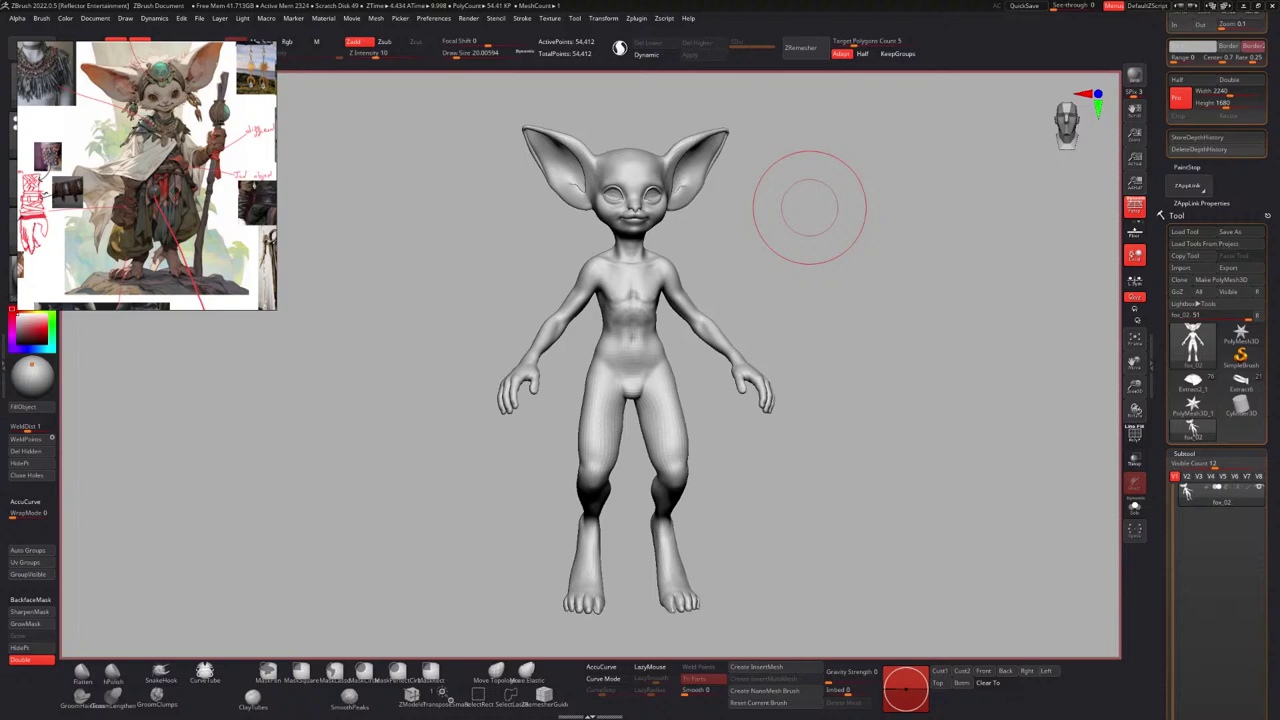
# Launch Marvelous Designer 10 Enterprise OnlineAuth from the Windows search.
pyautogui.press('super')
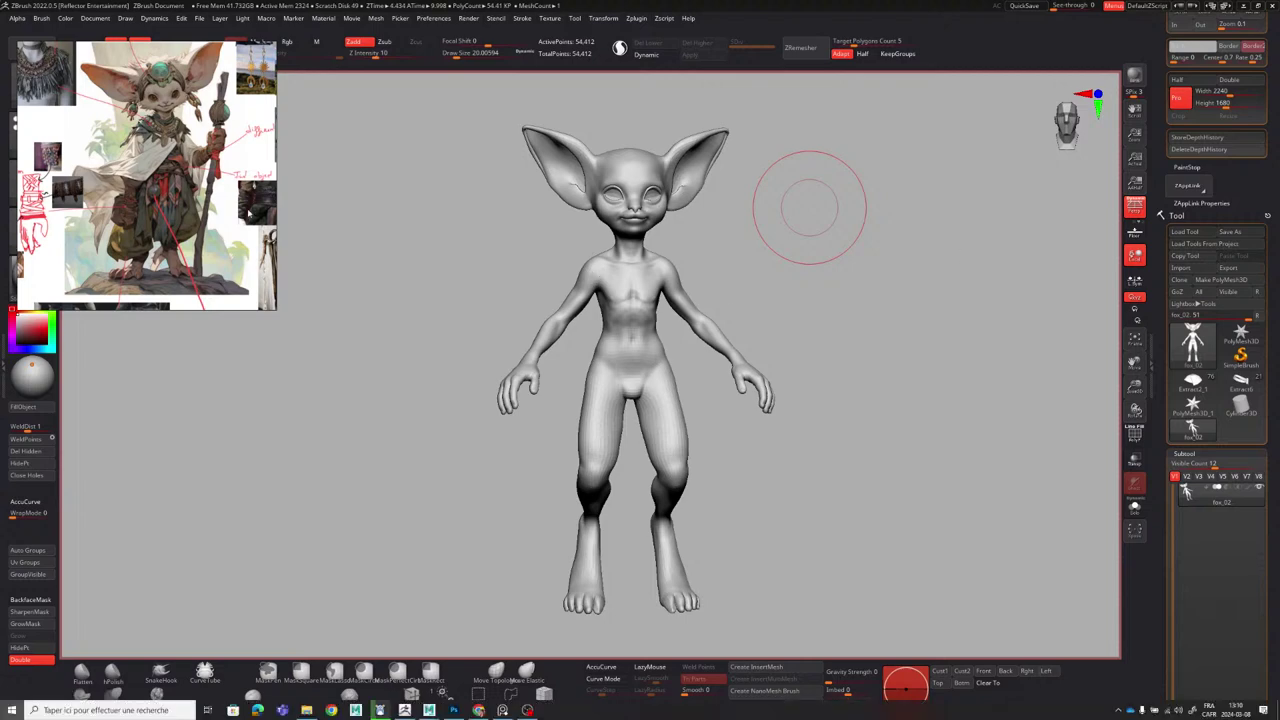
pyautogui.write('marvelous')
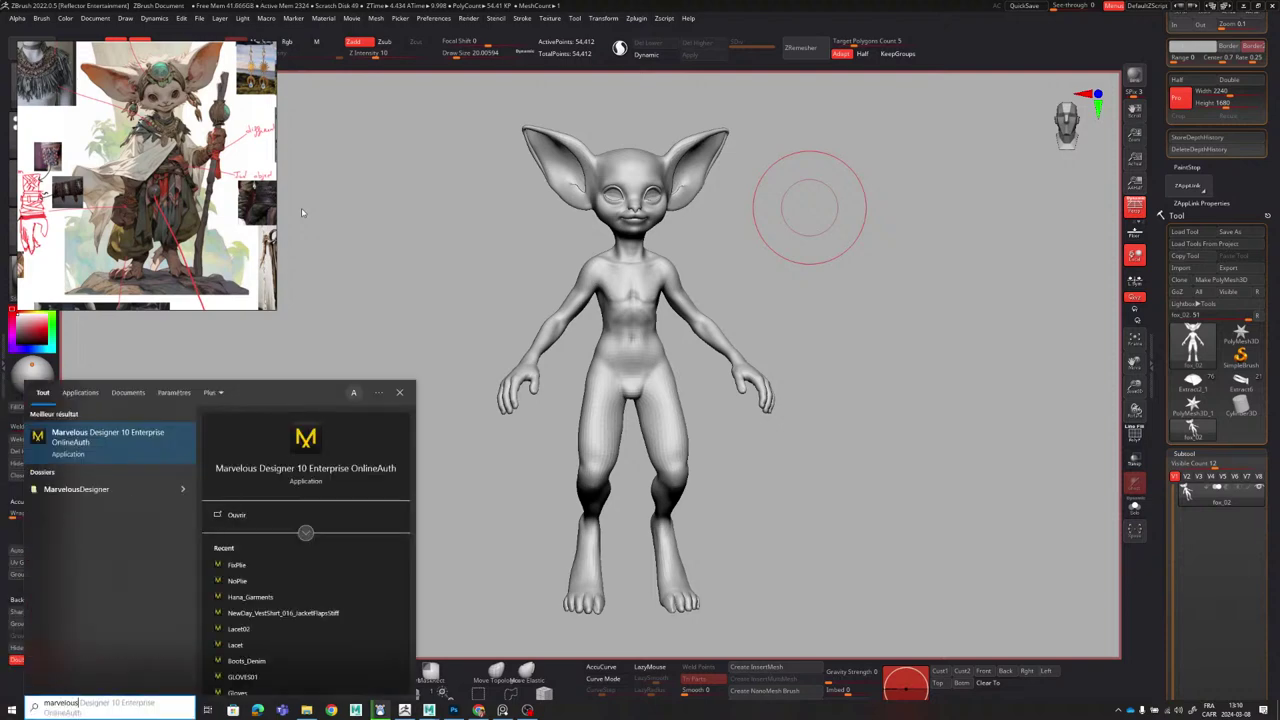
pyautogui.press('Return')
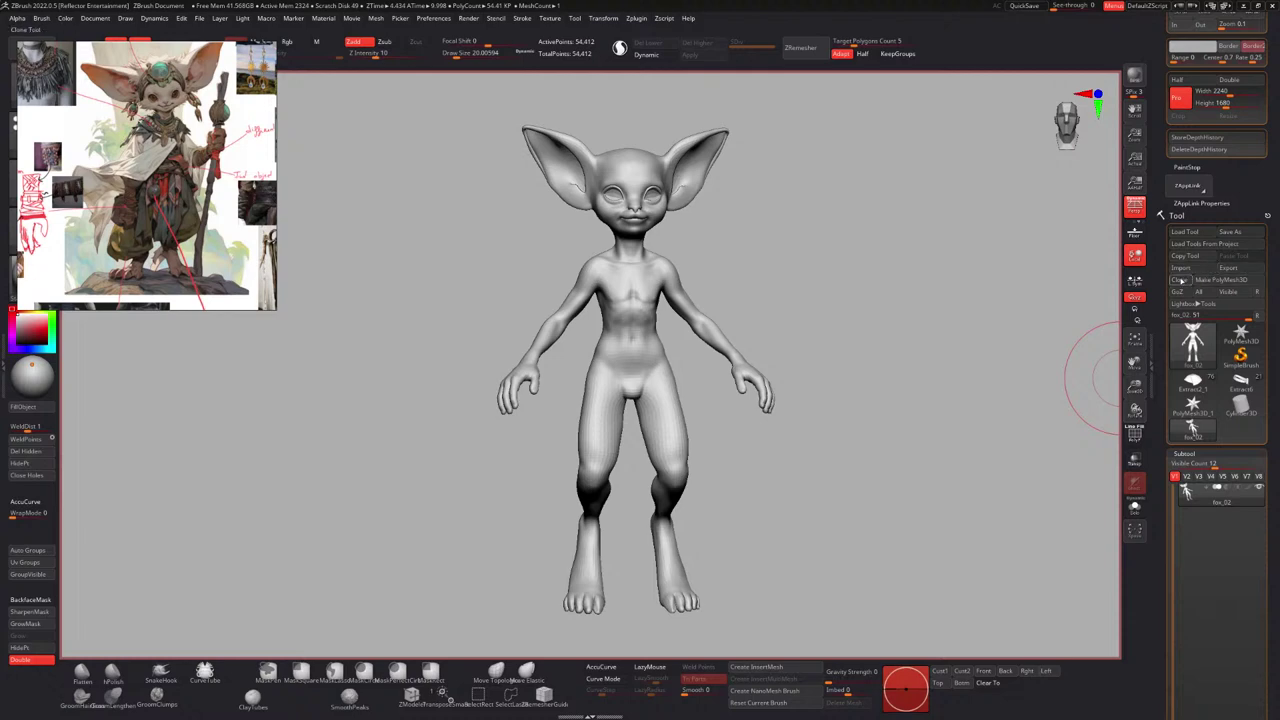
pyautogui.moveTo(1164, 282); pyautogui.dragTo(1165, 190)
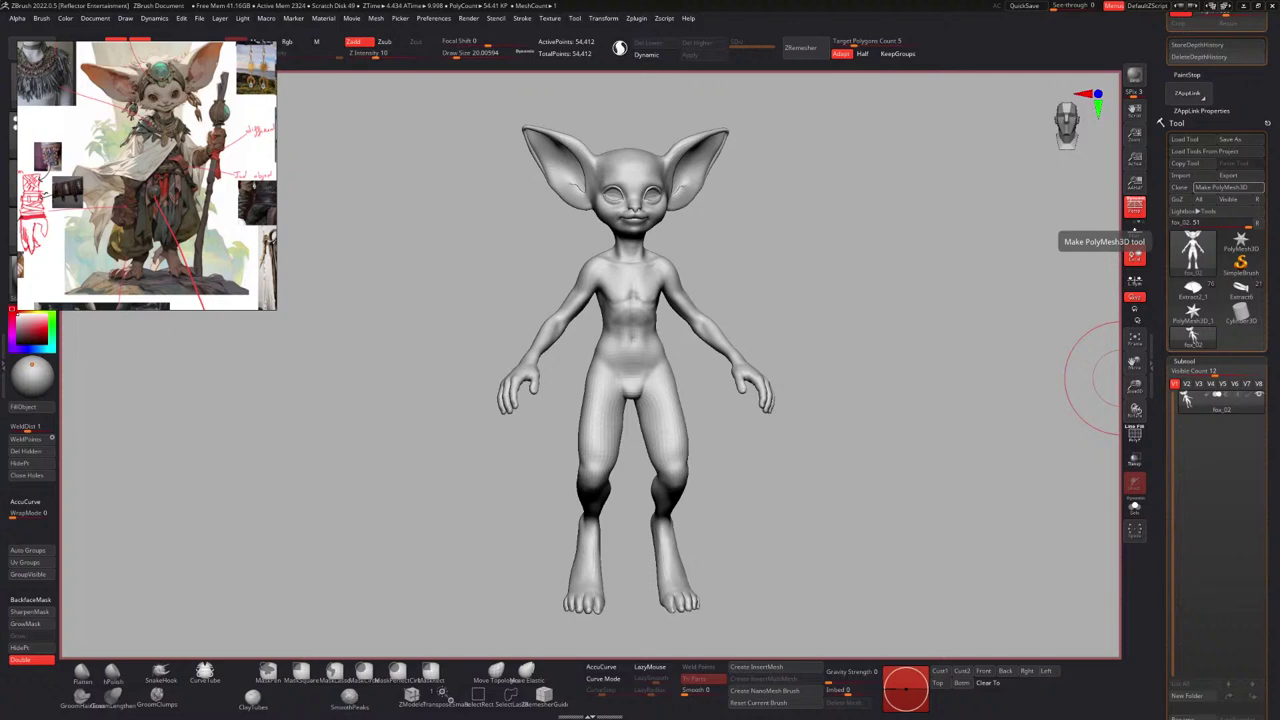
pyautogui.press('super')
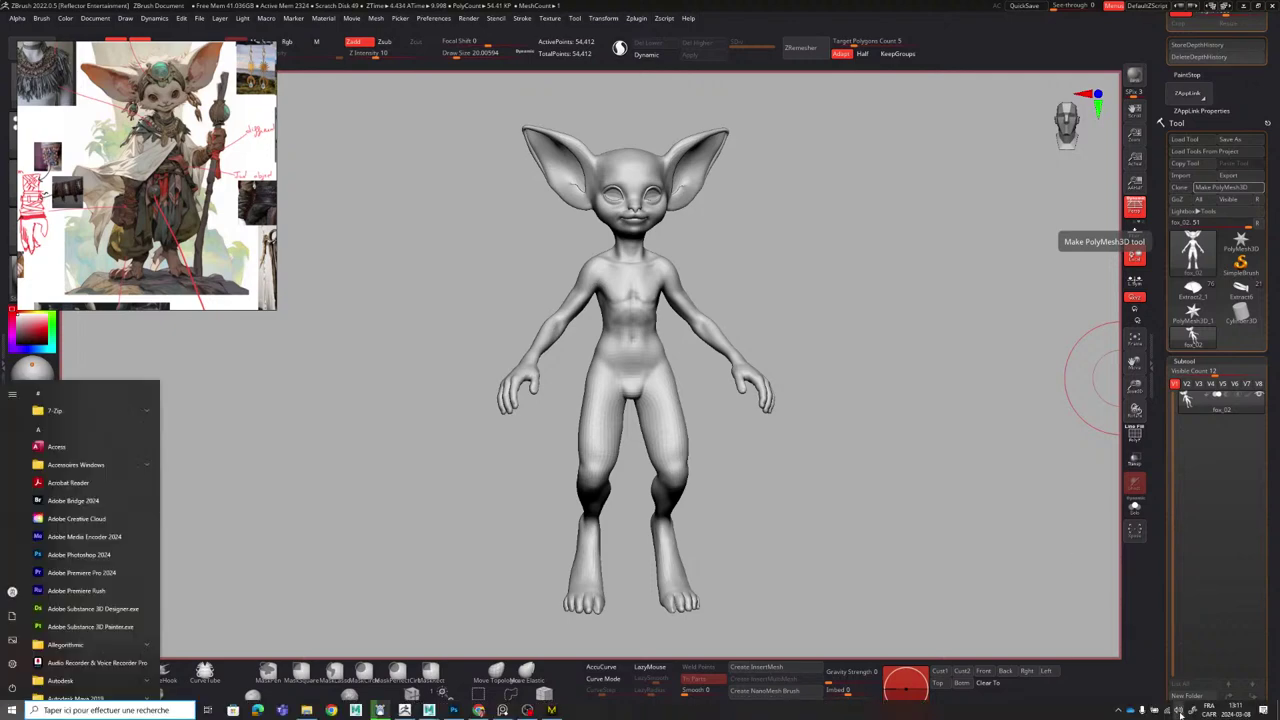
pyautogui.click(1180, 713)
pyautogui.click(1107, 474)
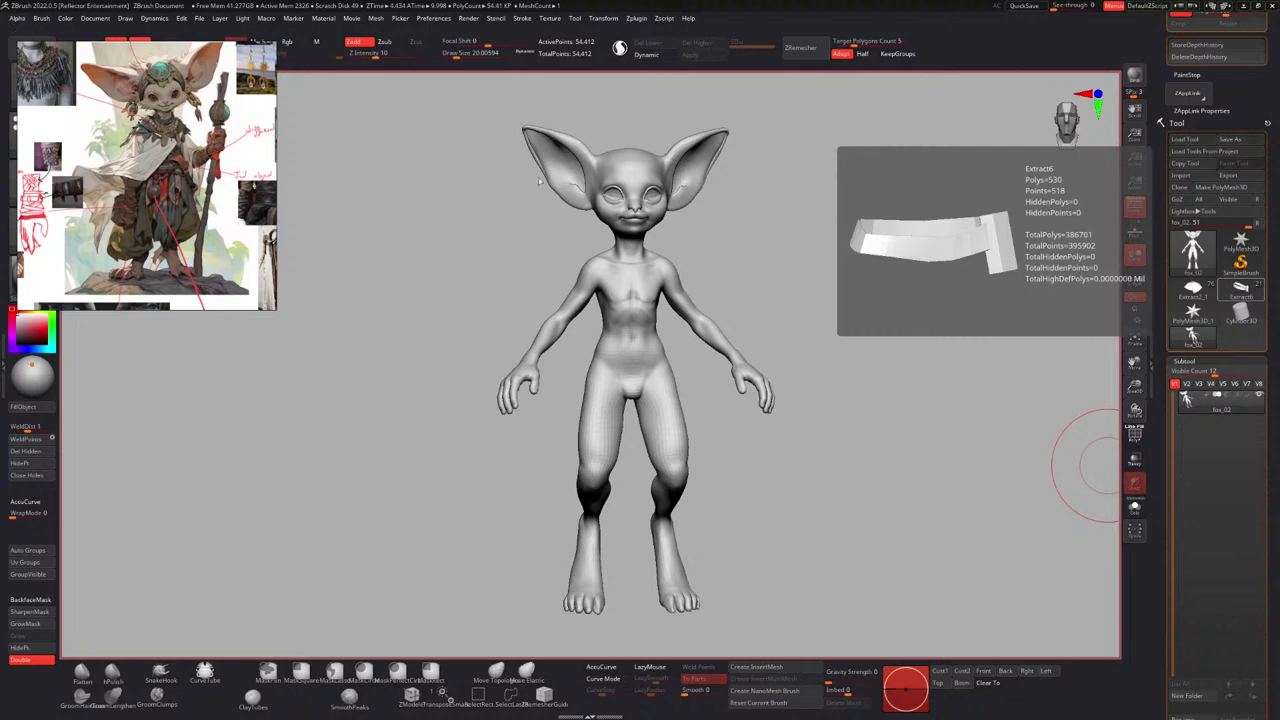
# Export the fox character mesh as an OBJ named FOX_Body into the Objets 3D folder.
pyautogui.moveTo(540, 181)
pyautogui.mouseDown()
pyautogui.moveTo(660, 205)
pyautogui.moveTo(574, 217)
pyautogui.moveTo(560, 190)
pyautogui.mouseUp()
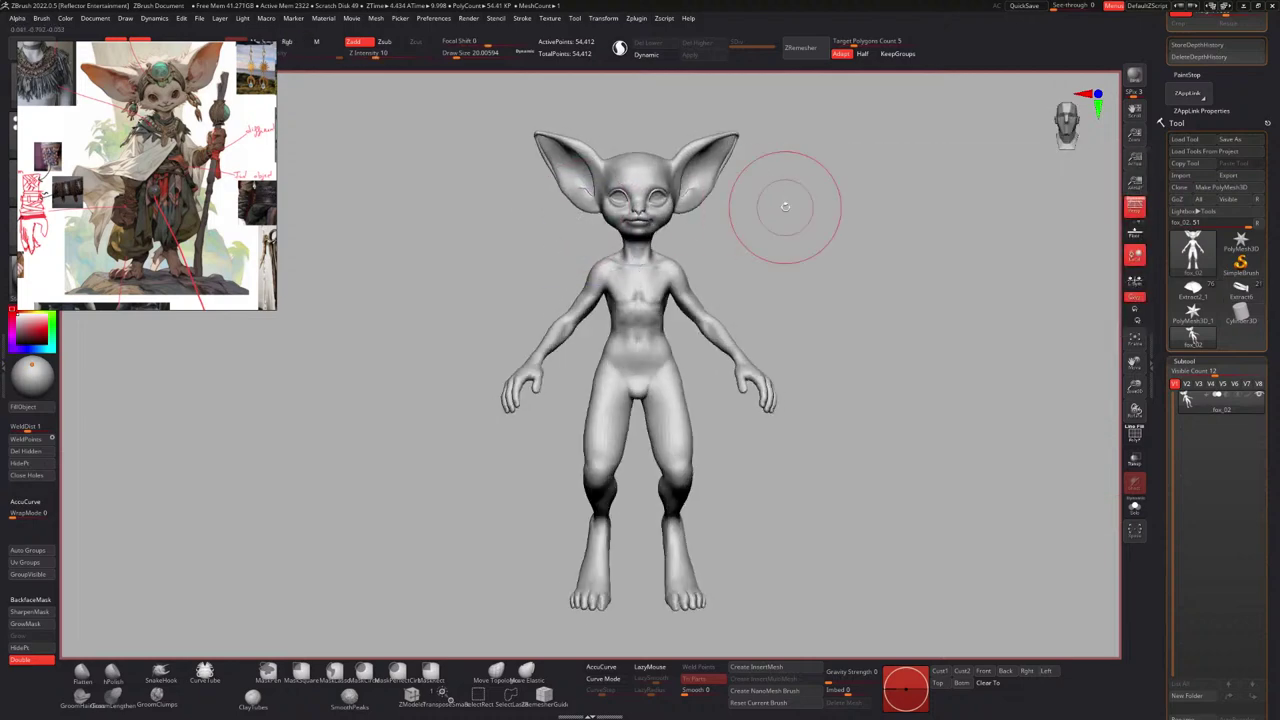
pyautogui.click(1228, 175)
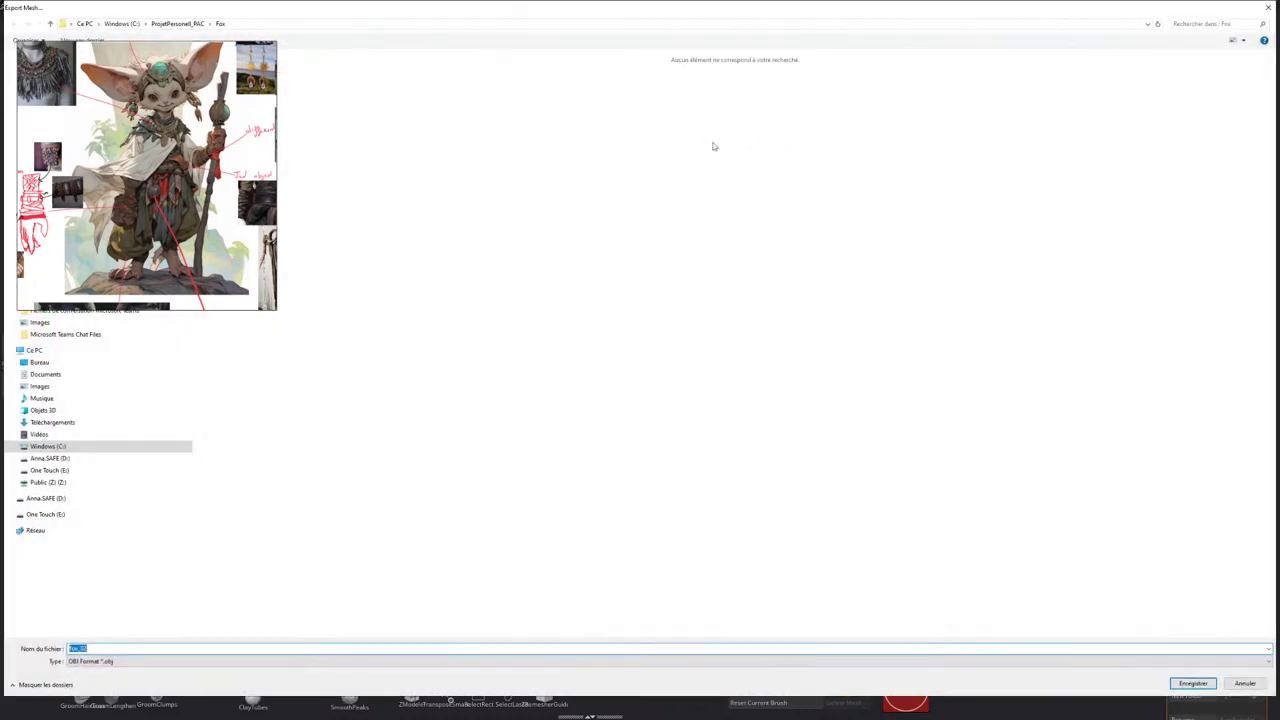
pyautogui.moveTo(218, 84); pyautogui.dragTo(1279, 351, button='right')
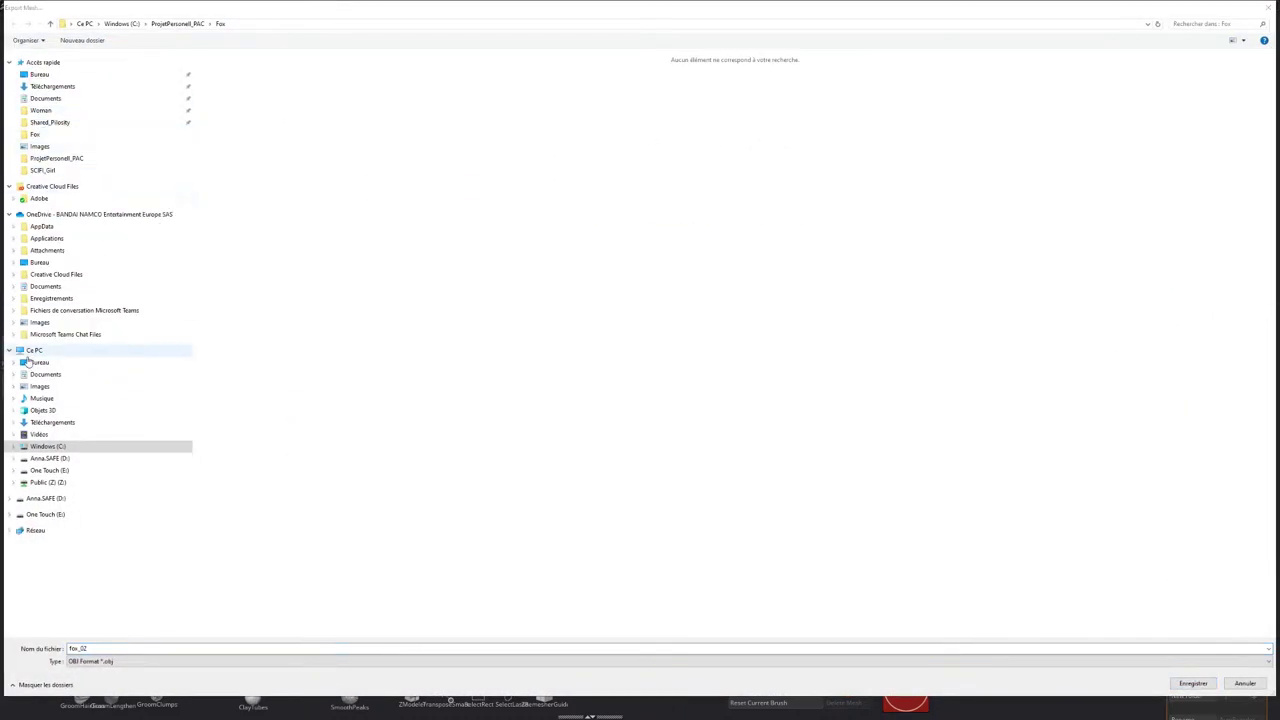
pyautogui.click(42, 410)
pyautogui.click(184, 649)
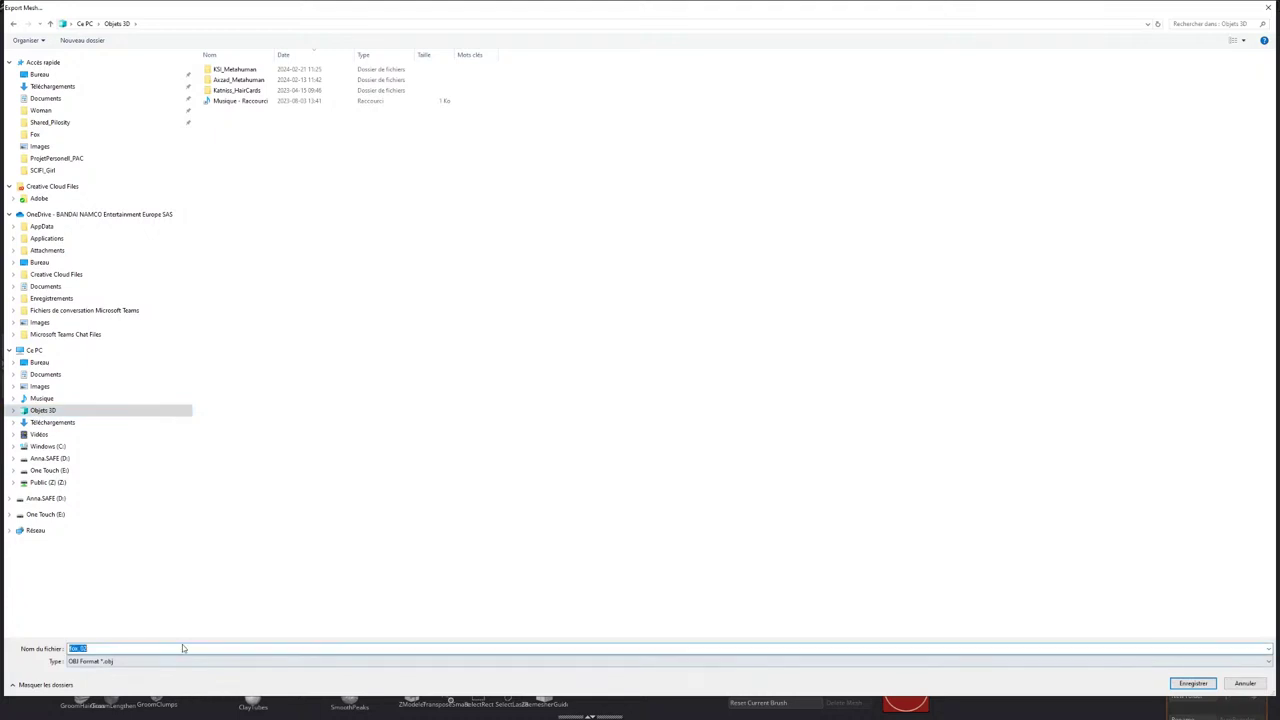
pyautogui.write('FOX_Body')
pyautogui.press('Return')
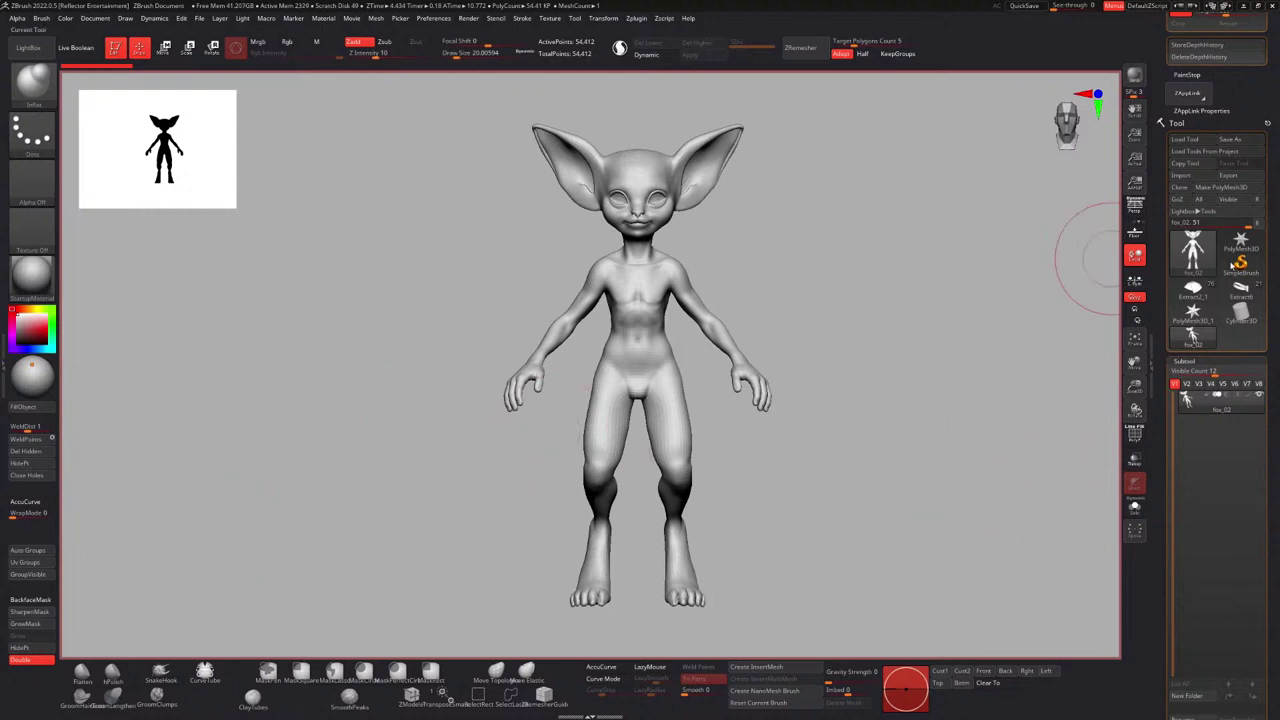
# Switch to Marvelous Designer, skip the offered software update and dismiss the welcome window.
pyautogui.press('super')
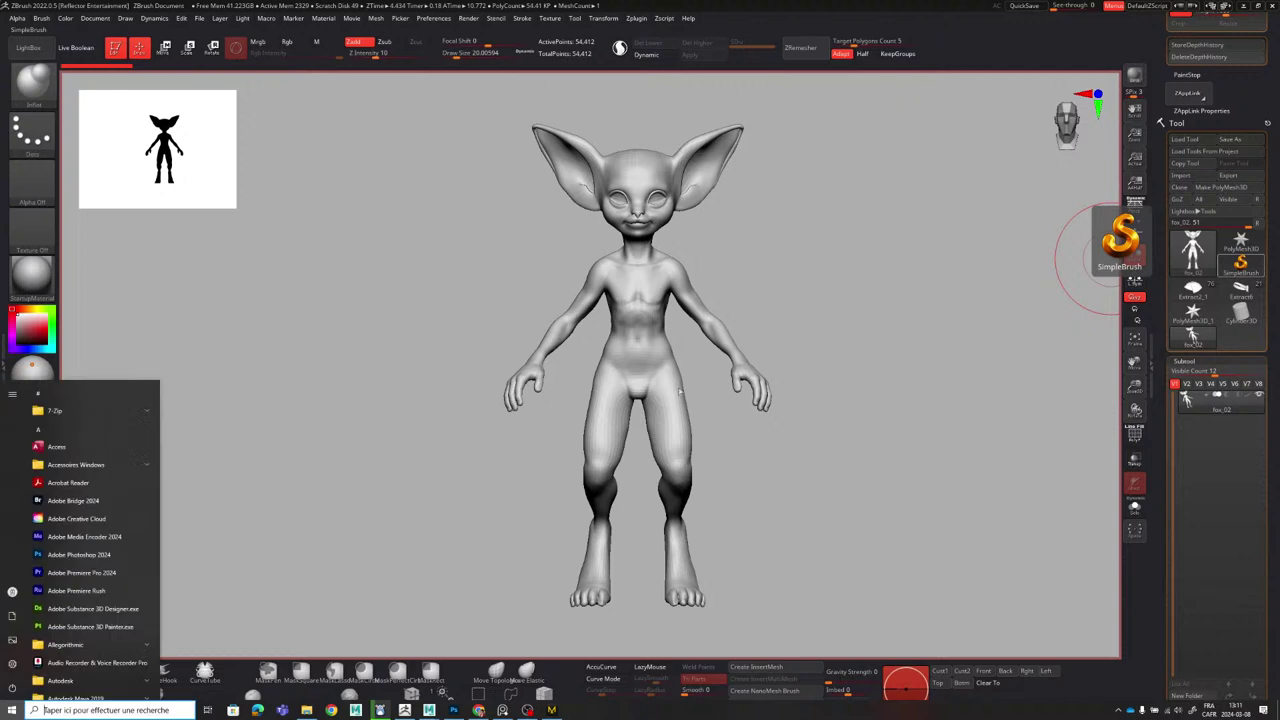
pyautogui.click(552, 709)
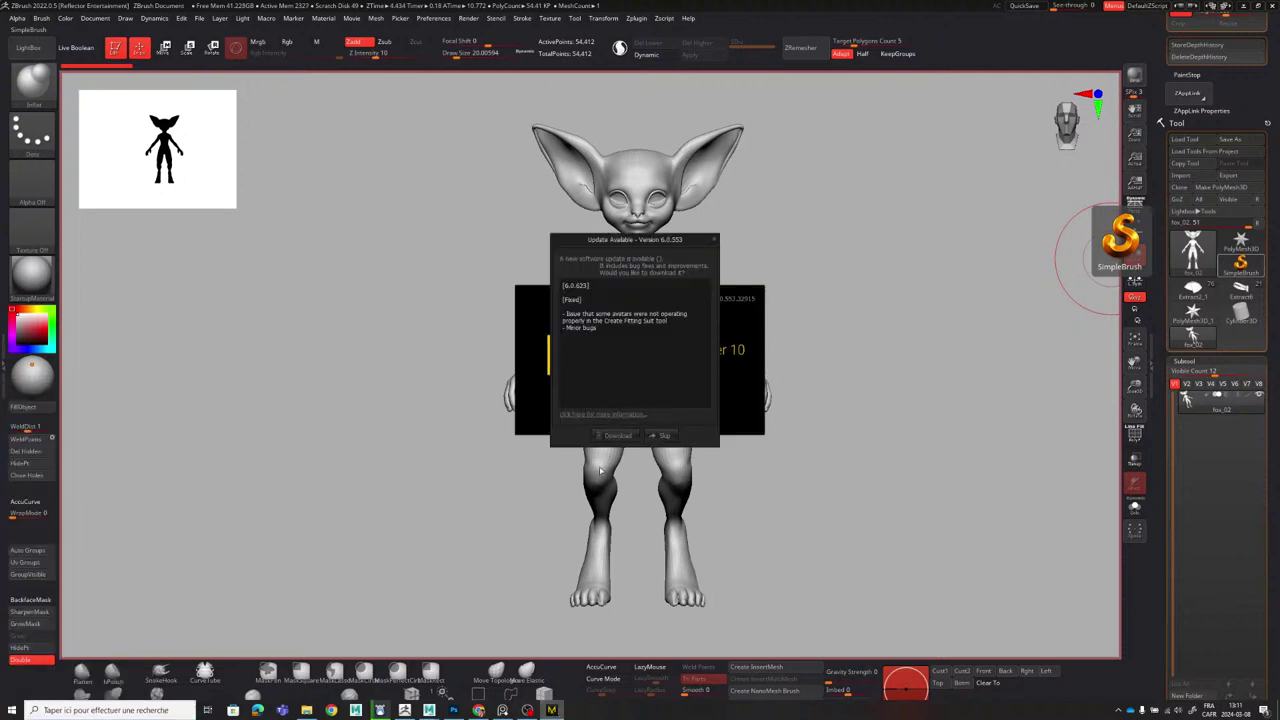
pyautogui.click(665, 435)
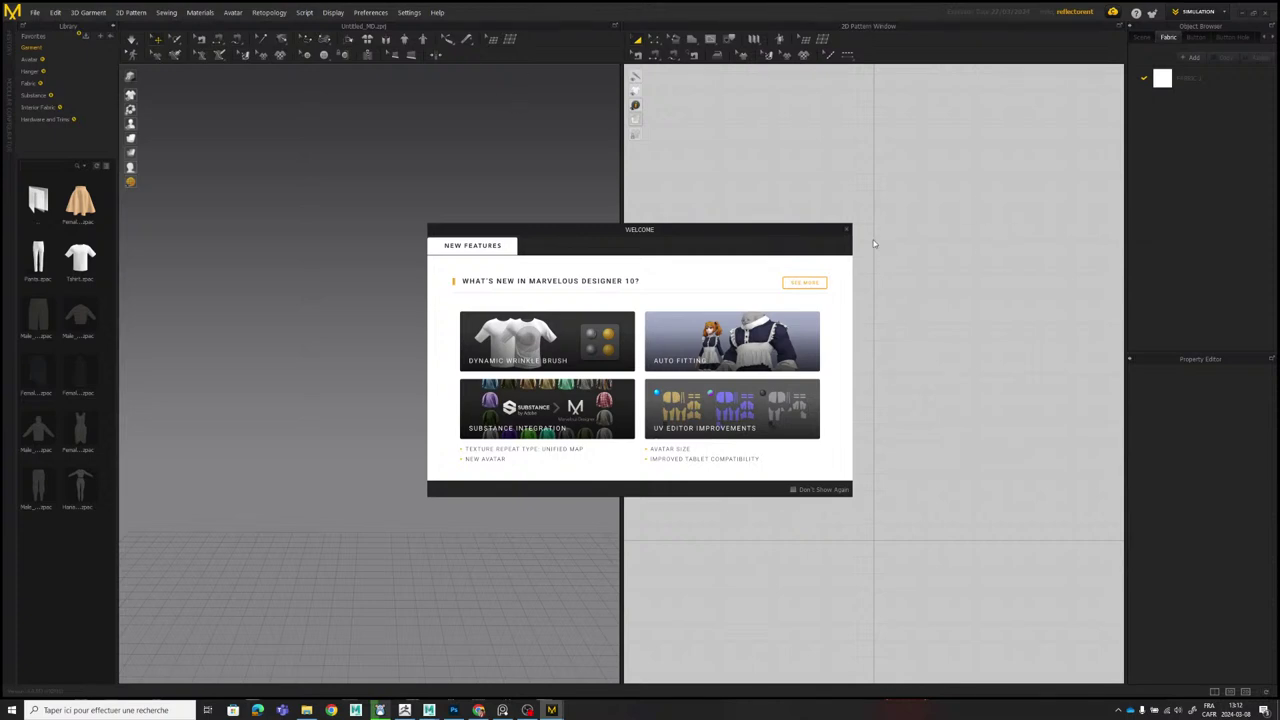
pyautogui.click(845, 231)
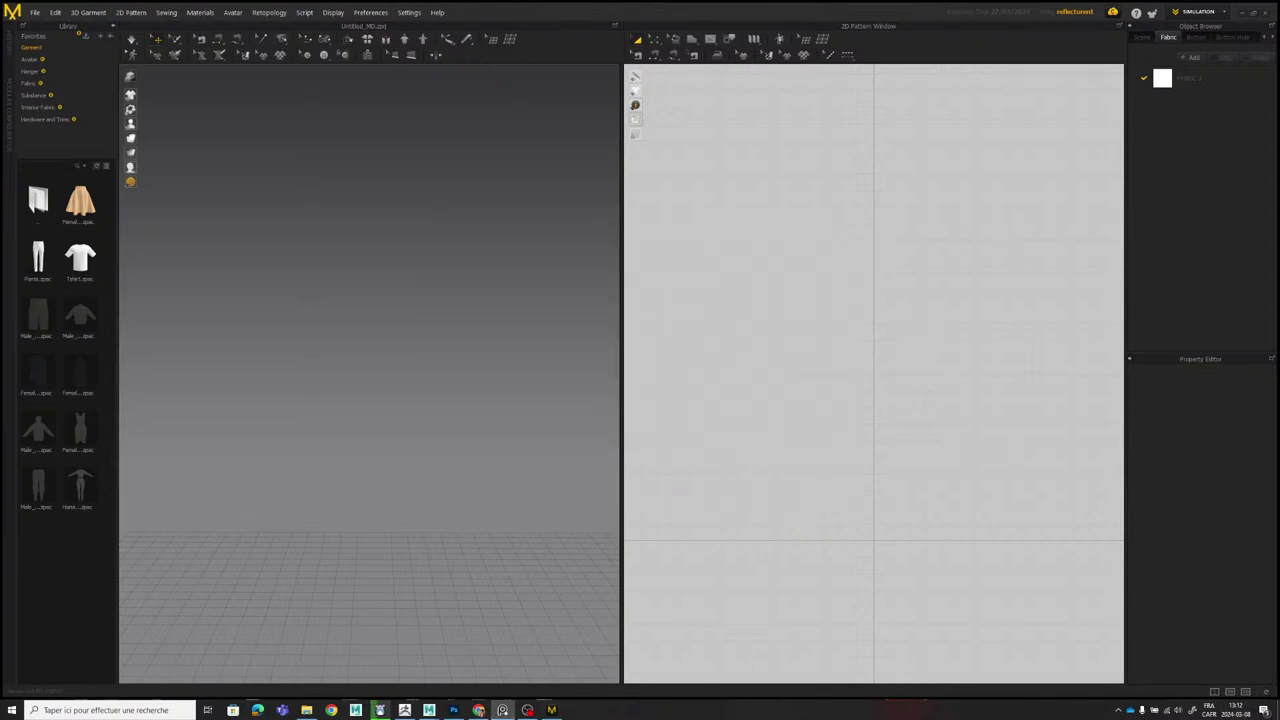
# Bring the FOX_Body OBJ from the Objets 3D folder into the 3D scene as an avatar with automatic arrangement points.
pyautogui.click(35, 12)
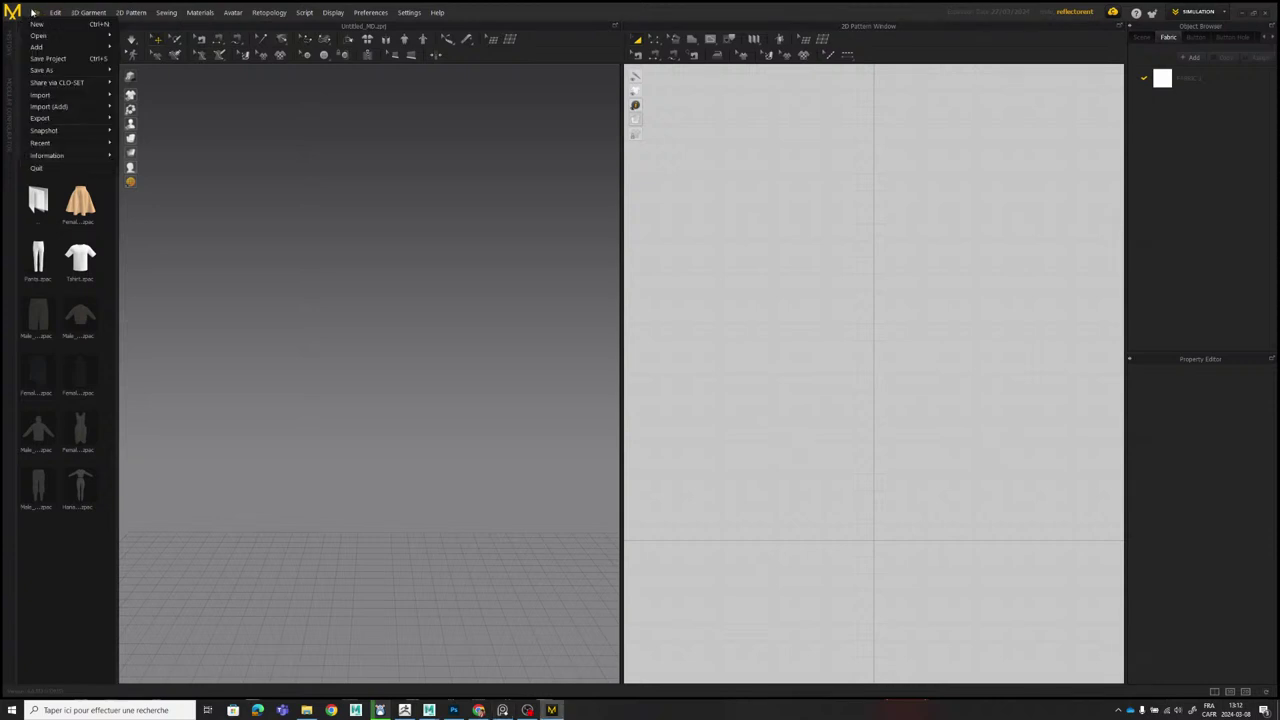
pyautogui.moveTo(66, 36)
pyautogui.click(310, 709)
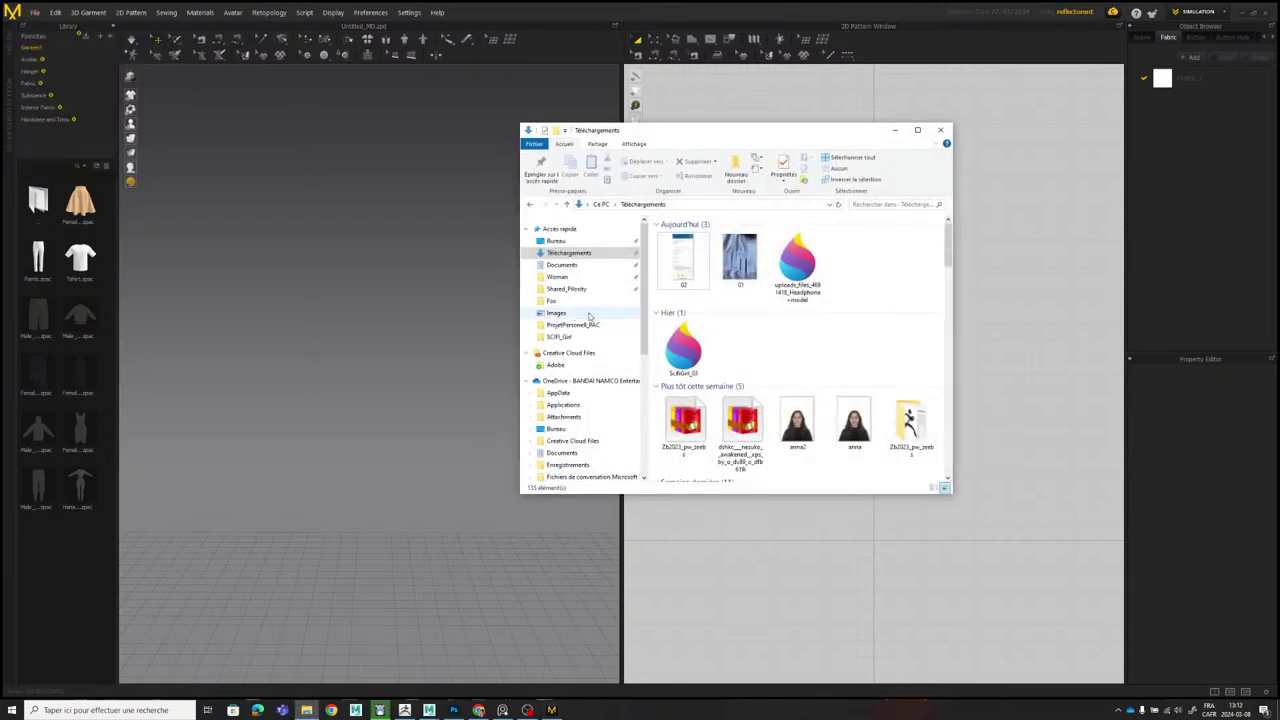
pyautogui.scroll(-3, 563, 396)
pyautogui.scroll(-2, 563, 396)
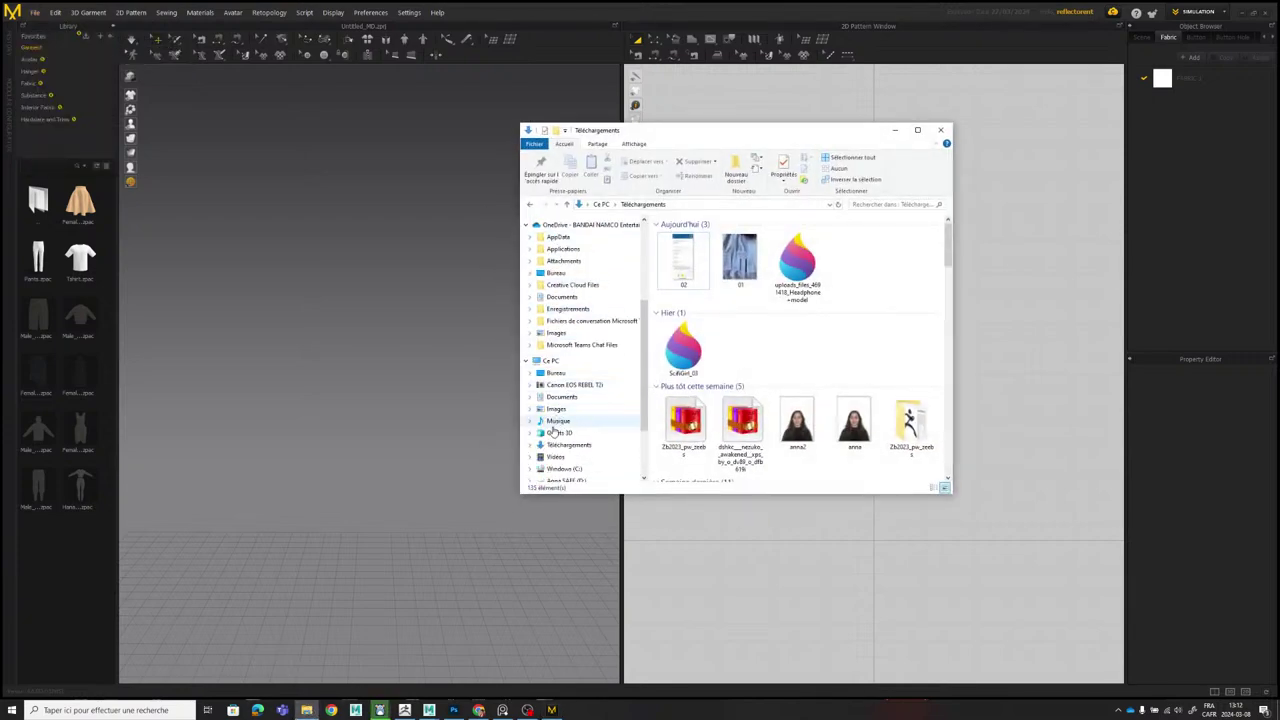
pyautogui.click(559, 432)
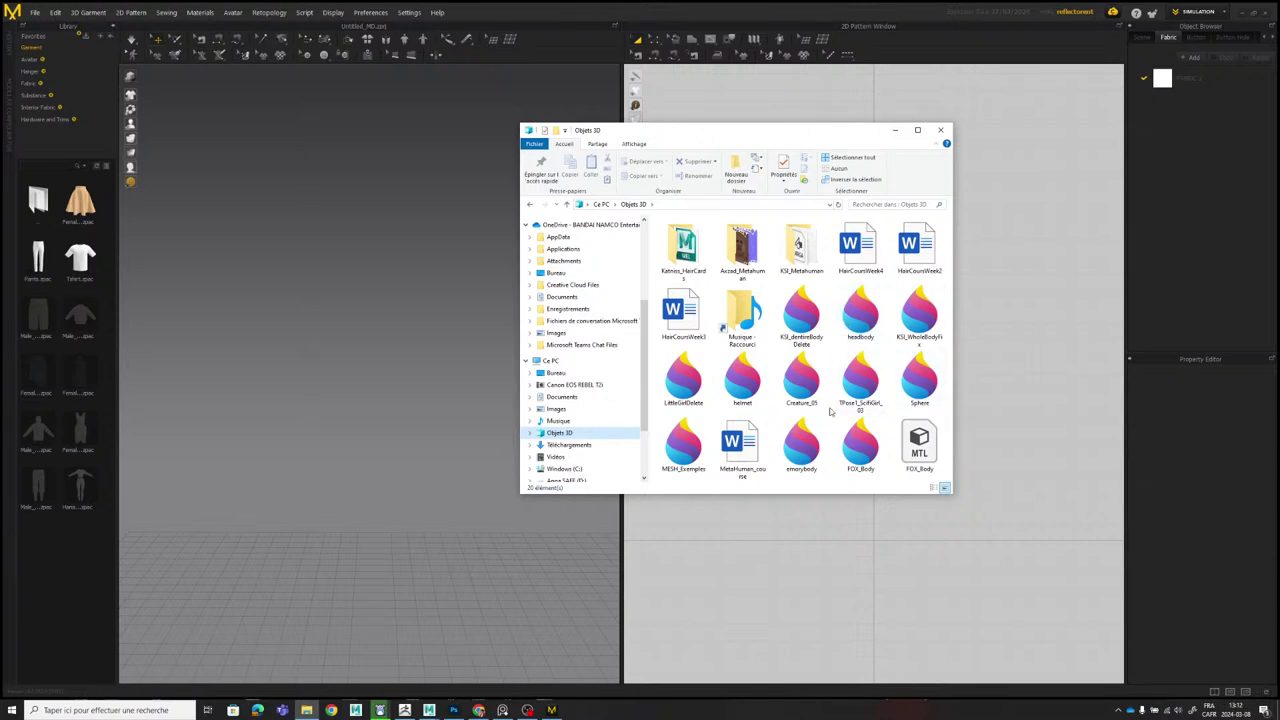
pyautogui.moveTo(861, 428); pyautogui.dragTo(352, 366)
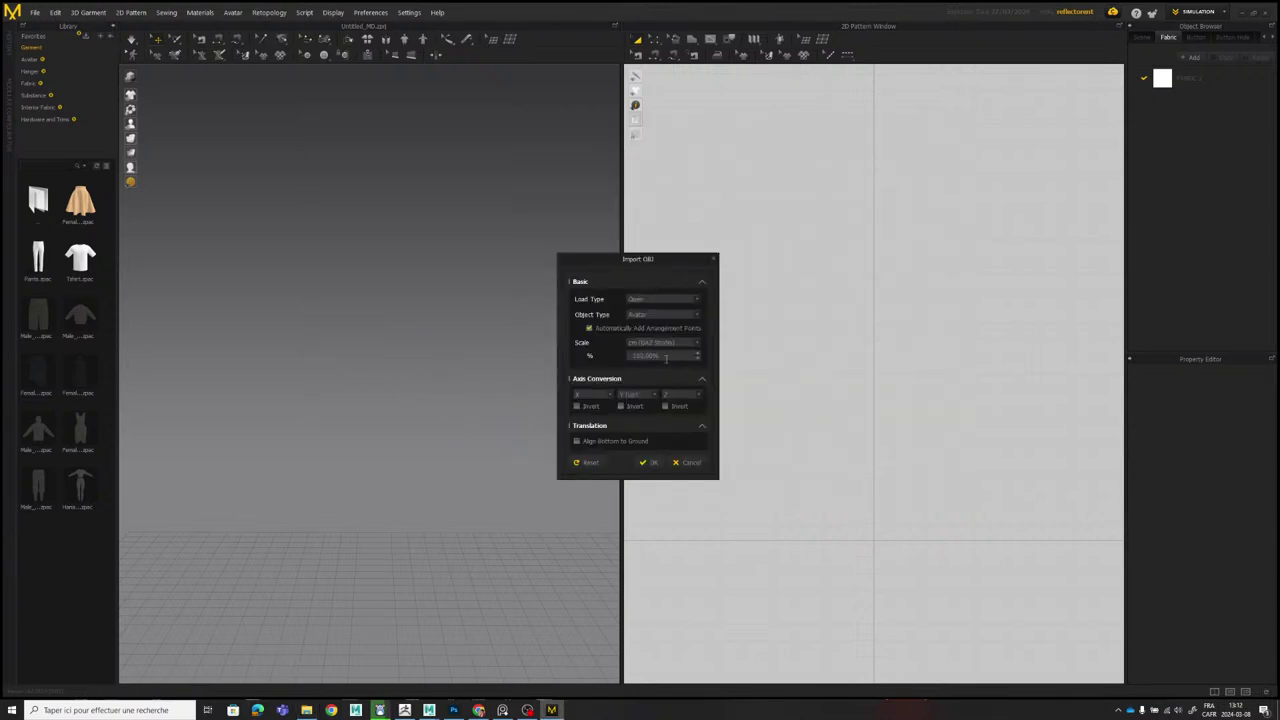
pyautogui.click(647, 463)
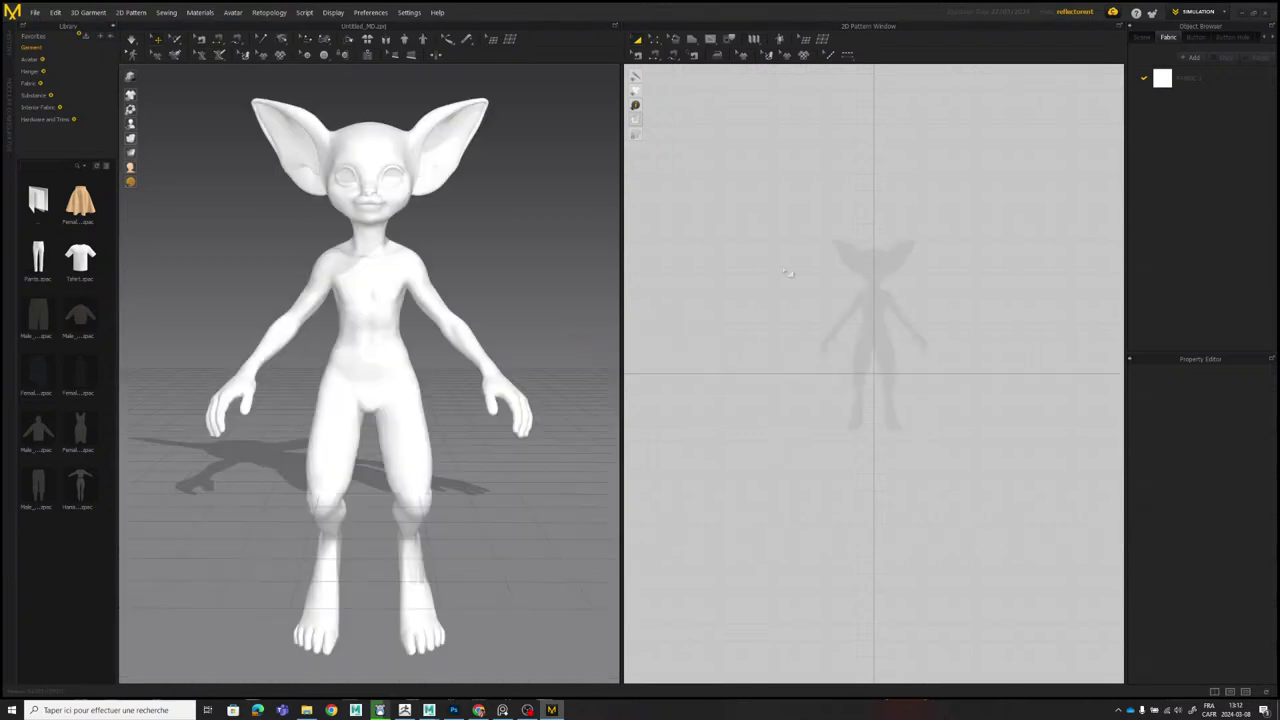
# Raise the fox avatar until its feet stand on the ground grid, then deselect it.
pyautogui.moveTo(471, 265); pyautogui.dragTo(531, 268, button='right')
pyautogui.scroll(-5, 403, 274)
pyautogui.scroll(4, 403, 274)
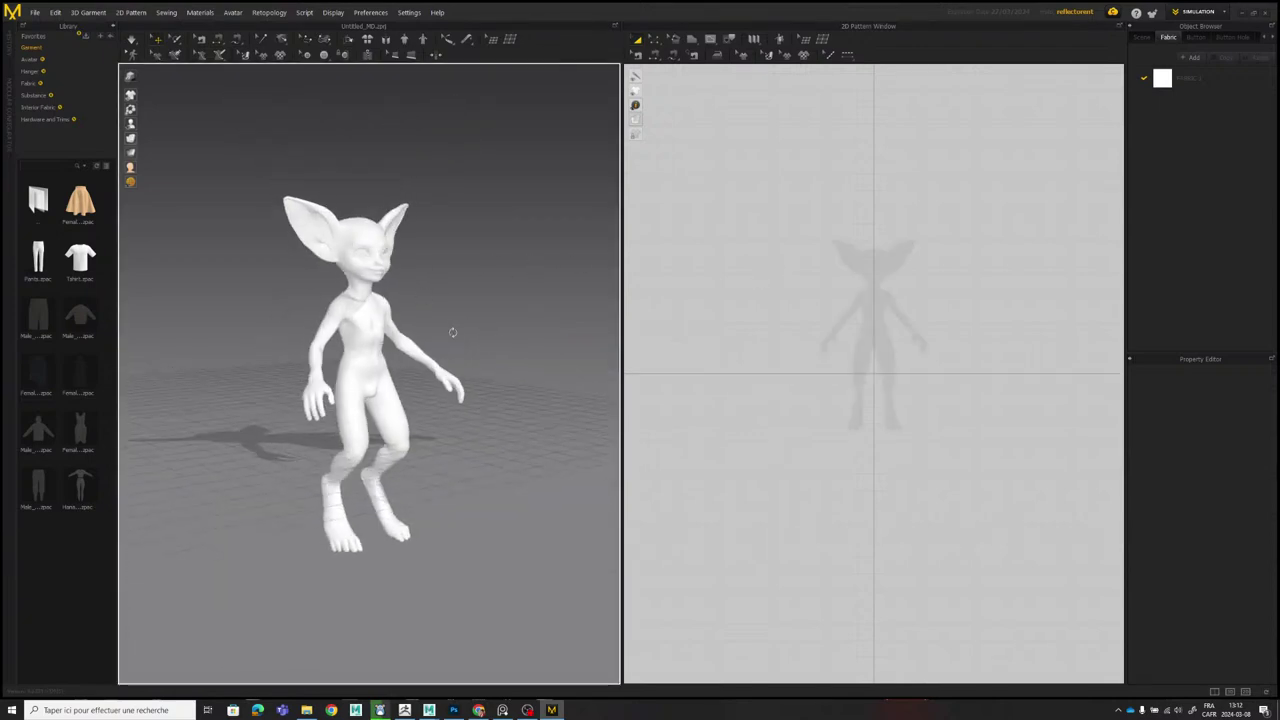
pyautogui.click(364, 333)
pyautogui.moveTo(361, 299); pyautogui.dragTo(353, 198)
pyautogui.moveTo(388, 204); pyautogui.dragTo(417, 308, button='middle')
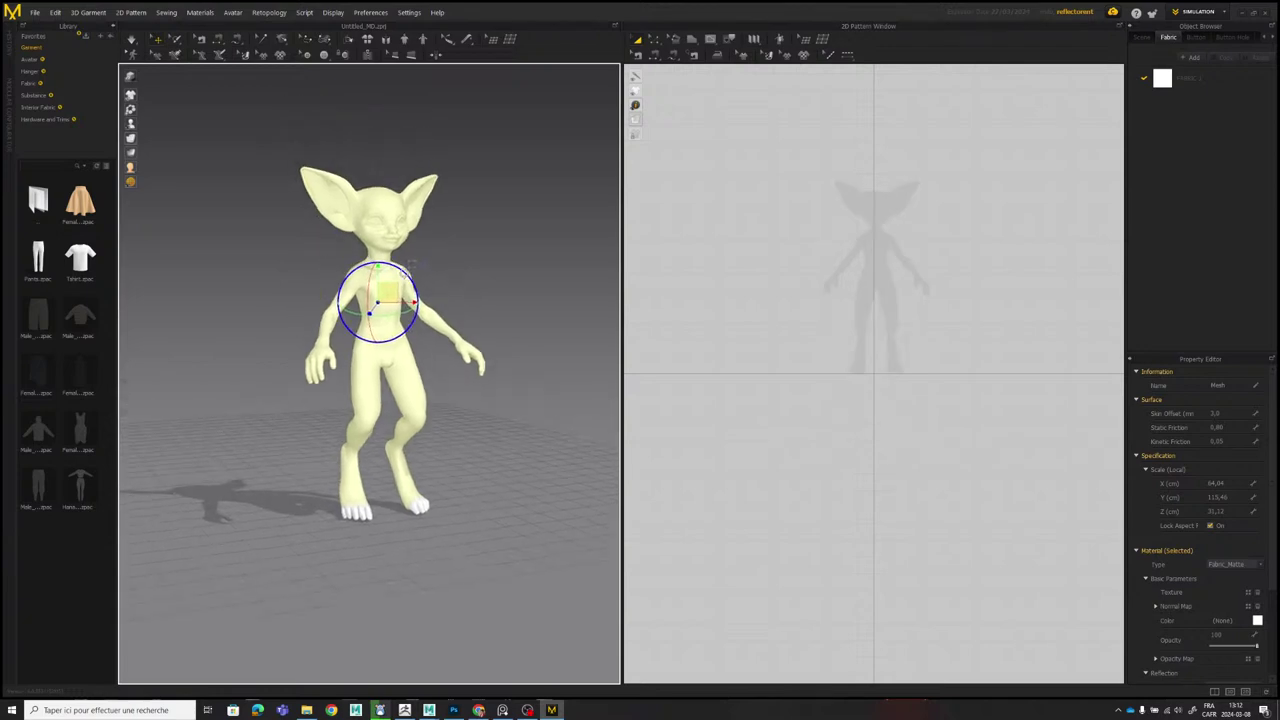
pyautogui.scroll(4, 417, 310)
pyautogui.moveTo(394, 243); pyautogui.dragTo(420, 267, button='middle')
pyautogui.moveTo(411, 244); pyautogui.dragTo(412, 256)
pyautogui.click(523, 231)
pyautogui.moveTo(523, 231)
pyautogui.mouseDown(button='right')
pyautogui.moveTo(471, 222)
pyautogui.moveTo(513, 244)
pyautogui.mouseUp(button='right')
pyautogui.scroll(-5, 471, 221)
pyautogui.scroll(4, 511, 251)
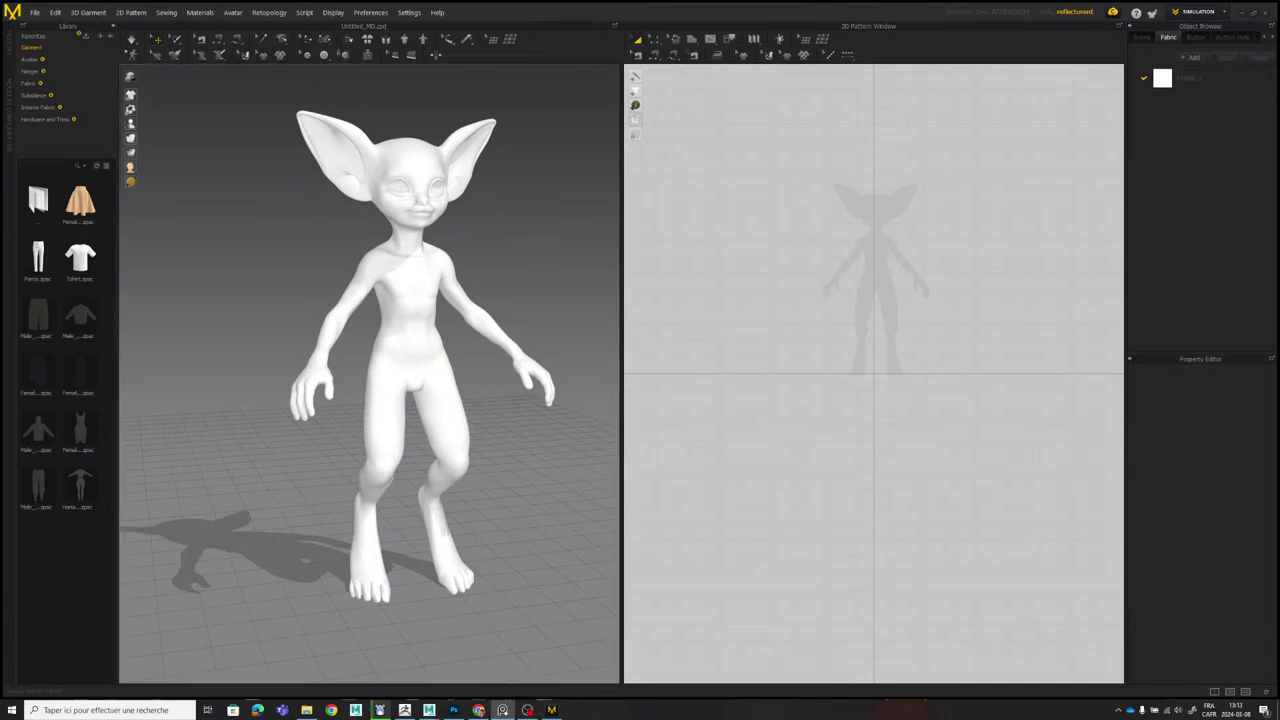
pyautogui.moveTo(405, 240); pyautogui.dragTo(386, 252, button='right')
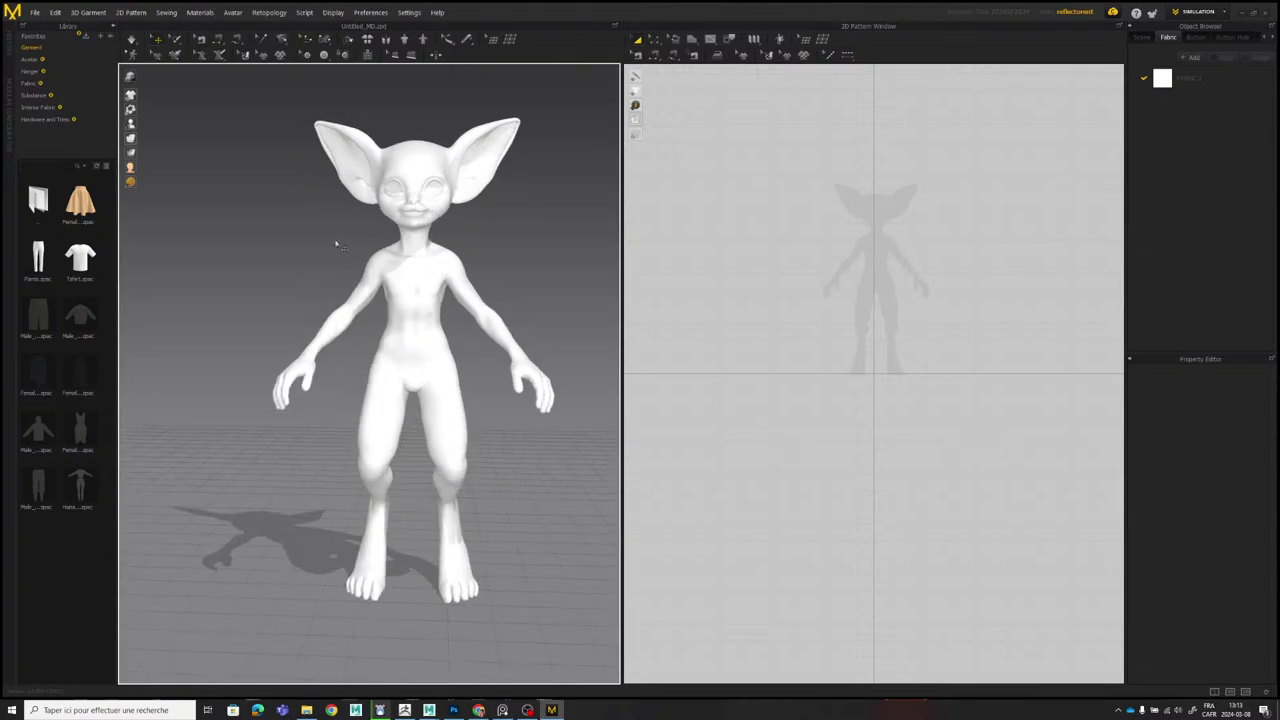
# Download and load the Male_CargoShorts garment from the library, and display its fabric as an opaque surface.
pyautogui.doubleClick(46, 313)
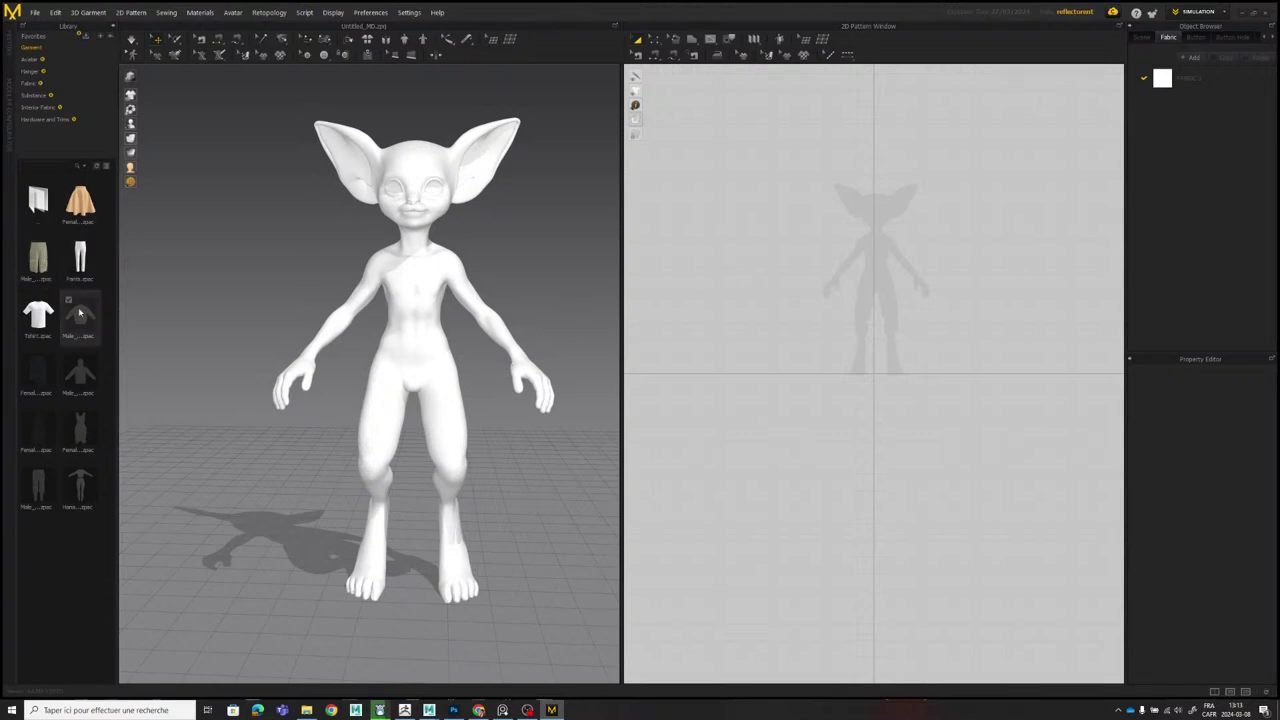
pyautogui.doubleClick(38, 258)
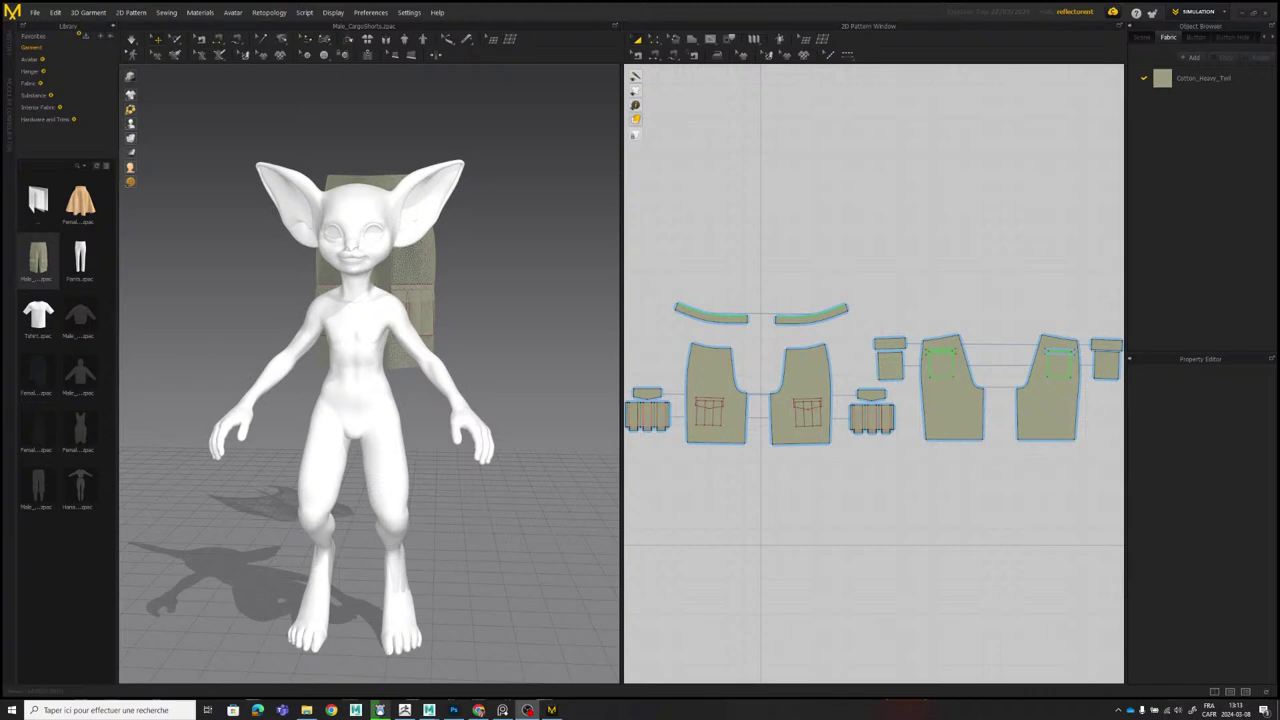
pyautogui.moveTo(489, 272); pyautogui.dragTo(541, 290, button='right')
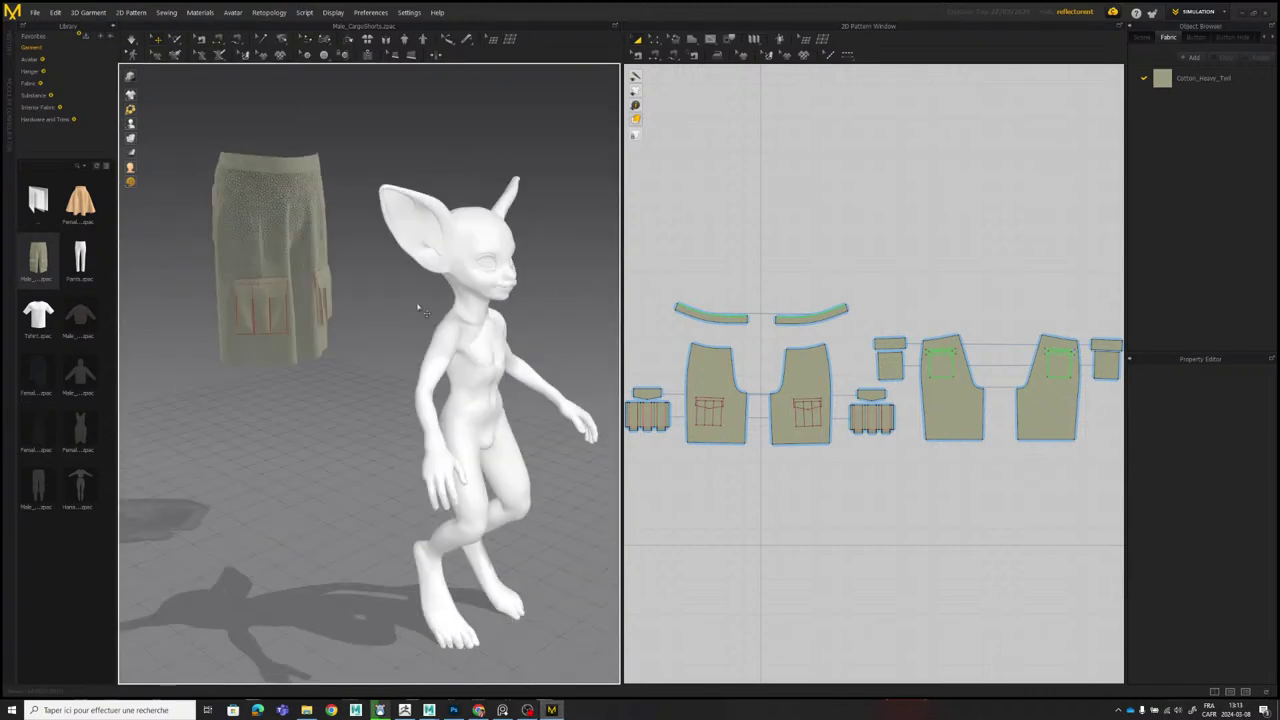
pyautogui.moveTo(136, 98)
pyautogui.click(146, 140)
# Select all the cargo shorts pattern pieces and move the garment across to the avatar in the 3D scene.
pyautogui.scroll(-7, 706, 268)
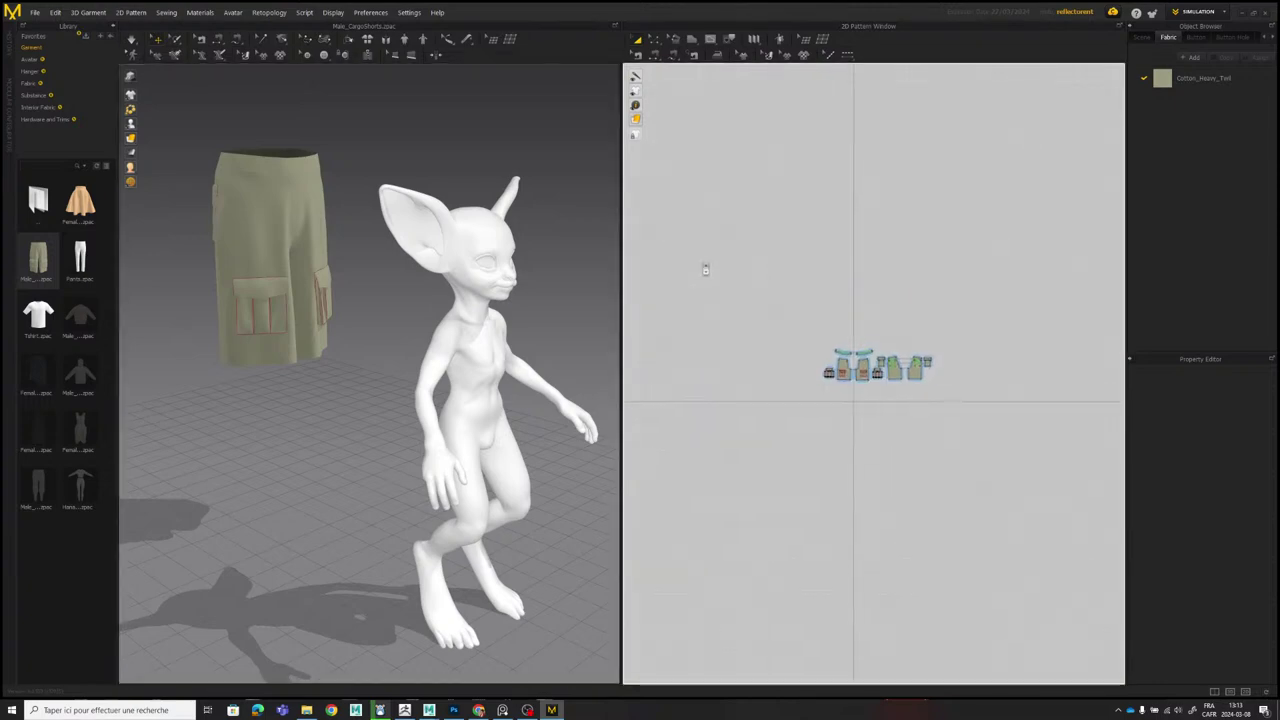
pyautogui.scroll(3, 786, 283)
pyautogui.moveTo(1023, 425); pyautogui.dragTo(1025, 426)
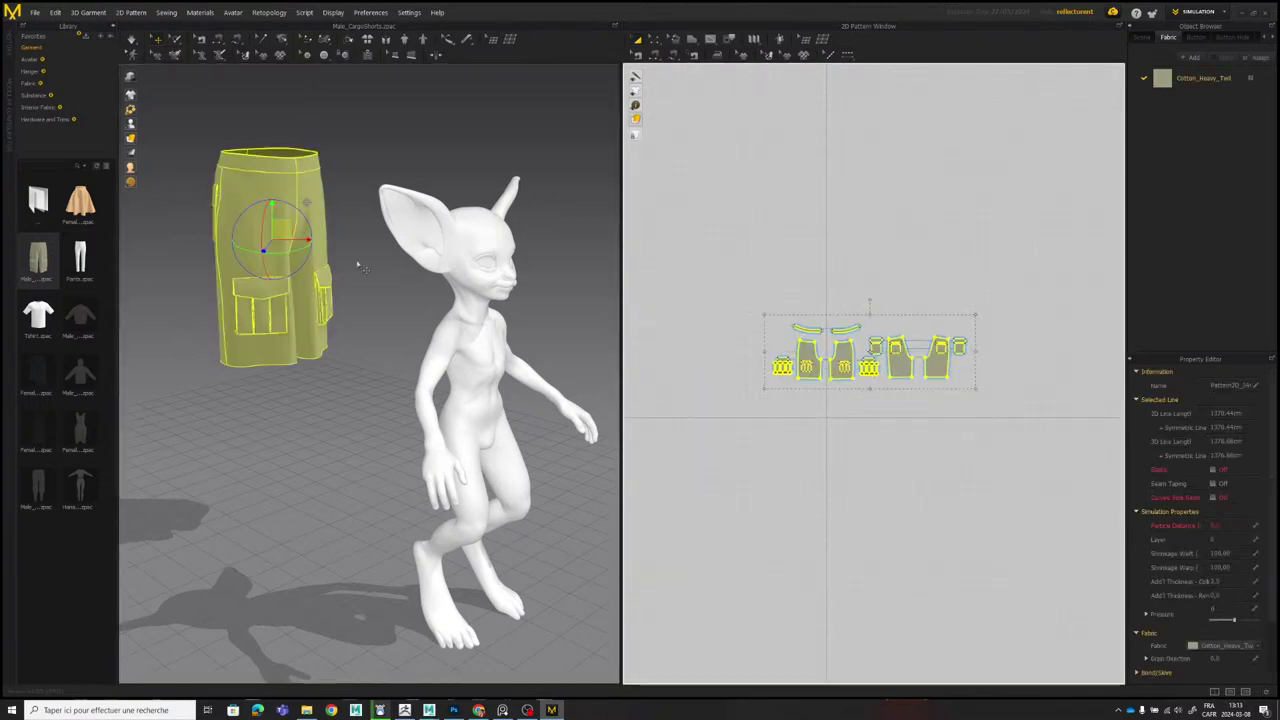
pyautogui.moveTo(270, 231); pyautogui.dragTo(335, 259, button='right')
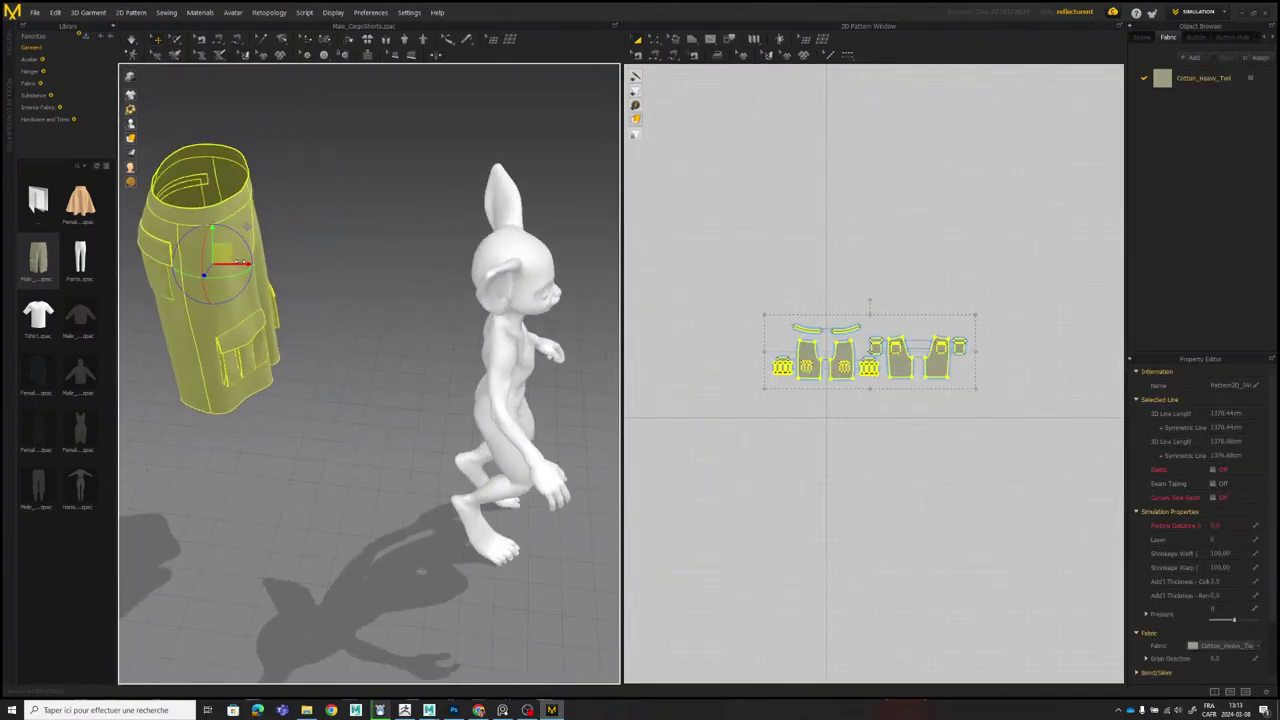
pyautogui.moveTo(248, 264); pyautogui.dragTo(538, 267)
pyautogui.moveTo(530, 266); pyautogui.dragTo(401, 226, button='right')
pyautogui.scroll(2, 357, 231)
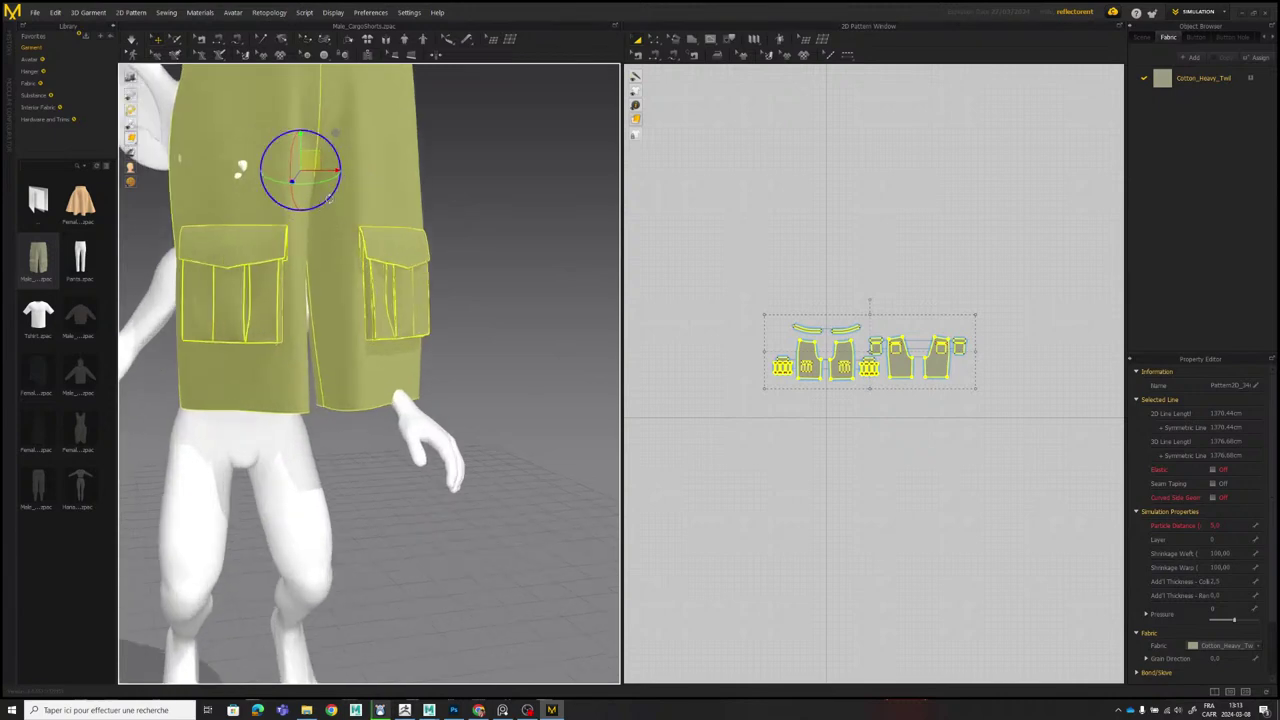
# Lower the cargo shorts around the avatar's torso and legs and center them on the body.
pyautogui.scroll(-3, 335, 185)
pyautogui.moveTo(324, 201); pyautogui.dragTo(306, 372)
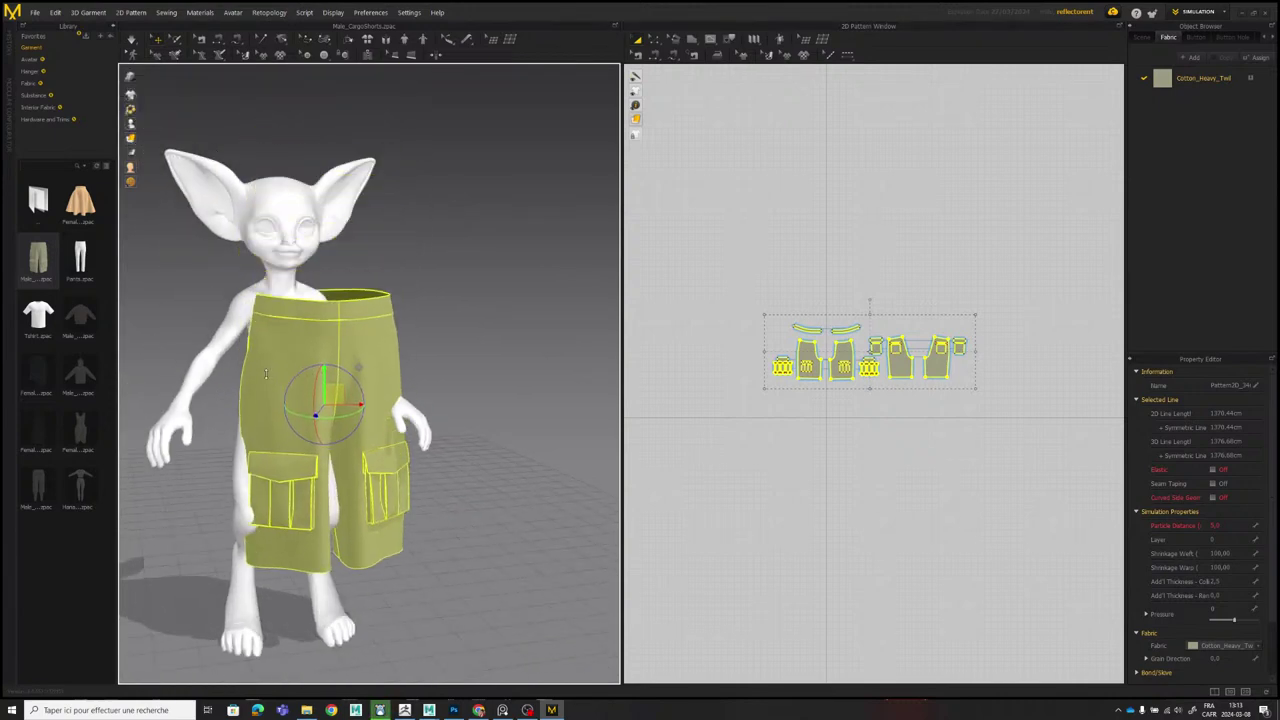
pyautogui.moveTo(420, 318); pyautogui.dragTo(376, 315, button='right')
pyautogui.scroll(1, 376, 315)
pyautogui.moveTo(448, 352); pyautogui.dragTo(409, 352)
# Scale all the cargo shorts pattern pieces down slightly in the 2D pattern view and clear the selection.
pyautogui.scroll(4, 879, 365)
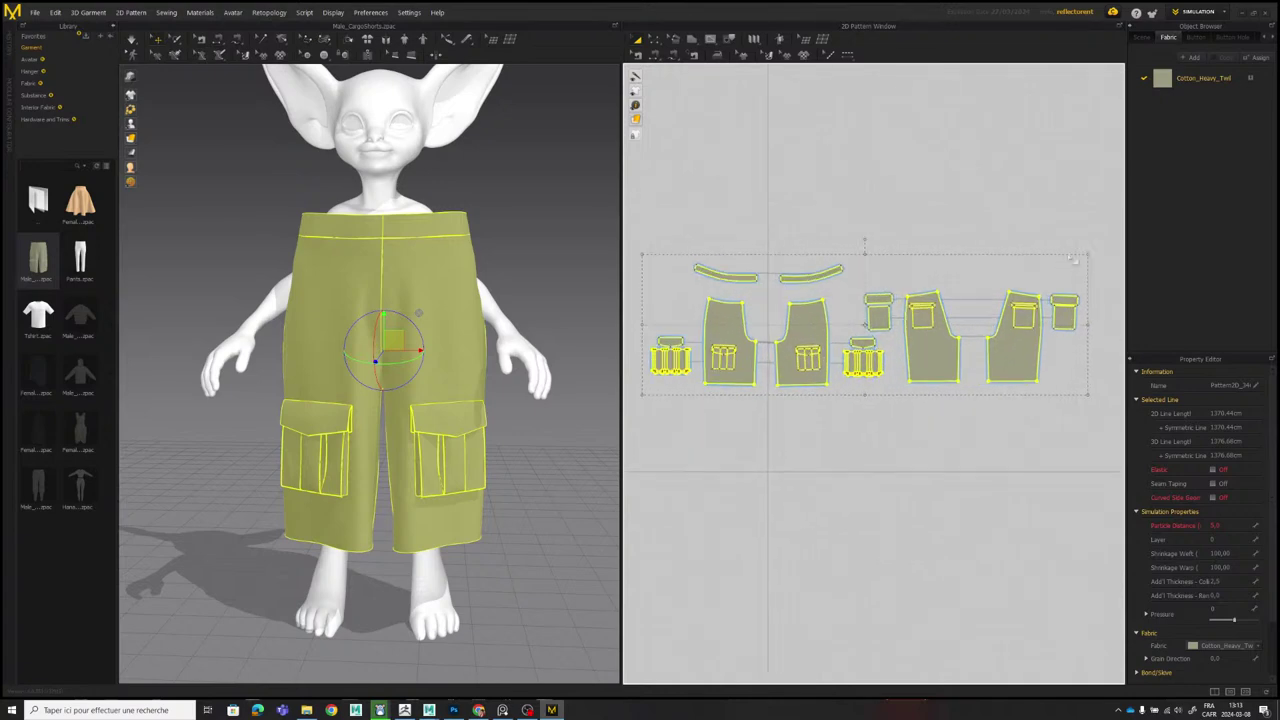
pyautogui.moveTo(1084, 254)
pyautogui.mouseDown()
pyautogui.moveTo(1034, 283)
pyautogui.moveTo(1076, 257)
pyautogui.mouseUp()
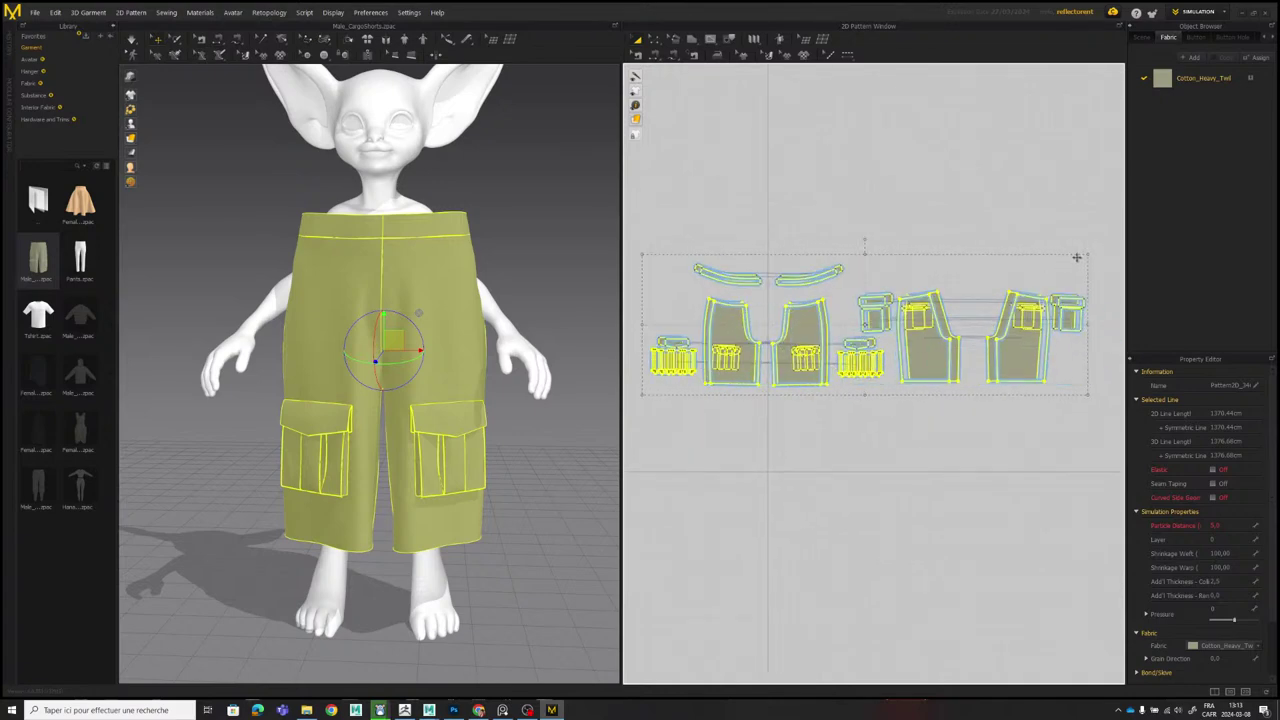
pyautogui.scroll(4, 735, 300)
pyautogui.click(673, 285)
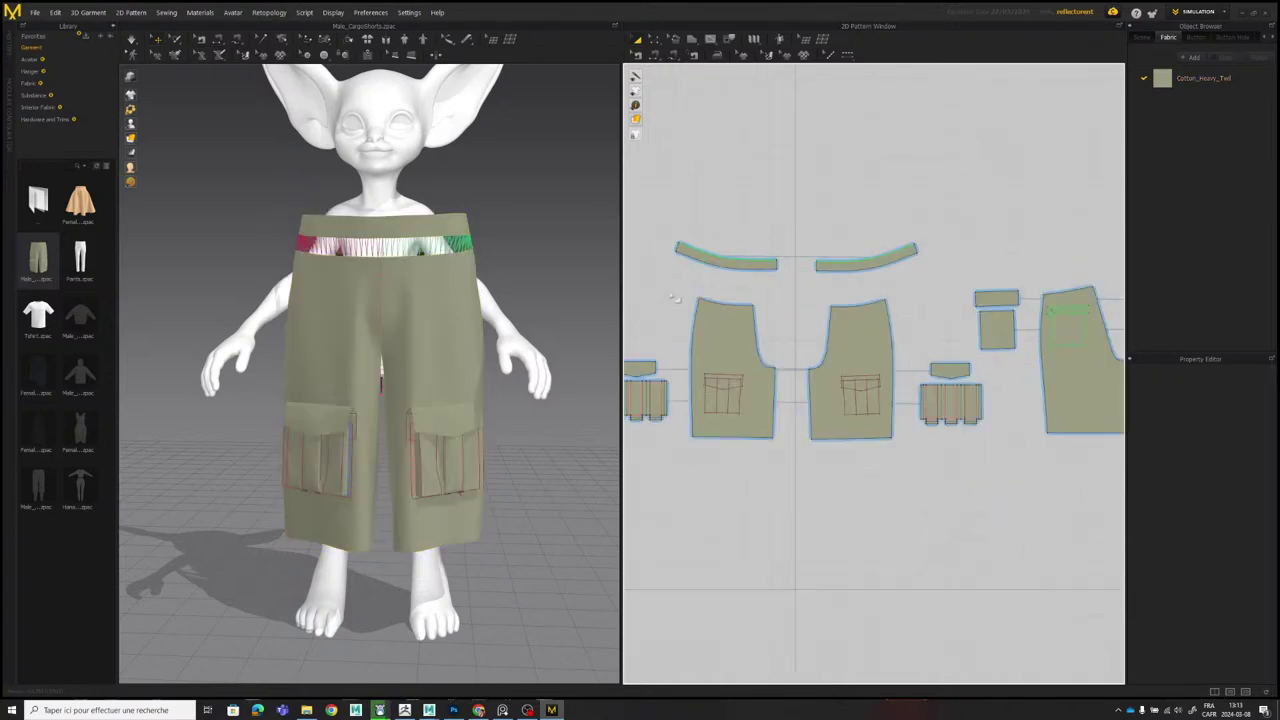
# Delete the cargo pocket and flap pieces beside both front leg panels.
pyautogui.moveTo(660, 308); pyautogui.dragTo(736, 288, button='middle')
pyautogui.moveTo(758, 398); pyautogui.dragTo(761, 400)
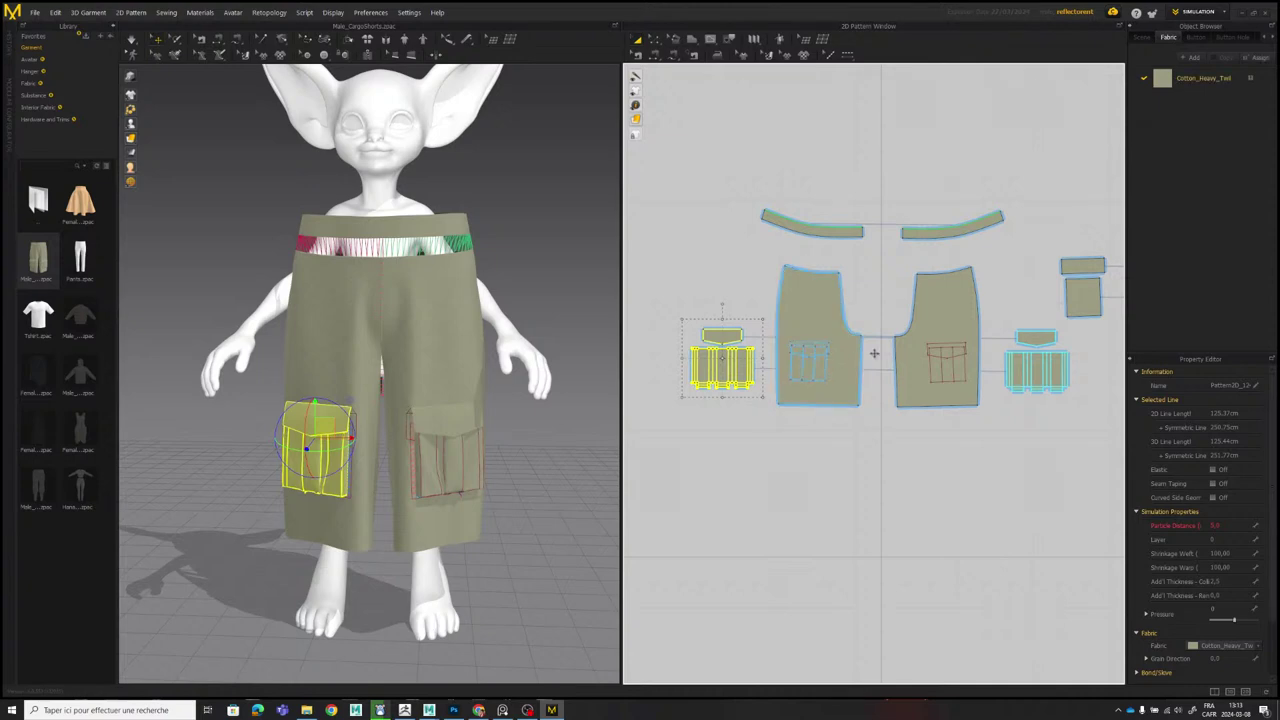
pyautogui.press('Delete')
pyautogui.moveTo(1070, 413); pyautogui.dragTo(1070, 413)
pyautogui.press('Delete')
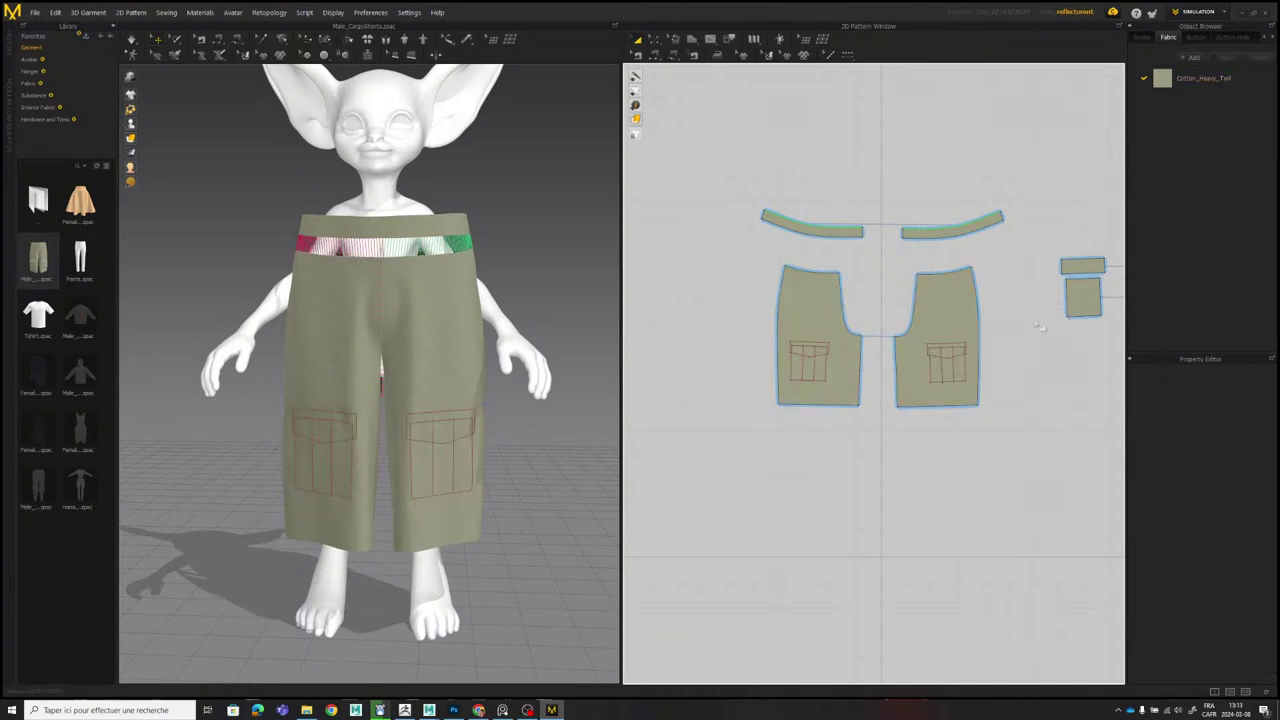
# Delete the back pocket and flap pieces located between the front and back leg panels.
pyautogui.scroll(-2, 1032, 318)
pyautogui.moveTo(1013, 272); pyautogui.dragTo(834, 288, button='middle')
pyautogui.moveTo(918, 363); pyautogui.dragTo(918, 362)
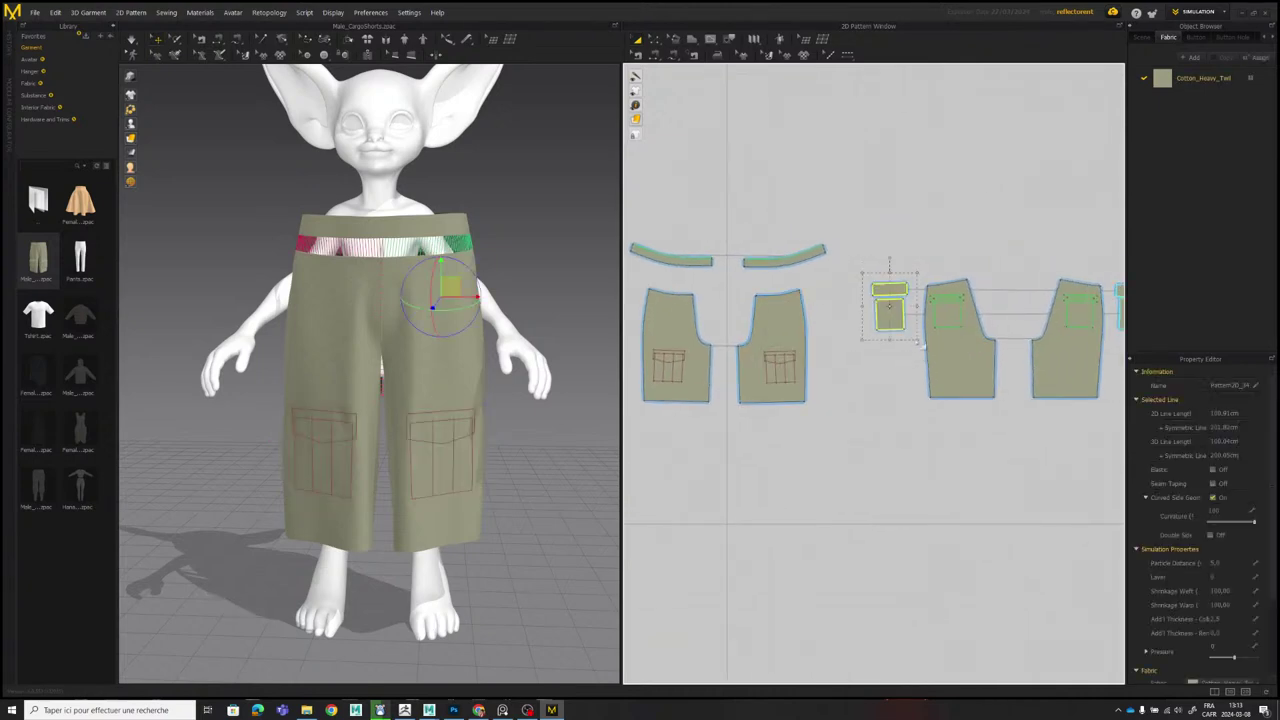
pyautogui.press('Delete')
# Delete the pocket and flap outlines drawn inside the back leg panel.
pyautogui.scroll(5, 950, 309)
pyautogui.click(943, 258)
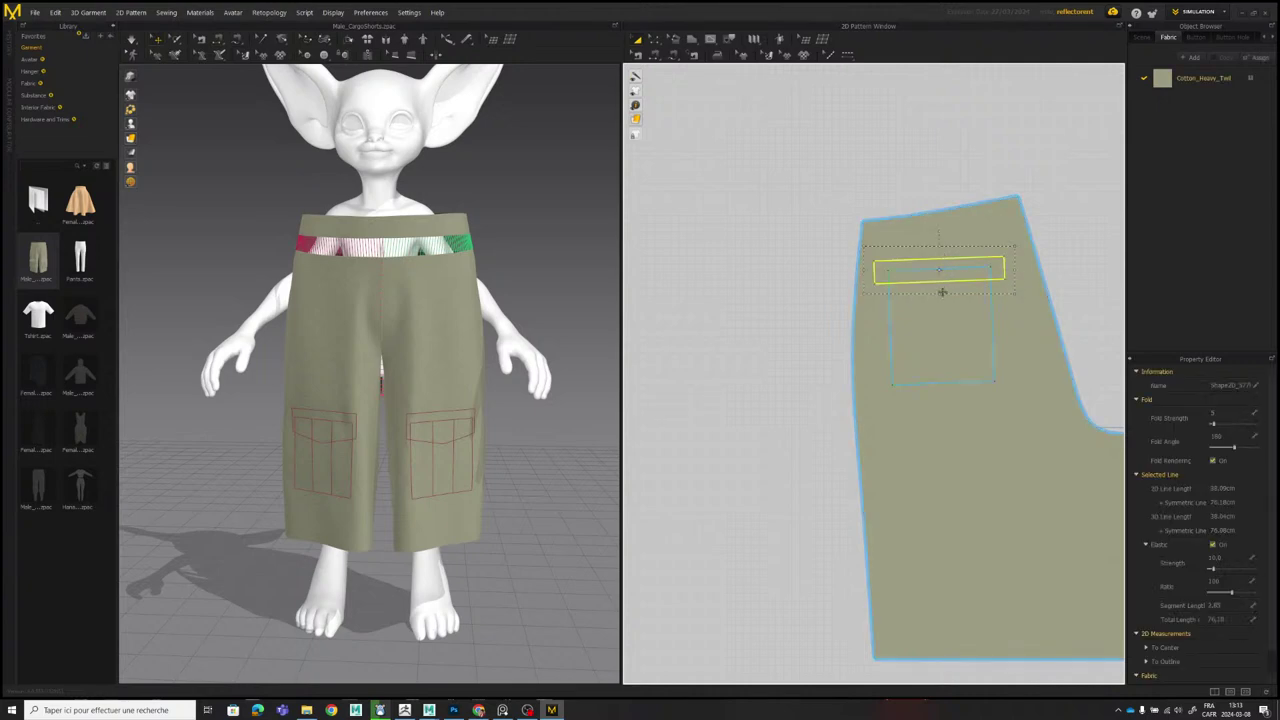
pyautogui.keyDown('shift'); pyautogui.click(992, 308); pyautogui.keyUp('shift')
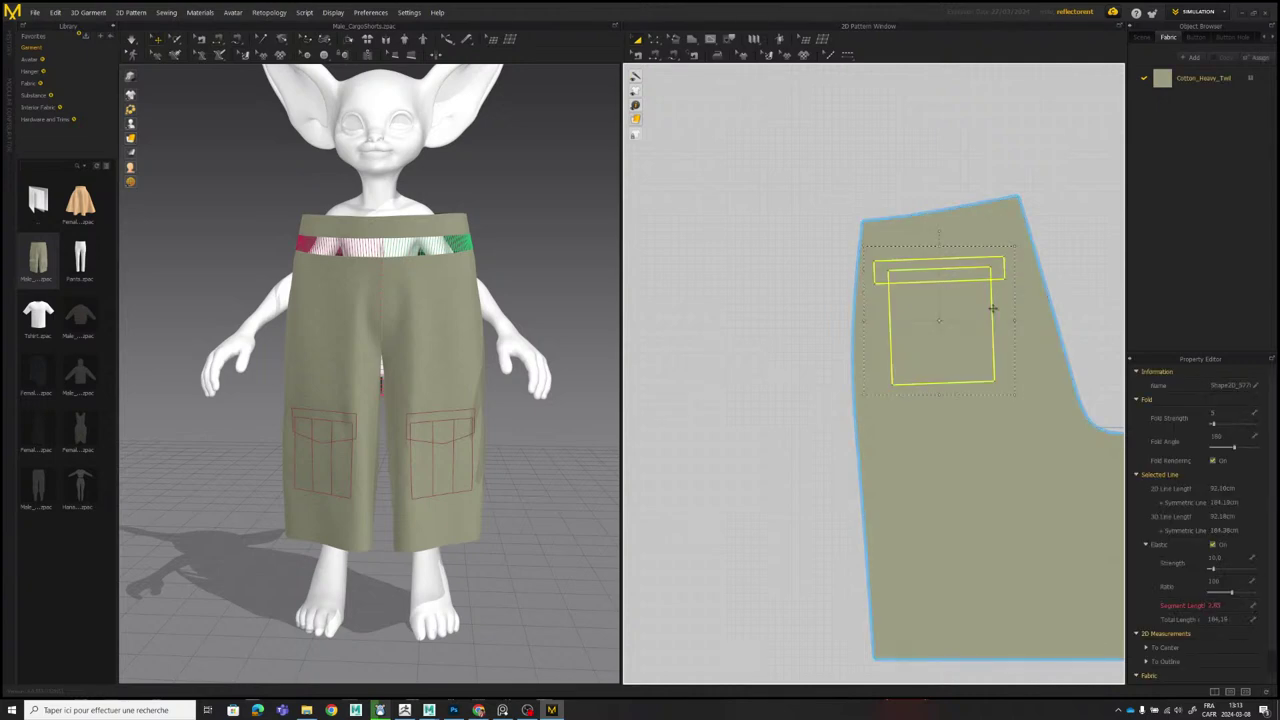
pyautogui.press('Delete')
# Delete the cargo pocket and flap outlines inside the front leg panel, leaving its two vertical internal lines.
pyautogui.scroll(-4, 894, 297)
pyautogui.scroll(4, 826, 334)
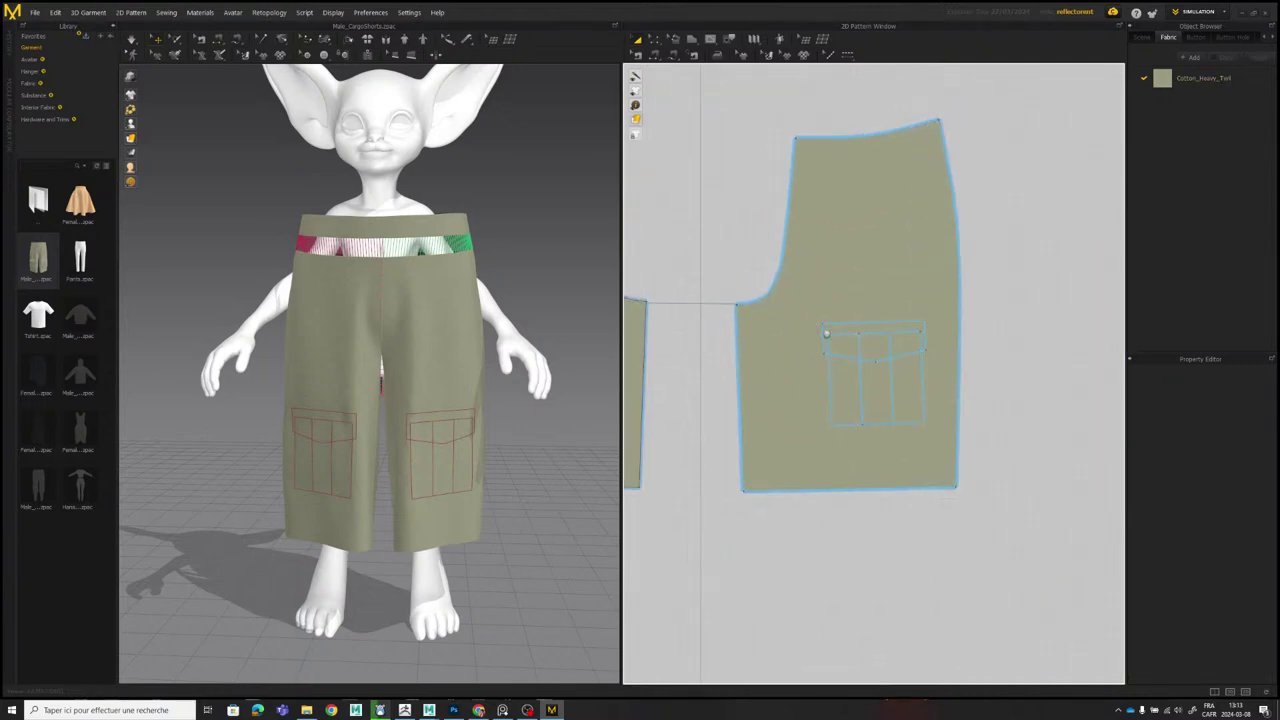
pyautogui.moveTo(826, 334); pyautogui.dragTo(878, 329, button='middle')
pyautogui.click(893, 318)
pyautogui.keyDown('shift'); pyautogui.click(881, 379); pyautogui.keyUp('shift')
pyautogui.press('Delete')
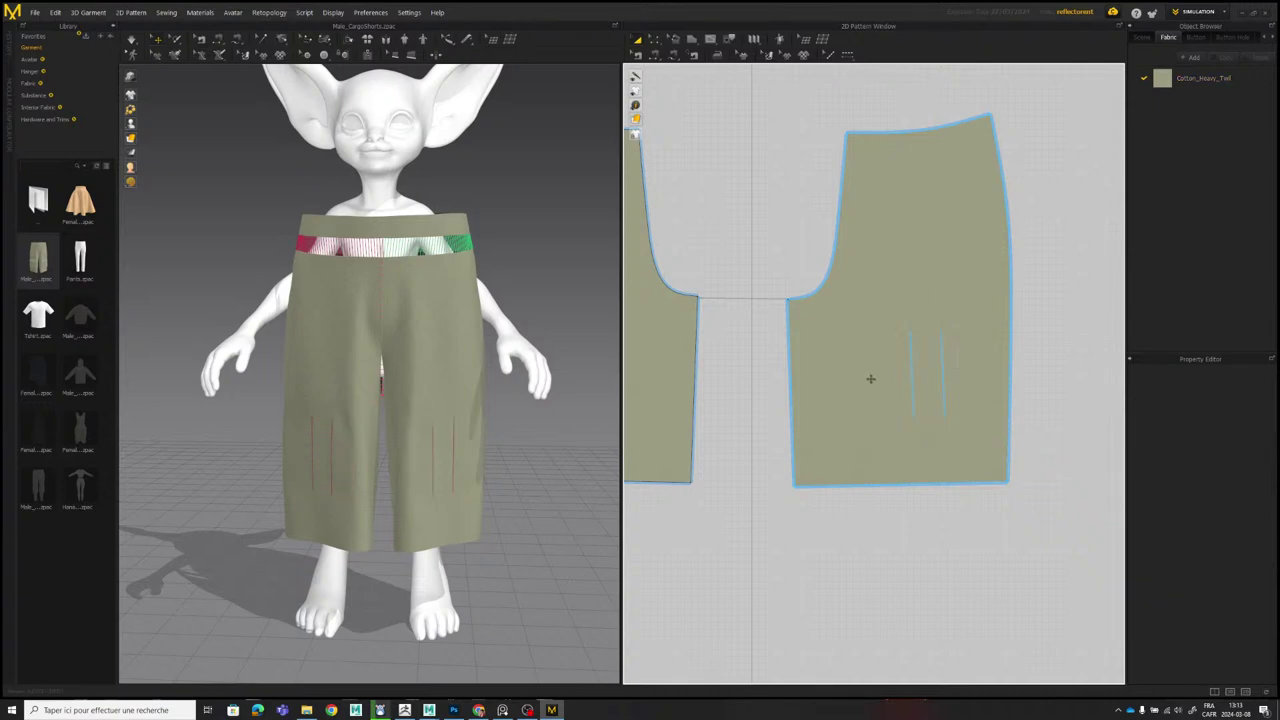
# Delete the outer of the two vertical internal lines on the front leg panel.
pyautogui.scroll(-4, 866, 291)
pyautogui.scroll(5, 891, 311)
pyautogui.click(869, 317)
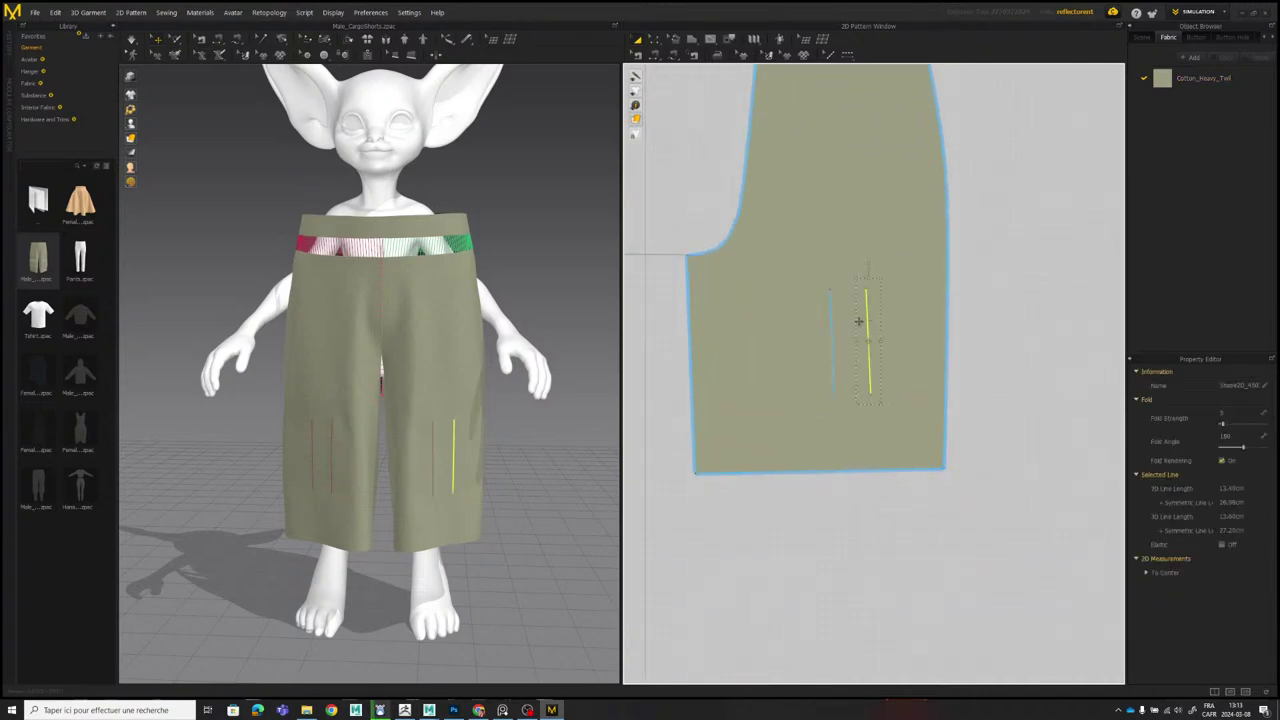
pyautogui.press('Delete')
pyautogui.click(900, 317)
pyautogui.press('Delete')
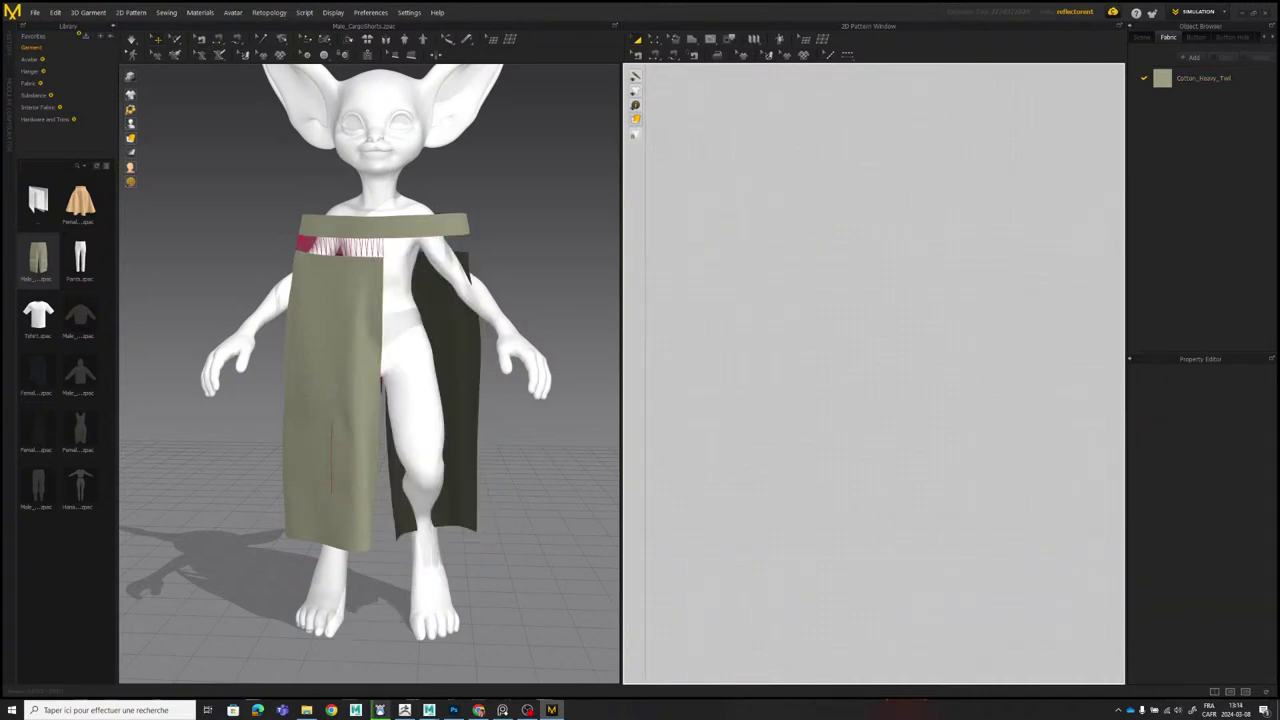
pyautogui.hotkey('ctrl', 'z')
# Bring up the concept art reference over the workspace, enlarge it to examine the character's full outfit, and move it away.
pyautogui.click(502, 710)
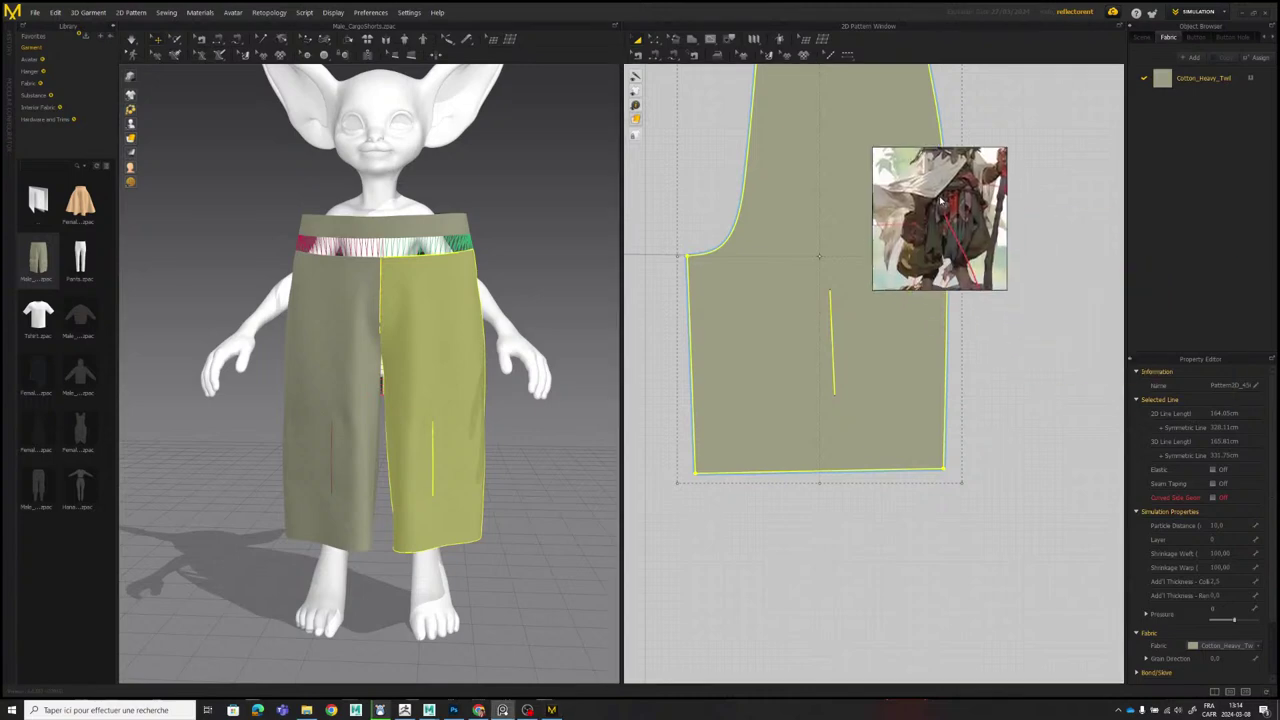
pyautogui.scroll(-5, 940, 195)
pyautogui.scroll(5, 930, 195)
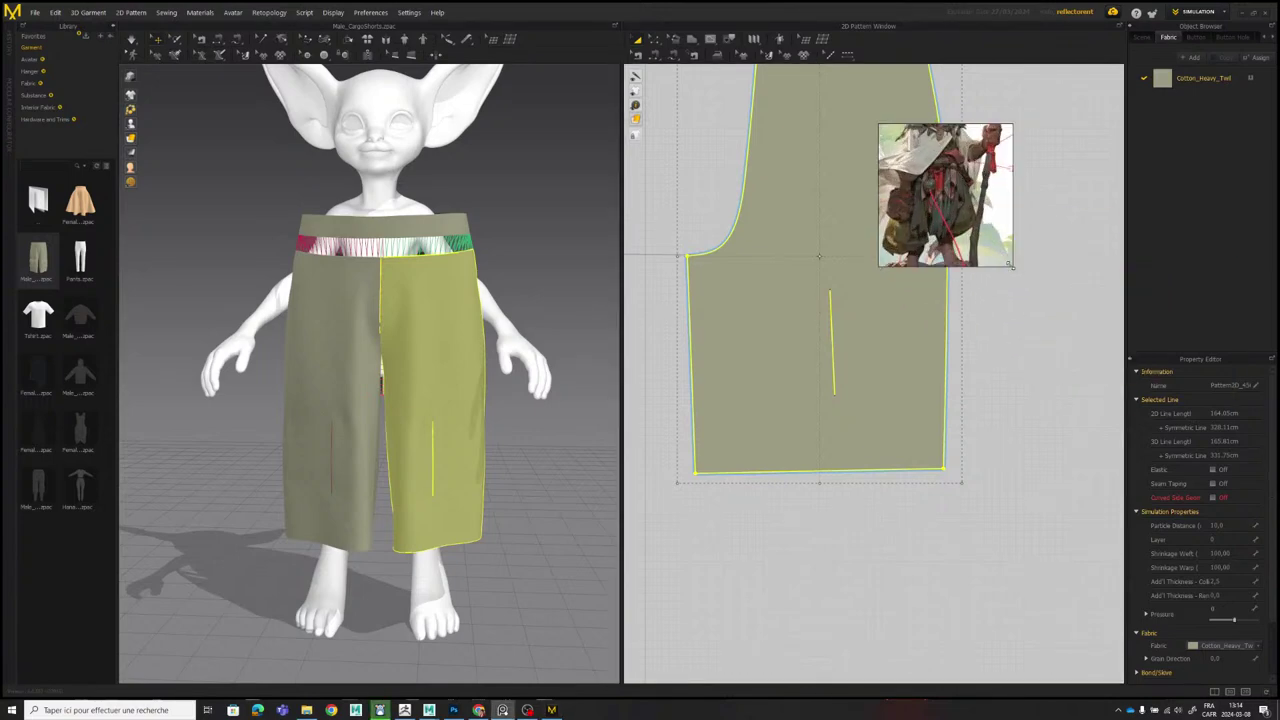
pyautogui.moveTo(1011, 266); pyautogui.dragTo(1085, 379)
pyautogui.moveTo(999, 221); pyautogui.dragTo(1050, 310, button='middle')
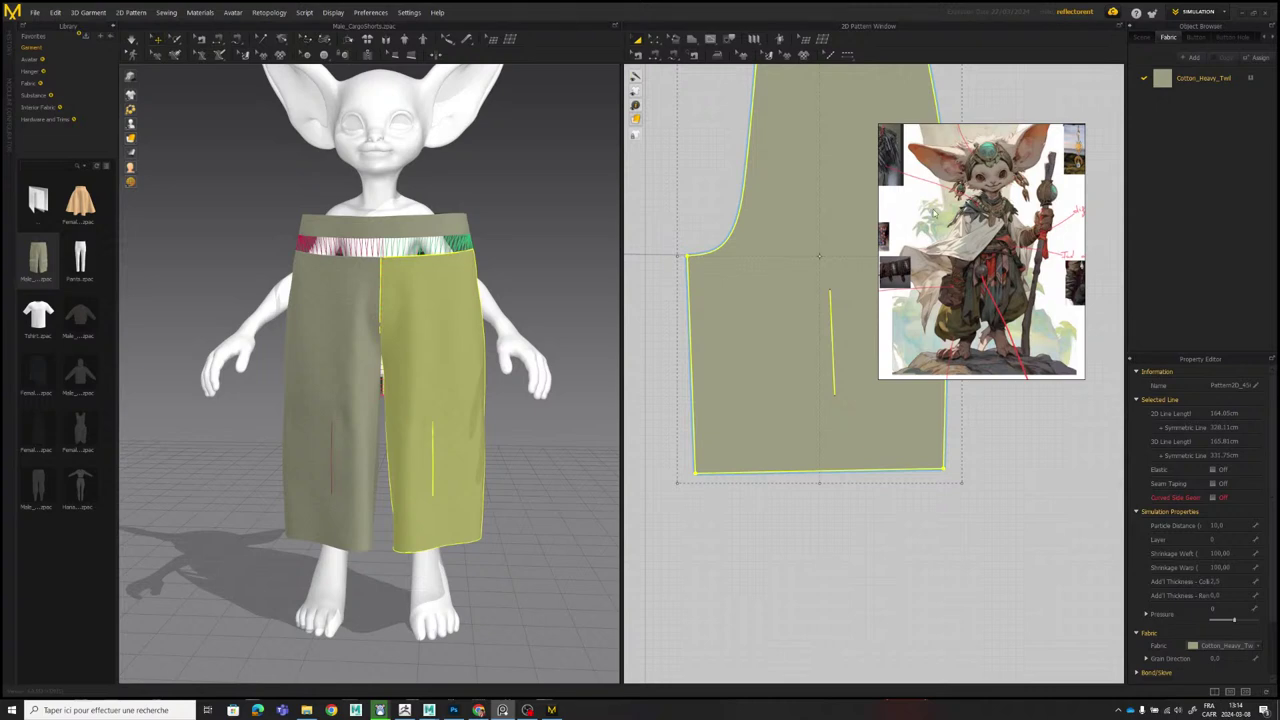
pyautogui.moveTo(1045, 305); pyautogui.dragTo(1279, 480, button='right')
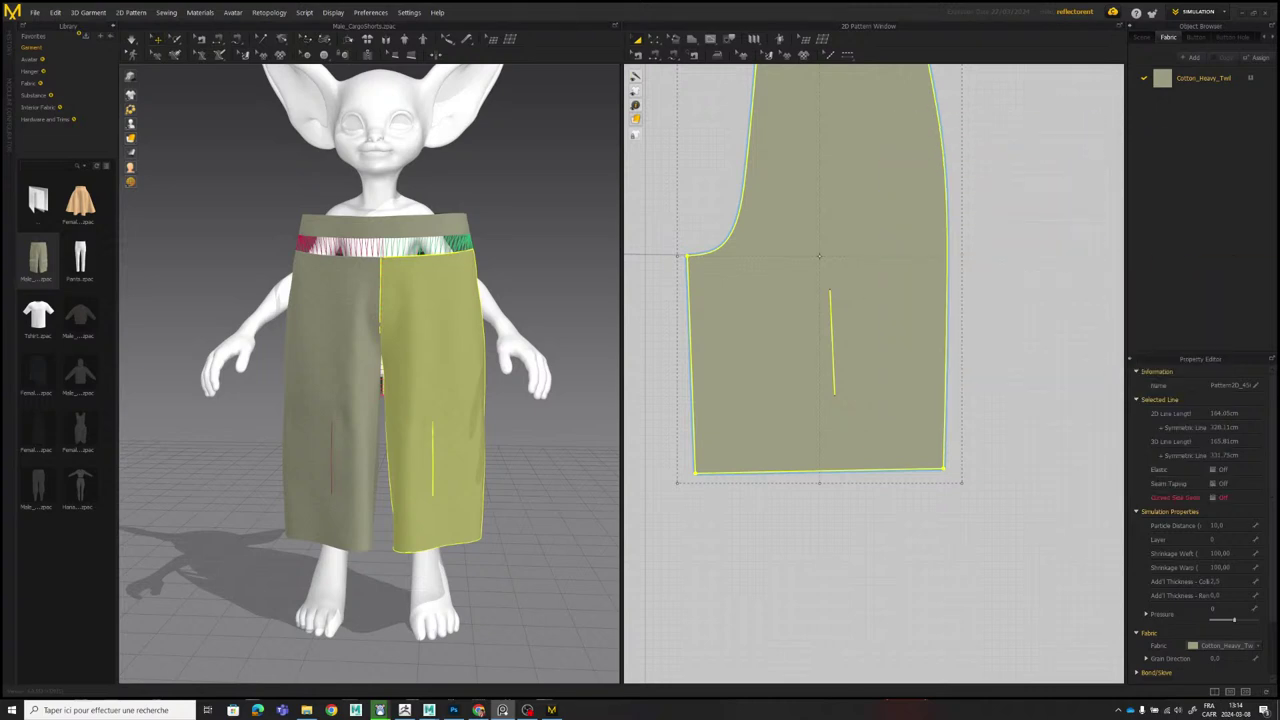
# Select all the remaining shorts pattern pieces and shift the garment backward around the avatar's body.
pyautogui.click(531, 230)
pyautogui.moveTo(531, 228); pyautogui.dragTo(567, 212, button='right')
pyautogui.scroll(-3, 889, 243)
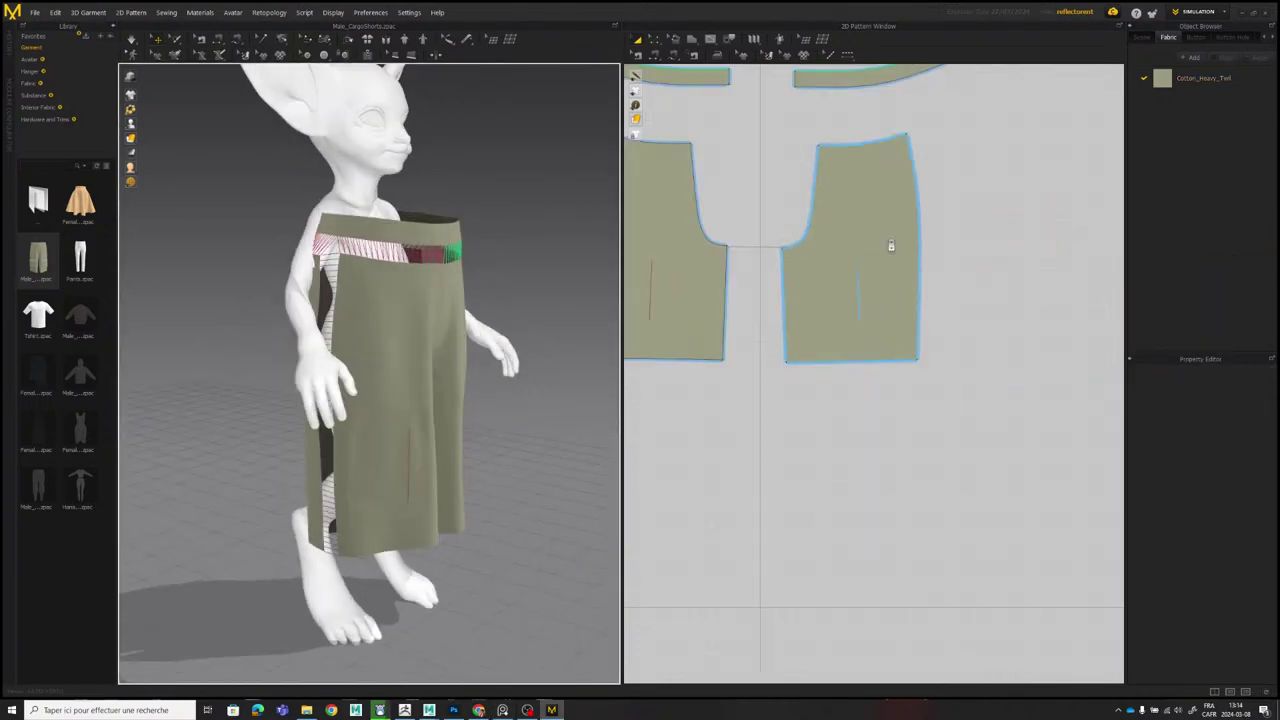
pyautogui.scroll(-5, 891, 245)
pyautogui.moveTo(949, 260); pyautogui.dragTo(924, 231)
pyautogui.scroll(6, 814, 183)
pyautogui.scroll(-4, 798, 189)
pyautogui.moveTo(788, 189); pyautogui.dragTo(714, 179, button='middle')
pyautogui.moveTo(699, 155); pyautogui.dragTo(1129, 421)
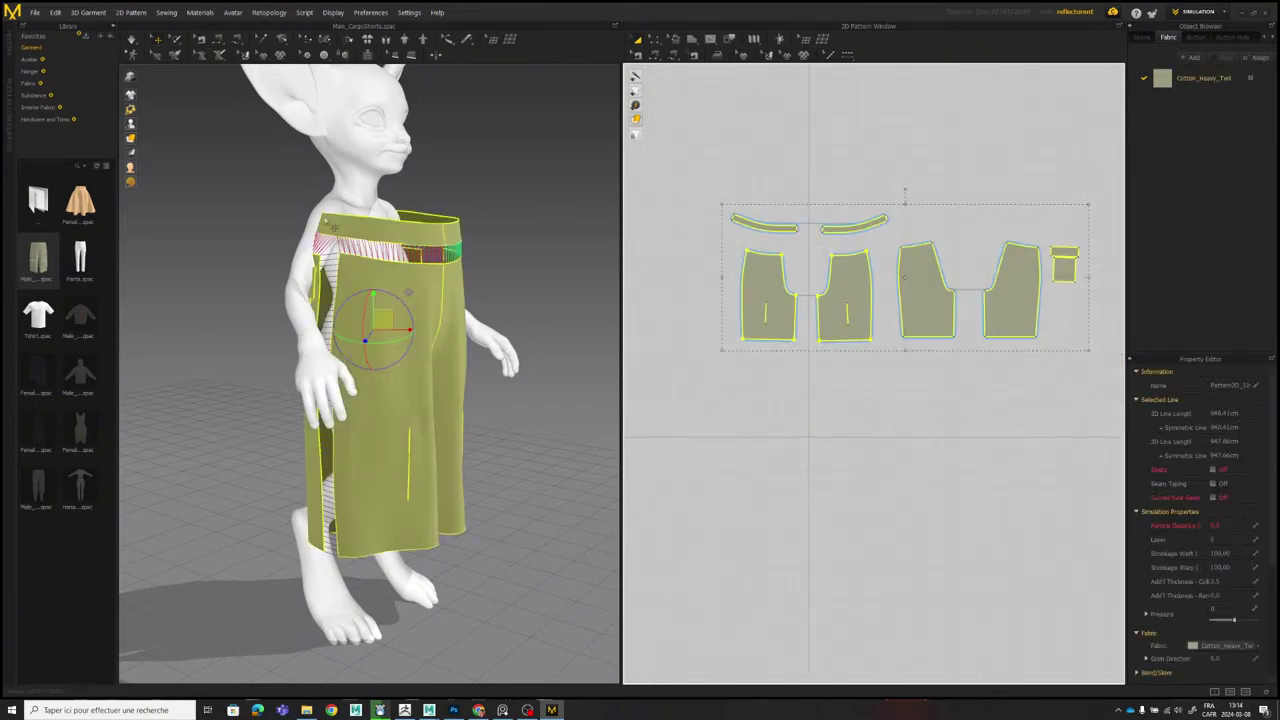
pyautogui.moveTo(332, 225); pyautogui.dragTo(386, 371, button='right')
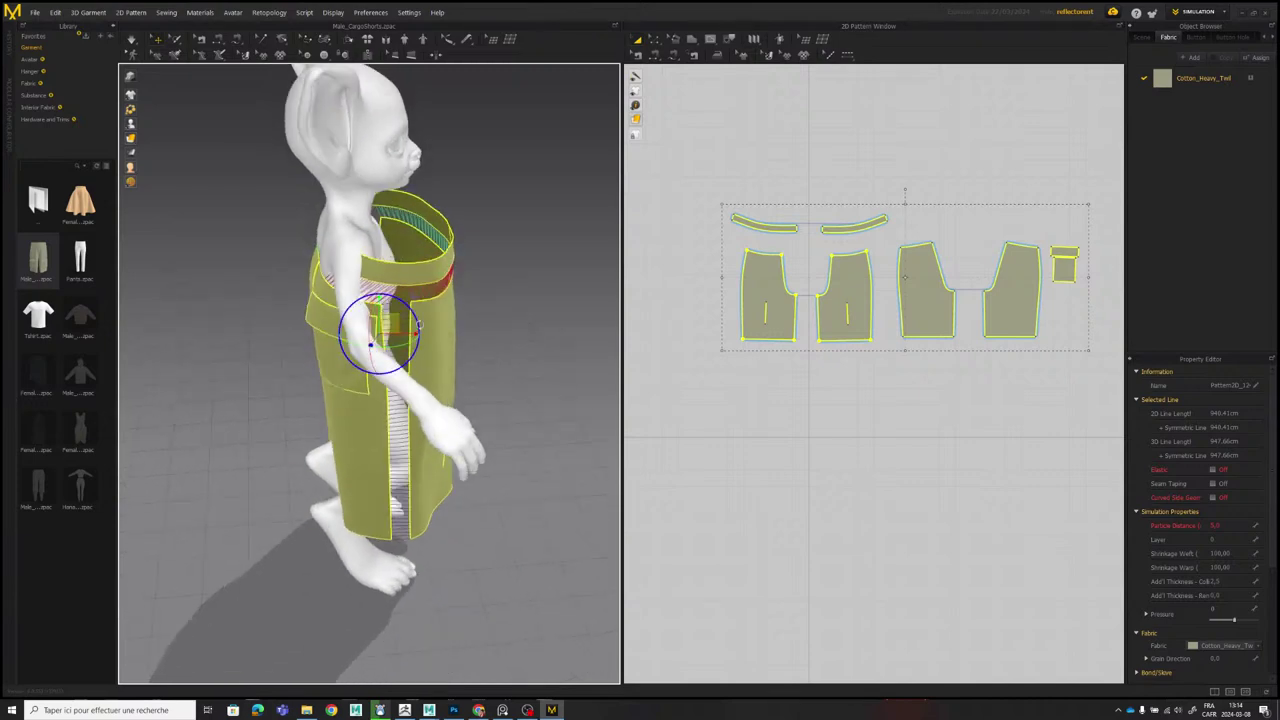
pyautogui.moveTo(410, 335); pyautogui.dragTo(387, 332)
pyautogui.moveTo(416, 314); pyautogui.dragTo(361, 276, button='right')
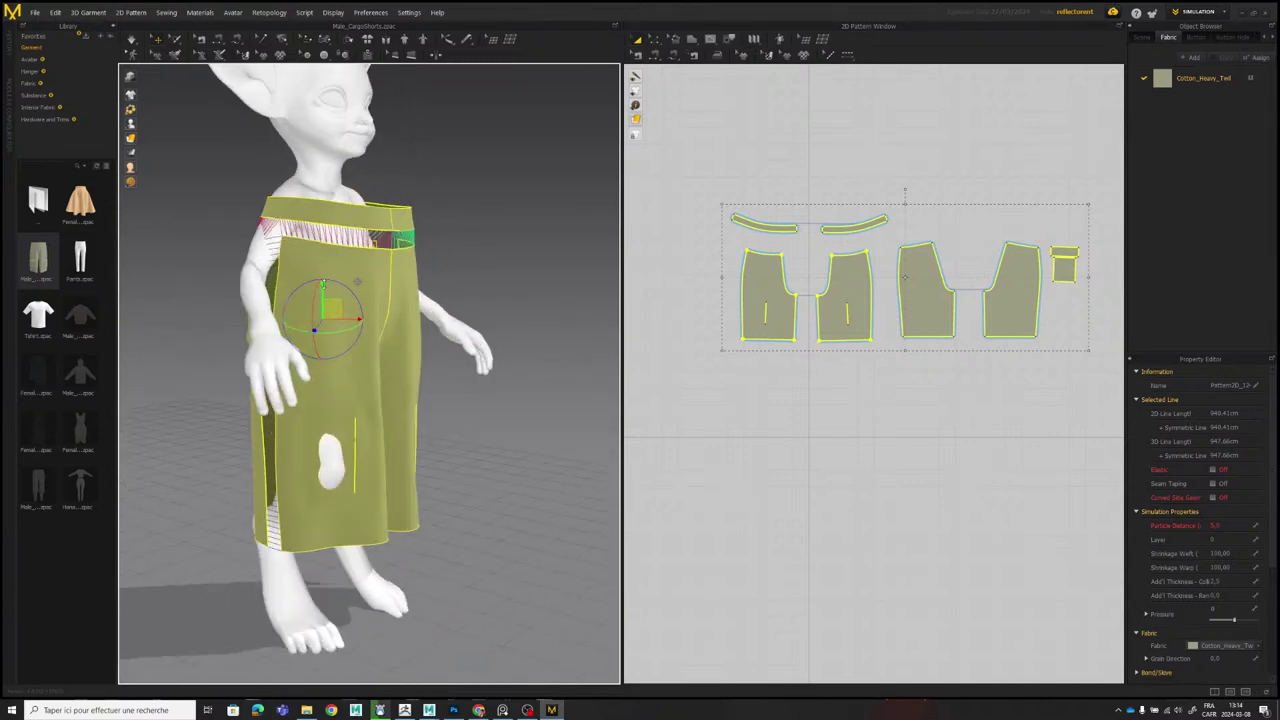
# Lower the shorts until the waistband sits around the avatar's waist, then deselect the garment.
pyautogui.moveTo(316, 291); pyautogui.dragTo(314, 358)
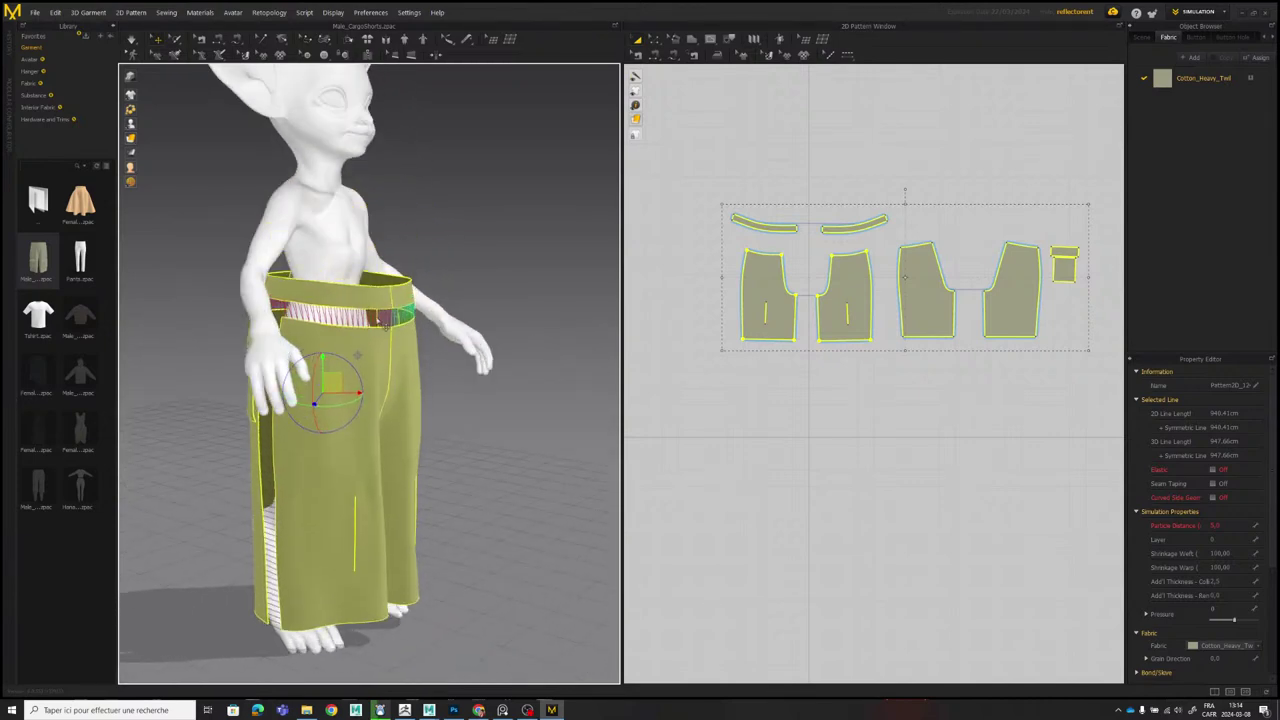
pyautogui.moveTo(318, 360); pyautogui.dragTo(275, 361, button='right')
pyautogui.moveTo(303, 360); pyautogui.dragTo(303, 367)
pyautogui.moveTo(310, 345); pyautogui.dragTo(576, 313, button='right')
pyautogui.click(690, 290)
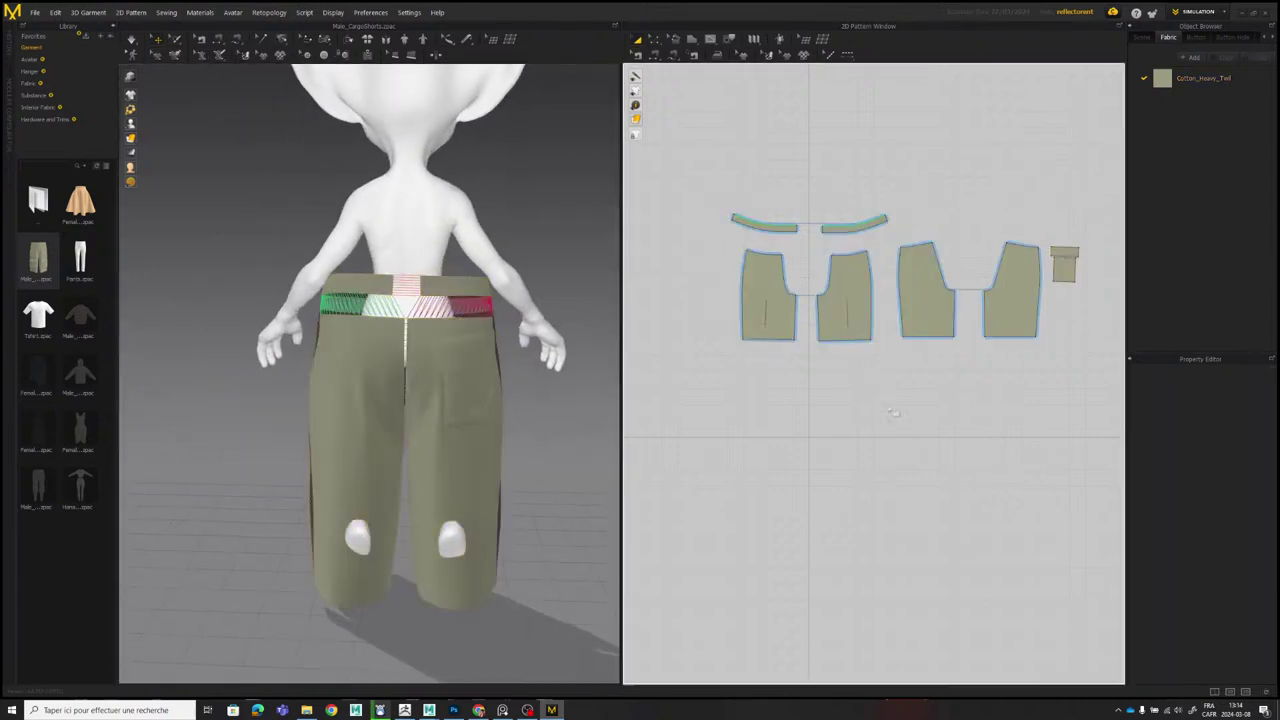
# Delete the remaining back pocket and flap pieces beside the outer back leg panel.
pyautogui.scroll(3, 904, 267)
pyautogui.moveTo(904, 267); pyautogui.dragTo(740, 267, button='middle')
pyautogui.moveTo(985, 215); pyautogui.dragTo(948, 288)
pyautogui.click(953, 282)
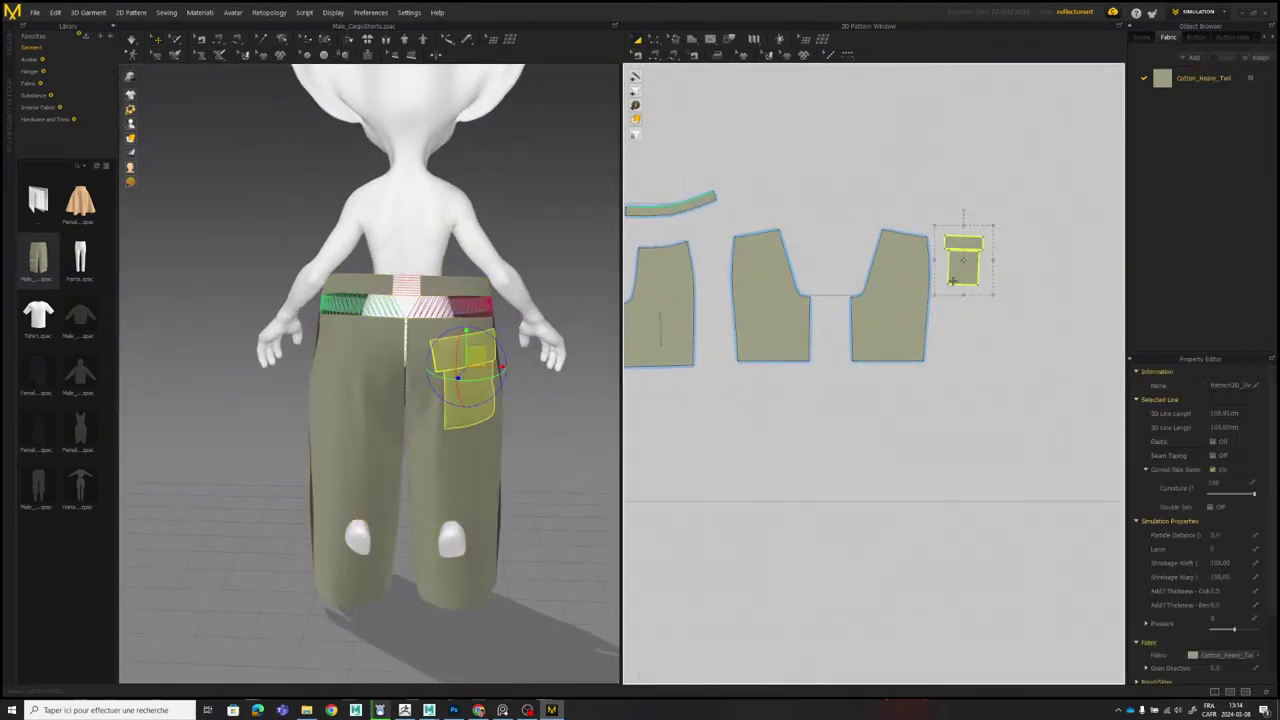
pyautogui.press('Delete')
# Delete the remaining vertical internal line on the front leg panel.
pyautogui.moveTo(907, 290); pyautogui.dragTo(1115, 279, button='middle')
pyautogui.scroll(1, 978, 330)
pyautogui.scroll(4, 978, 331)
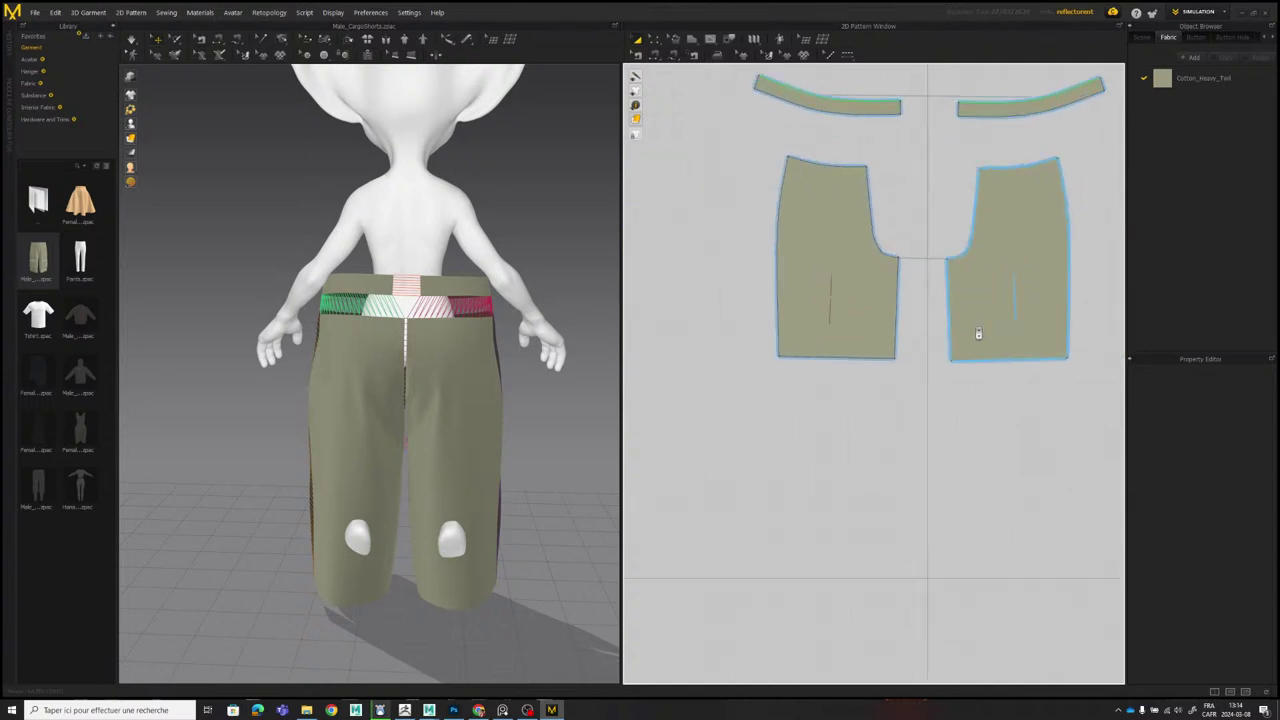
pyautogui.click(1011, 280)
pyautogui.press('Delete')
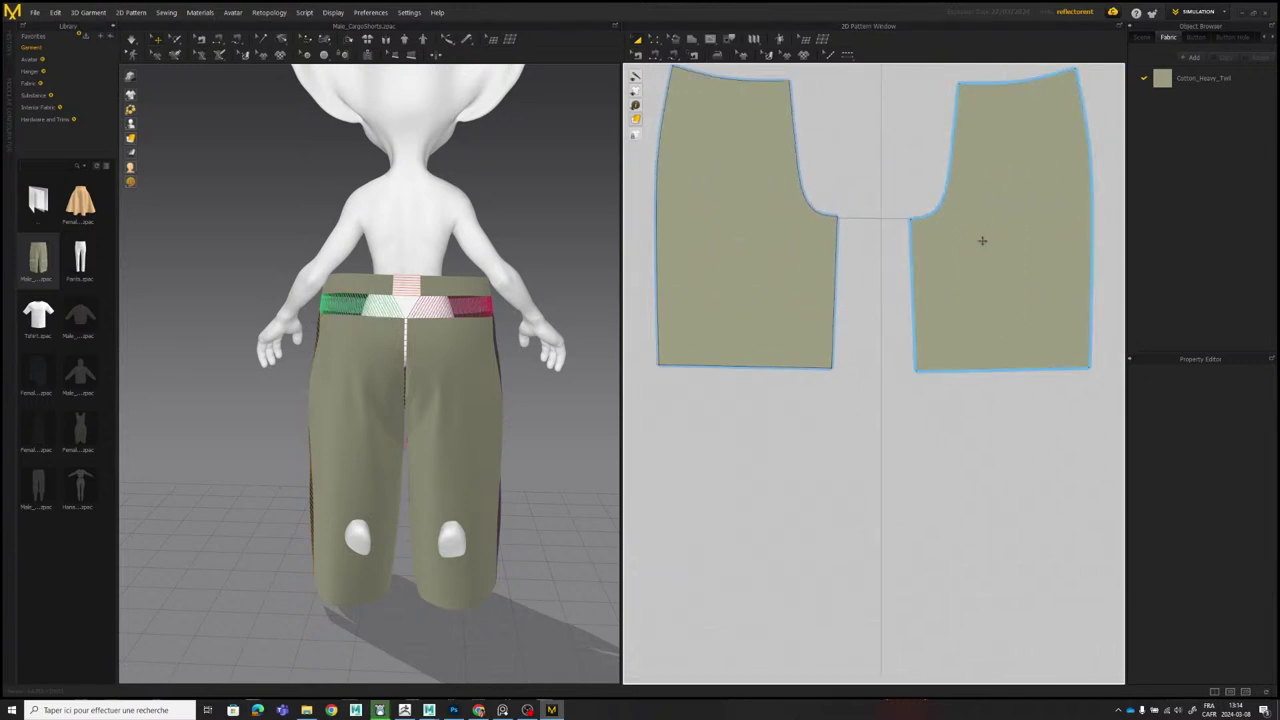
# Examine how the shorts sit on the avatar from the back and front, and review the remaining pattern pieces.
pyautogui.moveTo(486, 229)
pyautogui.mouseDown(button='right')
pyautogui.moveTo(508, 229)
pyautogui.moveTo(473, 225)
pyautogui.mouseUp(button='right')
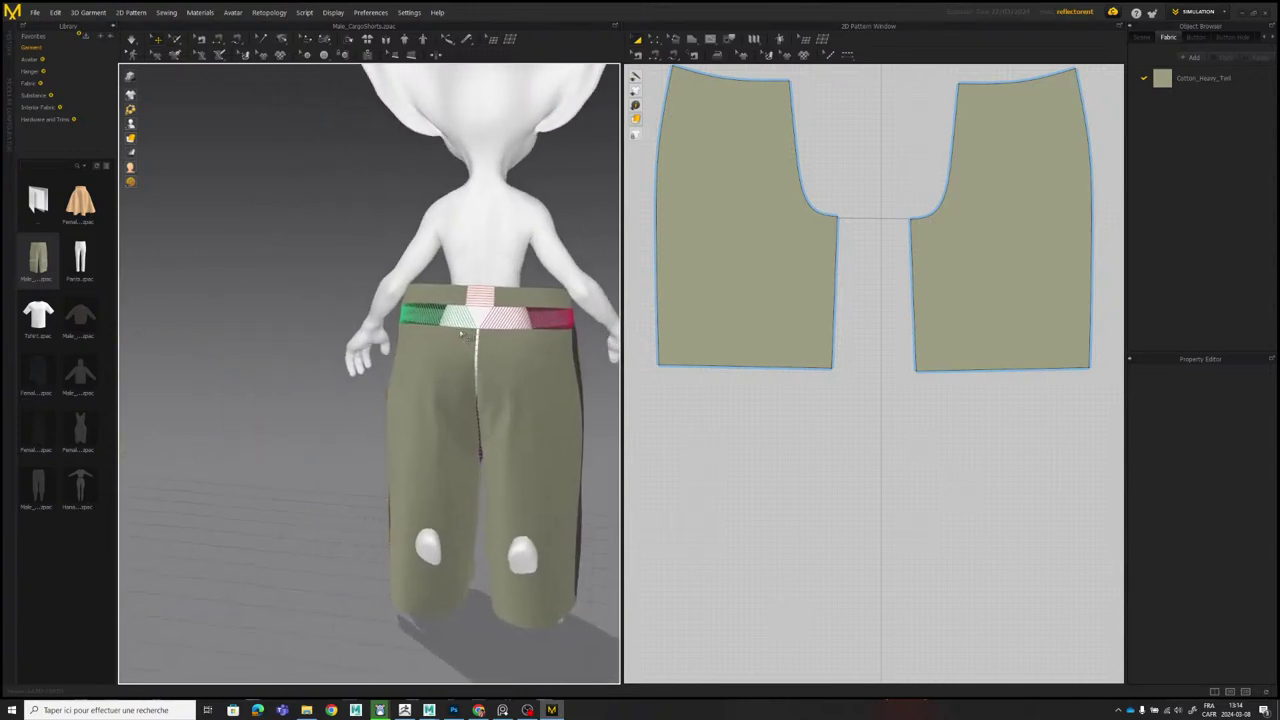
pyautogui.click(461, 334)
pyautogui.moveTo(457, 341); pyautogui.dragTo(472, 290, button='right')
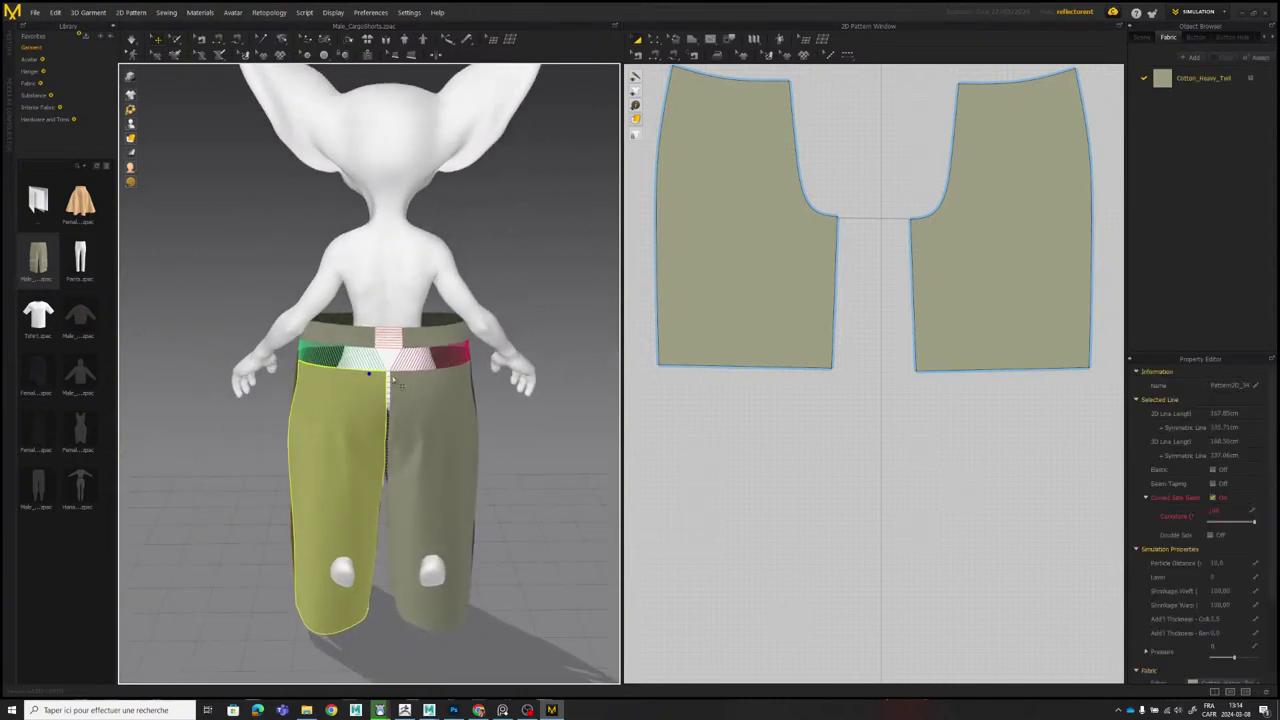
pyautogui.moveTo(393, 380); pyautogui.dragTo(586, 363, button='right')
pyautogui.scroll(-5, 520, 351)
pyautogui.scroll(2, 466, 351)
pyautogui.moveTo(466, 351); pyautogui.dragTo(440, 350, button='right')
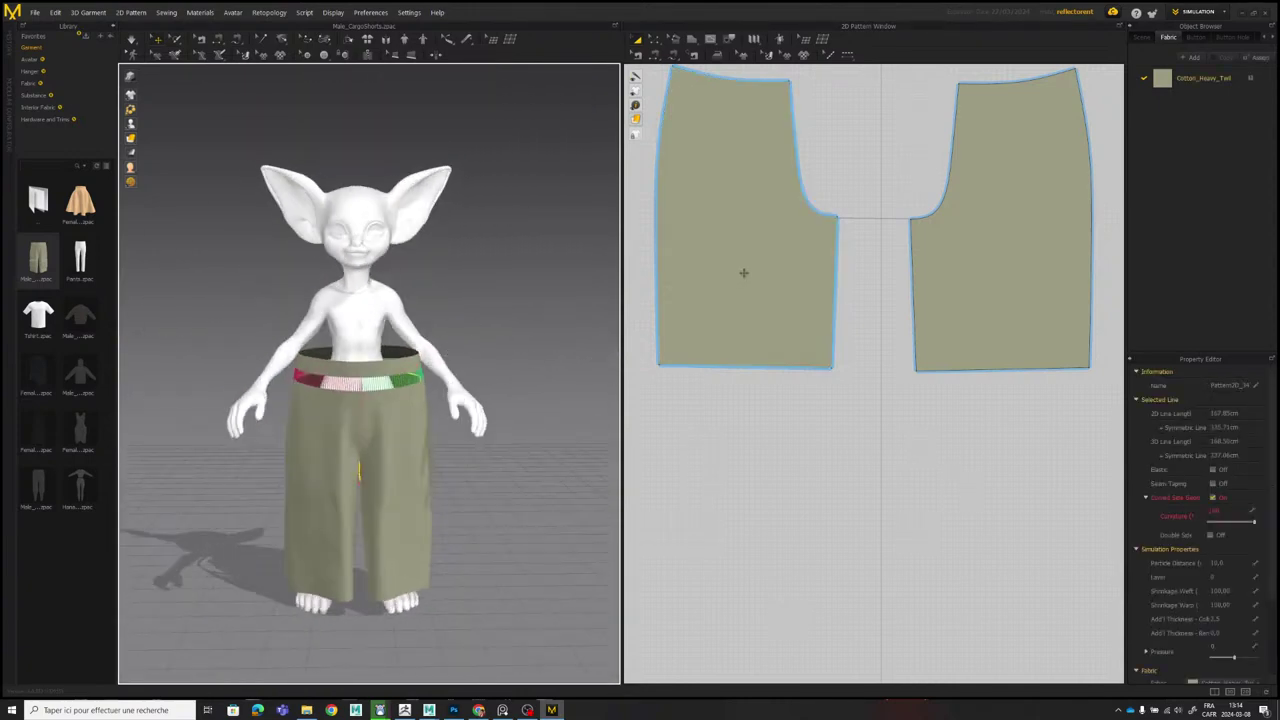
pyautogui.scroll(-3, 797, 148)
pyautogui.moveTo(797, 148); pyautogui.dragTo(771, 254, button='middle')
# Freeze both waistband pieces so they hold their place around the avatar's waist.
pyautogui.scroll(4, 323, 365)
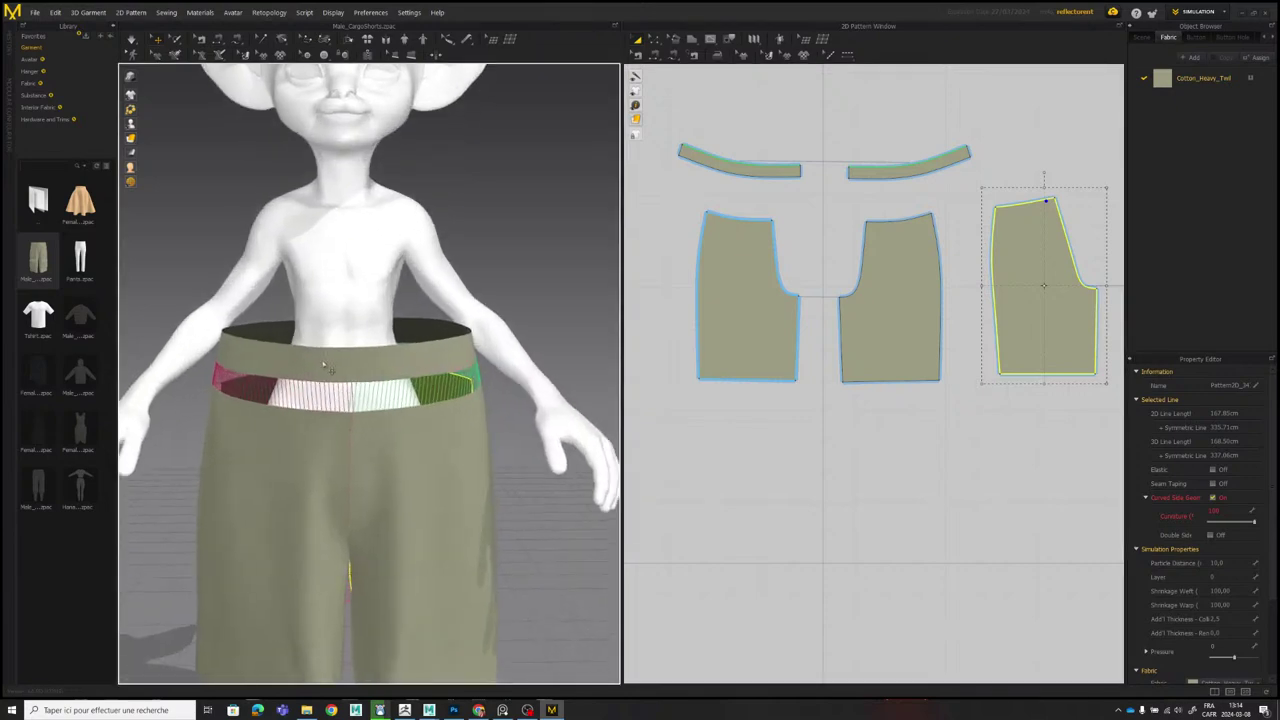
pyautogui.click(323, 365)
pyautogui.keyDown('shift'); pyautogui.click(428, 362); pyautogui.keyUp('shift')
pyautogui.moveTo(432, 322); pyautogui.dragTo(452, 330, button='right')
pyautogui.rightClick(429, 360)
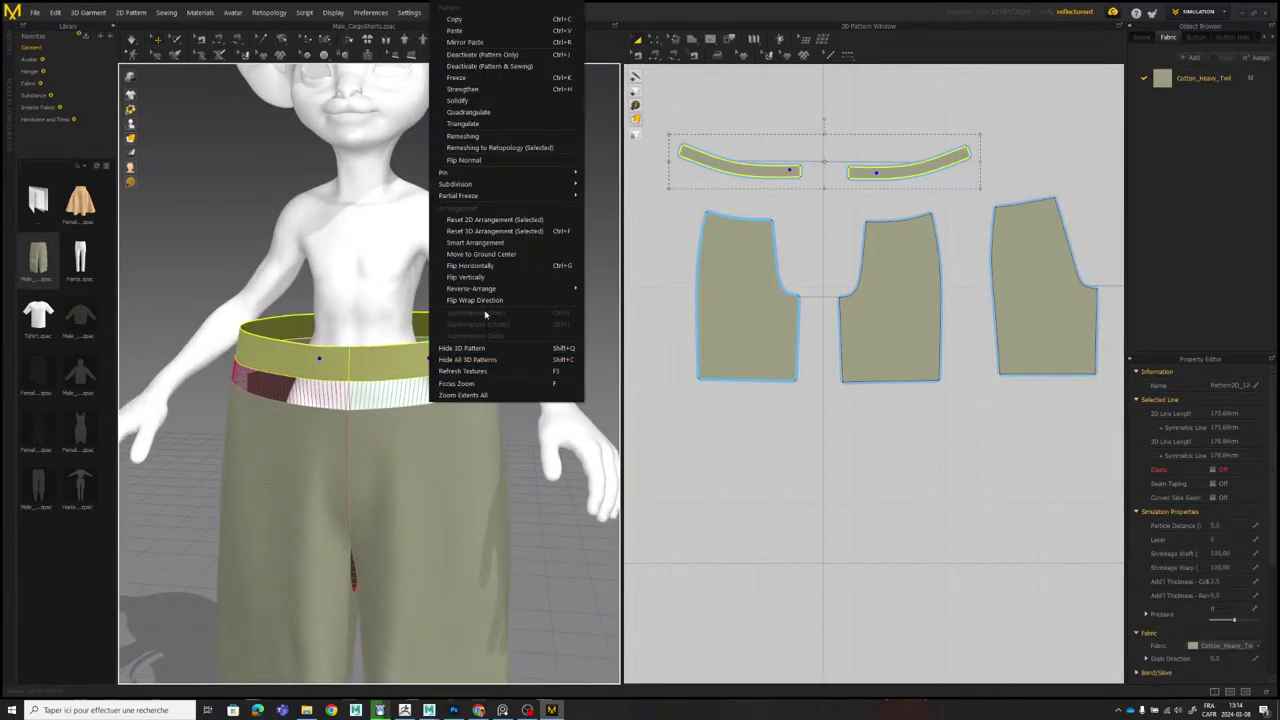
pyautogui.click(475, 78)
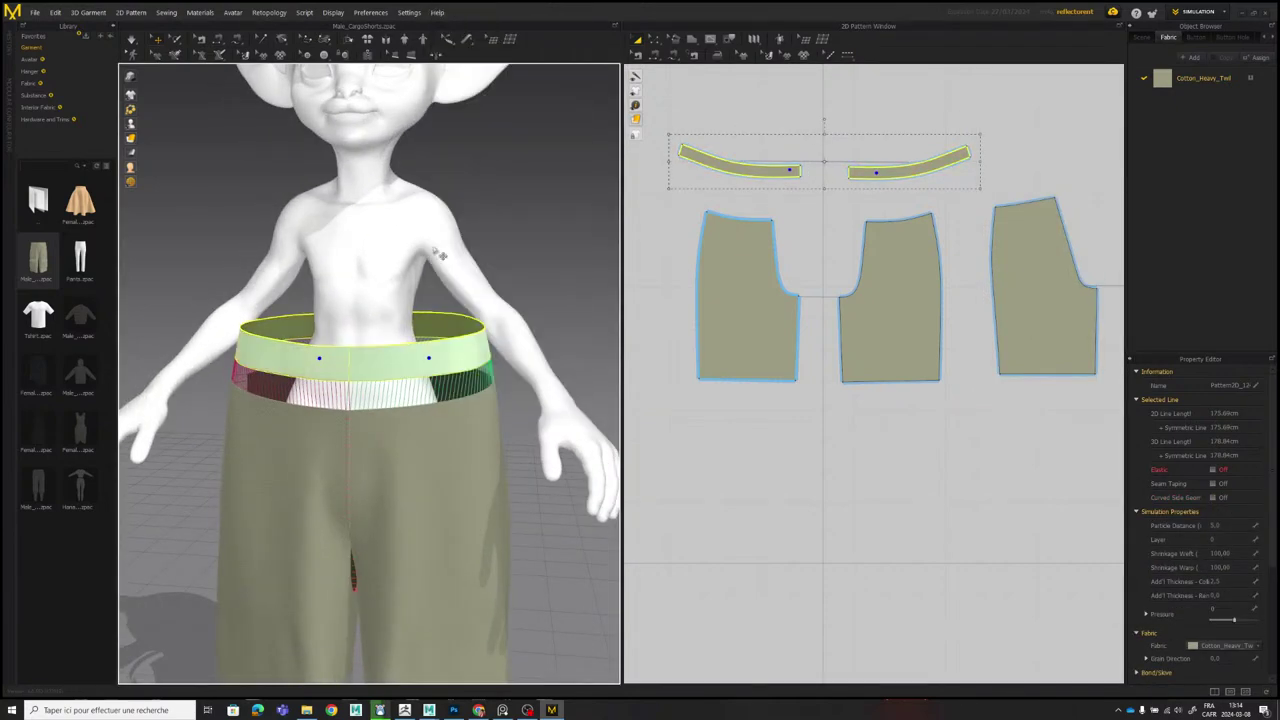
# Run the simulation to drape the leg panels from the frozen waistband.
pyautogui.scroll(-5, 430, 230)
pyautogui.scroll(2, 440, 245)
pyautogui.press('space')
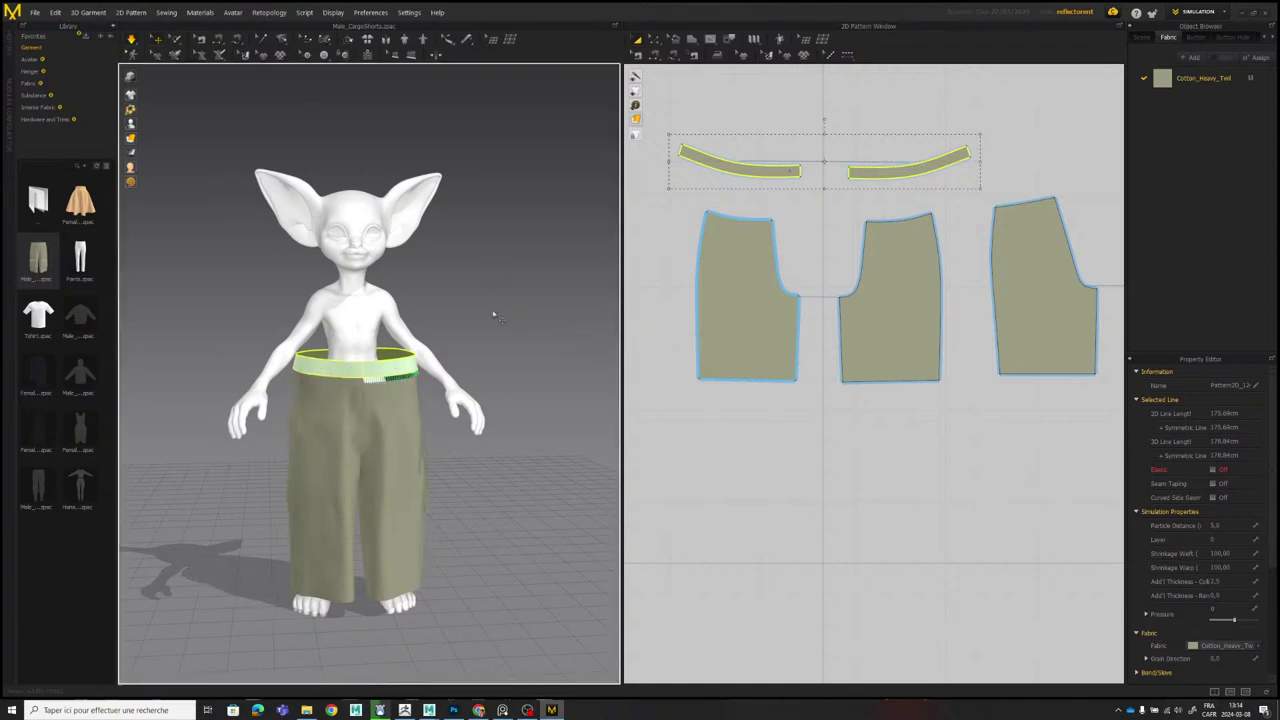
pyautogui.moveTo(446, 345)
pyautogui.mouseDown(button='right')
pyautogui.moveTo(620, 335)
pyautogui.moveTo(441, 340)
pyautogui.mouseUp(button='right')
pyautogui.scroll(-4, 887, 195)
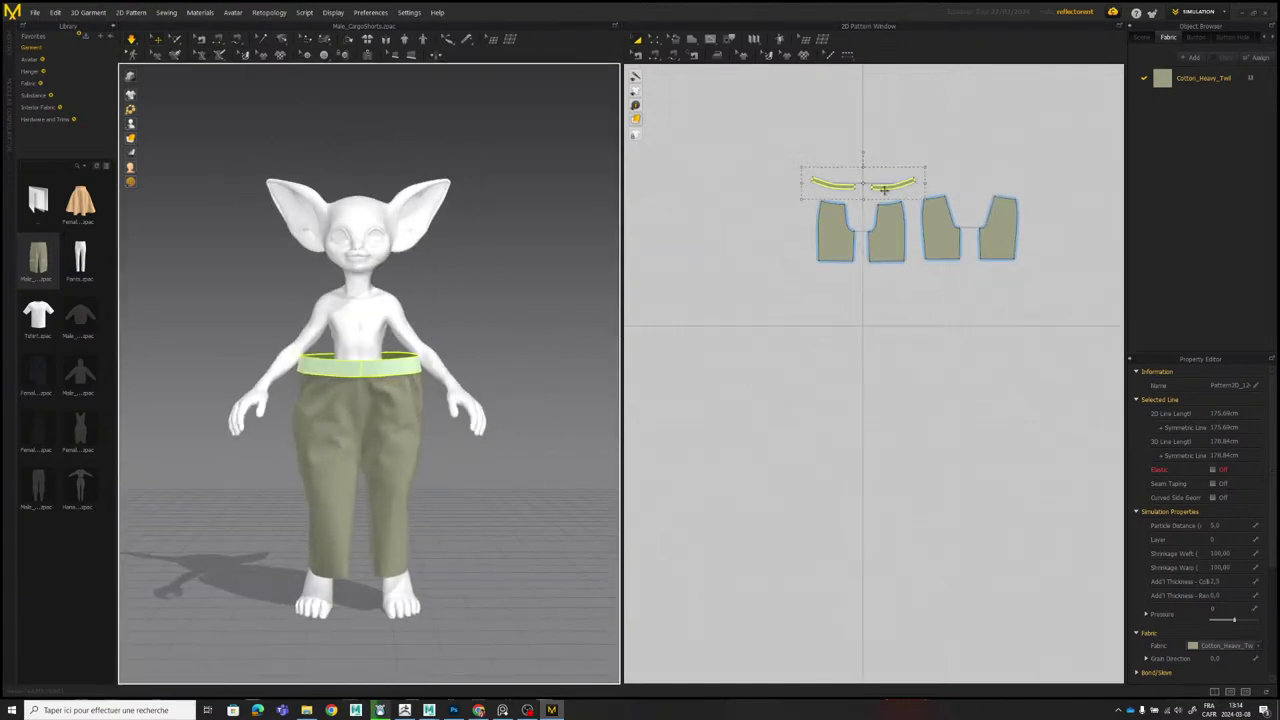
# Select all the waistband and leg pattern pieces and scale them down in the 2D pattern view.
pyautogui.scroll(-2, 886, 191)
pyautogui.moveTo(886, 191); pyautogui.dragTo(863, 317, button='middle')
pyautogui.scroll(2, 840, 198)
pyautogui.scroll(4, 846, 285)
pyautogui.scroll(-1, 783, 246)
pyautogui.moveTo(717, 198); pyautogui.dragTo(733, 200, button='middle')
pyautogui.moveTo(660, 119); pyautogui.dragTo(1062, 307)
pyautogui.moveTo(1101, 149); pyautogui.dragTo(1053, 176)
# Simulate the scaled-down shorts on the avatar and tug one leg panel while the fabric settles.
pyautogui.press('space')
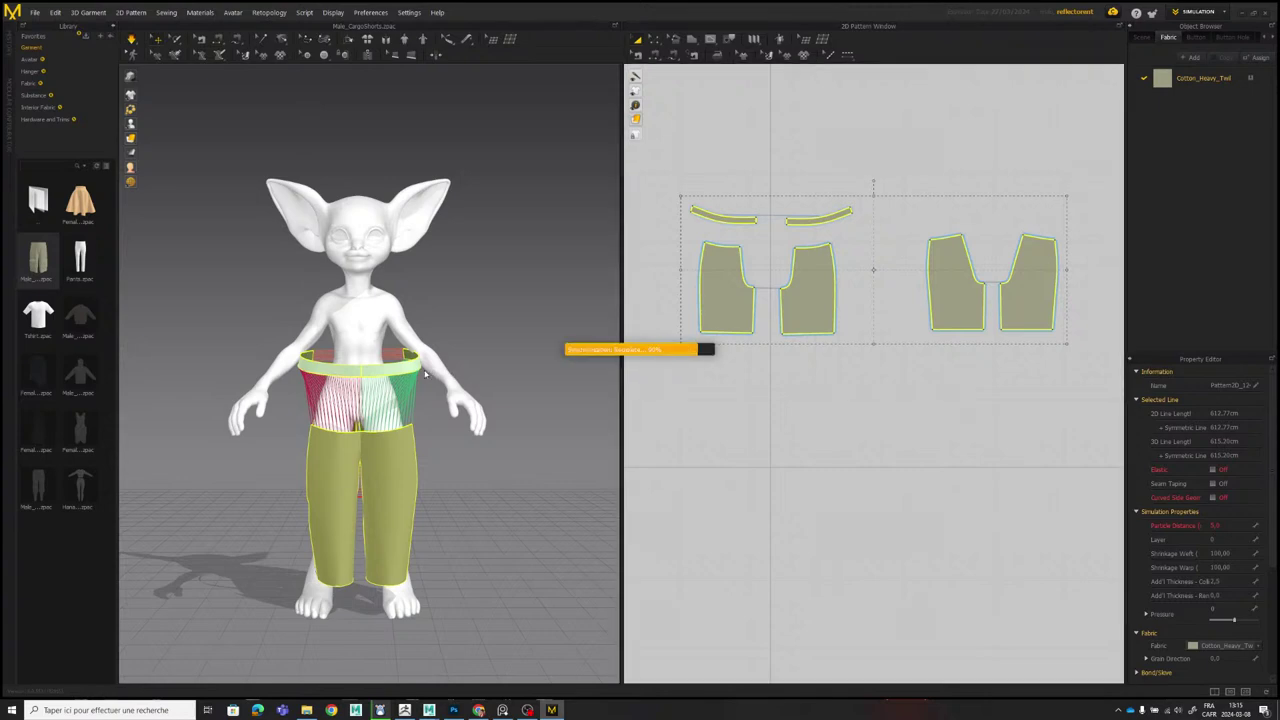
pyautogui.moveTo(332, 478); pyautogui.dragTo(334, 483)
pyautogui.click(479, 406)
pyautogui.scroll(2, 416, 327)
pyautogui.scroll(2, 416, 327)
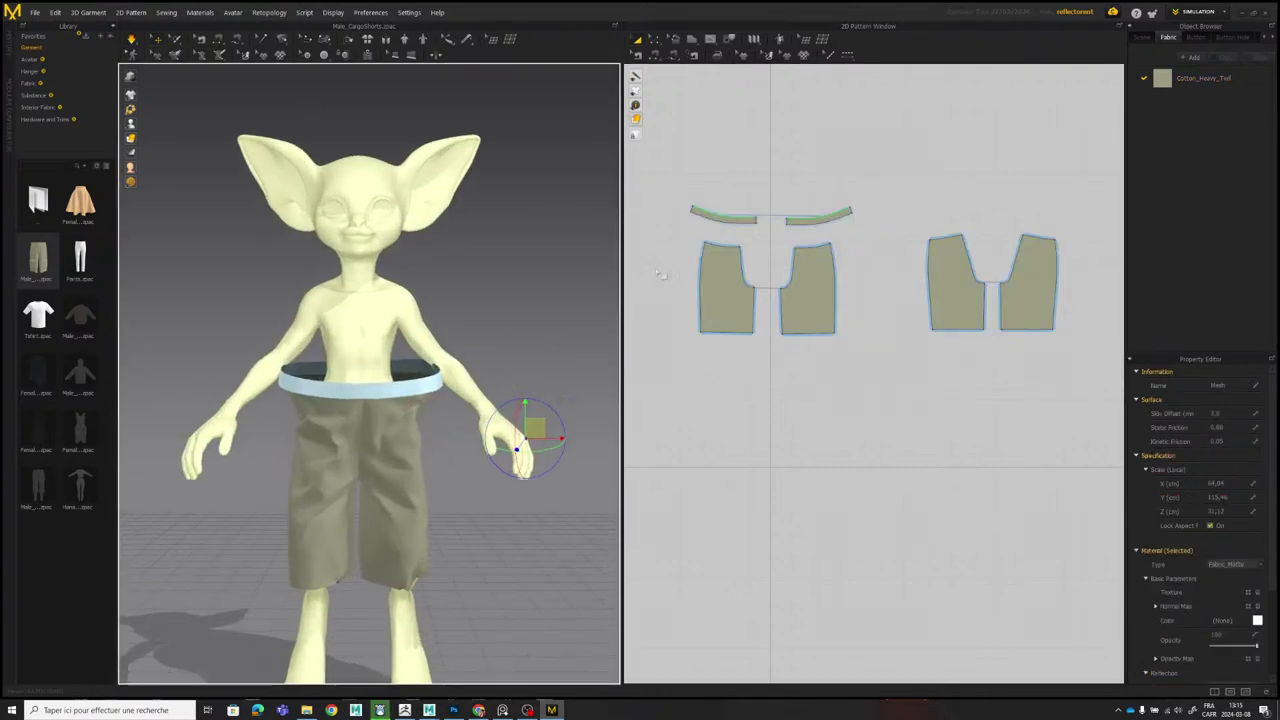
# Select the four leg panels and freeze them so they hold their current drape on the avatar.
pyautogui.click(655, 345)
pyautogui.moveTo(391, 323); pyautogui.dragTo(495, 330, button='middle')
pyautogui.scroll(3, 497, 377)
pyautogui.click(501, 398)
pyautogui.keyDown('shift'); pyautogui.click(440, 393); pyautogui.keyUp('shift')
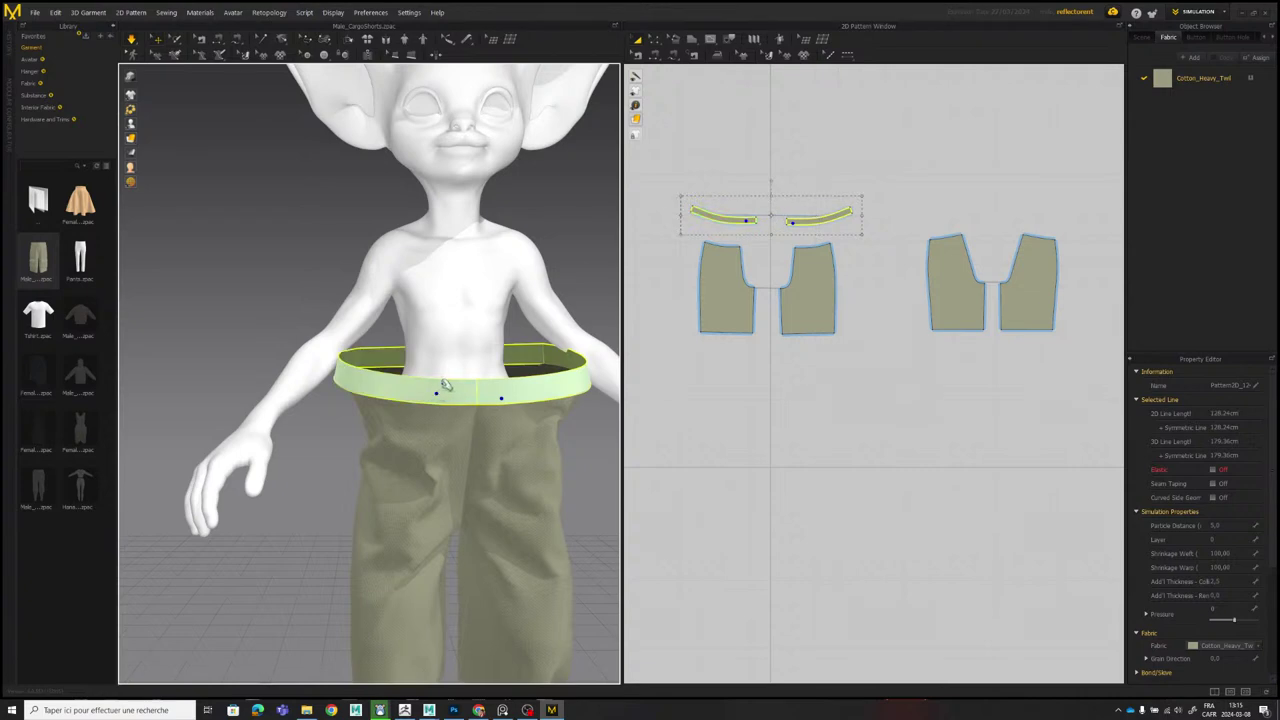
pyautogui.click(509, 445)
pyautogui.keyDown('shift'); pyautogui.click(415, 445); pyautogui.keyUp('shift')
pyautogui.moveTo(414, 440); pyautogui.dragTo(240, 391, button='right')
pyautogui.keyDown('shift'); pyautogui.click(406, 426); pyautogui.keyUp('shift')
pyautogui.keyDown('shift'); pyautogui.click(303, 423); pyautogui.keyUp('shift')
pyautogui.scroll(-5, 346, 437)
pyautogui.rightClick(345, 437)
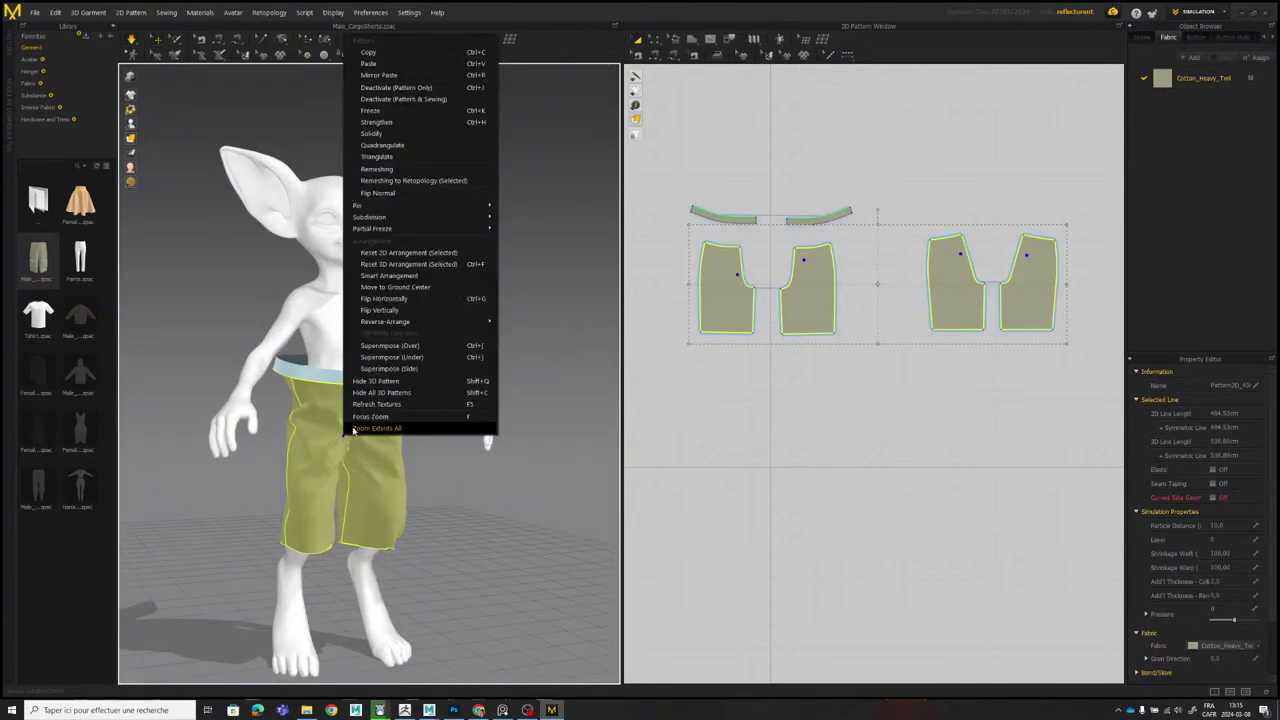
pyautogui.click(396, 112)
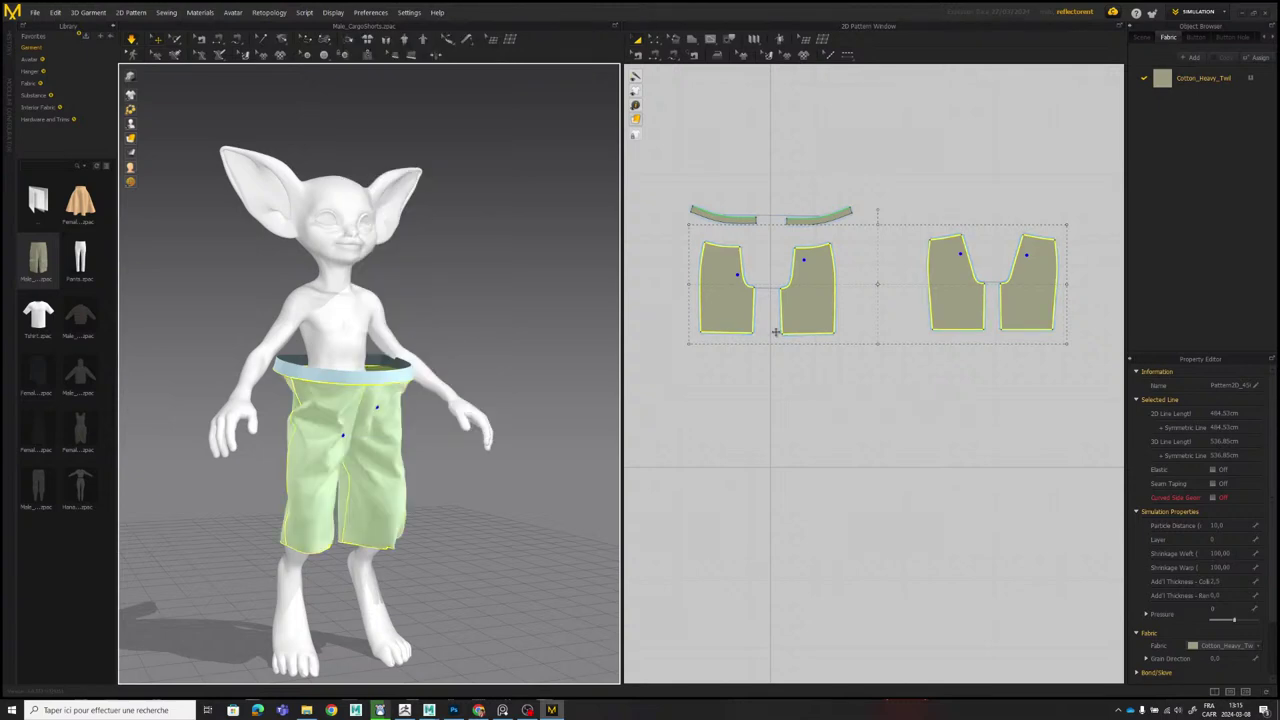
# Unfreeze both waistband pieces and simulate them against the frozen leg panels.
pyautogui.moveTo(697, 166); pyautogui.dragTo(890, 232)
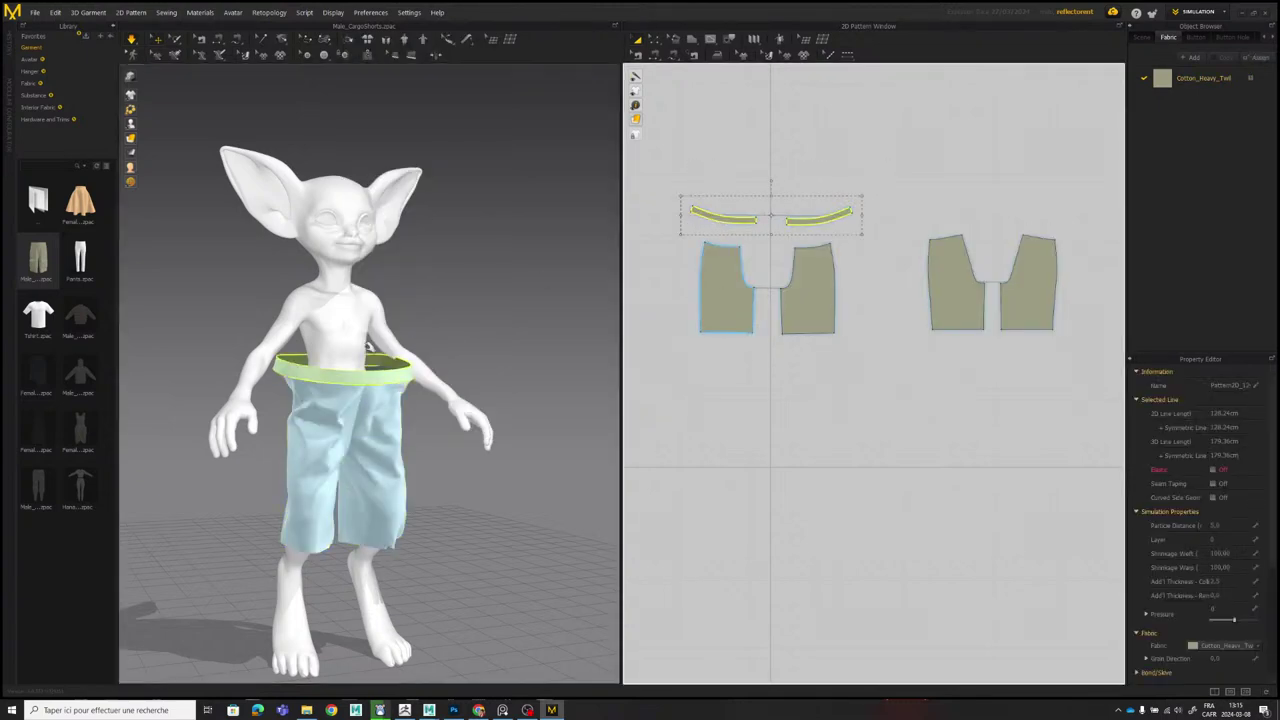
pyautogui.scroll(4, 386, 370)
pyautogui.rightClick(388, 372)
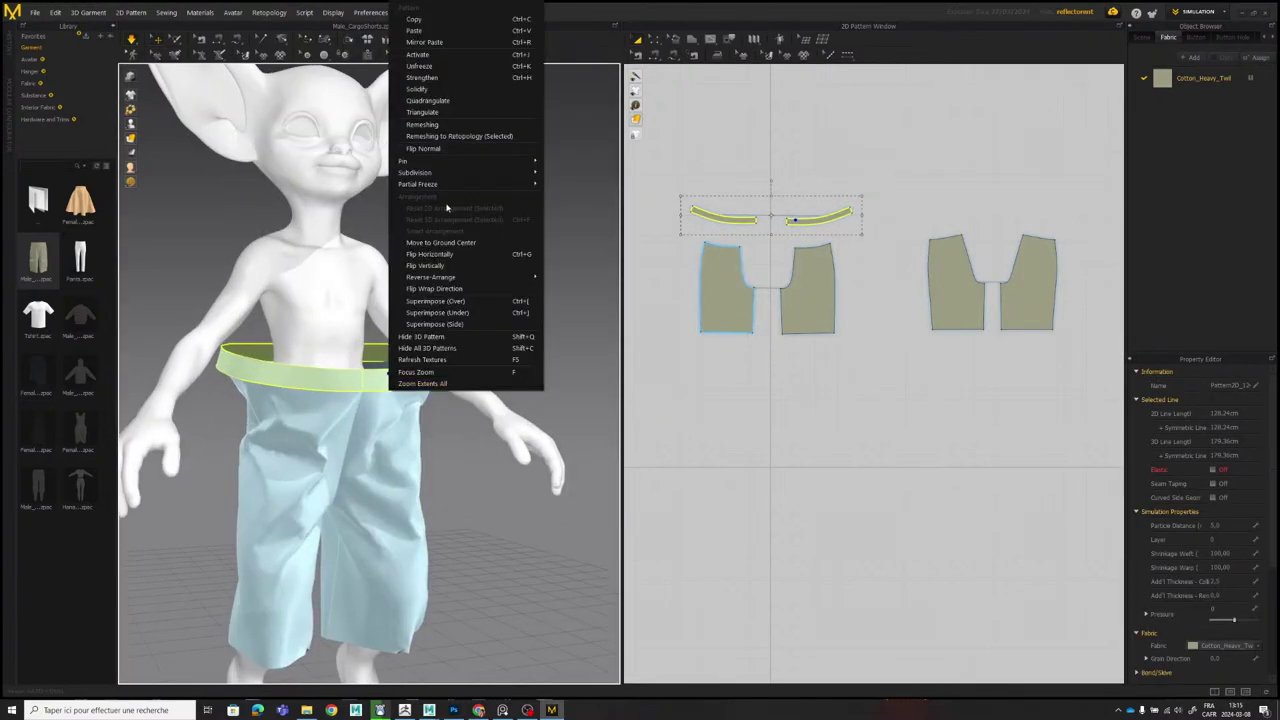
pyautogui.click(426, 67)
pyautogui.click(494, 243)
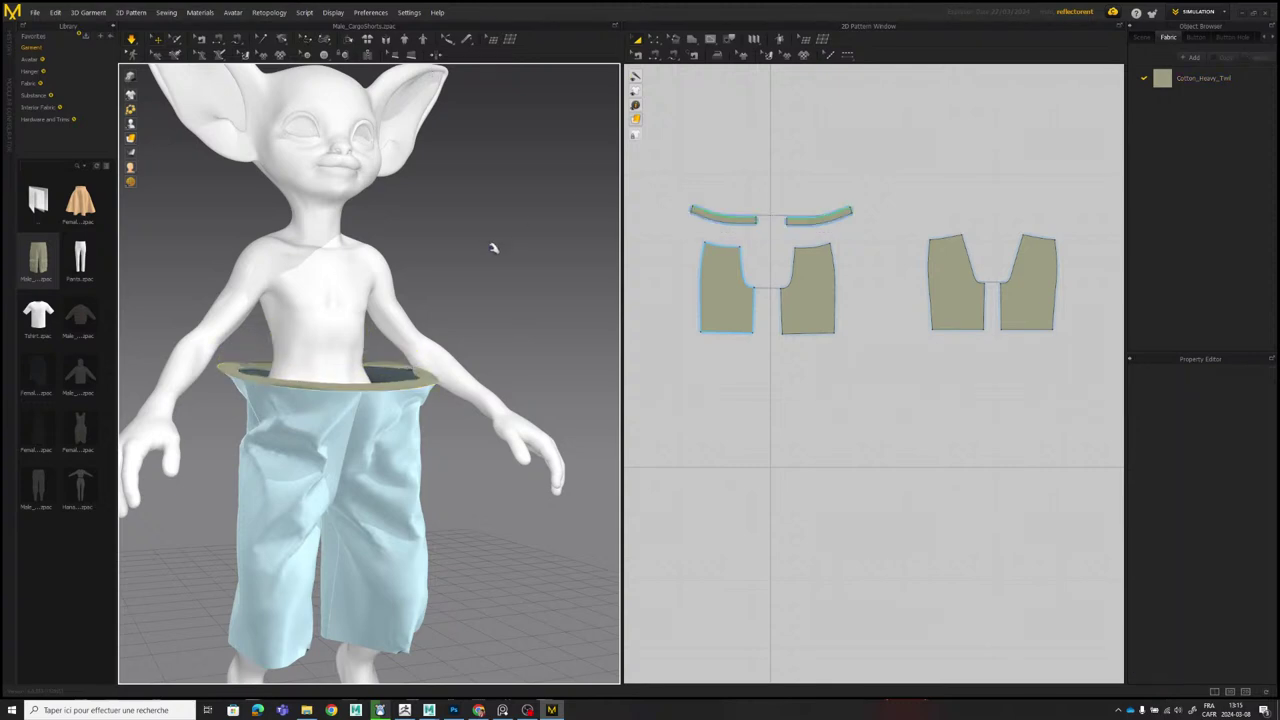
pyautogui.press('space')
pyautogui.moveTo(514, 252); pyautogui.dragTo(511, 289, button='right')
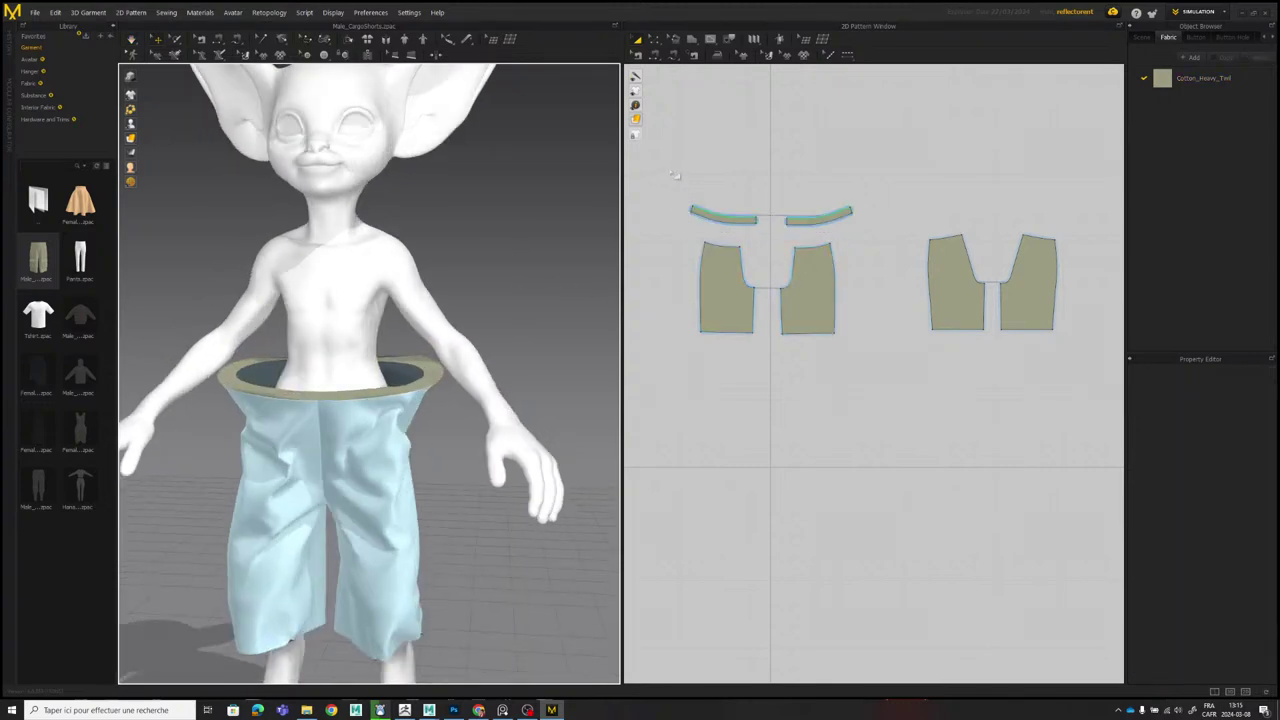
# Select the four leg panels without the waistband and unfreeze them.
pyautogui.moveTo(669, 168); pyautogui.dragTo(1102, 391)
pyautogui.moveTo(350, 330)
pyautogui.mouseDown(button='right')
pyautogui.moveTo(468, 337)
pyautogui.moveTo(372, 326)
pyautogui.mouseUp(button='right')
pyautogui.rightClick(382, 428)
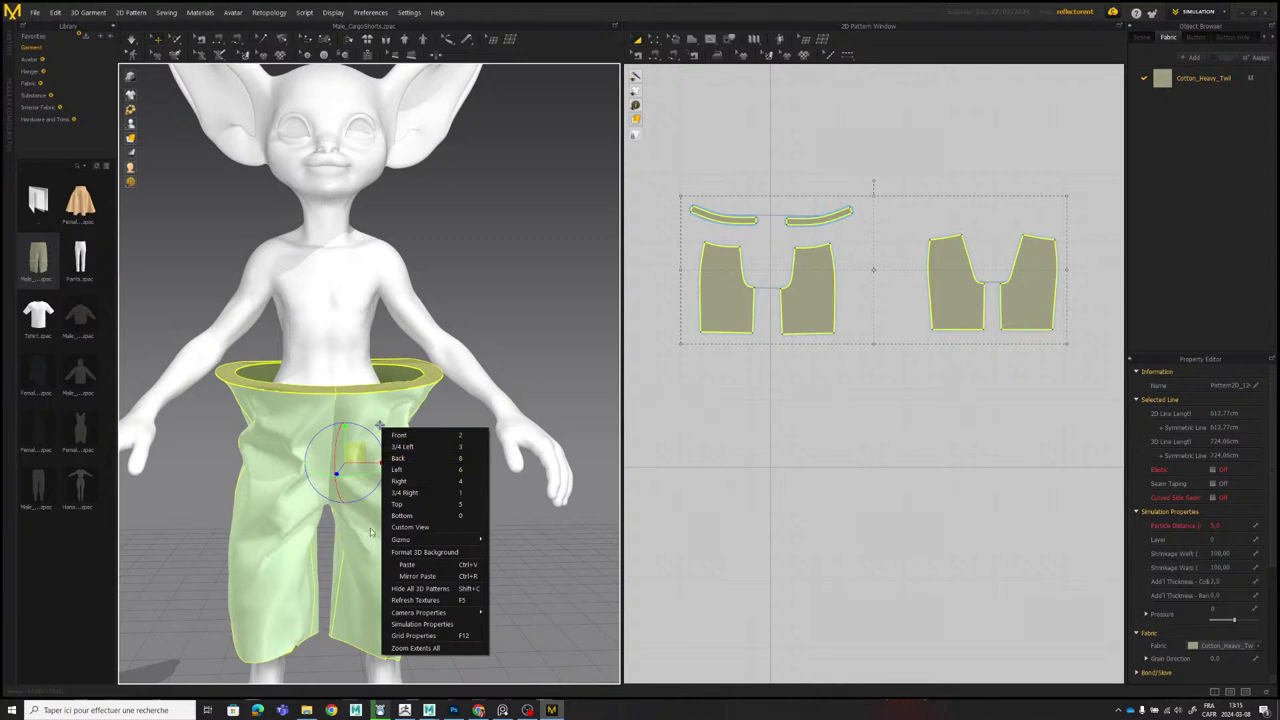
pyautogui.click(731, 290)
pyautogui.keyDown('shift'); pyautogui.click(804, 305); pyautogui.keyUp('shift')
pyautogui.keyDown('shift'); pyautogui.click(957, 299); pyautogui.keyUp('shift')
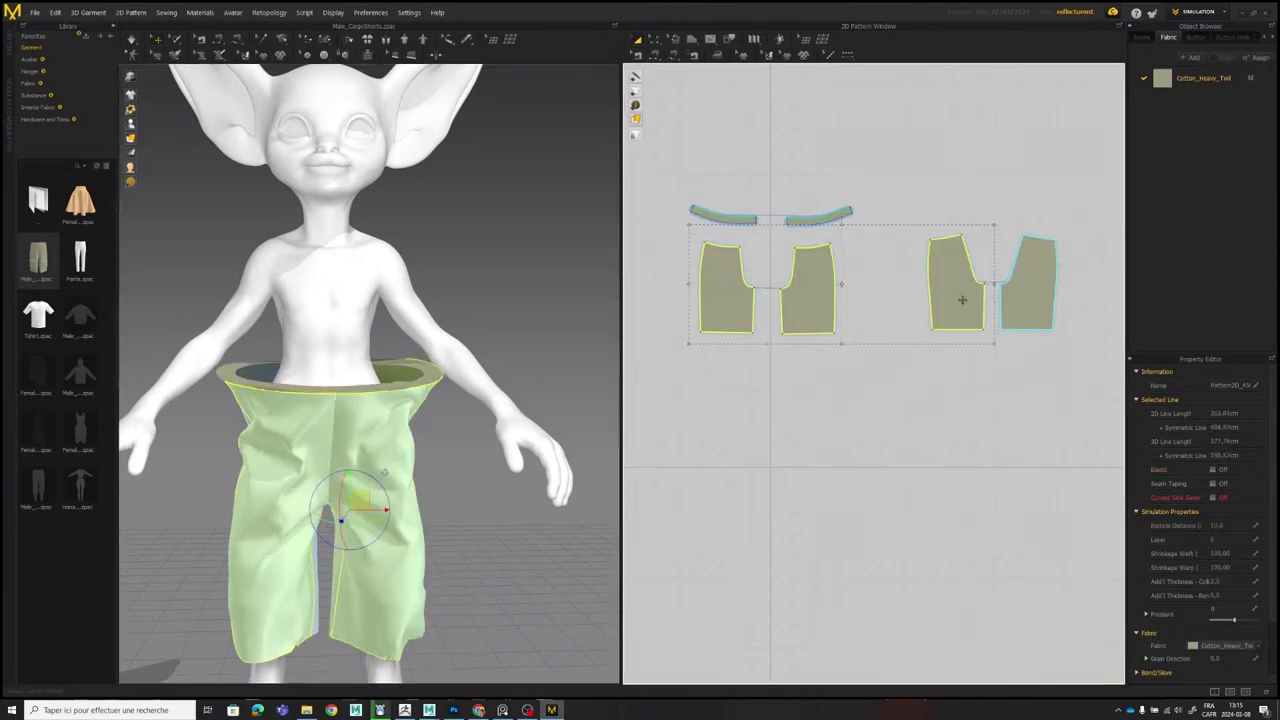
pyautogui.keyDown('shift'); pyautogui.click(1022, 297); pyautogui.keyUp('shift')
pyautogui.rightClick(383, 429)
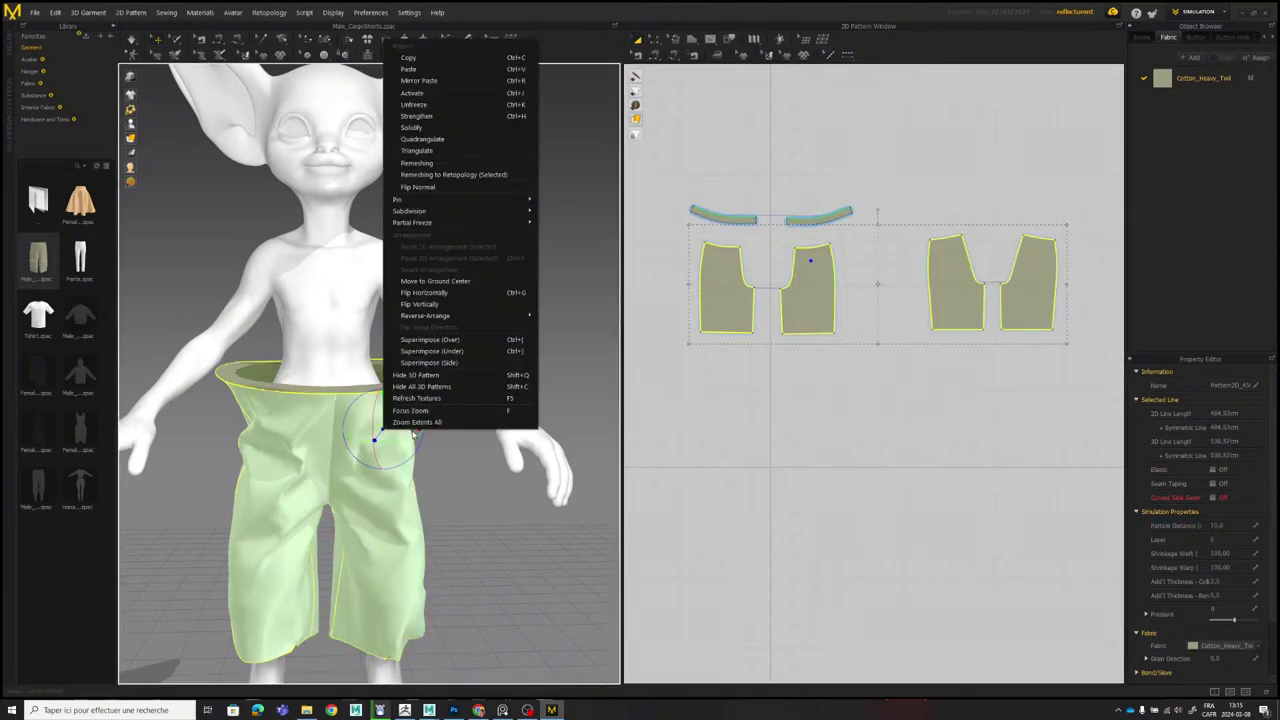
pyautogui.click(452, 107)
# Simulate the unfrozen pants and tug the front of the waist into place on the avatar.
pyautogui.moveTo(440, 329); pyautogui.dragTo(473, 272, button='middle')
pyautogui.press('space')
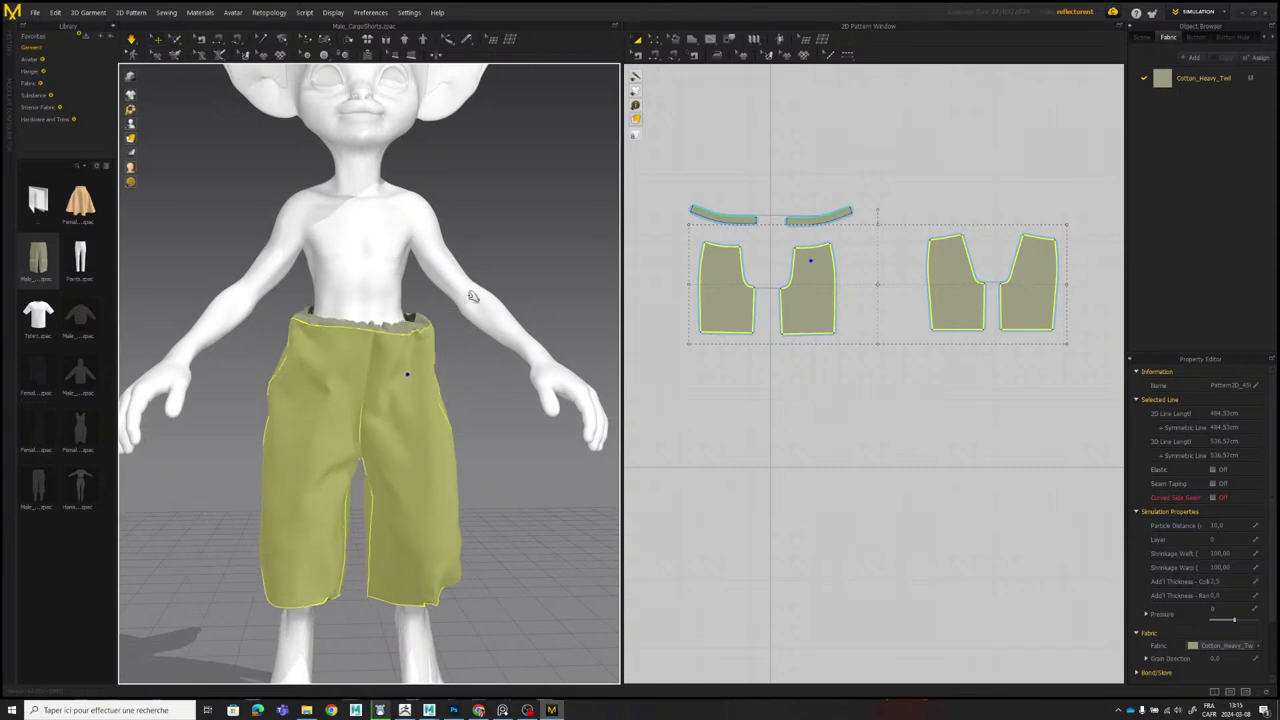
pyautogui.moveTo(412, 338); pyautogui.dragTo(380, 335)
pyautogui.moveTo(340, 409); pyautogui.dragTo(811, 344, button='right')
# Switch to the reference board and examine the shape of the character's baggy pants and the trouser photos.
pyautogui.click(503, 710)
pyautogui.moveTo(941, 229); pyautogui.dragTo(829, 194, button='right')
pyautogui.moveTo(742, 281); pyautogui.dragTo(742, 229, button='middle')
pyautogui.scroll(3, 799, 203)
pyautogui.moveTo(836, 204); pyautogui.dragTo(838, 230, button='middle')
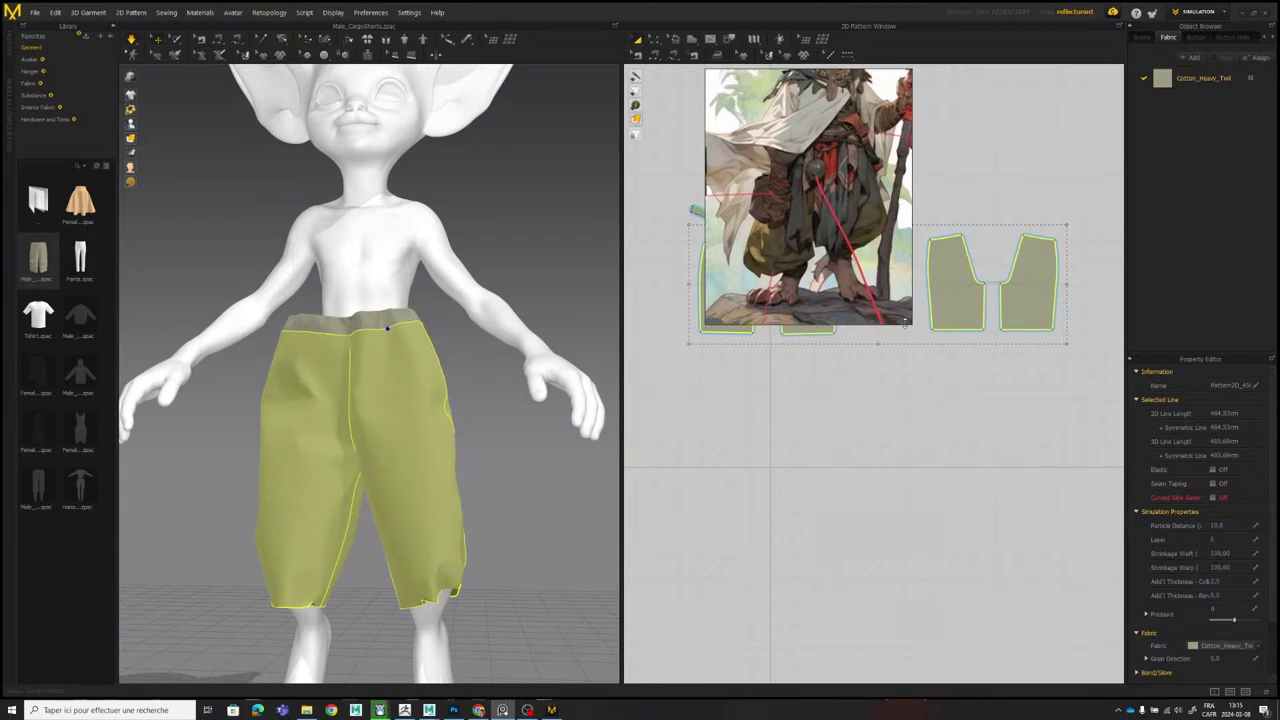
pyautogui.moveTo(908, 321); pyautogui.dragTo(968, 372)
pyautogui.scroll(2, 826, 226)
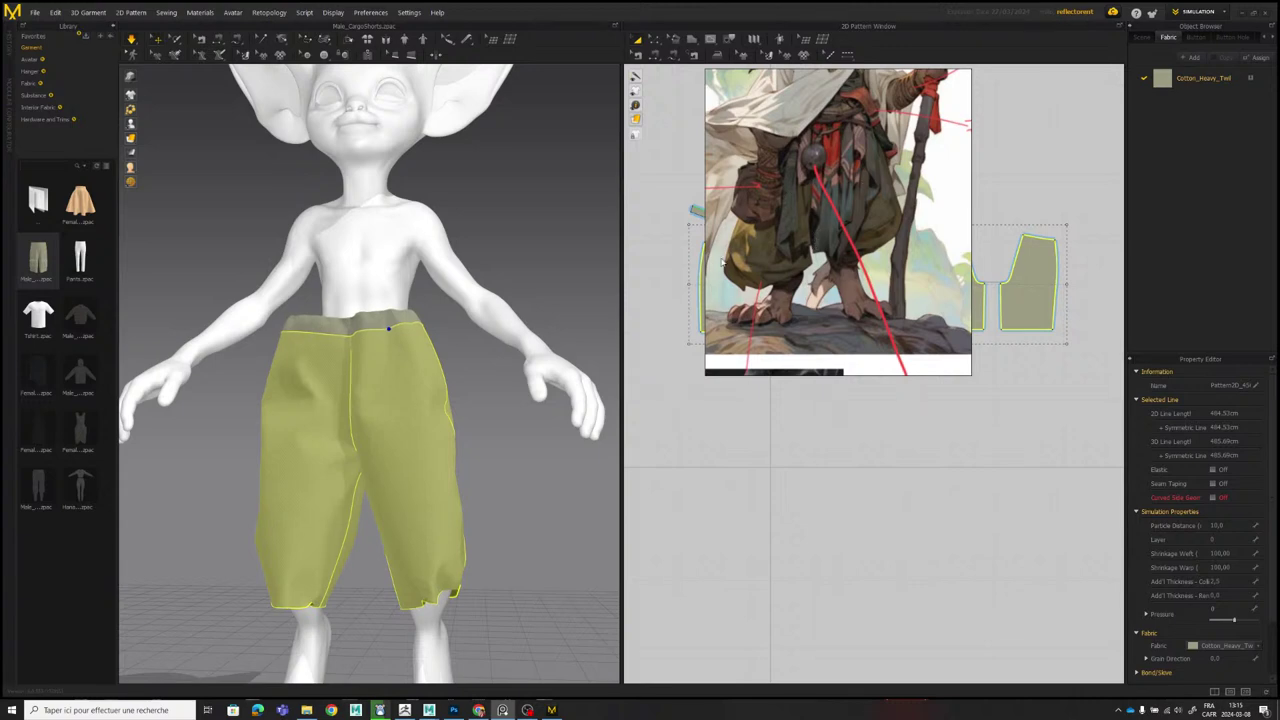
pyautogui.moveTo(538, 310); pyautogui.dragTo(463, 289, button='right')
pyautogui.scroll(-6, 817, 155)
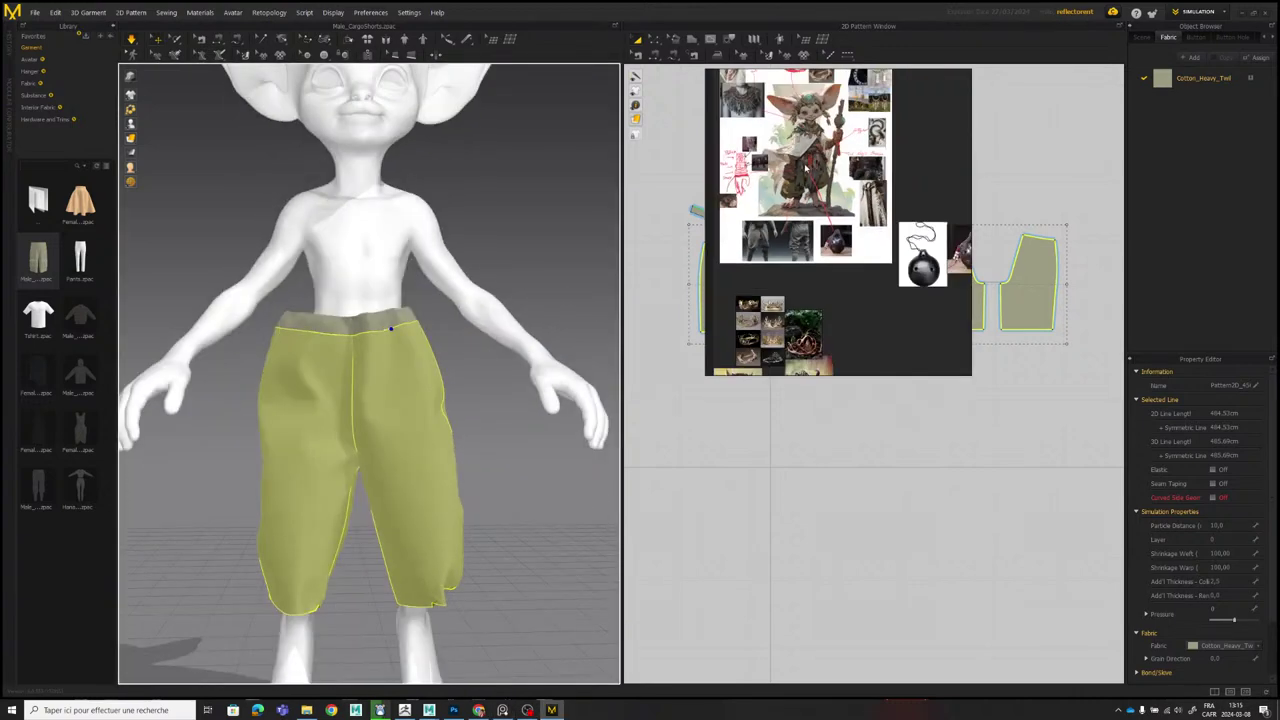
pyautogui.scroll(5, 791, 153)
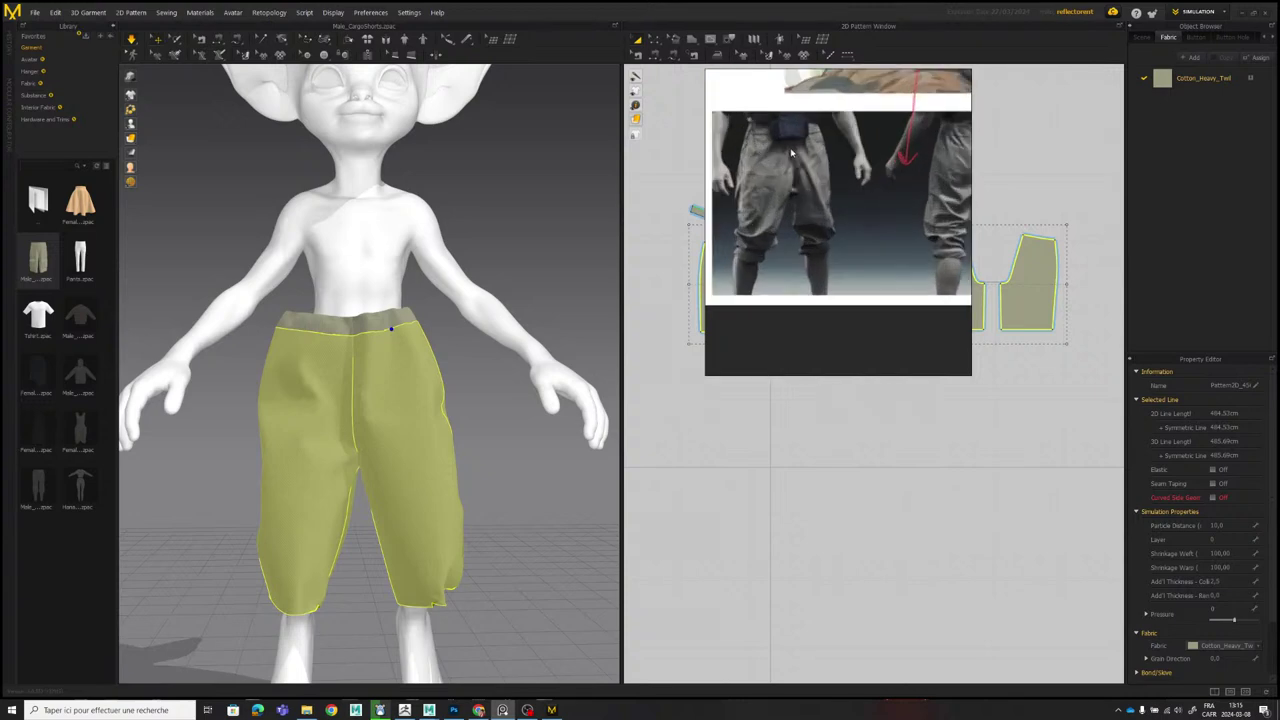
pyautogui.moveTo(775, 182); pyautogui.dragTo(1279, 241, button='right')
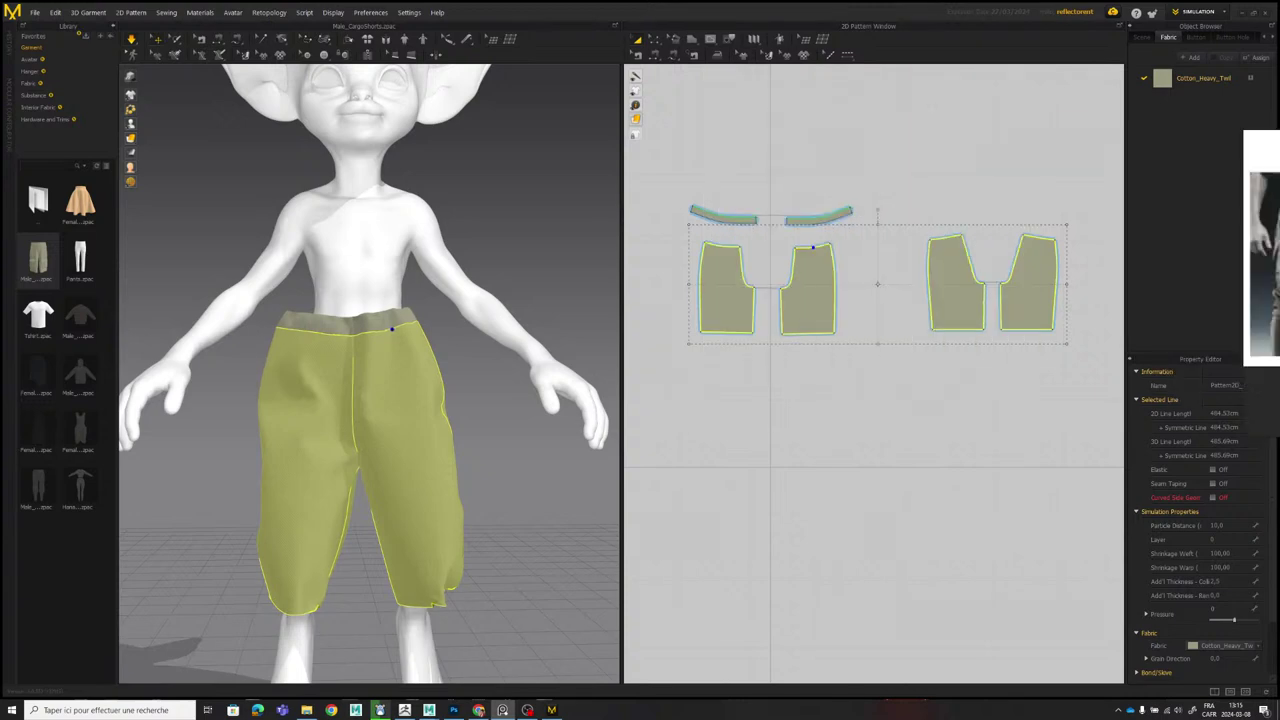
# Tug one front leg panel below the waistband during simulation to settle the pants on the hips.
pyautogui.scroll(-3, 584, 247)
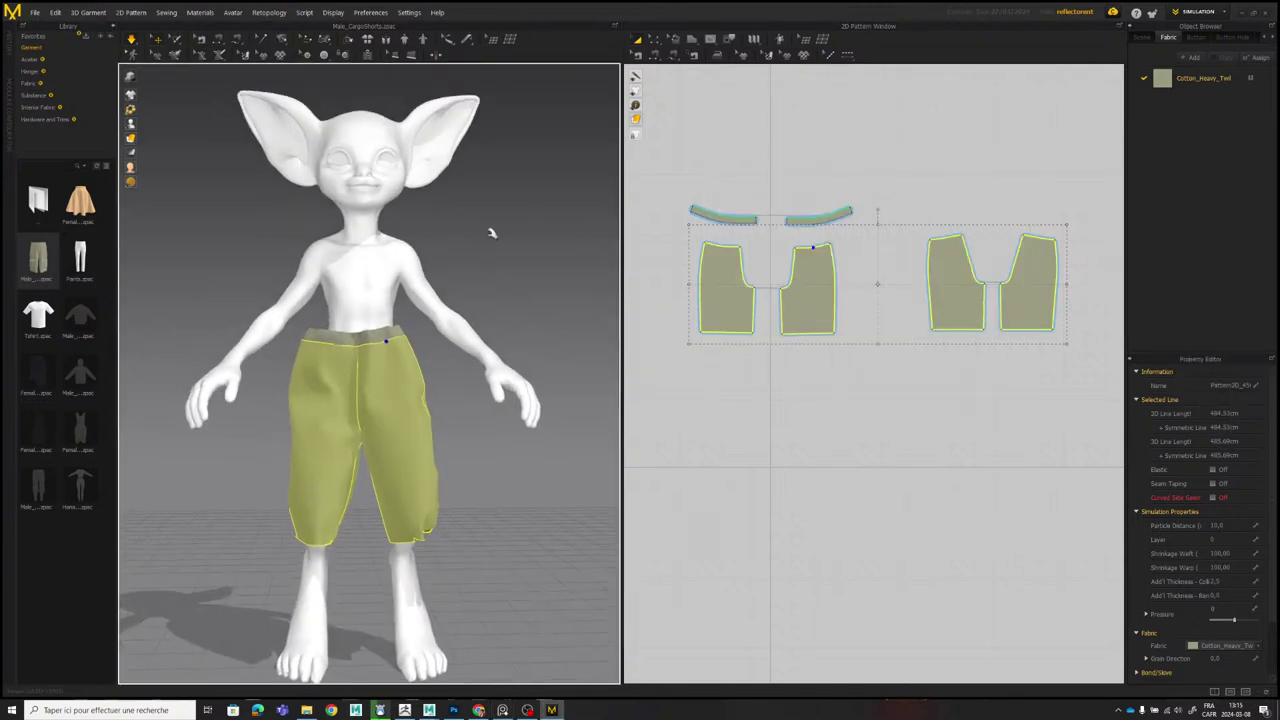
pyautogui.moveTo(491, 234); pyautogui.dragTo(396, 348, button='right')
pyautogui.moveTo(328, 352); pyautogui.dragTo(336, 403)
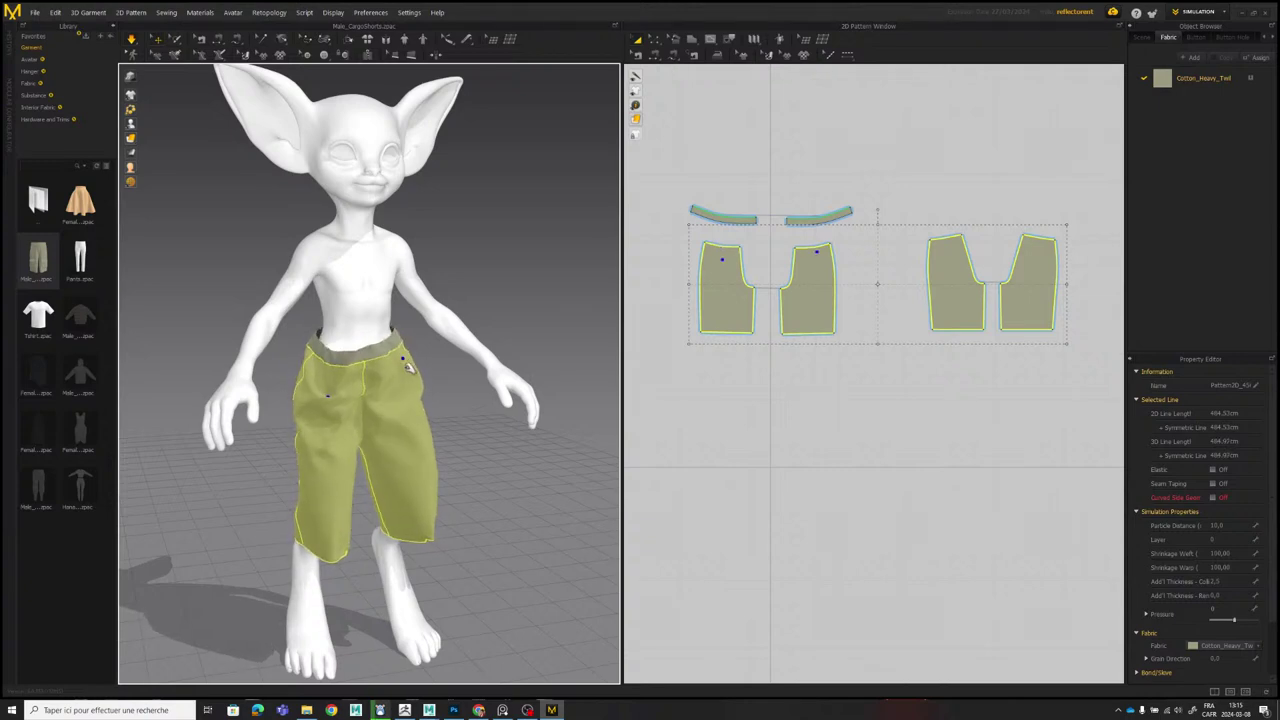
pyautogui.moveTo(414, 372); pyautogui.dragTo(422, 354, button='right')
pyautogui.scroll(2, 780, 190)
# Narrow the symmetric front waistband pieces in the 2D pattern view and simulate the tighter waist.
pyautogui.click(777, 188)
pyautogui.moveTo(777, 188); pyautogui.dragTo(858, 302, button='middle')
pyautogui.scroll(3, 807, 197)
pyautogui.click(775, 186)
pyautogui.moveTo(684, 177); pyautogui.dragTo(728, 188)
pyautogui.press('space')
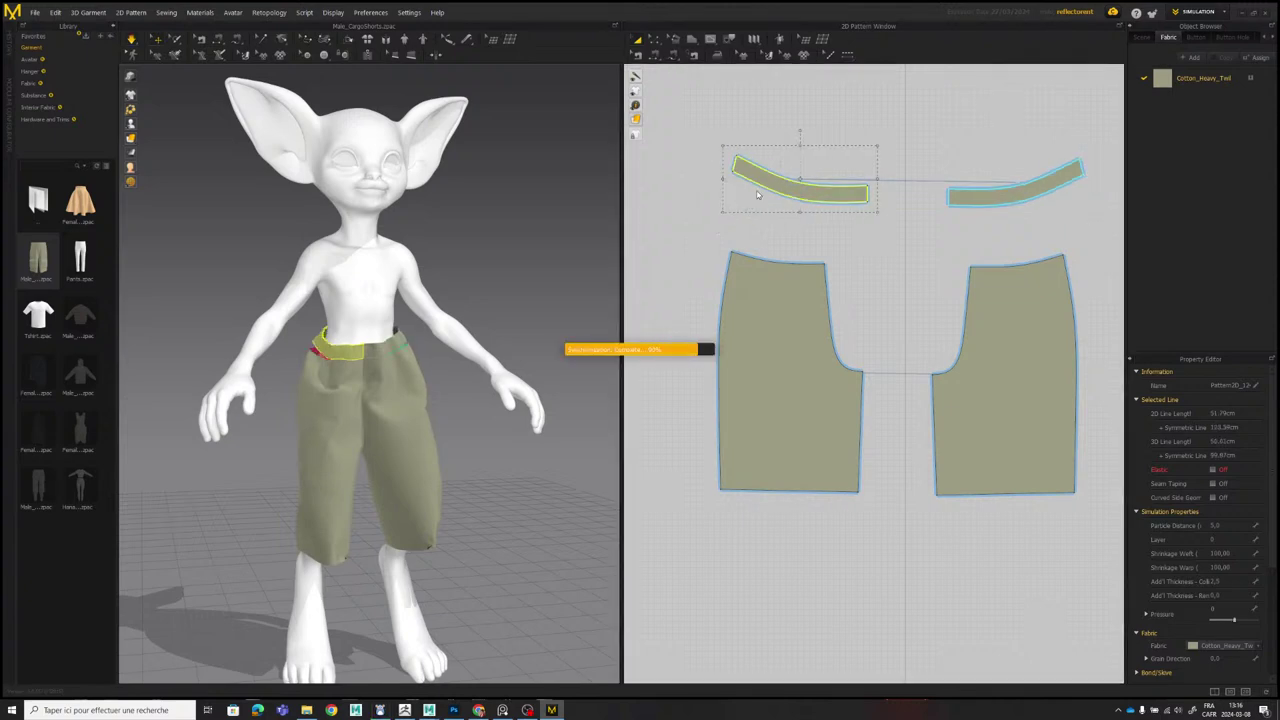
# Nudge both front waistband halves during simulation and check how the waist fits around the avatar.
pyautogui.click(491, 272)
pyautogui.moveTo(491, 272); pyautogui.dragTo(430, 312, button='right')
pyautogui.click(330, 352)
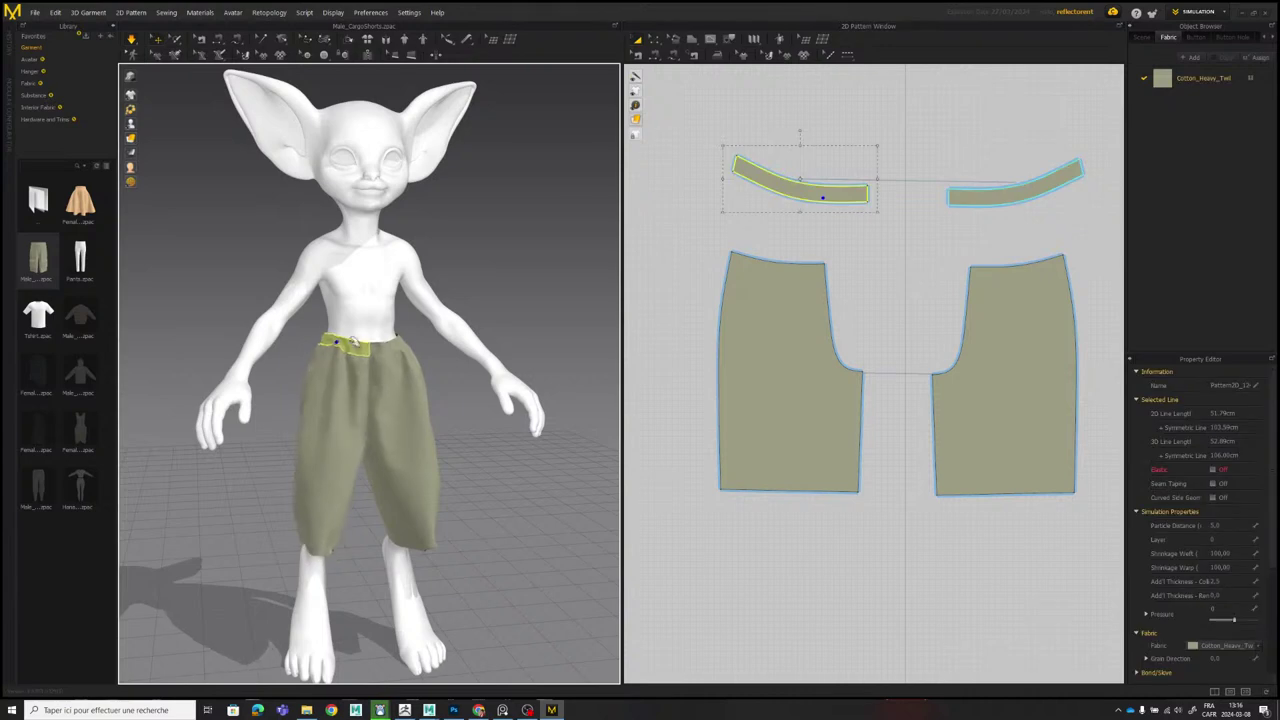
pyautogui.click(395, 346)
pyautogui.moveTo(368, 352); pyautogui.dragTo(430, 318, button='right')
pyautogui.scroll(5, 412, 340)
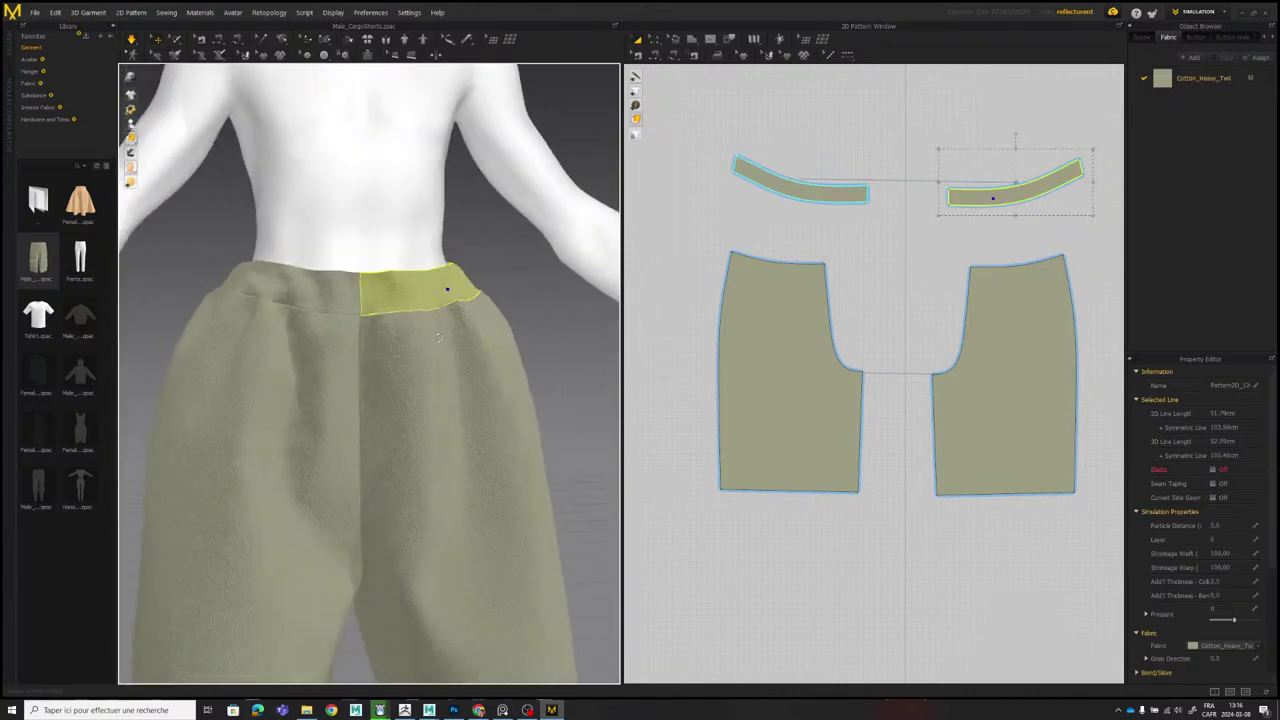
pyautogui.scroll(-6, 391, 260)
pyautogui.click(471, 254)
pyautogui.moveTo(467, 272); pyautogui.dragTo(466, 220, button='middle')
pyautogui.moveTo(466, 220); pyautogui.dragTo(612, 277, button='right')
# Narrow the front waistband pieces a little further, then simulate and check the fit from several distances.
pyautogui.click(795, 180)
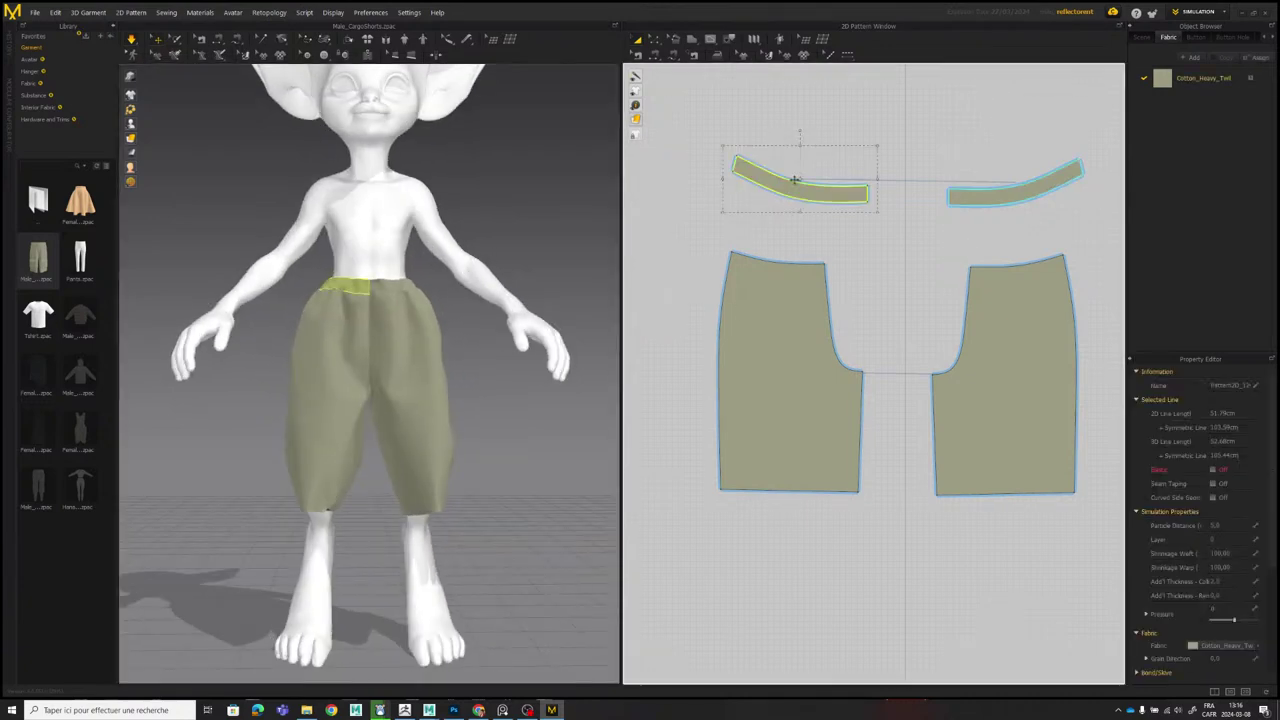
pyautogui.moveTo(444, 308); pyautogui.dragTo(512, 305, button='right')
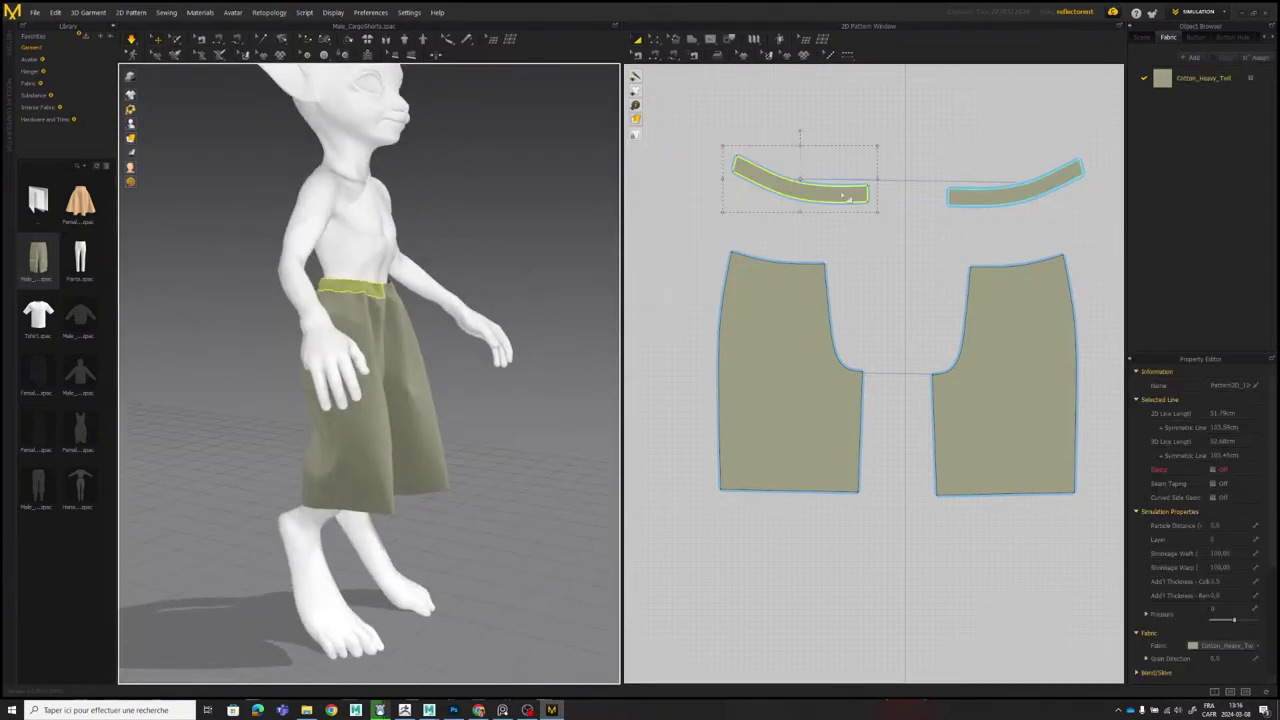
pyautogui.moveTo(722, 180); pyautogui.dragTo(739, 180)
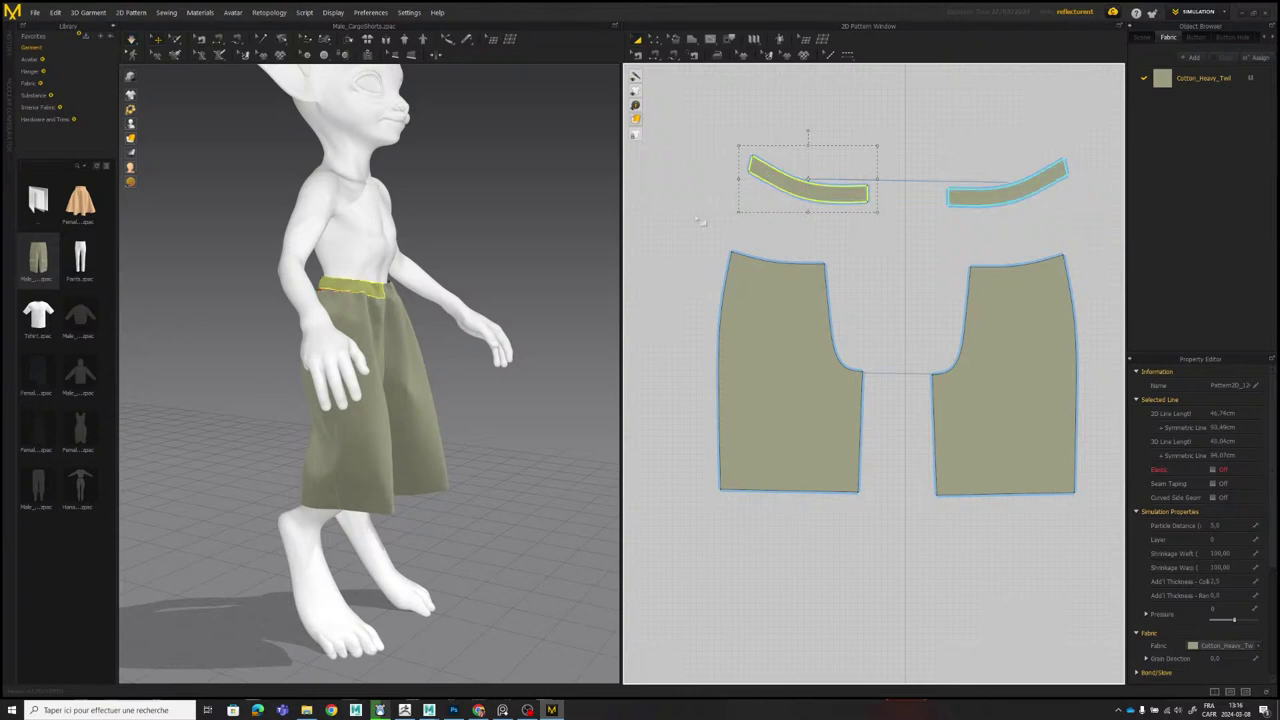
pyautogui.moveTo(459, 247); pyautogui.dragTo(380, 255, button='right')
pyautogui.click(418, 253)
pyautogui.scroll(3, 389, 275)
pyautogui.scroll(2, 389, 275)
pyautogui.scroll(-5, 335, 241)
pyautogui.scroll(-3, 335, 241)
pyautogui.scroll(2, 337, 242)
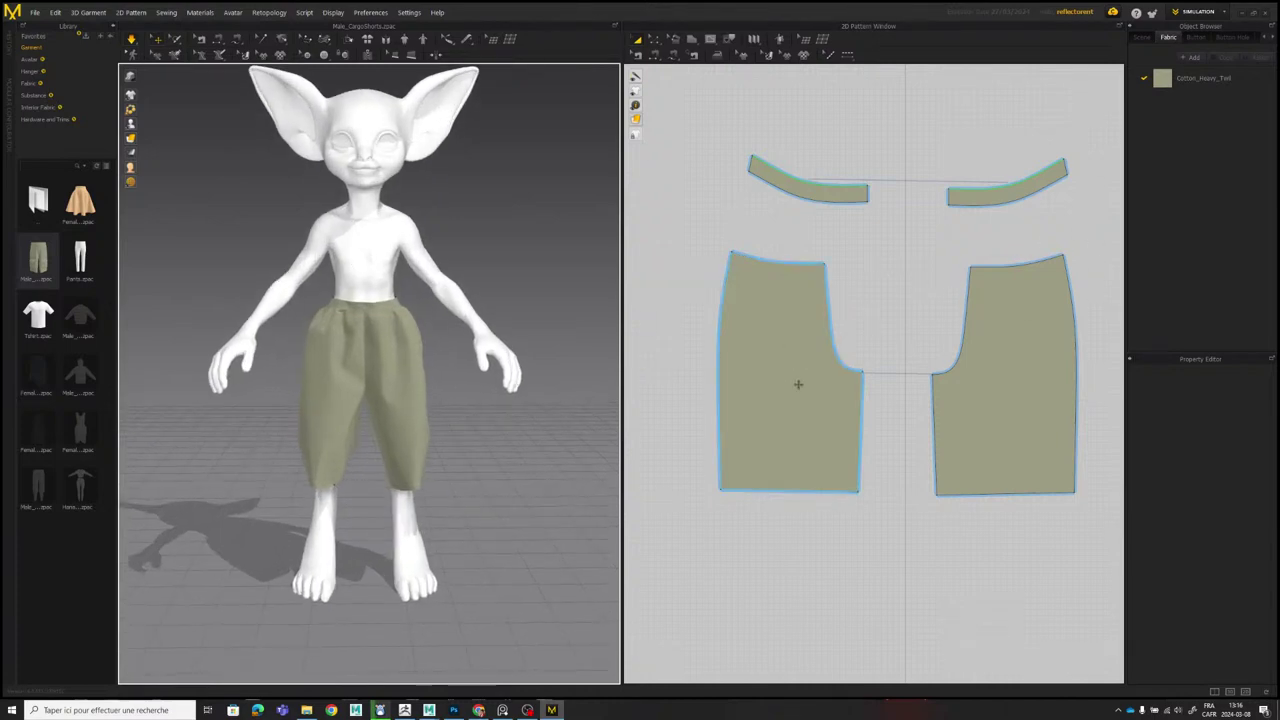
# Lower the hem edge of the symmetric front leg panels with Edit Pattern and simulate the longer legs.
pyautogui.click(656, 40)
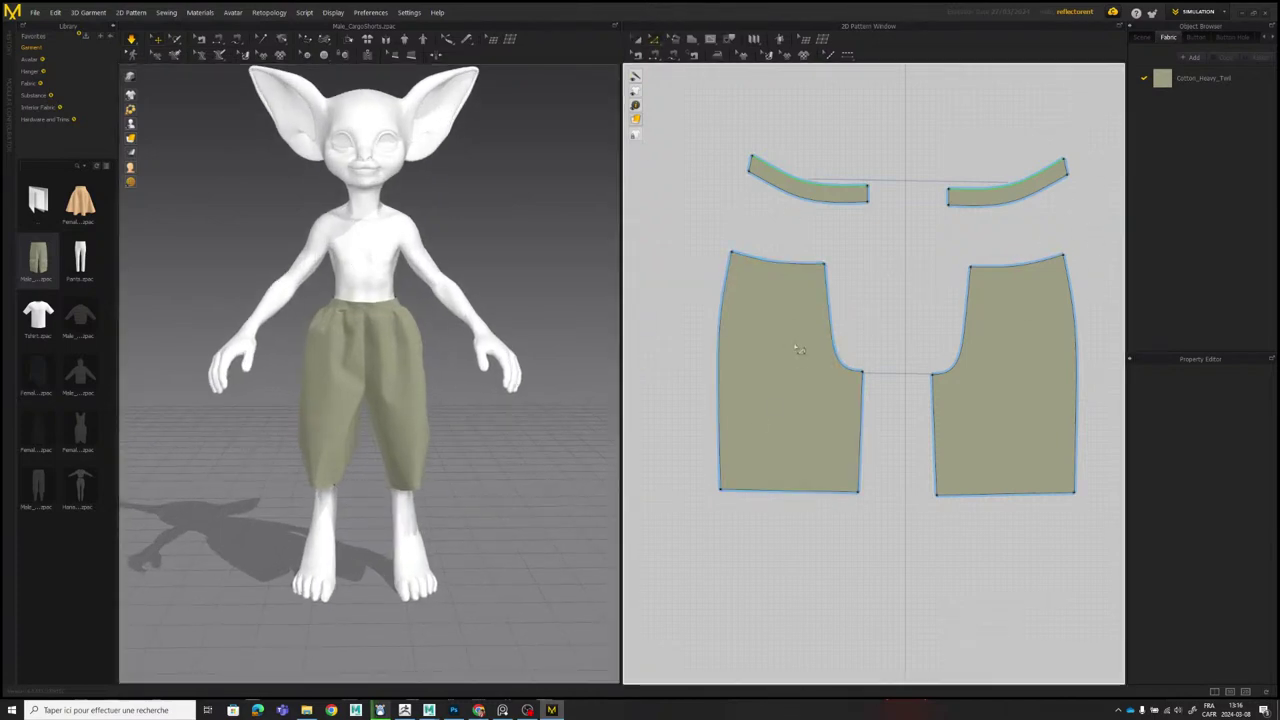
pyautogui.moveTo(798, 349); pyautogui.dragTo(801, 244, button='middle')
pyautogui.moveTo(779, 390); pyautogui.dragTo(794, 442)
pyautogui.press('space')
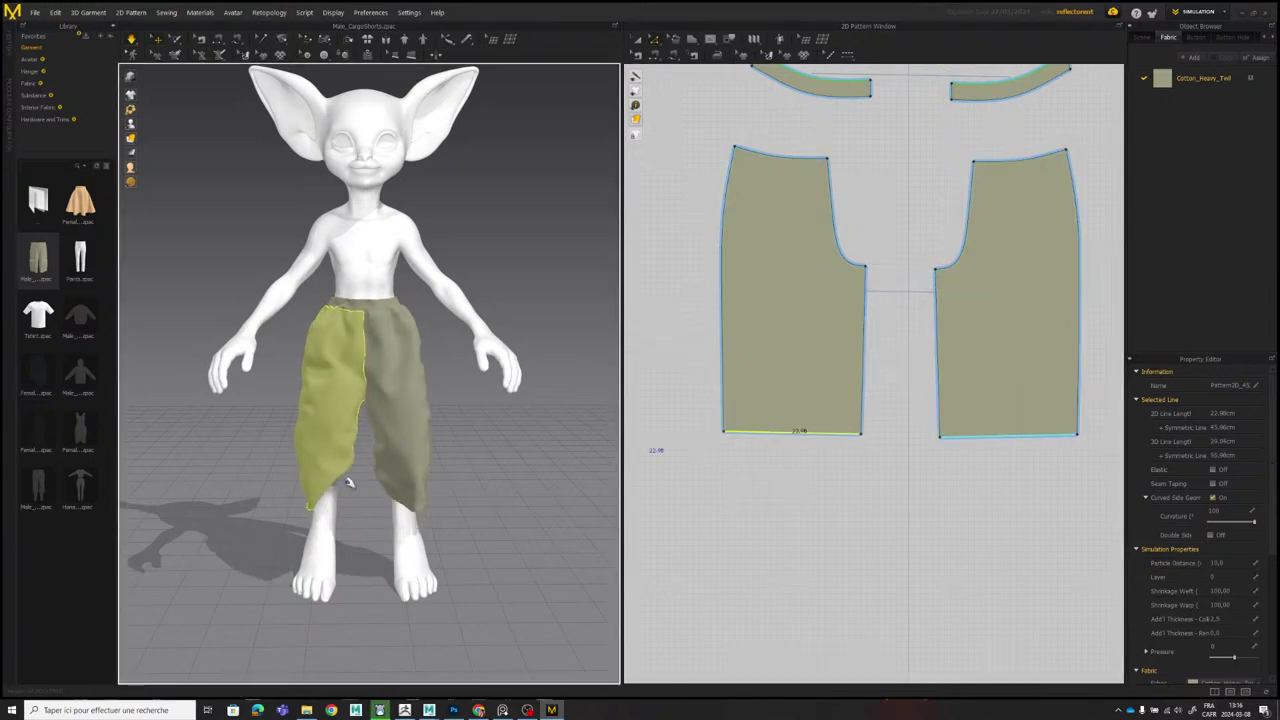
# Tug the fabric around the lower legs and hems during simulation to settle the lengthened panels.
pyautogui.moveTo(426, 466); pyautogui.dragTo(424, 446, button='right')
pyautogui.moveTo(407, 474); pyautogui.dragTo(411, 483)
pyautogui.click(336, 466)
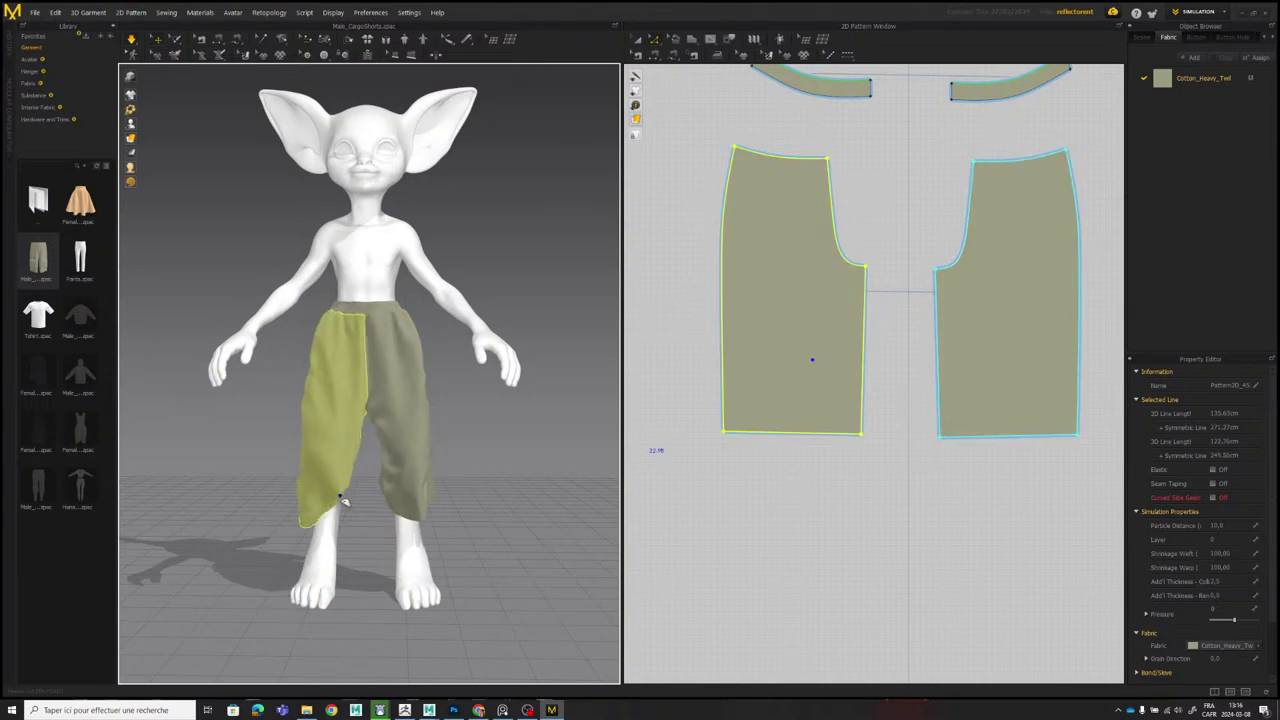
pyautogui.click(466, 438)
pyautogui.moveTo(466, 438); pyautogui.dragTo(401, 454, button='right')
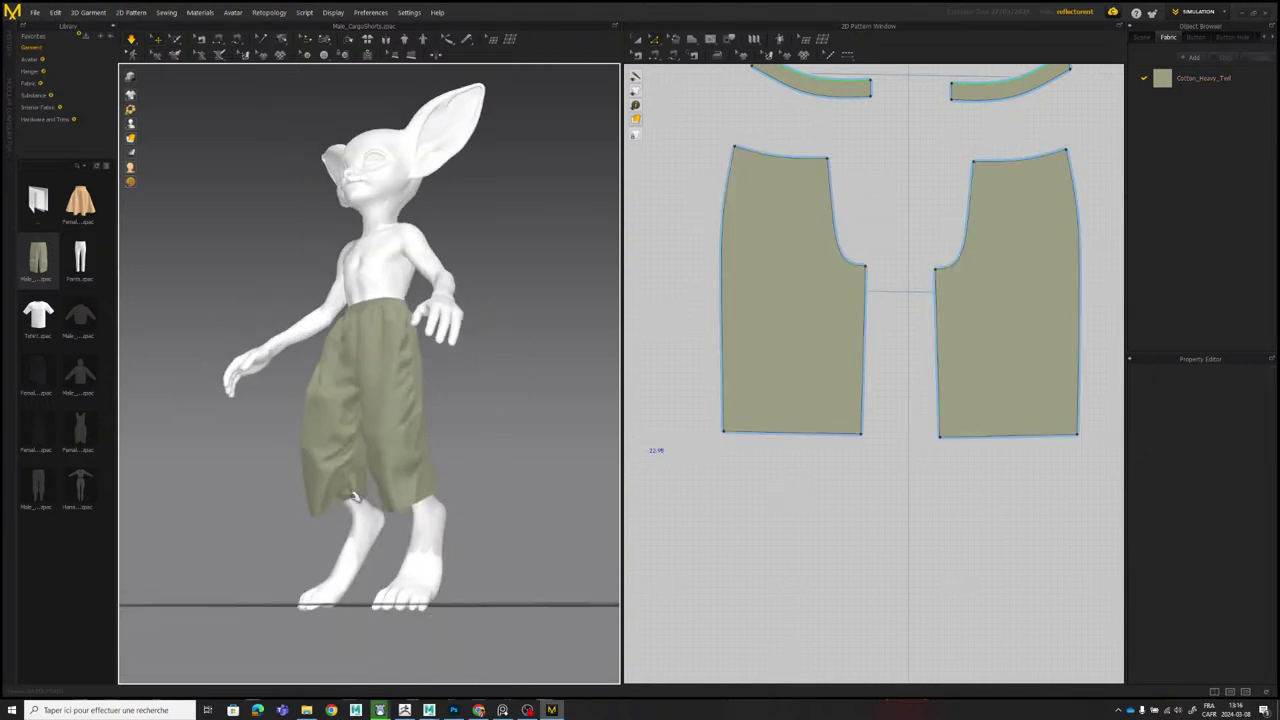
pyautogui.moveTo(356, 499); pyautogui.dragTo(383, 503)
# Move the front leg panels' hem edge down twice more to extend the pants while simulating.
pyautogui.moveTo(386, 438); pyautogui.dragTo(460, 424, button='right')
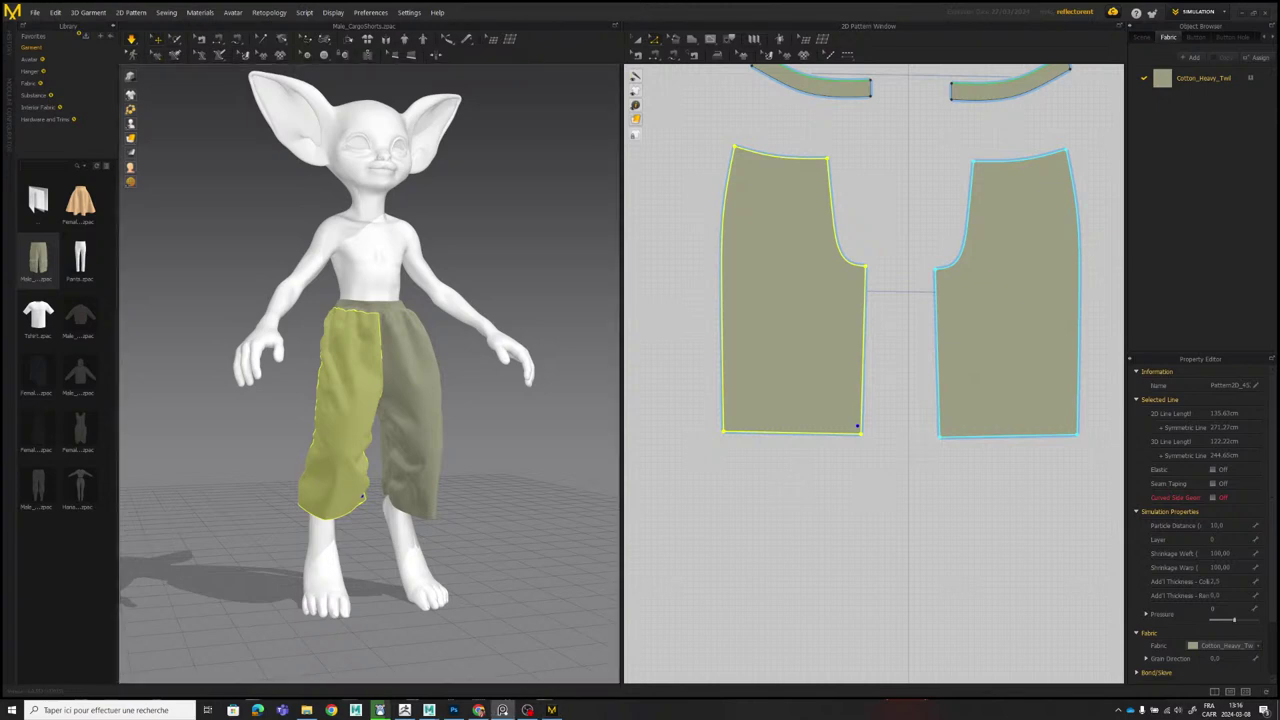
pyautogui.moveTo(829, 434); pyautogui.dragTo(827, 486)
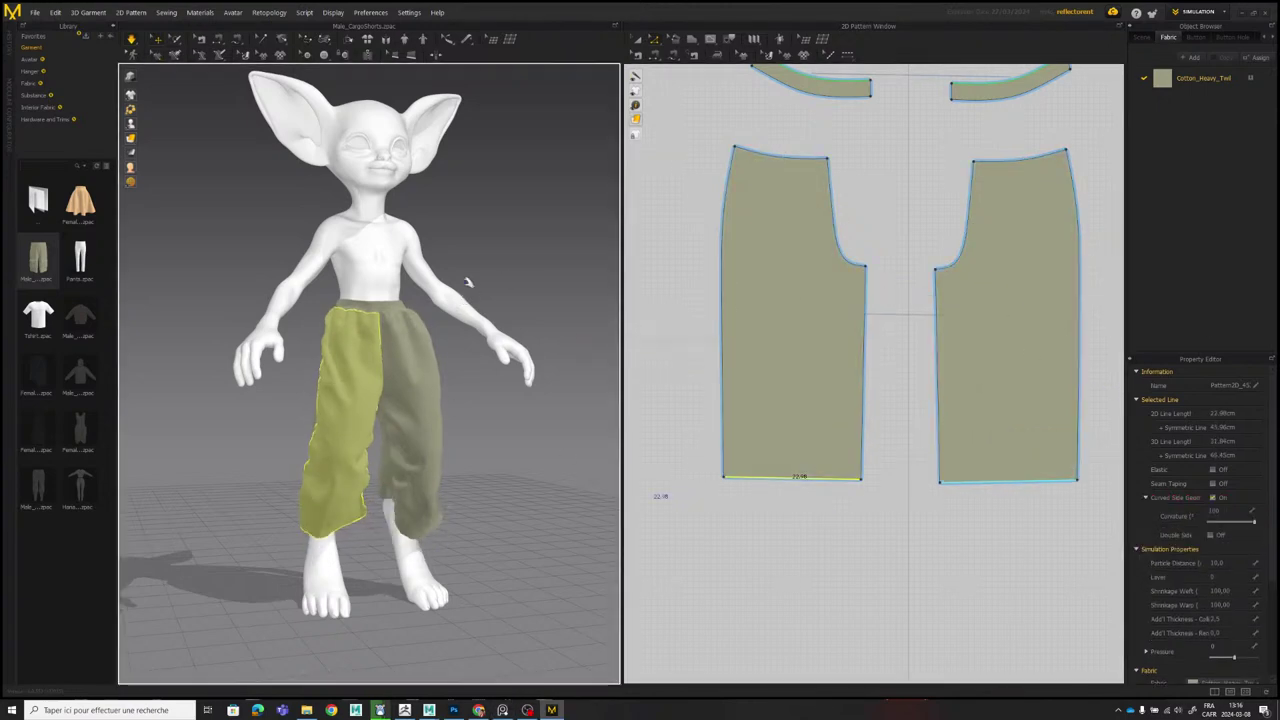
pyautogui.moveTo(818, 480); pyautogui.dragTo(820, 521)
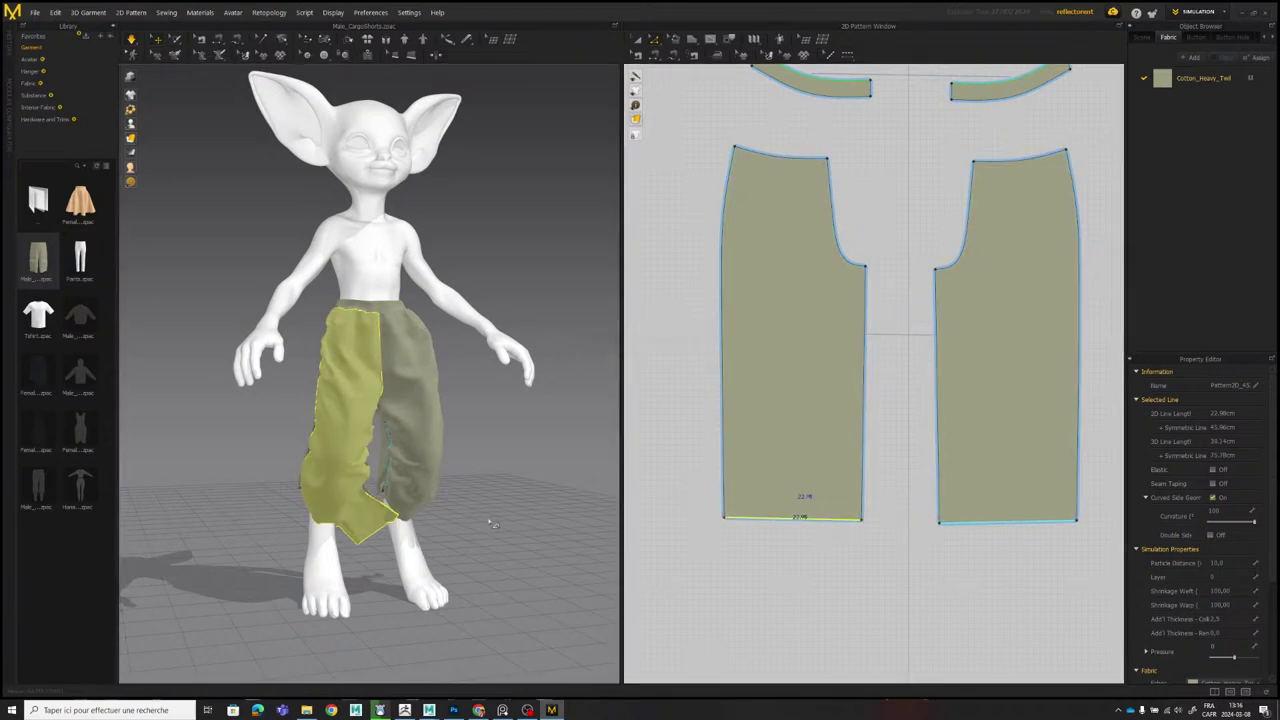
# Tug the fabric around the knee and hem of the avatar's right pant leg during simulation to settle it.
pyautogui.moveTo(435, 380); pyautogui.dragTo(440, 366, button='middle')
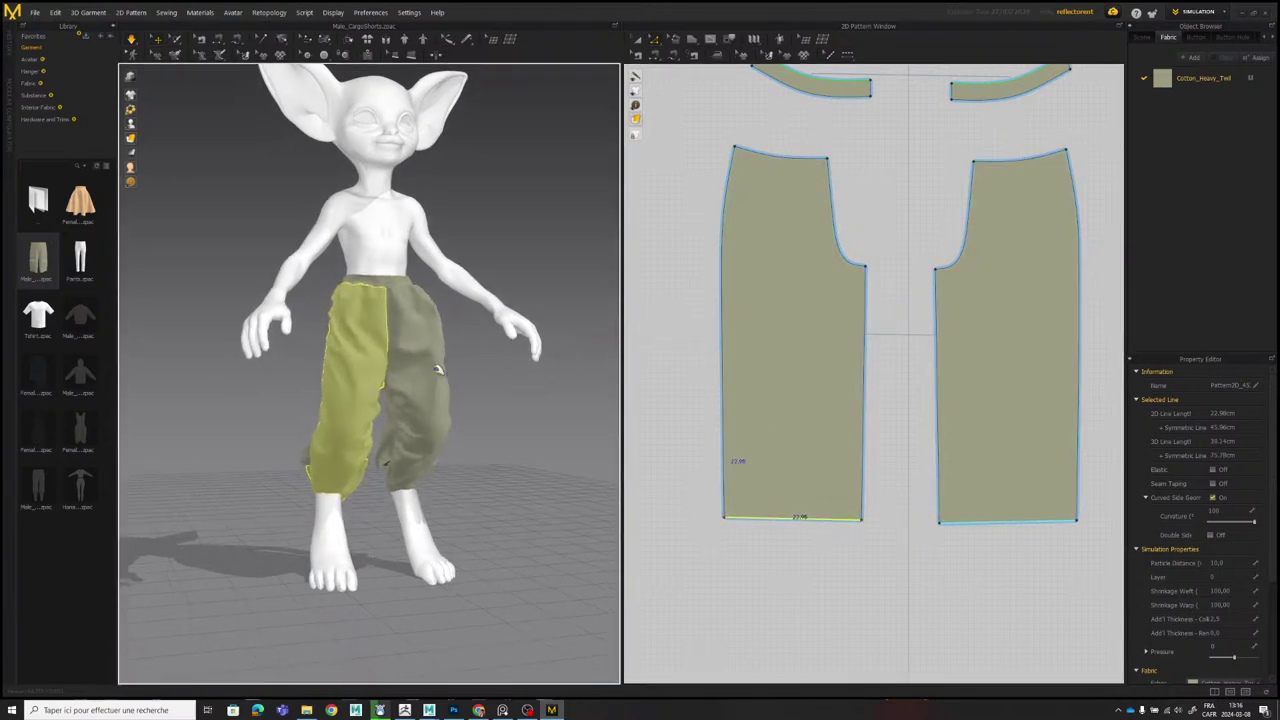
pyautogui.moveTo(440, 366); pyautogui.dragTo(376, 338, button='right')
pyautogui.moveTo(360, 448); pyautogui.dragTo(352, 412)
pyautogui.moveTo(425, 446); pyautogui.dragTo(371, 483, button='right')
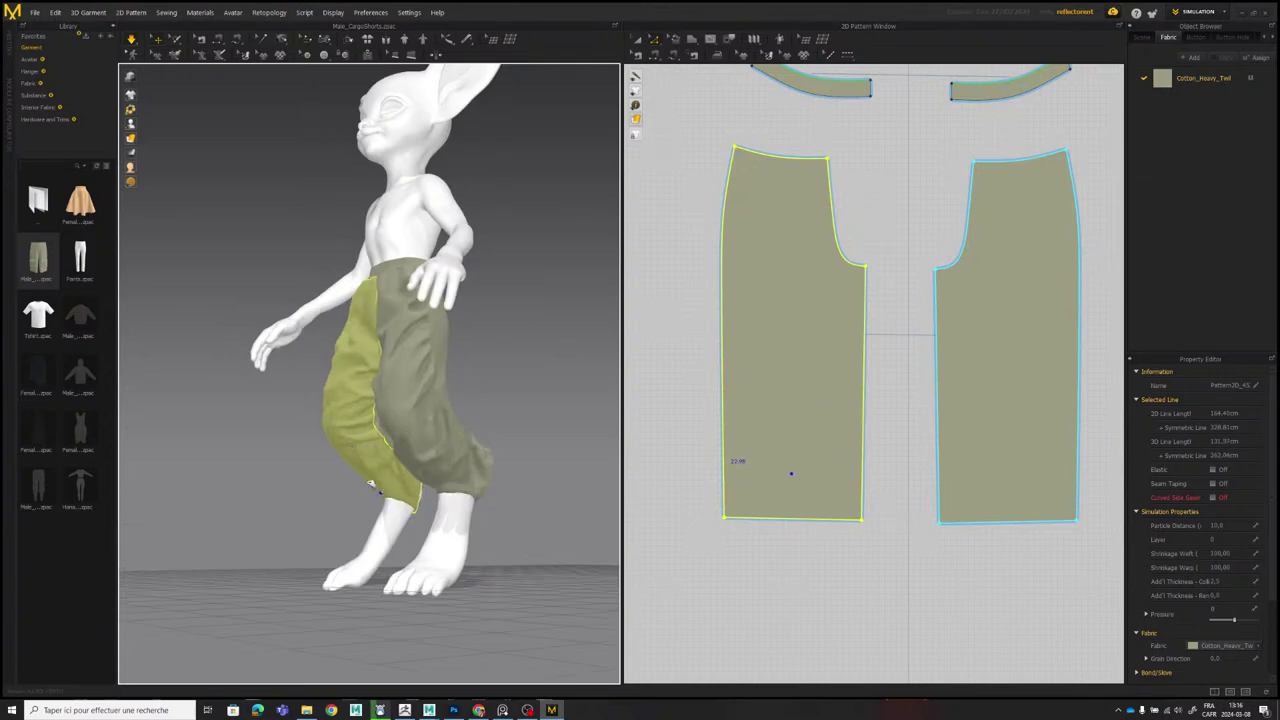
pyautogui.moveTo(371, 483); pyautogui.dragTo(354, 446)
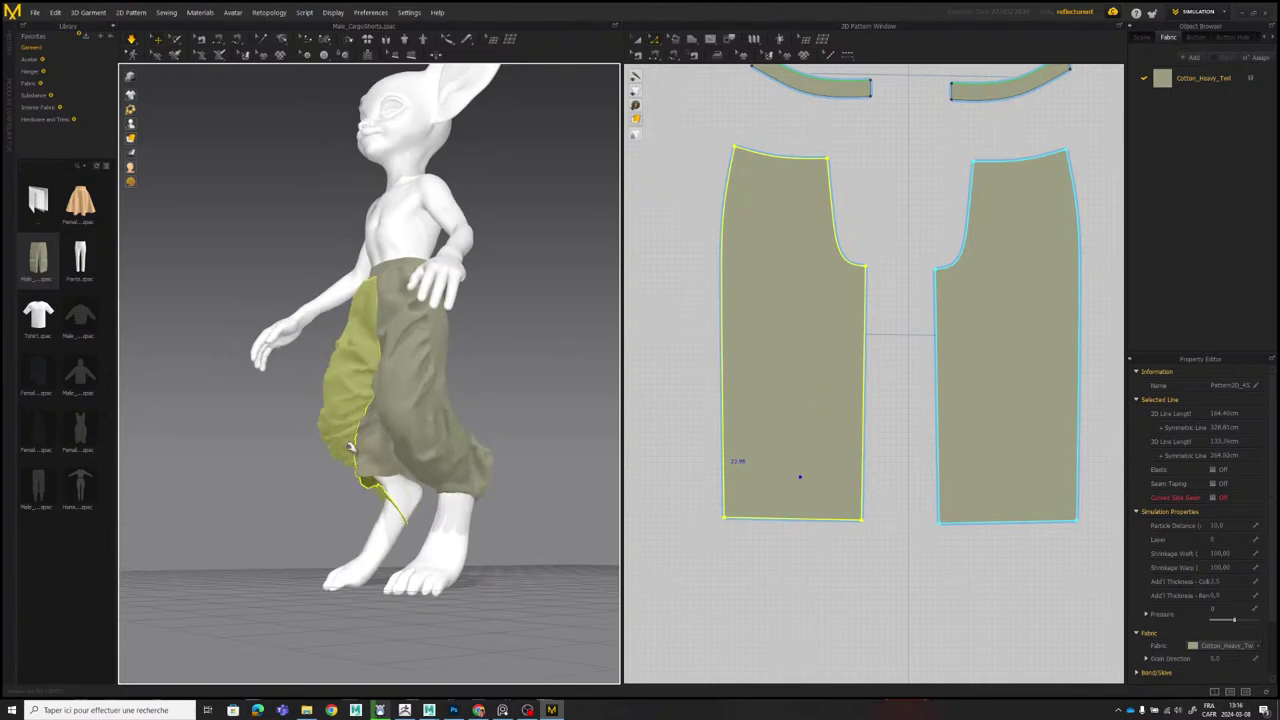
pyautogui.moveTo(354, 446); pyautogui.dragTo(388, 487, button='right')
pyautogui.moveTo(388, 487); pyautogui.dragTo(397, 380)
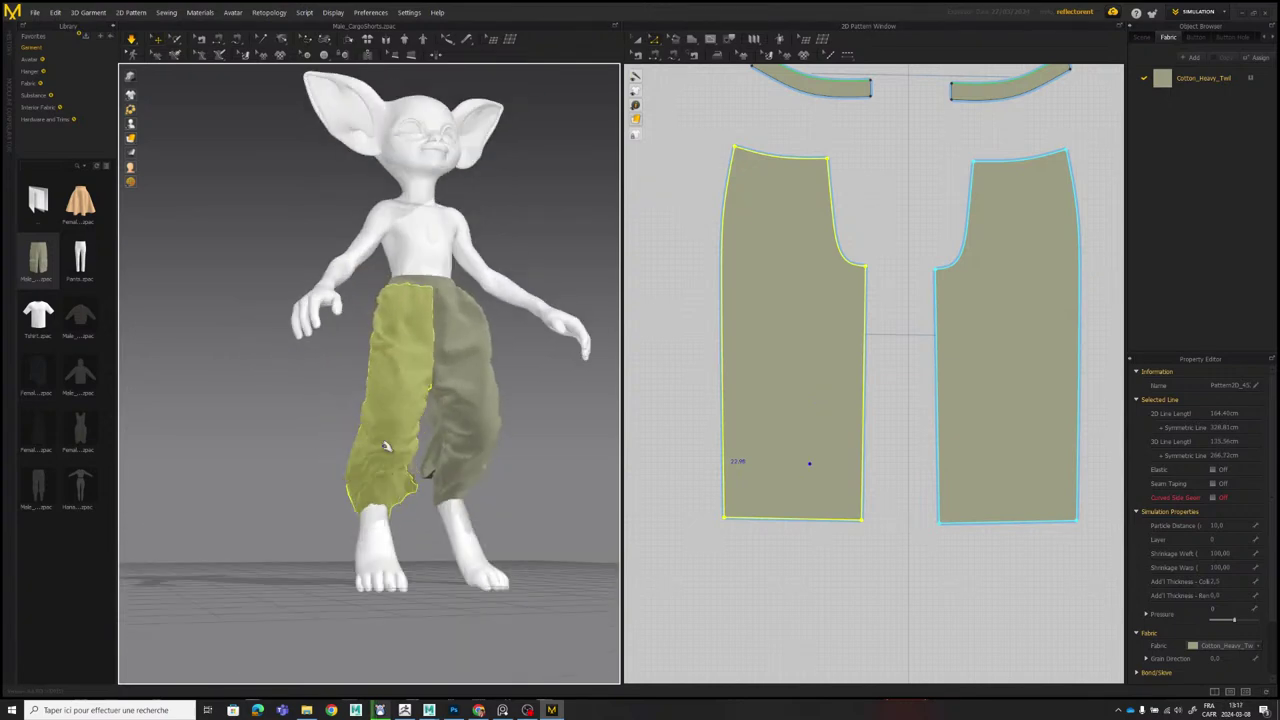
# Pull the hem fabric upward on both pant legs during simulation so it bunches above the ankles.
pyautogui.moveTo(369, 486); pyautogui.dragTo(412, 540, button='right')
pyautogui.scroll(3, 418, 480)
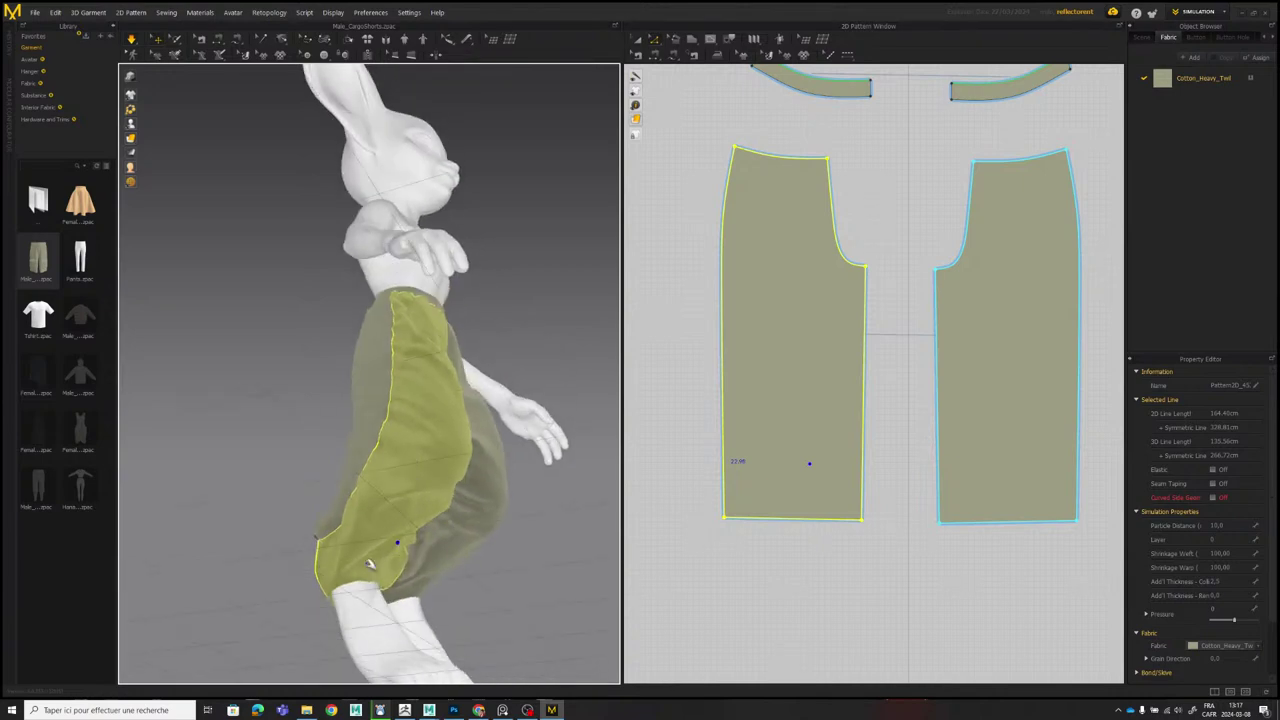
pyautogui.moveTo(369, 563); pyautogui.dragTo(357, 534)
pyautogui.moveTo(357, 534); pyautogui.dragTo(397, 469, button='right')
pyautogui.hotkey('alt', 'Tab')
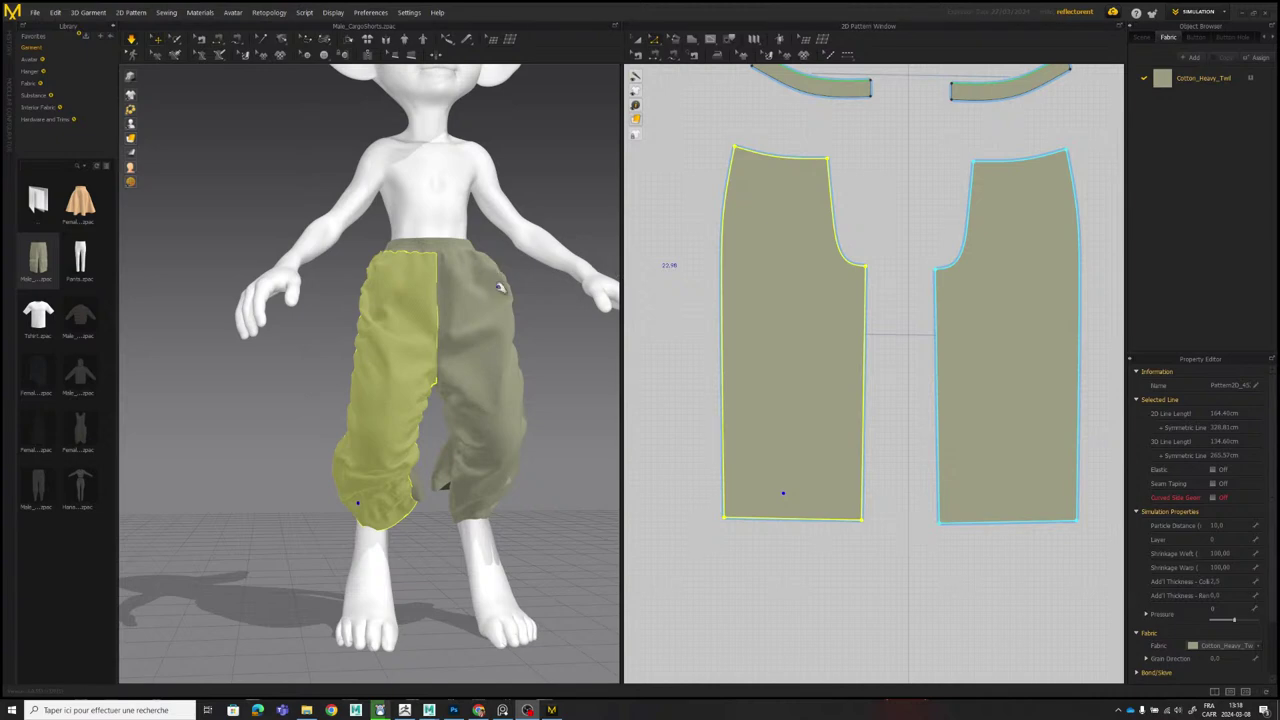
pyautogui.moveTo(496, 385); pyautogui.dragTo(478, 275, button='right')
pyautogui.moveTo(466, 449); pyautogui.dragTo(460, 357)
pyautogui.moveTo(460, 357); pyautogui.dragTo(486, 440, button='right')
# Compare the simulated pants on the full avatar with the character reference art.
pyautogui.moveTo(1279, 250); pyautogui.dragTo(770, 168, button='right')
pyautogui.scroll(-4, 770, 168)
pyautogui.scroll(4, 766, 164)
pyautogui.moveTo(761, 157); pyautogui.dragTo(760, 208, button='middle')
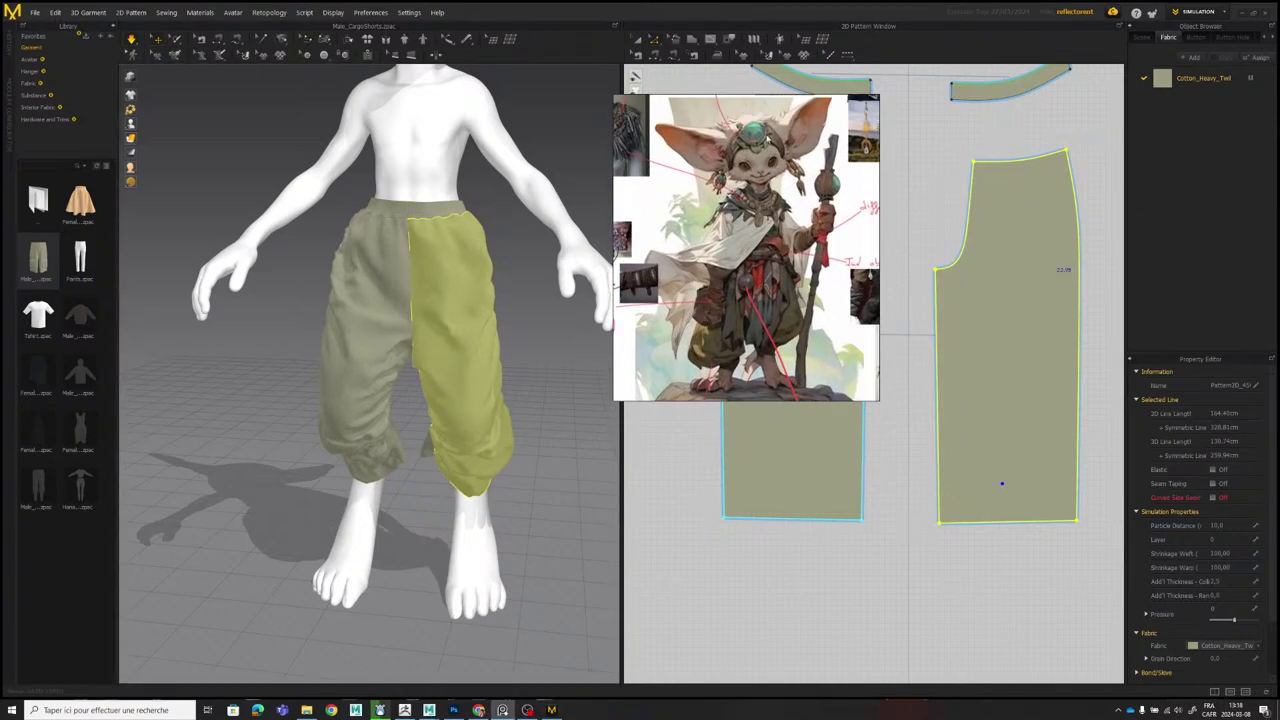
pyautogui.moveTo(366, 244); pyautogui.dragTo(390, 274, button='right')
pyautogui.scroll(-5, 391, 280)
pyautogui.scroll(3, 391, 280)
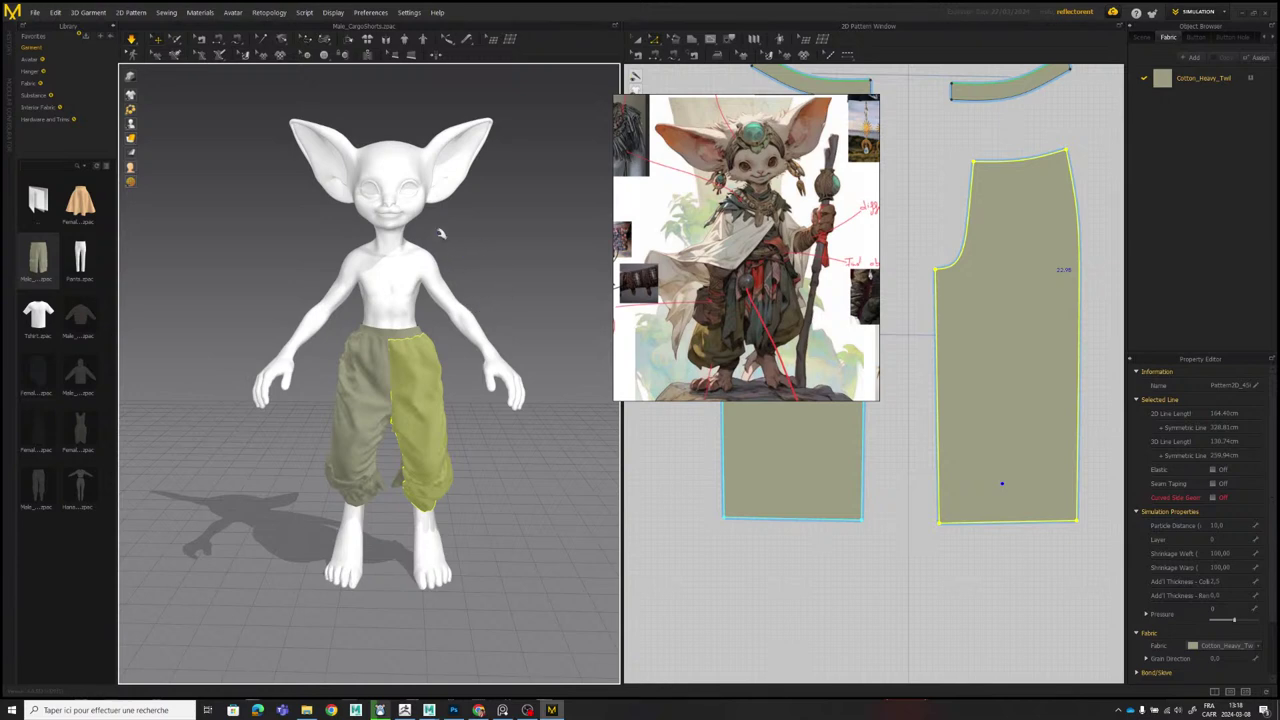
pyautogui.moveTo(441, 233); pyautogui.dragTo(424, 258, button='right')
pyautogui.scroll(3, 454, 228)
pyautogui.scroll(-2, 446, 245)
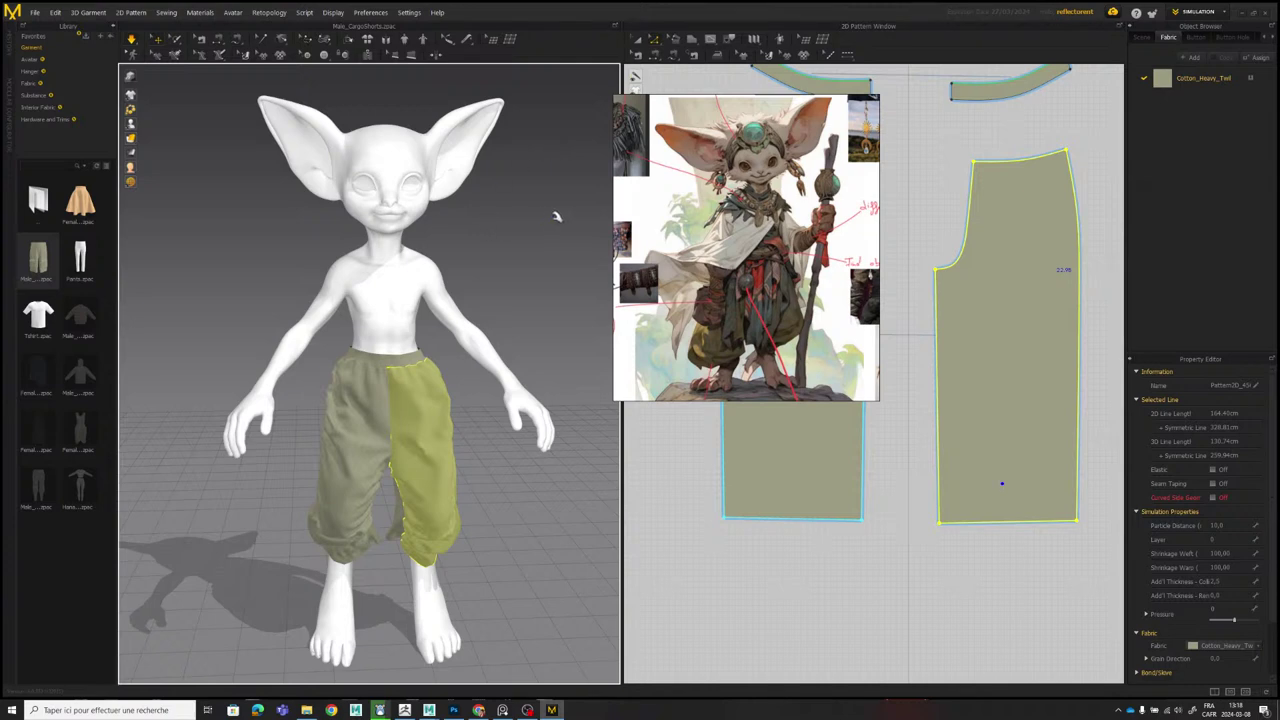
pyautogui.moveTo(695, 181); pyautogui.dragTo(736, 171, button='right')
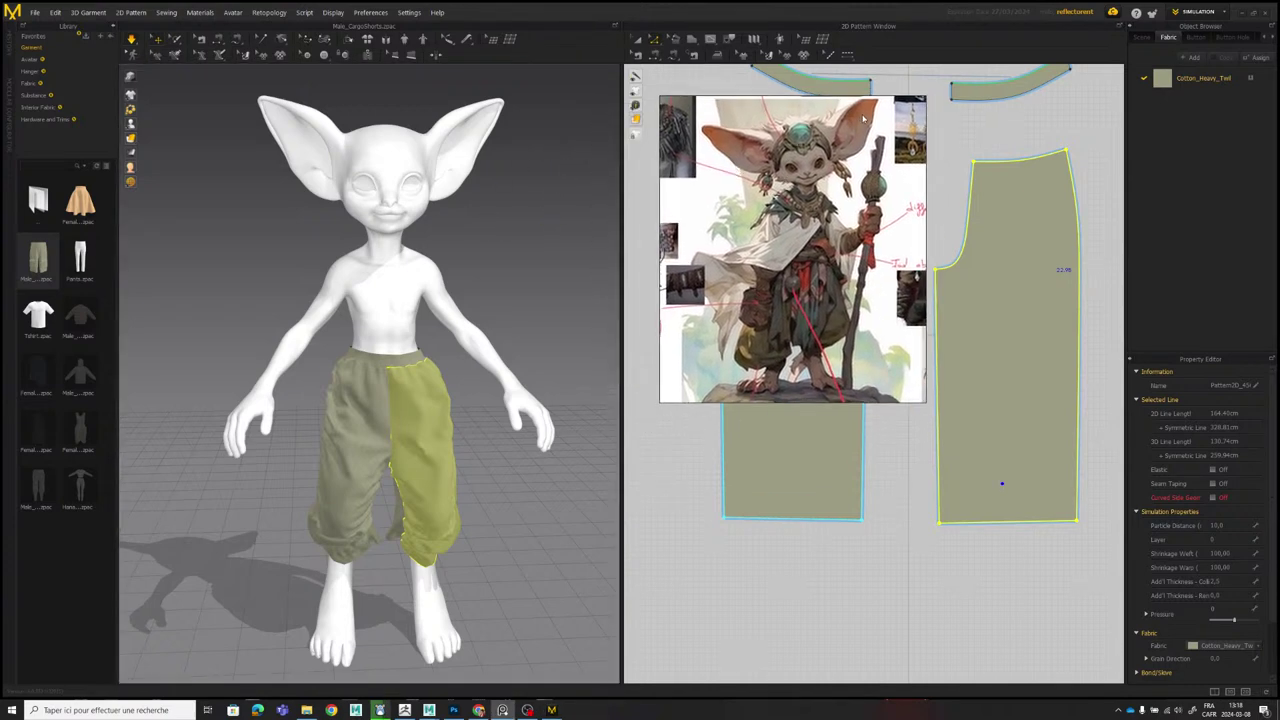
pyautogui.moveTo(863, 118); pyautogui.dragTo(863, 134, button='middle')
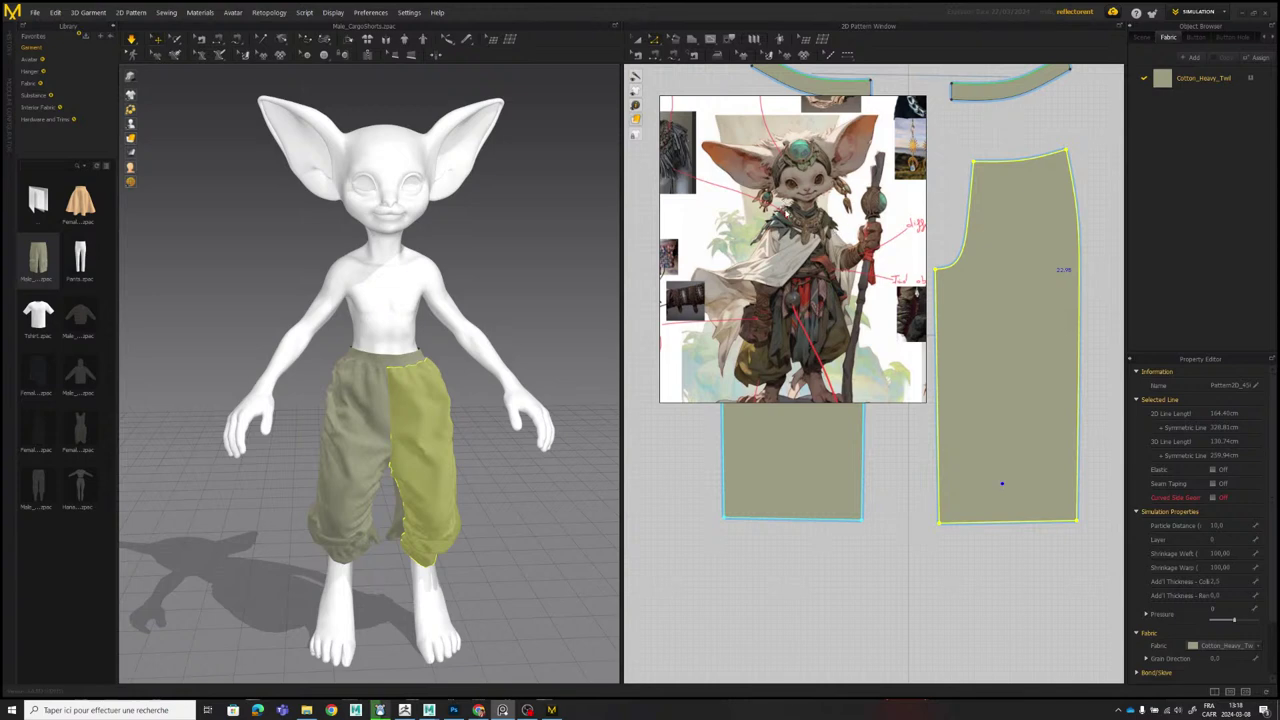
pyautogui.moveTo(786, 204); pyautogui.dragTo(1279, 229, button='right')
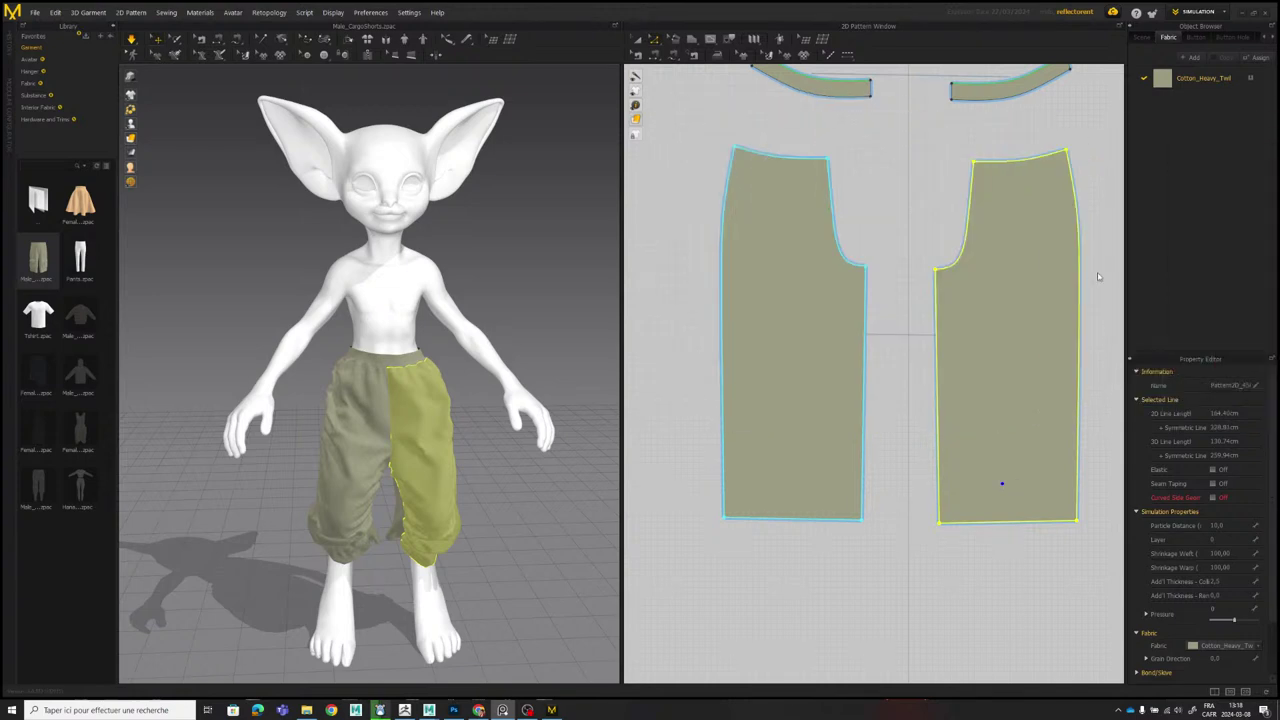
# Adjust the drape near both front hems by pulling the cloth while the simulation runs.
pyautogui.scroll(8, 447, 228)
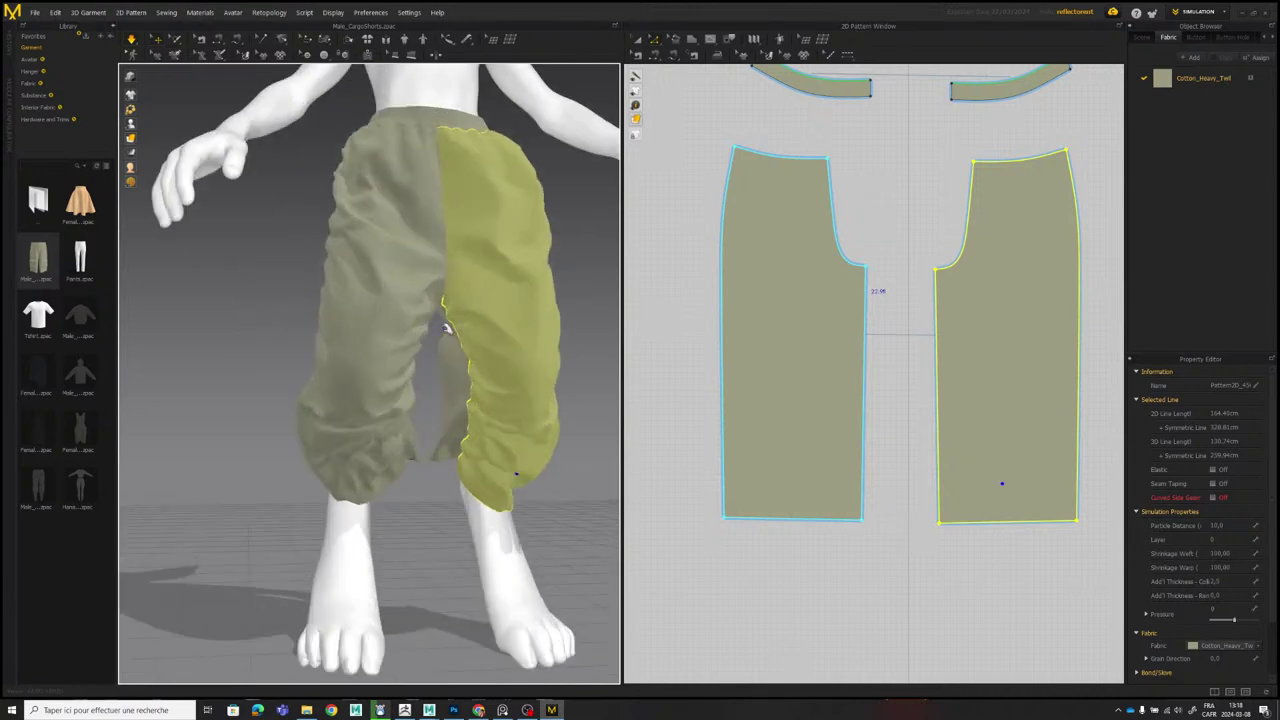
pyautogui.click(385, 437)
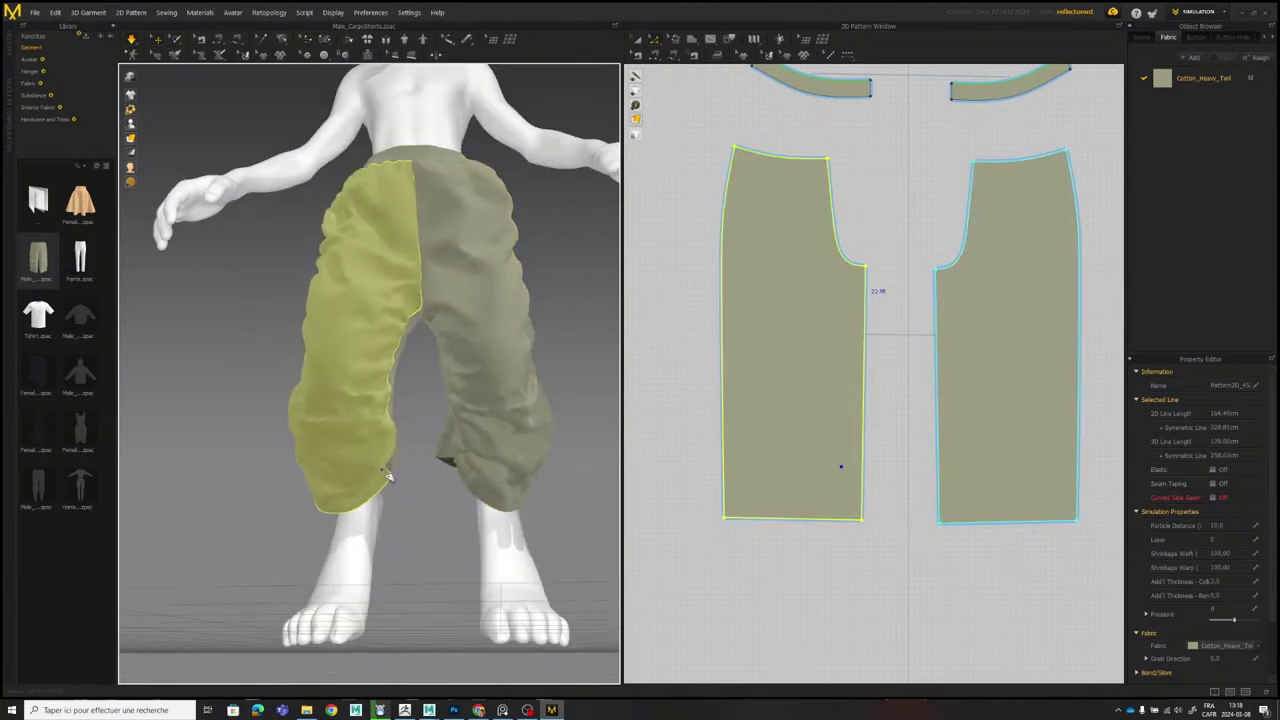
pyautogui.click(500, 445)
pyautogui.scroll(-2, 537, 288)
pyautogui.moveTo(537, 286); pyautogui.dragTo(556, 330, button='right')
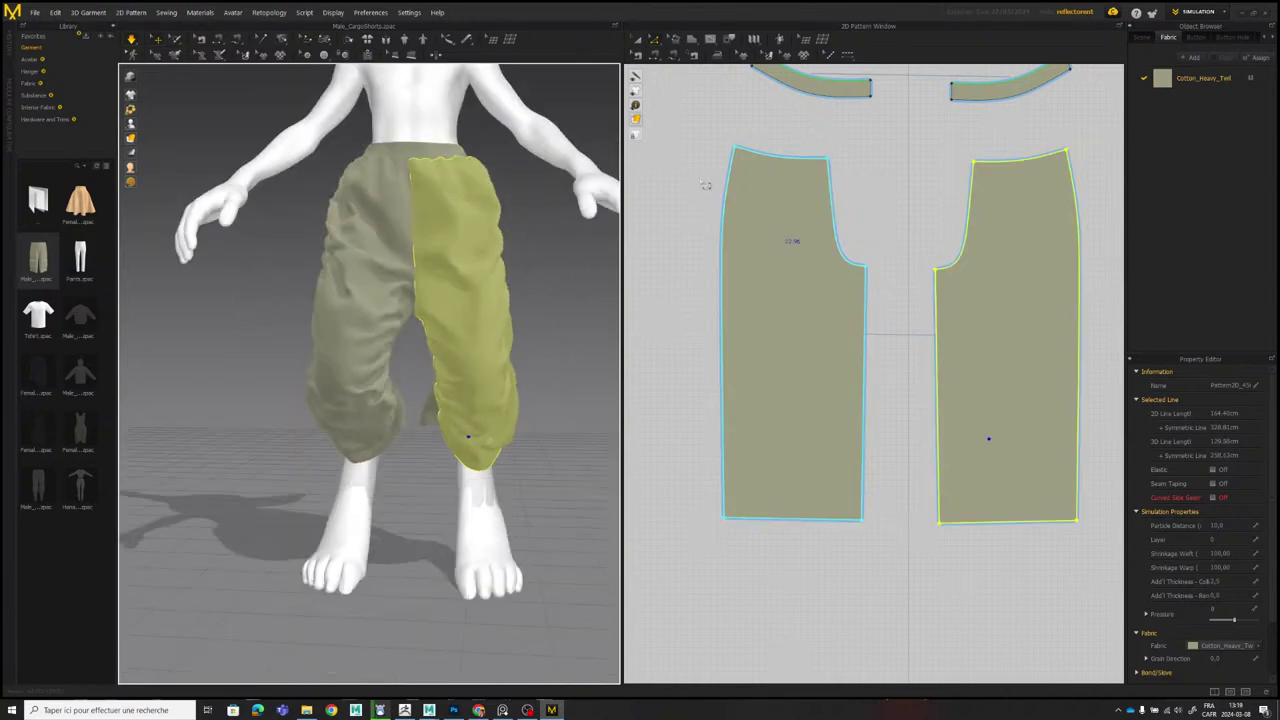
# Select the outer side, inseam and hem edges of one front leg panel together.
pyautogui.click(692, 170)
pyautogui.scroll(-2, 690, 168)
pyautogui.scroll(-2, 690, 168)
pyautogui.moveTo(690, 168); pyautogui.dragTo(686, 233, button='middle')
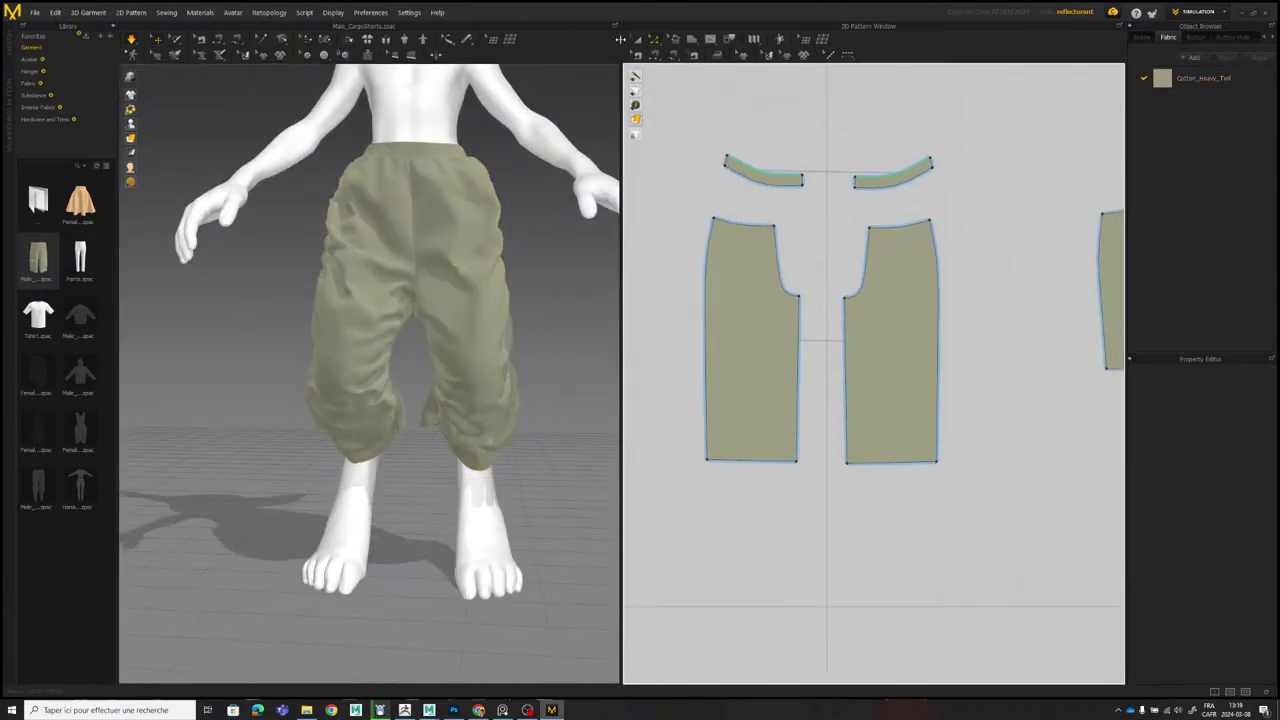
pyautogui.click(708, 265)
pyautogui.keyDown('shift'); pyautogui.click(800, 348); pyautogui.keyUp('shift')
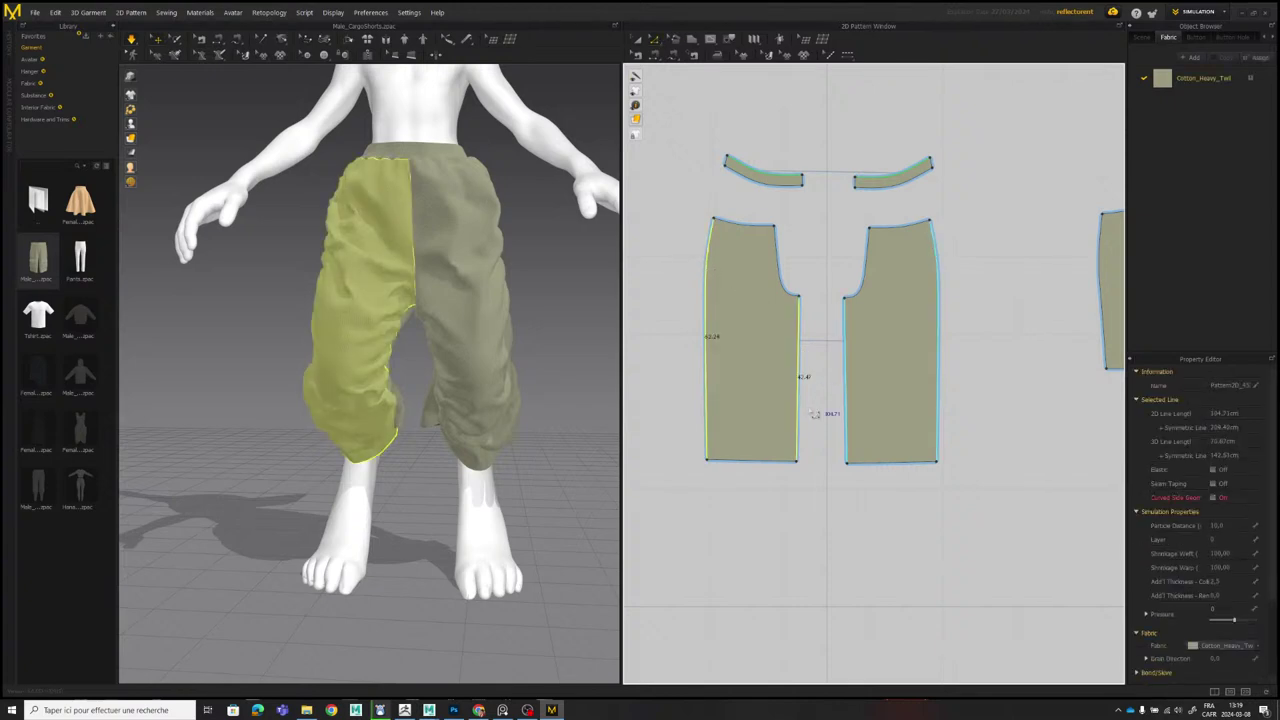
pyautogui.keyDown('shift'); pyautogui.click(763, 462); pyautogui.keyUp('shift')
pyautogui.rightClick(763, 463)
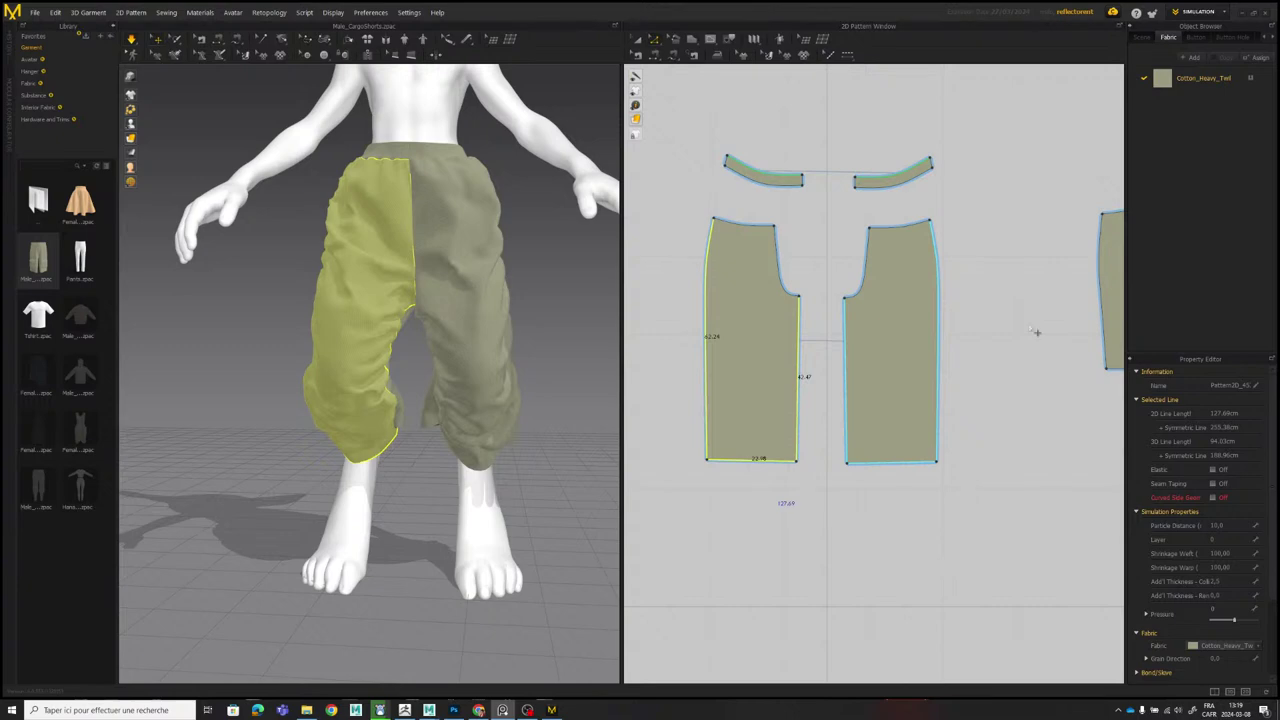
pyautogui.moveTo(592, 313); pyautogui.dragTo(548, 314, button='right')
pyautogui.moveTo(548, 314); pyautogui.dragTo(491, 330, button='middle')
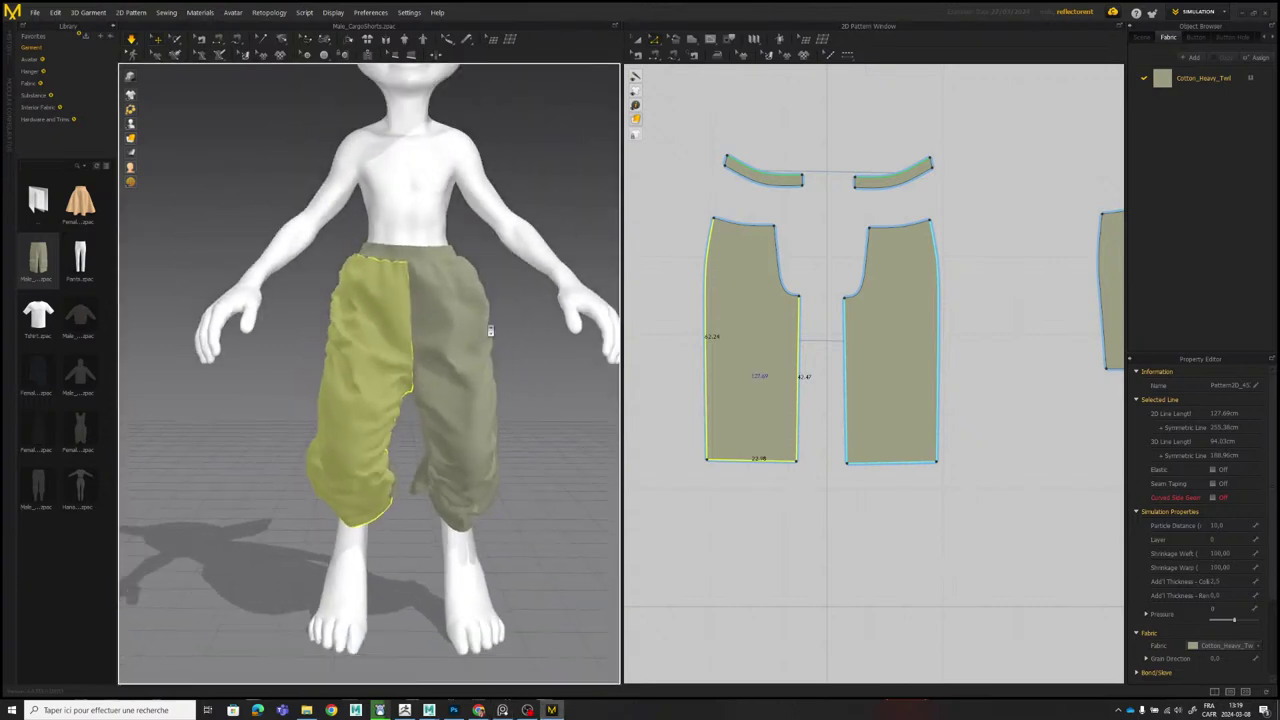
pyautogui.scroll(3, 538, 343)
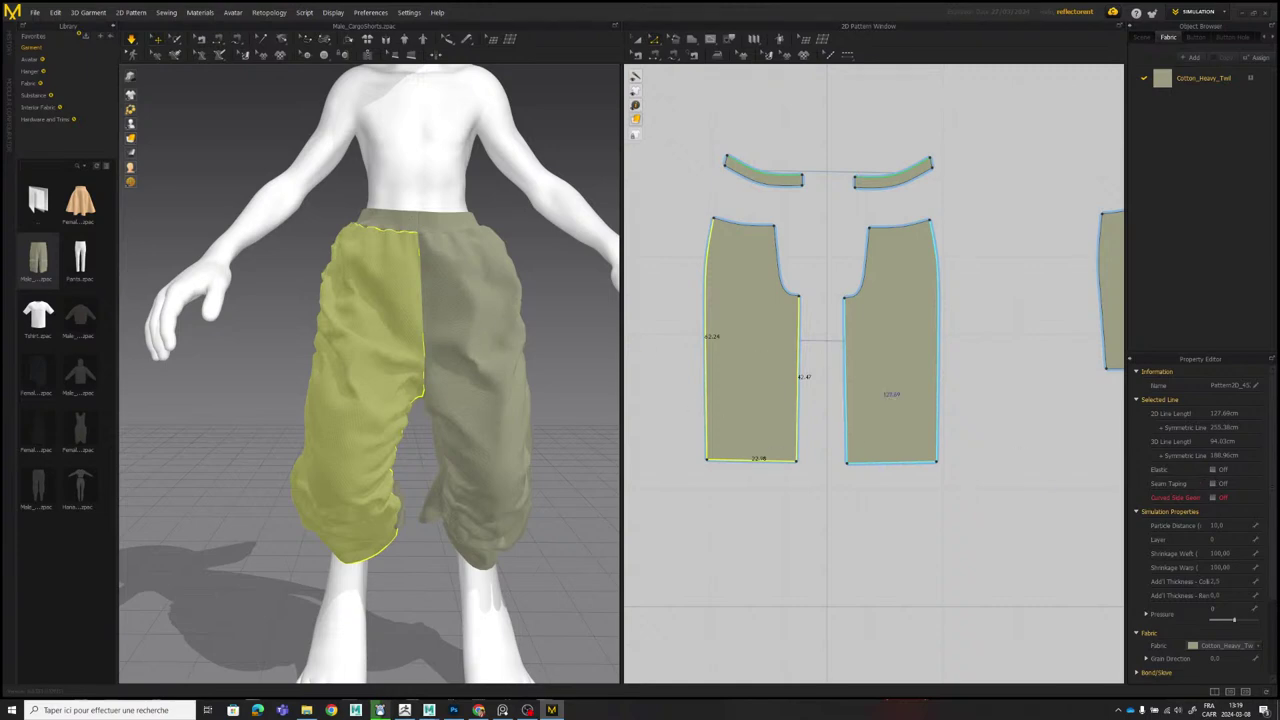
# Examine the reference board's character art and trouser photos for the pants' volume and folds.
pyautogui.click(502, 710)
pyautogui.moveTo(928, 278); pyautogui.dragTo(705, 187, button='right')
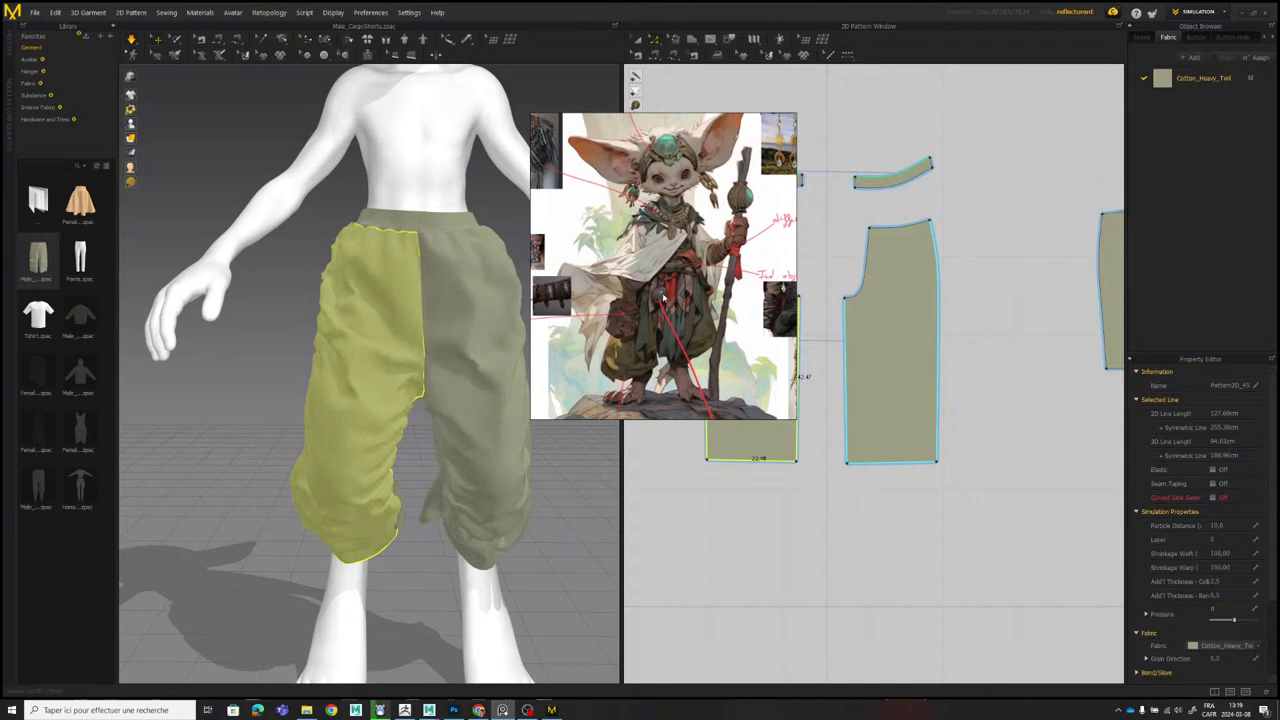
pyautogui.scroll(-2, 687, 287)
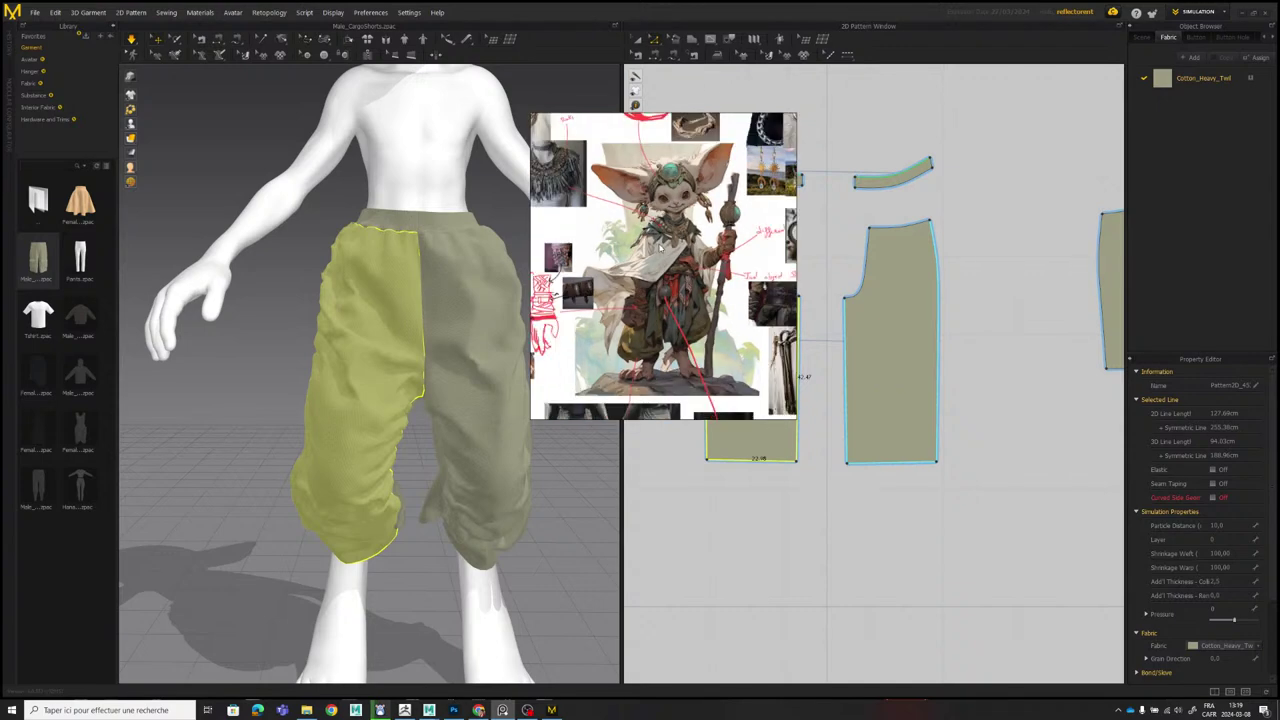
pyautogui.scroll(1, 643, 251)
pyautogui.scroll(-5, 612, 190)
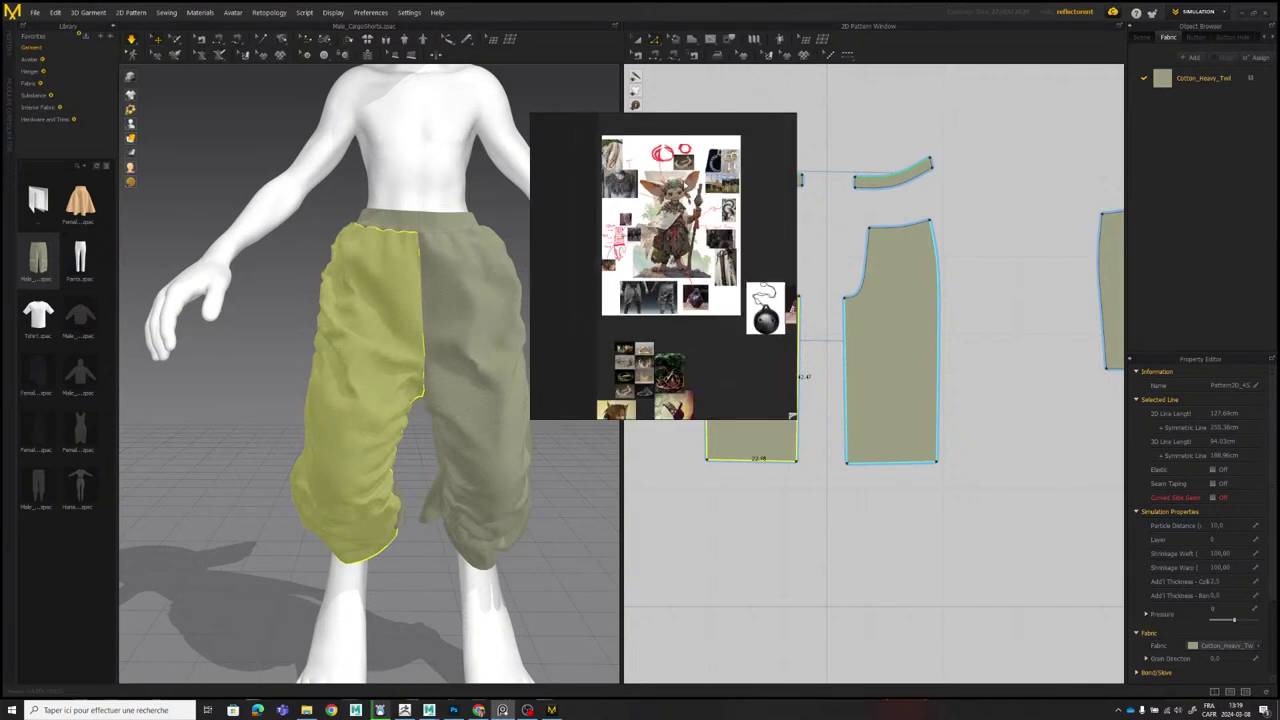
pyautogui.scroll(1, 722, 185)
pyautogui.scroll(4, 740, 190)
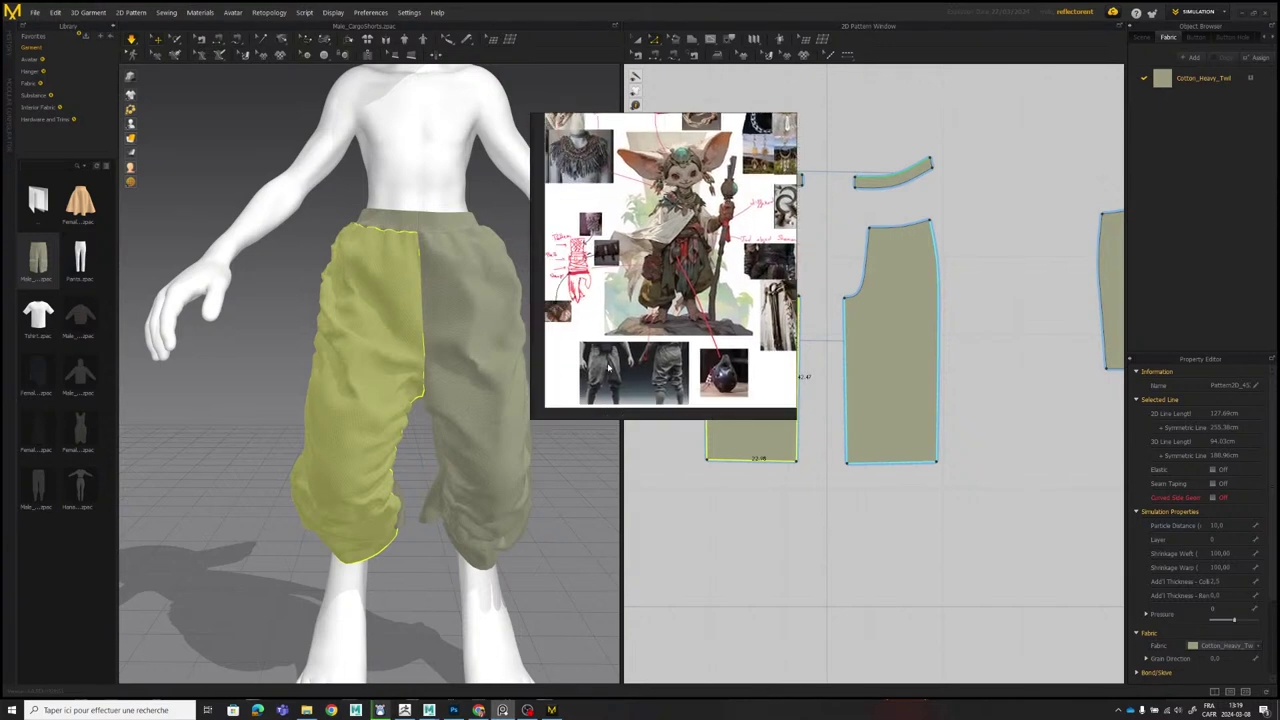
pyautogui.scroll(1, 704, 220)
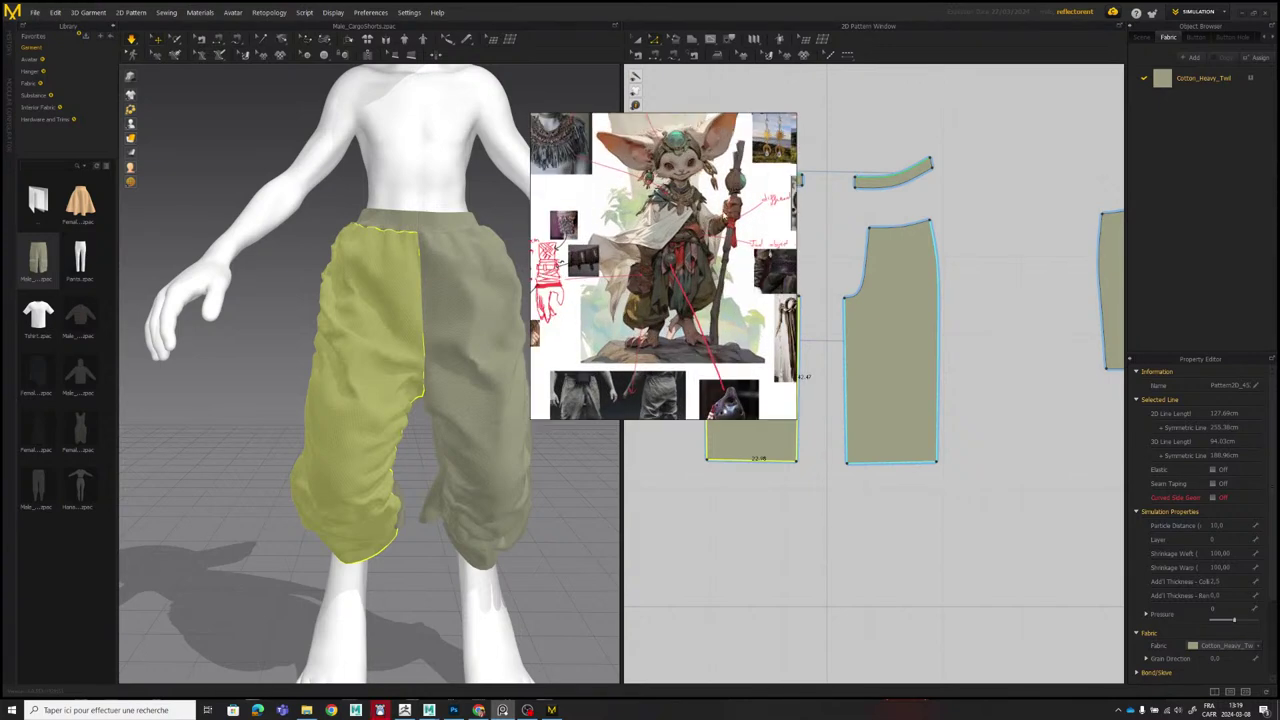
pyautogui.scroll(2, 690, 212)
pyautogui.scroll(-1, 681, 228)
pyautogui.scroll(4, 662, 191)
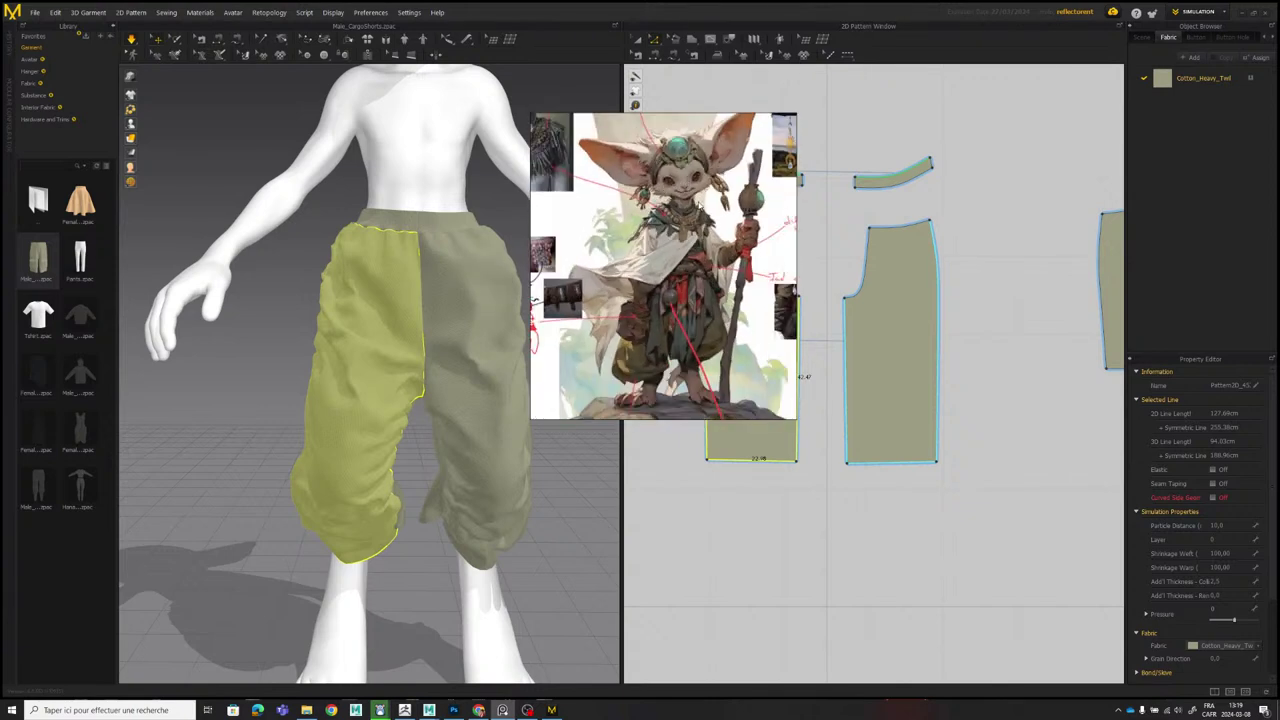
pyautogui.moveTo(690, 231); pyautogui.dragTo(1279, 228, button='right')
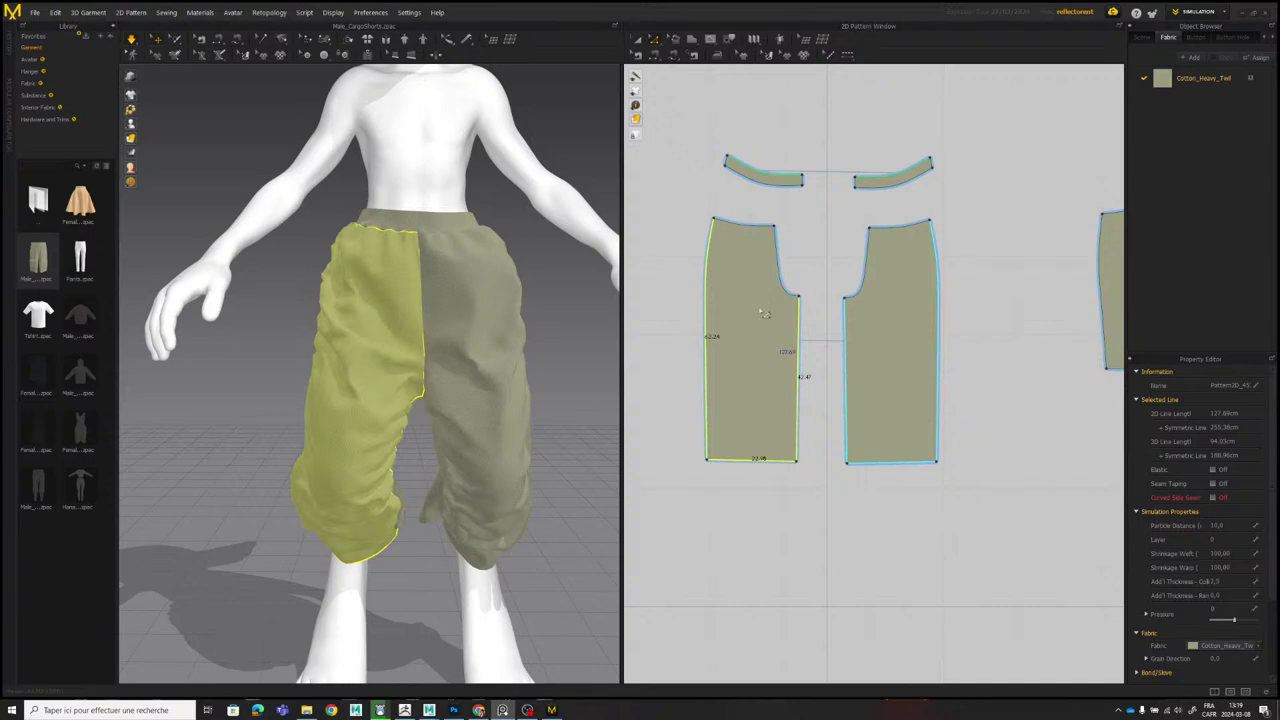
# Examine the pants' side seam and select the matching outer side edge of the front leg panel.
pyautogui.moveTo(985, 427); pyautogui.dragTo(980, 402, button='middle')
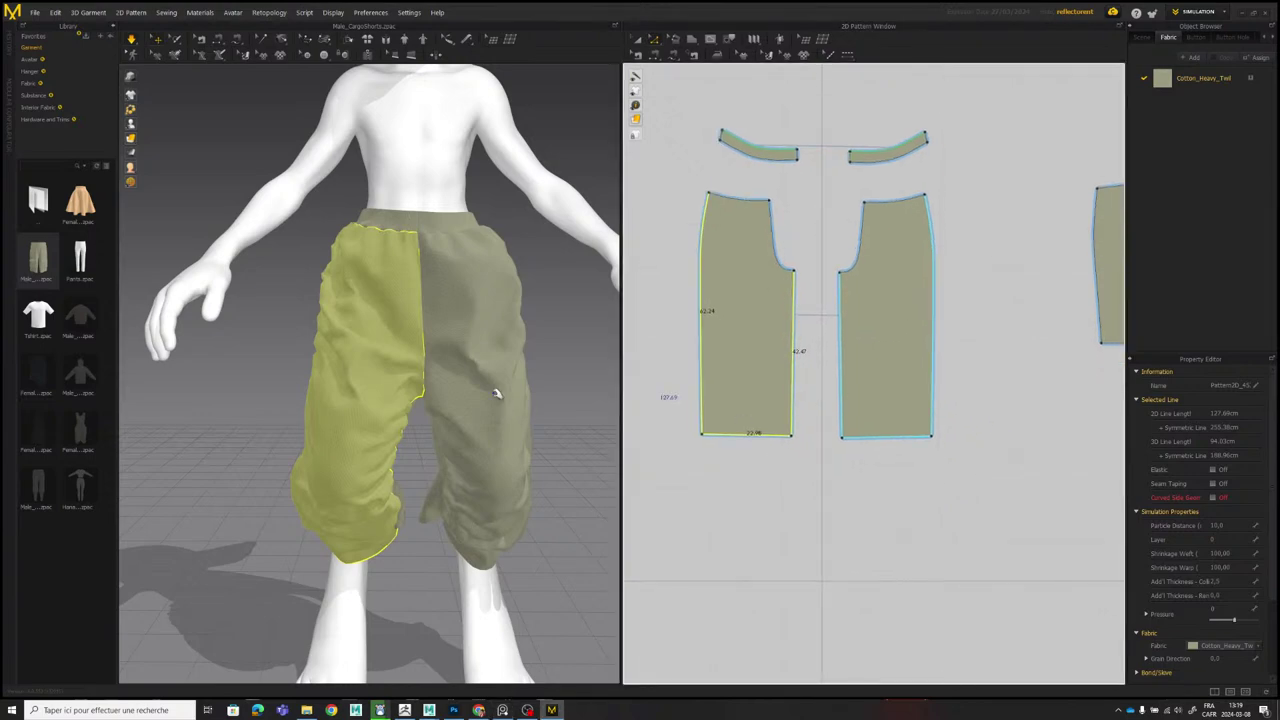
pyautogui.moveTo(496, 393); pyautogui.dragTo(374, 417, button='right')
pyautogui.click(373, 418)
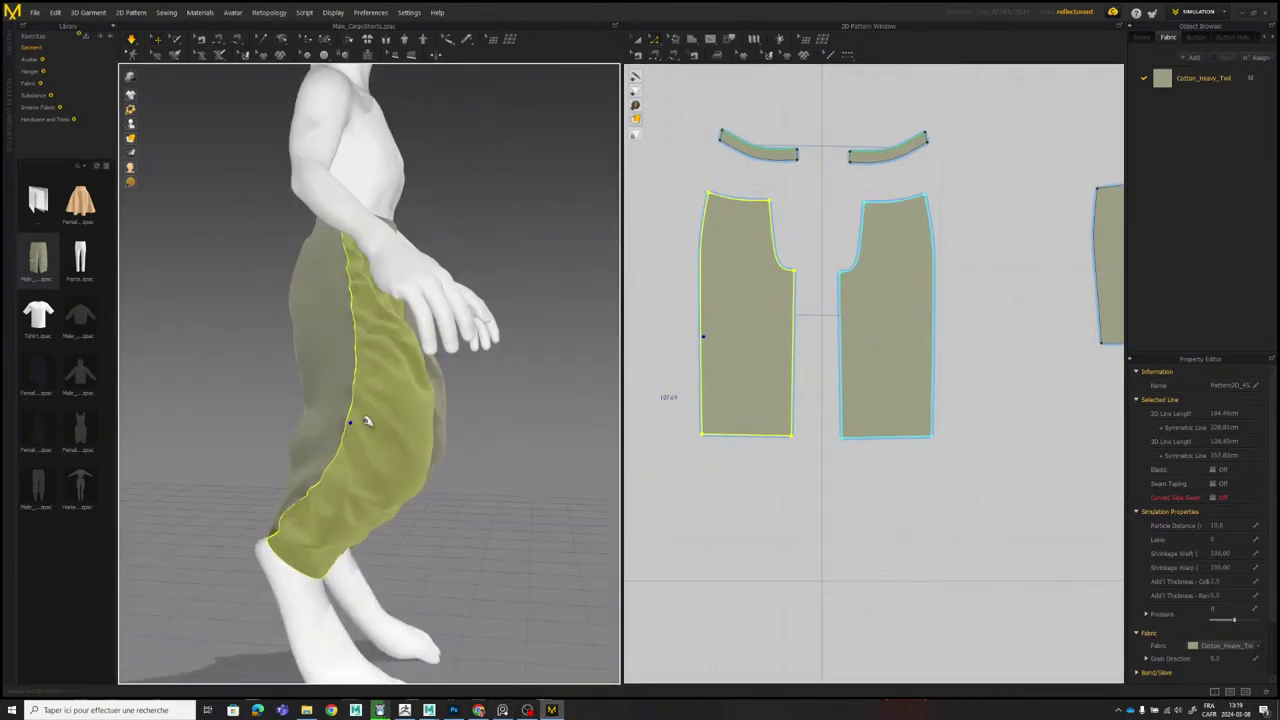
pyautogui.click(701, 328)
pyautogui.scroll(-3, 956, 320)
pyautogui.moveTo(975, 291); pyautogui.dragTo(822, 291, button='middle')
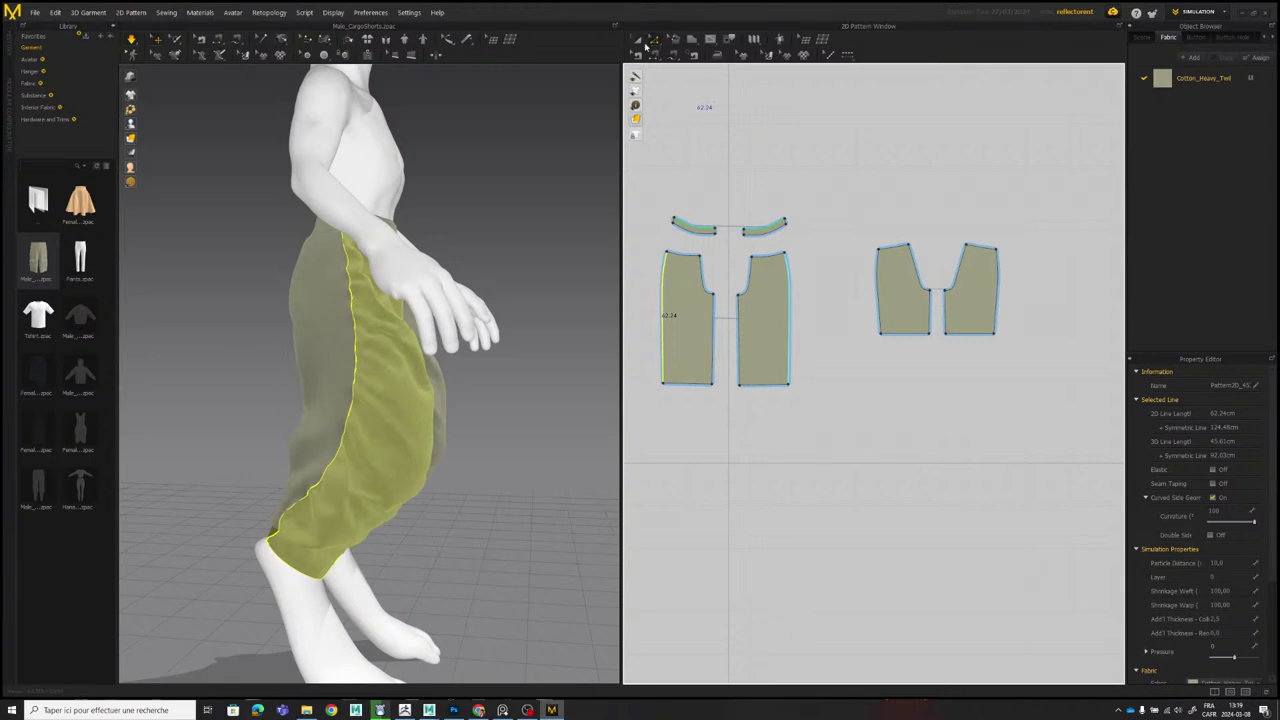
# Move both back leg panels beside the front leg panels with Transform Pattern, lining up their hems.
pyautogui.click(639, 42)
pyautogui.moveTo(808, 168); pyautogui.dragTo(955, 303)
pyautogui.moveTo(1027, 367); pyautogui.dragTo(1035, 373)
pyautogui.moveTo(979, 288); pyautogui.dragTo(911, 349)
pyautogui.click(866, 308)
# Select both back leg panels and scale them up to well above the front panels' height.
pyautogui.moveTo(335, 331); pyautogui.dragTo(369, 325, button='right')
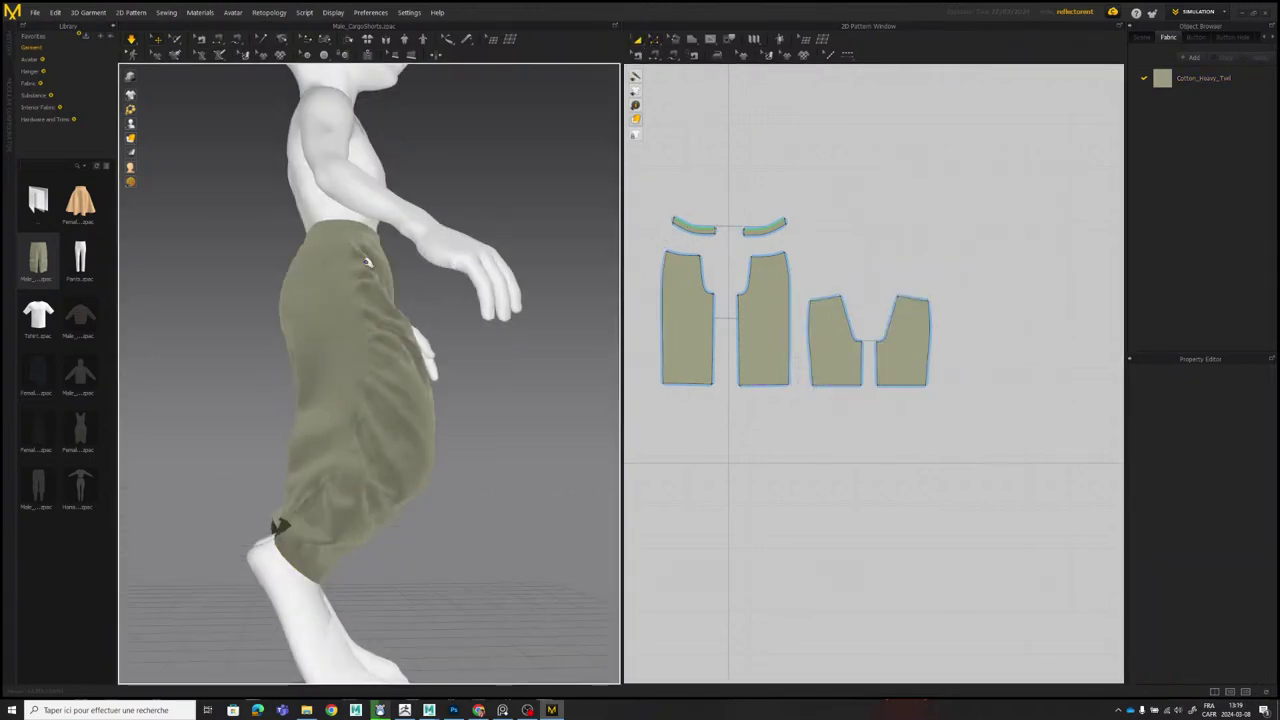
pyautogui.moveTo(335, 513); pyautogui.dragTo(344, 453, button='right')
pyautogui.moveTo(417, 334); pyautogui.dragTo(558, 326, button='right')
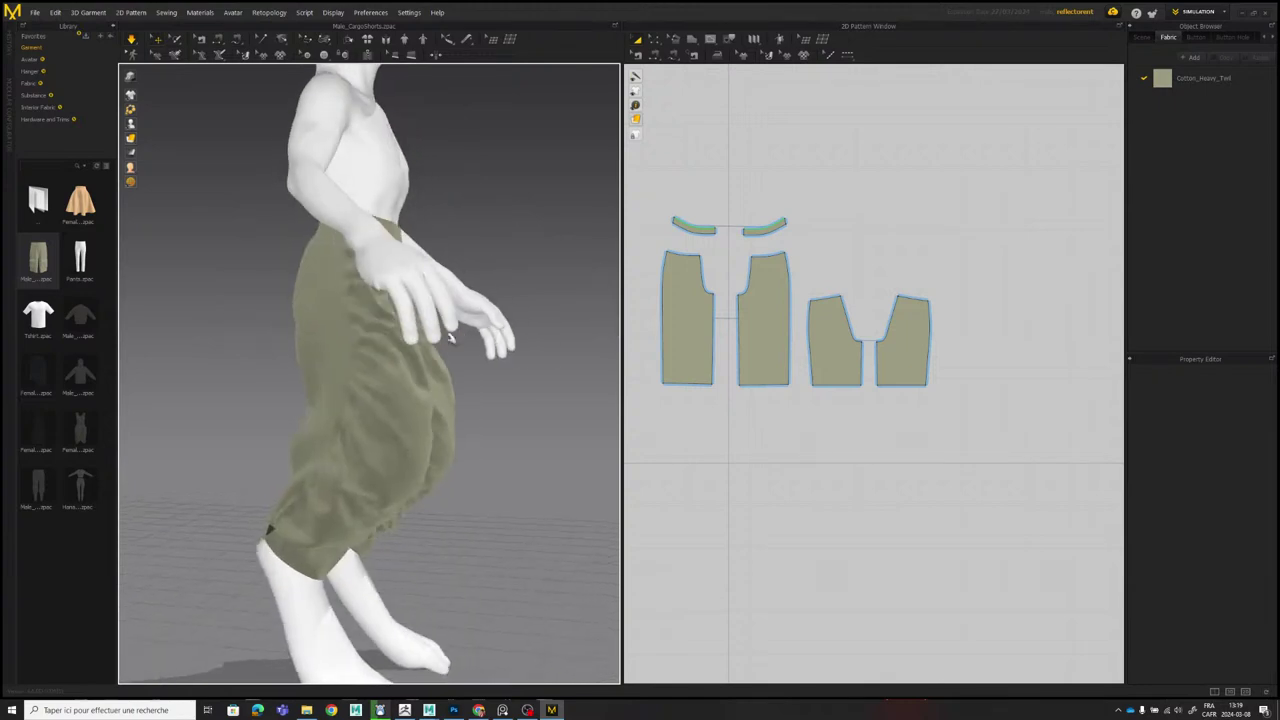
pyautogui.click(698, 339)
pyautogui.click(851, 346)
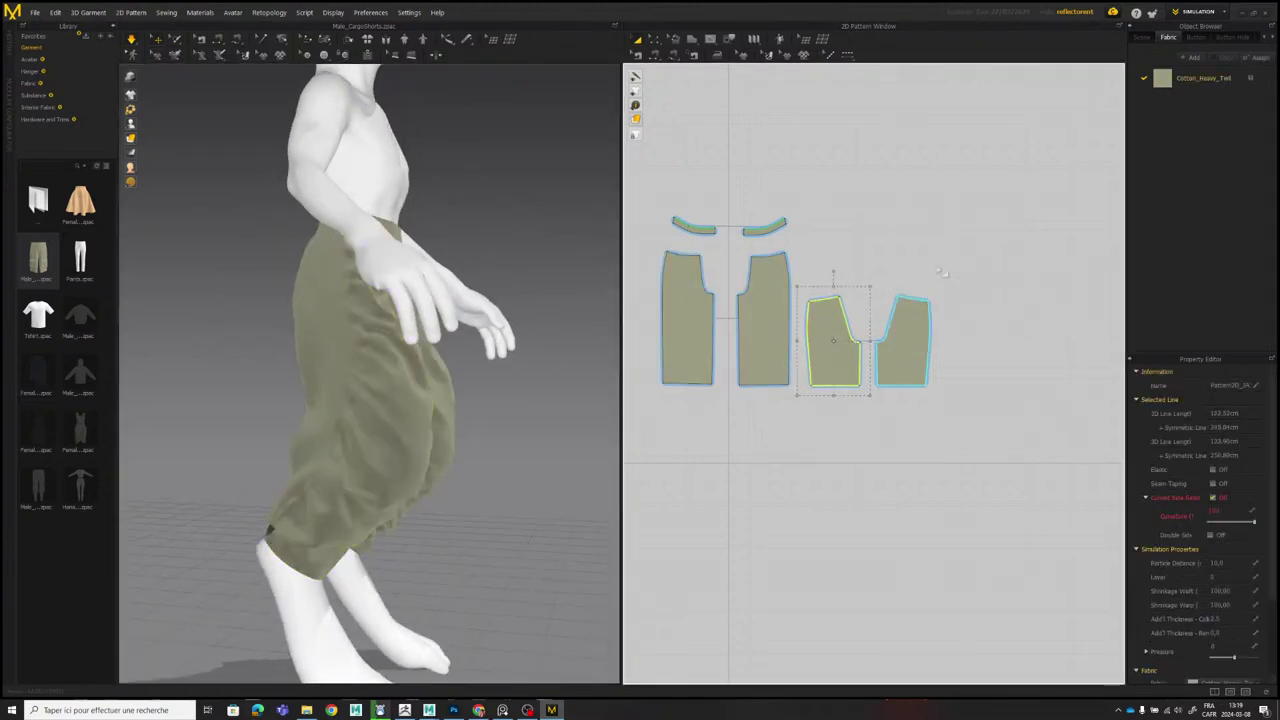
pyautogui.moveTo(946, 257); pyautogui.dragTo(813, 403)
pyautogui.moveTo(939, 286); pyautogui.dragTo(980, 183)
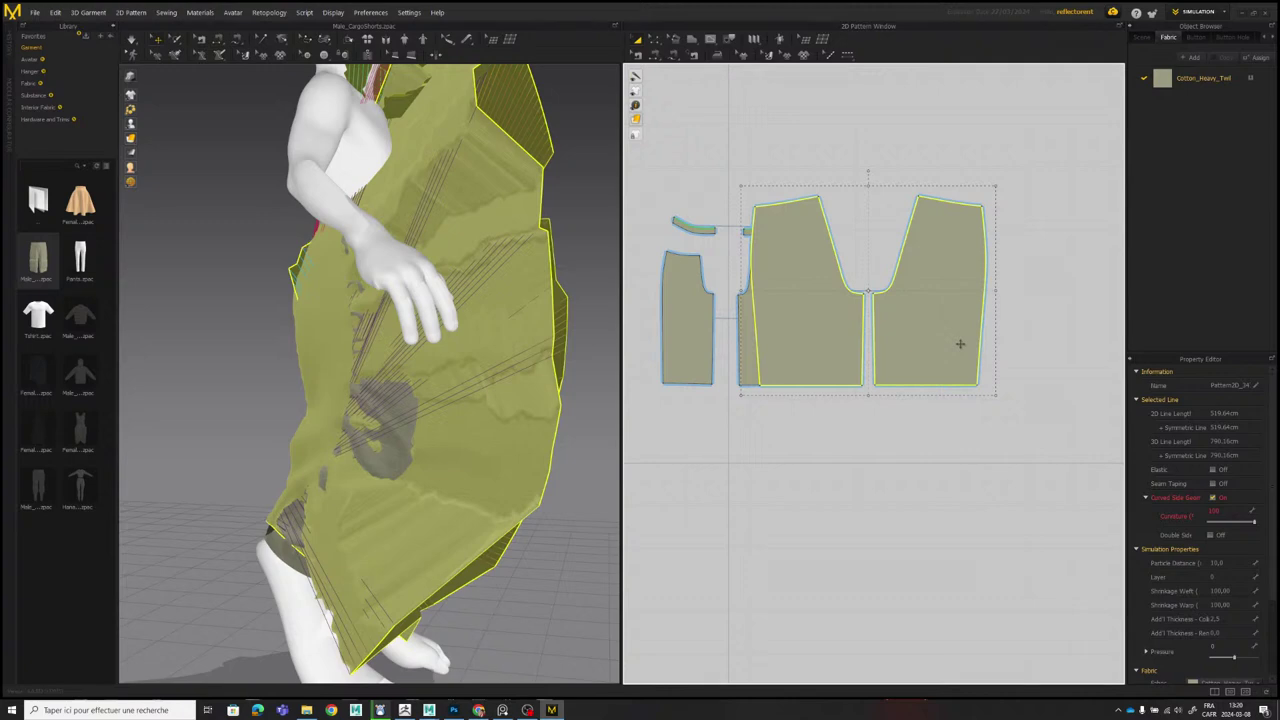
pyautogui.click(963, 418)
pyautogui.click(923, 308)
pyautogui.click(779, 271)
pyautogui.keyDown('shift'); pyautogui.click(935, 299); pyautogui.keyUp('shift')
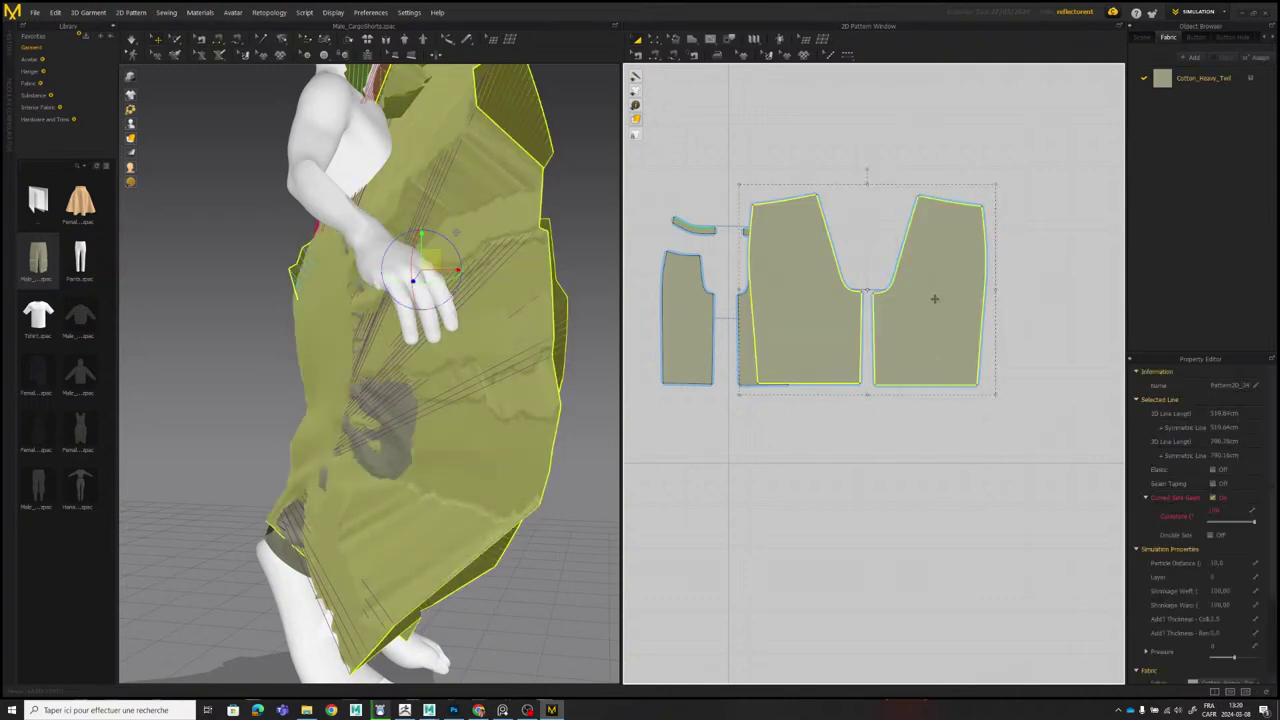
pyautogui.moveTo(935, 300); pyautogui.dragTo(1036, 304)
# Undo the last move and the oversized scaling of both back leg panels.
pyautogui.hotkey('ctrl', 'z')
pyautogui.hotkey('ctrl', 'z')
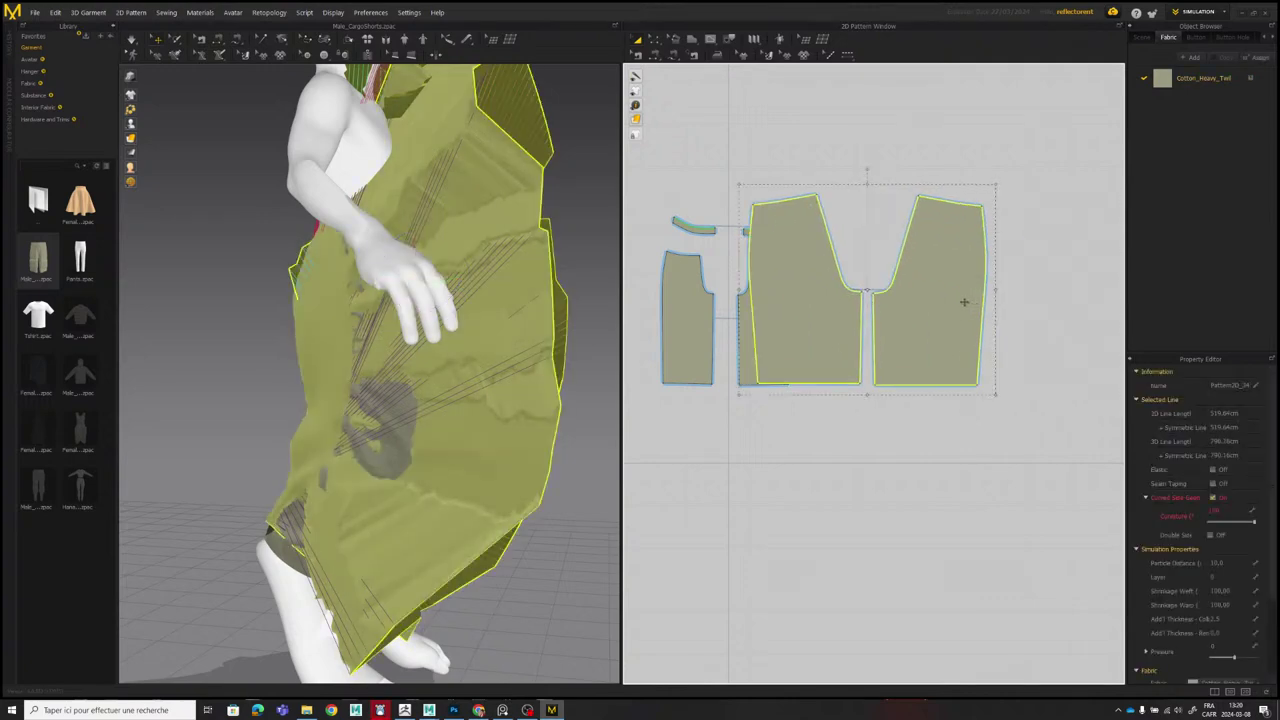
pyautogui.hotkey('ctrl', 'z')
pyautogui.hotkey('ctrl', 'z')
pyautogui.hotkey('ctrl', 'z')
pyautogui.hotkey('ctrl', 'z')
pyautogui.hotkey('ctrl', 'z')
pyautogui.hotkey('ctrl', 'z')
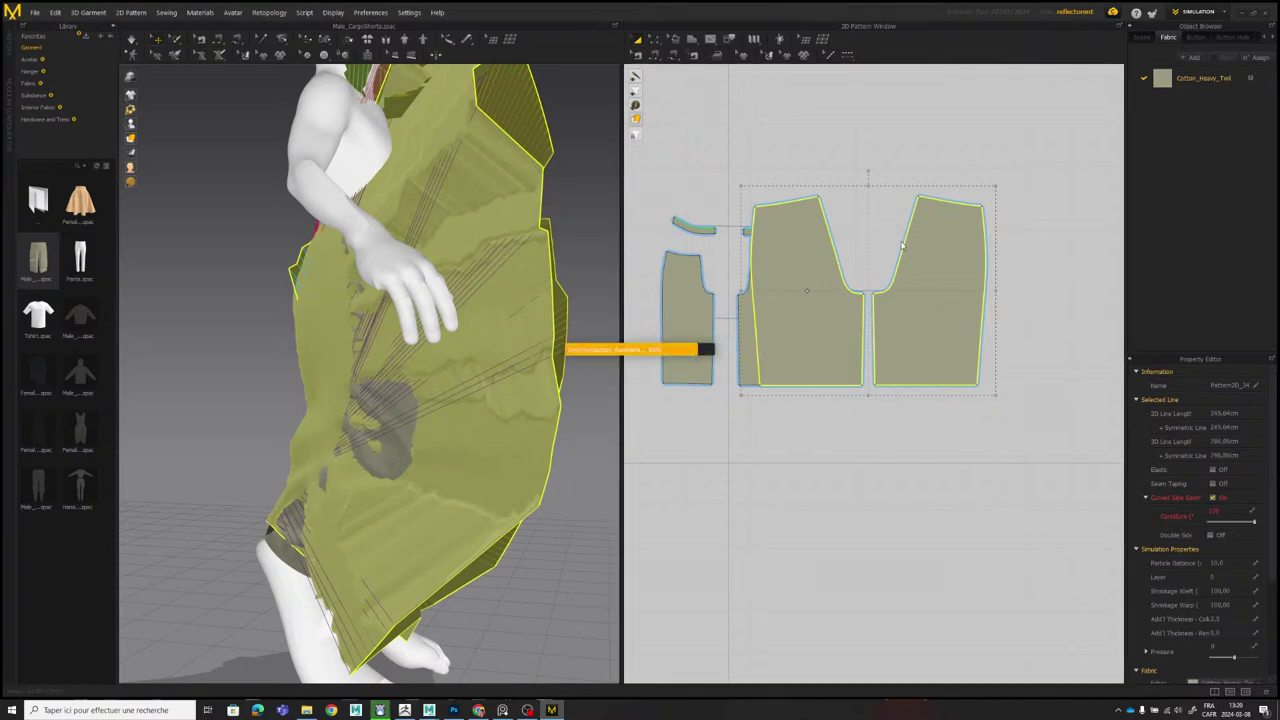
# Select both back leg panels and scale them up until they are about as tall as the front leg panels.
pyautogui.click(824, 324)
pyautogui.keyDown('shift'); pyautogui.click(904, 320); pyautogui.keyUp('shift')
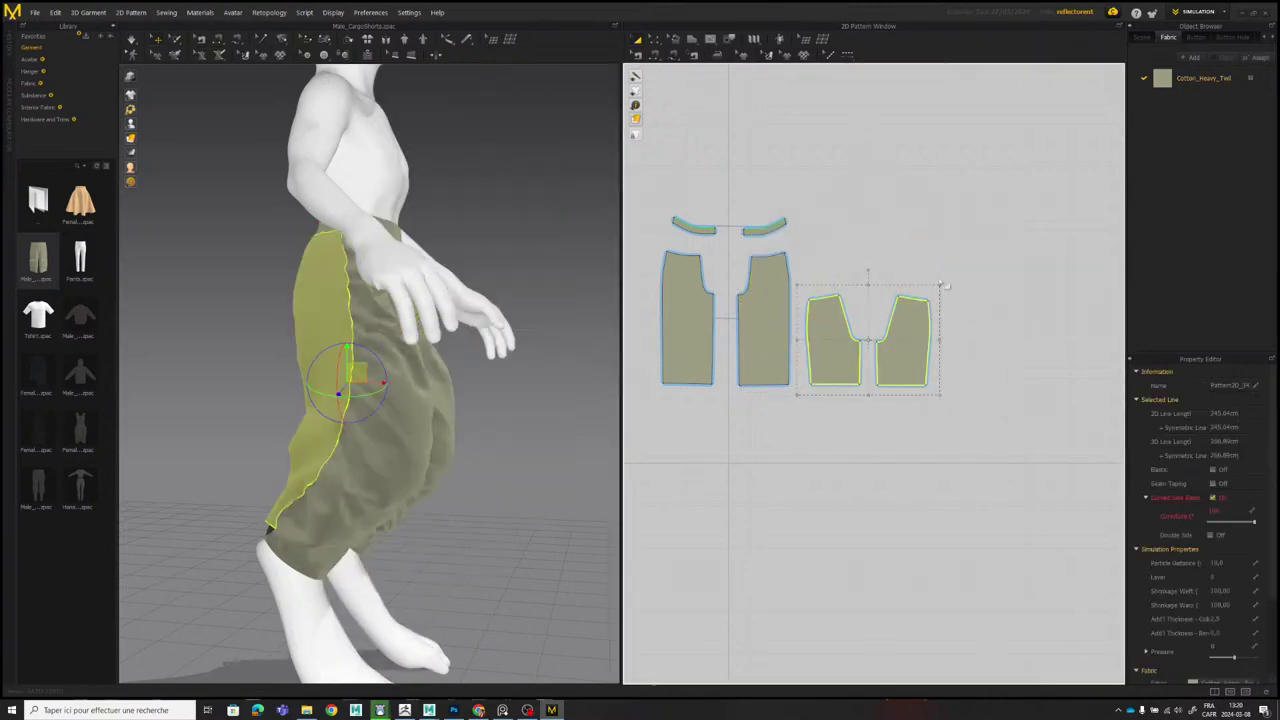
pyautogui.moveTo(941, 285)
pyautogui.mouseDown()
pyautogui.moveTo(964, 173)
pyautogui.moveTo(950, 294)
pyautogui.moveTo(965, 292)
pyautogui.mouseUp()
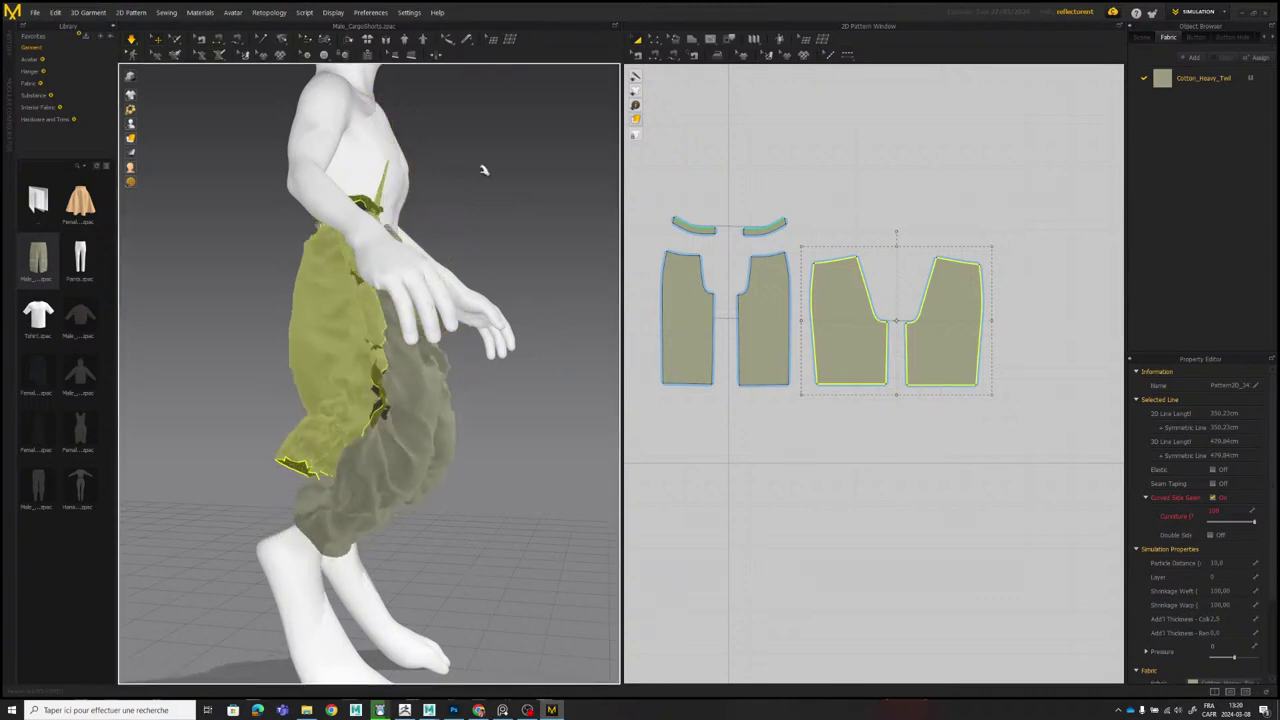
# Pull the simulated pants' fabric into place around both legs, working from the front and the back of the avatar.
pyautogui.moveTo(517, 217); pyautogui.dragTo(449, 234, button='right')
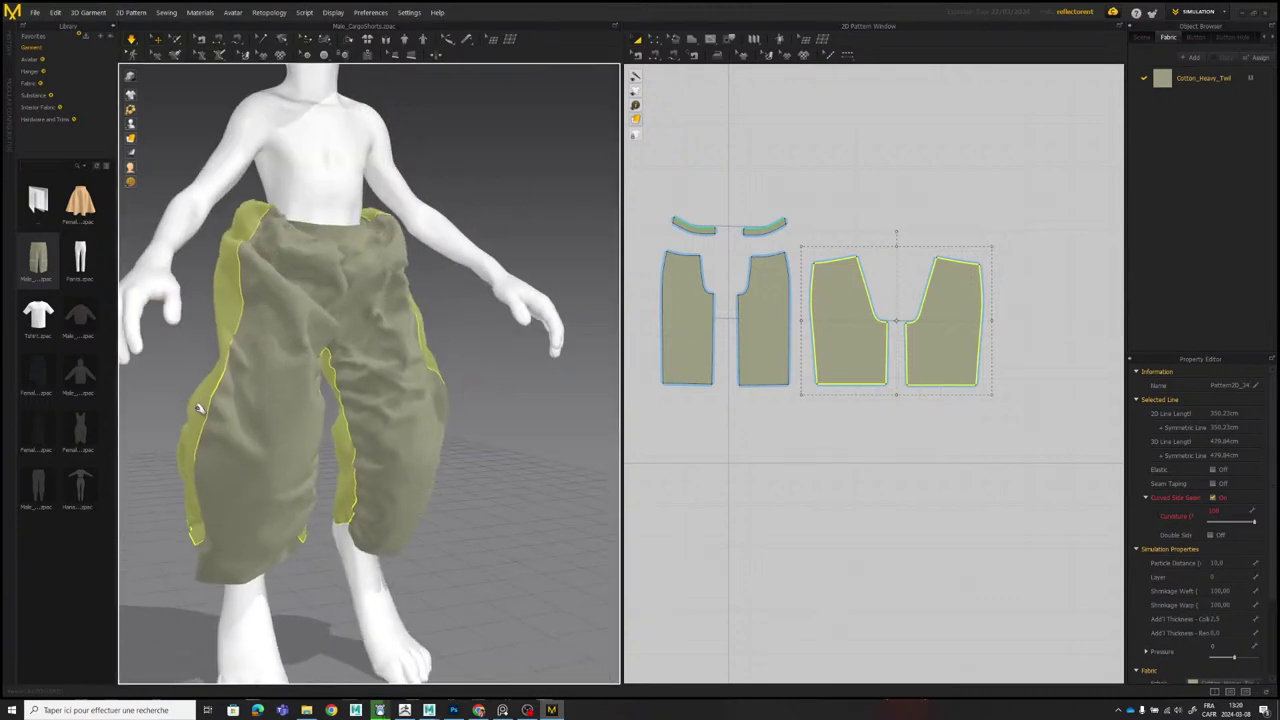
pyautogui.moveTo(199, 408); pyautogui.dragTo(214, 438)
pyautogui.moveTo(258, 390); pyautogui.dragTo(286, 386)
pyautogui.moveTo(394, 356); pyautogui.dragTo(420, 363)
pyautogui.moveTo(466, 368); pyautogui.dragTo(568, 363, button='right')
pyautogui.scroll(-4, 414, 374)
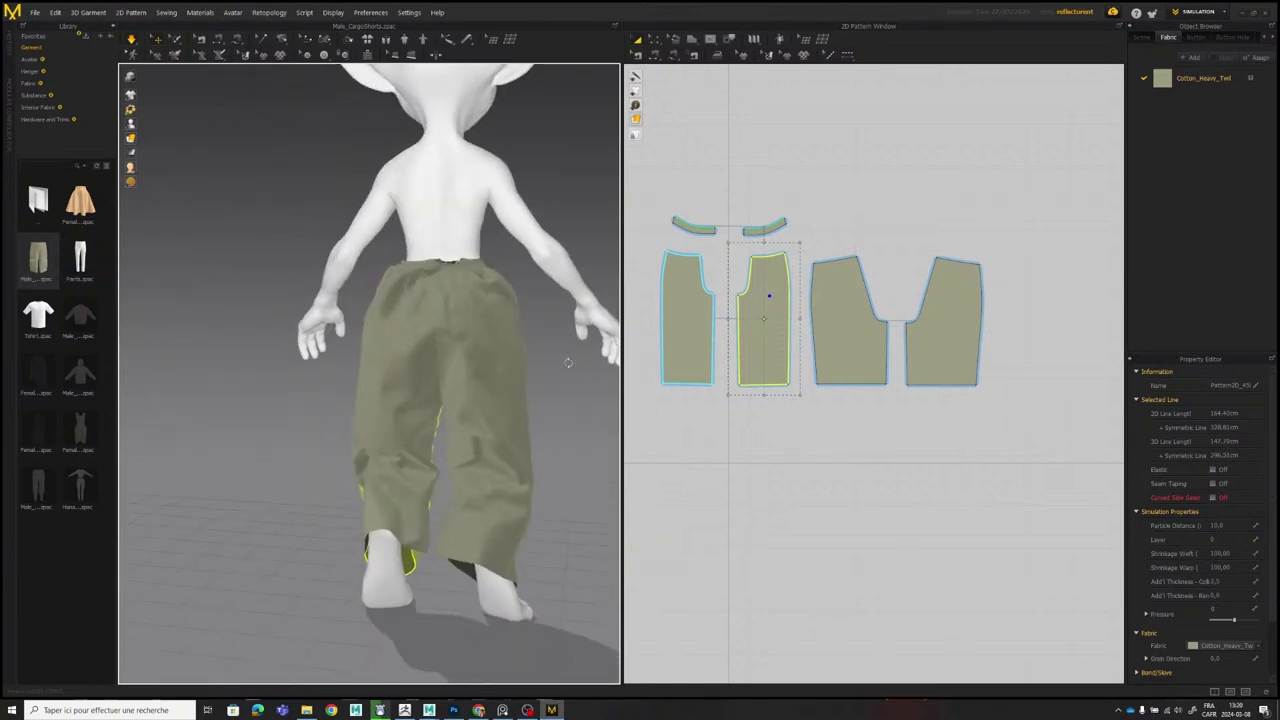
pyautogui.moveTo(478, 348); pyautogui.dragTo(483, 366)
pyautogui.moveTo(391, 333); pyautogui.dragTo(400, 346)
pyautogui.moveTo(402, 336); pyautogui.dragTo(487, 355, button='right')
pyautogui.scroll(-3, 503, 356)
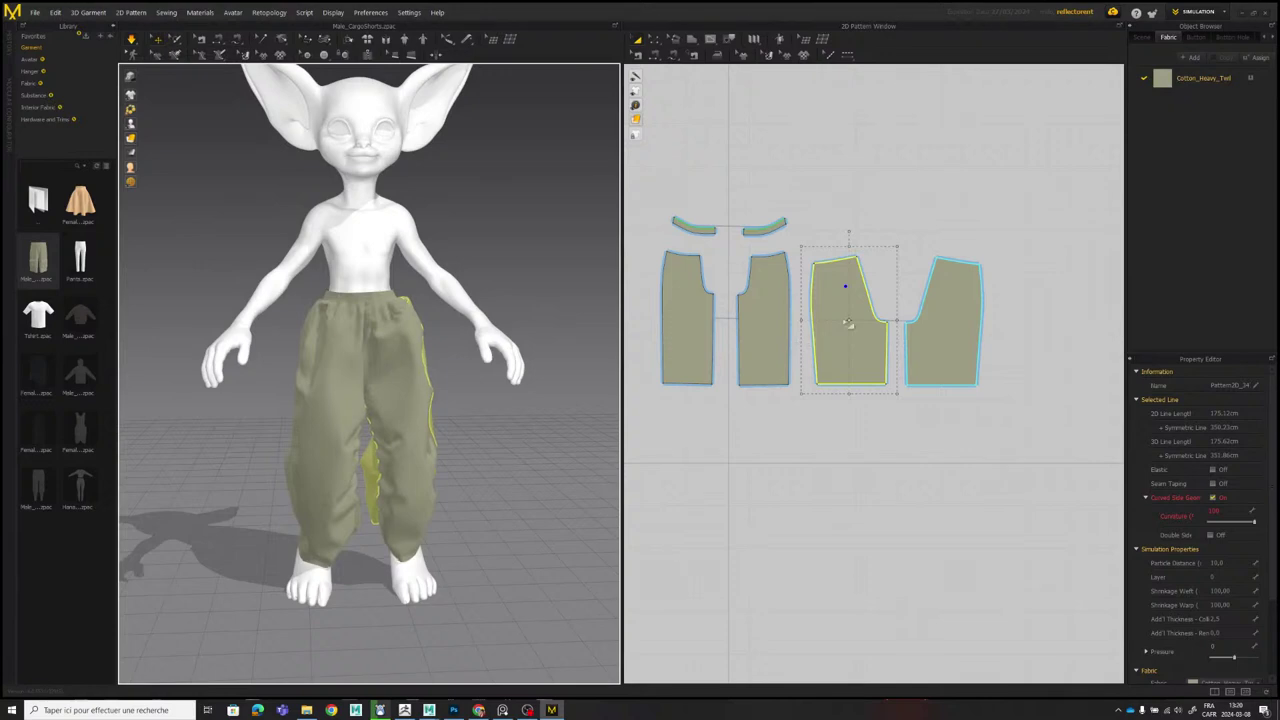
# Taper the back leg panels by moving both hem corner points inward.
pyautogui.scroll(3, 850, 323)
pyautogui.moveTo(953, 180); pyautogui.dragTo(857, 229, button='middle')
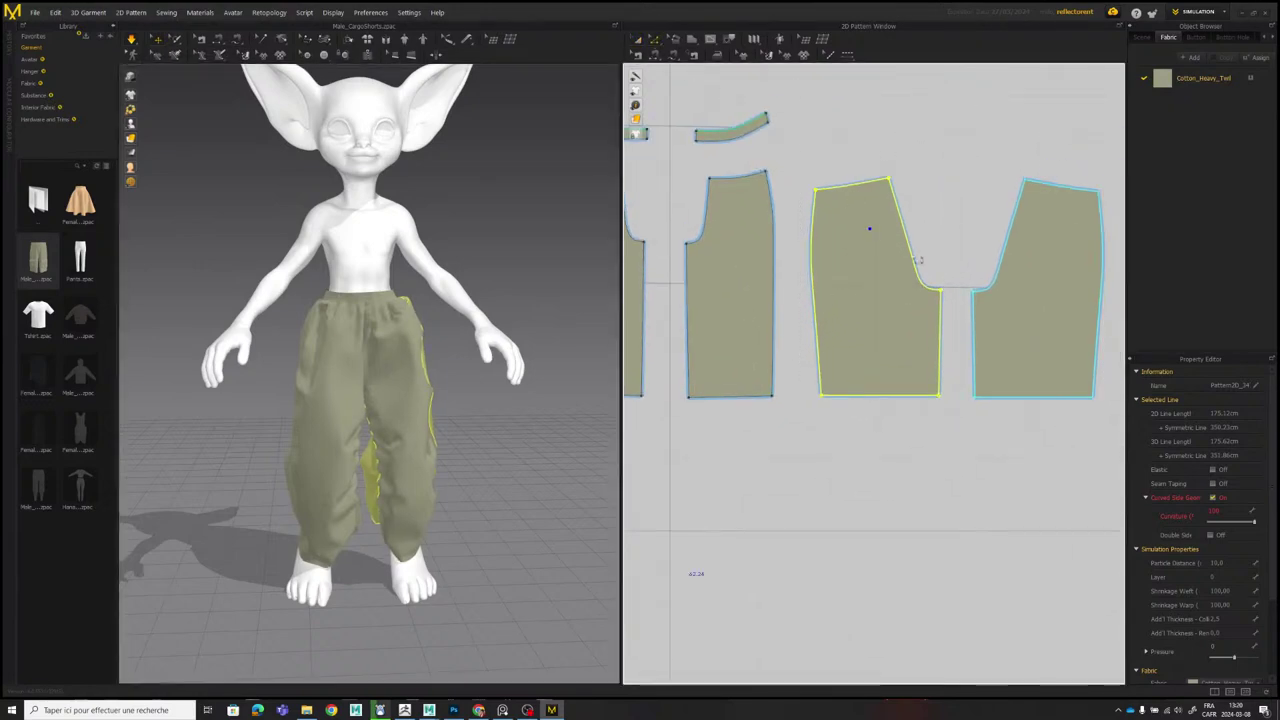
pyautogui.click(950, 445)
pyautogui.moveTo(941, 396); pyautogui.dragTo(920, 396)
pyautogui.click(822, 397)
pyautogui.moveTo(822, 397); pyautogui.dragTo(838, 397)
pyautogui.click(761, 443)
# Taper the front leg panels by moving the inner and outer hem corner points inward.
pyautogui.moveTo(746, 327); pyautogui.dragTo(854, 317, button='middle')
pyautogui.scroll(3, 765, 370)
pyautogui.scroll(1, 765, 370)
pyautogui.moveTo(760, 392); pyautogui.dragTo(920, 406, button='middle')
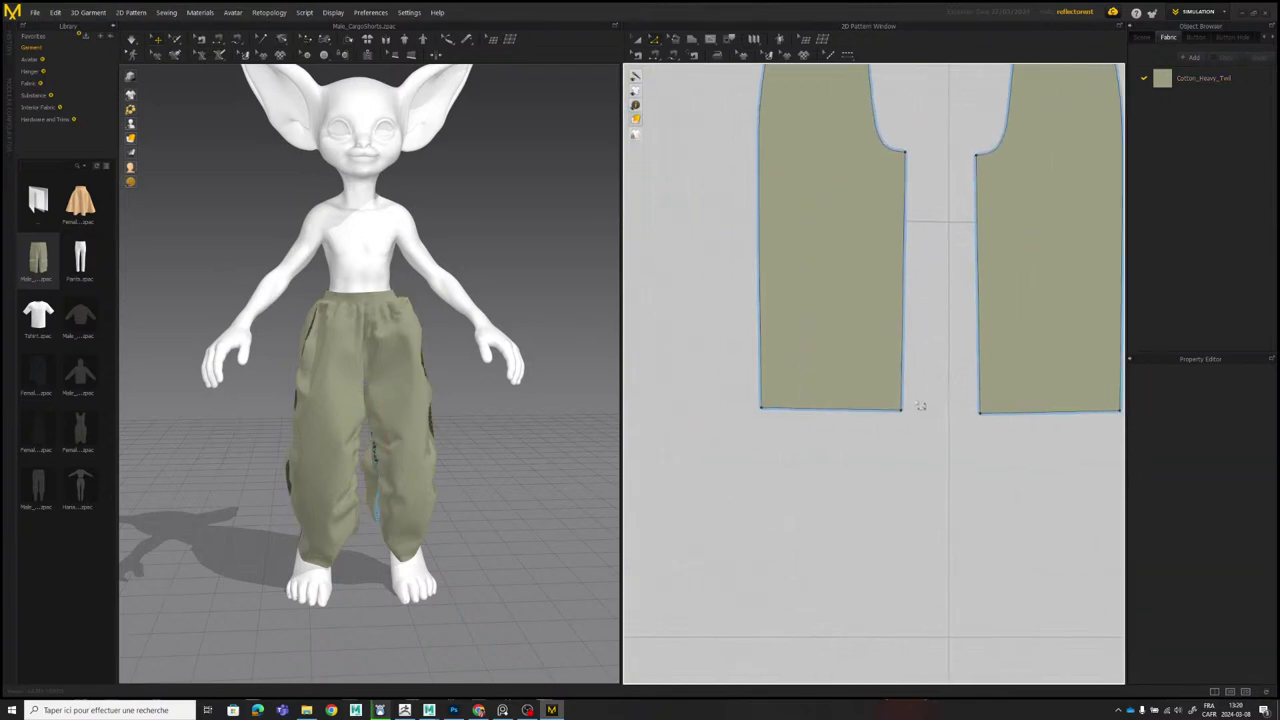
pyautogui.moveTo(902, 411); pyautogui.dragTo(881, 411)
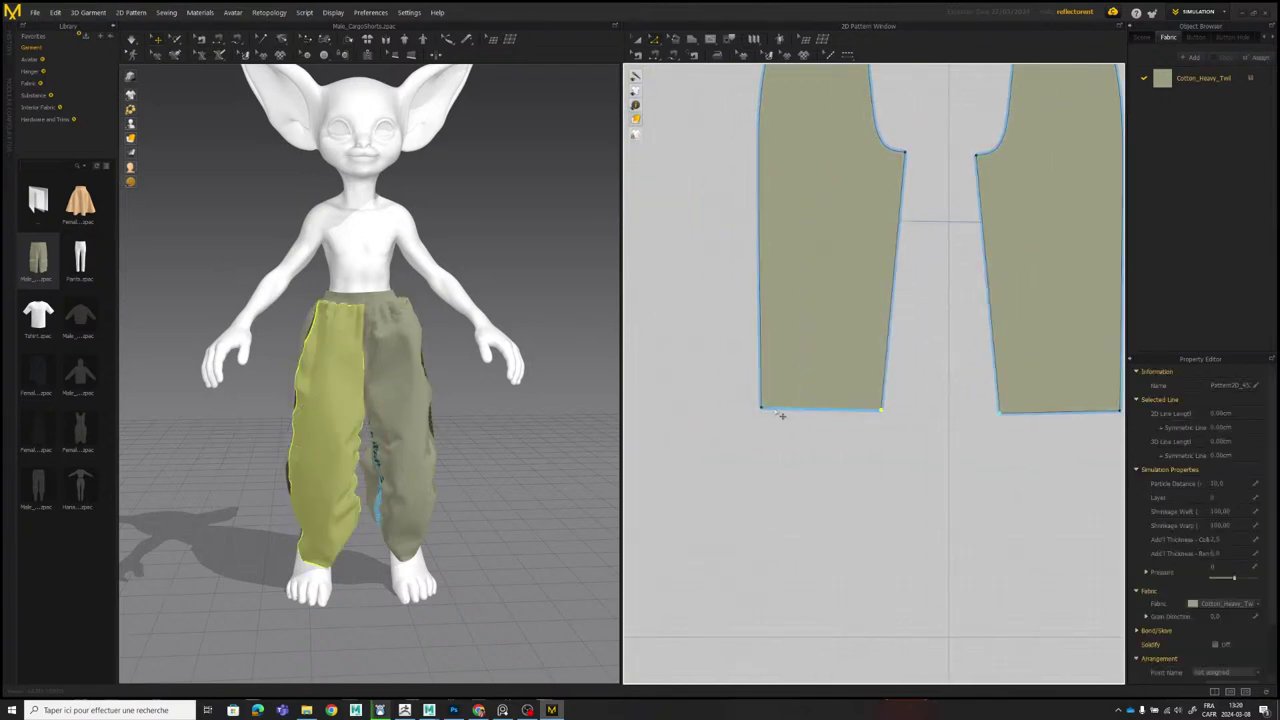
pyautogui.click(765, 412)
pyautogui.moveTo(762, 409); pyautogui.dragTo(782, 408)
# Check the trouser shape on the reference character art and run the simulation on the tapered pants.
pyautogui.moveTo(1278, 300); pyautogui.dragTo(717, 212, button='right')
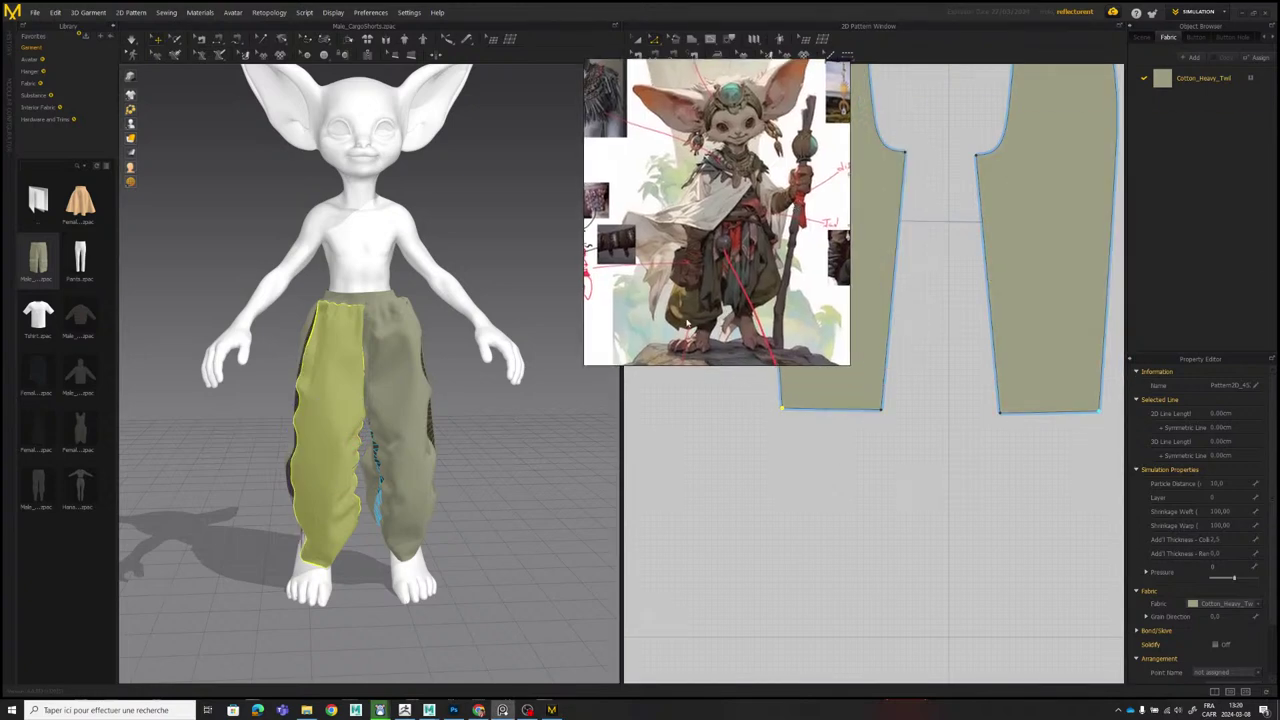
pyautogui.moveTo(687, 326); pyautogui.dragTo(1278, 370, button='right')
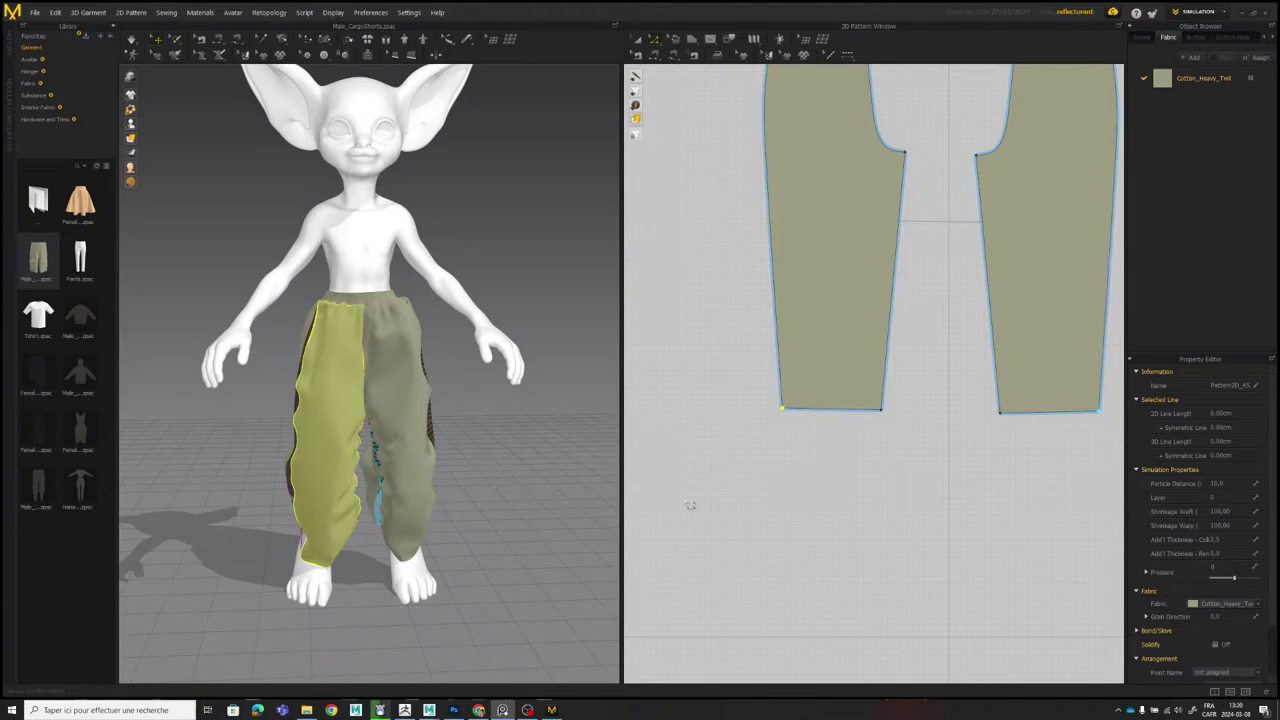
pyautogui.scroll(-3, 508, 312)
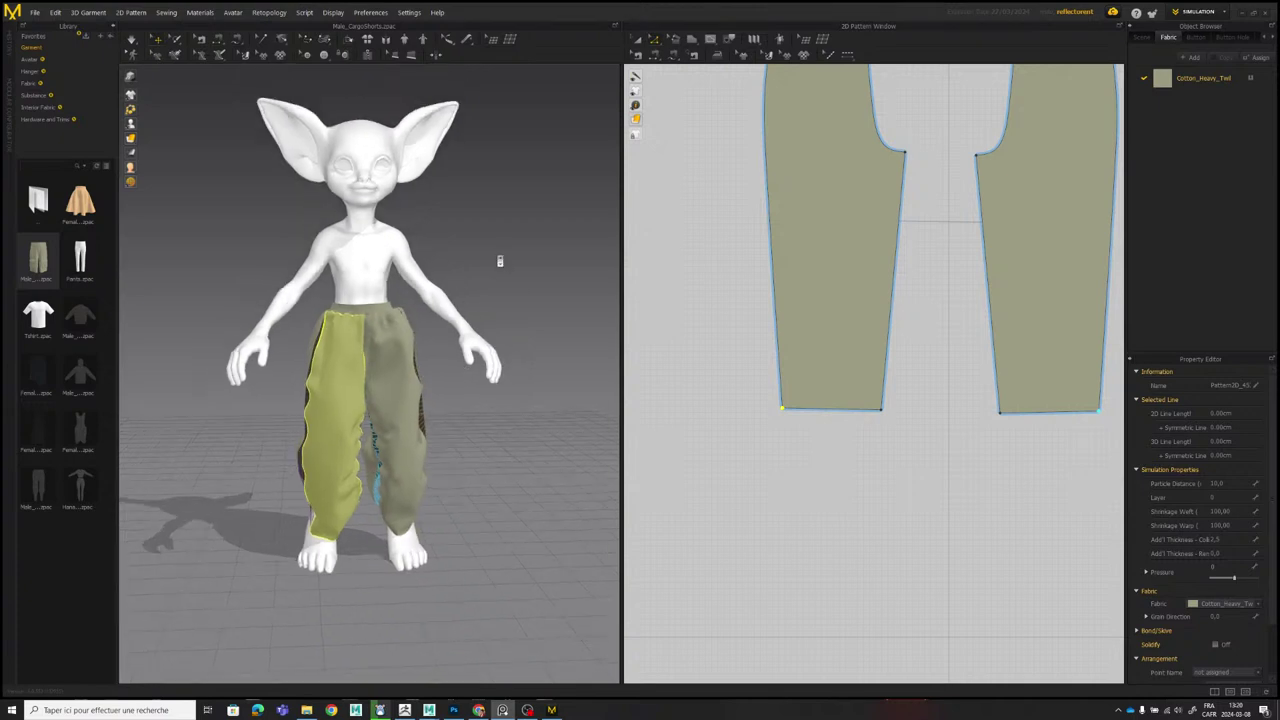
pyautogui.click(131, 40)
pyautogui.scroll(2, 377, 417)
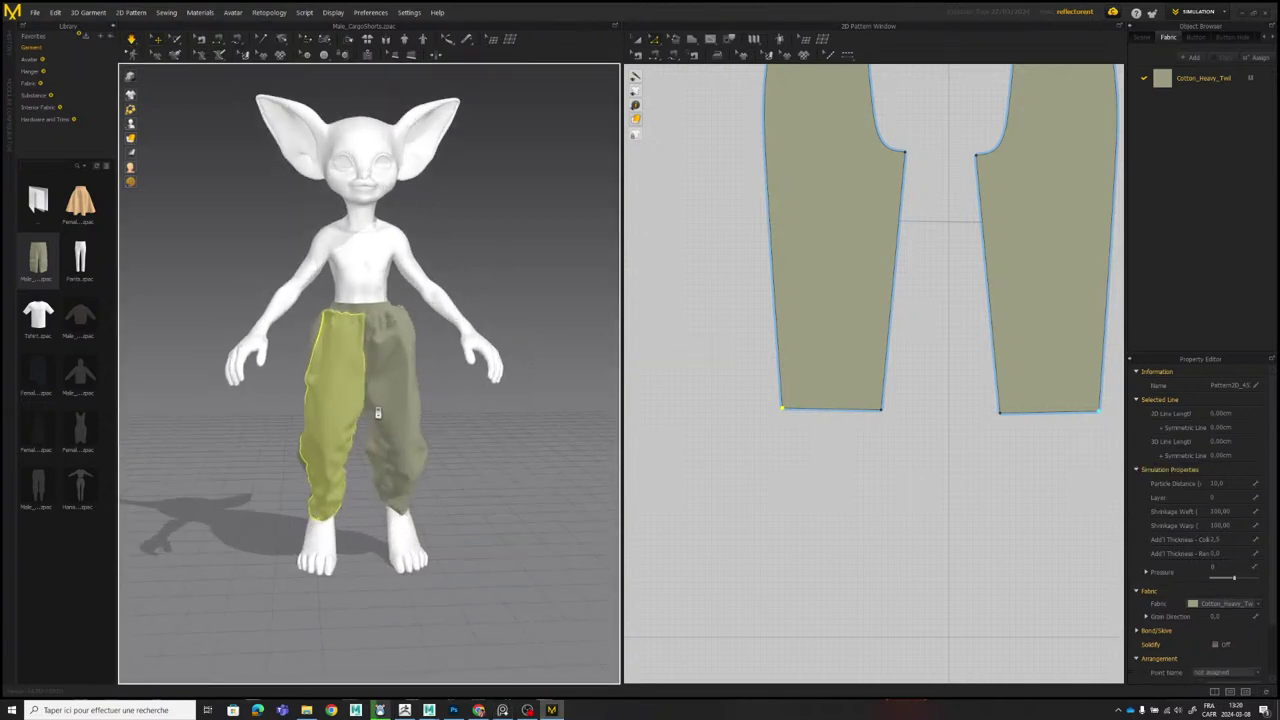
# Tug the back and front leg fabric on the simulated avatar to settle the folds of the tapered pants.
pyautogui.moveTo(377, 417); pyautogui.dragTo(460, 403, button='right')
pyautogui.click(301, 497)
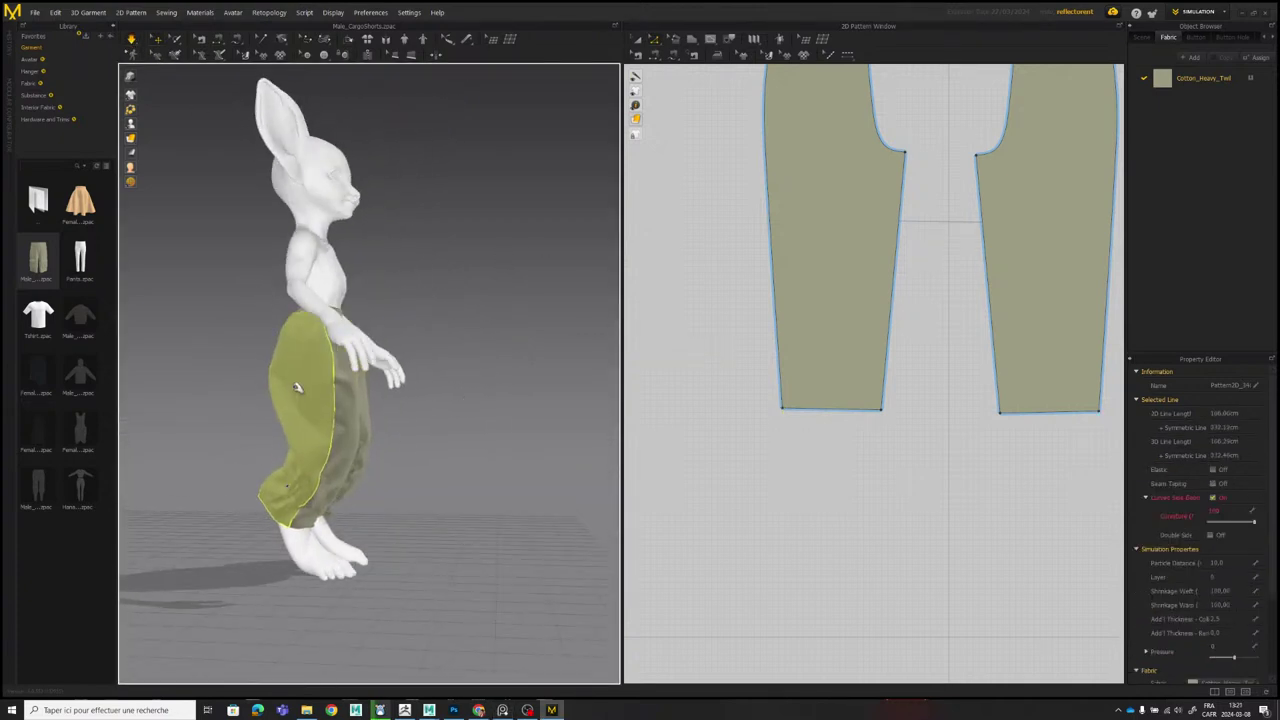
pyautogui.moveTo(297, 386); pyautogui.dragTo(325, 423, button='right')
pyautogui.scroll(3, 284, 403)
pyautogui.click(243, 387)
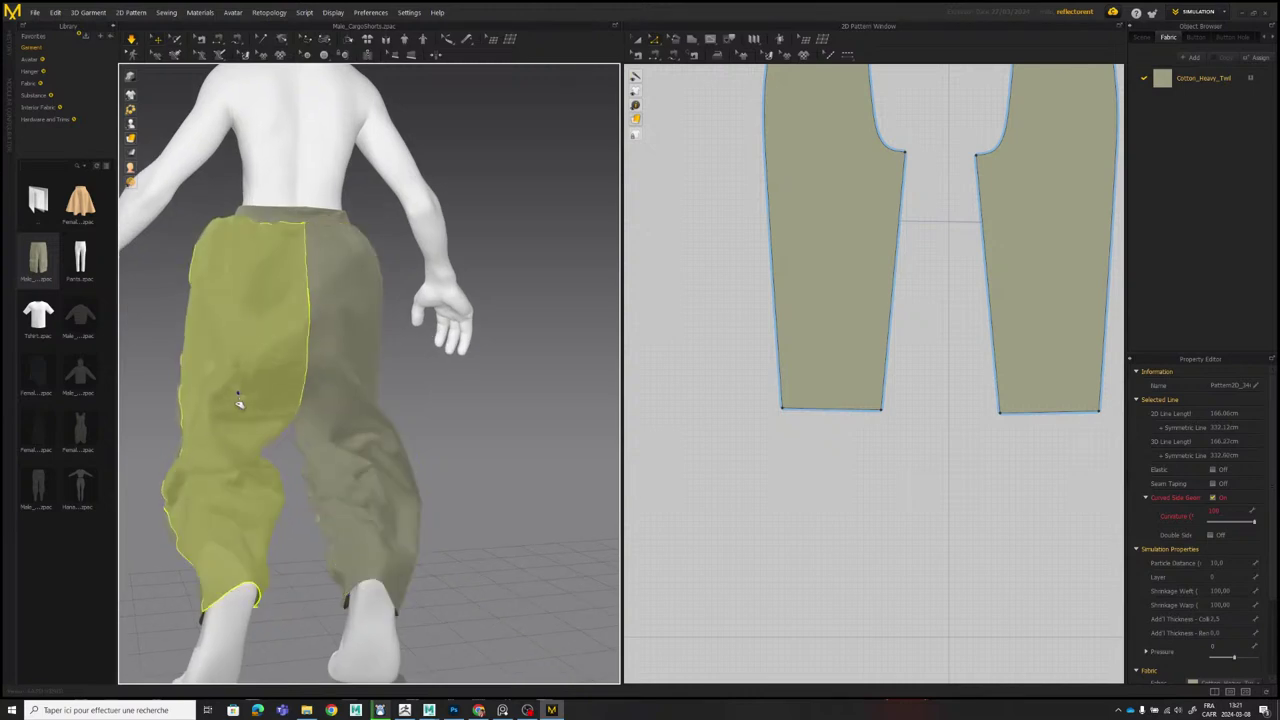
pyautogui.moveTo(254, 336); pyautogui.dragTo(323, 355, button='middle')
pyautogui.moveTo(323, 355); pyautogui.dragTo(375, 358, button='right')
pyautogui.scroll(-3, 406, 334)
pyautogui.moveTo(375, 358); pyautogui.dragTo(434, 331, button='middle')
pyautogui.click(330, 441)
pyautogui.moveTo(334, 458); pyautogui.dragTo(334, 463)
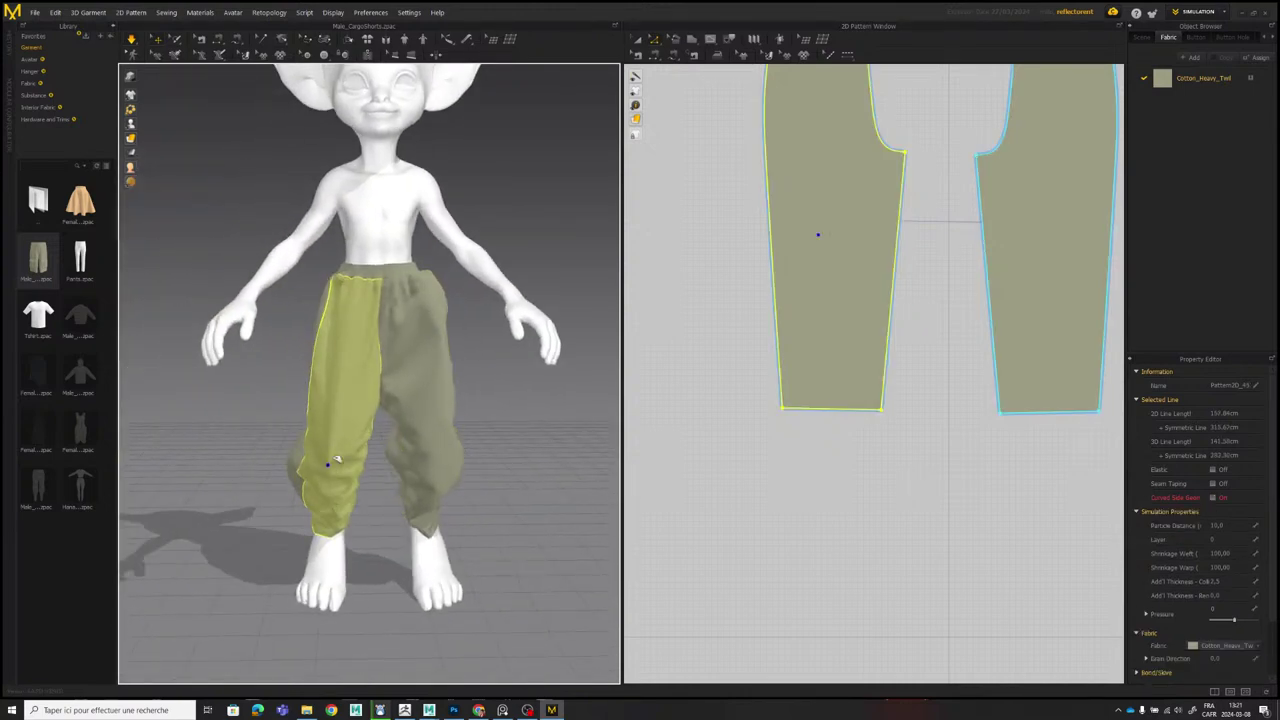
pyautogui.moveTo(447, 375); pyautogui.dragTo(452, 404)
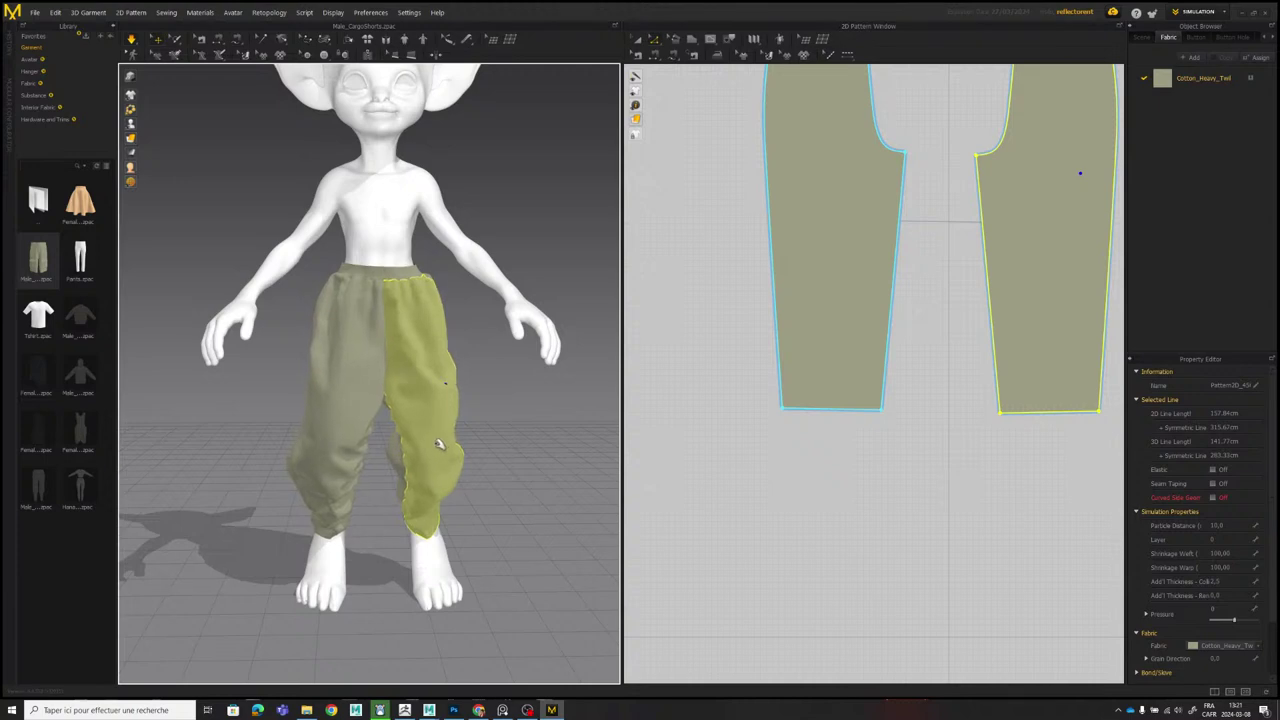
pyautogui.moveTo(482, 310); pyautogui.dragTo(392, 327, button='right')
pyautogui.click(525, 356)
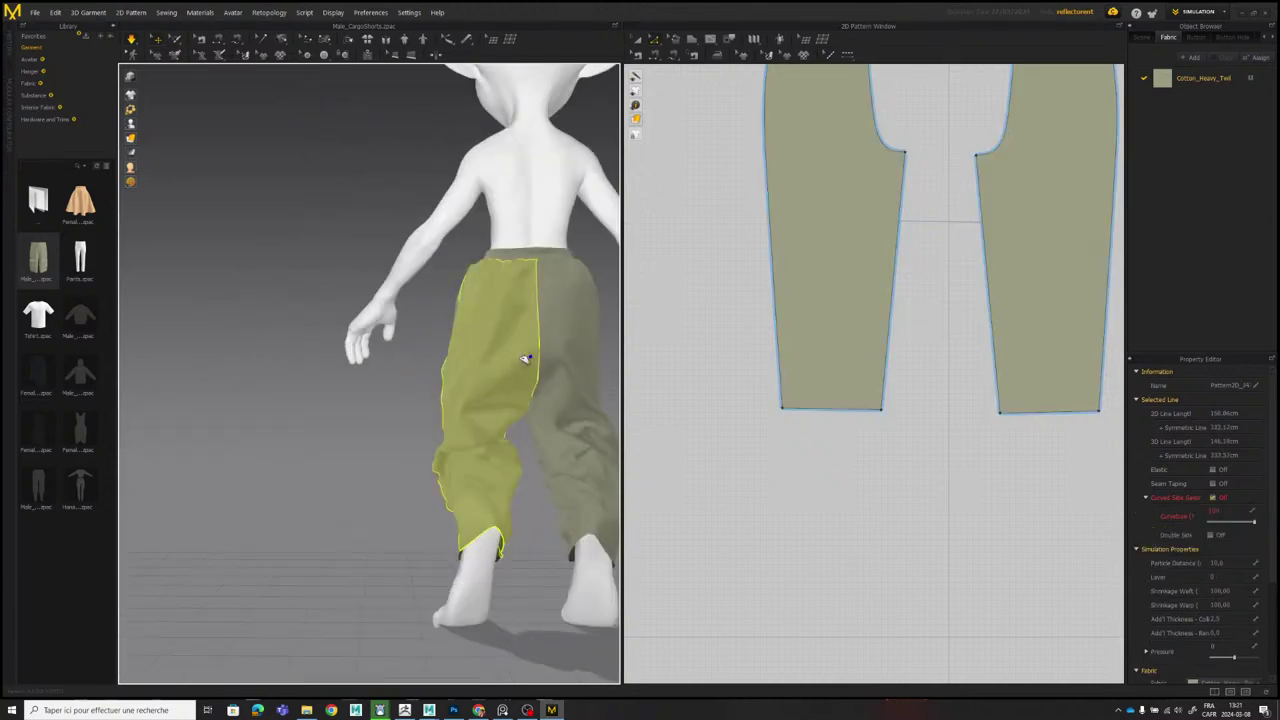
# Move the back leg panel's crotch point inward until the inseam runs straight down to the hem.
pyautogui.moveTo(908, 203); pyautogui.dragTo(667, 319, button='middle')
pyautogui.scroll(-4, 667, 319)
pyautogui.scroll(3, 905, 305)
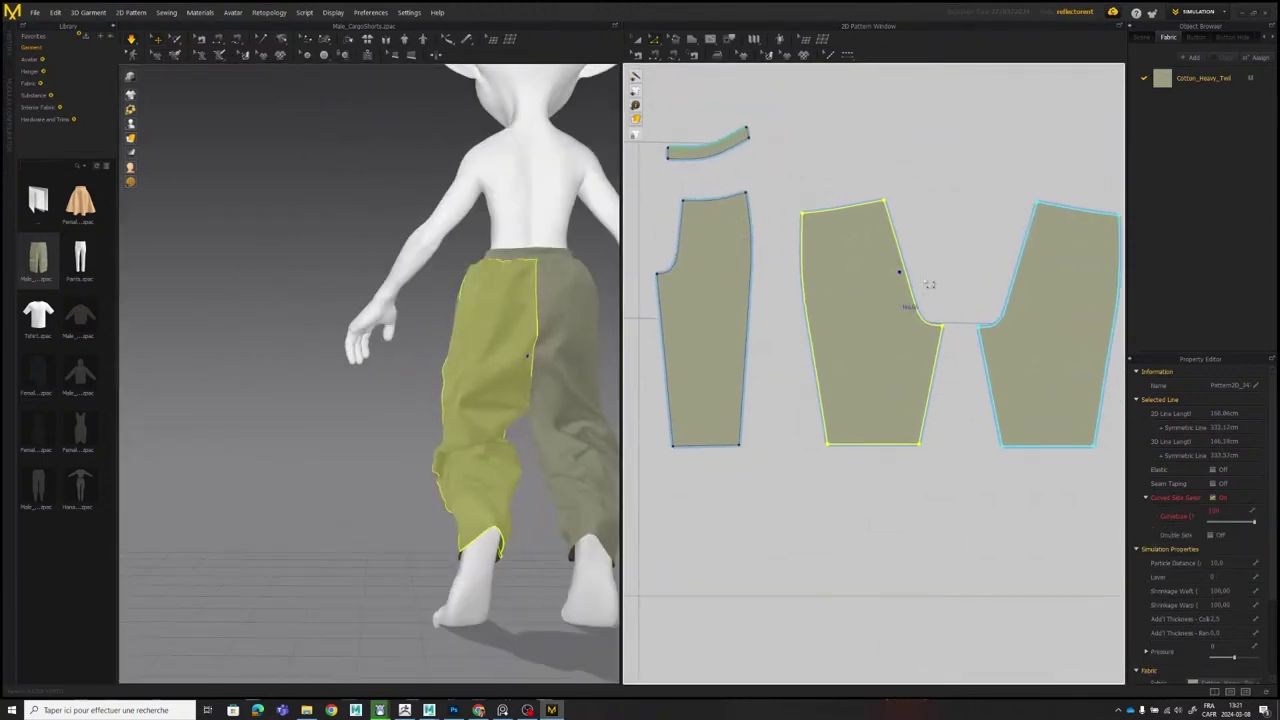
pyautogui.scroll(1, 894, 302)
pyautogui.moveTo(798, 98); pyautogui.dragTo(803, 125, button='middle')
pyautogui.moveTo(702, 110); pyautogui.dragTo(888, 206)
pyautogui.click(944, 346)
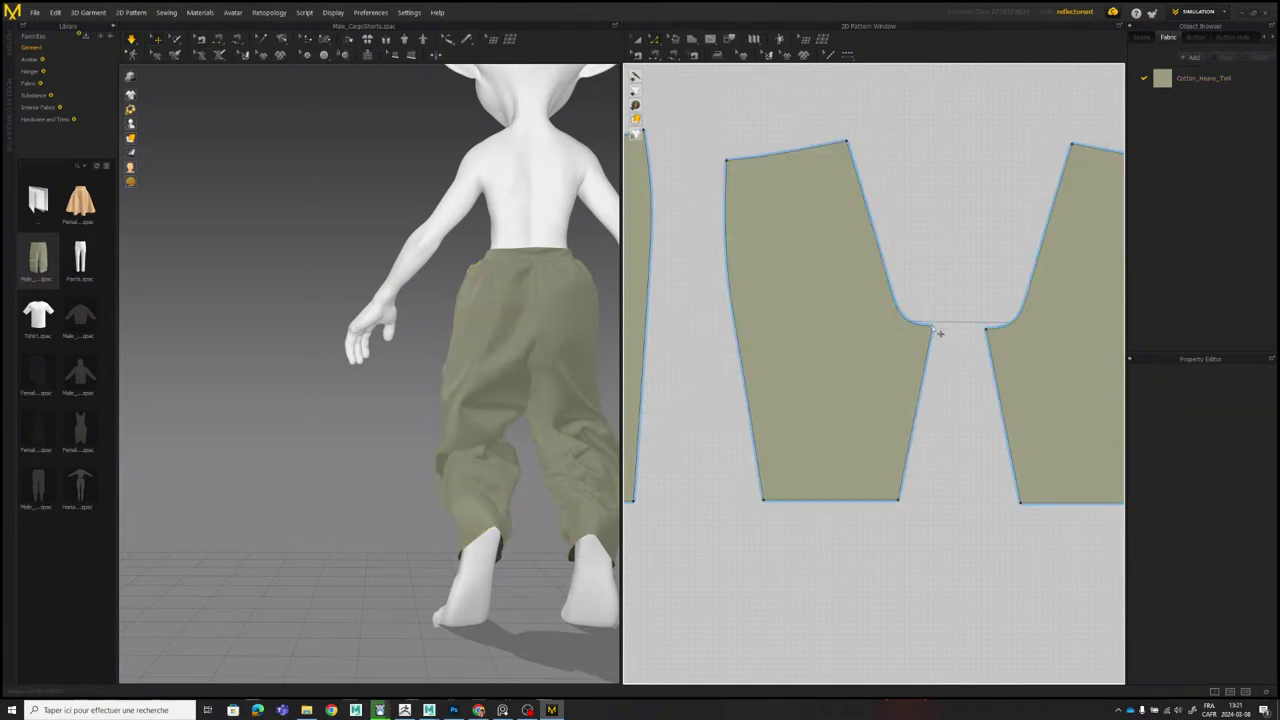
pyautogui.moveTo(933, 327); pyautogui.dragTo(905, 333)
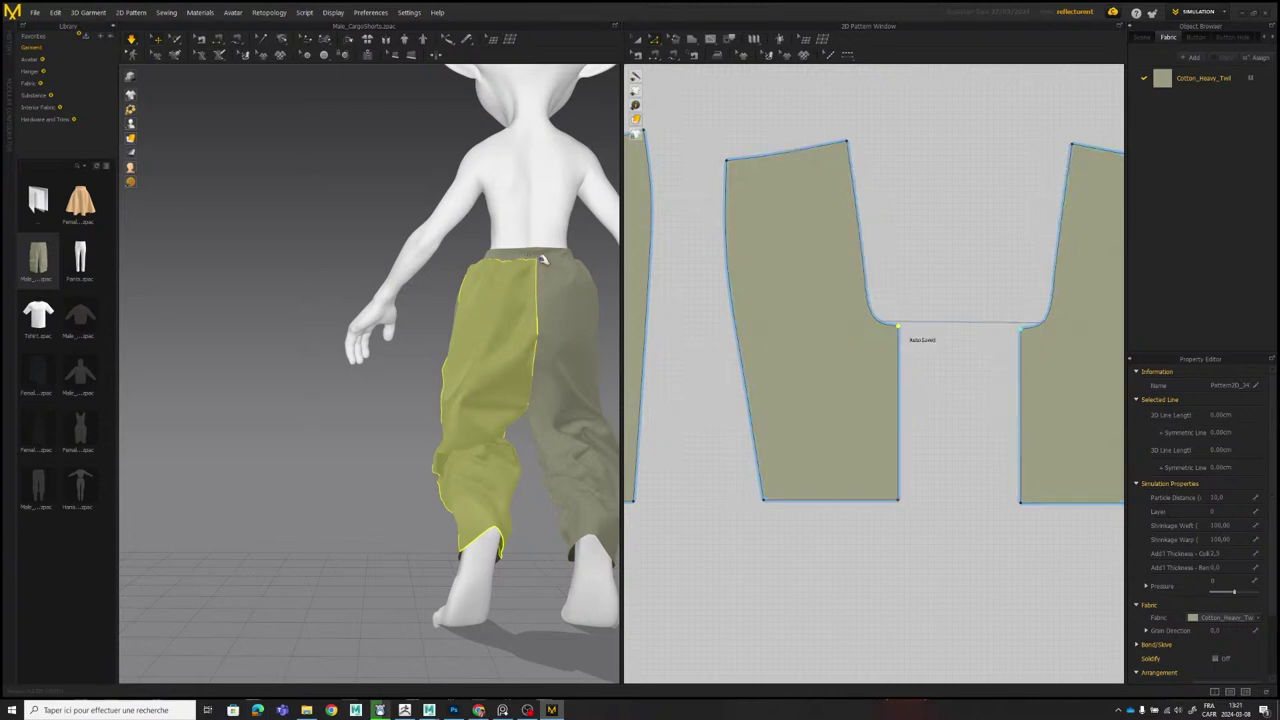
# Simulate the narrowed back panels and tug the seat and leg fabric, inspecting the pants from behind and in front.
pyautogui.press('space')
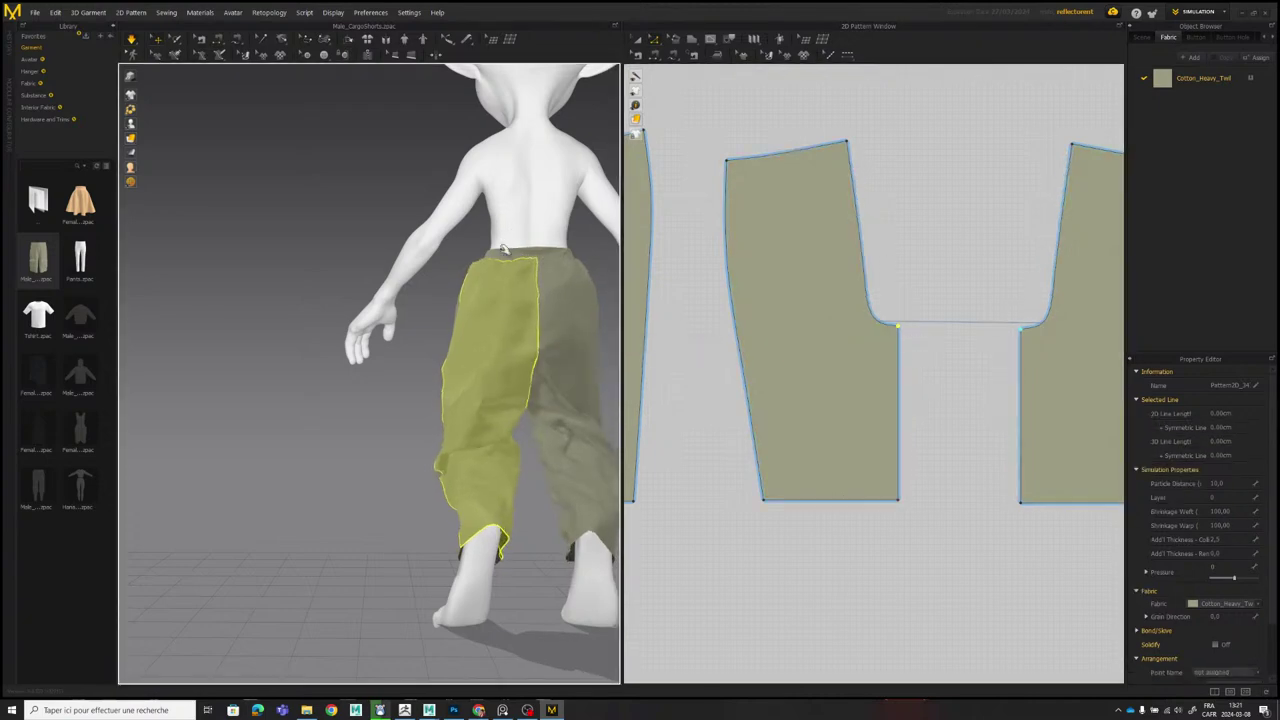
pyautogui.moveTo(512, 246); pyautogui.dragTo(382, 341, button='middle')
pyautogui.scroll(1, 382, 341)
pyautogui.click(483, 386)
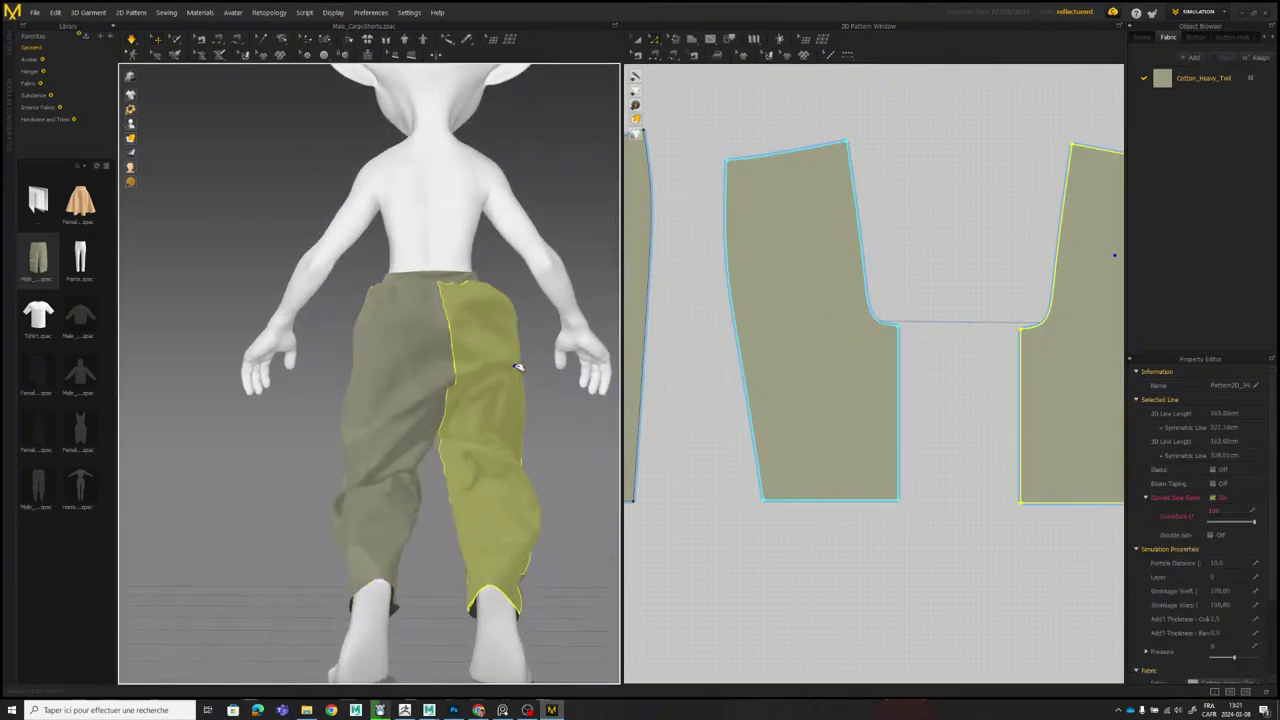
pyautogui.click(395, 421)
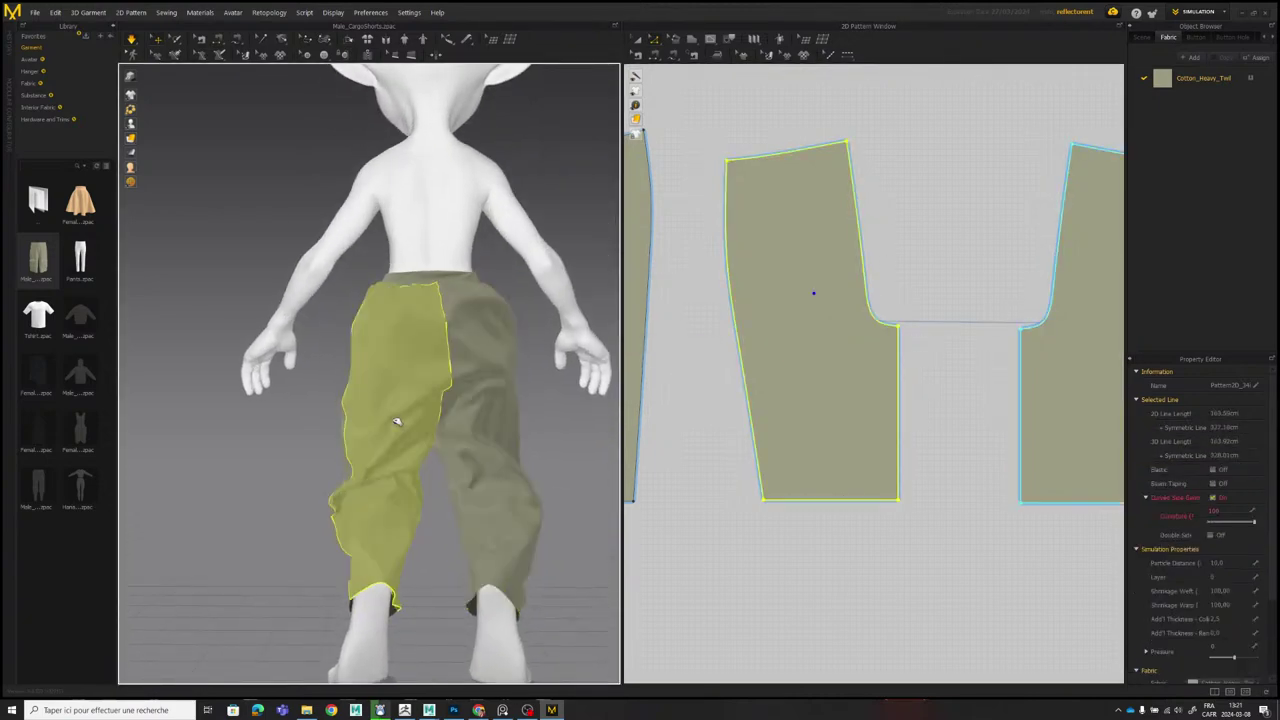
pyautogui.click(445, 438)
pyautogui.moveTo(470, 387); pyautogui.dragTo(436, 402, button='right')
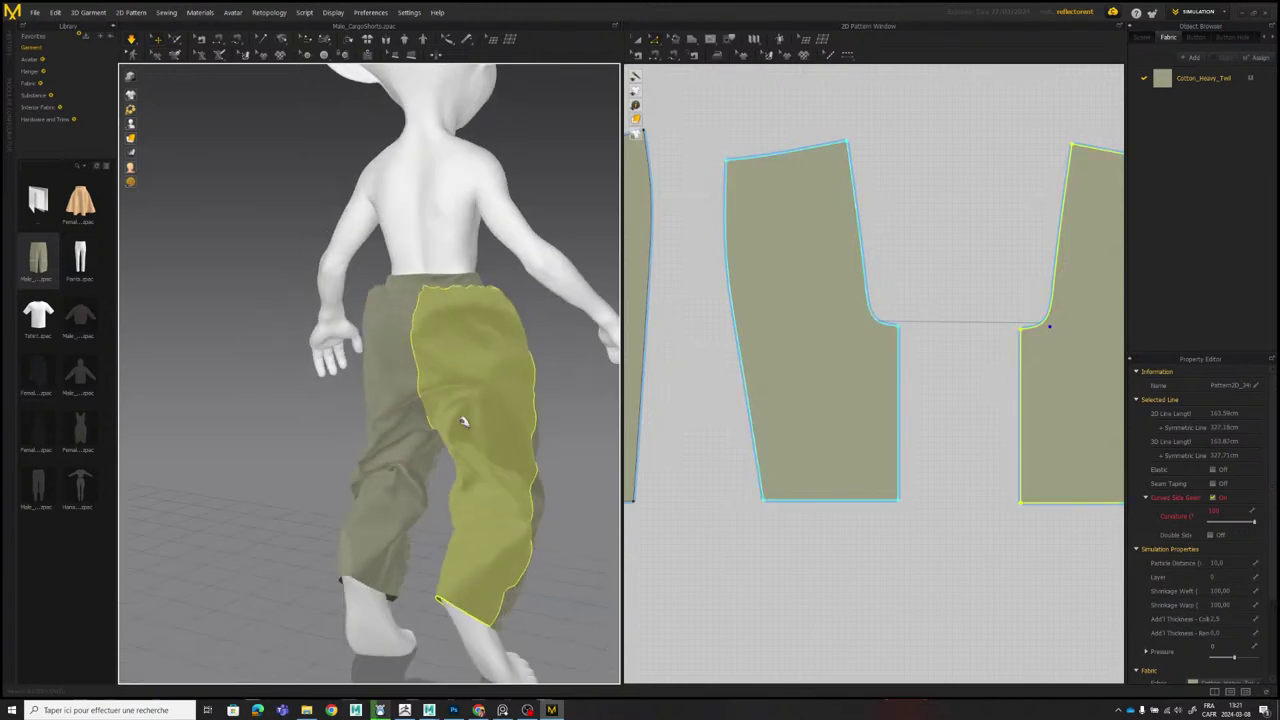
pyautogui.moveTo(465, 422); pyautogui.dragTo(434, 394)
pyautogui.moveTo(434, 394); pyautogui.dragTo(418, 383, button='middle')
pyautogui.scroll(3, 418, 384)
pyautogui.moveTo(418, 385); pyautogui.dragTo(434, 398, button='right')
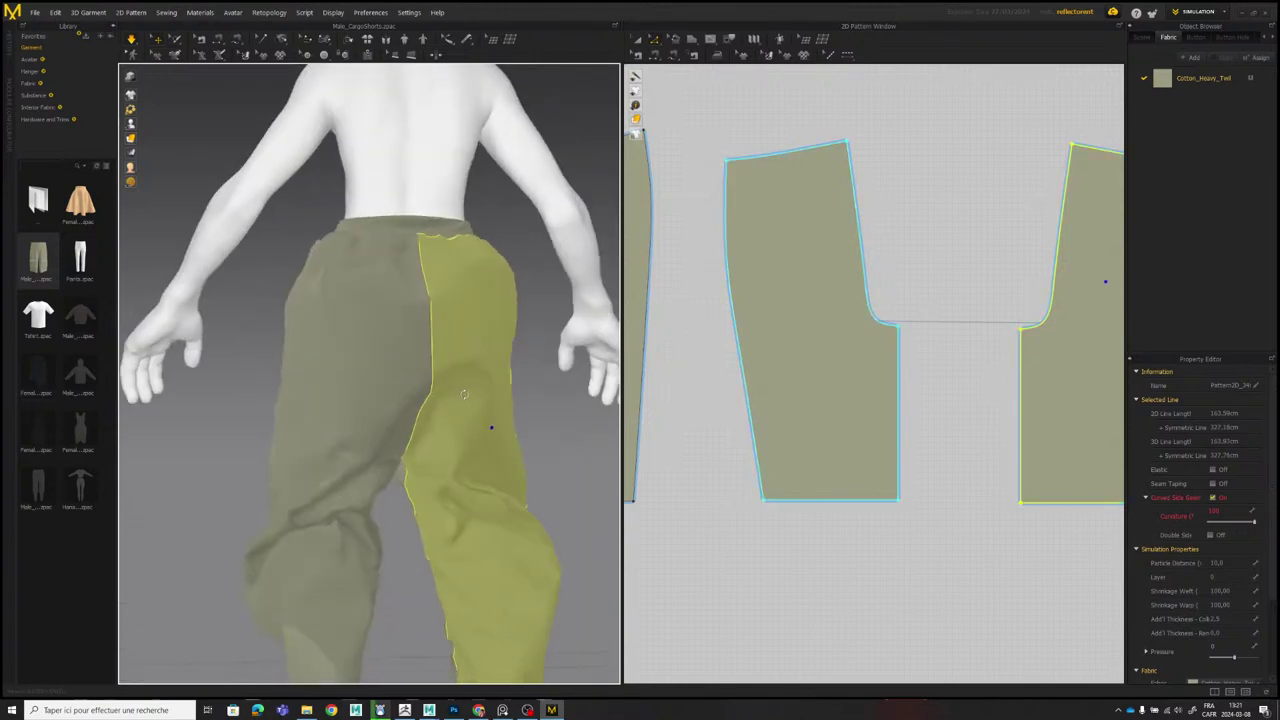
pyautogui.moveTo(410, 455); pyautogui.dragTo(411, 403)
pyautogui.moveTo(432, 415); pyautogui.dragTo(694, 412, button='right')
pyautogui.scroll(-4, 486, 428)
pyautogui.scroll(-2, 449, 408)
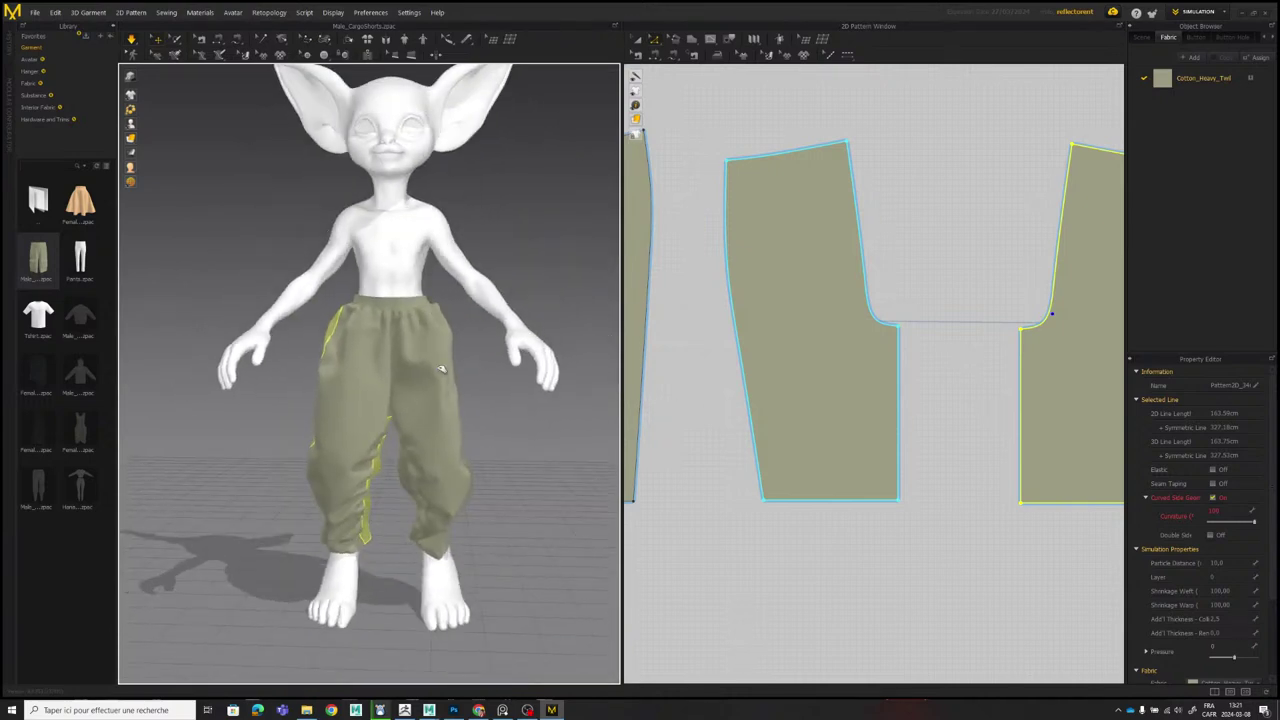
pyautogui.click(442, 365)
pyautogui.moveTo(463, 455); pyautogui.dragTo(452, 420, button='middle')
pyautogui.scroll(-3, 826, 375)
# Draw a straight internal line about 16.5 cm long across the front leg panel, just above its hem.
pyautogui.moveTo(821, 372); pyautogui.dragTo(1037, 311, button='middle')
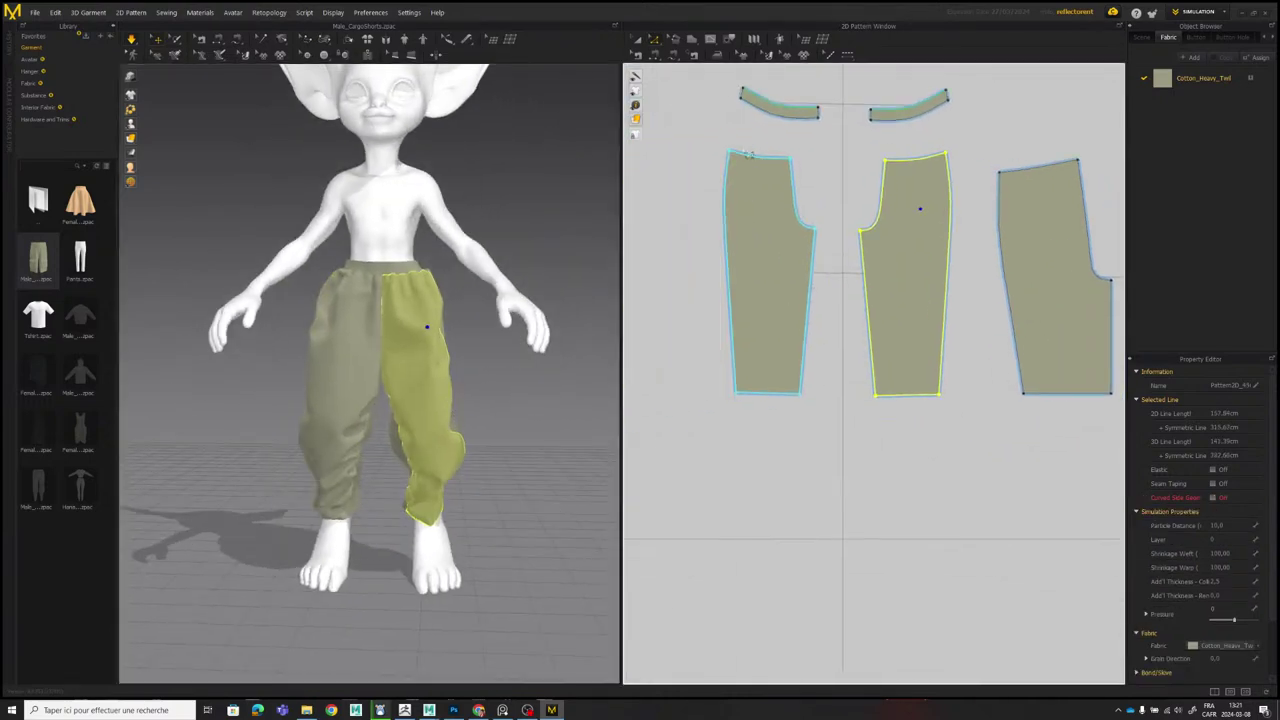
pyautogui.click(709, 45)
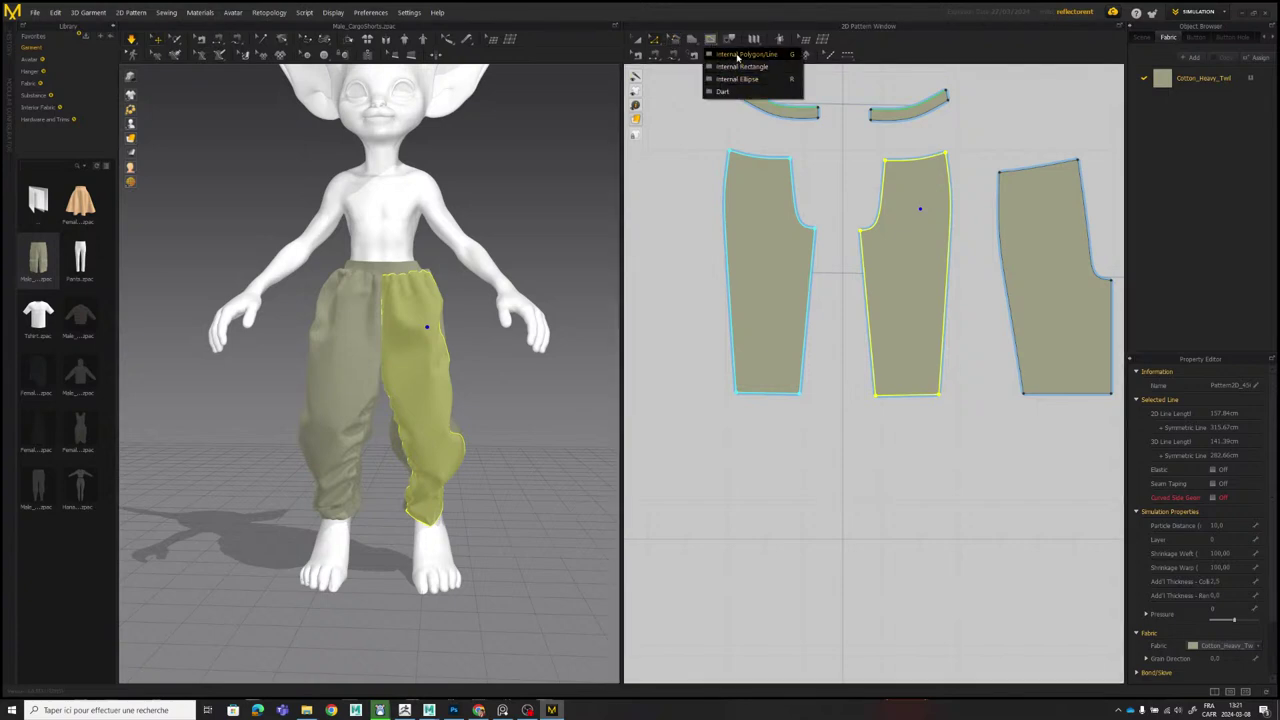
pyautogui.click(738, 55)
pyautogui.scroll(5, 811, 430)
pyautogui.moveTo(750, 355); pyautogui.dragTo(764, 356, button='middle')
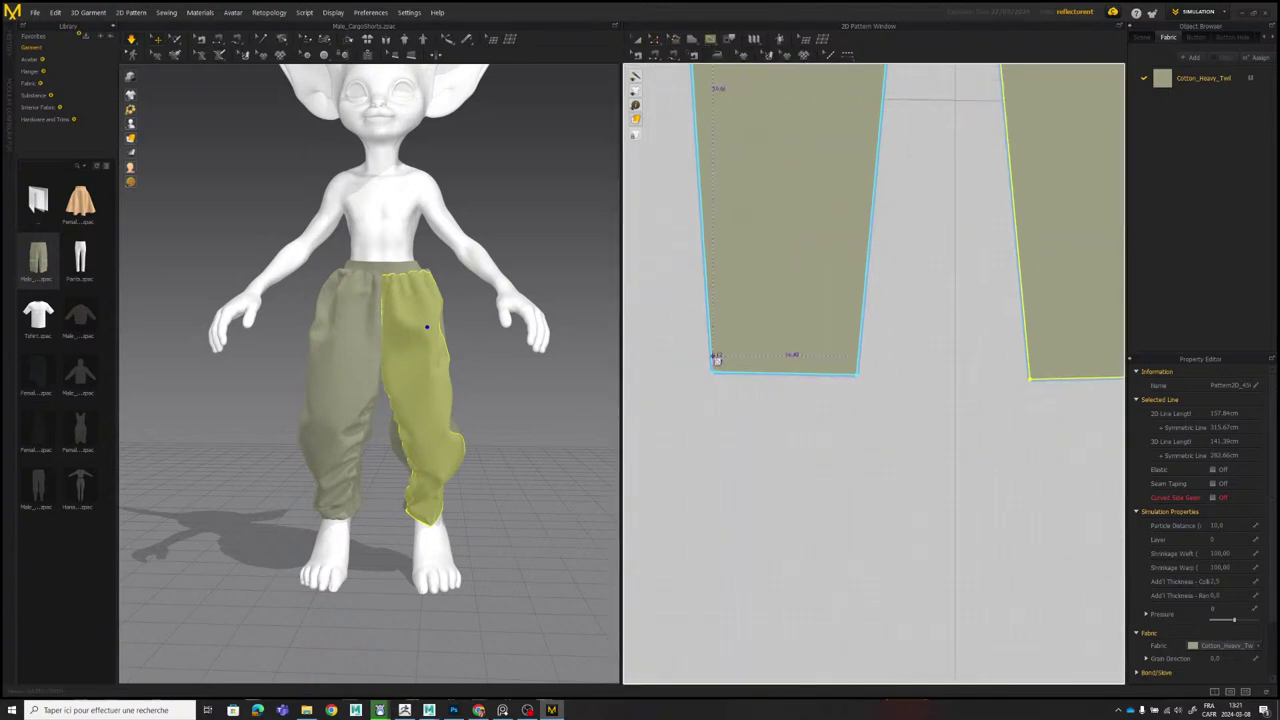
pyautogui.click(866, 362)
# Cut and sew the front leg panel along its internal line to split off a narrow cuff strip at the hem.
pyautogui.scroll(3, 838, 343)
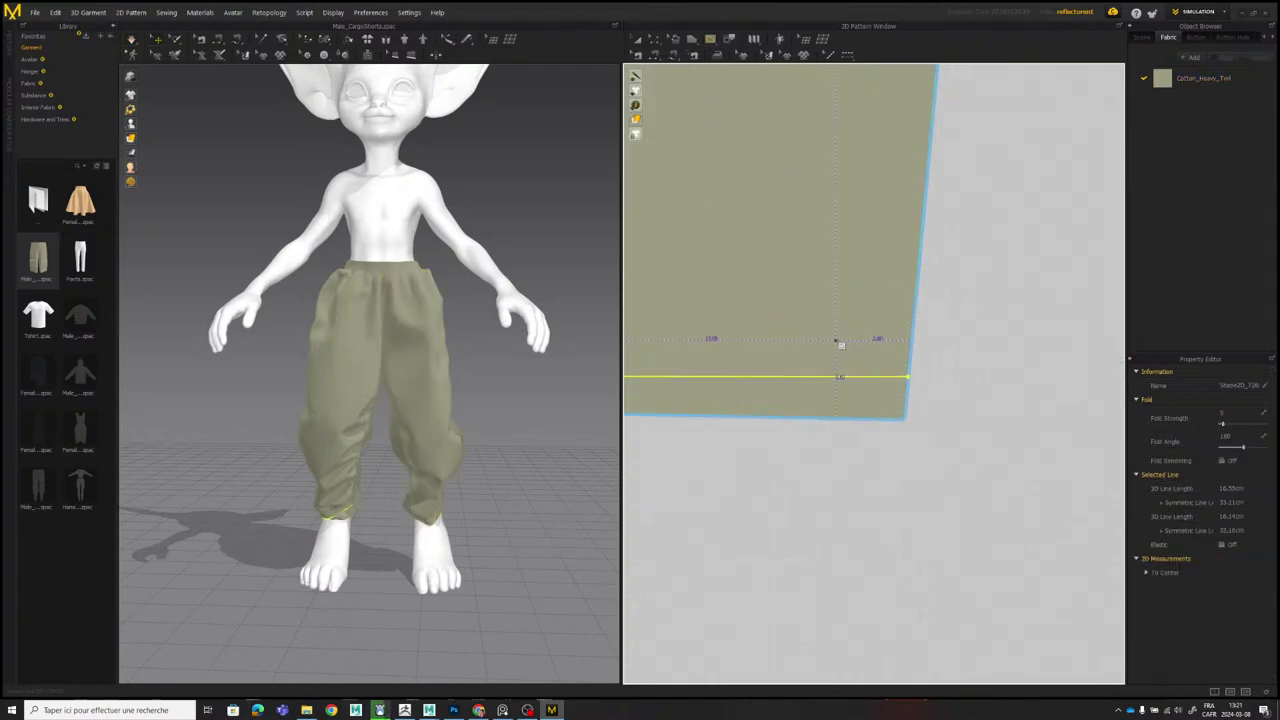
pyautogui.scroll(-1, 840, 346)
pyautogui.moveTo(792, 325); pyautogui.dragTo(888, 308, button='middle')
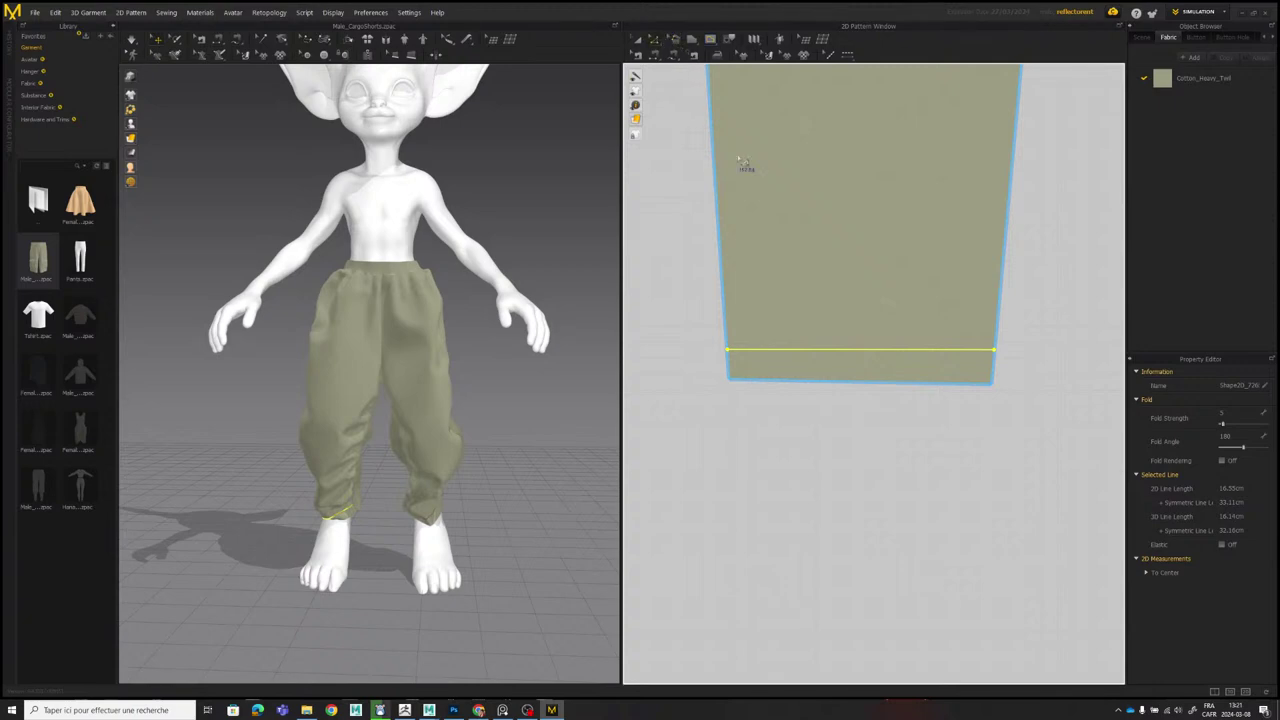
pyautogui.rightClick(785, 352)
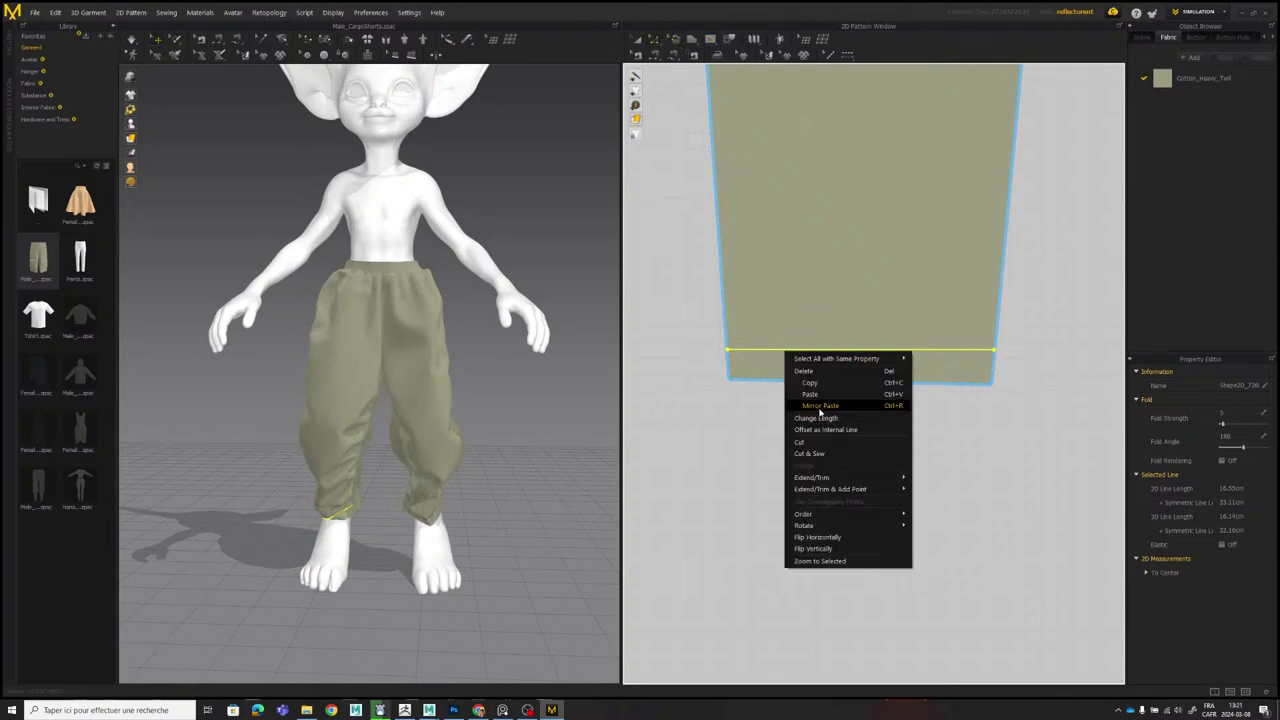
pyautogui.click(815, 456)
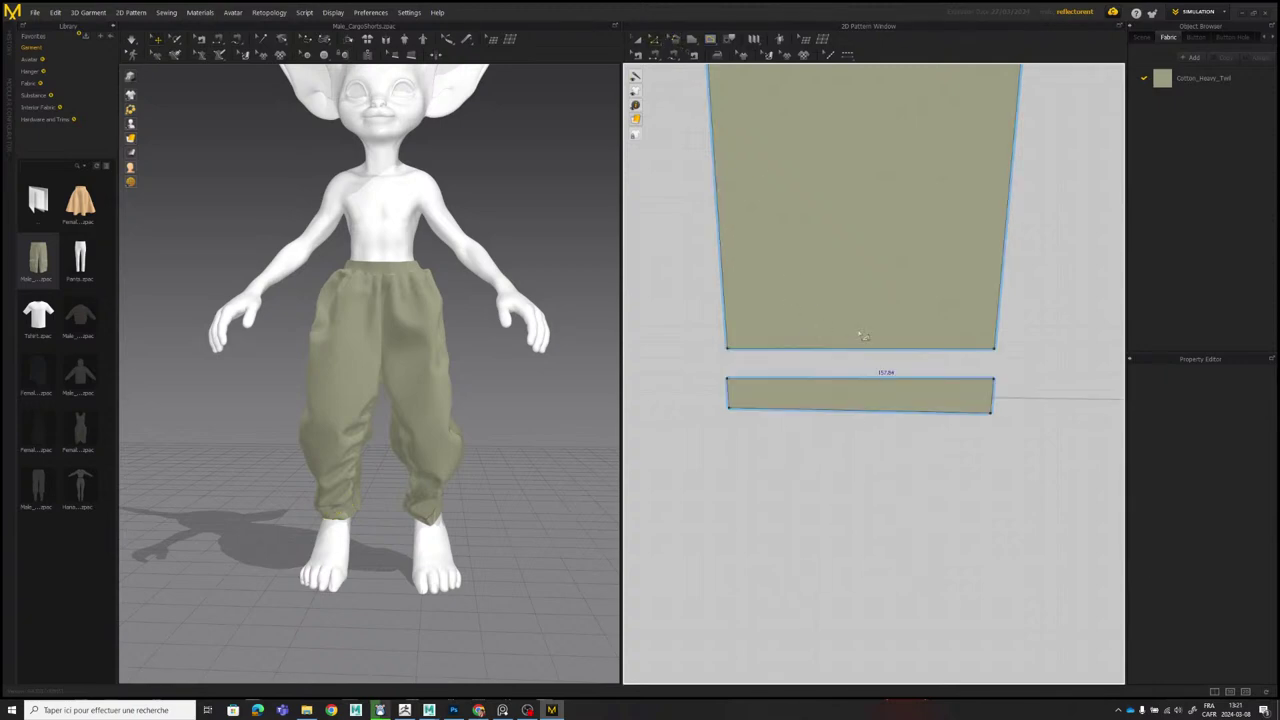
# Draw a straight internal line about 22.8 cm long across the back leg panel, just above its hem.
pyautogui.scroll(-2, 798, 317)
pyautogui.scroll(-4, 869, 316)
pyautogui.moveTo(1106, 320); pyautogui.dragTo(869, 334, button='middle')
pyautogui.scroll(1, 985, 346)
pyautogui.moveTo(992, 348); pyautogui.dragTo(887, 340, button='middle')
pyautogui.scroll(3, 887, 340)
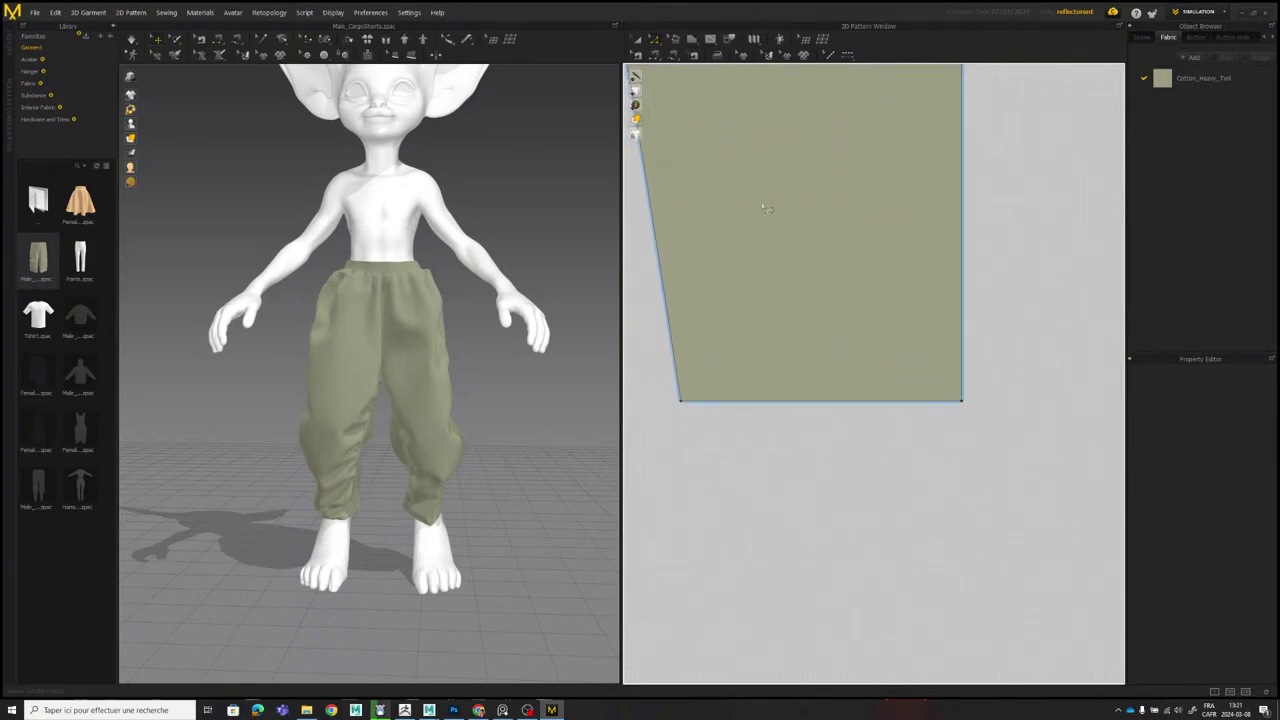
pyautogui.click(711, 42)
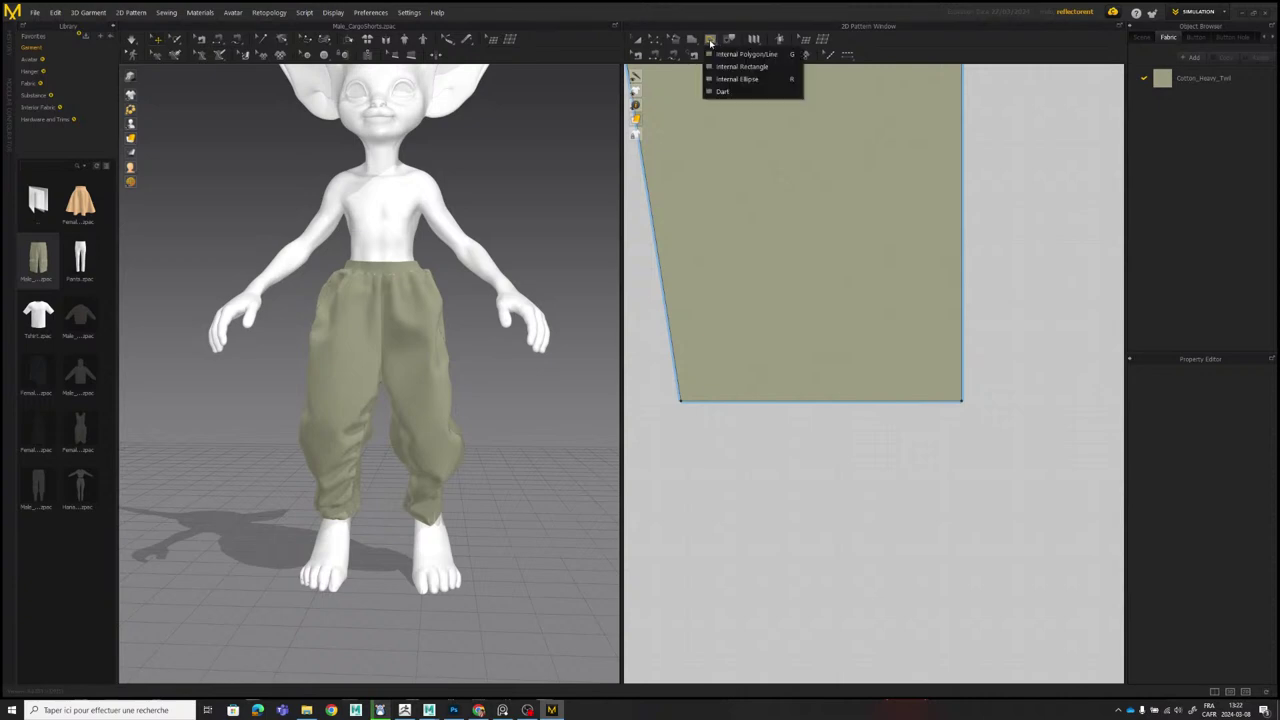
pyautogui.click(737, 57)
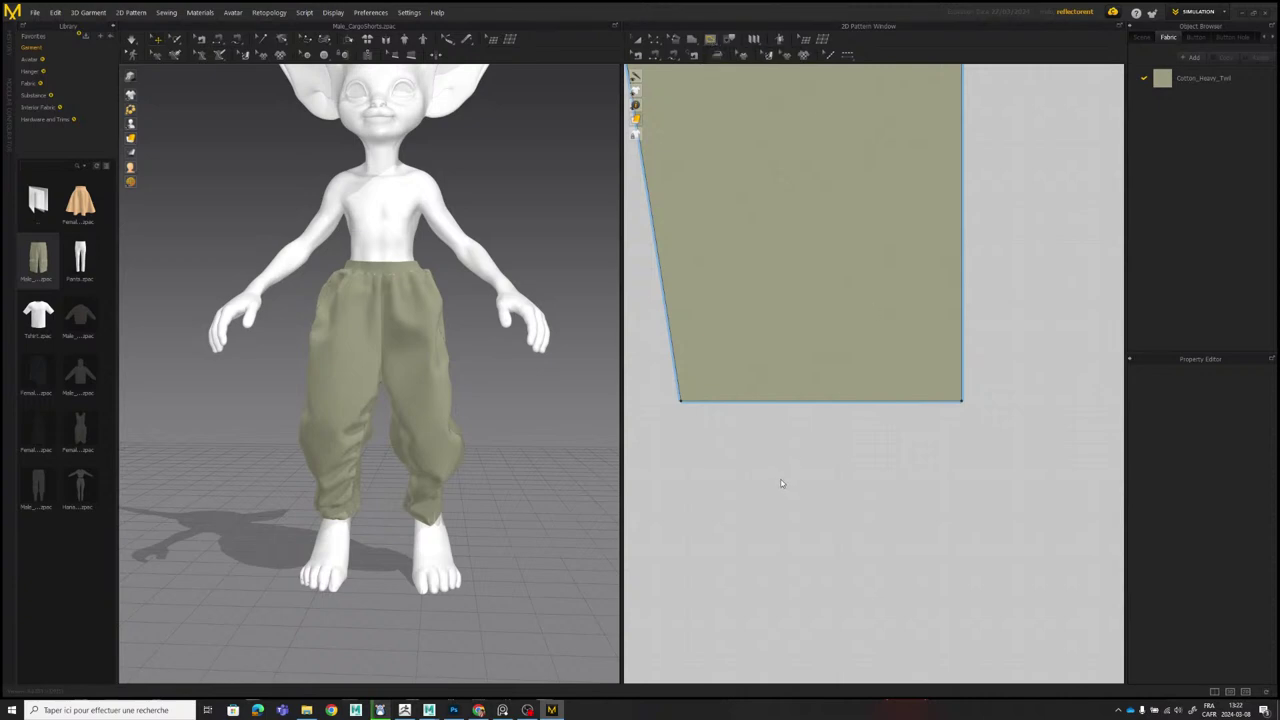
pyautogui.click(784, 484)
pyautogui.click(647, 388)
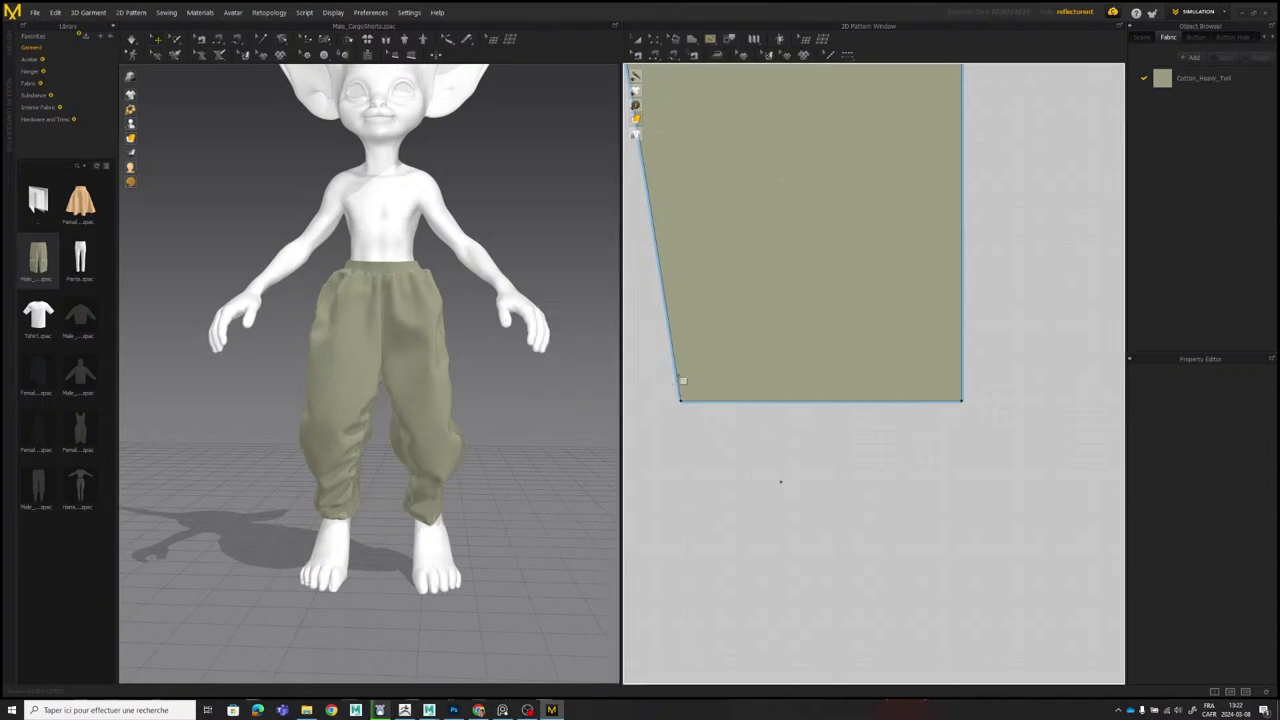
pyautogui.click(962, 373)
pyautogui.press('Return')
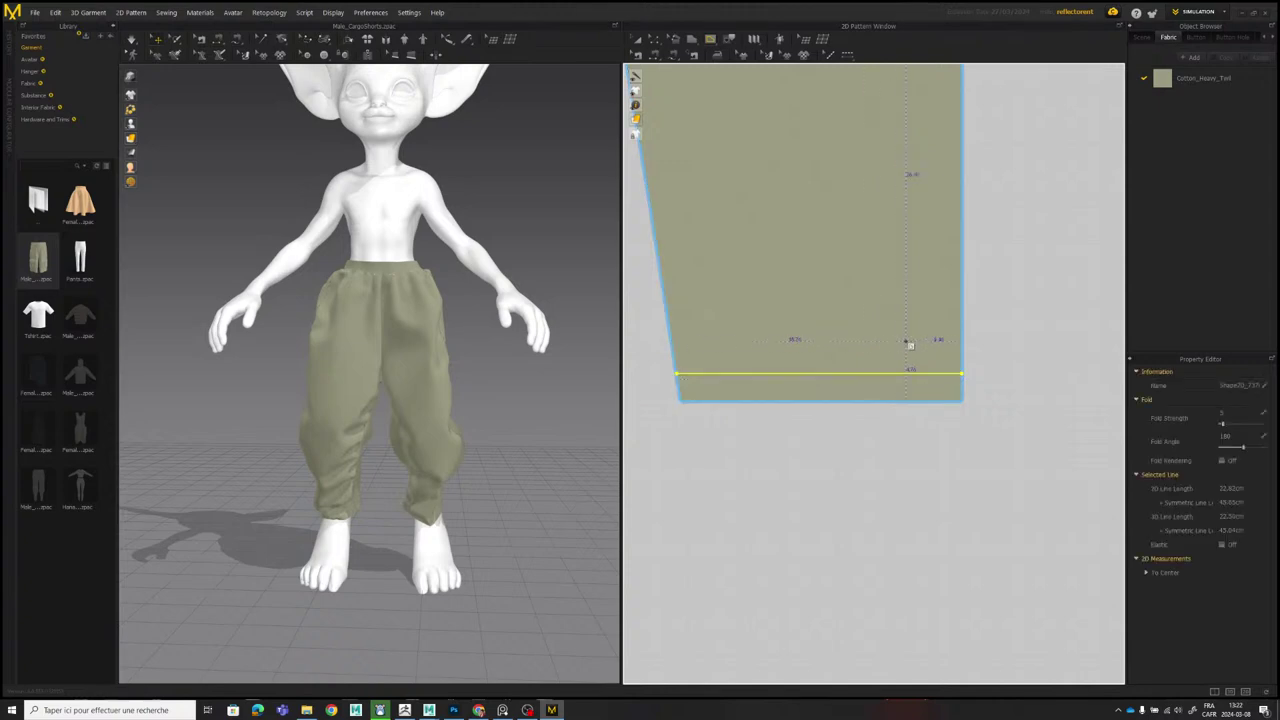
# Cut and sew the back leg panel along its internal line to separate a matching cuff strip.
pyautogui.scroll(-5, 906, 341)
pyautogui.moveTo(869, 308); pyautogui.dragTo(884, 304, button='middle')
pyautogui.scroll(6, 882, 366)
pyautogui.moveTo(990, 237); pyautogui.dragTo(877, 383, button='middle')
pyautogui.scroll(2, 876, 384)
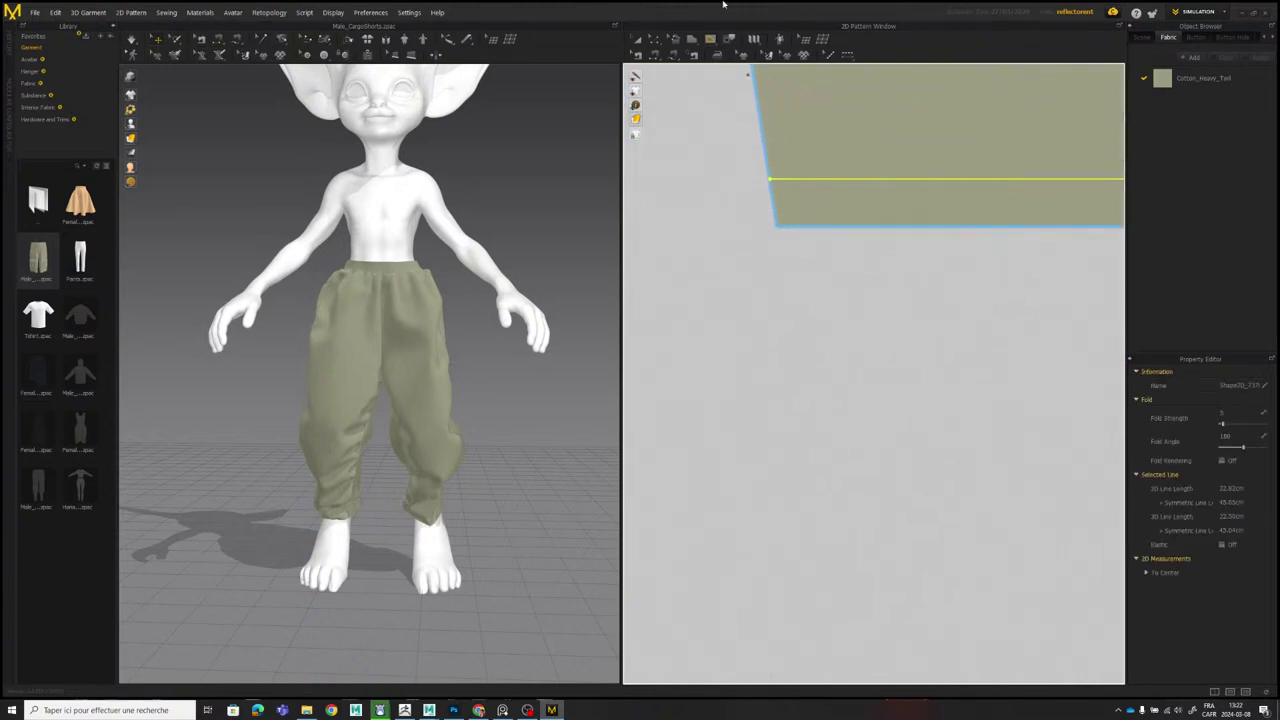
pyautogui.click(658, 40)
pyautogui.rightClick(808, 182)
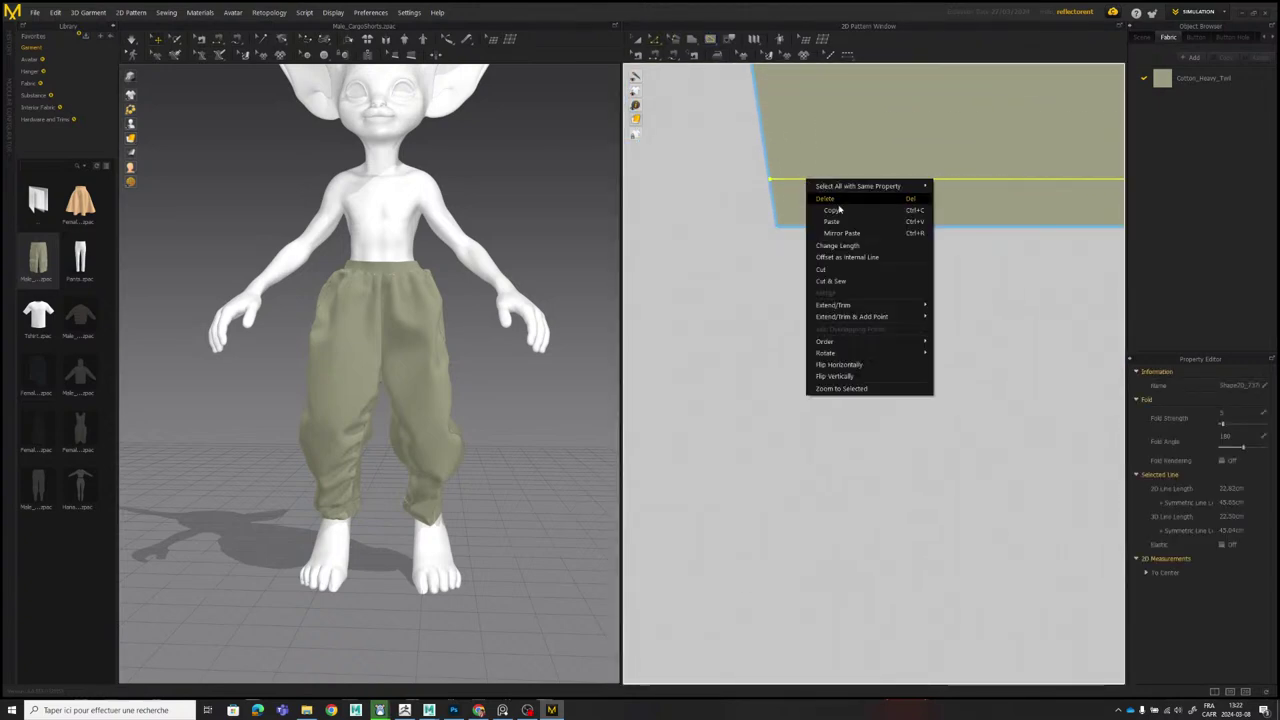
pyautogui.click(852, 281)
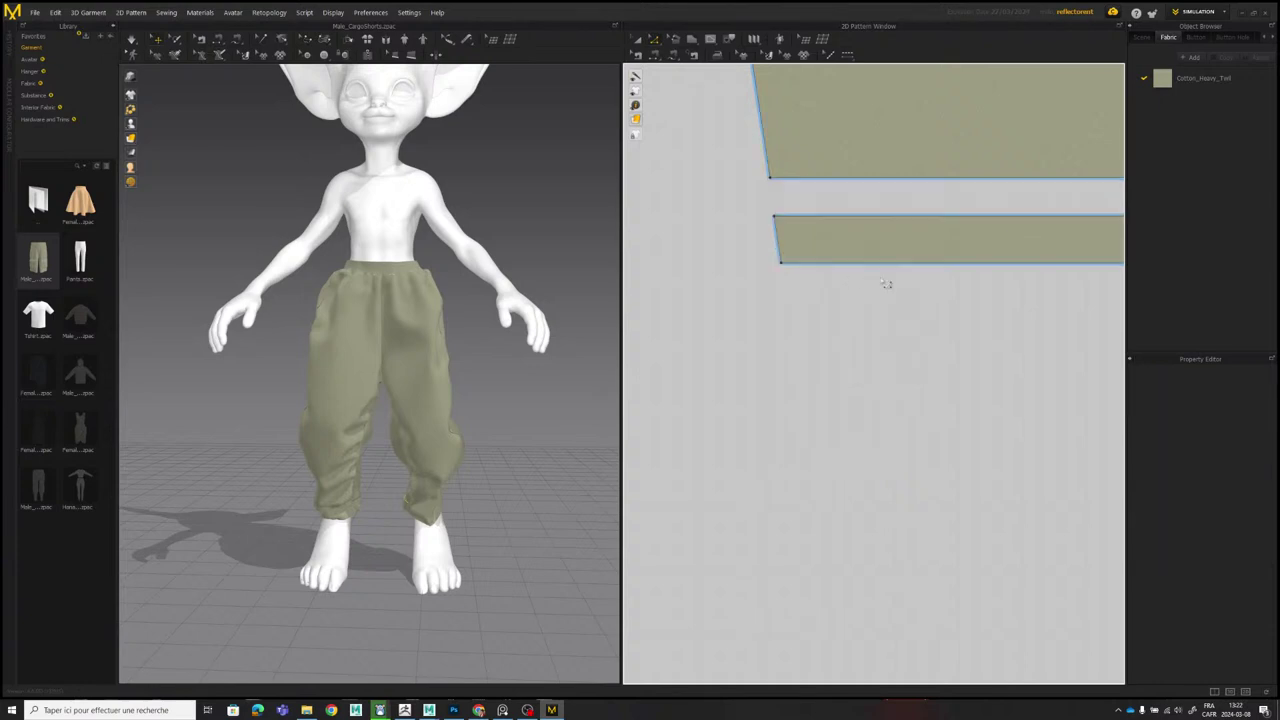
# Select the front and back cuff strips together in the pattern layout.
pyautogui.scroll(-9, 882, 278)
pyautogui.scroll(5, 830, 305)
pyautogui.moveTo(789, 280); pyautogui.dragTo(1008, 412, button='middle')
pyautogui.scroll(-2, 1000, 405)
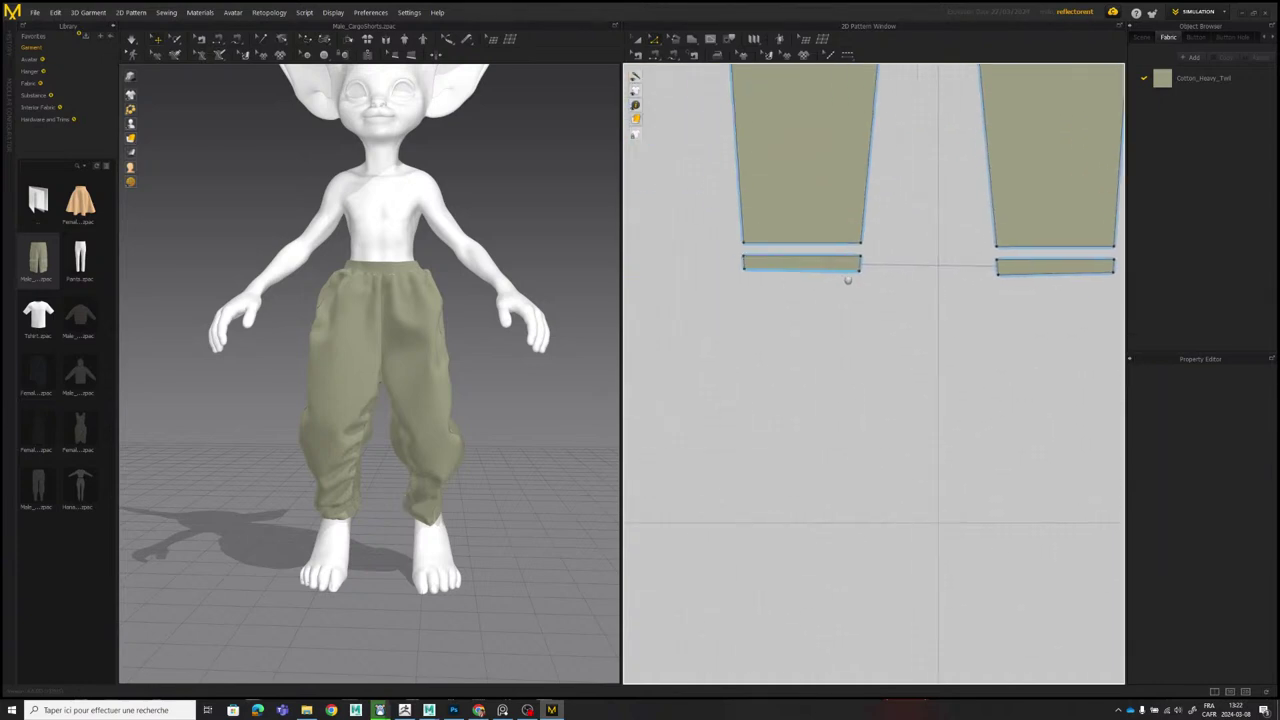
pyautogui.scroll(4, 850, 305)
pyautogui.moveTo(722, 173); pyautogui.dragTo(773, 227, button='middle')
pyautogui.scroll(1, 773, 227)
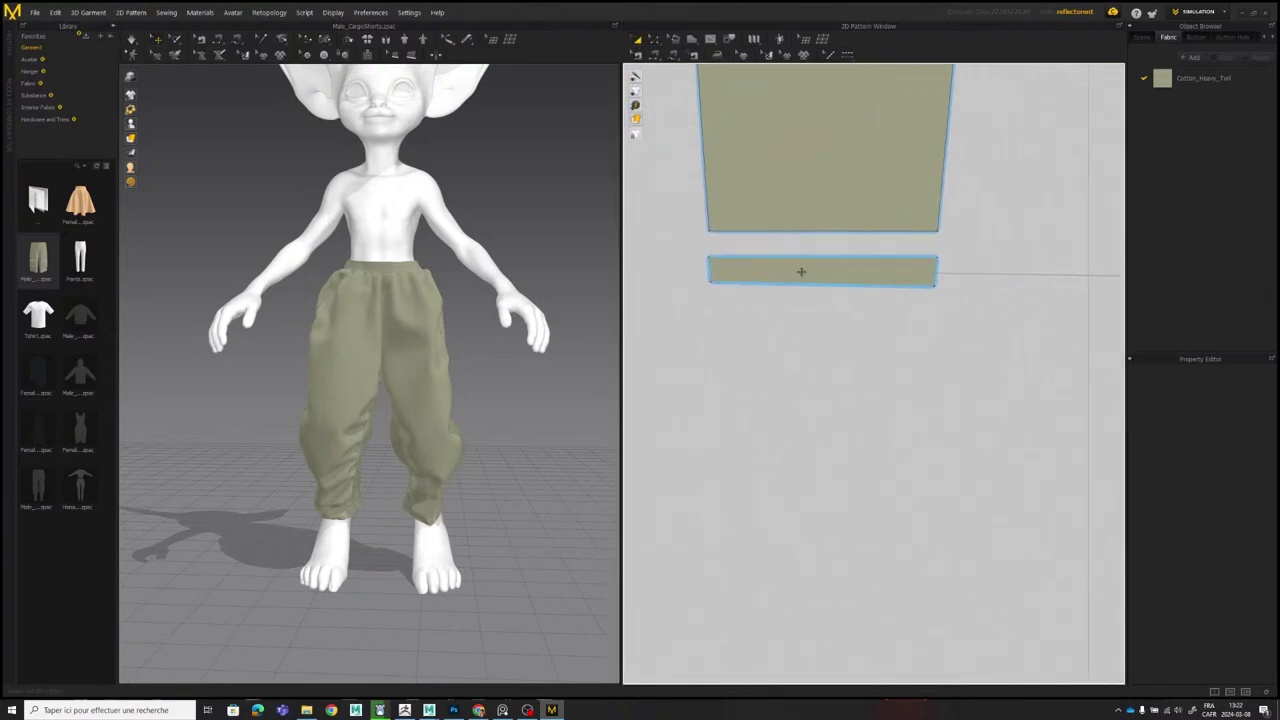
pyautogui.click(800, 271)
pyautogui.scroll(-5, 900, 290)
pyautogui.moveTo(1090, 290); pyautogui.dragTo(776, 299, button='middle')
pyautogui.scroll(1, 776, 299)
pyautogui.moveTo(954, 281); pyautogui.dragTo(780, 289, button='middle')
pyautogui.scroll(1, 780, 289)
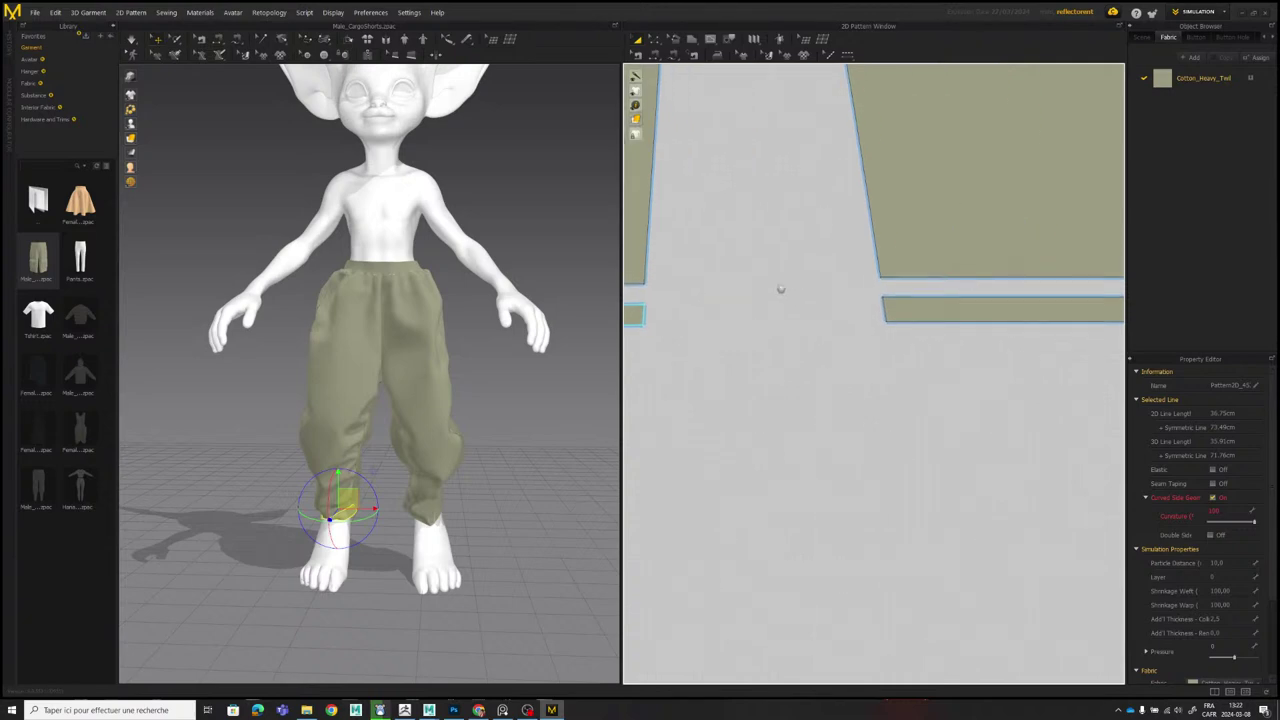
pyautogui.keyDown('shift'); pyautogui.click(928, 306); pyautogui.keyUp('shift')
pyautogui.scroll(-5, 855, 290)
pyautogui.scroll(1, 810, 290)
pyautogui.scroll(5, 800, 300)
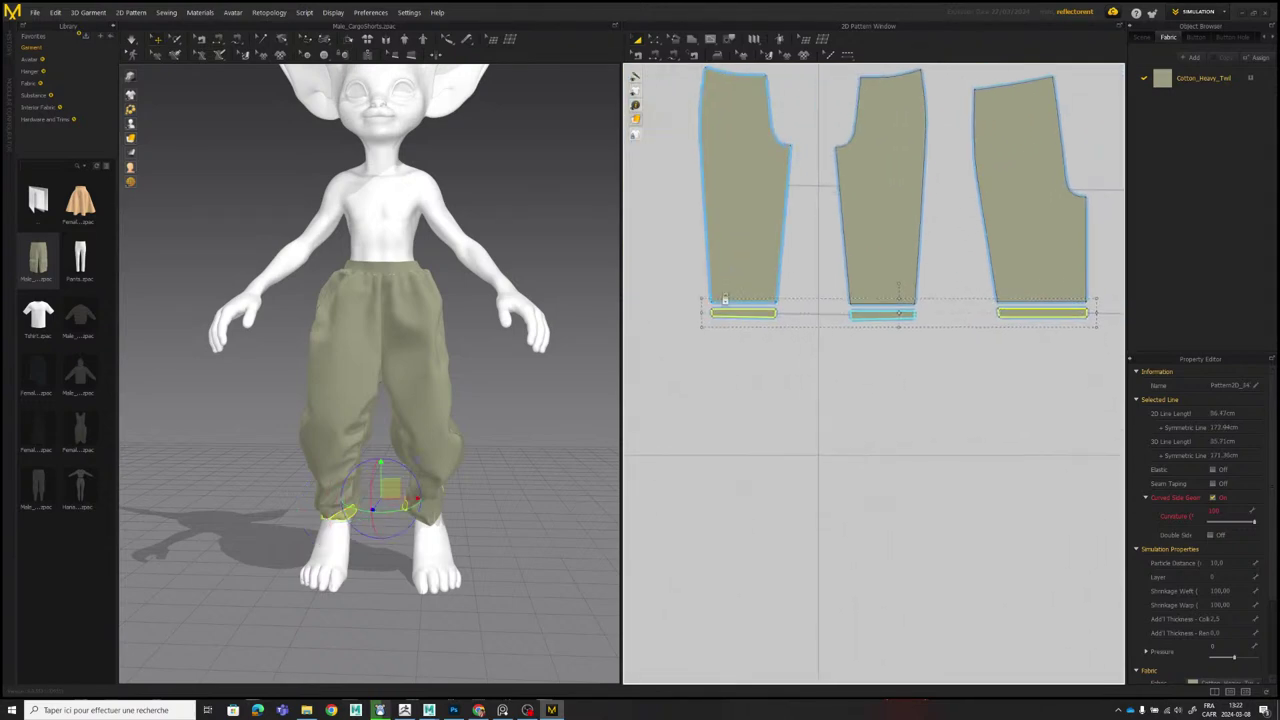
pyautogui.scroll(2, 872, 345)
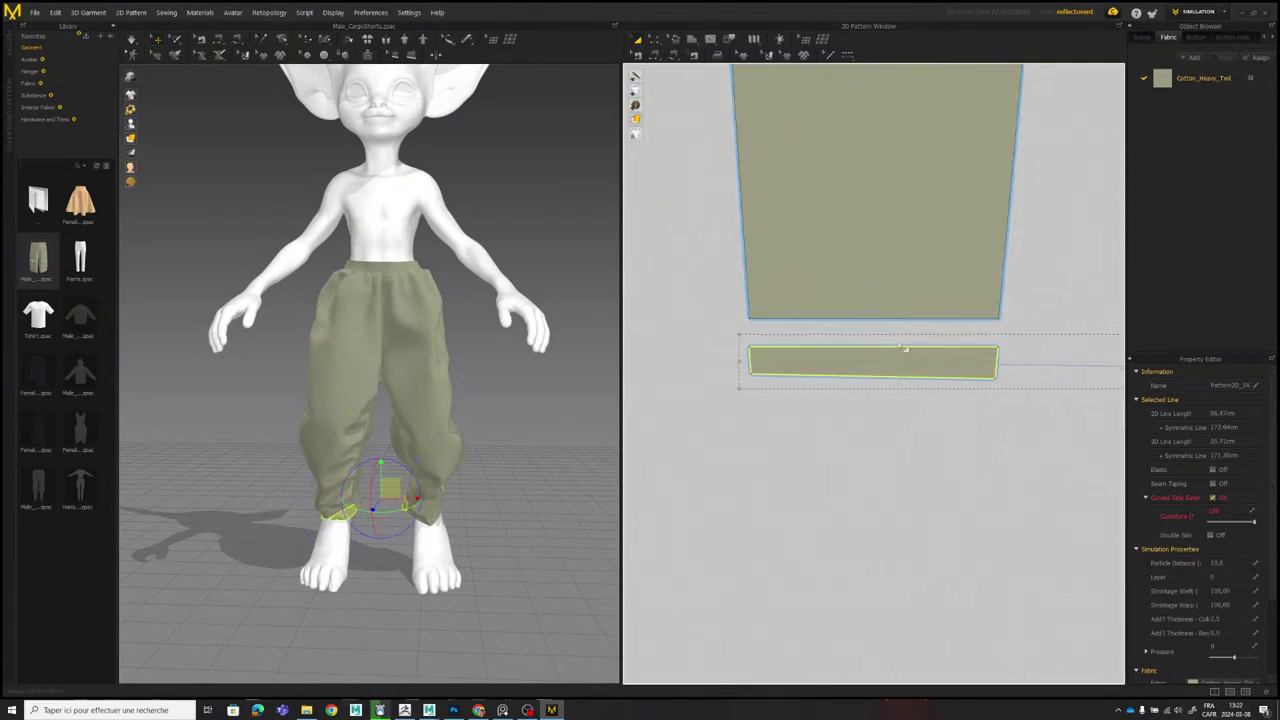
pyautogui.rightClick(837, 366)
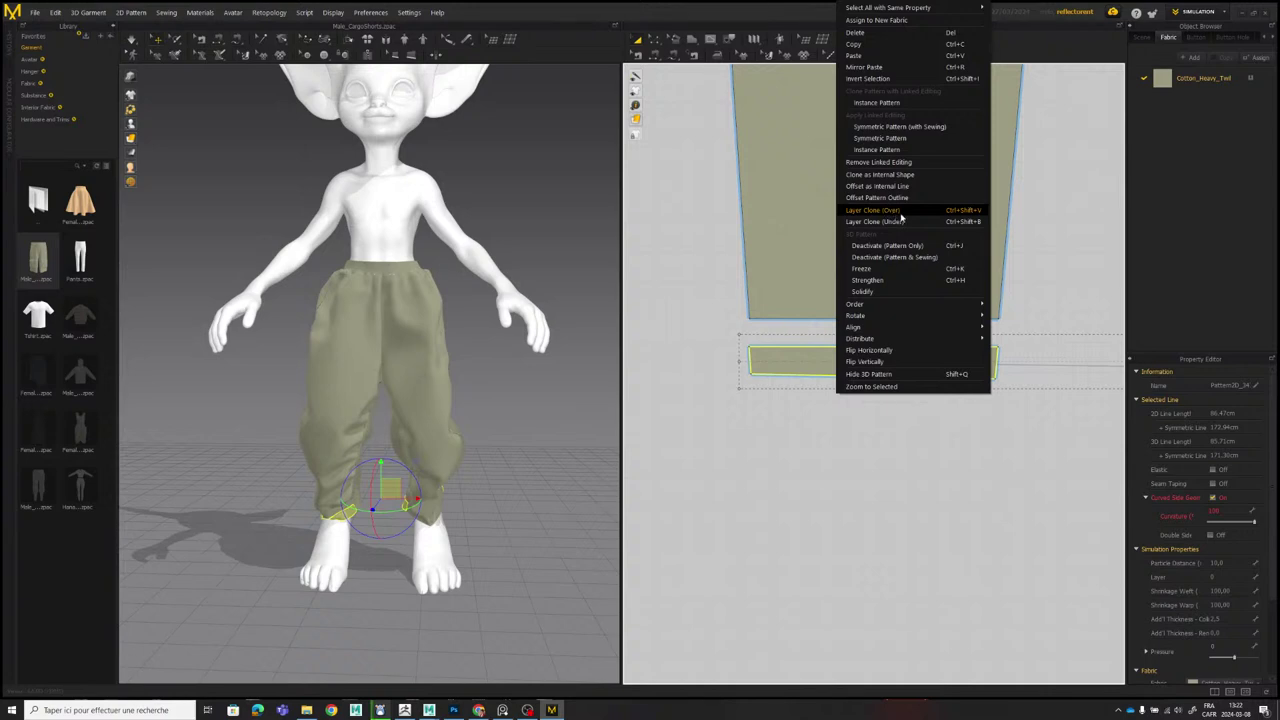
pyautogui.moveTo(748, 396); pyautogui.dragTo(721, 418, button='middle')
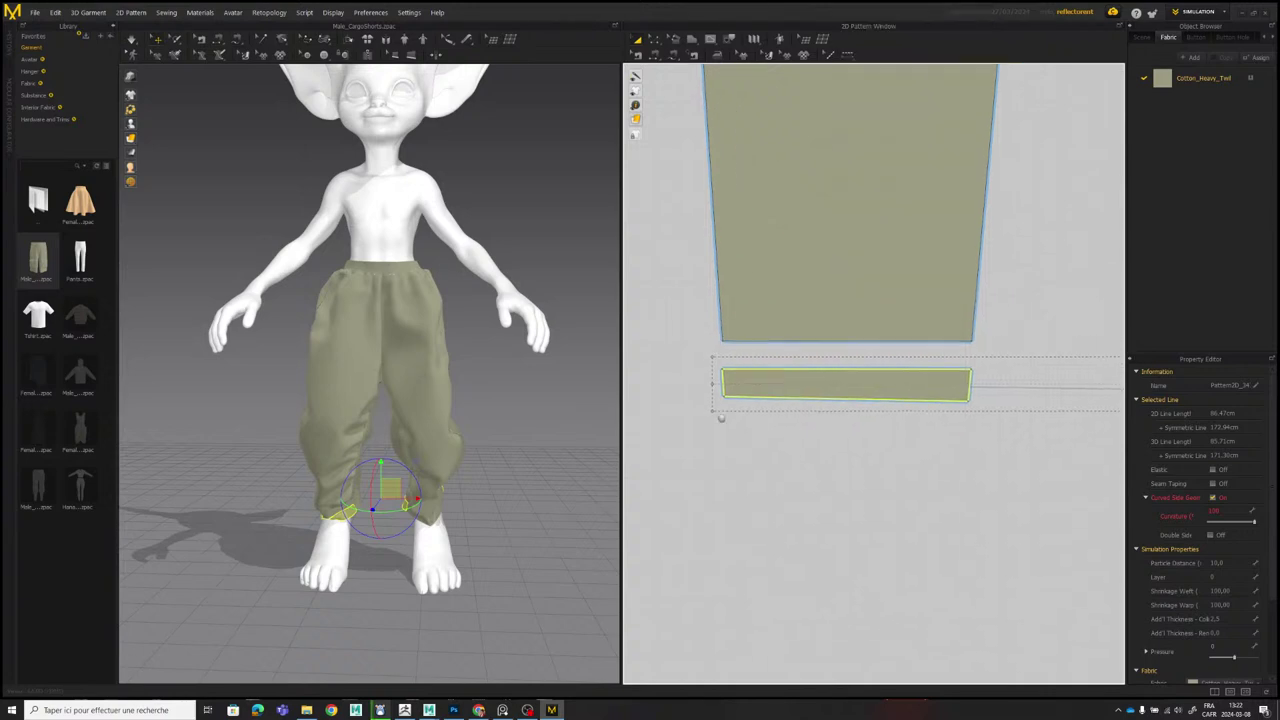
pyautogui.scroll(-4, 855, 387)
pyautogui.moveTo(911, 346); pyautogui.dragTo(777, 363, button='middle')
pyautogui.scroll(-4, 861, 366)
pyautogui.scroll(2, 889, 349)
pyautogui.moveTo(1005, 374); pyautogui.dragTo(1040, 336, button='middle')
pyautogui.scroll(4, 930, 330)
pyautogui.moveTo(819, 324); pyautogui.dragTo(873, 324, button='middle')
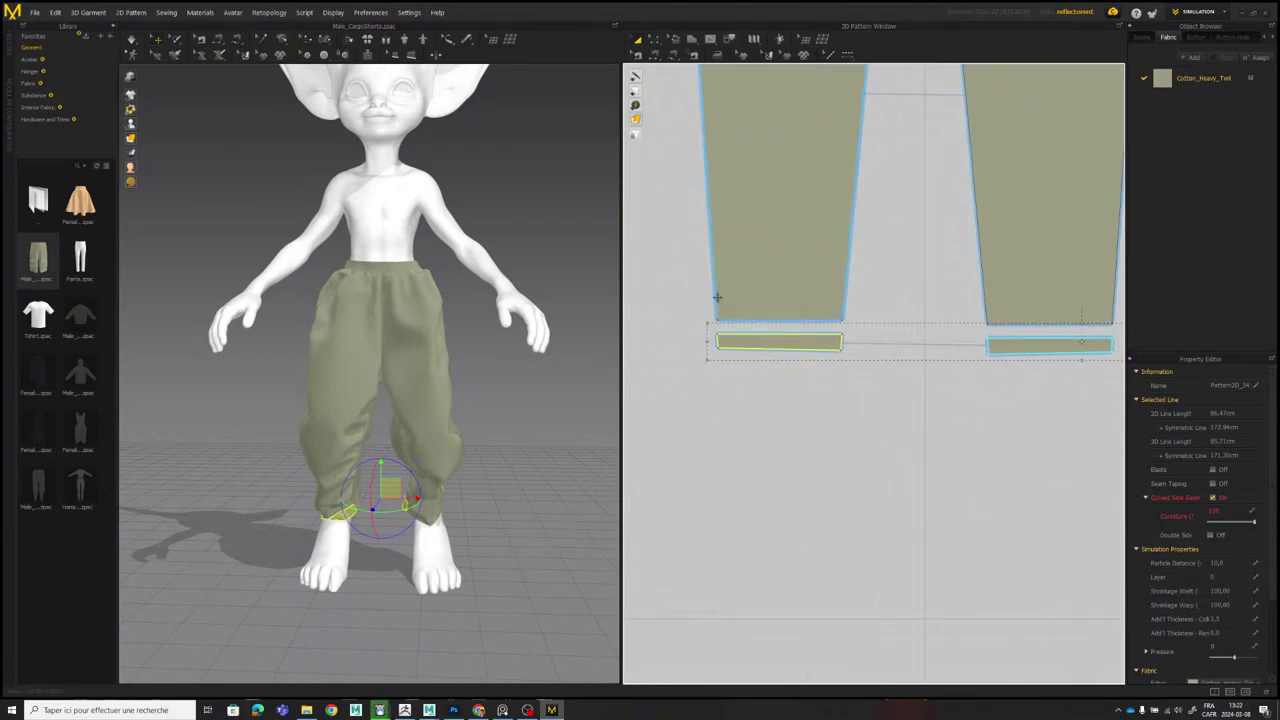
pyautogui.moveTo(707, 342); pyautogui.dragTo(740, 344)
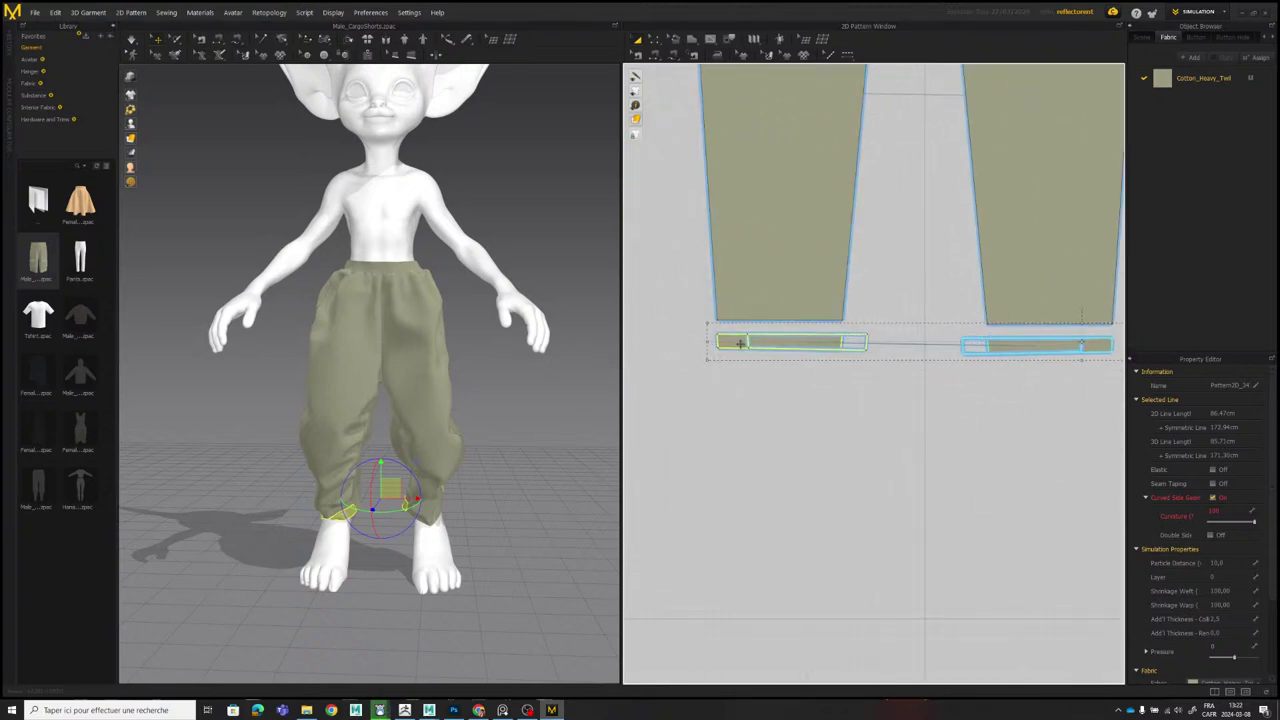
pyautogui.rightClick(792, 350)
pyautogui.click(662, 396)
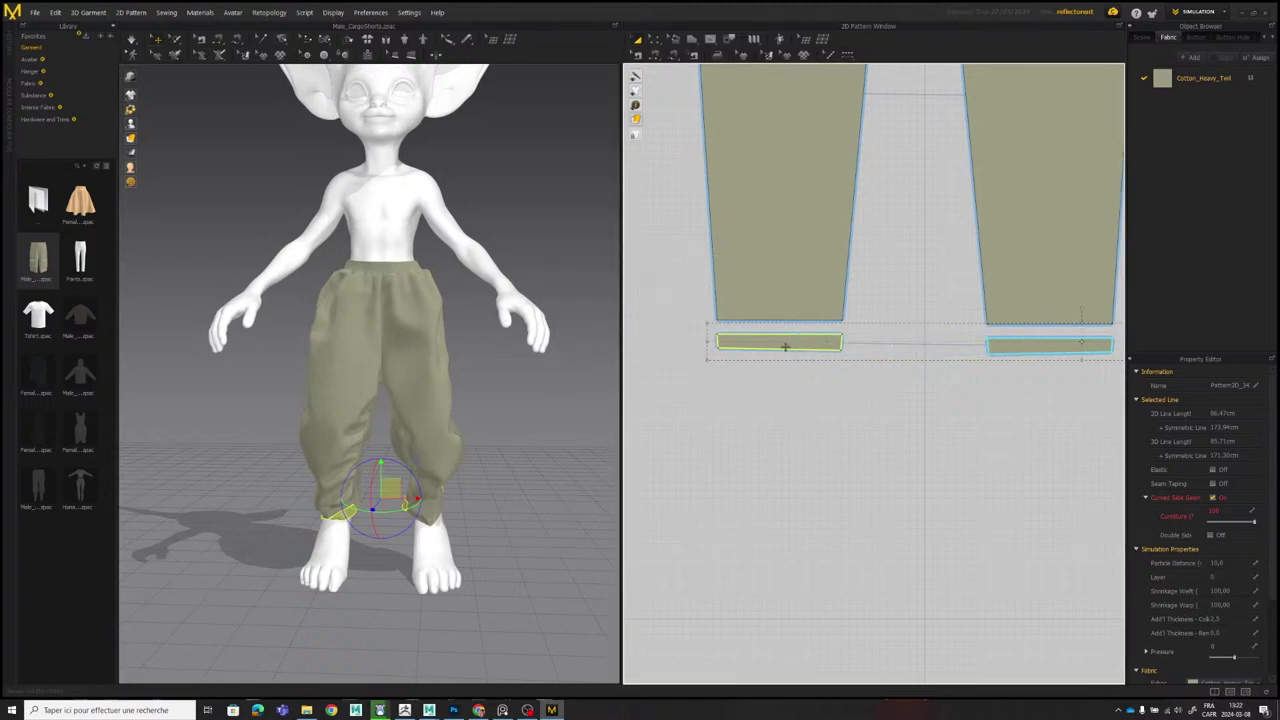
# Scale the selected front and back cuff strips down so they are clearly narrower than the leg hems above them.
pyautogui.moveTo(707, 323); pyautogui.dragTo(729, 332)
pyautogui.click(858, 379)
pyautogui.scroll(-5, 858, 379)
pyautogui.moveTo(861, 376); pyautogui.dragTo(851, 370, button='middle')
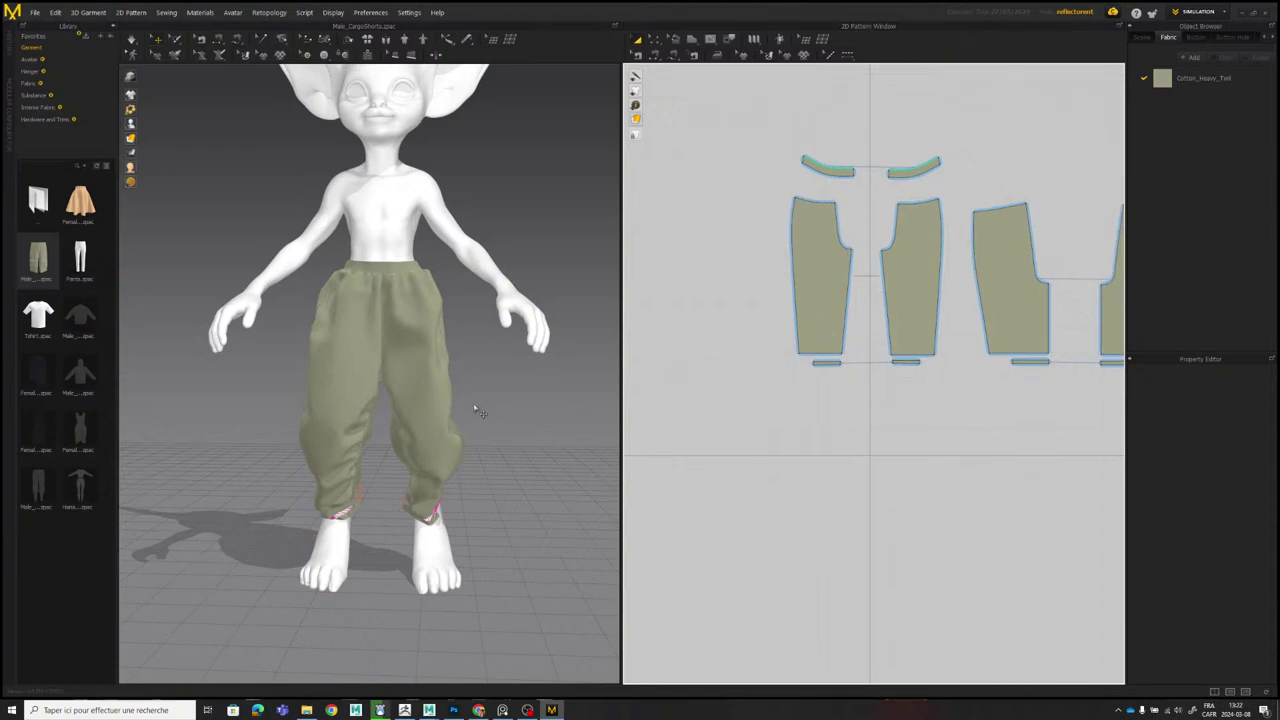
# Simulate the pants with the tightened cuffs and tug the front leg fabric so it balloons above the ankles.
pyautogui.press('space')
pyautogui.moveTo(428, 426); pyautogui.dragTo(404, 420, button='right')
pyautogui.moveTo(404, 420); pyautogui.dragTo(369, 444)
pyautogui.moveTo(367, 442); pyautogui.dragTo(300, 434, button='right')
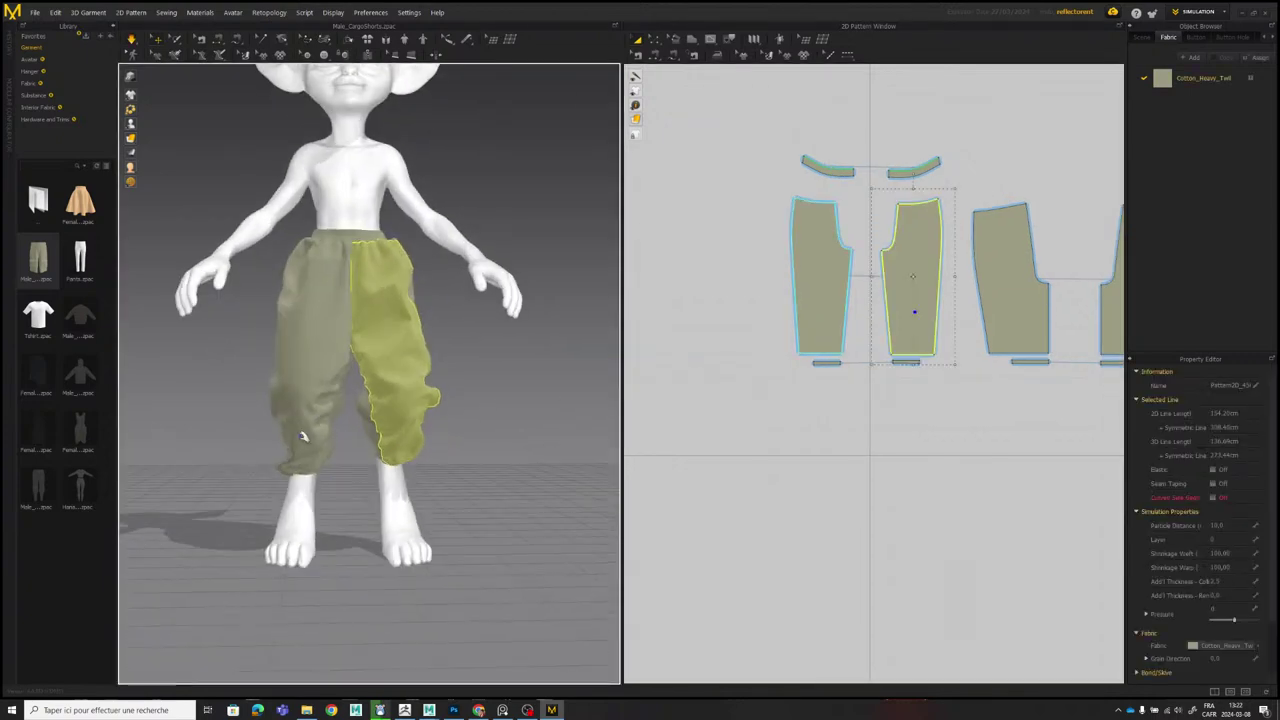
pyautogui.click(300, 434)
pyautogui.moveTo(315, 359); pyautogui.dragTo(314, 412)
pyautogui.moveTo(312, 420); pyautogui.dragTo(344, 411, button='middle')
pyautogui.scroll(2, 341, 411)
pyautogui.moveTo(306, 402); pyautogui.dragTo(363, 403)
pyautogui.moveTo(317, 360); pyautogui.dragTo(286, 413)
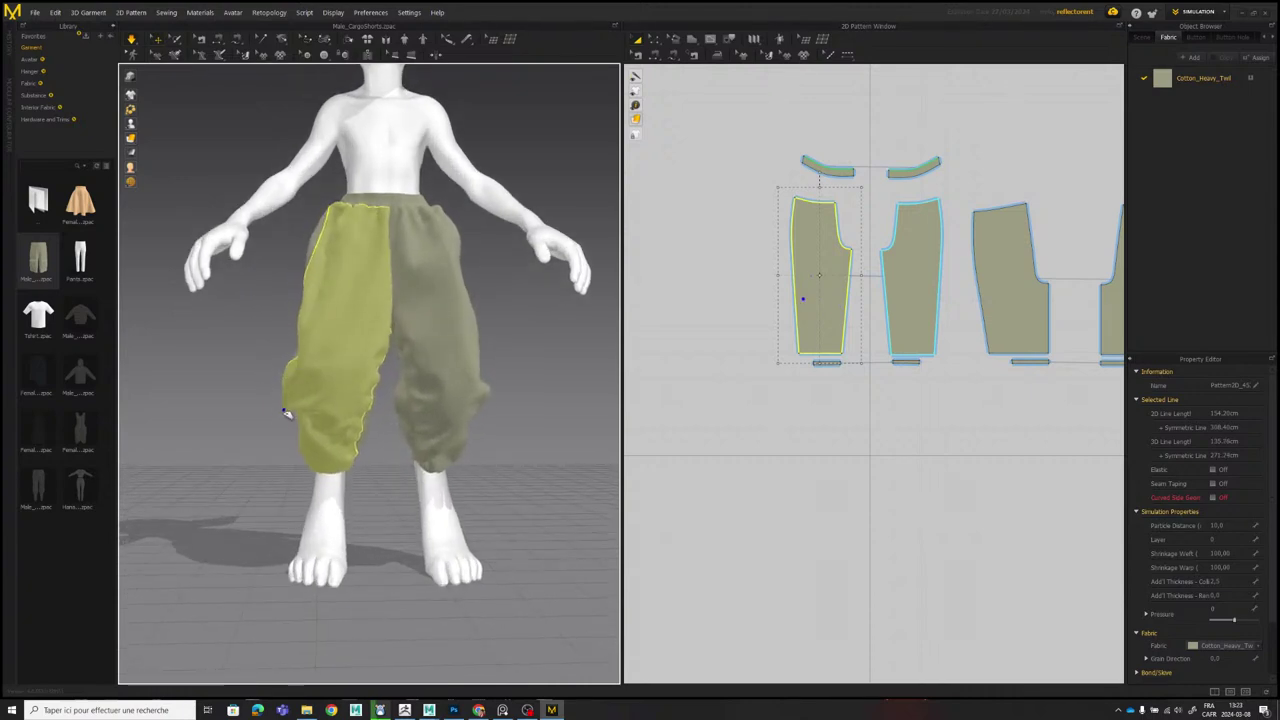
pyautogui.moveTo(474, 379); pyautogui.dragTo(396, 403)
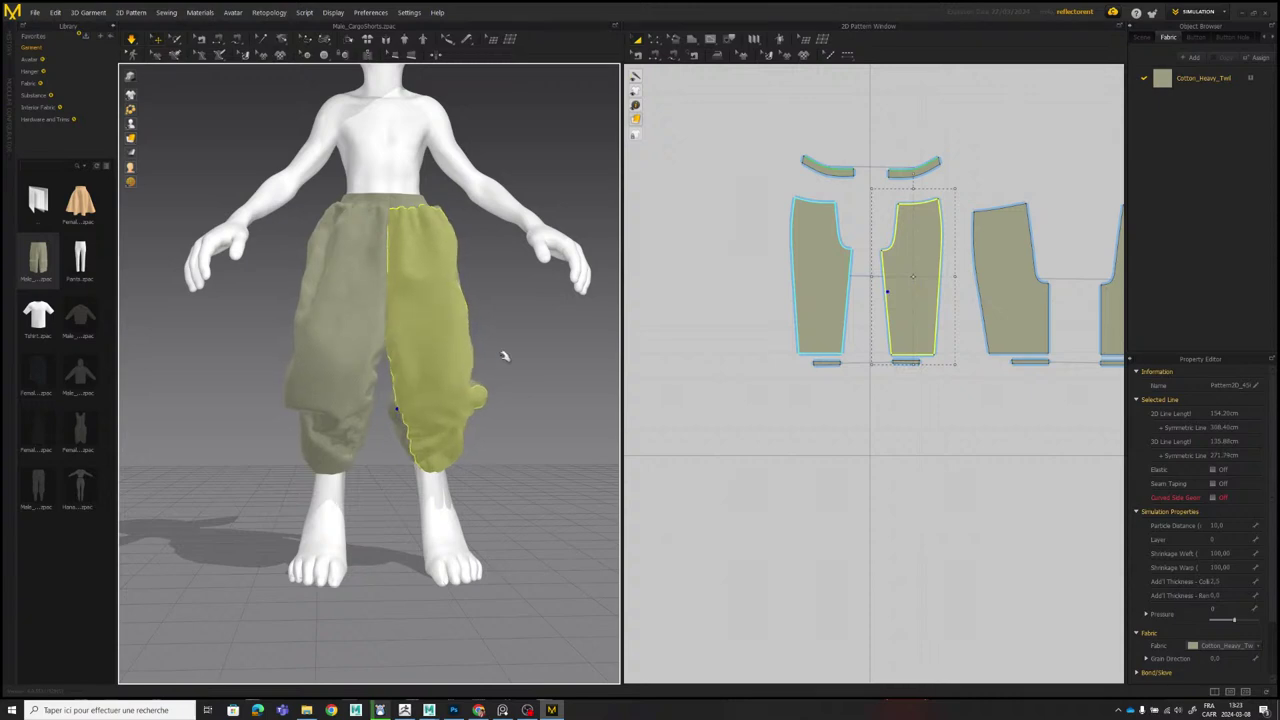
# Tug both back leg panels on the simulated avatar to settle the folds behind the knees.
pyautogui.click(506, 354)
pyautogui.moveTo(506, 356); pyautogui.dragTo(245, 393, button='right')
pyautogui.click(329, 368)
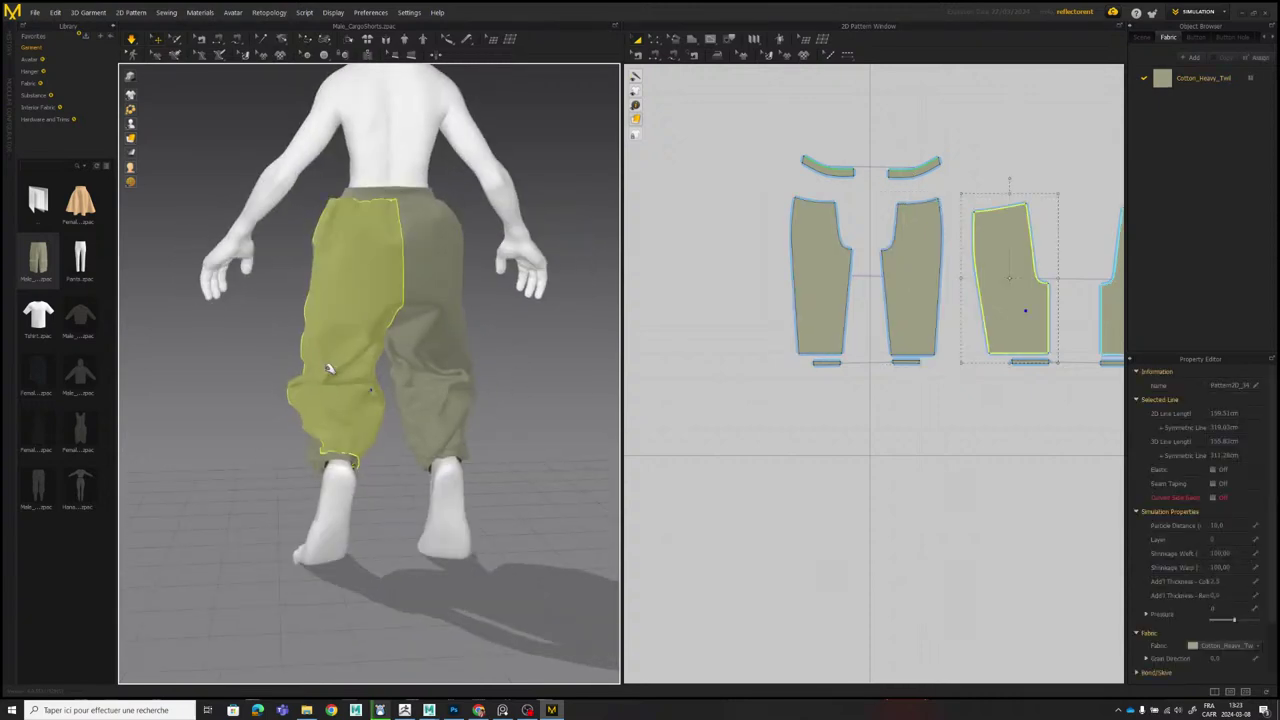
pyautogui.click(497, 380)
pyautogui.moveTo(434, 384); pyautogui.dragTo(451, 306)
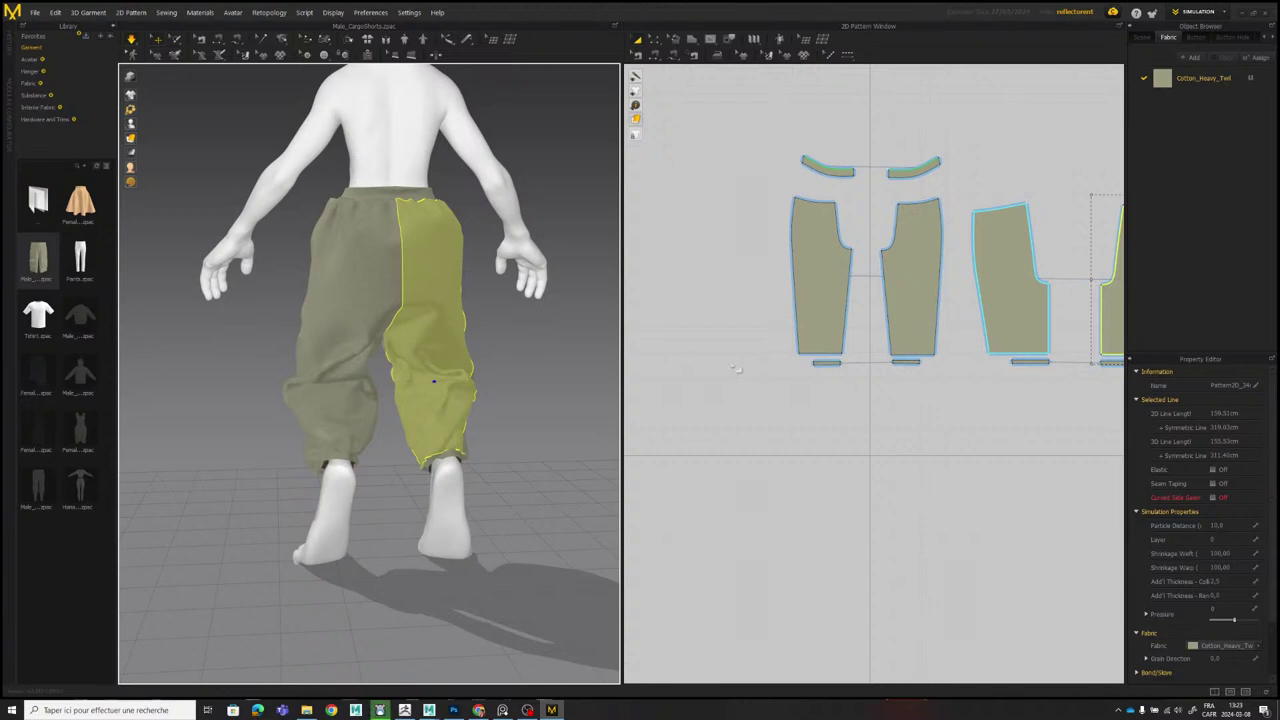
# Pull the outer sides of both front legs to loosen the fabric and inspect the cuffed pants from the front.
pyautogui.moveTo(487, 312); pyautogui.dragTo(604, 322, button='right')
pyautogui.moveTo(548, 326); pyautogui.dragTo(414, 346, button='middle')
pyautogui.scroll(-3, 414, 346)
pyautogui.moveTo(414, 346); pyautogui.dragTo(409, 319, button='right')
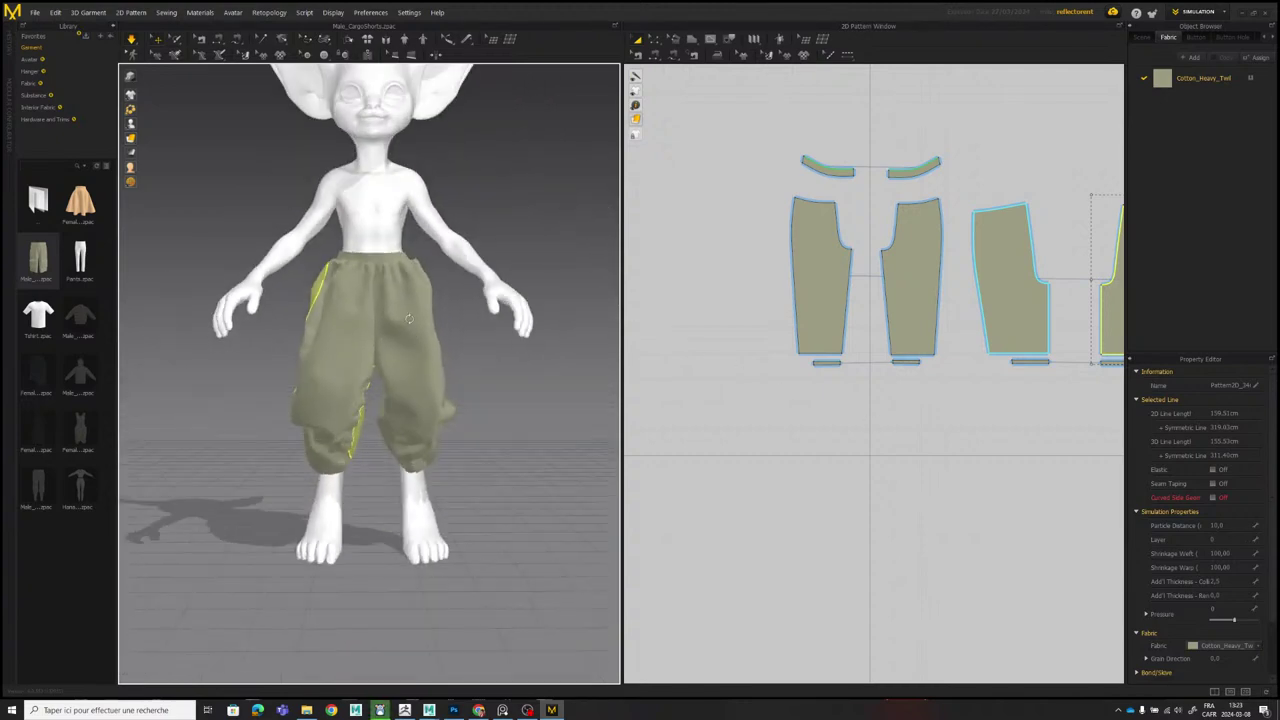
pyautogui.click(361, 372)
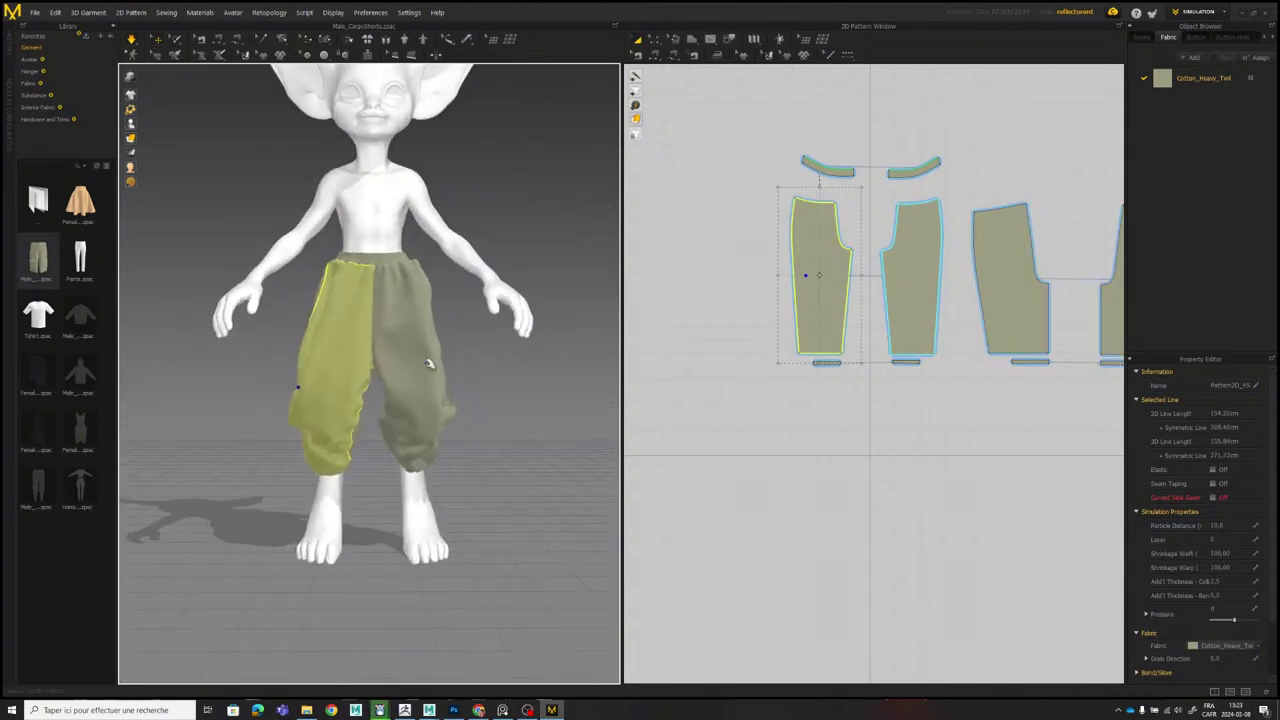
pyautogui.click(443, 380)
pyautogui.click(449, 364)
pyautogui.moveTo(407, 288); pyautogui.dragTo(353, 287, button='right')
pyautogui.scroll(2, 396, 302)
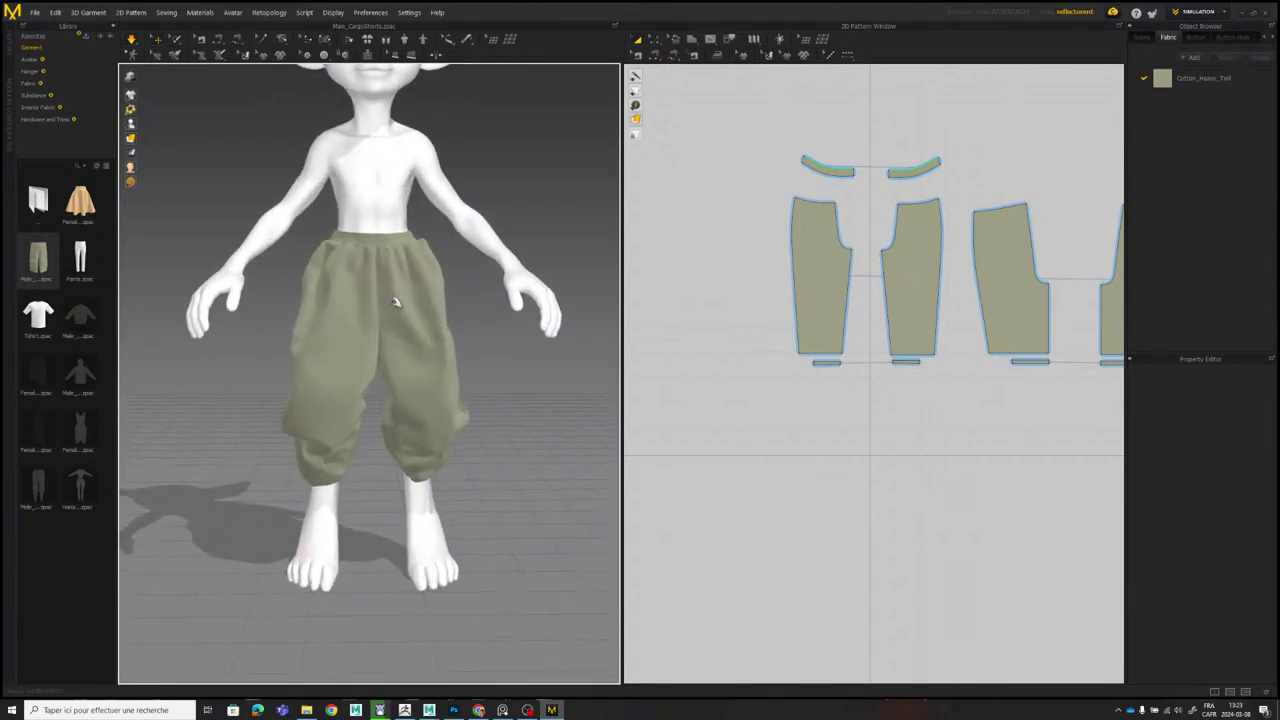
pyautogui.moveTo(374, 271); pyautogui.dragTo(369, 278, button='middle')
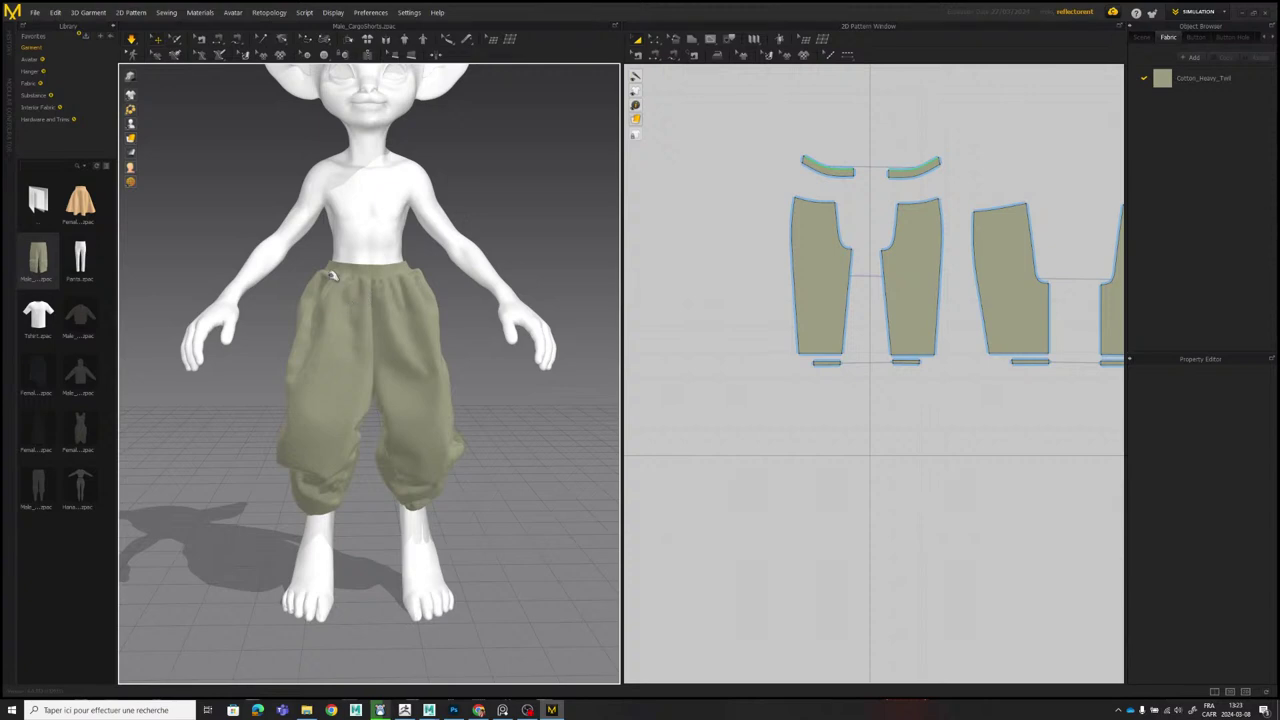
pyautogui.click(326, 314)
pyautogui.keyDown('shift'); pyautogui.click(436, 315); pyautogui.keyUp('shift')
pyautogui.moveTo(426, 326); pyautogui.dragTo(318, 313, button='right')
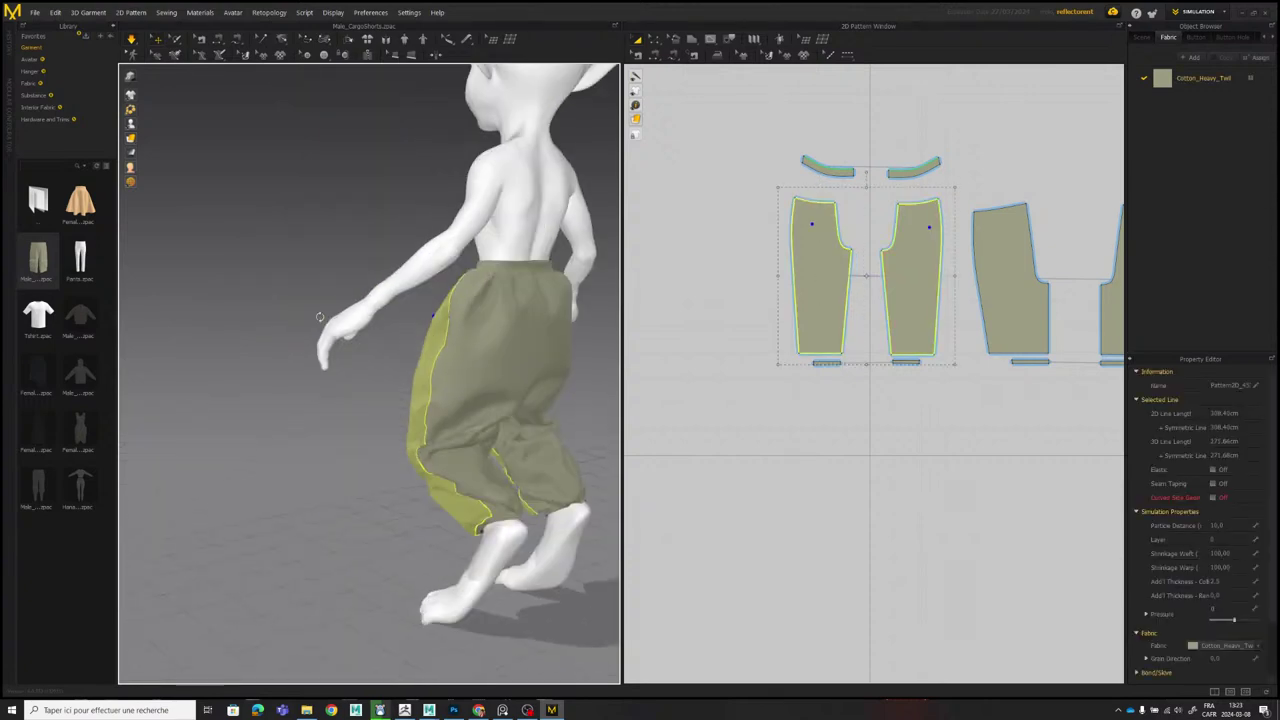
pyautogui.keyDown('shift'); pyautogui.click(474, 317); pyautogui.keyUp('shift')
pyautogui.moveTo(474, 317); pyautogui.dragTo(433, 277, button='right')
pyautogui.keyDown('shift'); pyautogui.click(519, 317); pyautogui.keyUp('shift')
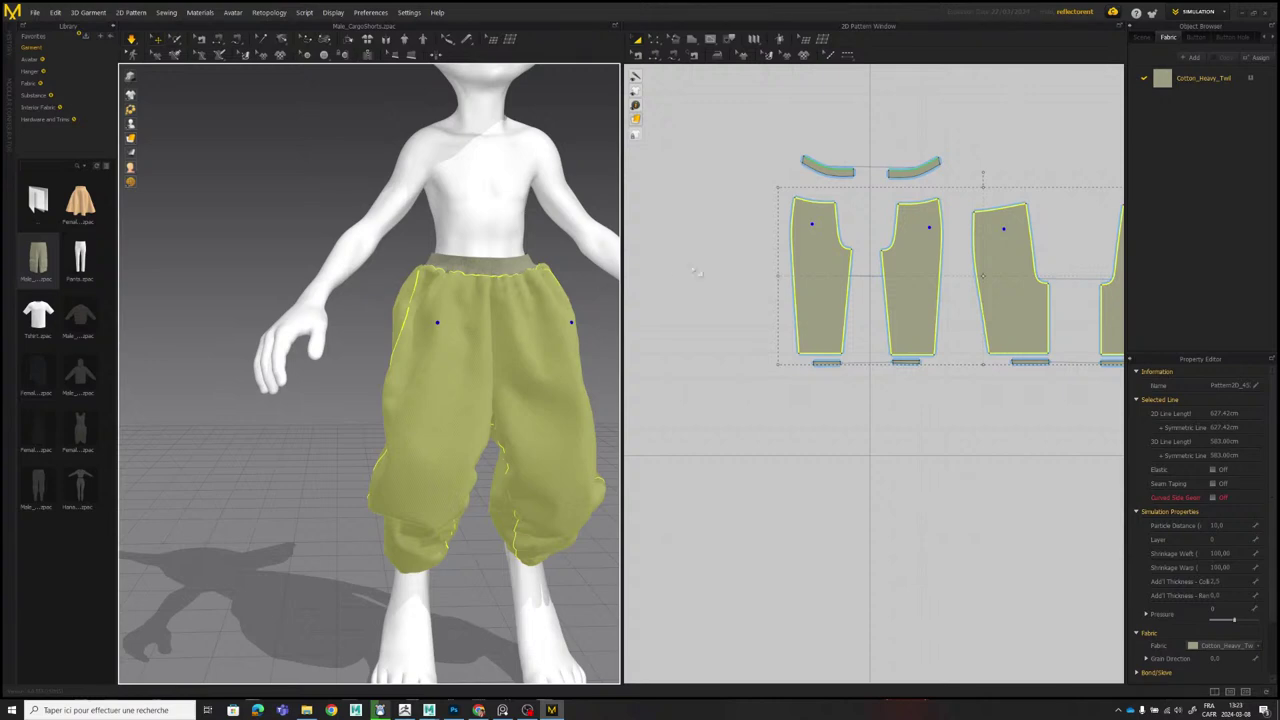
pyautogui.click(670, 270)
# Move the outer waist corner of the mirrored back leg panels inward to narrow their tops, and simulate the pants again.
pyautogui.moveTo(880, 100); pyautogui.dragTo(683, 171, button='middle')
pyautogui.scroll(4, 680, 150)
pyautogui.moveTo(670, 127); pyautogui.dragTo(714, 150, button='middle')
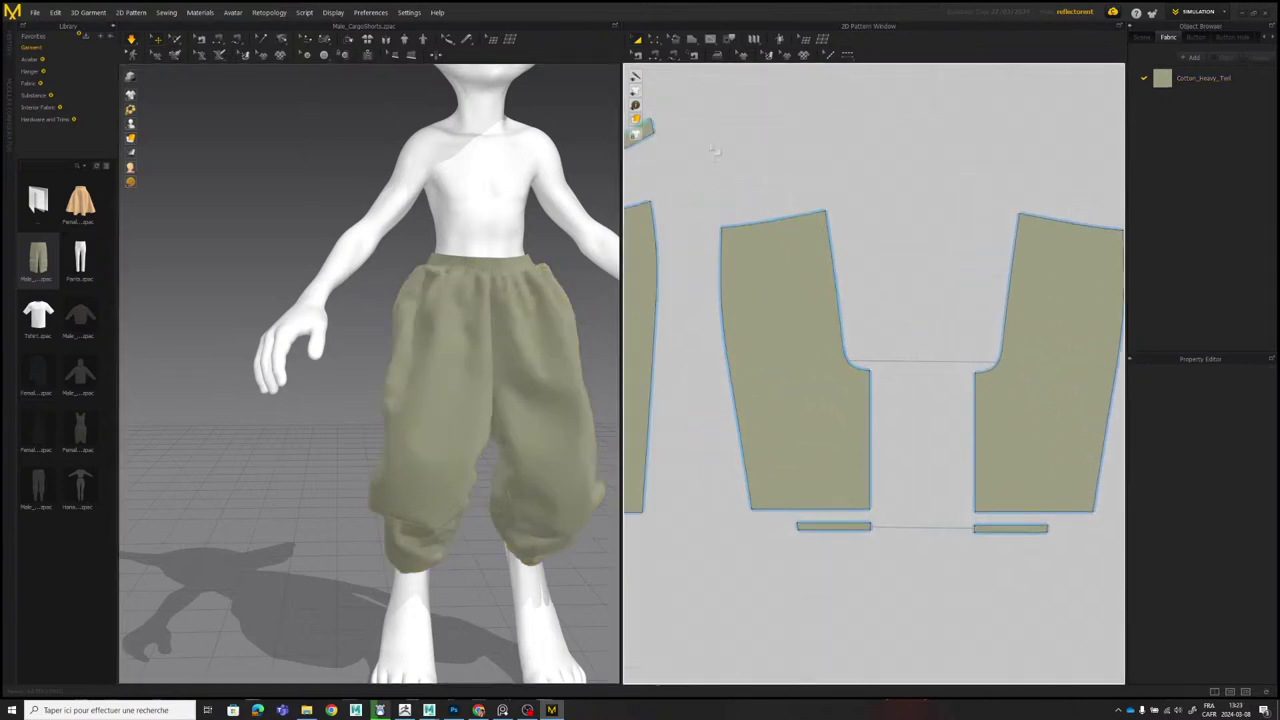
pyautogui.click(656, 40)
pyautogui.moveTo(722, 229); pyautogui.dragTo(741, 226)
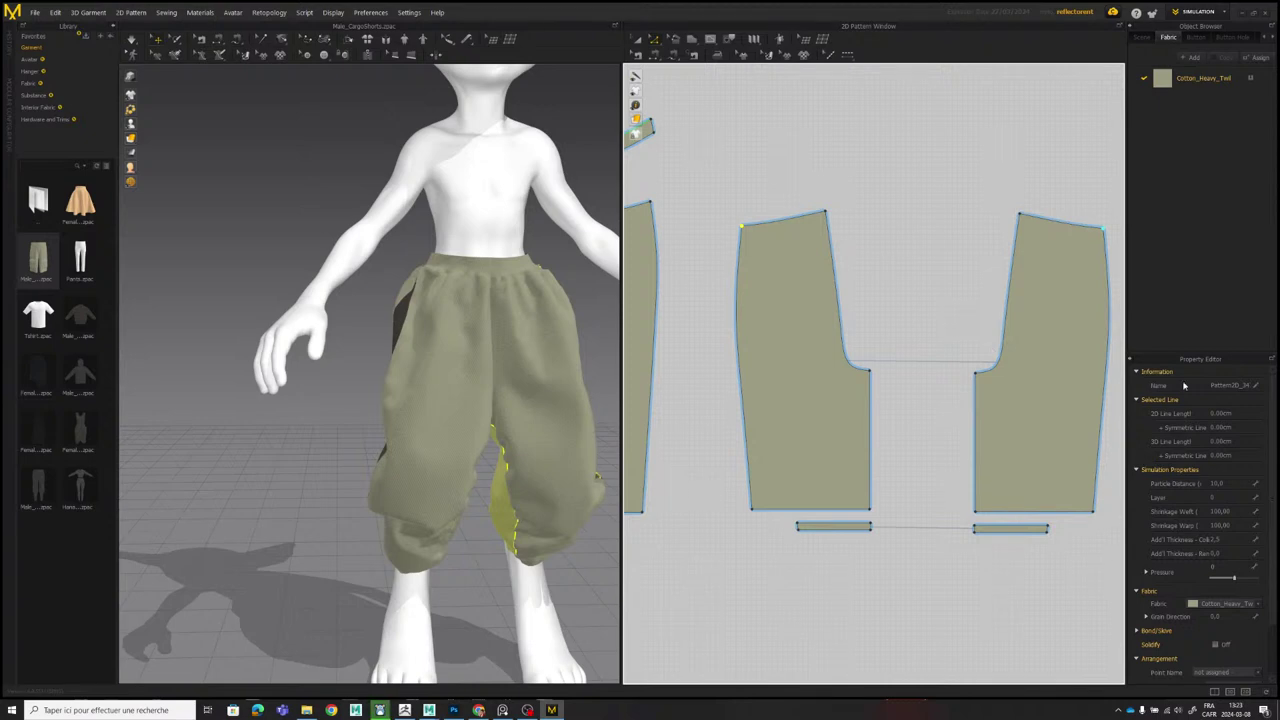
pyautogui.scroll(-2, 541, 306)
pyautogui.moveTo(500, 289); pyautogui.dragTo(452, 305, button='middle')
pyautogui.press('space')
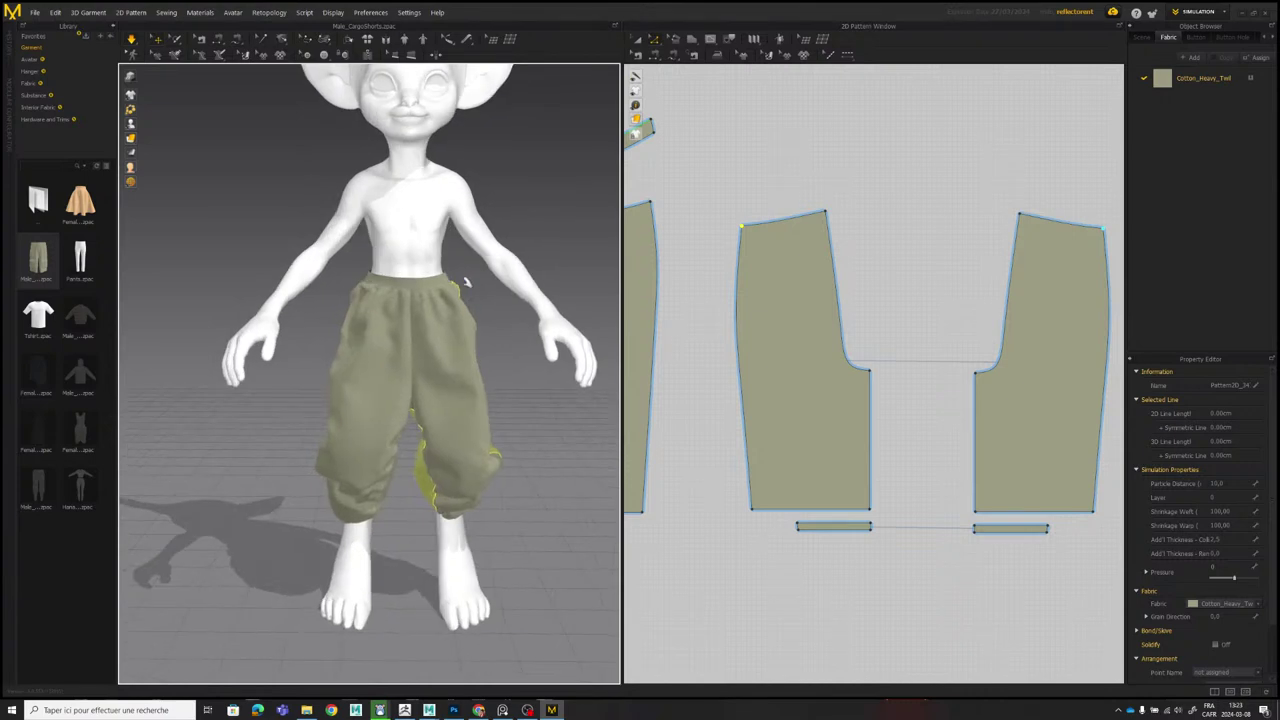
# Tug the outer thighs and knees of both front legs on the simulated pants to even out the fabric.
pyautogui.click(346, 360)
pyautogui.click(492, 390)
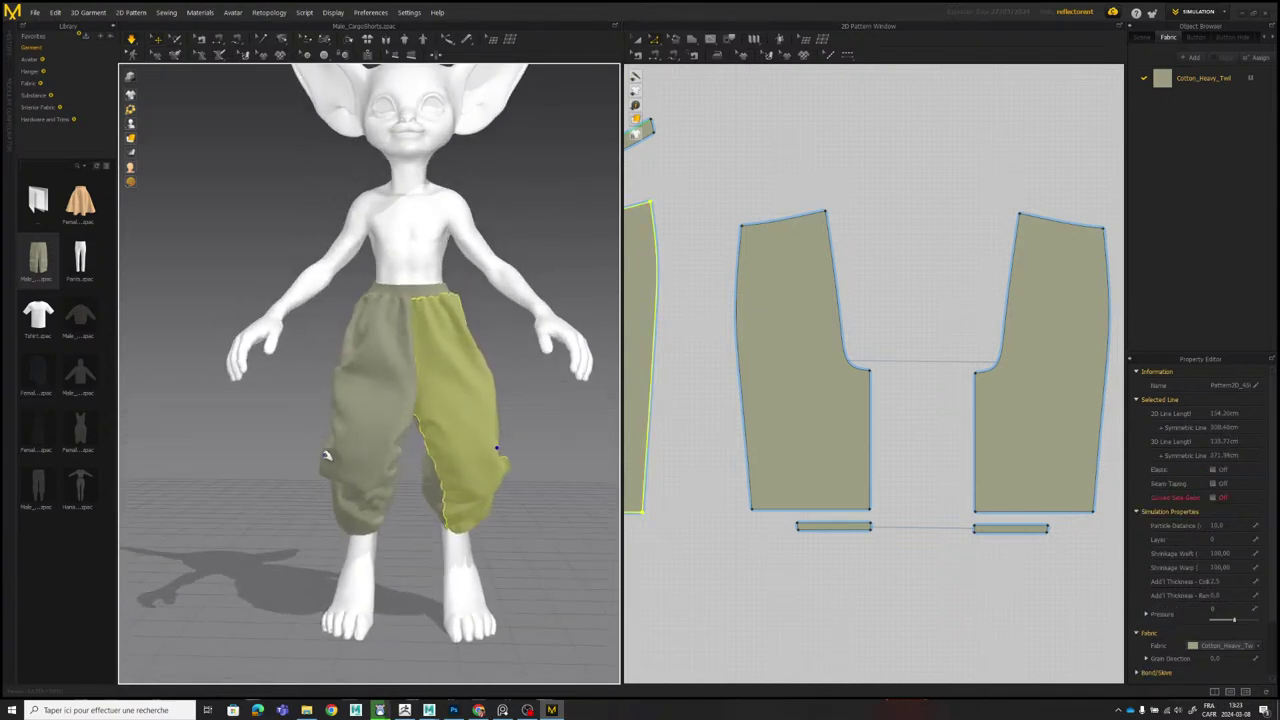
pyautogui.click(335, 457)
pyautogui.click(492, 459)
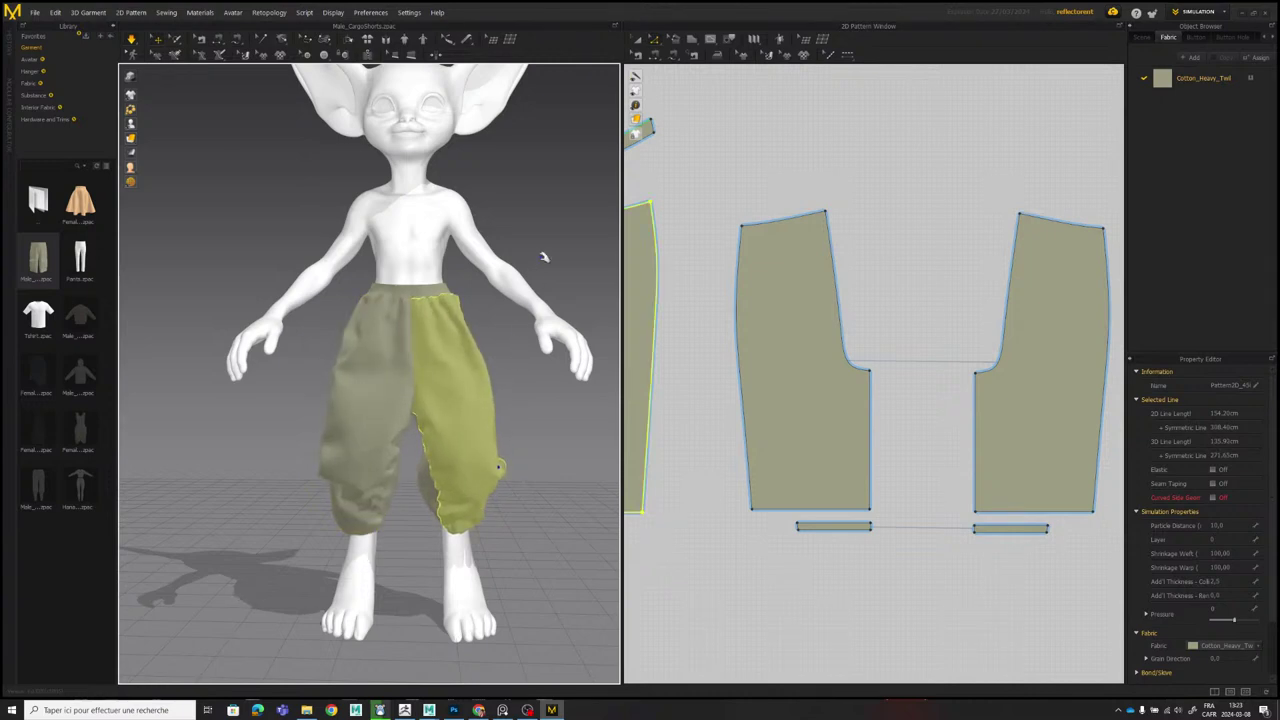
# Tug the back leg fabric at the outer knee and pull the seat seam upward at the crotch.
pyautogui.moveTo(544, 258); pyautogui.dragTo(314, 263, button='right')
pyautogui.moveTo(608, 346); pyautogui.dragTo(465, 338, button='middle')
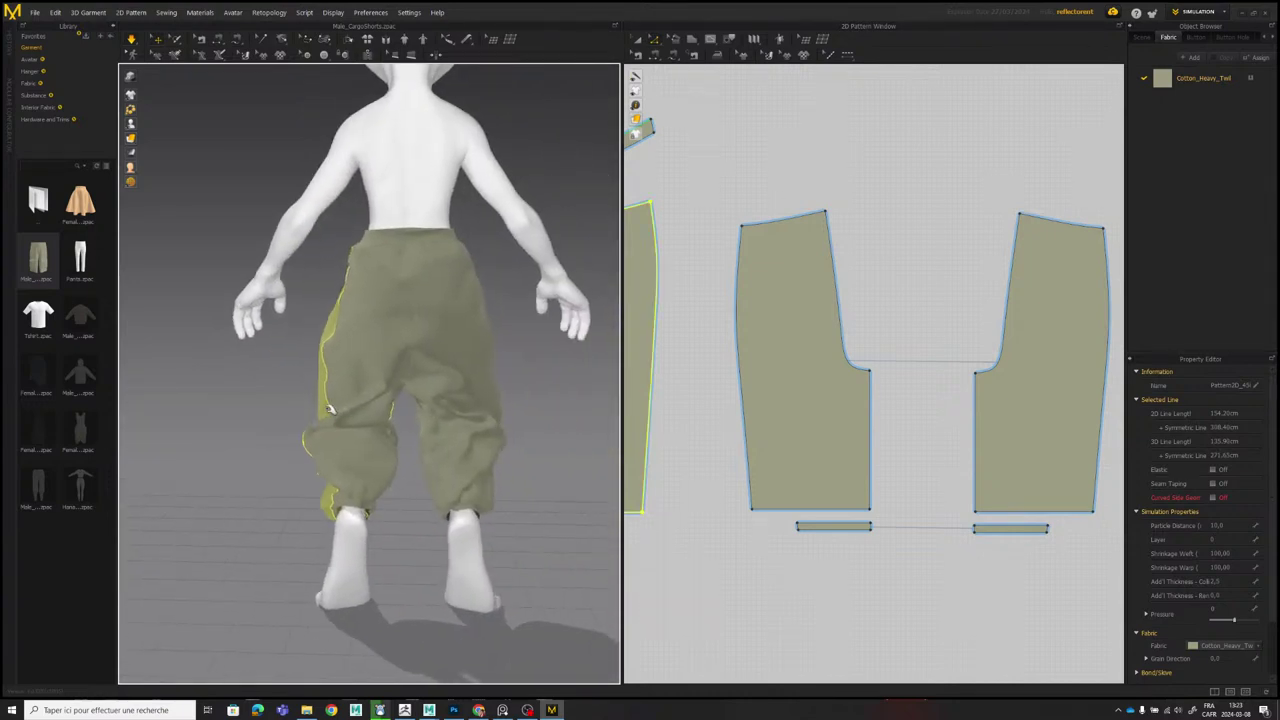
pyautogui.click(490, 425)
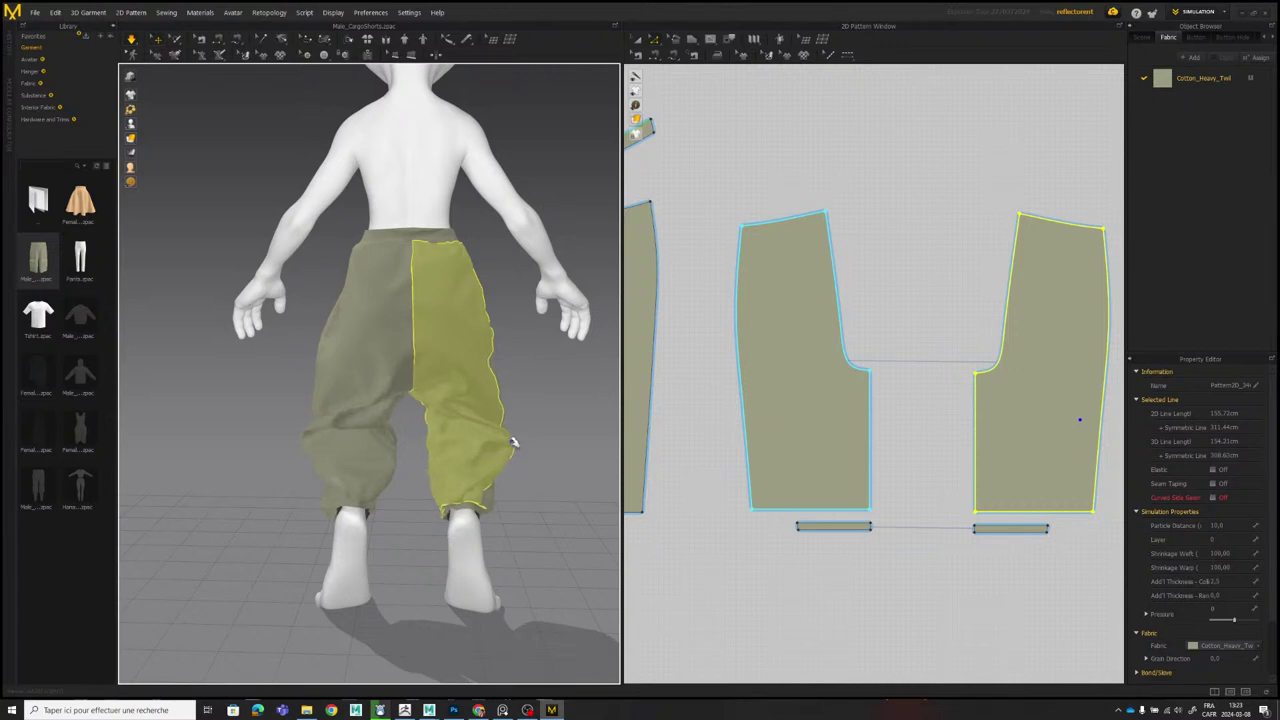
pyautogui.moveTo(416, 370); pyautogui.dragTo(417, 346)
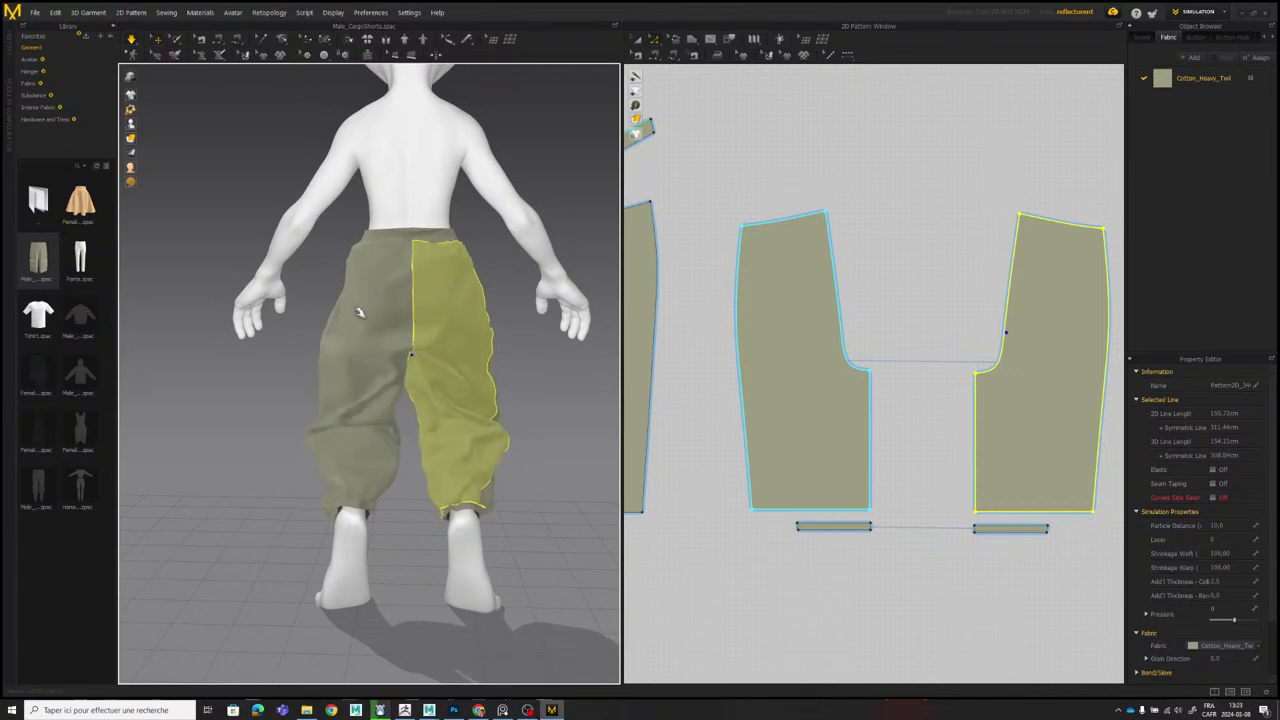
# Raise the crotch corner of the mirrored back leg panels to shorten the seat seam, and restart the simulation.
pyautogui.moveTo(360, 313); pyautogui.dragTo(447, 332, button='right')
pyautogui.scroll(-3, 503, 323)
pyautogui.scroll(-2, 489, 326)
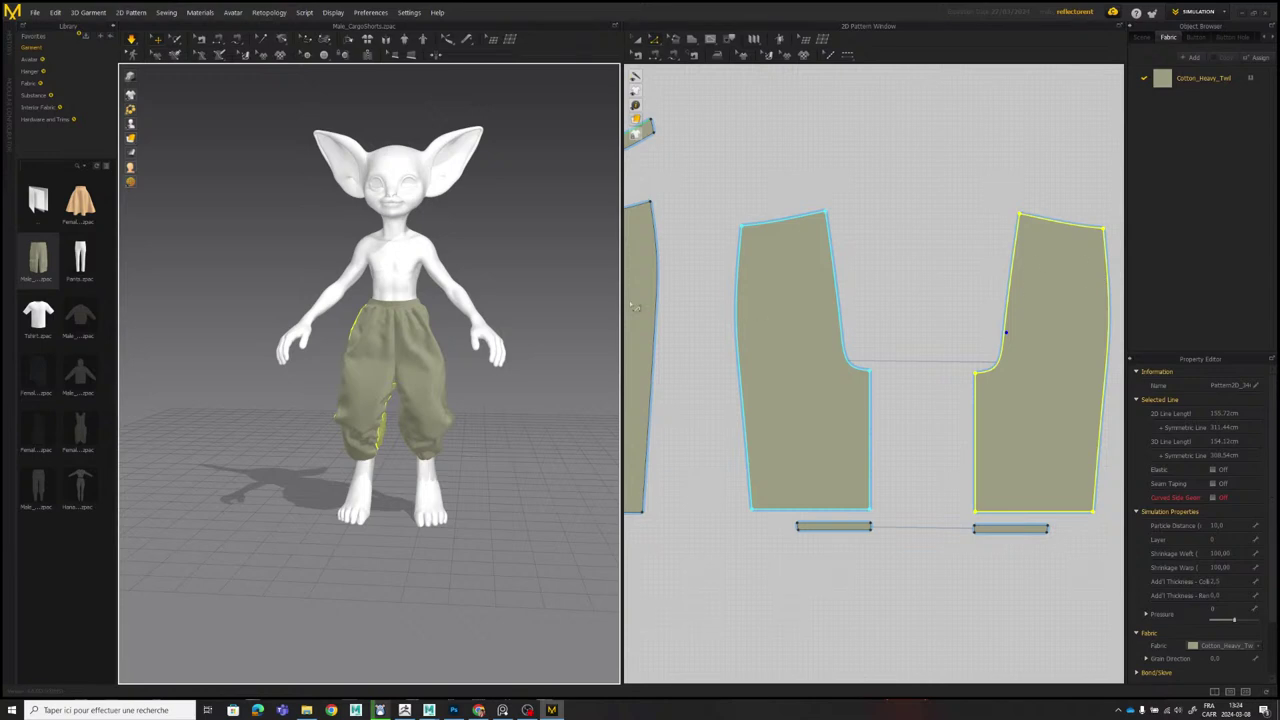
pyautogui.scroll(4, 482, 304)
pyautogui.moveTo(543, 288); pyautogui.dragTo(480, 286, button='middle')
pyautogui.scroll(-2, 884, 311)
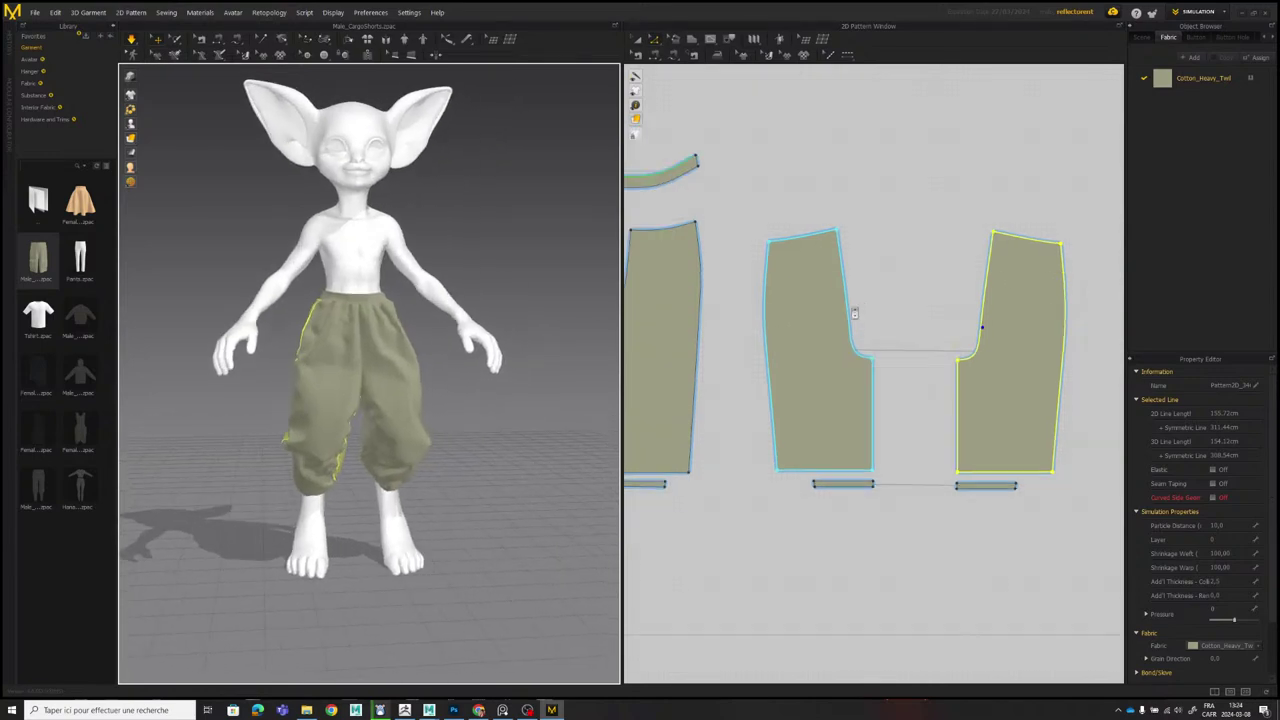
pyautogui.moveTo(855, 313); pyautogui.dragTo(909, 282, button='middle')
pyautogui.click(935, 282)
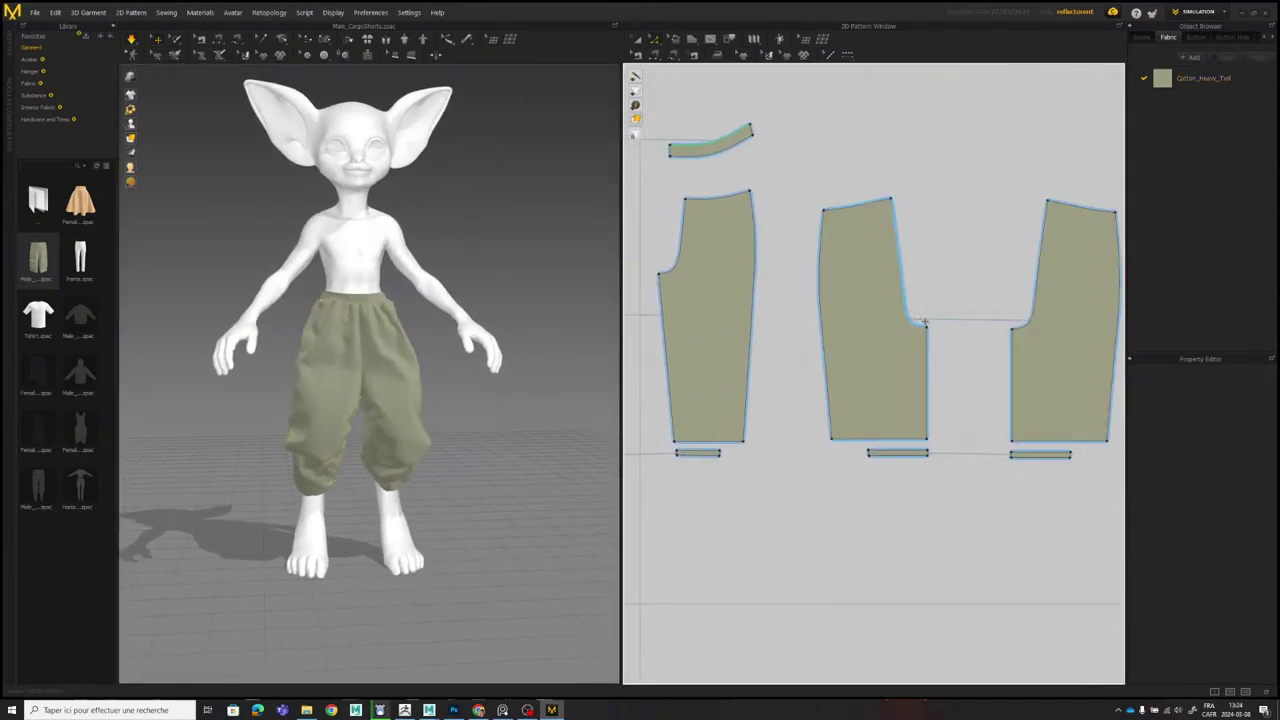
pyautogui.moveTo(923, 322); pyautogui.dragTo(1012, 296)
pyautogui.hotkey('ctrl', 'z')
pyautogui.click(965, 303)
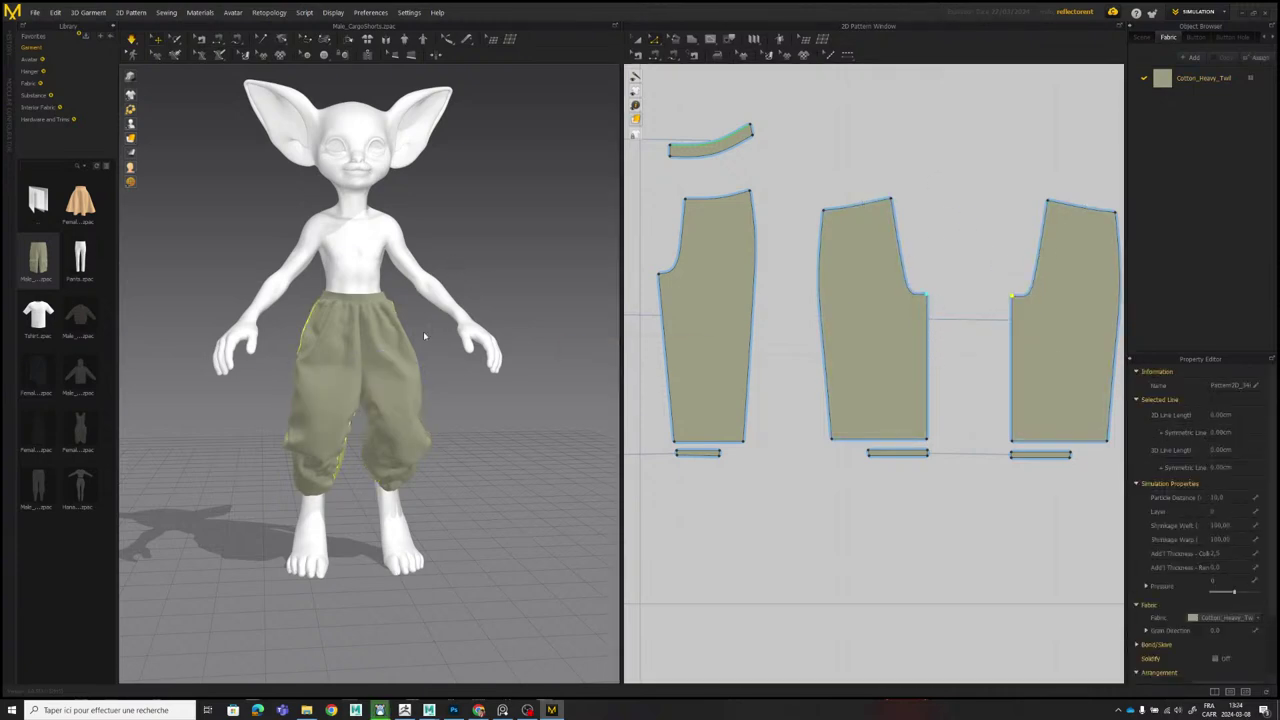
pyautogui.press('space')
# Tug the back seat and both legs from behind and in front to settle the shortened crotch.
pyautogui.moveTo(337, 329); pyautogui.dragTo(544, 320, button='right')
pyautogui.click(356, 386)
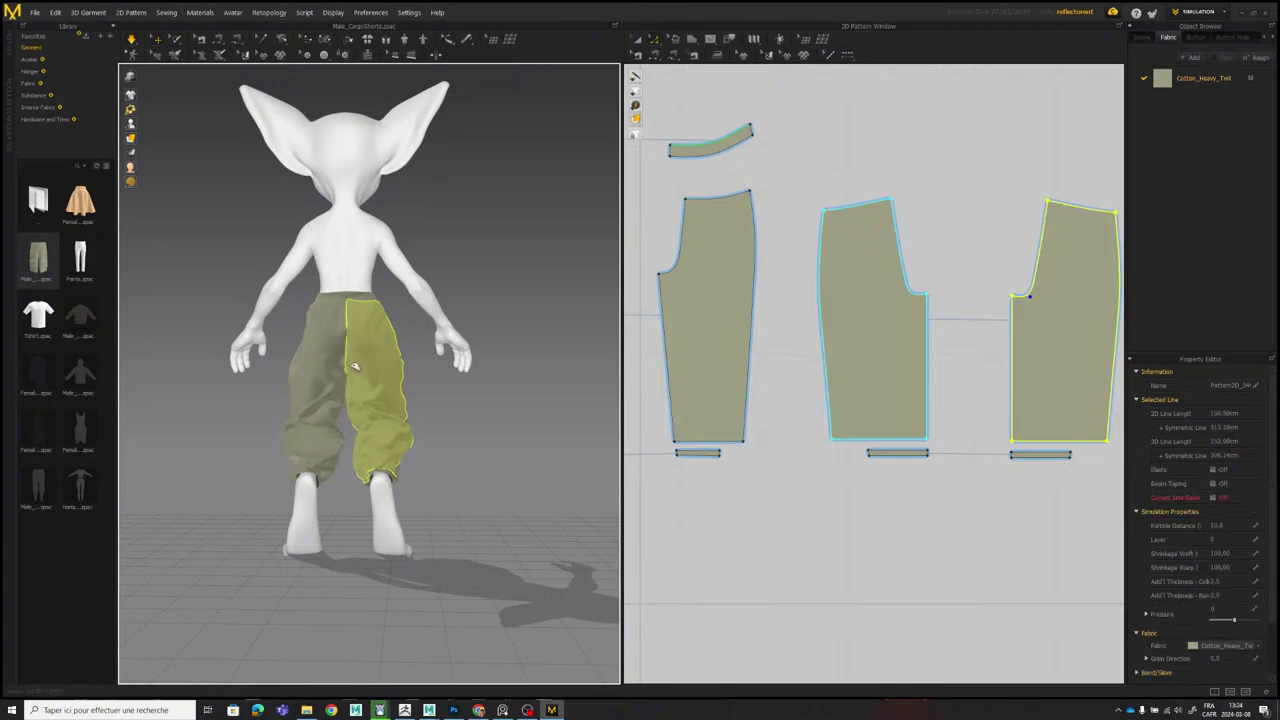
pyautogui.moveTo(288, 391); pyautogui.dragTo(236, 396)
pyautogui.moveTo(236, 396); pyautogui.dragTo(476, 383, button='right')
pyautogui.moveTo(373, 387); pyautogui.dragTo(356, 392)
pyautogui.click(322, 399)
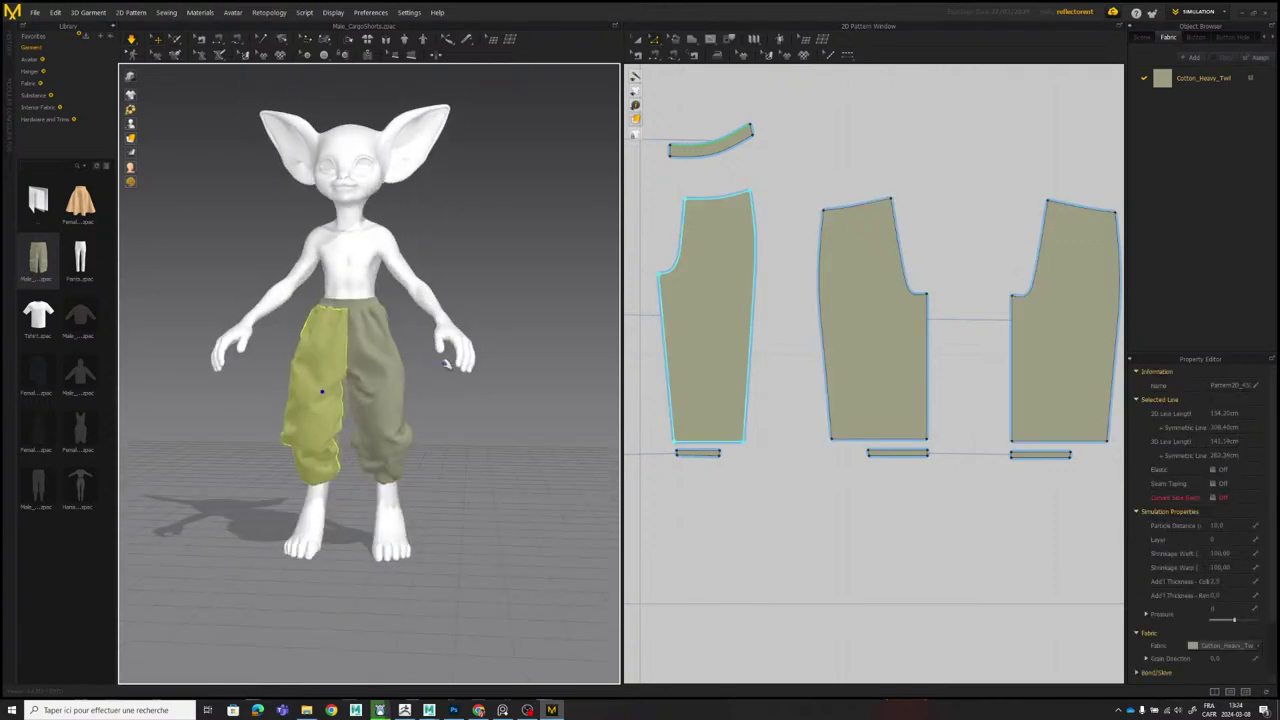
pyautogui.click(459, 363)
pyautogui.click(449, 381)
# Check the fit of the pants around the waist and knees, and undo the last few changes.
pyautogui.scroll(3, 325, 374)
pyautogui.moveTo(328, 378); pyautogui.dragTo(331, 331, button='right')
pyautogui.scroll(-3, 331, 370)
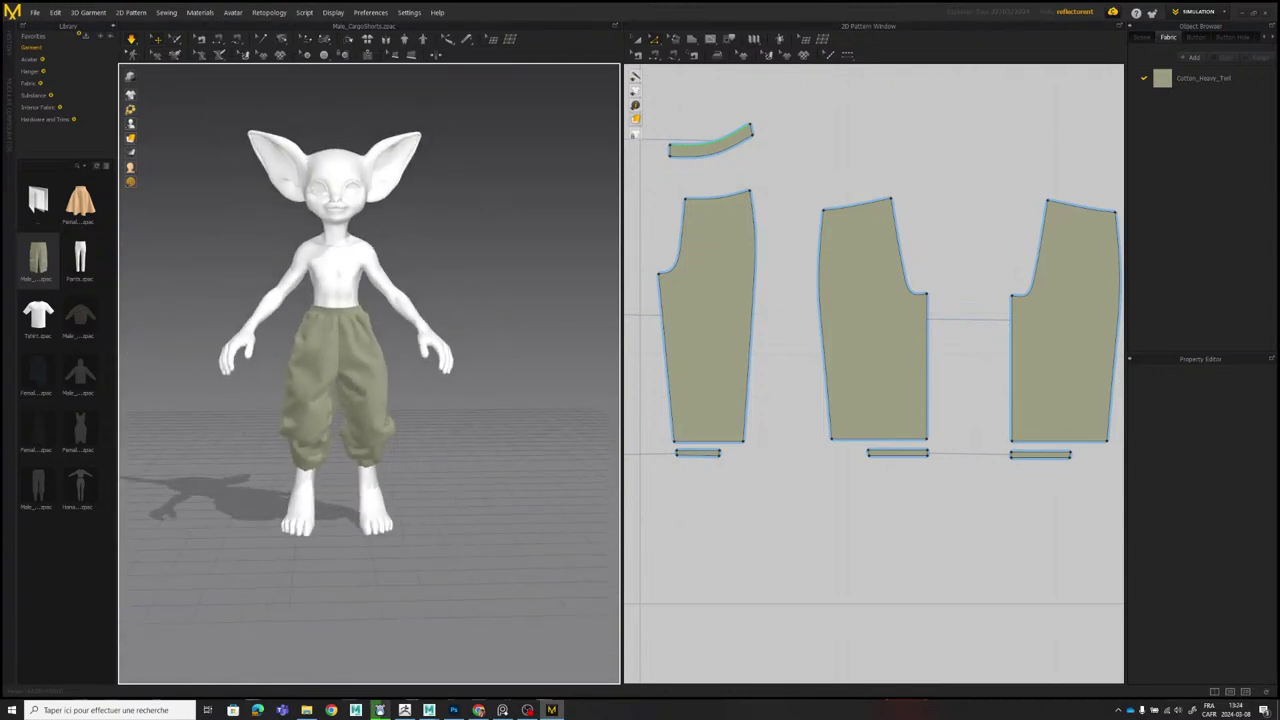
pyautogui.scroll(5, 380, 333)
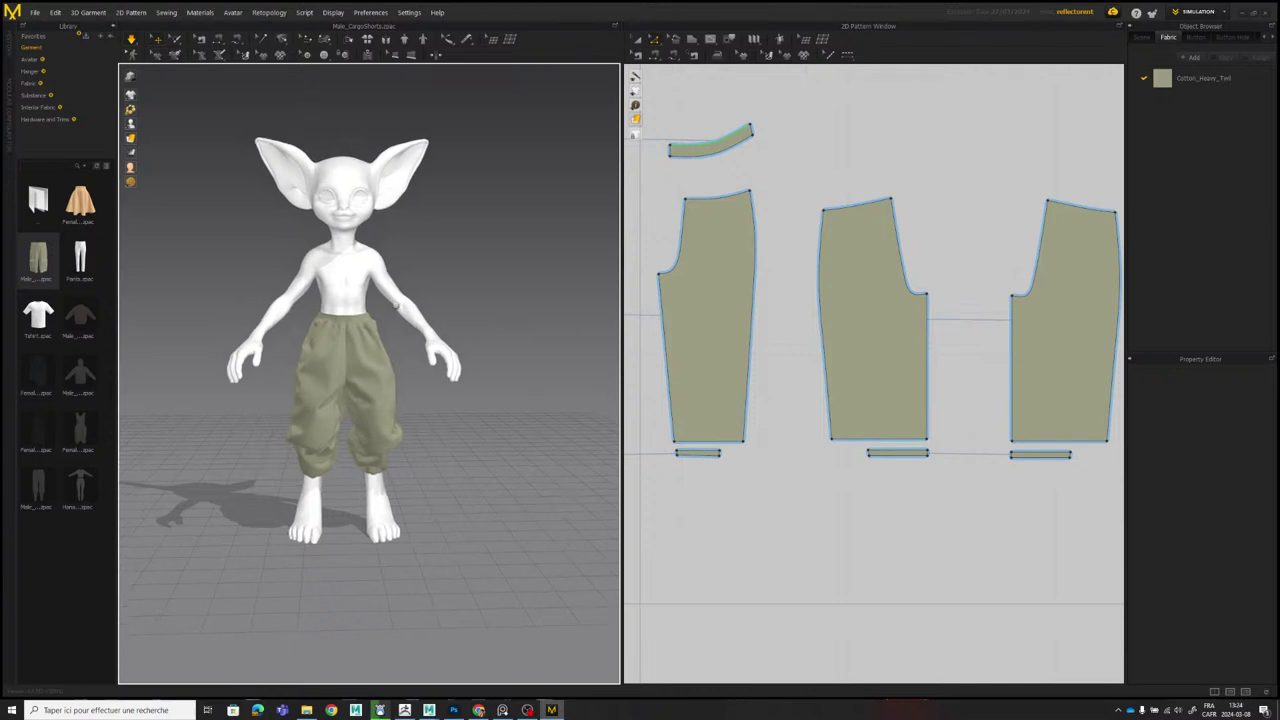
pyautogui.moveTo(380, 334); pyautogui.dragTo(374, 338, button='right')
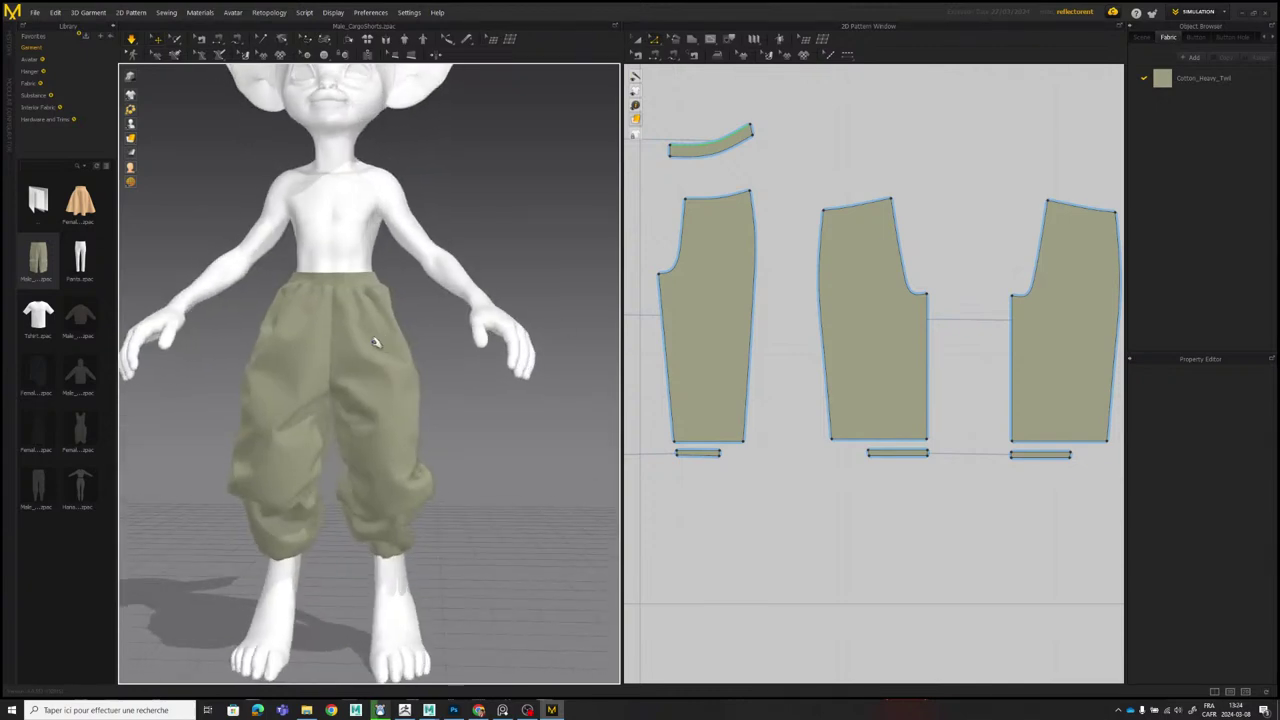
pyautogui.scroll(-2, 376, 338)
pyautogui.moveTo(382, 320); pyautogui.dragTo(415, 310, button='middle')
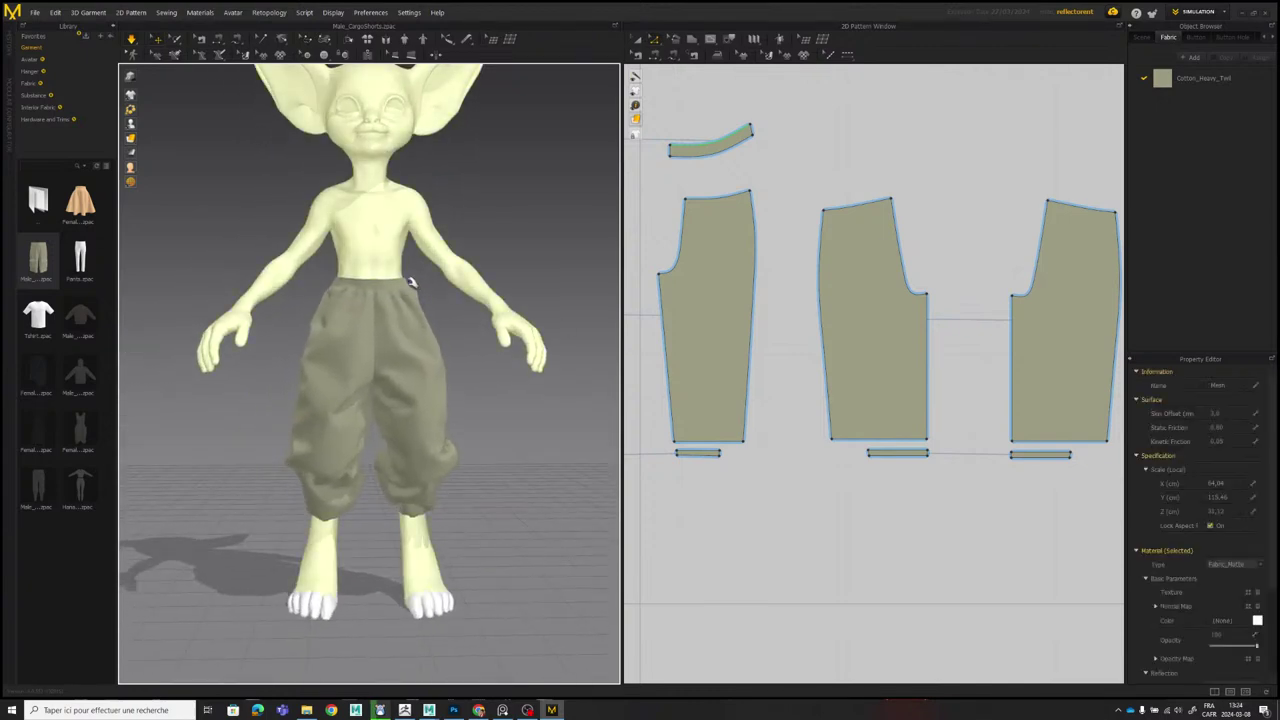
pyautogui.hotkey('ctrl', 'z')
pyautogui.hotkey('ctrl', 'z')
pyautogui.hotkey('ctrl', 'z')
pyautogui.hotkey('ctrl', 'z')
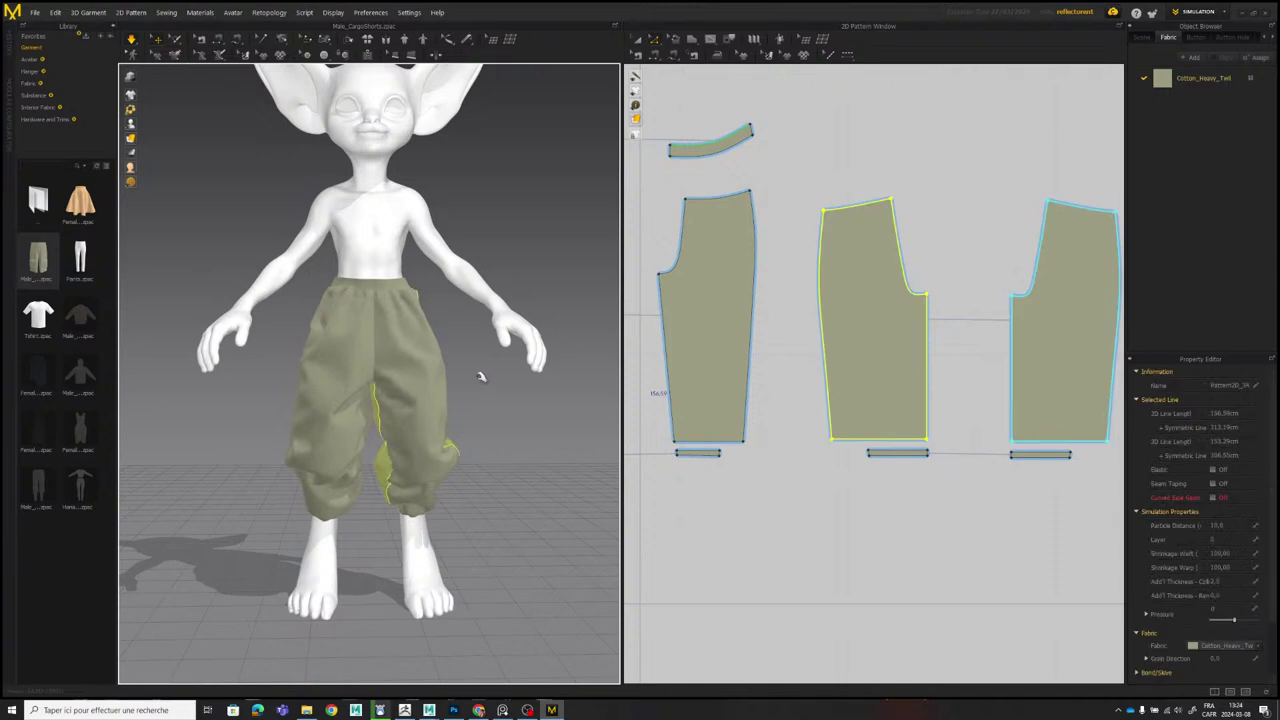
# Retry tugging the front legs between the knees, and pull one leg's outer knee outward.
pyautogui.click(478, 383)
pyautogui.moveTo(478, 383)
pyautogui.mouseDown(button='right')
pyautogui.moveTo(508, 385)
pyautogui.moveTo(490, 389)
pyautogui.mouseUp(button='right')
pyautogui.moveTo(367, 410); pyautogui.dragTo(350, 412)
pyautogui.hotkey('ctrl', 'z')
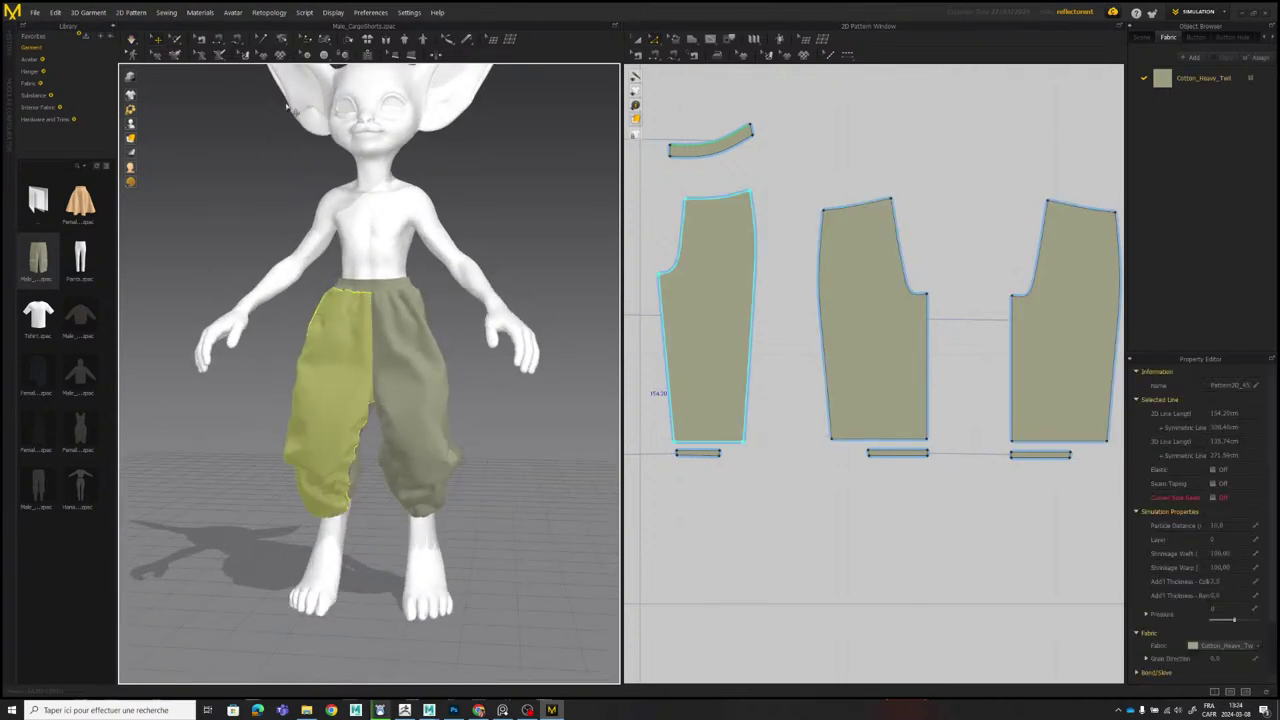
pyautogui.click(385, 441)
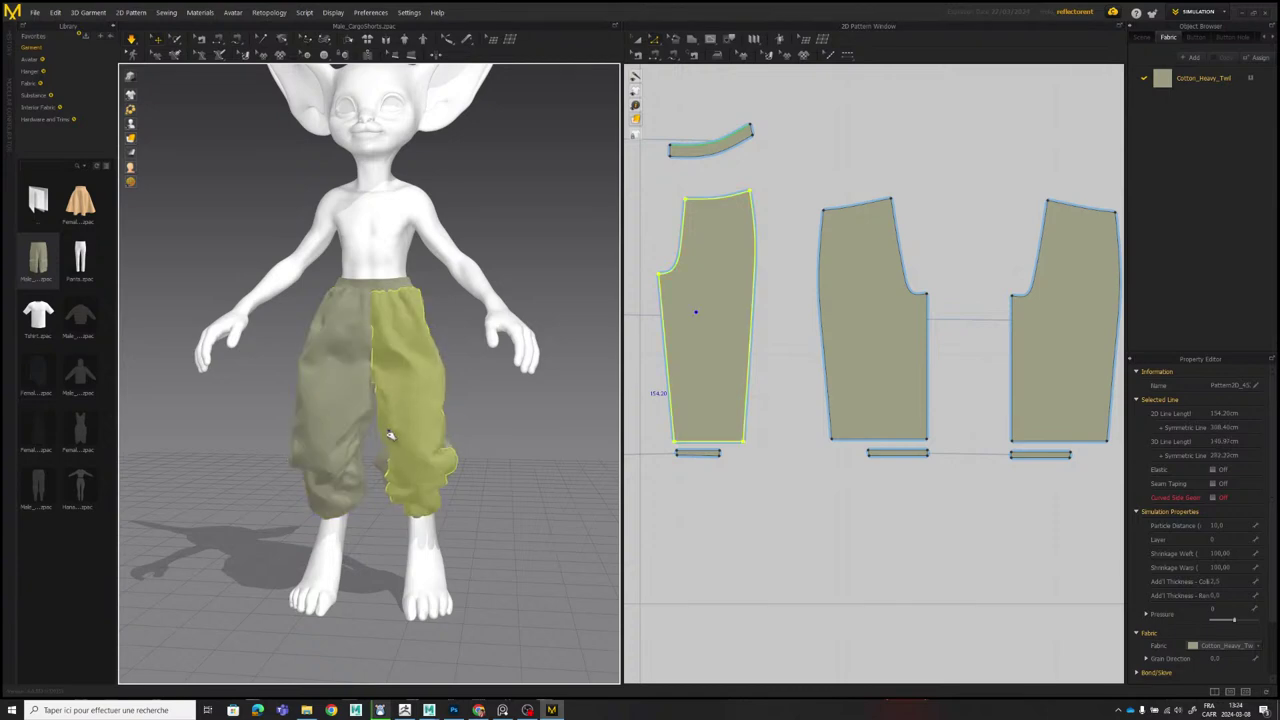
pyautogui.moveTo(446, 438); pyautogui.dragTo(461, 446)
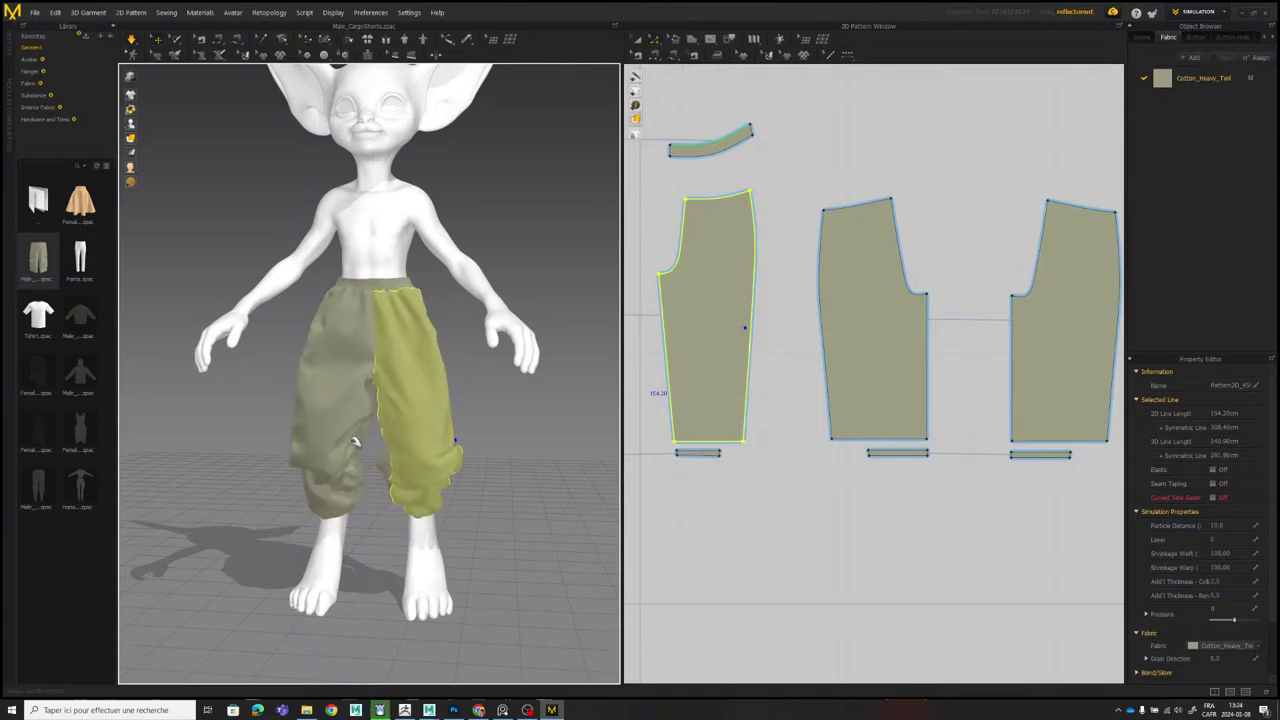
# Pull the lower part of both front legs at the inner and outer knees to balance the folds.
pyautogui.moveTo(356, 443); pyautogui.dragTo(305, 448, button='right')
pyautogui.click(356, 470)
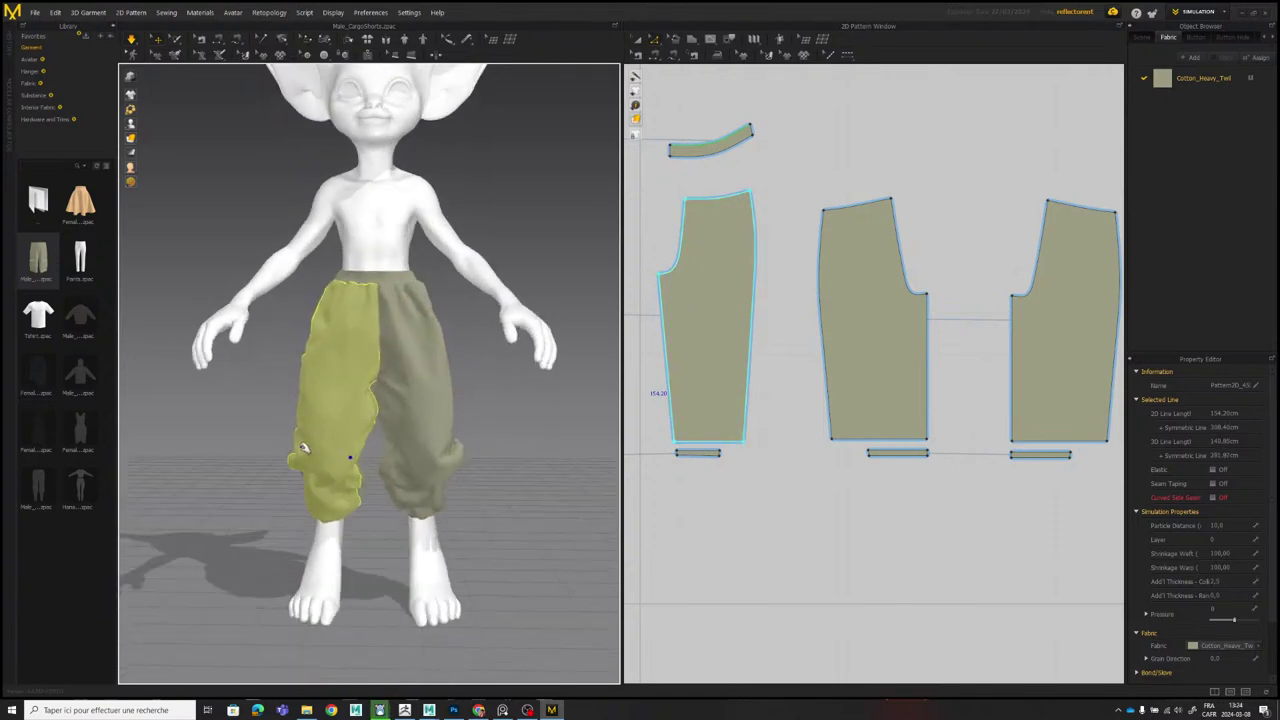
pyautogui.moveTo(305, 448); pyautogui.dragTo(308, 454)
pyautogui.click(447, 429)
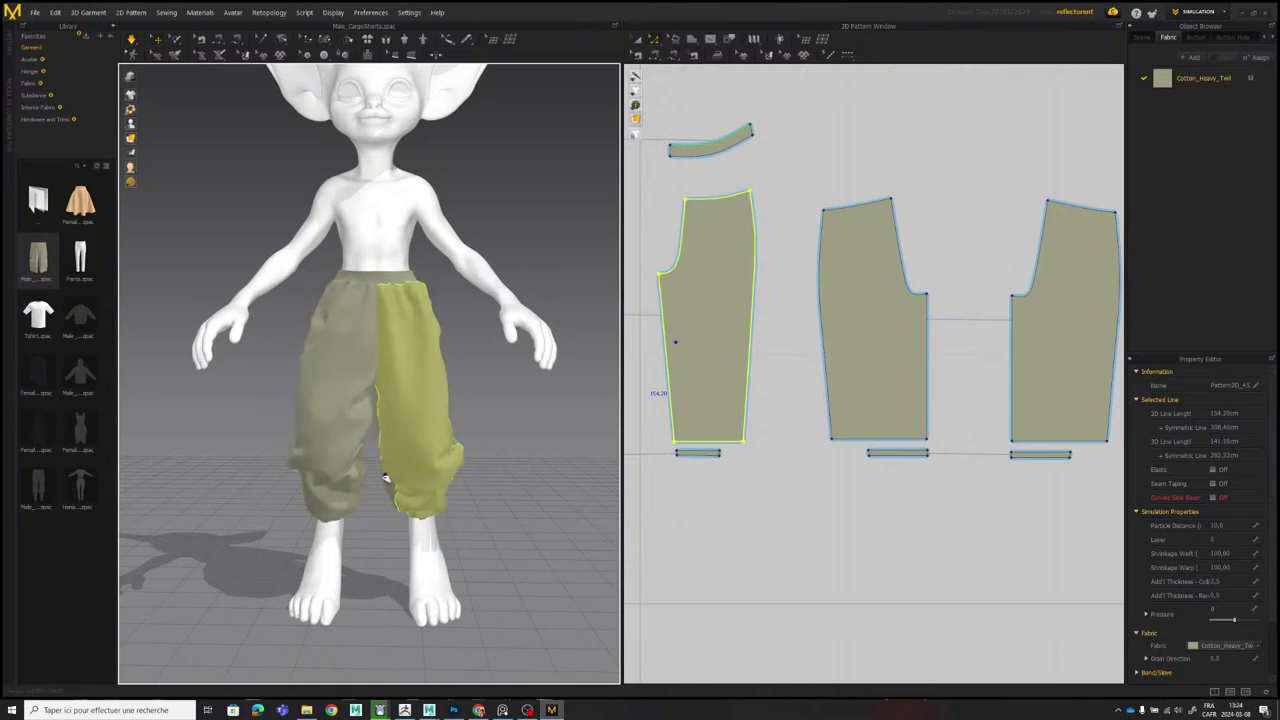
pyautogui.click(474, 346)
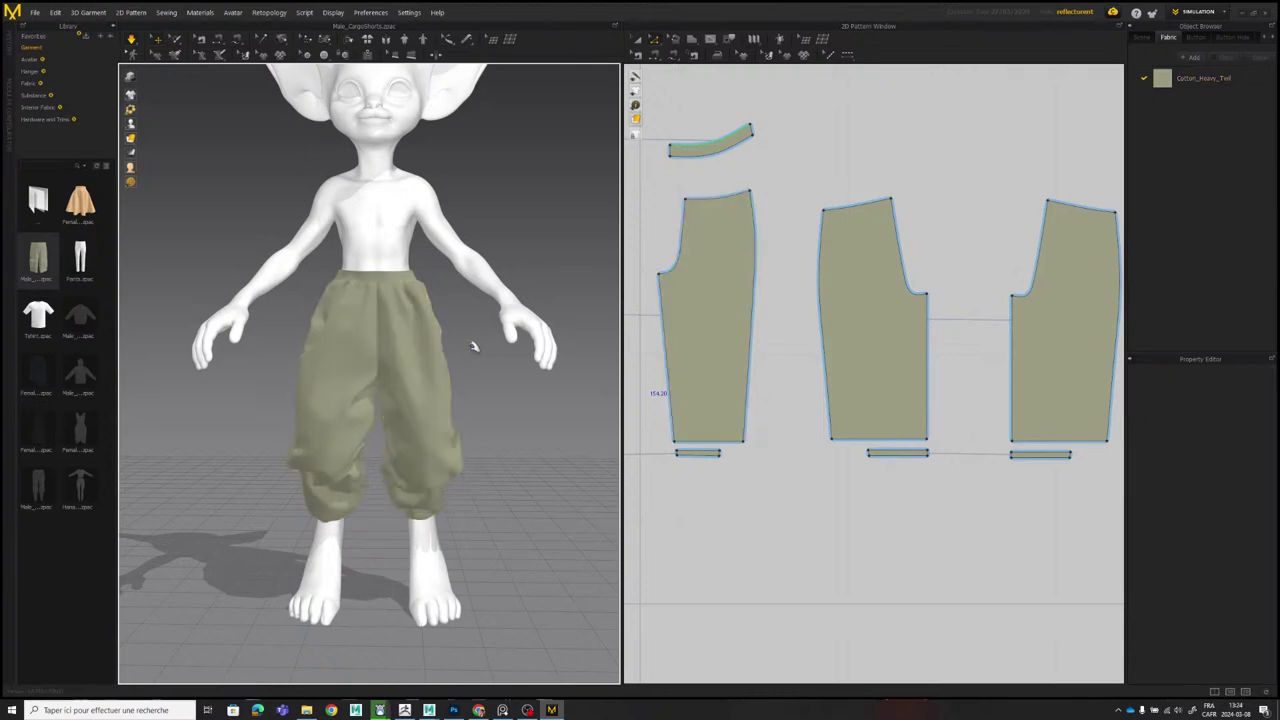
# Tug the back crotch seam and the inner and outer knees of both back legs to smooth the folds.
pyautogui.moveTo(442, 336); pyautogui.dragTo(557, 336, button='right')
pyautogui.moveTo(445, 368); pyautogui.dragTo(388, 379, button='right')
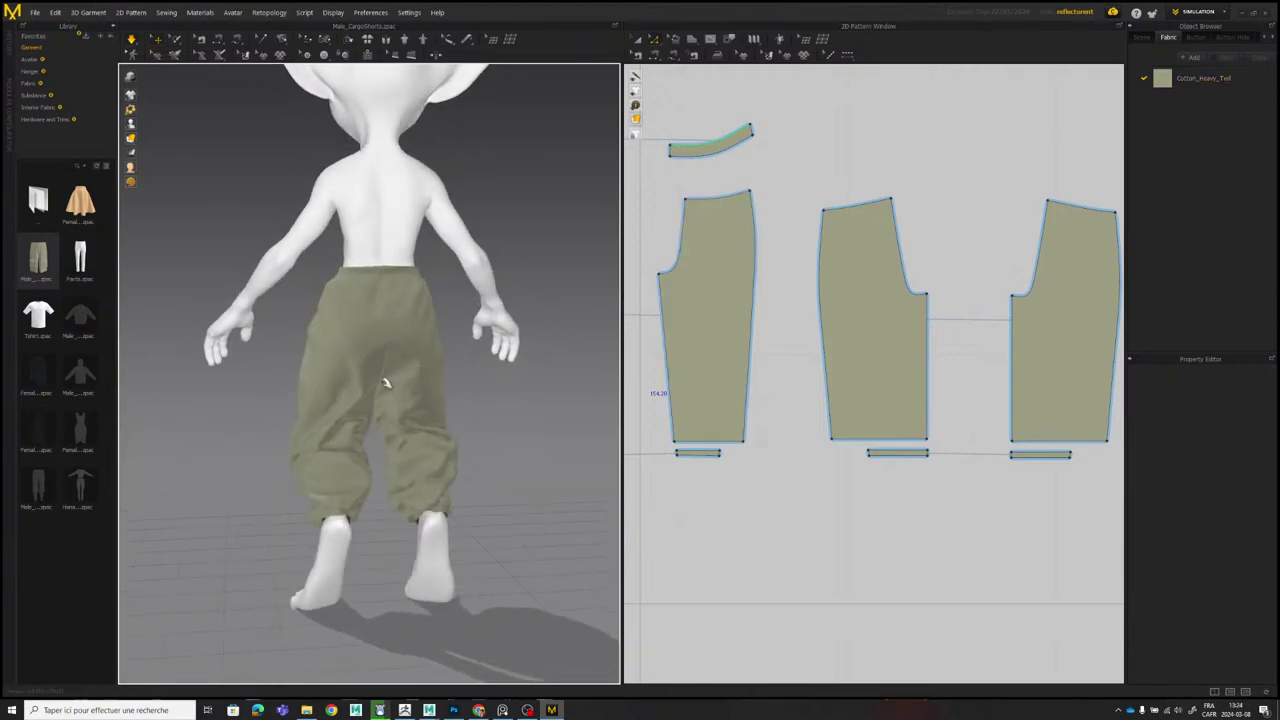
pyautogui.click(382, 358)
pyautogui.moveTo(414, 422); pyautogui.dragTo(388, 425, button='right')
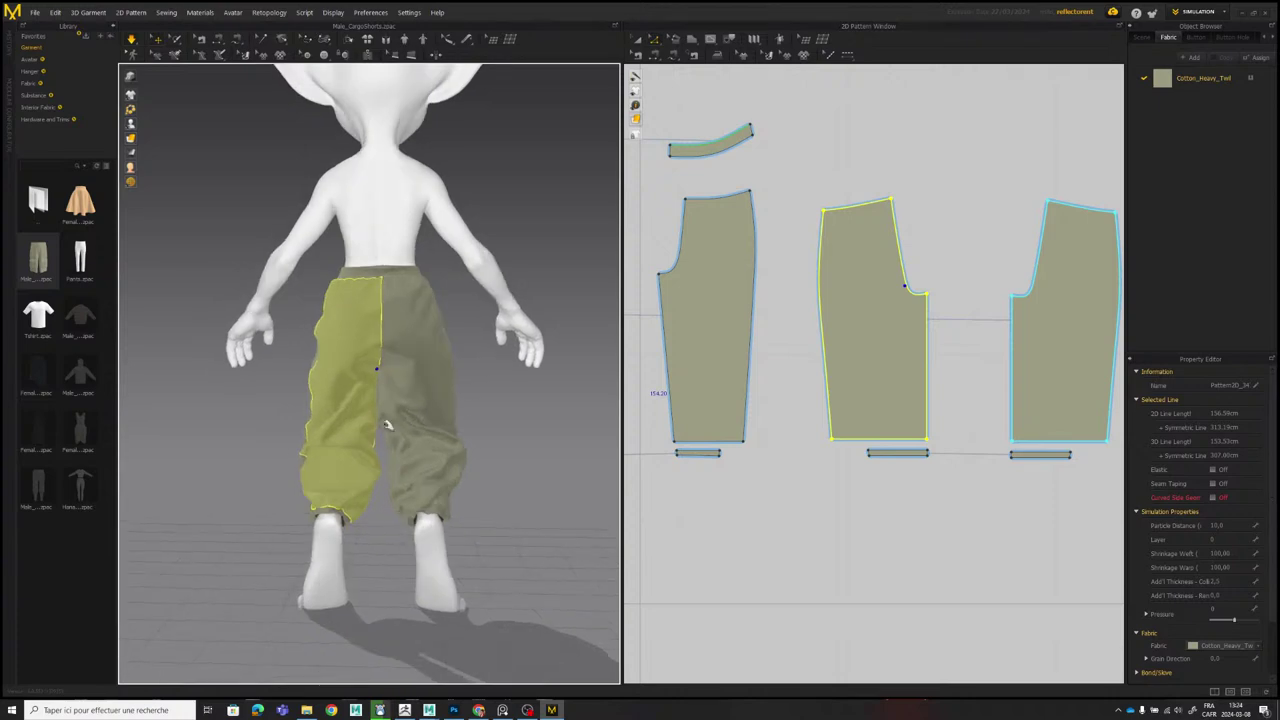
pyautogui.moveTo(302, 447); pyautogui.dragTo(312, 453)
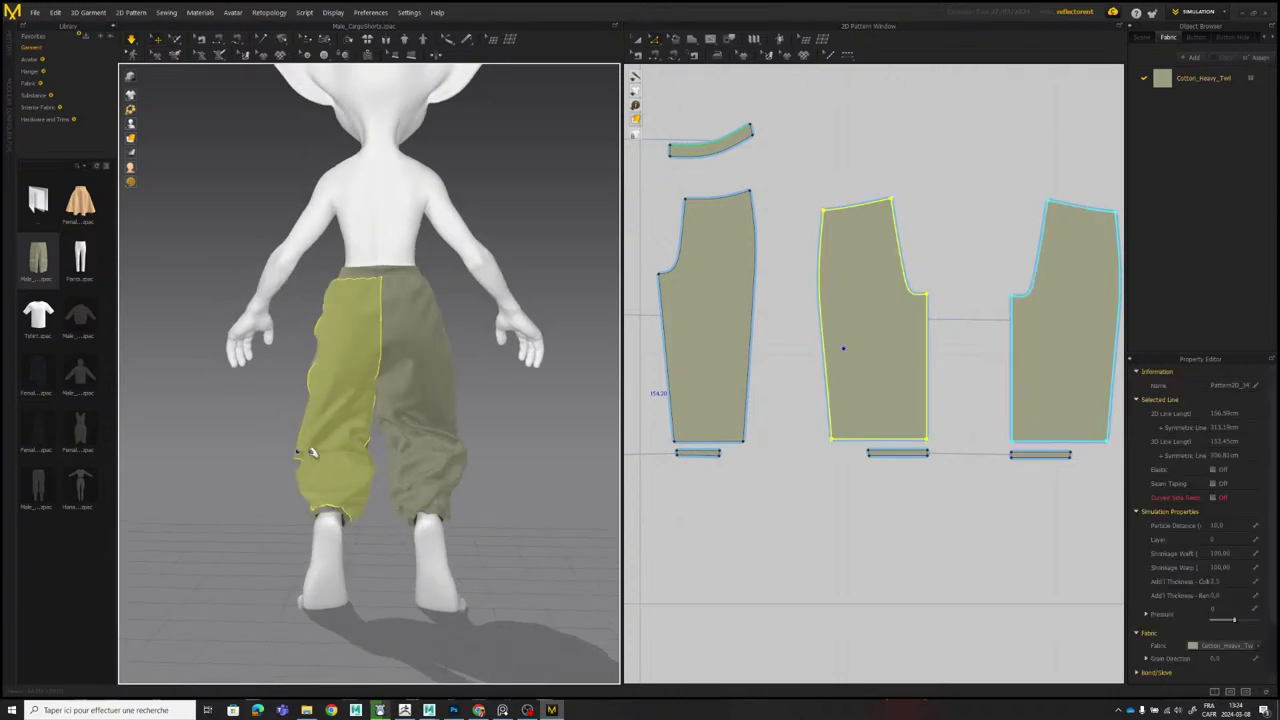
pyautogui.click(466, 461)
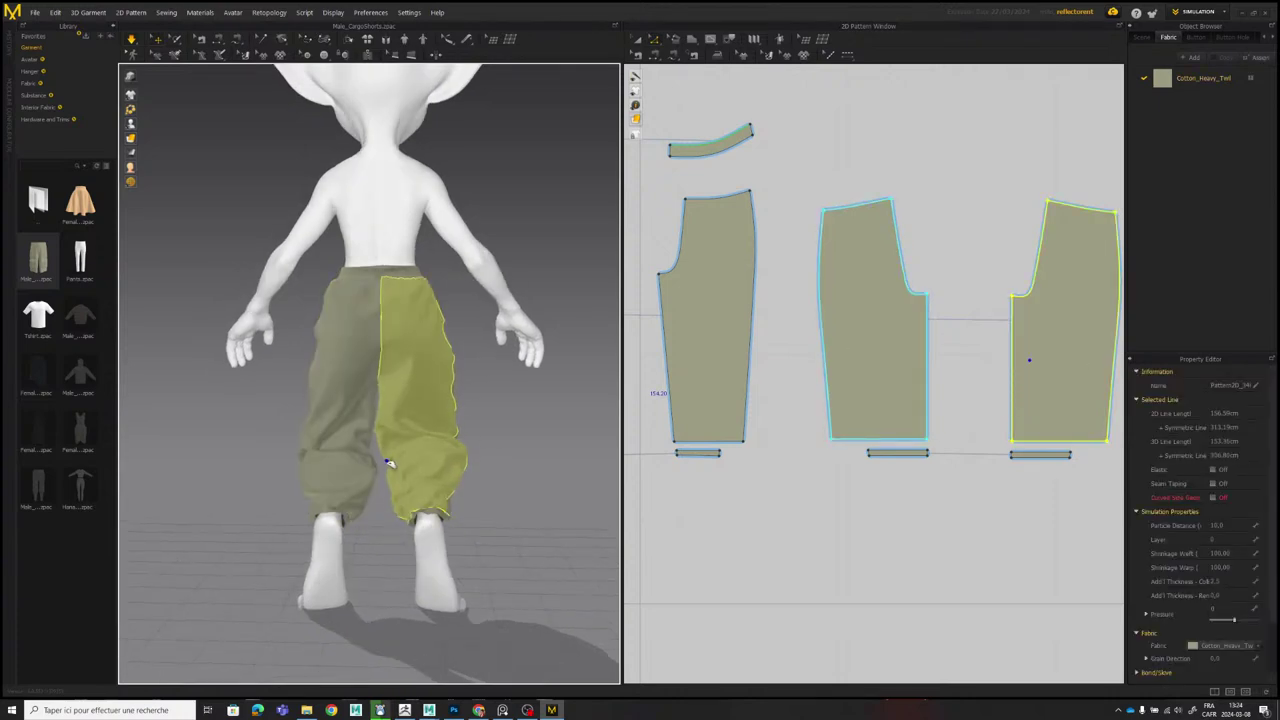
pyautogui.click(465, 441)
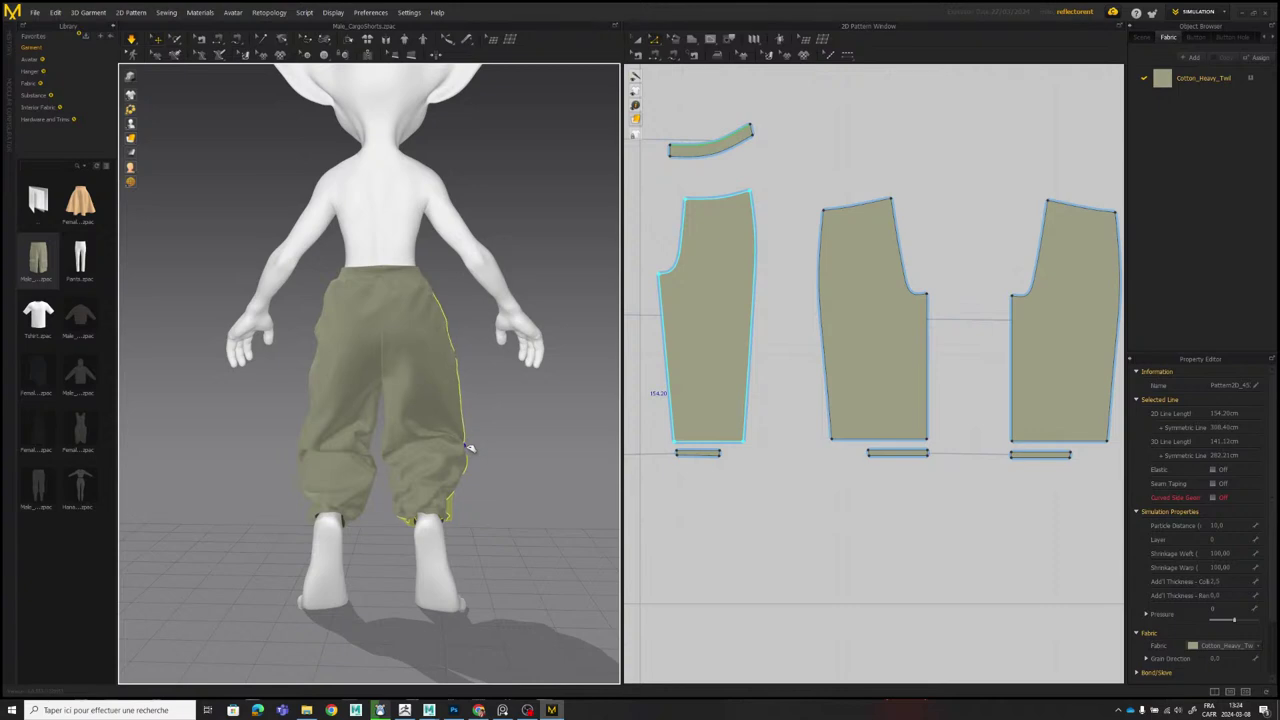
pyautogui.click(371, 462)
# Adjust the lower front leg fabric on the avatar so the folds hang loosely above the ankle cuffs.
pyautogui.moveTo(396, 446); pyautogui.dragTo(586, 394, button='right')
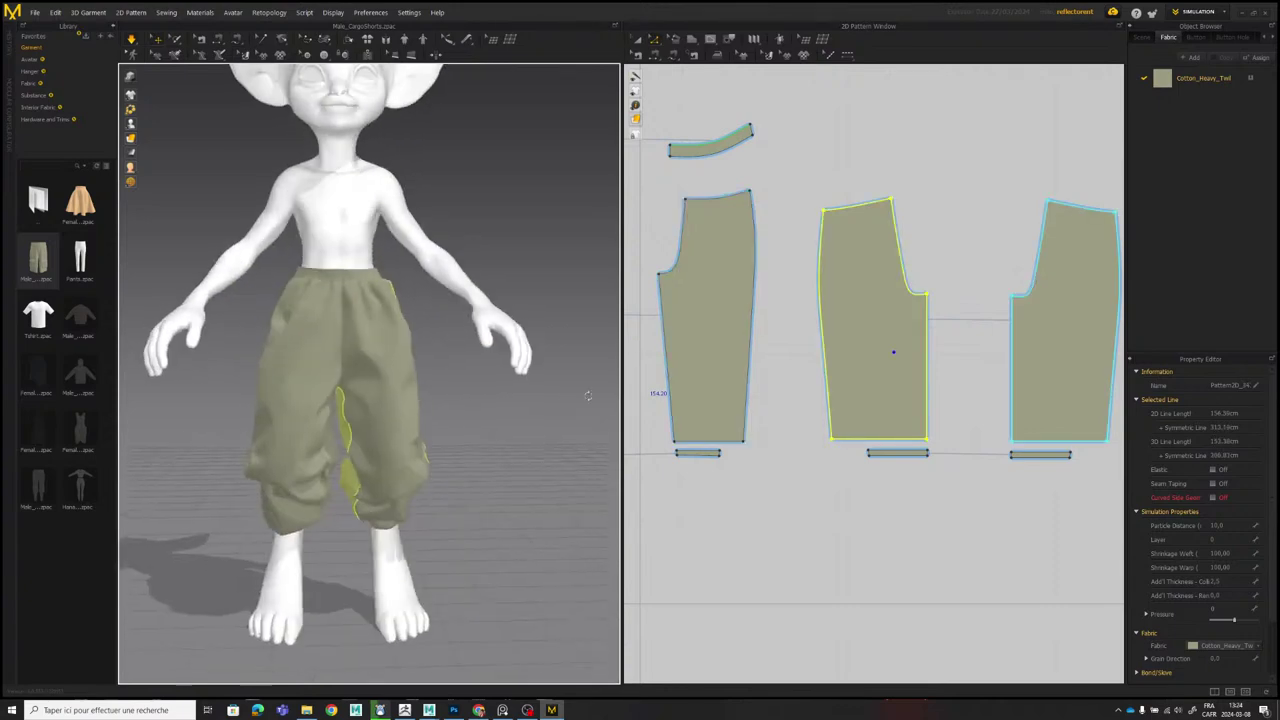
pyautogui.scroll(-3, 429, 380)
pyautogui.moveTo(429, 380); pyautogui.dragTo(440, 362, button='right')
pyautogui.click(471, 286)
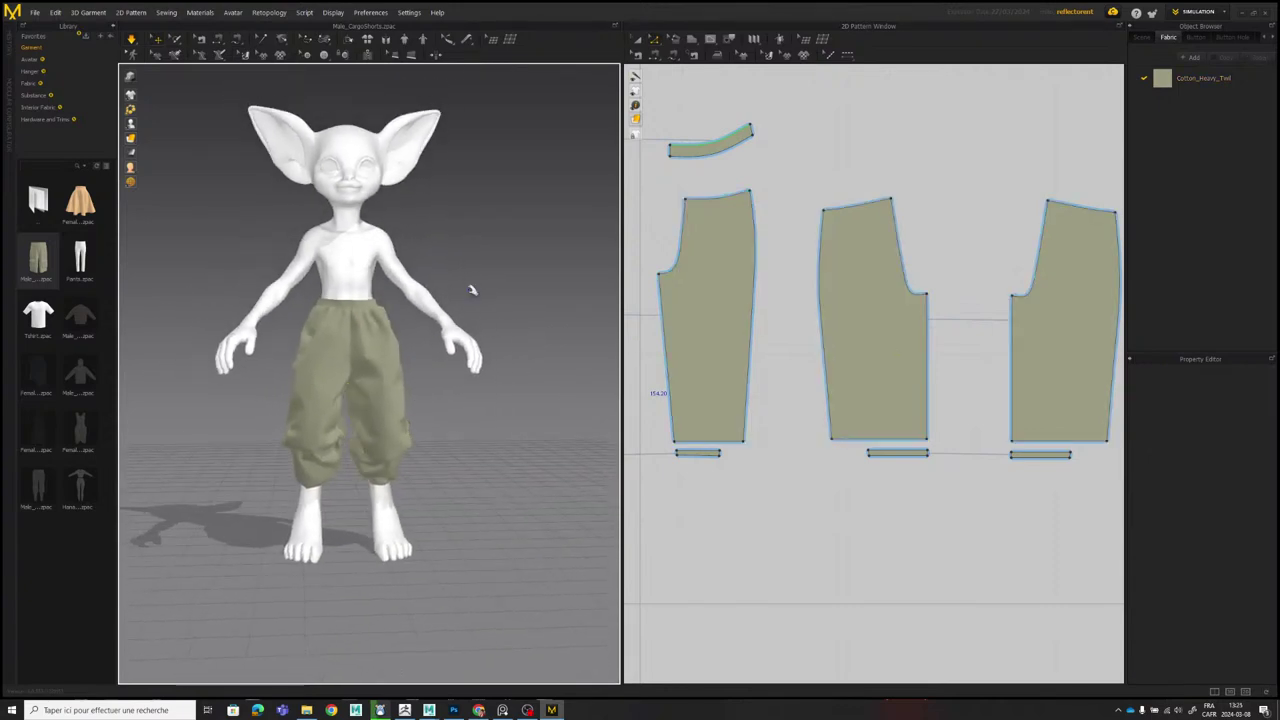
pyautogui.moveTo(346, 386); pyautogui.dragTo(395, 298, button='middle')
pyautogui.scroll(3, 369, 398)
pyautogui.moveTo(395, 298); pyautogui.dragTo(363, 392, button='right')
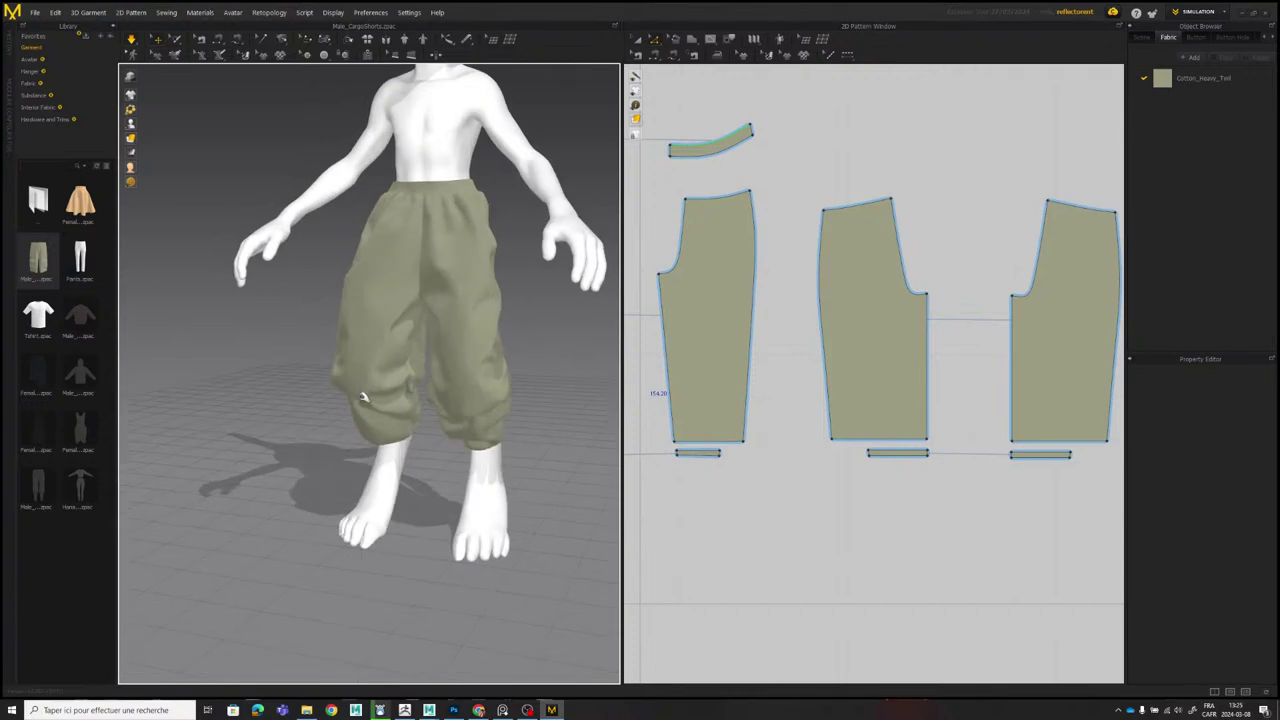
pyautogui.moveTo(362, 397); pyautogui.dragTo(441, 330)
pyautogui.moveTo(441, 330); pyautogui.dragTo(480, 304, button='right')
pyautogui.moveTo(482, 300); pyautogui.dragTo(500, 393)
pyautogui.moveTo(498, 393); pyautogui.dragTo(519, 347, button='right')
pyautogui.click(503, 246)
# Inspect the overall shape and proportions of the baggy pants on the full avatar from the front.
pyautogui.scroll(-5, 480, 252)
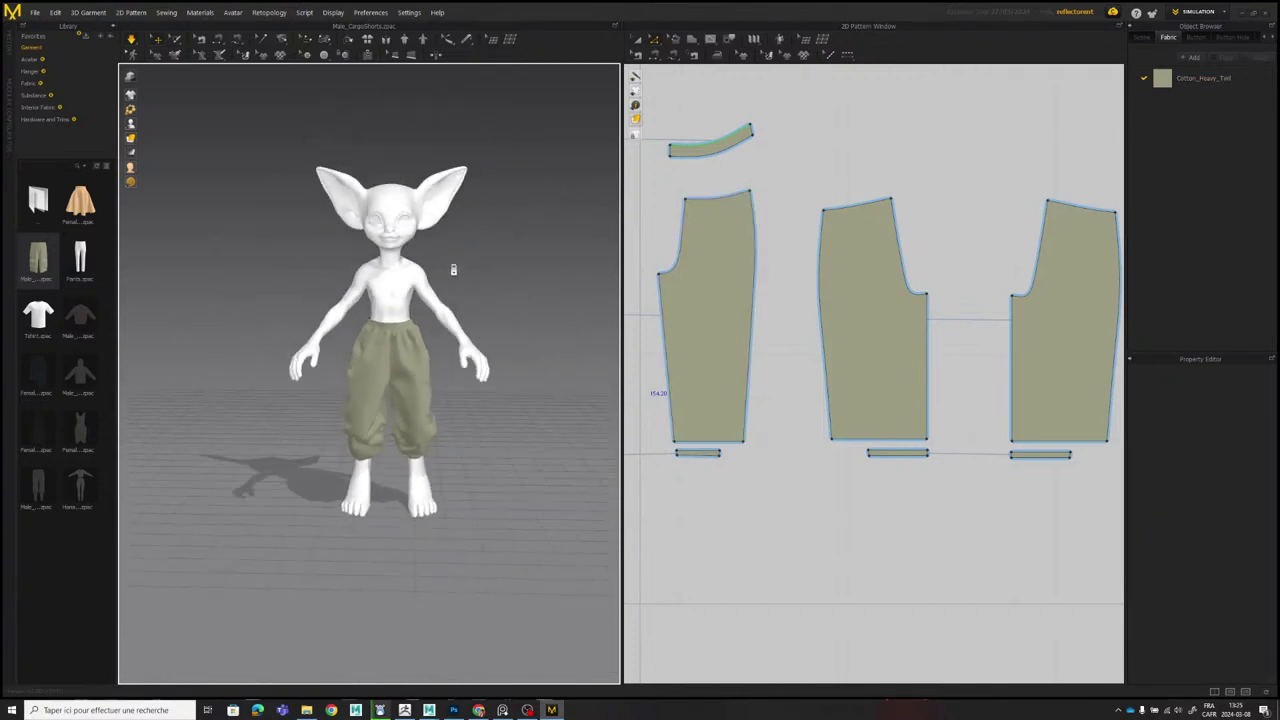
pyautogui.moveTo(451, 269)
pyautogui.mouseDown(button='right')
pyautogui.moveTo(534, 251)
pyautogui.moveTo(728, 263)
pyautogui.moveTo(537, 260)
pyautogui.moveTo(466, 283)
pyautogui.moveTo(441, 310)
pyautogui.moveTo(457, 306)
pyautogui.moveTo(305, 293)
pyautogui.moveTo(515, 311)
pyautogui.moveTo(506, 280)
pyautogui.moveTo(424, 279)
pyautogui.moveTo(496, 281)
pyautogui.moveTo(444, 279)
pyautogui.mouseUp(button='right')
pyautogui.scroll(3, 464, 284)
pyautogui.click(416, 309)
pyautogui.scroll(-4, 478, 303)
pyautogui.scroll(3, 414, 368)
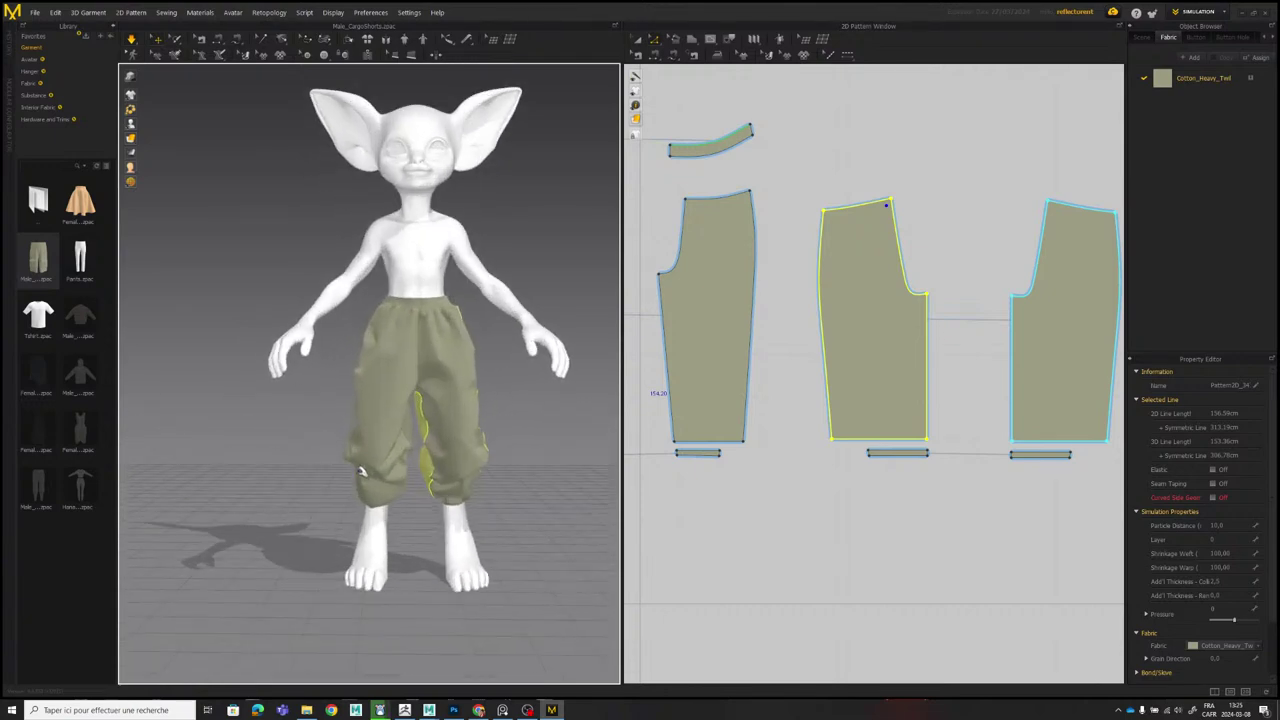
# Select all the pants pattern pieces and bring up the physical properties of their Cotton_Heavy_Twill fabric.
pyautogui.click(358, 471)
pyautogui.scroll(-4, 853, 196)
pyautogui.moveTo(824, 181); pyautogui.dragTo(897, 201, button='middle')
pyautogui.click(730, 162)
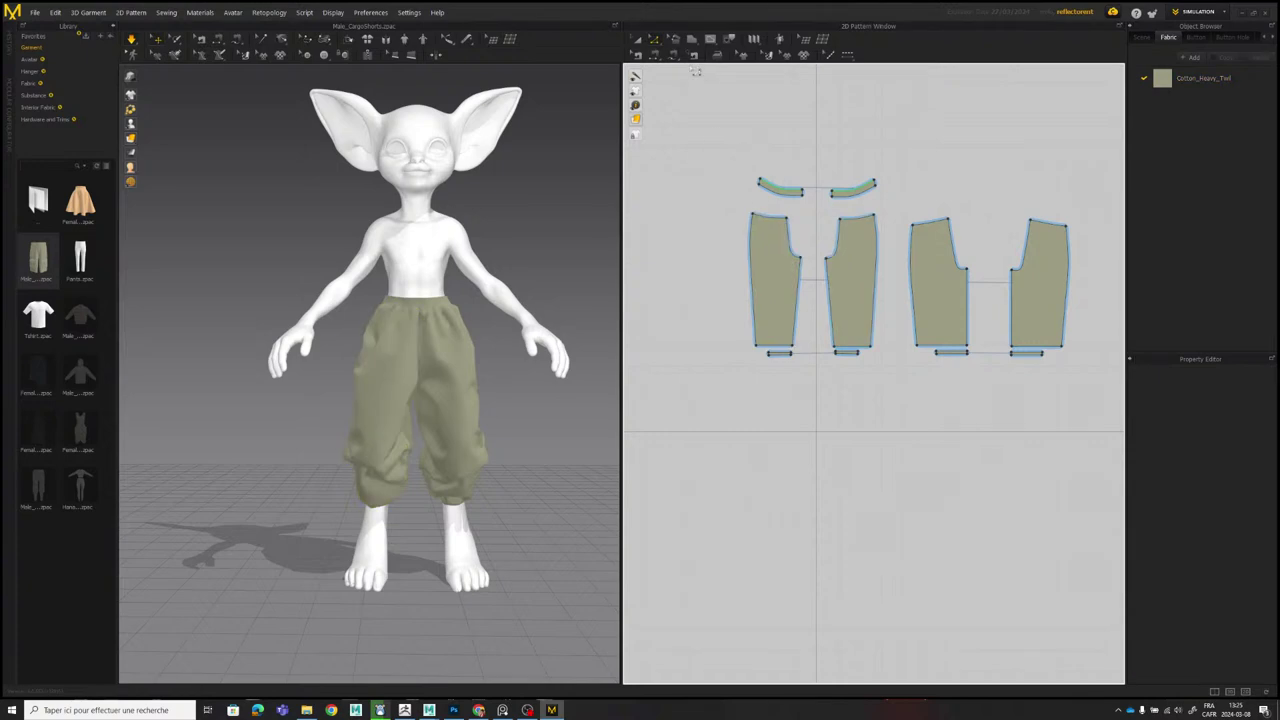
pyautogui.click(638, 40)
pyautogui.moveTo(737, 157); pyautogui.dragTo(1098, 378)
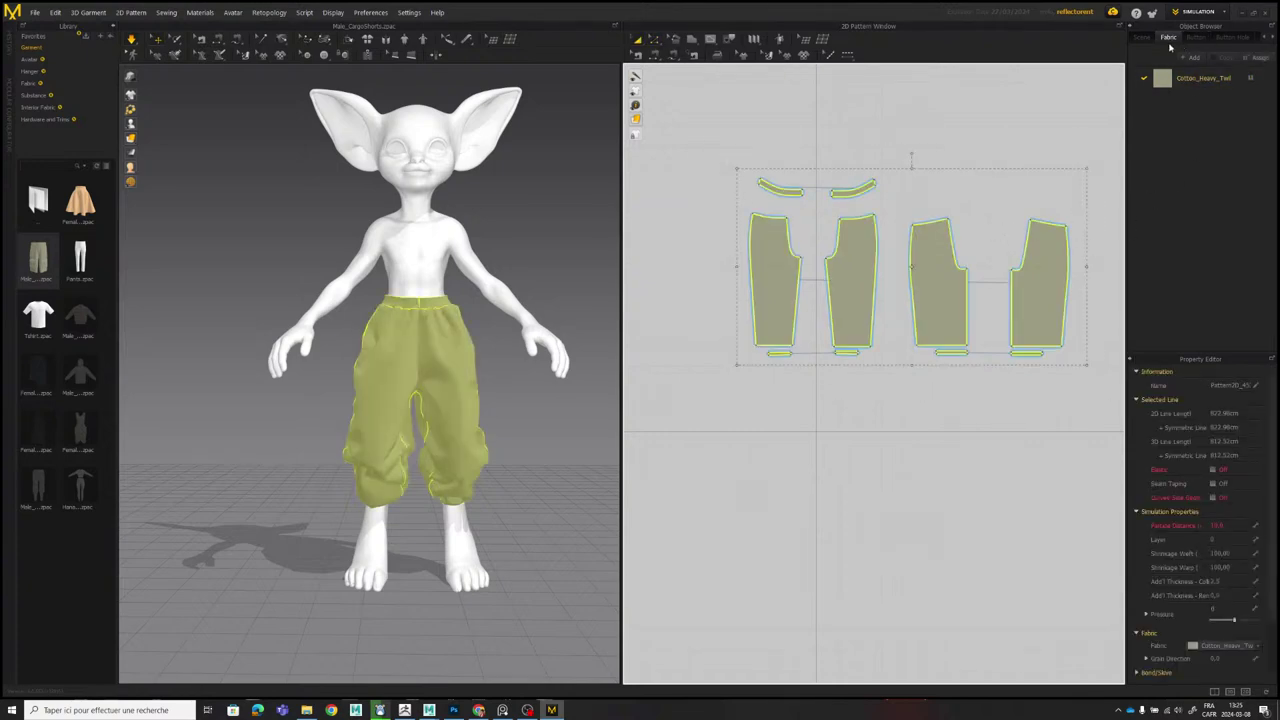
pyautogui.click(1185, 82)
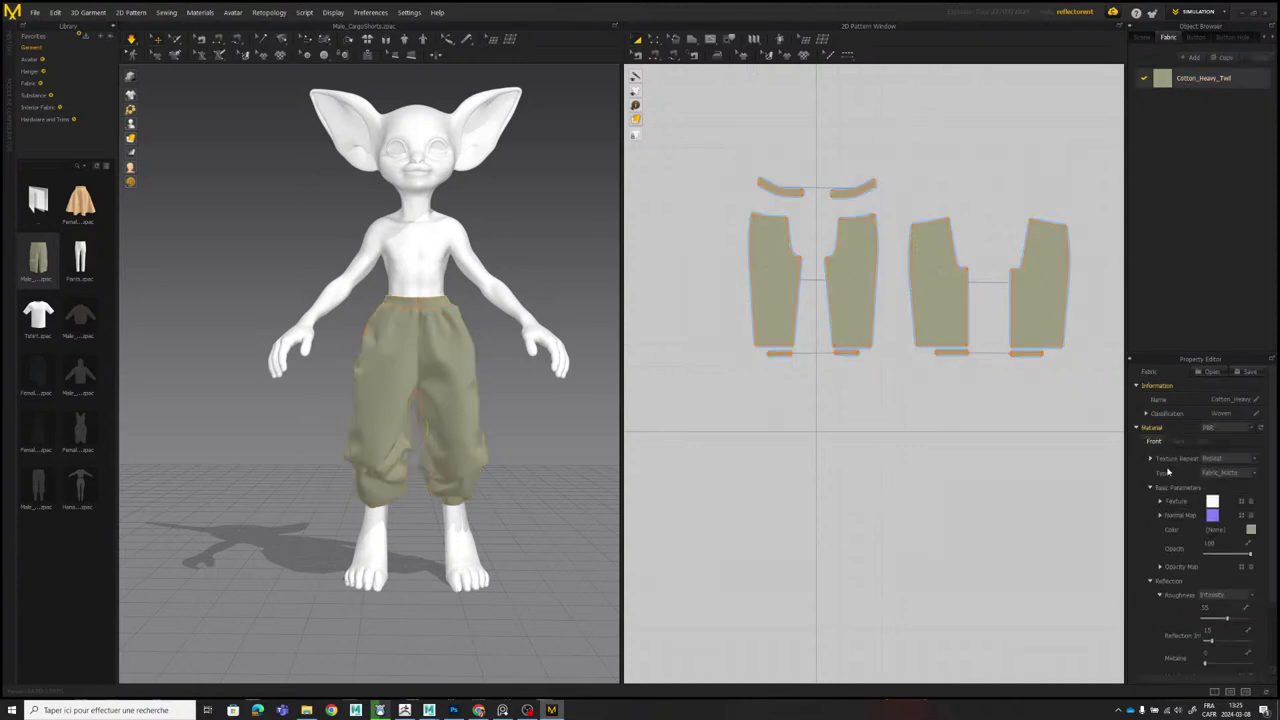
pyautogui.scroll(-3, 1224, 470)
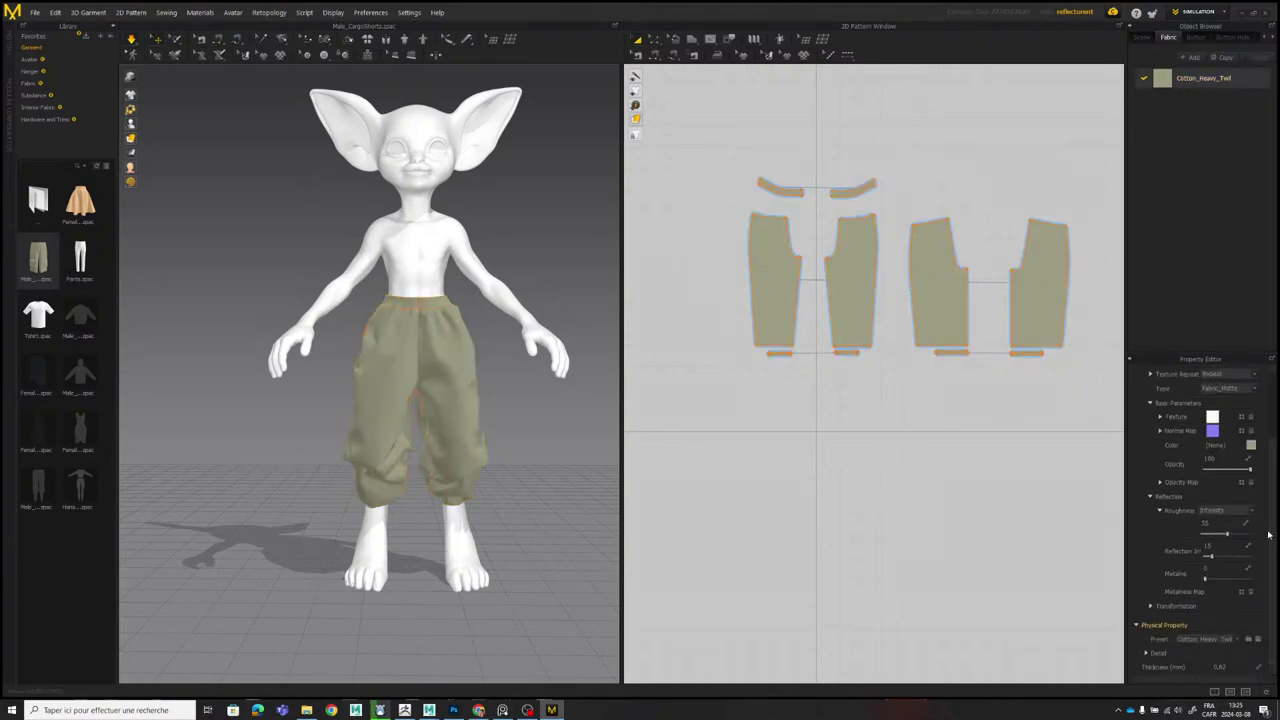
# Start saving the project under a new name and go to the ProjetPersonell_PAC\Fox folder on drive C.
pyautogui.click(35, 13)
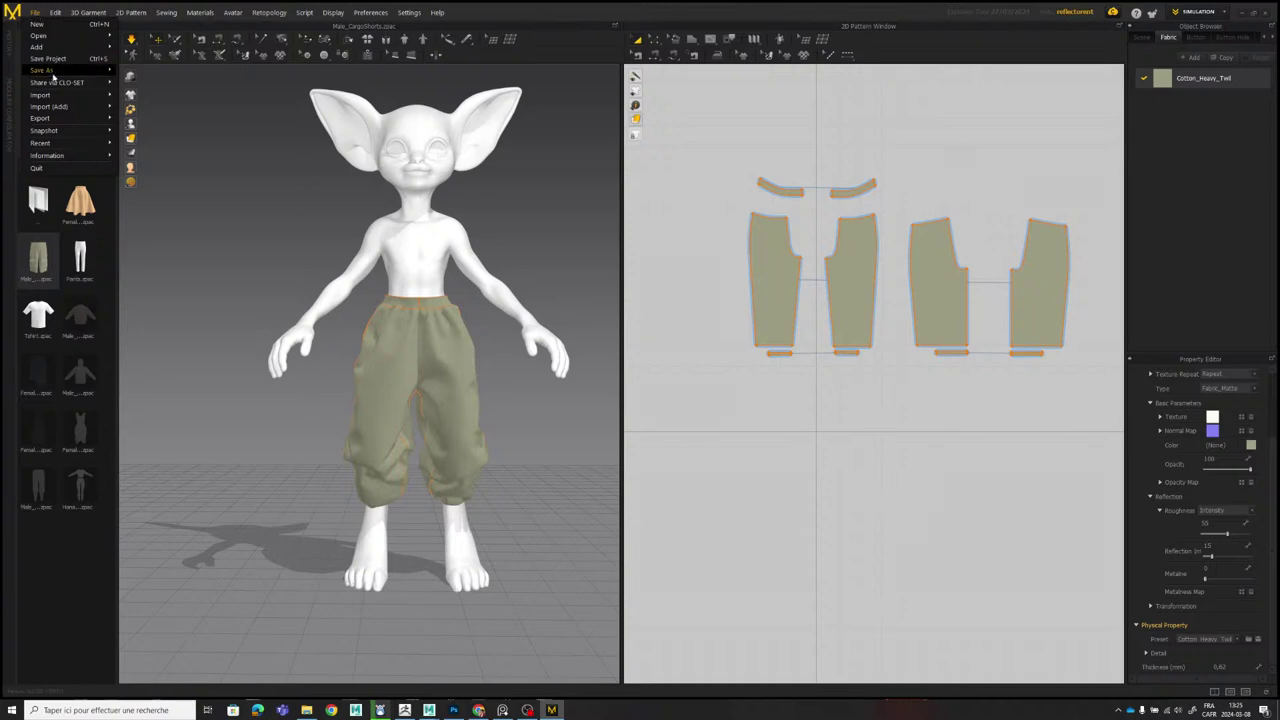
pyautogui.moveTo(56, 76)
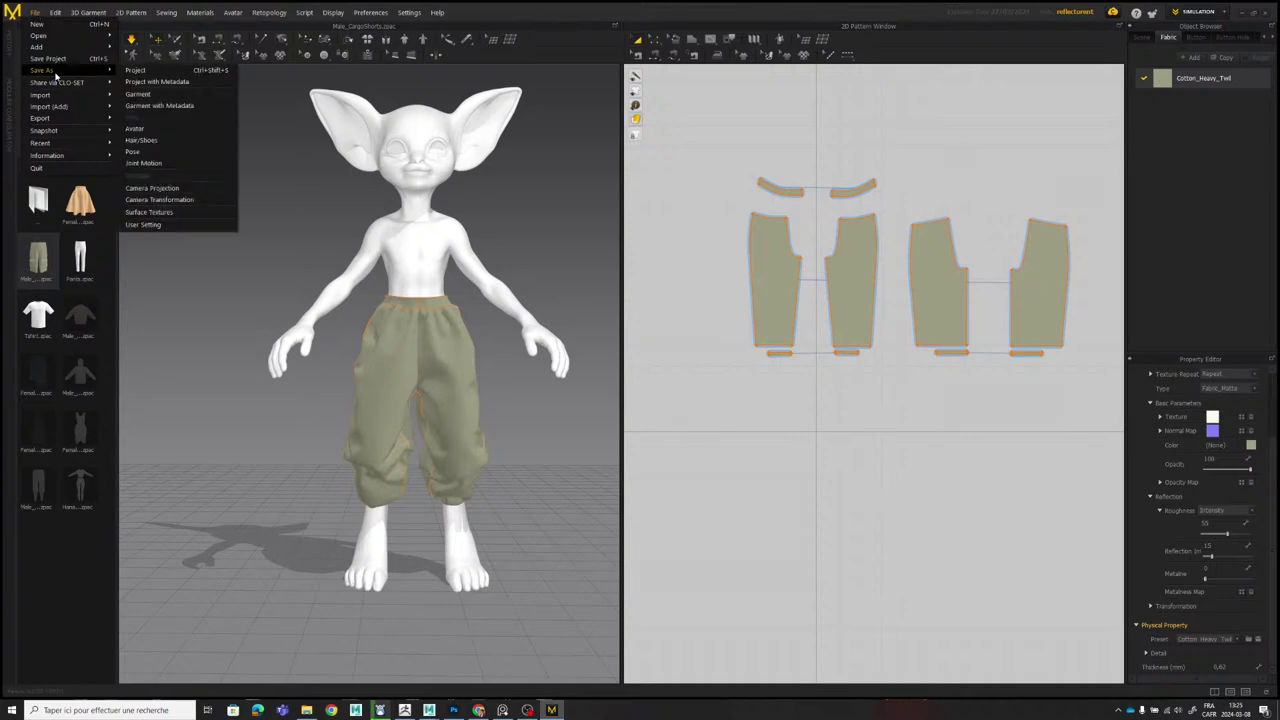
pyautogui.click(142, 72)
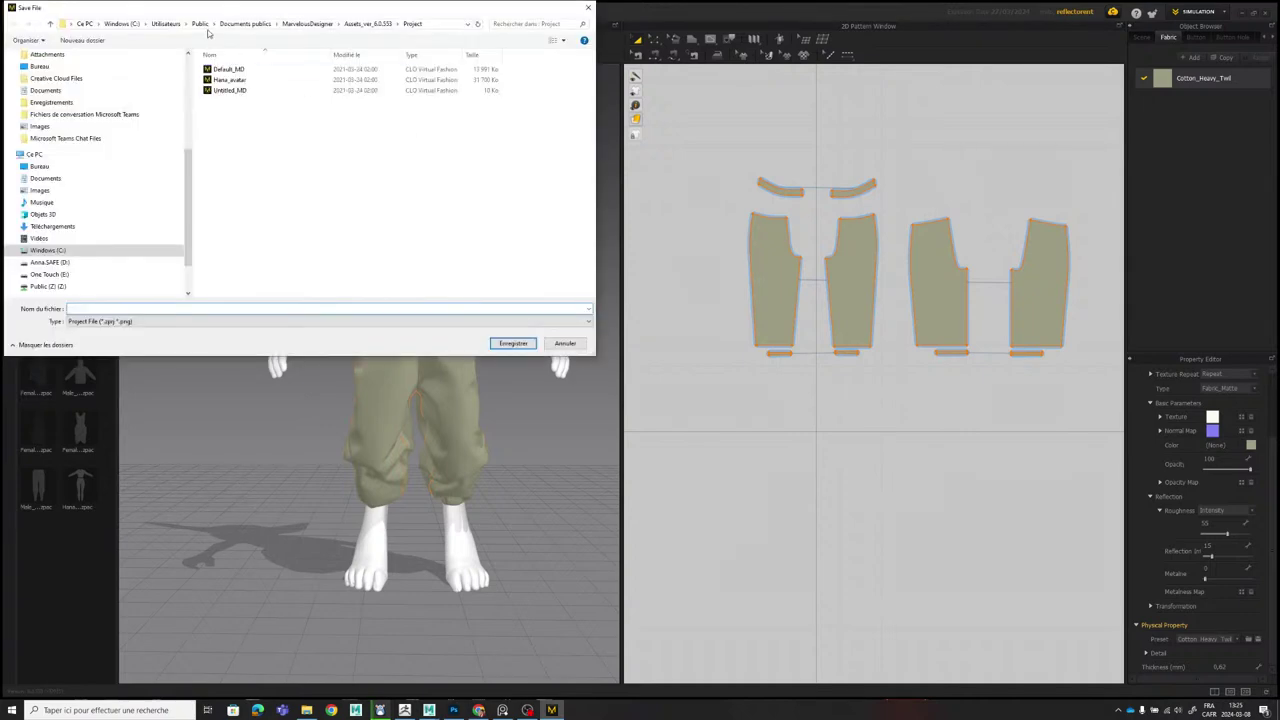
pyautogui.scroll(-2, 77, 178)
pyautogui.click(72, 203)
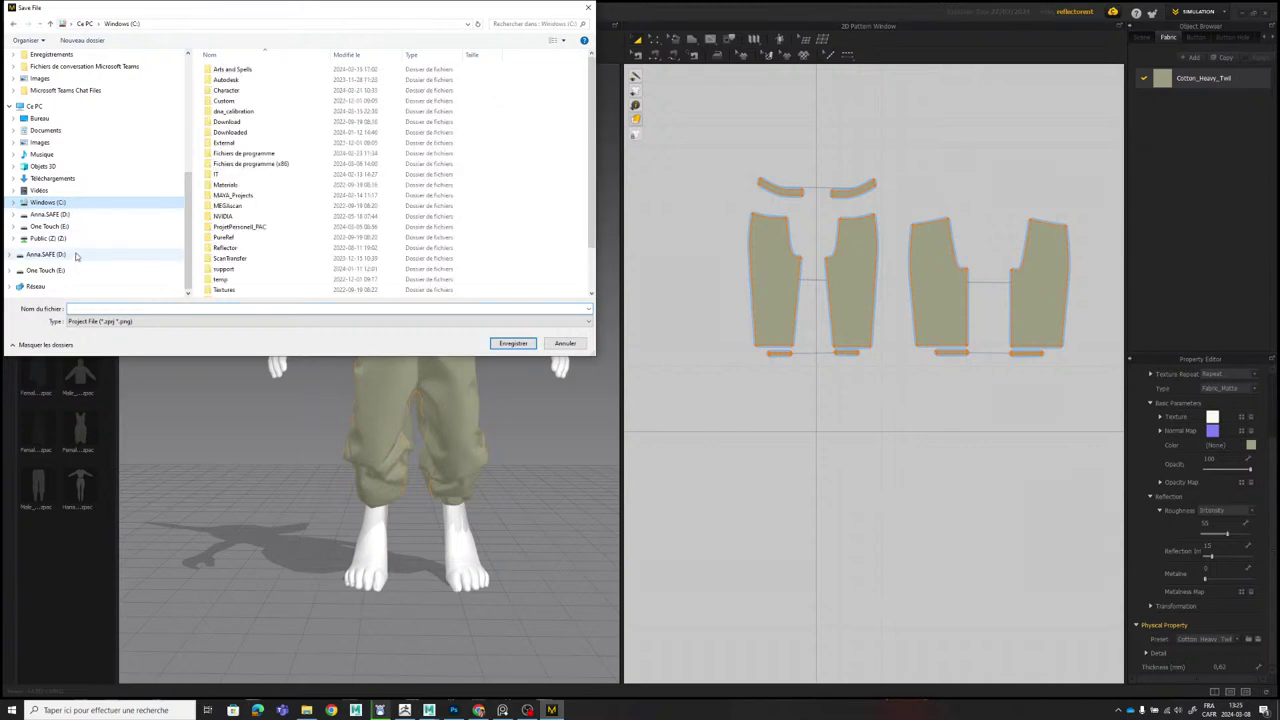
pyautogui.click(245, 111)
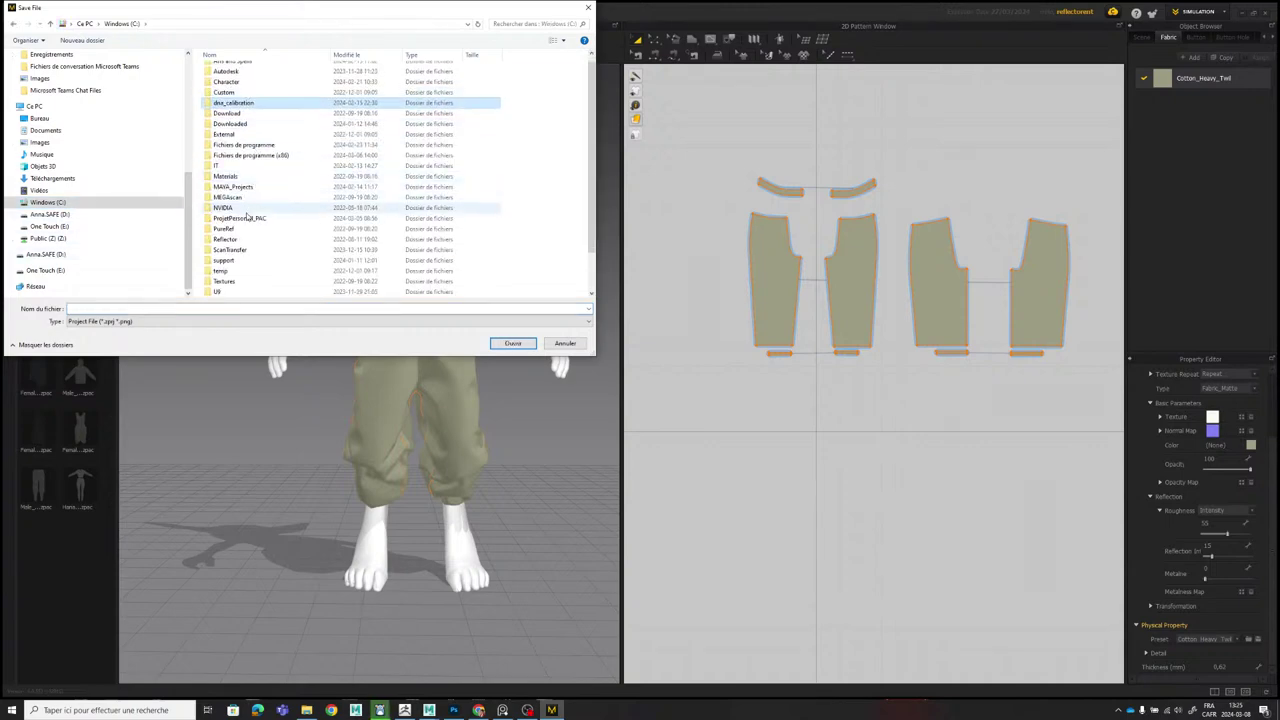
pyautogui.doubleClick(243, 225)
pyautogui.click(241, 91)
pyautogui.doubleClick(241, 91)
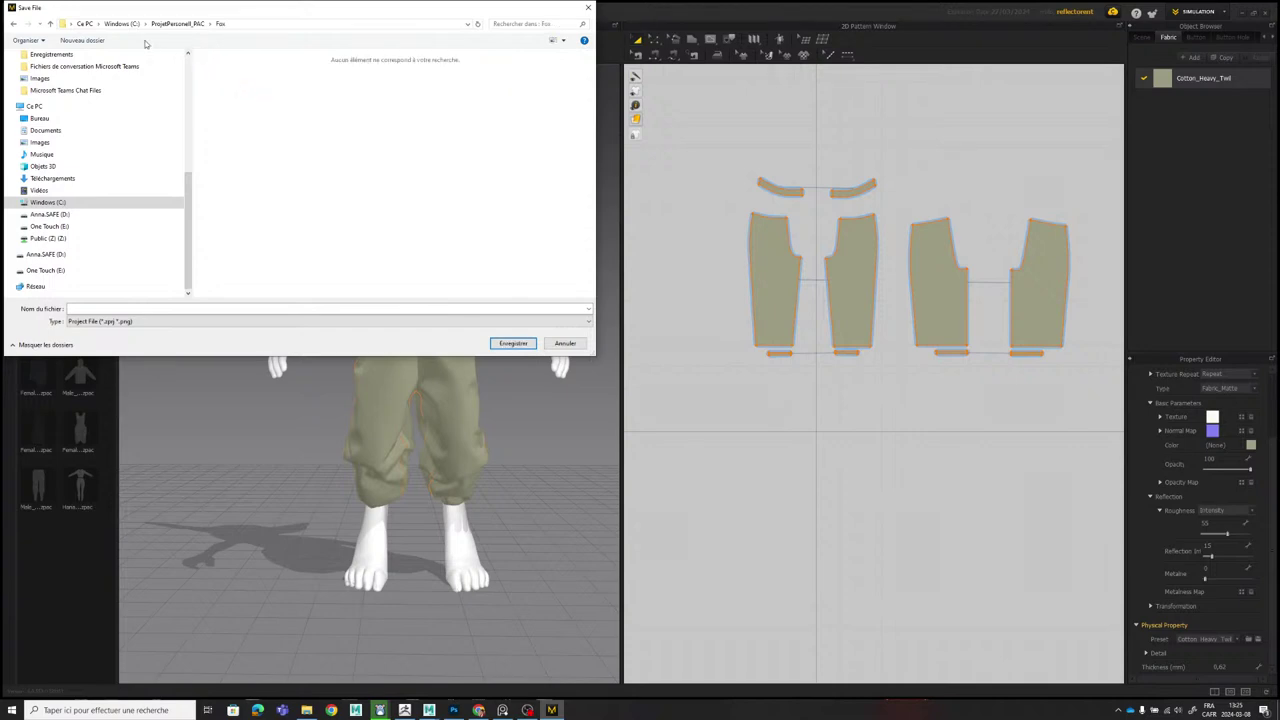
# Create a folder named MD inside the Fox folder and save the project in it as FOX_01.
pyautogui.click(82, 40)
pyautogui.write('MarvelousD')
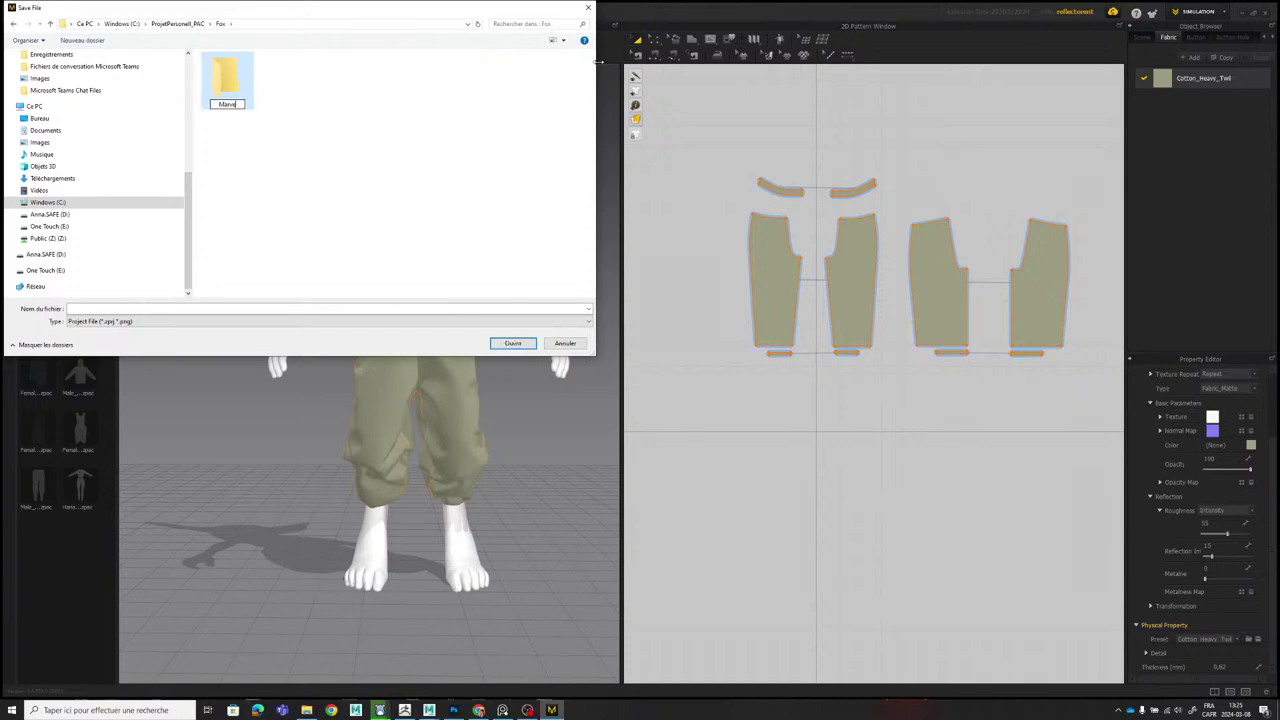
pyautogui.press('BackSpace')
pyautogui.press('BackSpace')
pyautogui.press('BackSpace')
pyautogui.press('BackSpace')
pyautogui.press('BackSpace')
pyautogui.press('BackSpace')
pyautogui.press('BackSpace')
pyautogui.press('BackSpace')
pyautogui.press('BackSpace')
pyautogui.write('D')
pyautogui.press('Return')
pyautogui.press('Return')
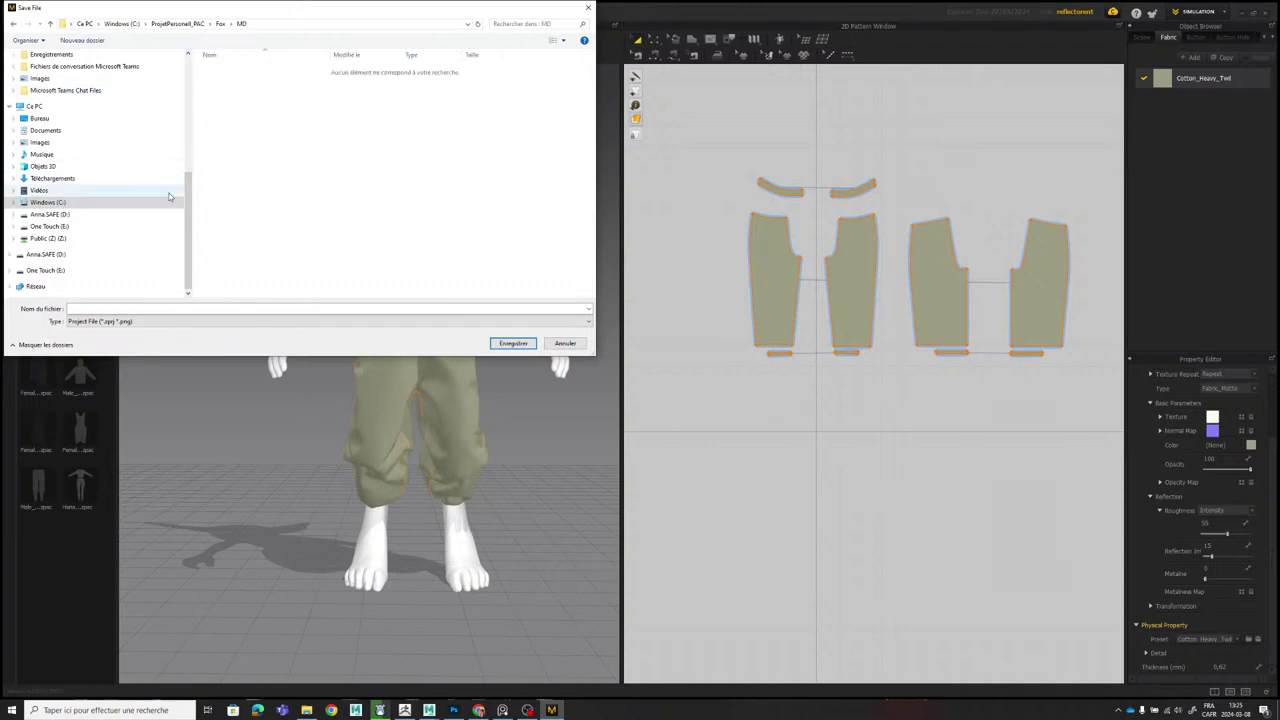
pyautogui.click(170, 307)
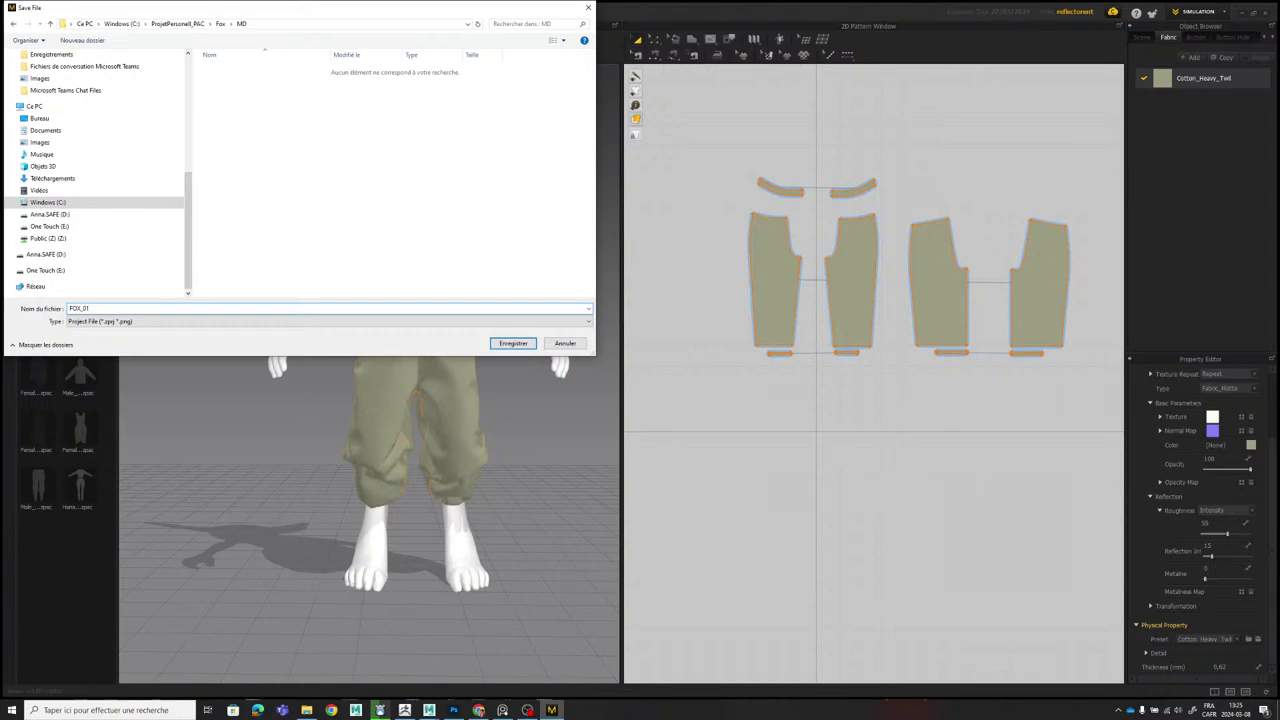
pyautogui.press('Return')
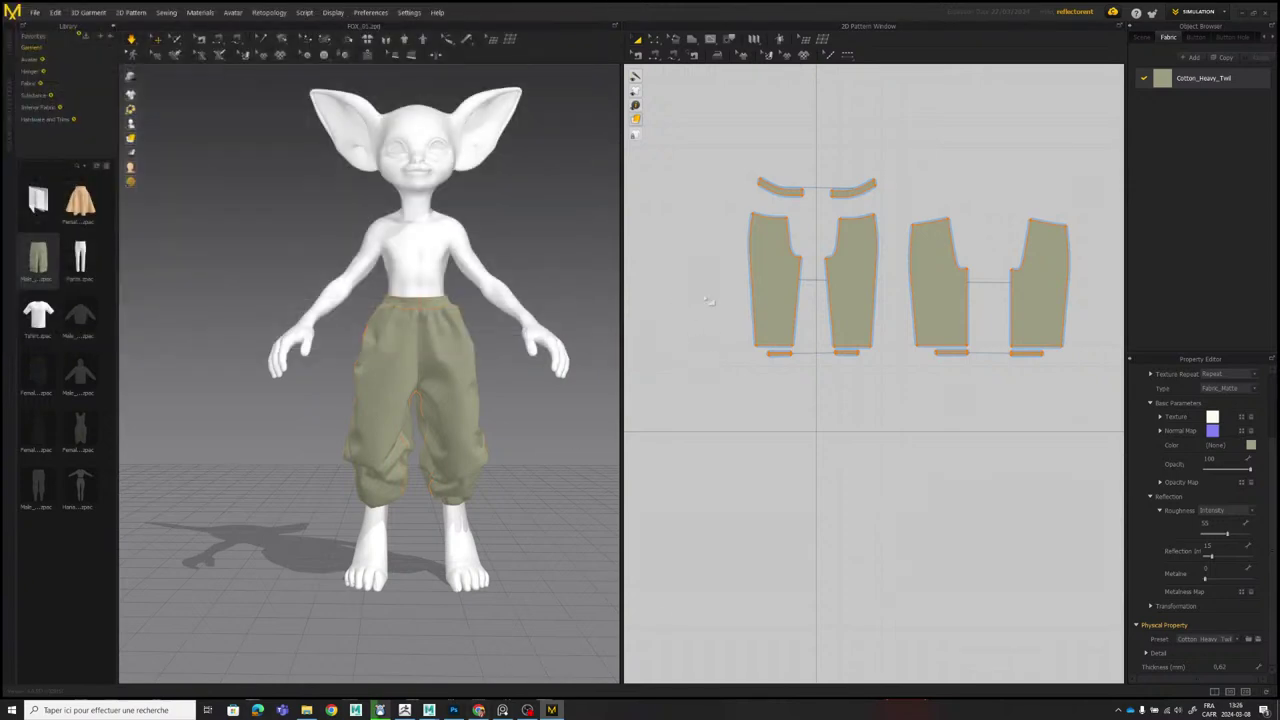
# Tug the fabric outward at the outer knee of the avatar's left leg and check the pants from the front.
pyautogui.moveTo(434, 267)
pyautogui.mouseDown(button='right')
pyautogui.moveTo(521, 269)
pyautogui.moveTo(441, 281)
pyautogui.mouseUp(button='right')
pyautogui.moveTo(486, 263); pyautogui.dragTo(399, 280, button='middle')
pyautogui.click(448, 260)
pyautogui.moveTo(448, 260)
pyautogui.mouseDown(button='right')
pyautogui.moveTo(403, 266)
pyautogui.moveTo(446, 272)
pyautogui.mouseUp(button='right')
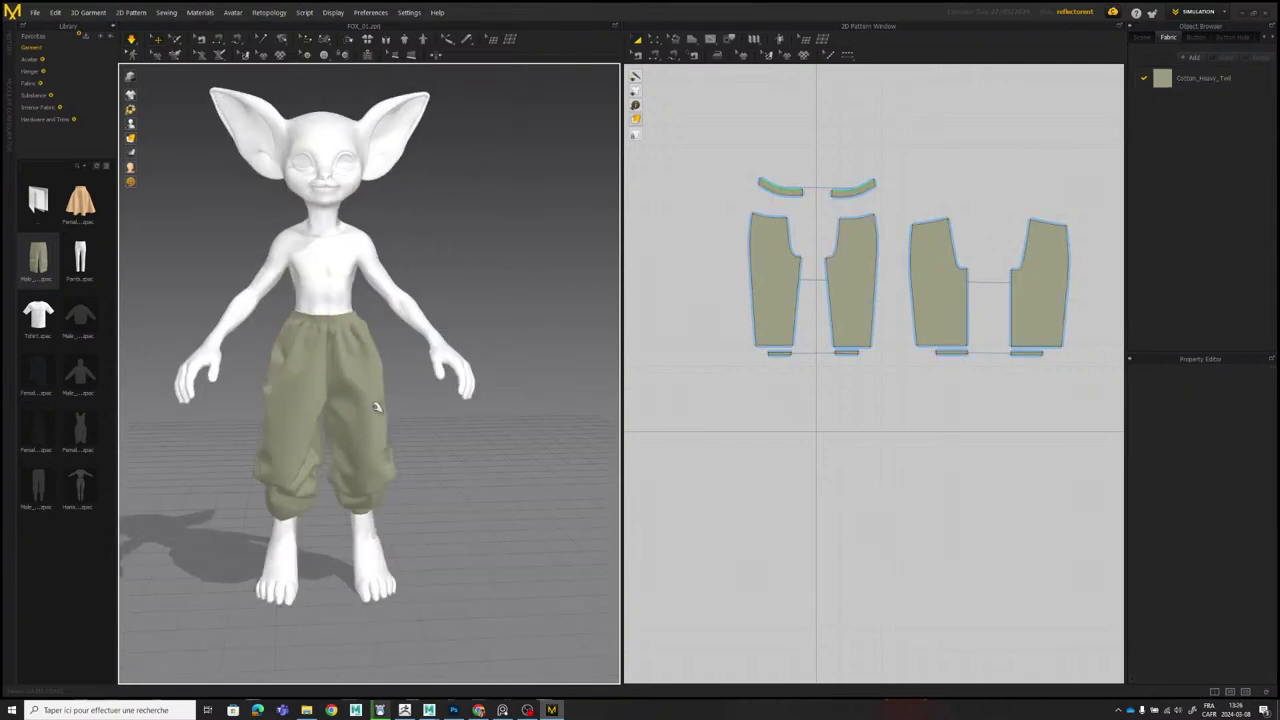
pyautogui.moveTo(388, 458); pyautogui.dragTo(402, 473)
pyautogui.click(436, 468)
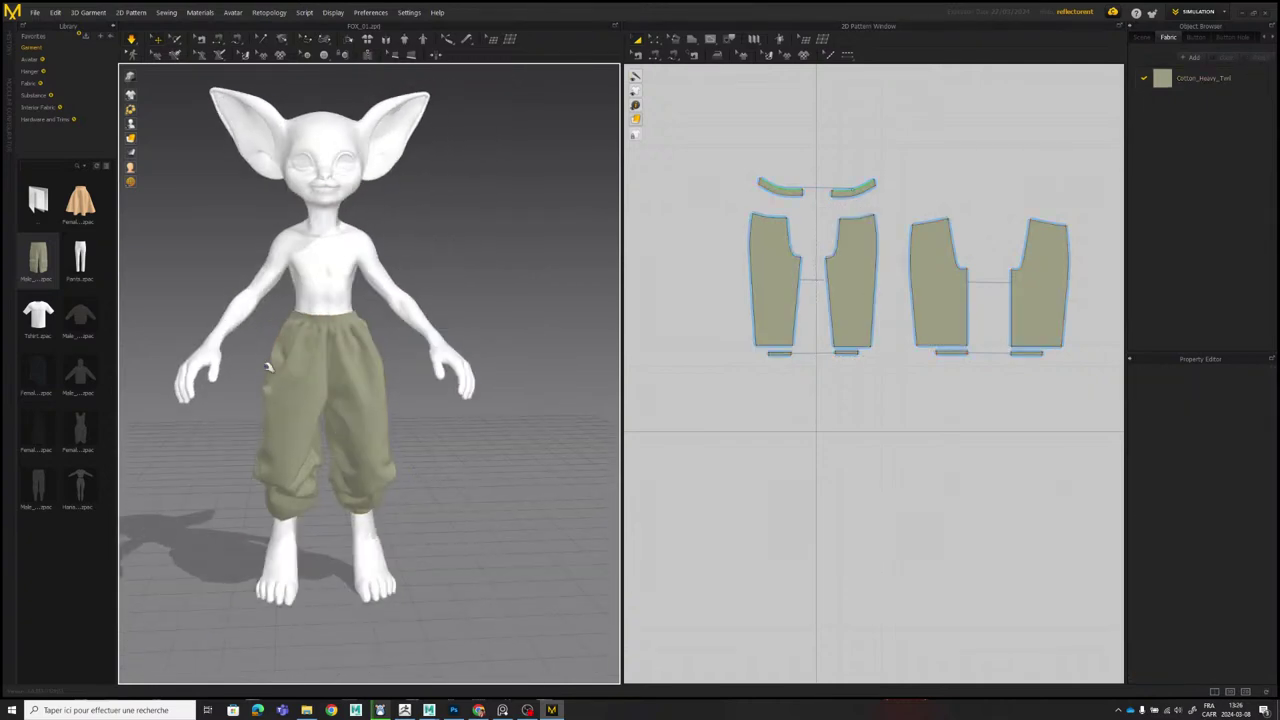
pyautogui.moveTo(274, 358); pyautogui.dragTo(282, 340, button='middle')
pyautogui.moveTo(339, 343)
pyautogui.mouseDown(button='right')
pyautogui.moveTo(115, 334)
pyautogui.moveTo(341, 338)
pyautogui.mouseUp(button='right')
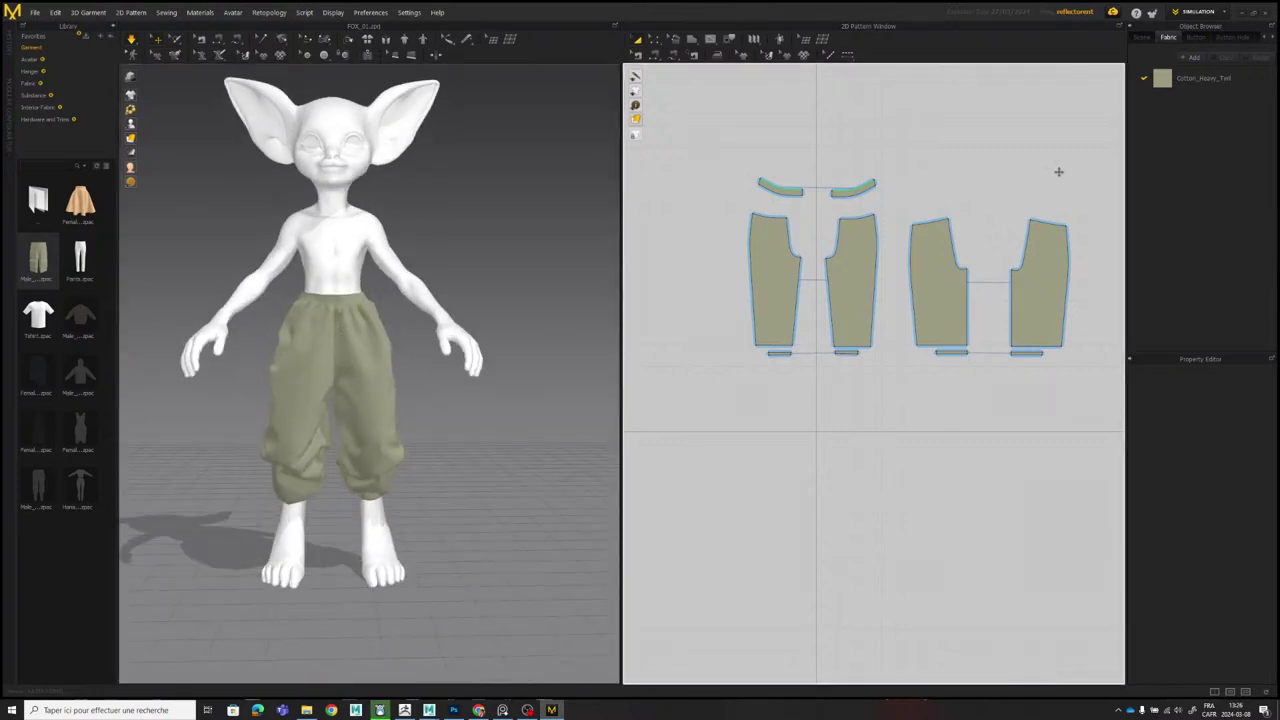
# Try the cotton physical property presets on the pants fabric one after another, from Cotton 14 Wale Corduroy to Cotton_Stretch_Velvet.
pyautogui.click(1171, 80)
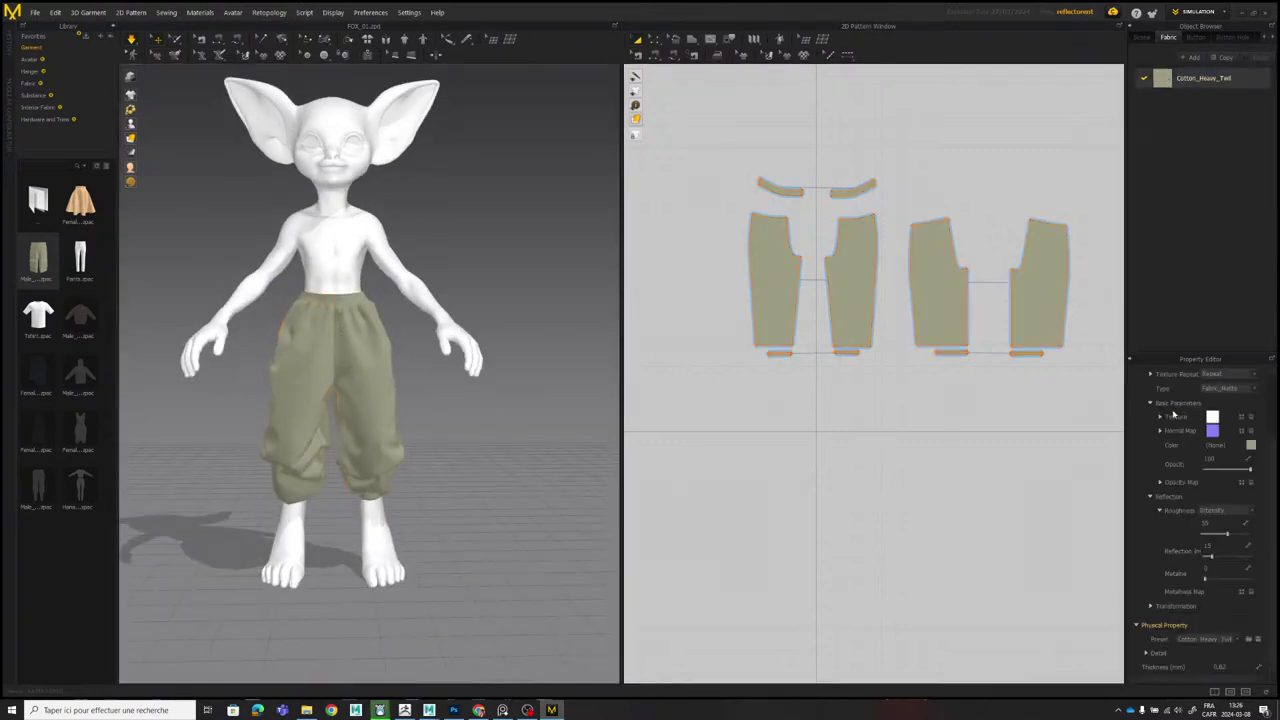
pyautogui.click(1222, 641)
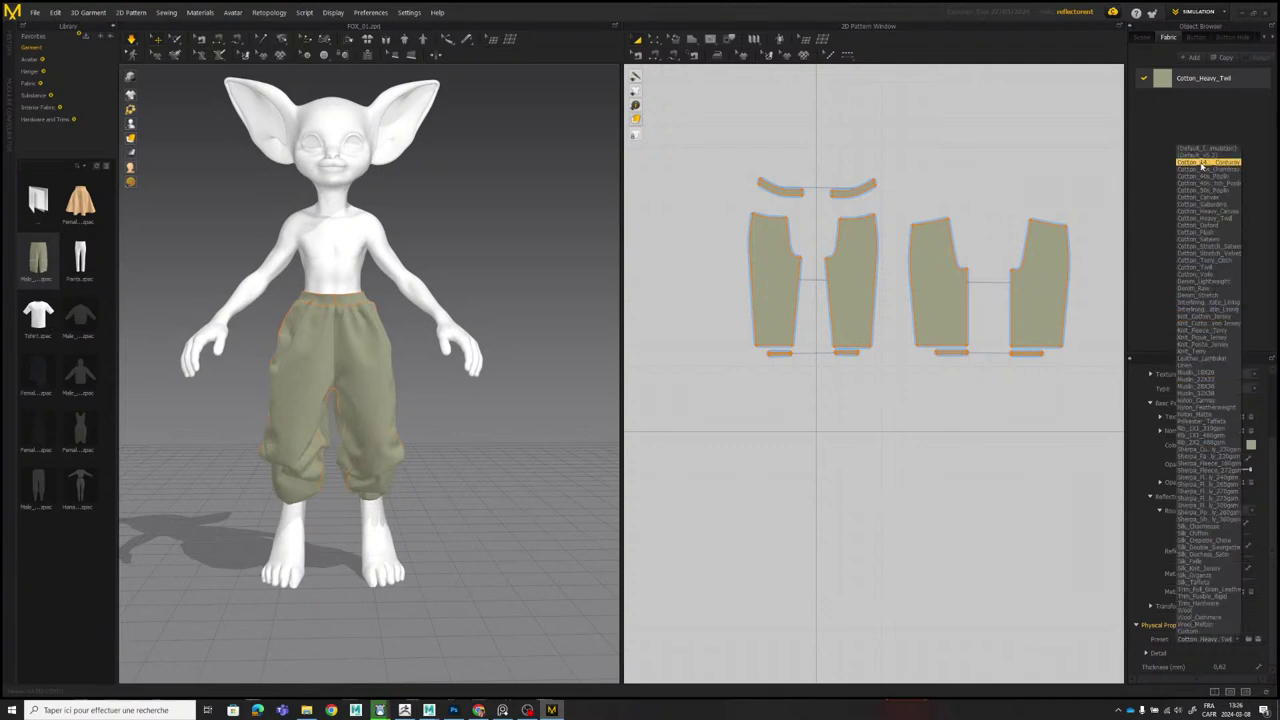
pyautogui.click(1203, 169)
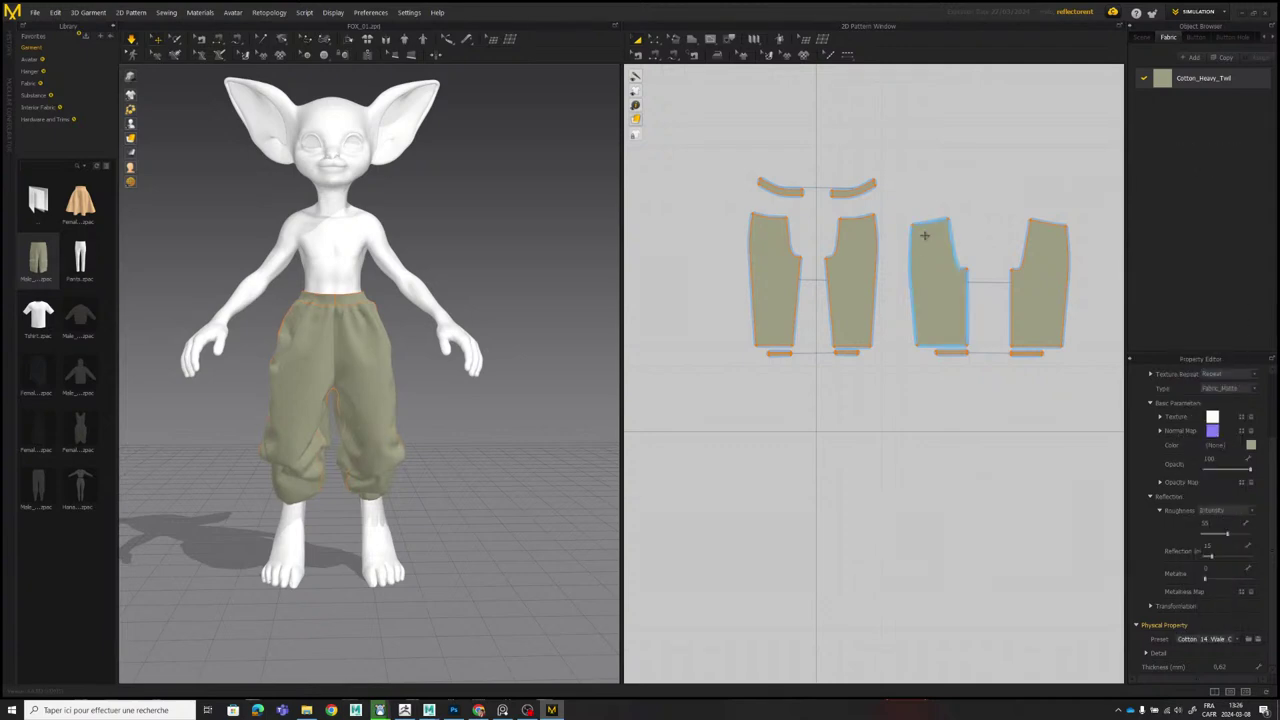
pyautogui.press('Down')
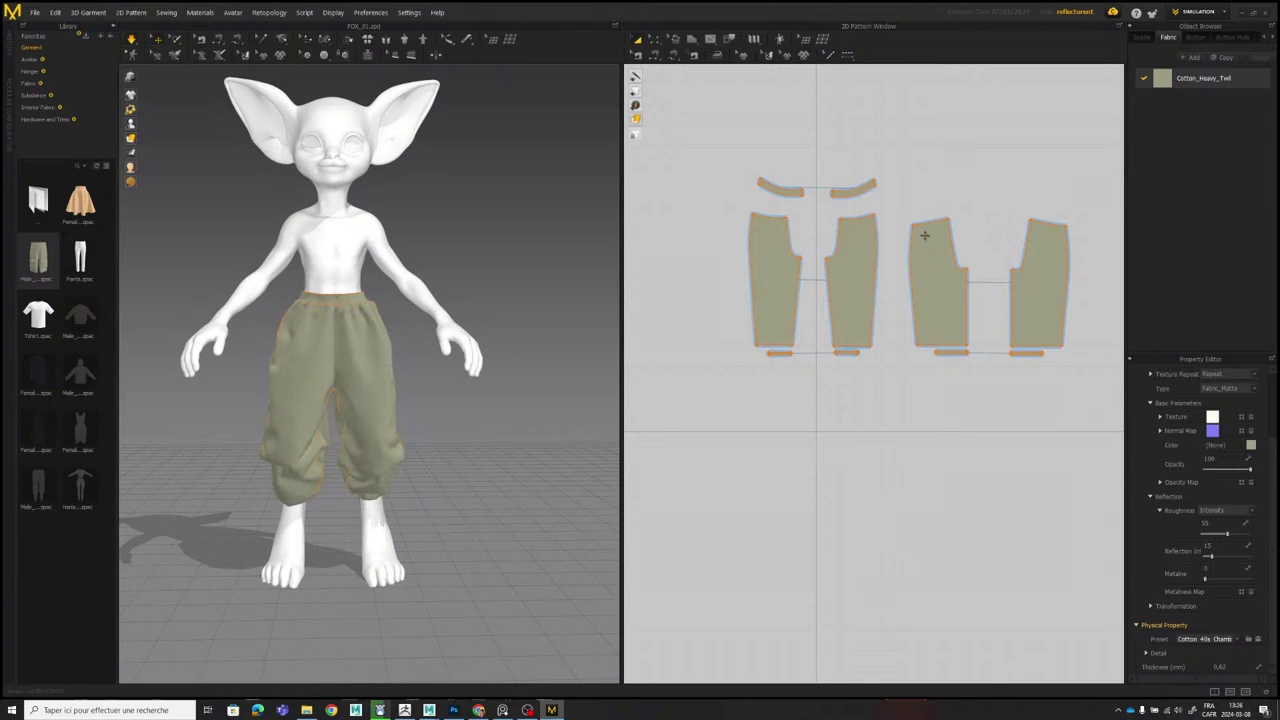
pyautogui.press('Down')
pyautogui.press('Down')
pyautogui.press('Down')
pyautogui.press('Down')
pyautogui.press('Down')
pyautogui.press('Down')
pyautogui.press('Down')
pyautogui.press('Down')
pyautogui.press('Down')
pyautogui.press('Down')
pyautogui.press('Down')
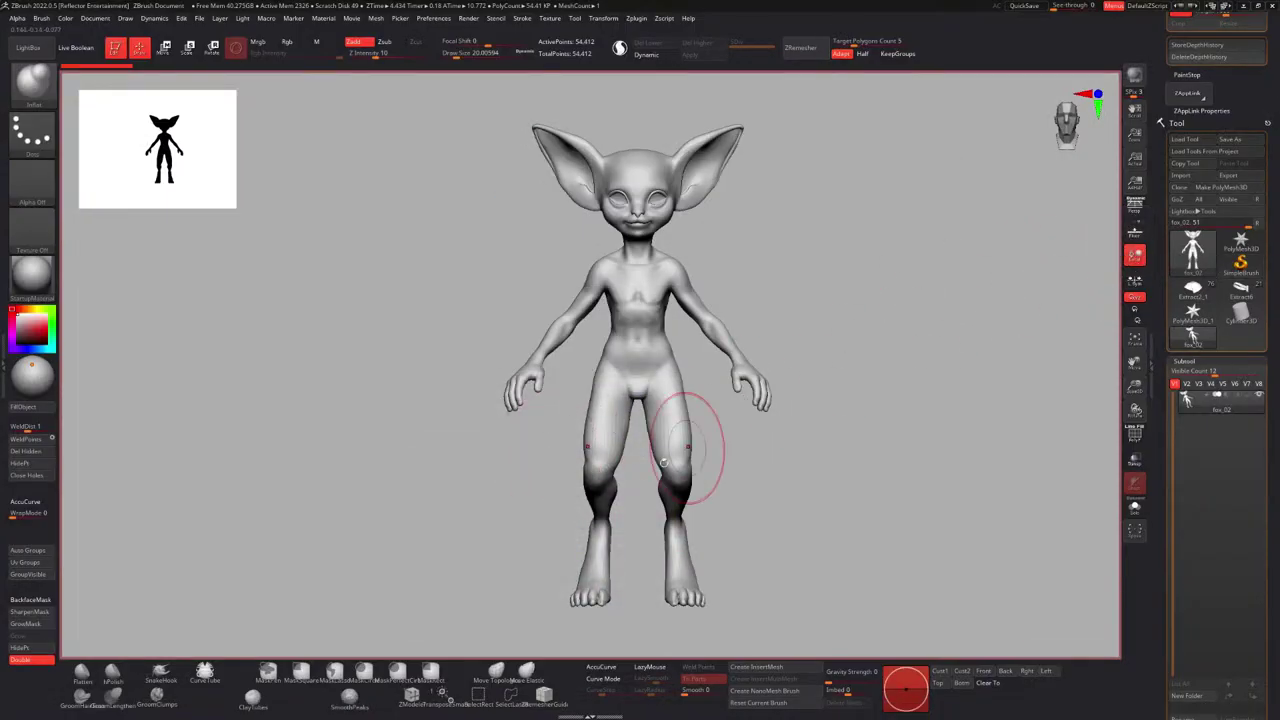
# Switch back to Marvelous Designer and examine how the pants drape on the avatar from the front and back.
pyautogui.press('super')
pyautogui.click(558, 713)
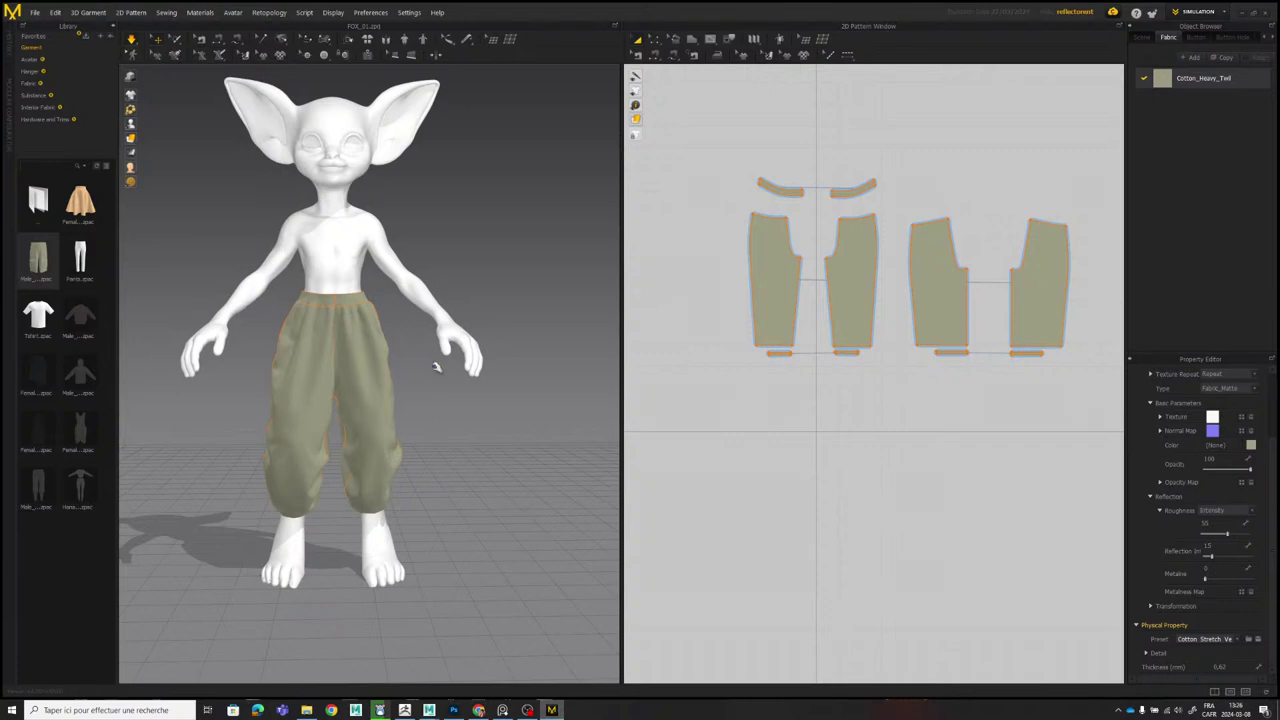
pyautogui.moveTo(437, 366); pyautogui.dragTo(281, 368, button='right')
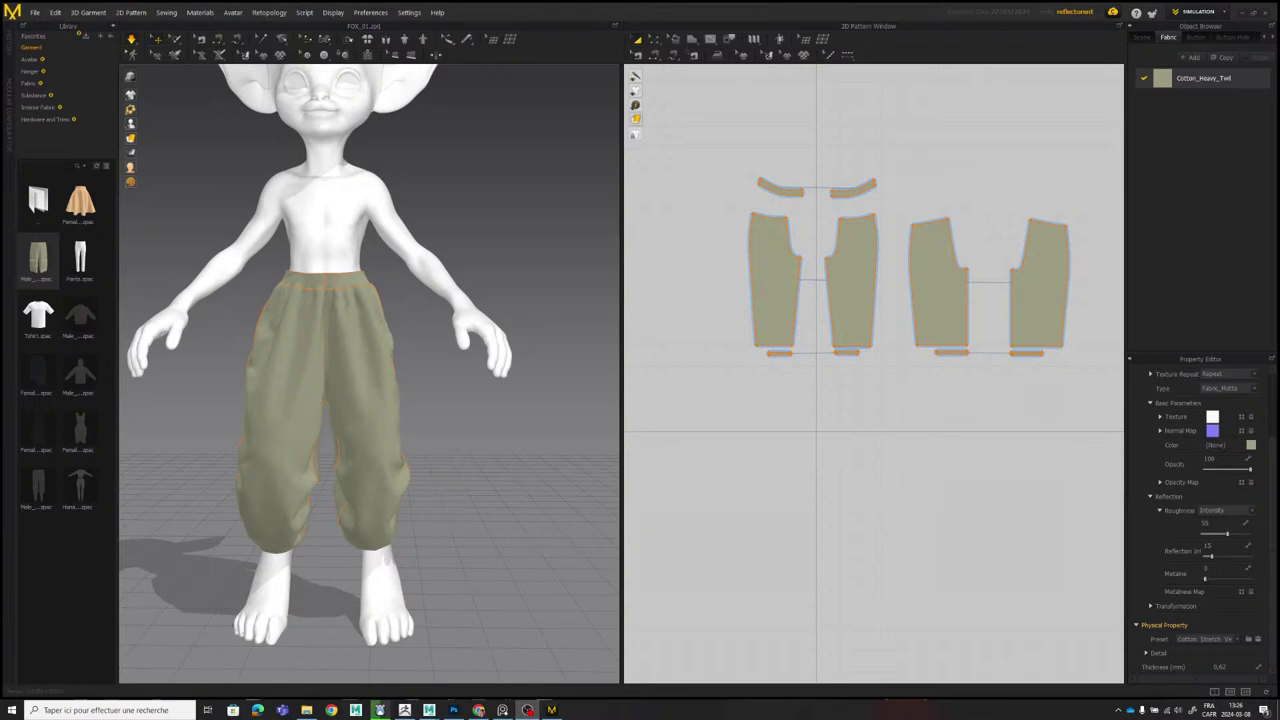
pyautogui.moveTo(536, 375); pyautogui.dragTo(326, 420, button='right')
pyautogui.click(343, 432)
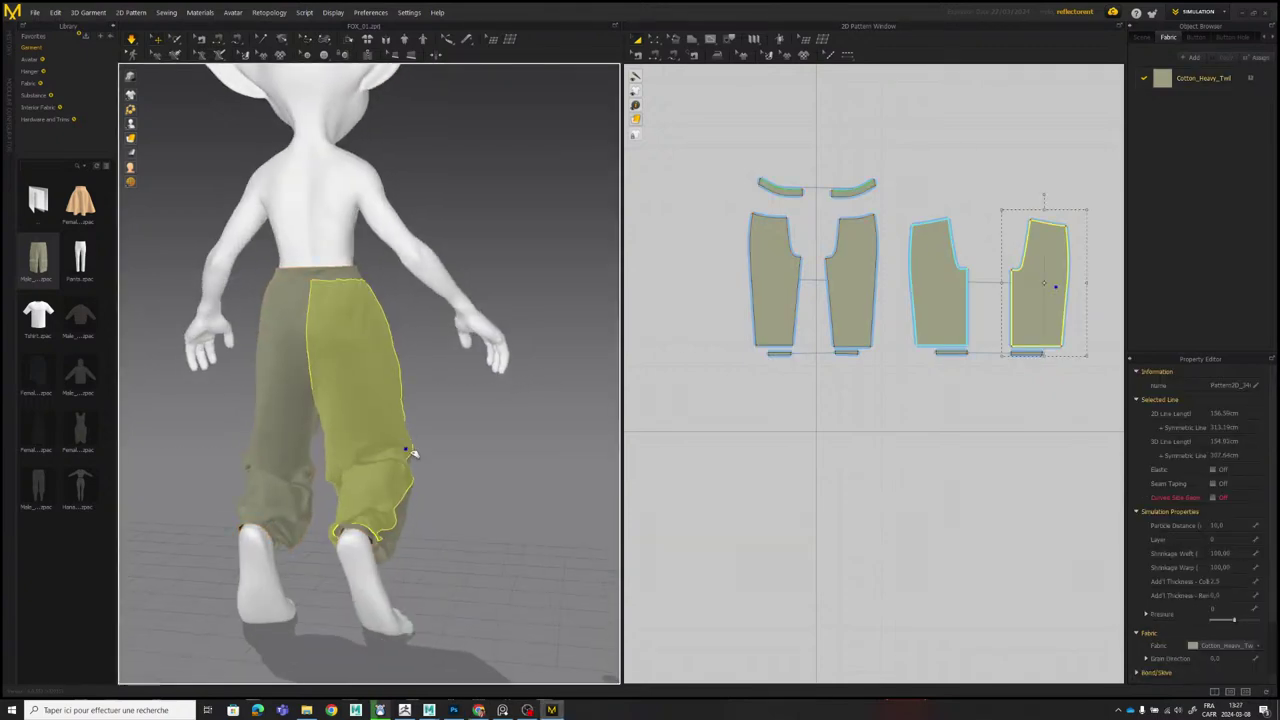
pyautogui.moveTo(412, 451); pyautogui.dragTo(499, 424, button='right')
pyautogui.press('2')
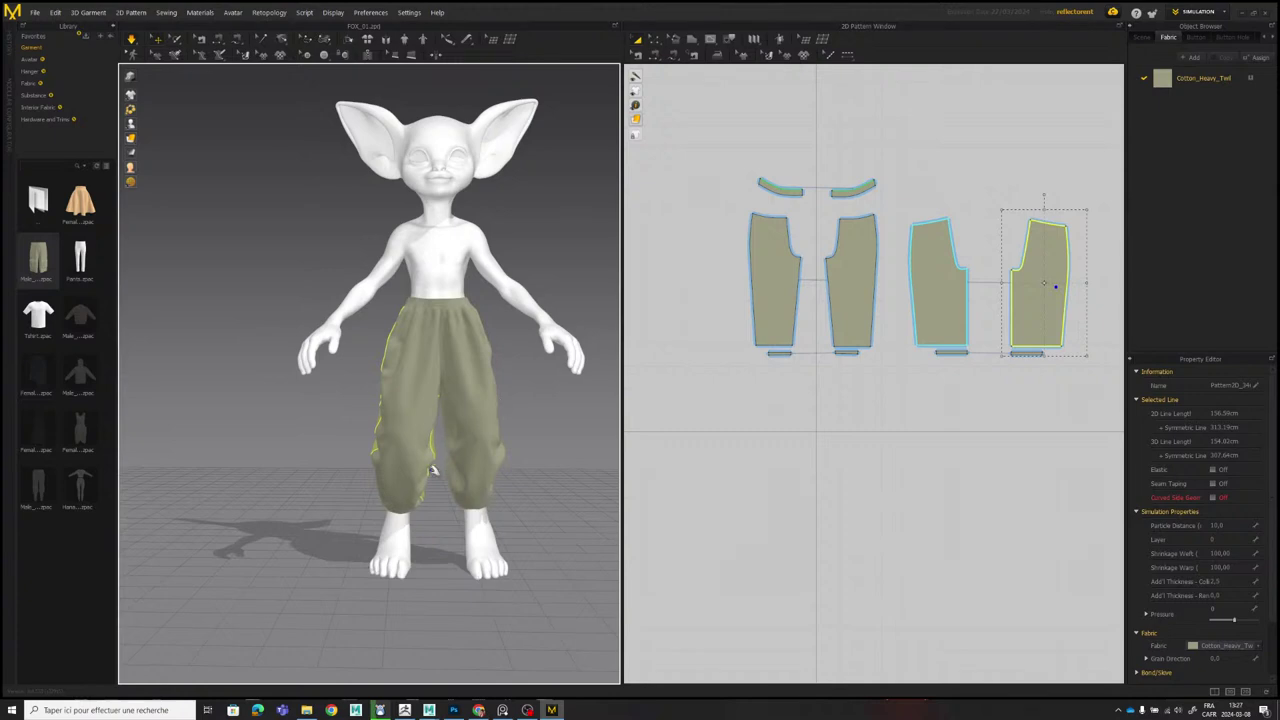
pyautogui.moveTo(455, 352); pyautogui.dragTo(398, 380, button='middle')
pyautogui.click(451, 375)
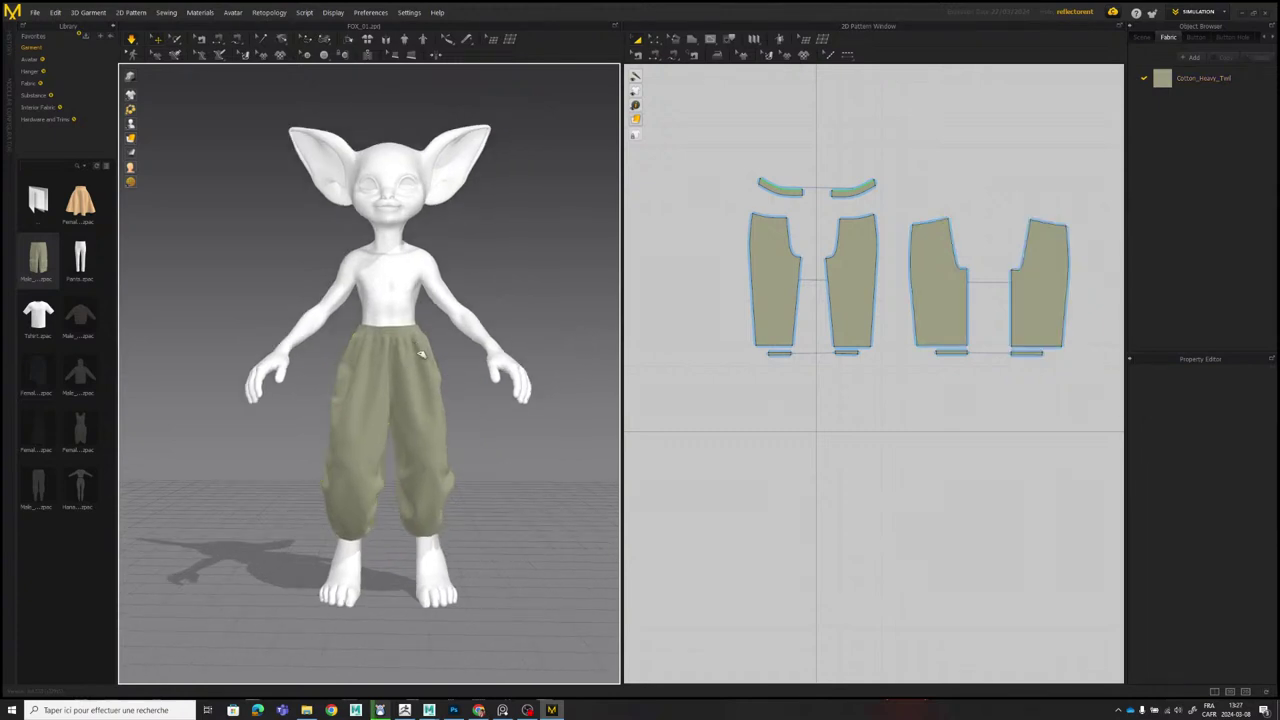
pyautogui.click(416, 347)
pyautogui.click(453, 402)
pyautogui.moveTo(400, 403)
pyautogui.mouseDown(button='right')
pyautogui.moveTo(597, 404)
pyautogui.moveTo(374, 412)
pyautogui.moveTo(457, 406)
pyautogui.moveTo(416, 395)
pyautogui.mouseUp(button='right')
pyautogui.click(397, 368)
pyautogui.click(319, 359)
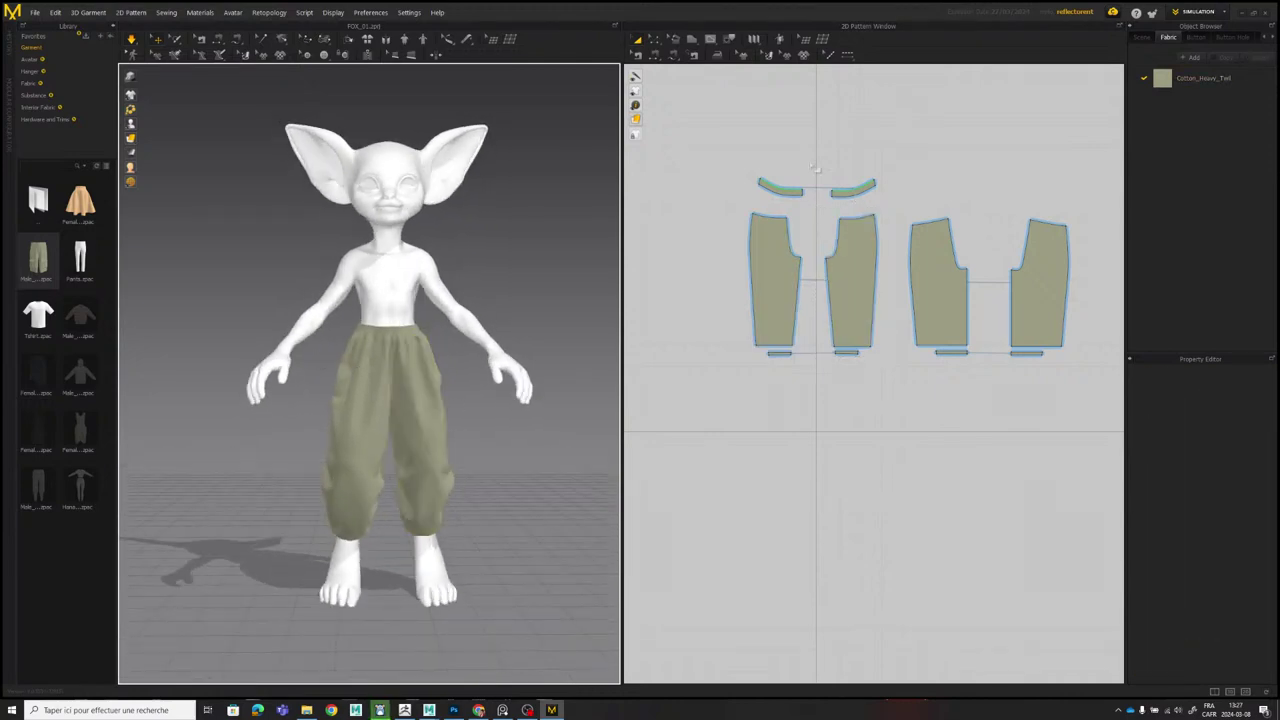
# Step the pants fabric through the physical presets from Cotton_Stretch_Velvet past Cotton_Terry_Cloth and Cotton_Twill to Interlining_Acetate.
pyautogui.click(1180, 79)
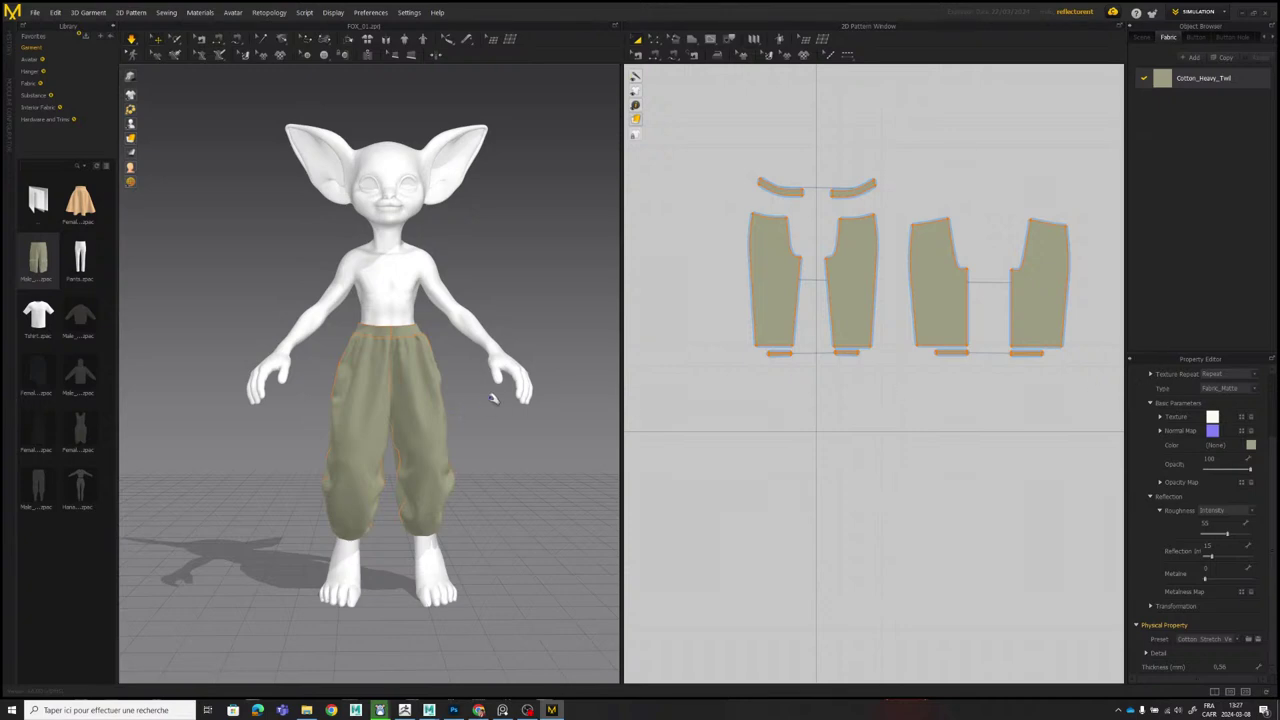
pyautogui.scroll(2, 497, 410)
pyautogui.click(1204, 639)
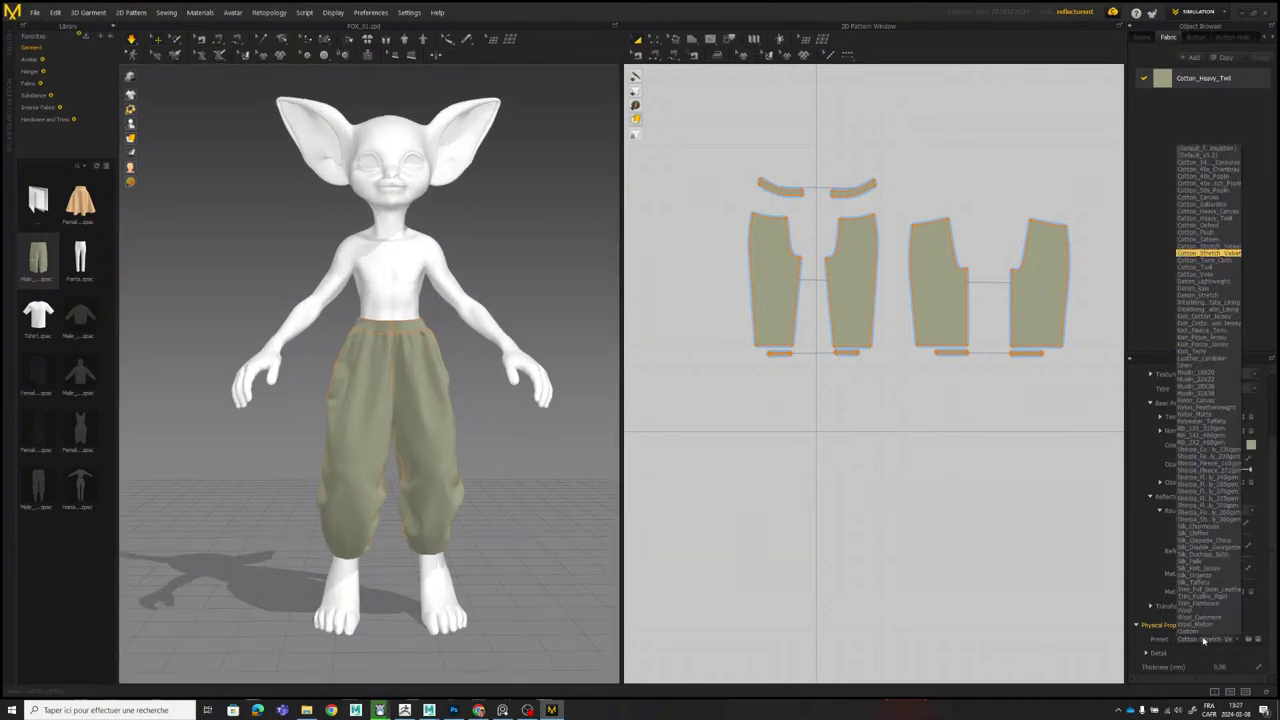
pyautogui.click(1217, 257)
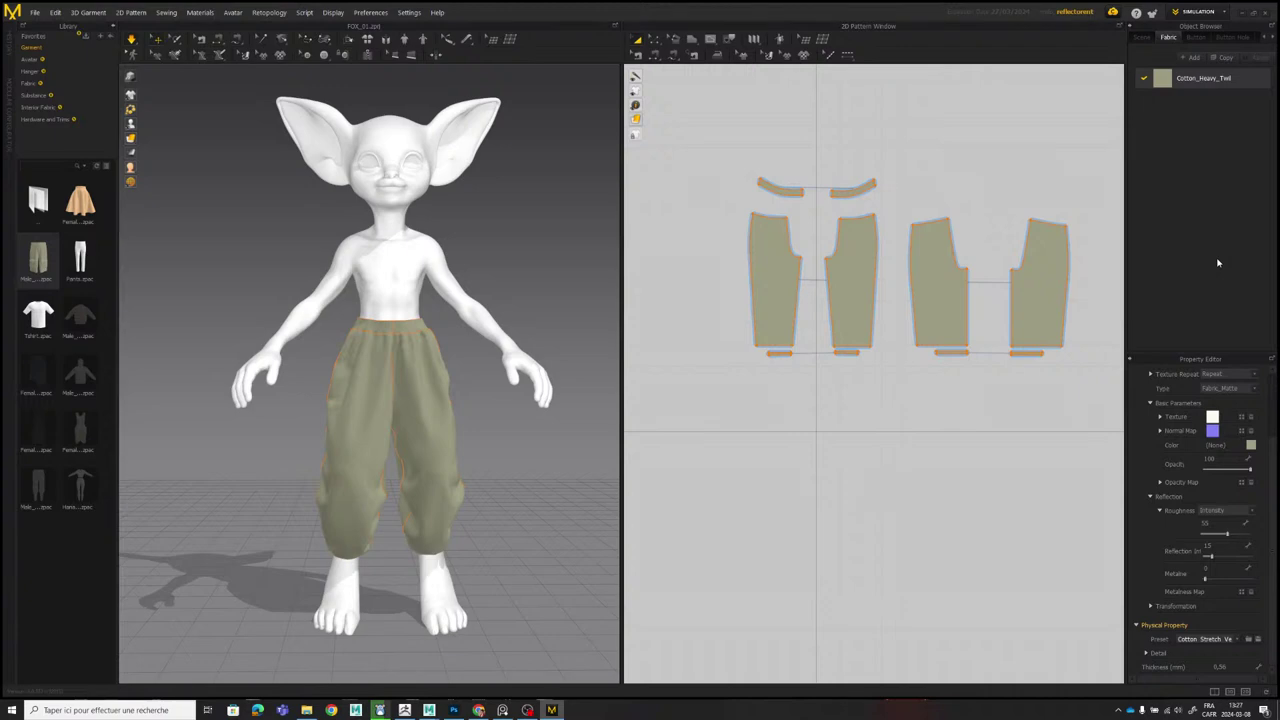
pyautogui.press('Down')
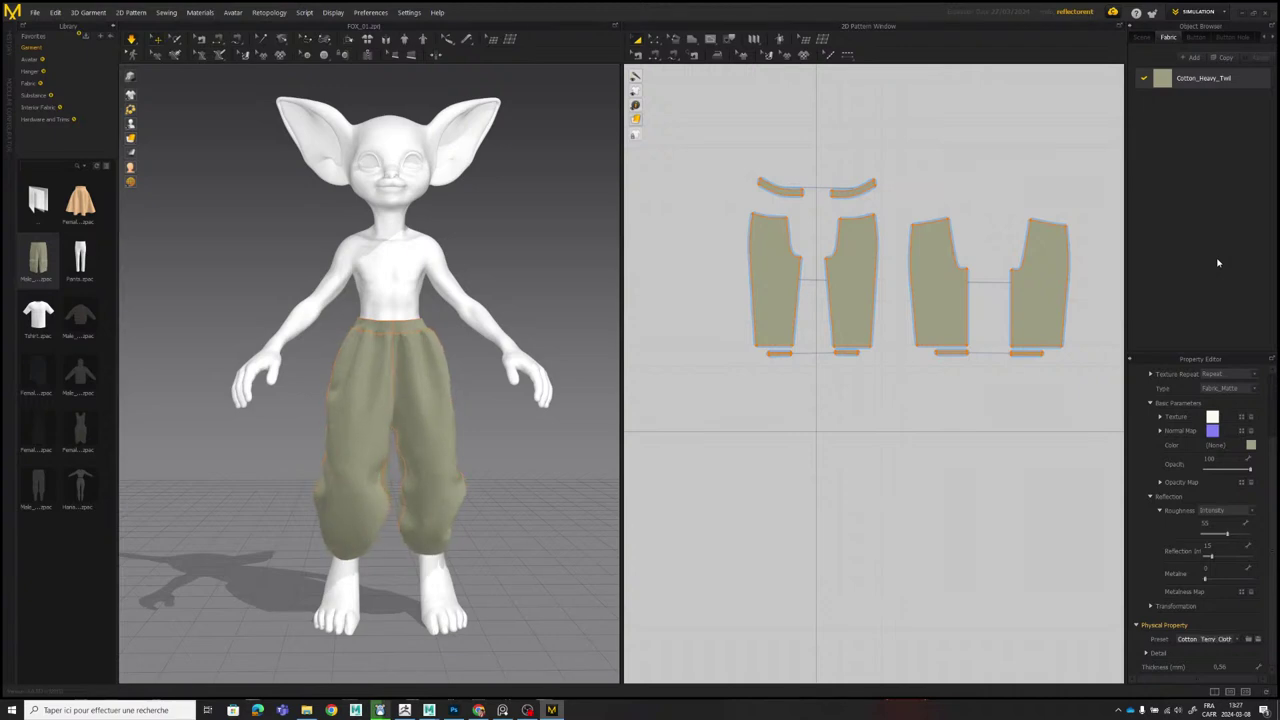
pyautogui.press('Down')
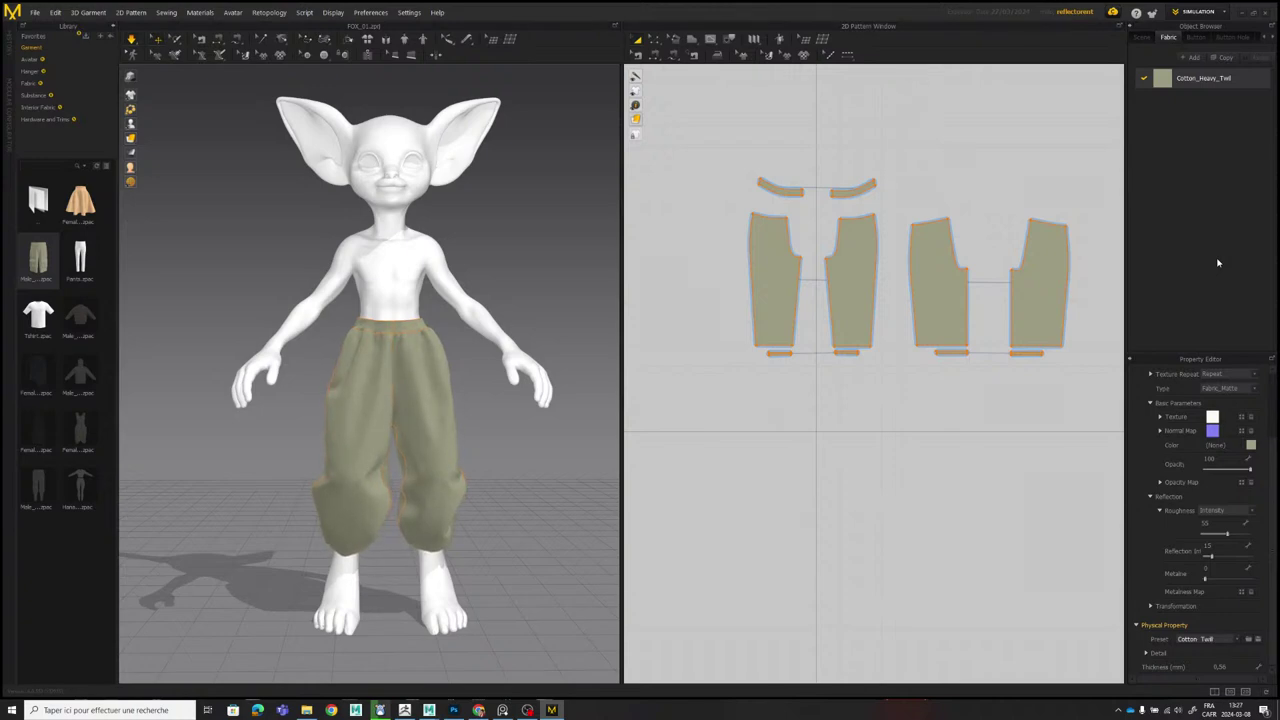
pyautogui.press('Down')
pyautogui.press('Down')
pyautogui.press('Down')
pyautogui.press('Down')
pyautogui.press('Down')
pyautogui.press('Down')
pyautogui.press('Down')
pyautogui.click(1212, 639)
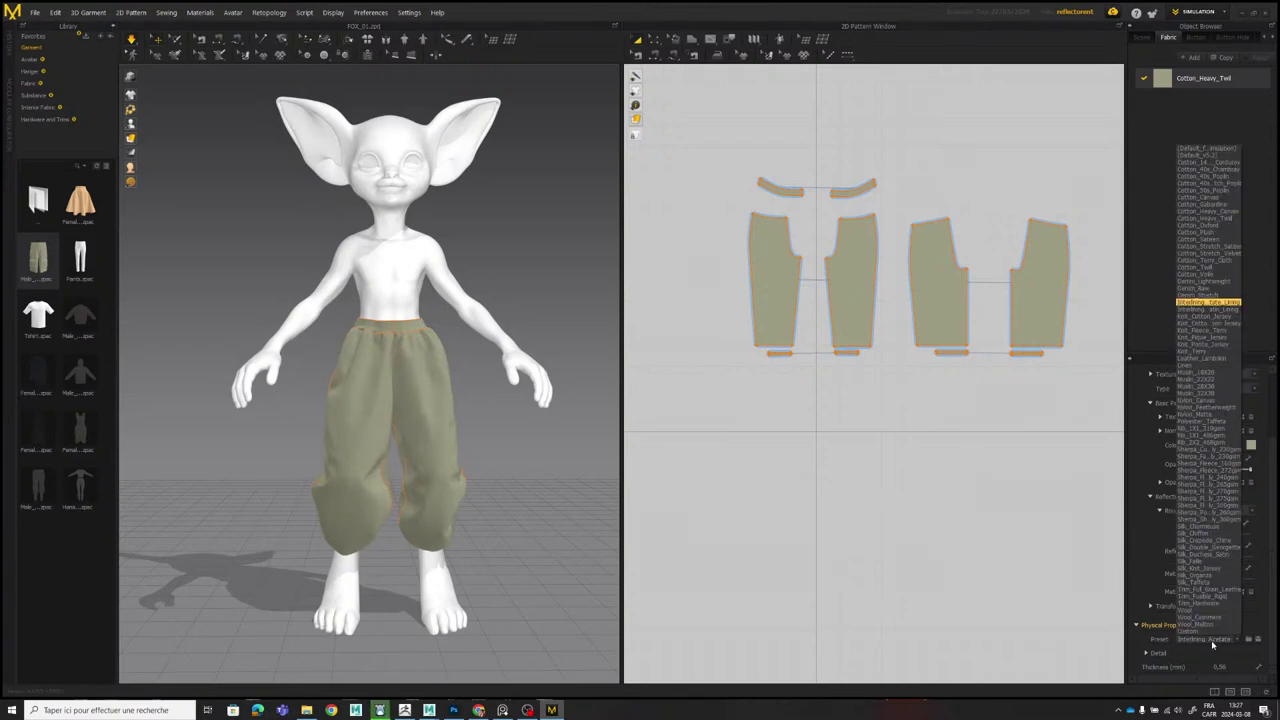
pyautogui.click(1212, 641)
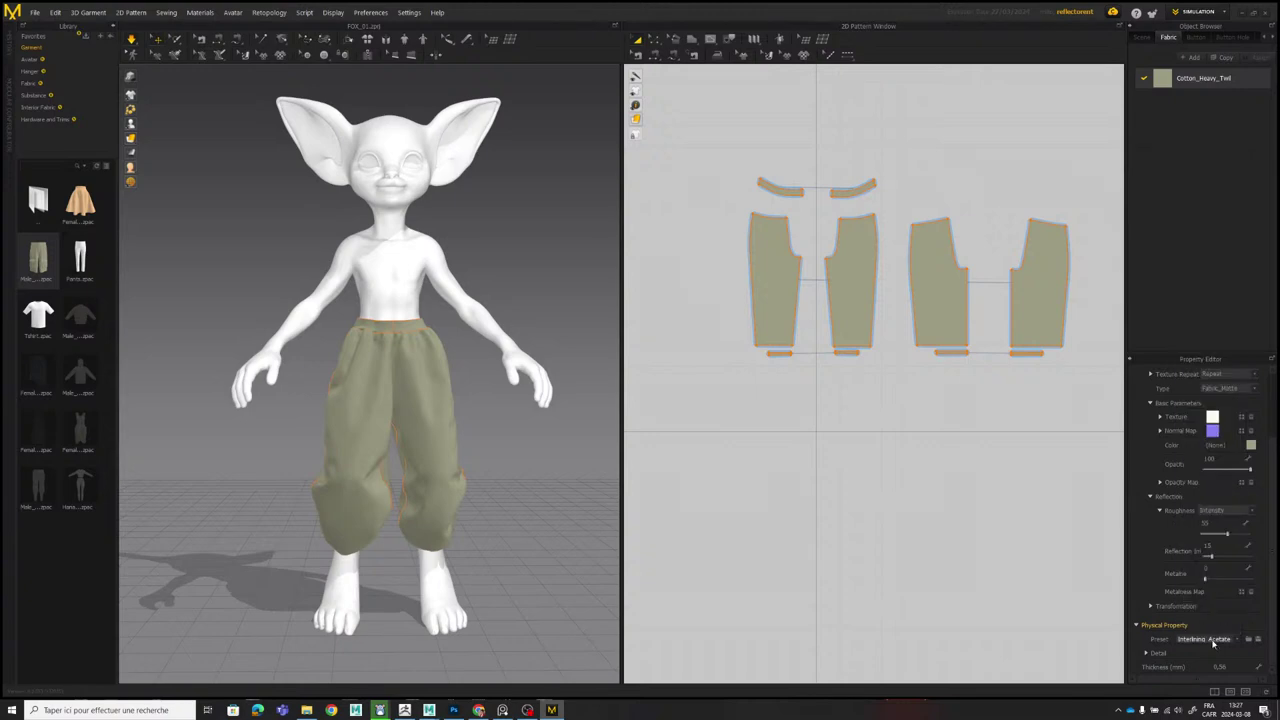
# Step the pants fabric through the physical presets from Interlining_Acetate past Knit_Cotton_Rayon and Knit_Ponte_Jersey to Nylon_Featherweight.
pyautogui.press('Down')
pyautogui.press('Down')
pyautogui.press('Up')
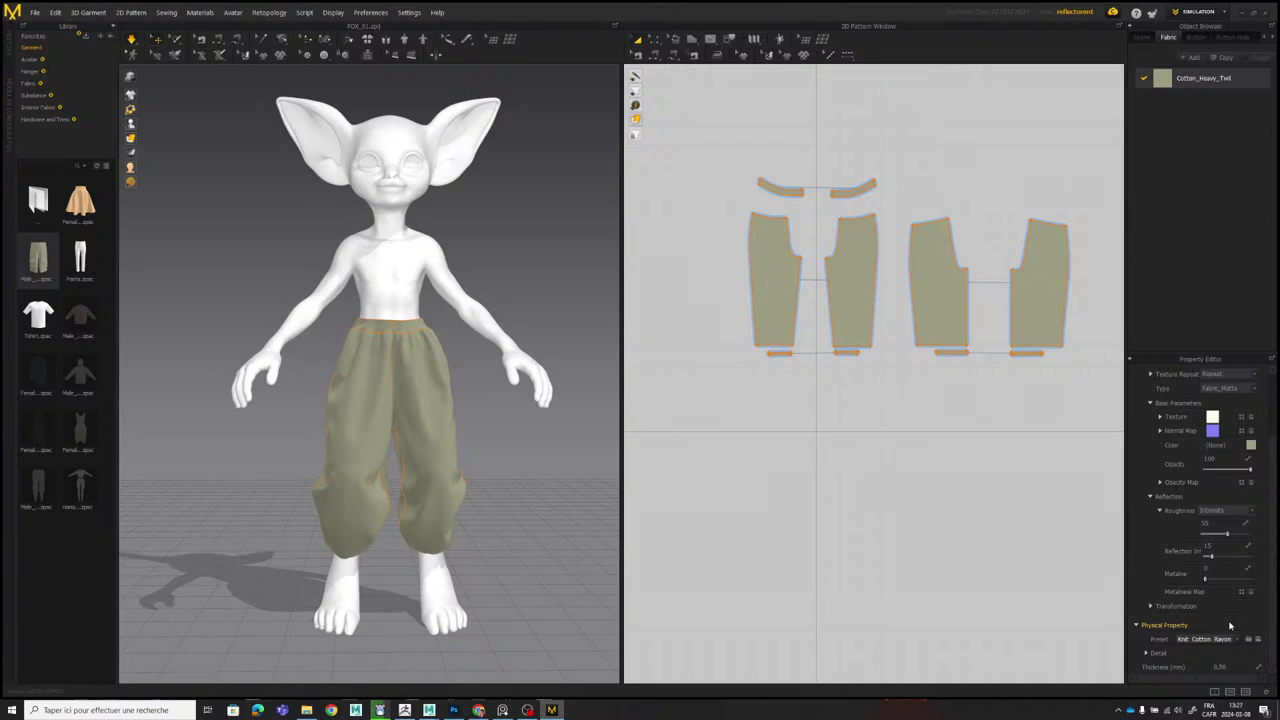
pyautogui.press('Up')
pyautogui.press('Up')
pyautogui.press('Up')
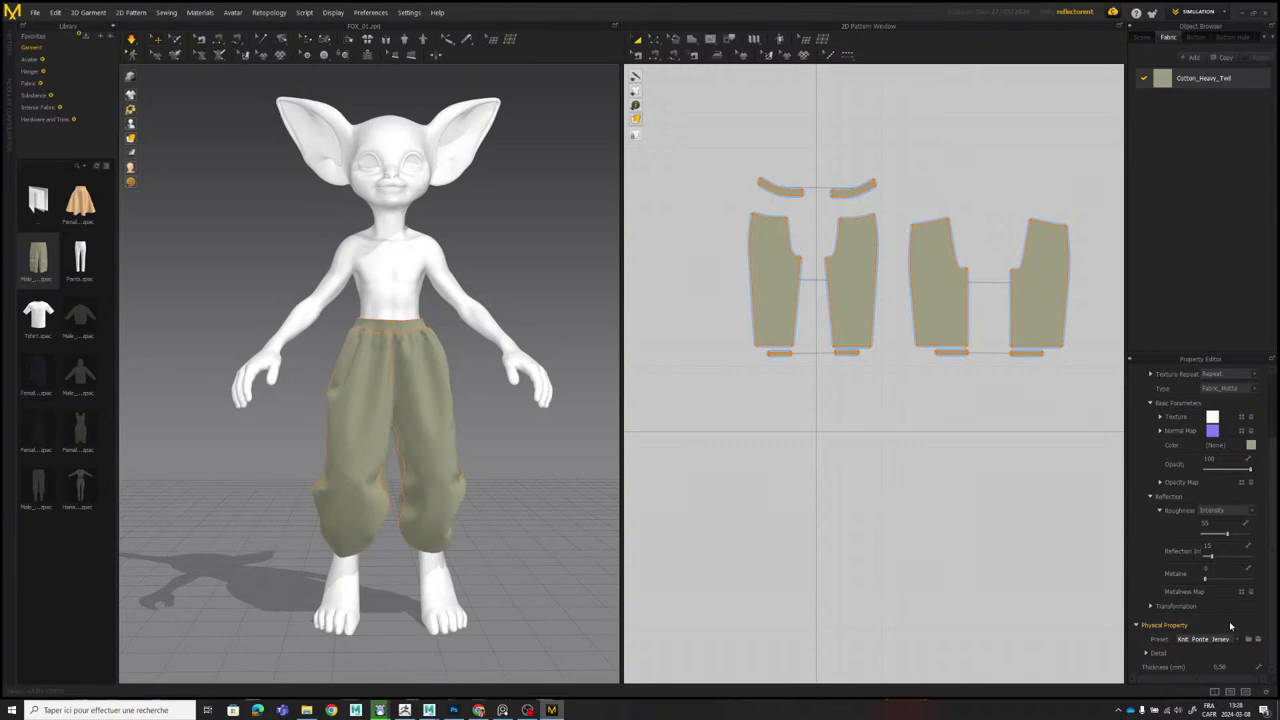
pyautogui.press('Down')
pyautogui.press('Down')
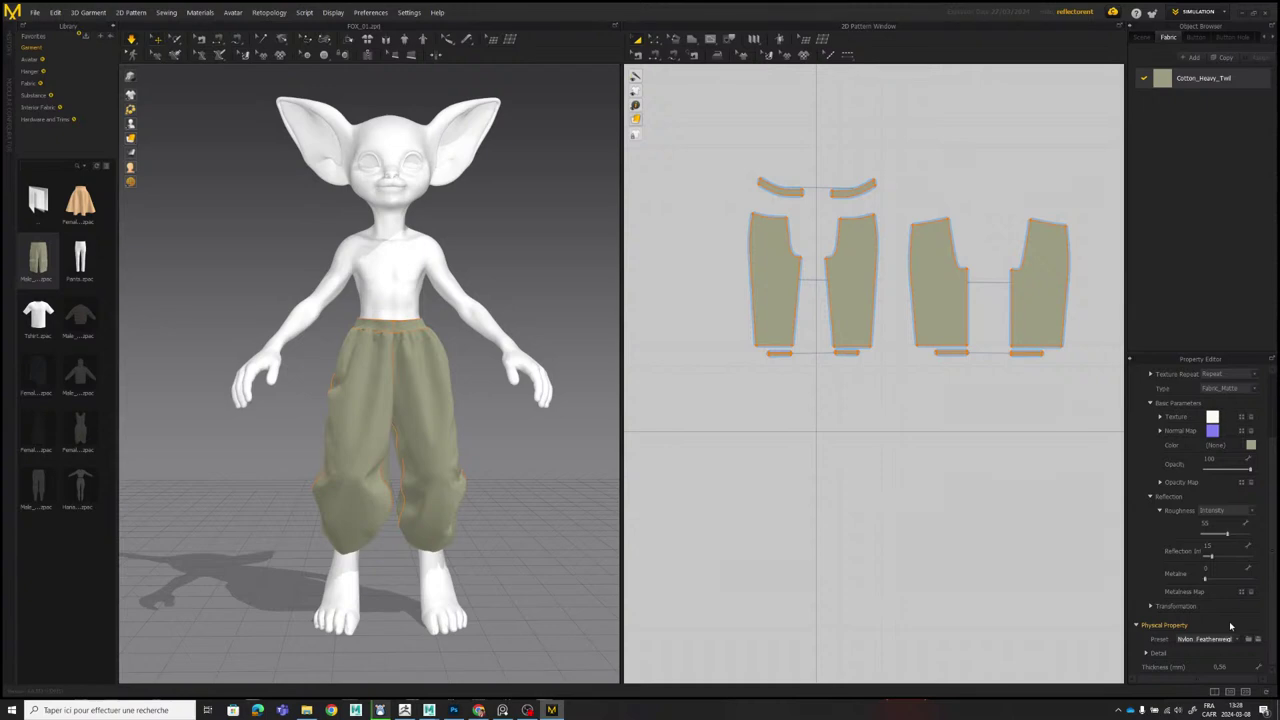
# Nudge the leg fabric at several spots from different viewing angles to test how the Nylon_Featherweight preset drapes.
pyautogui.moveTo(431, 420); pyautogui.dragTo(250, 409, button='right')
pyautogui.moveTo(350, 456); pyautogui.dragTo(540, 443, button='right')
pyautogui.click(351, 431)
pyautogui.click(371, 461)
pyautogui.click(400, 471)
pyautogui.click(279, 466)
pyautogui.scroll(3, 420, 426)
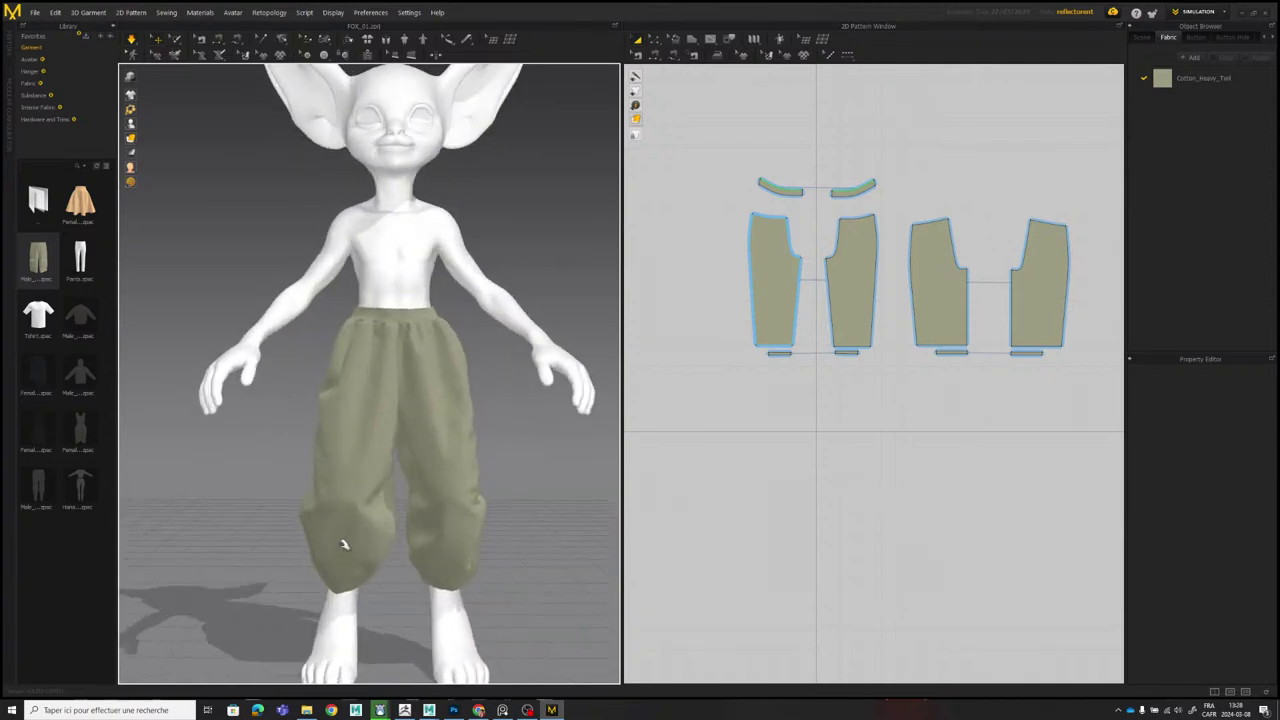
# Tug the back fabric near the knee of the avatar's right leg and check the folds from the front.
pyautogui.moveTo(343, 543); pyautogui.dragTo(456, 532, button='right')
pyautogui.moveTo(398, 504); pyautogui.dragTo(343, 508)
pyautogui.click(350, 486)
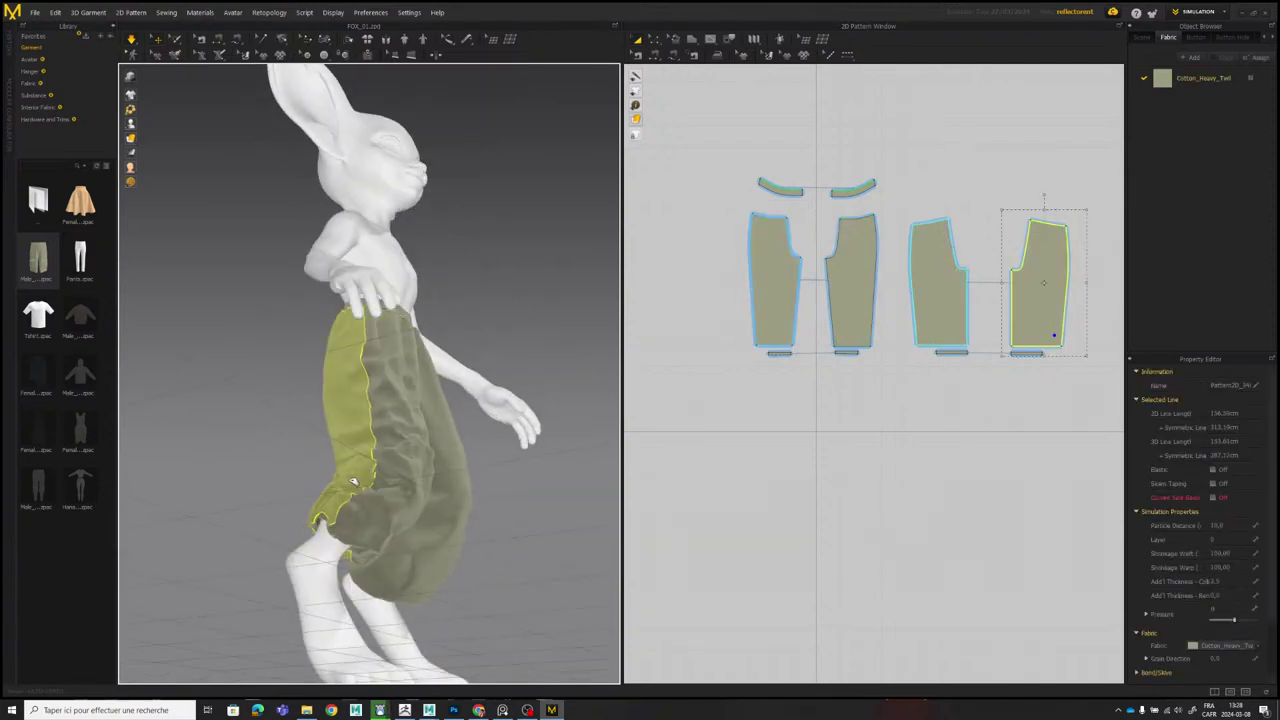
pyautogui.click(545, 488)
pyautogui.moveTo(555, 490); pyautogui.dragTo(473, 518, button='right')
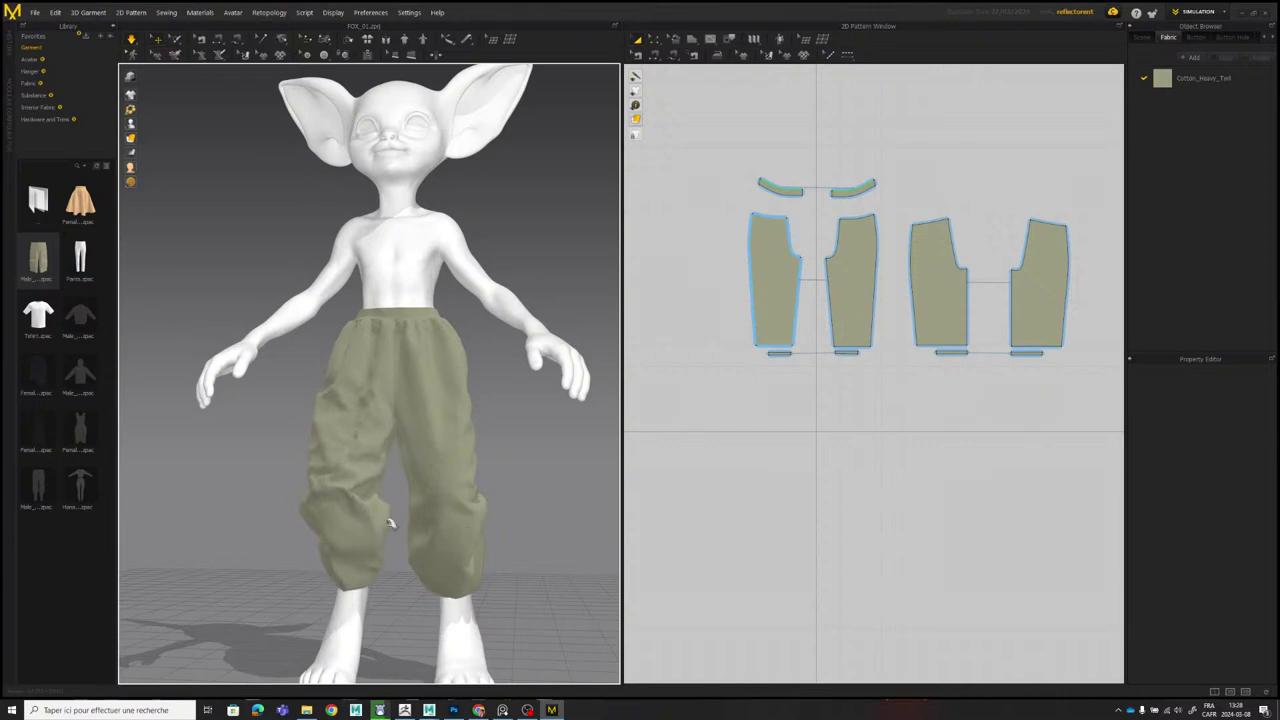
pyautogui.click(371, 514)
pyautogui.click(531, 429)
pyautogui.moveTo(457, 432)
pyautogui.mouseDown(button='right')
pyautogui.moveTo(485, 434)
pyautogui.moveTo(258, 422)
pyautogui.moveTo(447, 415)
pyautogui.mouseUp(button='right')
pyautogui.scroll(2, 447, 415)
pyautogui.scroll(2, 447, 415)
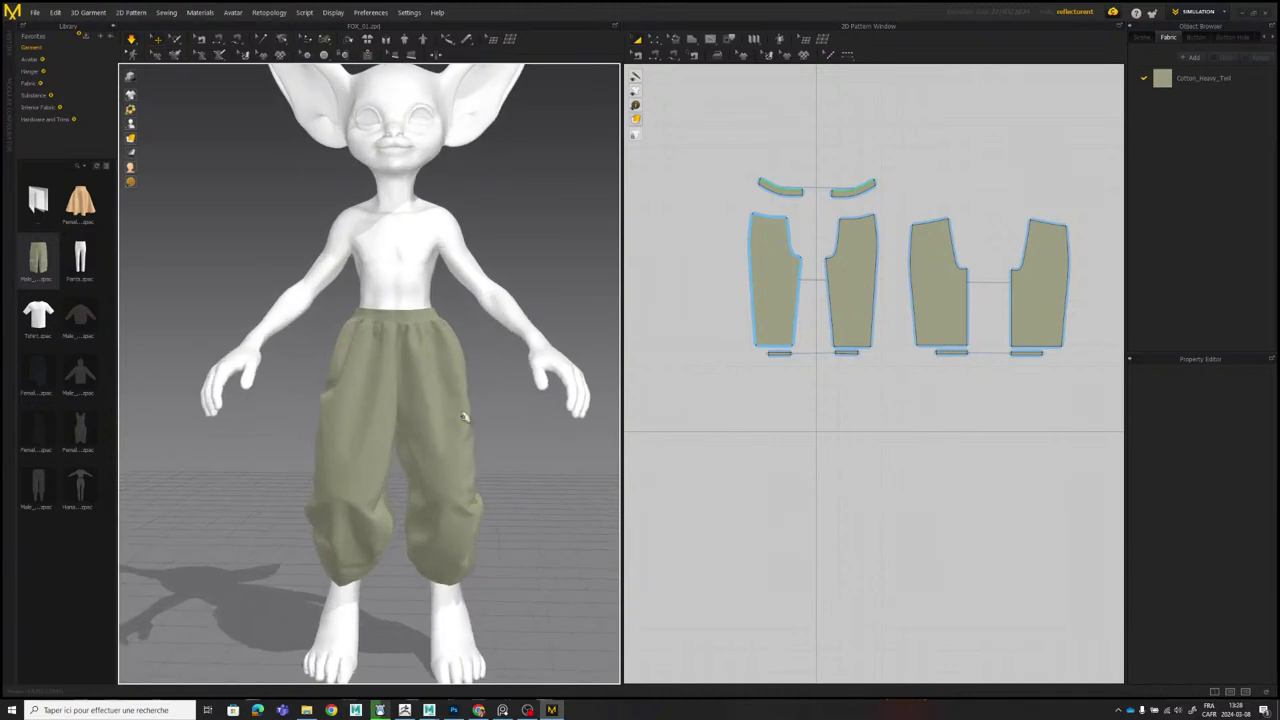
# Select all the pants pattern pieces and look through their properties before clearing the selection.
pyautogui.moveTo(812, 169); pyautogui.dragTo(763, 165, button='middle')
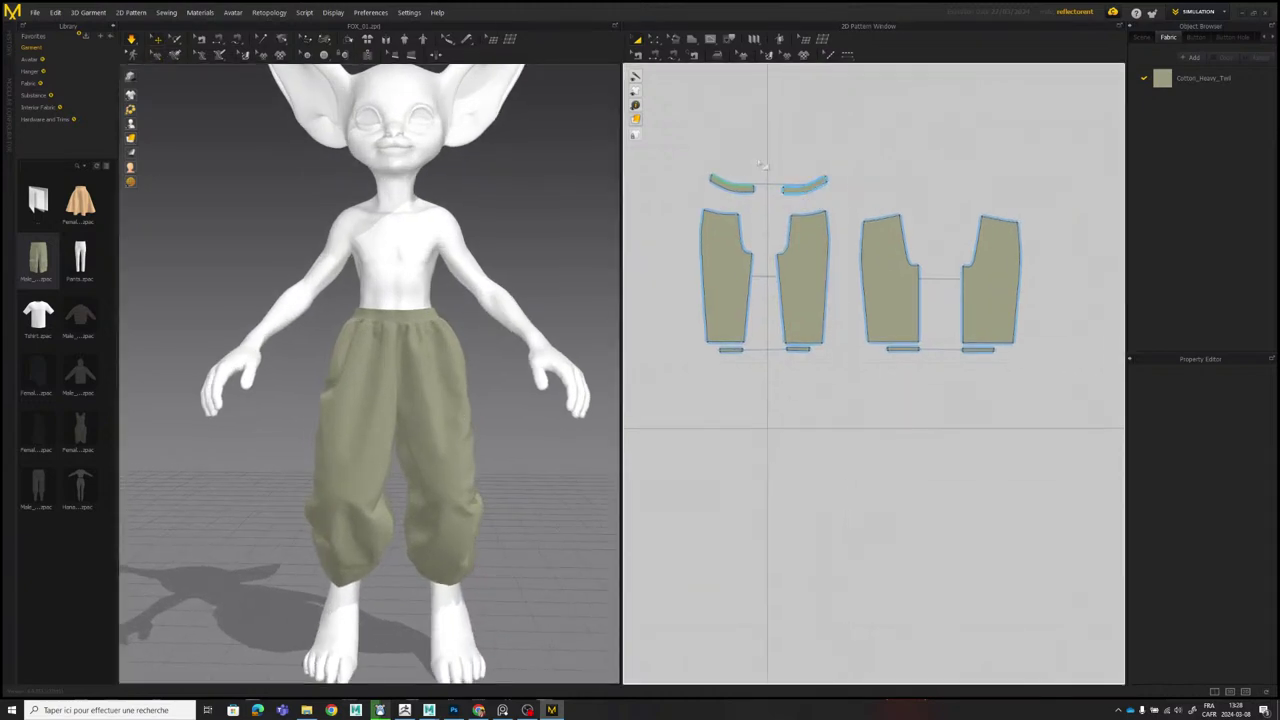
pyautogui.moveTo(687, 136); pyautogui.dragTo(1056, 388)
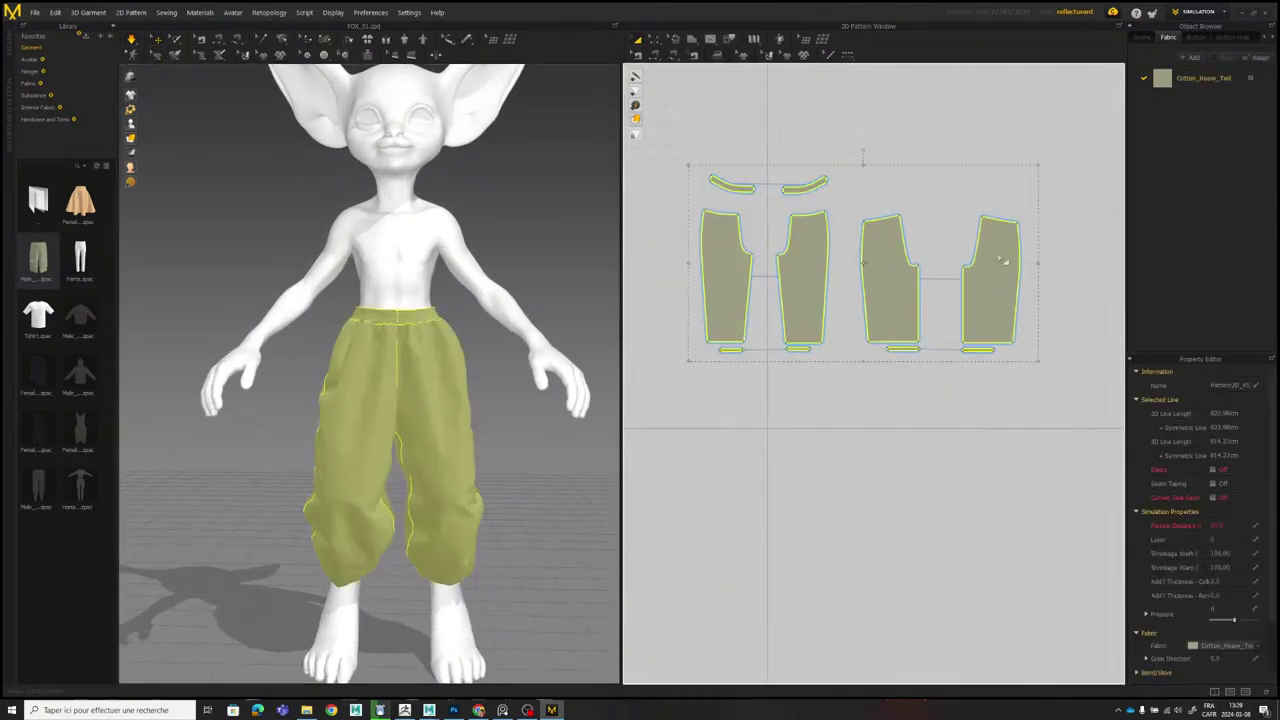
pyautogui.scroll(-2, 1210, 575)
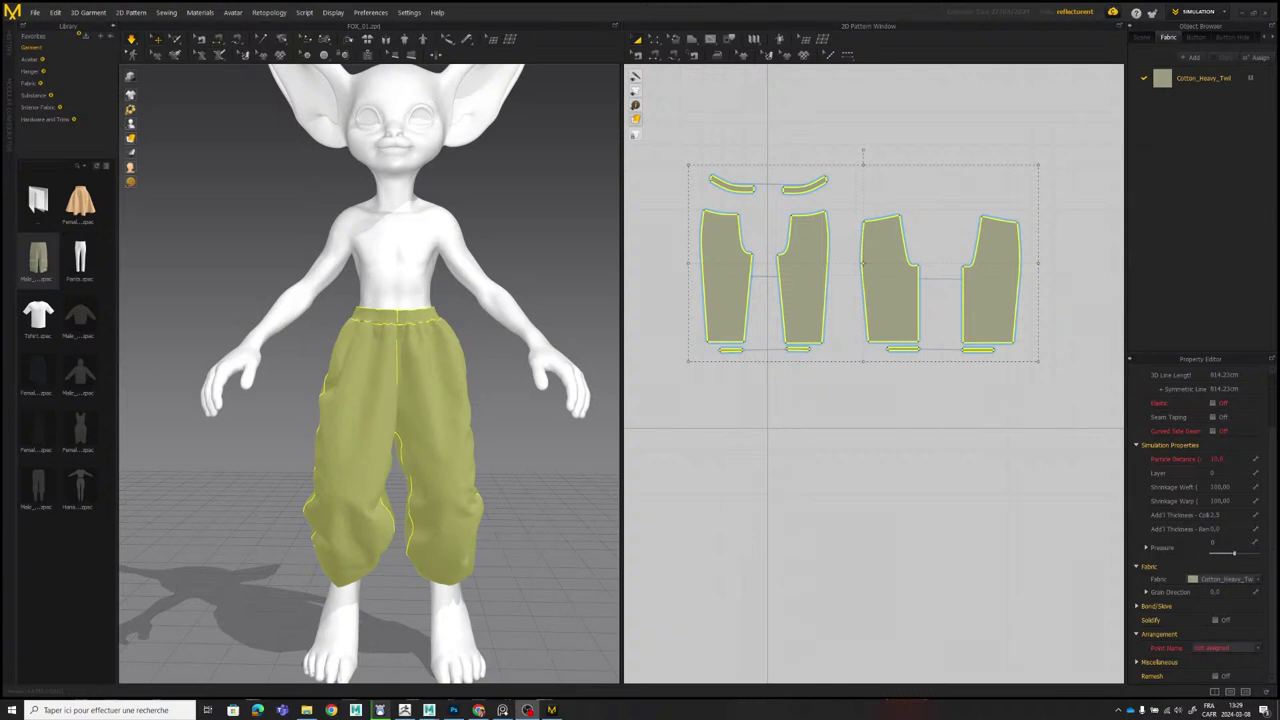
pyautogui.click(516, 220)
pyautogui.scroll(-3, 467, 266)
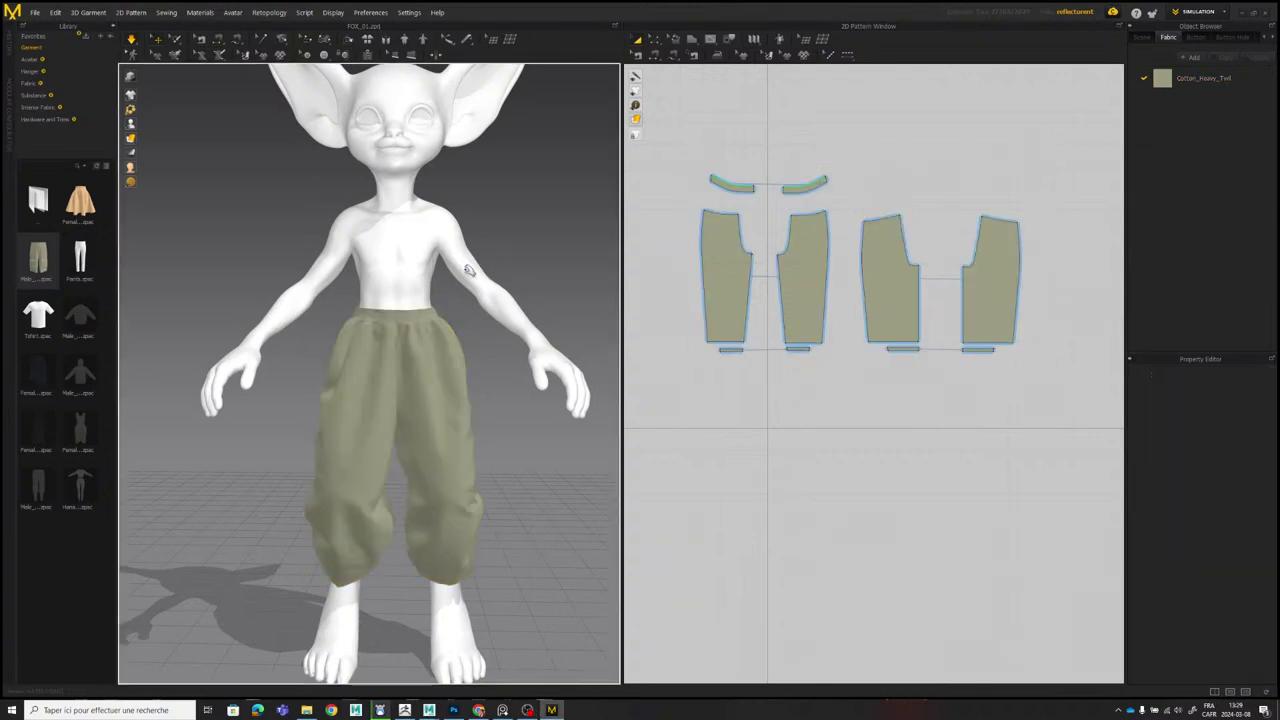
# Try the physical presets Rib_1X1_486gsm and Sherpa Cuddle Fleece on the pants fabric.
pyautogui.moveTo(680, 143); pyautogui.dragTo(1045, 408)
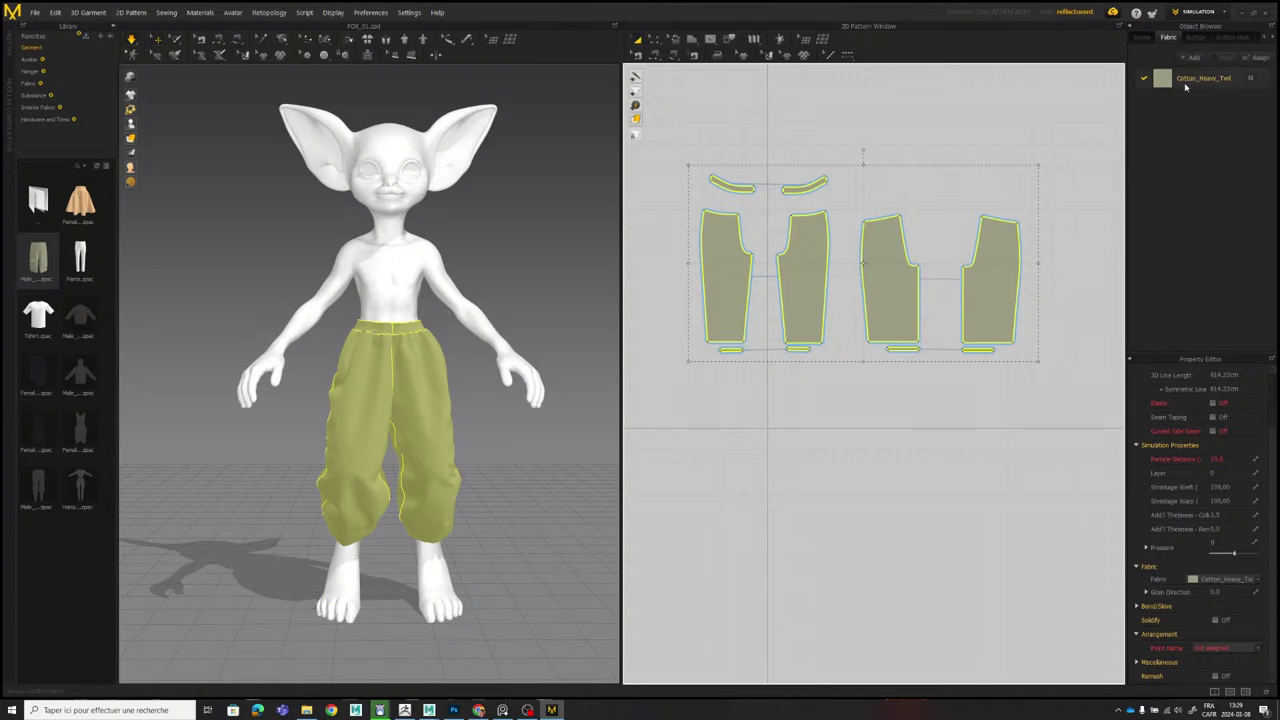
pyautogui.click(1187, 84)
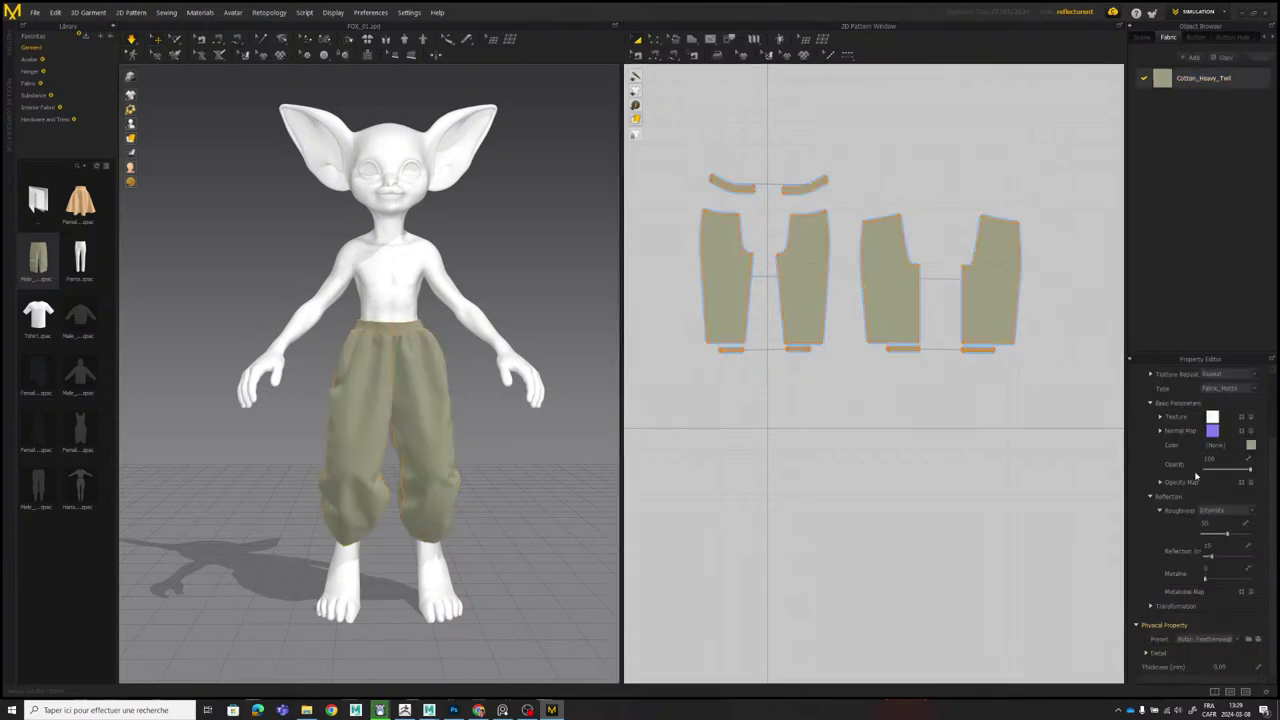
pyautogui.click(1215, 638)
pyautogui.click(1212, 418)
pyautogui.press('Down')
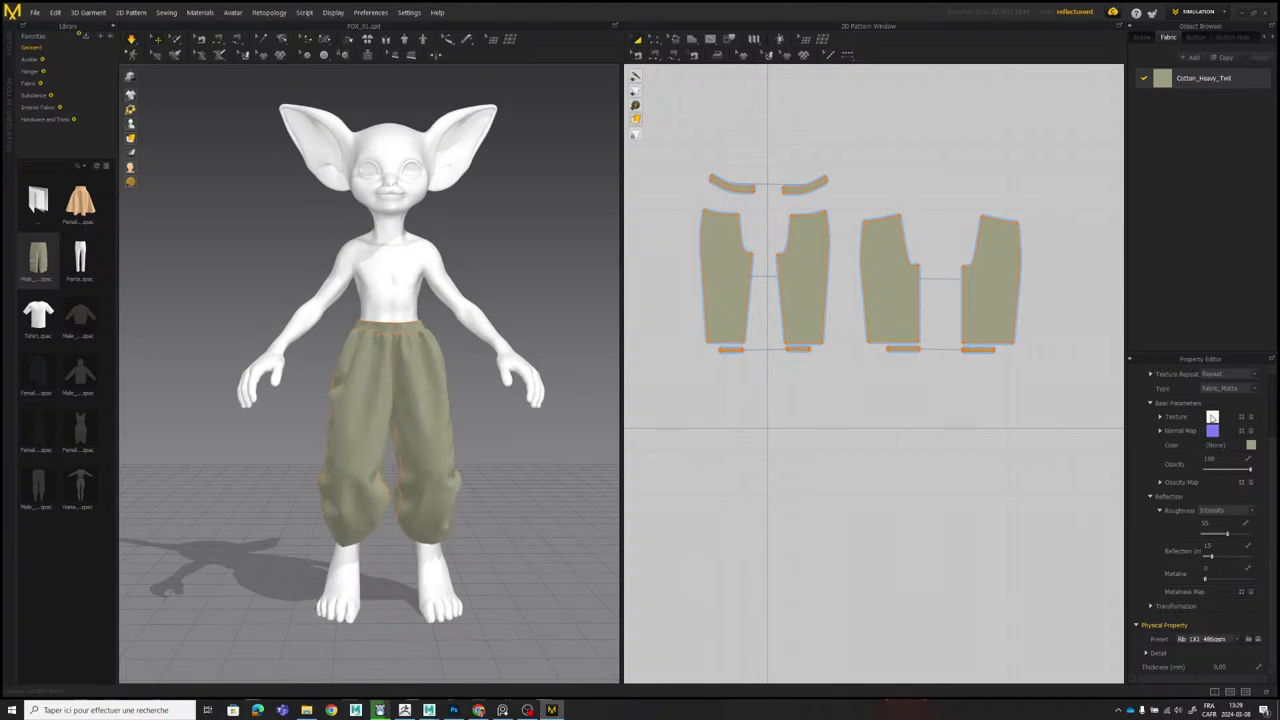
pyautogui.press('Down')
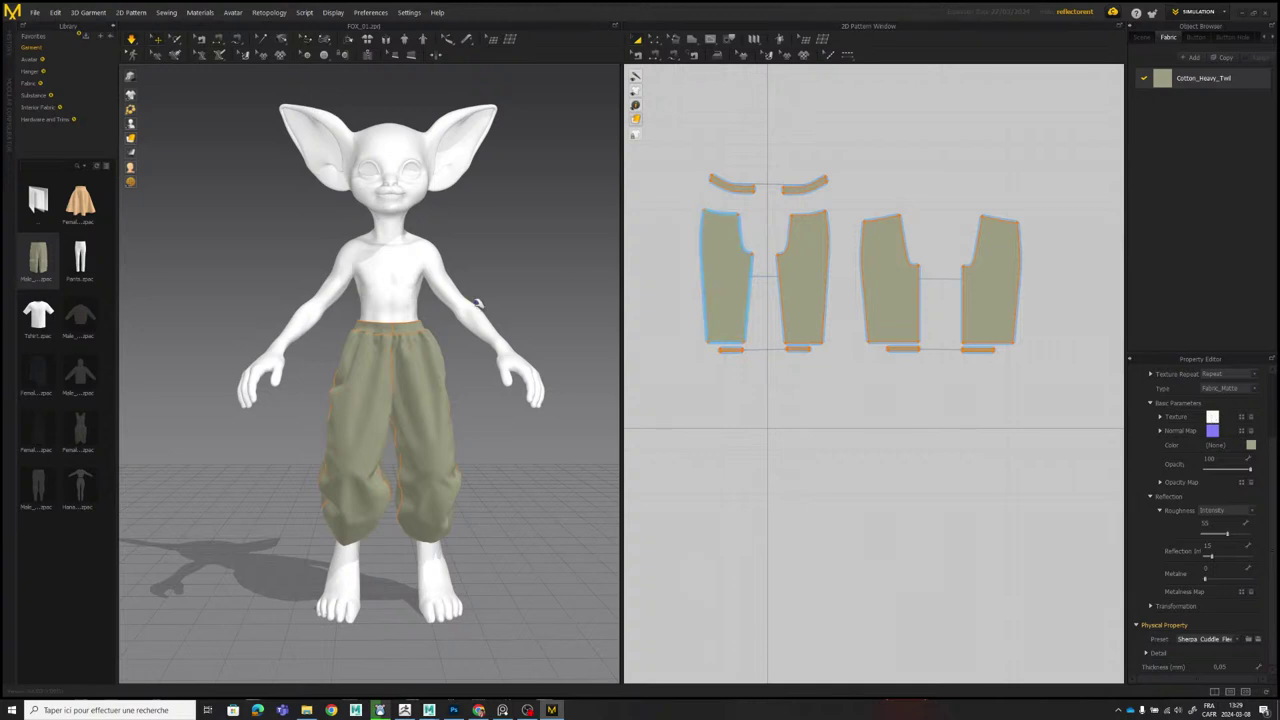
# Tug the fabric on the avatar's lower right leg and check the pants' folds from several angles.
pyautogui.moveTo(501, 387); pyautogui.dragTo(409, 525, button='right')
pyautogui.scroll(2, 450, 475)
pyautogui.moveTo(365, 510); pyautogui.dragTo(380, 497)
pyautogui.moveTo(385, 493); pyautogui.dragTo(522, 462, button='right')
pyautogui.click(522, 462)
pyautogui.scroll(3, 738, 347)
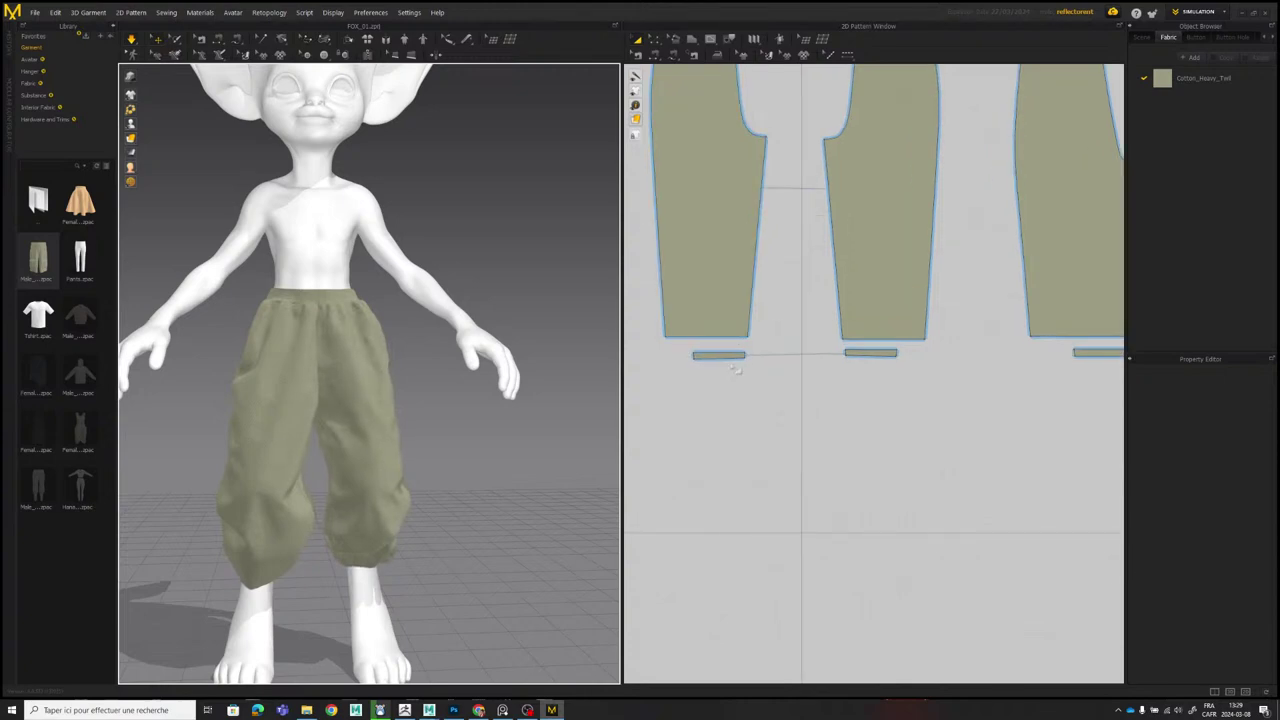
# Select the ankle cuff pieces of the front and back legs and turn on Elastic for them.
pyautogui.click(730, 356)
pyautogui.keyDown('shift'); pyautogui.click(888, 354); pyautogui.keyUp('shift')
pyautogui.moveTo(1046, 351); pyautogui.dragTo(827, 361, button='middle')
pyautogui.keyDown('shift'); pyautogui.click(902, 360); pyautogui.keyUp('shift')
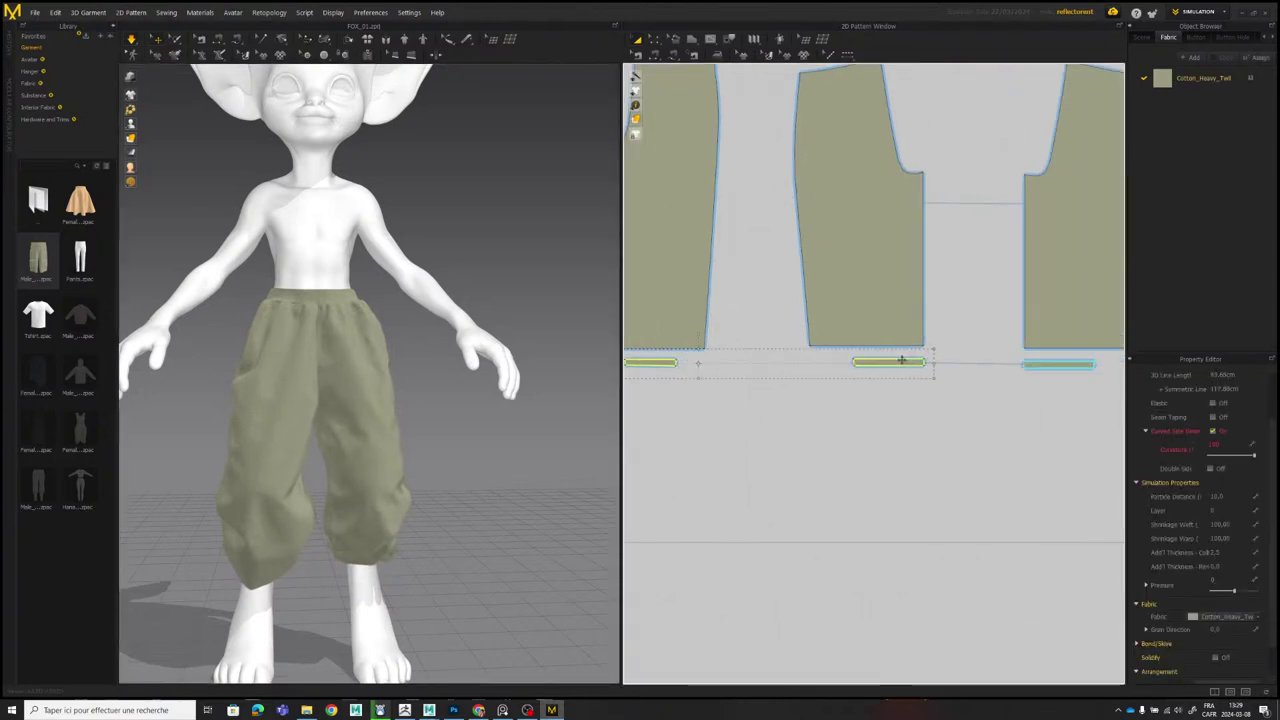
pyautogui.scroll(-4, 826, 352)
pyautogui.scroll(6, 803, 323)
pyautogui.moveTo(652, 317); pyautogui.dragTo(820, 345, button='middle')
pyautogui.scroll(-1, 806, 331)
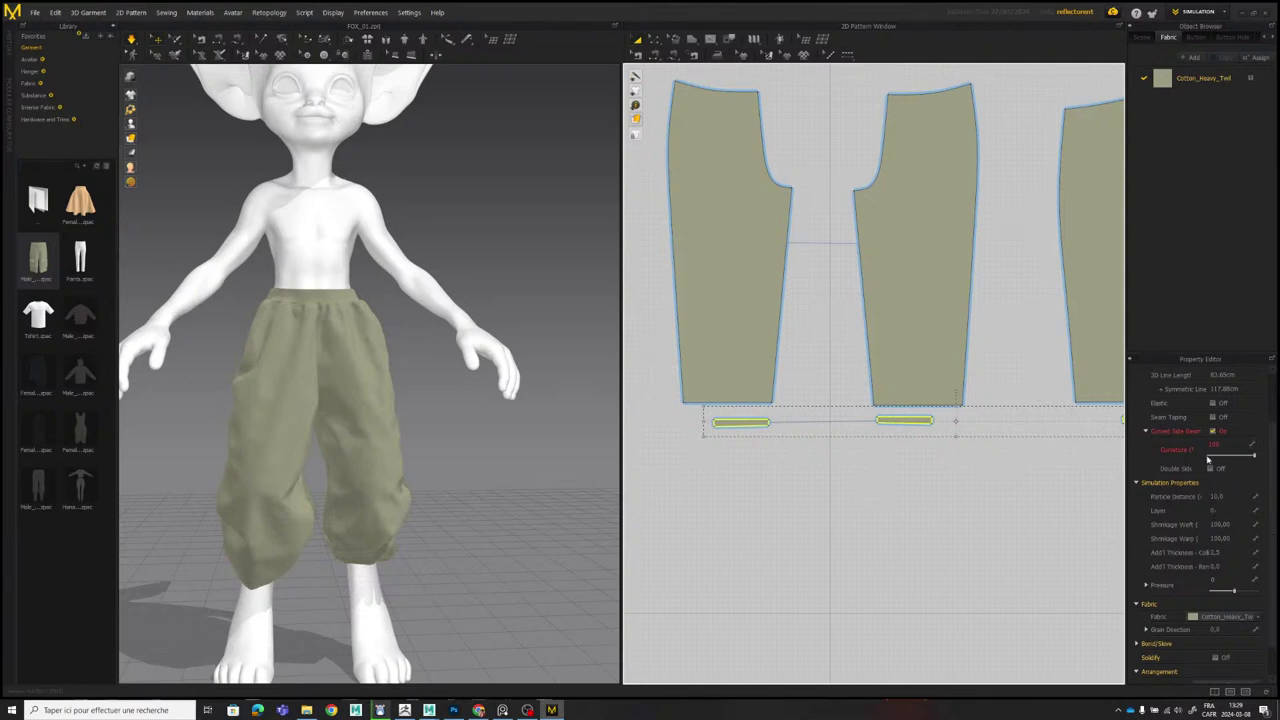
pyautogui.scroll(1, 1209, 427)
pyautogui.click(1213, 424)
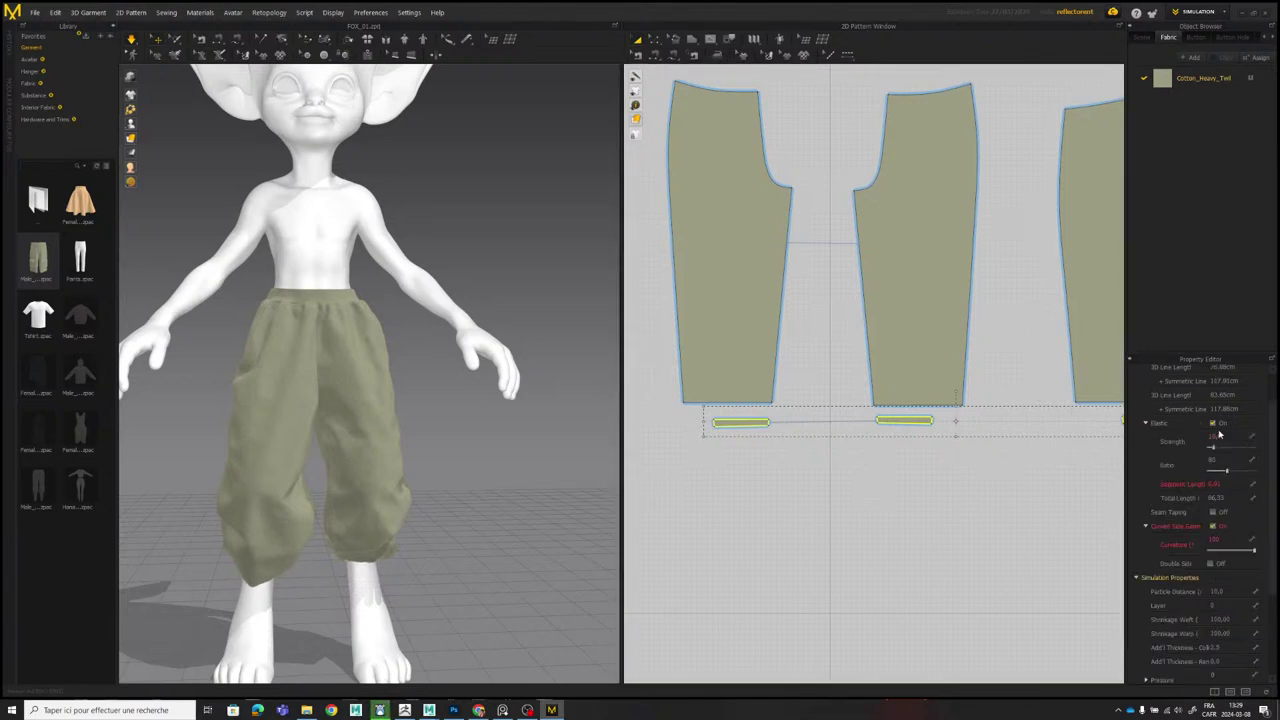
# View the pants from the side and nudge the fabric on the avatar's right leg.
pyautogui.moveTo(402, 415); pyautogui.dragTo(431, 377, button='middle')
pyautogui.scroll(-2, 431, 377)
pyautogui.moveTo(395, 383); pyautogui.dragTo(508, 434, button='right')
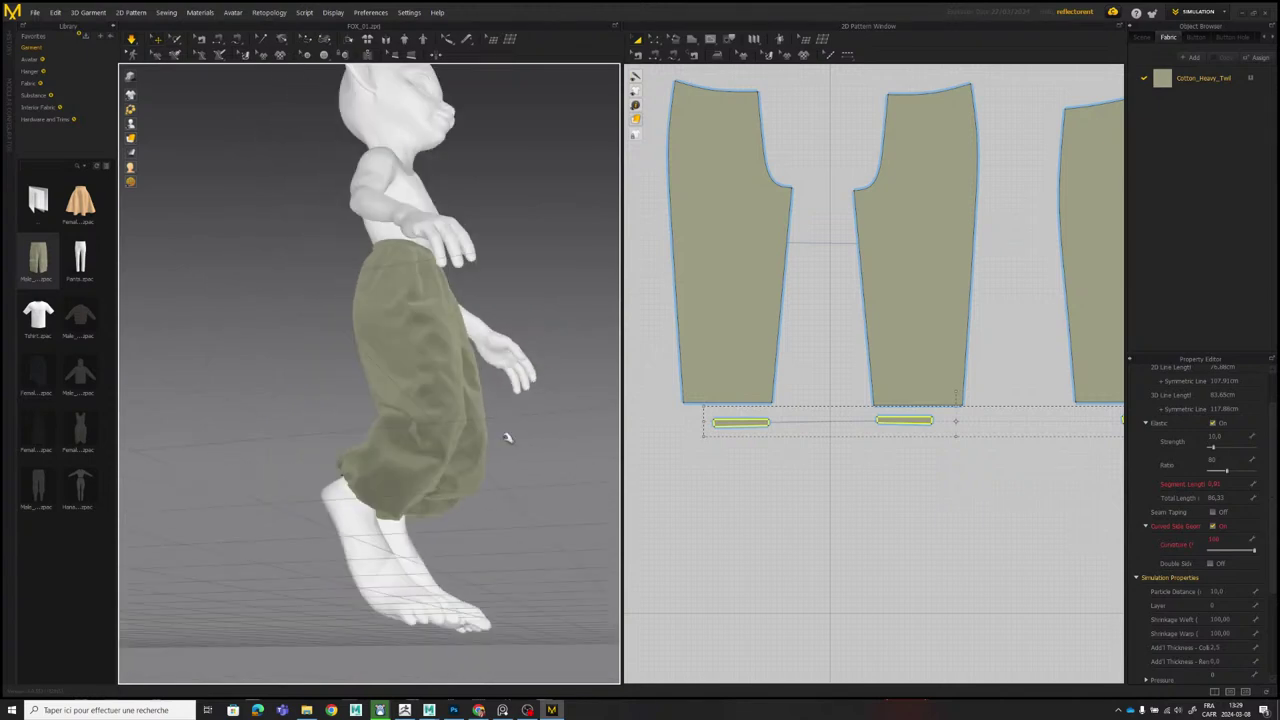
pyautogui.click(420, 428)
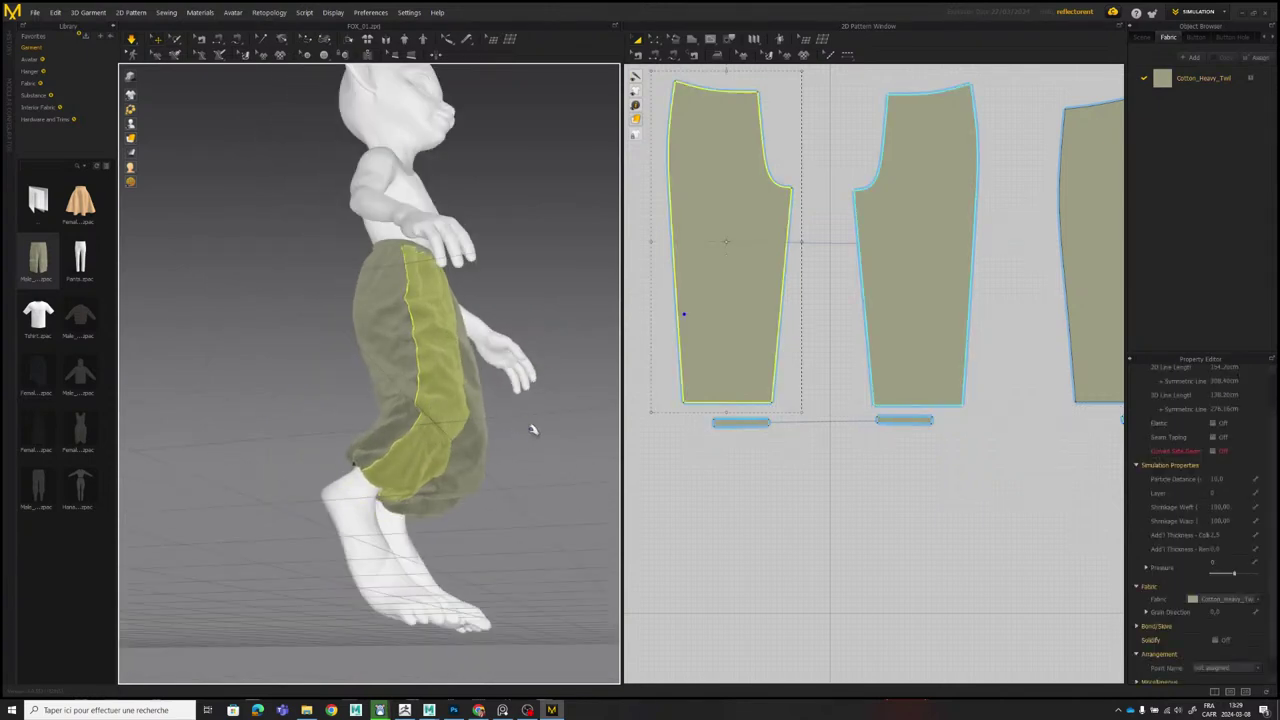
pyautogui.click(531, 429)
# Nudge the fabric of both legs in front view and check the whole drape with the elastic cuffs.
pyautogui.press('2')
pyautogui.click(367, 441)
pyautogui.click(508, 427)
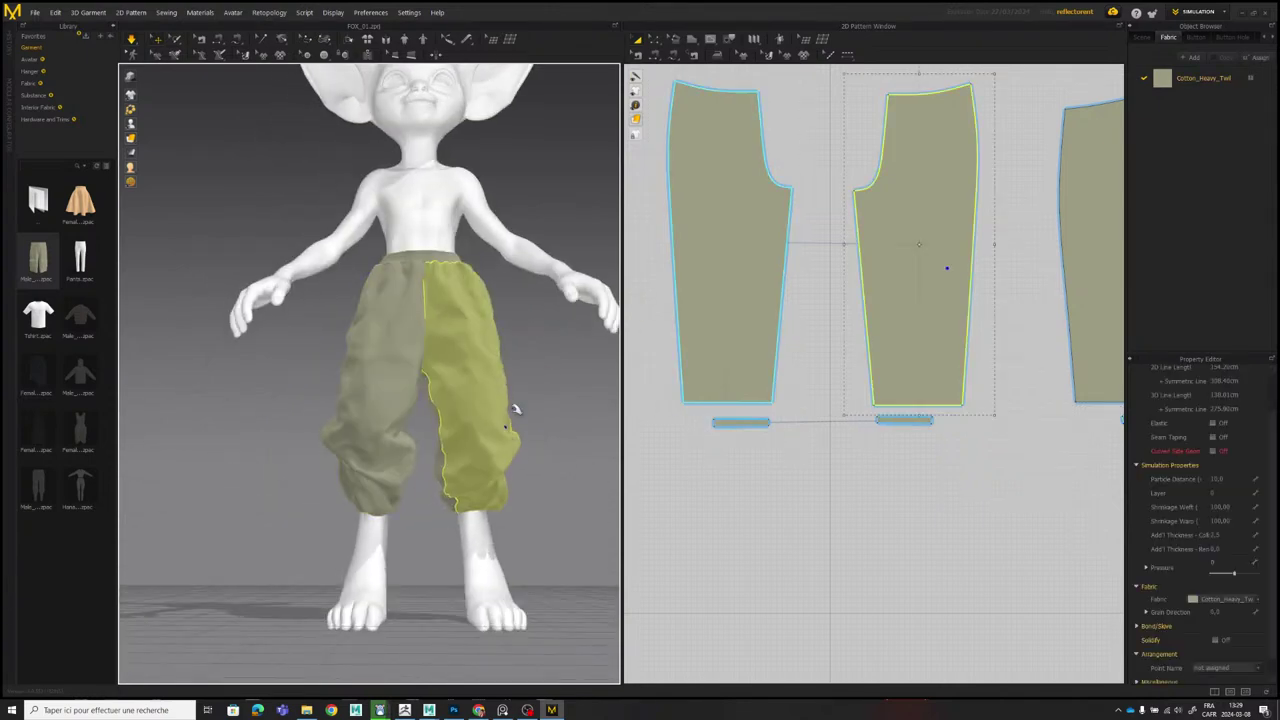
pyautogui.moveTo(568, 332); pyautogui.dragTo(501, 352, button='right')
pyautogui.click(558, 380)
pyautogui.scroll(-4, 557, 366)
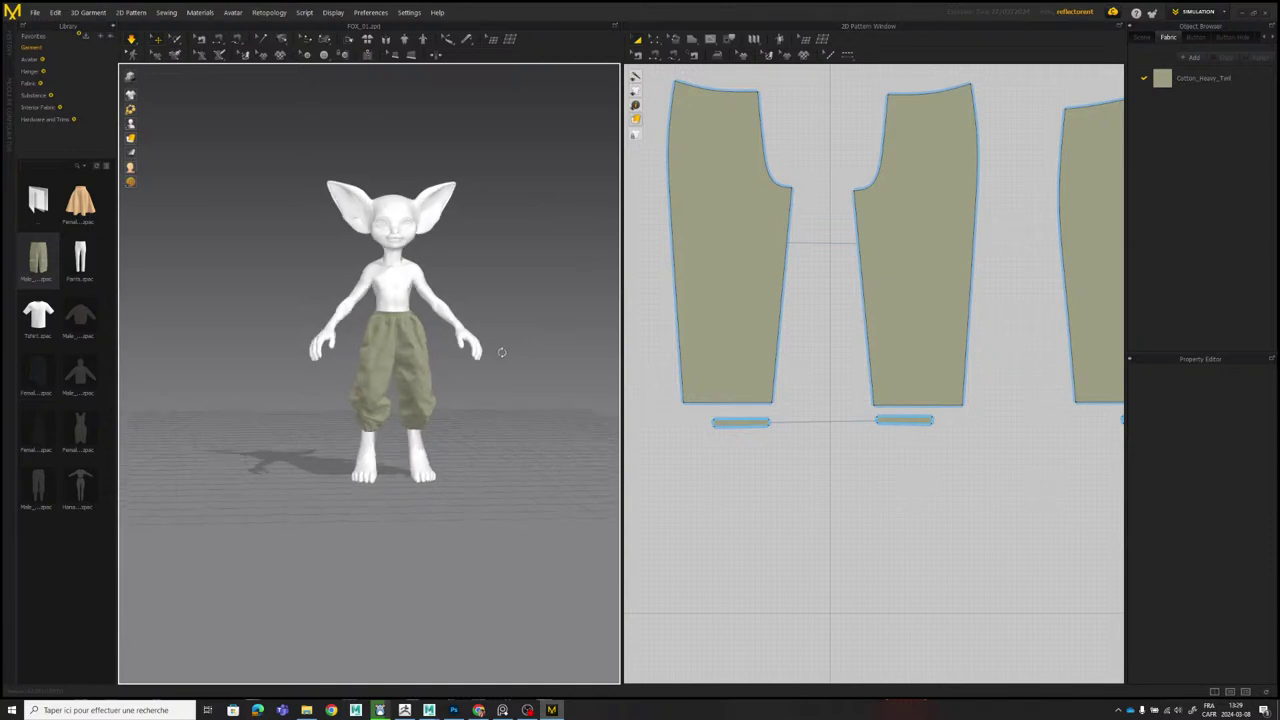
pyautogui.scroll(3, 492, 388)
pyautogui.scroll(3, 475, 390)
pyautogui.moveTo(475, 390); pyautogui.dragTo(451, 390, button='middle')
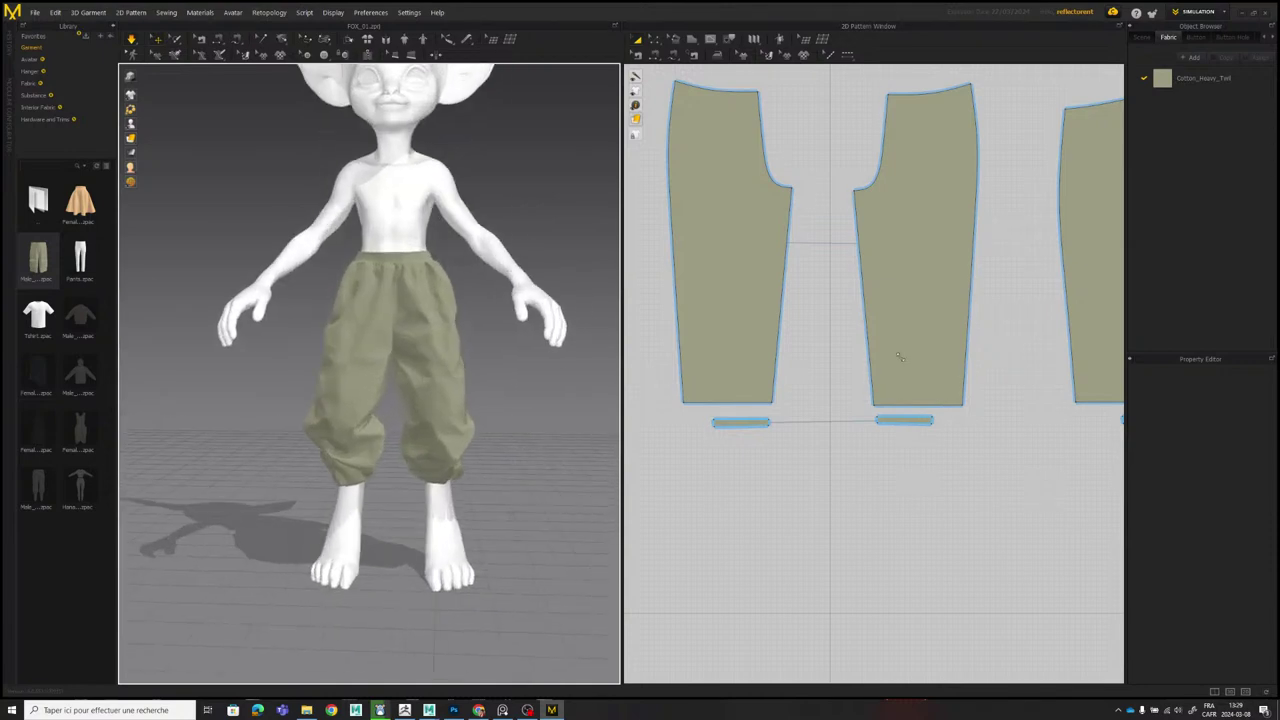
# Select the four leg panels and set the physical preset of the pants fabric to Sherpa Fleece 272.
pyautogui.scroll(-3, 860, 325)
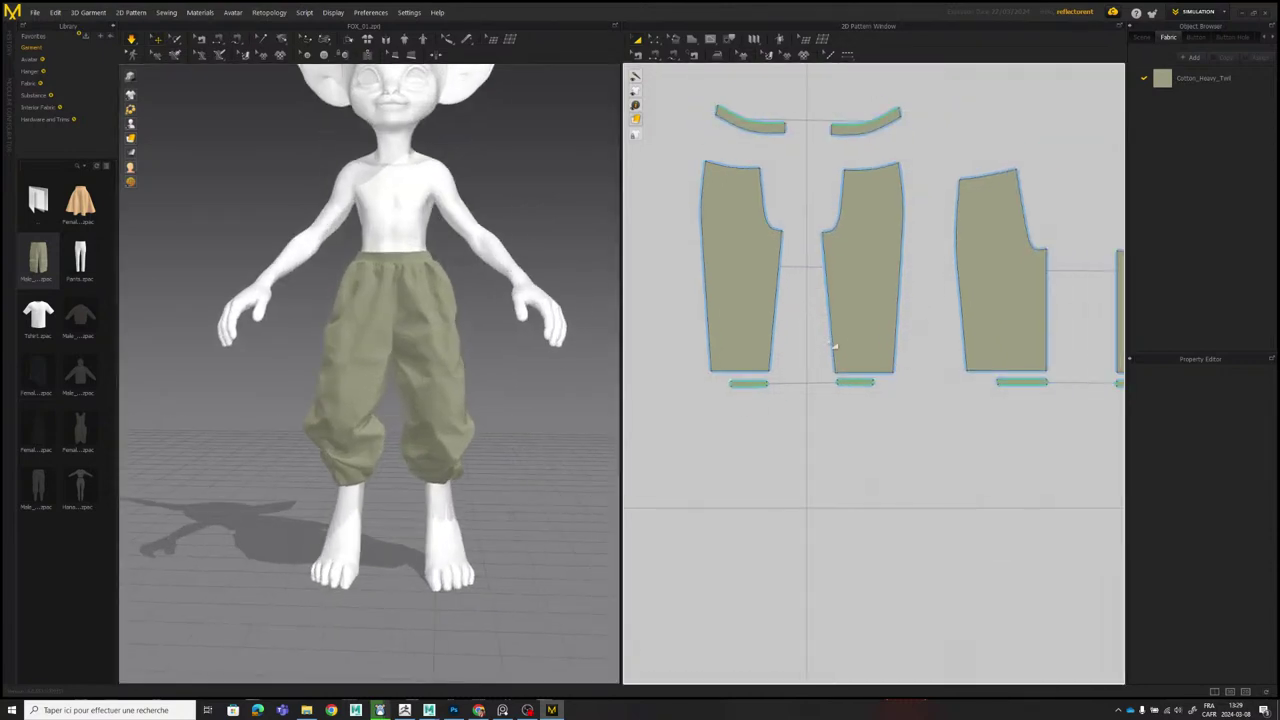
pyautogui.click(748, 385)
pyautogui.click(855, 325)
pyautogui.keyDown('shift'); pyautogui.click(738, 294); pyautogui.keyUp('shift')
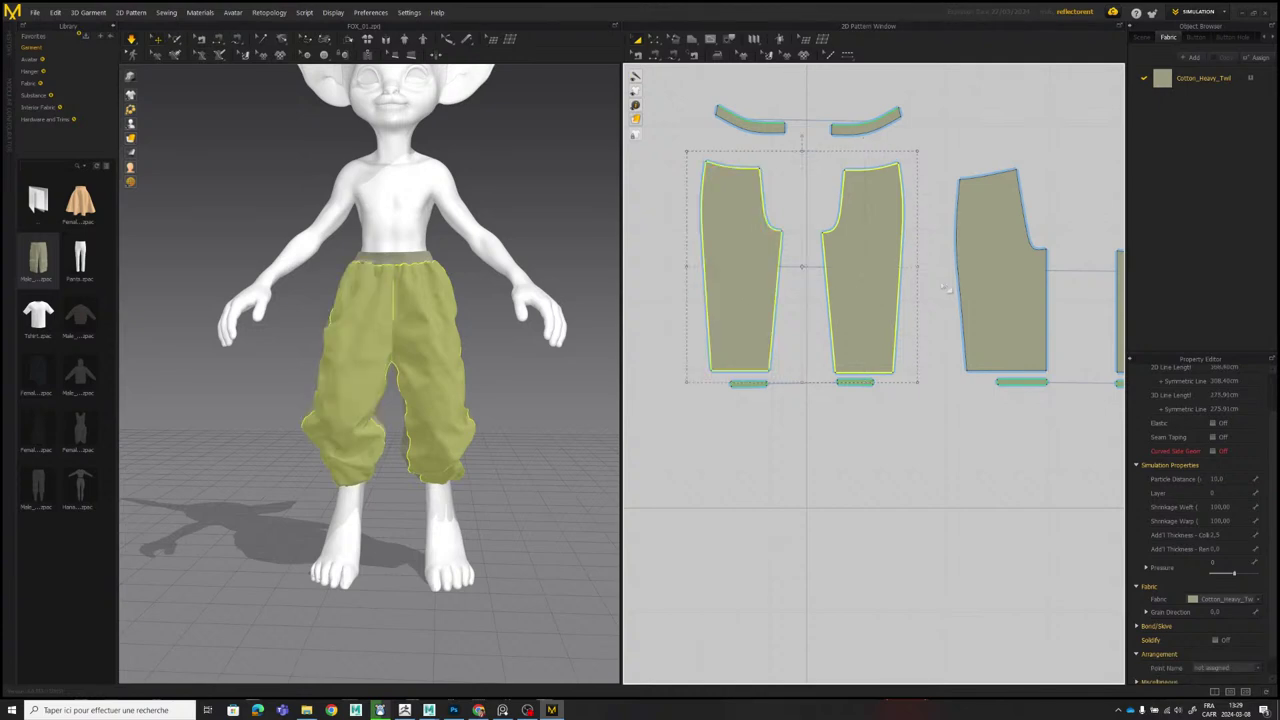
pyautogui.keyDown('shift'); pyautogui.click(984, 278); pyautogui.keyUp('shift')
pyautogui.moveTo(1110, 276); pyautogui.dragTo(972, 293, button='middle')
pyautogui.keyDown('shift'); pyautogui.click(1050, 293); pyautogui.keyUp('shift')
pyautogui.moveTo(886, 307); pyautogui.dragTo(982, 299, button='middle')
pyautogui.scroll(2, 880, 298)
pyautogui.moveTo(829, 270); pyautogui.dragTo(907, 286, button='middle')
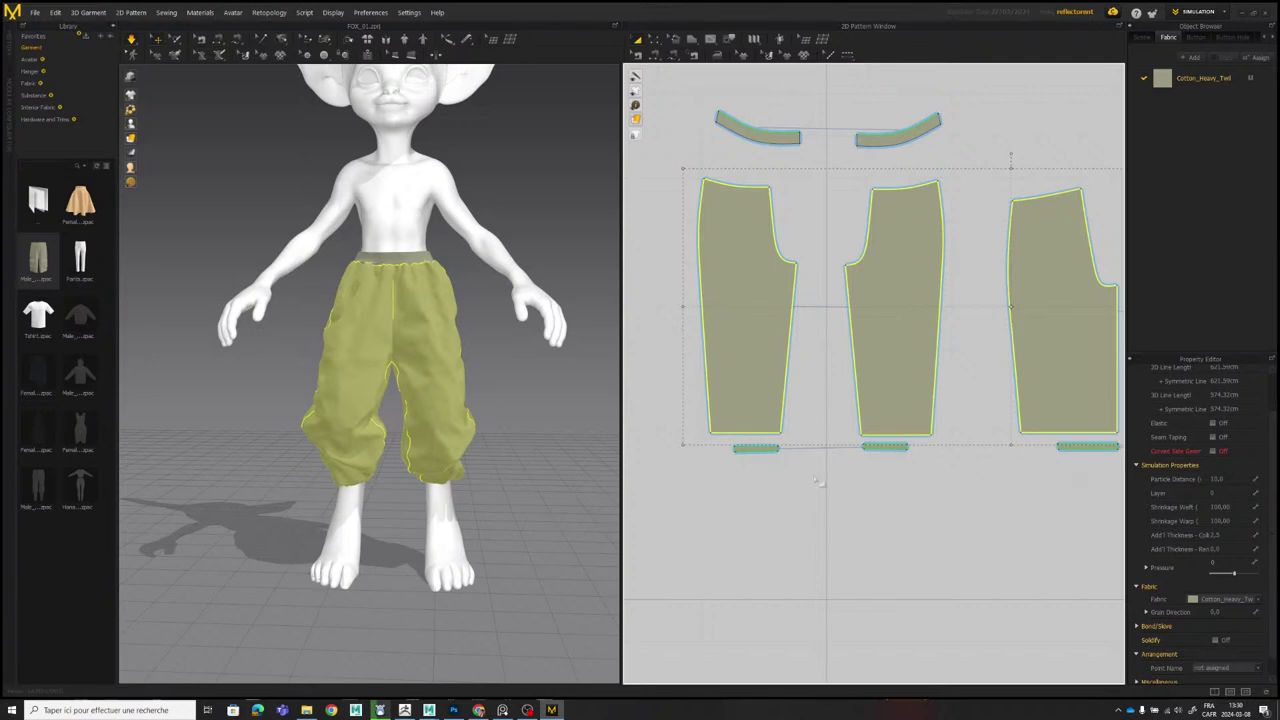
pyautogui.click(1200, 84)
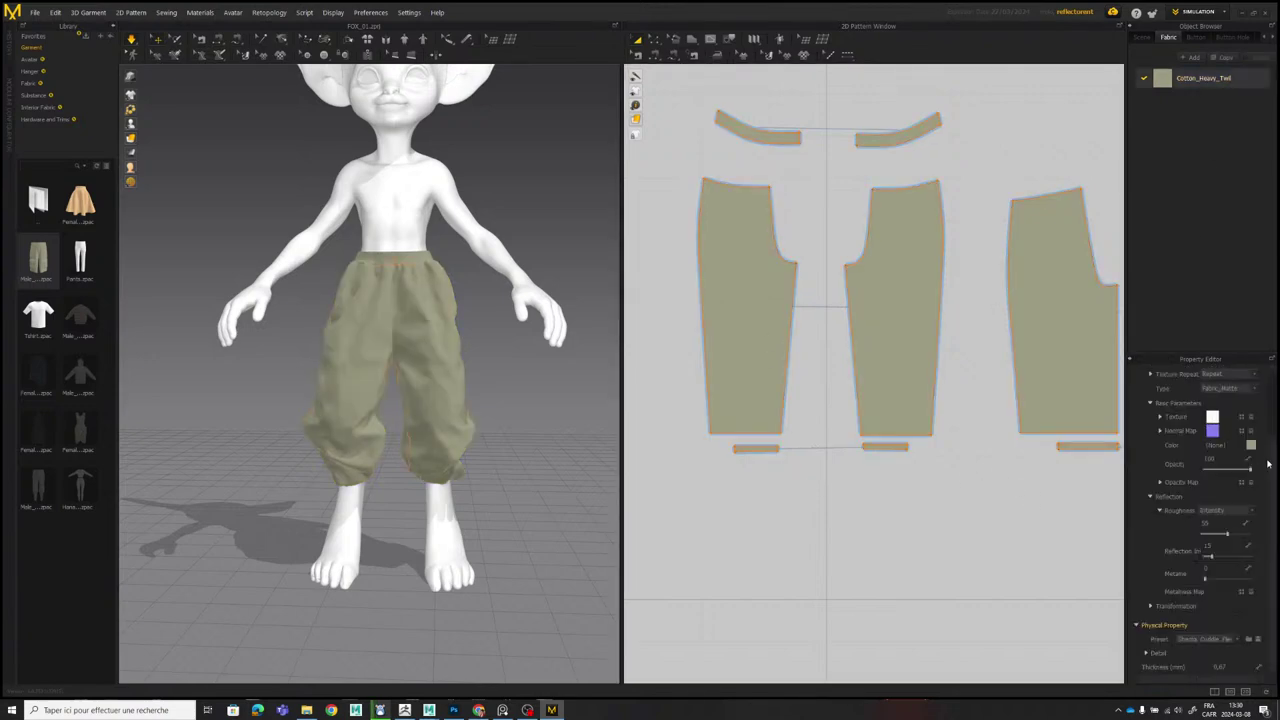
pyautogui.click(1200, 642)
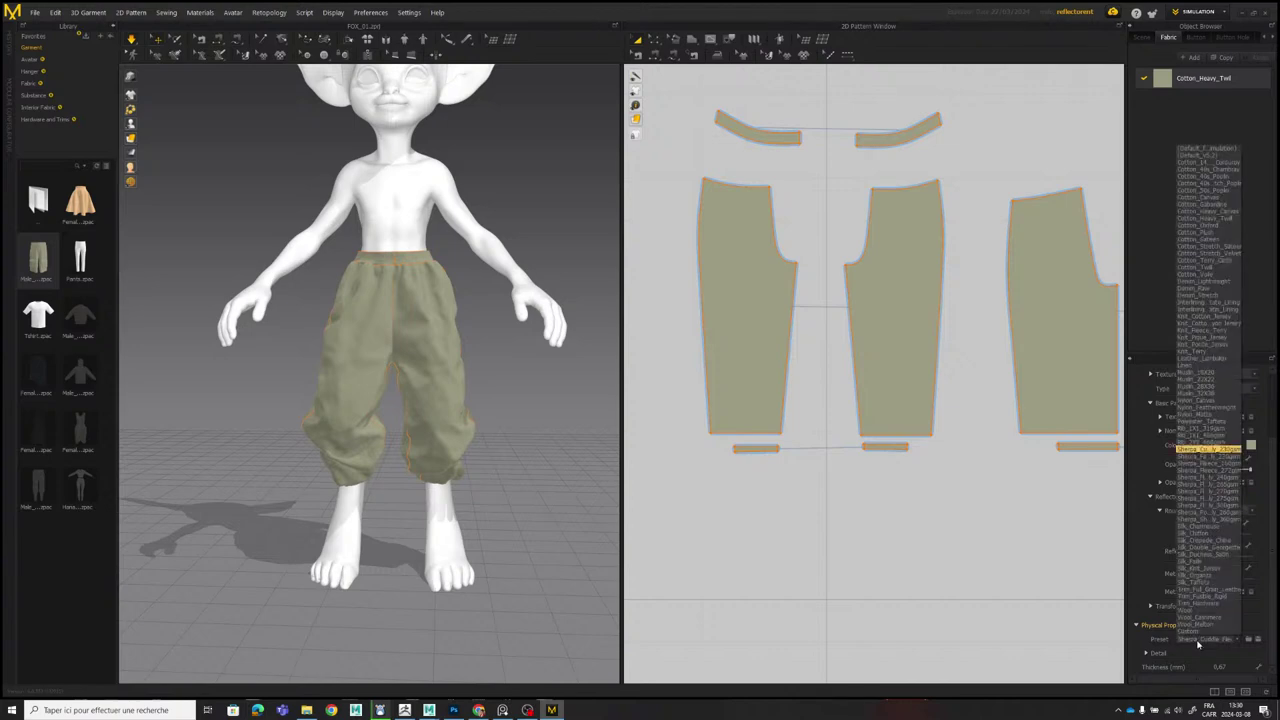
pyautogui.click(1219, 457)
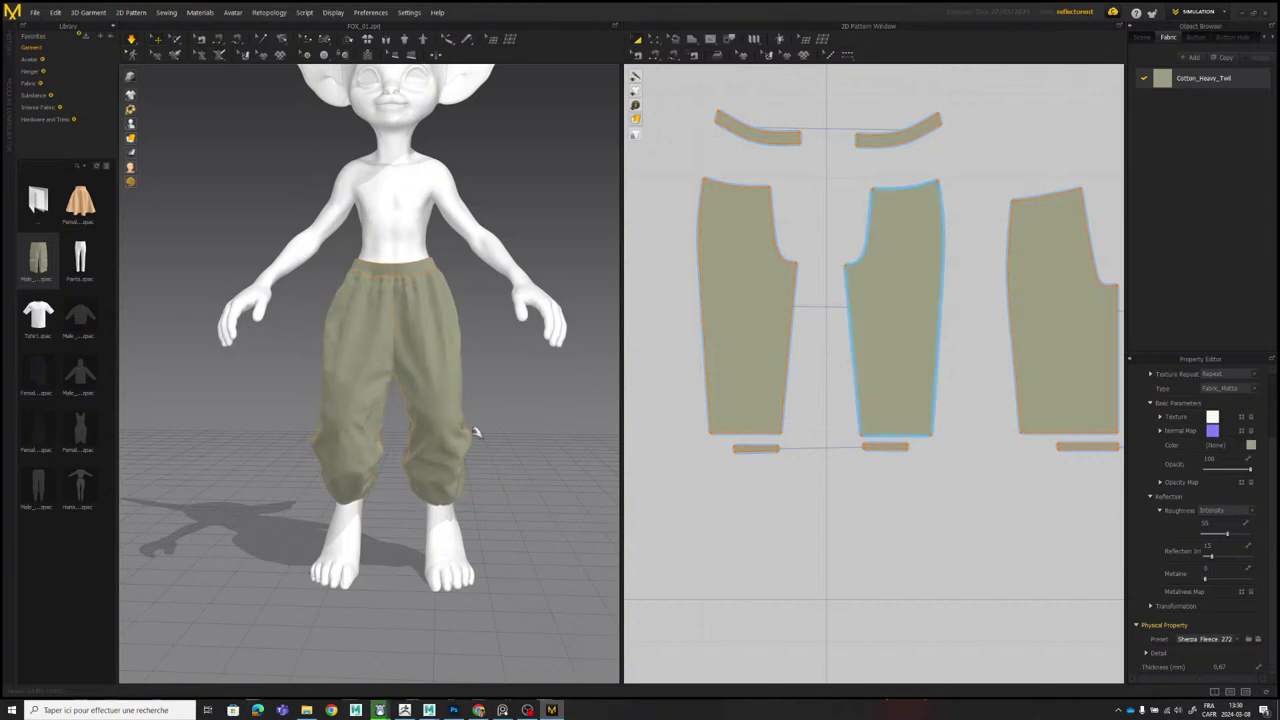
# Tug the leg fabric from the side views to test the drape of the Sherpa fleece preset.
pyautogui.moveTo(476, 432); pyautogui.dragTo(588, 397, button='right')
pyautogui.moveTo(533, 382); pyautogui.dragTo(468, 338)
pyautogui.moveTo(438, 365); pyautogui.dragTo(406, 358, button='right')
pyautogui.moveTo(421, 367); pyautogui.dragTo(392, 401)
pyautogui.moveTo(388, 405); pyautogui.dragTo(568, 406, button='right')
pyautogui.click(442, 411)
pyautogui.moveTo(443, 413); pyautogui.dragTo(481, 413, button='right')
# Pull the front fabric at the avatar's right lower leg outward and check both legs from the front.
pyautogui.click(339, 457)
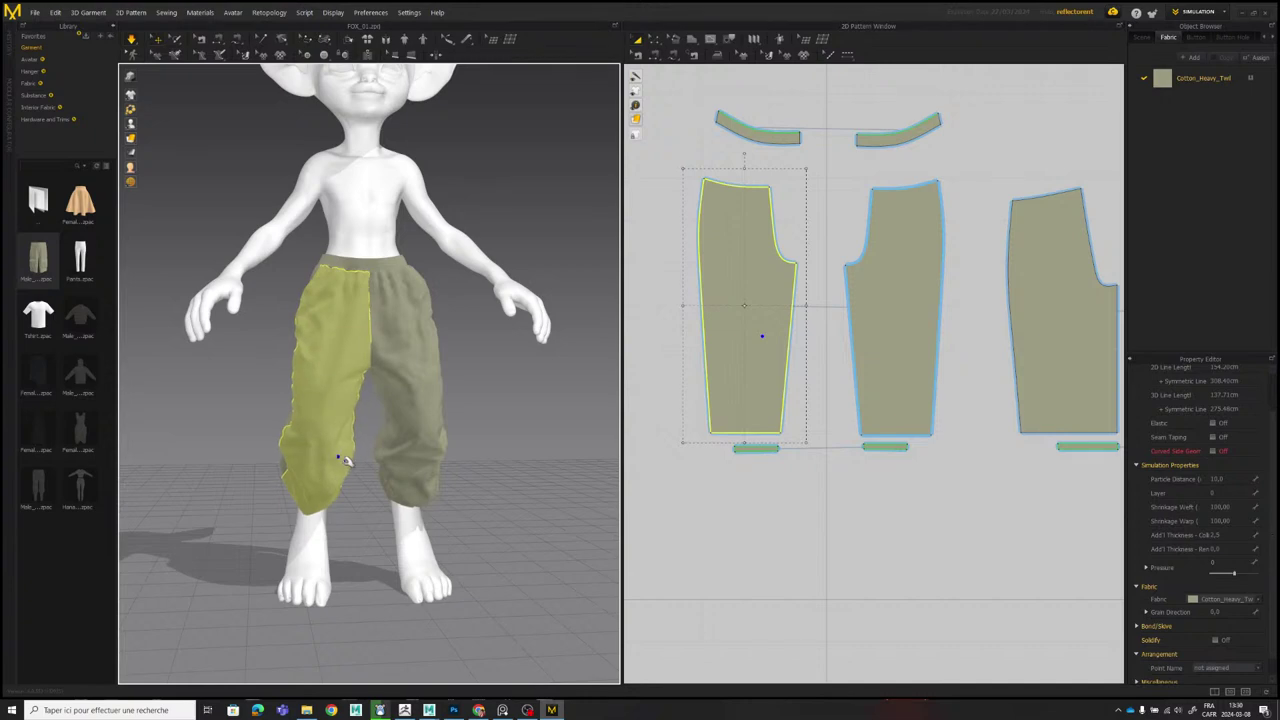
pyautogui.moveTo(336, 462); pyautogui.dragTo(290, 472)
pyautogui.click(251, 474)
pyautogui.moveTo(251, 474); pyautogui.dragTo(318, 455, button='right')
pyautogui.scroll(-4, 370, 390)
pyautogui.moveTo(448, 368); pyautogui.dragTo(421, 366, button='right')
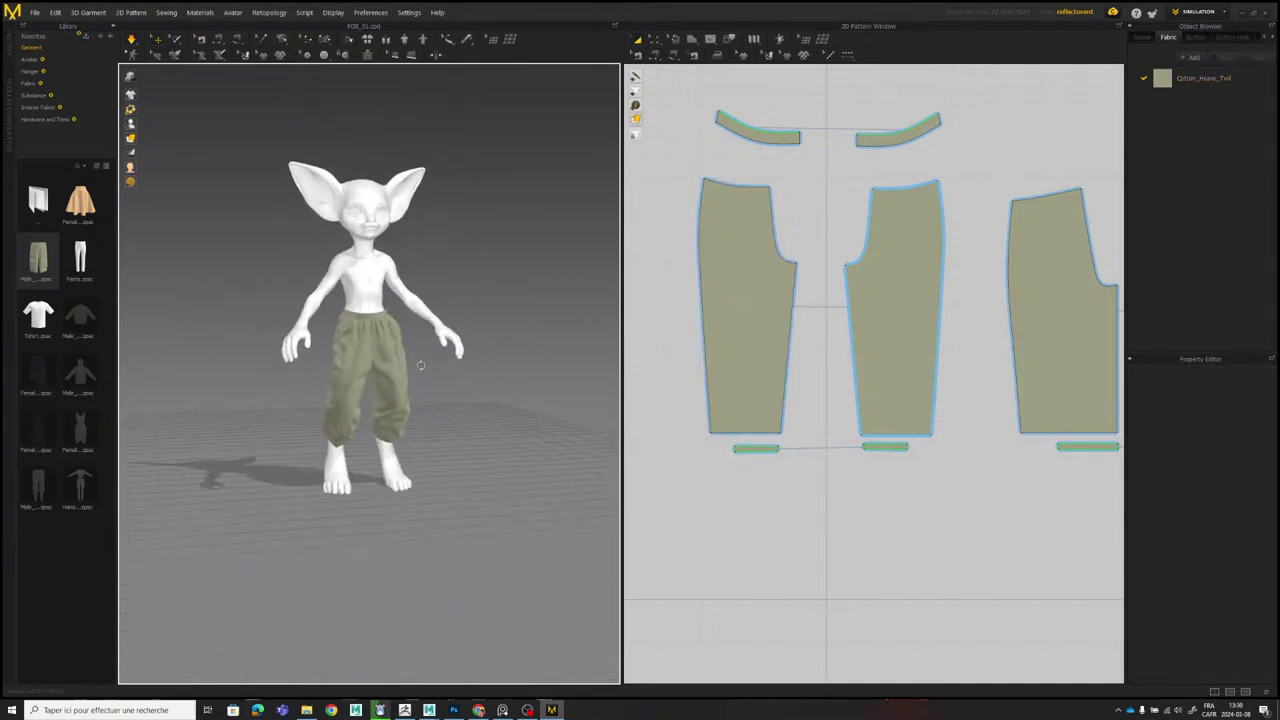
pyautogui.scroll(4, 421, 365)
pyautogui.click(415, 335)
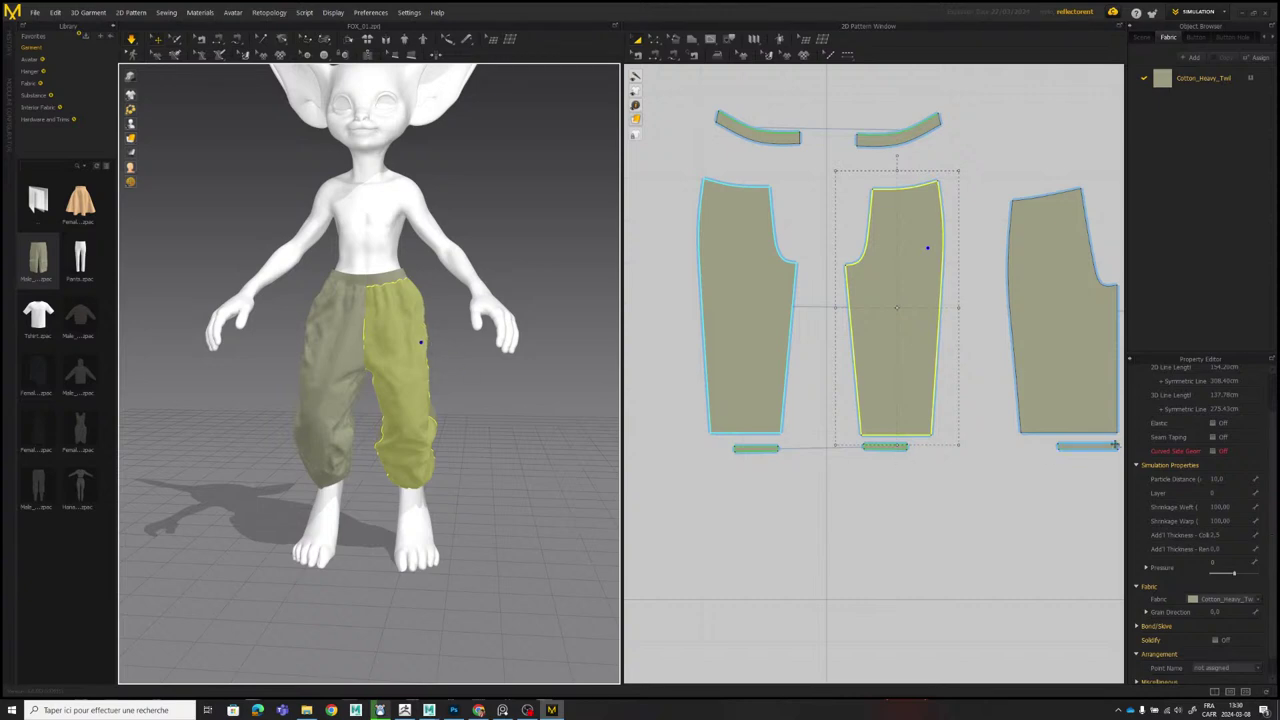
pyautogui.click(504, 443)
pyautogui.moveTo(430, 371); pyautogui.dragTo(442, 355, button='right')
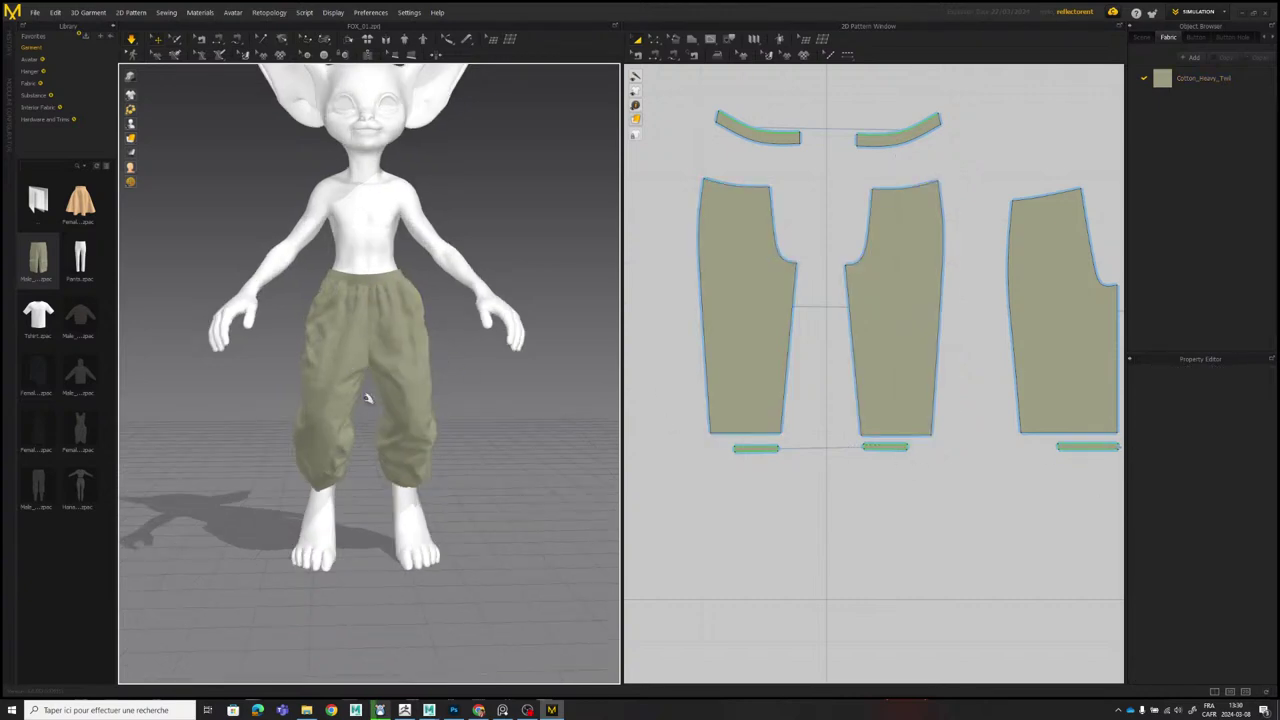
# Try a Sherpa fleece preset and the Silk Charmeuse preset on the pants fabric and compare how they drape.
pyautogui.click(1205, 78)
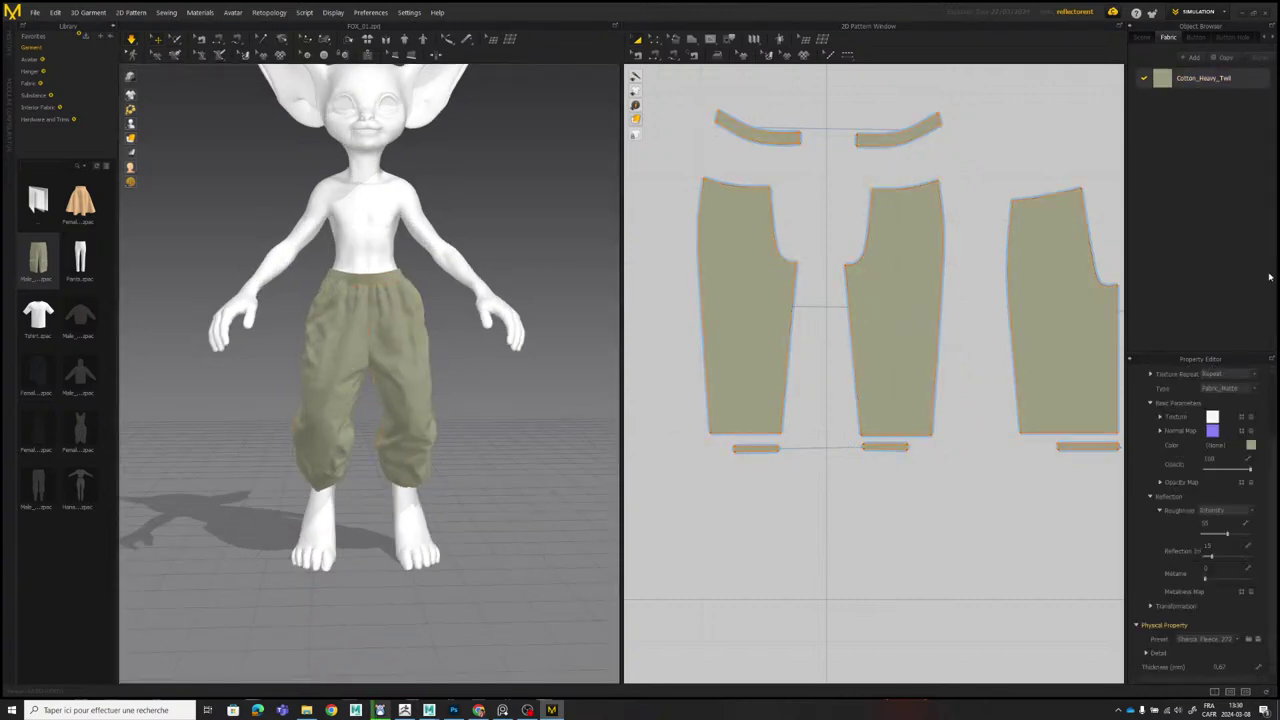
pyautogui.click(1192, 640)
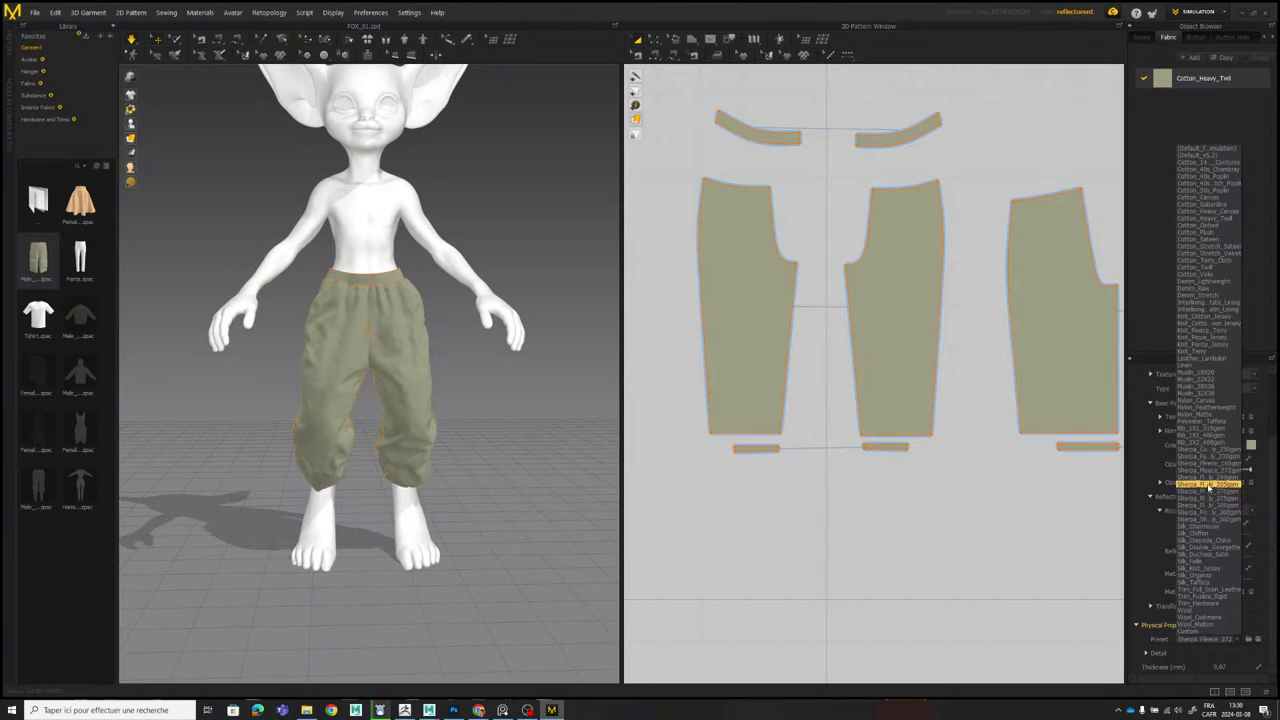
pyautogui.click(1208, 486)
pyautogui.moveTo(510, 464)
pyautogui.mouseDown(button='right')
pyautogui.moveTo(571, 457)
pyautogui.moveTo(511, 455)
pyautogui.mouseUp(button='right')
pyautogui.click(1212, 638)
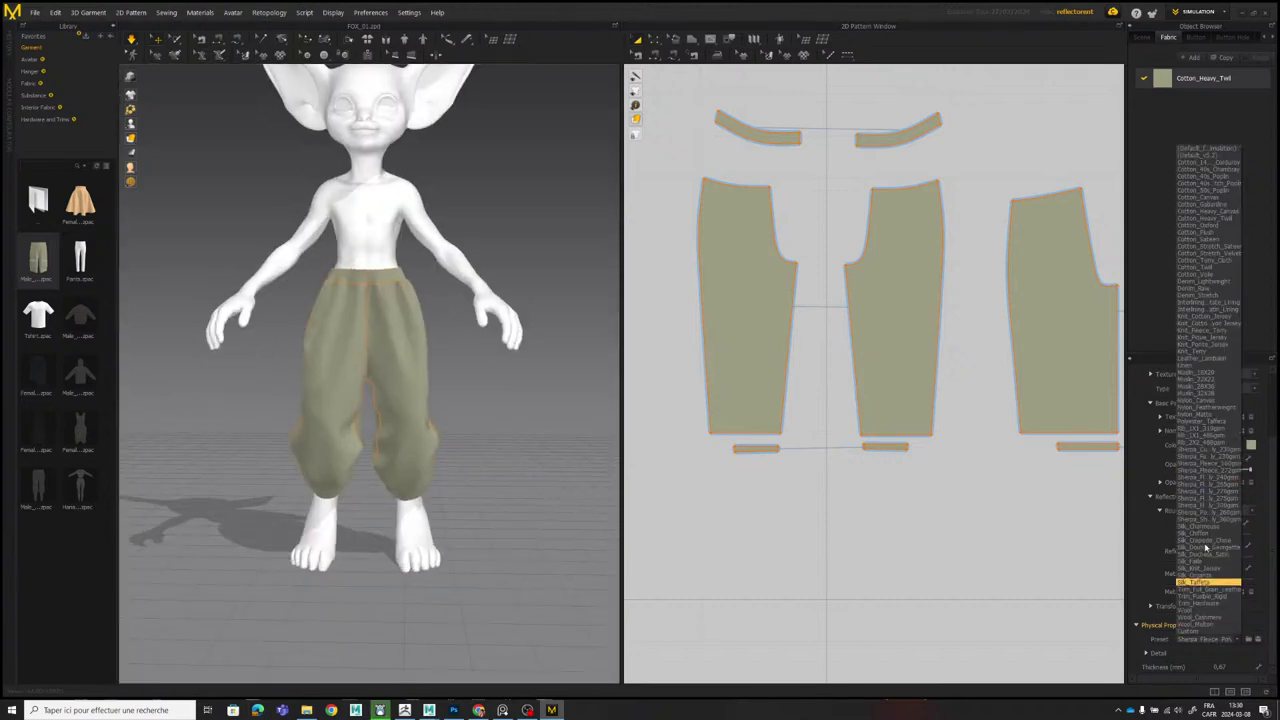
pyautogui.click(1207, 530)
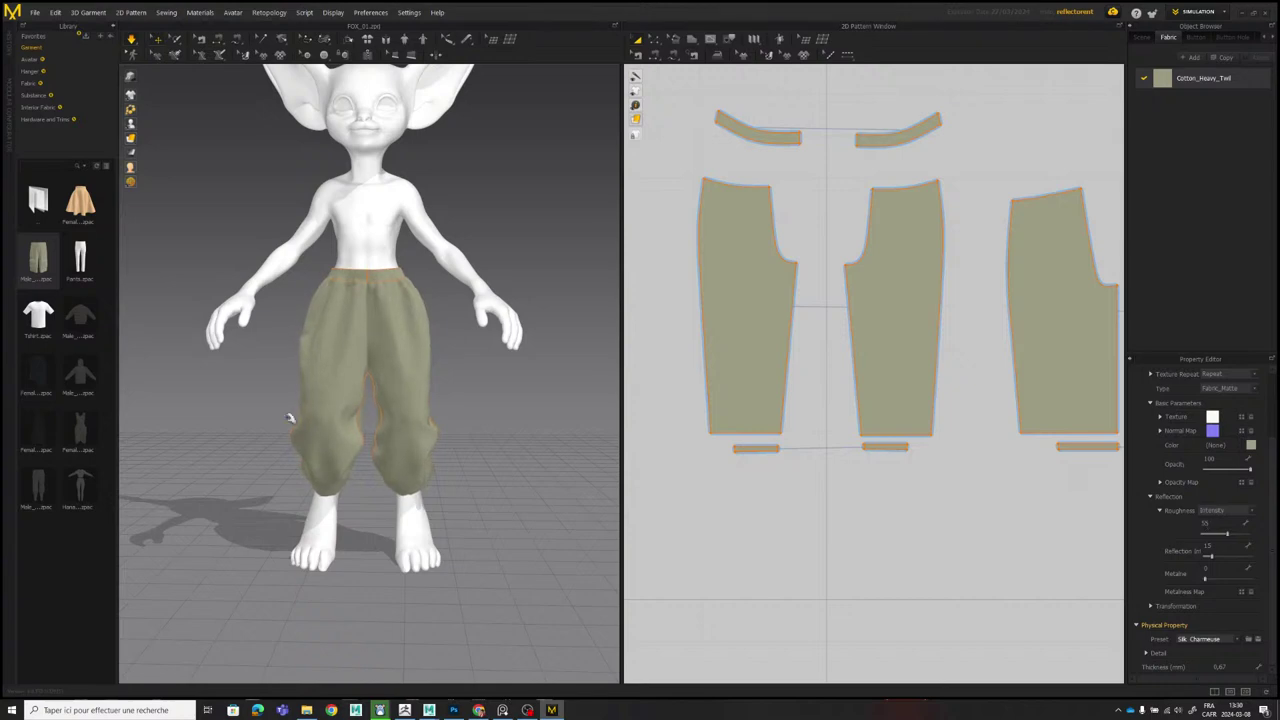
pyautogui.moveTo(371, 355)
pyautogui.mouseDown(button='right')
pyautogui.moveTo(434, 363)
pyautogui.moveTo(498, 344)
pyautogui.moveTo(372, 356)
pyautogui.mouseUp(button='right')
# Try the Silk Crepede Chine and Silk Duchess Satin presets on the pants fabric and check the folds from the front.
pyautogui.click(1209, 641)
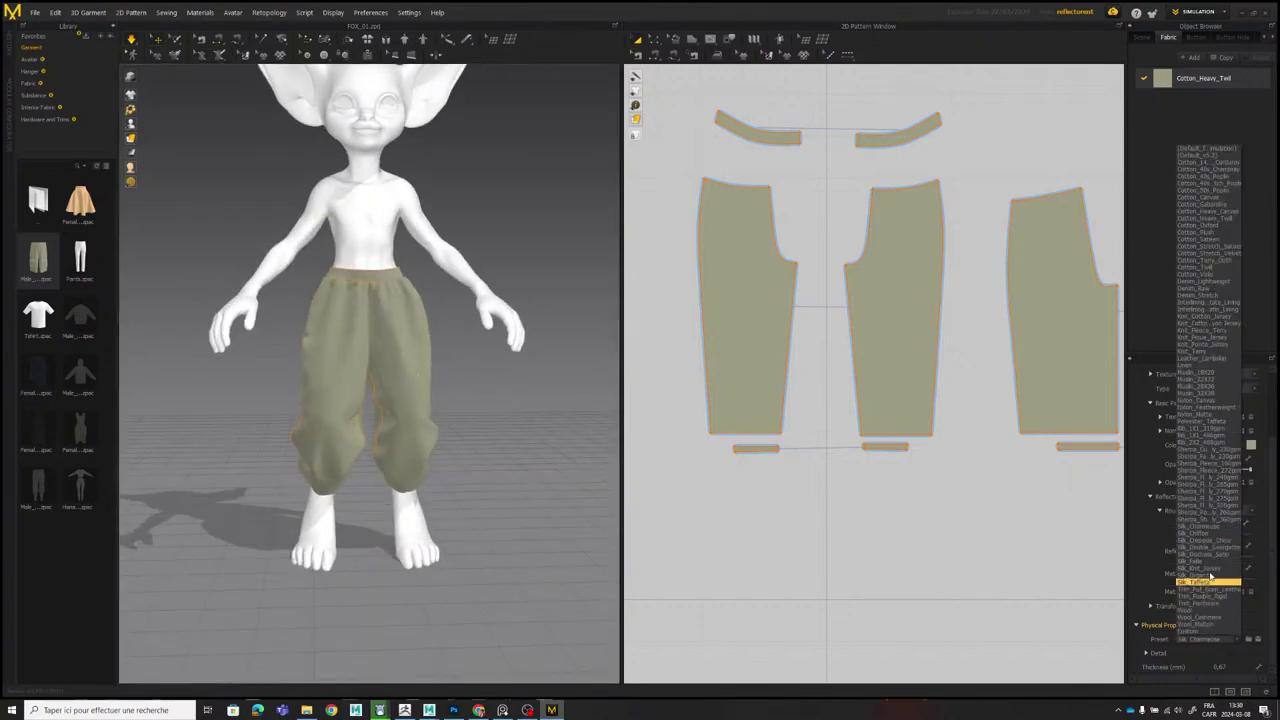
pyautogui.click(1209, 540)
pyautogui.press('space')
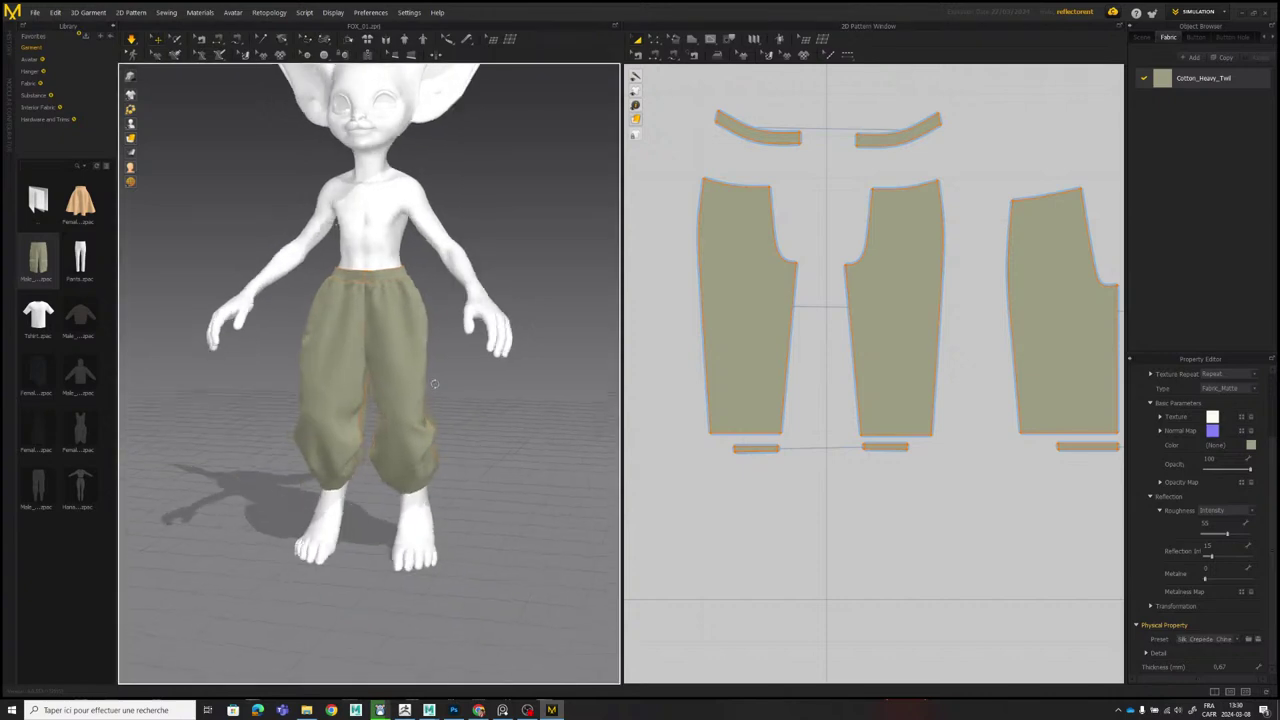
pyautogui.click(1205, 640)
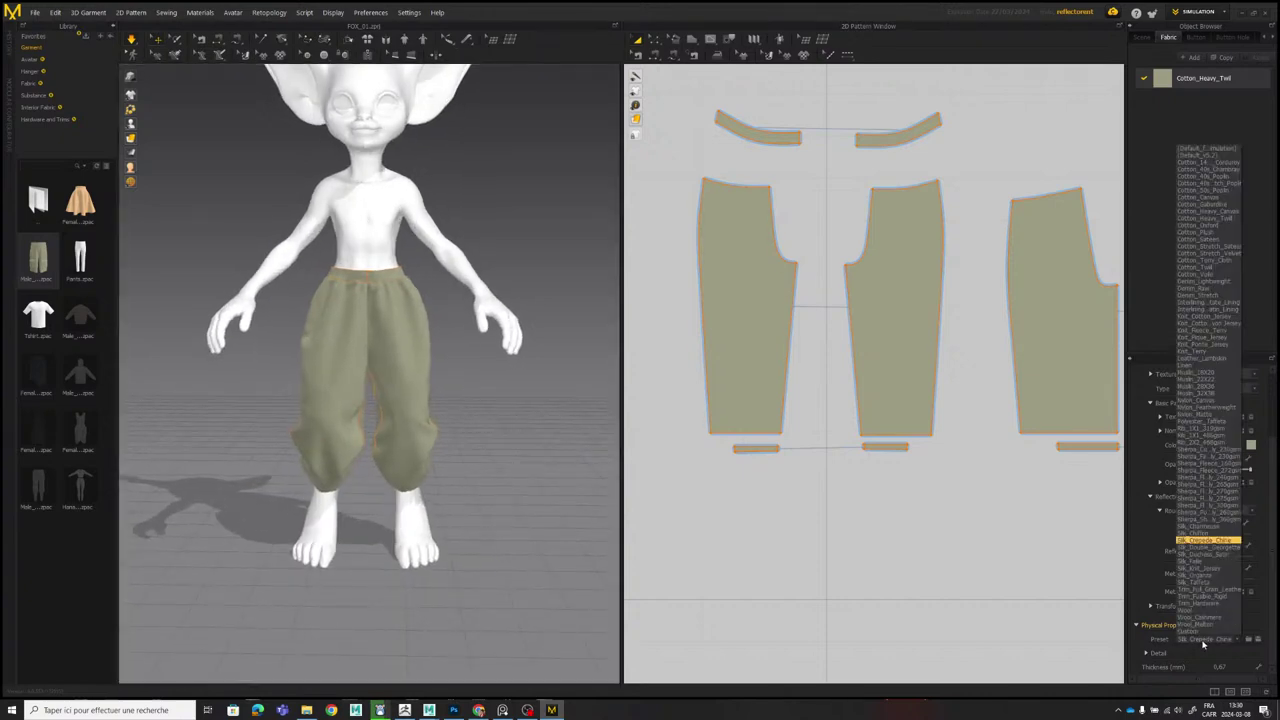
pyautogui.click(1209, 556)
pyautogui.moveTo(441, 402); pyautogui.dragTo(457, 399, button='right')
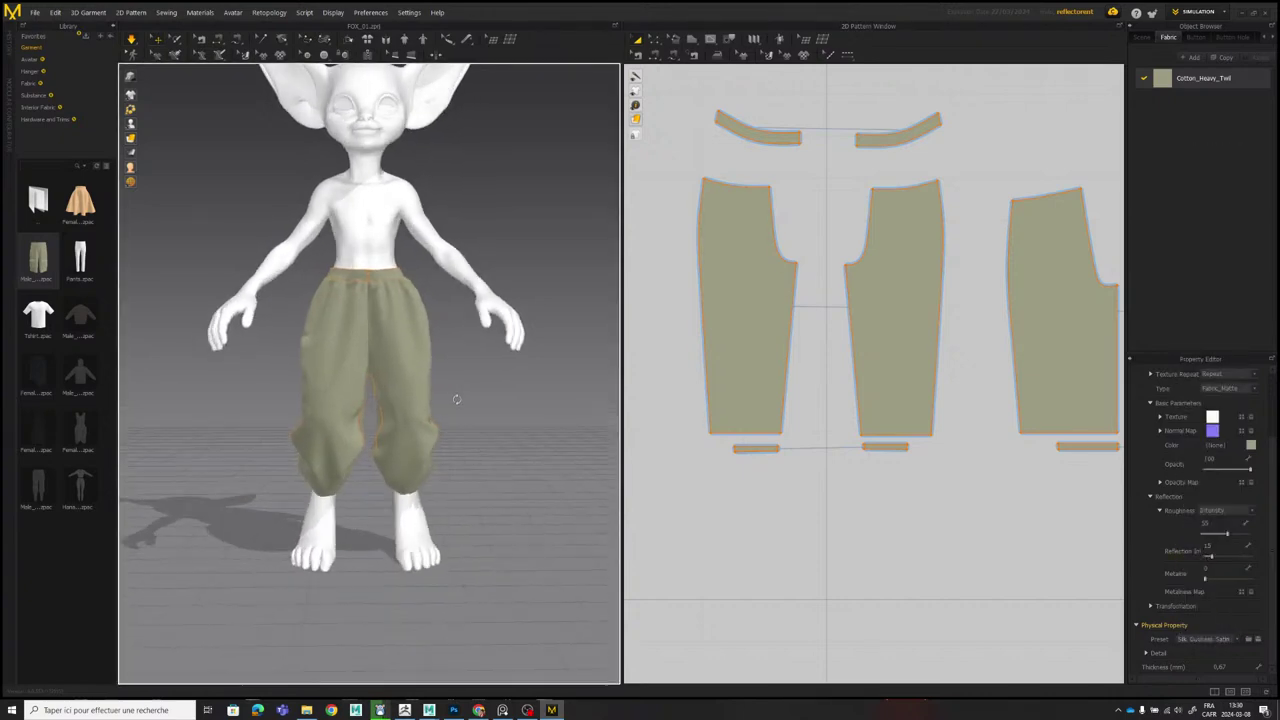
# Set the physical preset of the pants fabric to Silk Knit Jersey and tug the back leg panels to test its drape.
pyautogui.click(1203, 640)
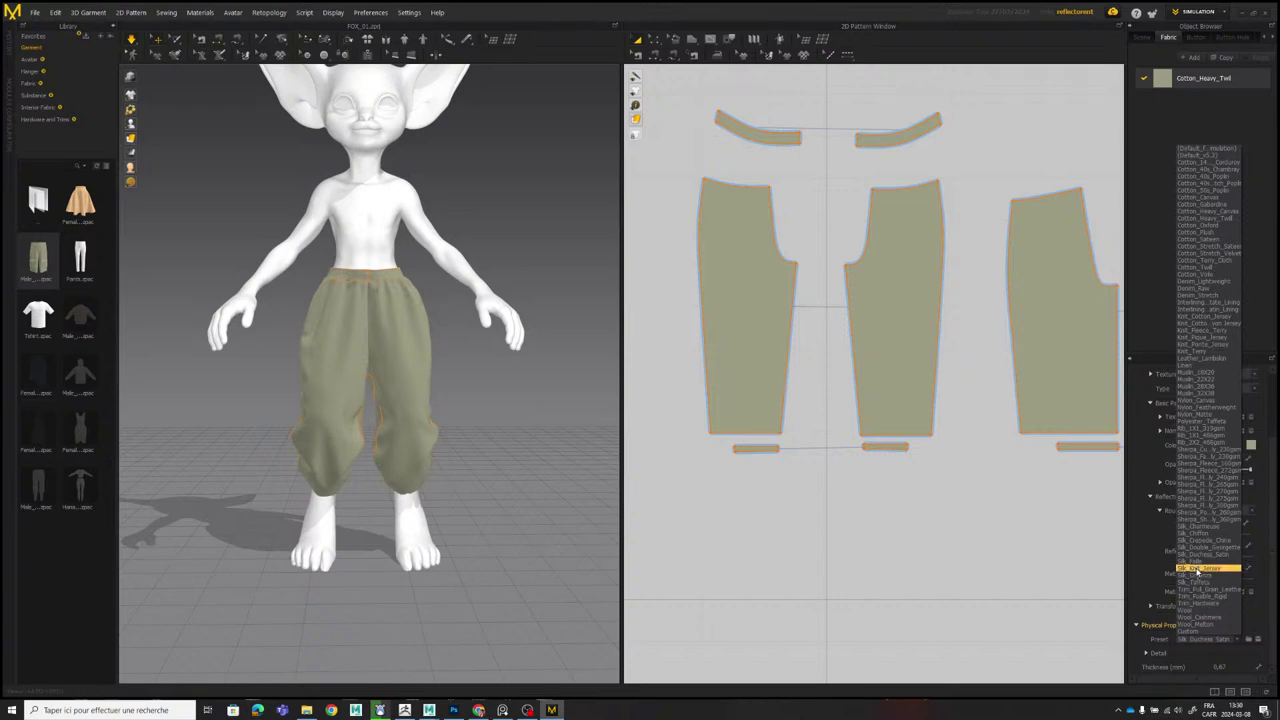
pyautogui.click(1197, 568)
pyautogui.moveTo(399, 403); pyautogui.dragTo(514, 423, button='right')
pyautogui.click(405, 385)
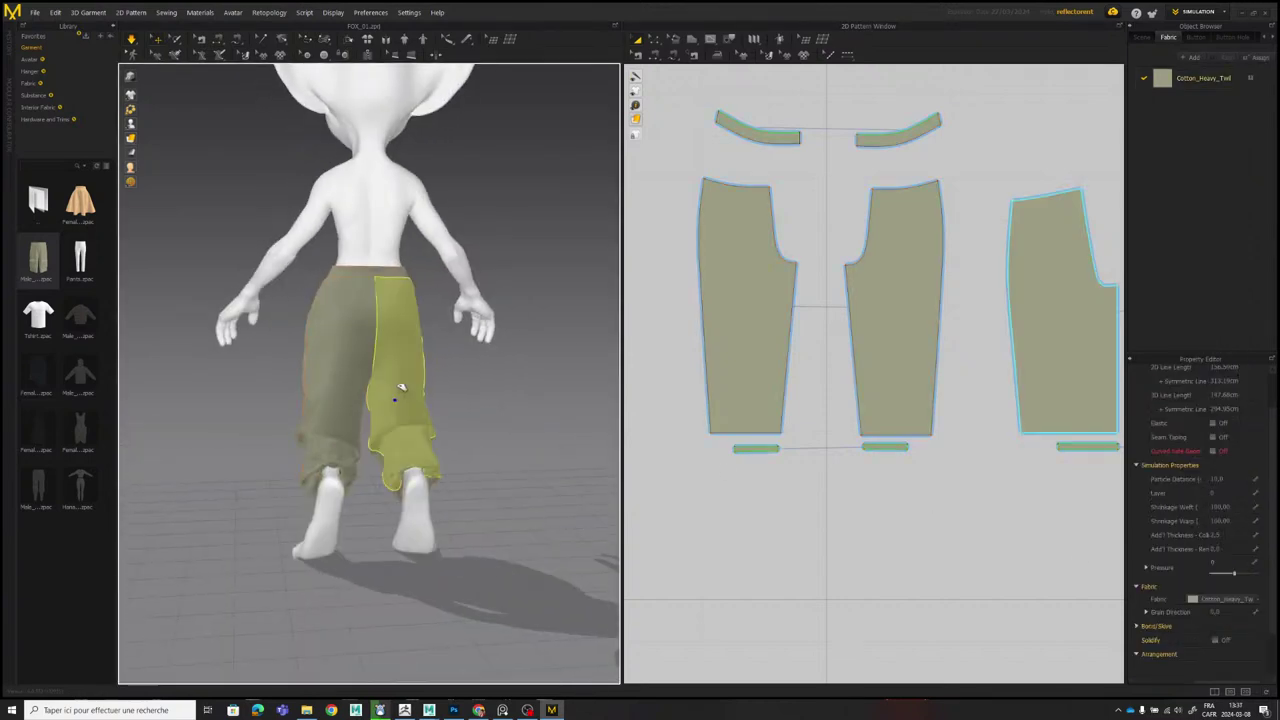
pyautogui.moveTo(361, 367); pyautogui.dragTo(352, 346)
pyautogui.moveTo(354, 348); pyautogui.dragTo(397, 357, button='right')
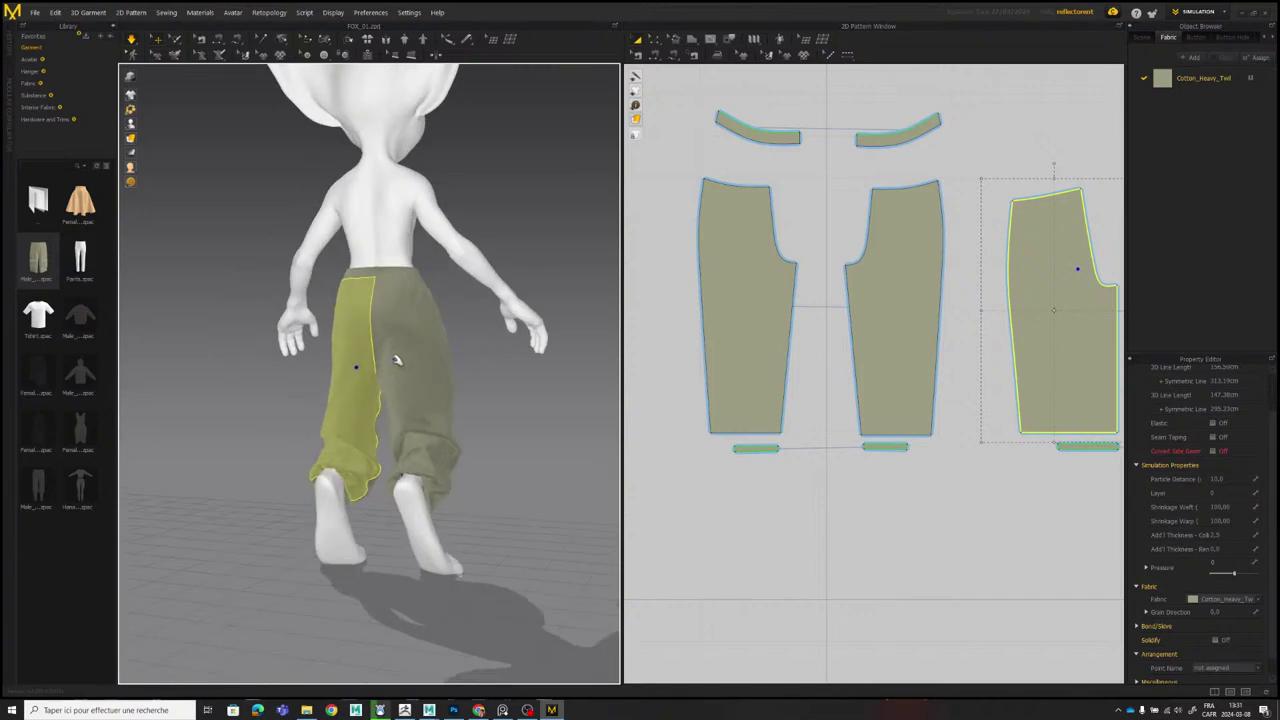
pyautogui.moveTo(515, 382); pyautogui.dragTo(420, 370, button='right')
pyautogui.click(460, 394)
# Compare the pants on the full avatar in front view with the trousers in the fox character reference image.
pyautogui.scroll(-4, 408, 386)
pyautogui.scroll(4, 410, 366)
pyautogui.moveTo(371, 290); pyautogui.dragTo(384, 317, button='middle')
pyautogui.scroll(1, 384, 317)
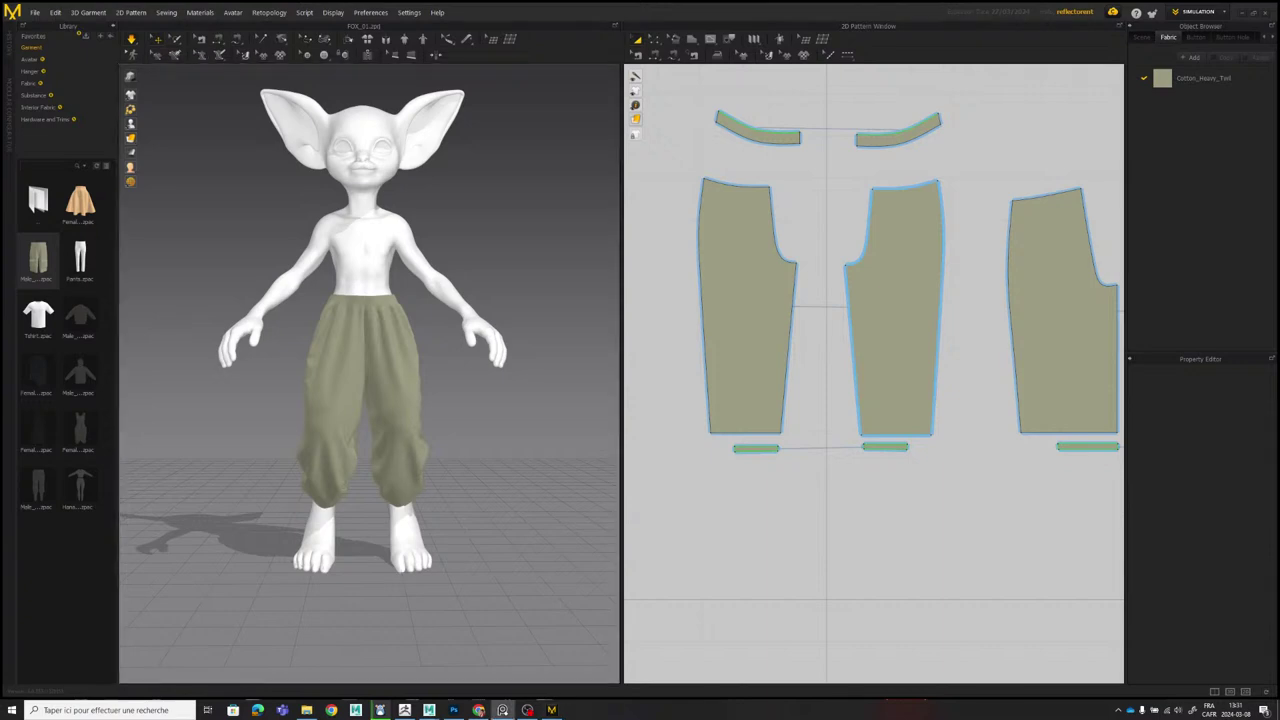
pyautogui.click(503, 711)
pyautogui.moveTo(875, 229); pyautogui.dragTo(795, 248, button='right')
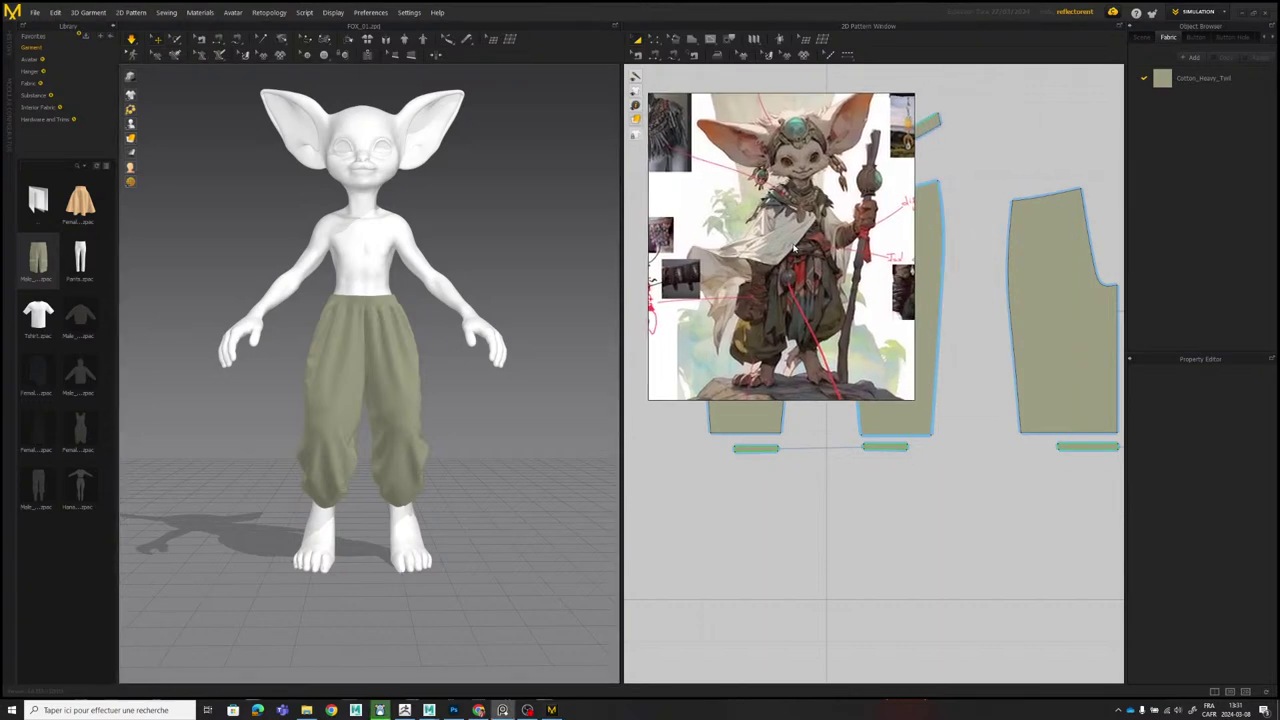
pyautogui.scroll(3, 796, 248)
pyautogui.scroll(-3, 812, 226)
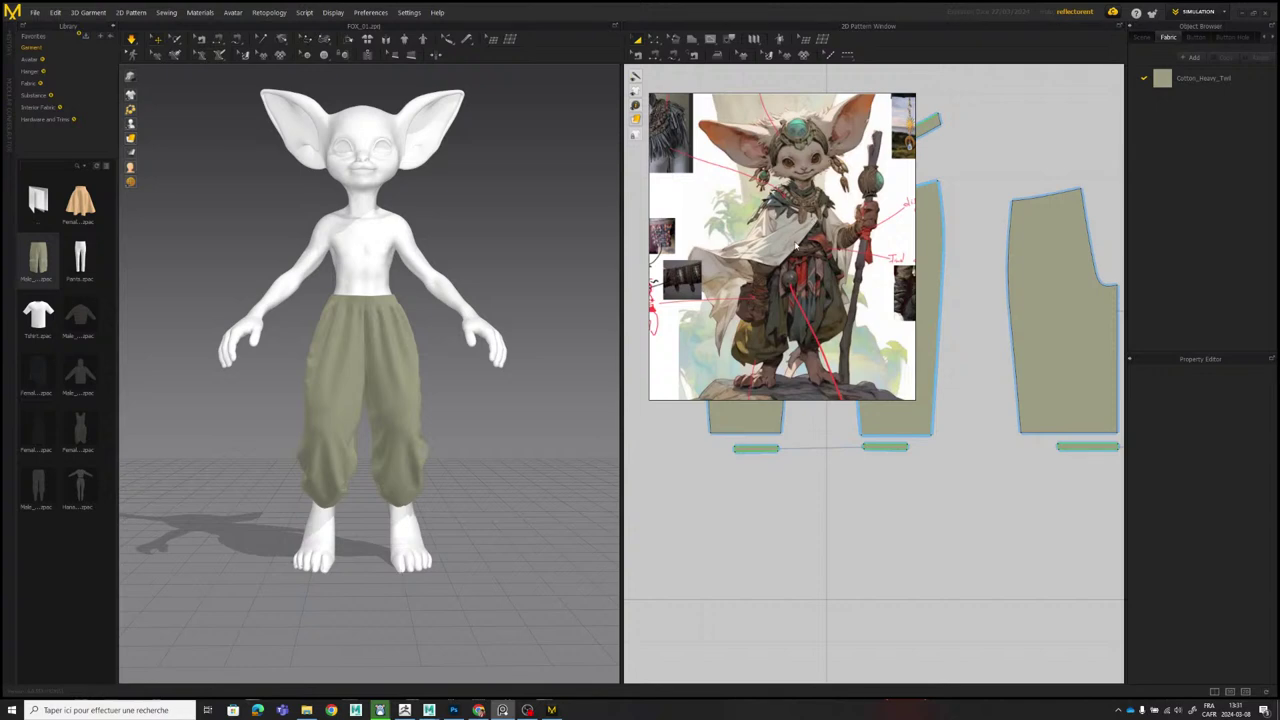
pyautogui.moveTo(796, 246); pyautogui.dragTo(1279, 370, button='right')
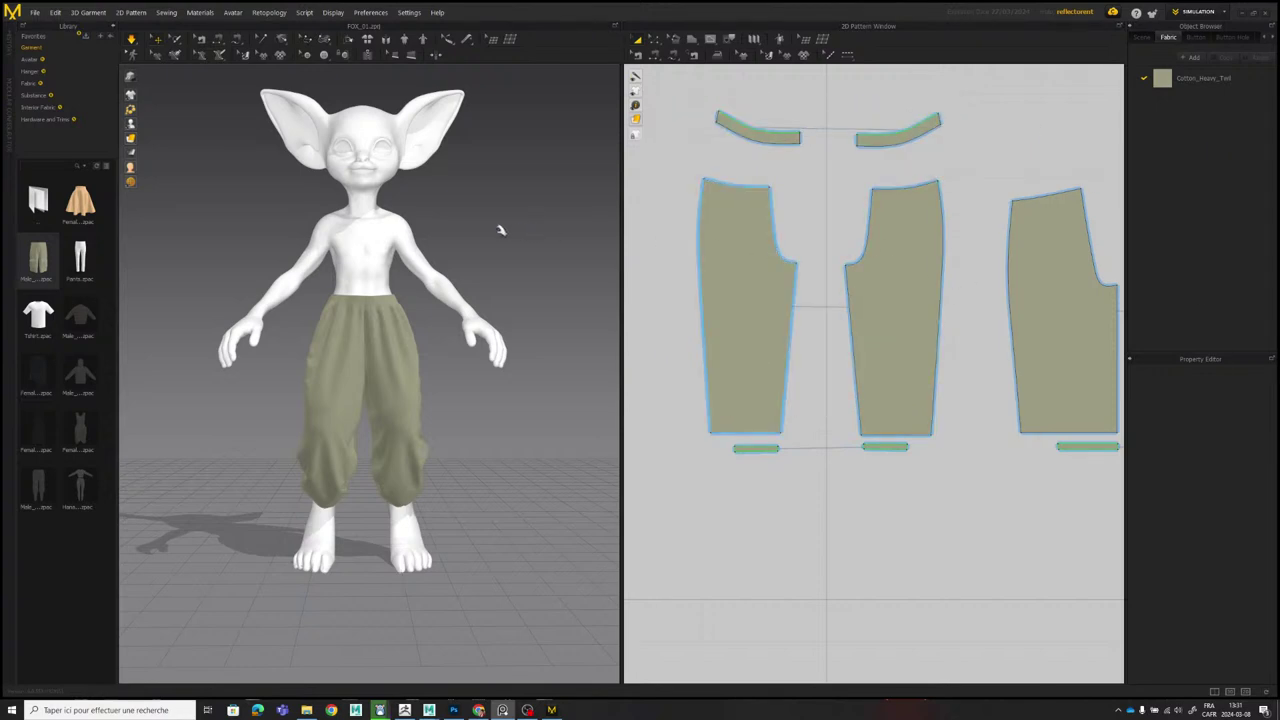
pyautogui.moveTo(345, 254)
pyautogui.mouseDown(button='right')
pyautogui.moveTo(580, 260)
pyautogui.moveTo(352, 260)
pyautogui.moveTo(350, 246)
pyautogui.mouseUp(button='right')
pyautogui.moveTo(350, 246); pyautogui.dragTo(351, 270, button='middle')
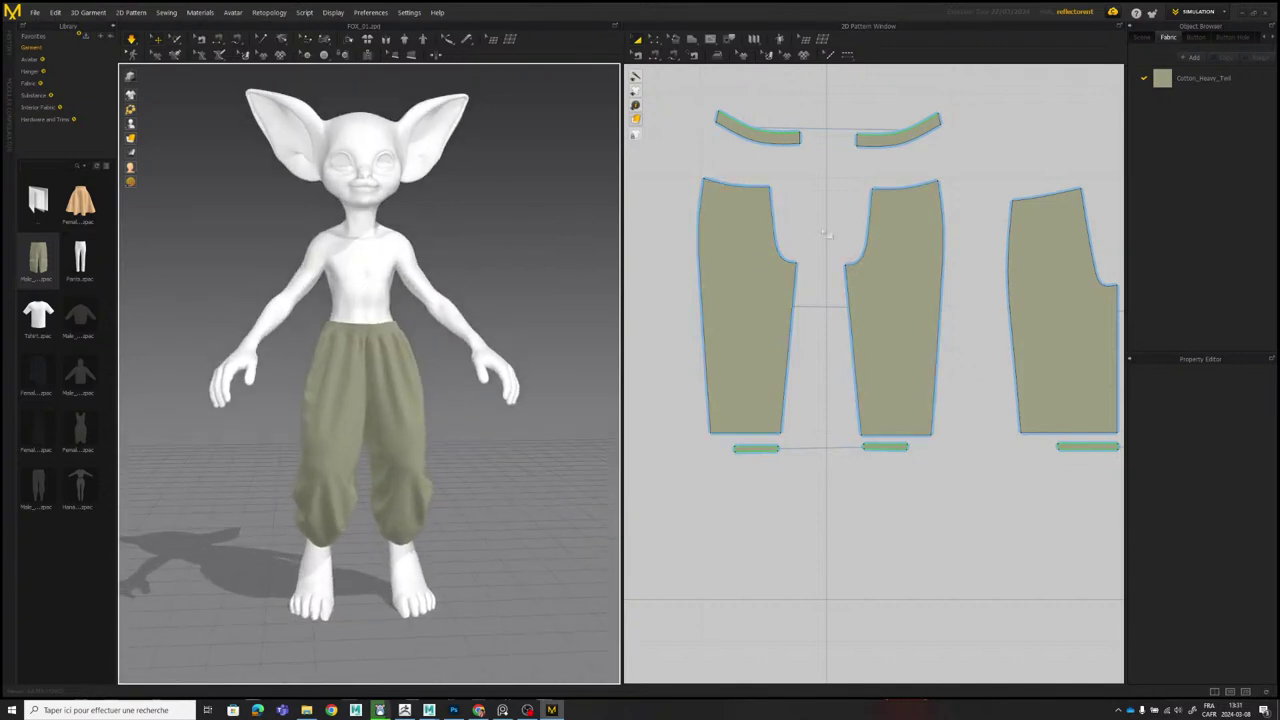
pyautogui.scroll(-2, 826, 234)
# Save the project as a new version named FOX_02 in the MD folder.
pyautogui.click(35, 12)
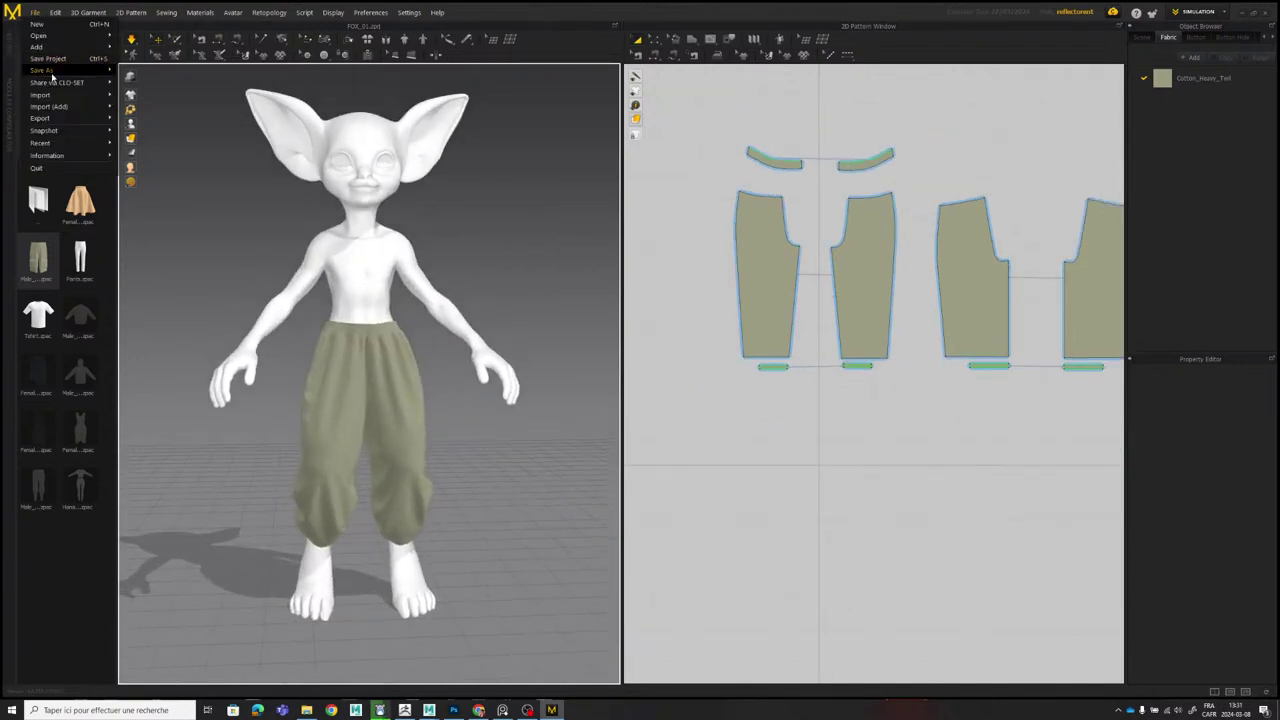
pyautogui.moveTo(71, 74)
pyautogui.click(142, 71)
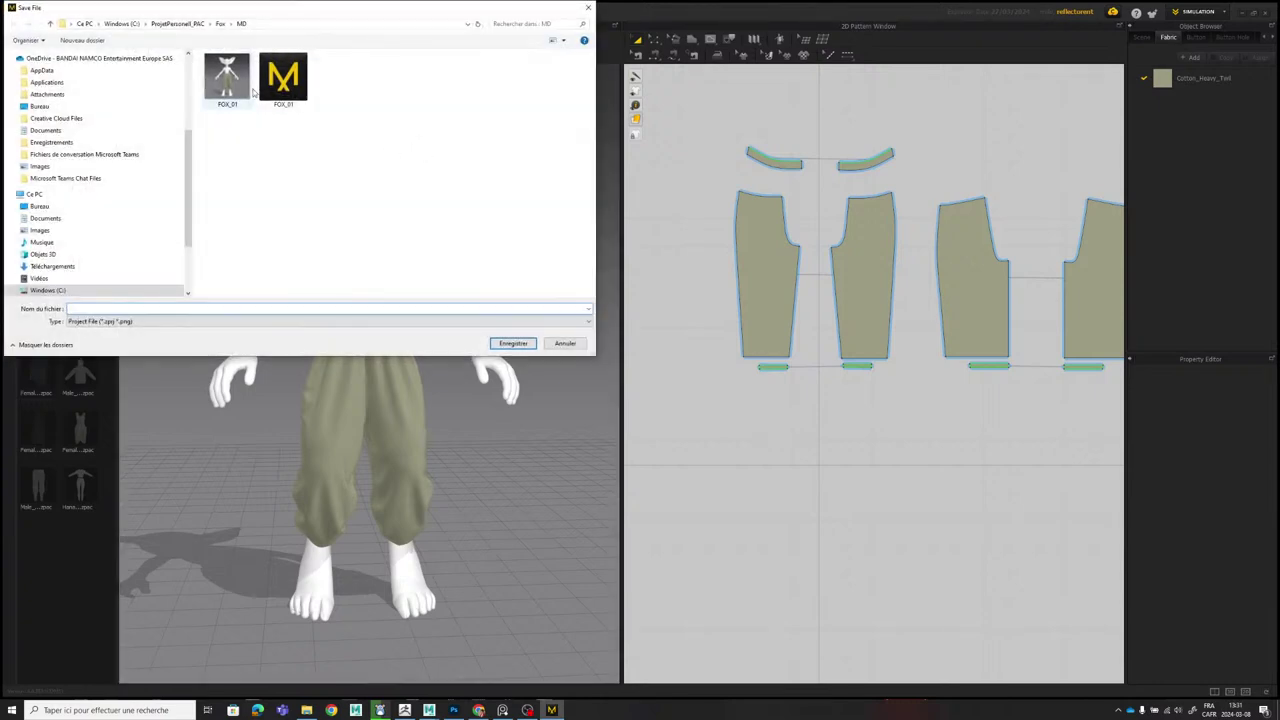
pyautogui.click(259, 90)
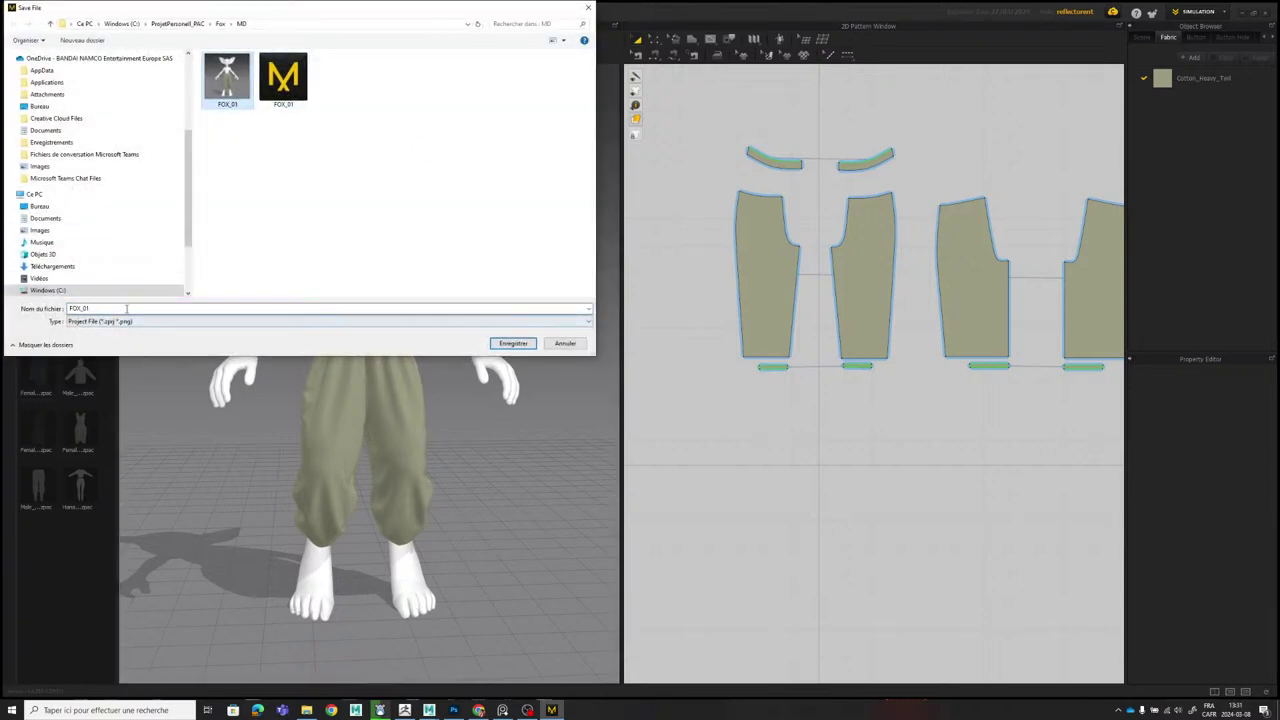
pyautogui.click(190, 308)
pyautogui.press('BackSpace')
pyautogui.write('2')
pyautogui.press('Return')
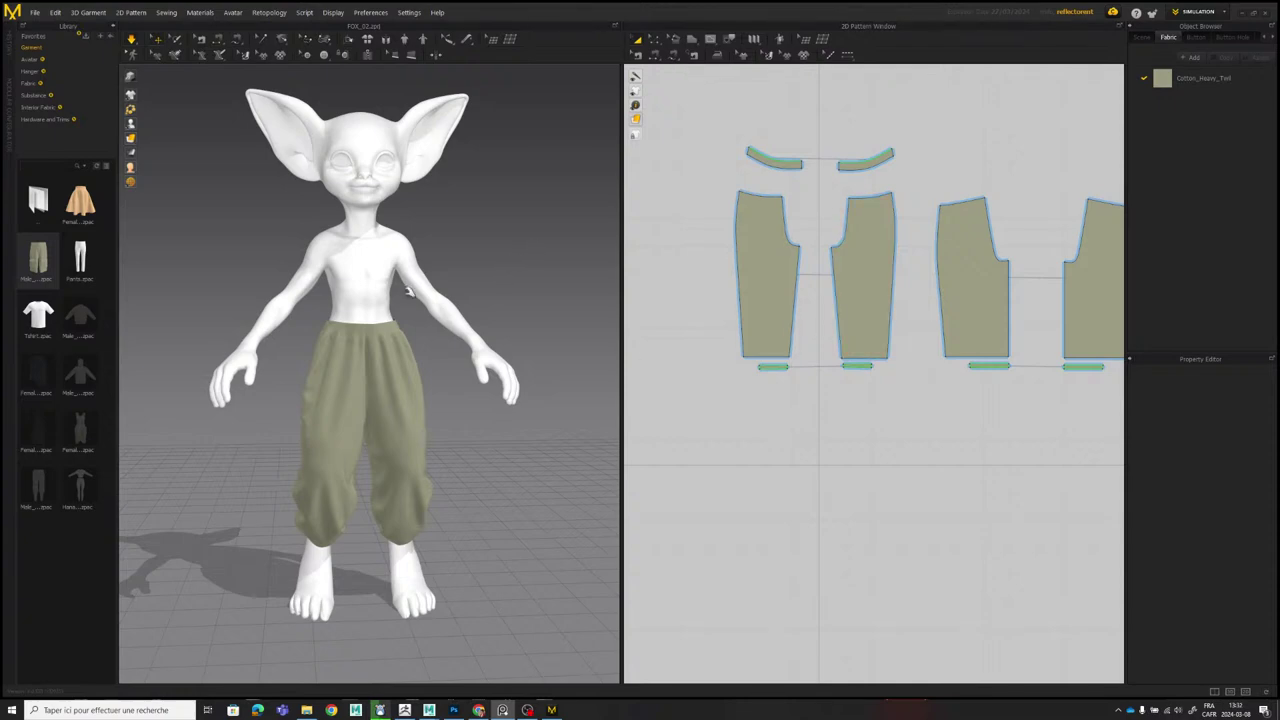
# Set the physical preset of the fabric used by all pants panels to Cotton Stretch Sateen.
pyautogui.moveTo(408, 293)
pyautogui.mouseDown(button='right')
pyautogui.moveTo(232, 282)
pyautogui.moveTo(424, 290)
pyautogui.mouseUp(button='right')
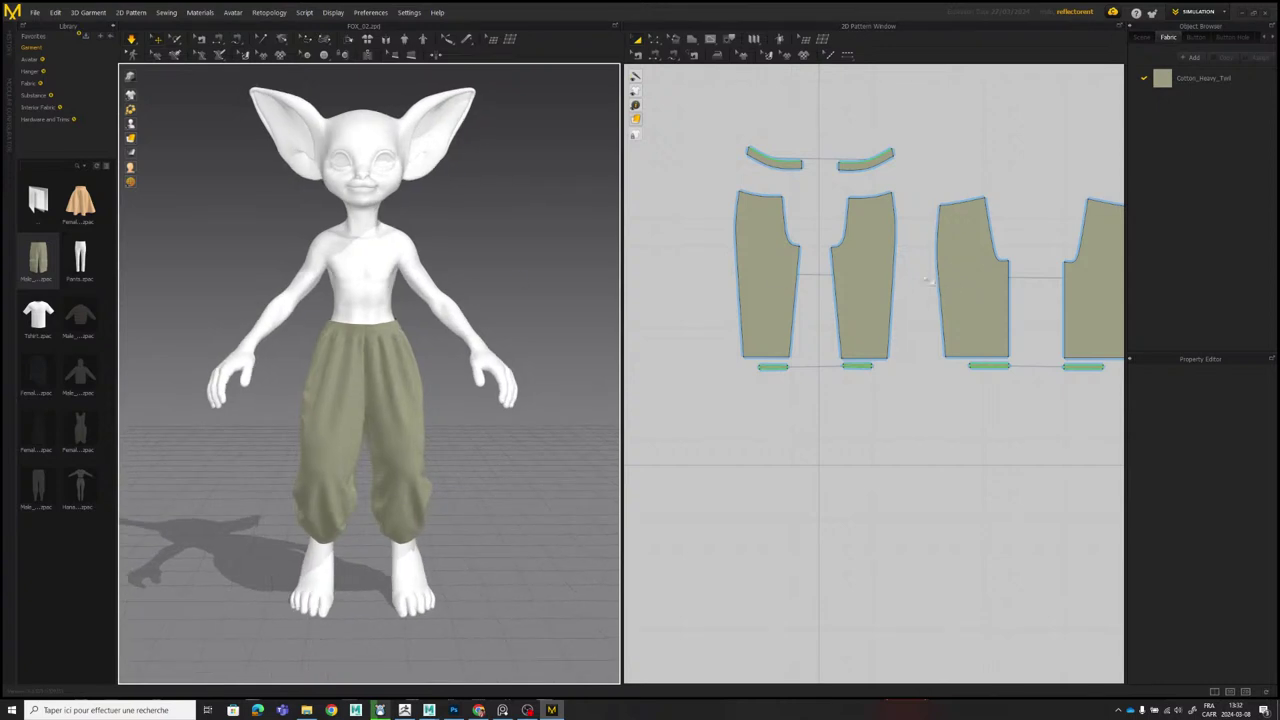
pyautogui.scroll(-2, 762, 141)
pyautogui.moveTo(762, 141); pyautogui.dragTo(702, 157, button='middle')
pyautogui.moveTo(805, 281); pyautogui.dragTo(1054, 385)
pyautogui.click(1185, 81)
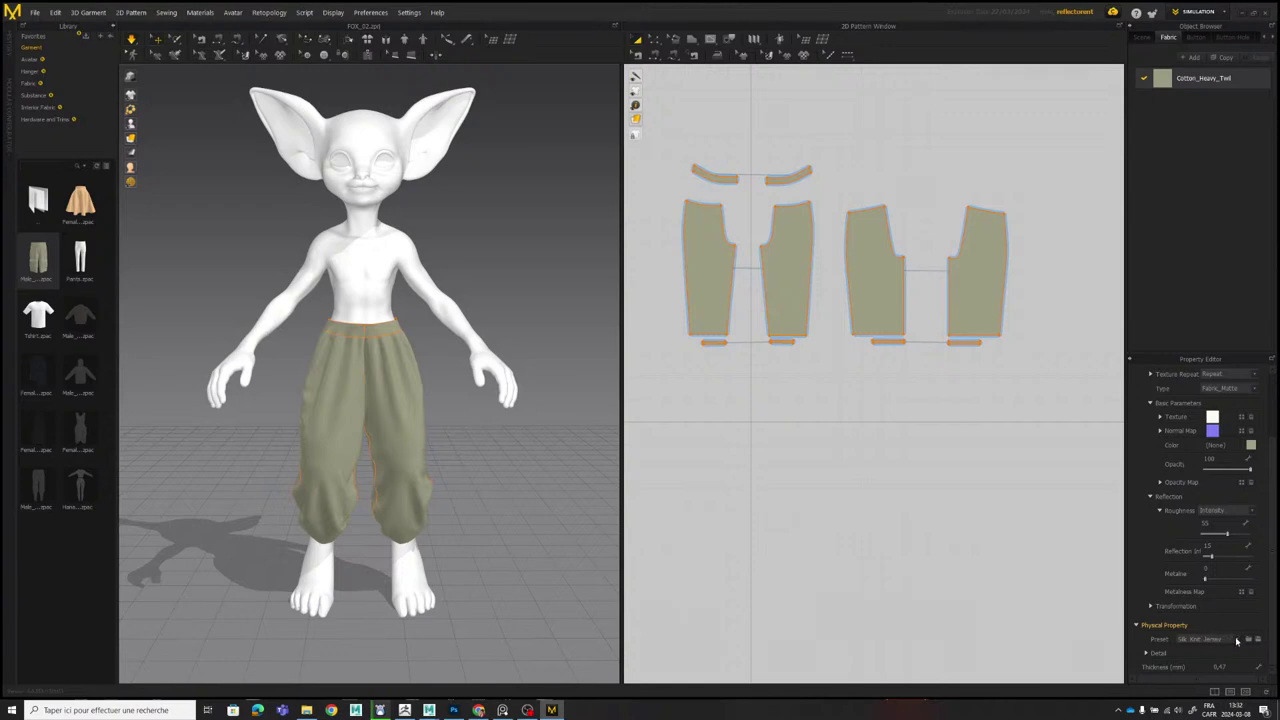
pyautogui.click(1236, 640)
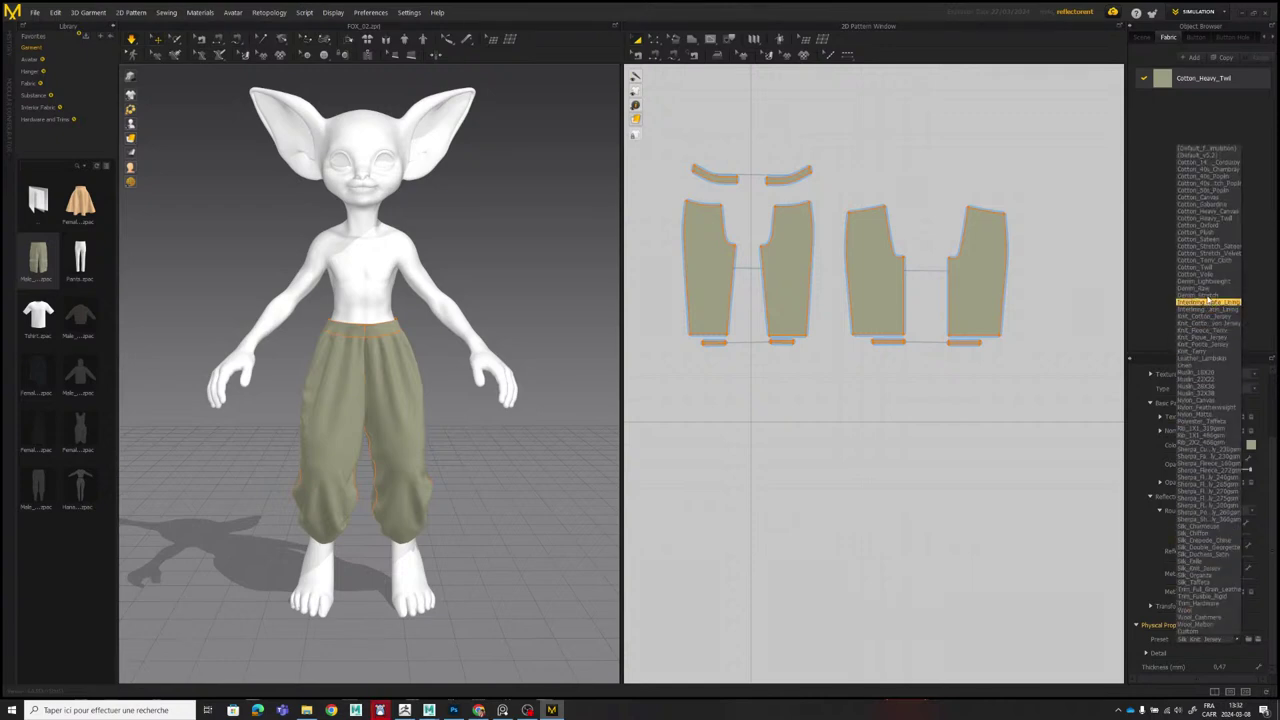
pyautogui.click(1208, 246)
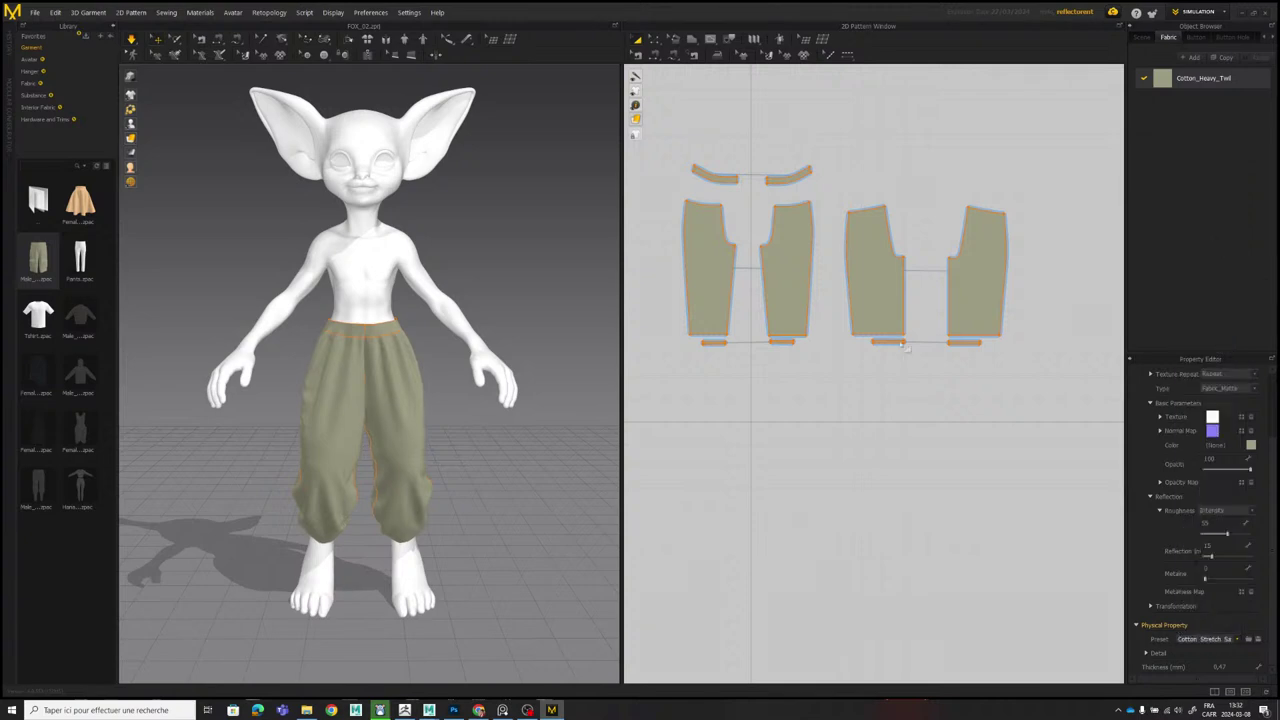
# Tug the fabric between the legs from behind to test the drape at the seat.
pyautogui.moveTo(458, 432); pyautogui.dragTo(227, 418, button='right')
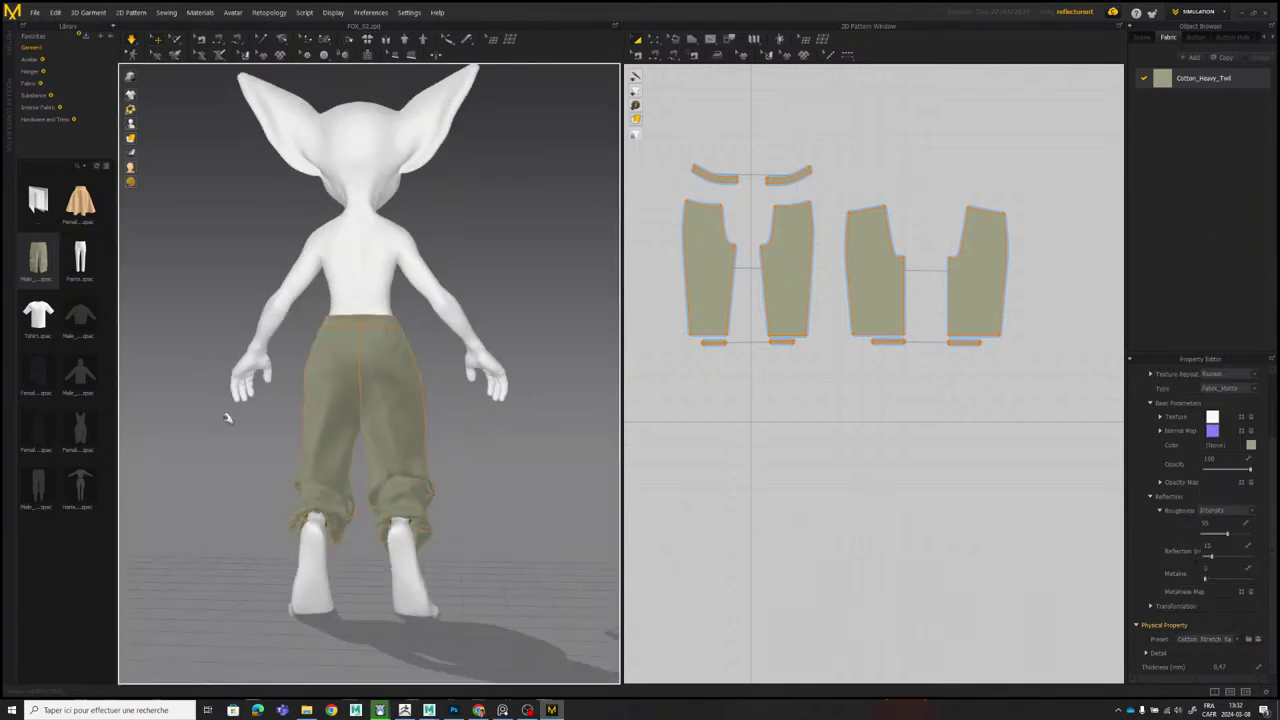
pyautogui.moveTo(371, 417); pyautogui.dragTo(369, 394)
pyautogui.click(471, 414)
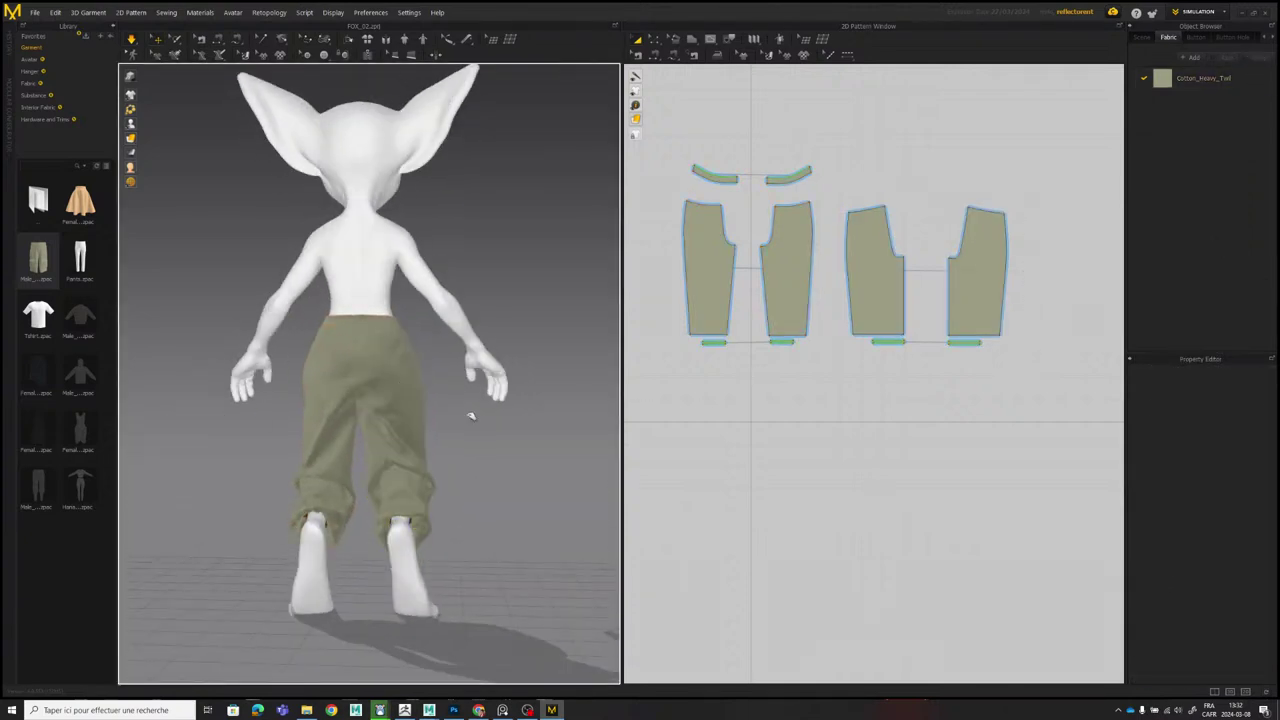
pyautogui.moveTo(396, 373); pyautogui.dragTo(428, 386, button='right')
# Lower the top edges of both back leg panels by about 4.3 cm and simulate the pants in back view.
pyautogui.scroll(6, 863, 204)
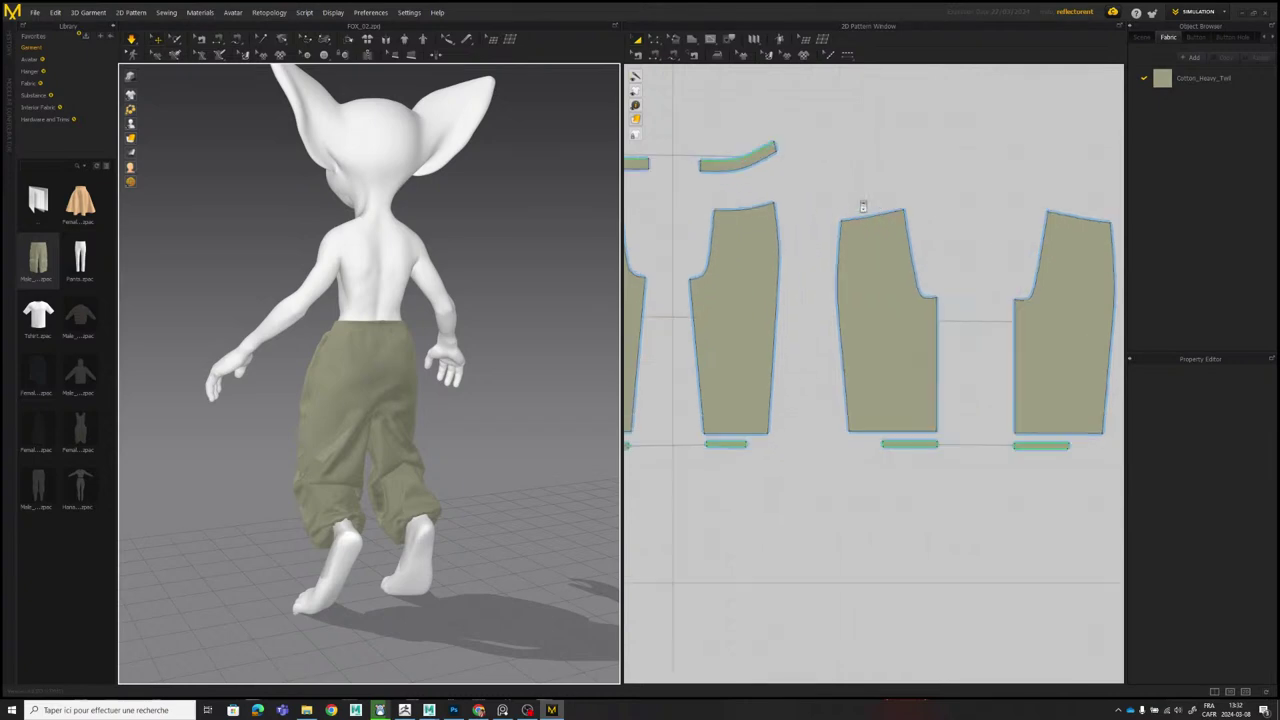
pyautogui.moveTo(887, 187); pyautogui.dragTo(777, 184, button='middle')
pyautogui.scroll(-3, 775, 184)
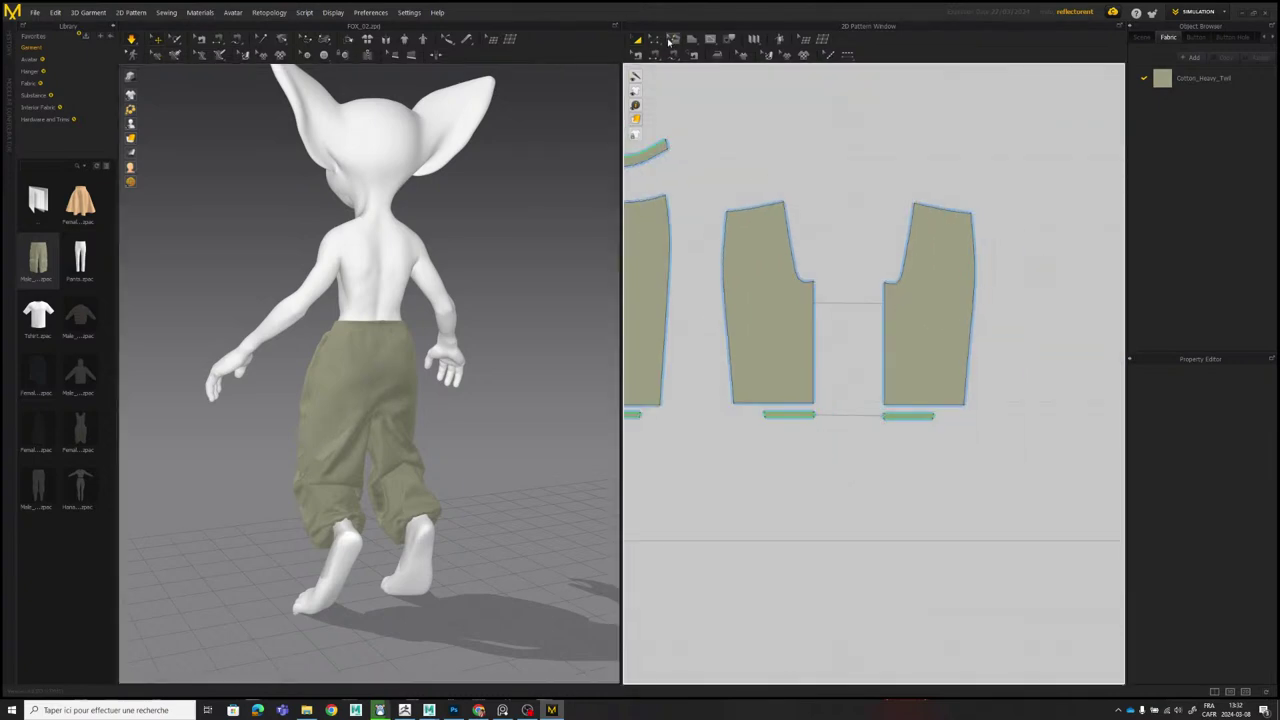
pyautogui.click(654, 39)
pyautogui.moveTo(1007, 248); pyautogui.dragTo(1005, 246)
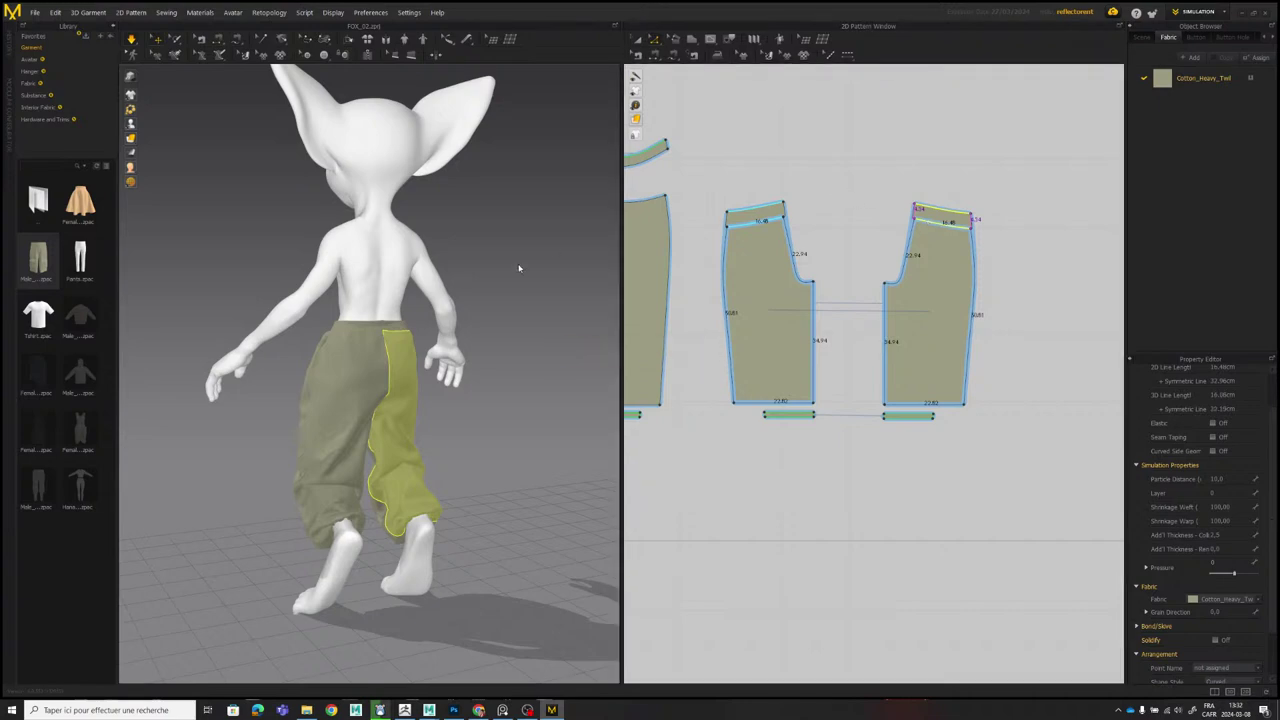
pyautogui.click(544, 281)
pyautogui.press('8')
pyautogui.press('space')
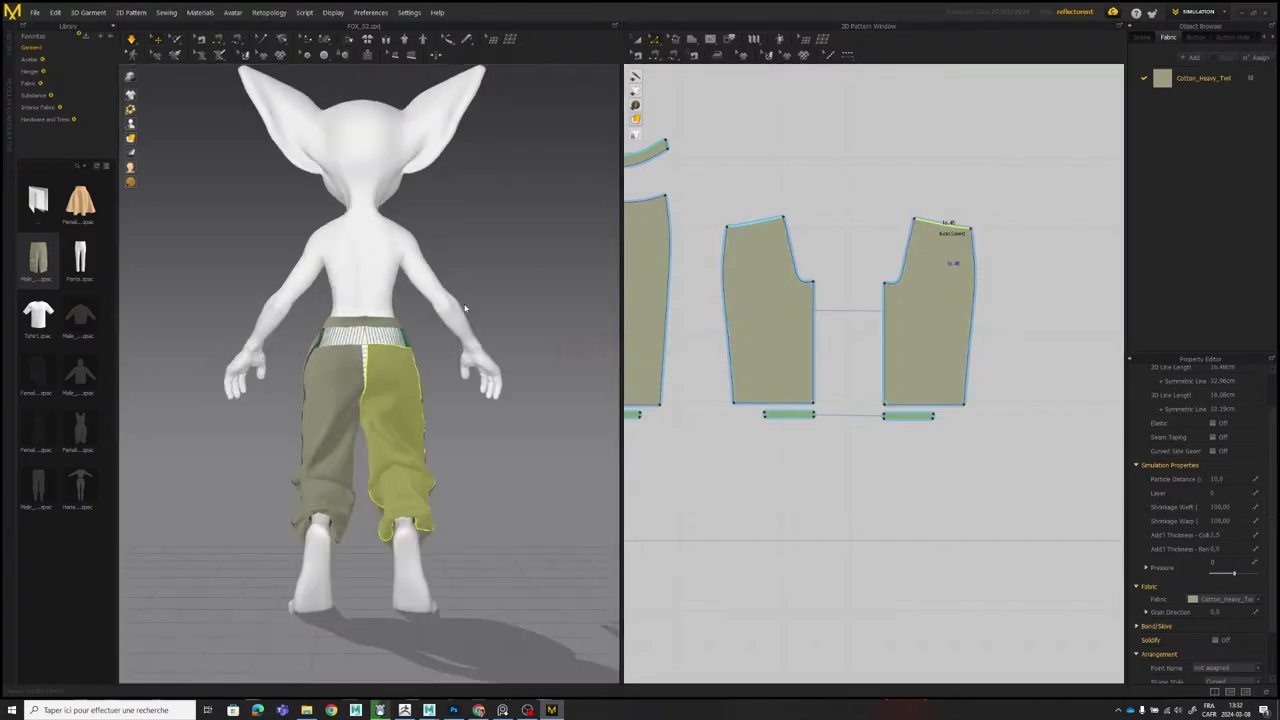
pyautogui.moveTo(320, 343); pyautogui.dragTo(539, 345, button='right')
pyautogui.click(401, 396)
pyautogui.click(472, 412)
pyautogui.moveTo(472, 412); pyautogui.dragTo(403, 354, button='right')
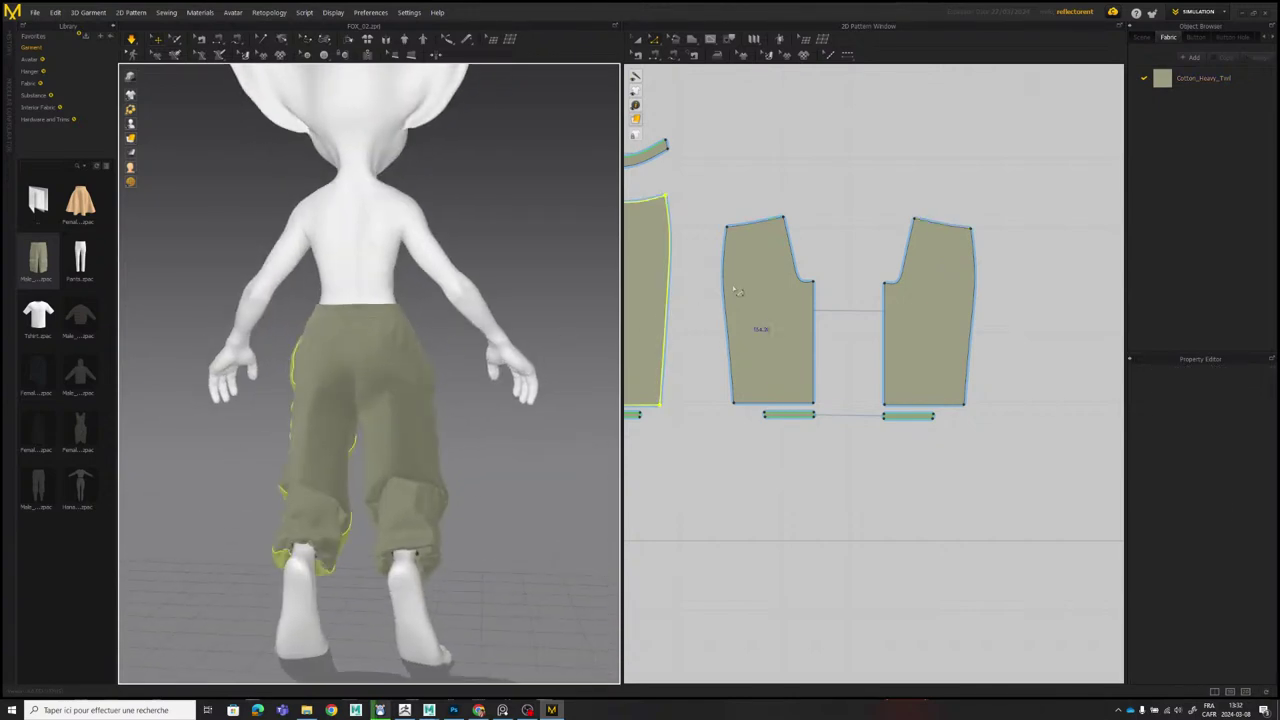
# Raise the top edges of both back leg panels to their original height.
pyautogui.click(943, 223)
pyautogui.press('Up')
pyautogui.press('Up')
pyautogui.press('Up')
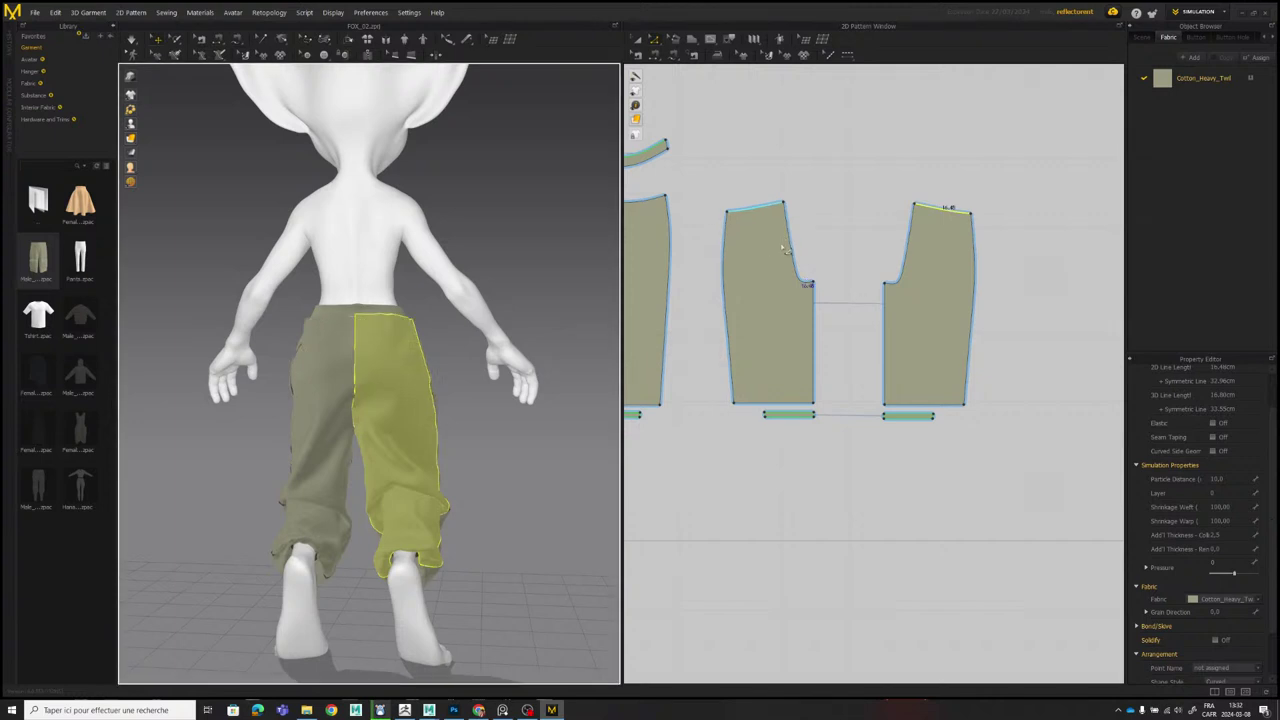
# Pull the fabric of the avatar's left leg outward from behind and check the drape of both legs from the front.
pyautogui.moveTo(362, 382); pyautogui.dragTo(397, 374, button='right')
pyautogui.click(304, 426)
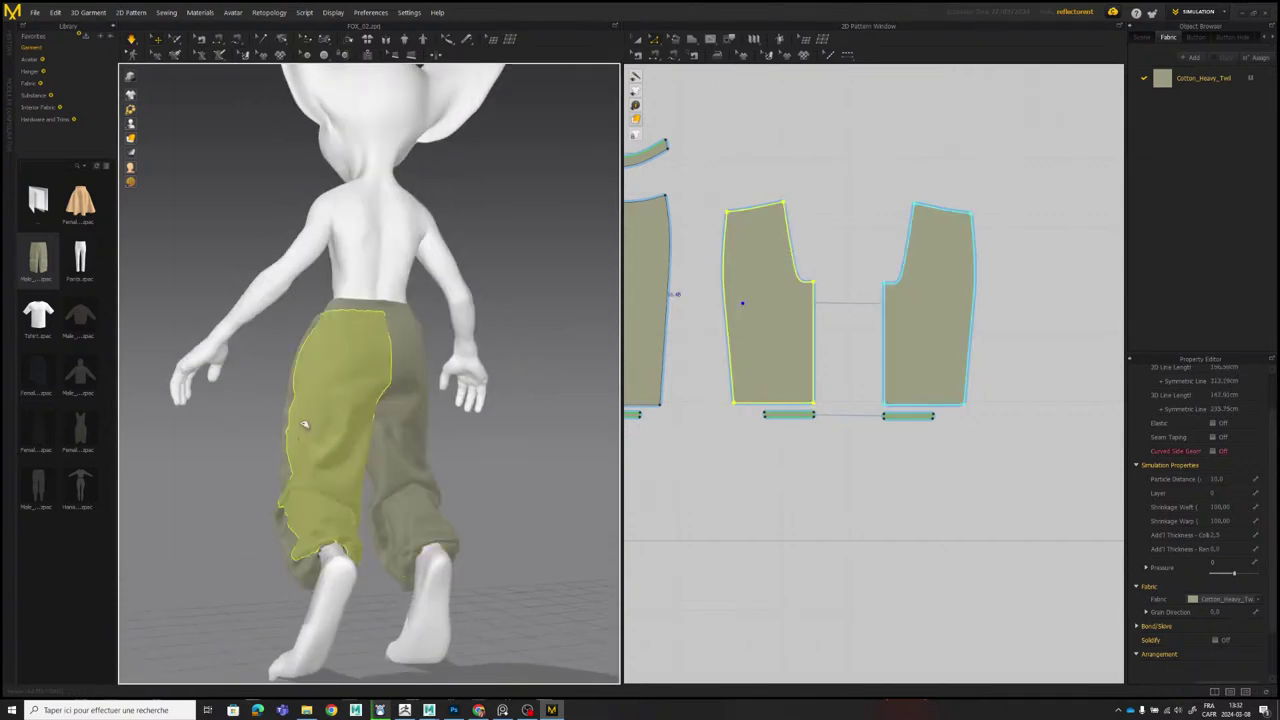
pyautogui.moveTo(350, 494)
pyautogui.mouseDown()
pyautogui.moveTo(360, 503)
pyautogui.moveTo(338, 506)
pyautogui.mouseUp()
pyautogui.moveTo(338, 506); pyautogui.dragTo(297, 531, button='right')
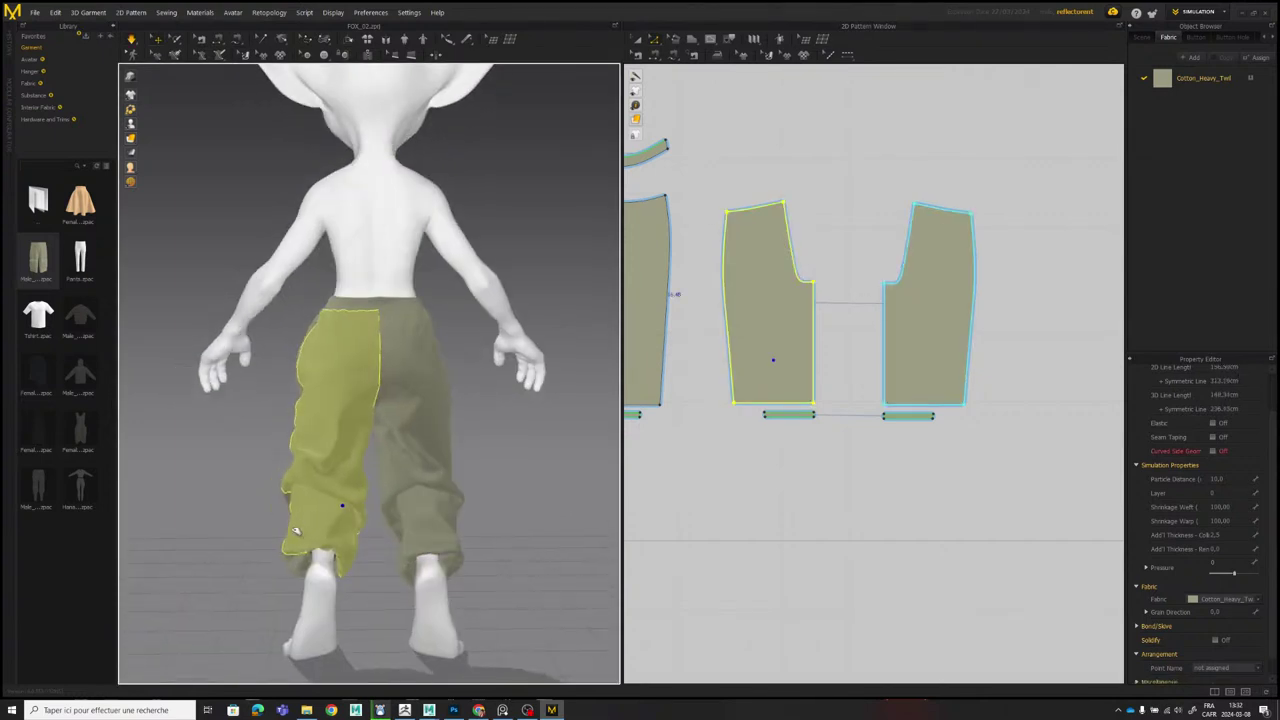
pyautogui.moveTo(297, 531); pyautogui.dragTo(270, 546)
pyautogui.click(473, 519)
pyautogui.moveTo(358, 427); pyautogui.dragTo(517, 425, button='right')
pyautogui.click(440, 457)
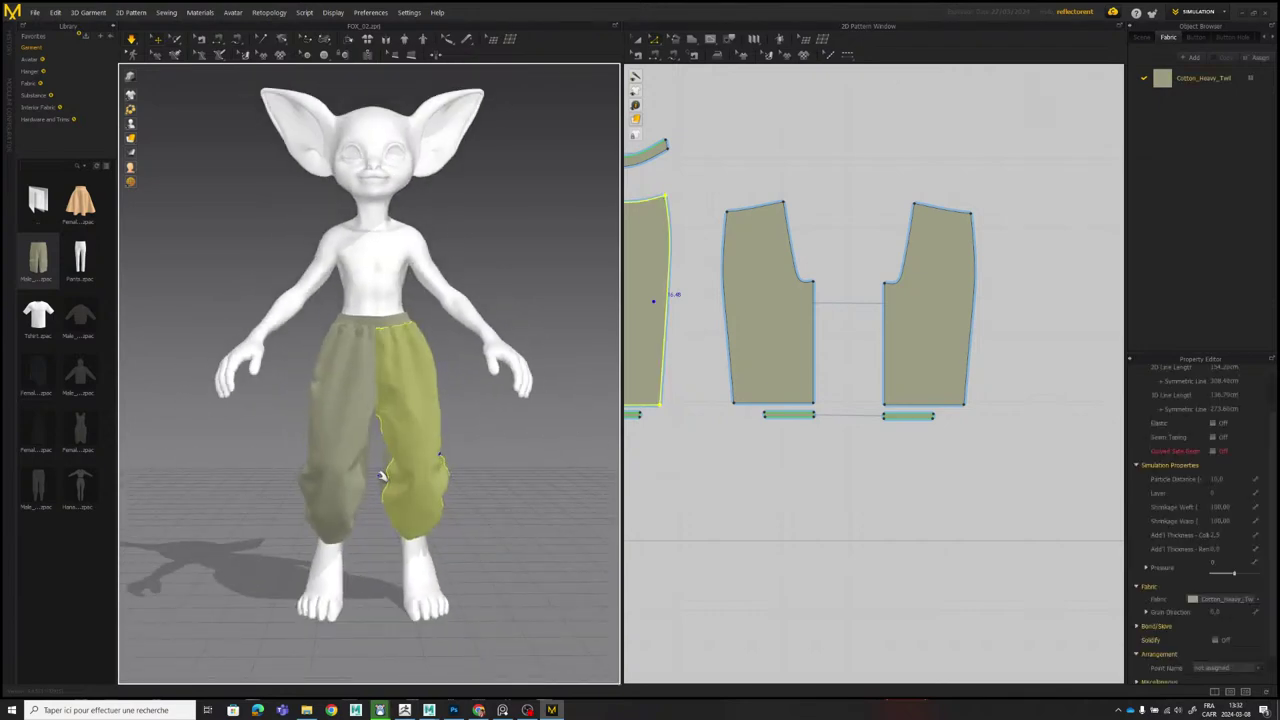
# Deselect the leg panel and examine the overall shape of the pants on the avatar from the front.
pyautogui.click(489, 443)
pyautogui.moveTo(450, 384)
pyautogui.mouseDown(button='right')
pyautogui.moveTo(267, 385)
pyautogui.moveTo(472, 380)
pyautogui.moveTo(454, 386)
pyautogui.mouseUp(button='right')
pyautogui.moveTo(434, 312); pyautogui.dragTo(440, 326, button='middle')
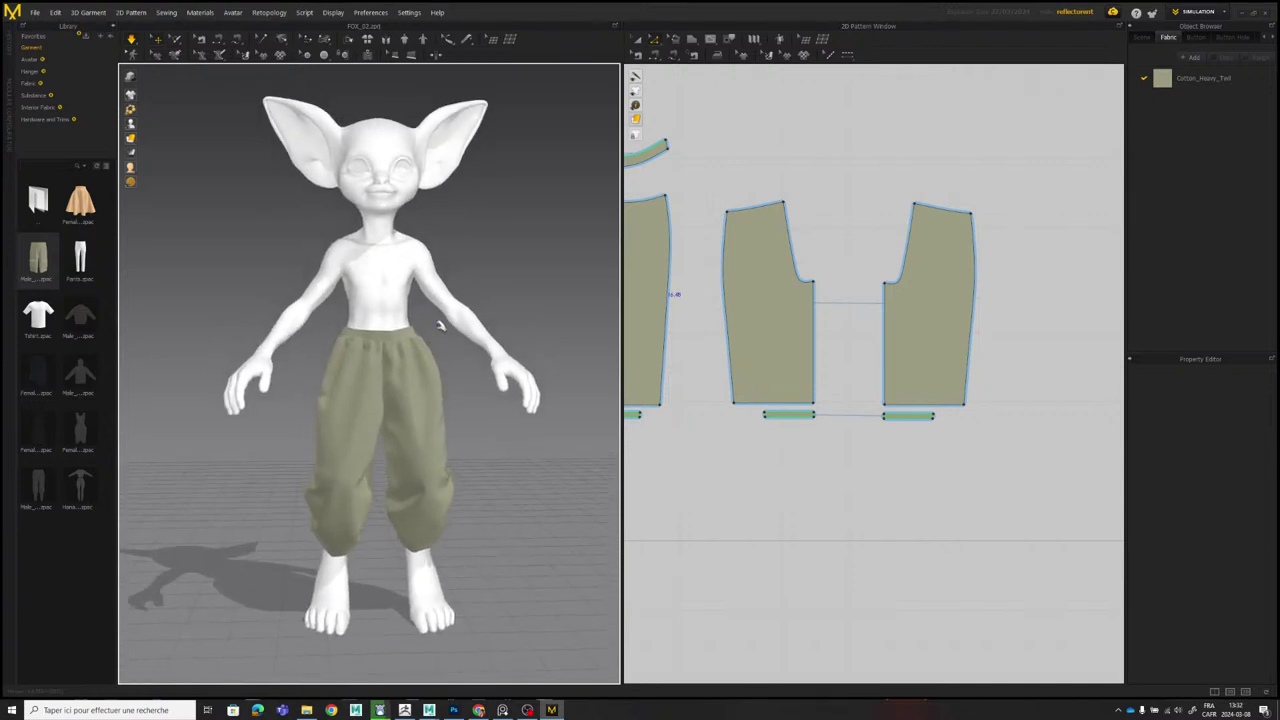
pyautogui.moveTo(441, 293); pyautogui.dragTo(442, 299, button='right')
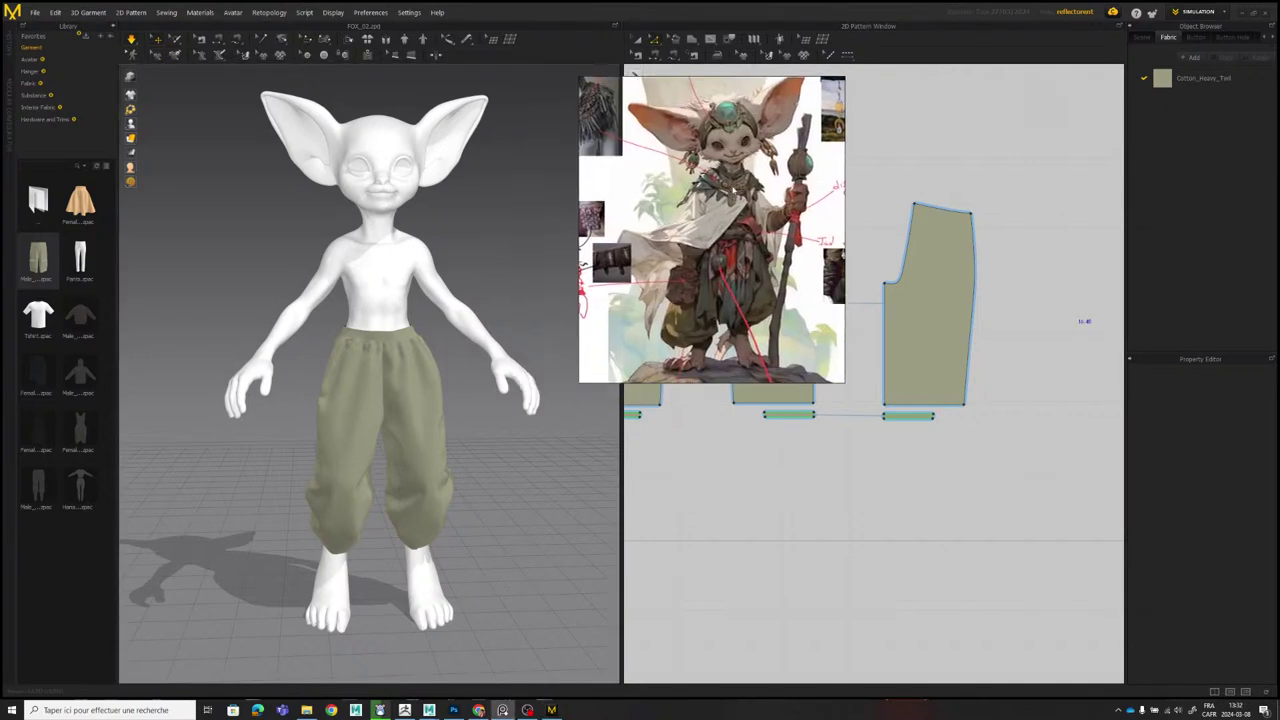
# Browse the reference image board and examine the outfit in the fox character's concept art.
pyautogui.moveTo(704, 123); pyautogui.dragTo(634, 242, button='middle')
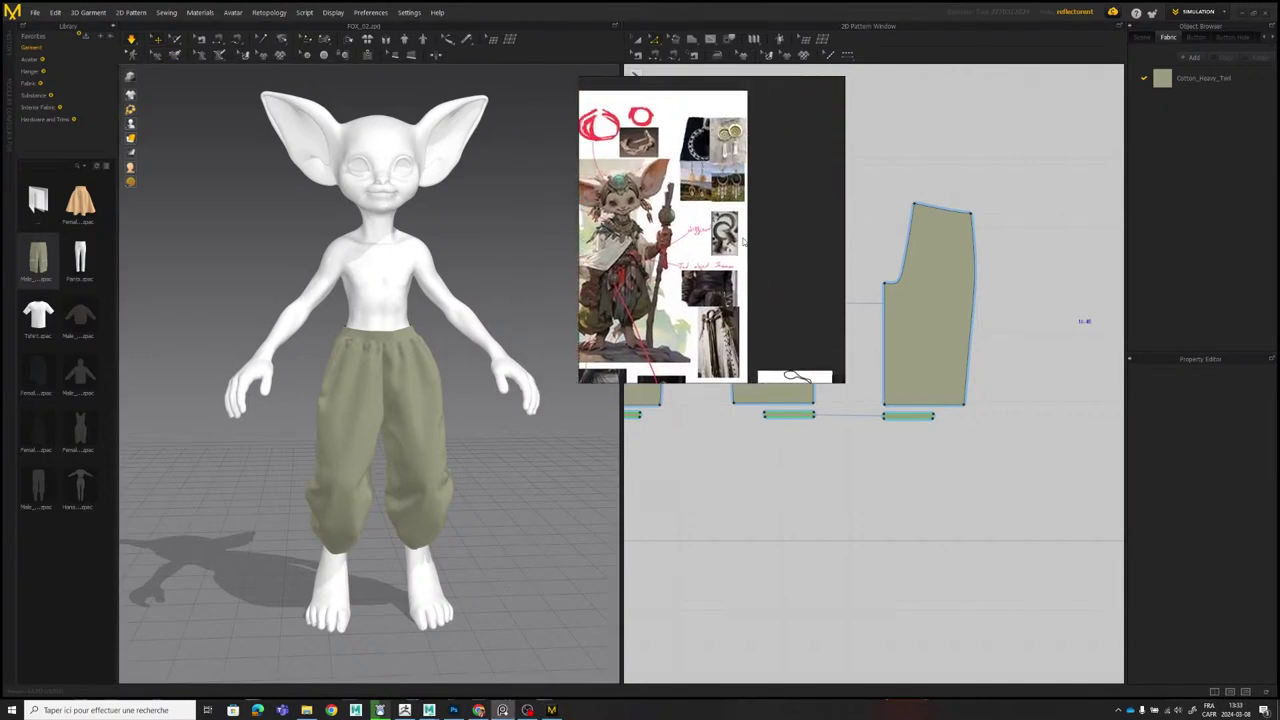
pyautogui.moveTo(777, 335)
pyautogui.mouseDown(button='middle')
pyautogui.moveTo(706, 186)
pyautogui.moveTo(618, 178)
pyautogui.mouseUp(button='middle')
pyautogui.moveTo(789, 192); pyautogui.dragTo(651, 178, button='middle')
pyautogui.moveTo(720, 252); pyautogui.dragTo(687, 150, button='middle')
pyautogui.scroll(-3, 707, 209)
pyautogui.scroll(-3, 672, 276)
pyautogui.moveTo(635, 342); pyautogui.dragTo(862, 209, button='middle')
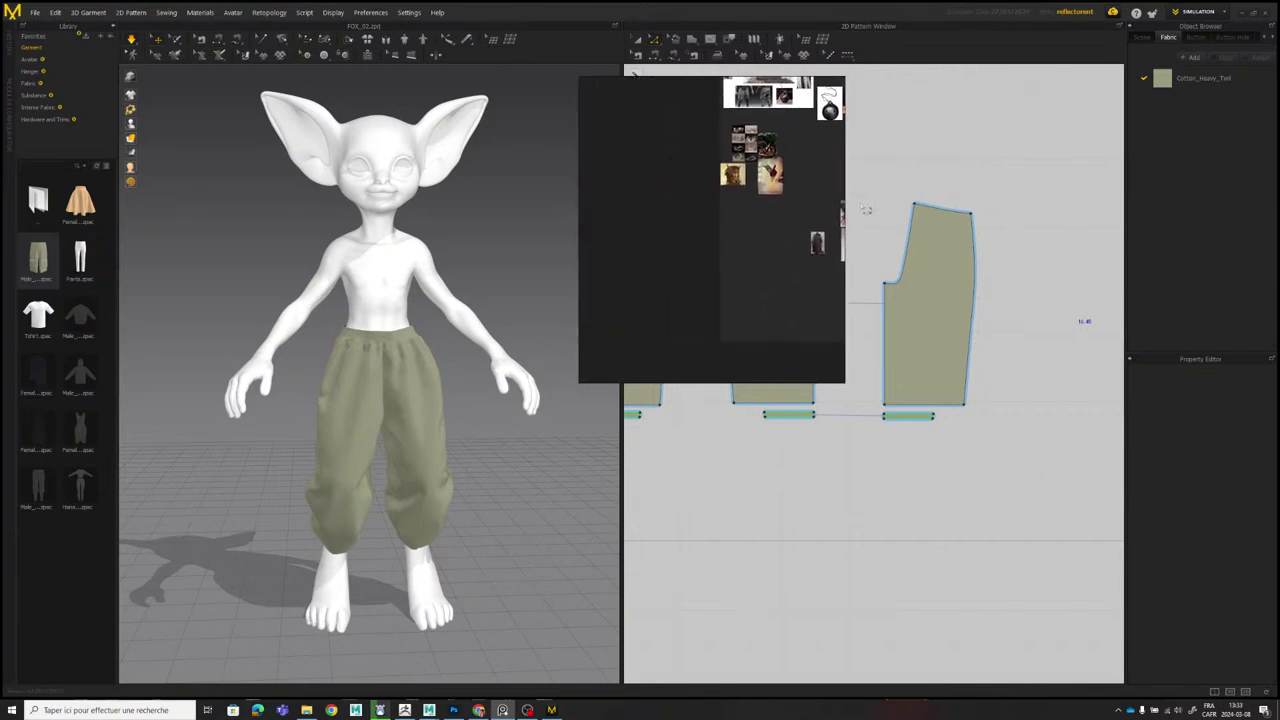
pyautogui.moveTo(815, 120); pyautogui.dragTo(741, 214, button='middle')
pyautogui.moveTo(777, 134); pyautogui.dragTo(691, 245, button='middle')
pyautogui.moveTo(812, 240); pyautogui.dragTo(634, 212, button='middle')
pyautogui.moveTo(765, 262)
pyautogui.mouseDown(button='middle')
pyautogui.moveTo(645, 192)
pyautogui.moveTo(682, 197)
pyautogui.mouseUp(button='middle')
pyautogui.moveTo(601, 326); pyautogui.dragTo(741, 176, button='middle')
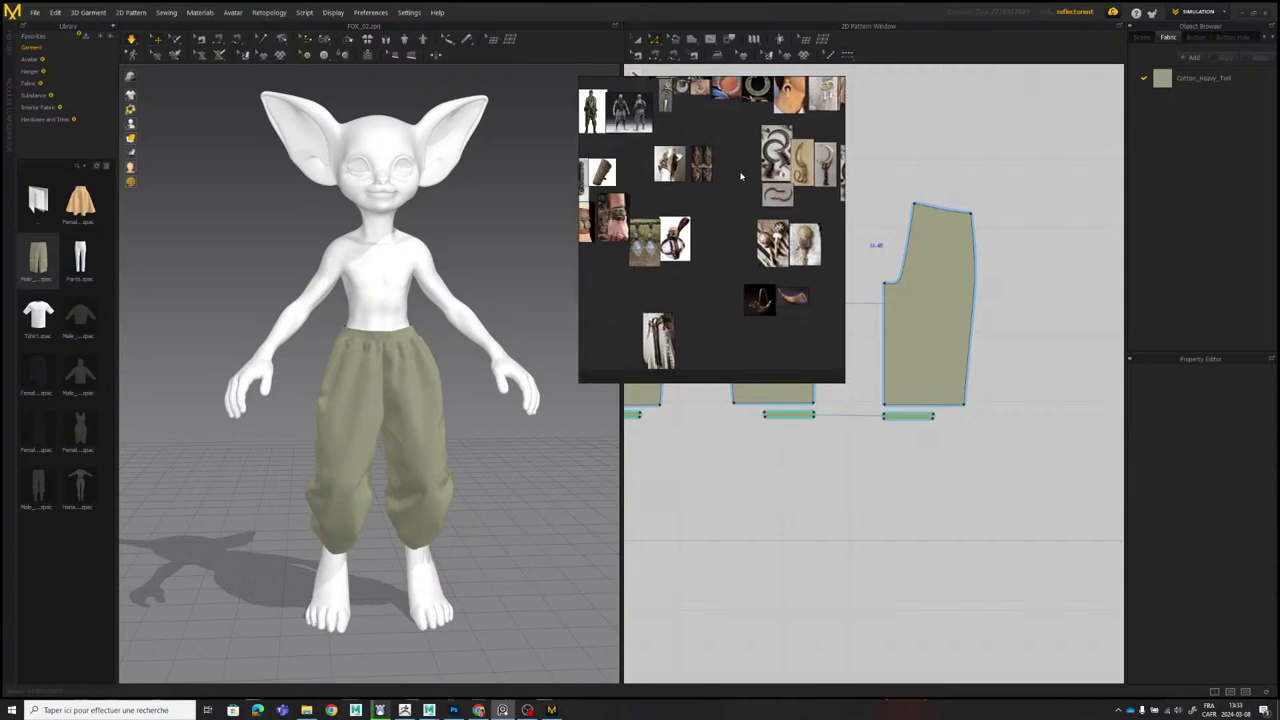
pyautogui.moveTo(660, 190); pyautogui.dragTo(858, 214, button='middle')
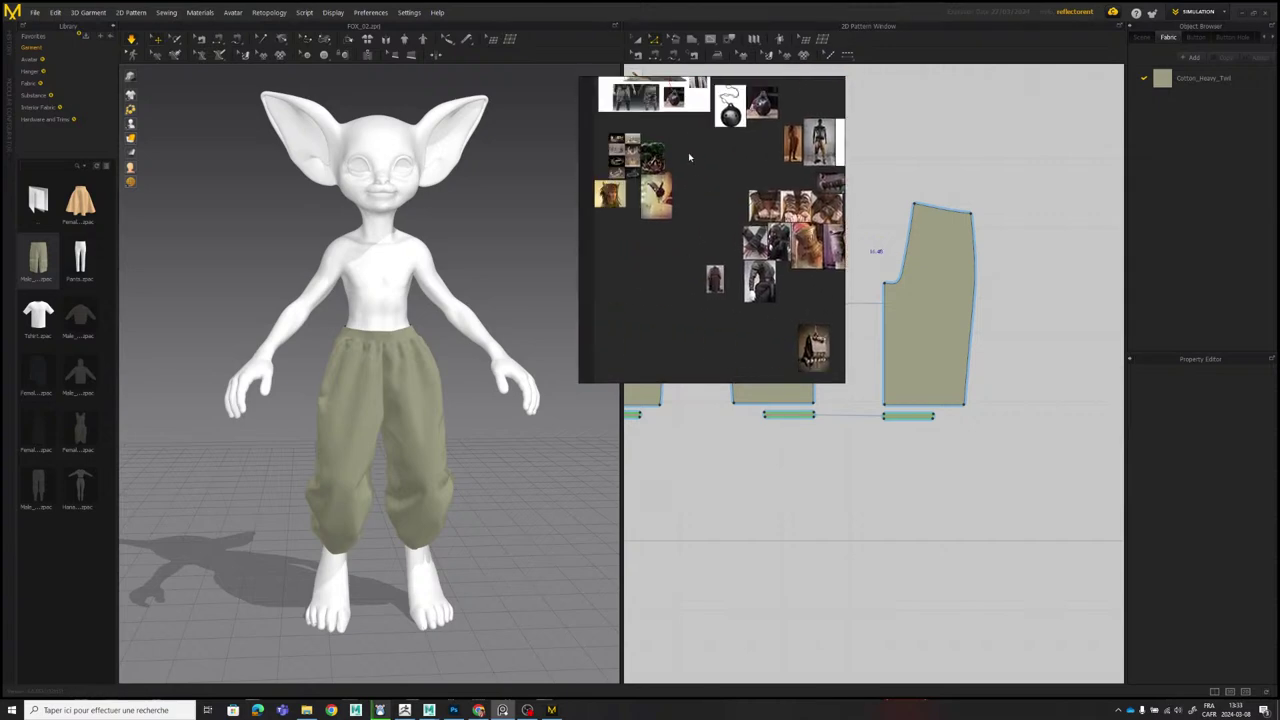
pyautogui.moveTo(689, 155); pyautogui.dragTo(755, 275, button='middle')
pyautogui.scroll(6, 719, 138)
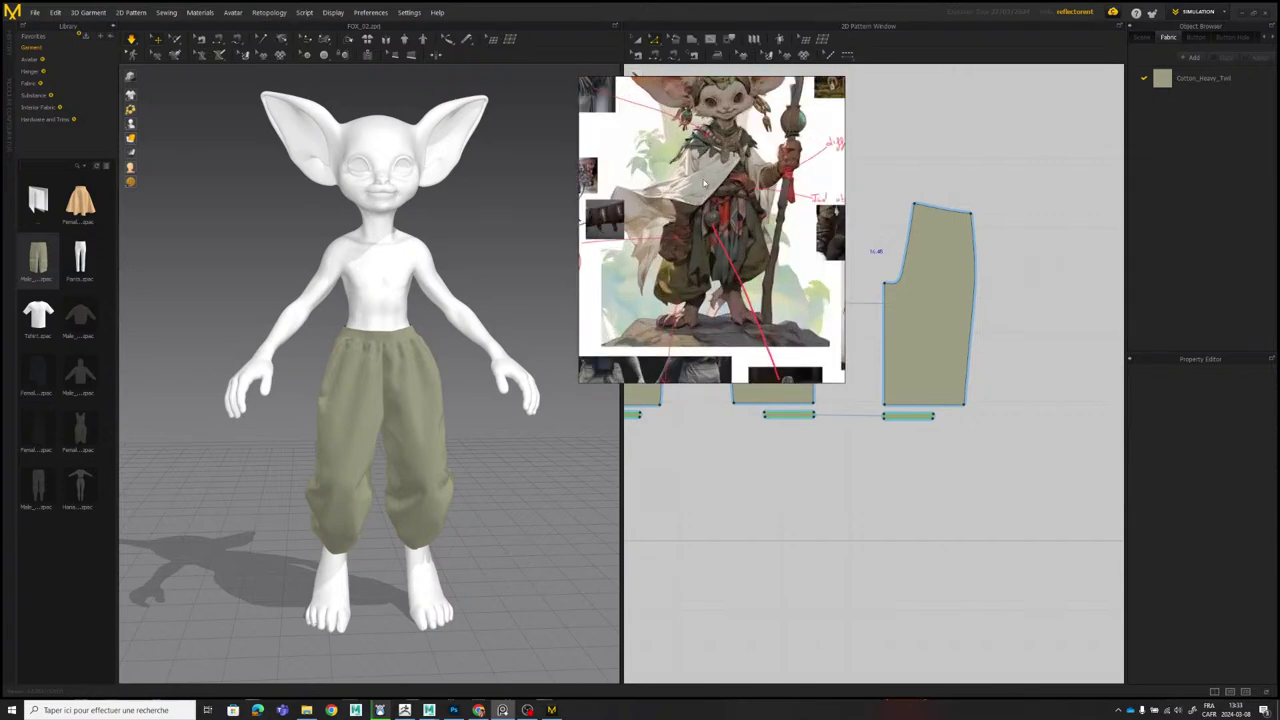
pyautogui.scroll(2, 736, 186)
pyautogui.scroll(-2, 680, 263)
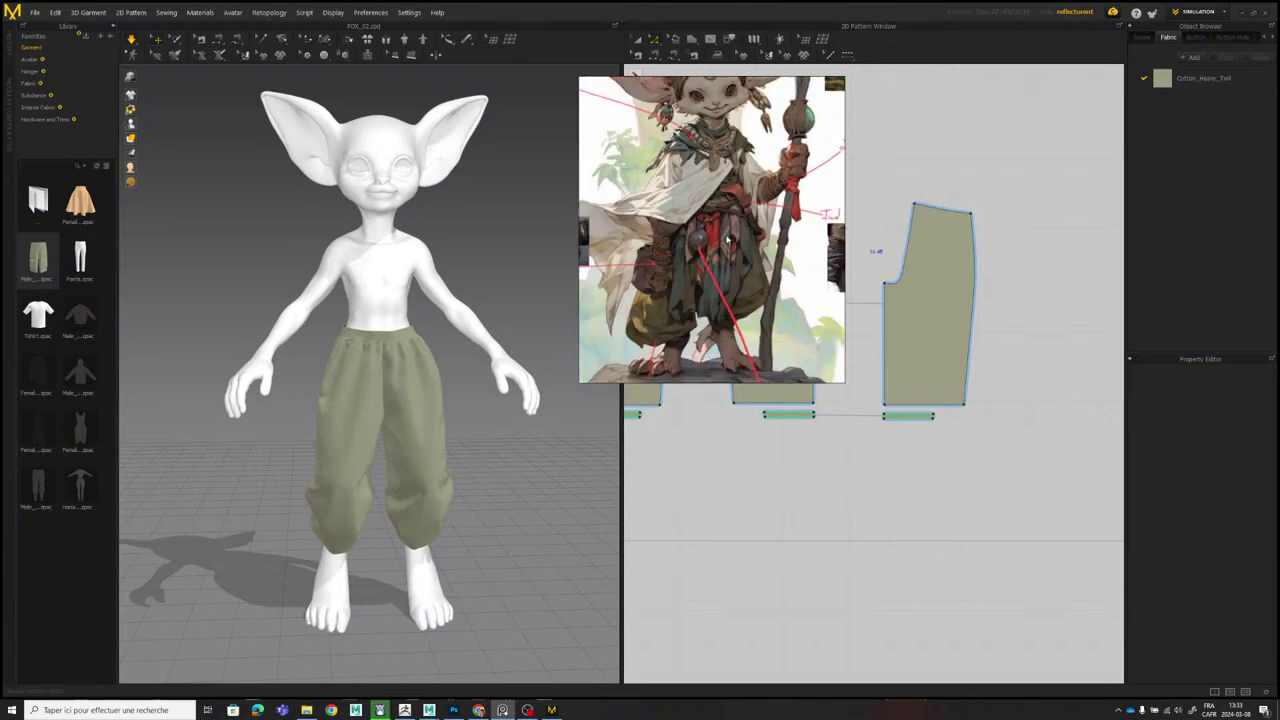
pyautogui.moveTo(680, 263); pyautogui.dragTo(1279, 345, button='right')
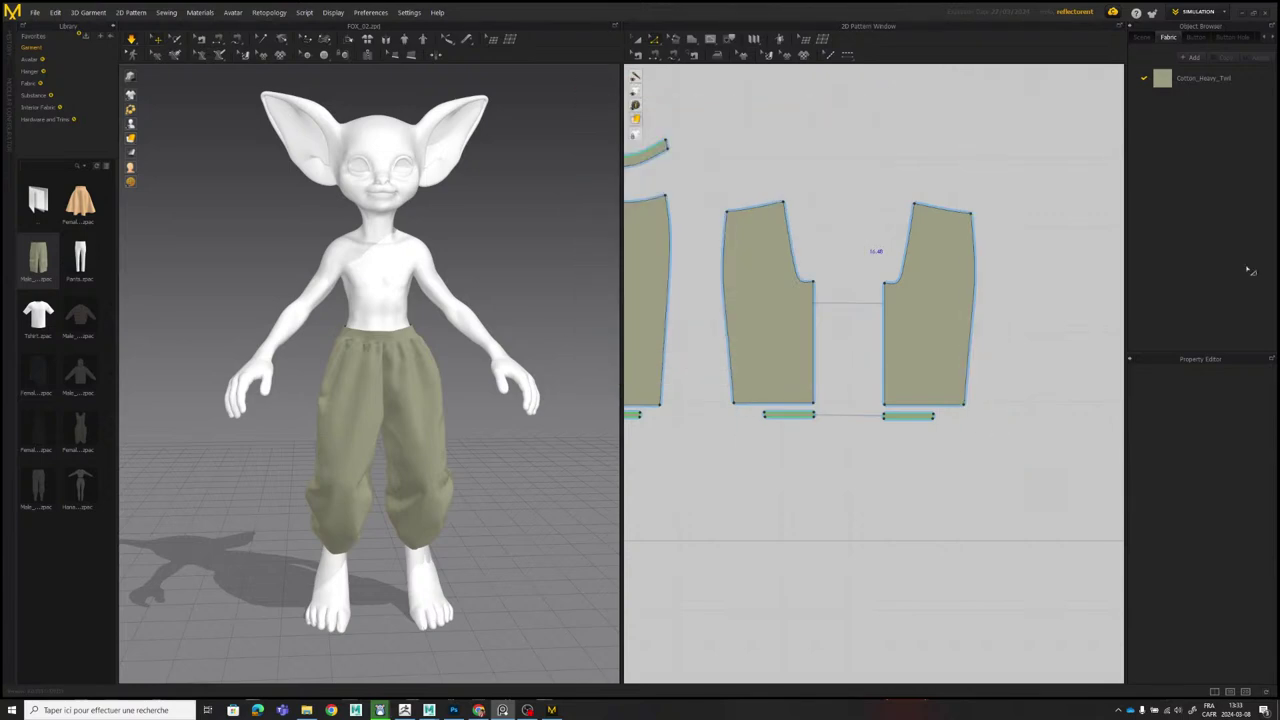
# Add the T-shirt garment from the library to the scene while keeping the pants.
pyautogui.moveTo(554, 284); pyautogui.dragTo(463, 229, button='right')
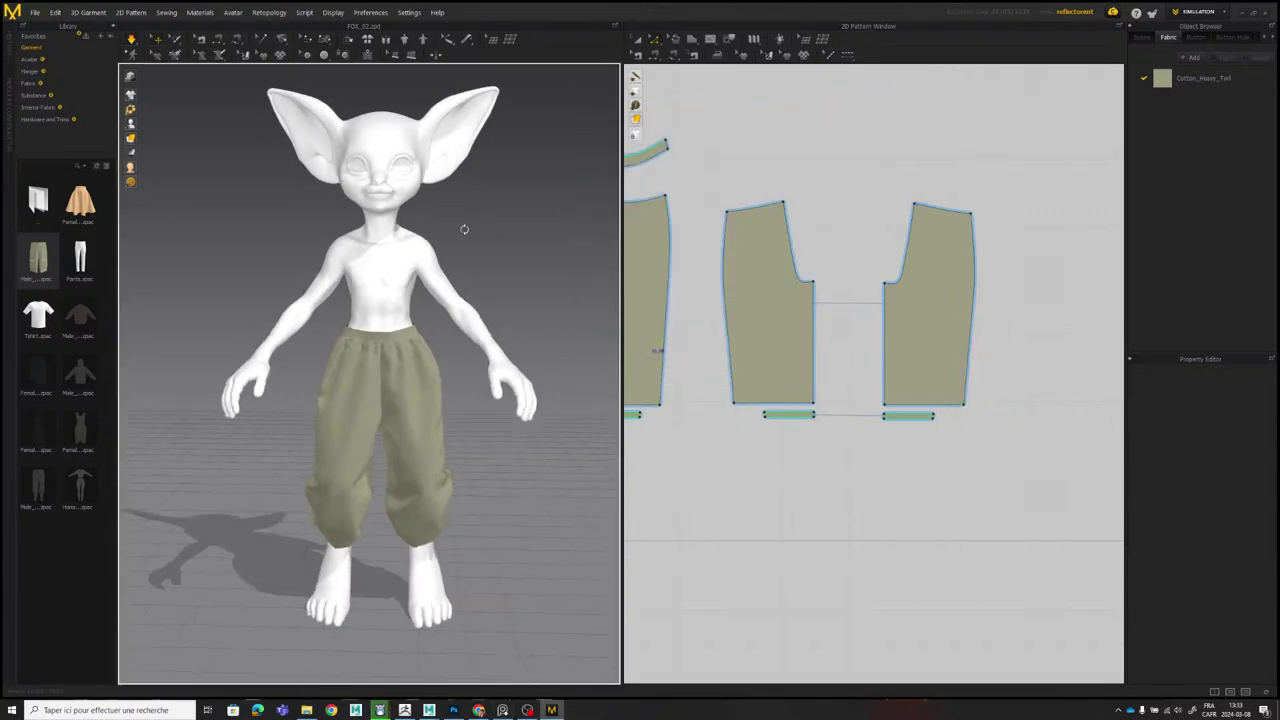
pyautogui.doubleClick(37, 318)
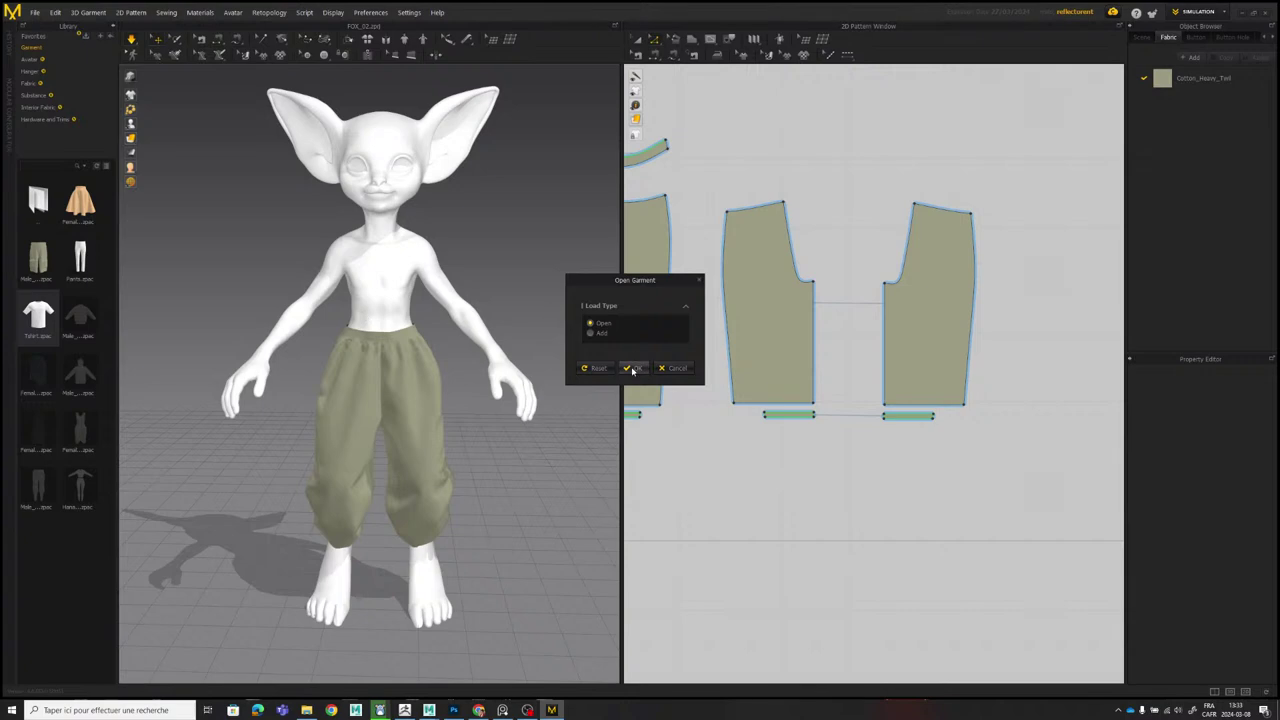
pyautogui.click(632, 369)
pyautogui.click(634, 443)
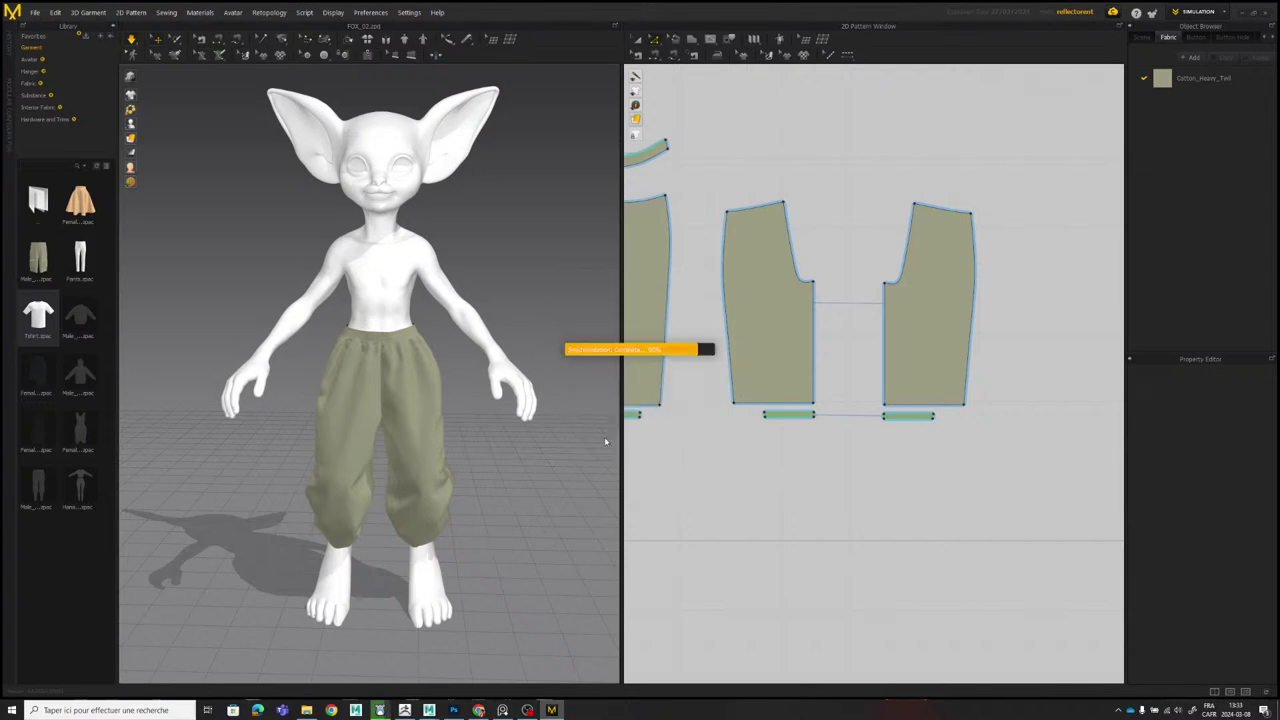
pyautogui.moveTo(527, 303); pyautogui.dragTo(537, 323, button='right')
# Select all pattern pieces of the pants and freeze them.
pyautogui.scroll(-5, 820, 401)
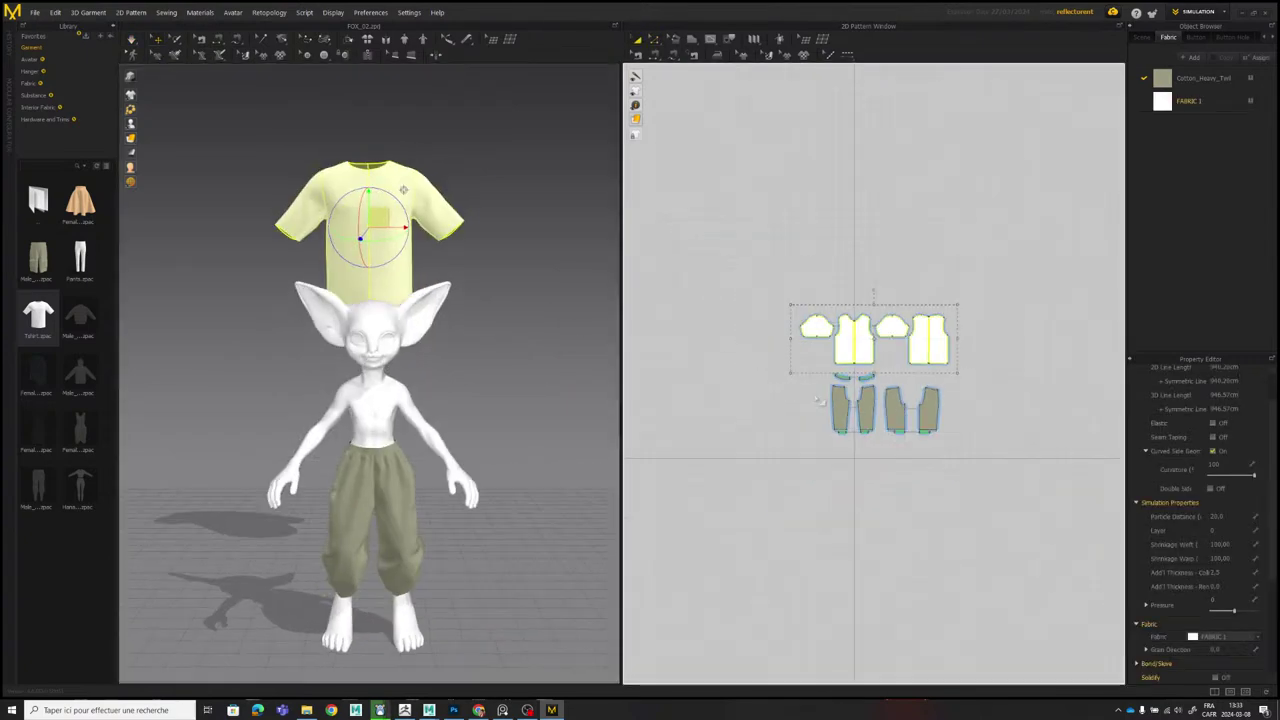
pyautogui.moveTo(820, 401); pyautogui.dragTo(791, 374, button='middle')
pyautogui.click(860, 427)
pyautogui.moveTo(781, 364); pyautogui.dragTo(757, 342)
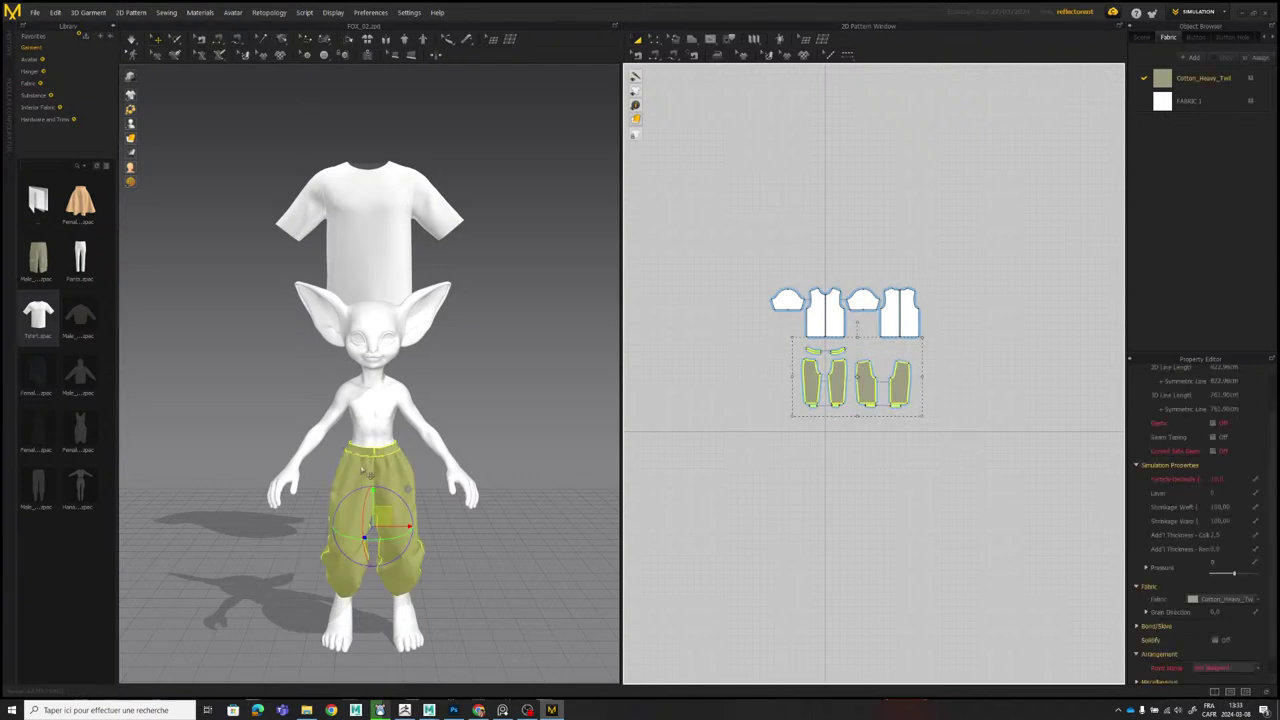
pyautogui.rightClick(368, 457)
pyautogui.click(403, 130)
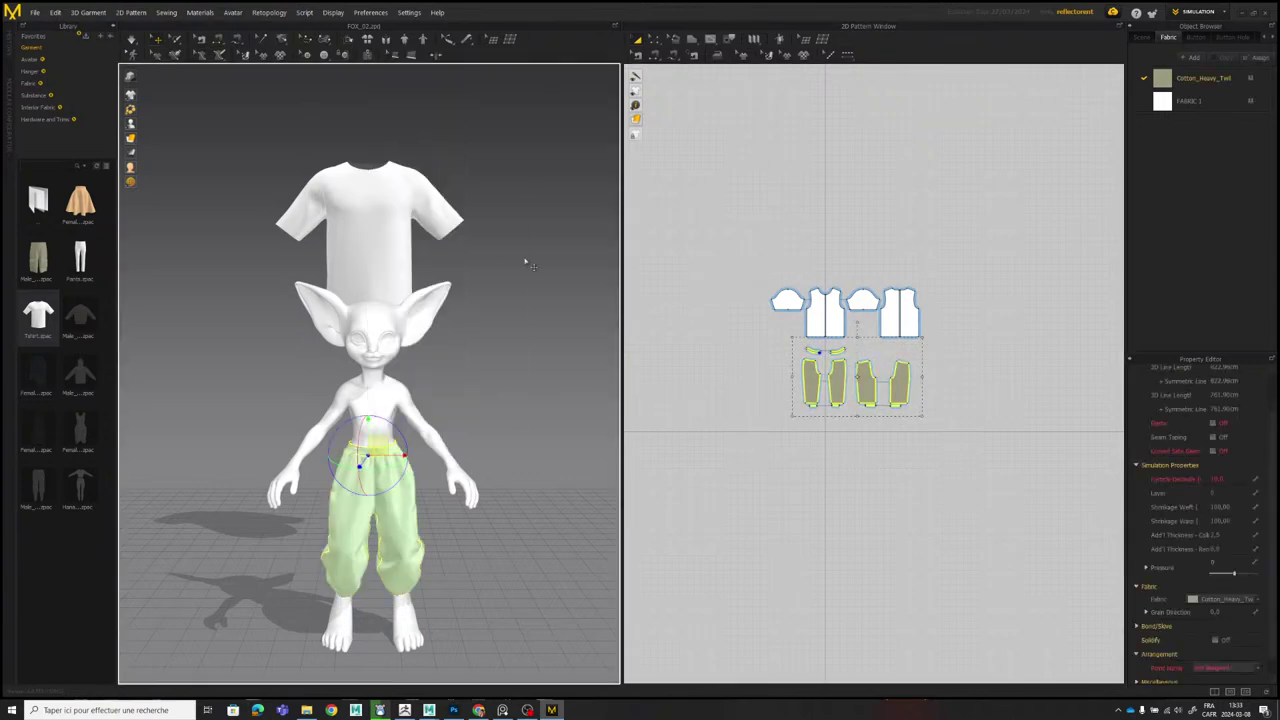
pyautogui.click(526, 261)
# Select all T-shirt panels and move the shirt down over the avatar's torso.
pyautogui.scroll(3, 400, 280)
pyautogui.click(367, 219)
pyautogui.moveTo(723, 234); pyautogui.dragTo(940, 342)
pyautogui.moveTo(405, 190); pyautogui.dragTo(489, 200, button='right')
pyautogui.moveTo(345, 147); pyautogui.dragTo(585, 326)
pyautogui.moveTo(583, 322); pyautogui.dragTo(434, 326, button='right')
pyautogui.moveTo(246, 331); pyautogui.dragTo(403, 298, button='middle')
pyautogui.scroll(3, 403, 298)
pyautogui.moveTo(405, 308); pyautogui.dragTo(326, 337)
pyautogui.moveTo(326, 337); pyautogui.dragTo(377, 334, button='right')
pyautogui.moveTo(377, 334); pyautogui.dragTo(455, 300, button='middle')
pyautogui.moveTo(407, 315); pyautogui.dragTo(362, 326)
pyautogui.scroll(-2, 408, 337)
pyautogui.moveTo(376, 327); pyautogui.dragTo(412, 317, button='middle')
pyautogui.scroll(2, 556, 333)
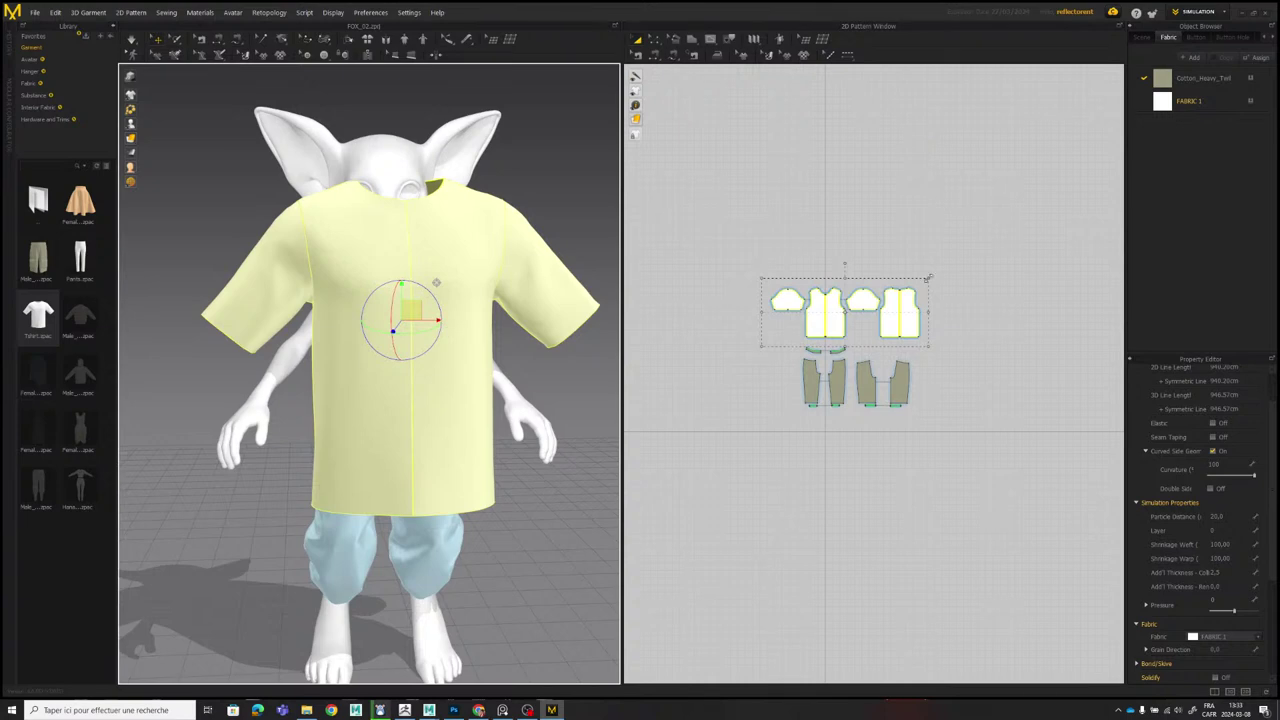
# Place the two front halves of the T-shirt edge to edge along the centre line in the 2D pattern layout.
pyautogui.moveTo(928, 279); pyautogui.dragTo(900, 264)
pyautogui.click(899, 263)
pyautogui.scroll(6, 837, 324)
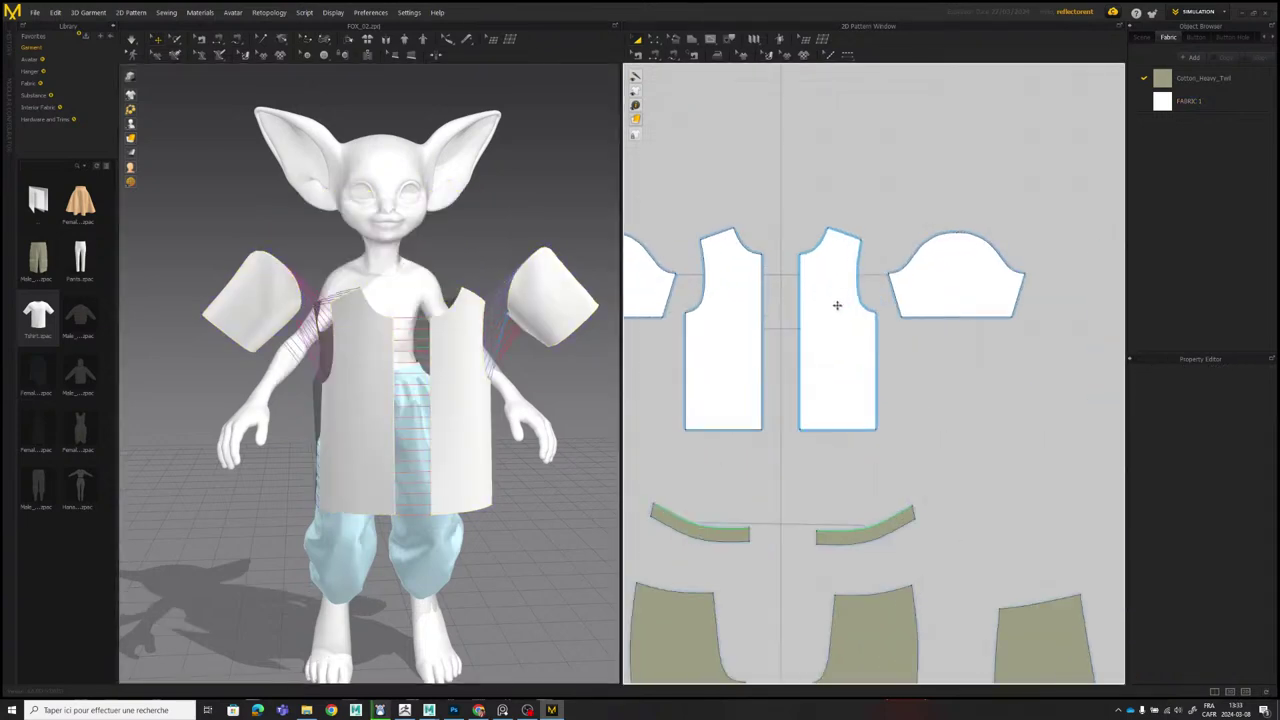
pyautogui.moveTo(740, 336); pyautogui.dragTo(772, 317, button='middle')
pyautogui.moveTo(772, 317); pyautogui.dragTo(767, 317)
pyautogui.moveTo(874, 320); pyautogui.dragTo(838, 320)
pyautogui.click(932, 364)
# Move the two back halves of the T-shirt next to the nearest sleeve and place them side by side.
pyautogui.scroll(-5, 940, 348)
pyautogui.moveTo(940, 345); pyautogui.dragTo(861, 340, button='middle')
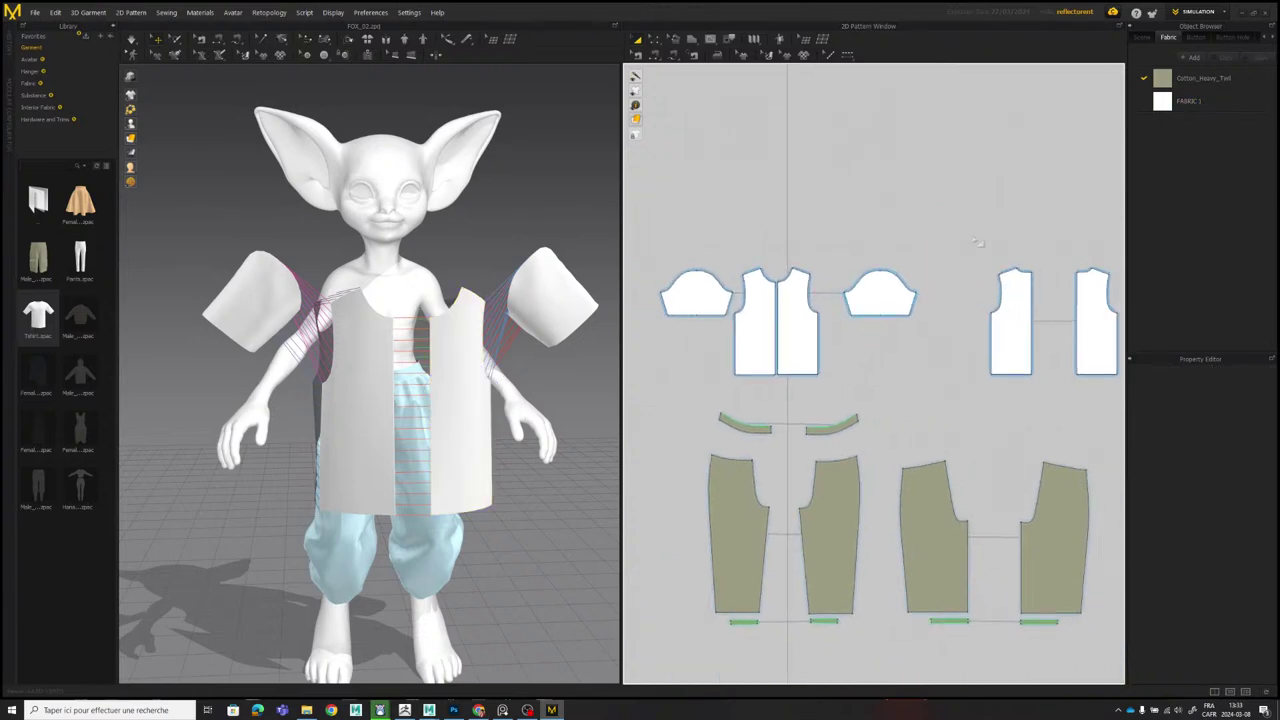
pyautogui.moveTo(969, 228); pyautogui.dragTo(1108, 420)
pyautogui.moveTo(1096, 359); pyautogui.dragTo(1026, 361)
pyautogui.click(985, 325)
pyautogui.moveTo(1020, 315); pyautogui.dragTo(981, 315)
pyautogui.click(921, 181)
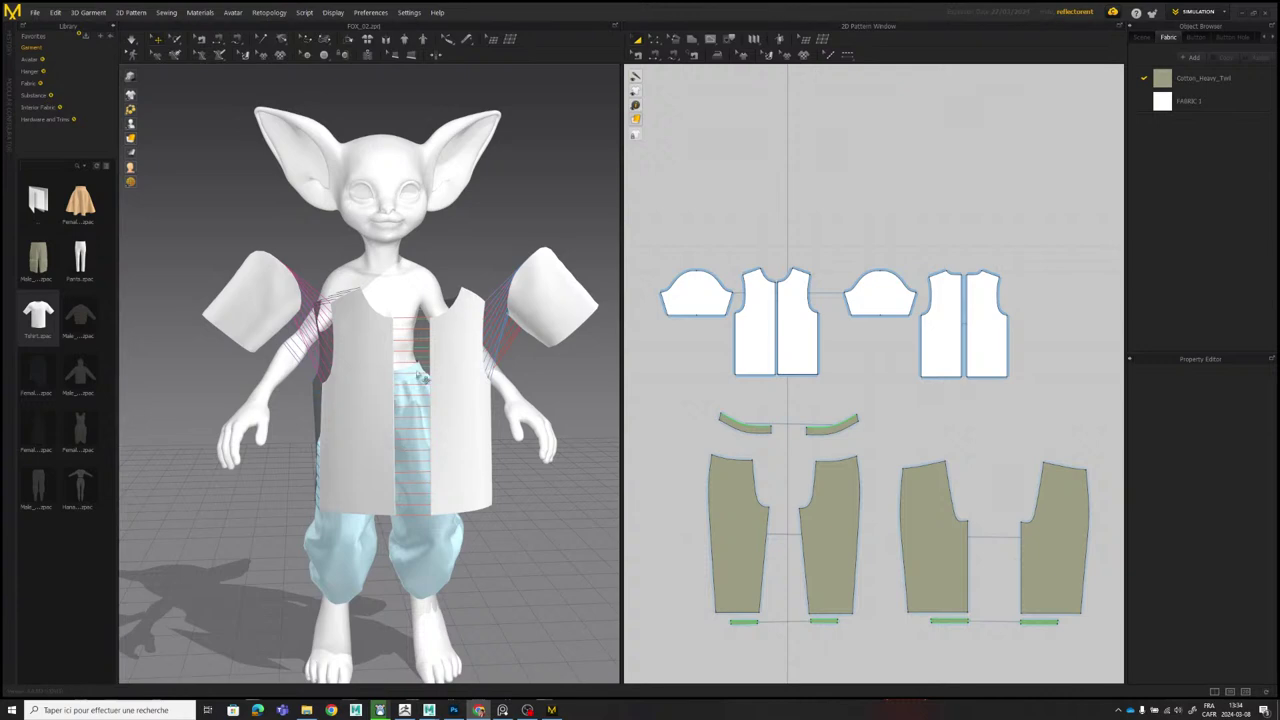
# Raise the two shirt front panels to shoulder height and adjust their distance in front of the avatar's chest.
pyautogui.moveTo(428, 371); pyautogui.dragTo(459, 325, button='middle')
pyautogui.click(502, 298)
pyautogui.moveTo(733, 237); pyautogui.dragTo(751, 280)
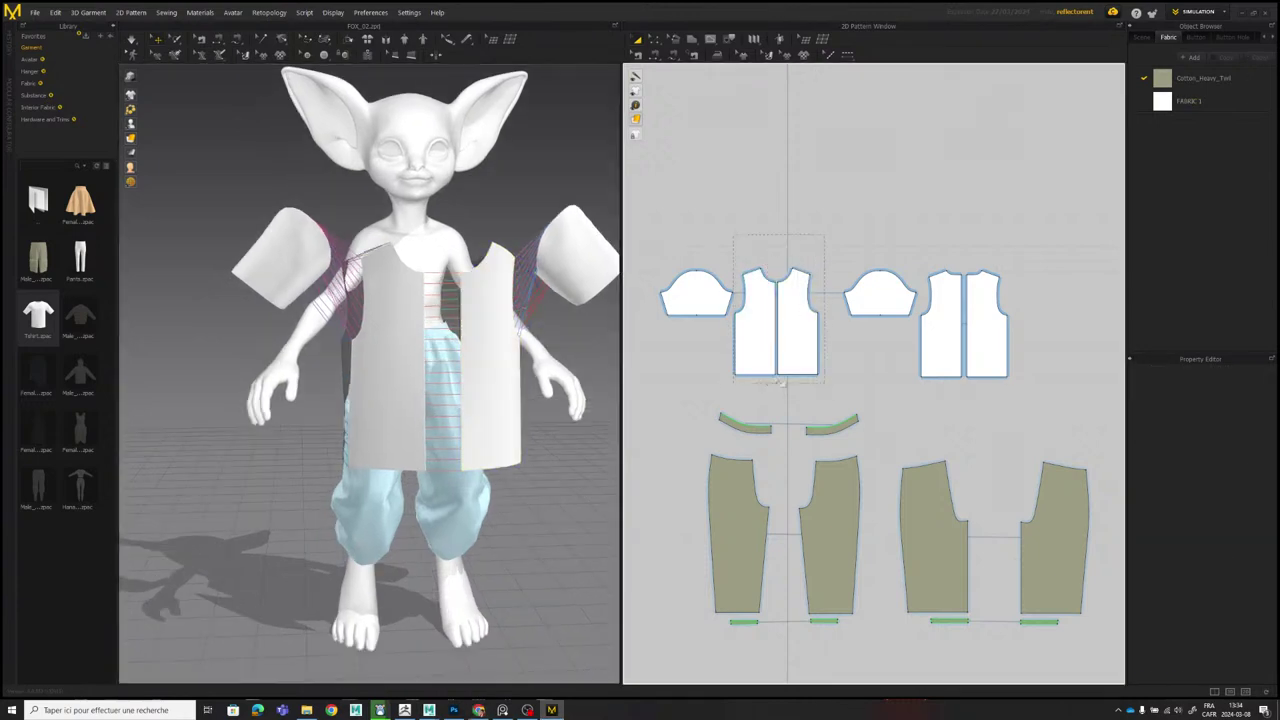
pyautogui.moveTo(782, 383); pyautogui.dragTo(825, 383)
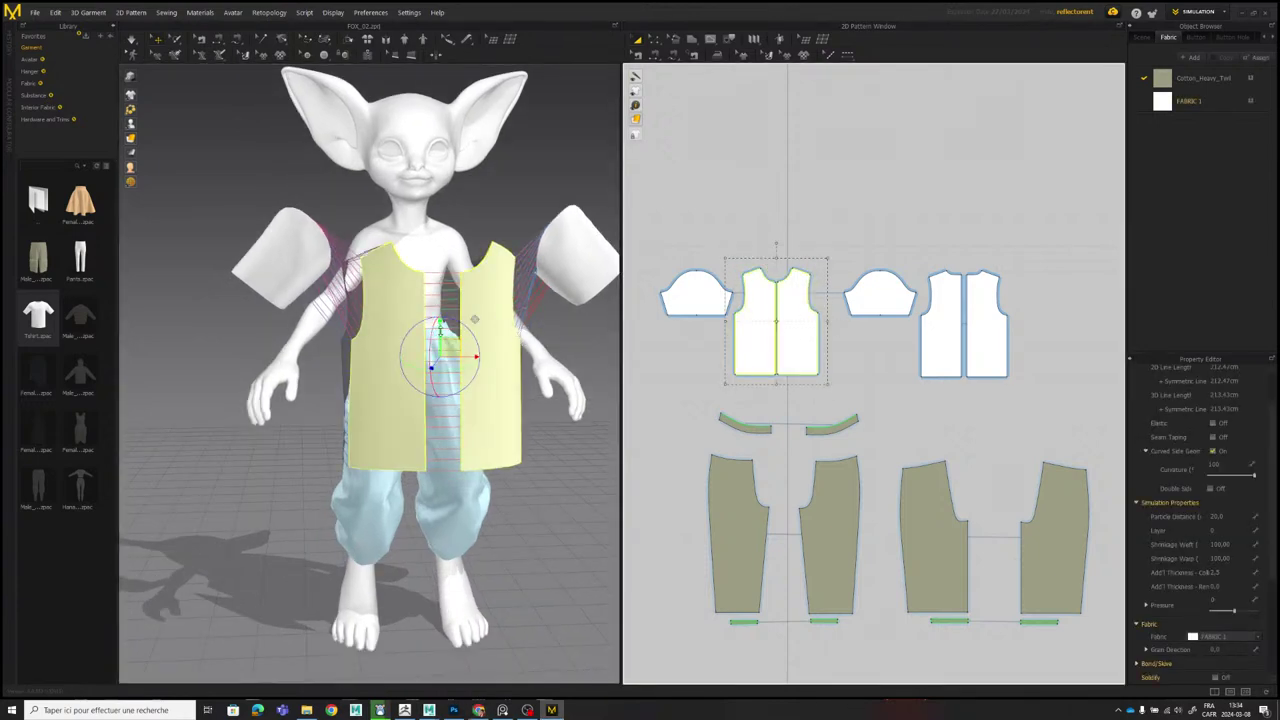
pyautogui.moveTo(440, 325); pyautogui.dragTo(440, 264)
pyautogui.moveTo(441, 266); pyautogui.dragTo(525, 289, button='right')
pyautogui.scroll(-3, 525, 289)
pyautogui.moveTo(478, 335); pyautogui.dragTo(462, 335)
# Move the two shirt back panels behind the avatar and raise them to shoulder height.
pyautogui.moveTo(911, 258); pyautogui.dragTo(1015, 400)
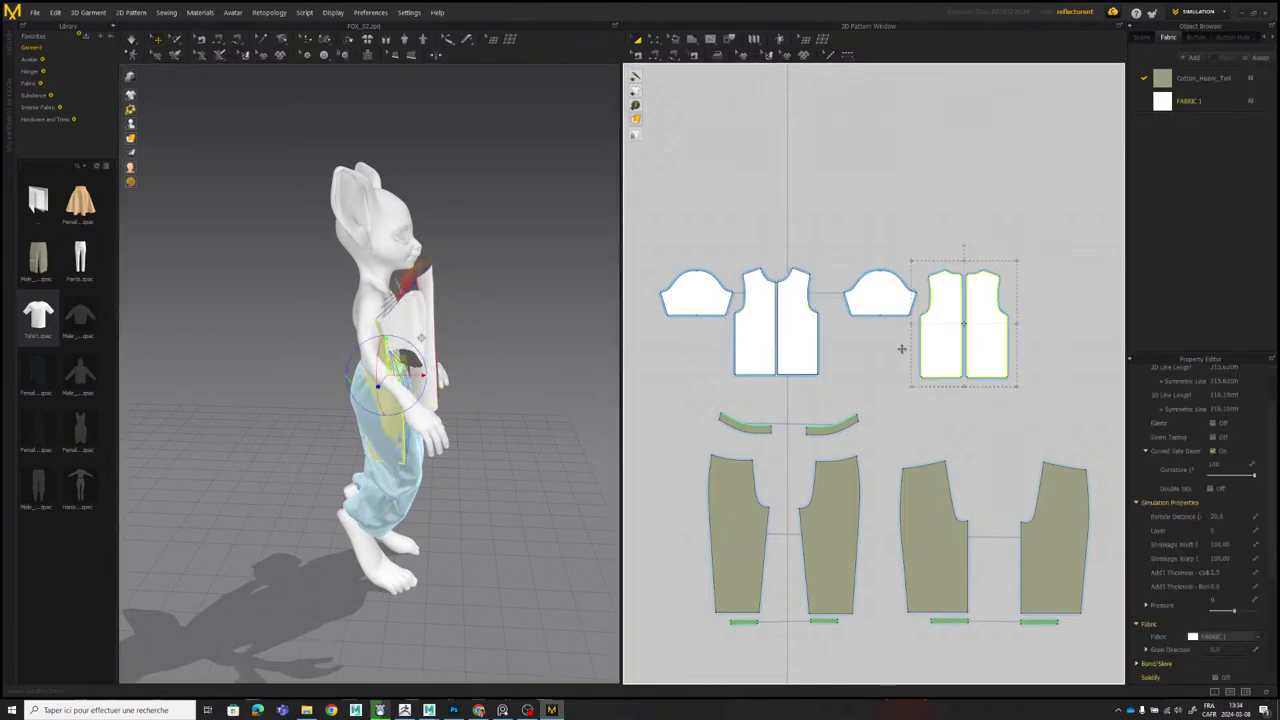
pyautogui.moveTo(448, 349); pyautogui.dragTo(444, 380, button='right')
pyautogui.moveTo(427, 383); pyautogui.dragTo(380, 385)
pyautogui.moveTo(378, 386); pyautogui.dragTo(450, 325, button='right')
pyautogui.moveTo(343, 411); pyautogui.dragTo(352, 343)
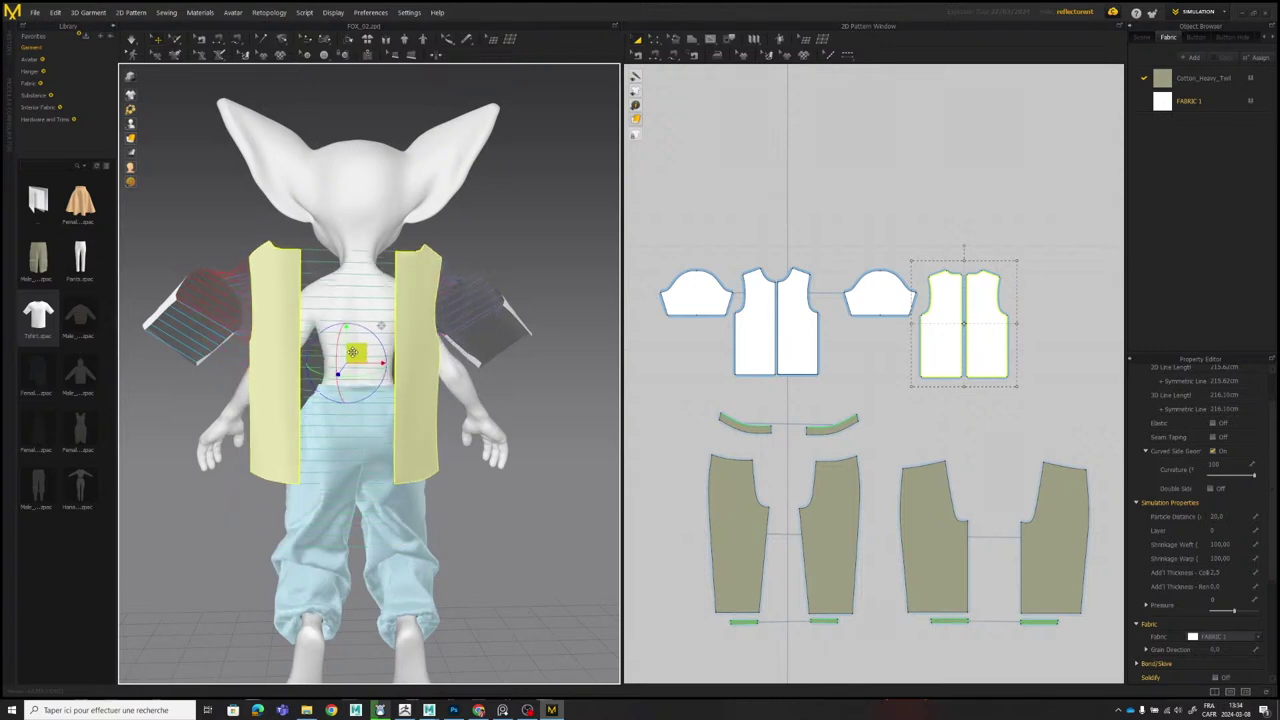
# Reposition the two back panels individually behind the avatar's torso.
pyautogui.click(283, 295)
pyautogui.moveTo(289, 283); pyautogui.dragTo(318, 283)
pyautogui.hotkey('ctrl', 'z')
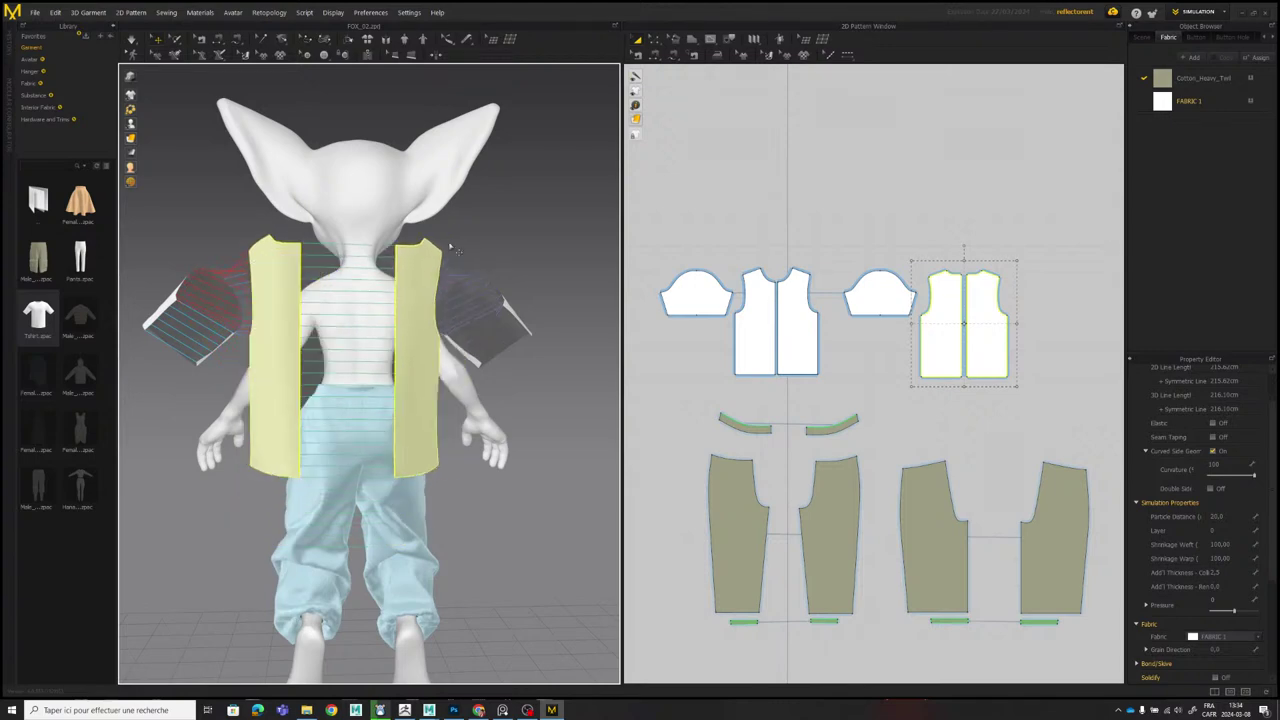
pyautogui.click(414, 273)
pyautogui.moveTo(421, 262); pyautogui.dragTo(342, 268)
pyautogui.click(294, 287)
pyautogui.click(278, 276)
pyautogui.moveTo(342, 280); pyautogui.dragTo(200, 300, button='right')
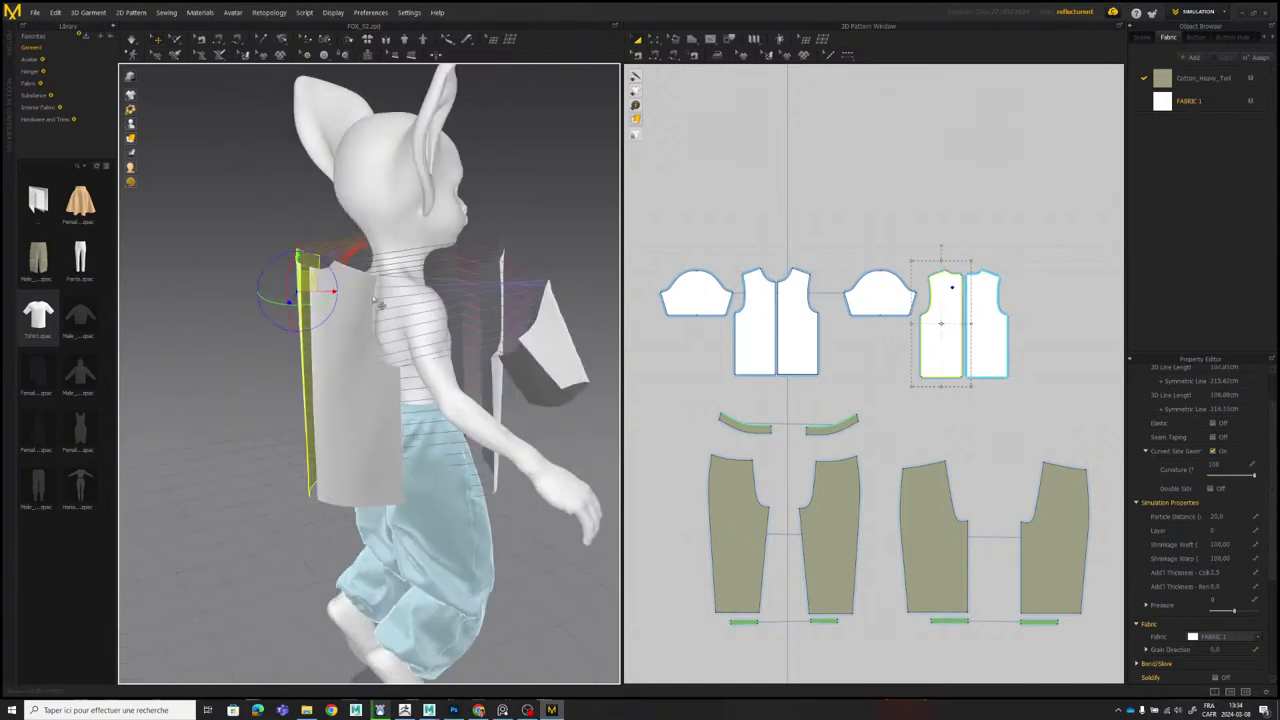
pyautogui.scroll(-2, 369, 320)
# Move the shirt's right sleeve onto the avatar's right shoulder.
pyautogui.click(513, 334)
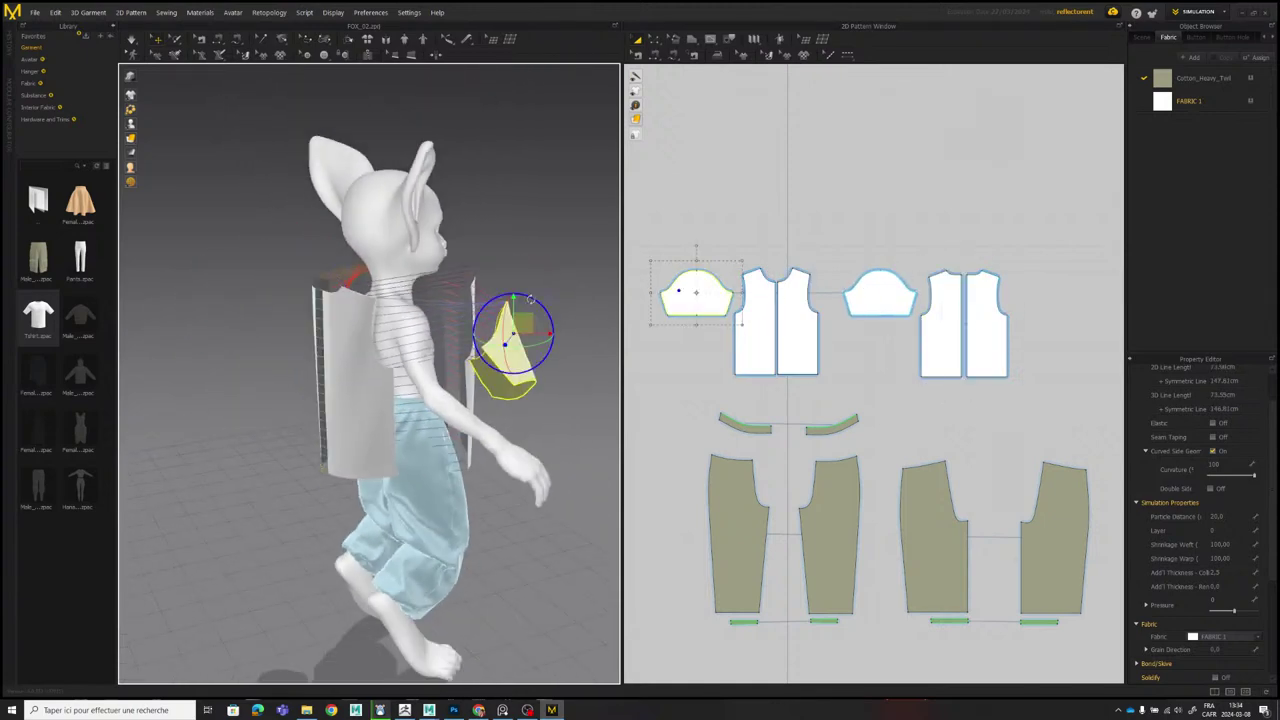
pyautogui.moveTo(550, 320); pyautogui.dragTo(389, 271, button='right')
pyautogui.moveTo(389, 271); pyautogui.dragTo(326, 277, button='middle')
pyautogui.moveTo(391, 279); pyautogui.dragTo(328, 270, button='right')
pyautogui.moveTo(388, 278); pyautogui.dragTo(346, 283, button='middle')
pyautogui.scroll(3, 346, 285)
pyautogui.moveTo(350, 290); pyautogui.dragTo(338, 388, button='right')
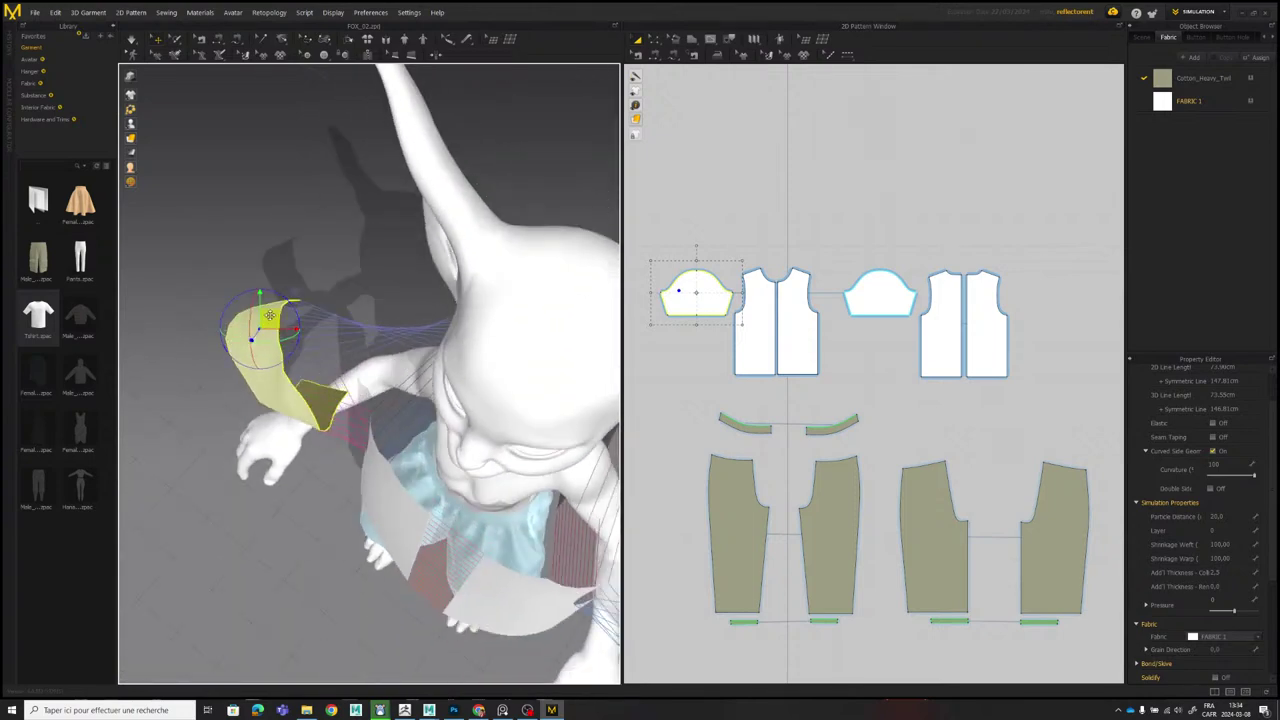
pyautogui.moveTo(270, 315); pyautogui.dragTo(401, 324)
pyautogui.moveTo(401, 324); pyautogui.dragTo(469, 268, button='right')
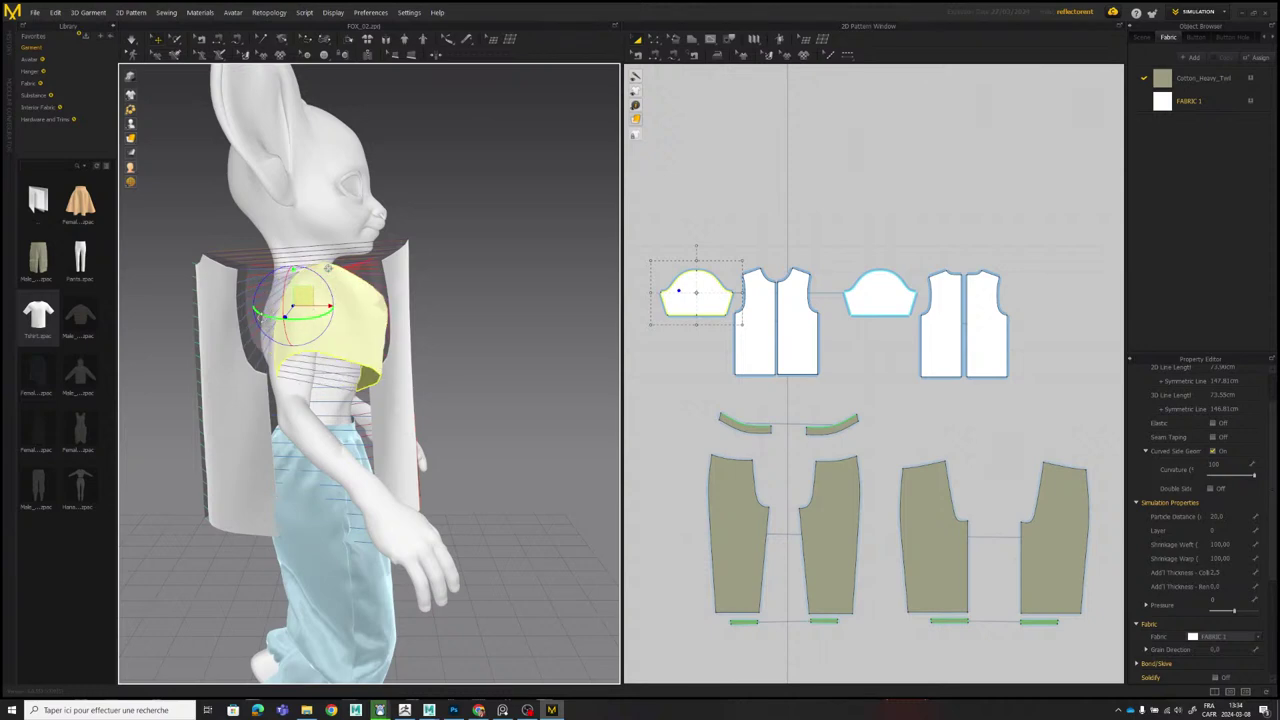
# Fine-tune the right sleeve's position so it wraps around the avatar's upper arm.
pyautogui.moveTo(290, 306); pyautogui.dragTo(293, 308)
pyautogui.moveTo(293, 308); pyautogui.dragTo(388, 312, button='right')
pyautogui.moveTo(343, 300)
pyautogui.mouseDown()
pyautogui.moveTo(296, 314)
pyautogui.moveTo(351, 300)
pyautogui.moveTo(321, 305)
pyautogui.mouseUp()
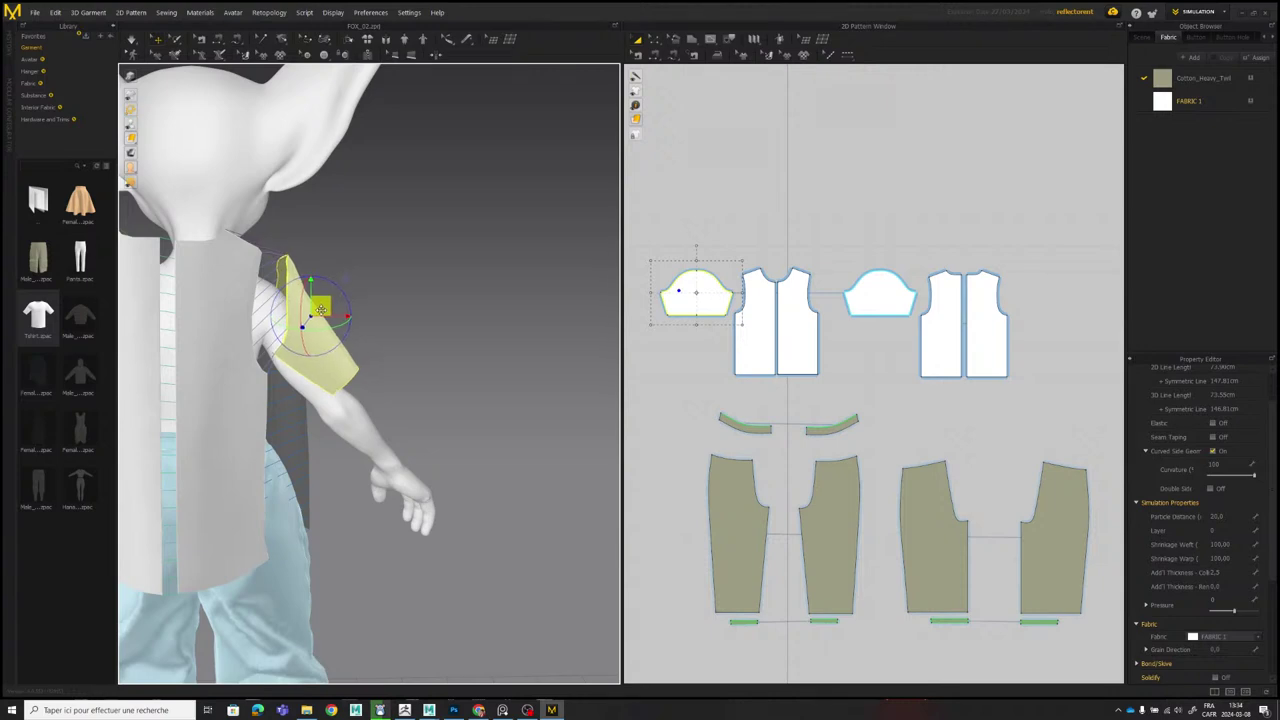
pyautogui.moveTo(325, 305); pyautogui.dragTo(285, 308, button='right')
pyautogui.moveTo(323, 304); pyautogui.dragTo(308, 307)
pyautogui.moveTo(308, 307); pyautogui.dragTo(212, 312, button='right')
pyautogui.scroll(-3, 390, 282)
pyautogui.moveTo(390, 282); pyautogui.dragTo(354, 290, button='right')
# Move the shirt's left sleeve onto the avatar's left shoulder.
pyautogui.click(421, 384)
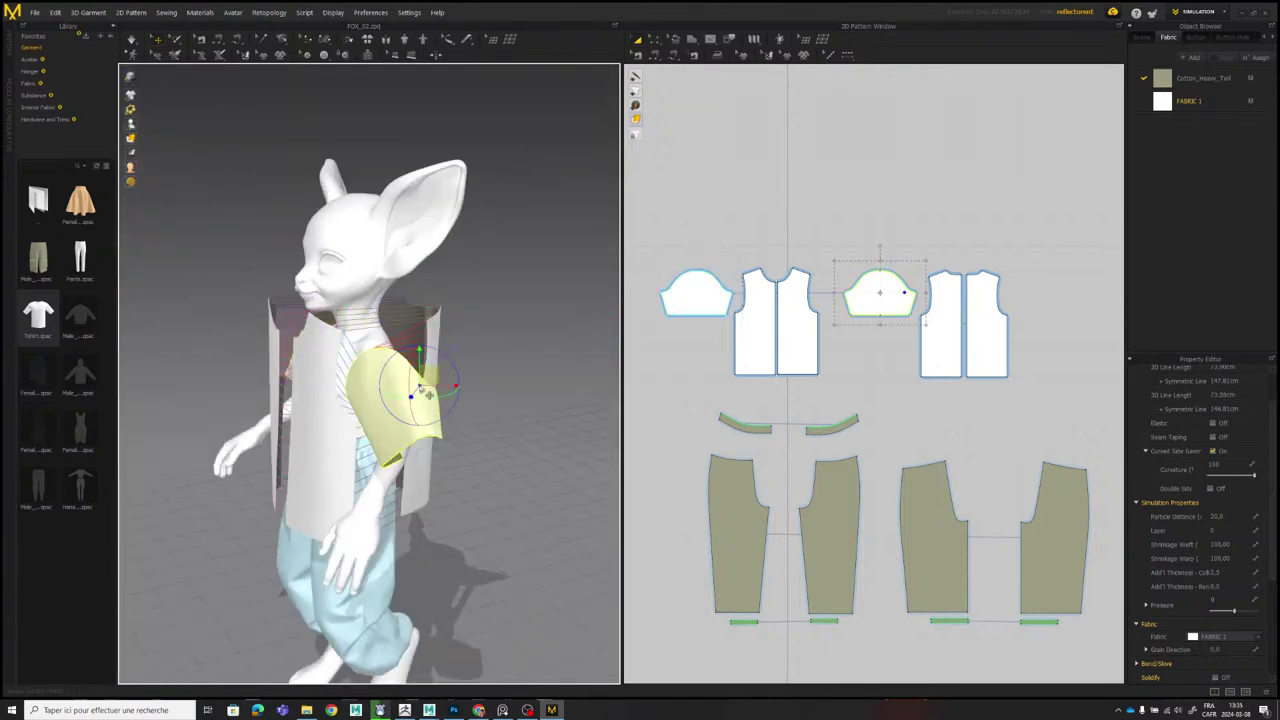
pyautogui.moveTo(480, 366)
pyautogui.mouseDown(button='right')
pyautogui.moveTo(445, 363)
pyautogui.moveTo(472, 363)
pyautogui.mouseUp(button='right')
pyautogui.scroll(3, 445, 363)
pyautogui.moveTo(474, 363); pyautogui.dragTo(574, 378)
pyautogui.click(486, 383)
pyautogui.click(416, 371)
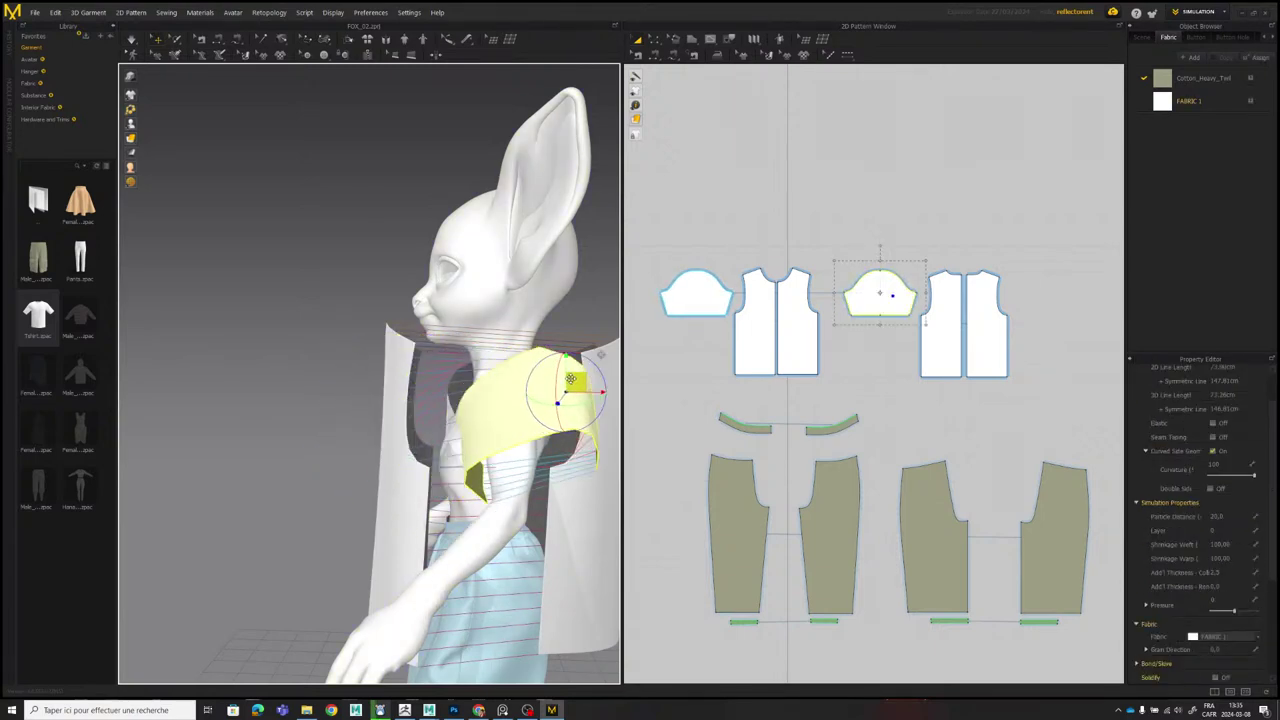
pyautogui.moveTo(555, 320); pyautogui.dragTo(333, 440, button='right')
pyautogui.scroll(-5, 423, 315)
pyautogui.scroll(3, 423, 315)
pyautogui.moveTo(246, 455); pyautogui.dragTo(377, 462)
# Shift the left sleeve backward so it sits centred over the avatar's left upper arm.
pyautogui.moveTo(377, 462); pyautogui.dragTo(451, 423, button='right')
pyautogui.moveTo(451, 423); pyautogui.dragTo(543, 303, button='middle')
pyautogui.scroll(4, 543, 303)
pyautogui.moveTo(460, 345); pyautogui.dragTo(388, 375, button='right')
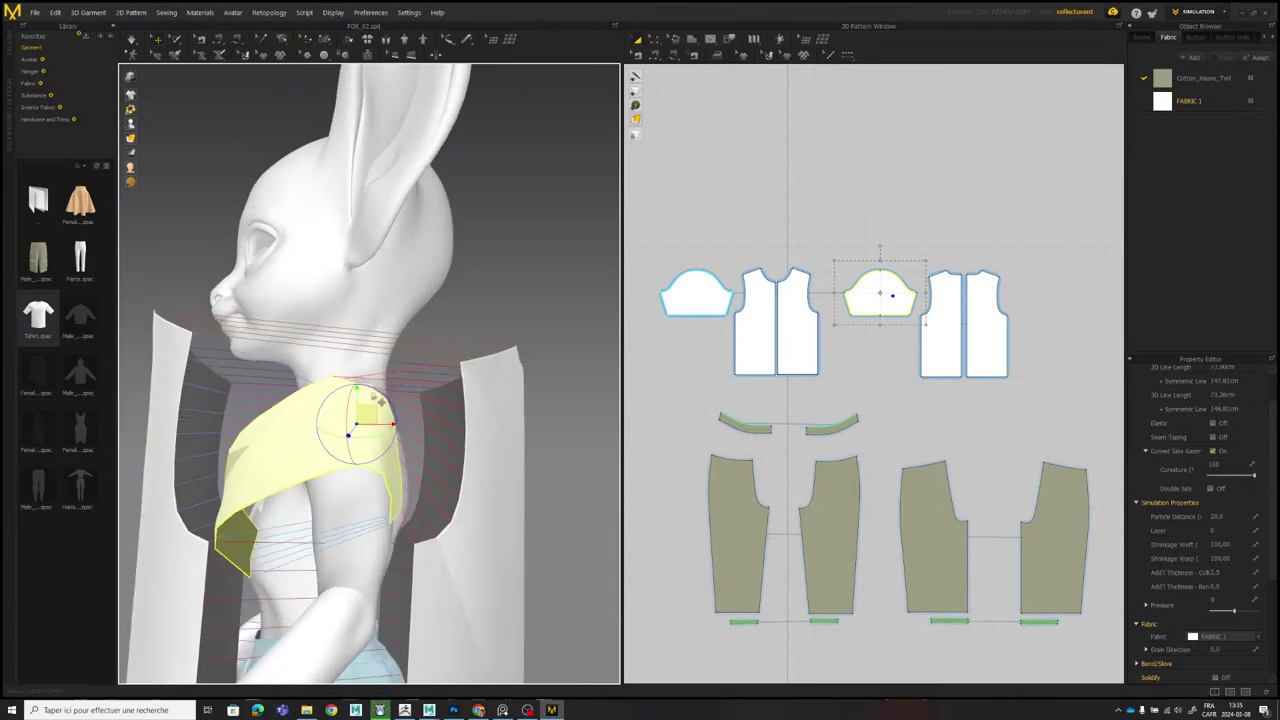
pyautogui.moveTo(373, 388); pyautogui.dragTo(424, 407)
pyautogui.scroll(-3, 424, 407)
pyautogui.moveTo(424, 407); pyautogui.dragTo(407, 347, button='right')
pyautogui.scroll(-3, 451, 329)
pyautogui.moveTo(407, 347); pyautogui.dragTo(423, 331, button='middle')
pyautogui.scroll(3, 423, 331)
# Move the right and left front panels one at a time closer to the avatar's chest.
pyautogui.moveTo(423, 331); pyautogui.dragTo(556, 372, button='right')
pyautogui.click(546, 370)
pyautogui.moveTo(547, 368); pyautogui.dragTo(522, 370)
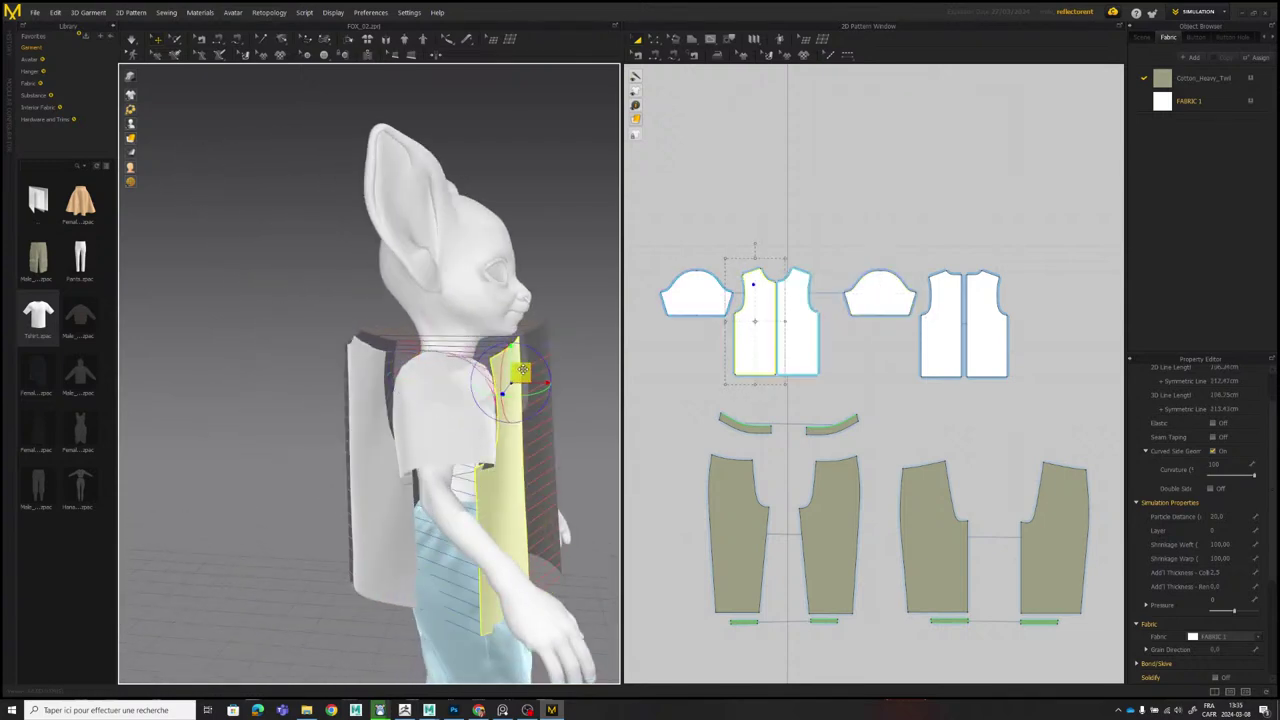
pyautogui.moveTo(560, 349)
pyautogui.mouseDown(button='right')
pyautogui.moveTo(518, 343)
pyautogui.moveTo(556, 334)
pyautogui.mouseUp(button='right')
pyautogui.click(560, 323)
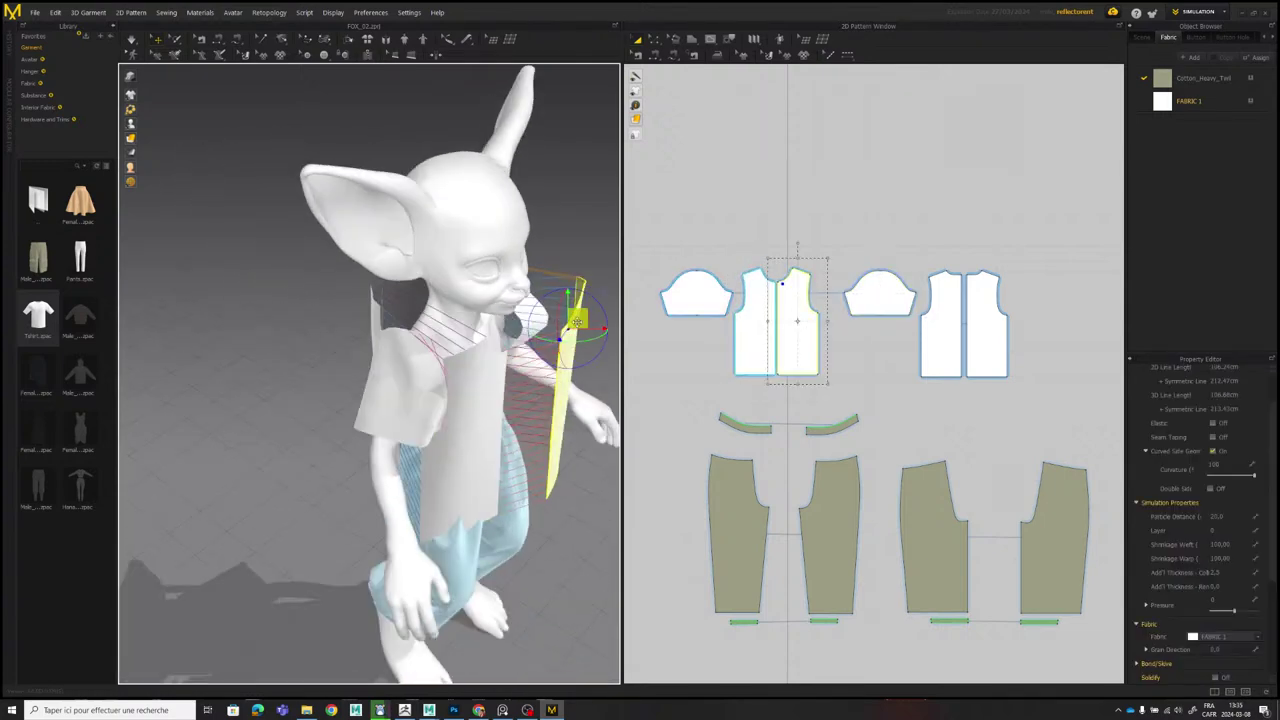
pyautogui.moveTo(577, 323); pyautogui.dragTo(531, 332)
pyautogui.moveTo(553, 334); pyautogui.dragTo(505, 318, button='right')
pyautogui.scroll(-3, 548, 310)
pyautogui.moveTo(568, 302); pyautogui.dragTo(536, 294, button='middle')
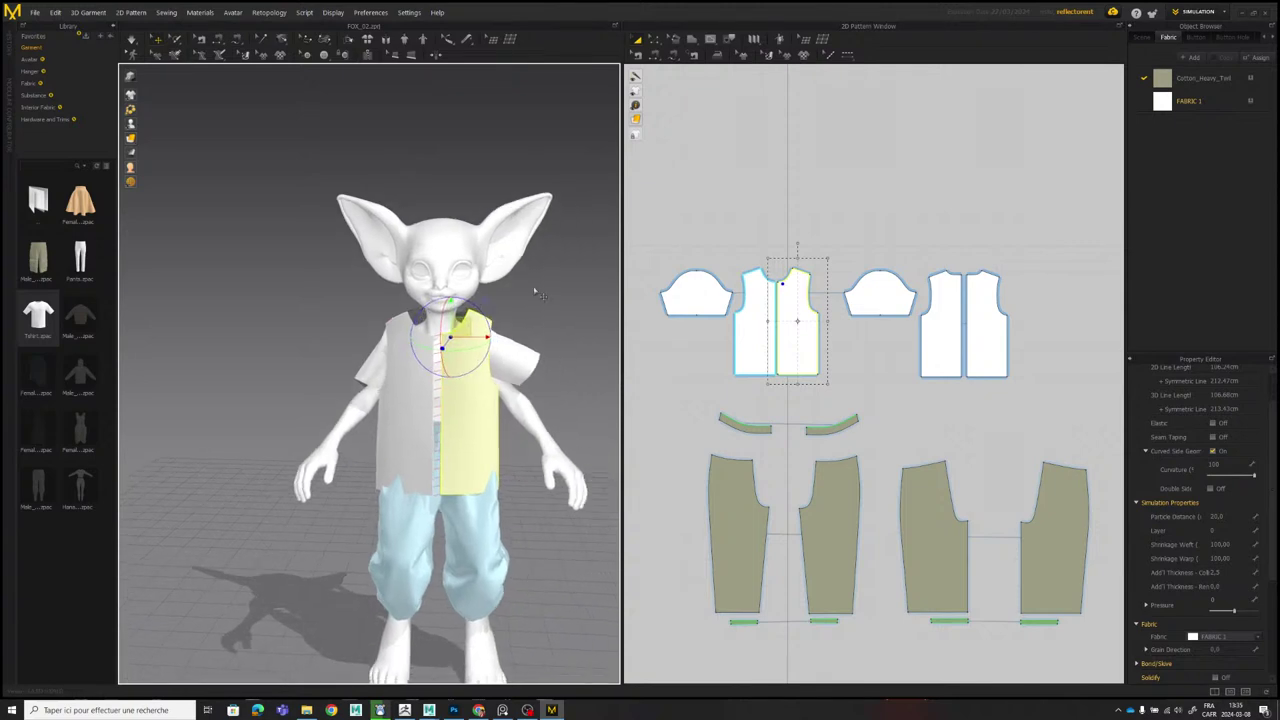
# Try simulating the shirt on the avatar, and undo the attempt.
pyautogui.press('space')
pyautogui.moveTo(528, 338); pyautogui.dragTo(450, 340, button='right')
pyautogui.scroll(3, 480, 355)
pyautogui.hotkey('ctrl', 'z')
# Reposition the left sleeve around the avatar's shoulder and upper arm.
pyautogui.click(479, 350)
pyautogui.moveTo(514, 334); pyautogui.dragTo(513, 352)
pyautogui.moveTo(513, 345); pyautogui.dragTo(448, 328, button='right')
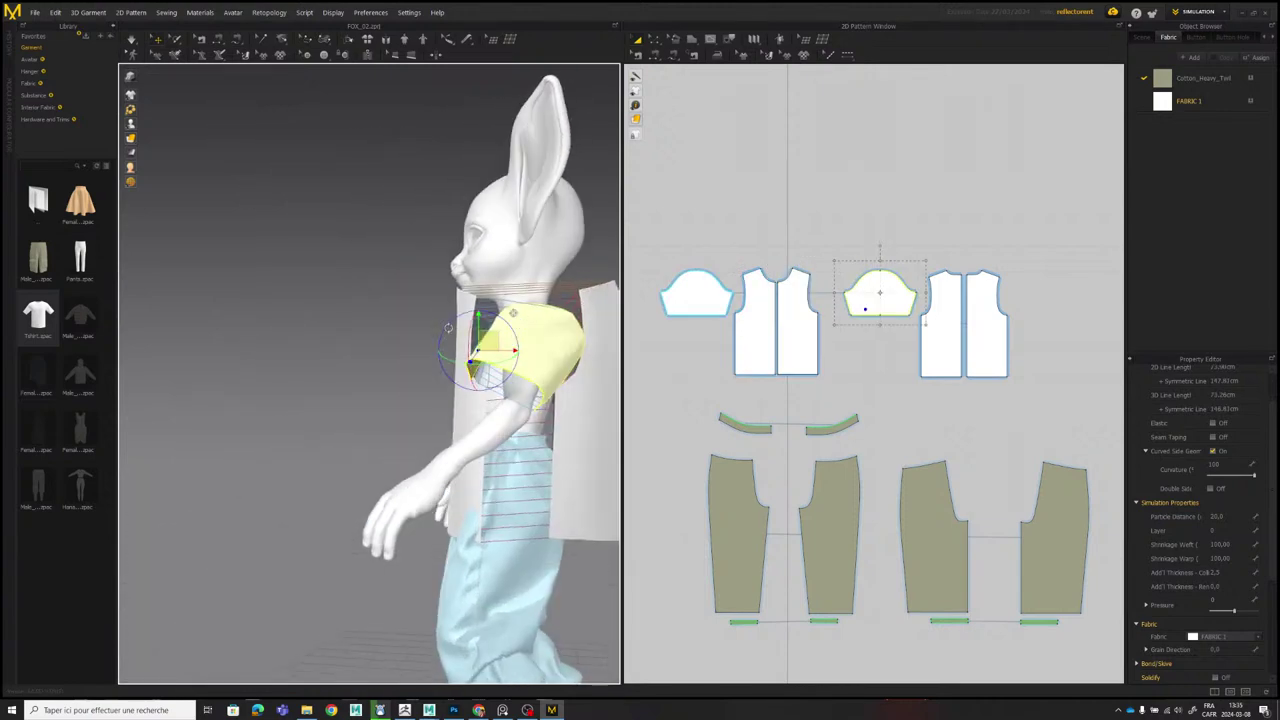
pyautogui.moveTo(482, 346); pyautogui.dragTo(488, 338)
pyautogui.moveTo(488, 338); pyautogui.dragTo(460, 335, button='right')
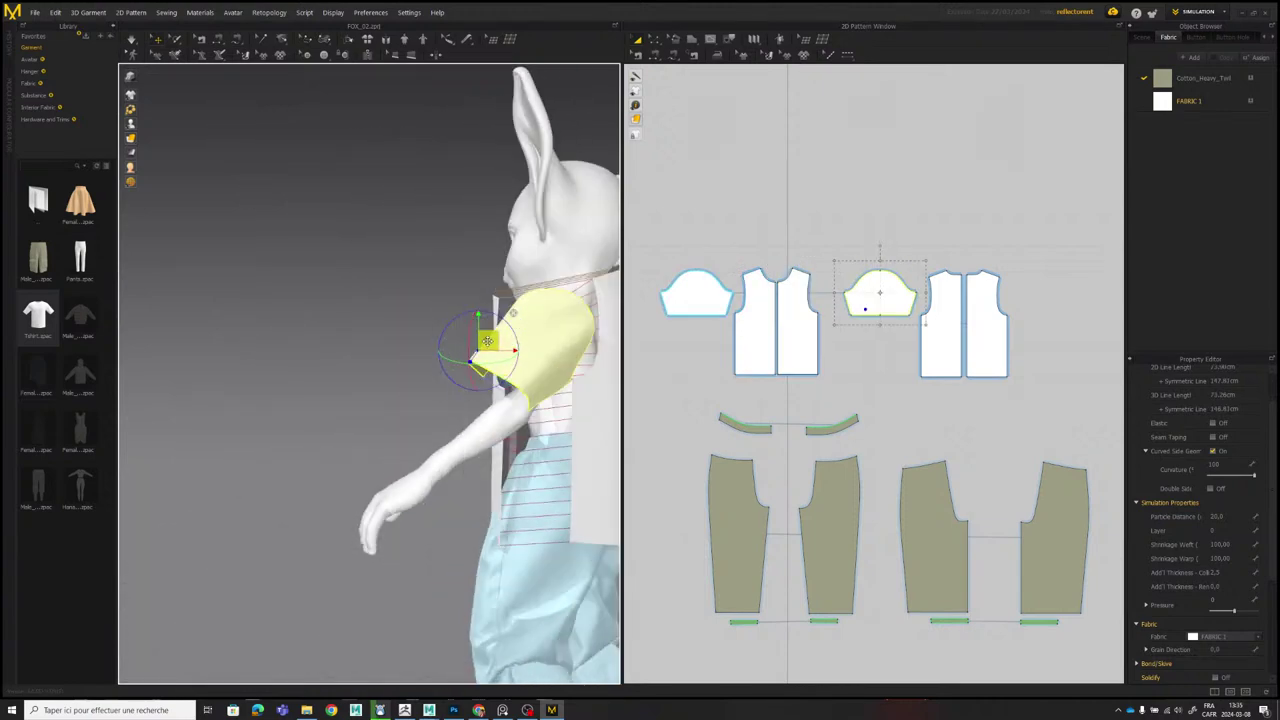
pyautogui.moveTo(489, 340); pyautogui.dragTo(478, 344)
pyautogui.moveTo(478, 344); pyautogui.dragTo(532, 368, button='right')
pyautogui.moveTo(481, 347); pyautogui.dragTo(493, 324)
# Try simulating the shirt with the repositioned left sleeve, and undo the drape.
pyautogui.press('space')
pyautogui.moveTo(500, 331); pyautogui.dragTo(532, 362, button='right')
pyautogui.press('space')
pyautogui.hotkey('ctrl', 'z')
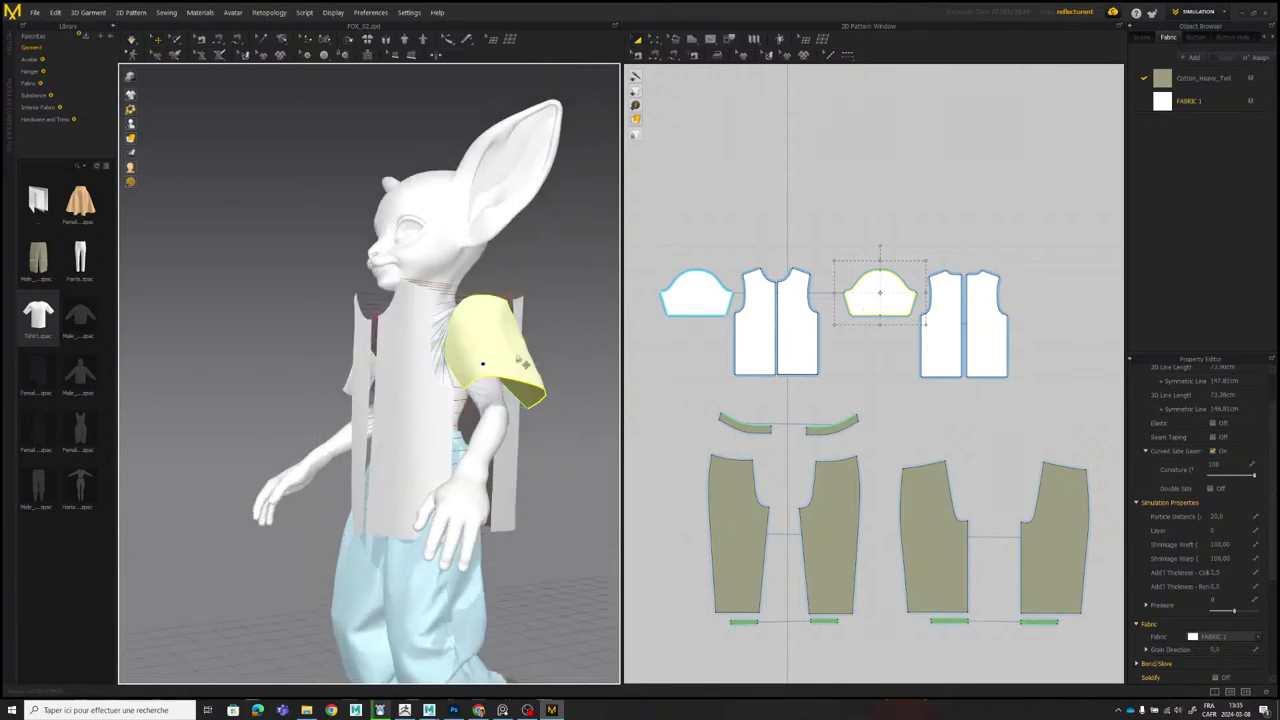
pyautogui.press('space')
pyautogui.click(523, 369)
pyautogui.click(523, 358)
pyautogui.press('space')
pyautogui.hotkey('ctrl', 'z')
# Simulate the sewn shirt so it drapes over the avatar's torso and arms.
pyautogui.moveTo(505, 345); pyautogui.dragTo(490, 370, button='right')
pyautogui.press('space')
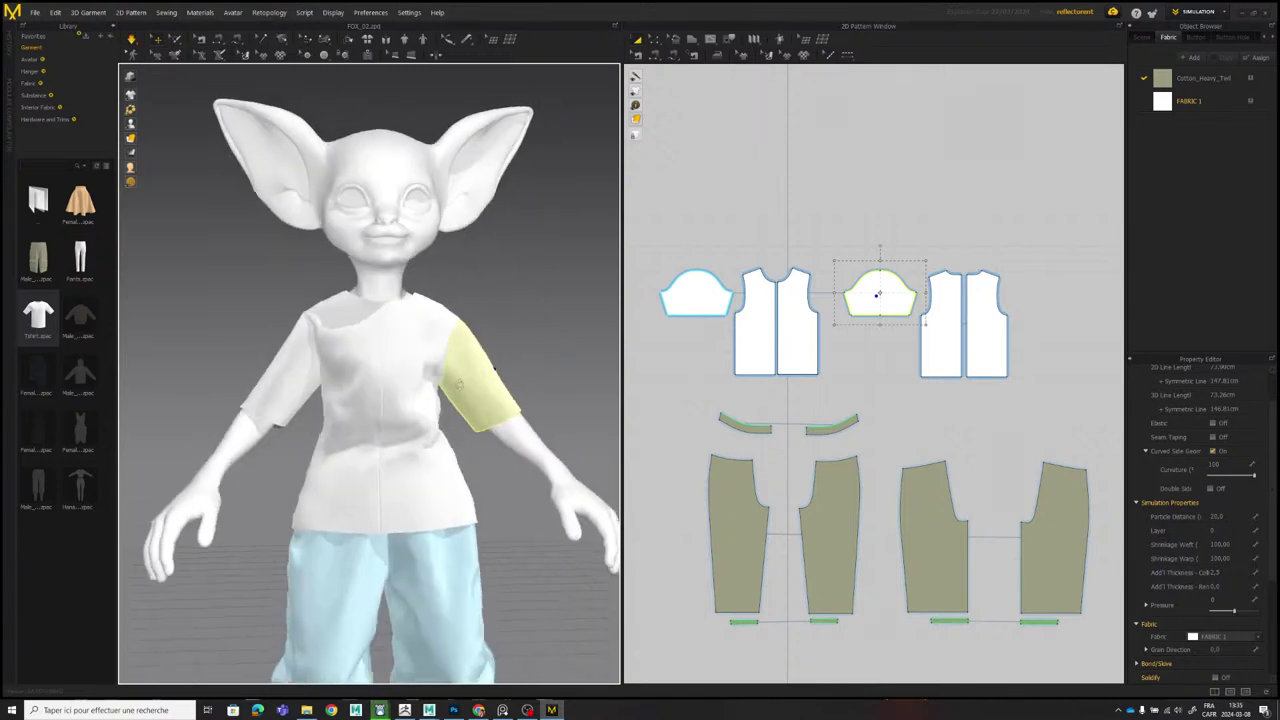
pyautogui.scroll(-4, 466, 354)
pyautogui.moveTo(464, 352); pyautogui.dragTo(462, 302, button='middle')
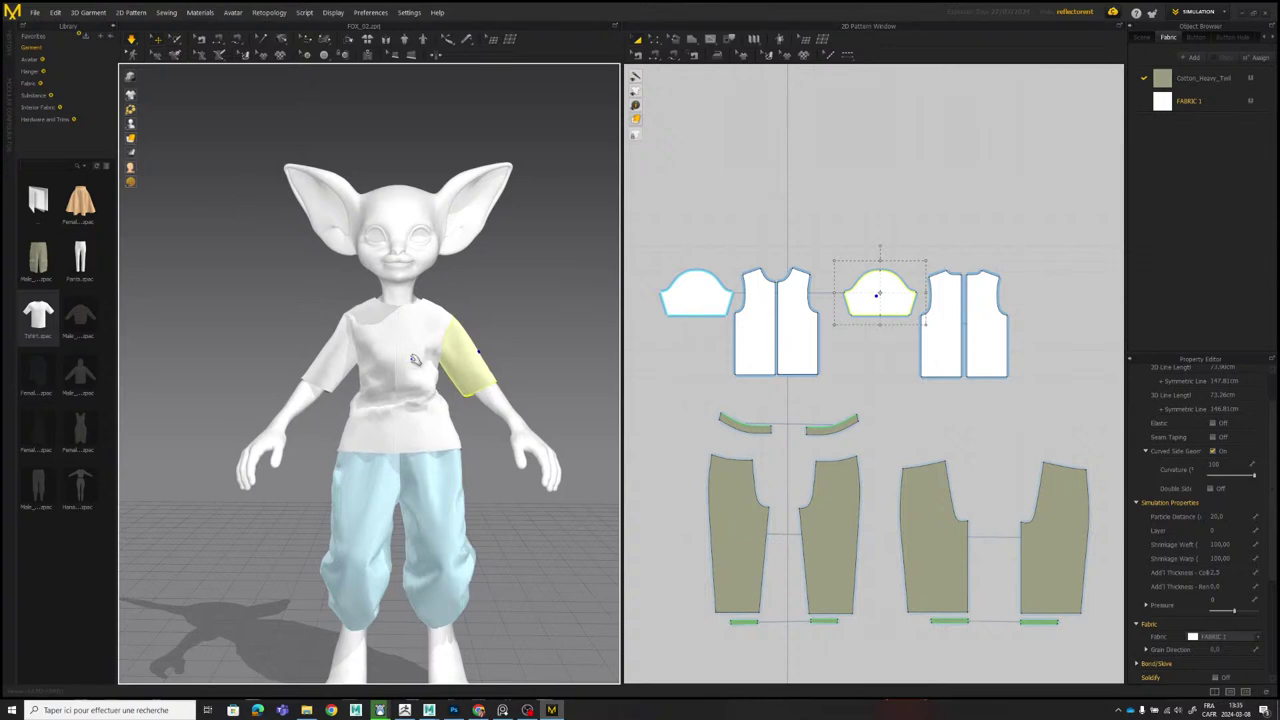
pyautogui.moveTo(416, 361)
pyautogui.mouseDown(button='right')
pyautogui.moveTo(512, 356)
pyautogui.moveTo(414, 350)
pyautogui.mouseUp(button='right')
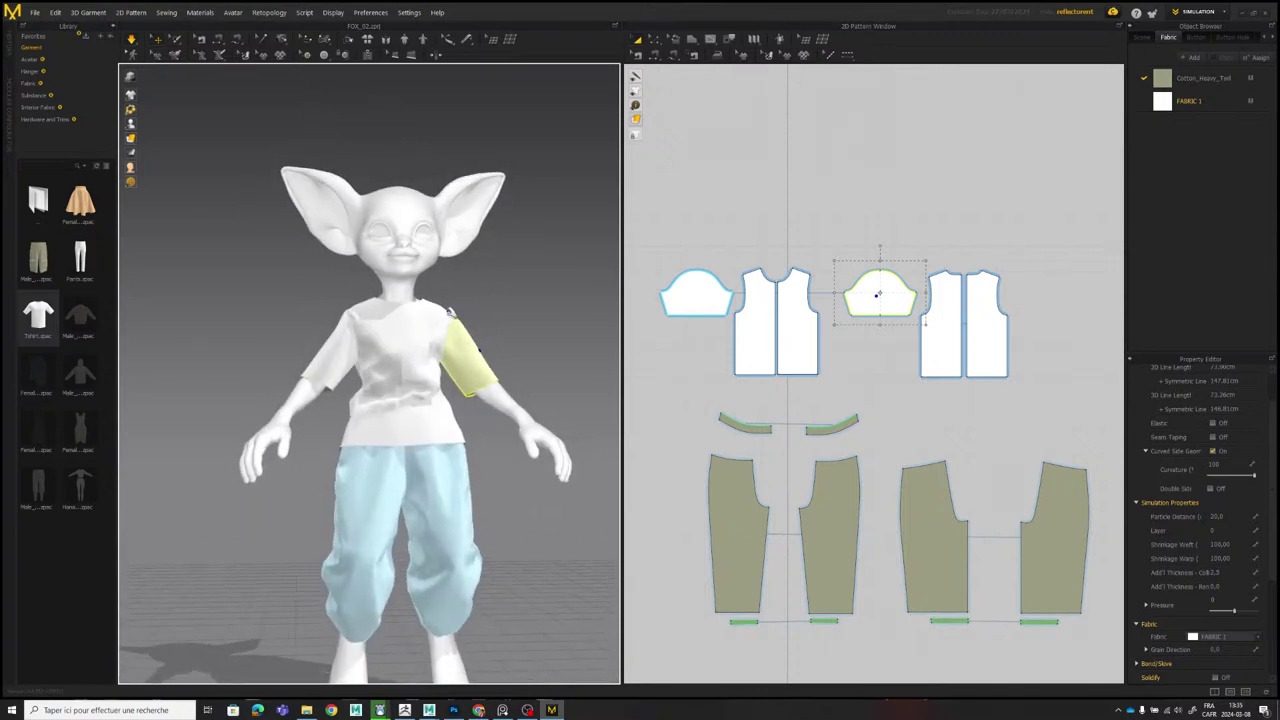
pyautogui.scroll(5, 415, 335)
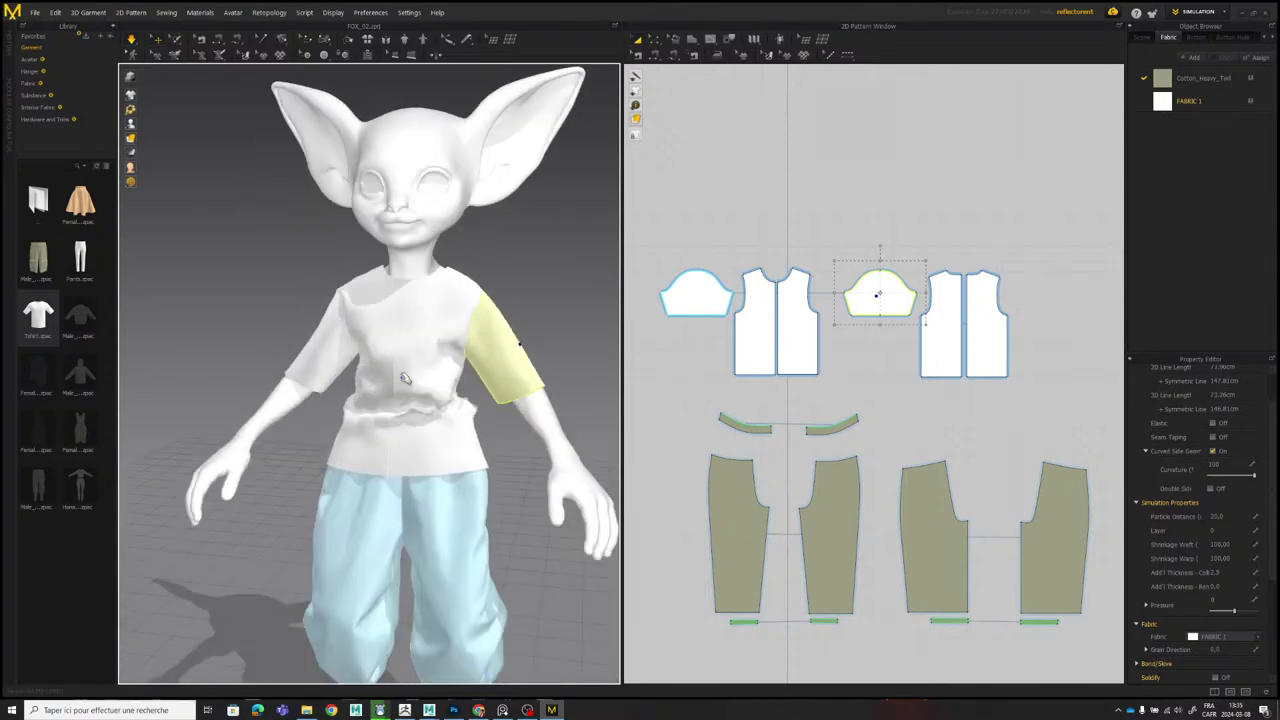
pyautogui.moveTo(404, 378)
pyautogui.mouseDown(button='right')
pyautogui.moveTo(425, 379)
pyautogui.moveTo(392, 379)
pyautogui.mouseUp(button='right')
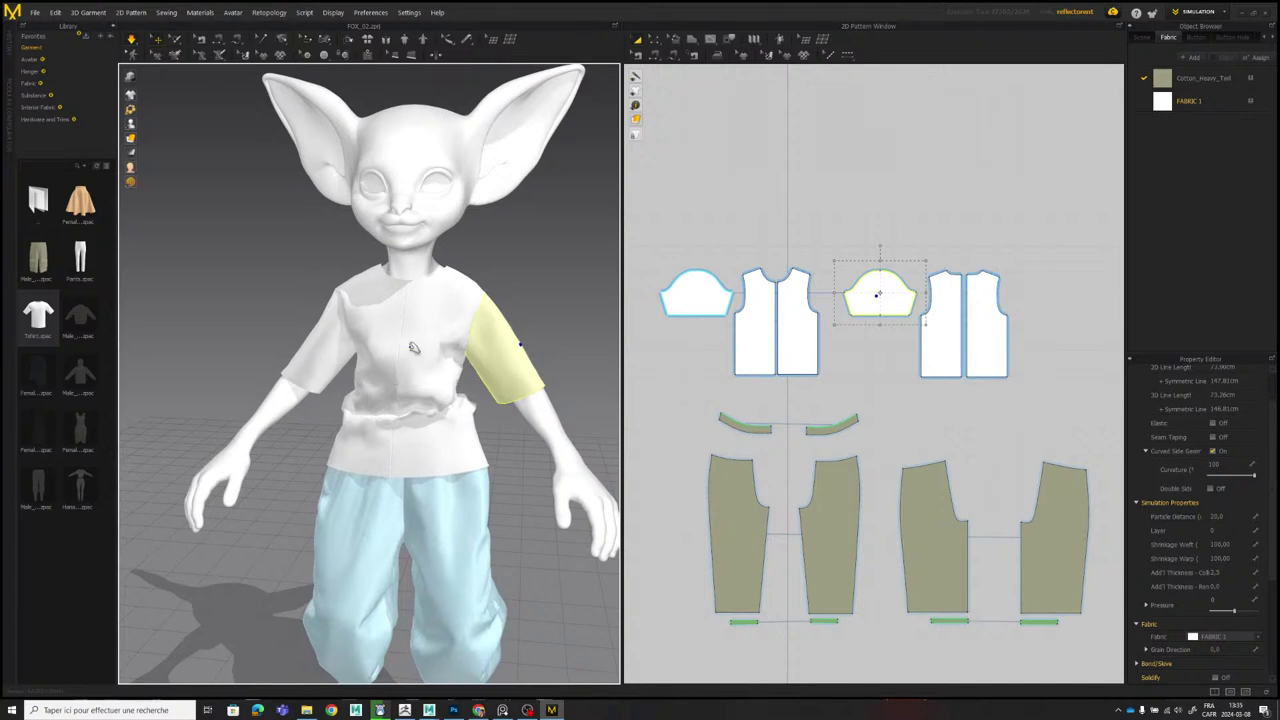
# Delete the centre-front seam that joins the two front panels.
pyautogui.click(441, 324)
pyautogui.scroll(5, 767, 303)
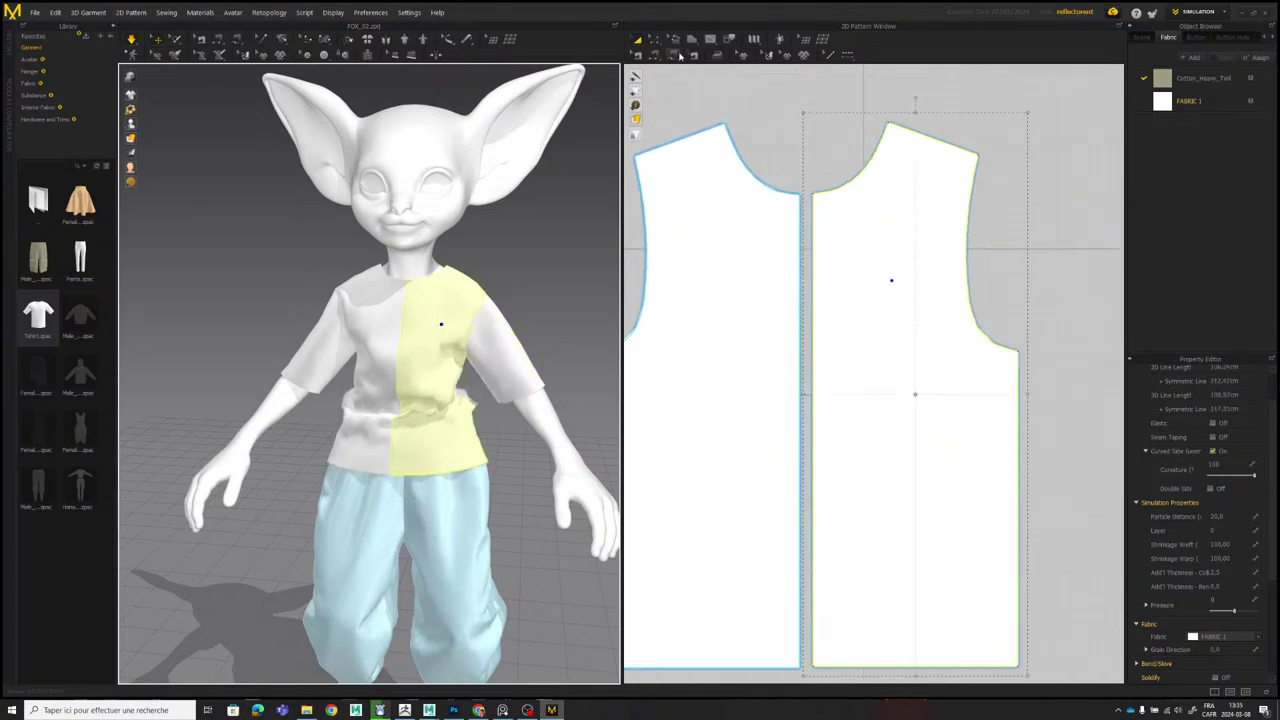
pyautogui.click(661, 42)
pyautogui.rightClick(813, 231)
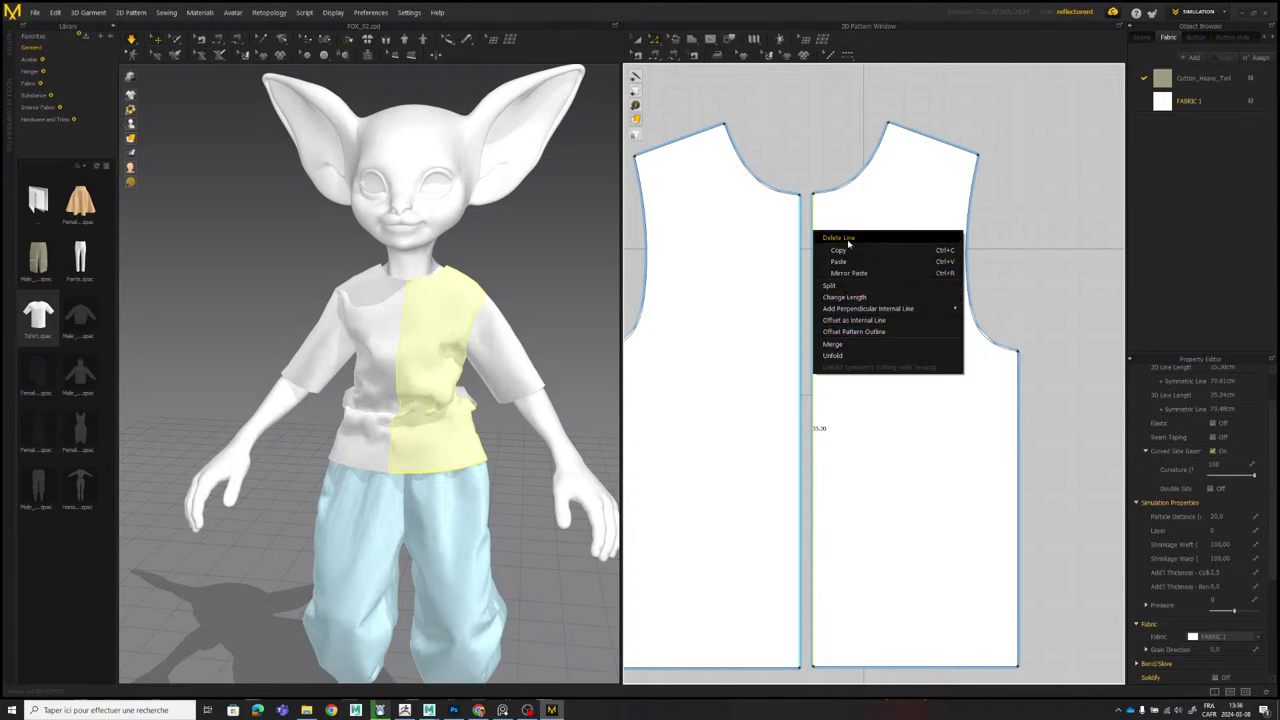
pyautogui.click(639, 57)
pyautogui.click(816, 249)
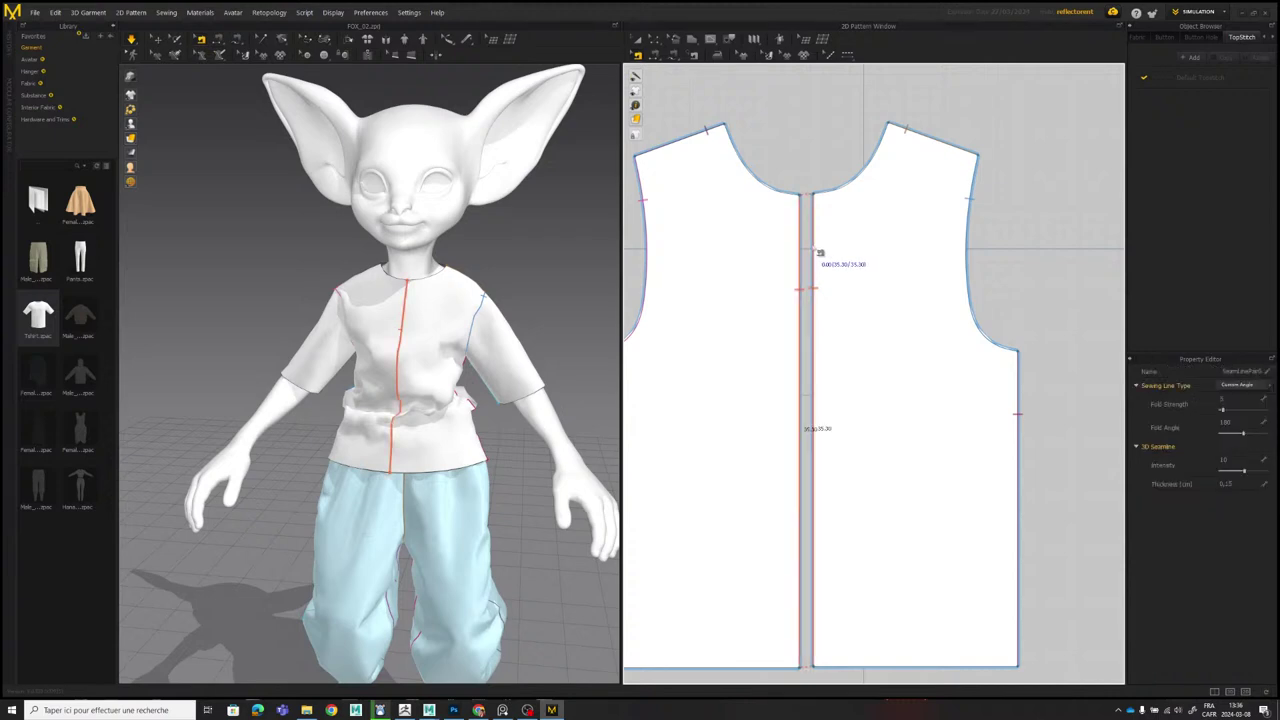
pyautogui.rightClick(815, 248)
pyautogui.click(843, 285)
pyautogui.press('Delete')
# Simulate the shirt with its front open and pull the right front panel toward the centre.
pyautogui.scroll(-6, 508, 280)
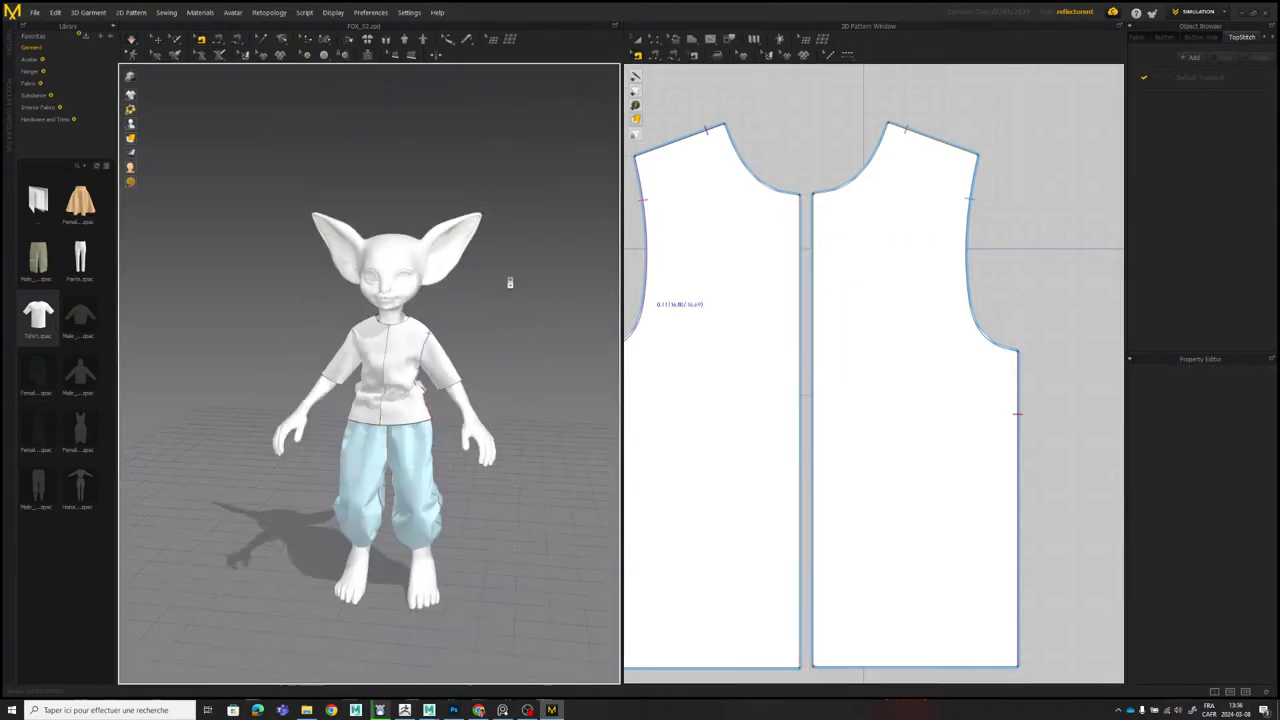
pyautogui.press('q')
pyautogui.press('space')
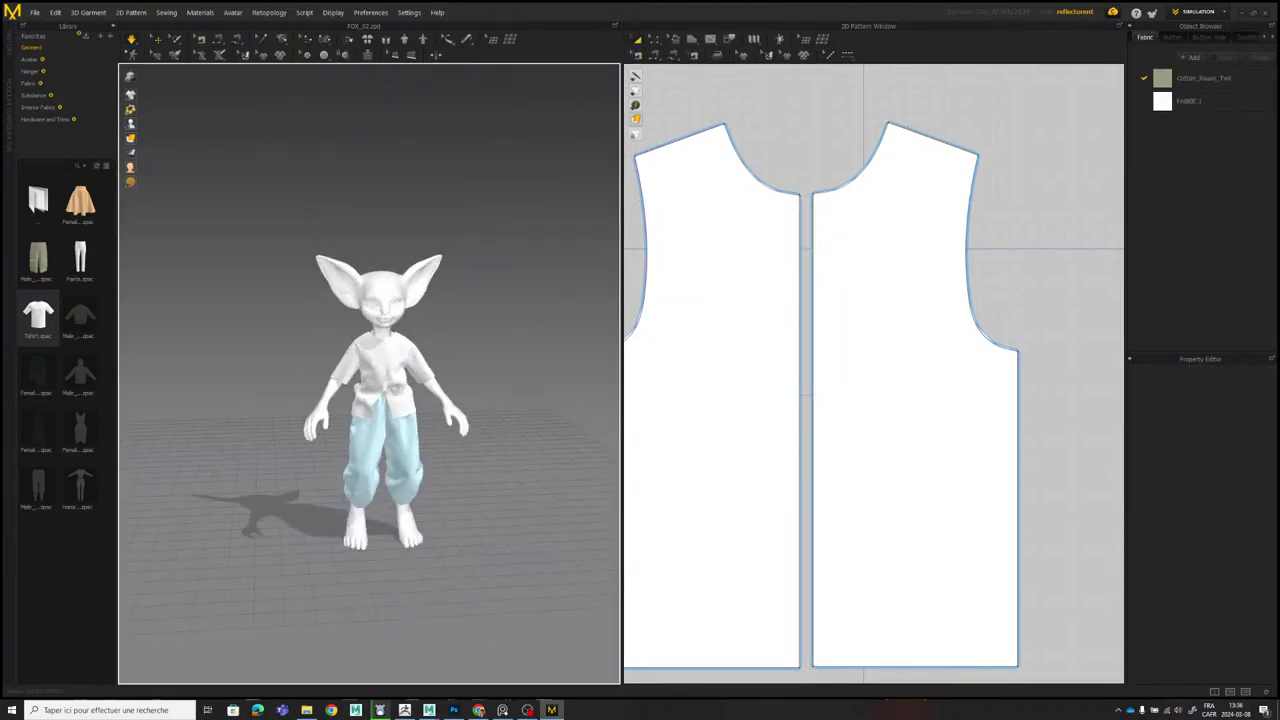
pyautogui.scroll(3, 396, 405)
pyautogui.click(395, 408)
pyautogui.moveTo(394, 408); pyautogui.dragTo(415, 404)
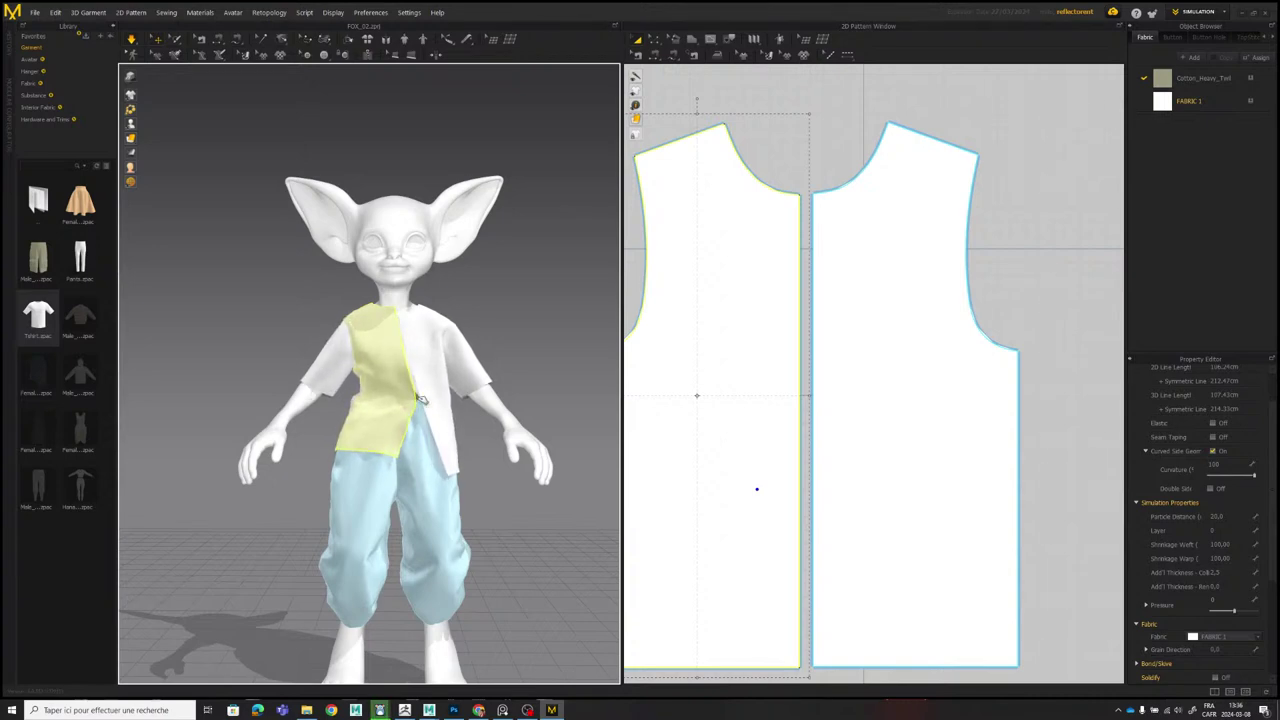
pyautogui.press('b')
pyautogui.moveTo(418, 405); pyautogui.dragTo(411, 412, button='right')
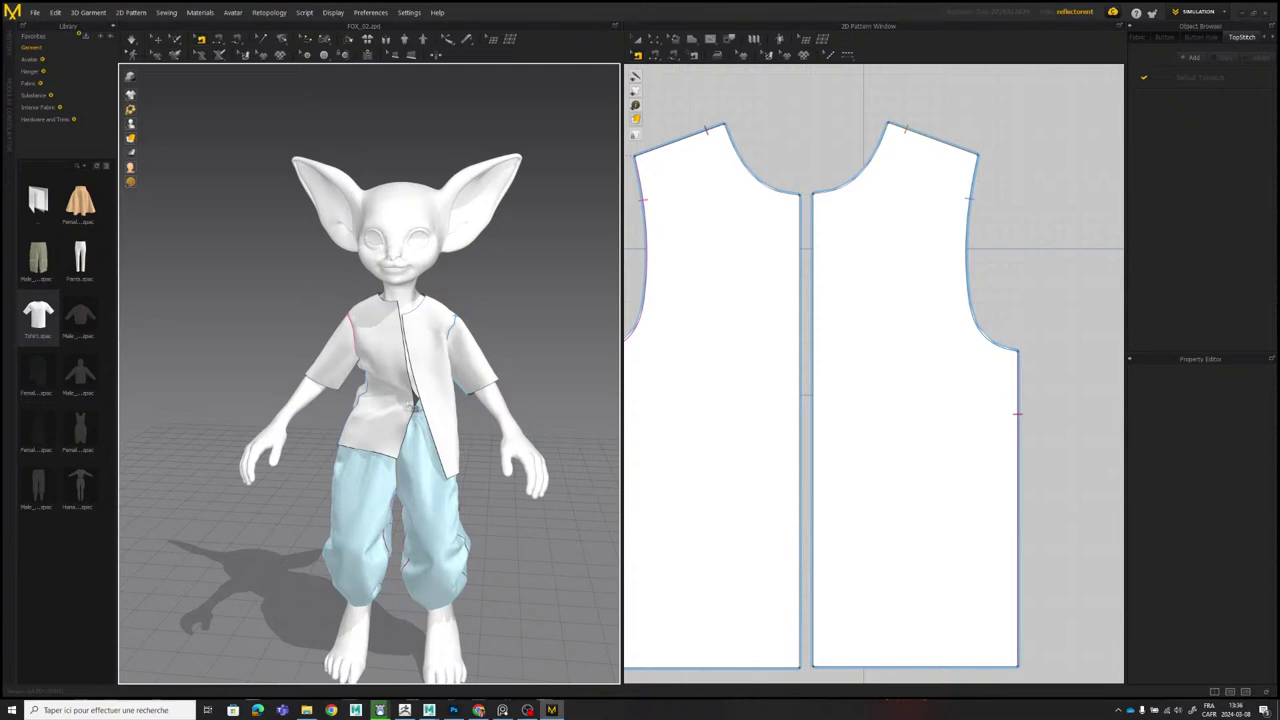
pyautogui.click(638, 40)
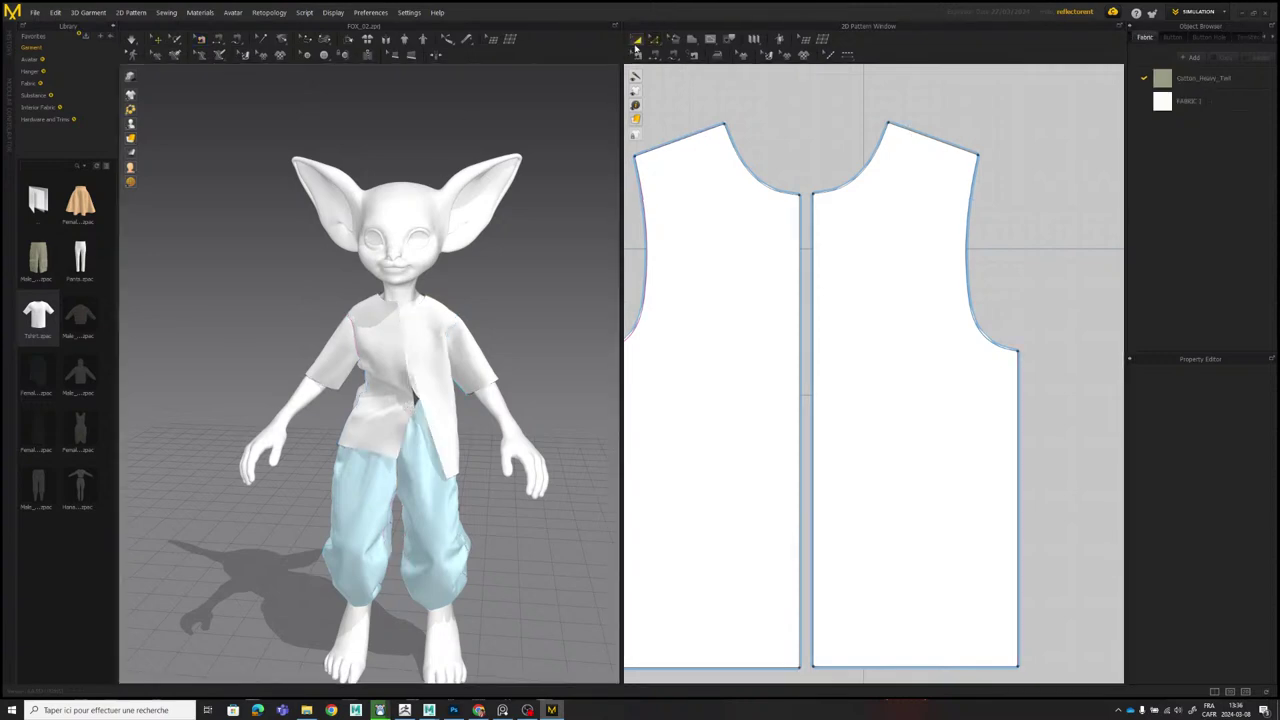
# Run the simulation and pull the open front panels across the body, pinning the right one at the waist.
pyautogui.scroll(3, 422, 423)
pyautogui.scroll(-2, 473, 444)
pyautogui.moveTo(473, 444); pyautogui.dragTo(441, 448, button='right')
pyautogui.press('space')
pyautogui.moveTo(438, 448); pyautogui.dragTo(302, 429)
pyautogui.moveTo(382, 402); pyautogui.dragTo(447, 452, button='right')
pyautogui.scroll(3, 447, 454)
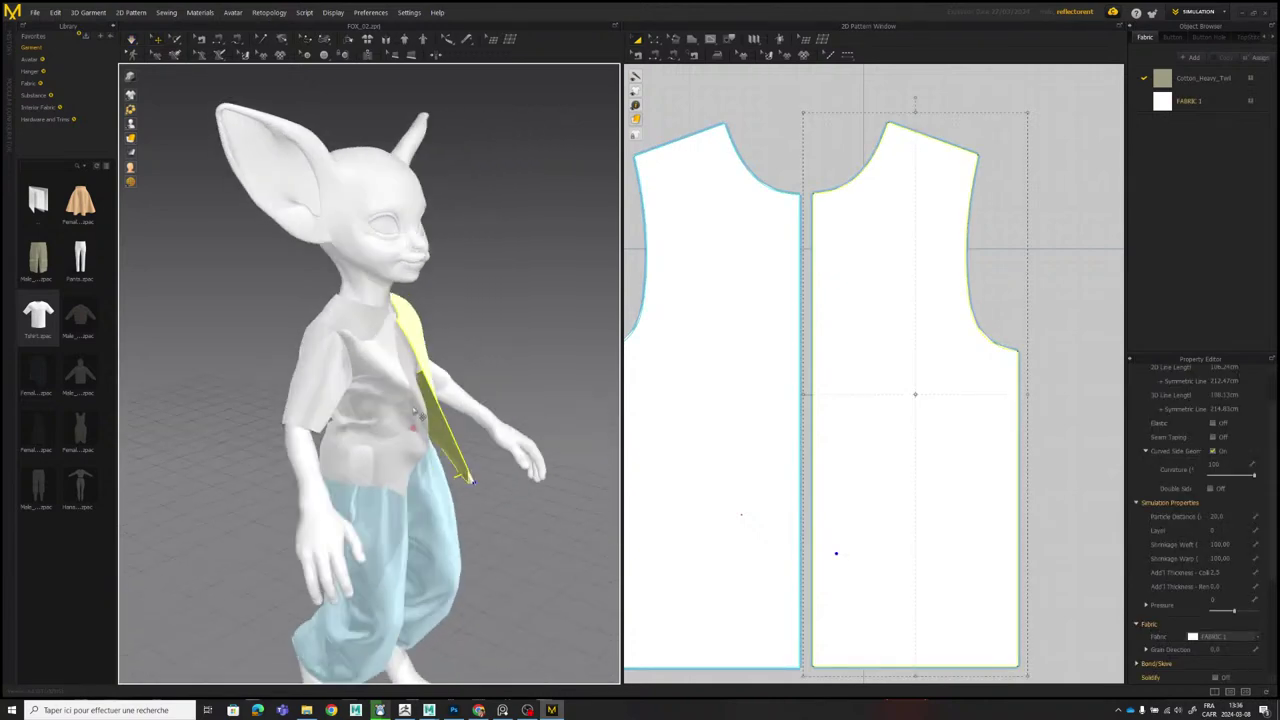
# Pin the left front panel's inner edge and wrap it over the right panel toward the avatar's right waist.
pyautogui.click(476, 481)
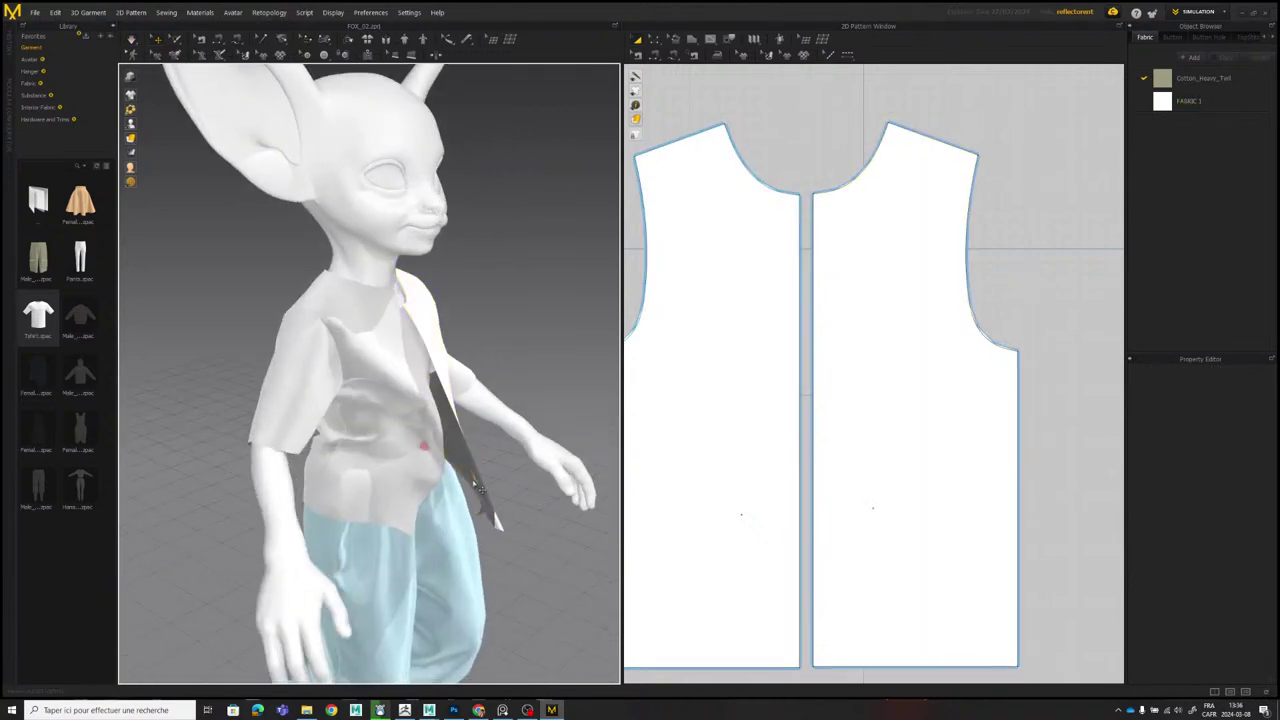
pyautogui.moveTo(476, 485); pyautogui.dragTo(392, 466)
pyautogui.moveTo(400, 457); pyautogui.dragTo(340, 420, button='right')
pyautogui.scroll(-3, 345, 420)
pyautogui.moveTo(423, 400); pyautogui.dragTo(365, 400, button='middle')
pyautogui.scroll(4, 375, 395)
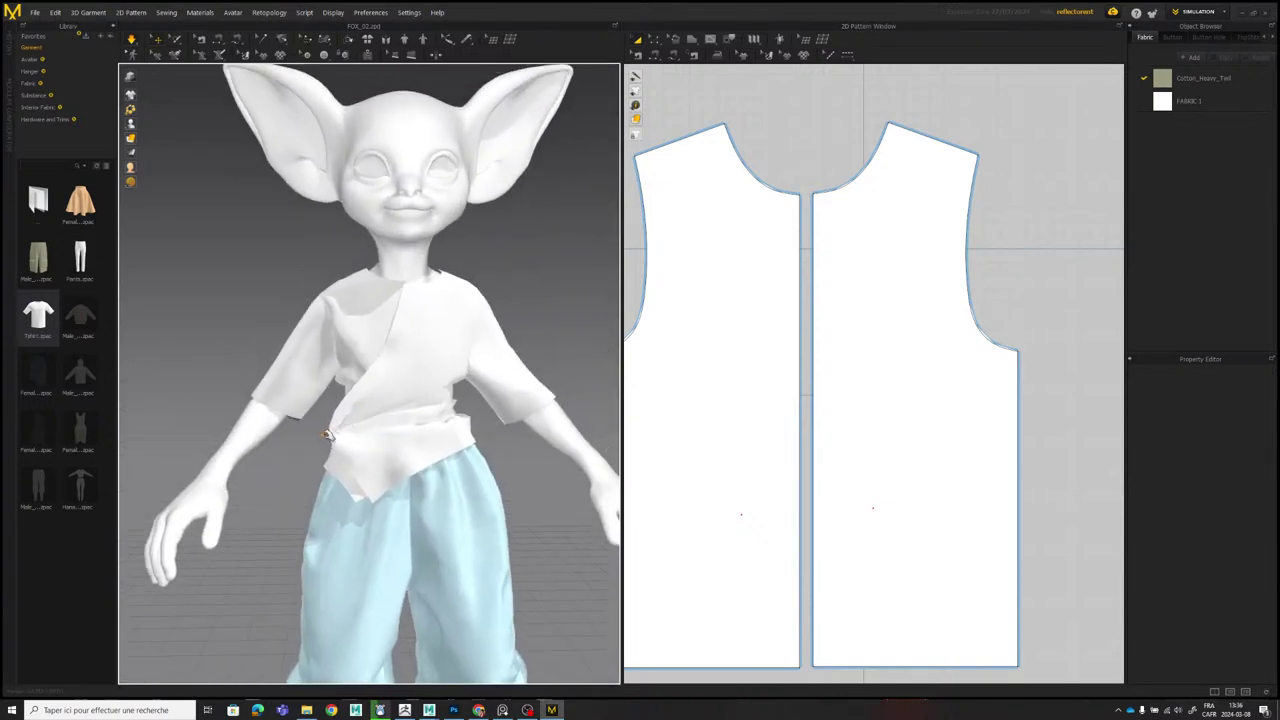
# Adjust the wrapped left front panel's lower edge at the avatar's right waist.
pyautogui.moveTo(329, 435); pyautogui.dragTo(351, 429)
pyautogui.scroll(-5, 455, 346)
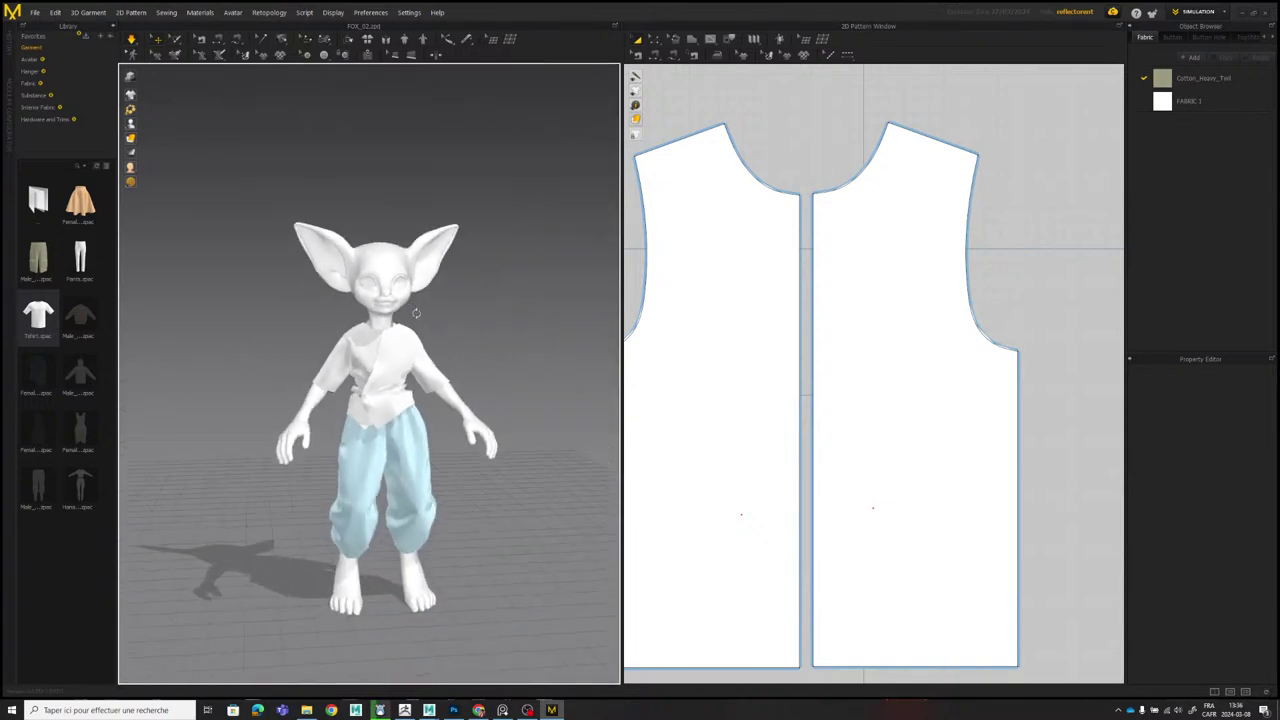
pyautogui.moveTo(455, 348); pyautogui.dragTo(432, 350, button='right')
# Compare the wrapped shirt with the fox character's concept art on the reference board.
pyautogui.hotkey('alt', 'Tab')
pyautogui.moveTo(790, 200); pyautogui.dragTo(726, 170, button='right')
pyautogui.scroll(-2, 746, 189)
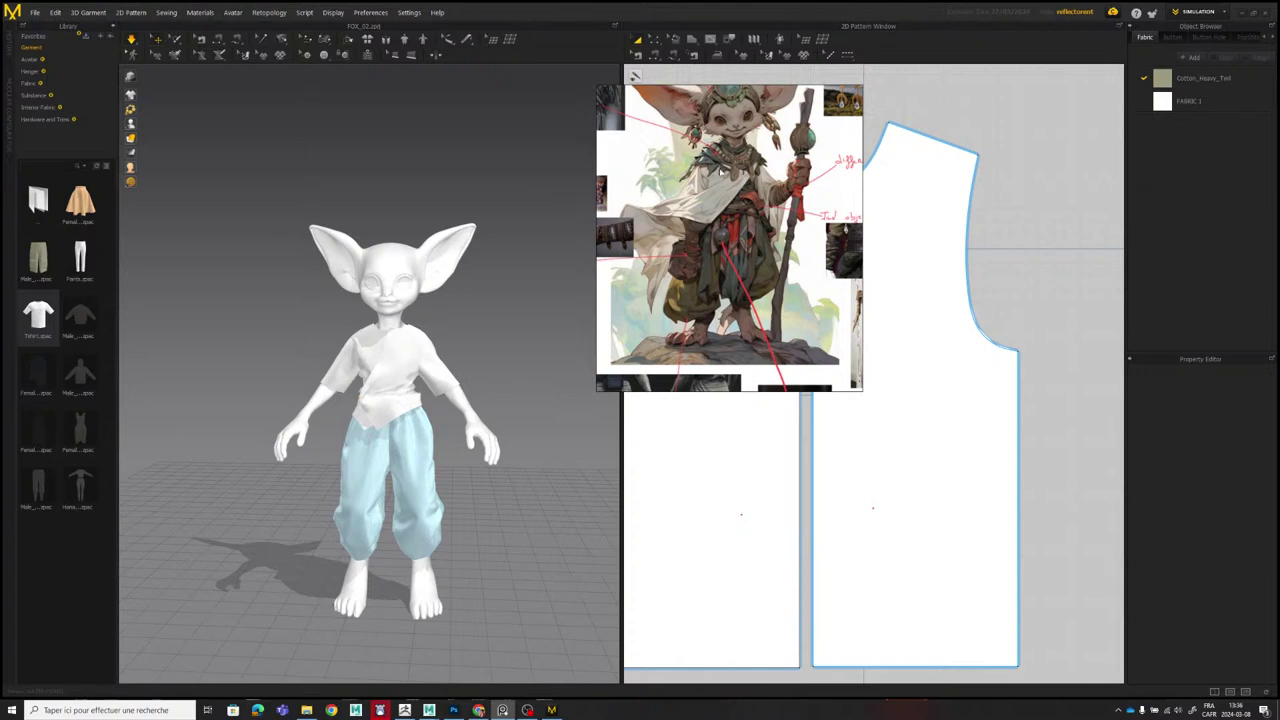
pyautogui.moveTo(721, 170); pyautogui.dragTo(800, 170)
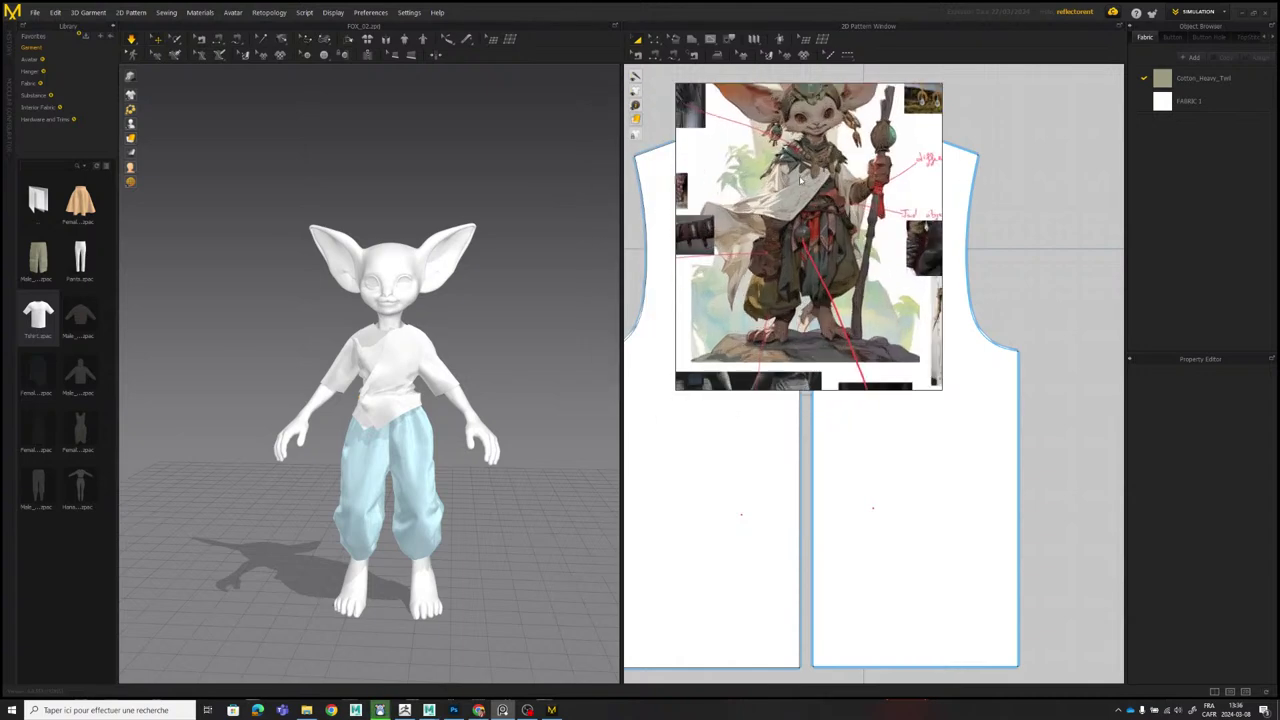
pyautogui.moveTo(594, 268); pyautogui.dragTo(572, 255, button='right')
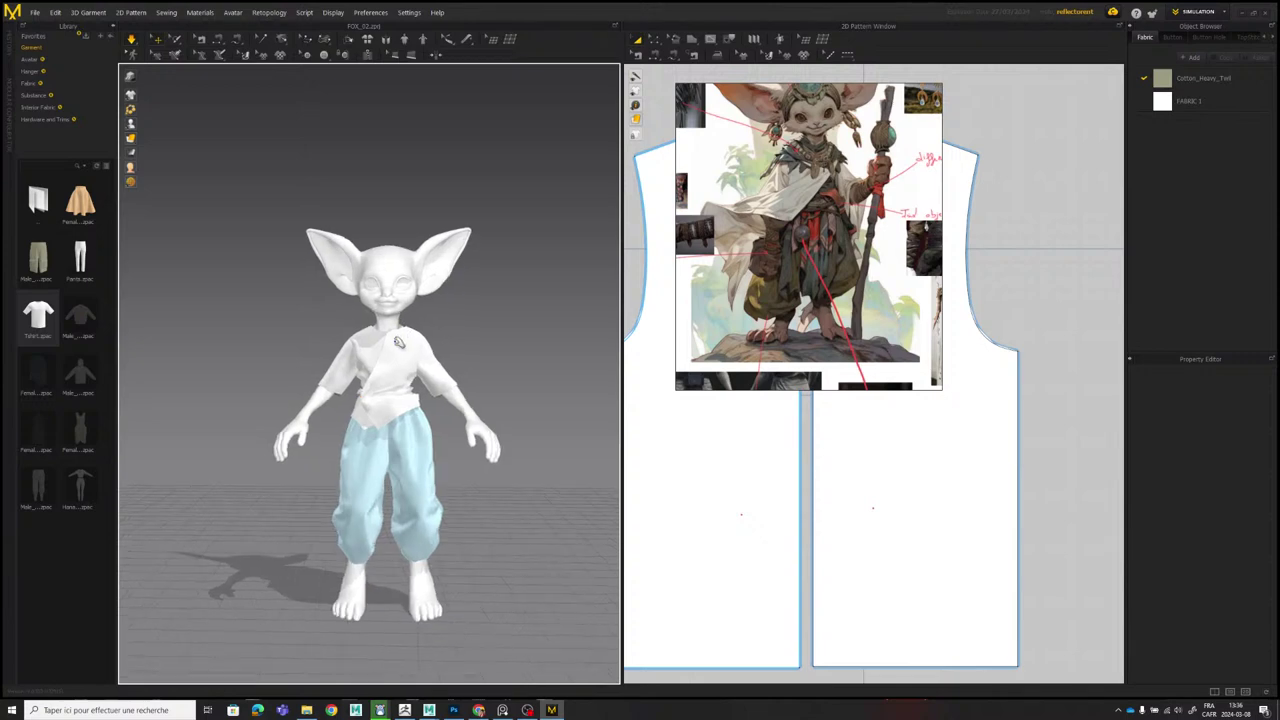
pyautogui.scroll(3, 412, 350)
pyautogui.moveTo(363, 315); pyautogui.dragTo(373, 272, button='middle')
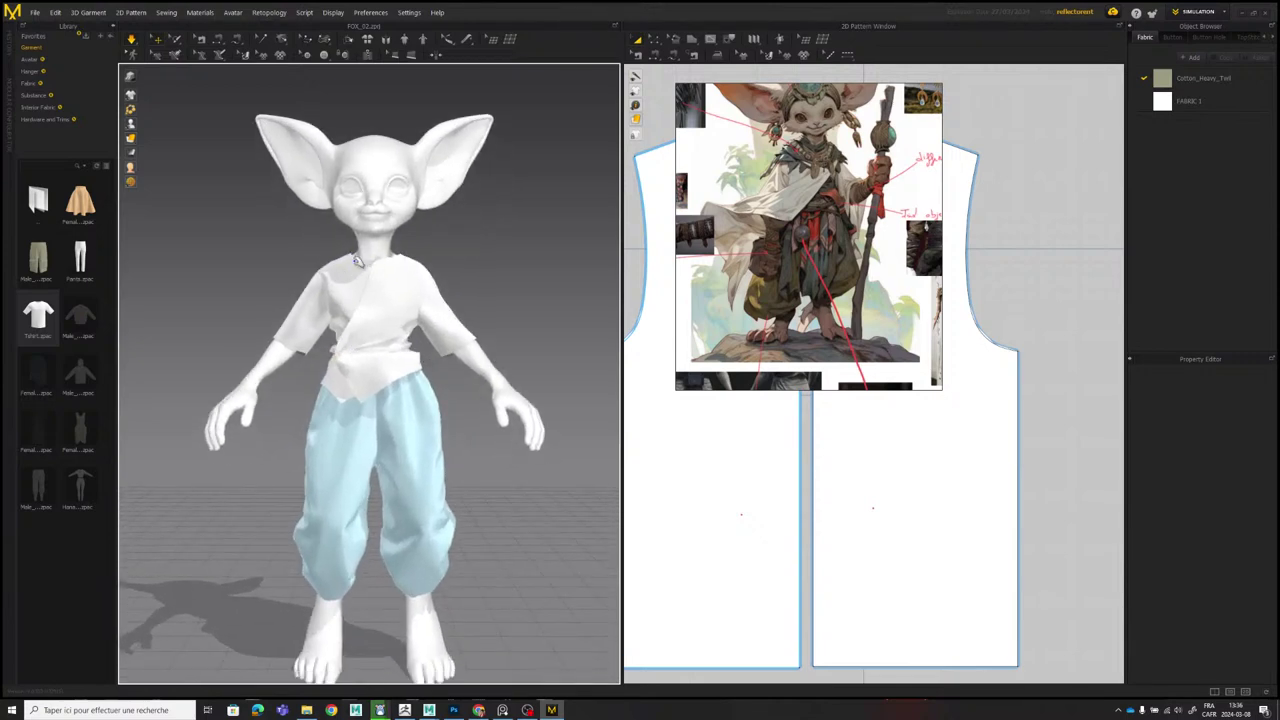
pyautogui.moveTo(358, 262); pyautogui.dragTo(364, 272, button='right')
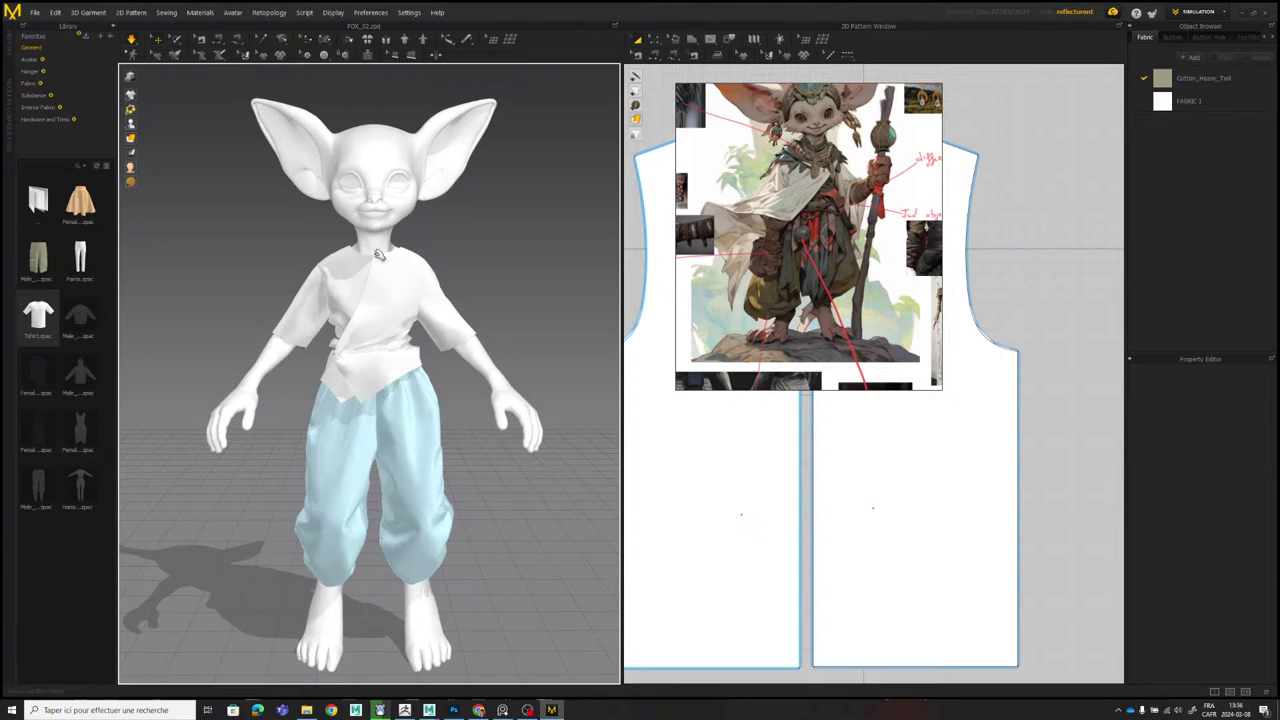
pyautogui.moveTo(779, 178); pyautogui.dragTo(1279, 301, button='right')
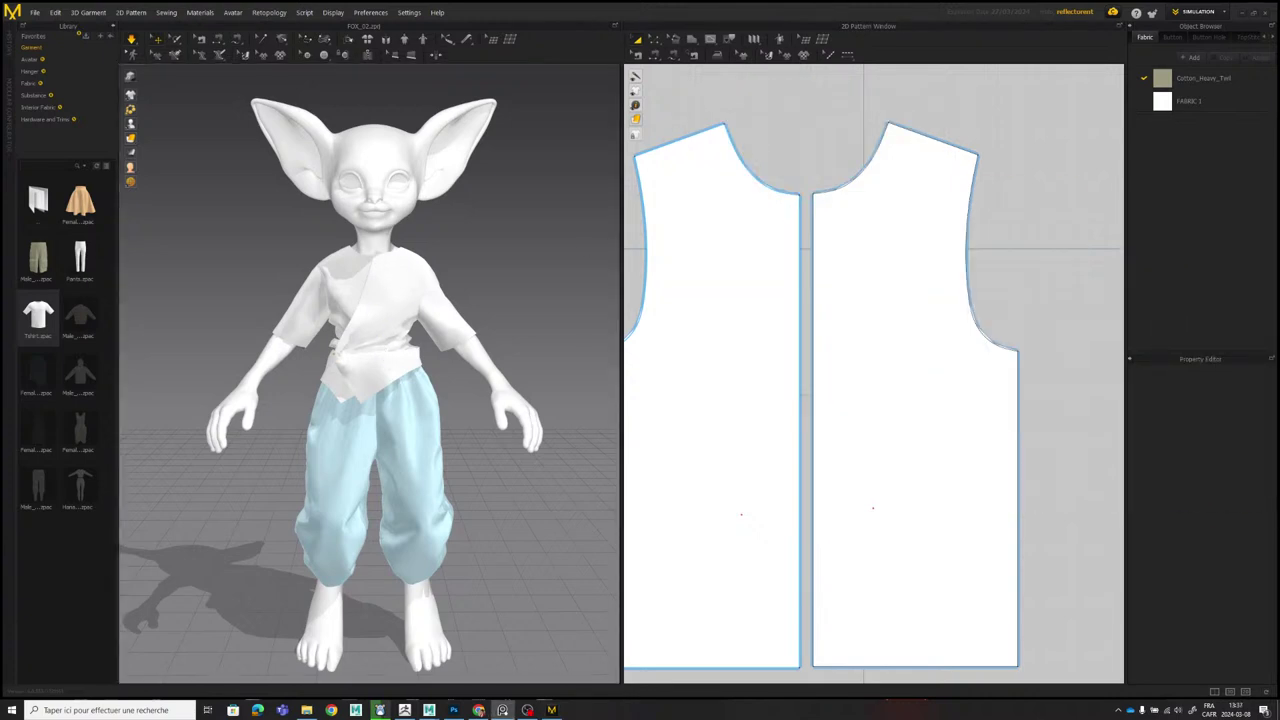
# Narrow the two front and two back shirt panels together in two passes, simulating the fit after each.
pyautogui.scroll(-7, 831, 300)
pyautogui.click(791, 272)
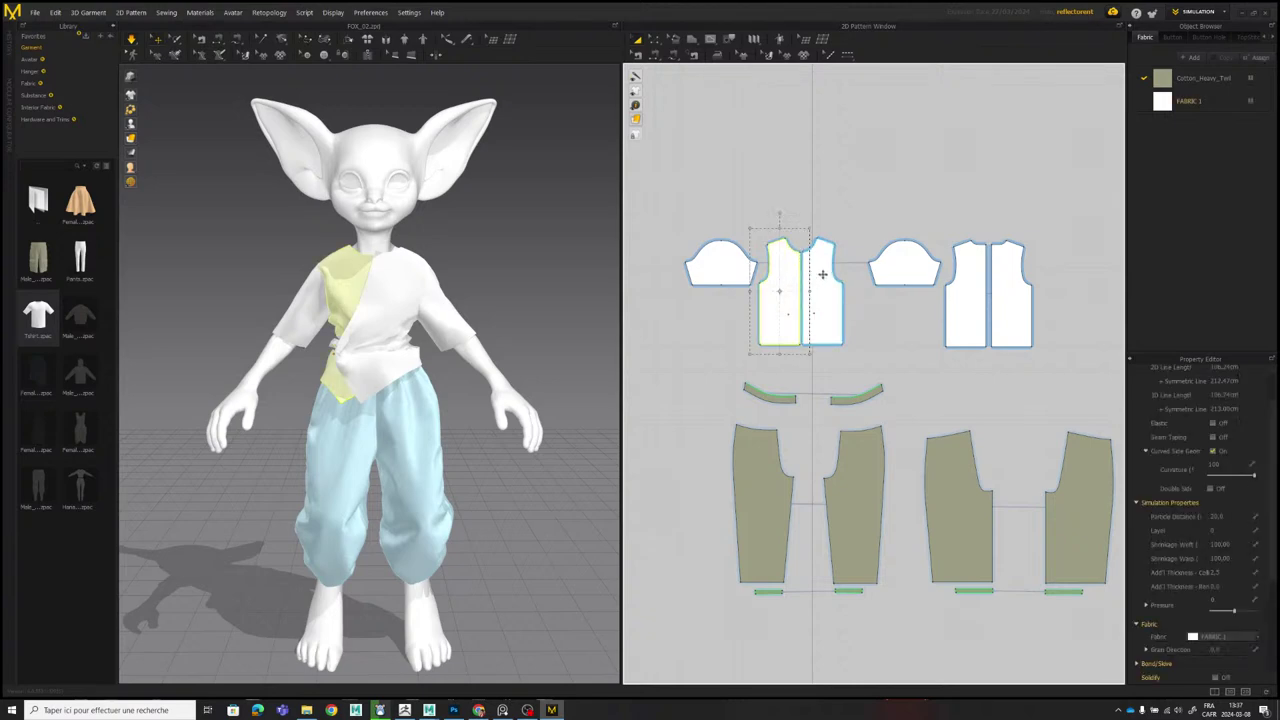
pyautogui.keyDown('shift'); pyautogui.click(823, 274); pyautogui.keyUp('shift')
pyautogui.keyDown('shift'); pyautogui.click(961, 301); pyautogui.keyUp('shift')
pyautogui.keyDown('shift'); pyautogui.click(1010, 287); pyautogui.keyUp('shift')
pyautogui.scroll(4, 760, 290)
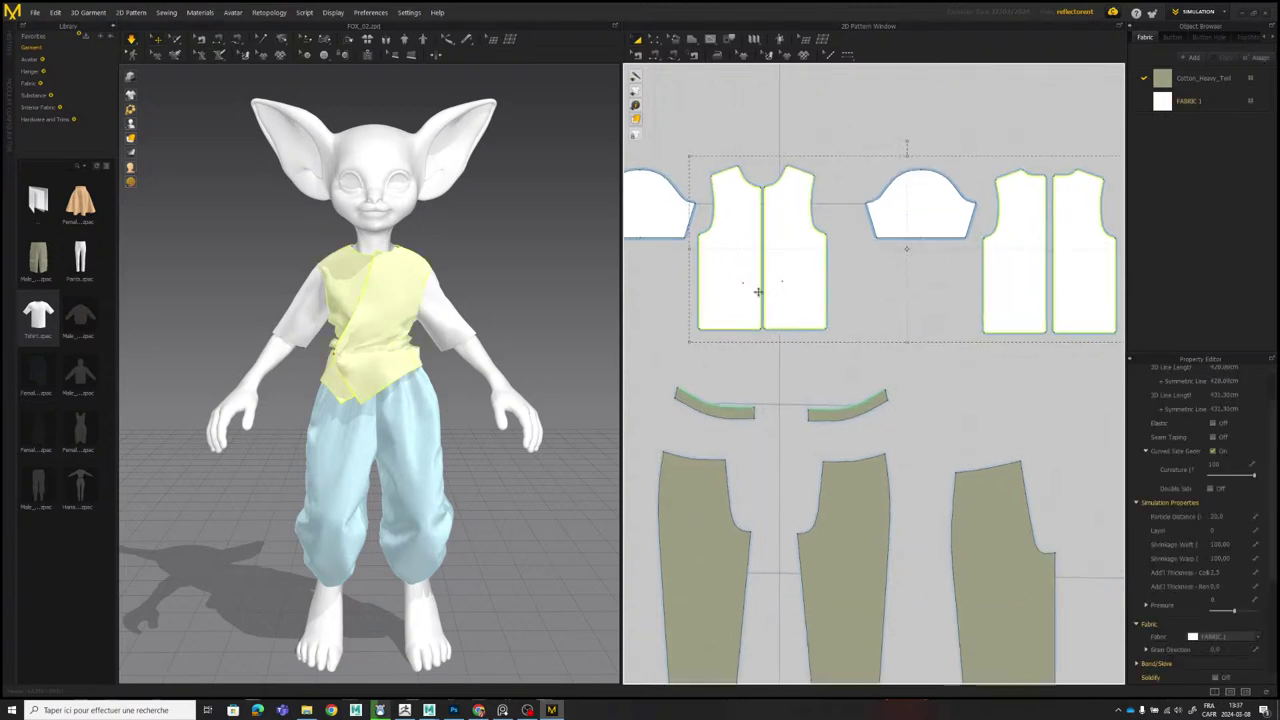
pyautogui.moveTo(689, 249); pyautogui.dragTo(722, 252)
pyautogui.press('space')
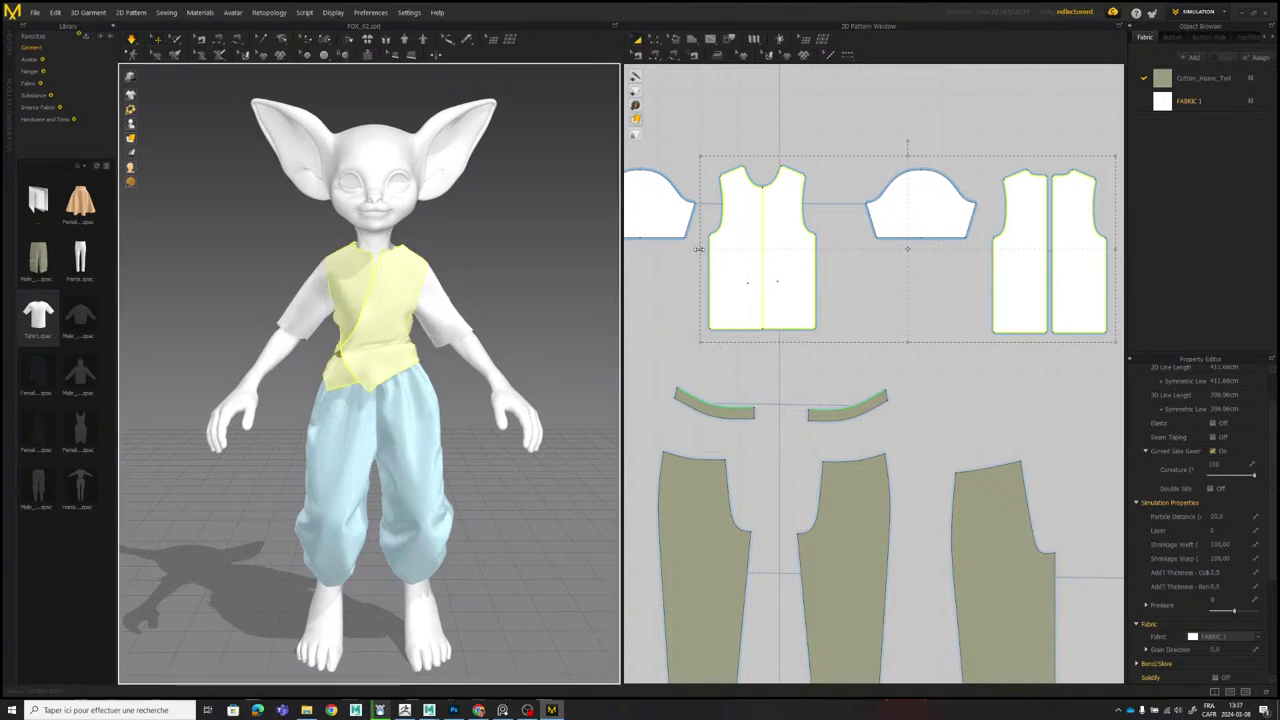
pyautogui.moveTo(699, 249); pyautogui.dragTo(715, 251)
pyautogui.press('space')
pyautogui.moveTo(430, 314); pyautogui.dragTo(404, 310, button='right')
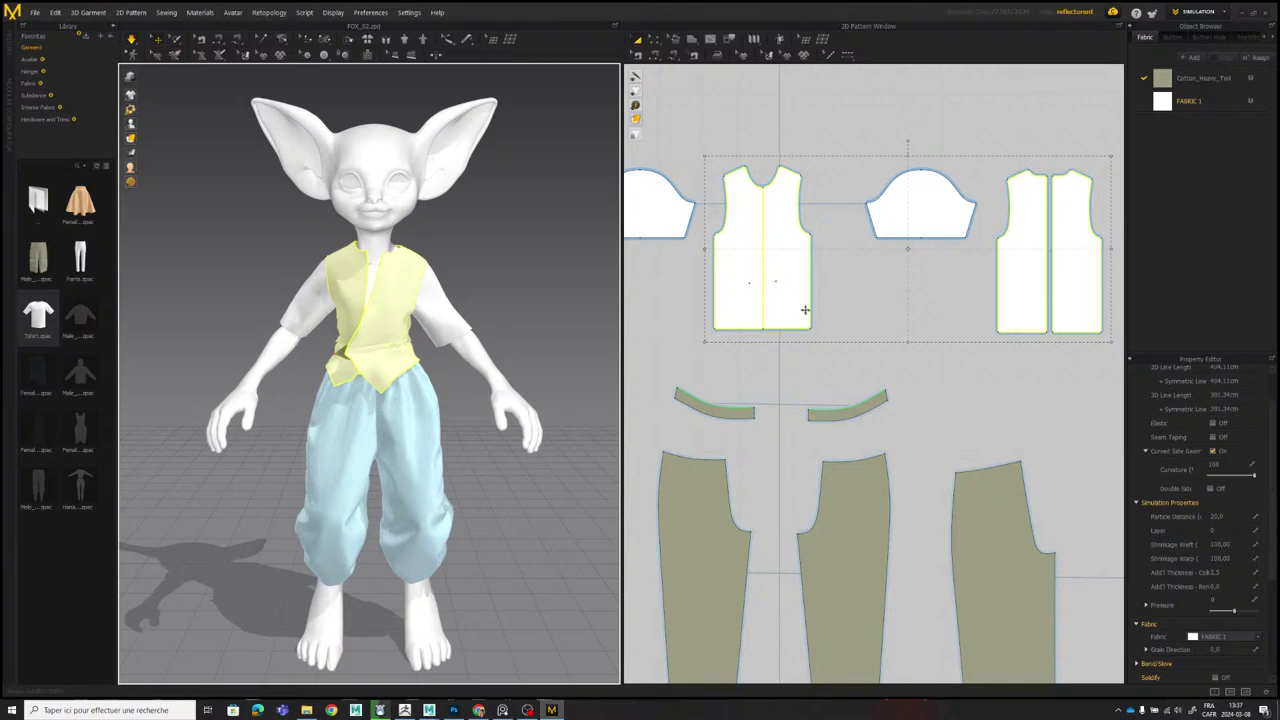
# Pull the right front panel's inner edge toward the body's centre and pin the open front edges around the midriff.
pyautogui.scroll(5, 431, 268)
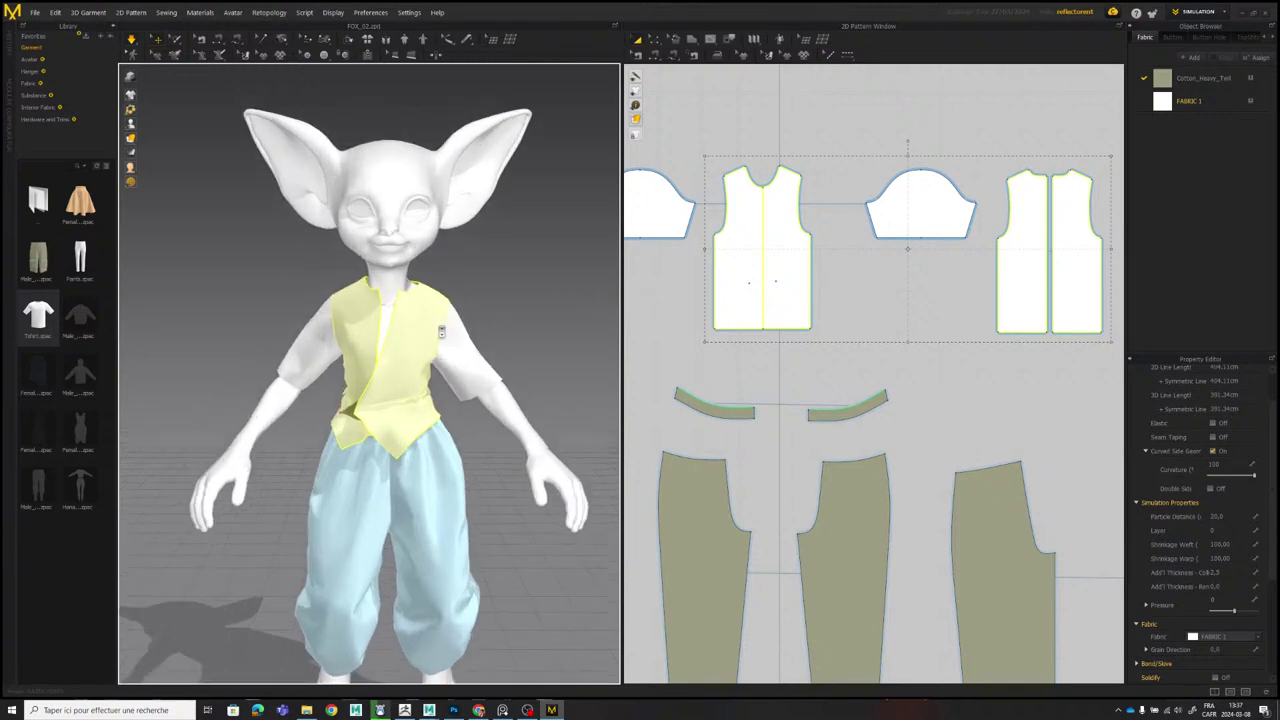
pyautogui.click(457, 425)
pyautogui.moveTo(365, 427); pyautogui.dragTo(386, 402)
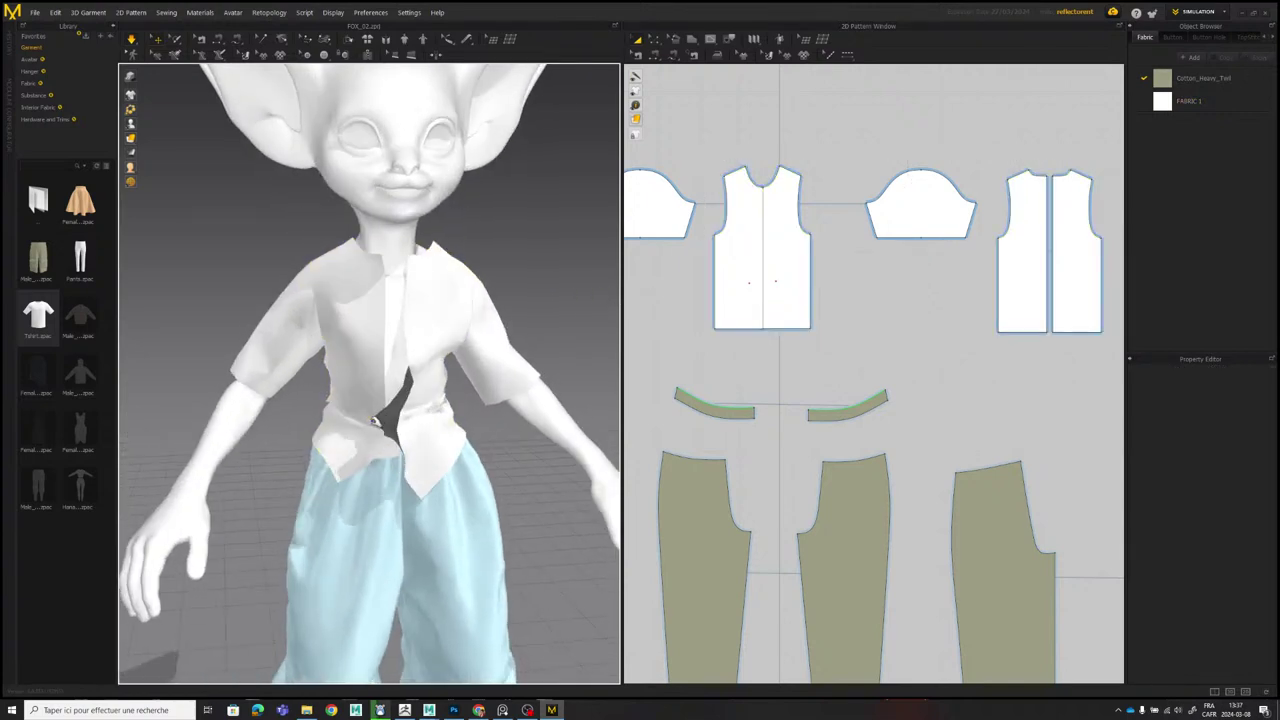
pyautogui.moveTo(386, 402)
pyautogui.mouseDown(button='right')
pyautogui.moveTo(468, 423)
pyautogui.moveTo(352, 414)
pyautogui.moveTo(387, 414)
pyautogui.mouseUp(button='right')
pyautogui.scroll(2, 354, 414)
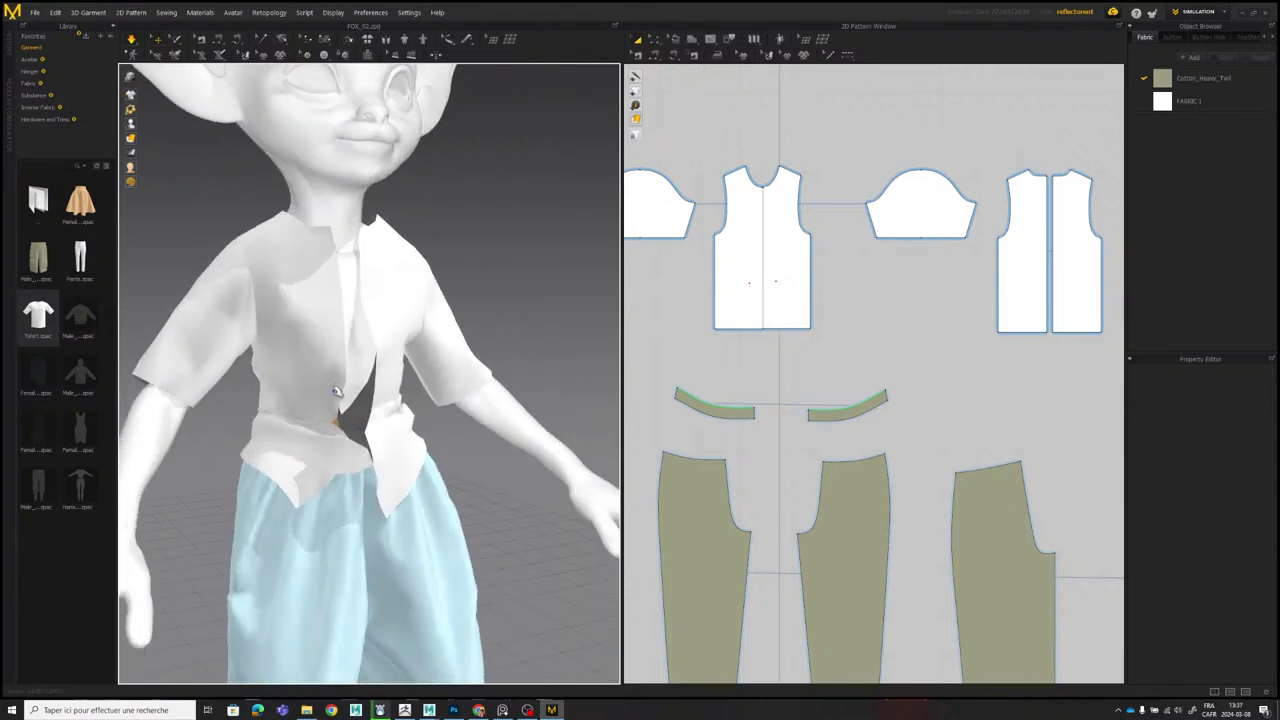
pyautogui.moveTo(338, 391); pyautogui.dragTo(367, 374)
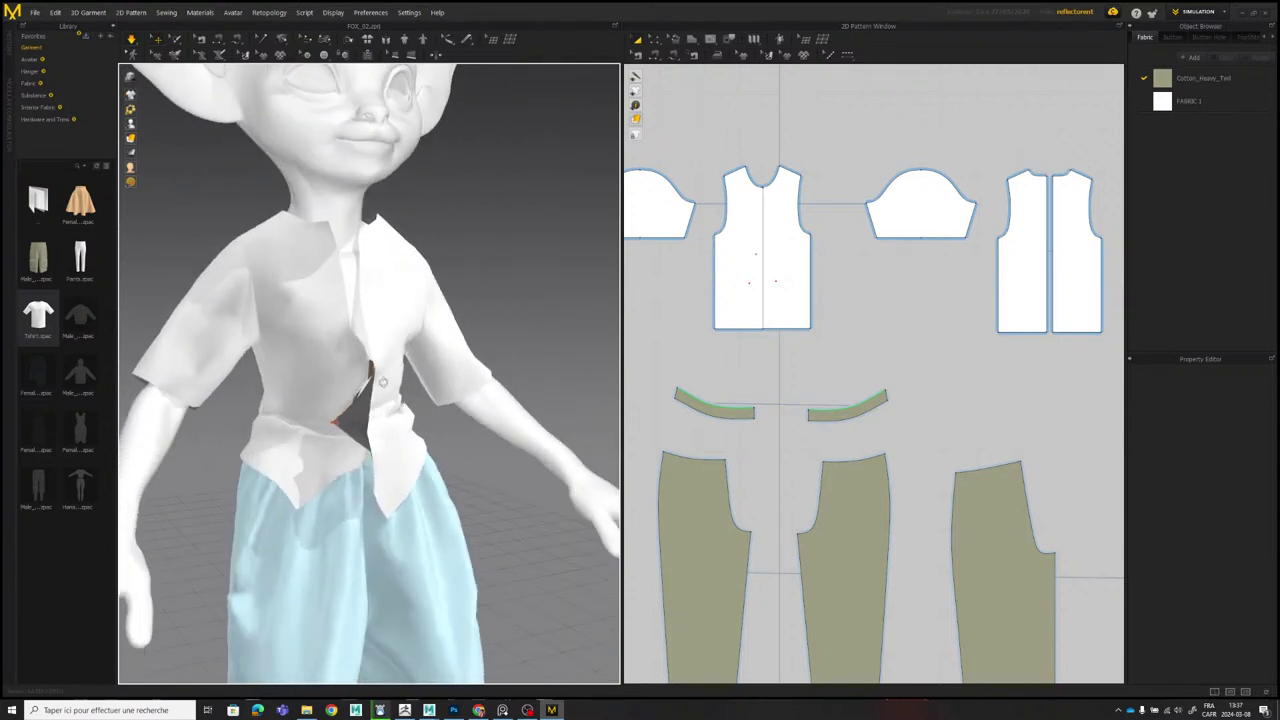
pyautogui.moveTo(373, 426); pyautogui.dragTo(401, 425, button='right')
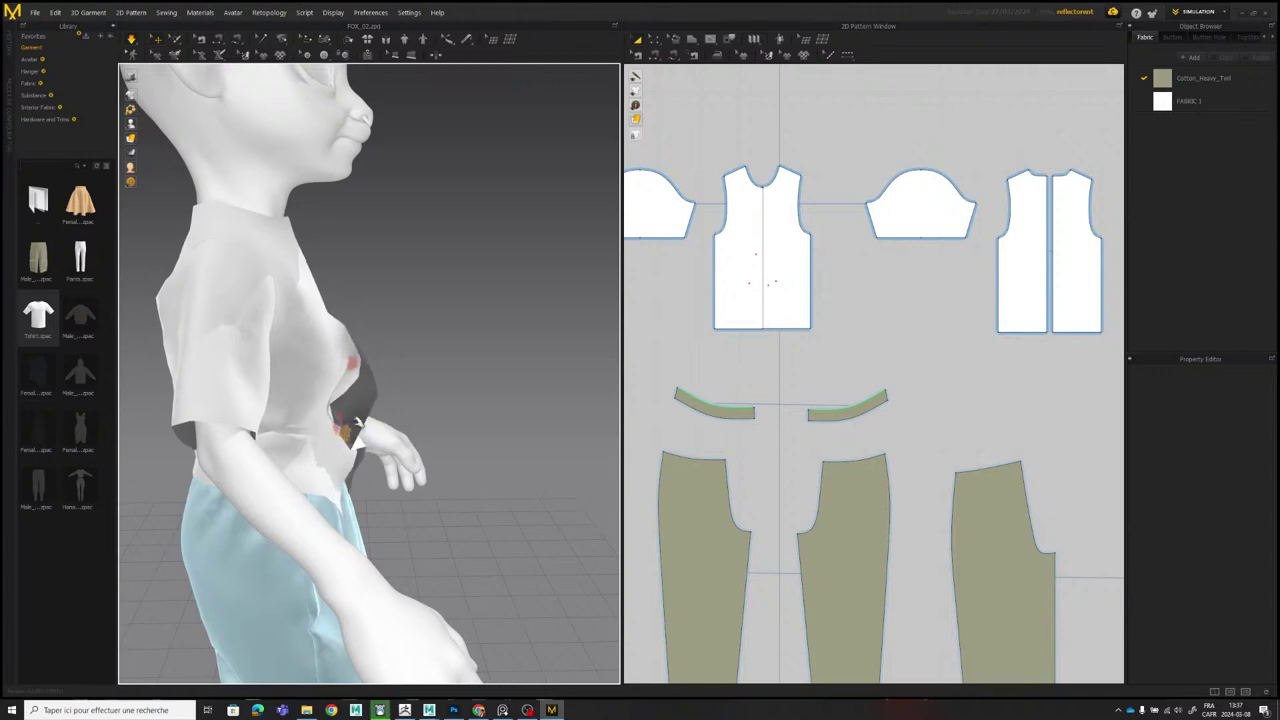
# Pull the left front panel's inner edge across the right panel at the waist and straighten the overlap.
pyautogui.press('2')
pyautogui.click(357, 415)
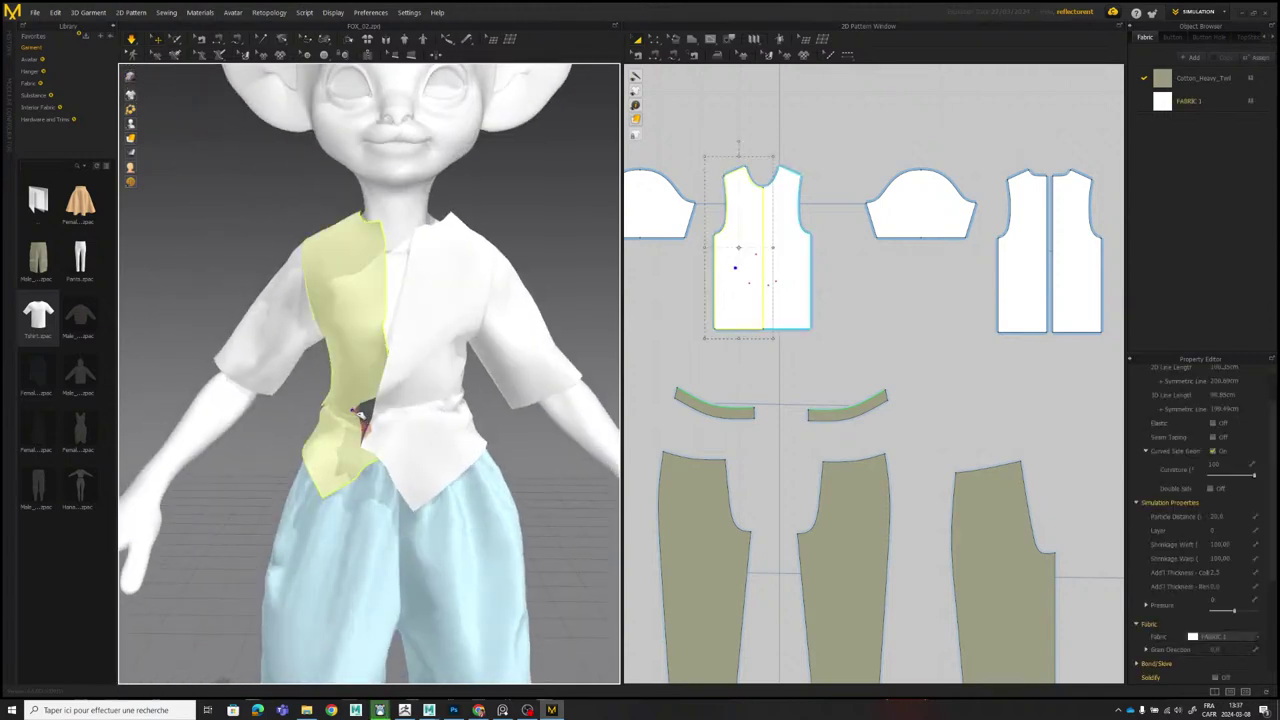
pyautogui.click(357, 412)
pyautogui.moveTo(376, 408); pyautogui.dragTo(403, 418)
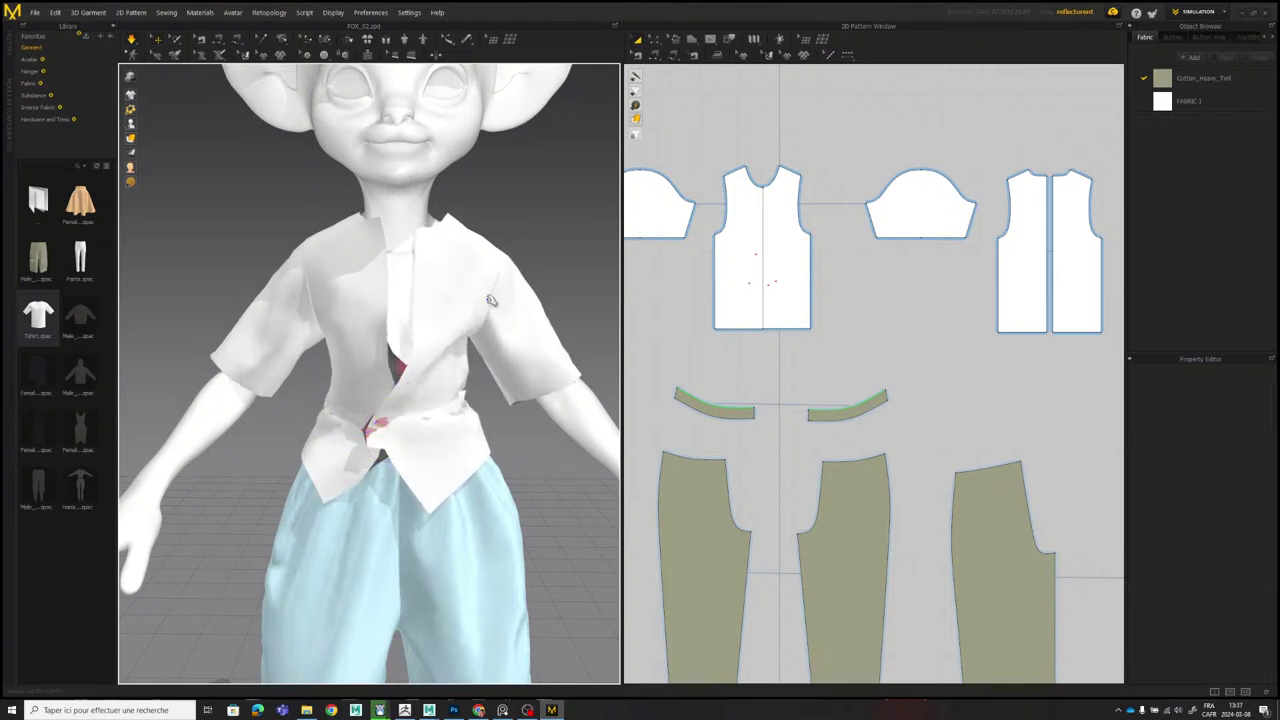
pyautogui.moveTo(491, 300); pyautogui.dragTo(390, 415, button='right')
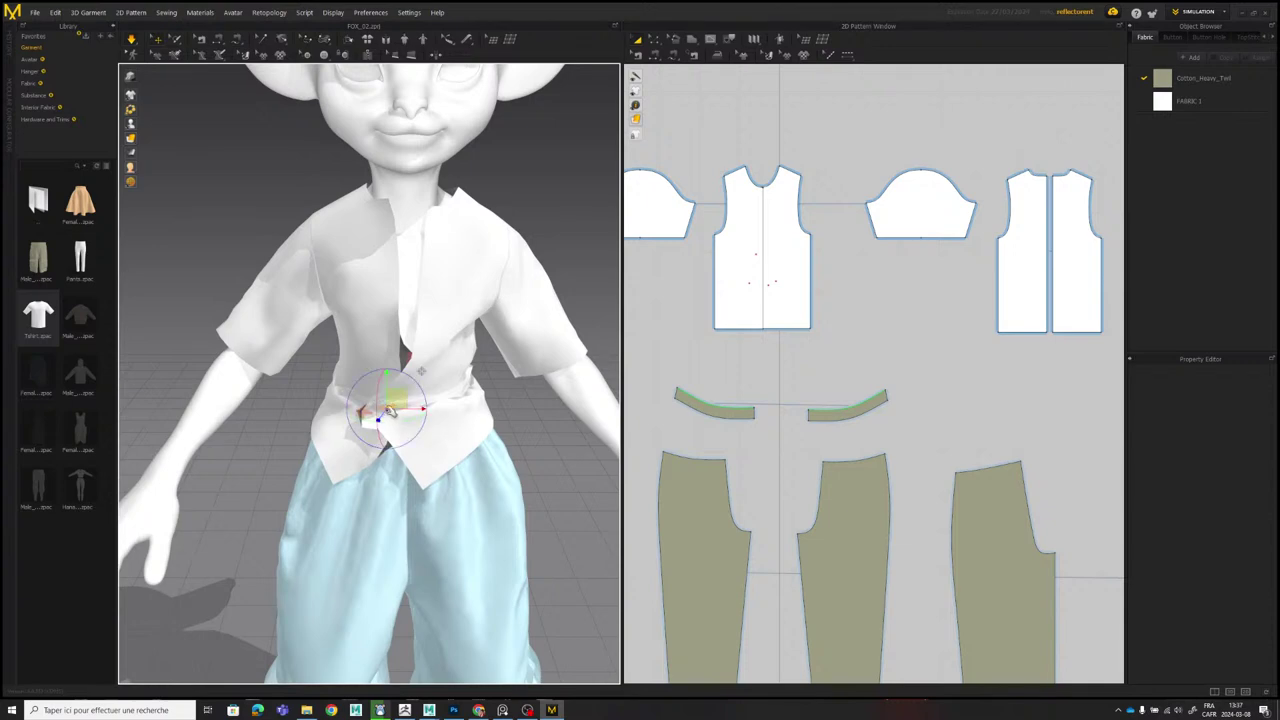
pyautogui.moveTo(469, 434); pyautogui.dragTo(412, 347, button='right')
pyautogui.click(406, 351)
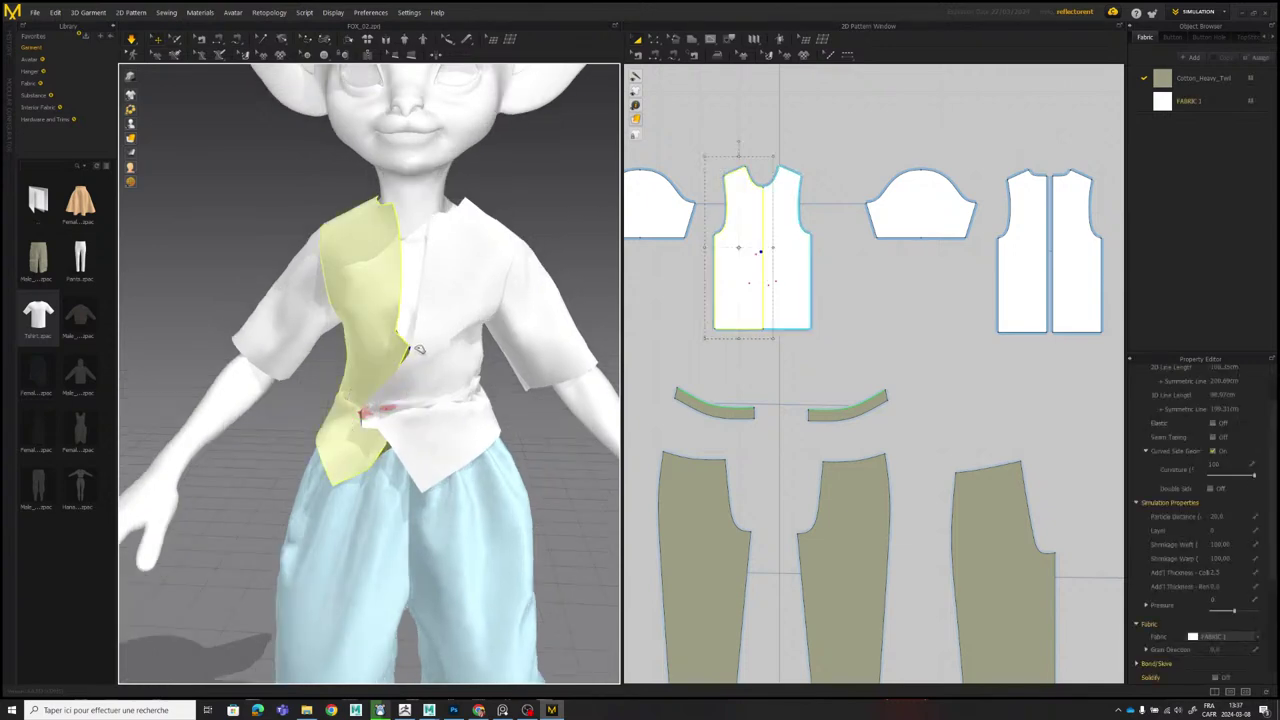
# Pull the left front panel's inner edge over the right panel at the midriff to close the gap.
pyautogui.click(515, 162)
pyautogui.moveTo(515, 162); pyautogui.dragTo(431, 348, button='right')
pyautogui.scroll(3, 440, 397)
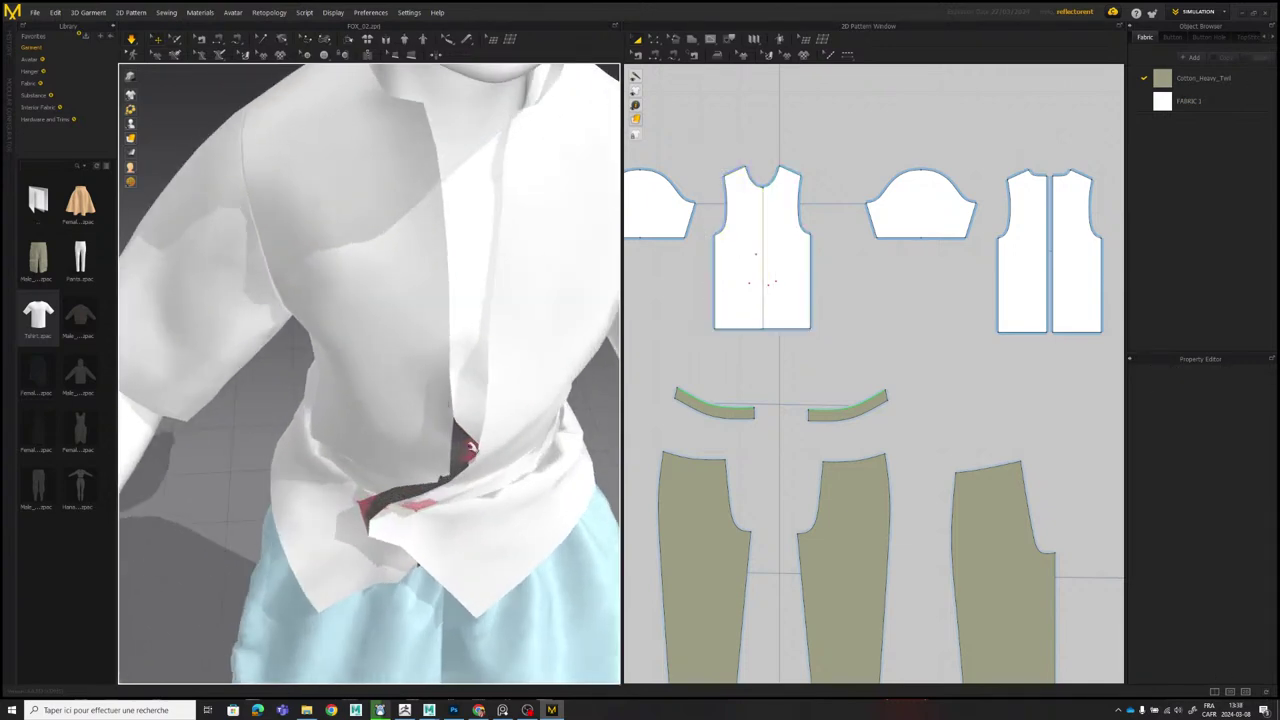
pyautogui.moveTo(510, 417); pyautogui.dragTo(513, 372)
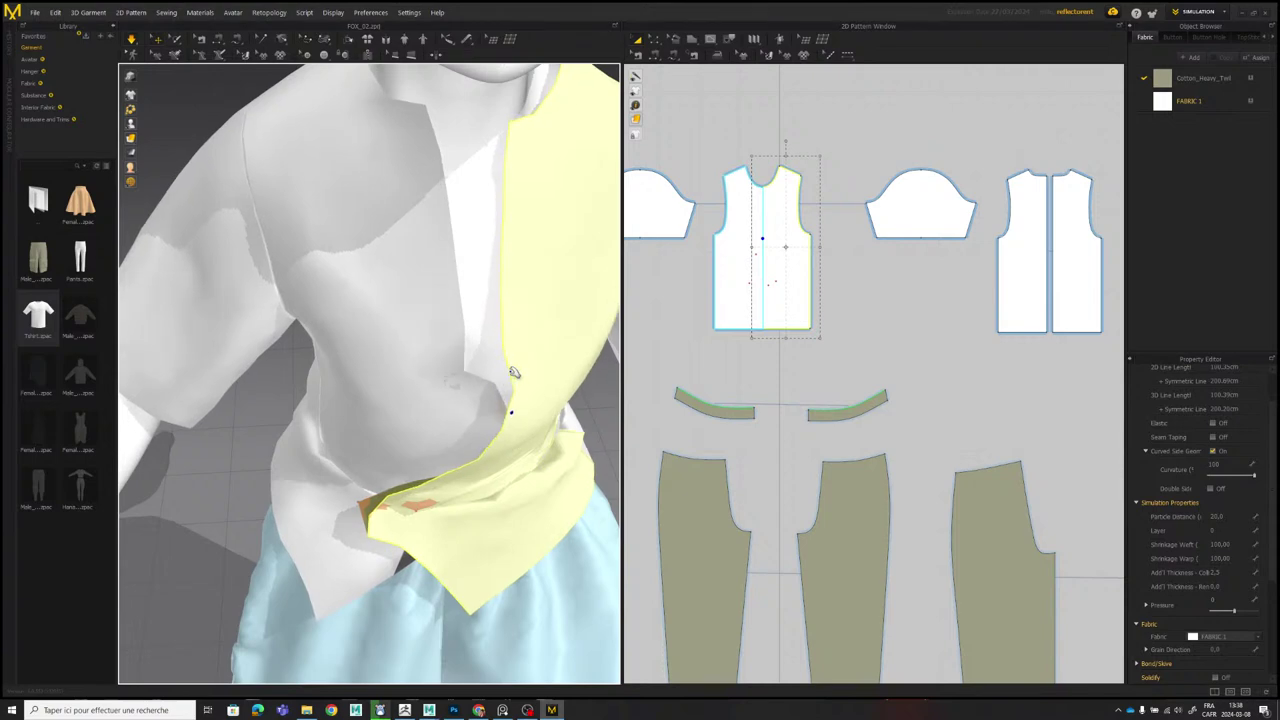
pyautogui.scroll(-4, 490, 380)
pyautogui.click(551, 283)
# Check the whole outfit from the front against the character reference image.
pyautogui.scroll(-4, 500, 232)
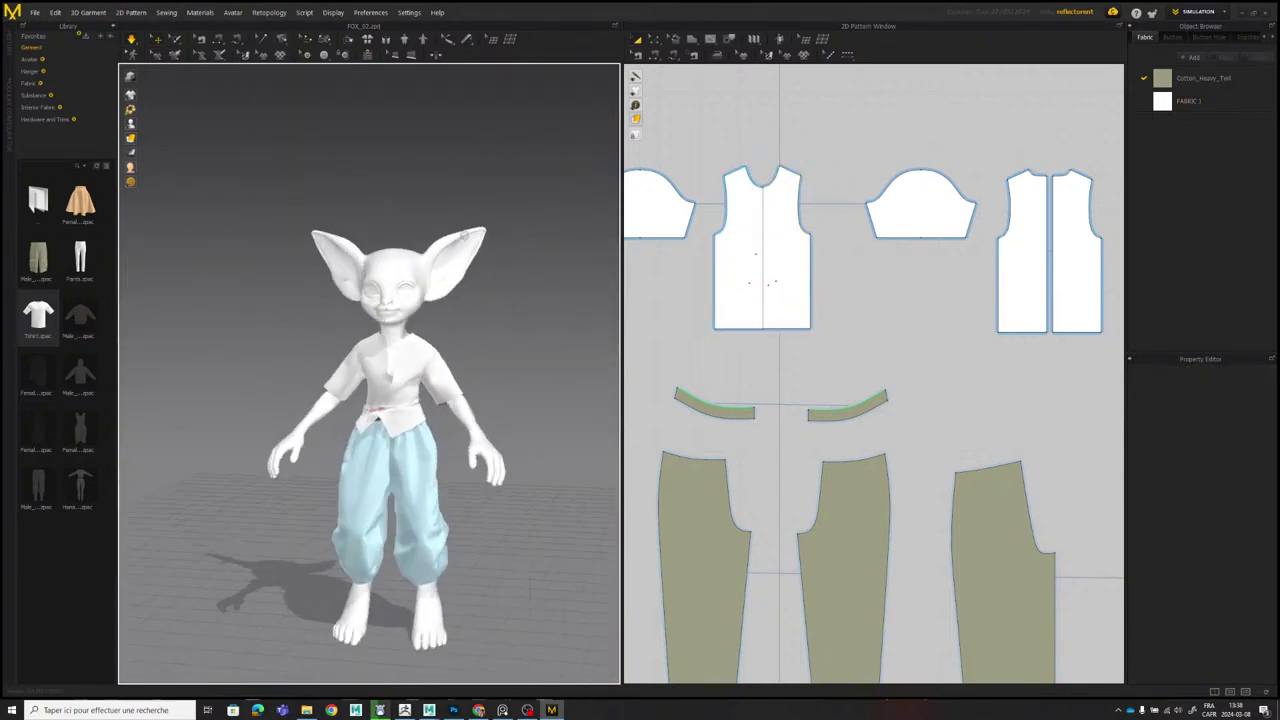
pyautogui.moveTo(464, 236); pyautogui.dragTo(479, 235, button='right')
pyautogui.moveTo(444, 284); pyautogui.dragTo(446, 240, button='middle')
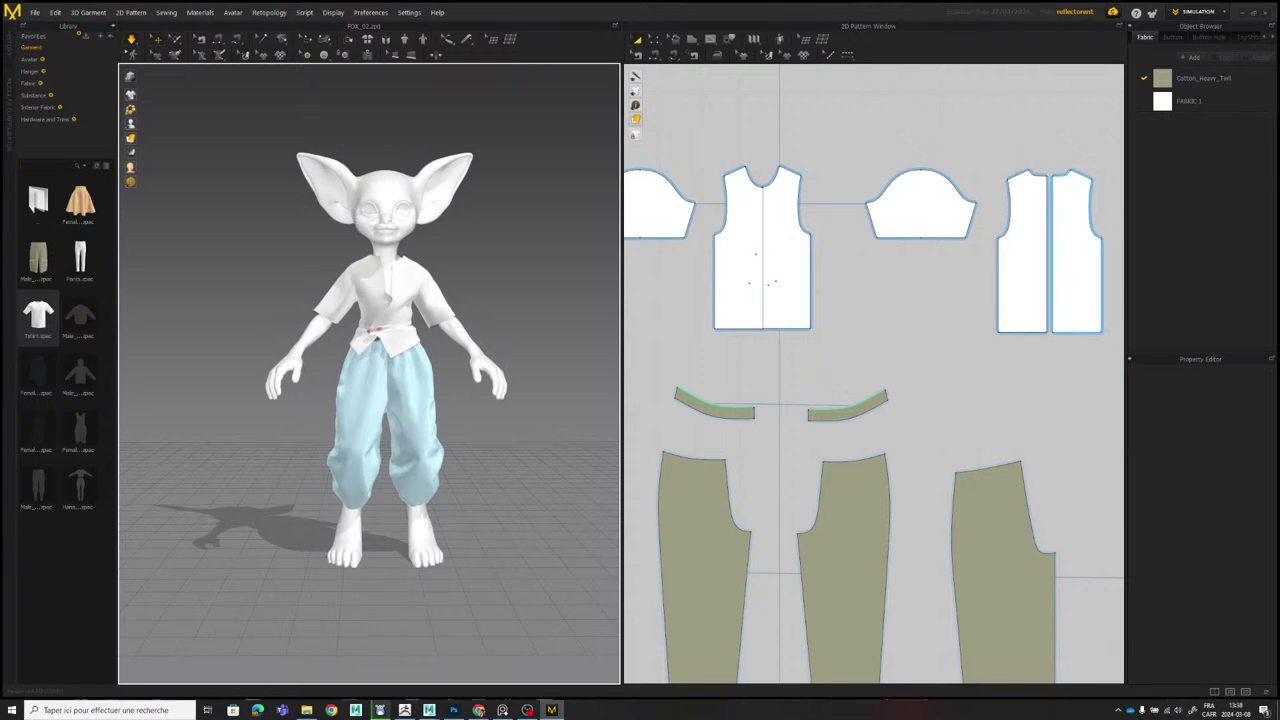
pyautogui.hotkey('alt', 'Tab')
pyautogui.moveTo(704, 264); pyautogui.dragTo(796, 254, button='right')
pyautogui.hotkey('alt', 'Tab')
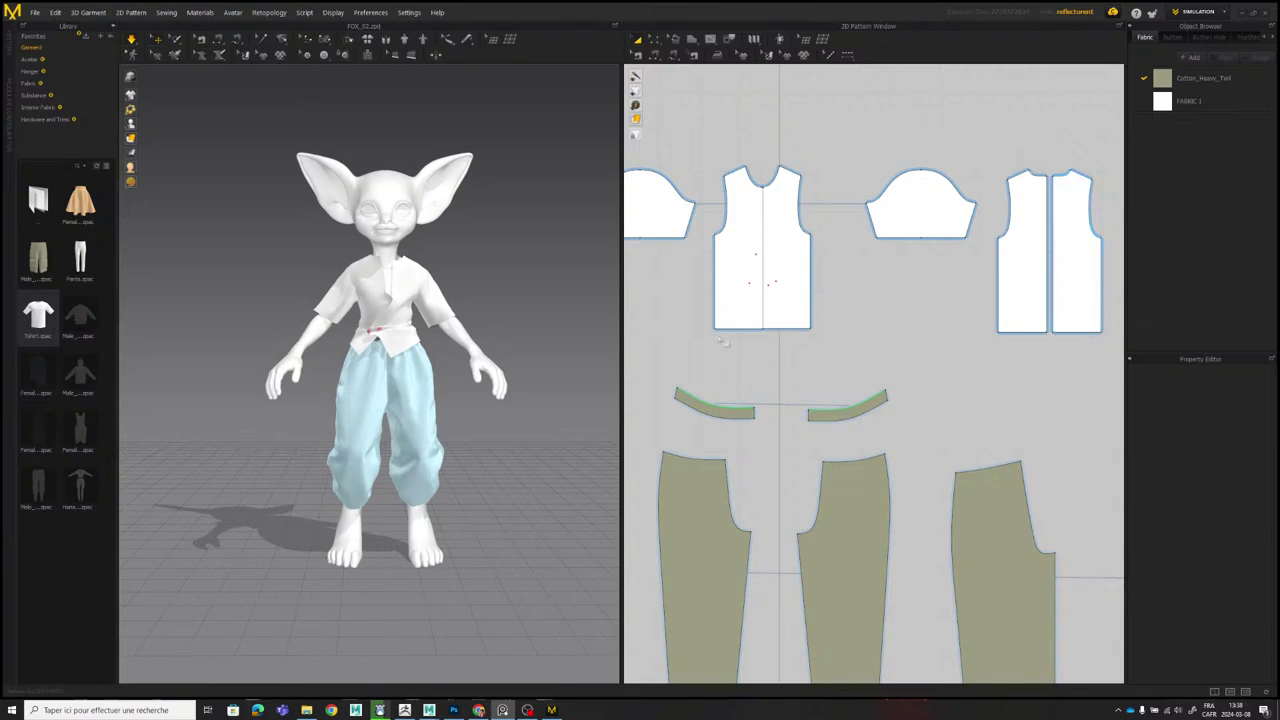
# Pin the left front panel's inner edge near the collar and at mid-chest so that it overlaps the right panel.
pyautogui.scroll(6, 490, 255)
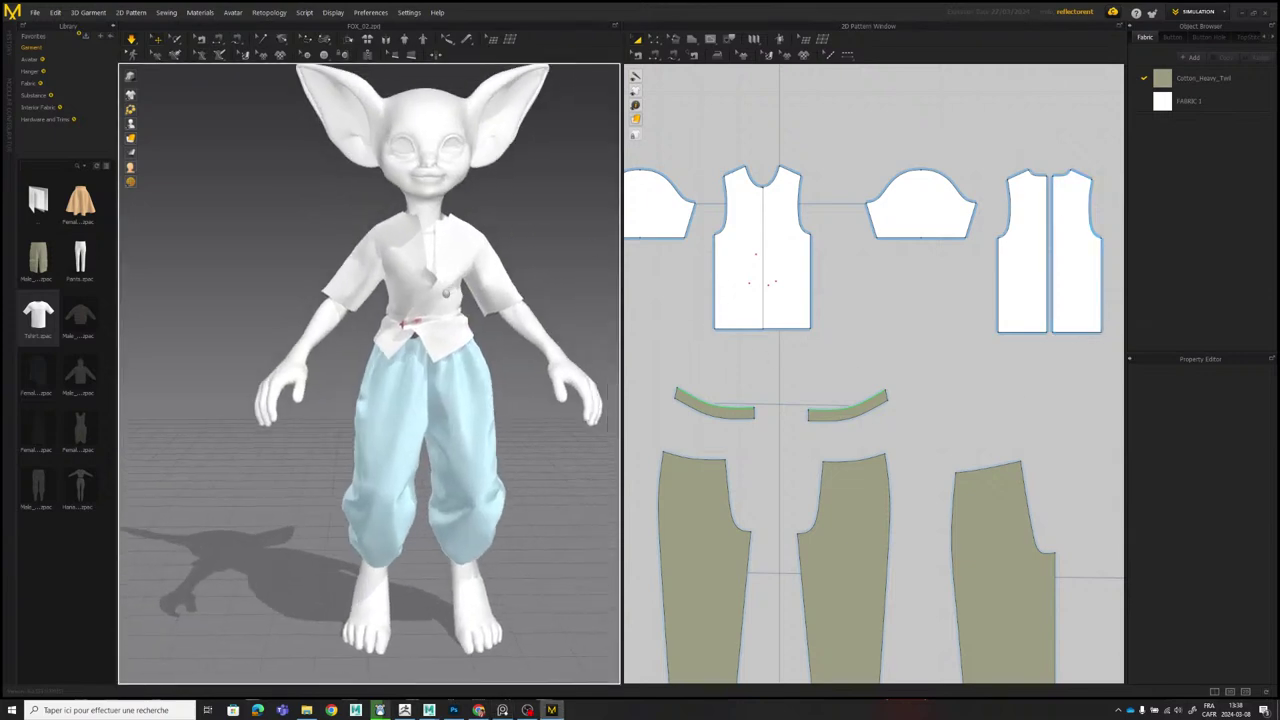
pyautogui.scroll(4, 427, 212)
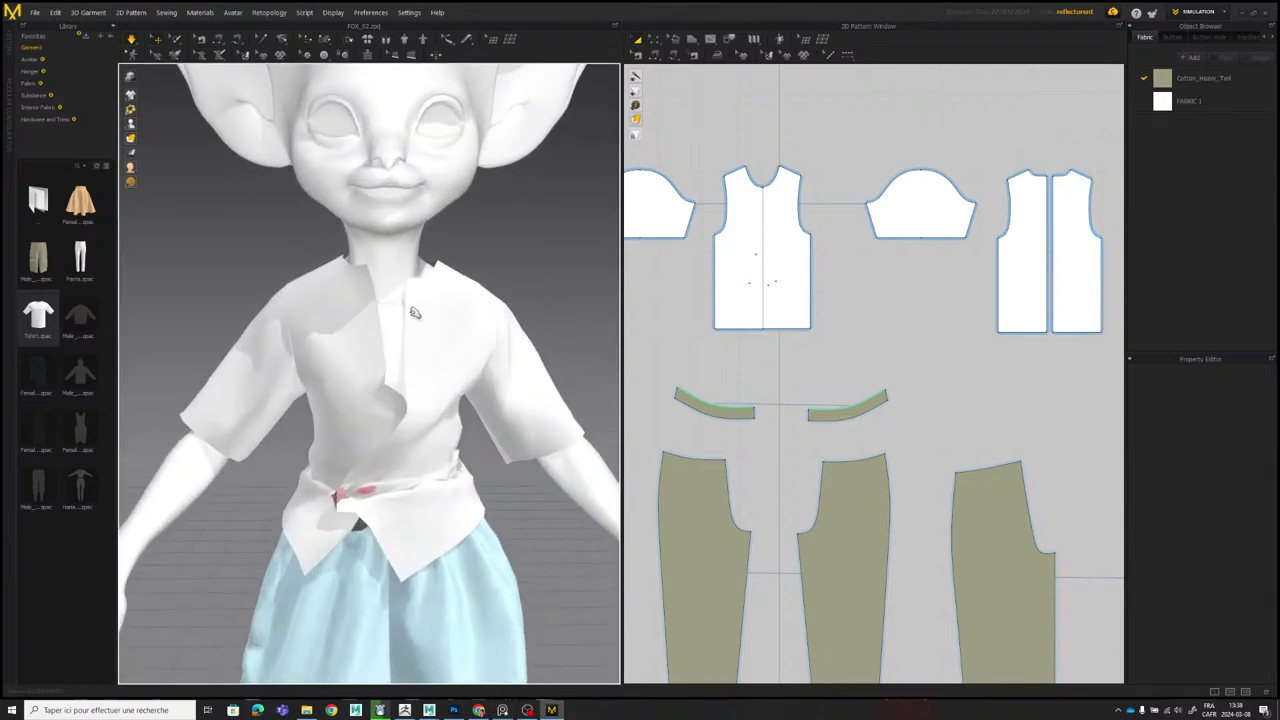
pyautogui.moveTo(414, 317)
pyautogui.mouseDown()
pyautogui.moveTo(386, 307)
pyautogui.moveTo(406, 302)
pyautogui.mouseUp()
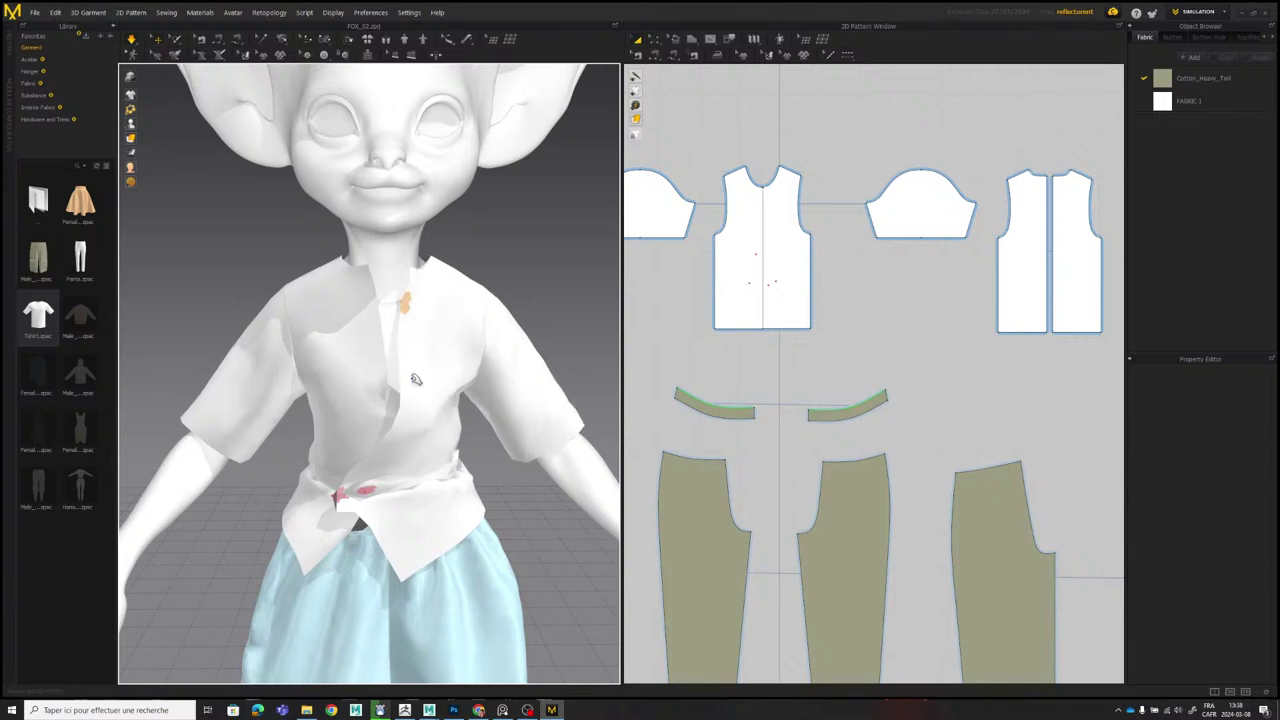
pyautogui.moveTo(414, 380); pyautogui.dragTo(405, 392, button='right')
pyautogui.click(386, 389)
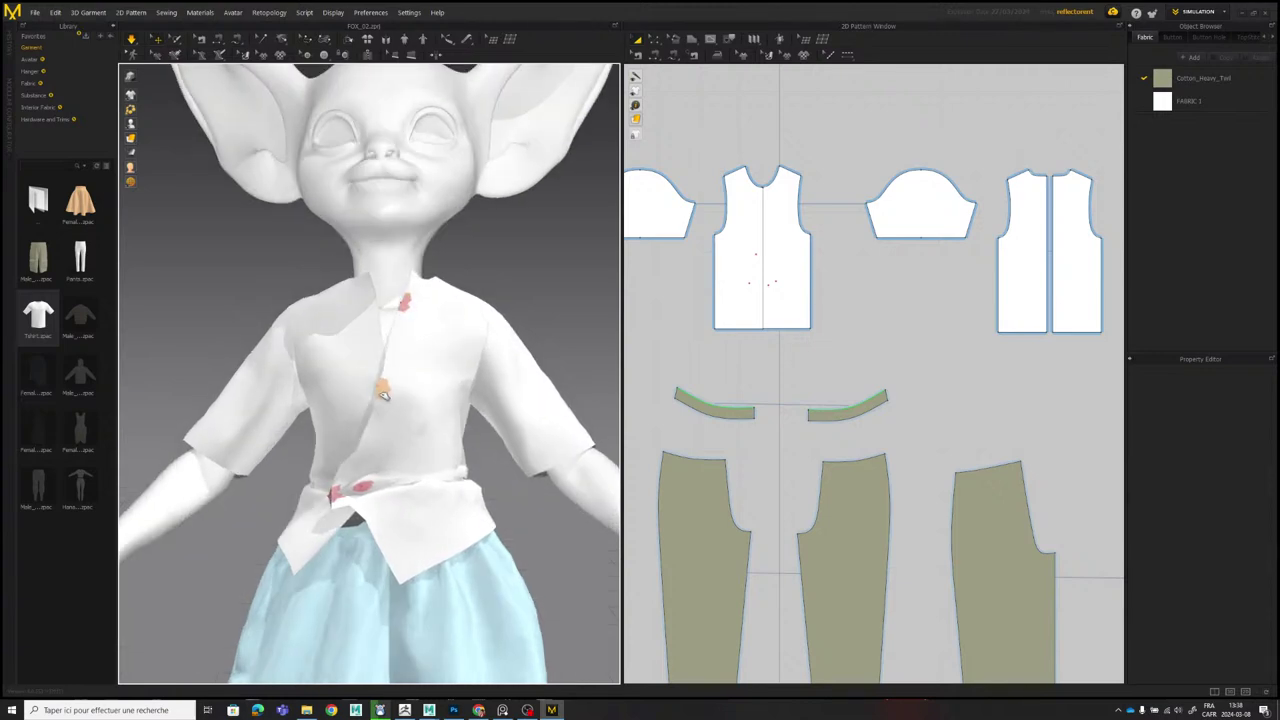
# Narrow both sleeve patterns together and simulate the shirt with the slimmer sleeves.
pyautogui.scroll(-6, 461, 351)
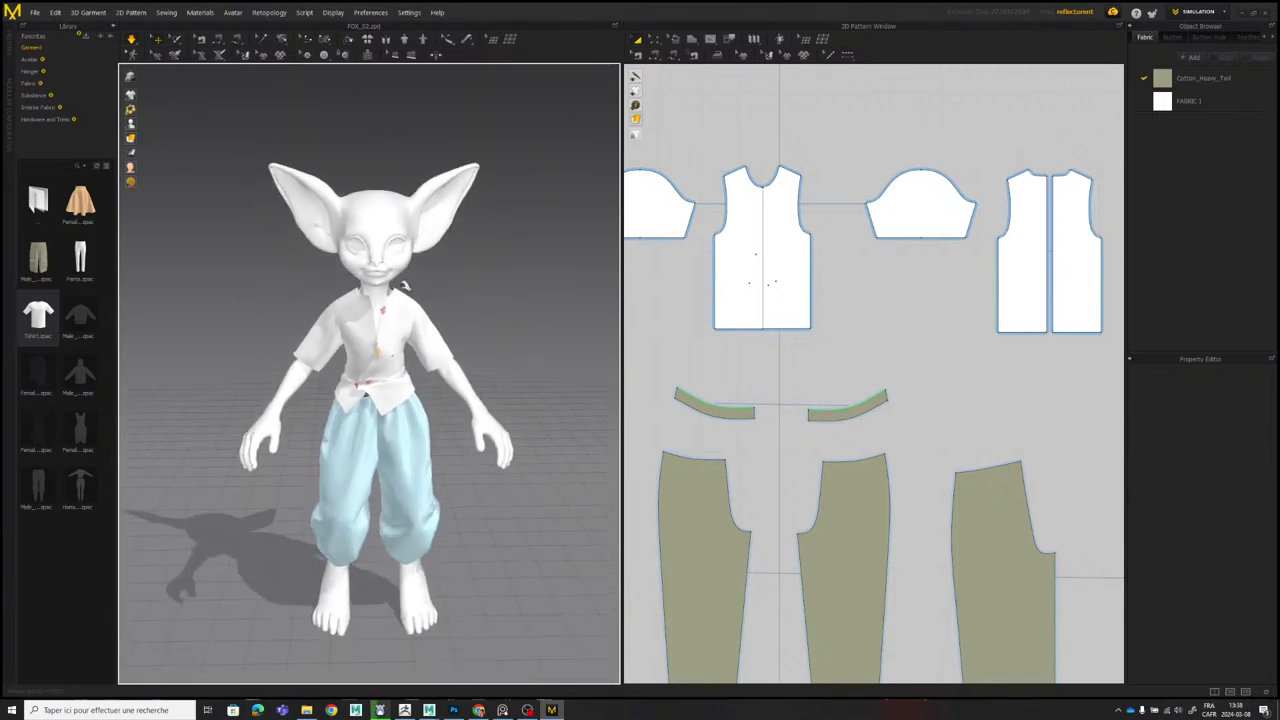
pyautogui.scroll(1, 405, 285)
pyautogui.scroll(-5, 809, 251)
pyautogui.moveTo(809, 252); pyautogui.dragTo(849, 256, button='middle')
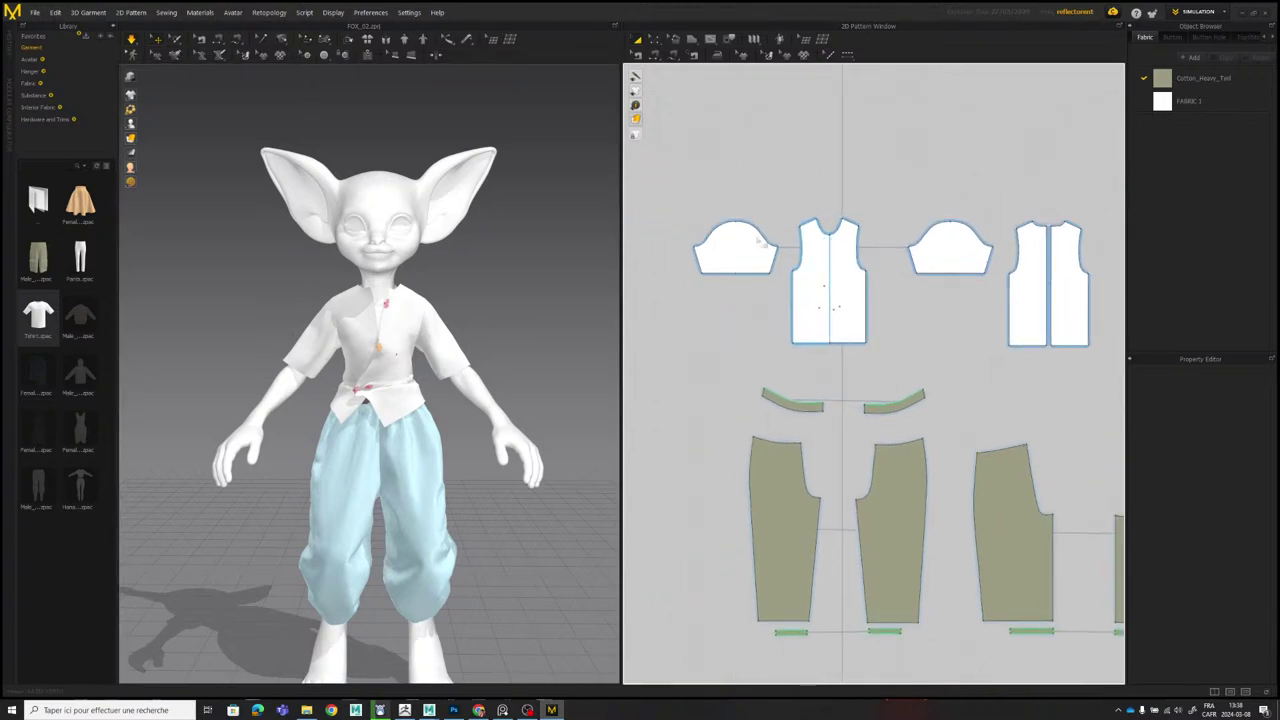
pyautogui.click(733, 222)
pyautogui.keyDown('shift'); pyautogui.click(955, 253); pyautogui.keyUp('shift')
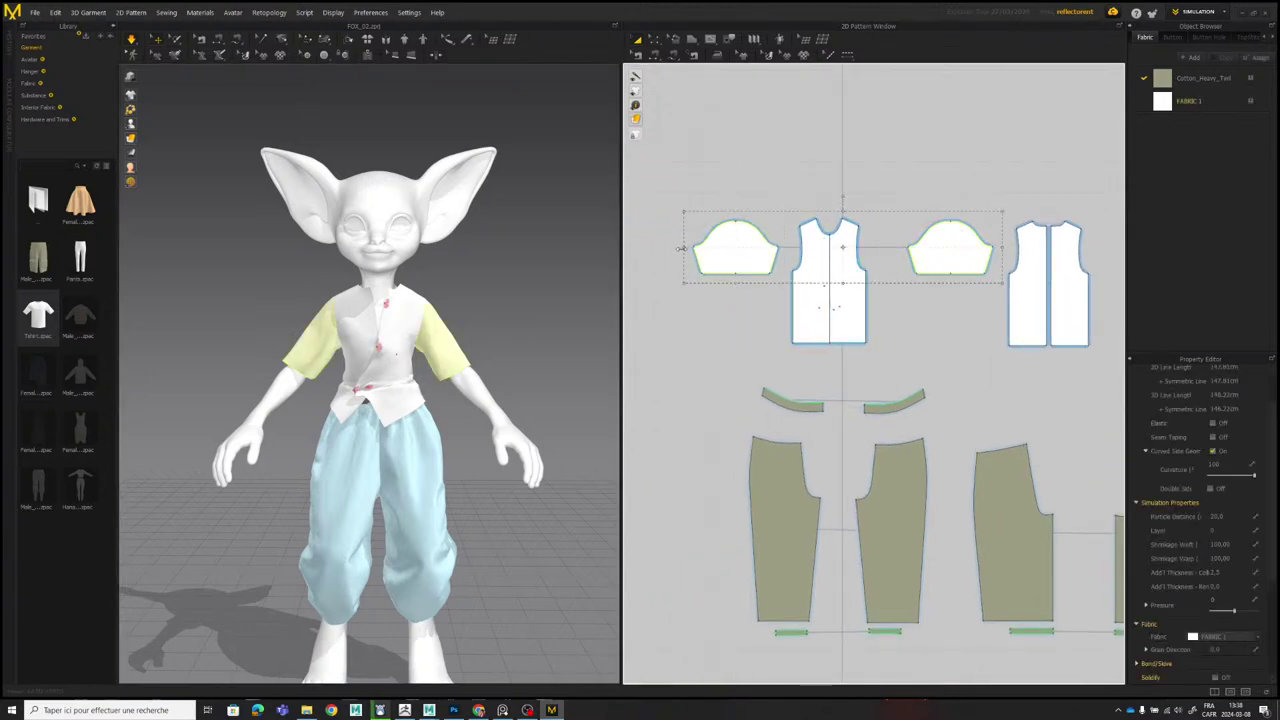
pyautogui.moveTo(685, 247); pyautogui.dragTo(722, 249)
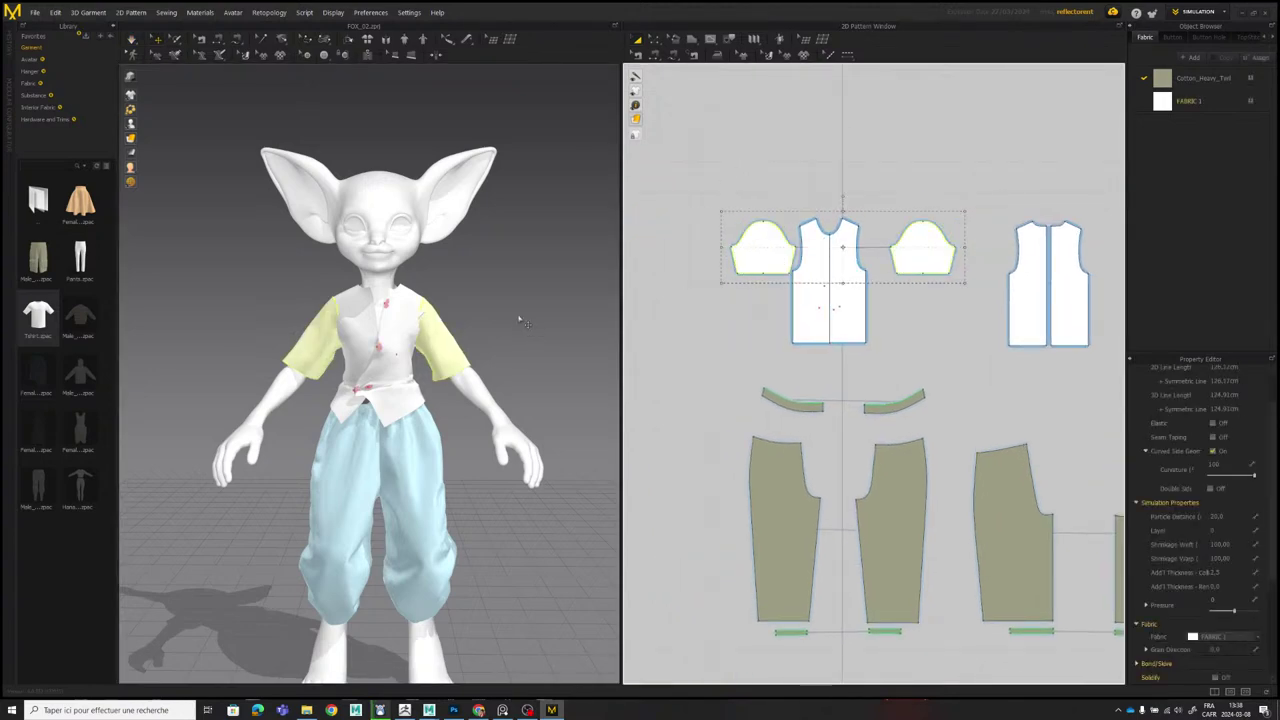
pyautogui.press('space')
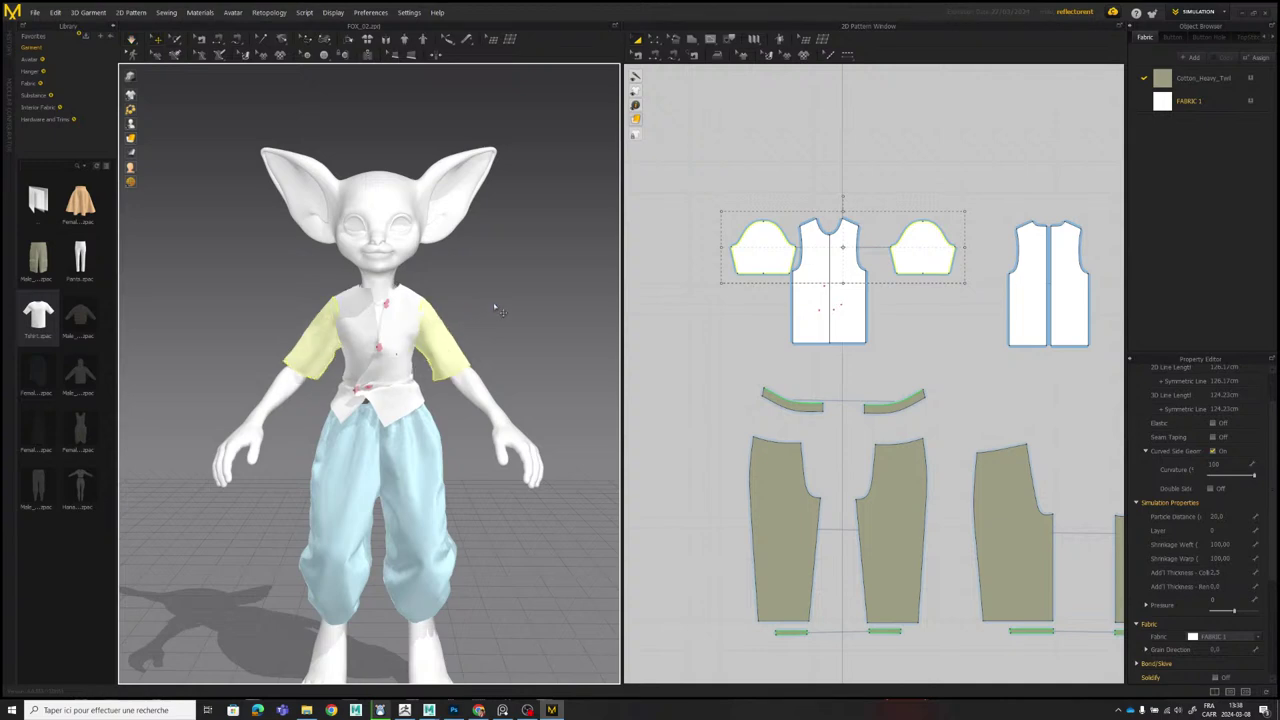
pyautogui.click(558, 276)
pyautogui.scroll(3, 388, 284)
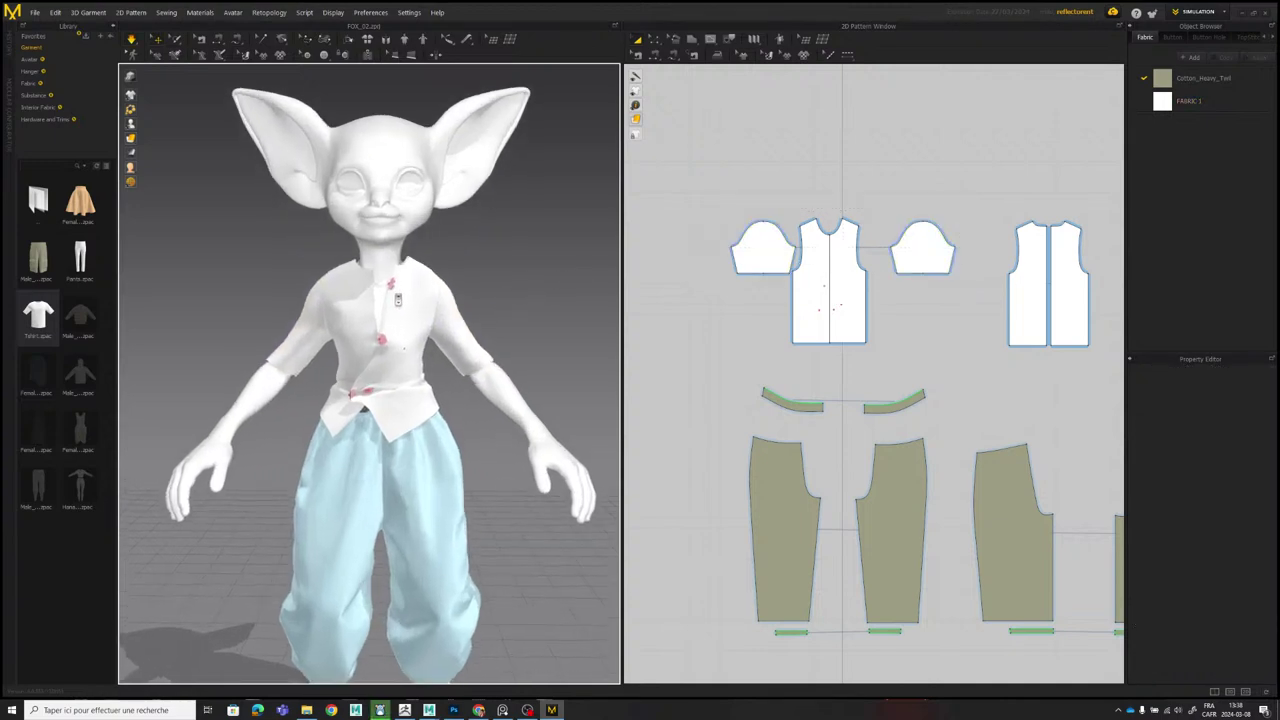
# Widen both sleeve patterns together so that the sleeves sit looser on the avatar's arms.
pyautogui.click(440, 298)
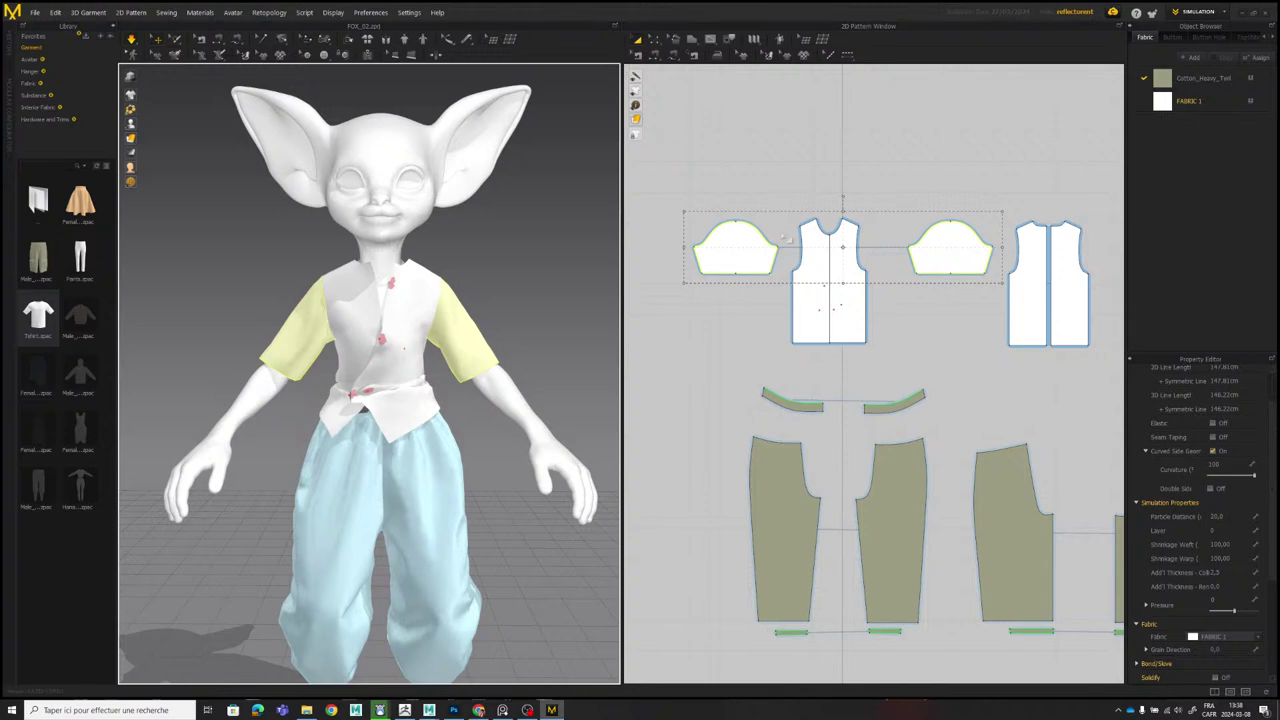
pyautogui.click(734, 166)
pyautogui.scroll(-3, 815, 158)
pyautogui.scroll(1, 830, 190)
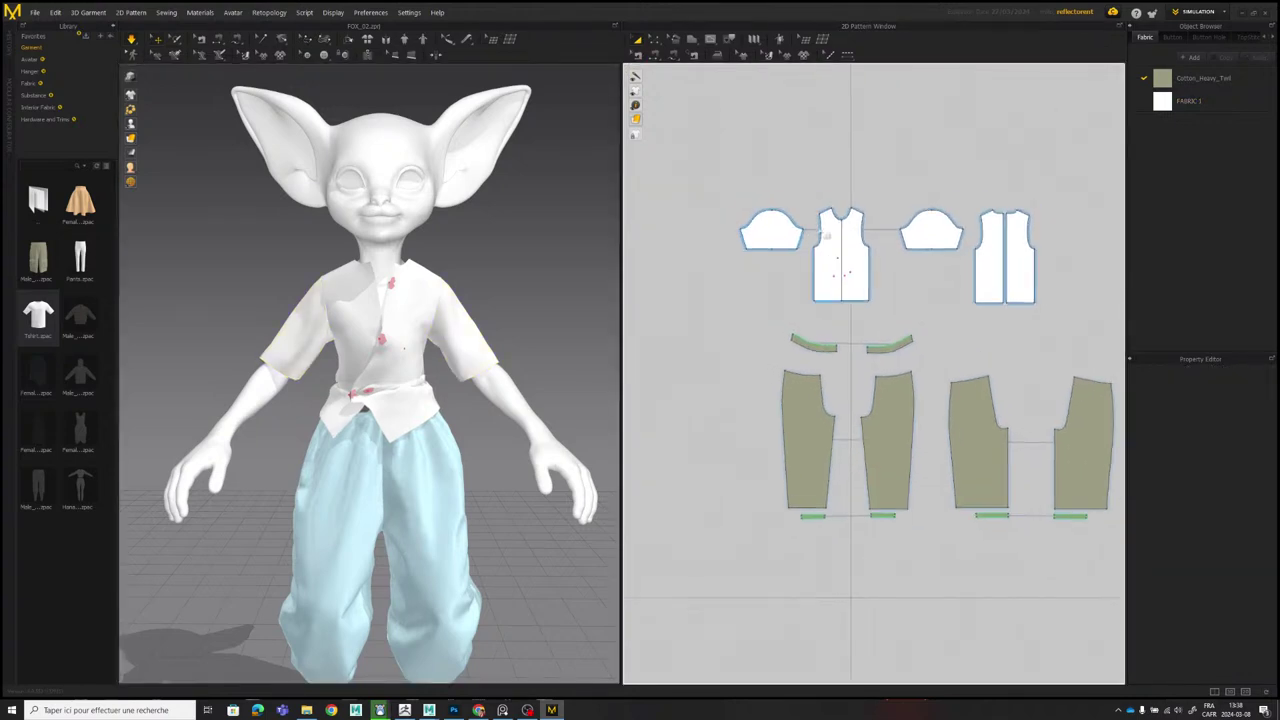
# Examine the simulated shirt and trousers from the front, both close up and at full body length.
pyautogui.moveTo(839, 236)
pyautogui.mouseDown(button='middle')
pyautogui.moveTo(741, 240)
pyautogui.moveTo(829, 256)
pyautogui.mouseUp(button='middle')
pyautogui.scroll(1, 741, 240)
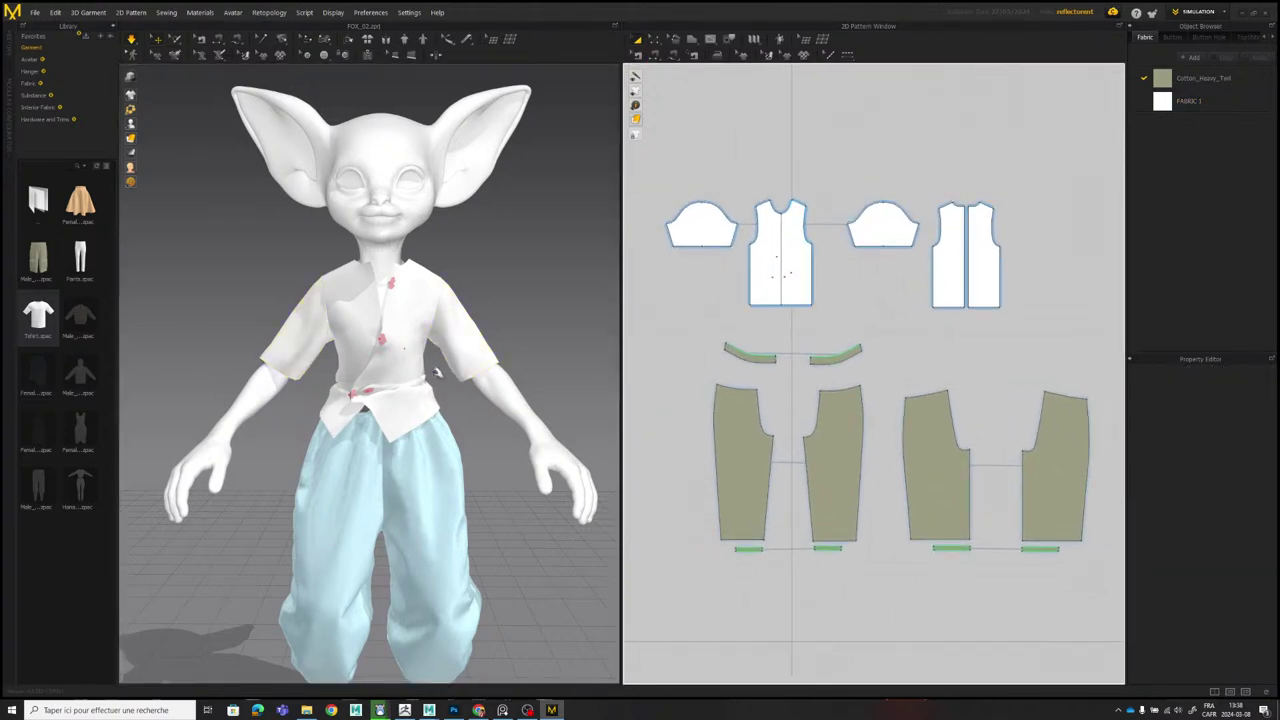
pyautogui.moveTo(446, 353); pyautogui.dragTo(485, 302, button='right')
pyautogui.scroll(-2, 470, 341)
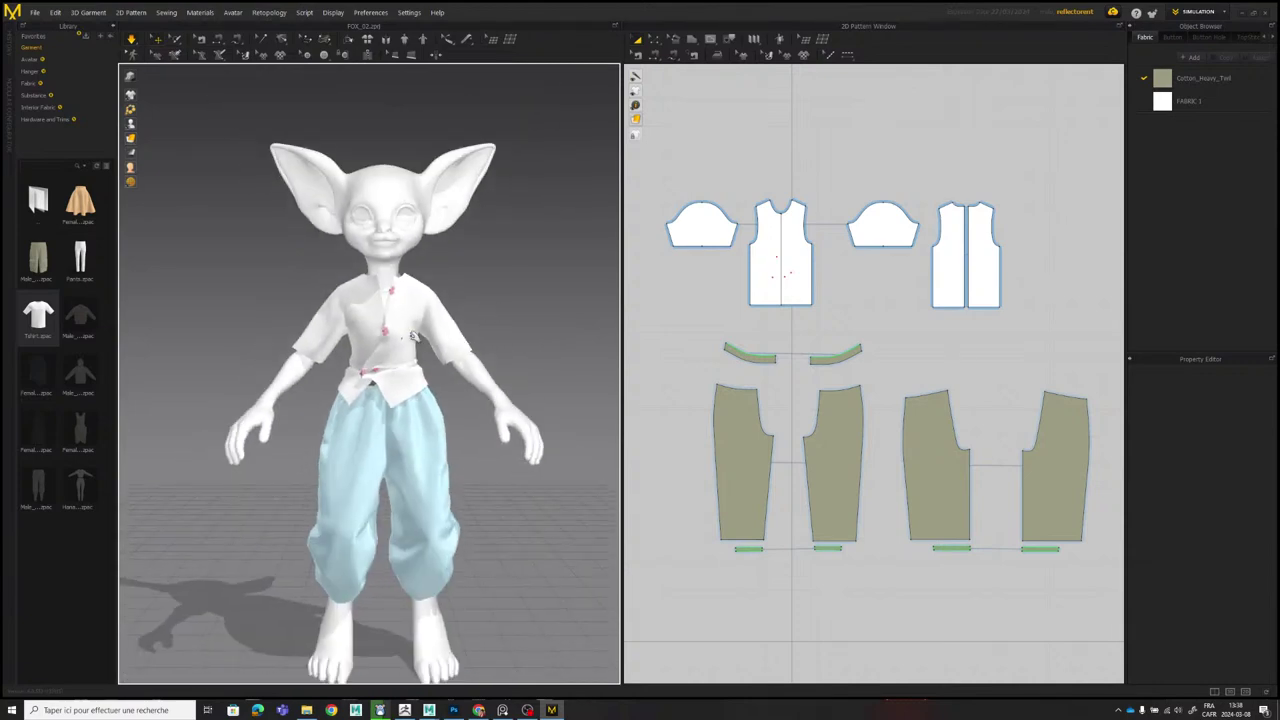
pyautogui.scroll(3, 413, 337)
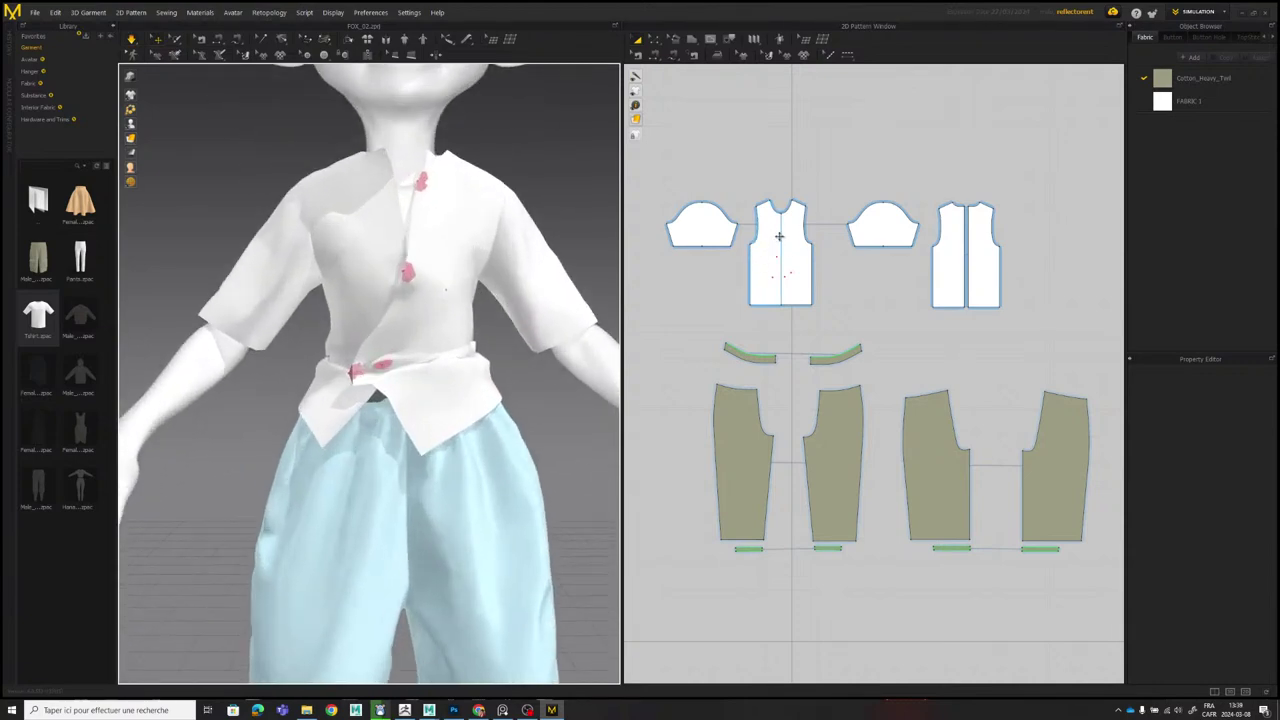
pyautogui.scroll(-3, 751, 281)
pyautogui.scroll(-4, 420, 313)
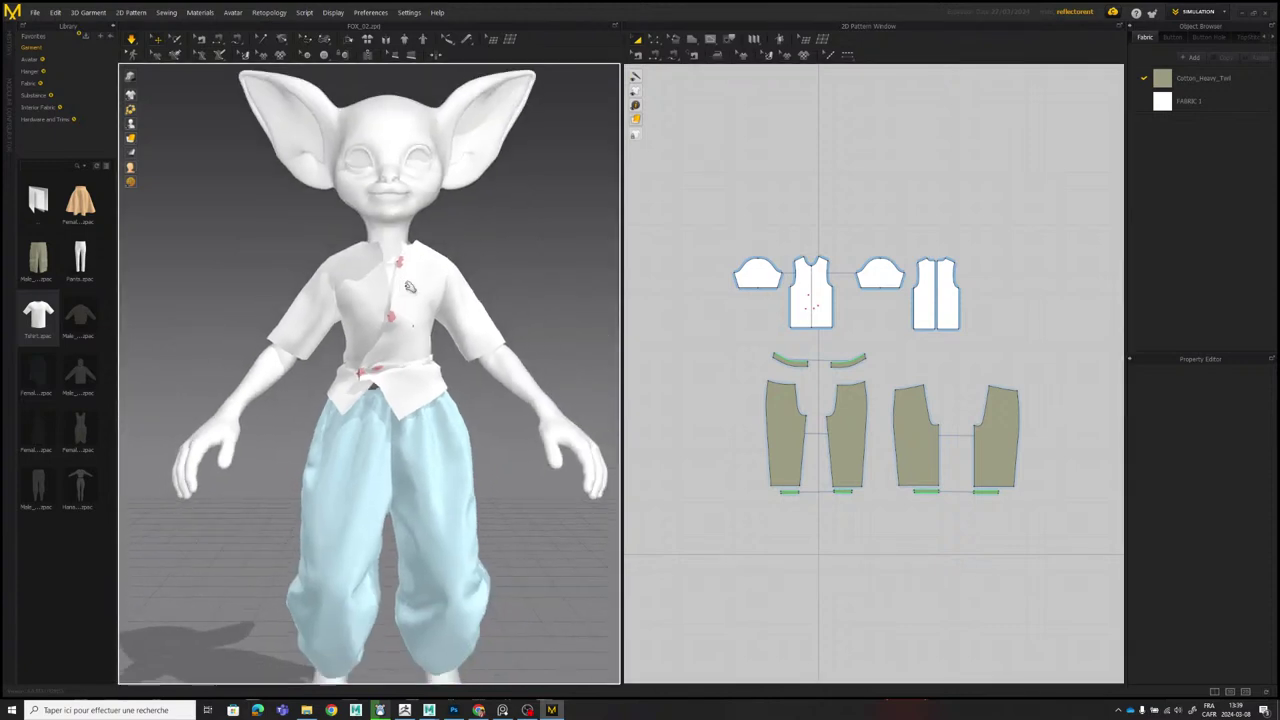
pyautogui.scroll(1, 436, 252)
pyautogui.scroll(-2, 443, 244)
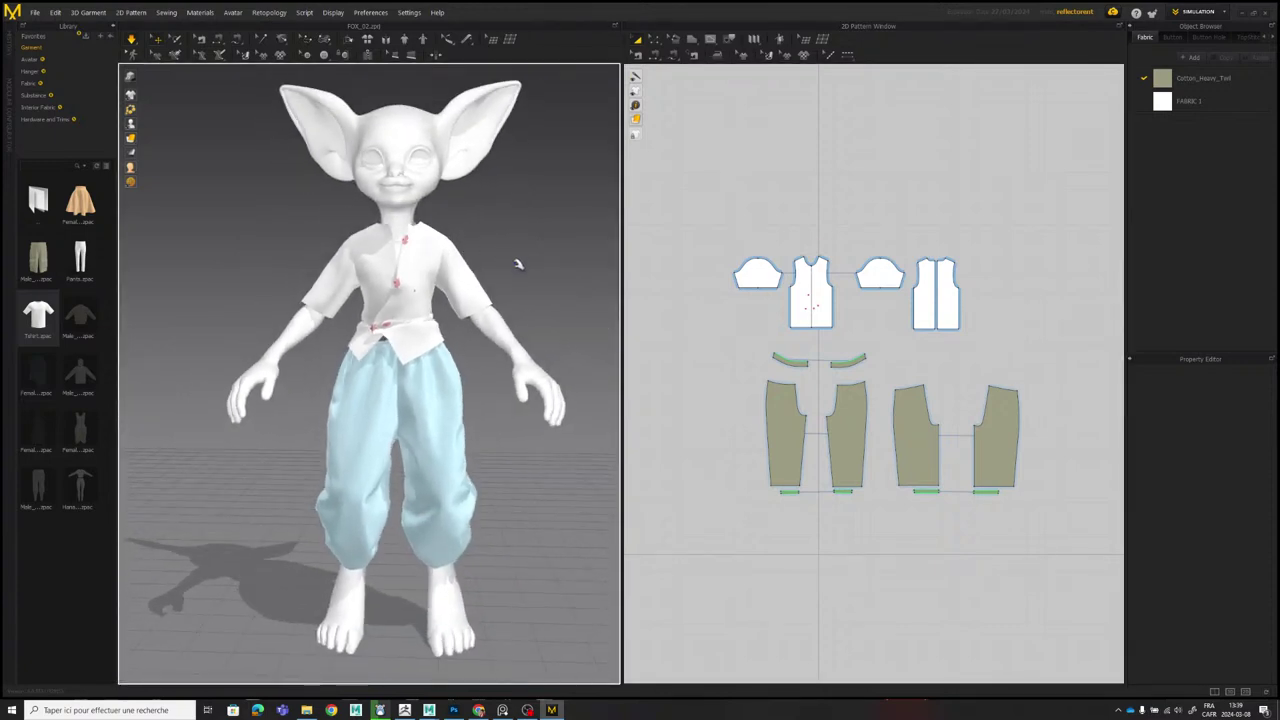
# Separate the two front panels in the pattern layout and stack one sleeve pattern above the other.
pyautogui.scroll(3, 820, 318)
pyautogui.click(824, 310)
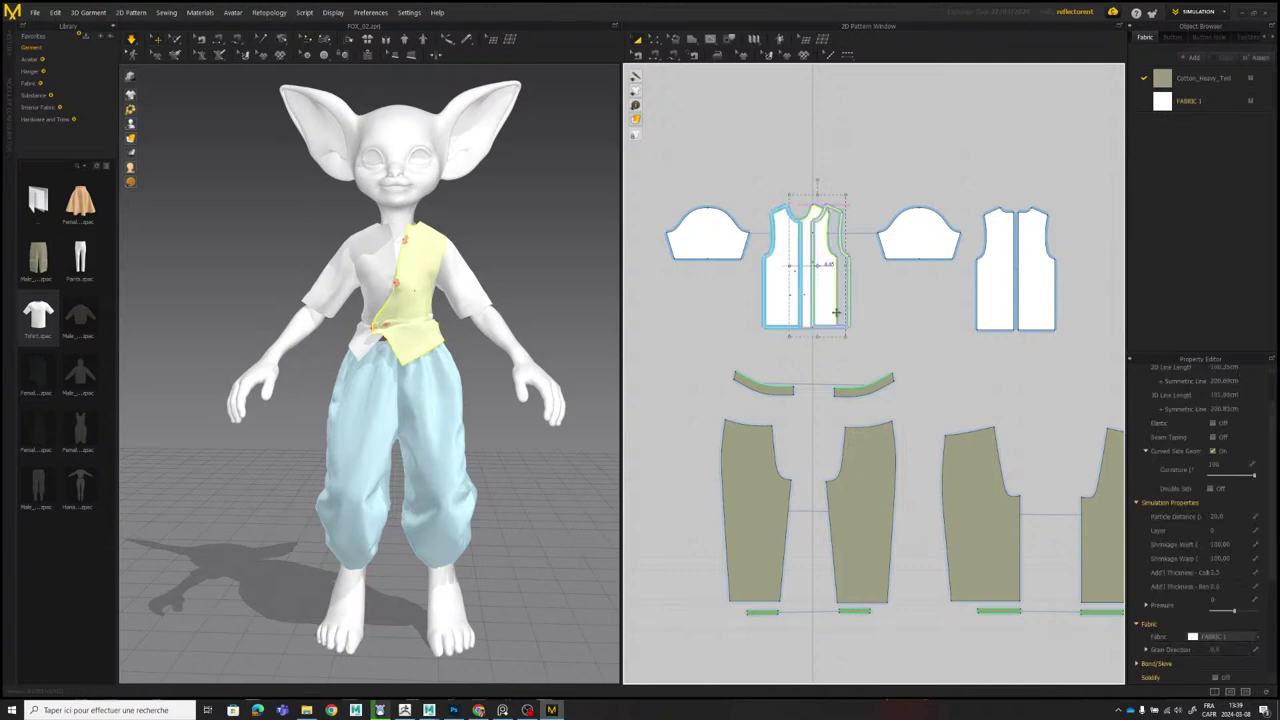
pyautogui.click(1032, 294)
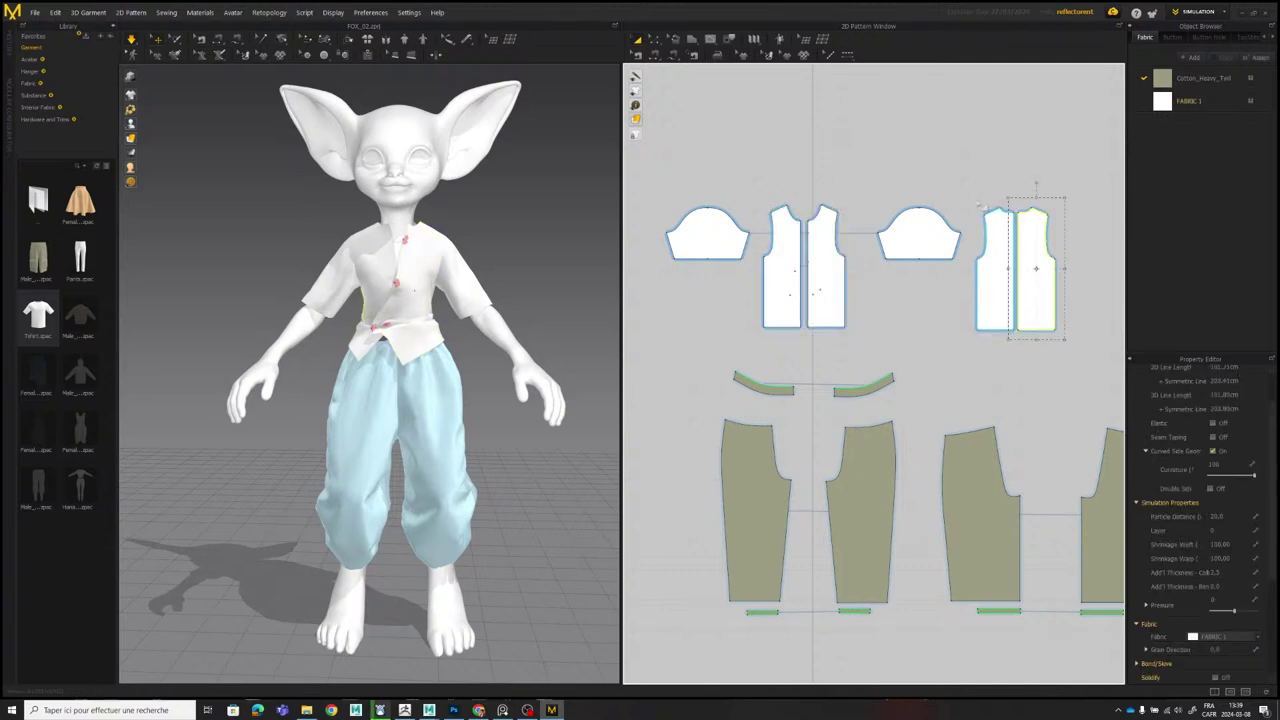
pyautogui.keyDown('shift'); pyautogui.click(931, 235); pyautogui.keyUp('shift')
pyautogui.moveTo(931, 235); pyautogui.dragTo(727, 171)
# Place the two back panels side by side directly next to the front panels in the pattern layout.
pyautogui.click(880, 170)
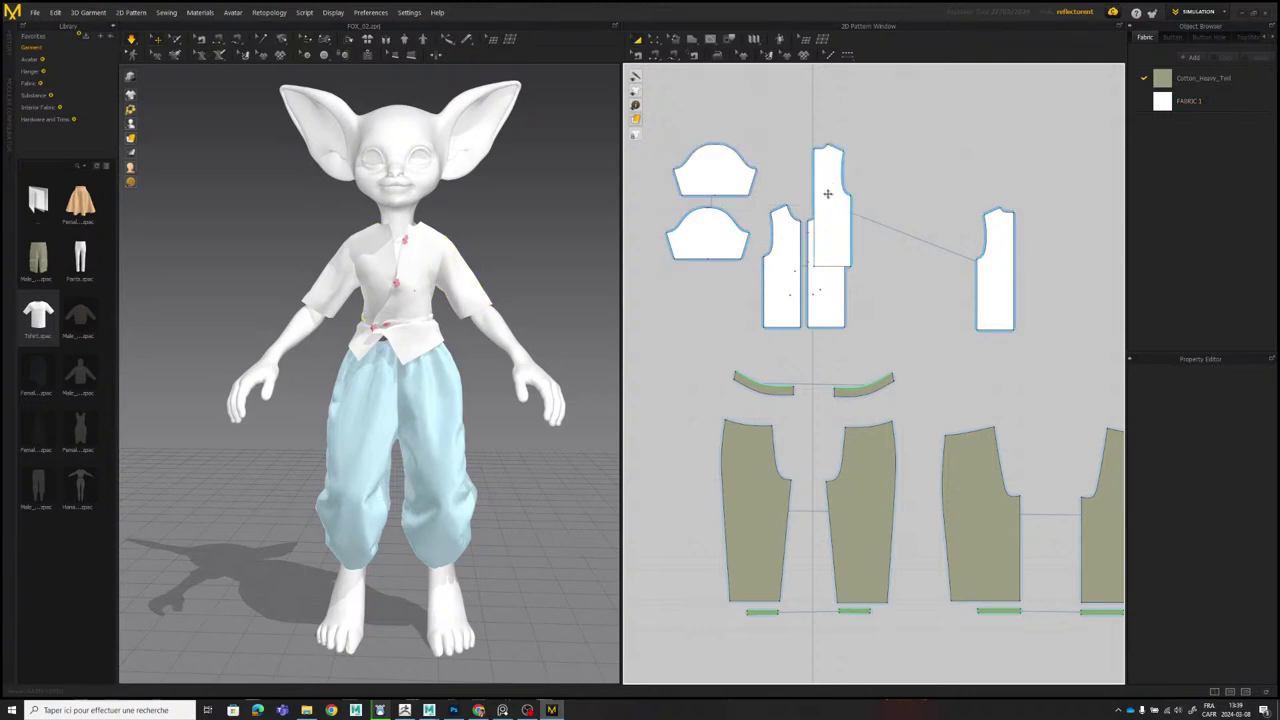
pyautogui.moveTo(829, 212); pyautogui.dragTo(1034, 279)
pyautogui.hotkey('ctrl', 'z')
pyautogui.moveTo(829, 205); pyautogui.dragTo(1025, 246)
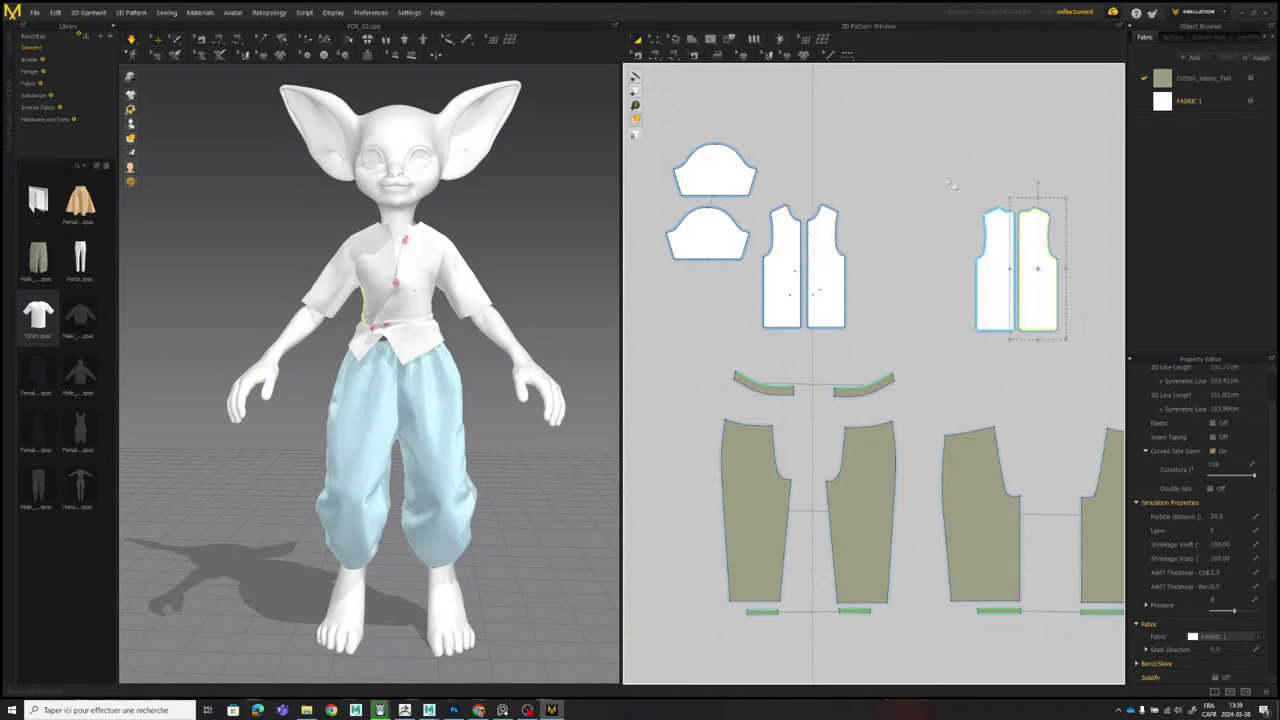
pyautogui.moveTo(930, 179); pyautogui.dragTo(898, 293)
pyautogui.click(940, 359)
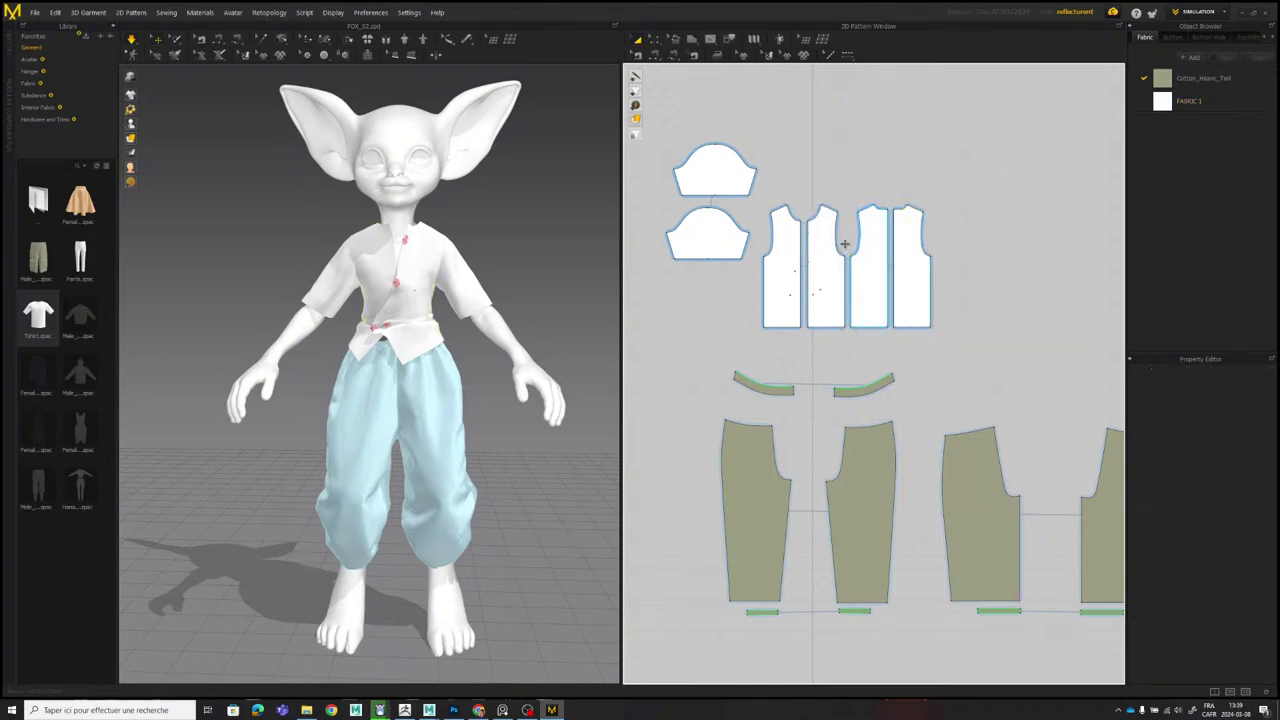
# Move the left waistband pattern in the front pair up against its right counterpart.
pyautogui.moveTo(844, 246); pyautogui.dragTo(874, 268, button='middle')
pyautogui.scroll(-2, 866, 333)
pyautogui.moveTo(864, 333); pyautogui.dragTo(840, 309, button='middle')
pyautogui.click(842, 363)
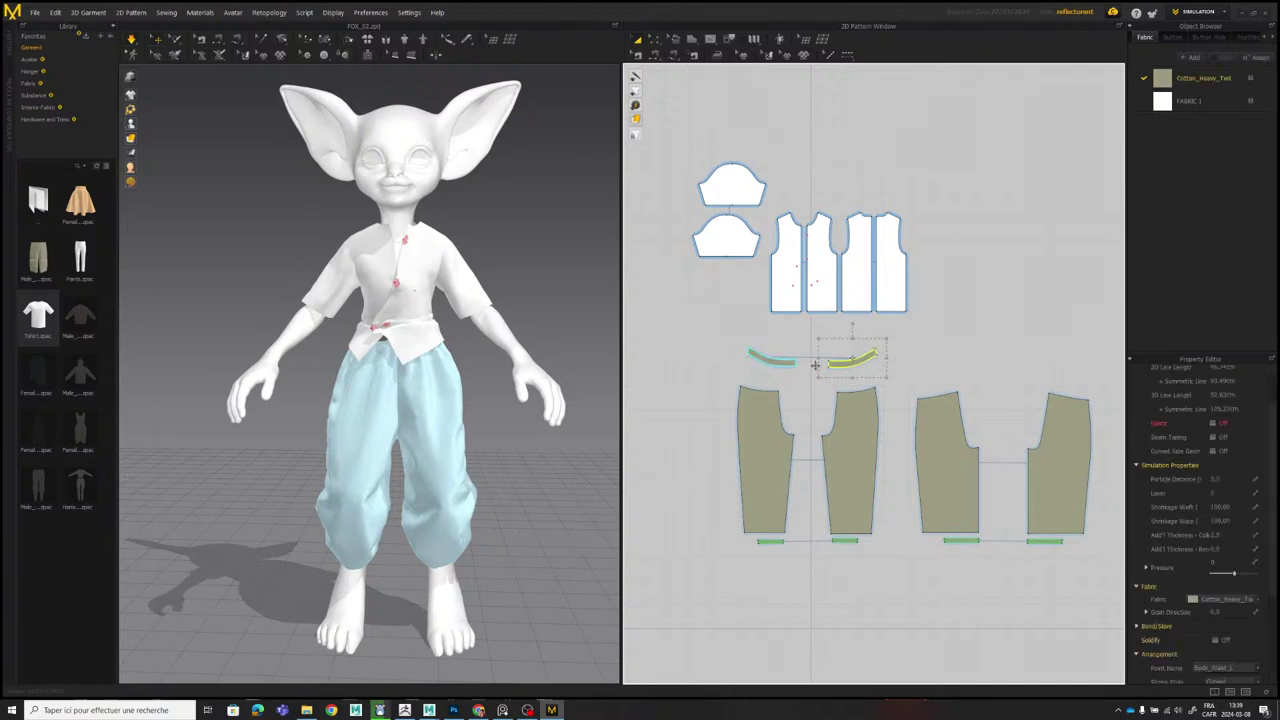
pyautogui.moveTo(775, 361); pyautogui.dragTo(804, 362)
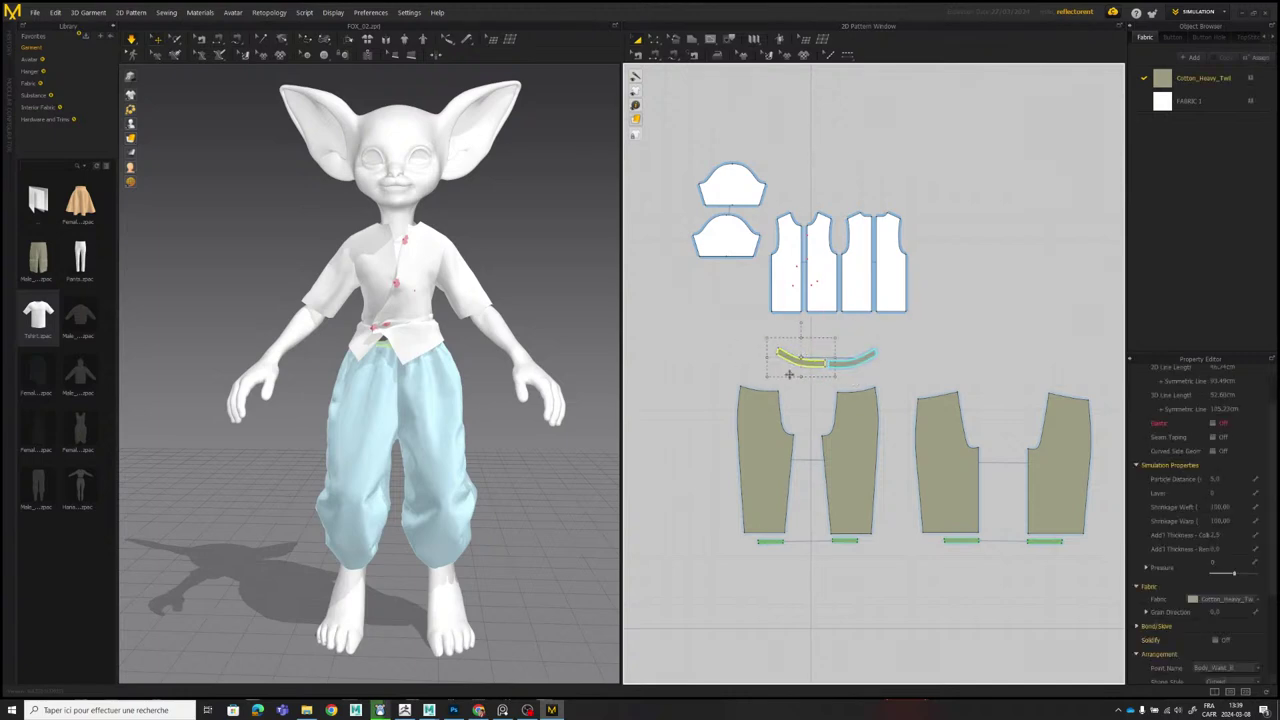
# Move the left front trouser leg pattern and its ankle cuff closer to the right front leg.
pyautogui.moveTo(719, 382); pyautogui.dragTo(775, 460)
pyautogui.moveTo(793, 561); pyautogui.dragTo(796, 565)
pyautogui.moveTo(770, 493); pyautogui.dragTo(791, 496)
pyautogui.click(802, 336)
# Select all shirt and trouser patterns of the outfit.
pyautogui.moveTo(567, 316); pyautogui.dragTo(562, 315, button='right')
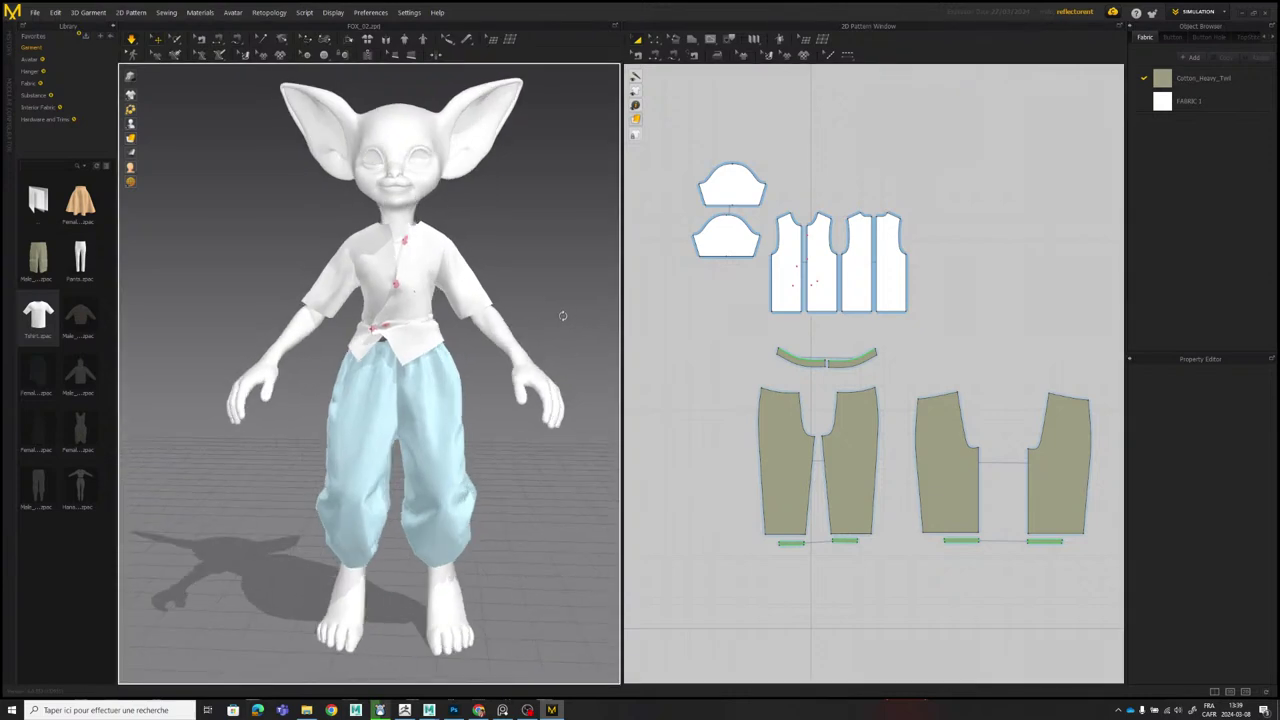
pyautogui.moveTo(461, 279); pyautogui.dragTo(447, 258, button='right')
pyautogui.scroll(-5, 418, 337)
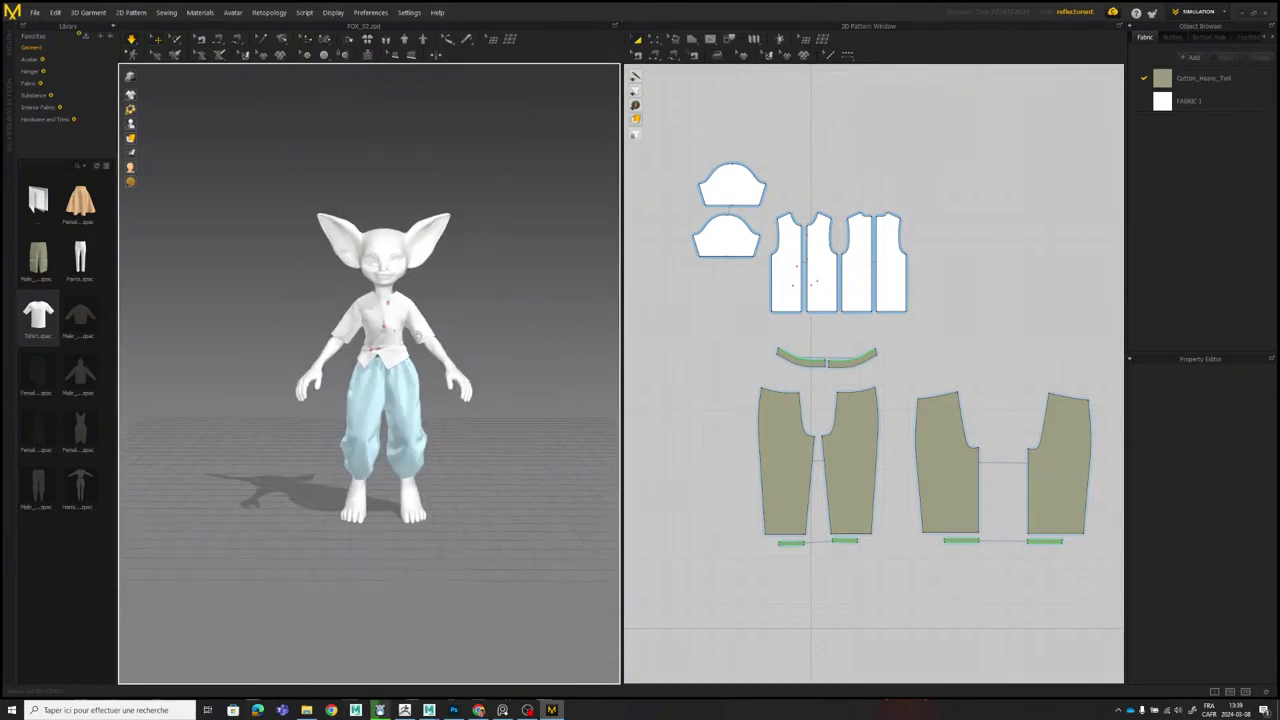
pyautogui.moveTo(810, 214); pyautogui.dragTo(818, 204, button='middle')
pyautogui.moveTo(1141, 597); pyautogui.dragTo(1134, 577)
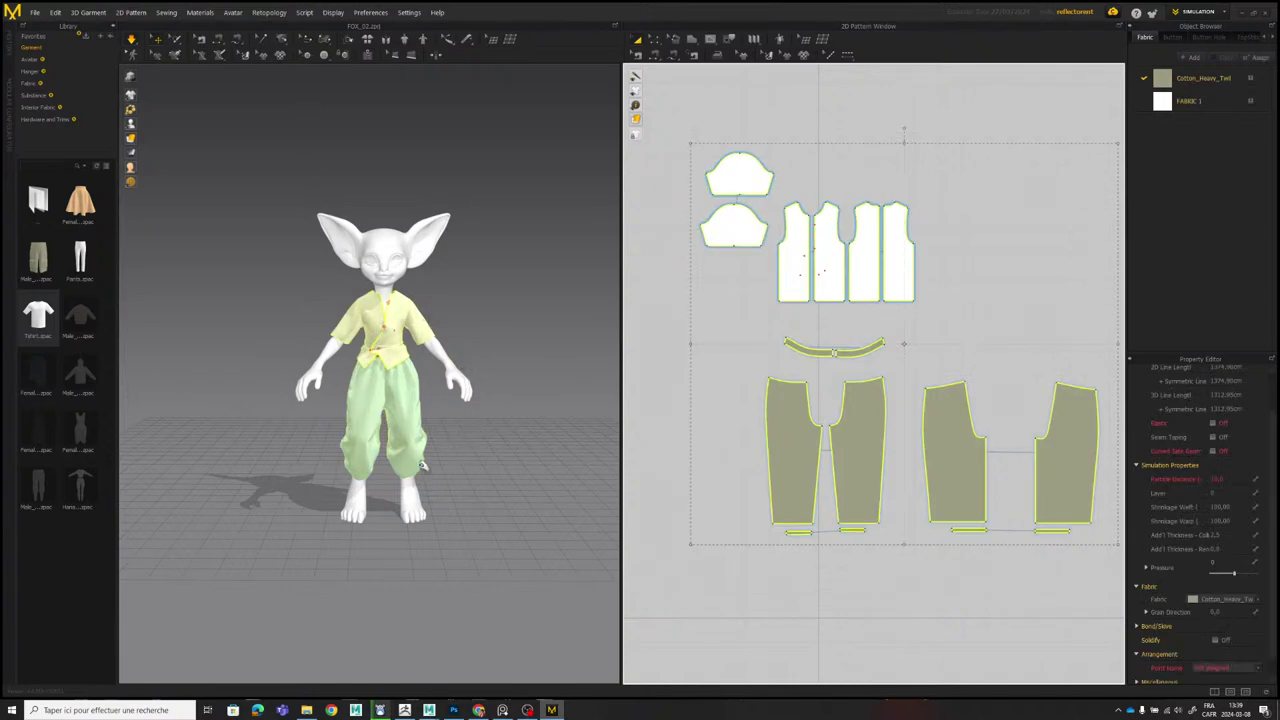
pyautogui.scroll(5, 423, 315)
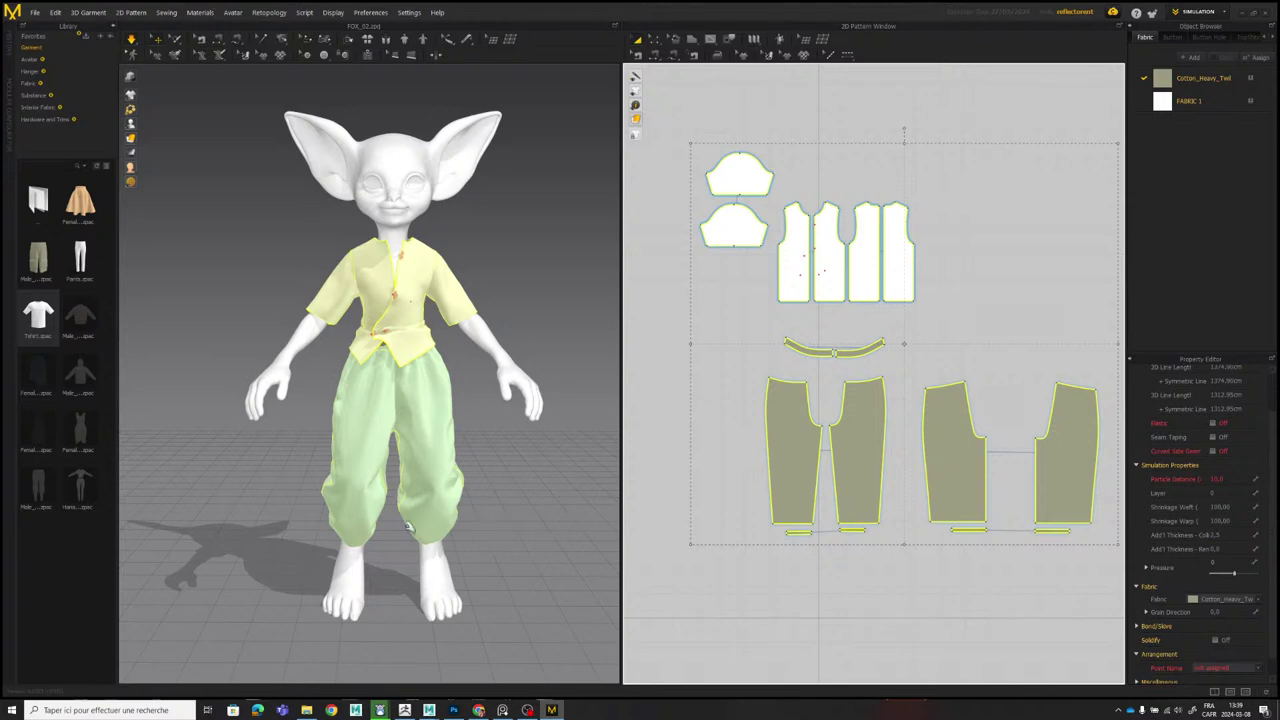
# Export the selected patterns as an OBJ file named Clothing, as multiple thin objects without the avatar.
pyautogui.click(37, 12)
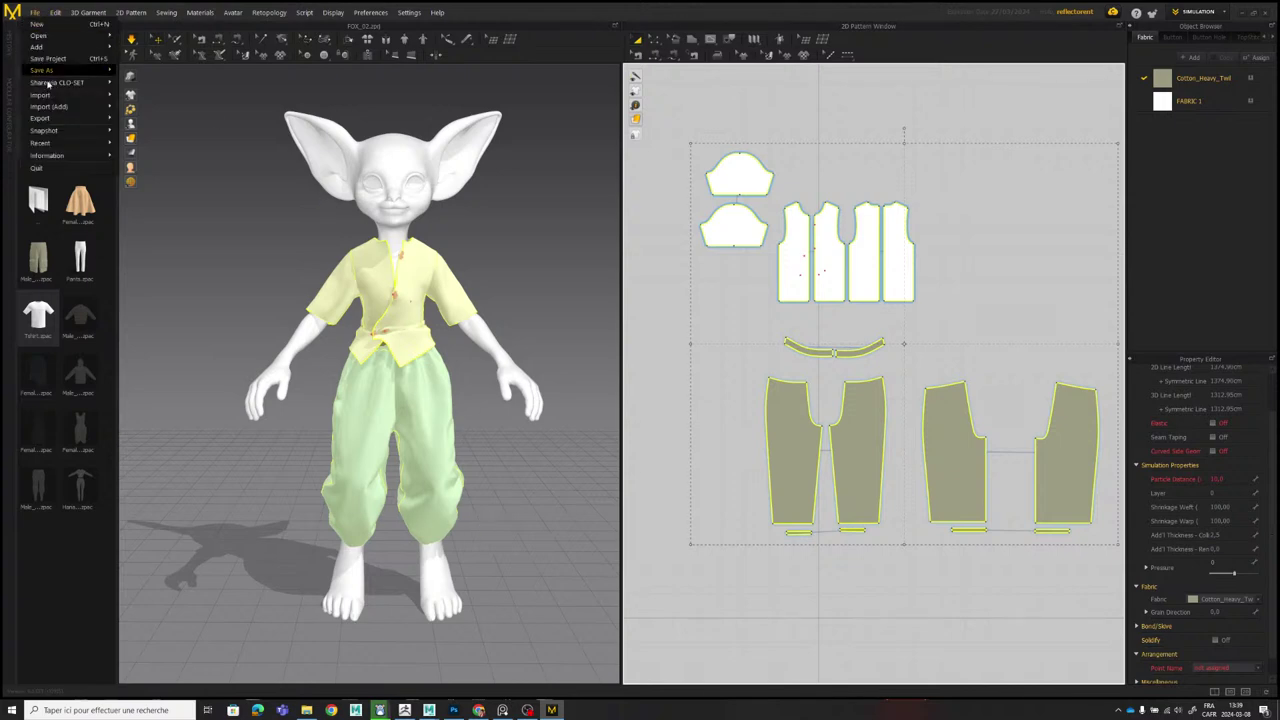
pyautogui.moveTo(58, 117)
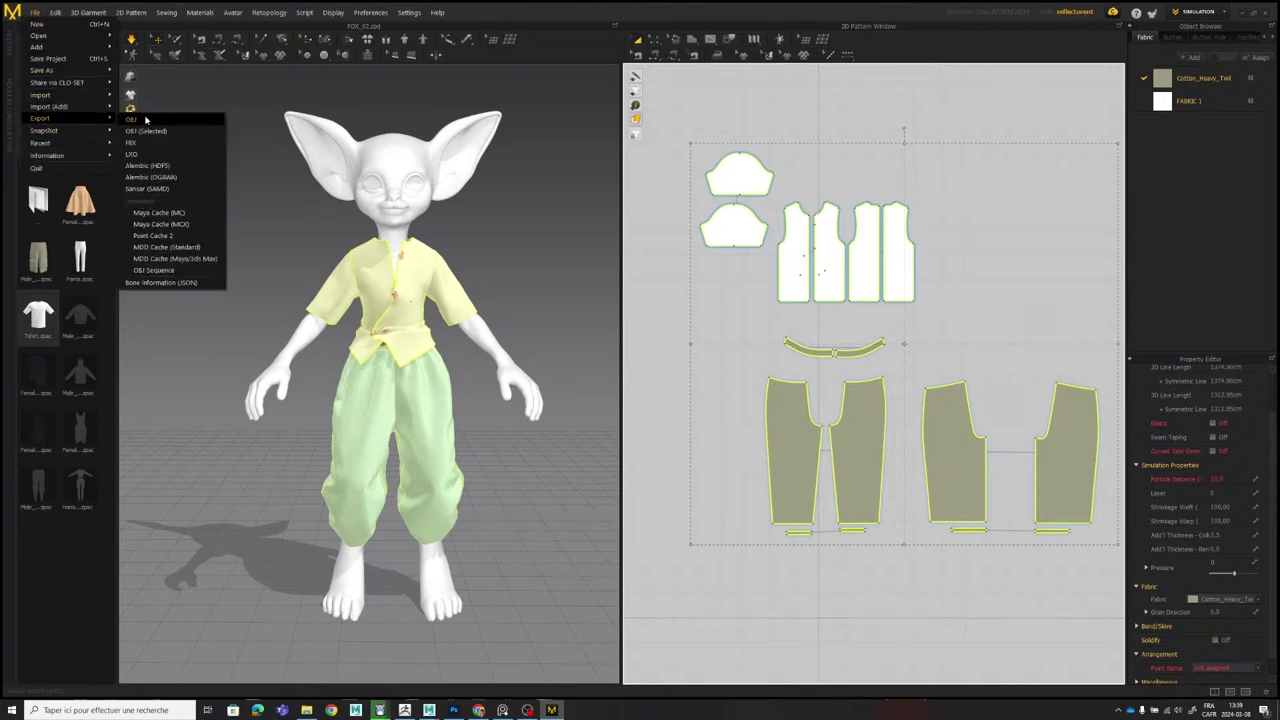
pyautogui.click(152, 131)
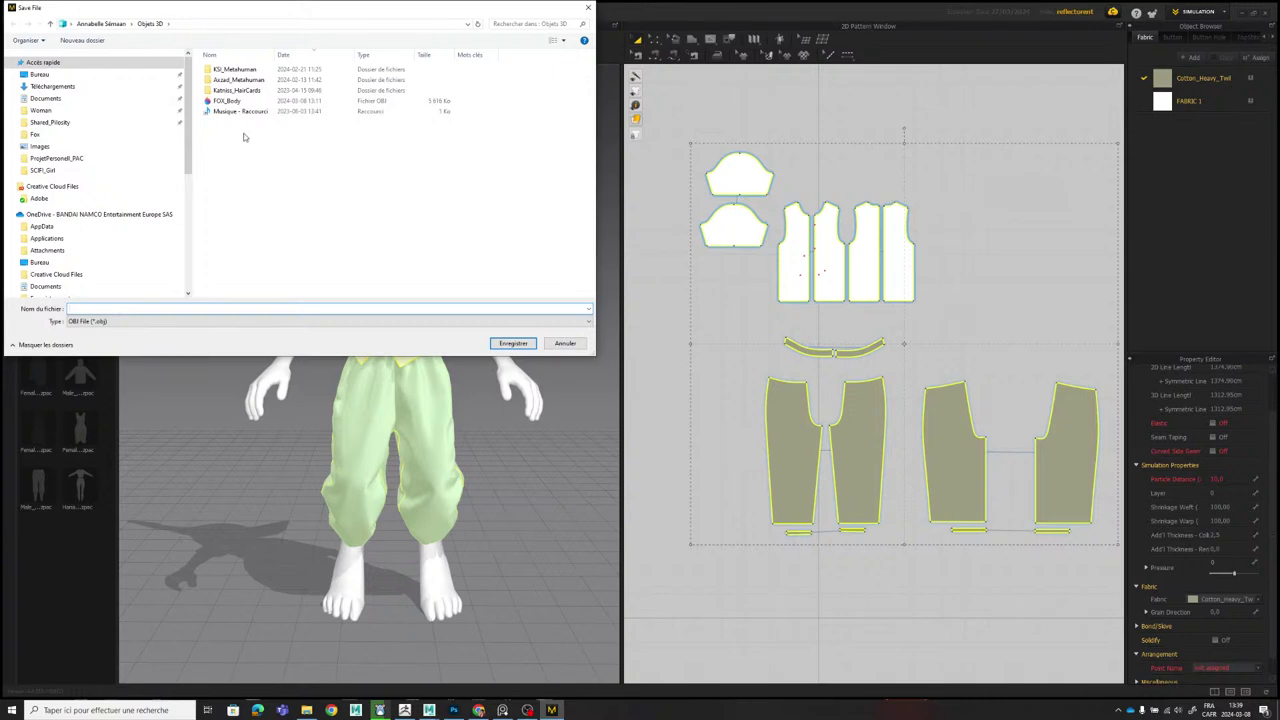
pyautogui.click(200, 308)
pyautogui.write('Clothing')
pyautogui.press('Return')
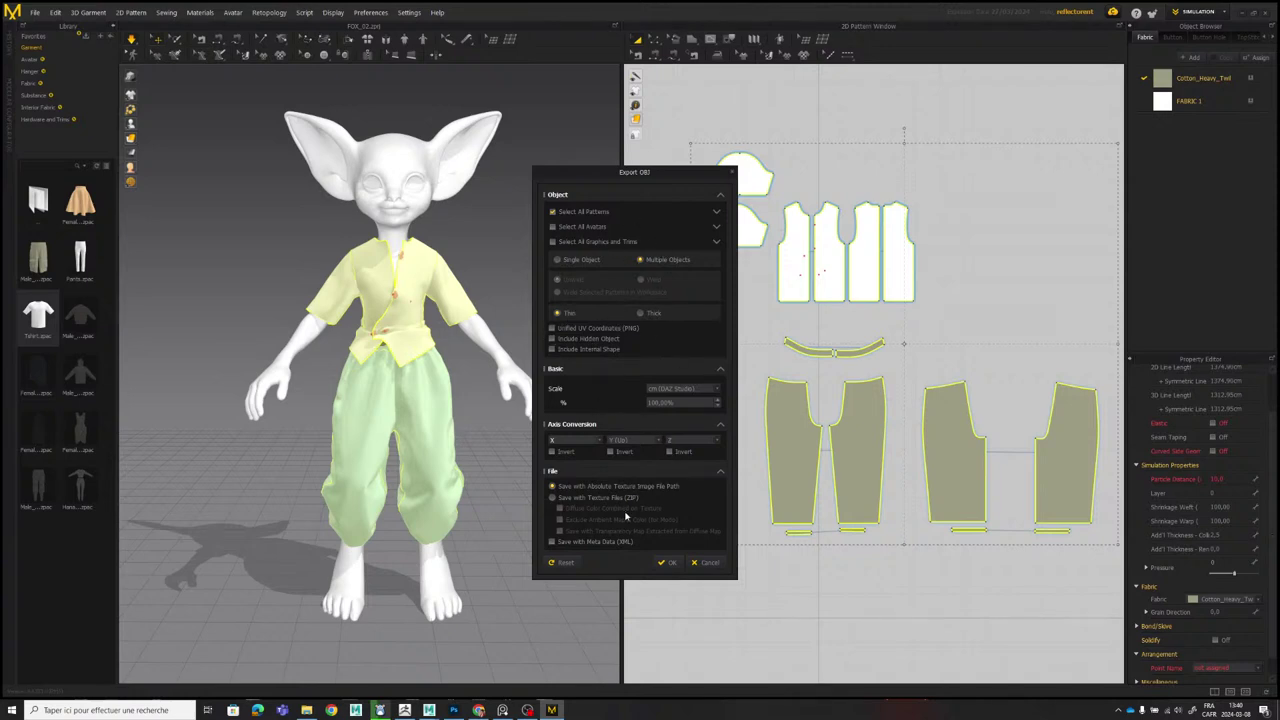
pyautogui.click(671, 563)
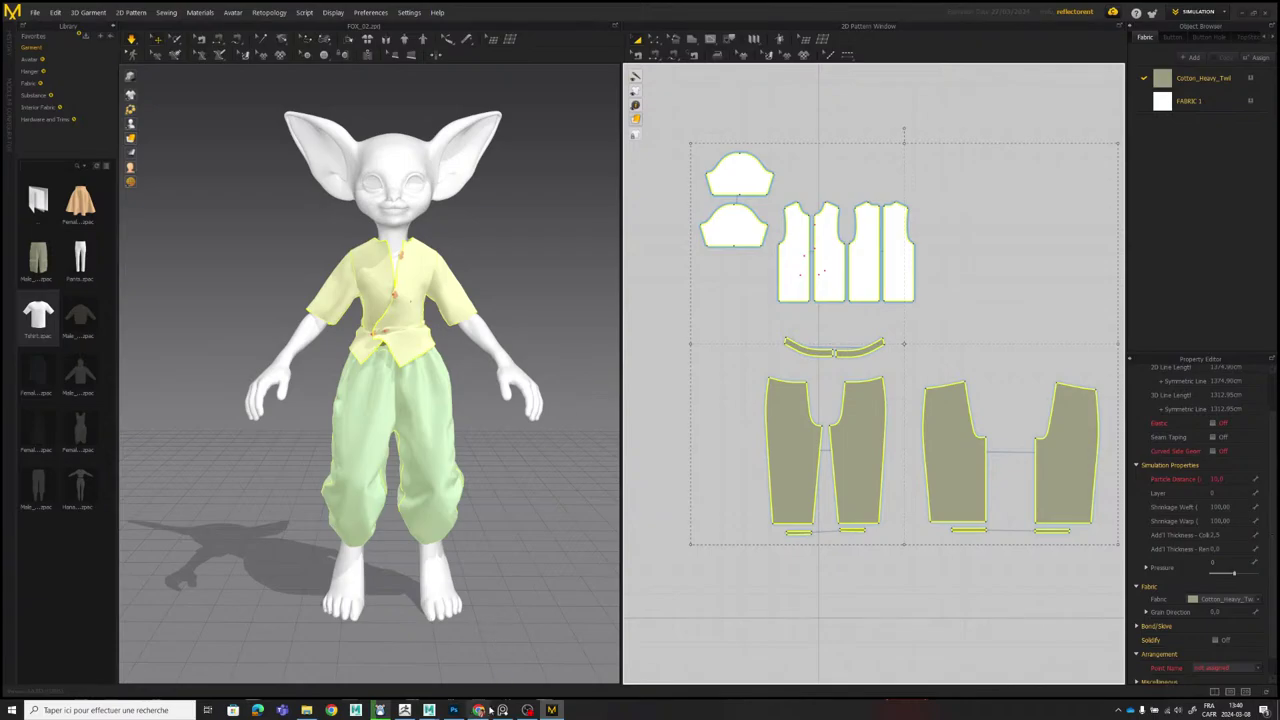
# Switch to ZBrush and turn on perspective for the view of the fox body.
pyautogui.click(405, 710)
pyautogui.keyDown('alt'); pyautogui.moveTo(640, 336); pyautogui.dragTo(554, 337, button='right'); pyautogui.keyUp('alt')
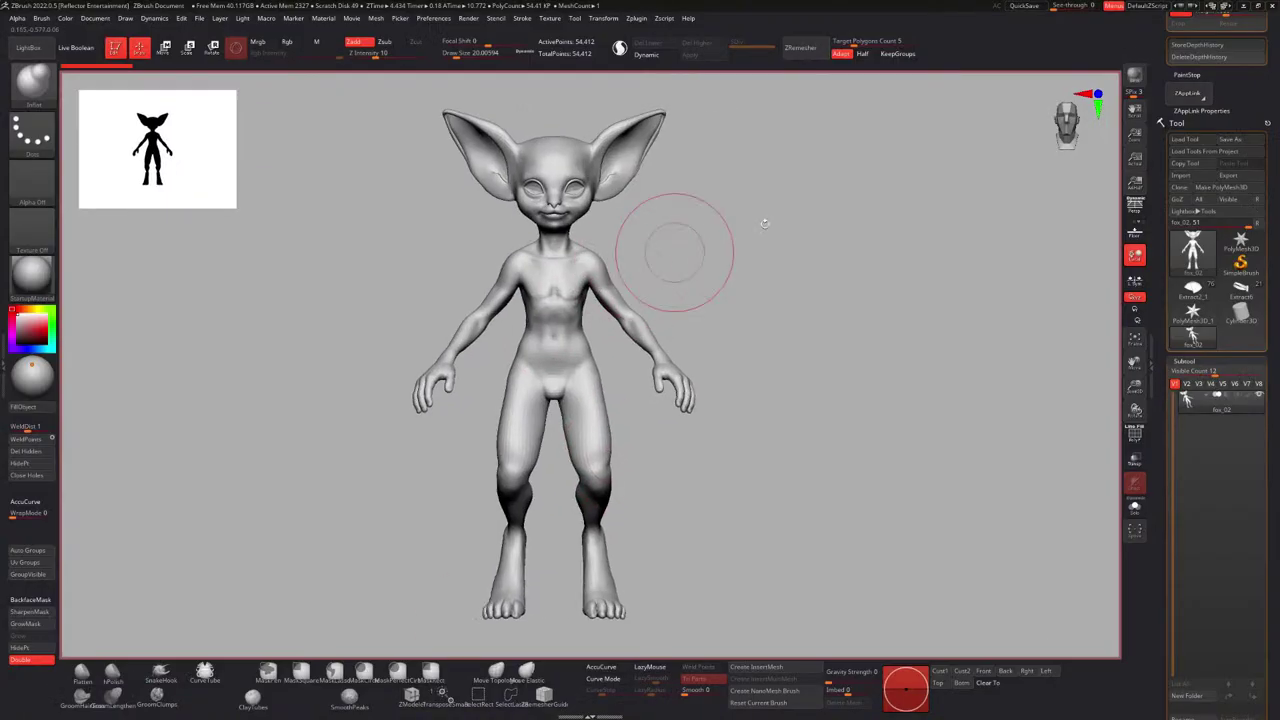
pyautogui.click(1135, 206)
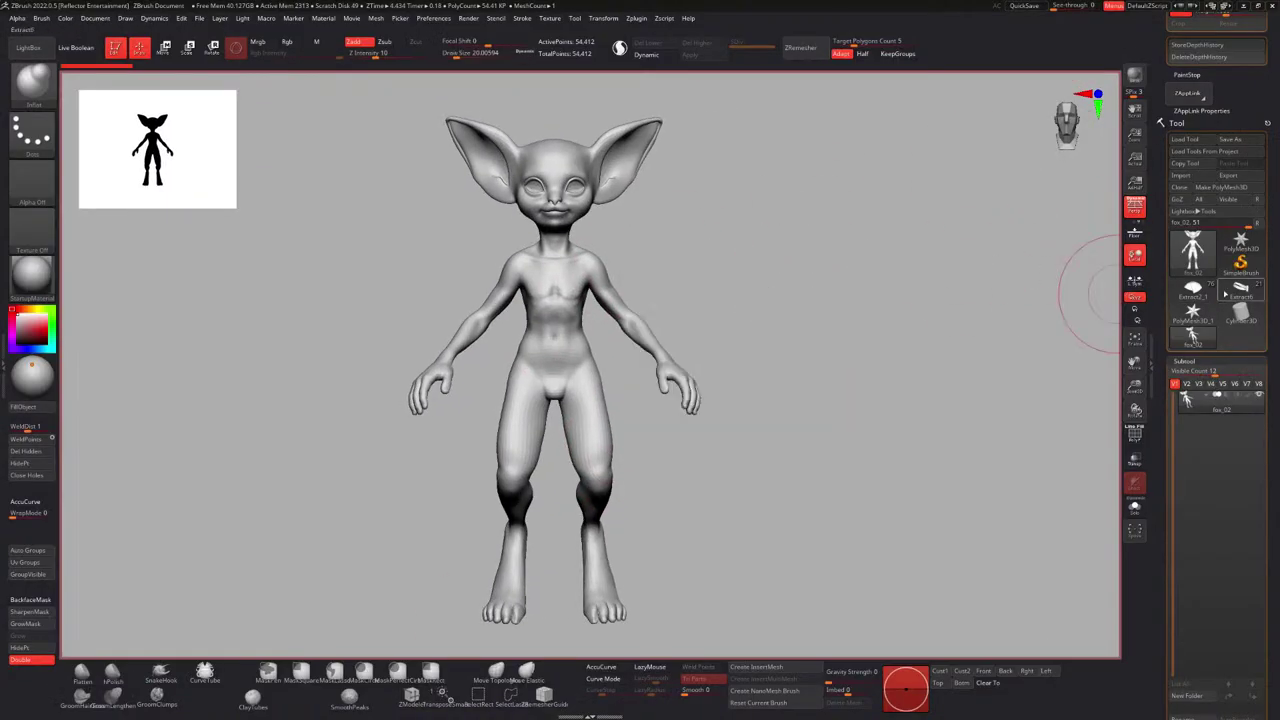
# Import the Clothing OBJ file as a separate tool based on PolyMesh3D.
pyautogui.click(1238, 243)
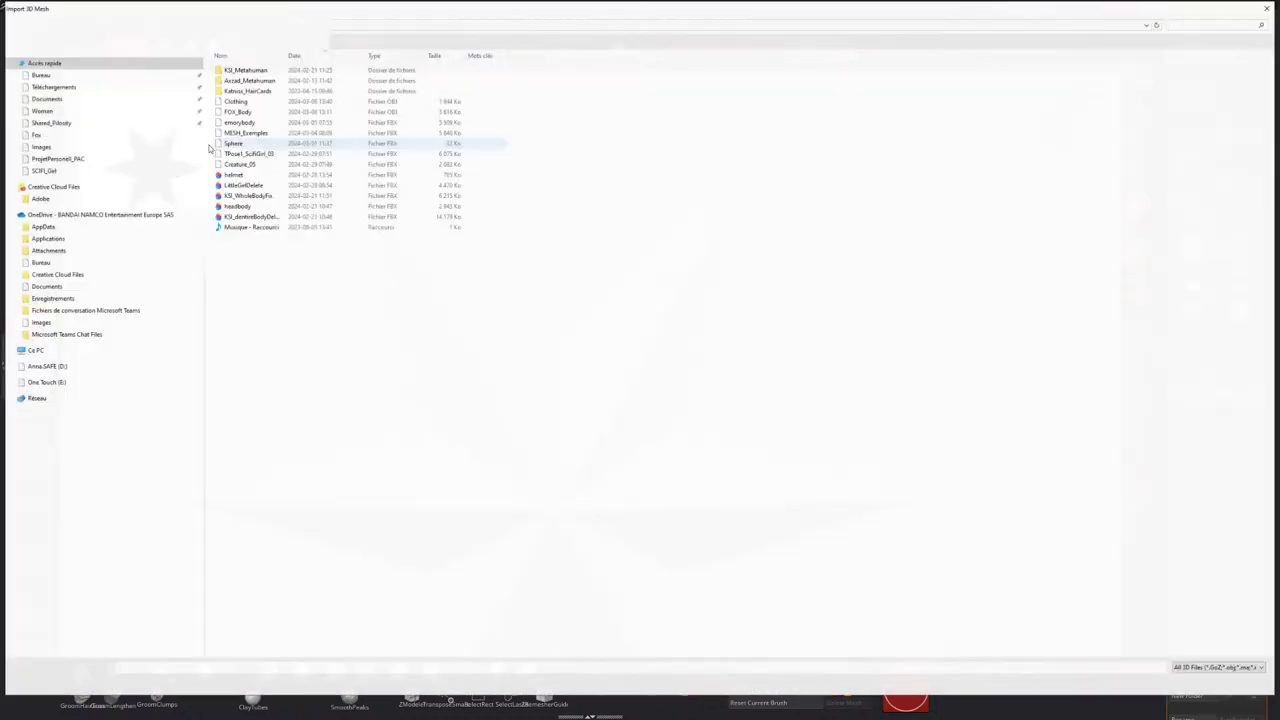
pyautogui.moveTo(160, 135)
pyautogui.mouseDown()
pyautogui.moveTo(266, 138)
pyautogui.moveTo(156, 134)
pyautogui.mouseUp()
pyautogui.click(237, 104)
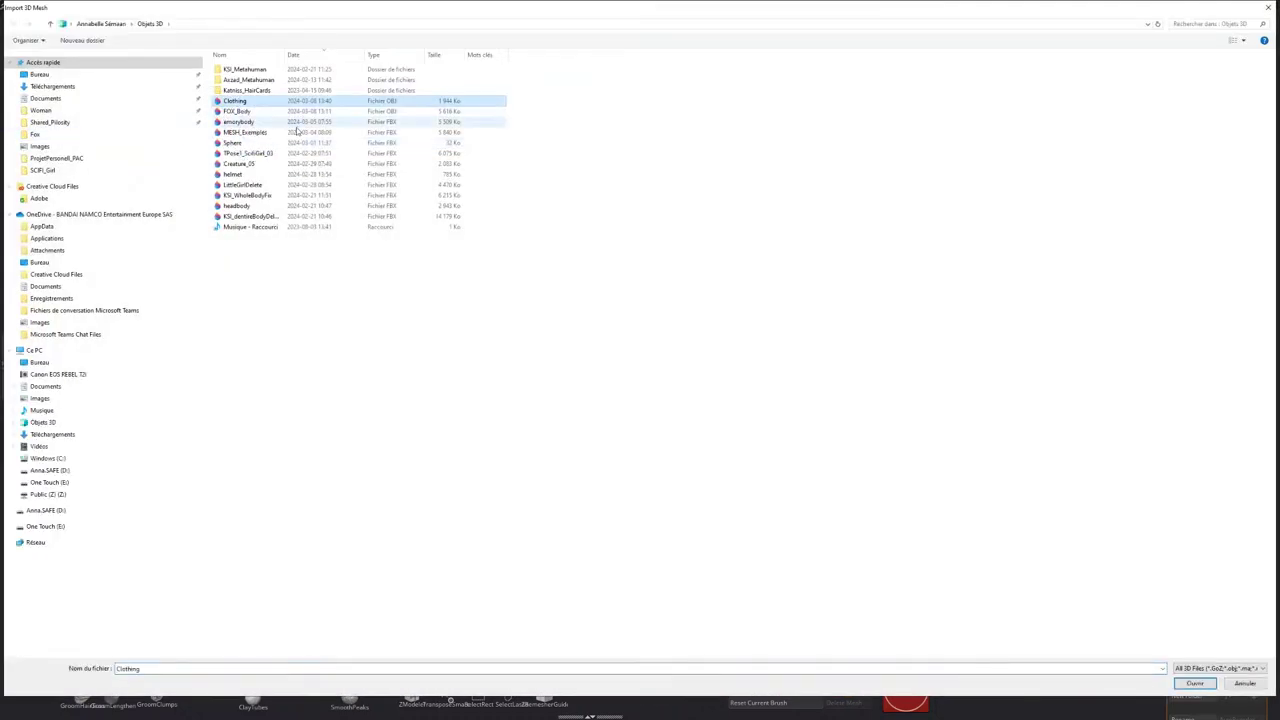
pyautogui.click(1195, 684)
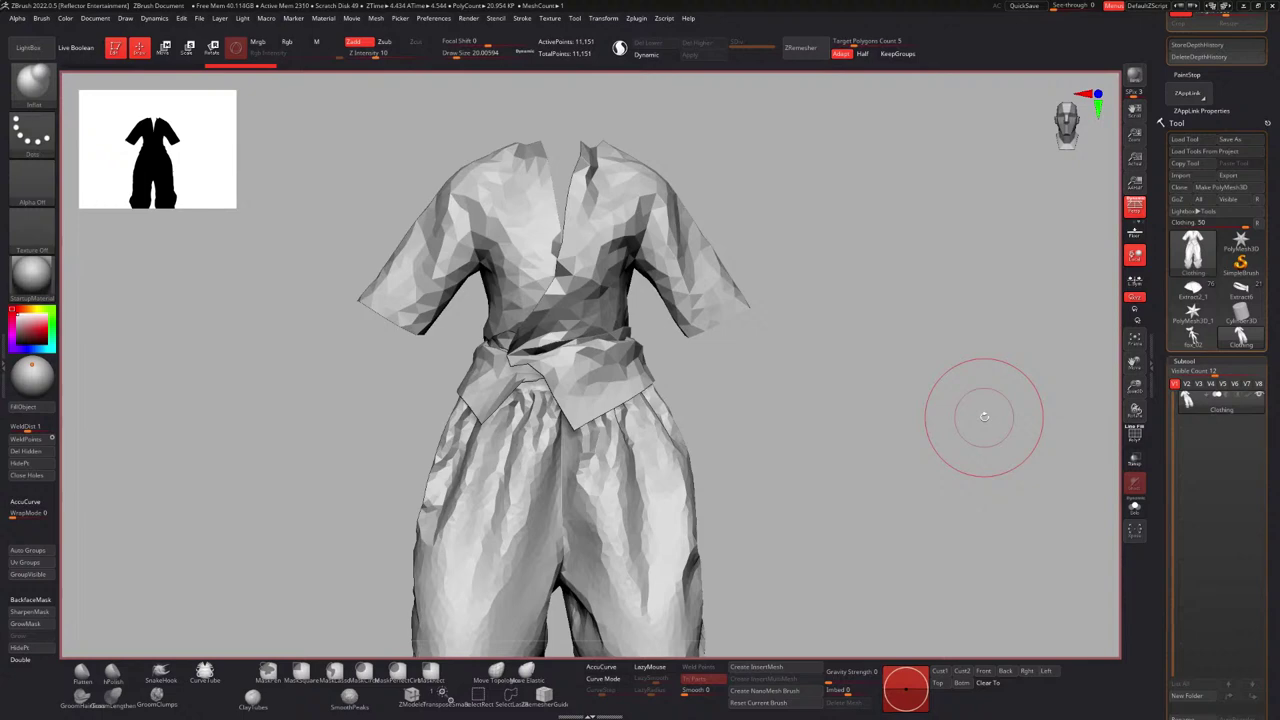
# Try subdividing the imported clothing mesh once.
pyautogui.keyDown('alt'); pyautogui.moveTo(818, 330); pyautogui.dragTo(728, 257); pyautogui.keyUp('alt')
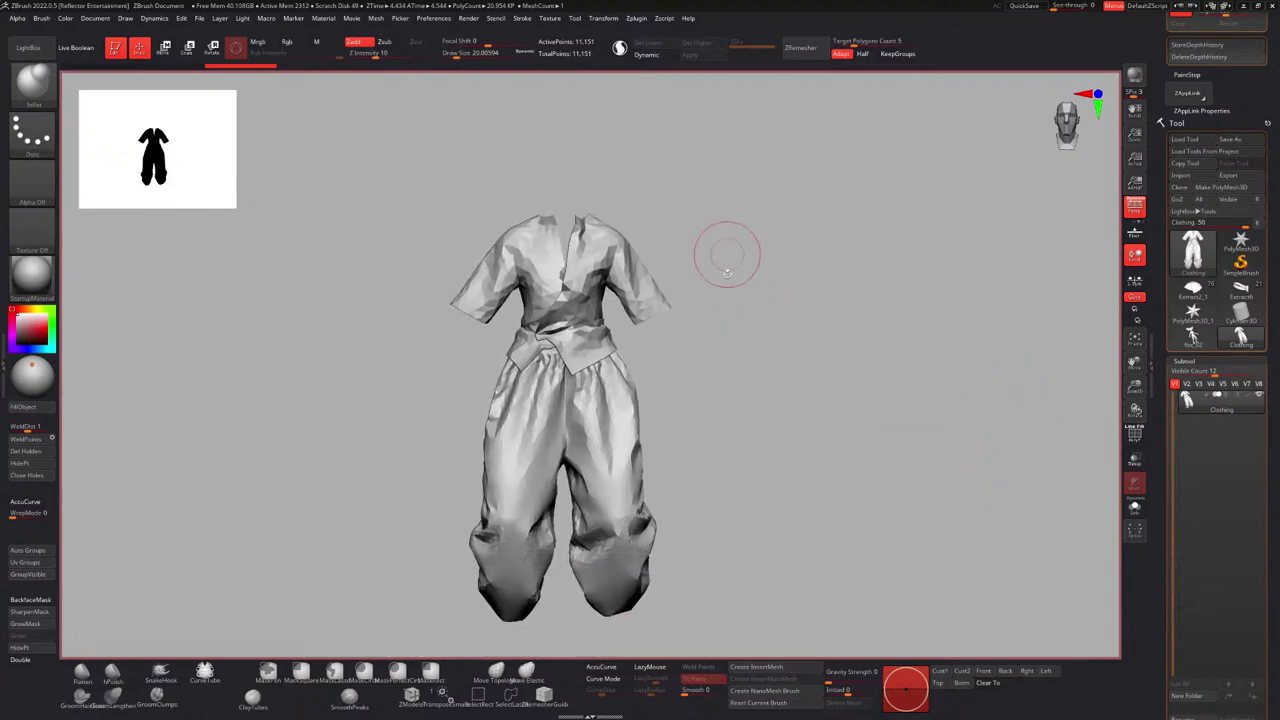
pyautogui.keyDown('alt'); pyautogui.moveTo(732, 332); pyautogui.dragTo(736, 298); pyautogui.keyUp('alt')
pyautogui.hotkey('ctrl', 'd')
pyautogui.hotkey('ctrl', 'z')
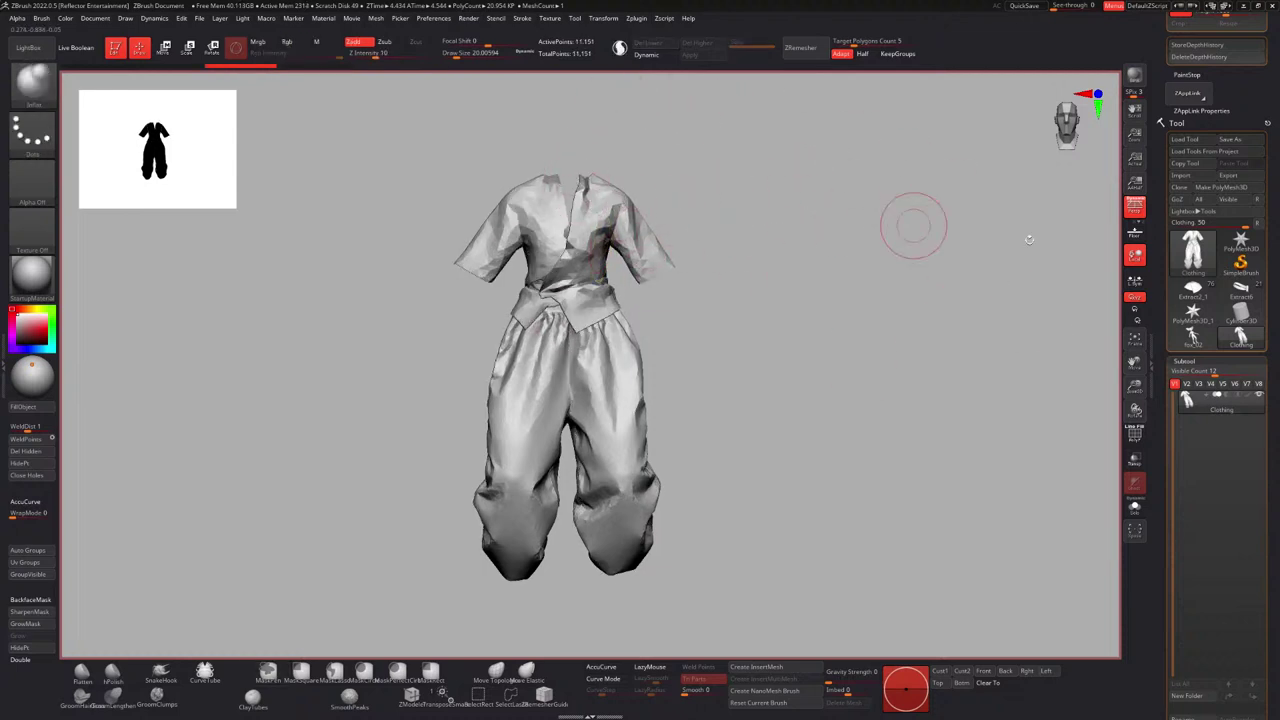
# Show the polygroup wireframe on the clothing and hide the sleeves and front shirt pieces.
pyautogui.click(1135, 433)
pyautogui.moveTo(480, 224)
pyautogui.keyDown('alt'); pyautogui.mouseDown(button='right')
pyautogui.moveTo(476, 282)
pyautogui.moveTo(492, 282)
pyautogui.mouseUp(button='right'); pyautogui.keyUp('alt')
pyautogui.keyDown('ctrl'); pyautogui.keyDown('shift'); pyautogui.click(490, 281); pyautogui.keyUp('shift'); pyautogui.keyUp('ctrl')
pyautogui.keyDown('ctrl'); pyautogui.keyDown('shift'); pyautogui.moveTo(556, 222); pyautogui.dragTo(594, 270); pyautogui.keyUp('shift'); pyautogui.keyUp('ctrl')
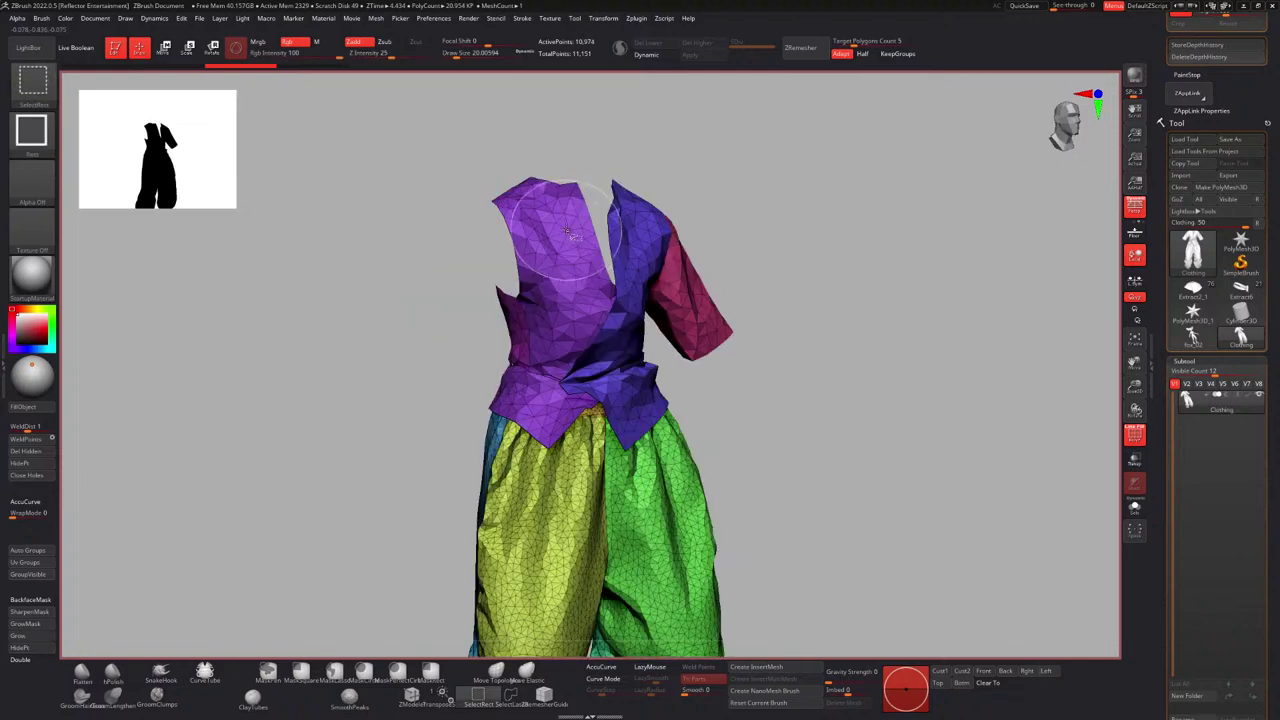
pyautogui.keyDown('ctrl'); pyautogui.keyDown('shift'); pyautogui.click(583, 245); pyautogui.keyUp('shift'); pyautogui.keyUp('ctrl')
pyautogui.keyDown('ctrl'); pyautogui.keyDown('shift'); pyautogui.click(634, 254); pyautogui.keyUp('shift'); pyautogui.keyUp('ctrl')
pyautogui.keyDown('ctrl'); pyautogui.keyDown('shift'); pyautogui.click(674, 283); pyautogui.keyUp('shift'); pyautogui.keyUp('ctrl')
# Hide the remaining shirt polygroups, working around from behind, so that only the trousers are shown.
pyautogui.moveTo(480, 288); pyautogui.dragTo(620, 293, button='right')
pyautogui.keyDown('ctrl'); pyautogui.keyDown('shift'); pyautogui.click(506, 309); pyautogui.keyUp('shift'); pyautogui.keyUp('ctrl')
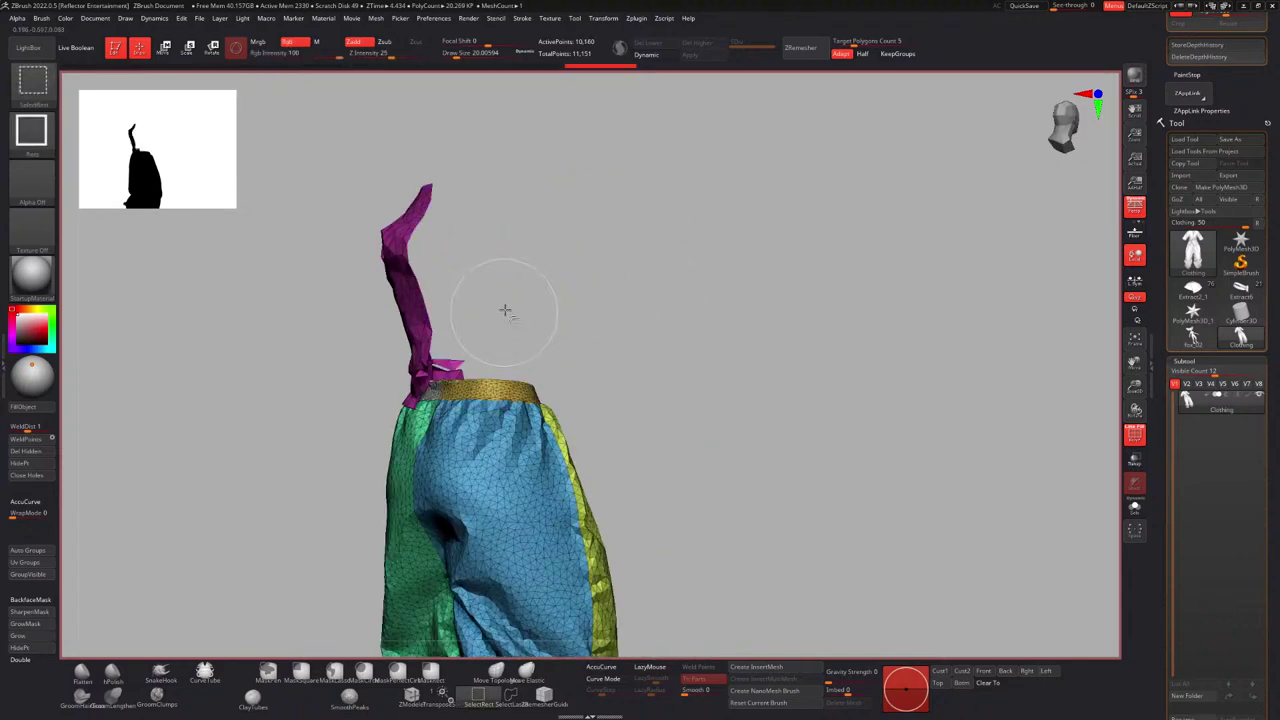
pyautogui.moveTo(392, 262); pyautogui.dragTo(462, 208, button='right')
pyautogui.keyDown('ctrl'); pyautogui.keyDown('shift'); pyautogui.click(412, 246); pyautogui.keyUp('shift'); pyautogui.keyUp('ctrl')
pyautogui.moveTo(462, 208); pyautogui.dragTo(526, 222, button='right')
pyautogui.moveTo(526, 222); pyautogui.dragTo(432, 240, button='right')
pyautogui.keyDown('alt'); pyautogui.moveTo(432, 240); pyautogui.dragTo(545, 261, button='right'); pyautogui.keyUp('alt')
pyautogui.keyDown('alt'); pyautogui.moveTo(545, 261); pyautogui.dragTo(643, 267, button='right'); pyautogui.keyUp('alt')
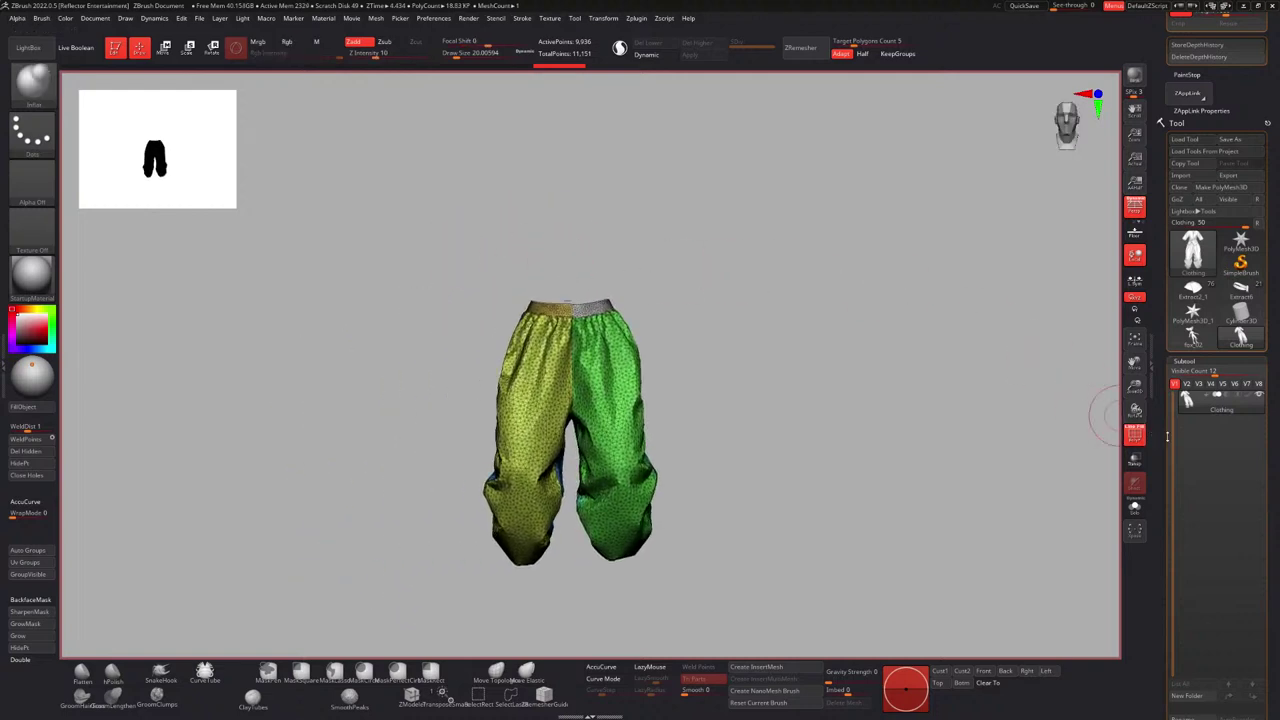
# Split the hidden shirt pieces off the trousers into their own subtool.
pyautogui.moveTo(1167, 434); pyautogui.dragTo(1174, 280)
pyautogui.keyDown('alt'); pyautogui.moveTo(857, 291); pyautogui.dragTo(886, 282, button='right'); pyautogui.keyUp('alt')
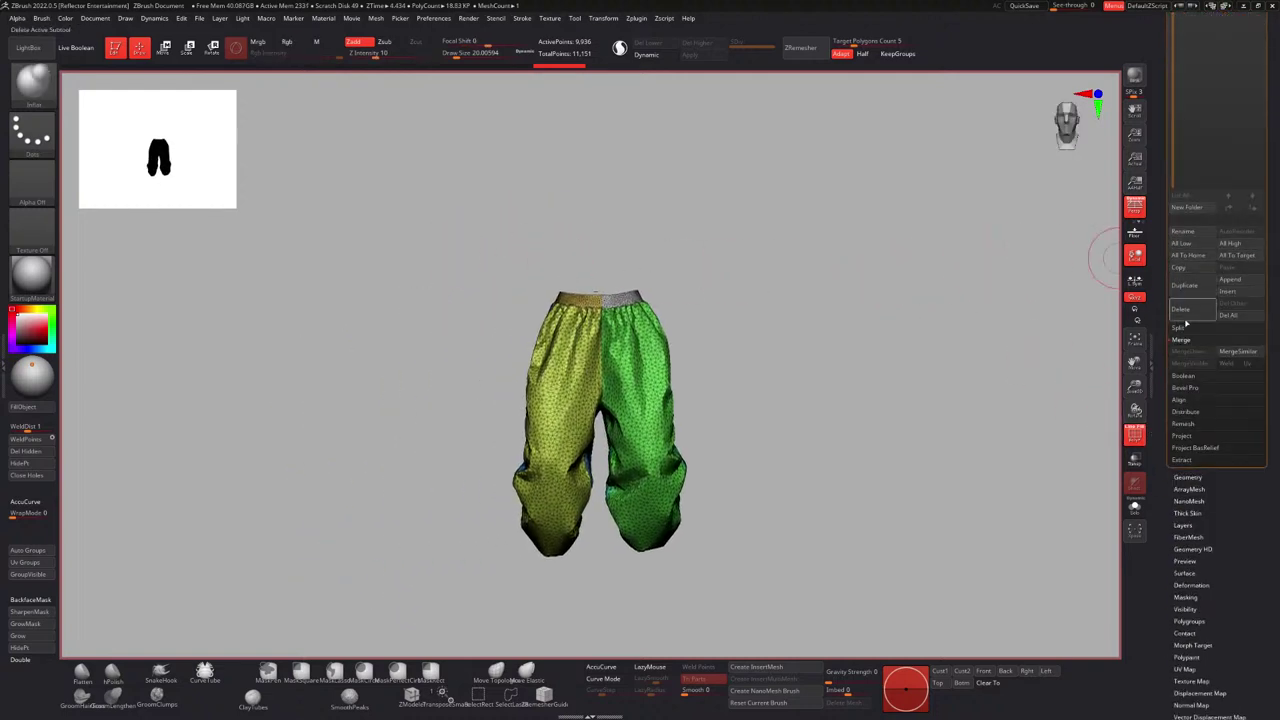
pyautogui.moveTo(1180, 374); pyautogui.dragTo(1180, 240)
pyautogui.moveTo(1184, 412); pyautogui.dragTo(1182, 351)
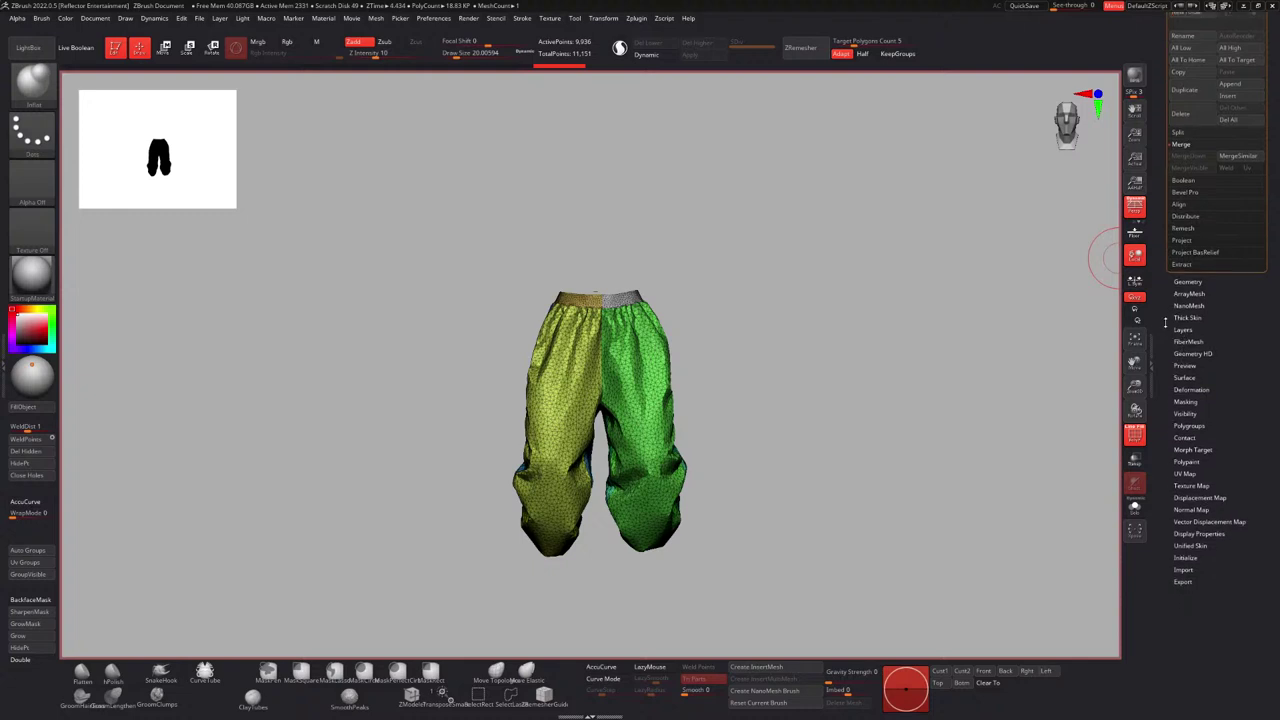
pyautogui.keyDown('alt'); pyautogui.moveTo(700, 306); pyautogui.dragTo(670, 288, button='right'); pyautogui.keyUp('alt')
pyautogui.click(1176, 282)
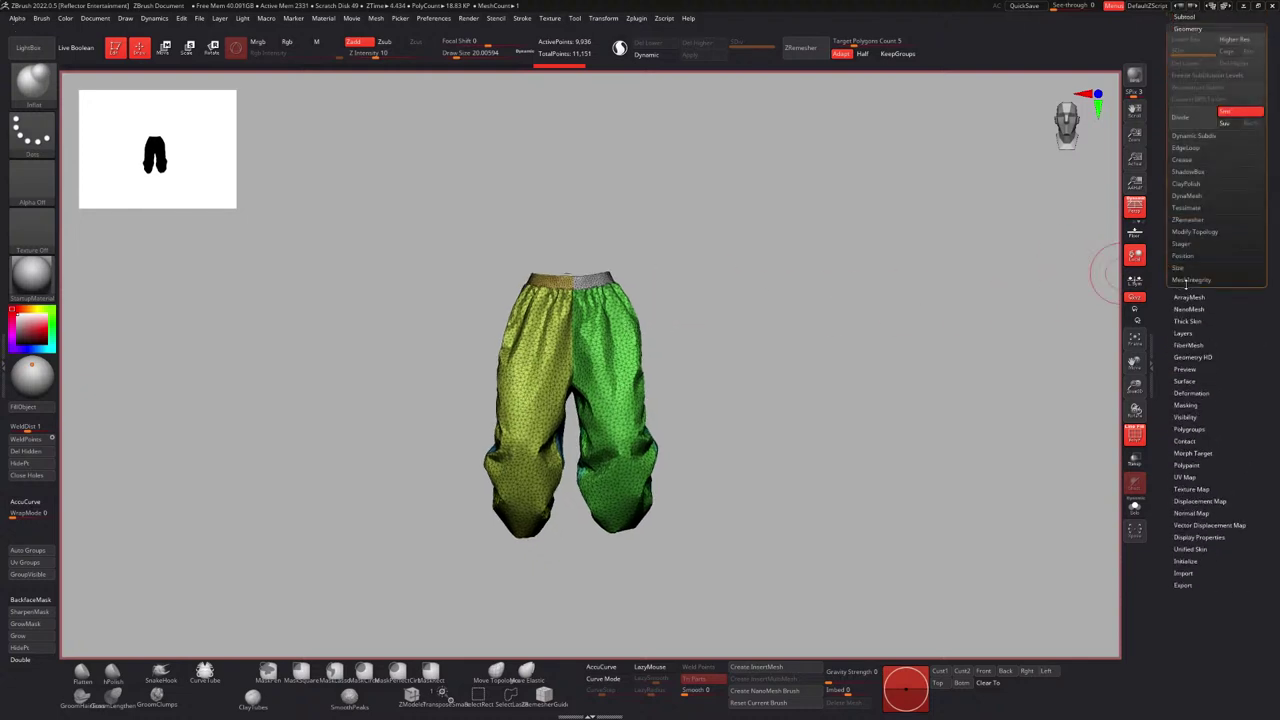
pyautogui.click(1178, 220)
pyautogui.click(1177, 16)
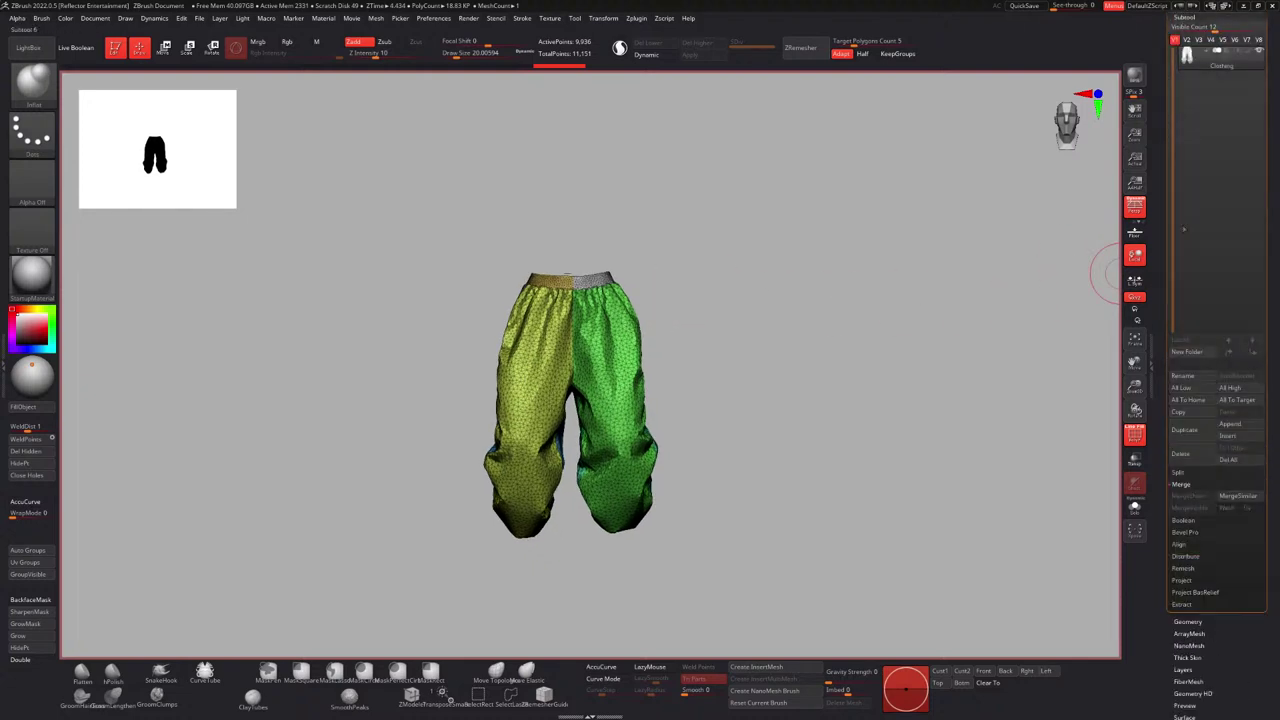
pyautogui.click(1188, 474)
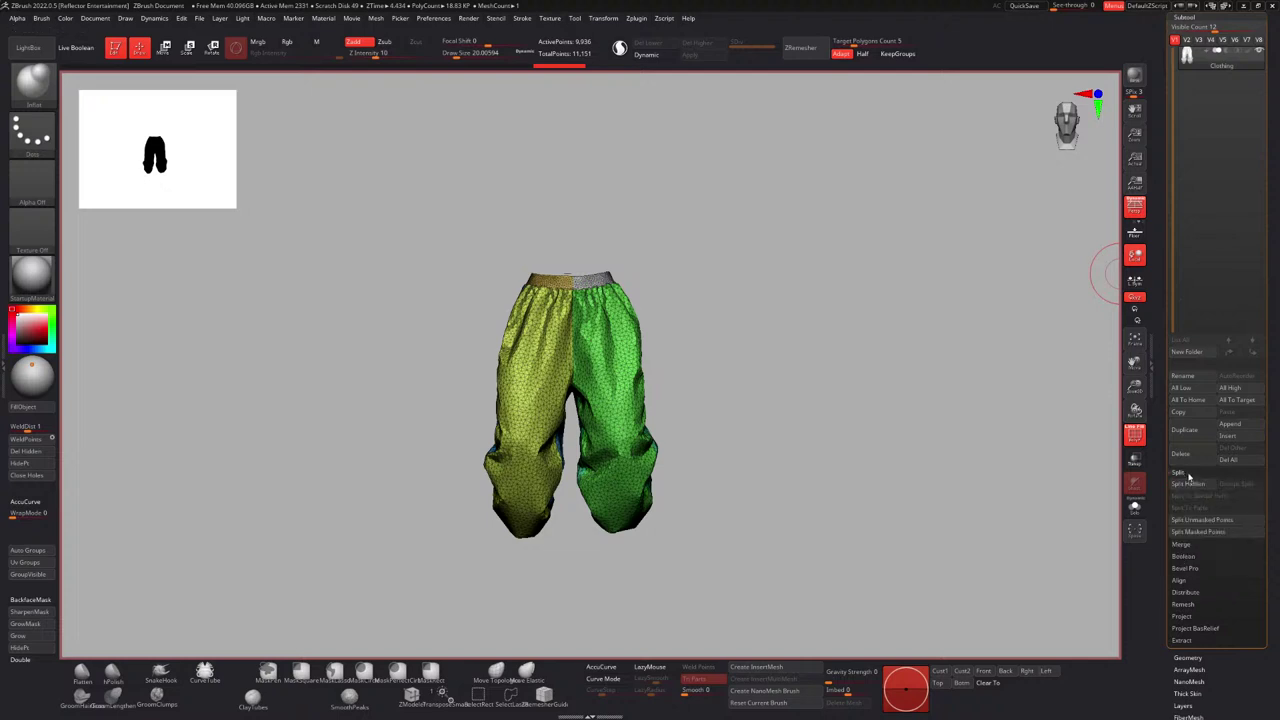
pyautogui.click(1189, 488)
pyautogui.keyDown('alt'); pyautogui.moveTo(733, 260); pyautogui.dragTo(746, 302); pyautogui.keyUp('alt')
pyautogui.keyDown('alt'); pyautogui.moveTo(731, 345); pyautogui.dragTo(727, 279); pyautogui.keyUp('alt')
# Weld the duplicate points of the trousers mesh.
pyautogui.moveTo(1186, 586); pyautogui.dragTo(1186, 388)
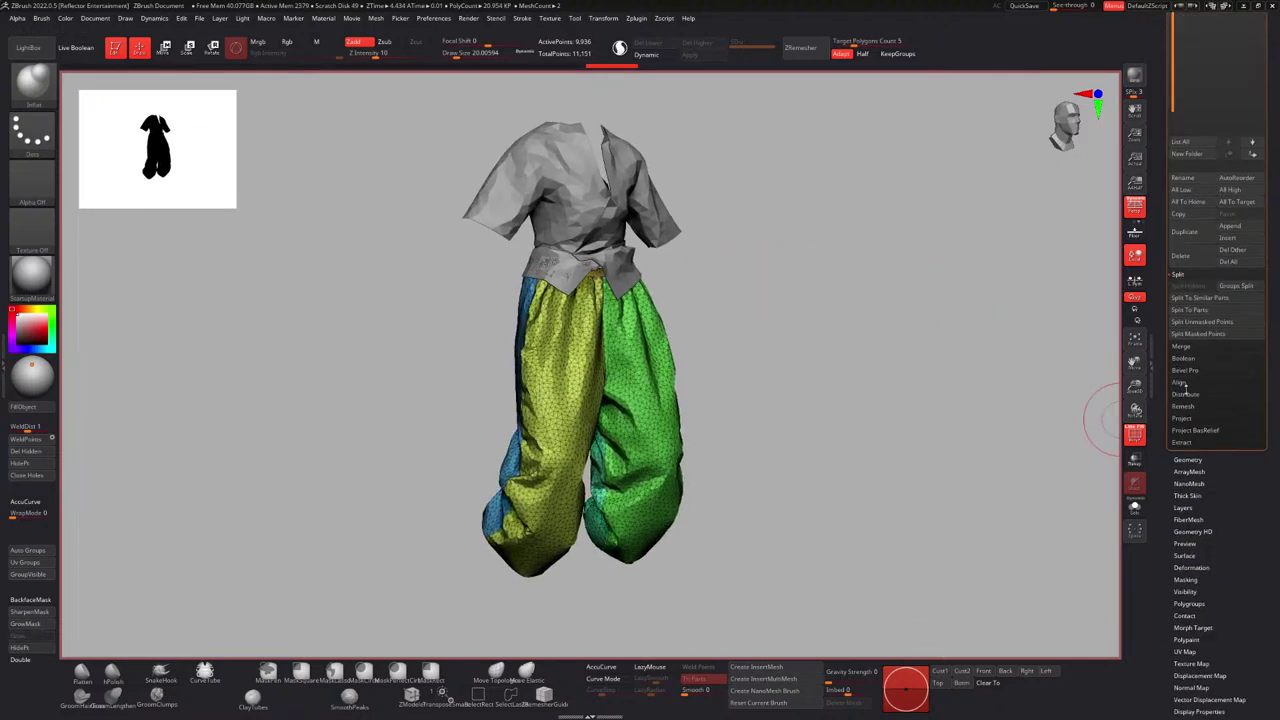
pyautogui.click(1187, 459)
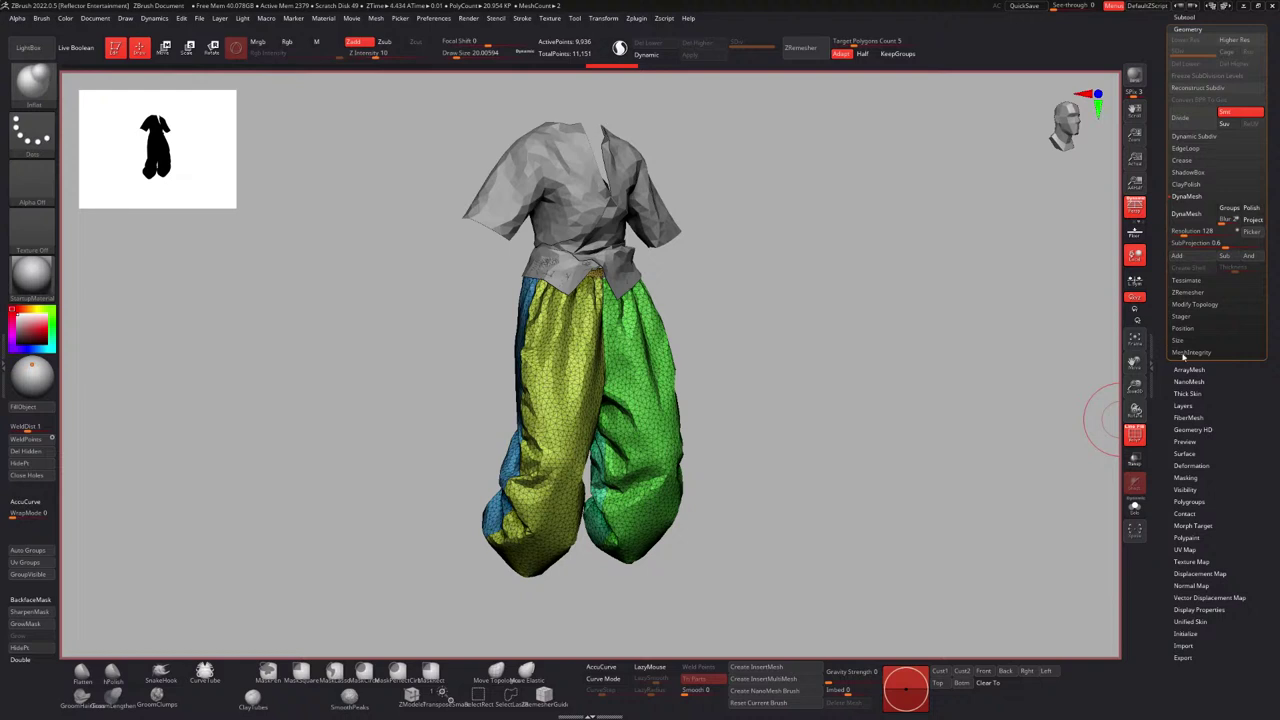
pyautogui.click(1184, 355)
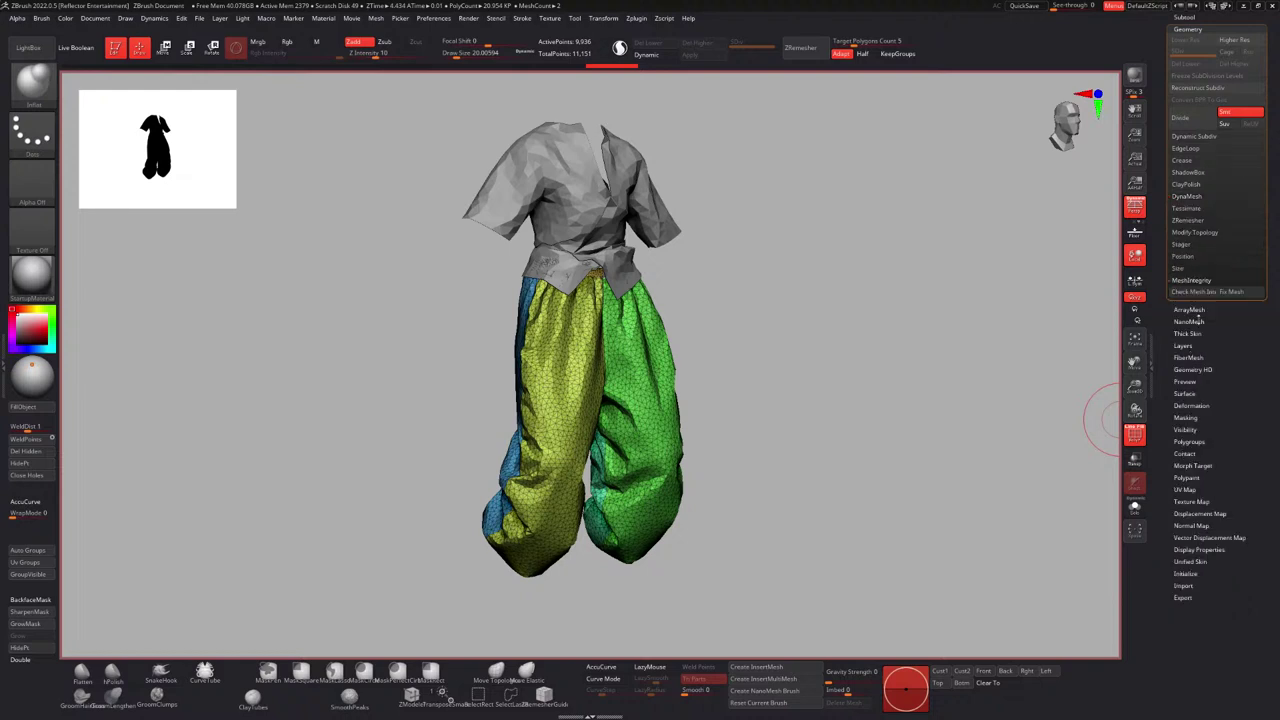
pyautogui.click(1194, 232)
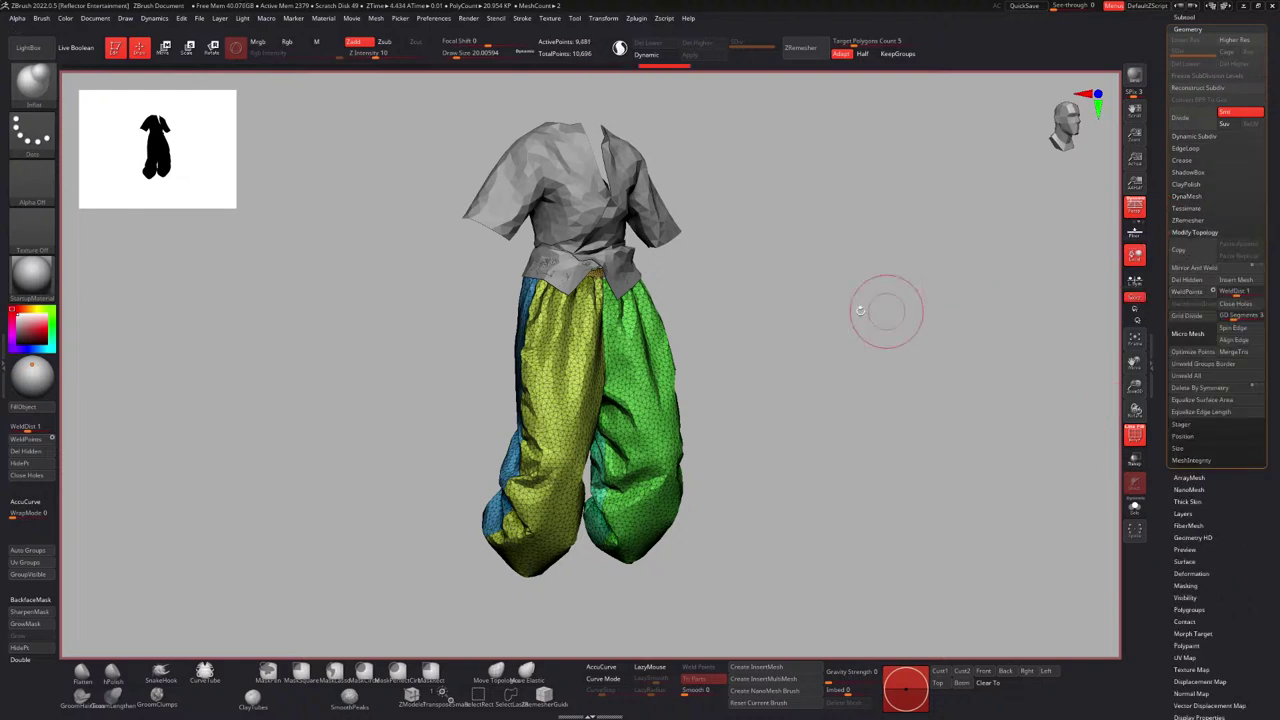
# Isolate the trousers in Solo mode and turn off the polygroup wireframe display.
pyautogui.moveTo(886, 311); pyautogui.dragTo(726, 329)
pyautogui.click(1134, 507)
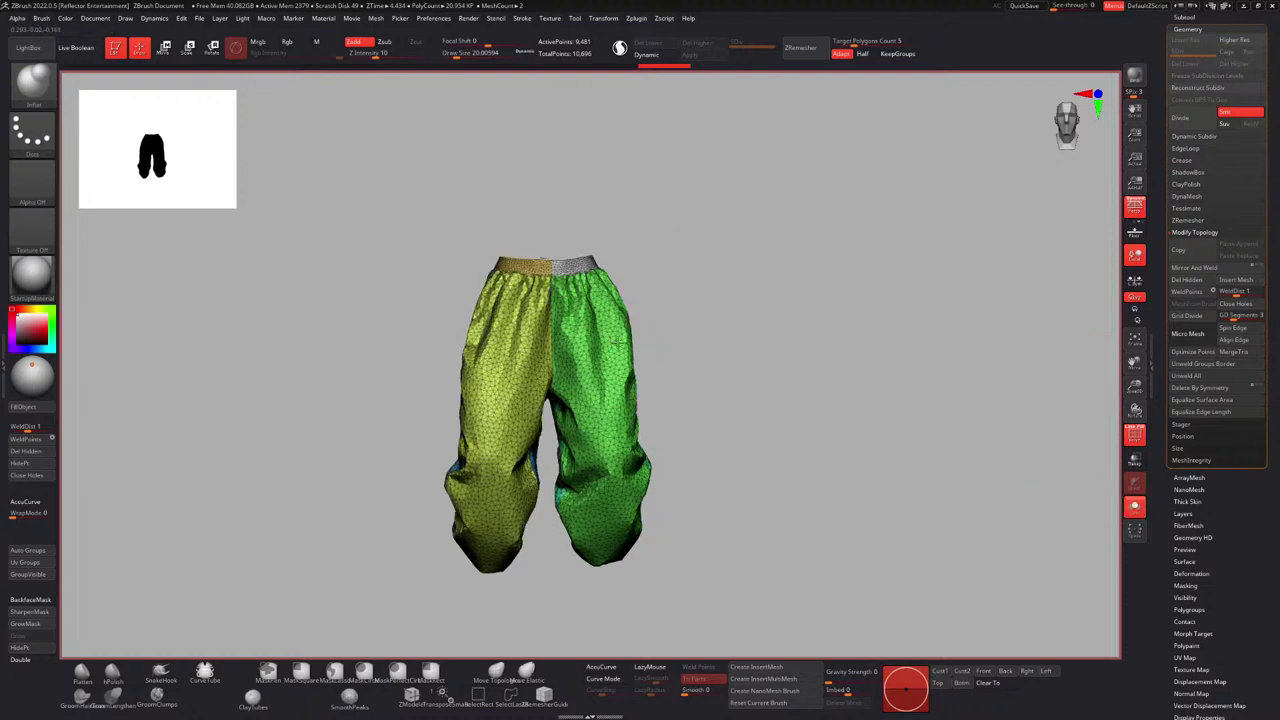
pyautogui.moveTo(616, 343); pyautogui.dragTo(681, 340, button='right')
pyautogui.click(1134, 434)
pyautogui.keyDown('shift'); pyautogui.moveTo(879, 351); pyautogui.dragTo(780, 335); pyautogui.keyUp('shift')
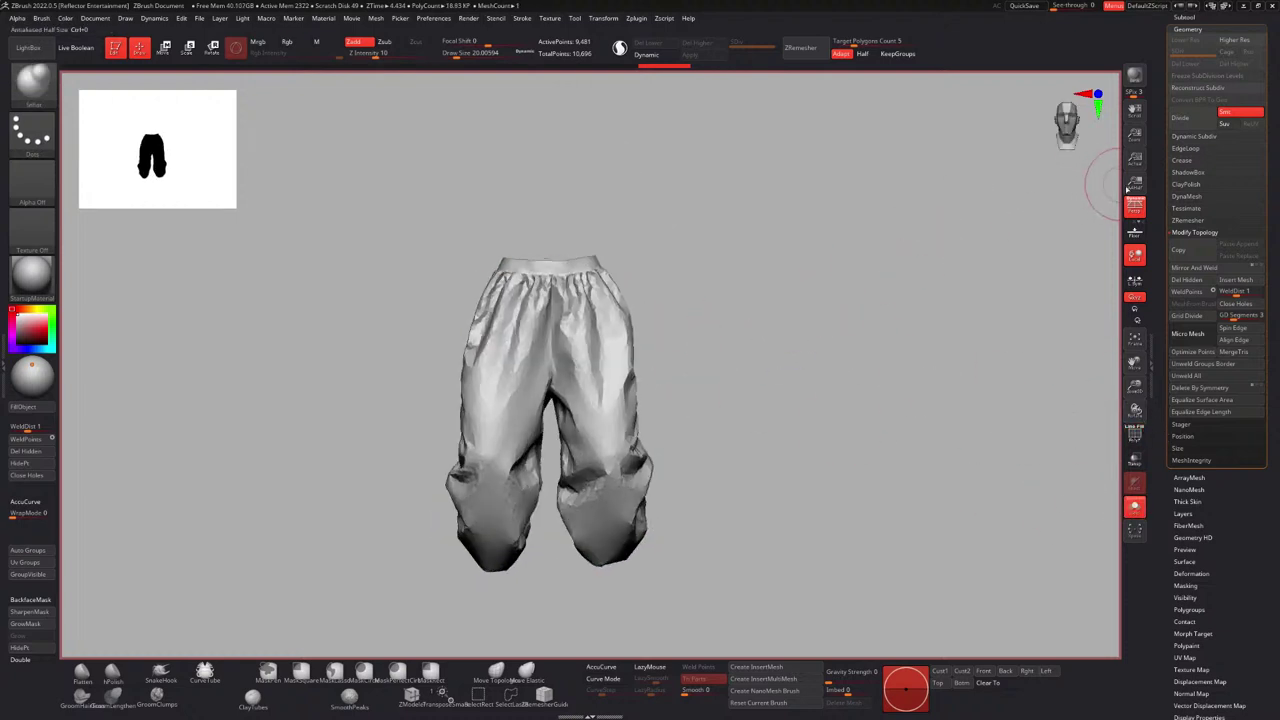
# Turn on Dynamic Subdiv for the trousers.
pyautogui.click(1194, 136)
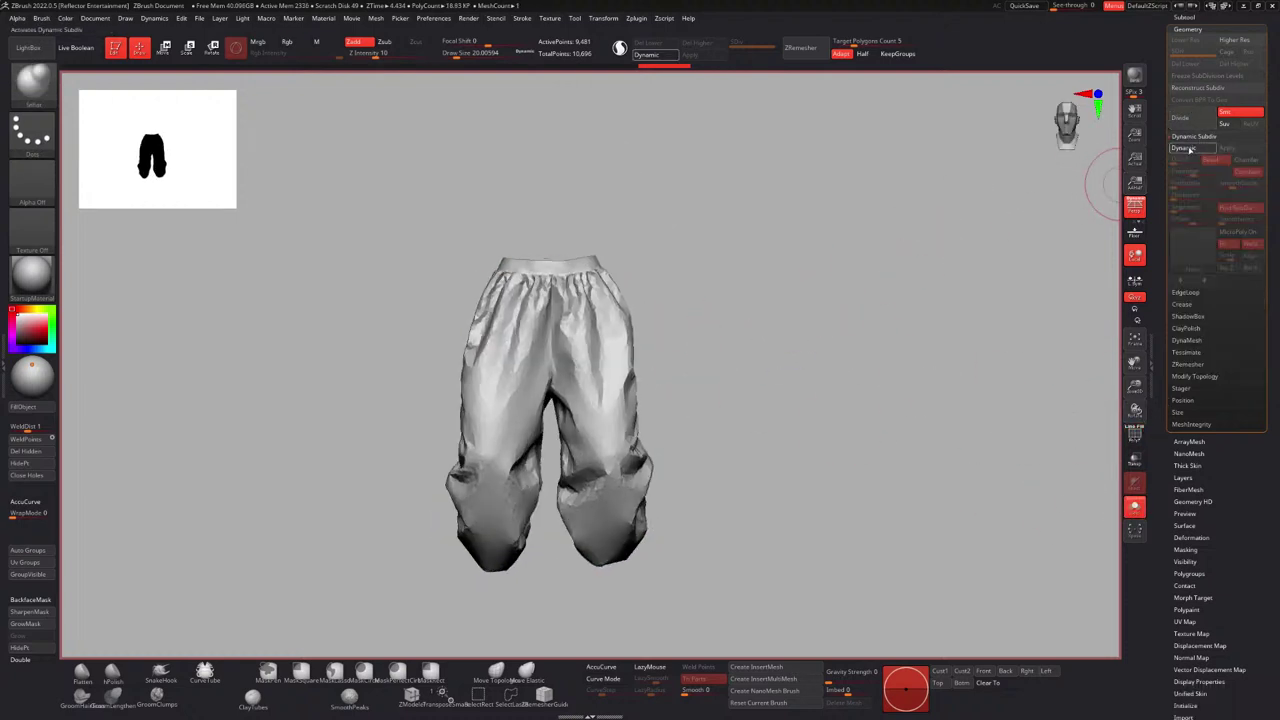
pyautogui.click(1190, 149)
pyautogui.moveTo(900, 228); pyautogui.dragTo(860, 235)
pyautogui.keyDown('ctrl'); pyautogui.moveTo(988, 210); pyautogui.dragTo(985, 160, button='right'); pyautogui.keyUp('ctrl')
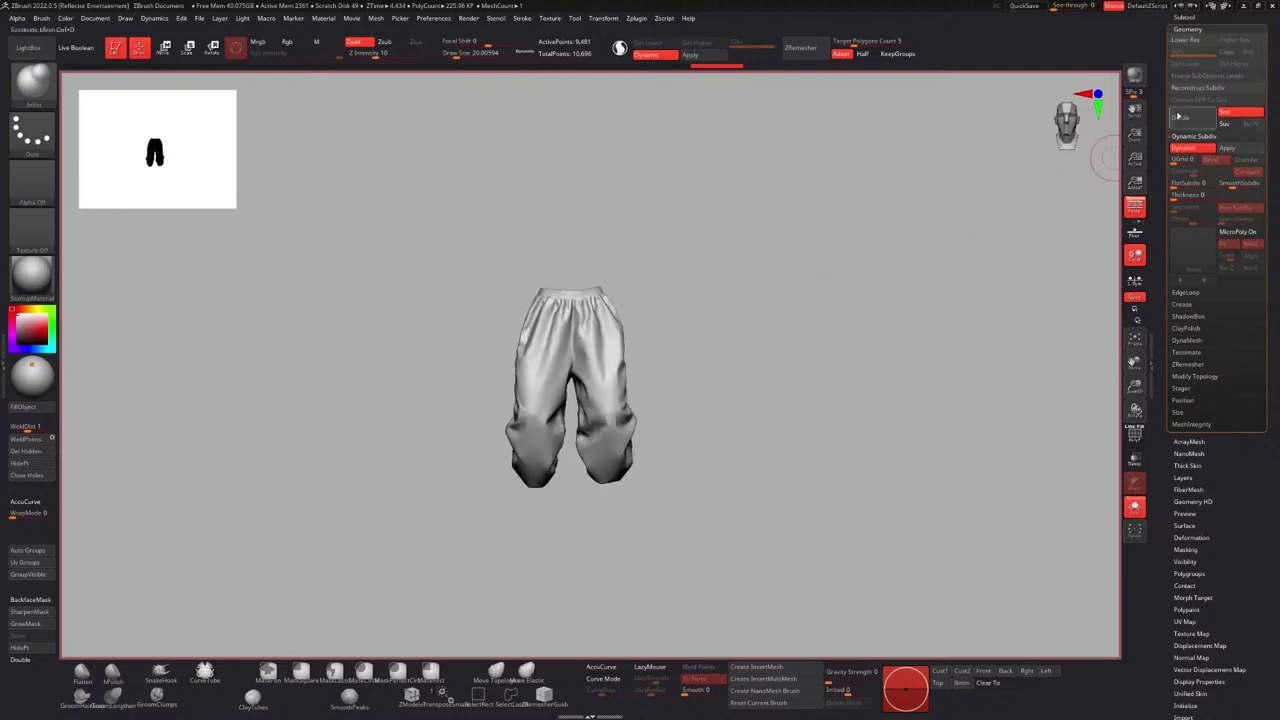
# Make the Clothing1 shirt the active subtool.
pyautogui.click(1183, 17)
pyautogui.click(1196, 82)
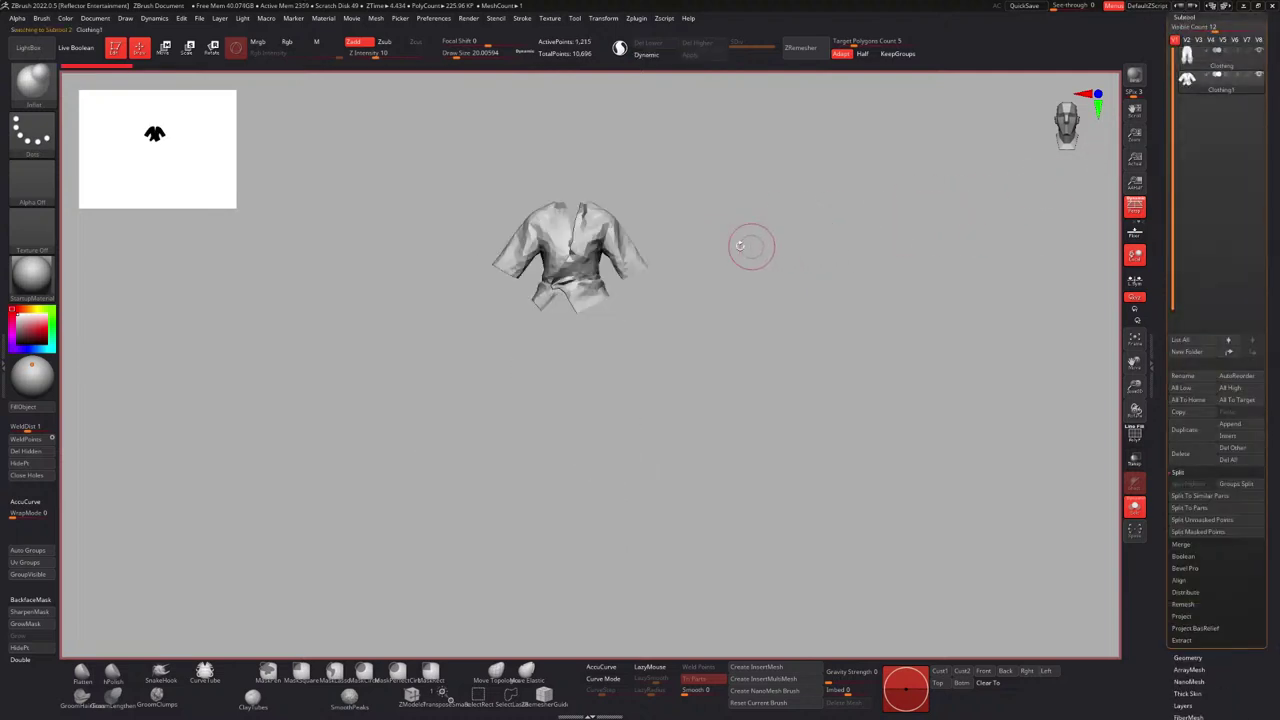
pyautogui.keyDown('alt'); pyautogui.moveTo(735, 240); pyautogui.dragTo(744, 269, button='right'); pyautogui.keyUp('alt')
pyautogui.keyDown('ctrl'); pyautogui.moveTo(646, 272); pyautogui.dragTo(670, 283, button='right'); pyautogui.keyUp('ctrl')
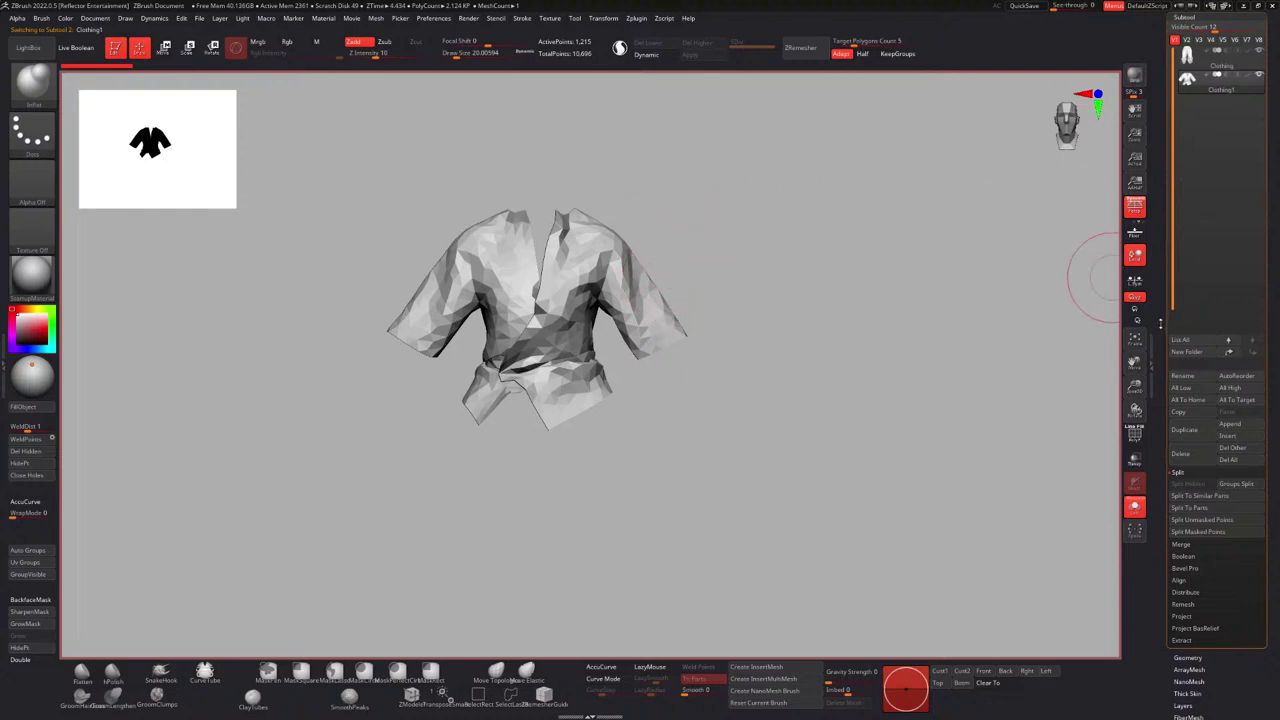
# Try Dynamic Subdiv on the shirt.
pyautogui.scroll(-3, 1188, 368)
pyautogui.click(1200, 495)
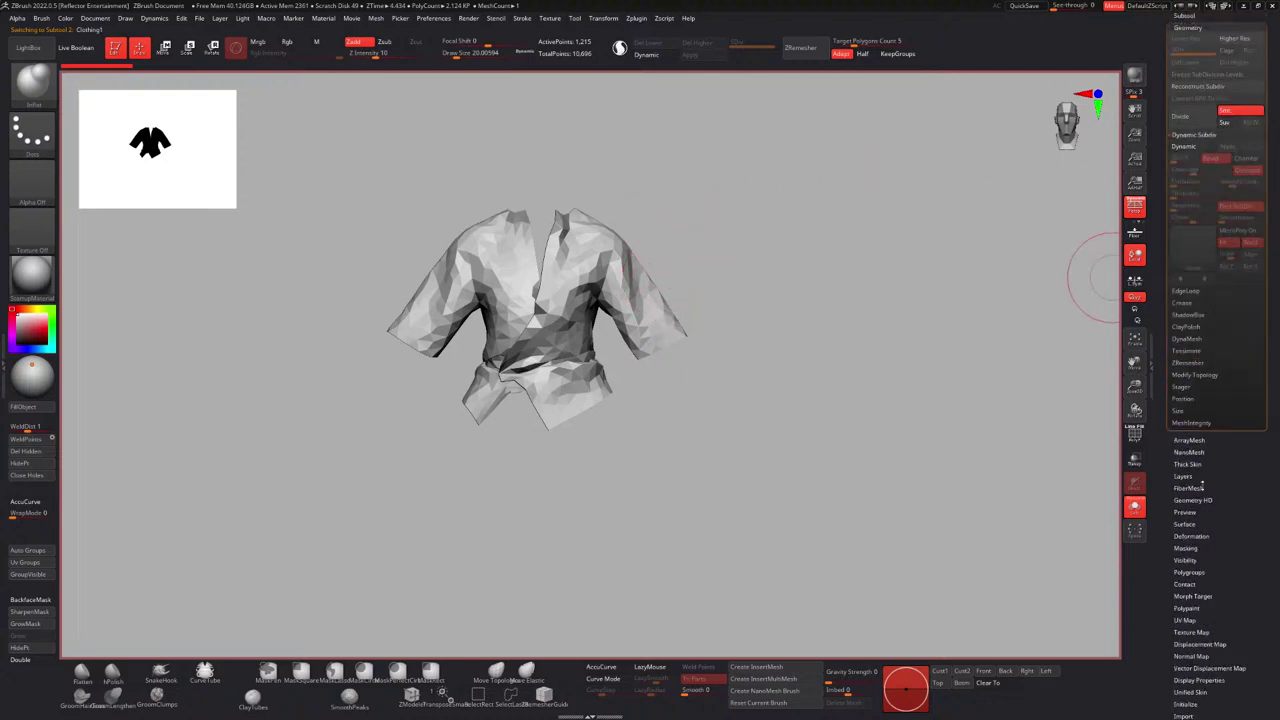
pyautogui.click(1183, 149)
pyautogui.keyDown('alt'); pyautogui.moveTo(559, 250); pyautogui.dragTo(585, 256, button='right'); pyautogui.keyUp('alt')
pyautogui.rightClick(590, 255)
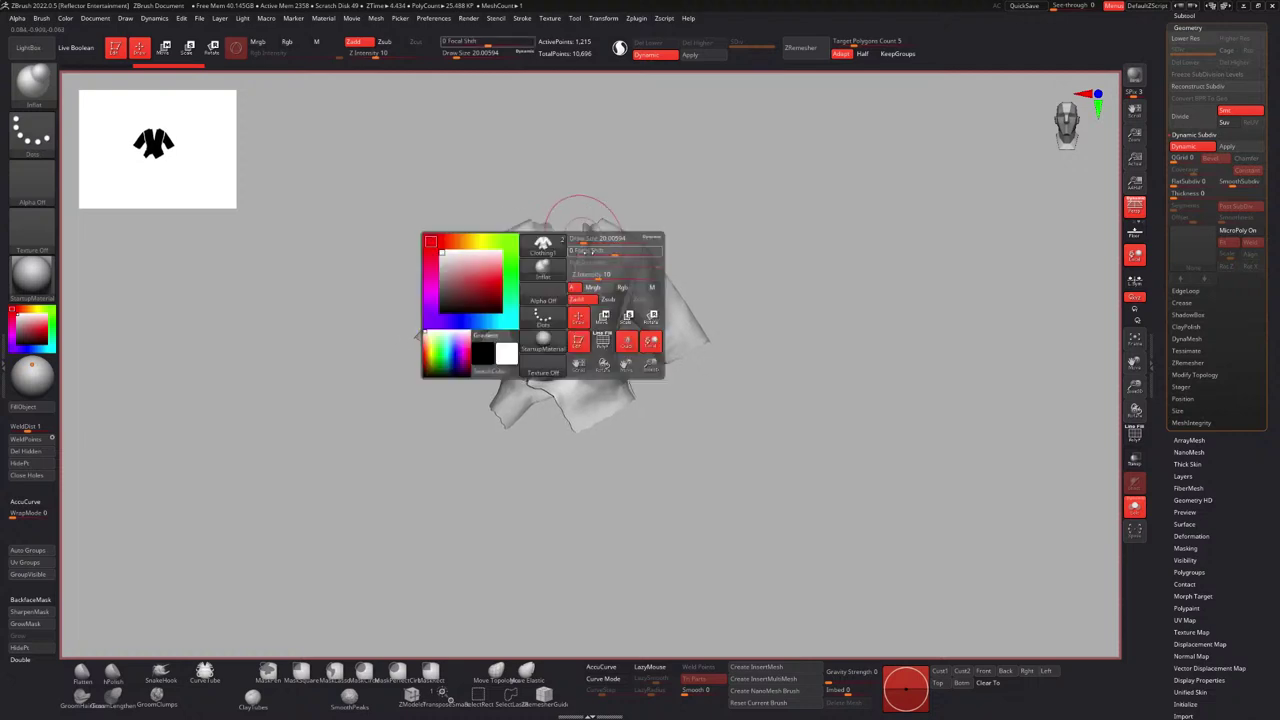
pyautogui.click(599, 252)
pyautogui.keyDown('ctrl'); pyautogui.moveTo(634, 199); pyautogui.dragTo(640, 250, button='right'); pyautogui.keyUp('ctrl')
pyautogui.click(1195, 147)
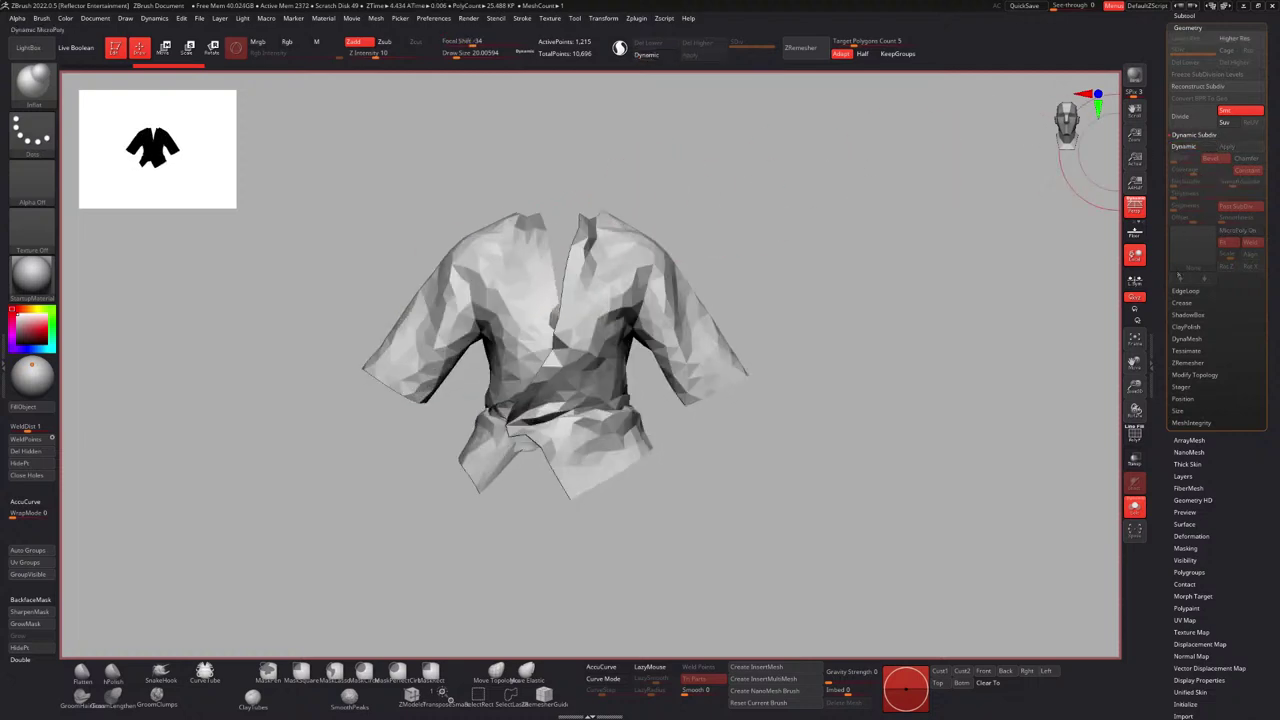
# Weld the shirt's identical points with a weld distance of 1.
pyautogui.moveTo(1203, 191); pyautogui.dragTo(1203, 213)
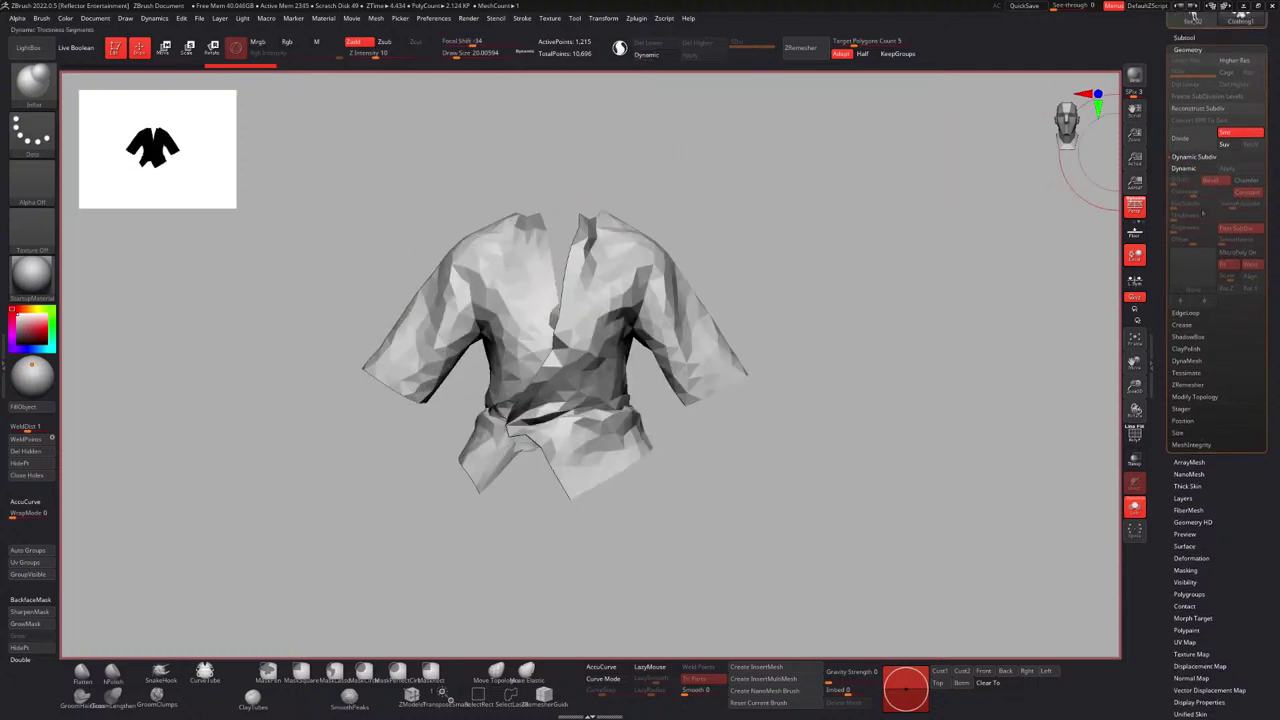
pyautogui.moveTo(649, 320)
pyautogui.mouseDown(button='right')
pyautogui.moveTo(760, 325)
pyautogui.moveTo(661, 318)
pyautogui.mouseUp(button='right')
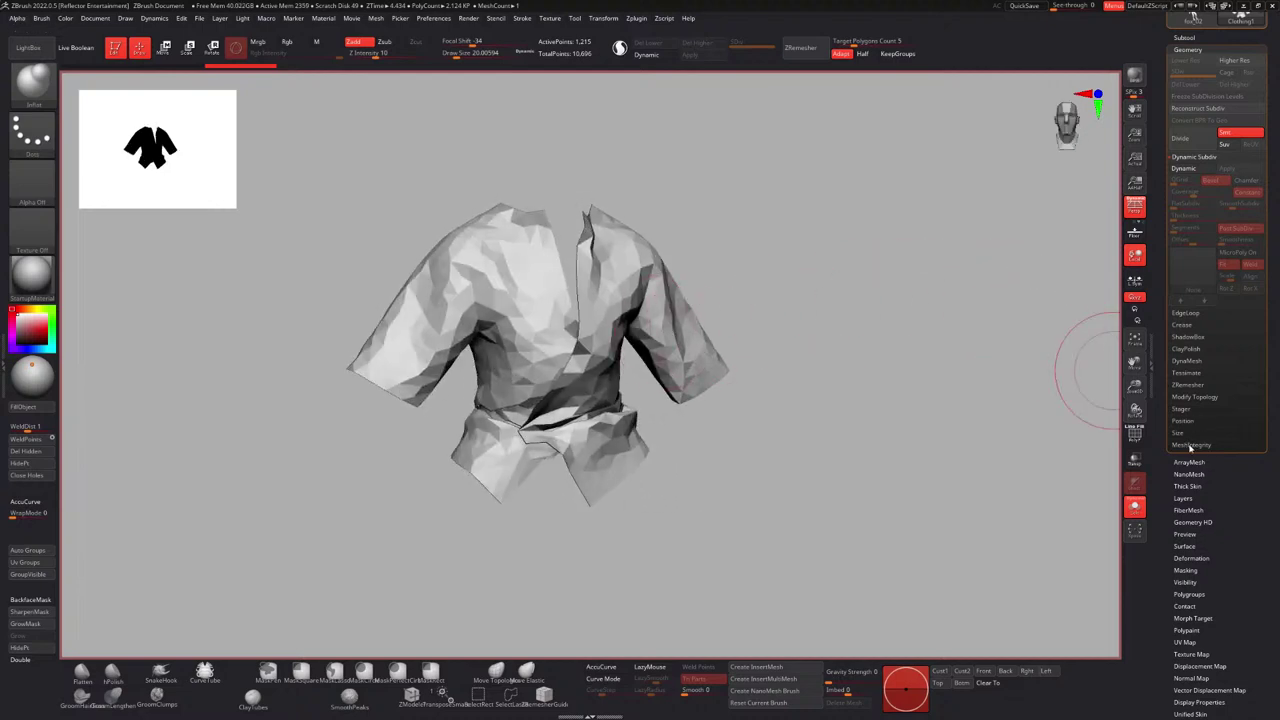
pyautogui.click(1190, 445)
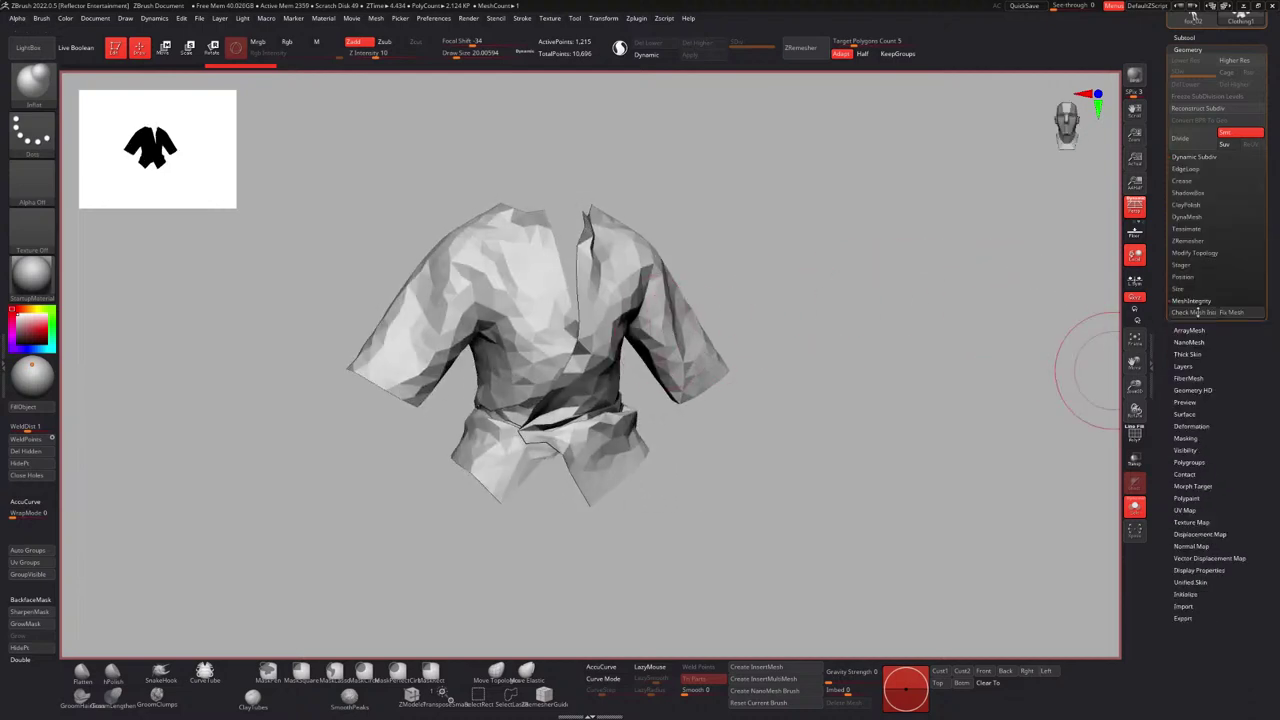
pyautogui.click(1197, 254)
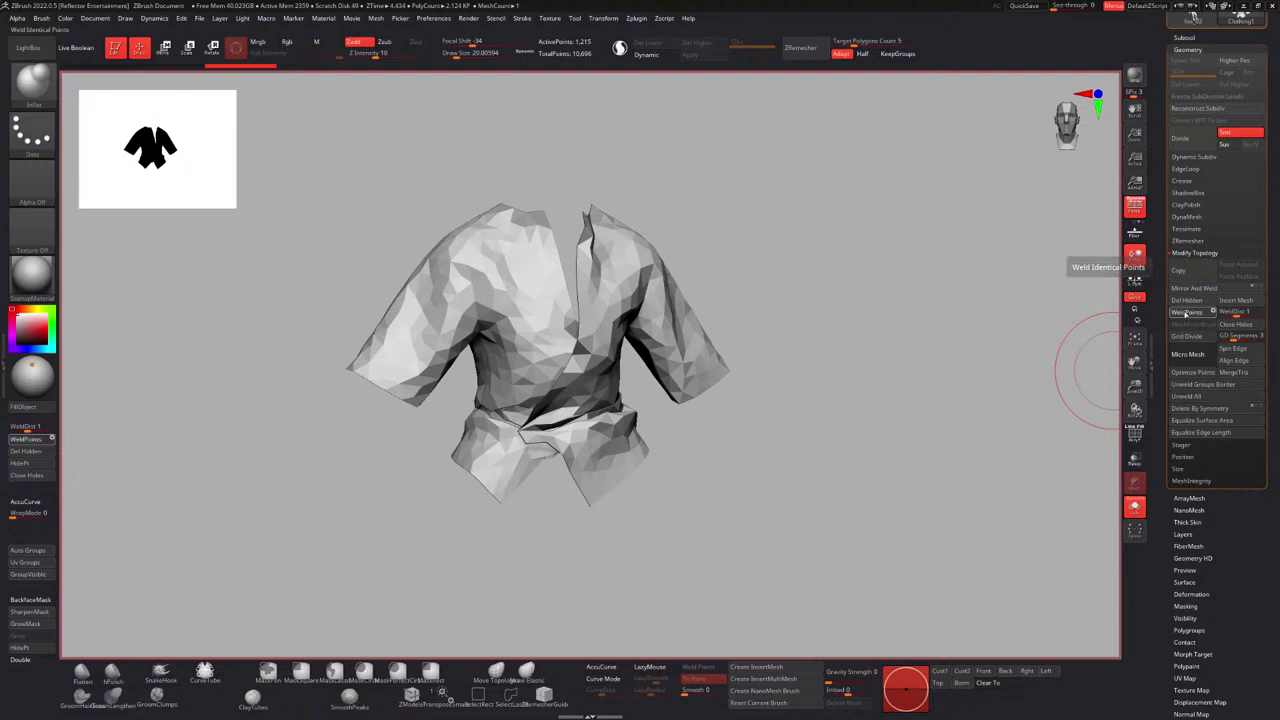
pyautogui.click(1186, 312)
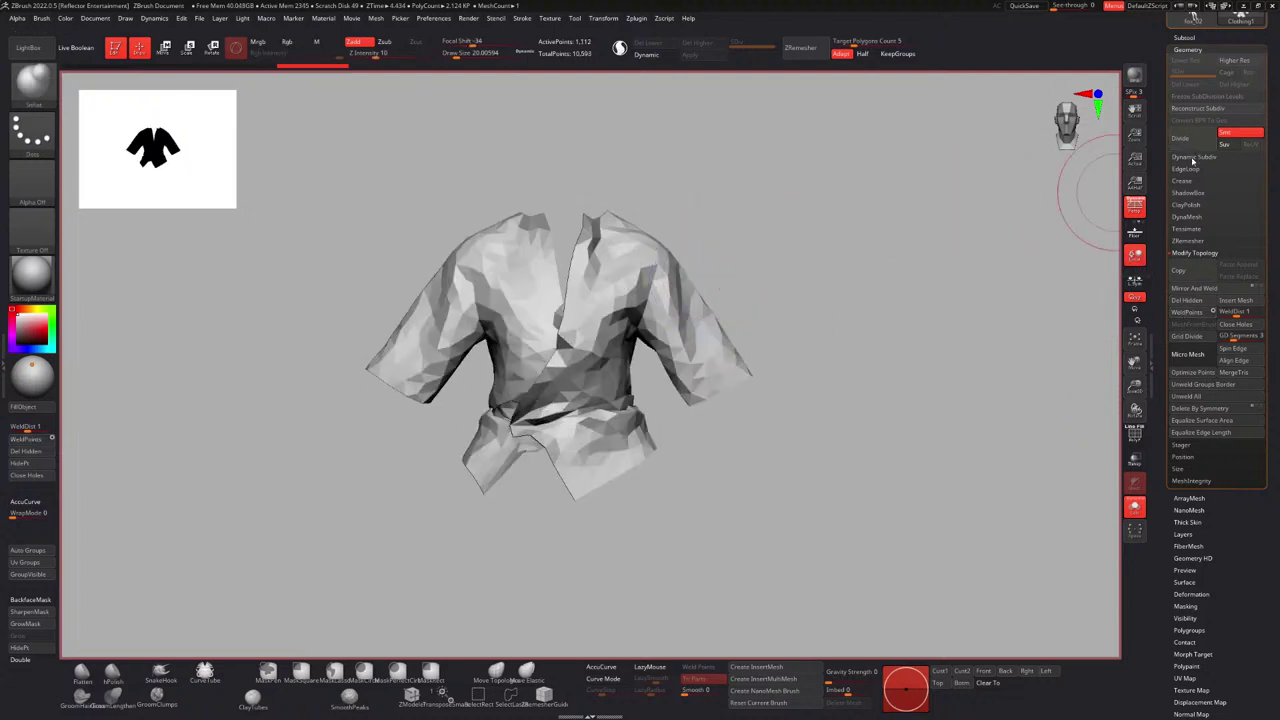
# Turn on Dynamic Subdiv for the welded shirt and leave Solo mode to show both garments.
pyautogui.click(1192, 159)
pyautogui.click(1190, 169)
pyautogui.keyDown('ctrl'); pyautogui.moveTo(664, 264); pyautogui.dragTo(666, 326, button='right'); pyautogui.keyUp('ctrl')
pyautogui.click(1135, 507)
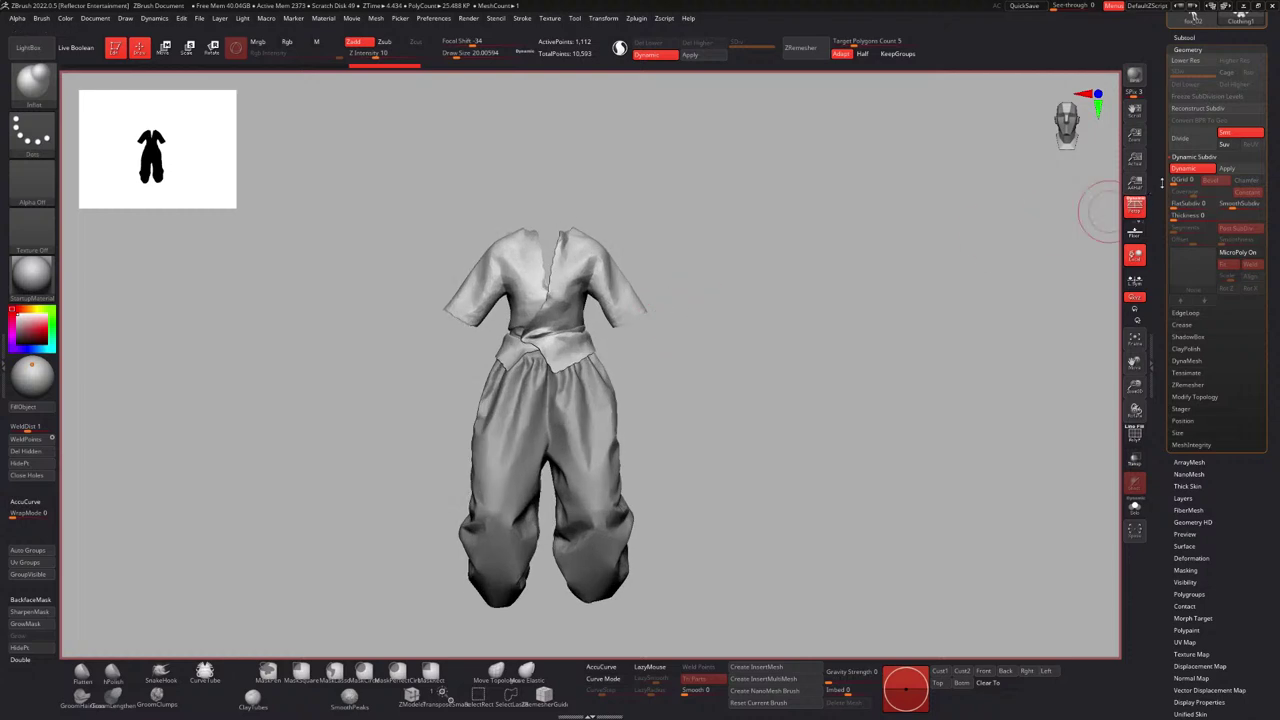
# Switch to the fox_02 tool and frame the fox body in the view.
pyautogui.moveTo(1162, 178); pyautogui.dragTo(1162, 345)
pyautogui.click(1194, 187)
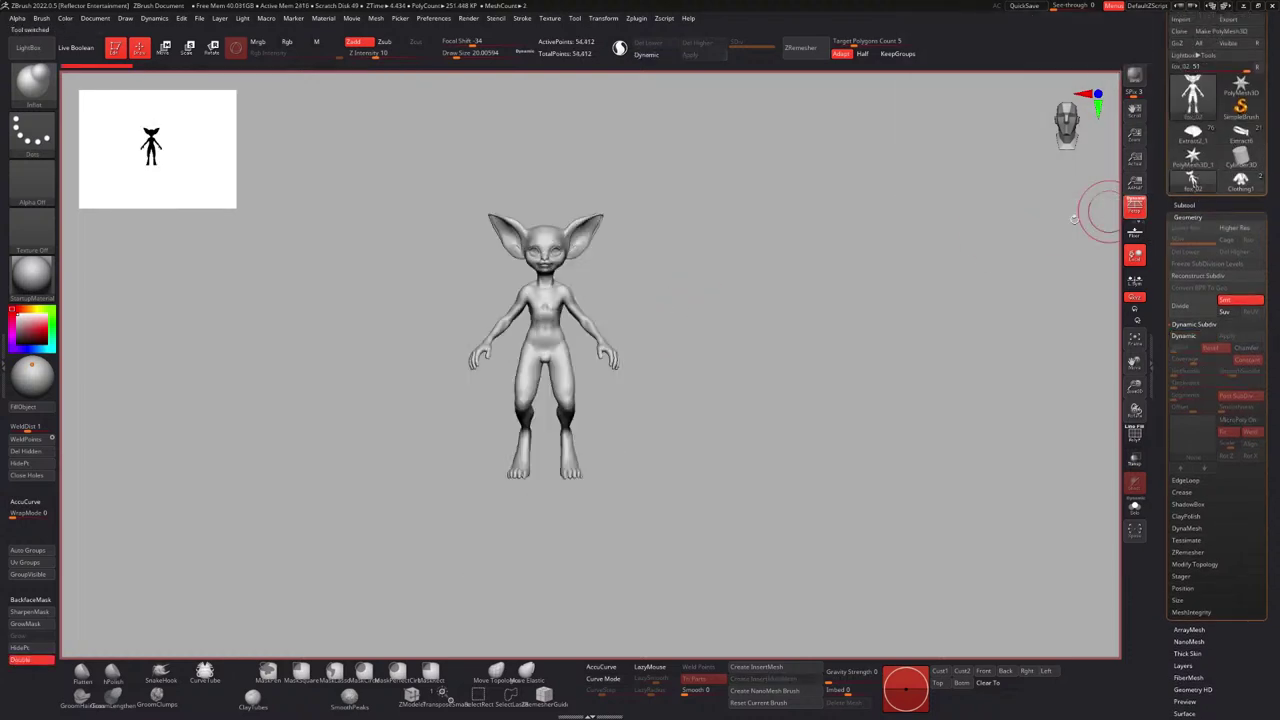
pyautogui.keyDown('alt'); pyautogui.moveTo(726, 288); pyautogui.dragTo(786, 277); pyautogui.keyUp('alt')
pyautogui.press('f')
# Append the Clothing1 shirt as a subtool of the fox.
pyautogui.click(1187, 205)
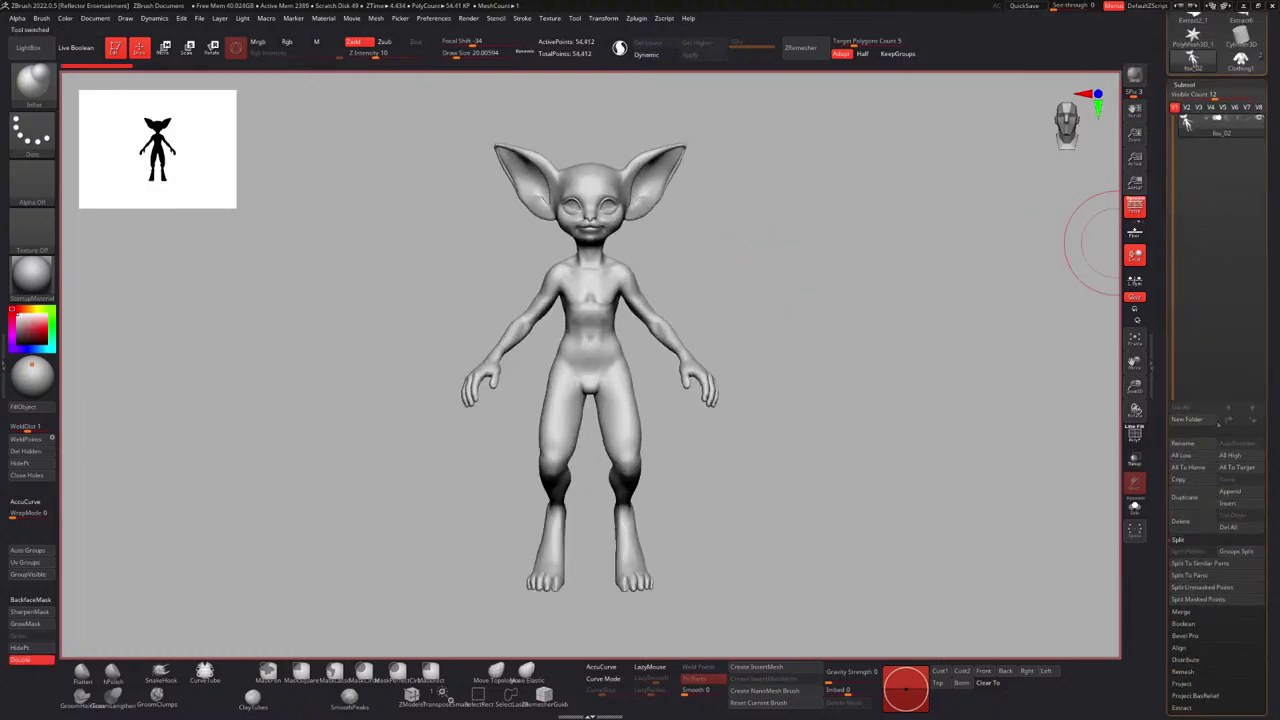
pyautogui.click(1230, 506)
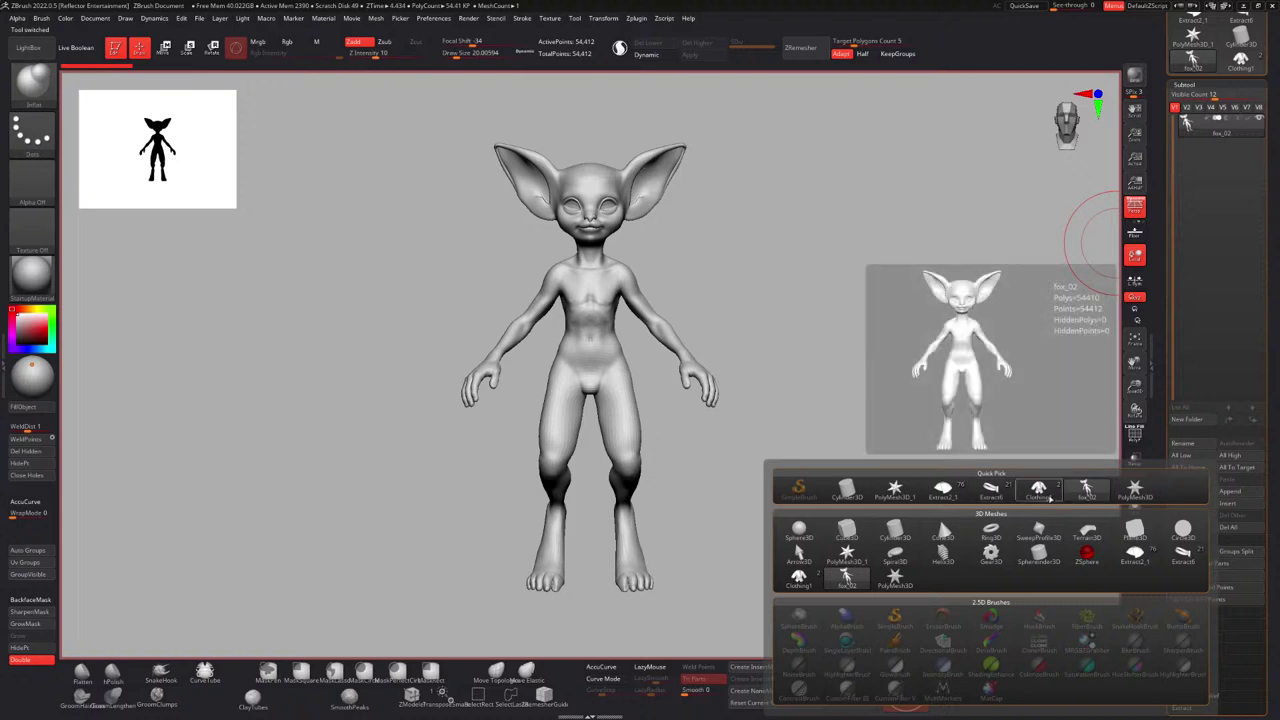
pyautogui.click(938, 517)
# Move the shirt down onto the fox's torso, adjust its depth and centre it between the shoulders, then return to Draw mode.
pyautogui.press('w')
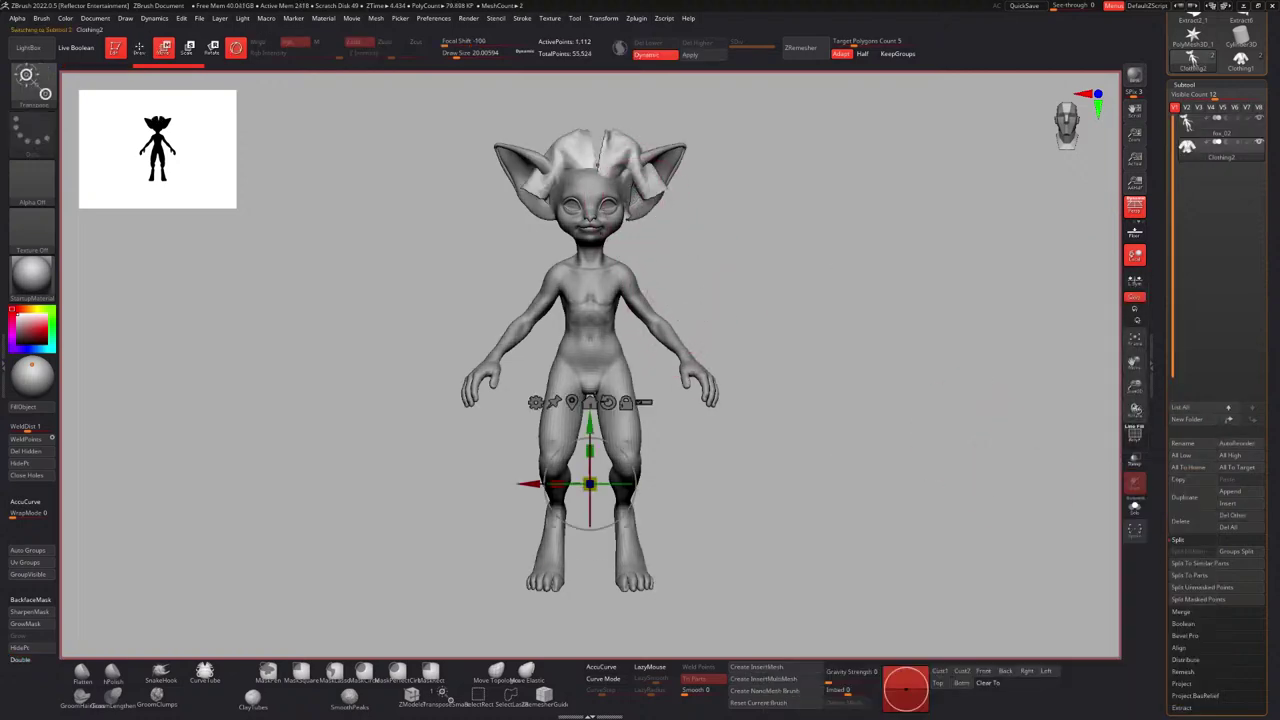
pyautogui.moveTo(594, 121); pyautogui.dragTo(594, 249)
pyautogui.moveTo(720, 290); pyautogui.dragTo(840, 288)
pyautogui.keyDown('shift'); pyautogui.moveTo(605, 247); pyautogui.dragTo(632, 264, button='right'); pyautogui.keyUp('shift')
pyautogui.moveTo(659, 303)
pyautogui.mouseDown()
pyautogui.moveTo(685, 302)
pyautogui.moveTo(673, 301)
pyautogui.mouseUp()
pyautogui.keyDown('shift'); pyautogui.moveTo(673, 301); pyautogui.dragTo(612, 275, button='right'); pyautogui.keyUp('shift')
pyautogui.keyDown('ctrl'); pyautogui.moveTo(642, 228); pyautogui.dragTo(636, 333, button='right'); pyautogui.keyUp('ctrl')
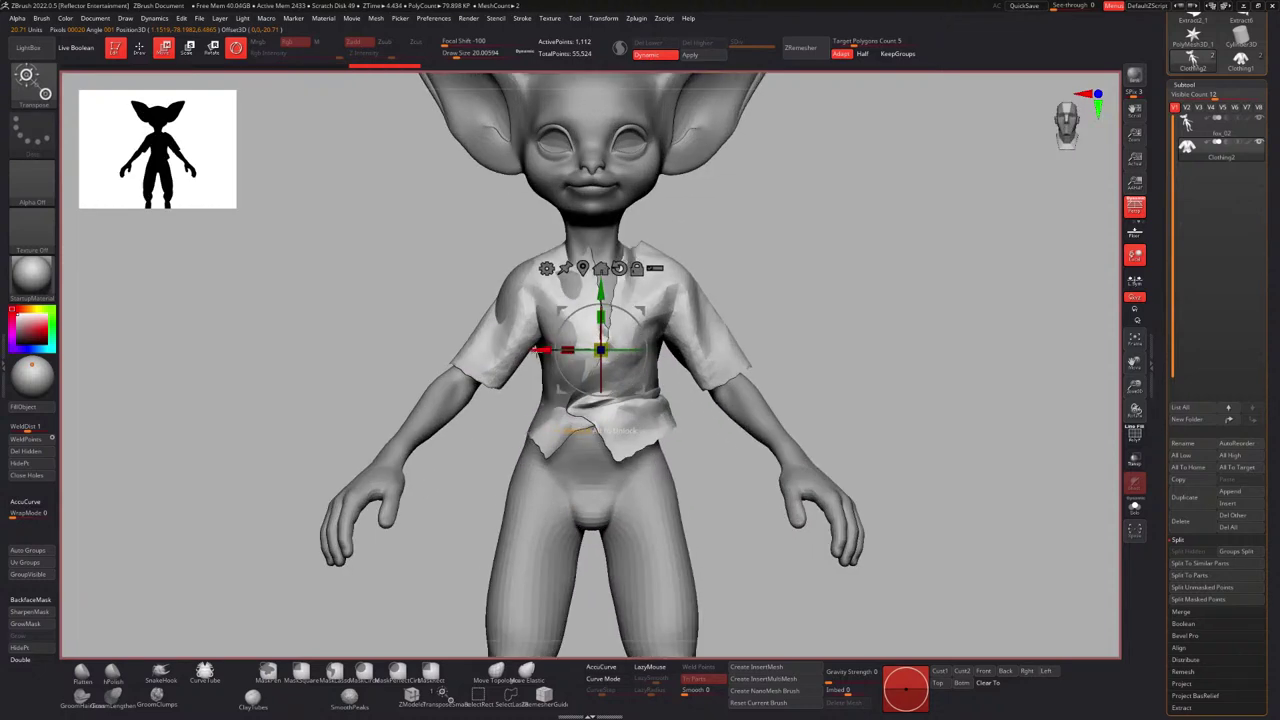
pyautogui.moveTo(536, 351); pyautogui.dragTo(524, 351)
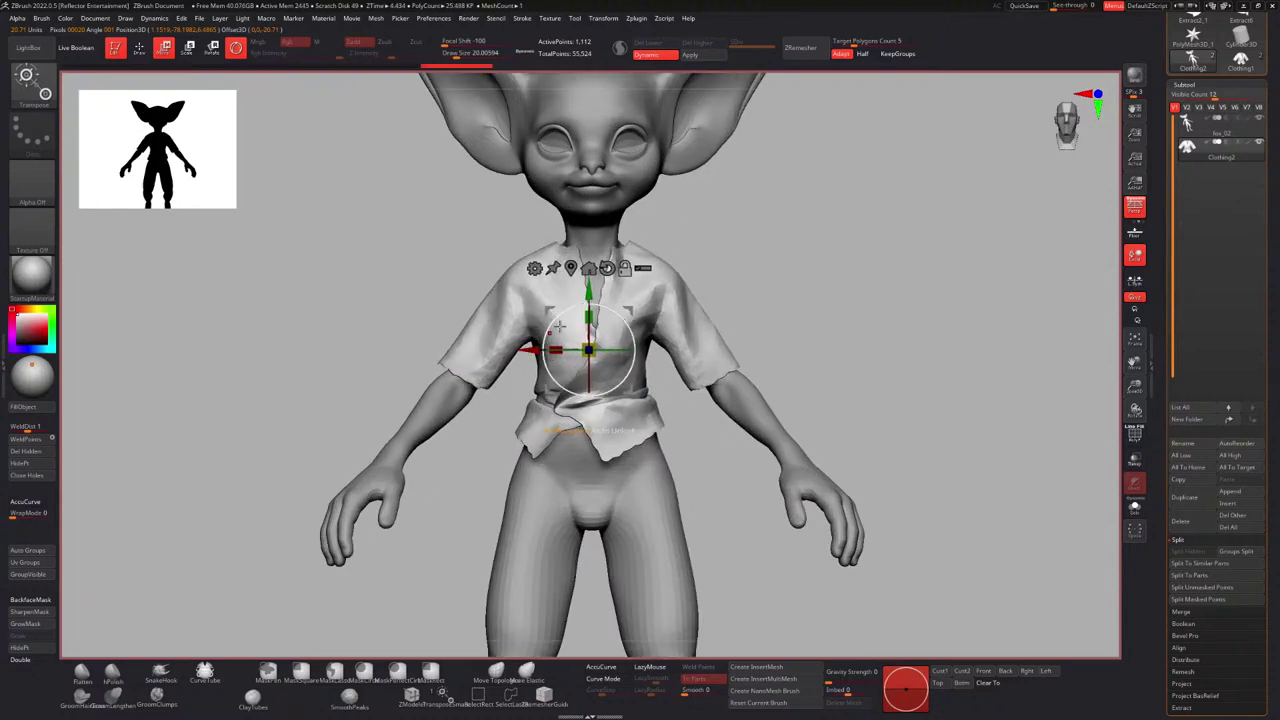
pyautogui.keyDown('ctrl'); pyautogui.moveTo(559, 326); pyautogui.dragTo(615, 219, button='right'); pyautogui.keyUp('ctrl')
pyautogui.press('q')
pyautogui.keyDown('ctrl'); pyautogui.moveTo(694, 246); pyautogui.dragTo(694, 225, button='right'); pyautogui.keyUp('ctrl')
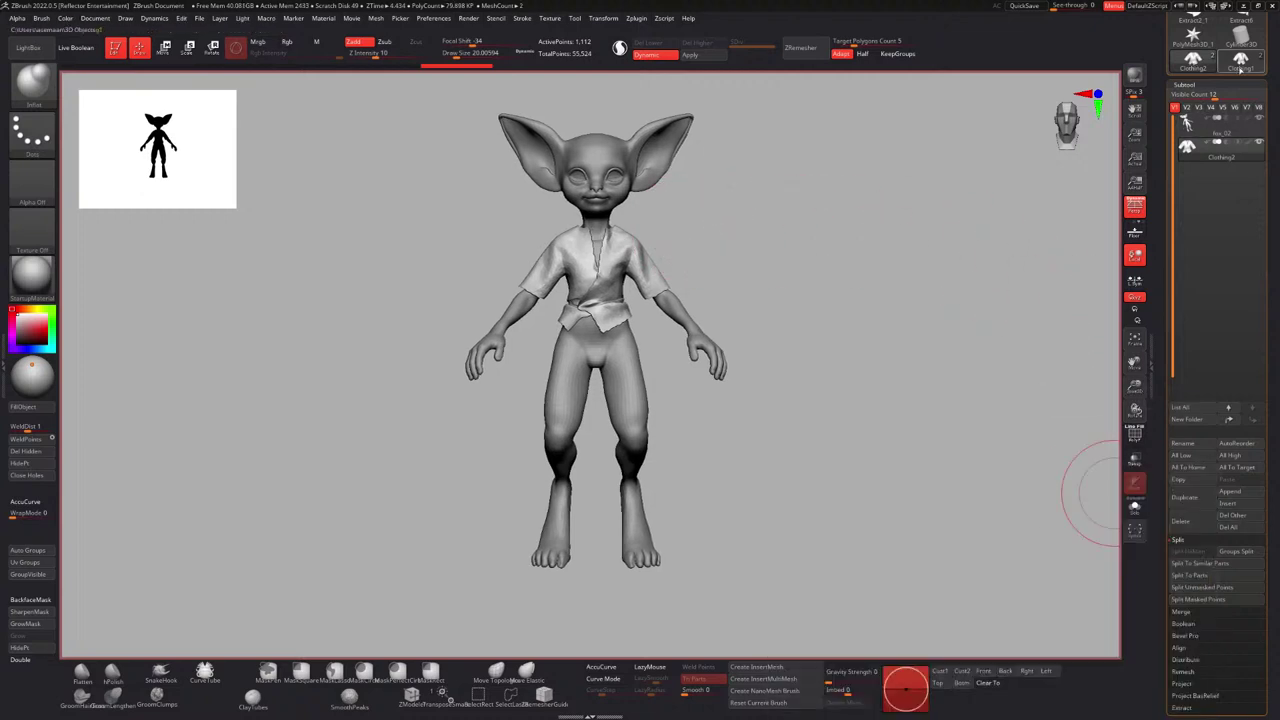
# Make the trousers the active subtool of the clothing tool and append them to the fox tool.
pyautogui.click(1240, 68)
pyautogui.click(1193, 127)
pyautogui.click(1195, 64)
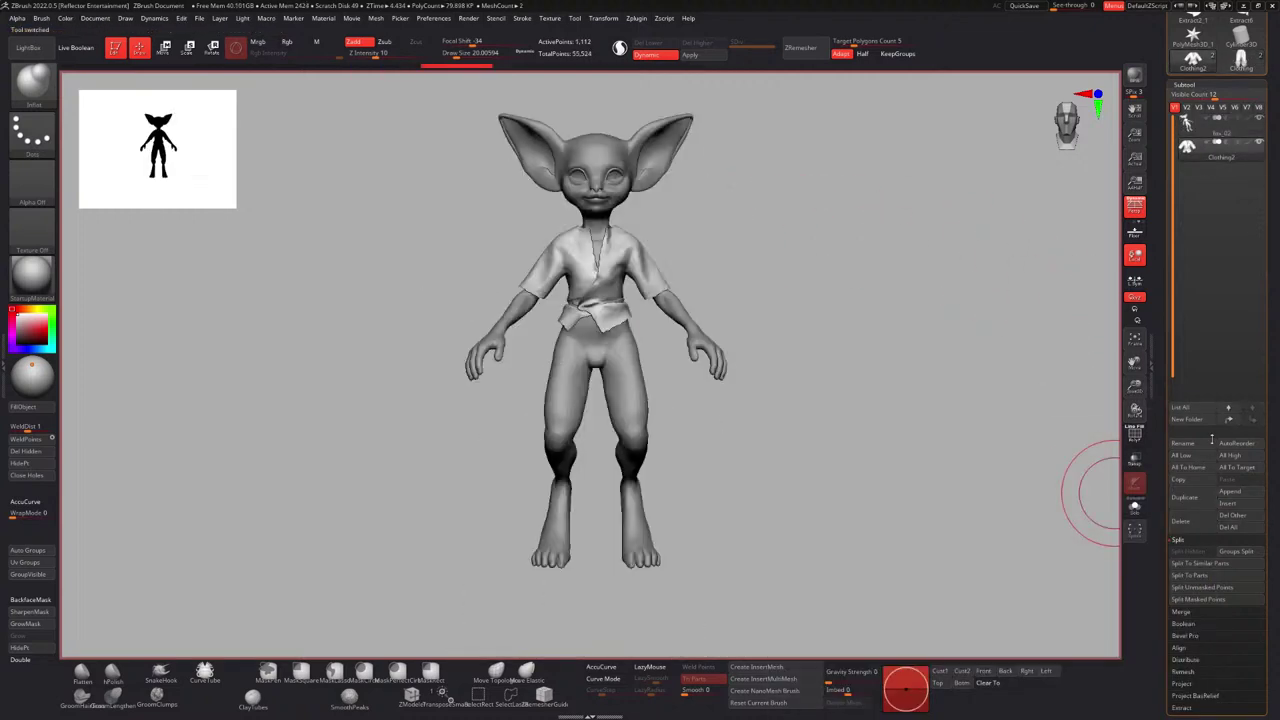
pyautogui.click(1226, 507)
pyautogui.click(1046, 489)
# Move the trousers down to the fox's waist, align them with the body in depth and sideways, and return to Draw mode.
pyautogui.keyDown('alt'); pyautogui.moveTo(656, 323); pyautogui.dragTo(653, 314, button='right'); pyautogui.keyUp('alt')
pyautogui.press('w')
pyautogui.click(574, 338)
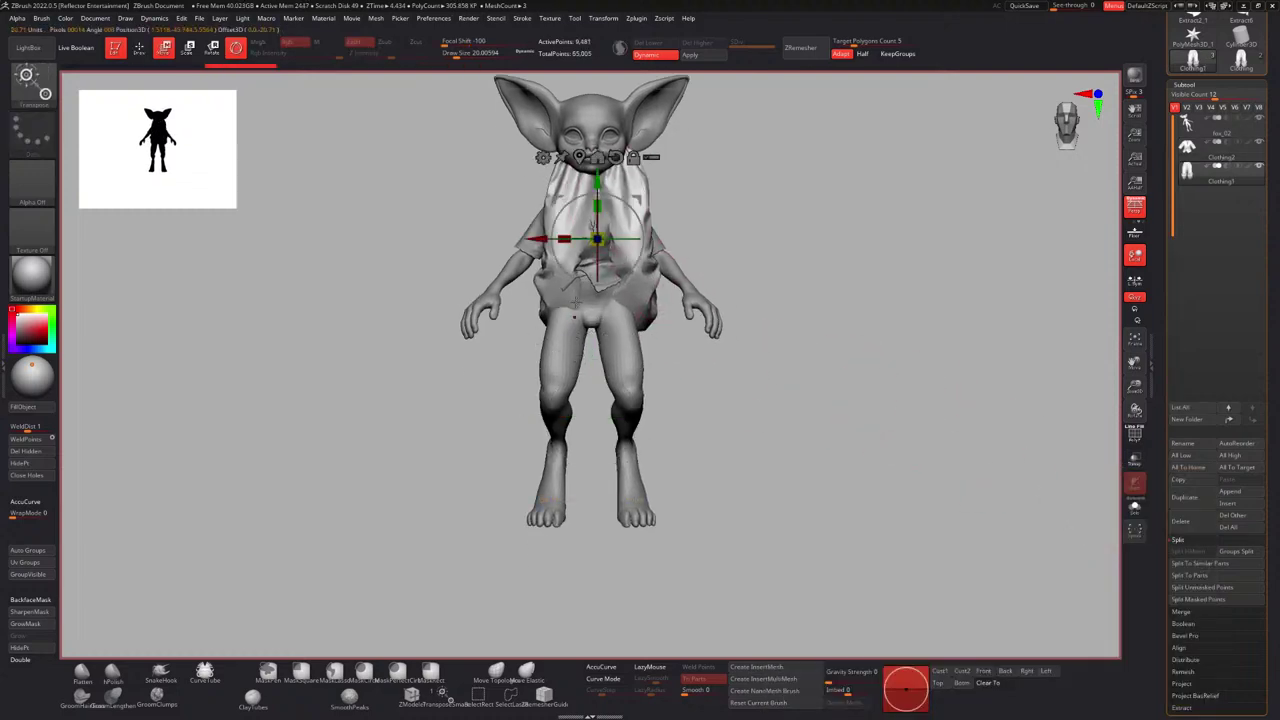
pyautogui.moveTo(597, 182); pyautogui.dragTo(597, 304)
pyautogui.moveTo(597, 304); pyautogui.dragTo(440, 308, button='right')
pyautogui.moveTo(516, 361); pyautogui.dragTo(510, 361)
pyautogui.moveTo(510, 361); pyautogui.dragTo(588, 330, button='right')
pyautogui.moveTo(525, 376); pyautogui.dragTo(517, 376)
pyautogui.press('q')
# Make the Clothing2 shirt the active subtool.
pyautogui.keyDown('ctrl'); pyautogui.moveTo(560, 345); pyautogui.dragTo(573, 252, button='right'); pyautogui.keyUp('ctrl')
pyautogui.moveTo(573, 252)
pyautogui.keyDown('alt'); pyautogui.mouseDown(button='right')
pyautogui.moveTo(565, 294)
pyautogui.moveTo(596, 314)
pyautogui.moveTo(616, 297)
pyautogui.moveTo(619, 318)
pyautogui.mouseUp(button='right'); pyautogui.keyUp('alt')
pyautogui.keyDown('ctrl'); pyautogui.moveTo(619, 318); pyautogui.dragTo(640, 342, button='right'); pyautogui.keyUp('ctrl')
pyautogui.keyDown('alt'); pyautogui.click(615, 307); pyautogui.keyUp('alt')
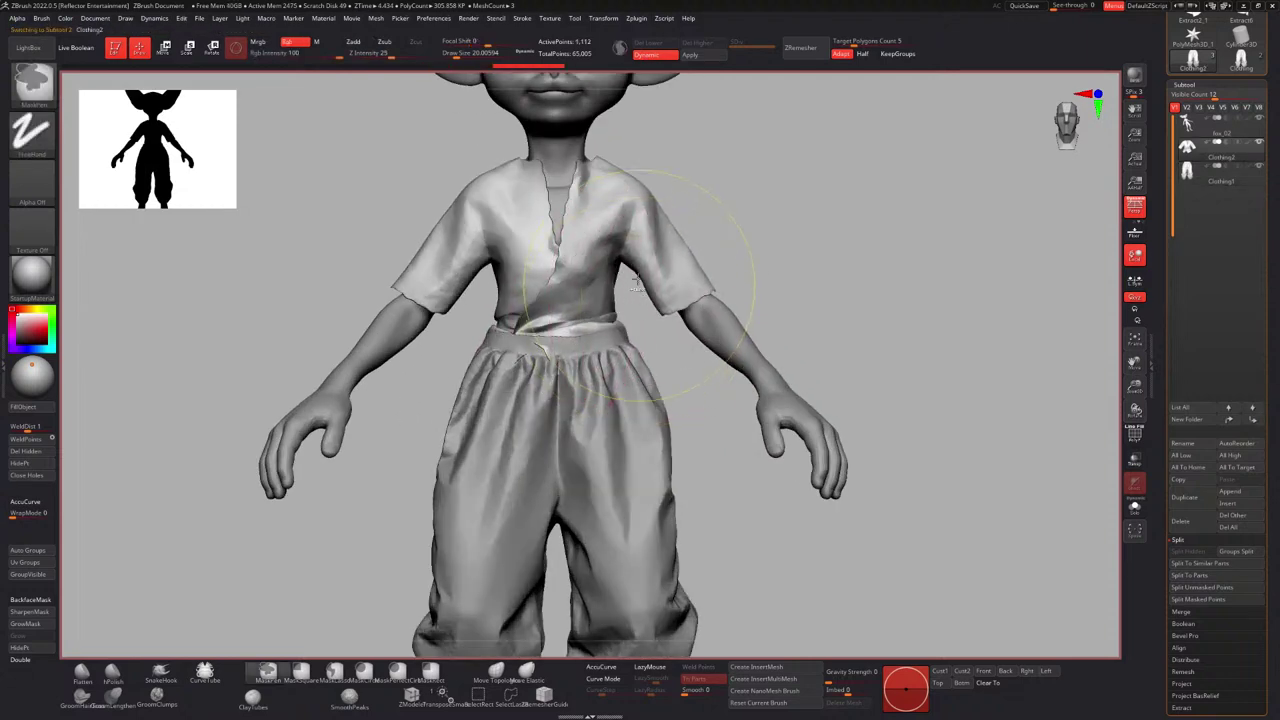
# Try to reshape the shirt's side near the waist with the Move brush, and undo that stroke.
pyautogui.press('b')
pyautogui.press('m')
pyautogui.press('v')
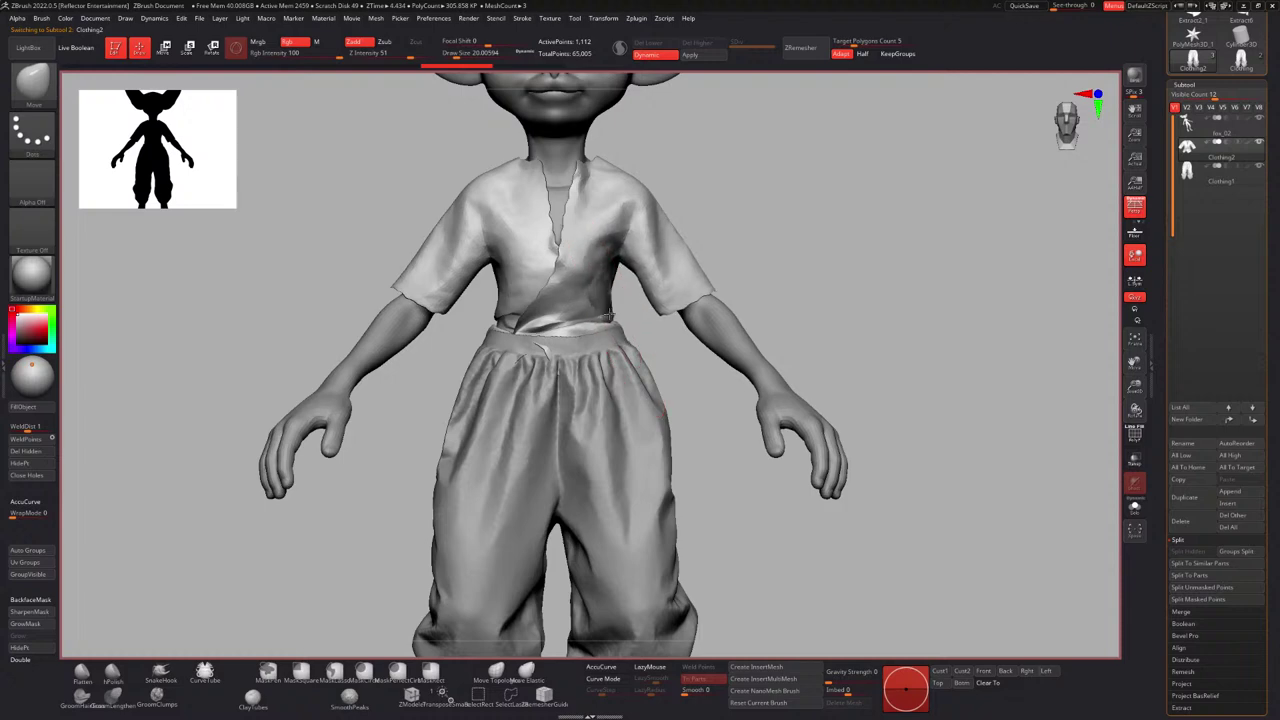
pyautogui.moveTo(610, 315); pyautogui.dragTo(606, 299)
pyautogui.hotkey('ctrl', 'z')
# Switch to the Move Topological brush and set its draw size to about 23.
pyautogui.keyDown('alt'); pyautogui.moveTo(573, 265); pyautogui.dragTo(569, 330, button='right'); pyautogui.keyUp('alt')
pyautogui.press('s')
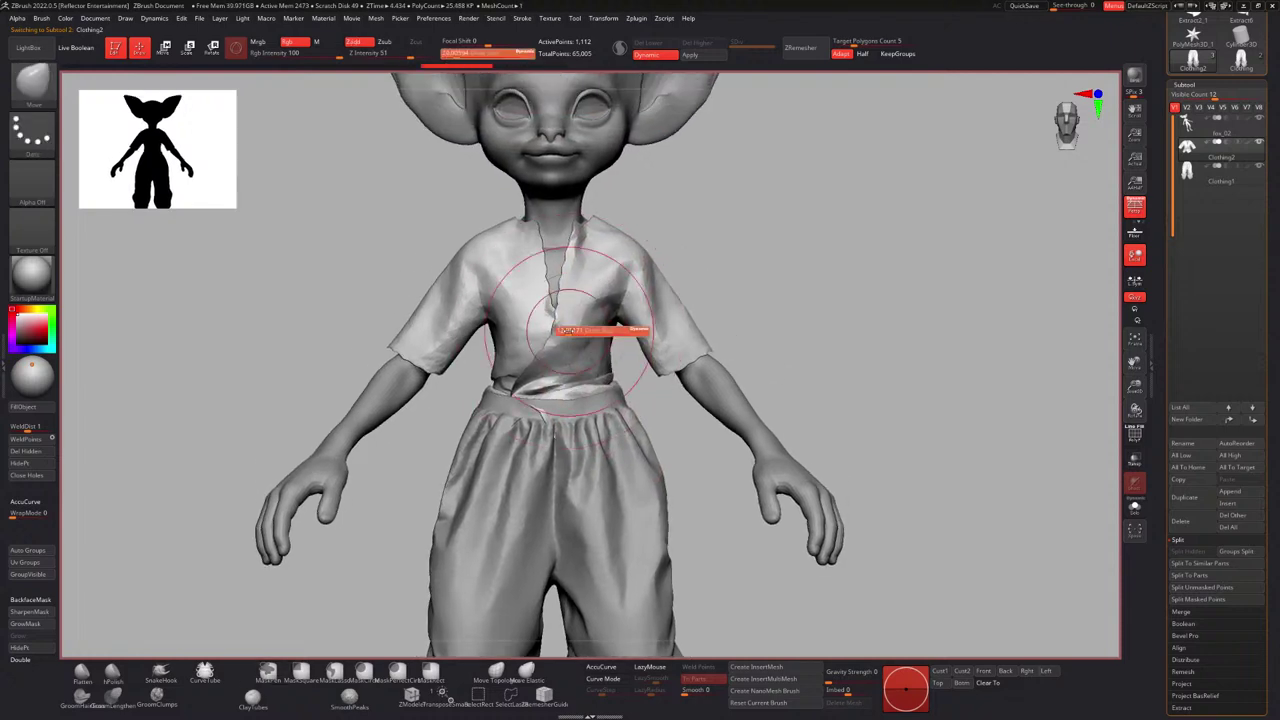
pyautogui.moveTo(568, 331); pyautogui.dragTo(564, 331)
pyautogui.click(491, 674)
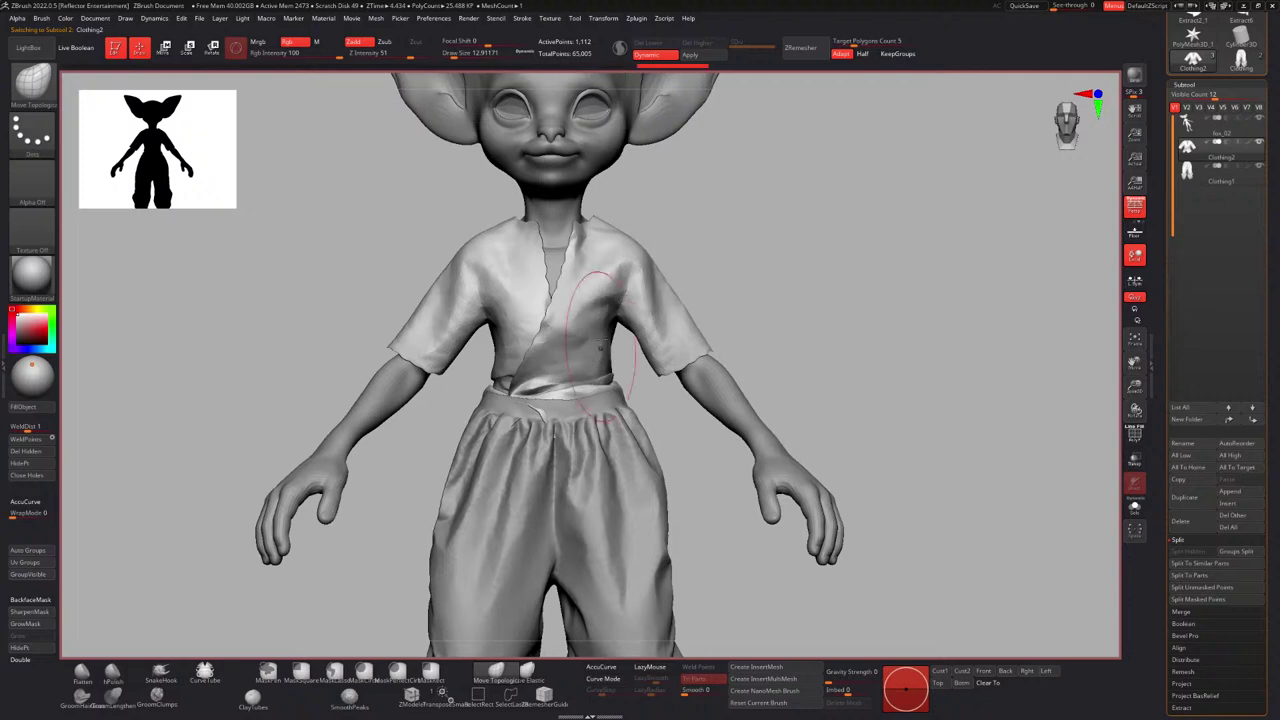
pyautogui.keyDown('ctrl'); pyautogui.moveTo(600, 347); pyautogui.dragTo(575, 288, button='right'); pyautogui.keyUp('ctrl')
pyautogui.moveTo(575, 288); pyautogui.dragTo(636, 325, button='right')
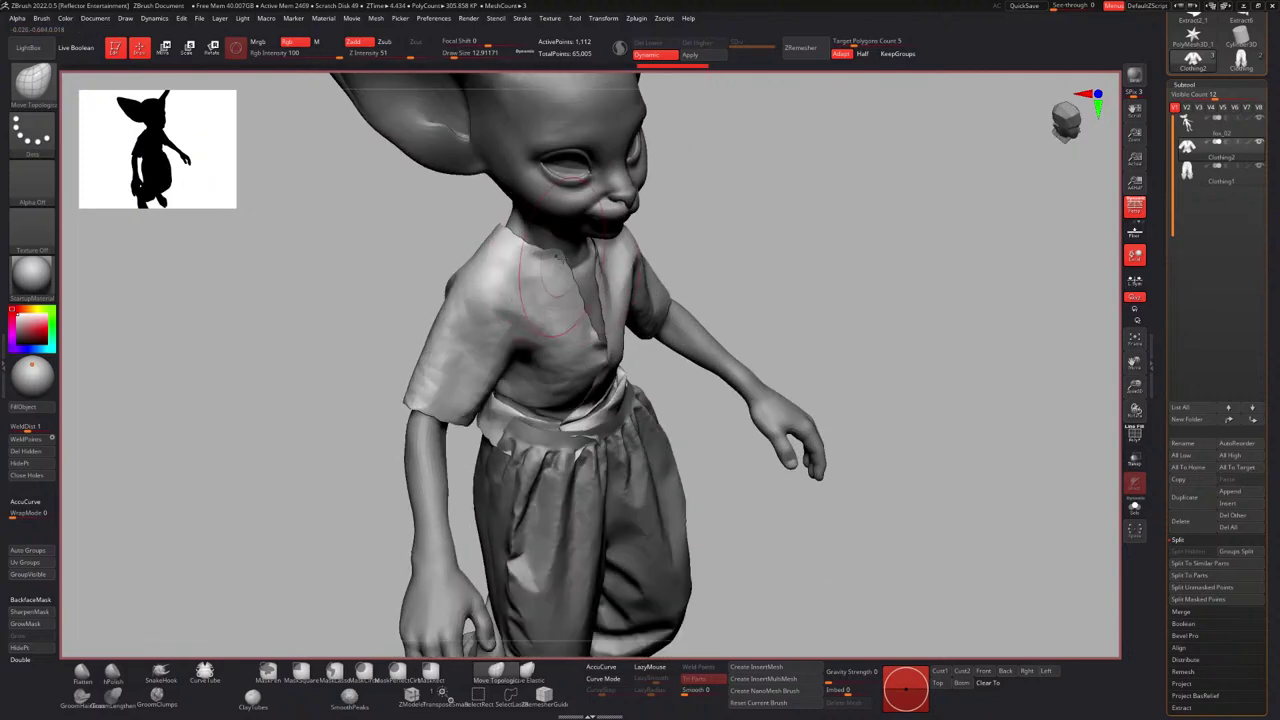
pyautogui.moveTo(594, 287)
pyautogui.keyDown('shift'); pyautogui.mouseDown(button='right')
pyautogui.moveTo(605, 267)
pyautogui.moveTo(616, 288)
pyautogui.moveTo(578, 333)
pyautogui.moveTo(574, 297)
pyautogui.moveTo(576, 331)
pyautogui.mouseUp(button='right'); pyautogui.keyUp('shift')
pyautogui.keyDown('alt'); pyautogui.moveTo(576, 331); pyautogui.dragTo(582, 366, button='right'); pyautogui.keyUp('alt')
pyautogui.press(']')
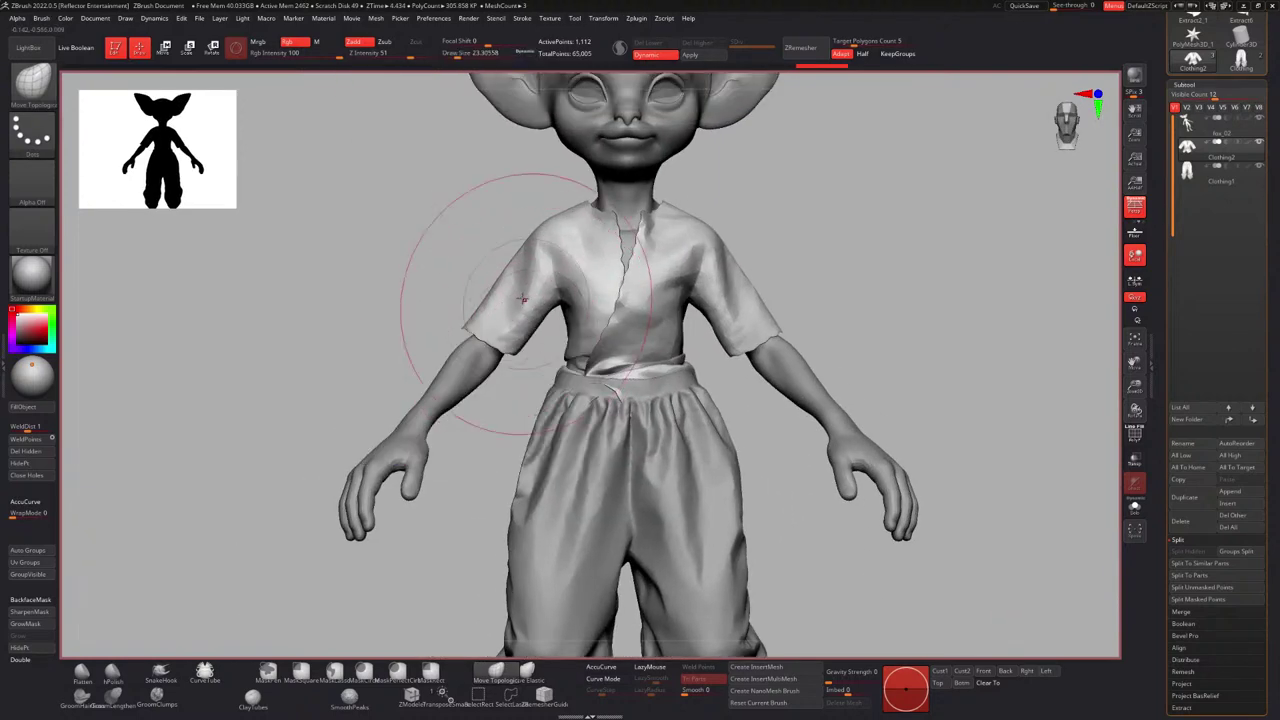
# Reduce the draw size and reshape the shirt's shoulders, sleeves and chest side from the front so the cloth follows the fox's body.
pyautogui.moveTo(545, 318)
pyautogui.keyDown('ctrl'); pyautogui.mouseDown(button='right')
pyautogui.moveTo(540, 272)
pyautogui.moveTo(536, 312)
pyautogui.mouseUp(button='right'); pyautogui.keyUp('ctrl')
pyautogui.press('s')
pyautogui.moveTo(538, 318); pyautogui.dragTo(574, 278)
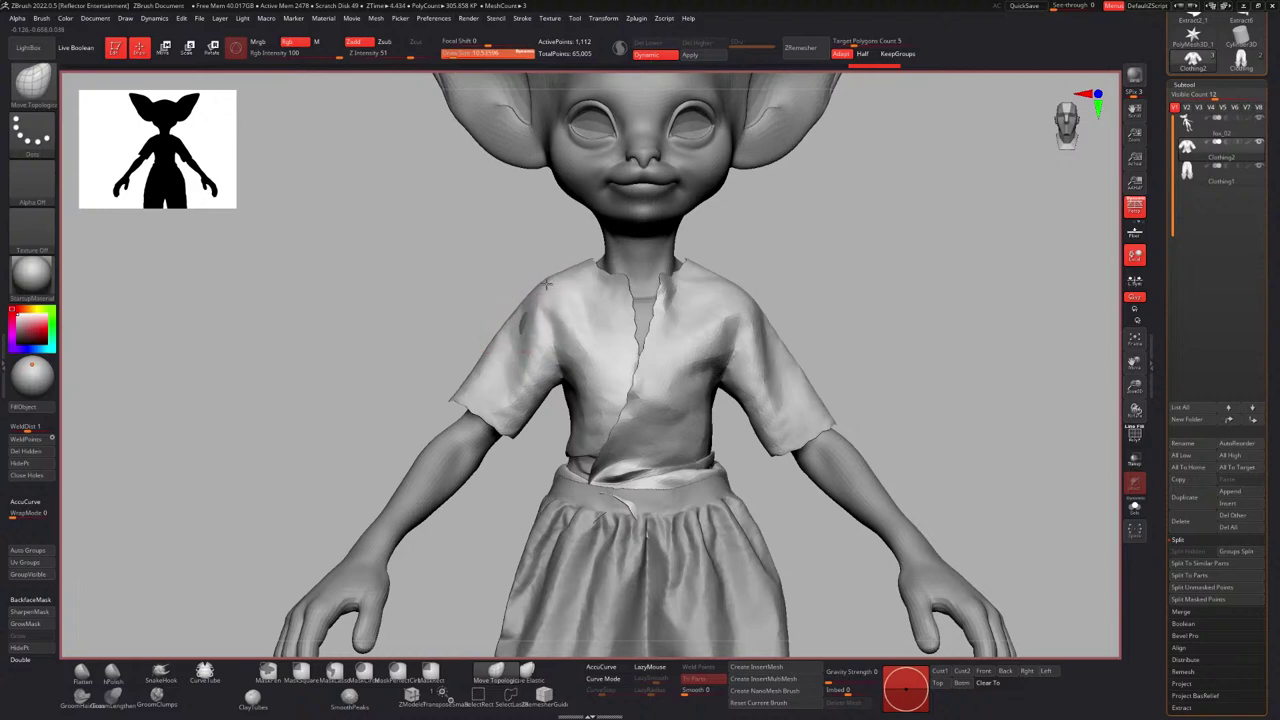
pyautogui.moveTo(541, 289); pyautogui.dragTo(532, 297)
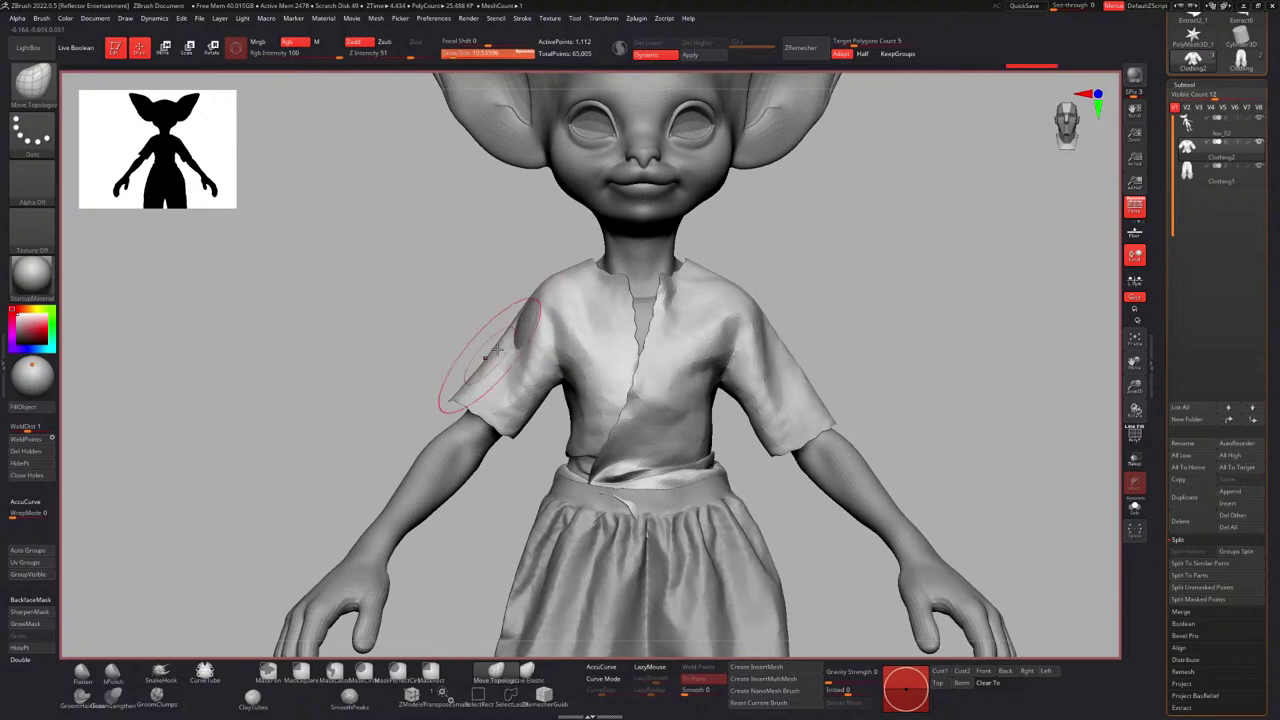
pyautogui.keyDown('ctrl'); pyautogui.moveTo(549, 309); pyautogui.dragTo(665, 289, button='right'); pyautogui.keyUp('ctrl')
pyautogui.moveTo(654, 267); pyautogui.dragTo(660, 272)
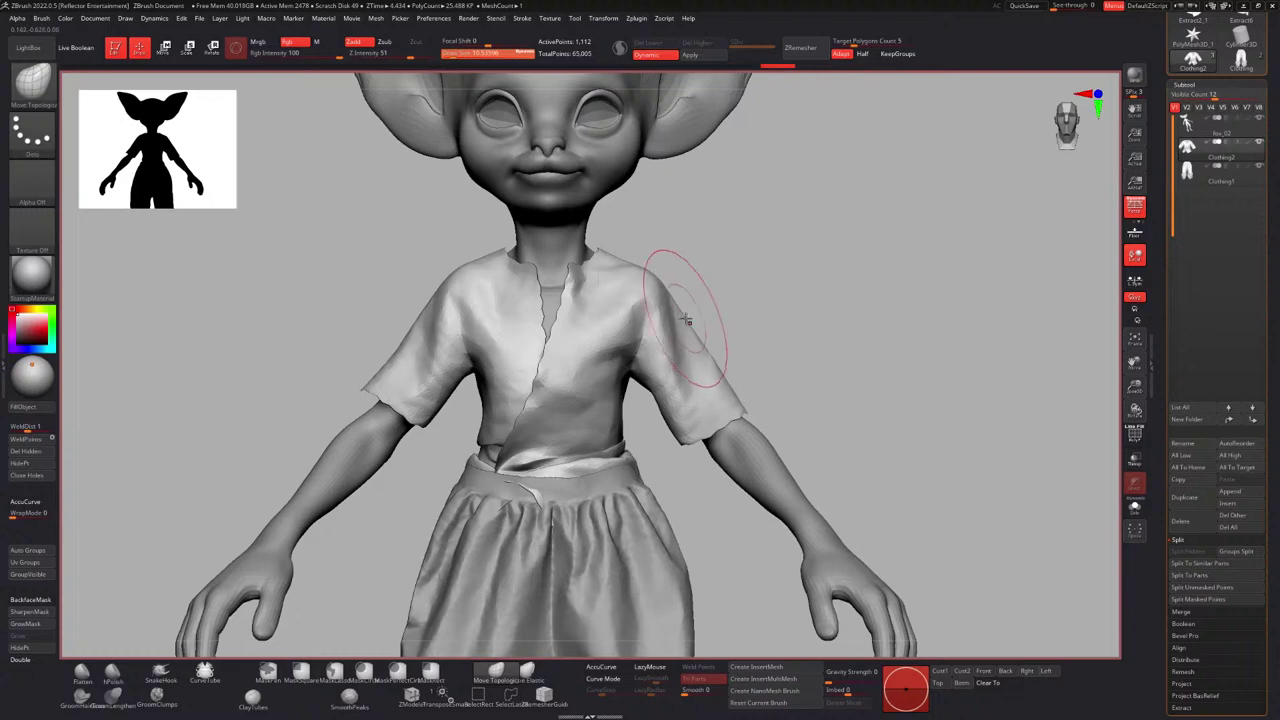
pyautogui.moveTo(606, 337); pyautogui.dragTo(596, 337)
pyautogui.moveTo(406, 337); pyautogui.dragTo(430, 325)
pyautogui.moveTo(450, 318)
pyautogui.keyDown('ctrl'); pyautogui.mouseDown(button='right')
pyautogui.moveTo(527, 210)
pyautogui.moveTo(530, 230)
pyautogui.moveTo(557, 229)
pyautogui.moveTo(500, 230)
pyautogui.mouseUp(button='right'); pyautogui.keyUp('ctrl')
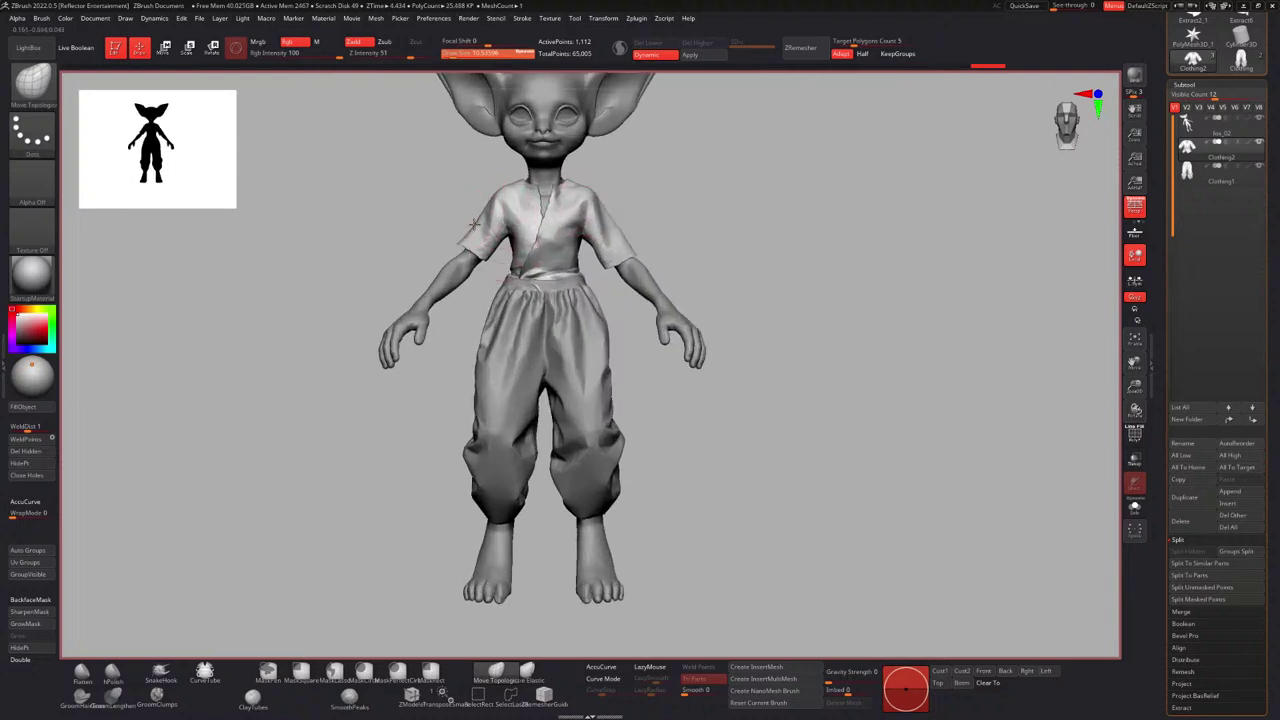
# Set the draw size to about 18 and nudge the shirt's side inward just above the waist.
pyautogui.keyDown('ctrl'); pyautogui.moveTo(579, 222); pyautogui.dragTo(589, 244, button='right'); pyautogui.keyUp('ctrl')
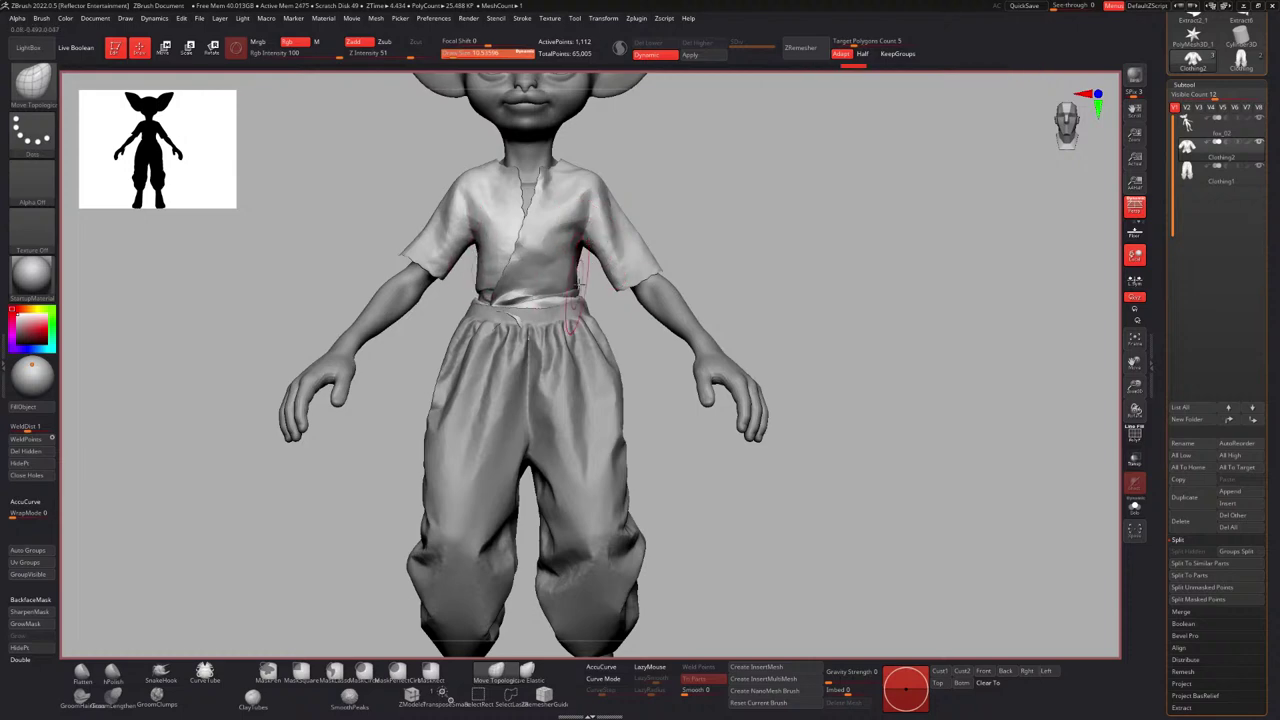
pyautogui.moveTo(581, 270)
pyautogui.keyDown('ctrl'); pyautogui.mouseDown(button='right')
pyautogui.moveTo(561, 234)
pyautogui.moveTo(545, 345)
pyautogui.mouseUp(button='right'); pyautogui.keyUp('ctrl')
pyautogui.press('space')
pyautogui.moveTo(518, 371); pyautogui.dragTo(526, 371)
pyautogui.moveTo(607, 341); pyautogui.dragTo(604, 343)
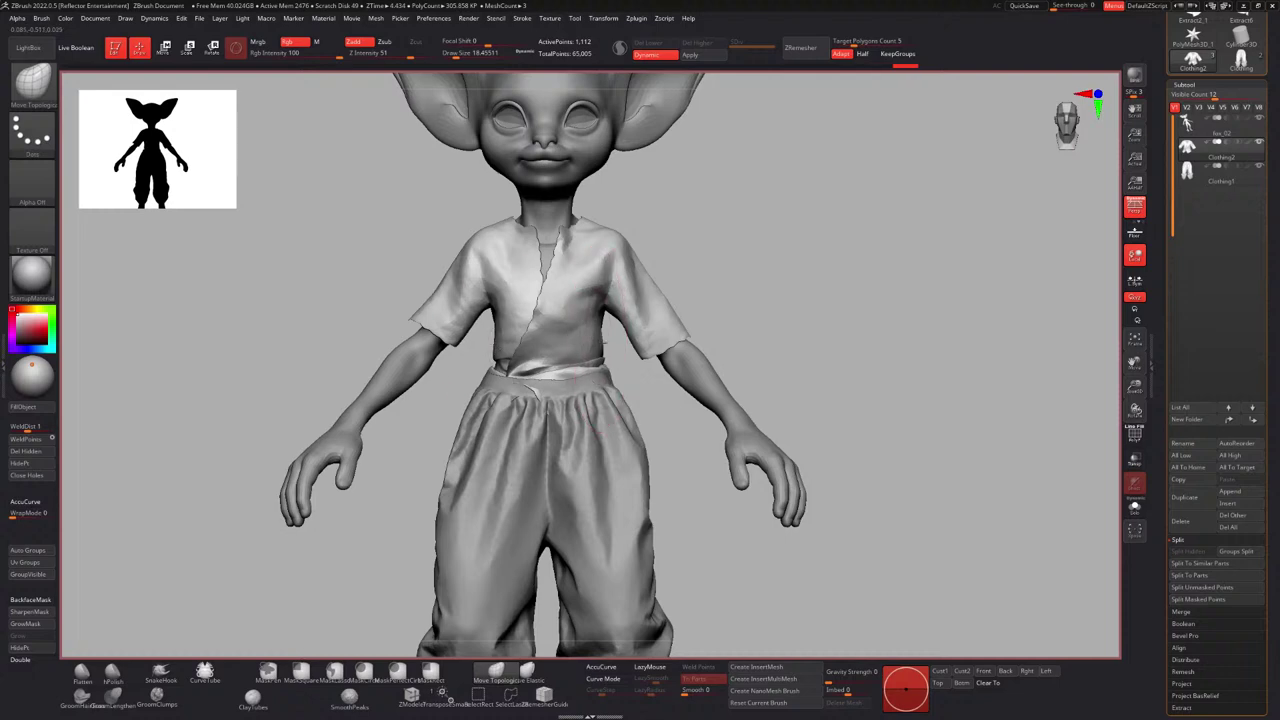
# Pull the back of the shirt outward in side view so it covers the fox's back.
pyautogui.keyDown('ctrl'); pyautogui.moveTo(603, 327); pyautogui.dragTo(668, 266, button='right'); pyautogui.keyUp('ctrl')
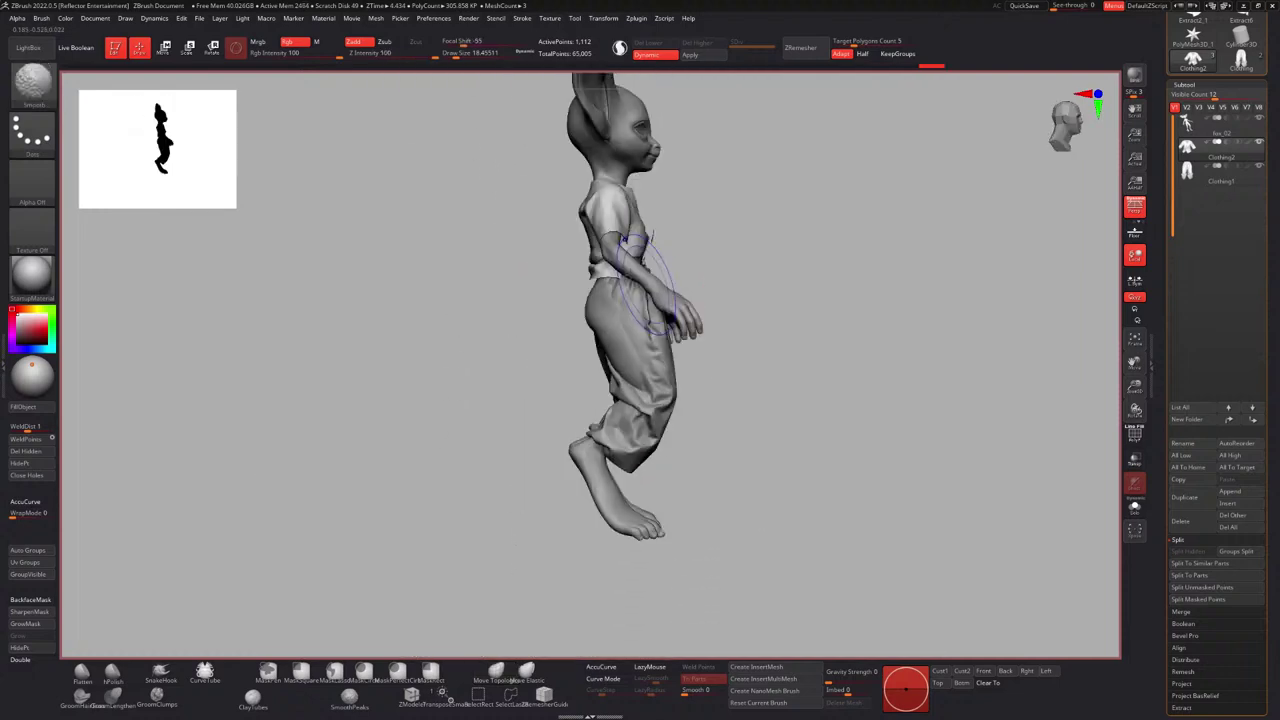
pyautogui.moveTo(582, 212)
pyautogui.keyDown('alt'); pyautogui.mouseDown(button='right')
pyautogui.moveTo(566, 319)
pyautogui.moveTo(628, 262)
pyautogui.mouseUp(button='right'); pyautogui.keyUp('alt')
pyautogui.keyDown('ctrl'); pyautogui.moveTo(628, 262); pyautogui.dragTo(637, 287, button='right'); pyautogui.keyUp('ctrl')
pyautogui.moveTo(591, 325)
pyautogui.mouseDown()
pyautogui.moveTo(580, 338)
pyautogui.moveTo(535, 327)
pyautogui.mouseUp()
pyautogui.moveTo(538, 327); pyautogui.dragTo(588, 328, button='right')
pyautogui.moveTo(580, 330); pyautogui.dragTo(548, 325)
pyautogui.moveTo(547, 323)
pyautogui.mouseDown(button='right')
pyautogui.moveTo(592, 310)
pyautogui.moveTo(533, 300)
pyautogui.moveTo(580, 330)
pyautogui.mouseUp(button='right')
pyautogui.moveTo(580, 330); pyautogui.dragTo(600, 308, button='right')
# Reduce the draw size and pull the shirt's back over the body patches poking through at the shoulder blades and mid-back.
pyautogui.moveTo(600, 308)
pyautogui.keyDown('alt'); pyautogui.mouseDown(button='right')
pyautogui.moveTo(490, 316)
pyautogui.moveTo(480, 366)
pyautogui.moveTo(414, 337)
pyautogui.moveTo(424, 331)
pyautogui.moveTo(431, 355)
pyautogui.mouseUp(button='right'); pyautogui.keyUp('alt')
pyautogui.press('space')
pyautogui.moveTo(431, 356); pyautogui.dragTo(425, 356)
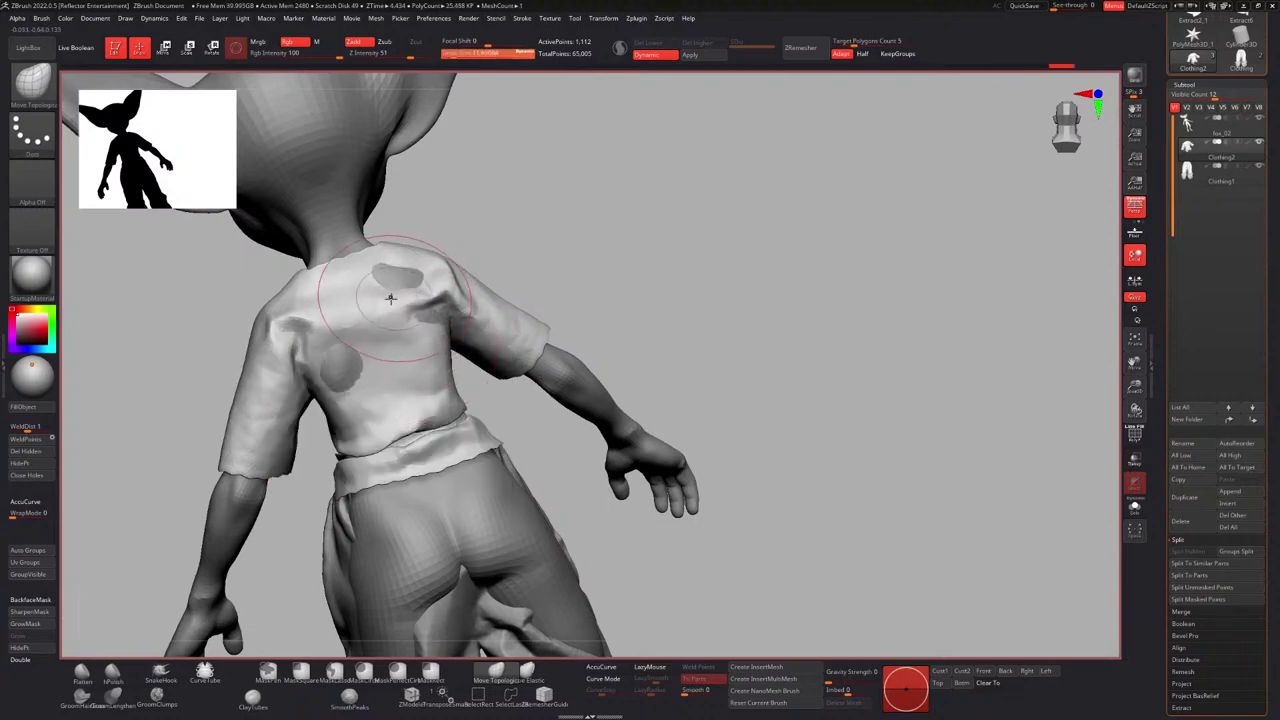
pyautogui.moveTo(390, 298); pyautogui.dragTo(418, 294, button='right')
pyautogui.moveTo(396, 282); pyautogui.dragTo(380, 274)
pyautogui.moveTo(380, 274); pyautogui.dragTo(415, 300, button='right')
pyautogui.moveTo(350, 391); pyautogui.dragTo(350, 377)
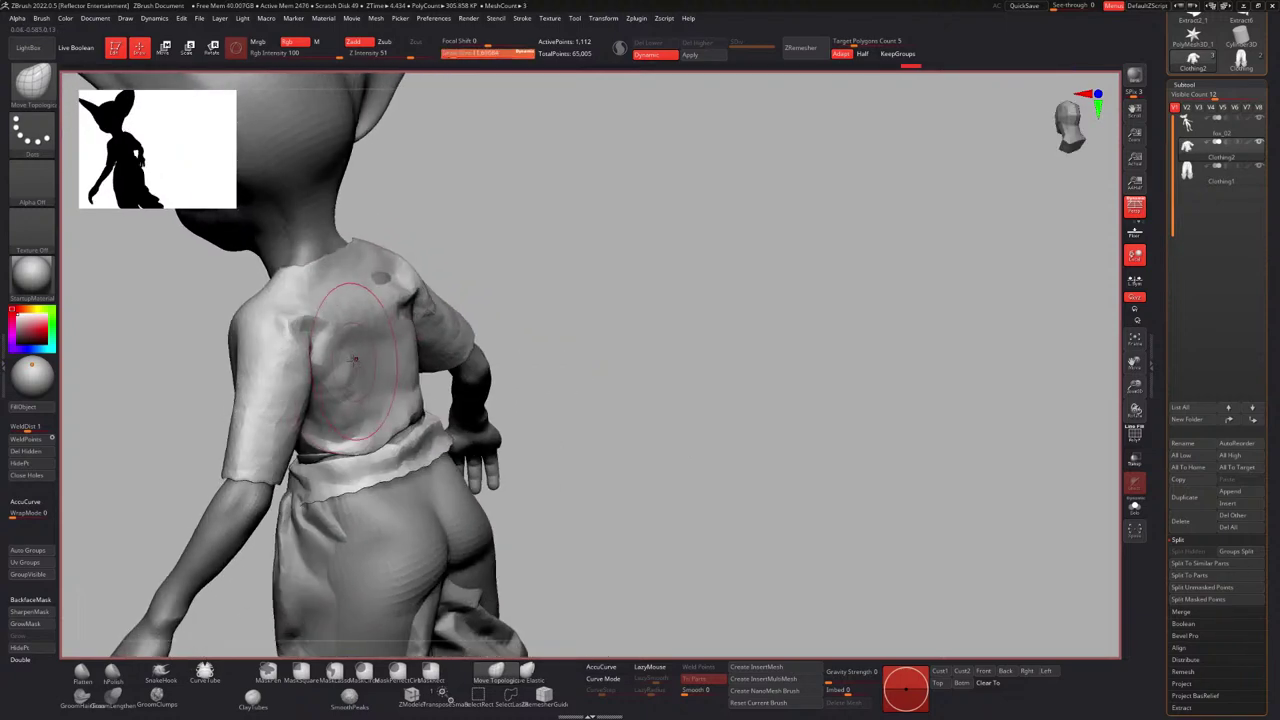
pyautogui.moveTo(338, 340); pyautogui.dragTo(350, 365, button='right')
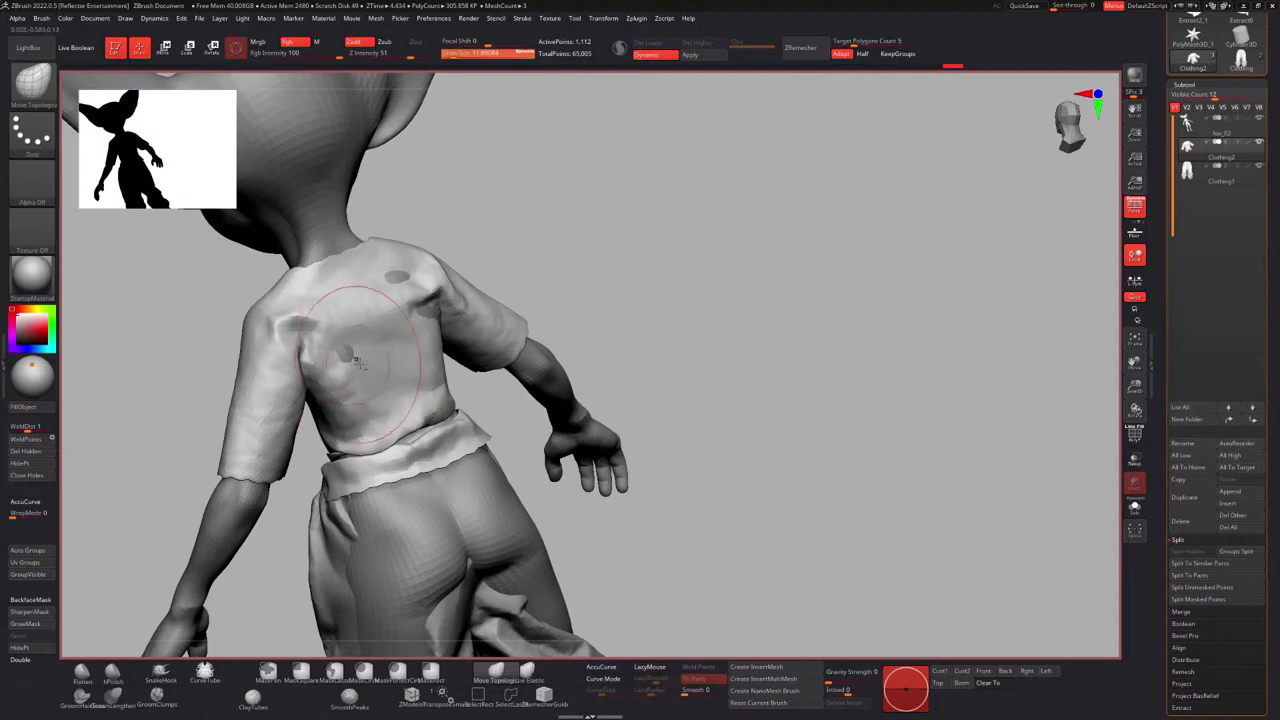
# Try to carve the fold at the back of the shirt's shoulder with the ClayBuildup brush, and undo the stroke.
pyautogui.moveTo(406, 331)
pyautogui.mouseDown(button='right')
pyautogui.moveTo(441, 314)
pyautogui.moveTo(393, 288)
pyautogui.moveTo(388, 270)
pyautogui.moveTo(394, 291)
pyautogui.mouseUp(button='right')
pyautogui.press('b')
pyautogui.press('c')
pyautogui.press('b')
pyautogui.keyDown('alt'); pyautogui.moveTo(402, 290); pyautogui.dragTo(430, 330); pyautogui.keyUp('alt')
pyautogui.hotkey('ctrl', 'z')
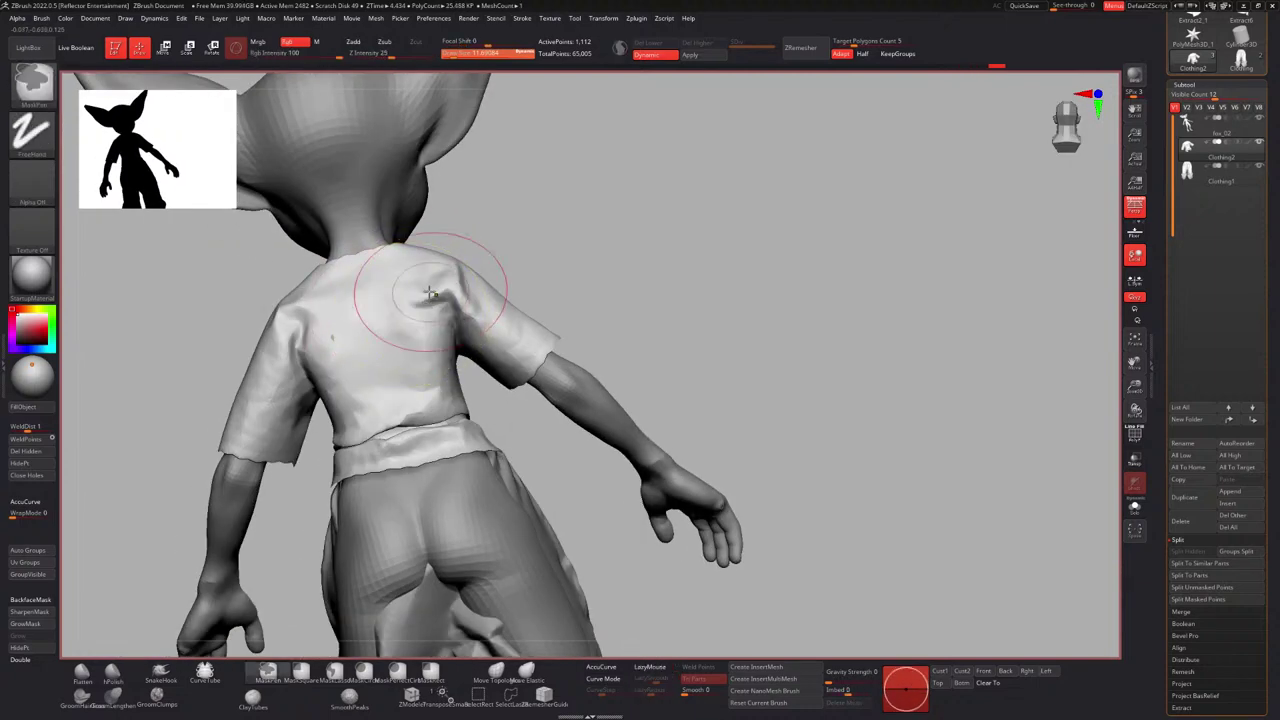
# Refine both sides of the shirt's back with the Move brush.
pyautogui.moveTo(429, 293)
pyautogui.mouseDown(button='right')
pyautogui.moveTo(415, 317)
pyautogui.moveTo(432, 326)
pyautogui.mouseUp(button='right')
pyautogui.press('b')
pyautogui.press('m')
pyautogui.press('v')
pyautogui.moveTo(448, 364); pyautogui.dragTo(462, 371)
pyautogui.moveTo(500, 374); pyautogui.dragTo(366, 341, button='right')
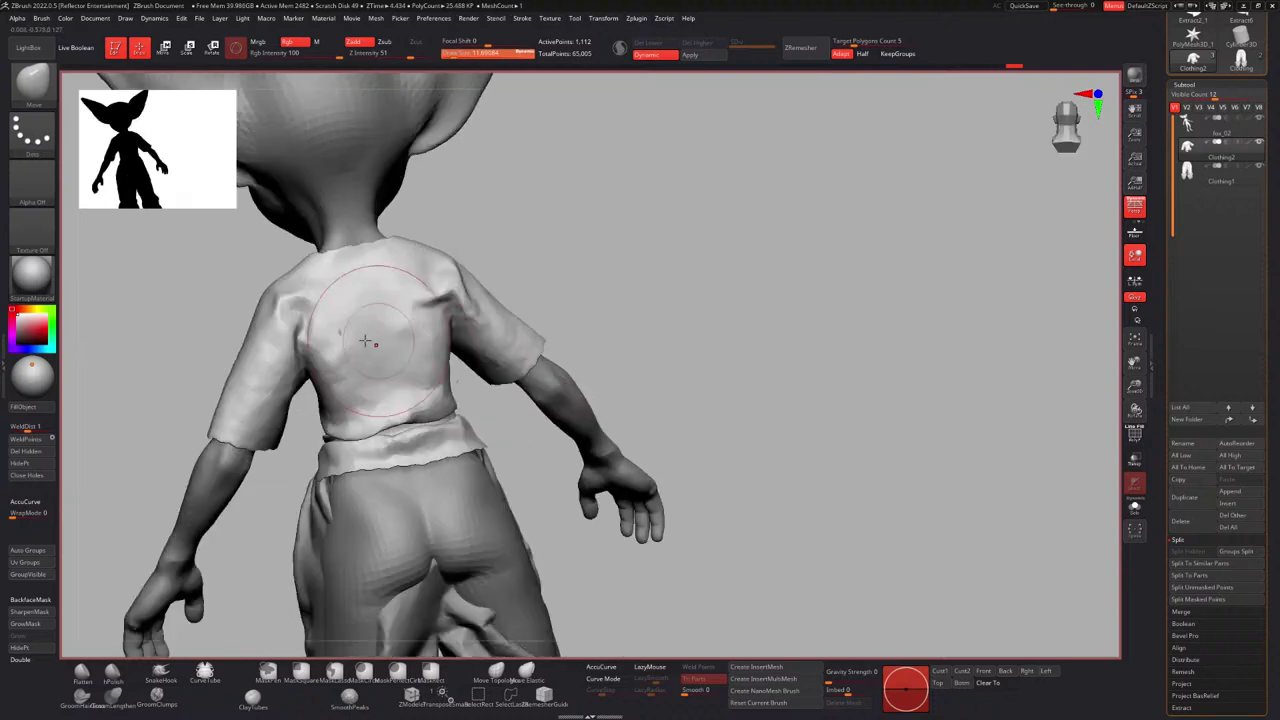
pyautogui.moveTo(325, 345); pyautogui.dragTo(317, 348)
pyautogui.moveTo(317, 348)
pyautogui.mouseDown(button='right')
pyautogui.moveTo(340, 334)
pyautogui.moveTo(350, 300)
pyautogui.moveTo(423, 274)
pyautogui.moveTo(321, 344)
pyautogui.moveTo(365, 285)
pyautogui.moveTo(409, 267)
pyautogui.moveTo(420, 308)
pyautogui.moveTo(446, 262)
pyautogui.moveTo(480, 287)
pyautogui.moveTo(652, 257)
pyautogui.moveTo(620, 263)
pyautogui.moveTo(634, 281)
pyautogui.mouseUp(button='right')
# Set the draw size to about 29 and make the Clothing1 trousers the active subtool for reshaping.
pyautogui.click(505, 675)
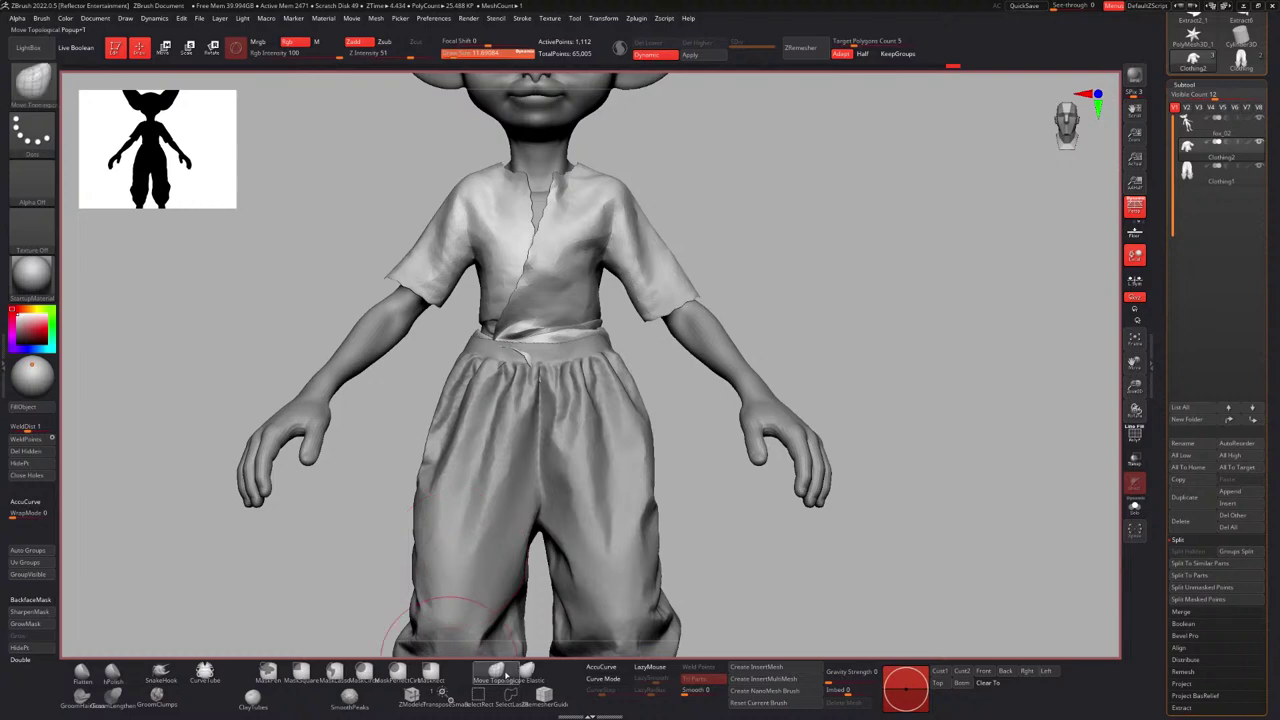
pyautogui.keyDown('alt'); pyautogui.moveTo(449, 300); pyautogui.dragTo(461, 328, button='right'); pyautogui.keyUp('alt')
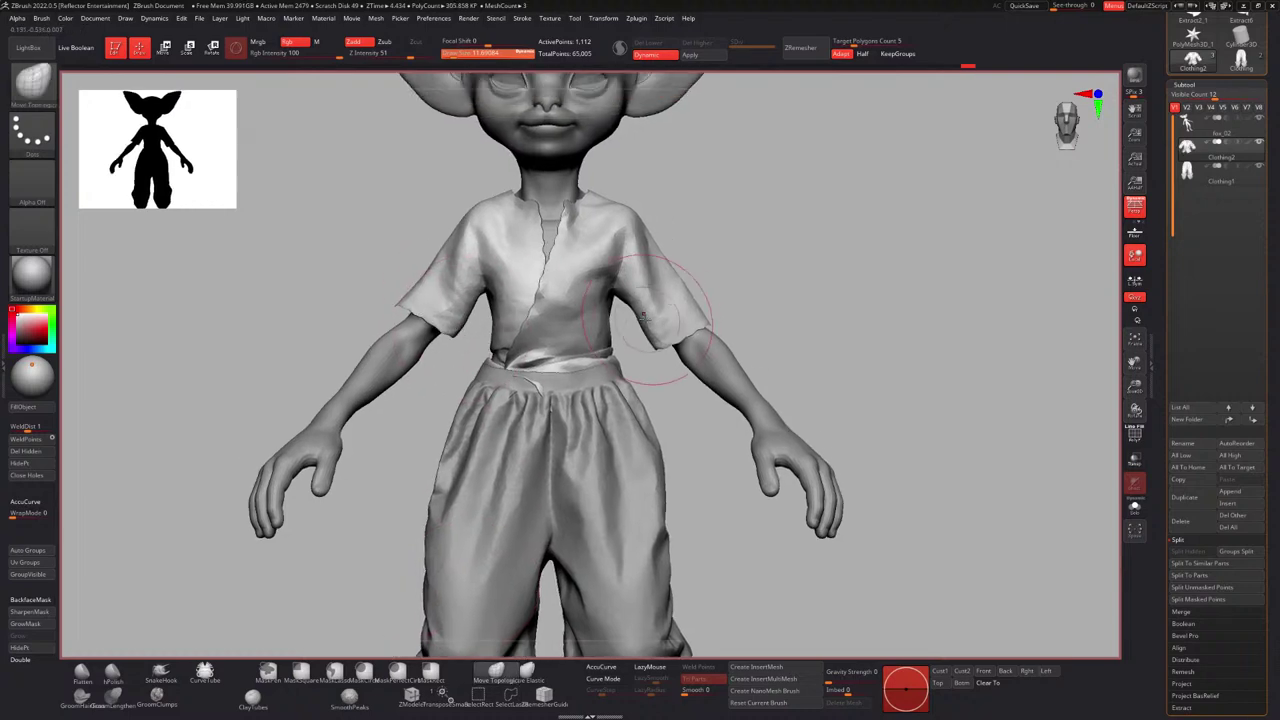
pyautogui.moveTo(638, 320)
pyautogui.keyDown('ctrl'); pyautogui.mouseDown(button='right')
pyautogui.moveTo(586, 329)
pyautogui.moveTo(626, 372)
pyautogui.moveTo(645, 318)
pyautogui.moveTo(577, 355)
pyautogui.moveTo(616, 400)
pyautogui.mouseUp(button='right'); pyautogui.keyUp('ctrl')
pyautogui.press('s')
pyautogui.moveTo(618, 446); pyautogui.dragTo(614, 430)
pyautogui.press('s')
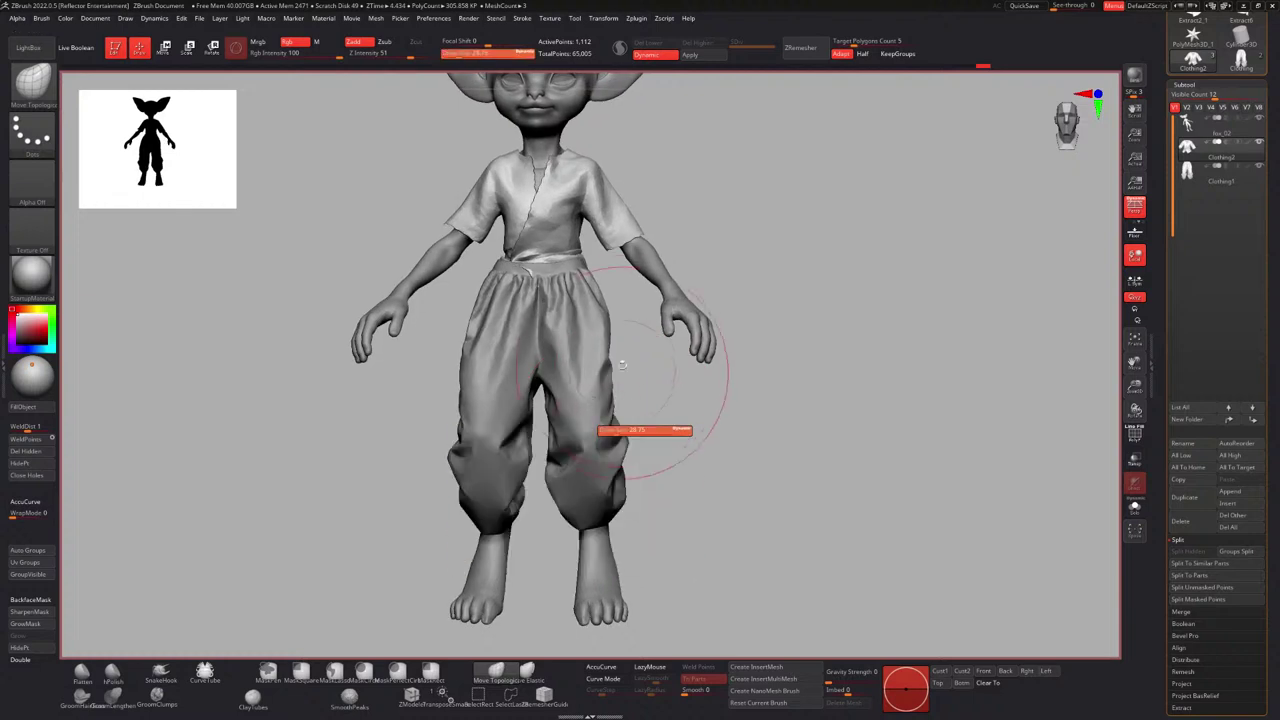
pyautogui.keyDown('alt'); pyautogui.moveTo(613, 430); pyautogui.dragTo(603, 371, button='right'); pyautogui.keyUp('alt')
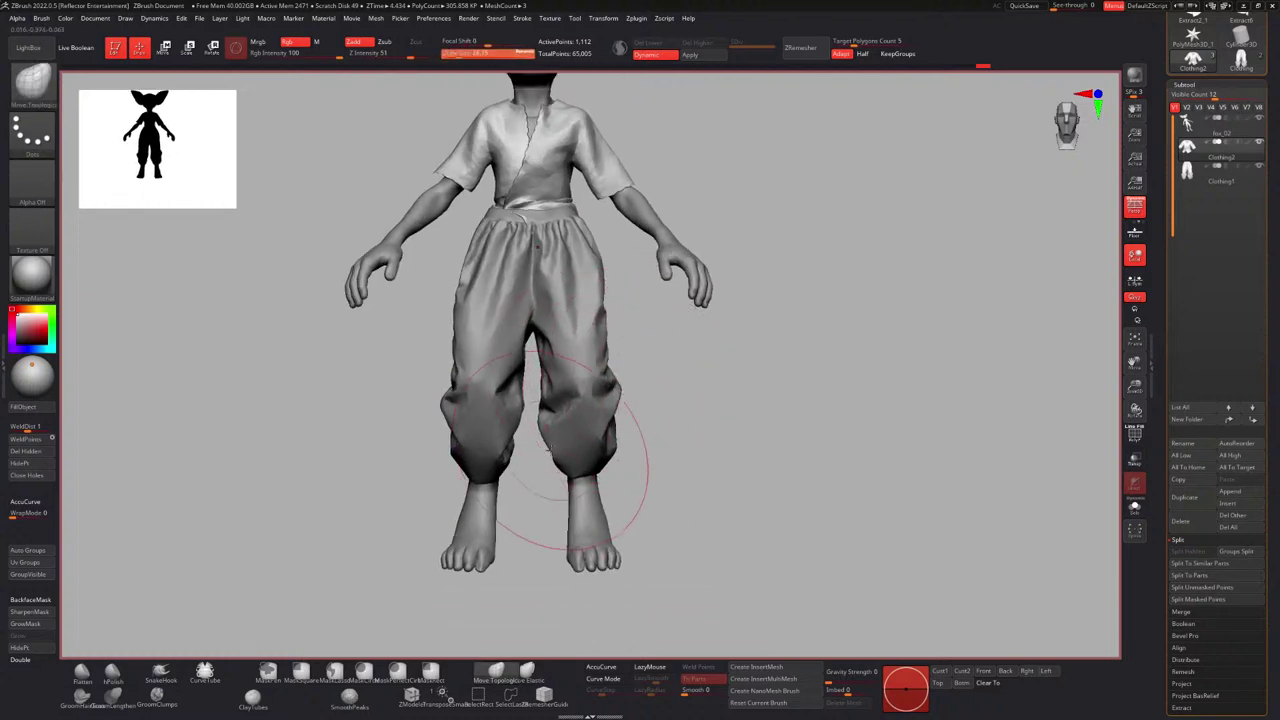
pyautogui.keyDown('alt'); pyautogui.click(605, 385); pyautogui.keyUp('alt')
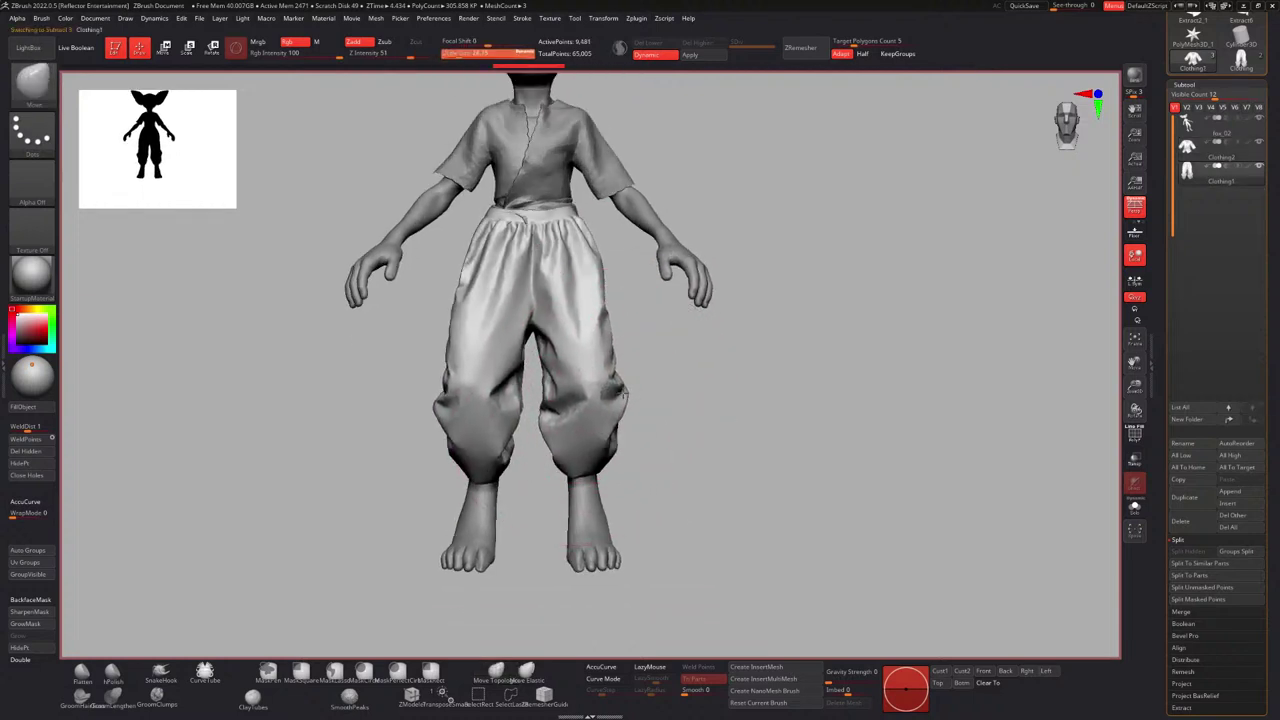
pyautogui.moveTo(628, 391)
pyautogui.keyDown('alt'); pyautogui.mouseDown(button='right')
pyautogui.moveTo(617, 430)
pyautogui.moveTo(563, 368)
pyautogui.mouseUp(button='right'); pyautogui.keyUp('alt')
pyautogui.keyDown('ctrl'); pyautogui.moveTo(556, 318); pyautogui.dragTo(566, 332, button='right'); pyautogui.keyUp('ctrl')
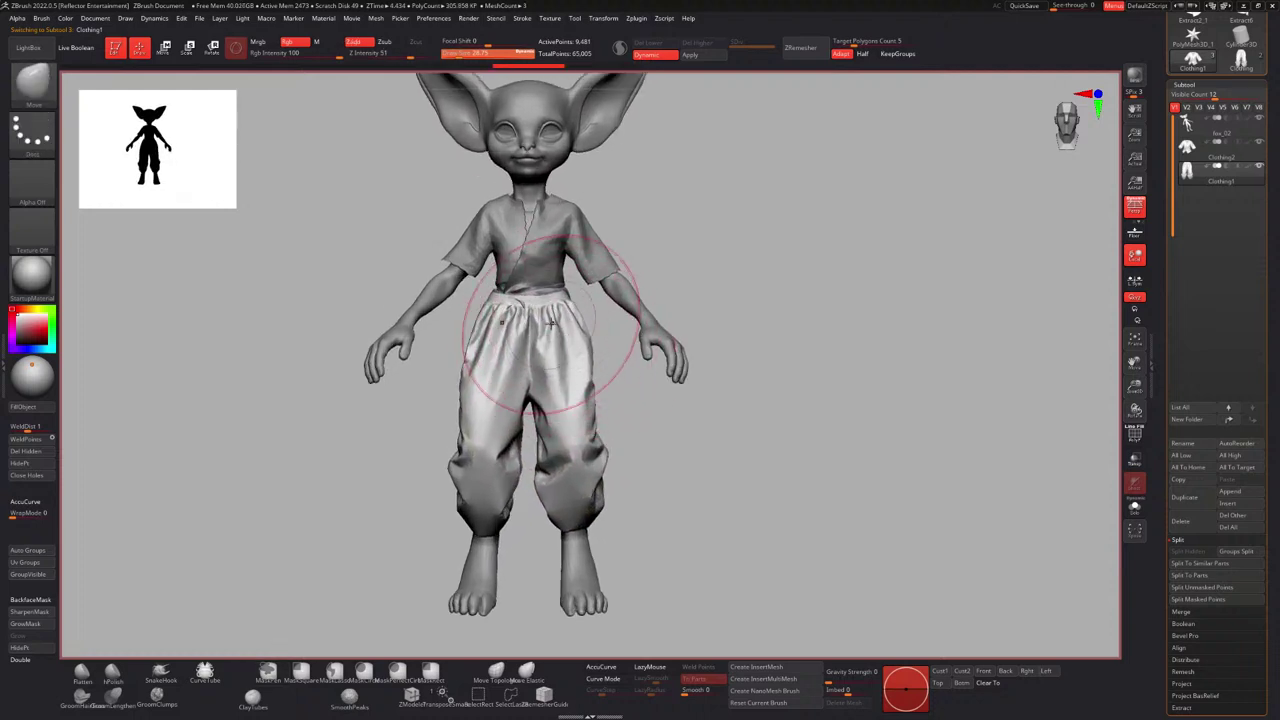
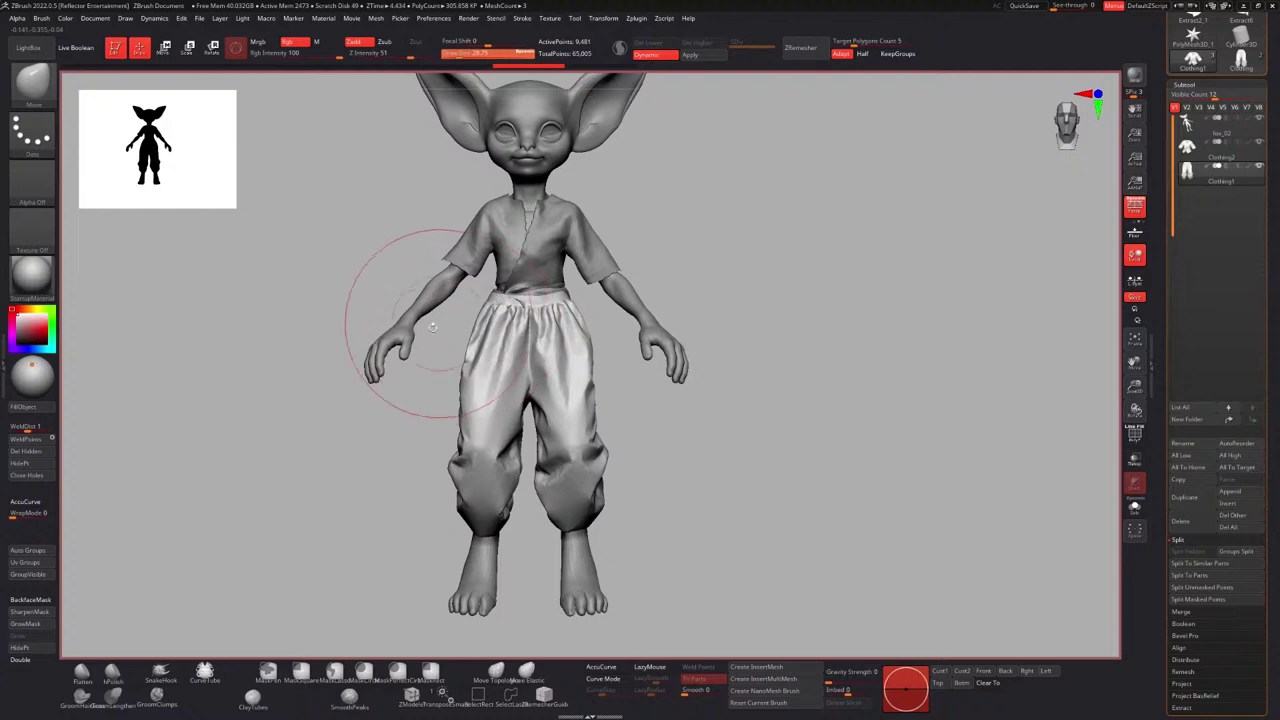
# Shape the front of the trousers at the hips, knees and lower legs with the Move brush, using a draw size of about 22.
pyautogui.moveTo(506, 367)
pyautogui.keyDown('alt'); pyautogui.mouseDown(button='right')
pyautogui.moveTo(543, 337)
pyautogui.moveTo(543, 348)
pyautogui.mouseUp(button='right'); pyautogui.keyUp('alt')
pyautogui.press('s')
pyautogui.moveTo(544, 347); pyautogui.dragTo(523, 309)
pyautogui.moveTo(519, 351); pyautogui.dragTo(511, 352)
pyautogui.keyDown('alt'); pyautogui.moveTo(535, 382); pyautogui.dragTo(511, 326, button='right'); pyautogui.keyUp('alt')
pyautogui.moveTo(615, 399)
pyautogui.keyDown('alt'); pyautogui.mouseDown(button='right')
pyautogui.moveTo(600, 372)
pyautogui.moveTo(632, 386)
pyautogui.mouseUp(button='right'); pyautogui.keyUp('alt')
pyautogui.press('s')
pyautogui.moveTo(637, 388); pyautogui.dragTo(657, 387)
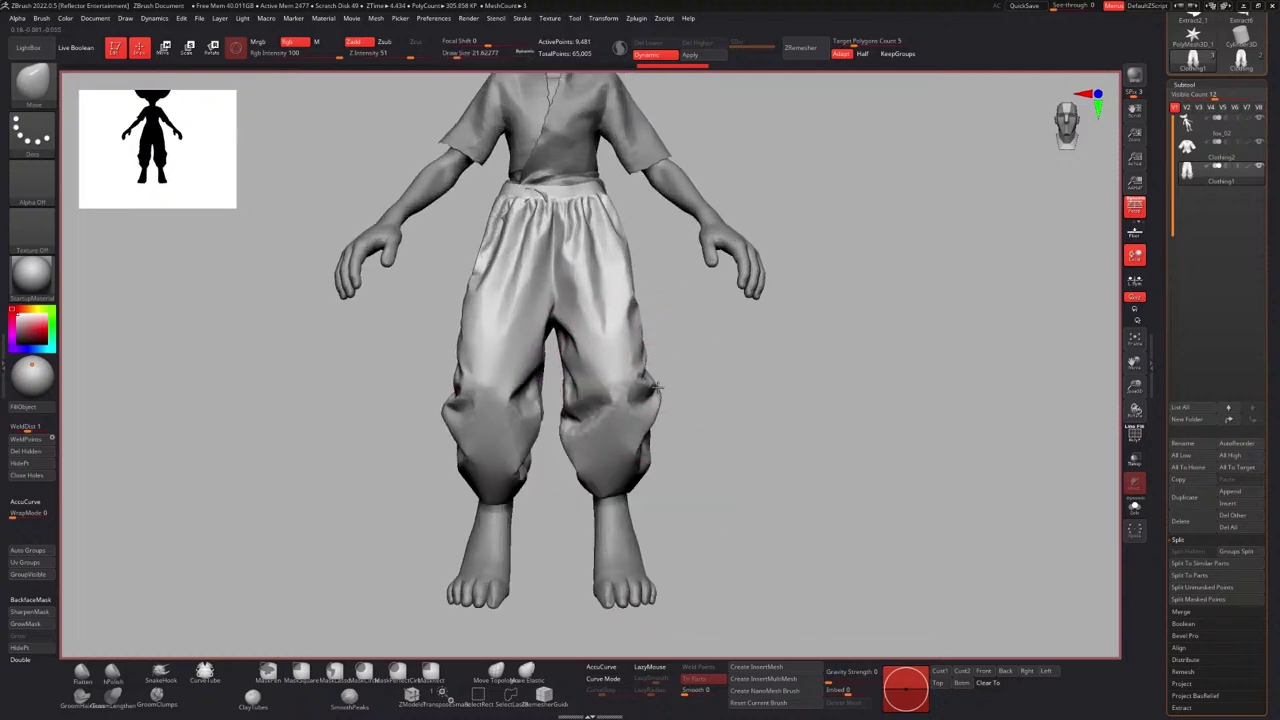
pyautogui.moveTo(641, 433); pyautogui.dragTo(648, 434)
pyautogui.moveTo(521, 471); pyautogui.dragTo(527, 472)
pyautogui.keyDown('ctrl'); pyautogui.moveTo(560, 421); pyautogui.dragTo(551, 315, button='right'); pyautogui.keyUp('ctrl')
pyautogui.keyDown('alt'); pyautogui.moveTo(551, 315); pyautogui.dragTo(556, 402, button='right'); pyautogui.keyUp('alt')
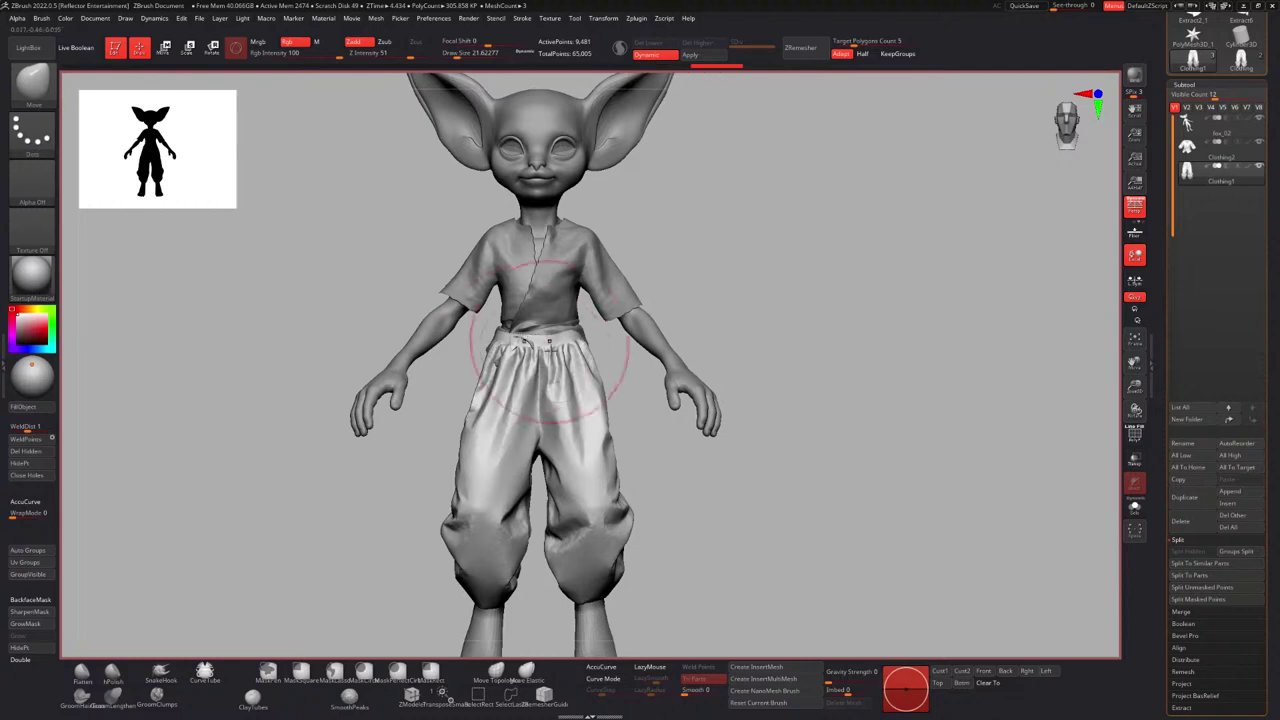
# Pull the trousers' seat and the backs of the thighs outward in side view to cover the body.
pyautogui.keyDown('alt'); pyautogui.moveTo(549, 343); pyautogui.dragTo(541, 301, button='right'); pyautogui.keyUp('alt')
pyautogui.moveTo(476, 326); pyautogui.dragTo(580, 337, button='right')
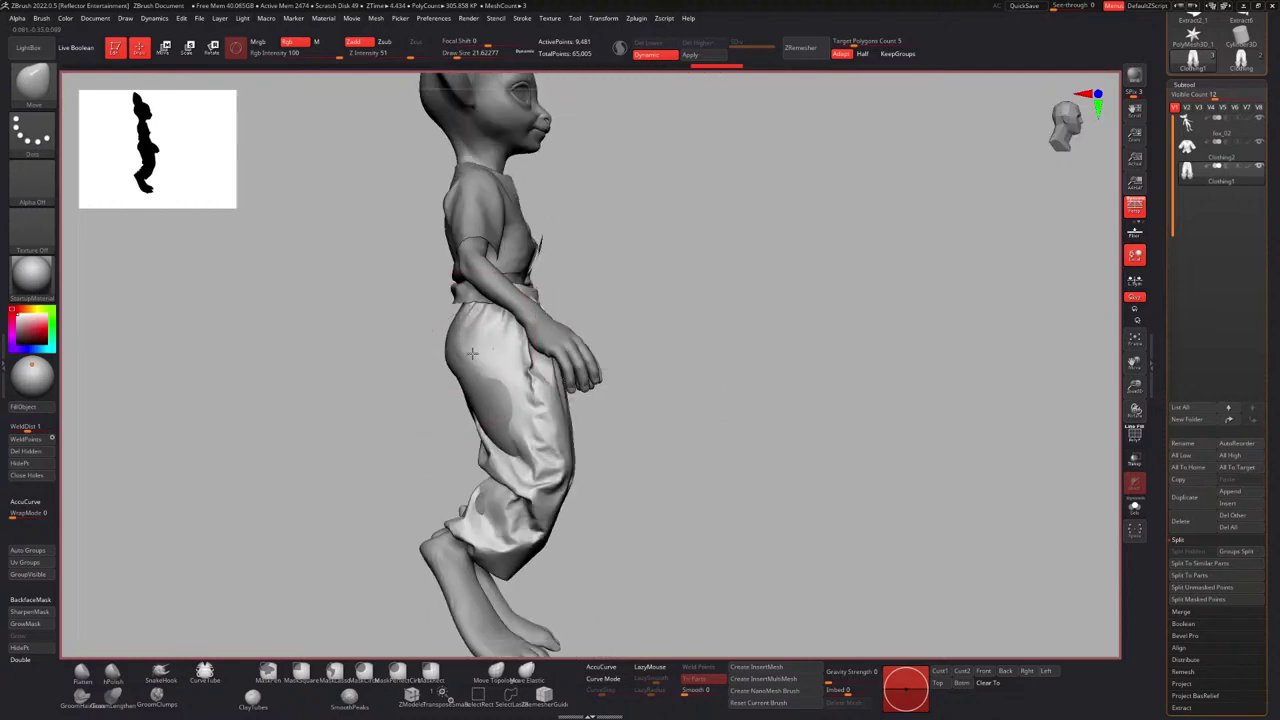
pyautogui.moveTo(472, 353); pyautogui.dragTo(469, 358)
pyautogui.moveTo(481, 381); pyautogui.dragTo(477, 385)
pyautogui.moveTo(498, 433); pyautogui.dragTo(492, 443)
pyautogui.moveTo(463, 384); pyautogui.dragTo(535, 384, button='right')
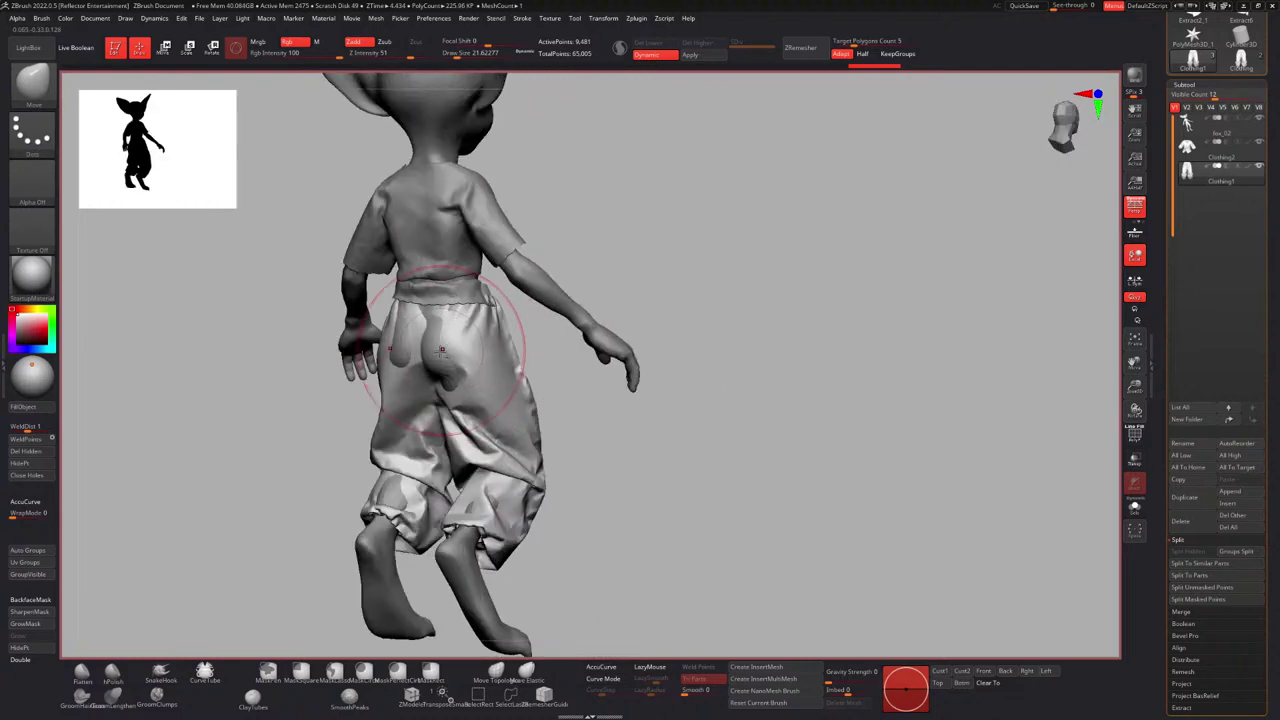
# Cover the body patches poking through the trousers' seat and lower leg by pulling the cloth out from behind.
pyautogui.moveTo(443, 336); pyautogui.dragTo(440, 349)
pyautogui.moveTo(451, 352); pyautogui.dragTo(453, 362)
pyautogui.moveTo(407, 498); pyautogui.dragTo(399, 503)
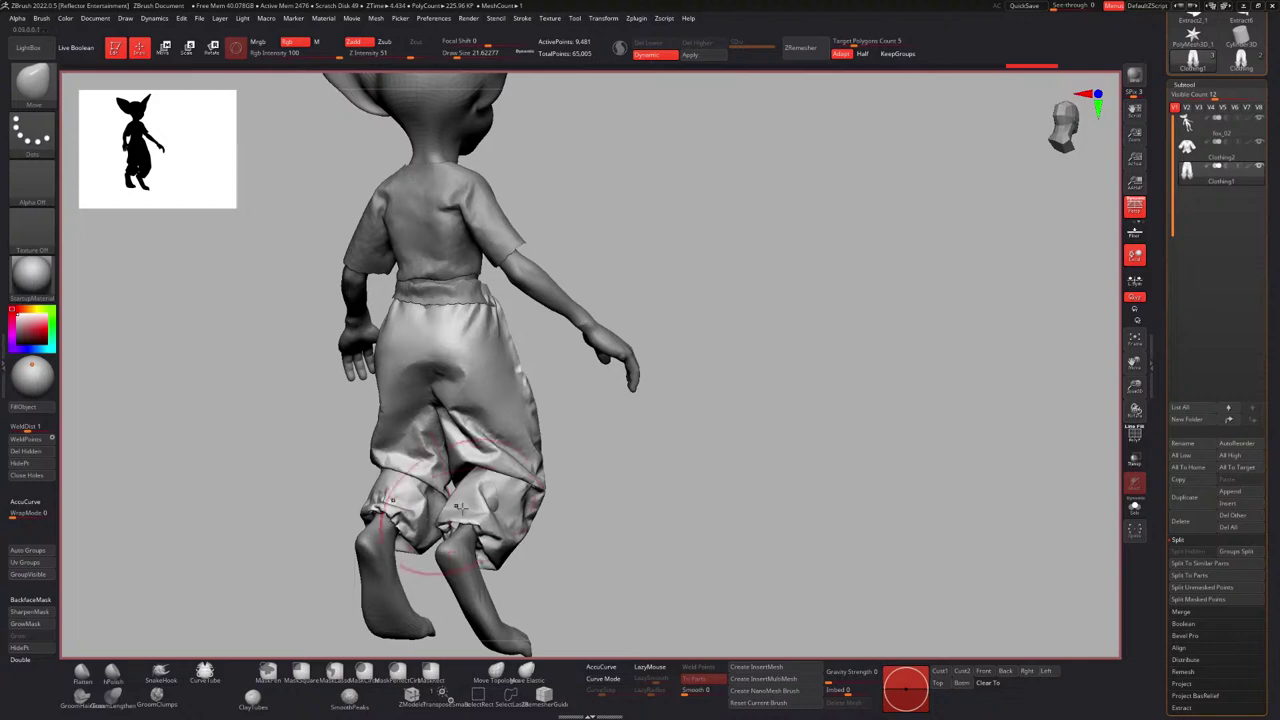
pyautogui.moveTo(560, 475)
pyautogui.mouseDown(button='right')
pyautogui.moveTo(437, 460)
pyautogui.moveTo(460, 425)
pyautogui.mouseUp(button='right')
# Nudge the outer knee of the trousers slightly inward from the front.
pyautogui.press('f')
pyautogui.keyDown('alt'); pyautogui.moveTo(510, 388); pyautogui.dragTo(433, 388, button='right'); pyautogui.keyUp('alt')
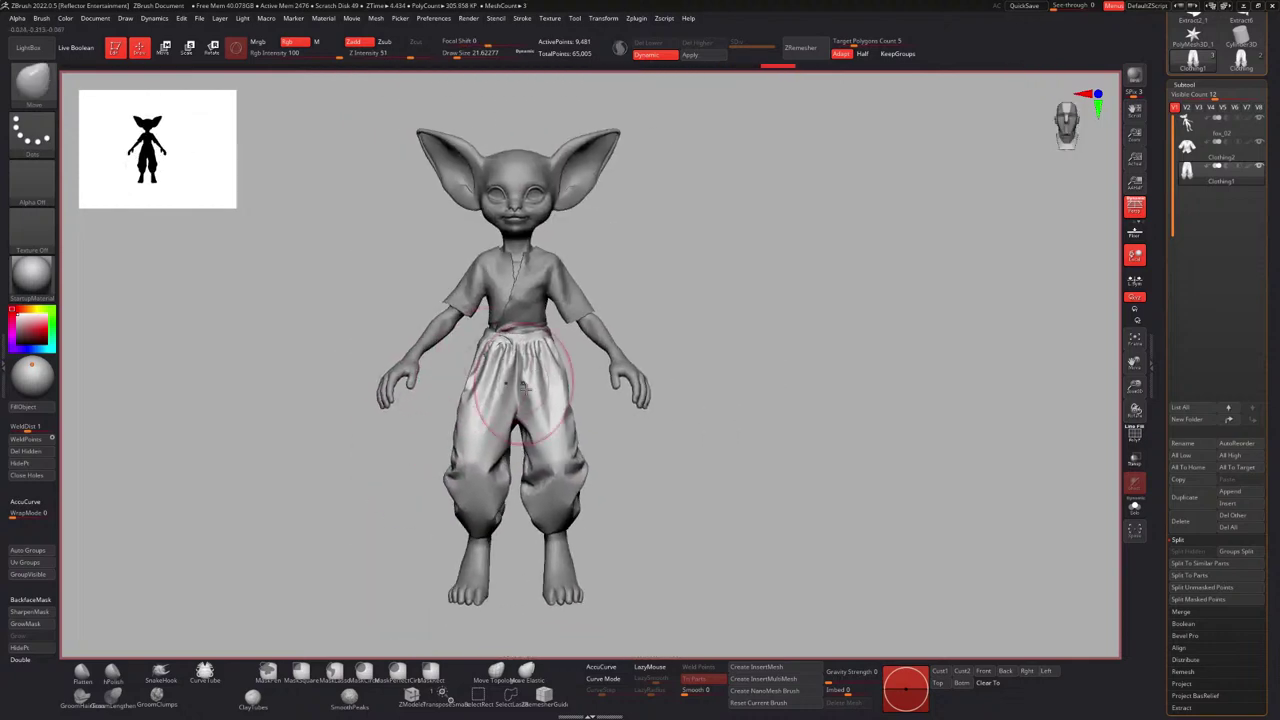
pyautogui.moveTo(583, 453); pyautogui.dragTo(577, 453)
pyautogui.moveTo(577, 453)
pyautogui.mouseDown(button='right')
pyautogui.moveTo(530, 455)
pyautogui.moveTo(580, 453)
pyautogui.mouseUp(button='right')
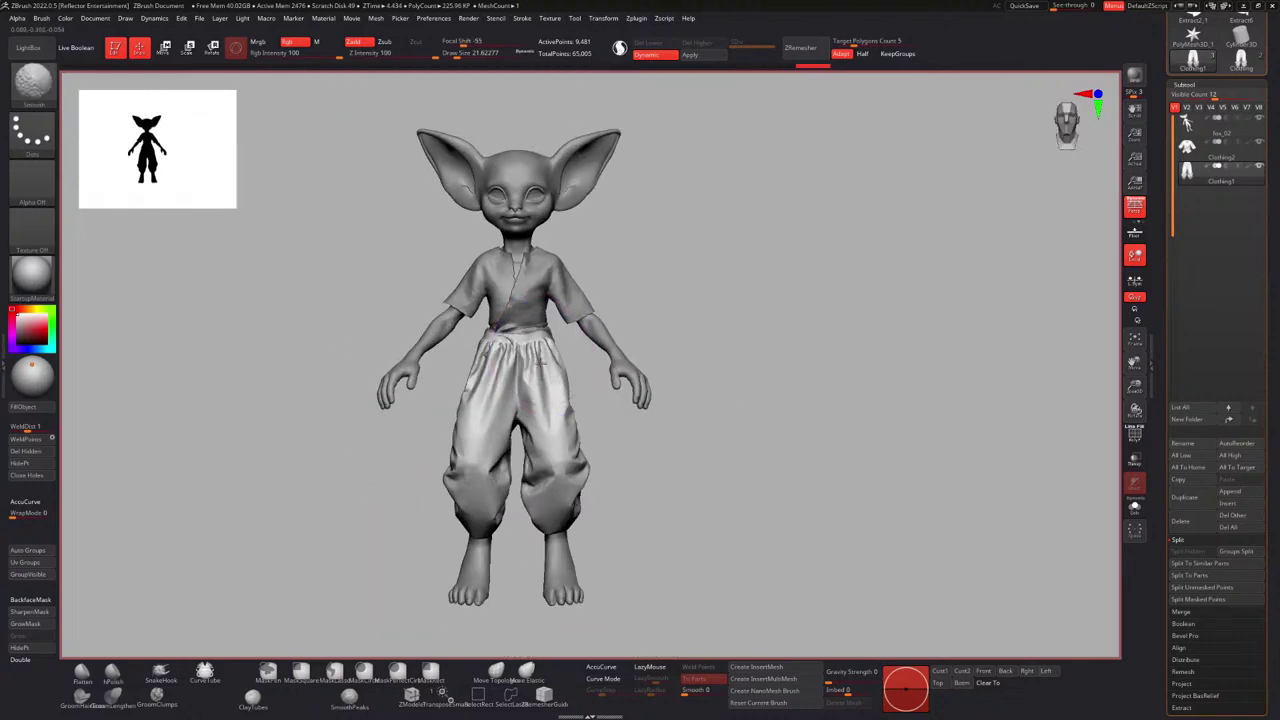
# Place the concept-art reference beside the fox and reframe its artwork to show the whole character.
pyautogui.moveTo(1279, 290); pyautogui.dragTo(865, 98, button='right')
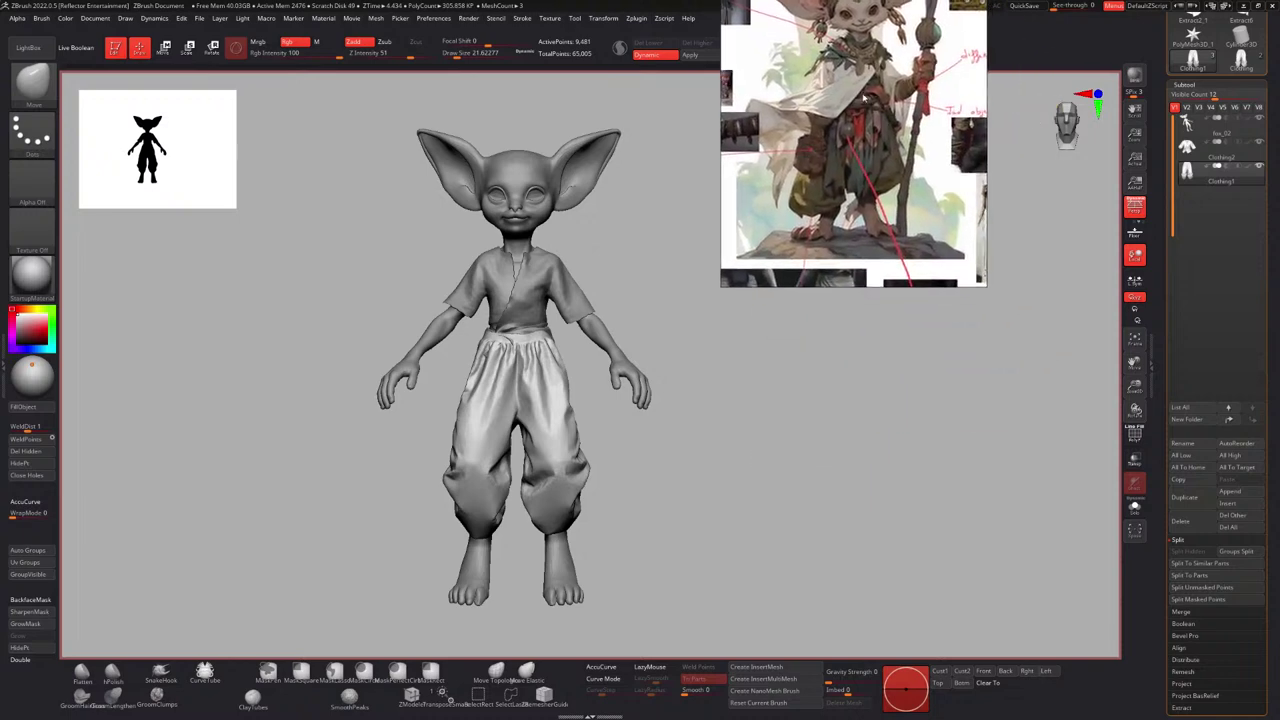
pyautogui.moveTo(873, 143); pyautogui.dragTo(860, 181, button='middle')
pyautogui.moveTo(907, 114); pyautogui.dragTo(957, 172, button='right')
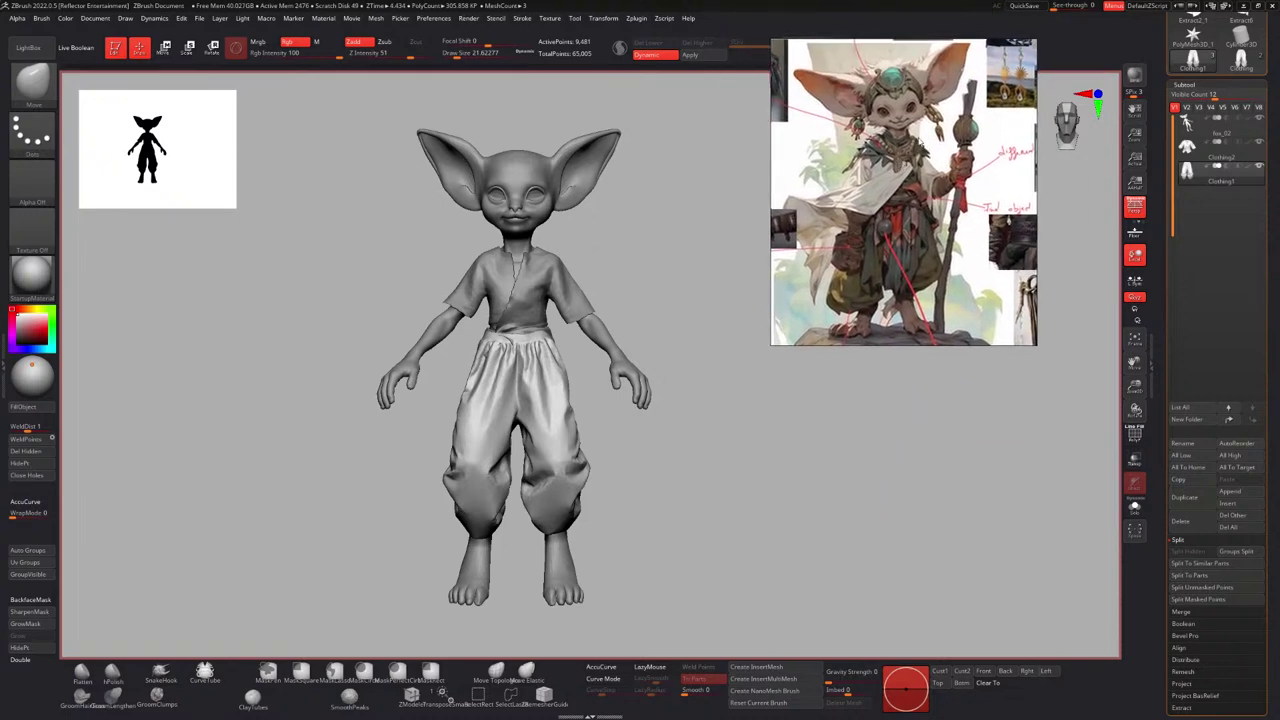
pyautogui.moveTo(675, 217); pyautogui.dragTo(645, 222, button='right')
pyautogui.keyDown('alt'); pyautogui.moveTo(544, 348); pyautogui.dragTo(582, 318, button='right'); pyautogui.keyUp('alt')
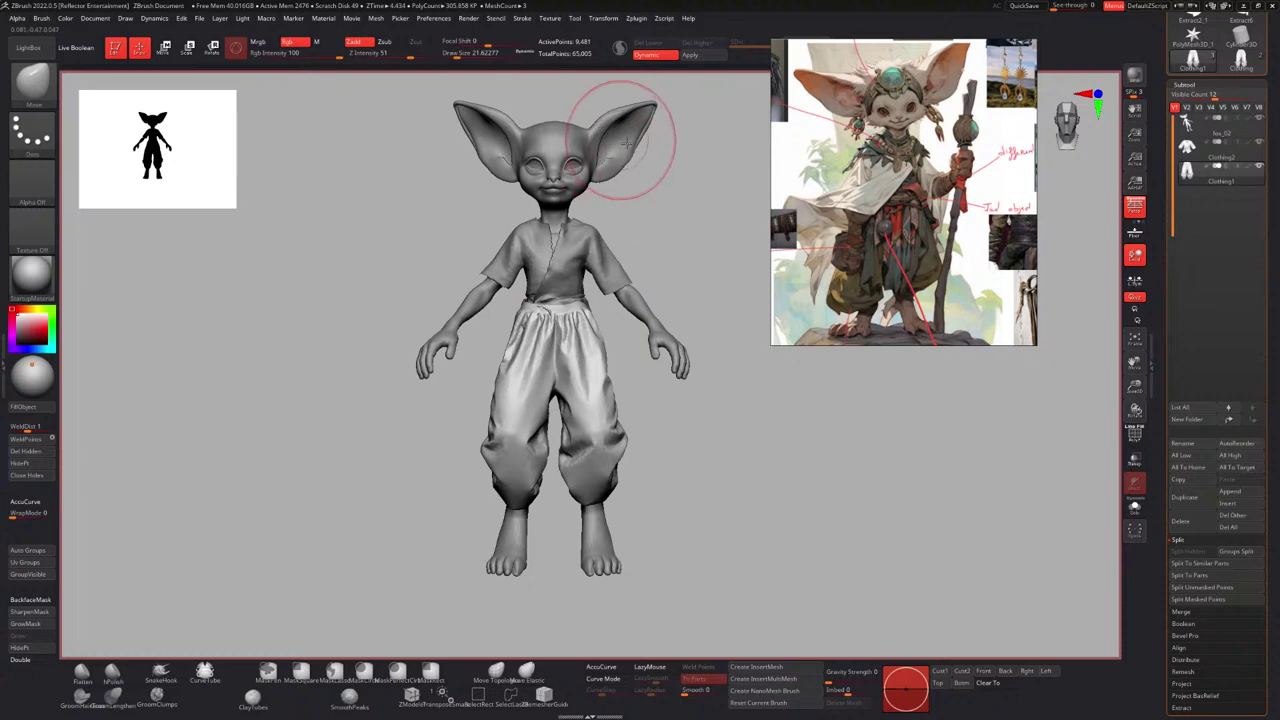
# Switch to the fox body and nudge the lower outer edge of the ears inward with the Move brush.
pyautogui.keyDown('alt'); pyautogui.moveTo(647, 158); pyautogui.dragTo(674, 194, button='right'); pyautogui.keyUp('alt')
pyautogui.keyDown('alt'); pyautogui.click(659, 188); pyautogui.keyUp('alt')
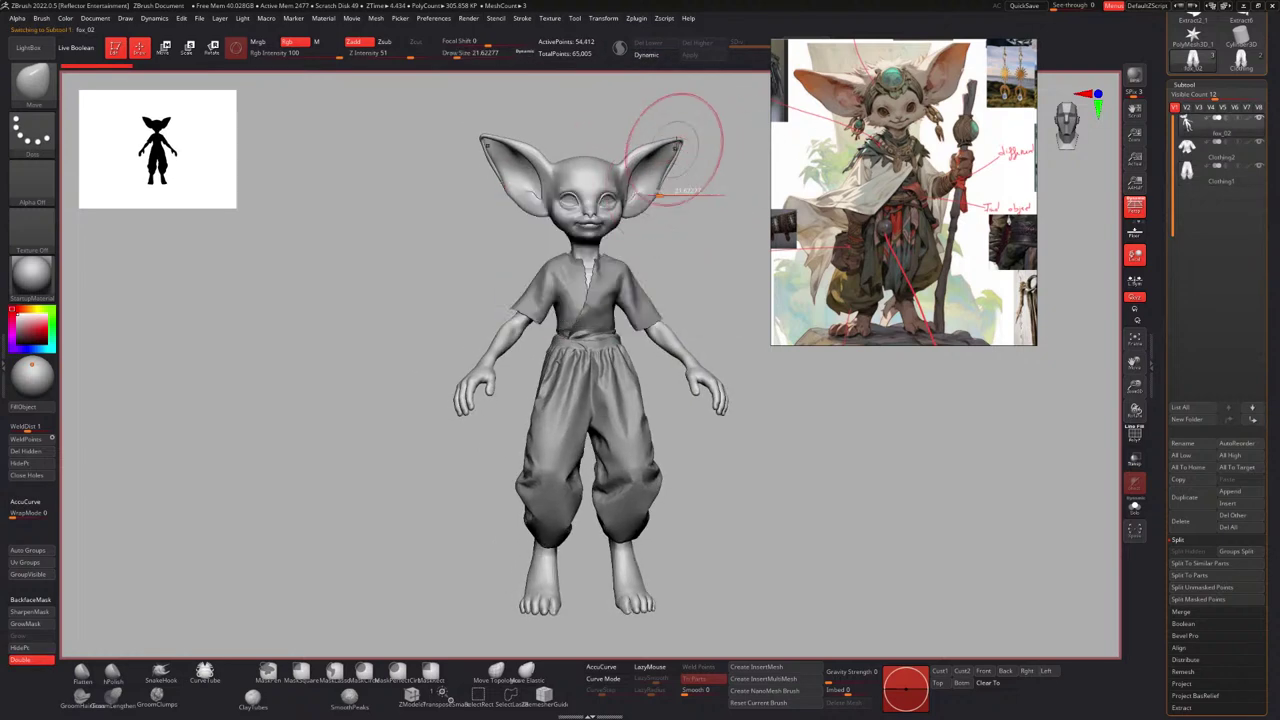
pyautogui.press('s')
pyautogui.moveTo(668, 182); pyautogui.dragTo(679, 151)
pyautogui.press('s')
pyautogui.moveTo(664, 206); pyautogui.dragTo(653, 211)
# Compare the clothed fox with the concept-art reference and move the reference off the canvas.
pyautogui.moveTo(668, 303)
pyautogui.keyDown('alt'); pyautogui.mouseDown()
pyautogui.moveTo(654, 283)
pyautogui.moveTo(677, 260)
pyautogui.mouseUp(); pyautogui.keyUp('alt')
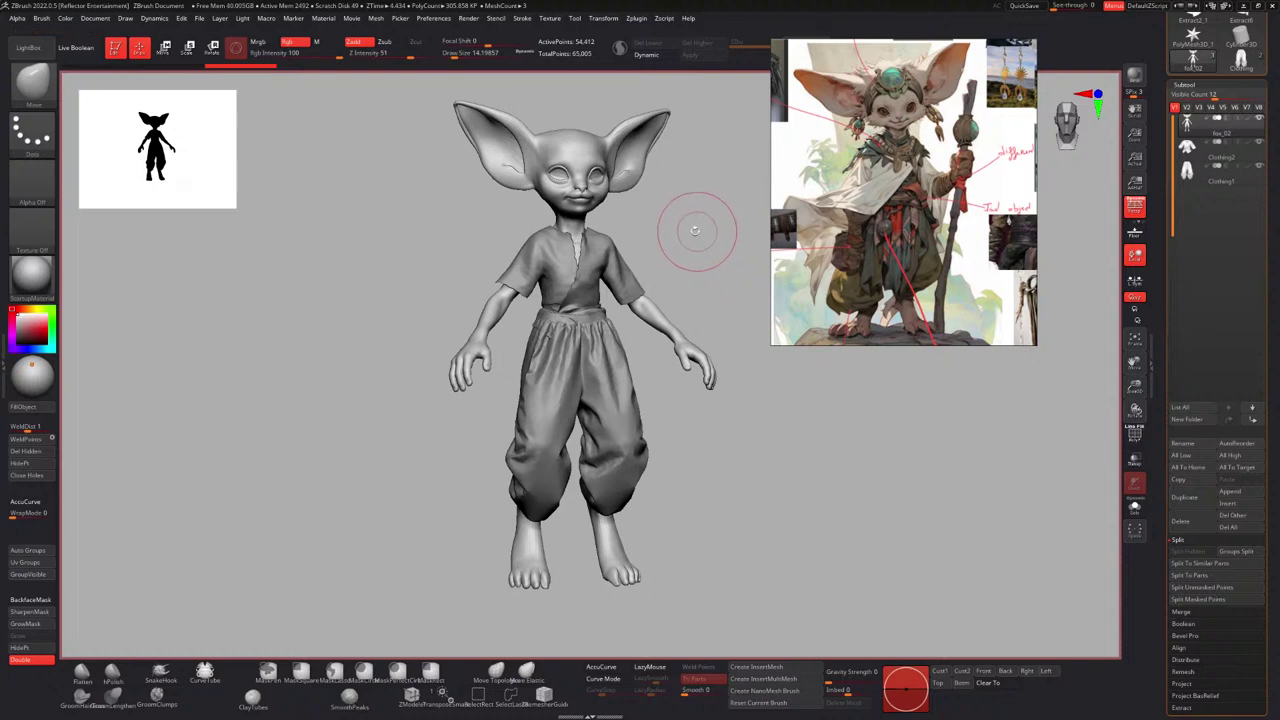
pyautogui.moveTo(593, 308); pyautogui.dragTo(567, 303, button='right')
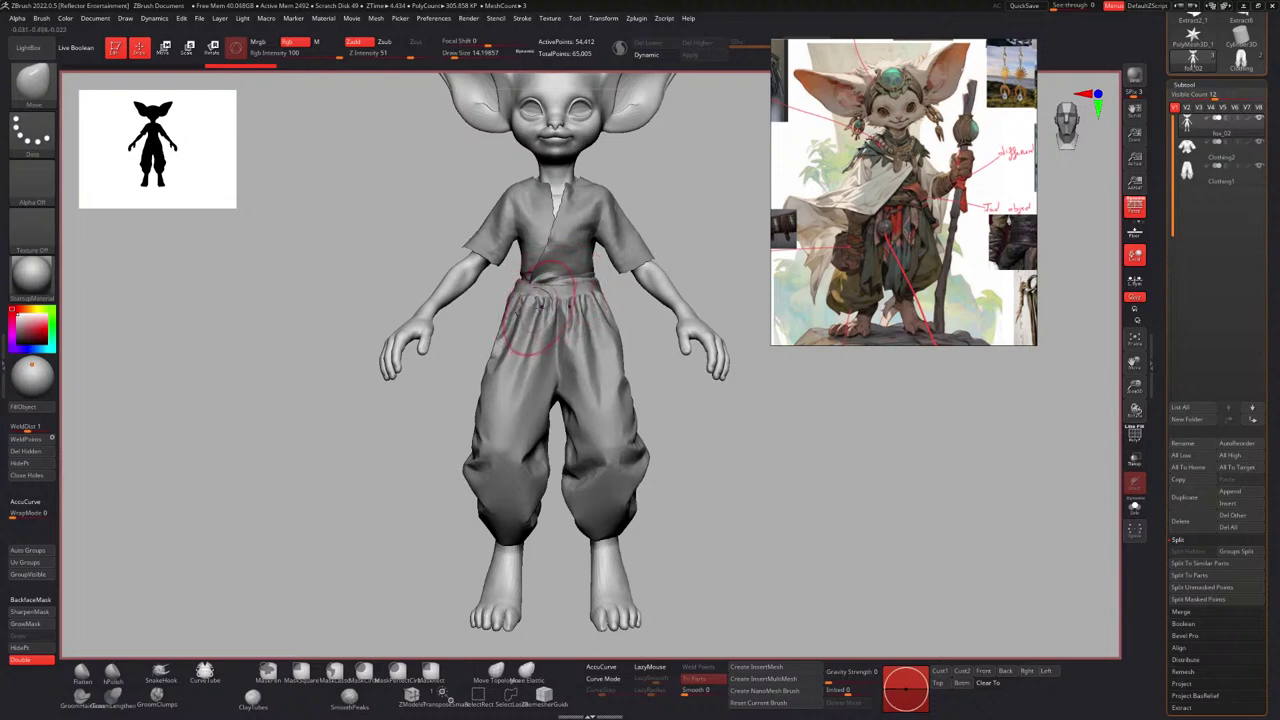
pyautogui.moveTo(555, 316)
pyautogui.keyDown('alt'); pyautogui.mouseDown(button='right')
pyautogui.moveTo(533, 322)
pyautogui.moveTo(533, 303)
pyautogui.mouseUp(button='right'); pyautogui.keyUp('alt')
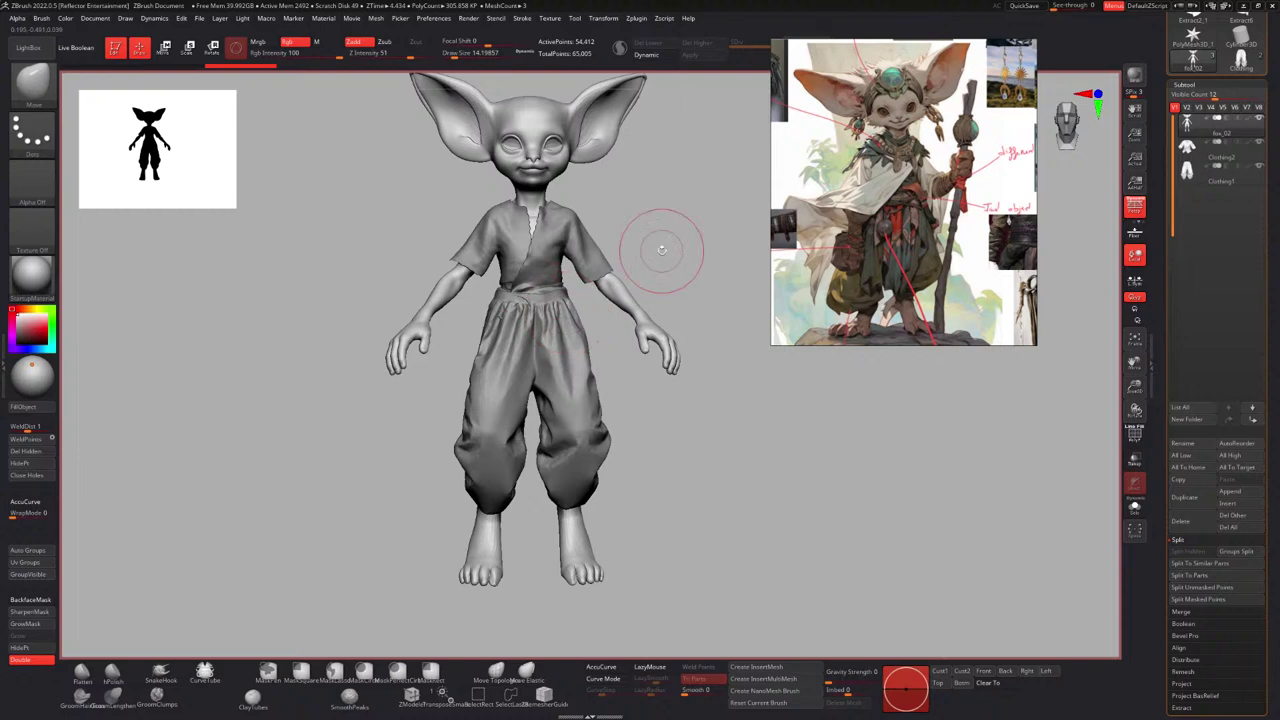
pyautogui.moveTo(915, 129); pyautogui.dragTo(1279, 203, button='right')
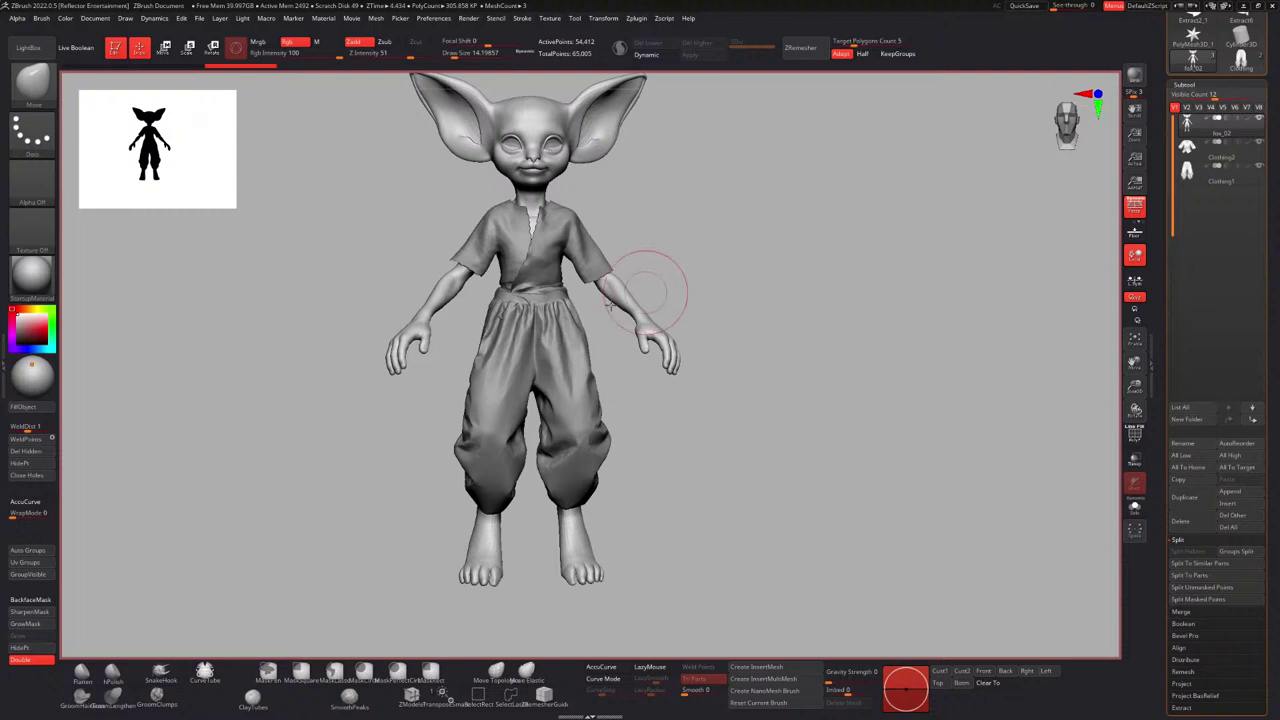
pyautogui.moveTo(622, 241); pyautogui.dragTo(613, 286, button='right')
pyautogui.keyDown('shift'); pyautogui.moveTo(699, 273); pyautogui.dragTo(727, 269, button='right'); pyautogui.keyUp('shift')
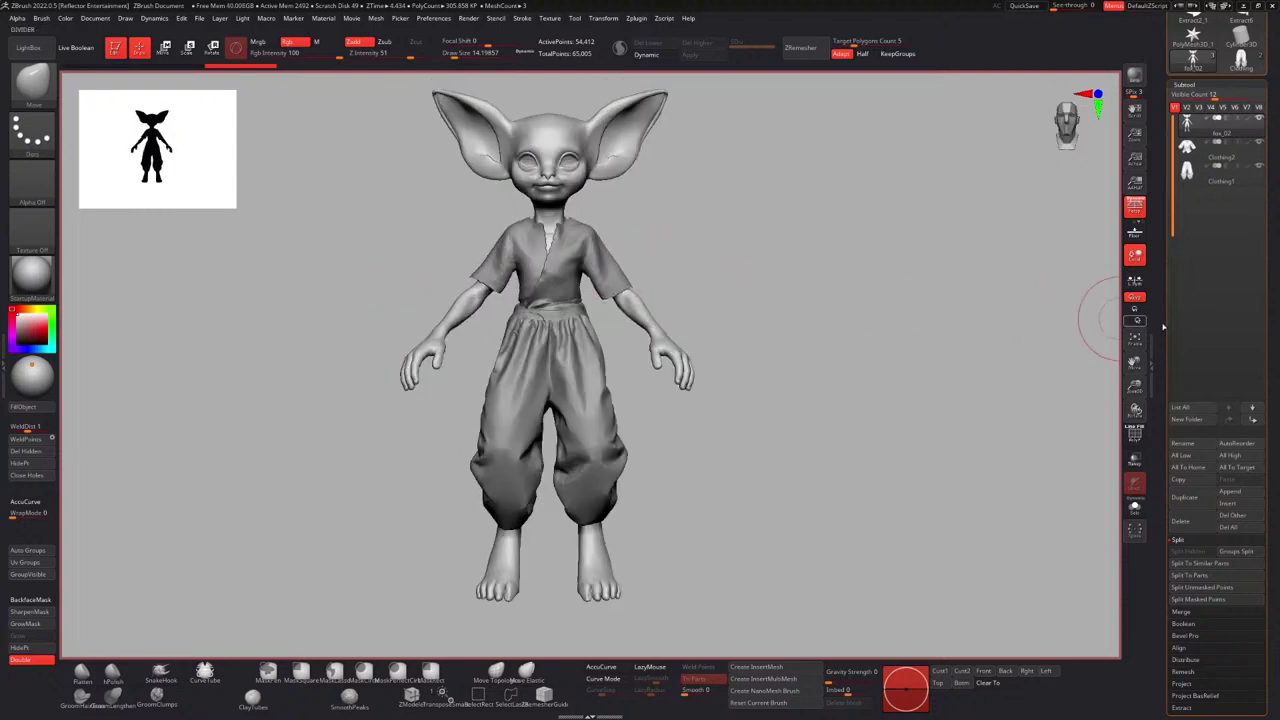
# Mask the fox's hands and lower forearms, painting over the gaps on the palms and leaving the fingers free.
pyautogui.keyDown('alt'); pyautogui.moveTo(515, 331); pyautogui.dragTo(585, 325, button='right'); pyautogui.keyUp('alt')
pyautogui.keyDown('ctrl'); pyautogui.moveTo(585, 325); pyautogui.dragTo(510, 385, button='right'); pyautogui.keyUp('ctrl')
pyautogui.moveTo(408, 316); pyautogui.dragTo(492, 323, button='right')
pyautogui.moveTo(397, 194)
pyautogui.keyDown('ctrl'); pyautogui.mouseDown()
pyautogui.moveTo(560, 374)
pyautogui.moveTo(604, 392)
pyautogui.mouseUp(); pyautogui.keyUp('ctrl')
pyautogui.moveTo(487, 370)
pyautogui.mouseDown(button='right')
pyautogui.moveTo(494, 382)
pyautogui.moveTo(483, 353)
pyautogui.moveTo(502, 388)
pyautogui.moveTo(534, 354)
pyautogui.moveTo(565, 400)
pyautogui.moveTo(588, 480)
pyautogui.moveTo(545, 420)
pyautogui.mouseUp(button='right')
pyautogui.rightClick(502, 388)
pyautogui.keyDown('ctrl'); pyautogui.moveTo(545, 420); pyautogui.dragTo(540, 480, button='right'); pyautogui.keyUp('ctrl')
pyautogui.moveTo(508, 337)
pyautogui.mouseDown(button='right')
pyautogui.moveTo(516, 349)
pyautogui.moveTo(482, 364)
pyautogui.mouseUp(button='right')
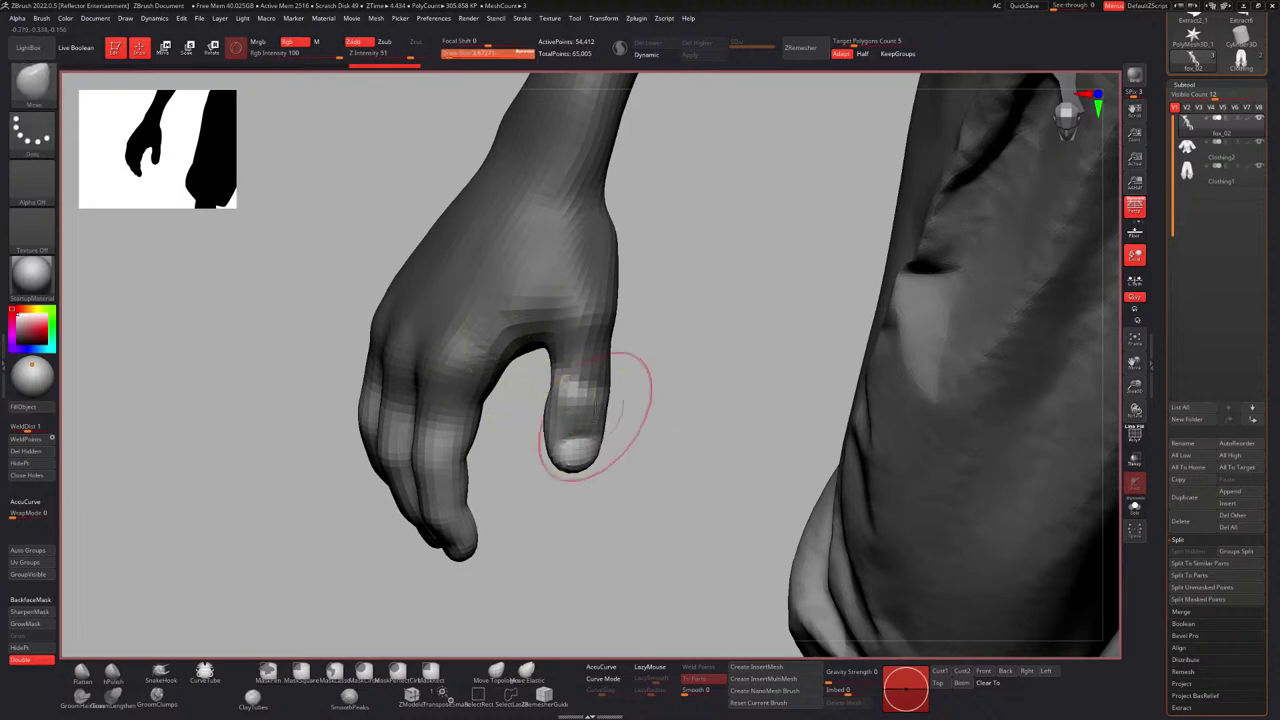
pyautogui.moveTo(589, 376)
pyautogui.mouseDown(button='right')
pyautogui.moveTo(569, 320)
pyautogui.moveTo(569, 372)
pyautogui.moveTo(526, 360)
pyautogui.moveTo(530, 342)
pyautogui.mouseUp(button='right')
pyautogui.keyDown('ctrl'); pyautogui.moveTo(548, 376); pyautogui.dragTo(562, 426); pyautogui.keyUp('ctrl')
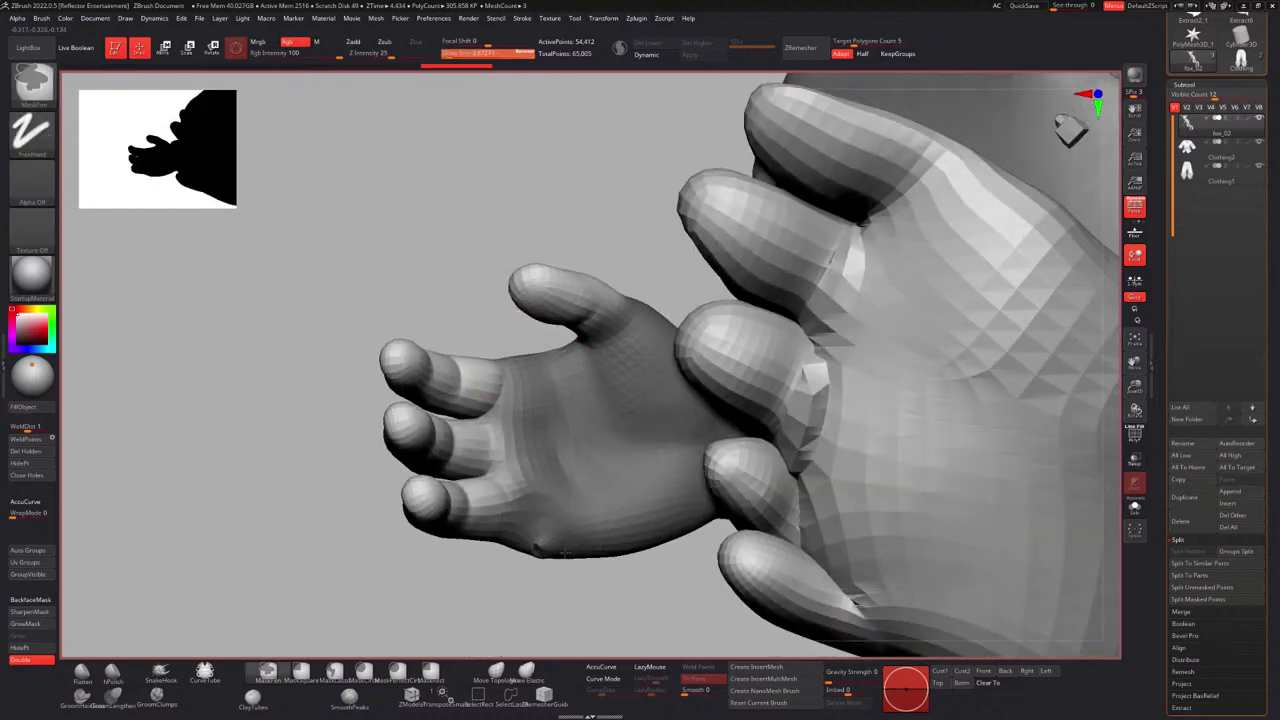
# Clear the mask from the thumbs to finish the fingerless glove shape.
pyautogui.moveTo(565, 552)
pyautogui.mouseDown(button='right')
pyautogui.moveTo(520, 434)
pyautogui.moveTo(546, 426)
pyautogui.moveTo(652, 298)
pyautogui.moveTo(566, 288)
pyautogui.moveTo(560, 322)
pyautogui.moveTo(540, 300)
pyautogui.mouseUp(button='right')
pyautogui.moveTo(508, 249); pyautogui.dragTo(557, 291, button='right')
pyautogui.keyDown('ctrl'); pyautogui.keyDown('alt'); pyautogui.moveTo(505, 240); pyautogui.dragTo(680, 333); pyautogui.keyUp('alt'); pyautogui.keyUp('ctrl')
pyautogui.moveTo(654, 316)
pyautogui.mouseDown(button='right')
pyautogui.moveTo(638, 301)
pyautogui.moveTo(596, 302)
pyautogui.moveTo(604, 294)
pyautogui.moveTo(590, 316)
pyautogui.moveTo(578, 308)
pyautogui.mouseUp(button='right')
pyautogui.keyDown('ctrl'); pyautogui.keyDown('alt'); pyautogui.moveTo(507, 243); pyautogui.dragTo(684, 322); pyautogui.keyUp('alt'); pyautogui.keyUp('ctrl')
pyautogui.moveTo(640, 300)
pyautogui.mouseDown(button='right')
pyautogui.moveTo(626, 286)
pyautogui.moveTo(676, 246)
pyautogui.moveTo(797, 246)
pyautogui.moveTo(700, 310)
pyautogui.moveTo(665, 278)
pyautogui.moveTo(590, 296)
pyautogui.moveTo(642, 278)
pyautogui.mouseUp(button='right')
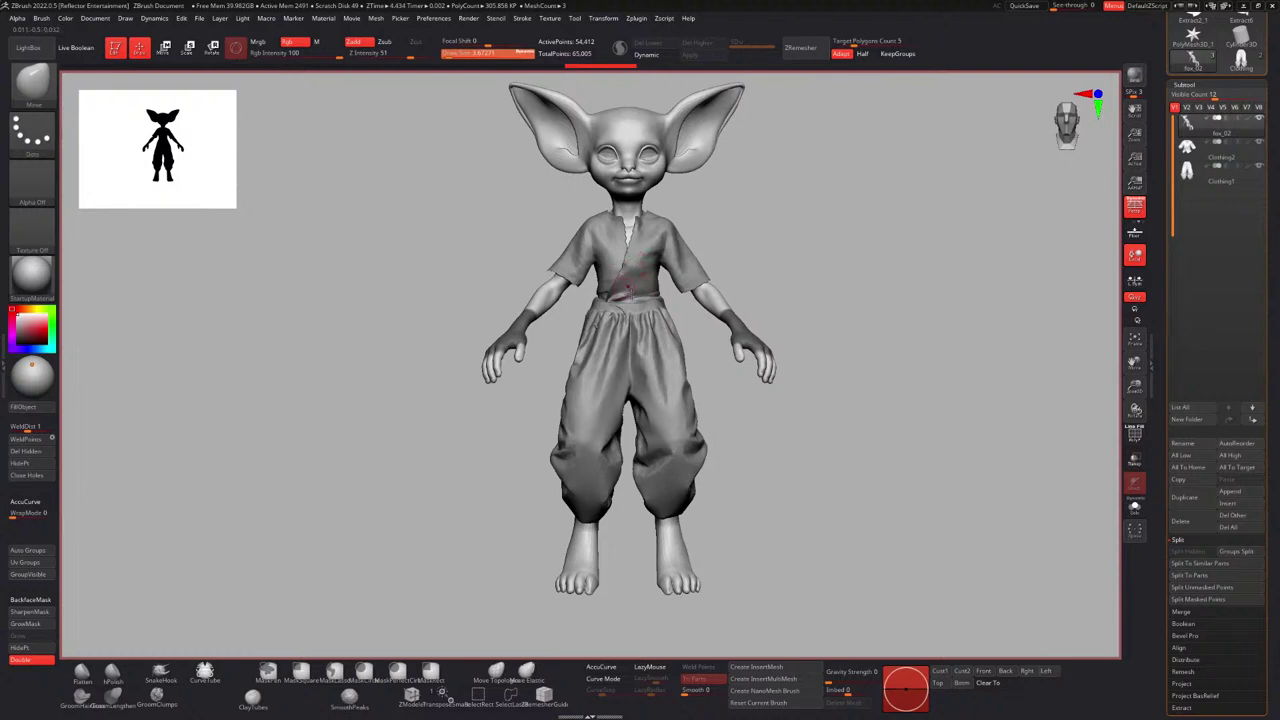
# Extract the masked hands and forearms as double-sided gloves with thickness 0.02 and accept the new mesh.
pyautogui.moveTo(1180, 431); pyautogui.dragTo(1183, 343)
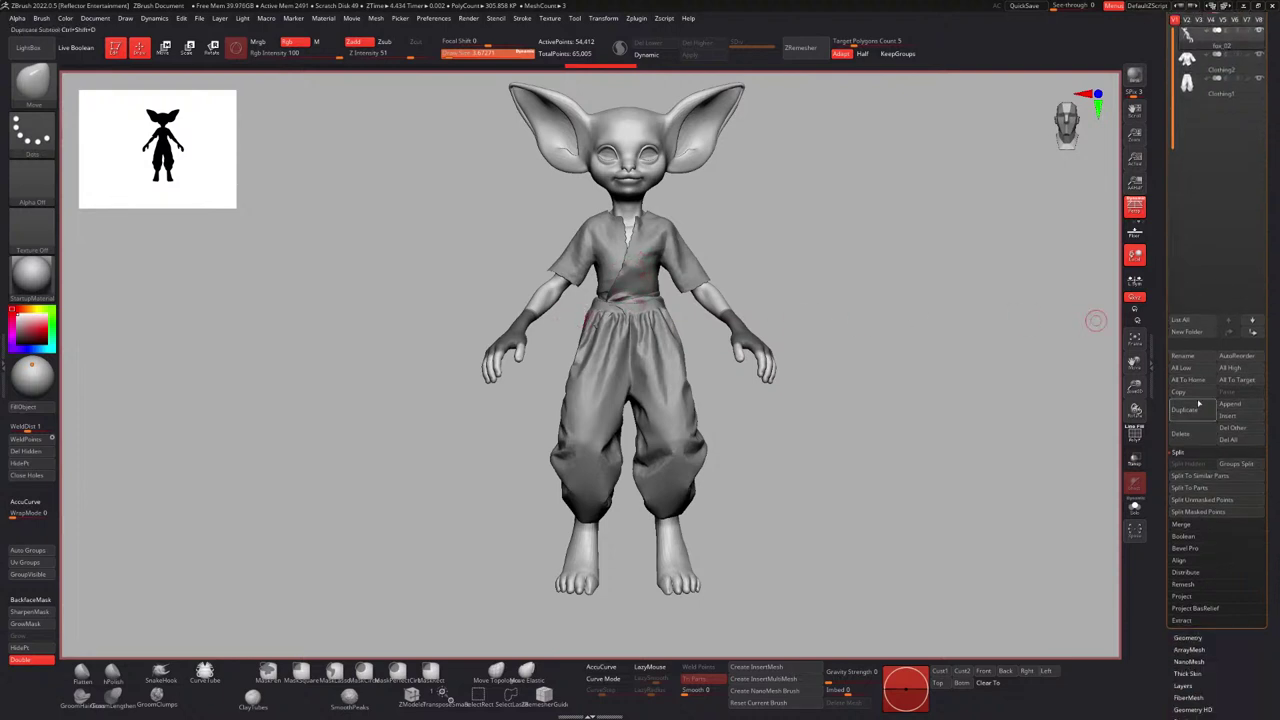
pyautogui.click(1181, 621)
pyautogui.click(1184, 578)
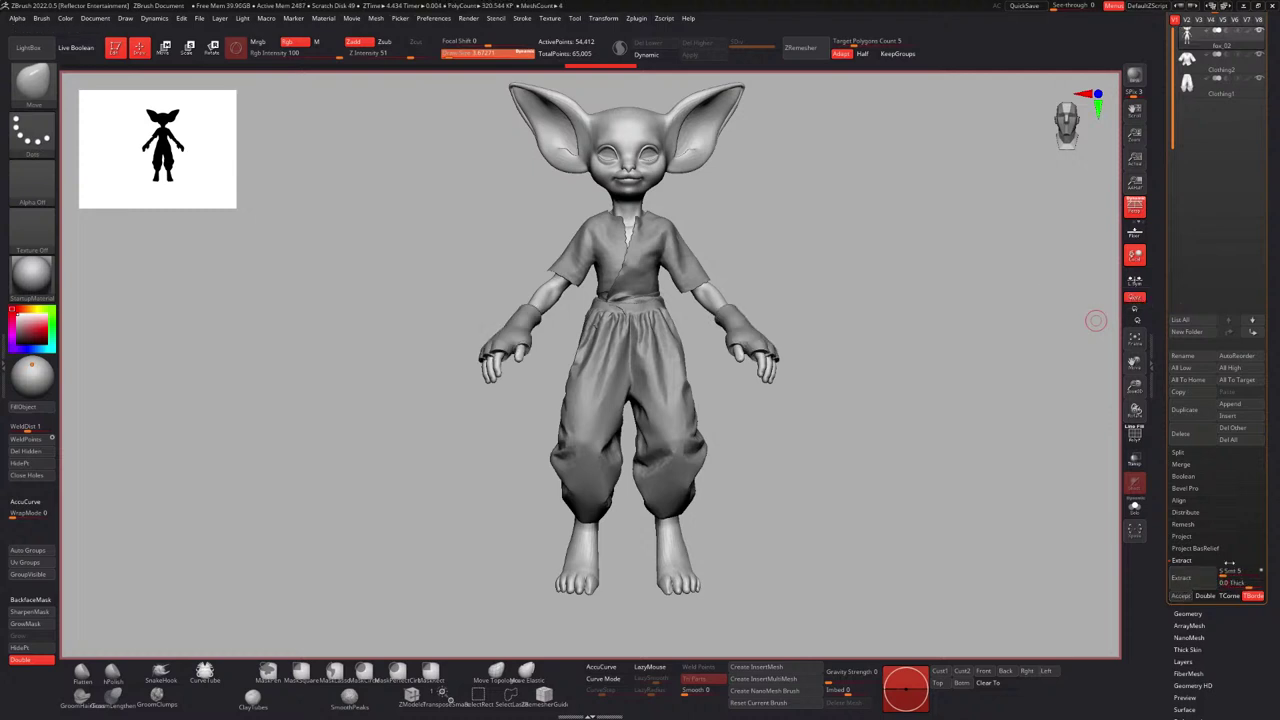
pyautogui.click(1231, 583)
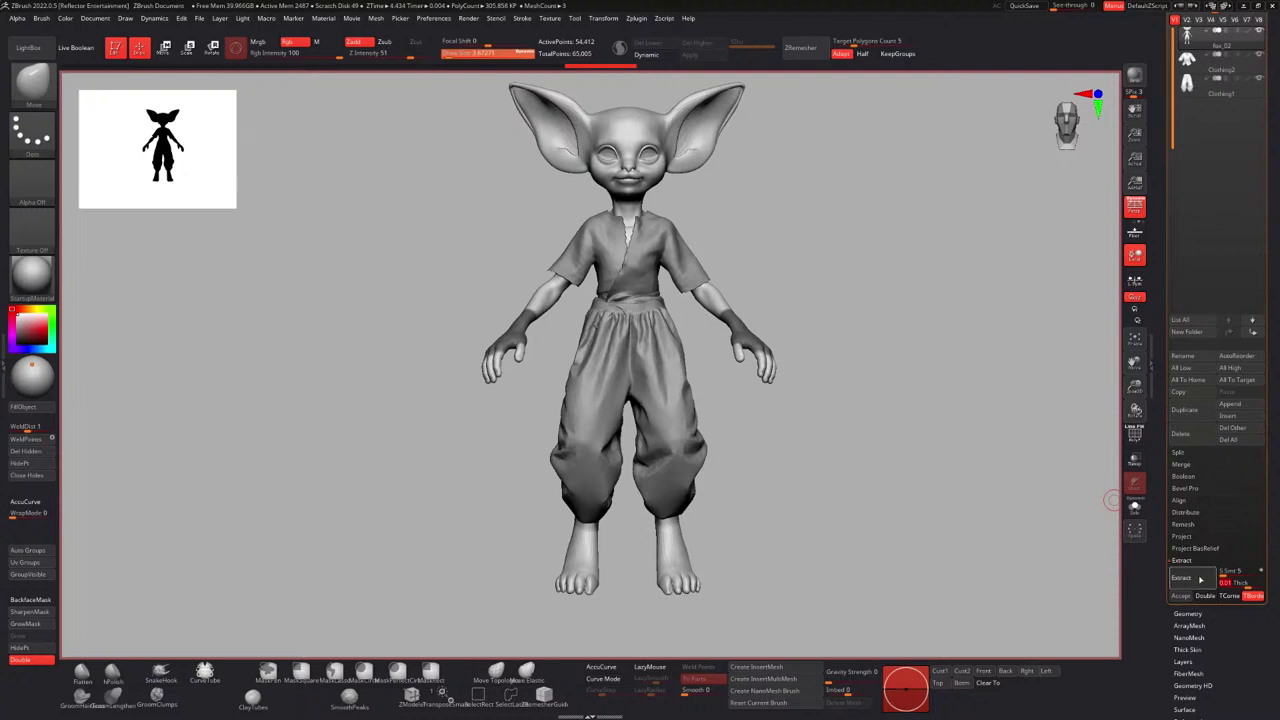
pyautogui.click(1181, 596)
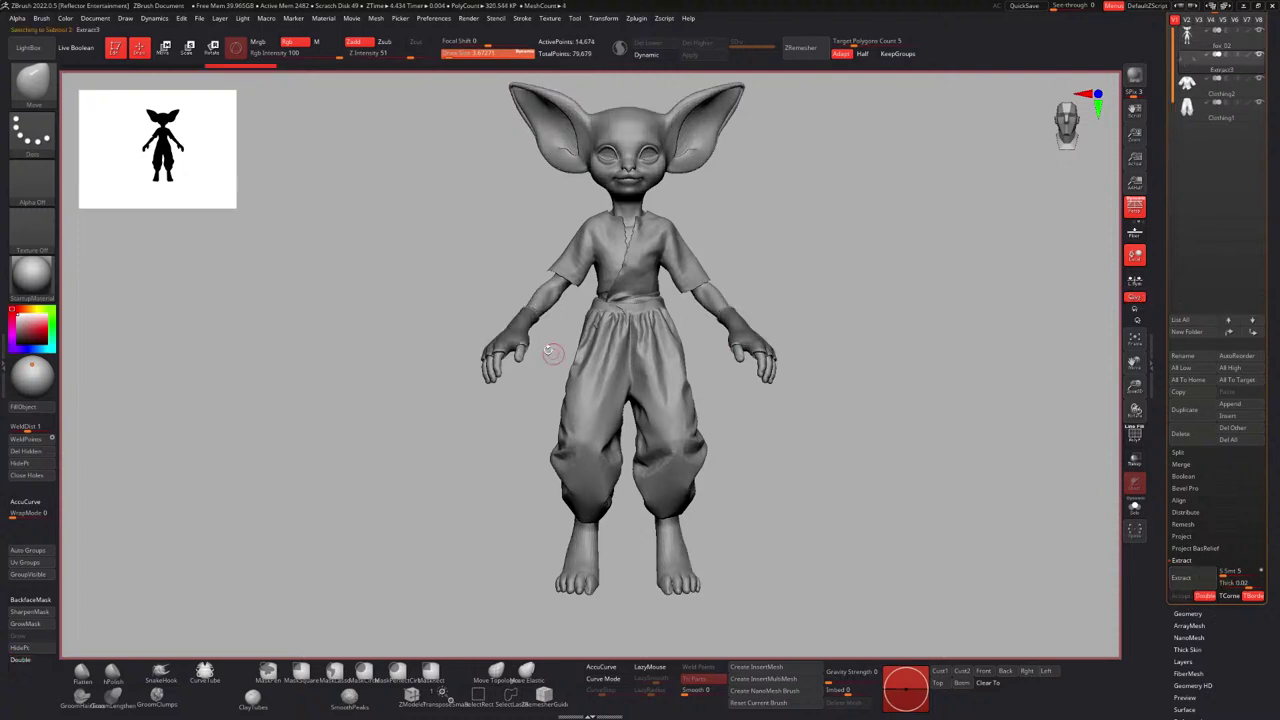
# Select the extracted gloves, clear their mask and delete the inner shell, keeping only the outer layer.
pyautogui.keyDown('alt'); pyautogui.moveTo(548, 350); pyautogui.dragTo(583, 366); pyautogui.keyUp('alt')
pyautogui.keyDown('ctrl'); pyautogui.moveTo(489, 323); pyautogui.dragTo(545, 342); pyautogui.keyUp('ctrl')
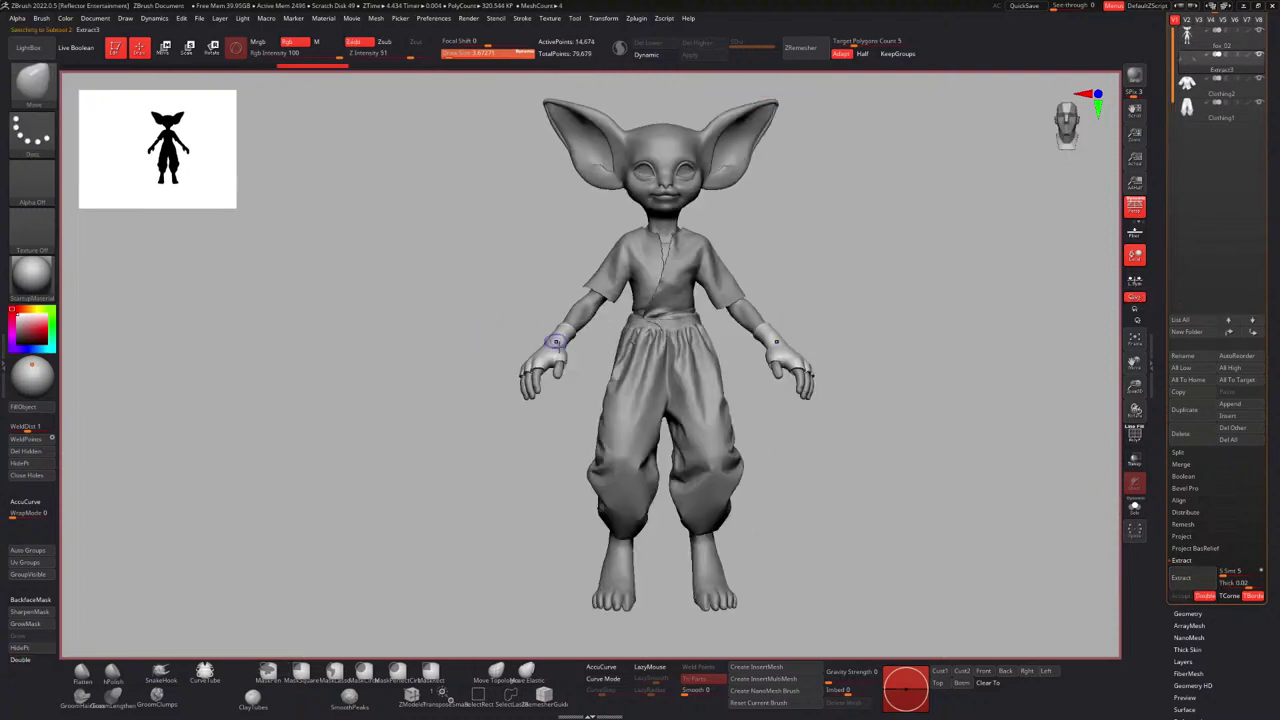
pyautogui.keyDown('alt'); pyautogui.moveTo(557, 342); pyautogui.dragTo(498, 357, button='right'); pyautogui.keyUp('alt')
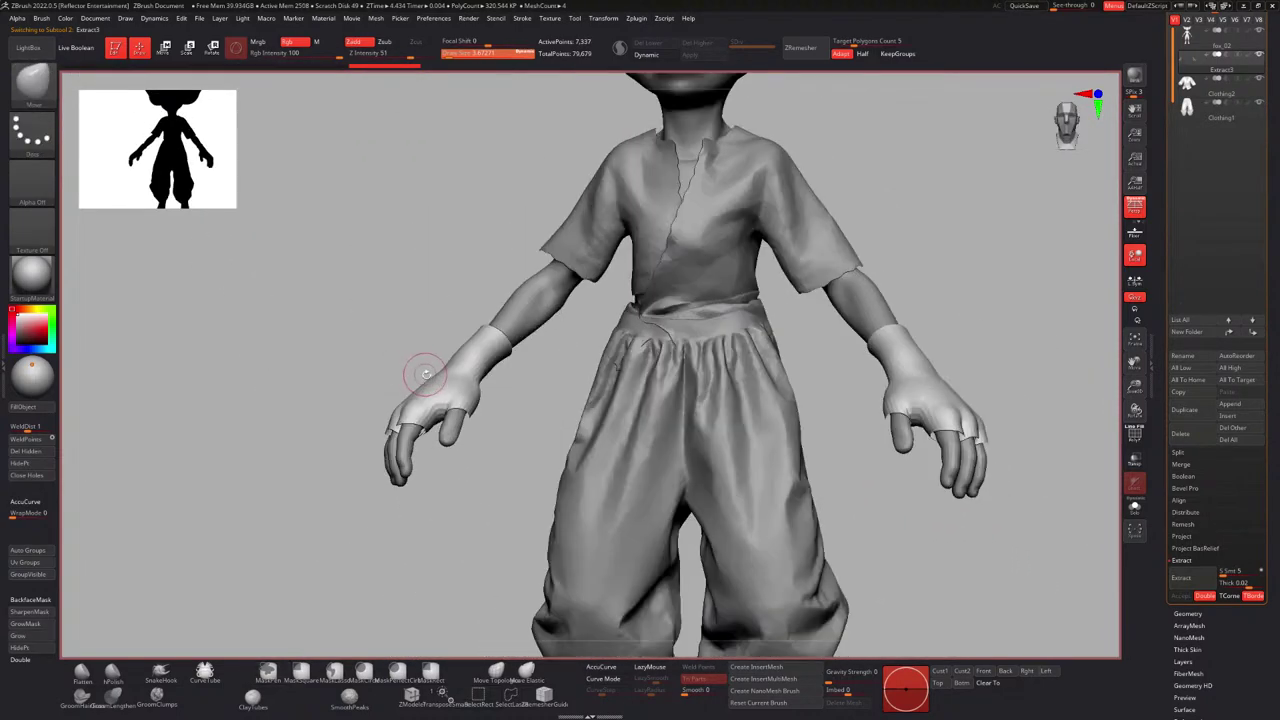
pyautogui.moveTo(426, 374); pyautogui.dragTo(189, 374, button='right')
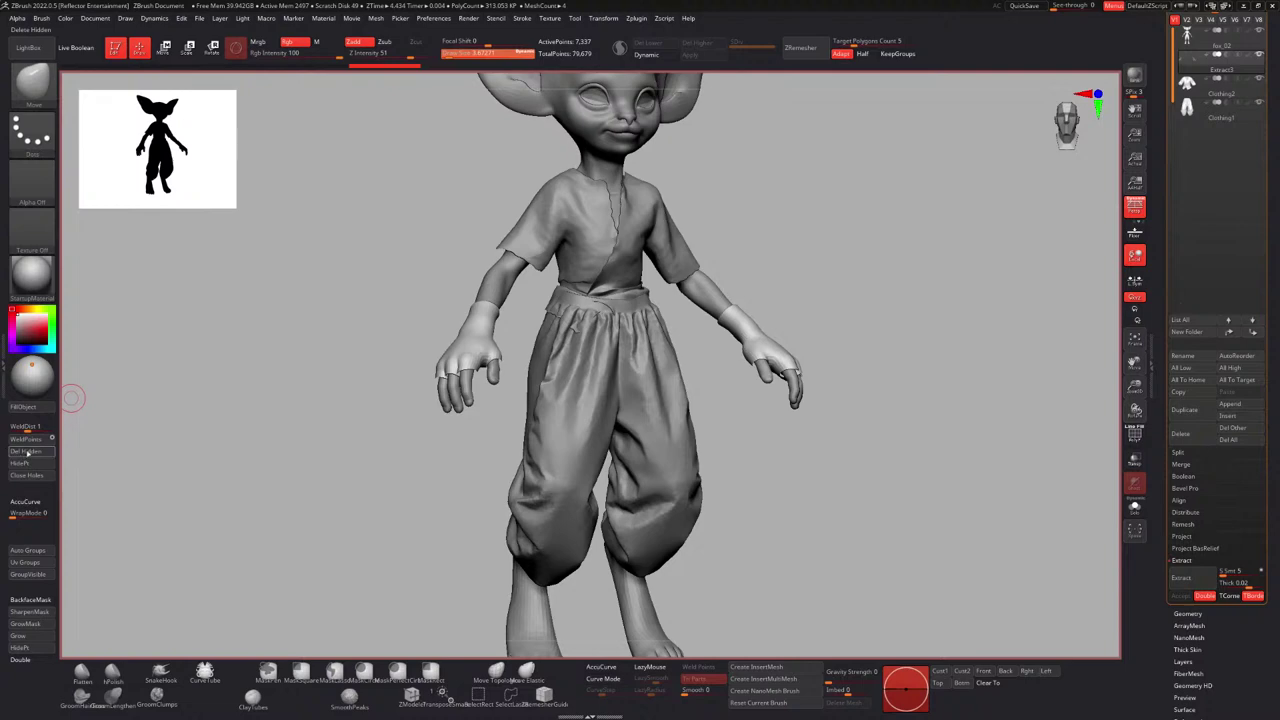
# Pull the gloves' forearm cuffs and finger openings outward with the Move brush.
pyautogui.moveTo(539, 351)
pyautogui.mouseDown(button='right')
pyautogui.moveTo(517, 283)
pyautogui.moveTo(509, 306)
pyautogui.moveTo(486, 280)
pyautogui.moveTo(487, 317)
pyautogui.moveTo(534, 320)
pyautogui.moveTo(428, 308)
pyautogui.moveTo(630, 297)
pyautogui.mouseUp(button='right')
pyautogui.moveTo(513, 306); pyautogui.dragTo(456, 316)
pyautogui.moveTo(466, 321)
pyautogui.keyDown('alt'); pyautogui.mouseDown(button='right')
pyautogui.moveTo(500, 315)
pyautogui.moveTo(414, 377)
pyautogui.moveTo(437, 382)
pyautogui.mouseUp(button='right'); pyautogui.keyUp('alt')
pyautogui.press('s')
pyautogui.moveTo(431, 384); pyautogui.dragTo(434, 385)
pyautogui.moveTo(434, 385)
pyautogui.mouseDown(button='right')
pyautogui.moveTo(392, 425)
pyautogui.moveTo(395, 412)
pyautogui.mouseUp(button='right')
pyautogui.moveTo(390, 419); pyautogui.dragTo(366, 428)
# Lengthen the gloves' cuffs by pulling their edges up the forearms.
pyautogui.moveTo(369, 440)
pyautogui.mouseDown(button='right')
pyautogui.moveTo(434, 377)
pyautogui.moveTo(446, 388)
pyautogui.moveTo(443, 363)
pyautogui.moveTo(505, 293)
pyautogui.moveTo(490, 313)
pyautogui.mouseUp(button='right')
pyautogui.keyDown('ctrl'); pyautogui.moveTo(490, 313); pyautogui.dragTo(488, 357, button='right'); pyautogui.keyUp('ctrl')
pyautogui.press('s')
pyautogui.moveTo(484, 357); pyautogui.dragTo(493, 357)
pyautogui.moveTo(500, 358); pyautogui.dragTo(498, 338, button='right')
pyautogui.moveTo(498, 326); pyautogui.dragTo(500, 306)
pyautogui.moveTo(500, 318); pyautogui.dragTo(423, 312, button='right')
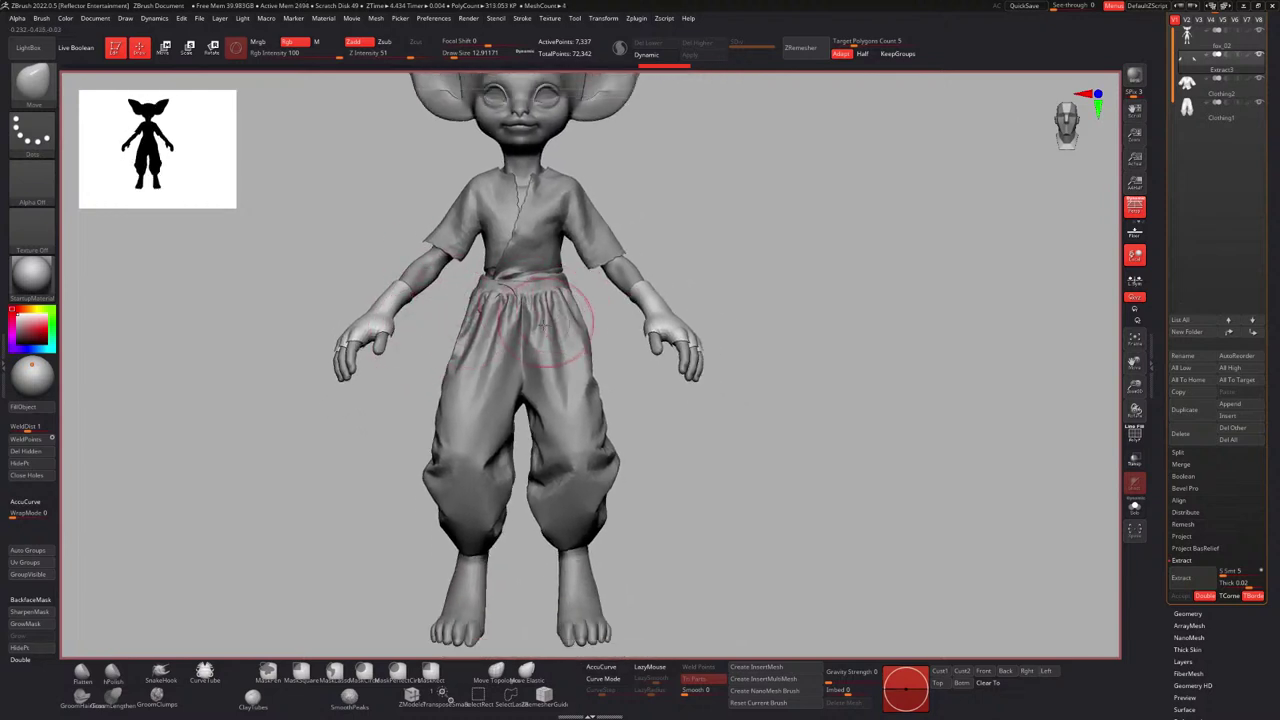
# Widen the forearm section of the gloves so it flares away from the arm.
pyautogui.moveTo(438, 286)
pyautogui.mouseDown(button='right')
pyautogui.moveTo(454, 278)
pyautogui.moveTo(423, 354)
pyautogui.moveTo(397, 340)
pyautogui.moveTo(420, 351)
pyautogui.moveTo(390, 384)
pyautogui.mouseUp(button='right')
pyautogui.press('s')
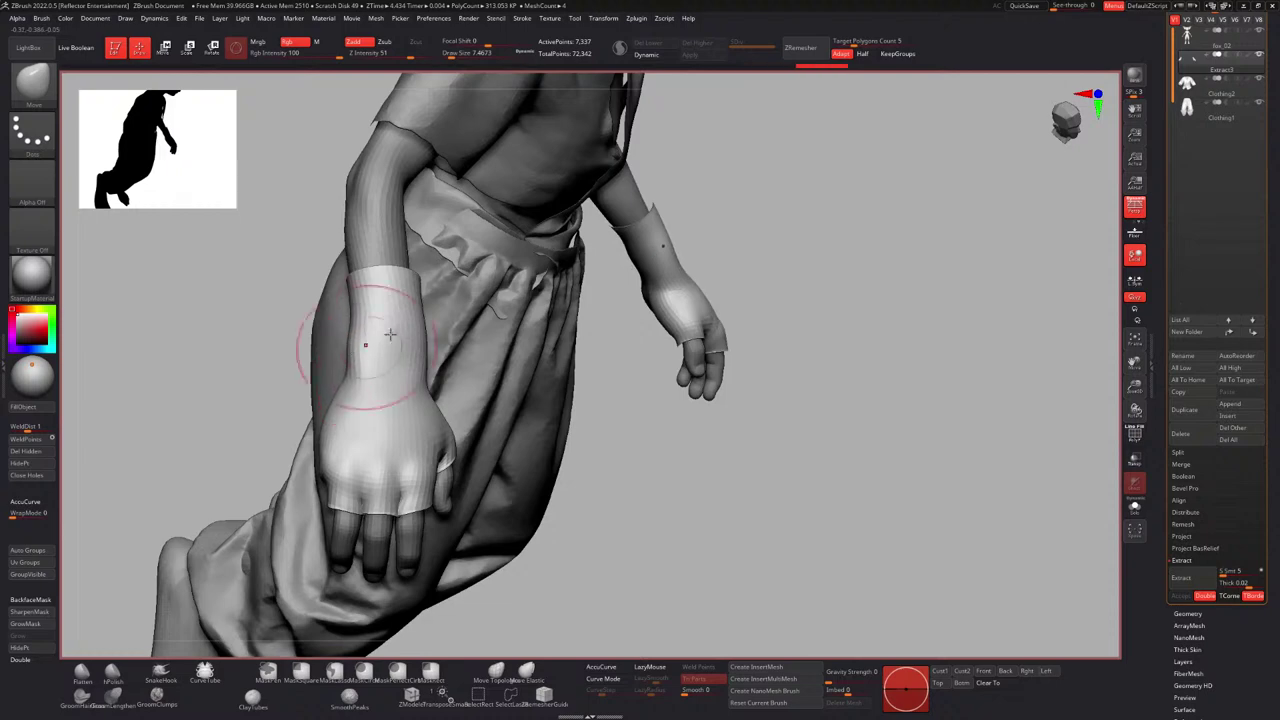
pyautogui.moveTo(390, 334); pyautogui.dragTo(433, 394, button='right')
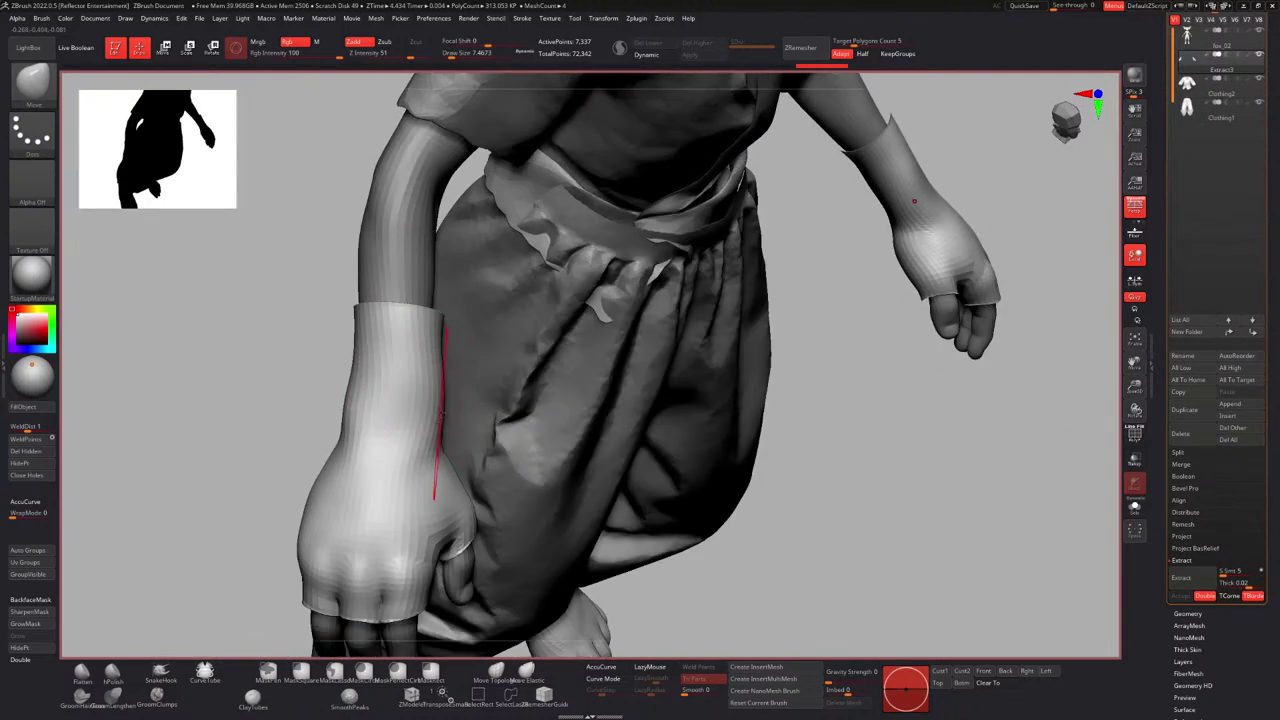
pyautogui.moveTo(355, 405)
pyautogui.mouseDown(button='right')
pyautogui.moveTo(378, 366)
pyautogui.moveTo(349, 417)
pyautogui.moveTo(369, 343)
pyautogui.moveTo(427, 360)
pyautogui.moveTo(409, 323)
pyautogui.moveTo(394, 383)
pyautogui.mouseUp(button='right')
pyautogui.moveTo(429, 360); pyautogui.dragTo(455, 377)
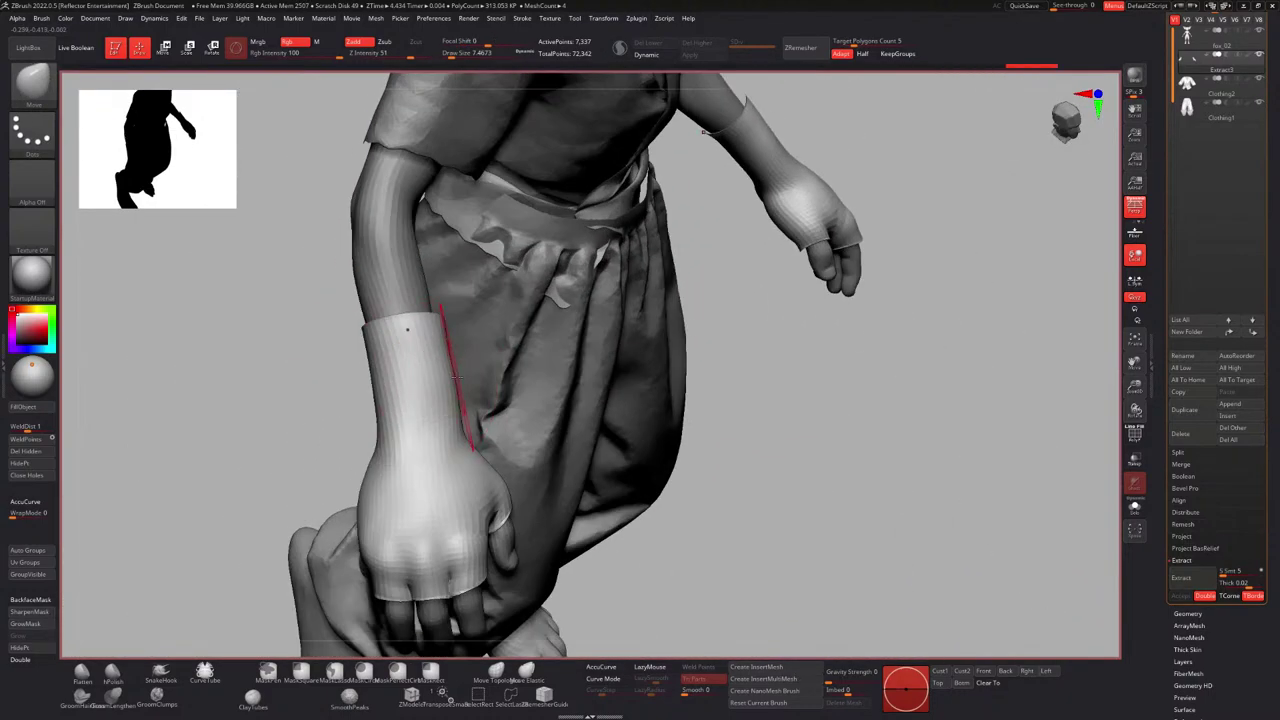
pyautogui.moveTo(447, 381); pyautogui.dragTo(485, 392, button='right')
pyautogui.moveTo(485, 392); pyautogui.dragTo(499, 394, button='right')
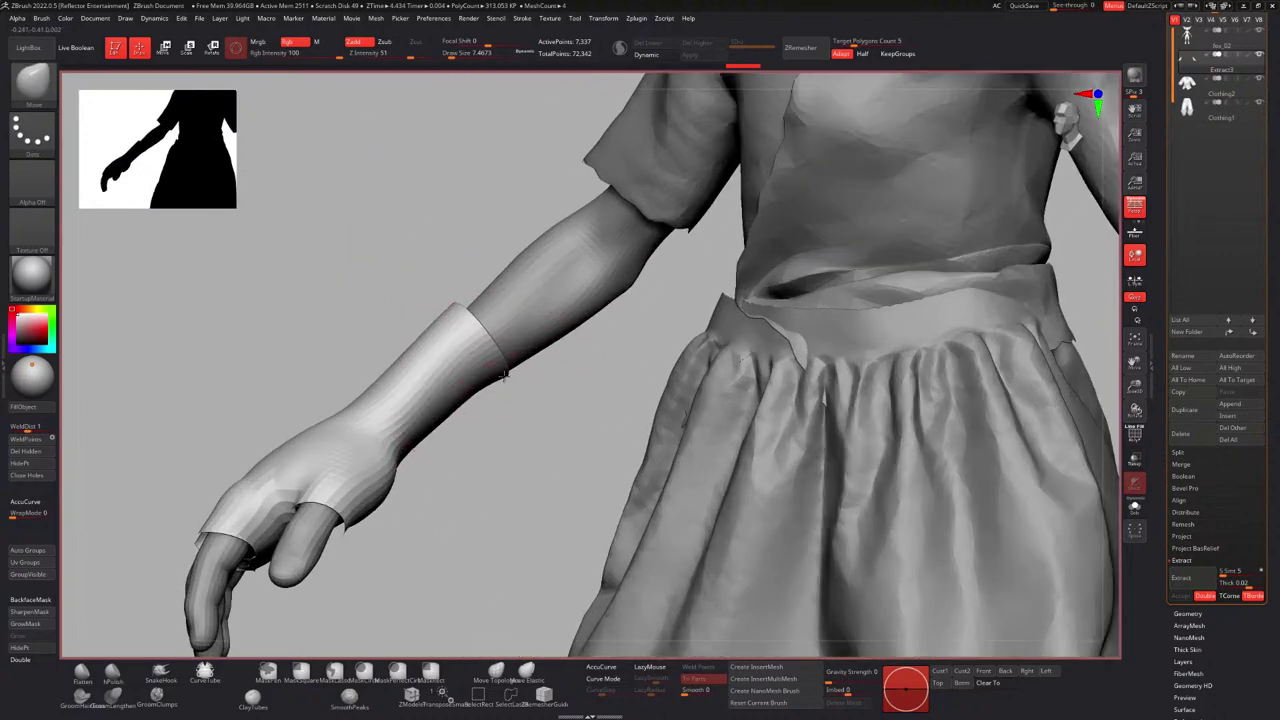
# Reshape the gloves around the base of the thumb with a larger Move brush.
pyautogui.moveTo(421, 421)
pyautogui.keyDown('ctrl'); pyautogui.mouseDown(button='right')
pyautogui.moveTo(463, 476)
pyautogui.moveTo(398, 500)
pyautogui.mouseUp(button='right'); pyautogui.keyUp('ctrl')
pyautogui.press('s')
pyautogui.click(397, 500)
pyautogui.rightClick(397, 500)
pyautogui.moveTo(355, 424); pyautogui.dragTo(423, 517, button='right')
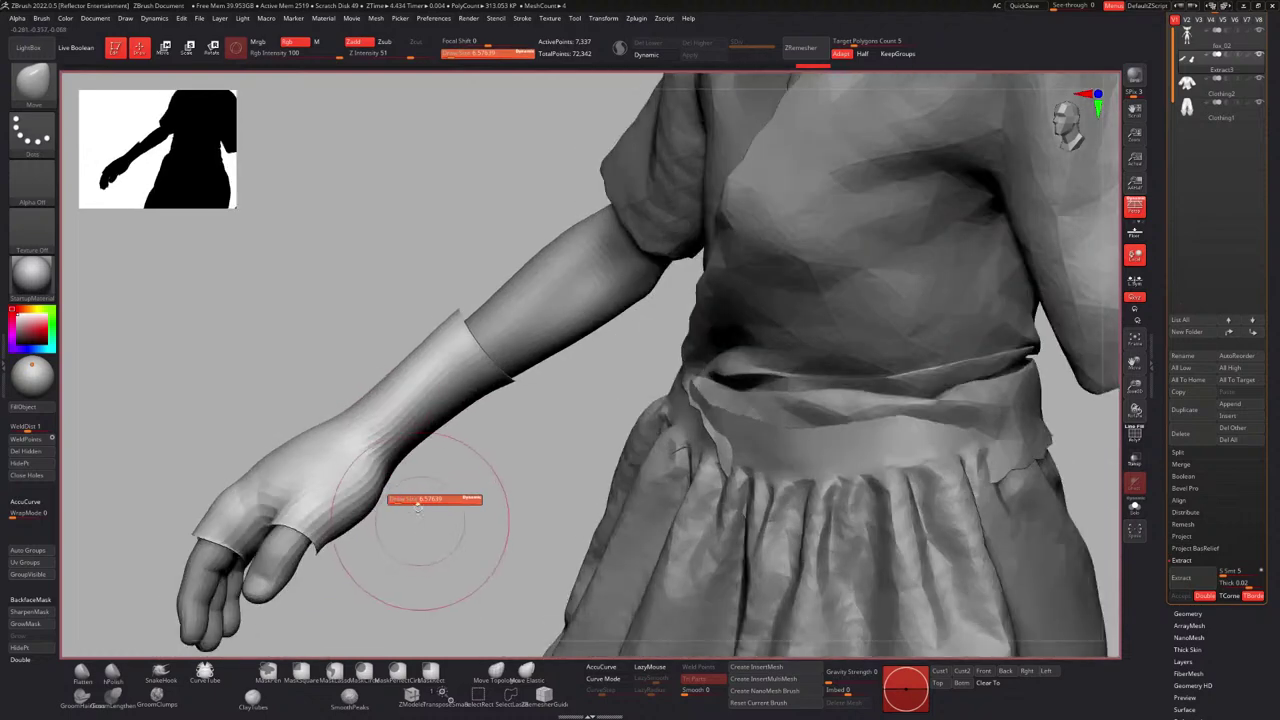
pyautogui.moveTo(371, 508); pyautogui.dragTo(341, 508)
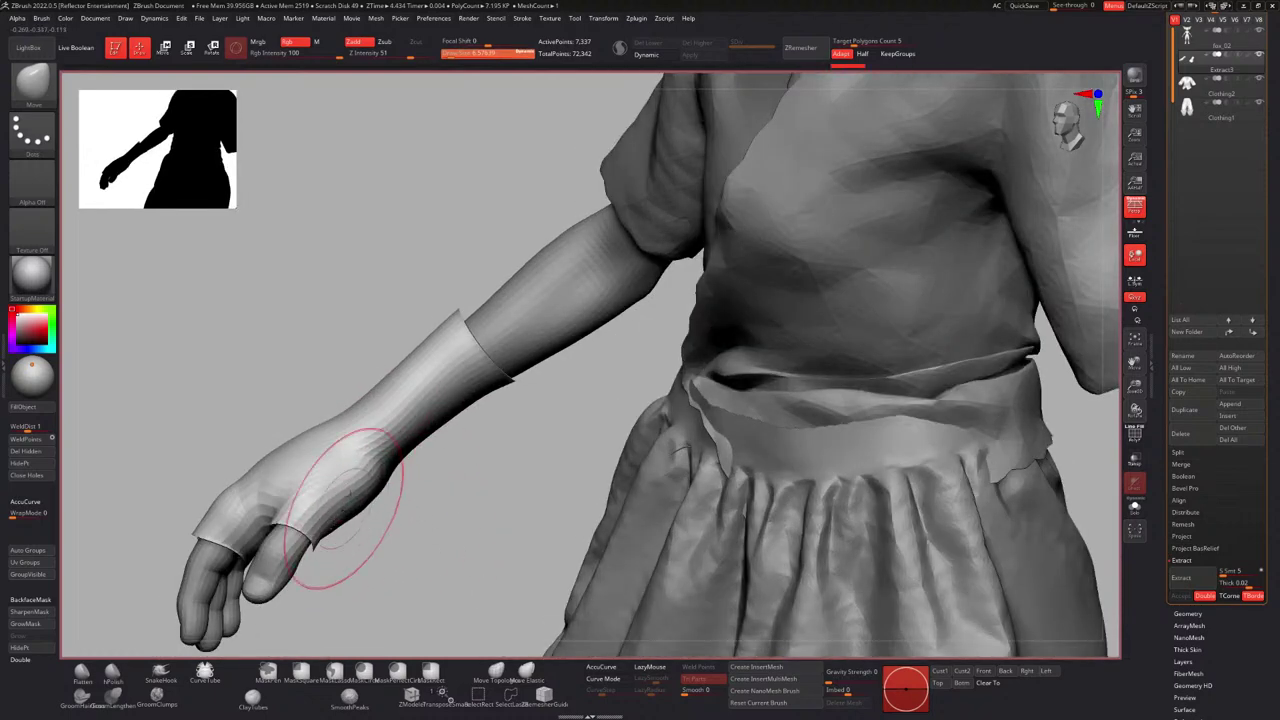
pyautogui.keyDown('ctrl'); pyautogui.moveTo(345, 502); pyautogui.dragTo(384, 438, button='right'); pyautogui.keyUp('ctrl')
pyautogui.keyDown('ctrl'); pyautogui.moveTo(384, 438); pyautogui.dragTo(390, 310, button='right'); pyautogui.keyUp('ctrl')
pyautogui.keyDown('ctrl'); pyautogui.moveTo(390, 310); pyautogui.dragTo(440, 262, button='right'); pyautogui.keyUp('ctrl')
pyautogui.keyDown('alt'); pyautogui.moveTo(502, 363); pyautogui.dragTo(535, 347, button='right'); pyautogui.keyUp('alt')
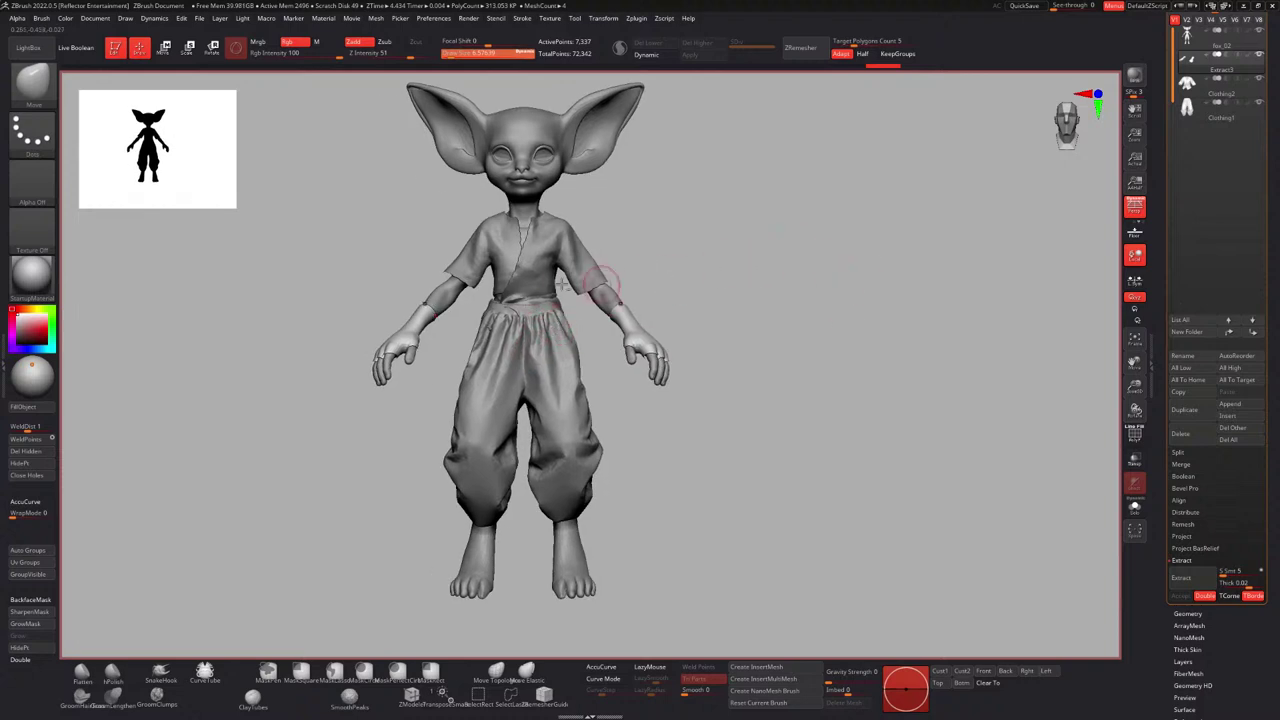
pyautogui.moveTo(562, 284)
pyautogui.keyDown('alt'); pyautogui.mouseDown(button='right')
pyautogui.moveTo(612, 282)
pyautogui.moveTo(596, 308)
pyautogui.moveTo(651, 277)
pyautogui.moveTo(650, 247)
pyautogui.mouseUp(button='right'); pyautogui.keyUp('alt')
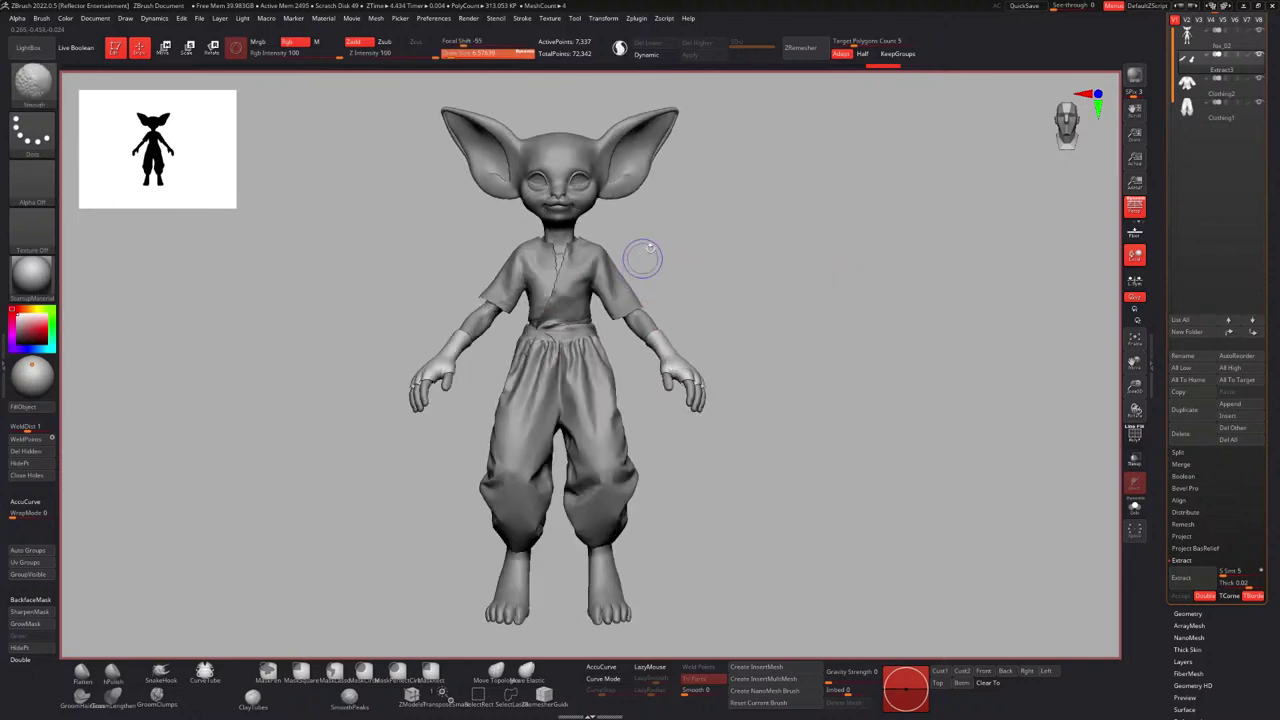
# Insert a Cylinder3D as a new subtool below the gloves.
pyautogui.moveTo(1157, 228); pyautogui.dragTo(1167, 250)
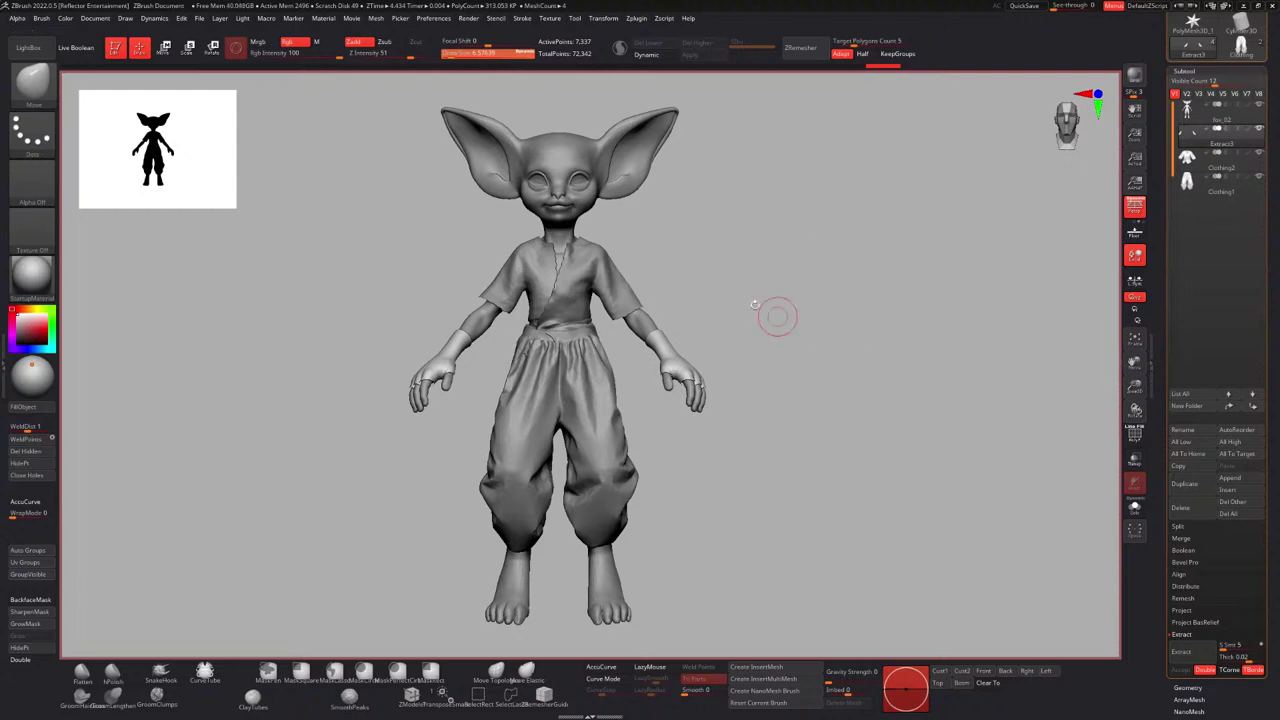
pyautogui.click(1230, 491)
pyautogui.click(1231, 492)
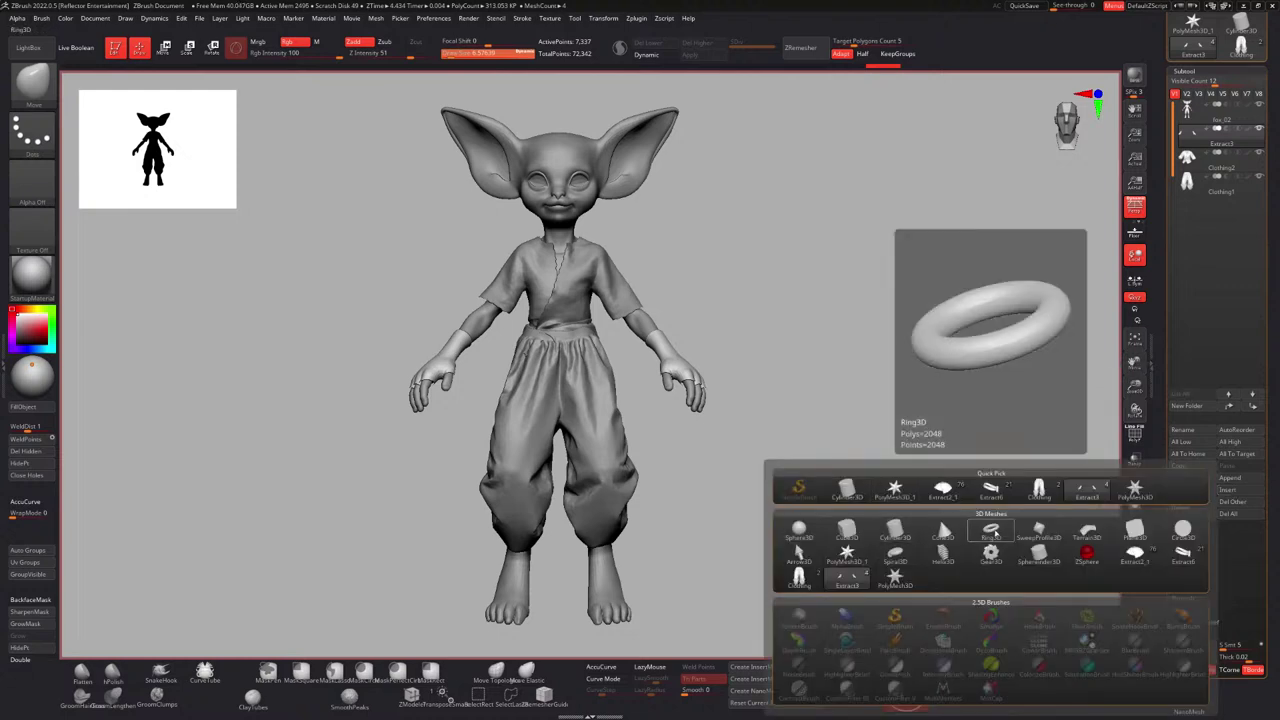
pyautogui.click(895, 530)
# Scale the cylinder down and move it near the fox's gloved forearm.
pyautogui.keyDown('ctrl'); pyautogui.moveTo(712, 377); pyautogui.dragTo(622, 322, button='right'); pyautogui.keyUp('ctrl')
pyautogui.press('w')
pyautogui.press('r')
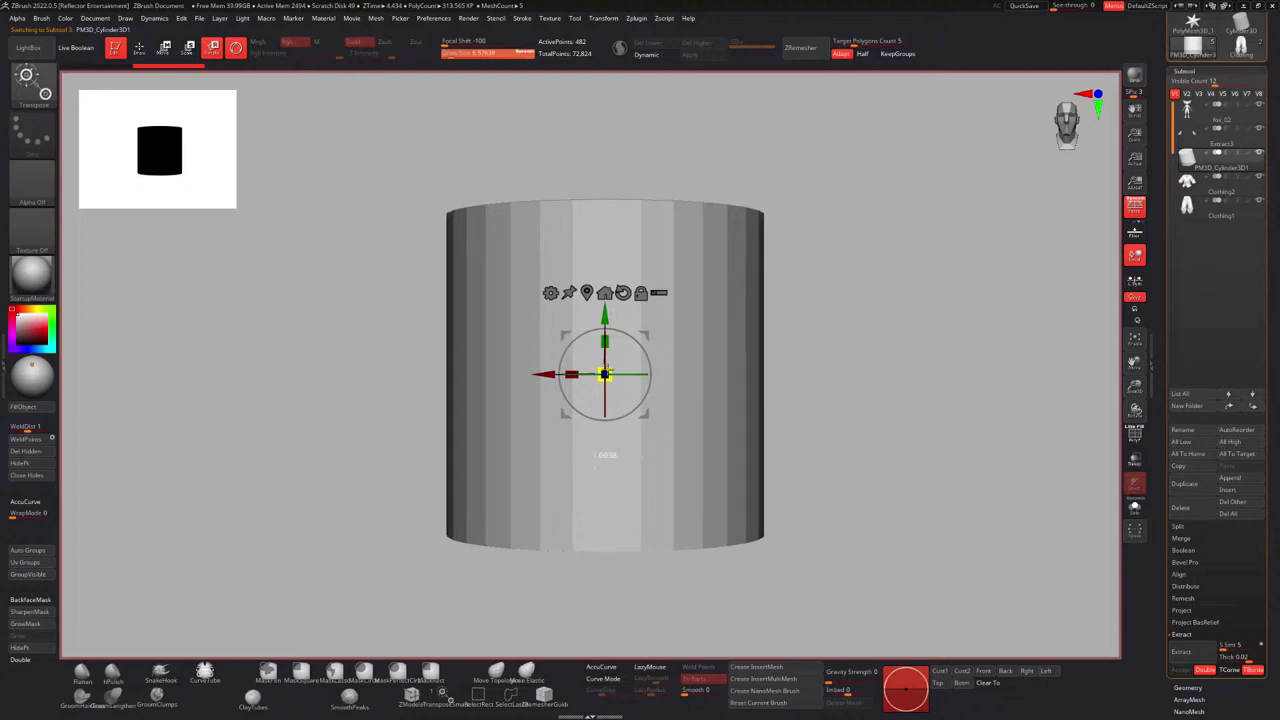
pyautogui.moveTo(603, 372); pyautogui.dragTo(422, 392)
pyautogui.keyDown('alt'); pyautogui.moveTo(533, 348); pyautogui.dragTo(659, 334, button='right'); pyautogui.keyUp('alt')
pyautogui.keyDown('alt'); pyautogui.moveTo(659, 334); pyautogui.dragTo(657, 366, button='right'); pyautogui.keyUp('alt')
pyautogui.moveTo(644, 367); pyautogui.dragTo(552, 224)
# Place the cylinder beside the glove and rotate it to follow the forearm's direction.
pyautogui.keyDown('alt'); pyautogui.moveTo(522, 252); pyautogui.dragTo(570, 385, button='right'); pyautogui.keyUp('alt')
pyautogui.moveTo(569, 388); pyautogui.dragTo(587, 418)
pyautogui.moveTo(577, 440); pyautogui.dragTo(530, 447)
pyautogui.moveTo(563, 398)
pyautogui.mouseDown(button='right')
pyautogui.moveTo(607, 385)
pyautogui.moveTo(577, 398)
pyautogui.mouseUp(button='right')
pyautogui.keyDown('ctrl'); pyautogui.moveTo(577, 398); pyautogui.dragTo(581, 428, button='right'); pyautogui.keyUp('ctrl')
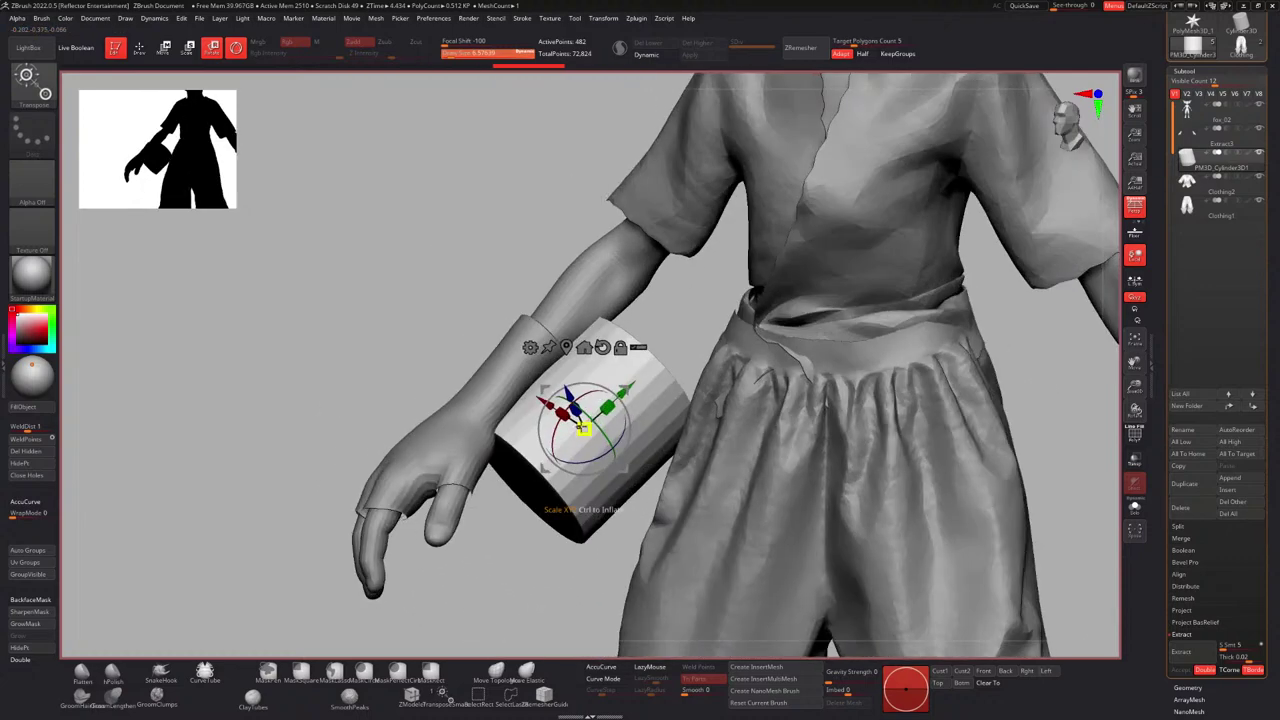
# Flatten the cylinder into a short band and position it around the glove's wrist.
pyautogui.moveTo(585, 381); pyautogui.dragTo(516, 373, button='right')
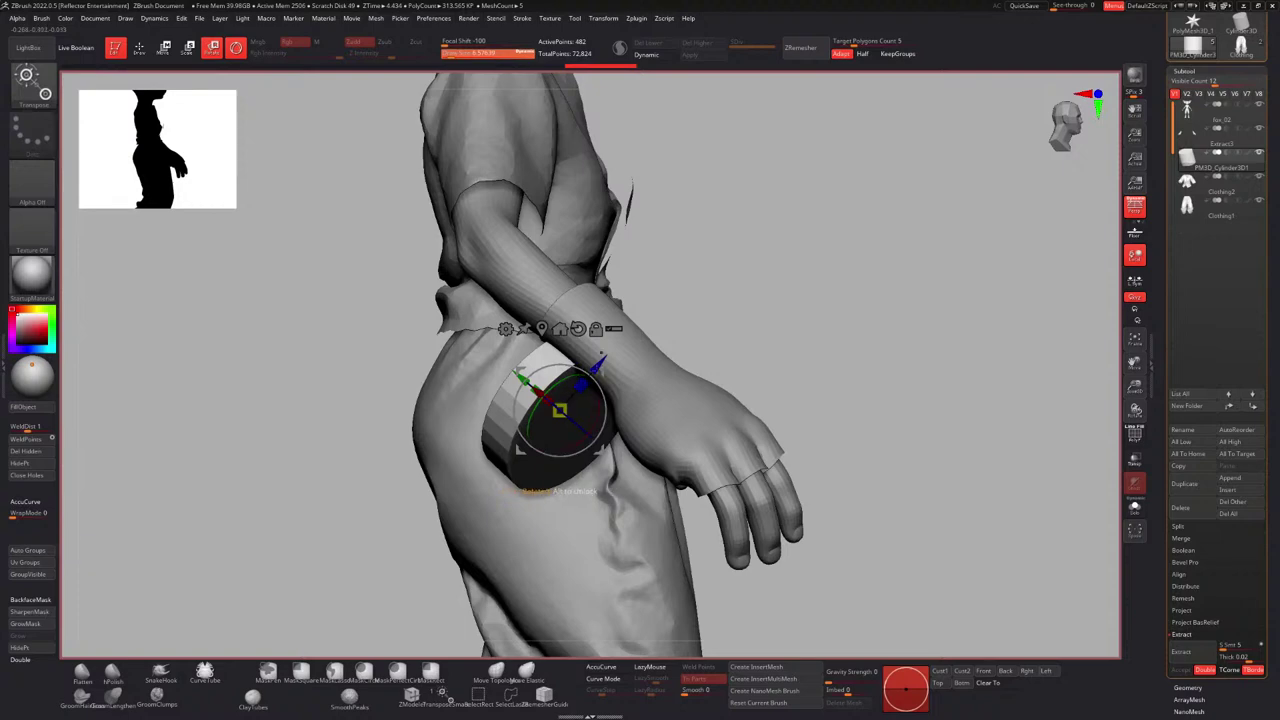
pyautogui.moveTo(602, 356); pyautogui.dragTo(677, 265)
pyautogui.moveTo(678, 281); pyautogui.dragTo(640, 306, button='right')
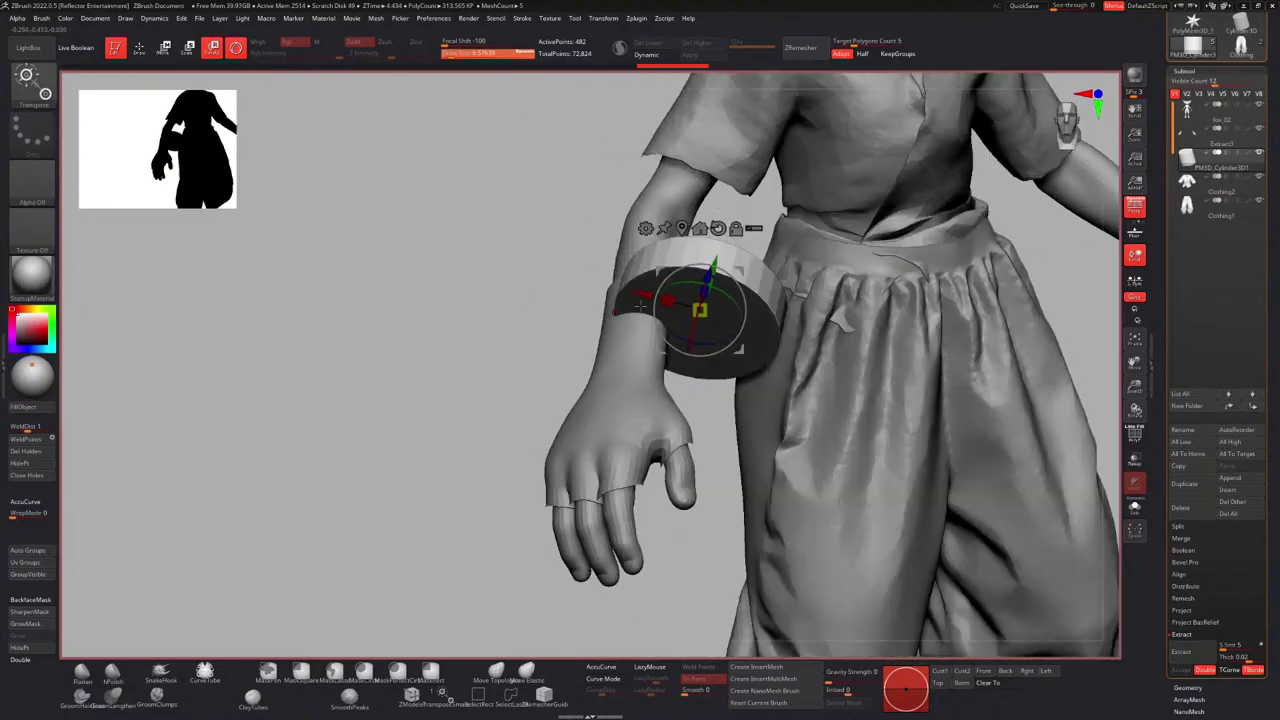
pyautogui.moveTo(640, 306); pyautogui.dragTo(577, 288)
pyautogui.moveTo(648, 262); pyautogui.dragTo(640, 290)
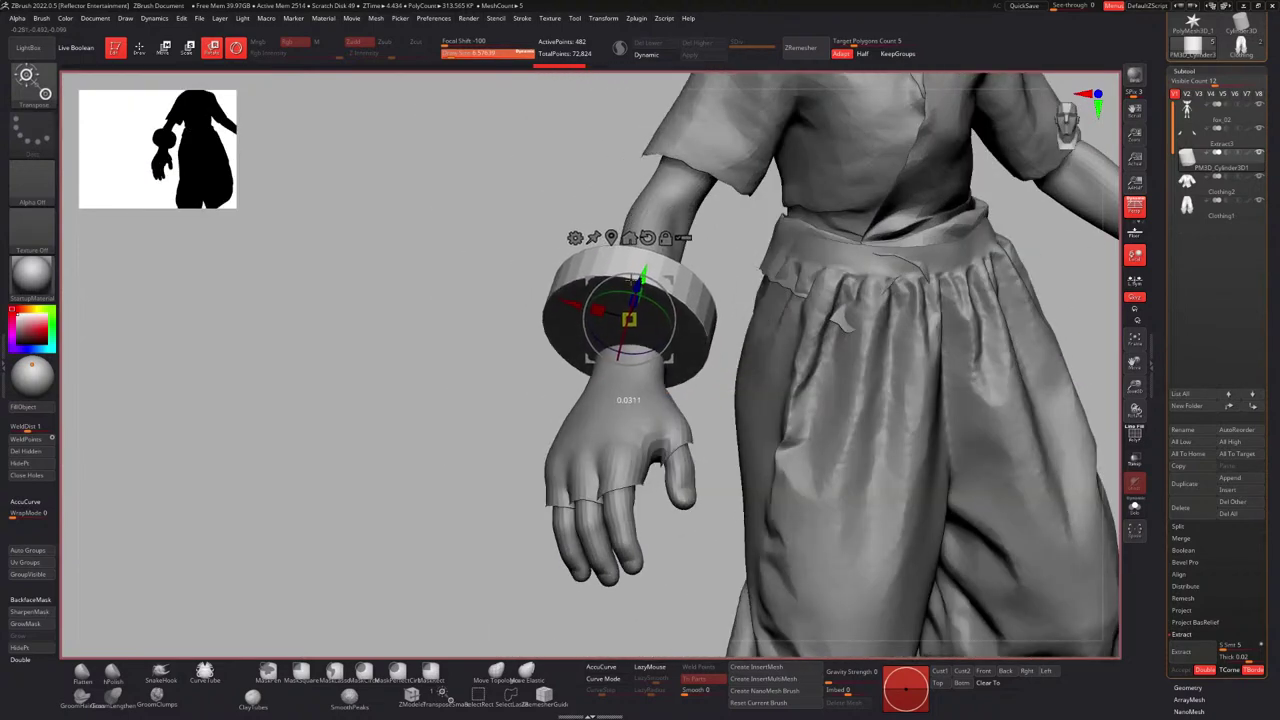
pyautogui.moveTo(636, 290)
pyautogui.mouseDown(button='right')
pyautogui.moveTo(671, 280)
pyautogui.moveTo(641, 298)
pyautogui.mouseUp(button='right')
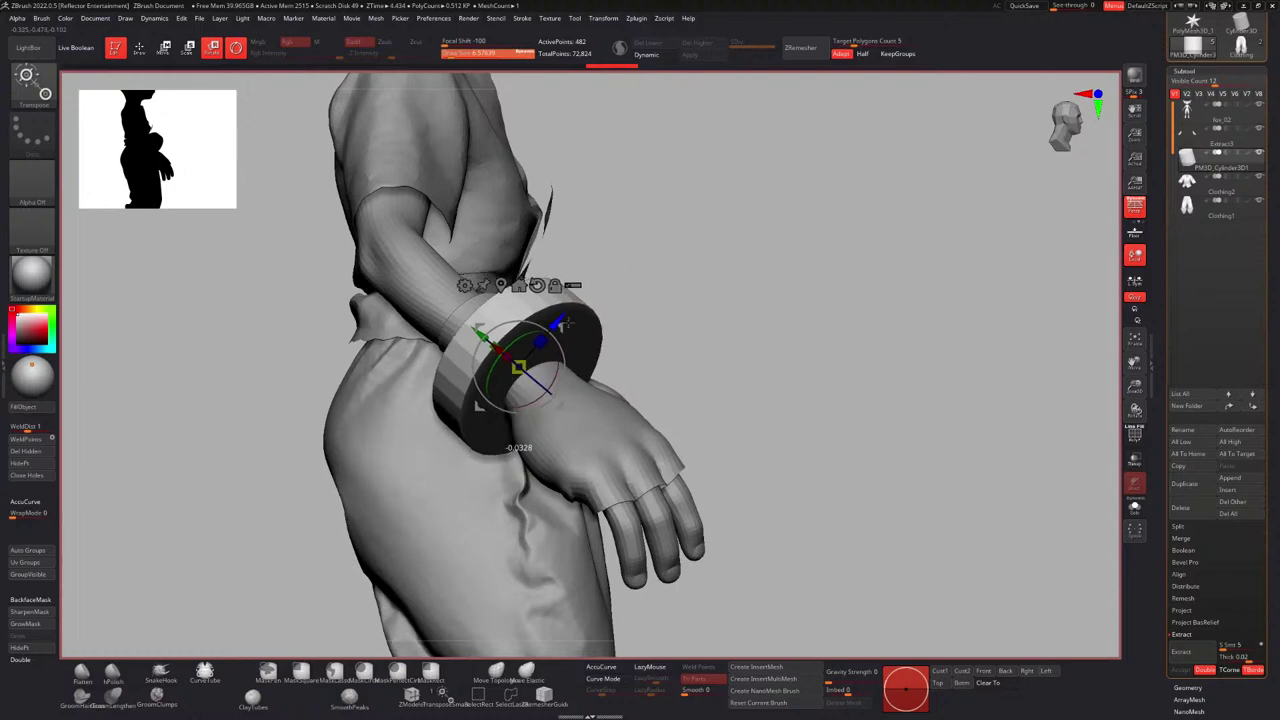
pyautogui.moveTo(568, 322); pyautogui.dragTo(533, 348, button='right')
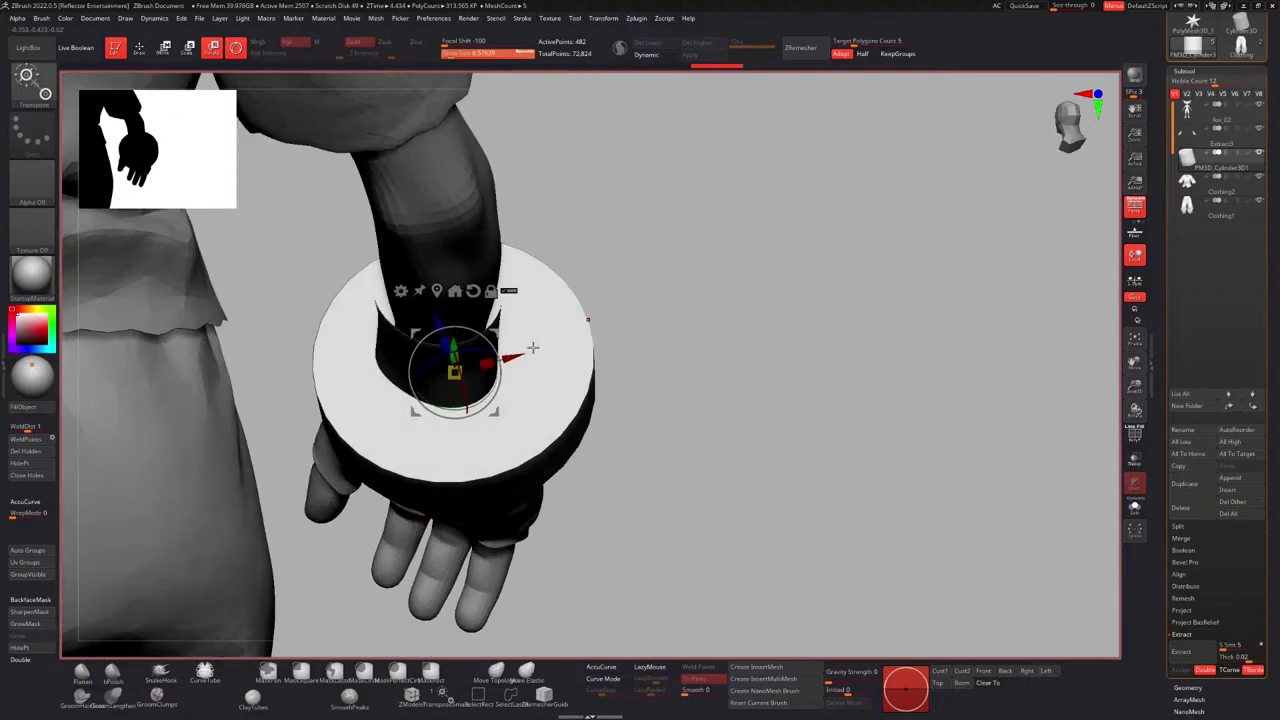
# Shift and tilt the cylinder band so it encircles the gloved wrist more evenly.
pyautogui.moveTo(517, 356); pyautogui.dragTo(499, 361)
pyautogui.moveTo(517, 343); pyautogui.dragTo(556, 308, button='right')
pyautogui.moveTo(637, 412); pyautogui.dragTo(611, 402)
pyautogui.moveTo(608, 397); pyautogui.dragTo(514, 354, button='right')
pyautogui.moveTo(514, 345); pyautogui.dragTo(507, 335)
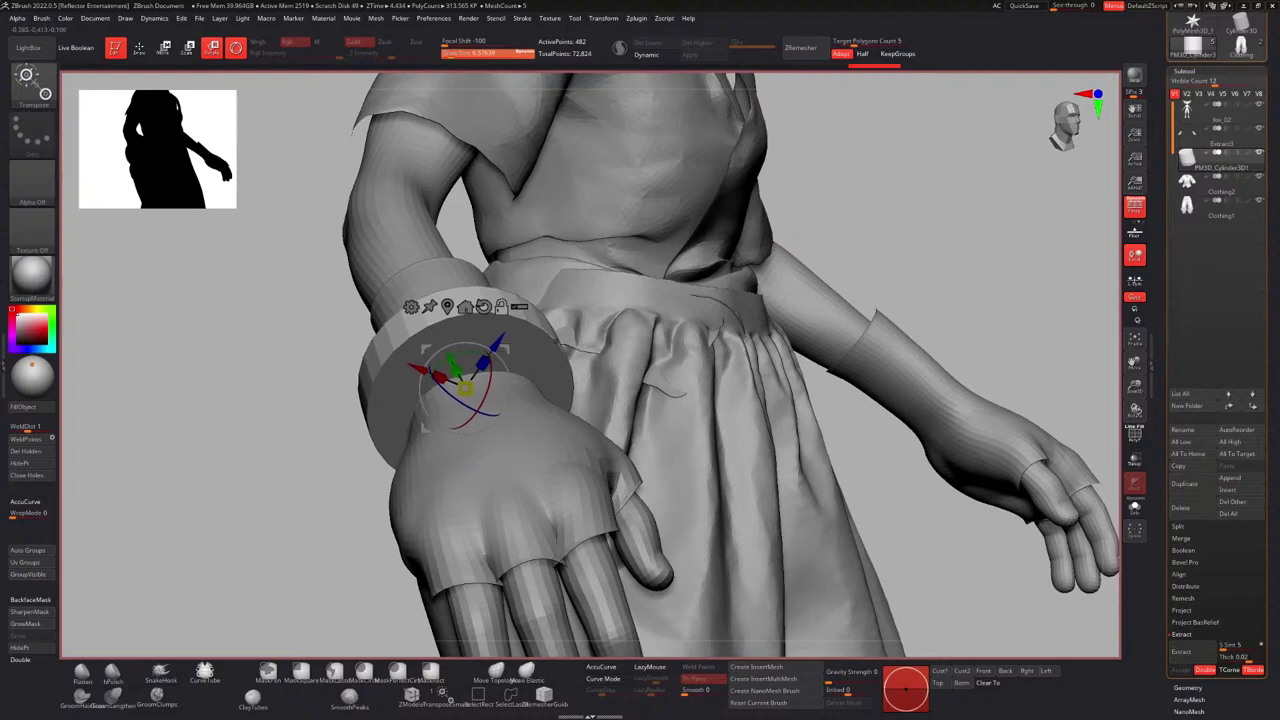
pyautogui.keyDown('ctrl'); pyautogui.moveTo(507, 335); pyautogui.dragTo(586, 345, button='right'); pyautogui.keyUp('ctrl')
pyautogui.keyDown('alt'); pyautogui.moveTo(586, 345); pyautogui.dragTo(474, 352, button='right'); pyautogui.keyUp('alt')
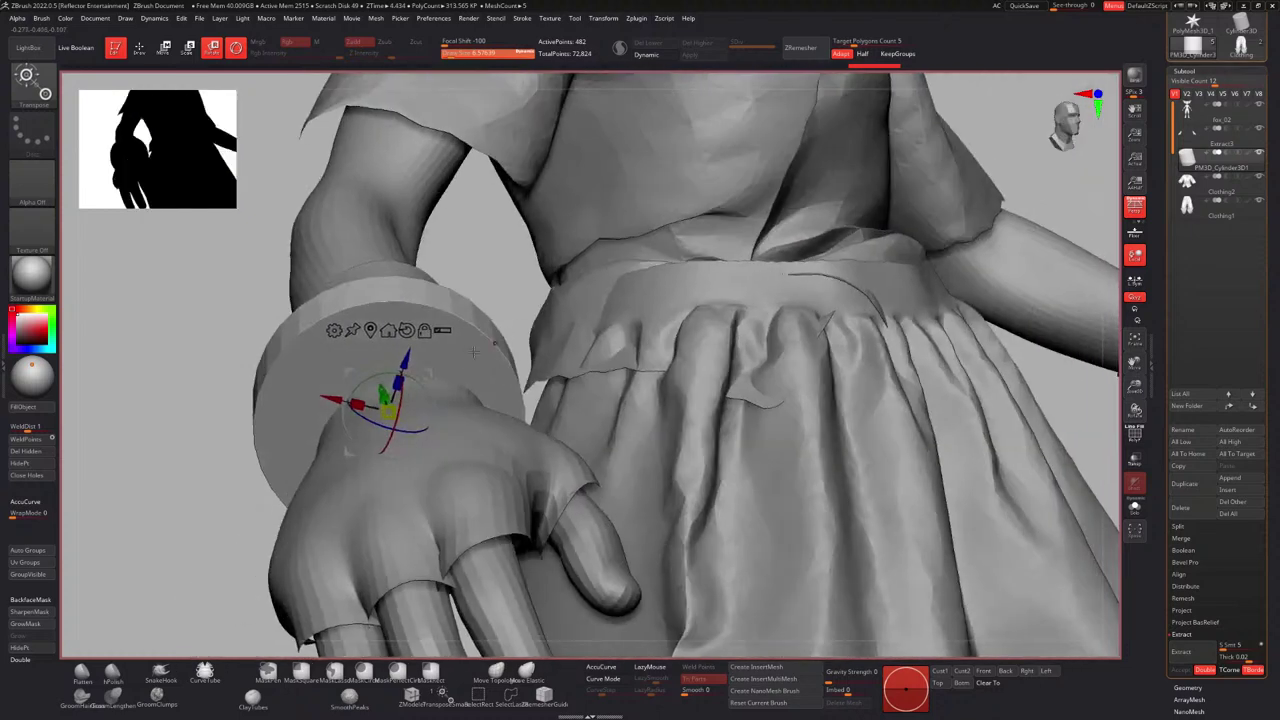
# Fine-tune the band's tilt and fit at the base of the glove and check it against the whole figure.
pyautogui.moveTo(432, 371); pyautogui.dragTo(451, 388)
pyautogui.keyDown('ctrl'); pyautogui.moveTo(482, 371); pyautogui.dragTo(466, 350, button='right'); pyautogui.keyUp('ctrl')
pyautogui.moveTo(466, 350); pyautogui.dragTo(408, 372, button='right')
pyautogui.moveTo(408, 372)
pyautogui.keyDown('ctrl'); pyautogui.mouseDown(button='right')
pyautogui.moveTo(440, 420)
pyautogui.moveTo(411, 409)
pyautogui.mouseUp(button='right'); pyautogui.keyUp('ctrl')
pyautogui.press('q')
pyautogui.keyDown('ctrl'); pyautogui.moveTo(540, 300); pyautogui.dragTo(558, 268, button='right'); pyautogui.keyUp('ctrl')
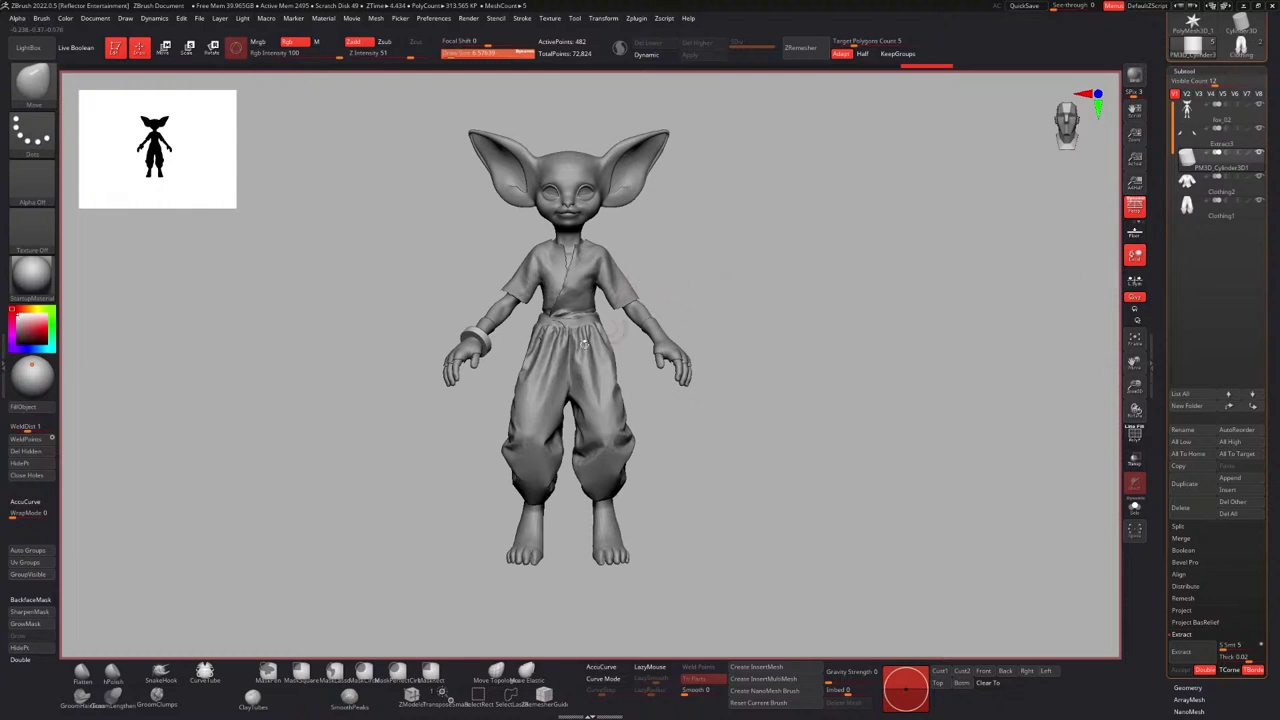
pyautogui.keyDown('ctrl'); pyautogui.moveTo(484, 290); pyautogui.dragTo(540, 423, button='right'); pyautogui.keyUp('ctrl')
pyautogui.press('r')
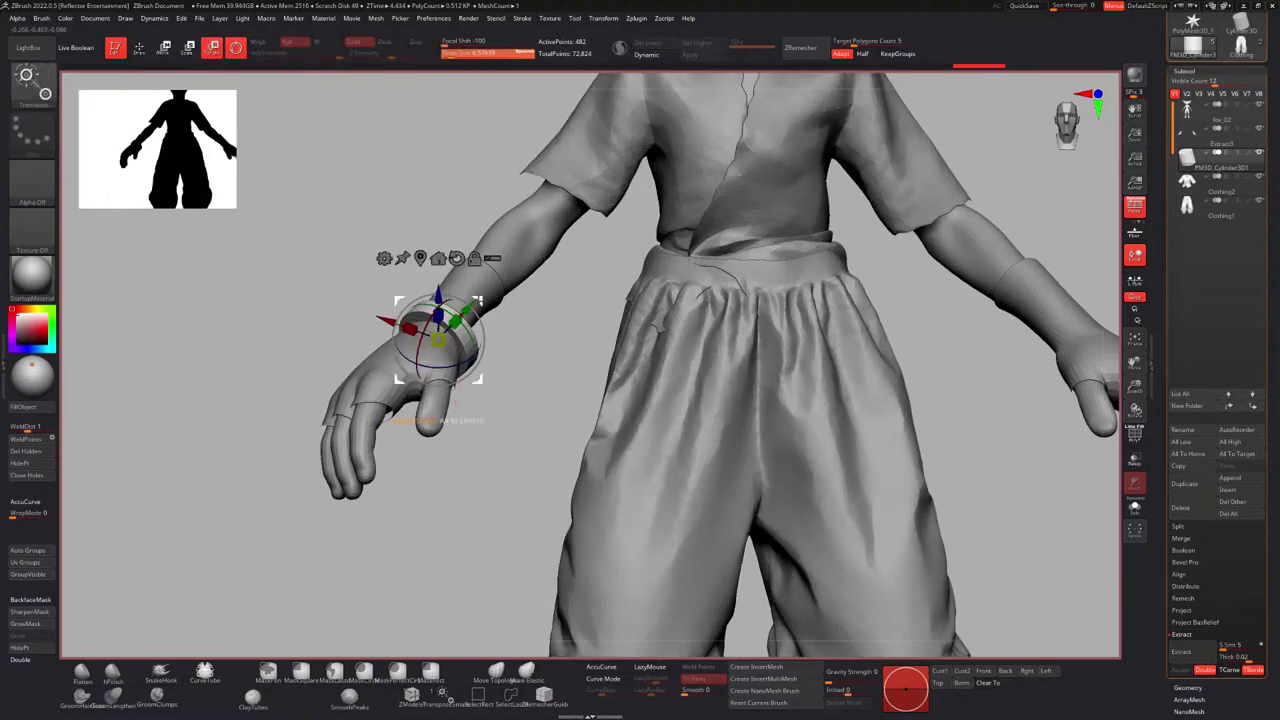
pyautogui.press('q')
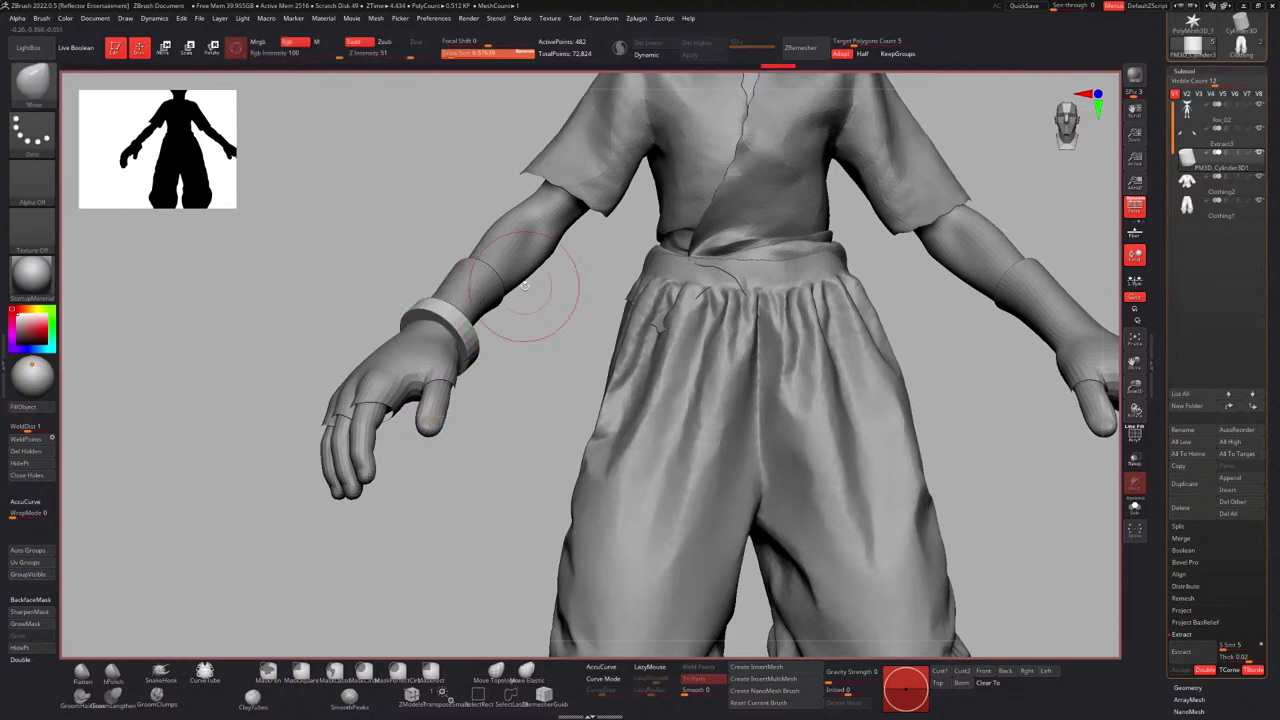
pyautogui.moveTo(620, 305)
pyautogui.keyDown('alt'); pyautogui.mouseDown(button='right')
pyautogui.moveTo(584, 291)
pyautogui.moveTo(550, 252)
pyautogui.moveTo(490, 259)
pyautogui.moveTo(594, 286)
pyautogui.moveTo(552, 286)
pyautogui.mouseUp(button='right'); pyautogui.keyUp('alt')
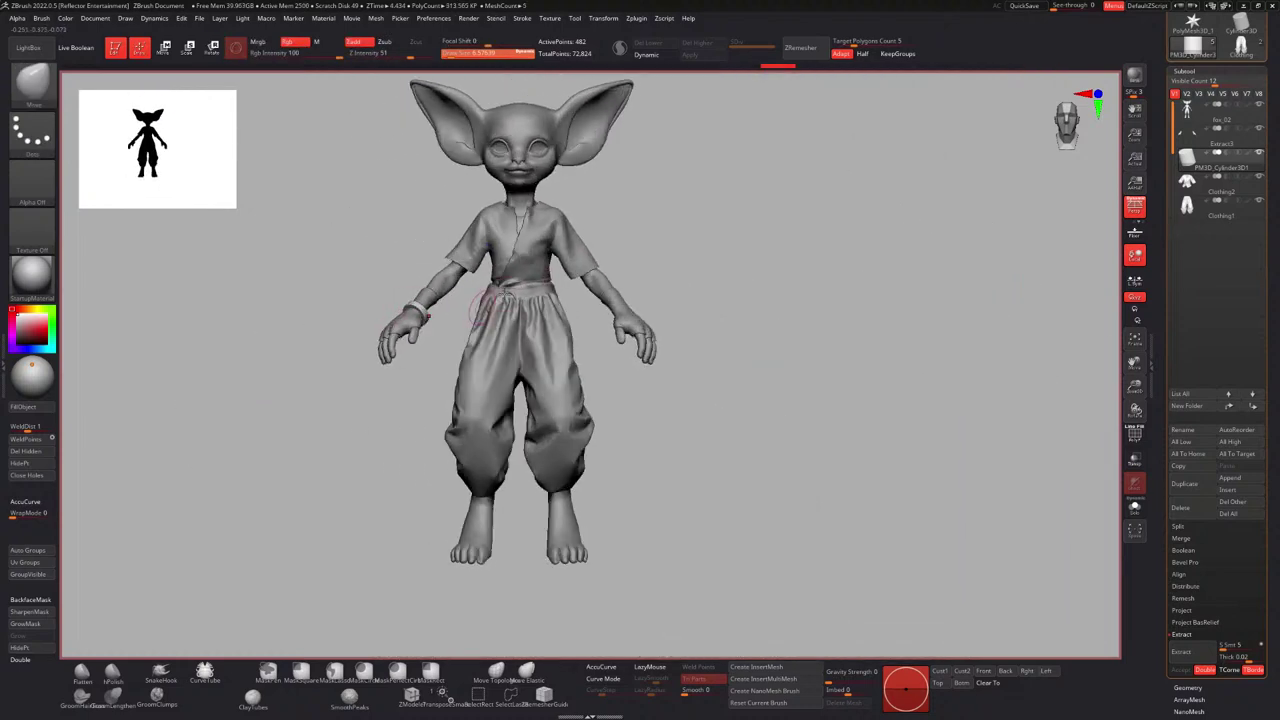
# Undo the last change to the wrist band and raise the Move brush's Draw Size to about 17.
pyautogui.moveTo(1208, 160)
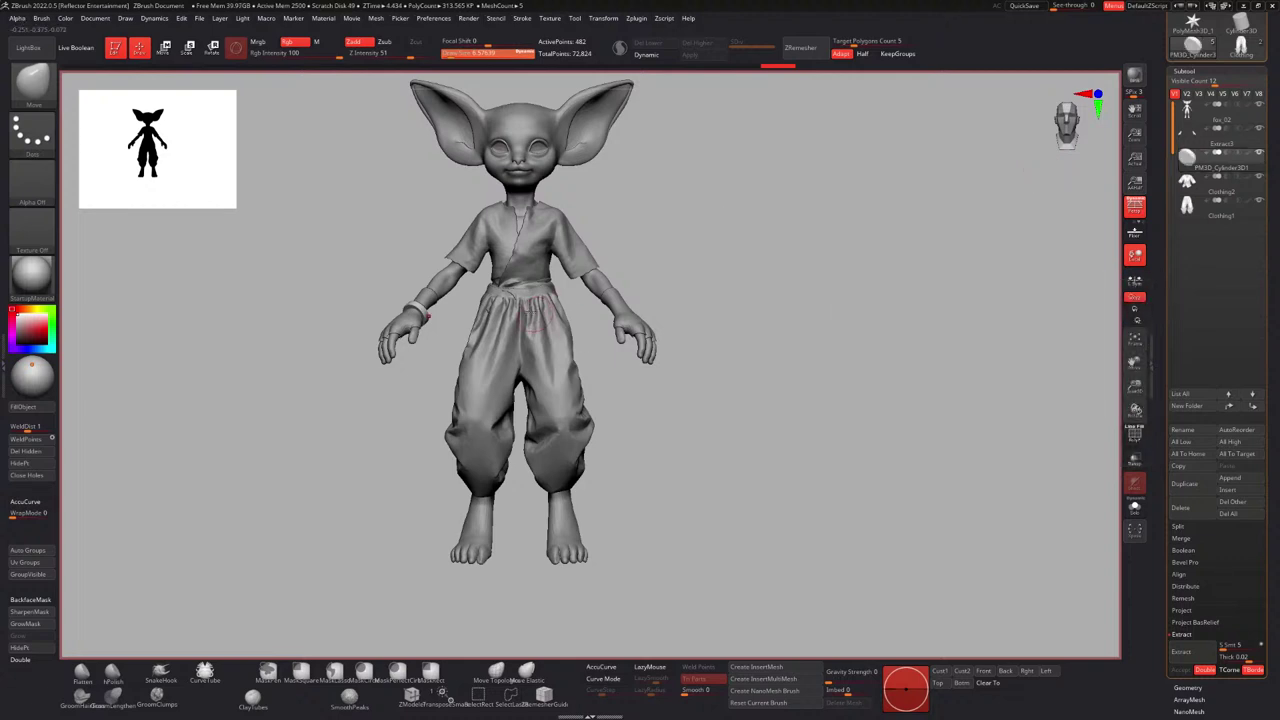
pyautogui.moveTo(404, 298)
pyautogui.keyDown('alt'); pyautogui.mouseDown(button='right')
pyautogui.moveTo(452, 321)
pyautogui.moveTo(408, 341)
pyautogui.moveTo(466, 341)
pyautogui.moveTo(431, 413)
pyautogui.mouseUp(button='right'); pyautogui.keyUp('alt')
pyautogui.hotkey('ctrl', 'z')
pyautogui.press('space')
pyautogui.moveTo(460, 366); pyautogui.dragTo(471, 366)
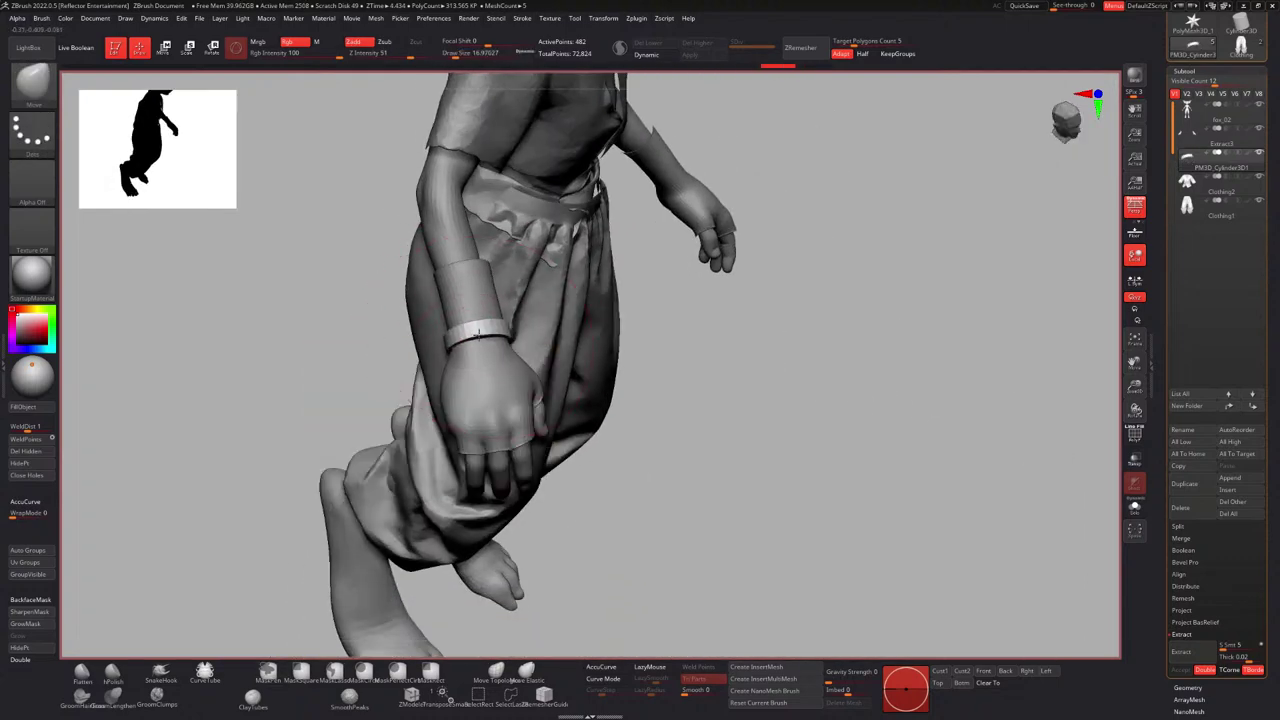
pyautogui.moveTo(488, 358); pyautogui.dragTo(448, 340, button='right')
pyautogui.keyDown('ctrl'); pyautogui.moveTo(448, 340); pyautogui.dragTo(356, 272, button='right'); pyautogui.keyUp('ctrl')
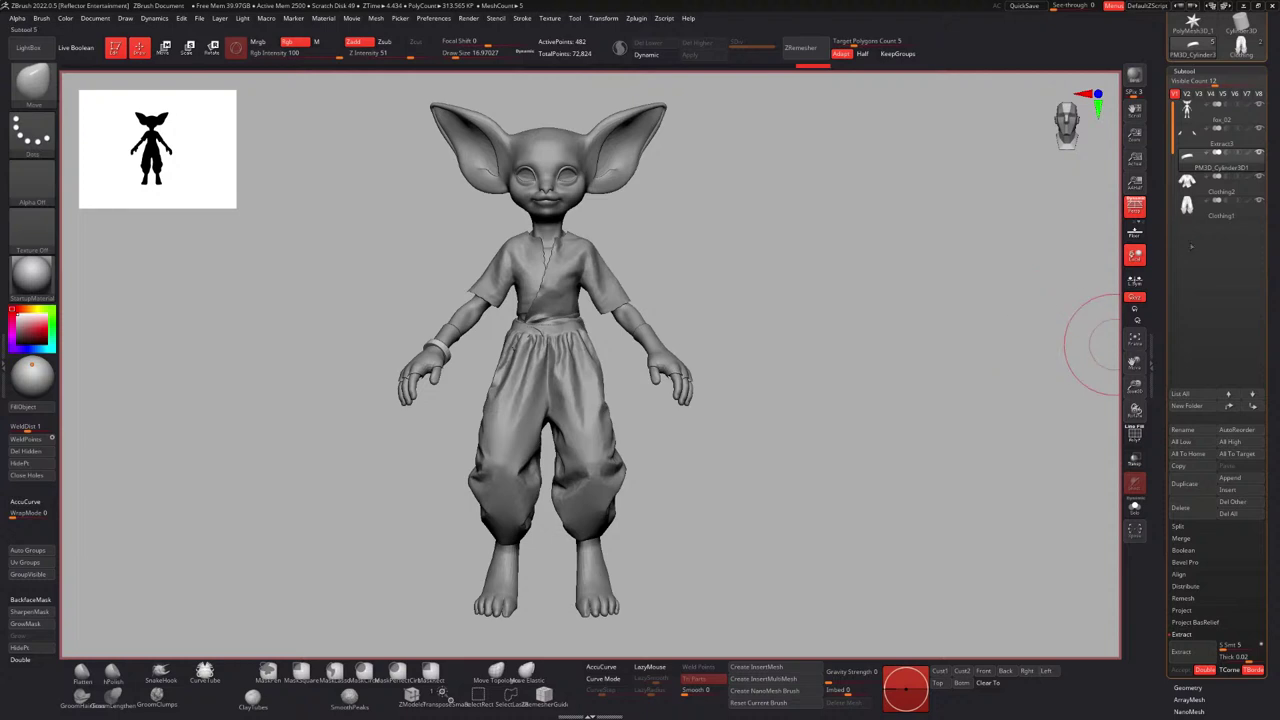
# Insert another Cylinder3D as a subtool below the wrist band and flatten it along its height.
pyautogui.click(1229, 490)
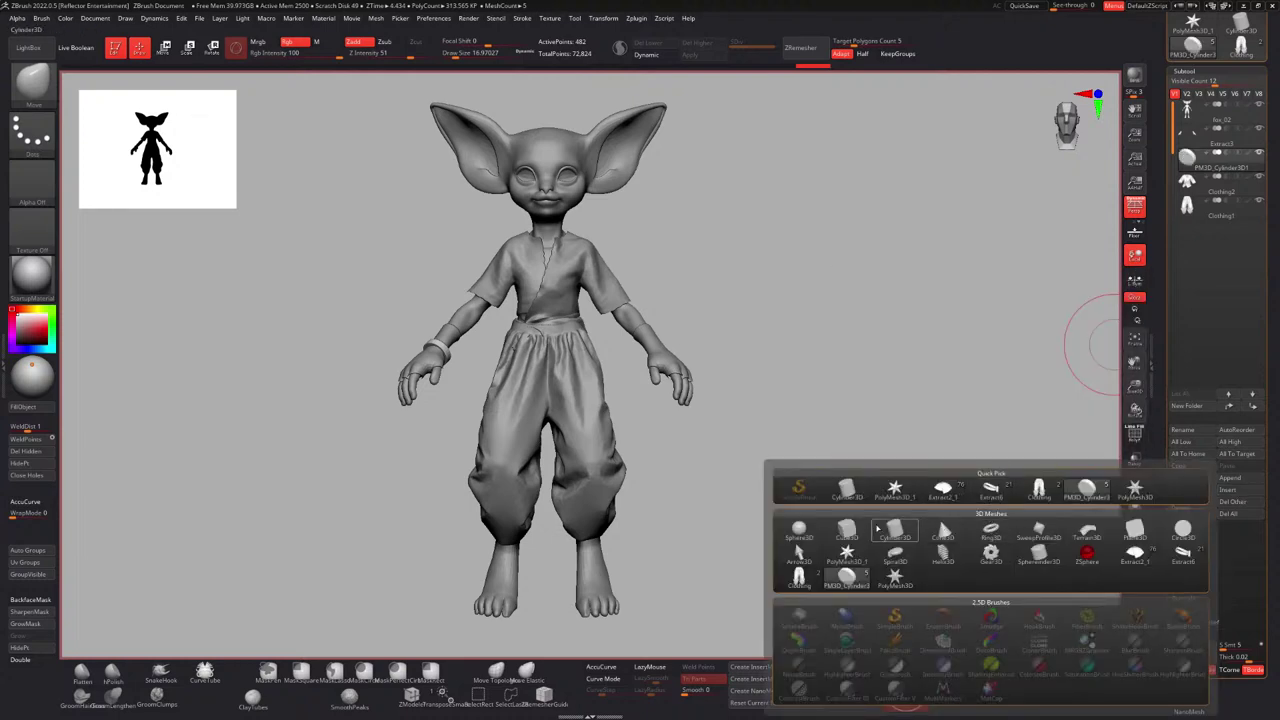
pyautogui.click(894, 530)
pyautogui.keyDown('alt'); pyautogui.click(662, 384); pyautogui.keyUp('alt')
pyautogui.press('f')
pyautogui.press('f')
pyautogui.press('r')
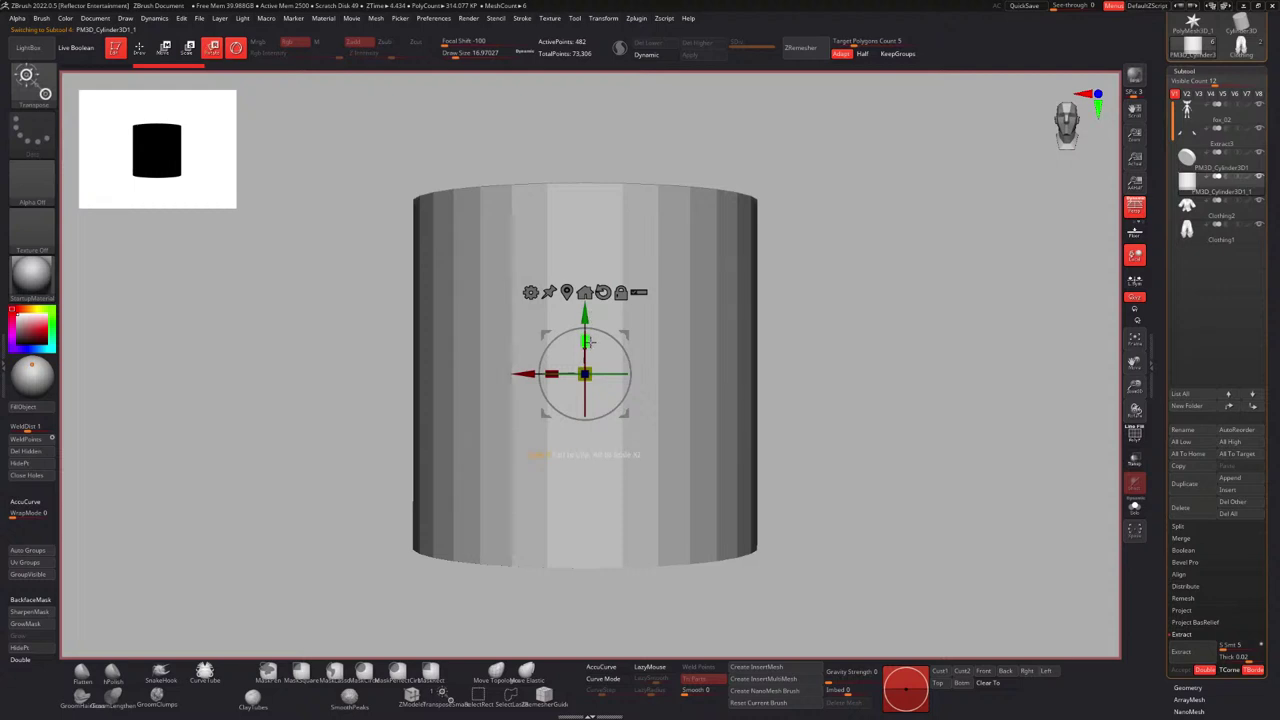
pyautogui.moveTo(588, 342); pyautogui.dragTo(589, 373)
pyautogui.keyDown('ctrl'); pyautogui.moveTo(589, 373); pyautogui.dragTo(672, 300, button='right'); pyautogui.keyUp('ctrl')
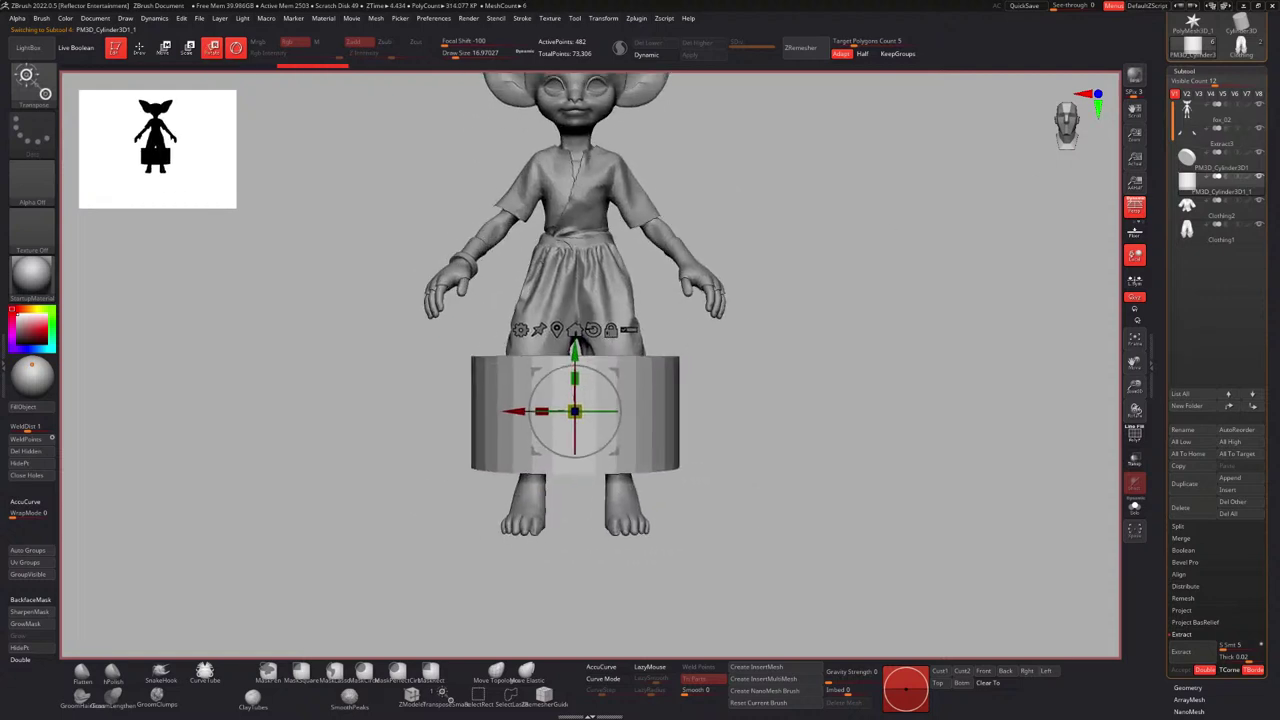
# Bring up the reference board and enlarge the photo of the shaman's wide leather belt beside the model.
pyautogui.hotkey('alt', 'Tab')
pyautogui.scroll(-6, 950, 175)
pyautogui.moveTo(965, 172); pyautogui.dragTo(909, 228, button='middle')
pyautogui.scroll(10, 909, 228)
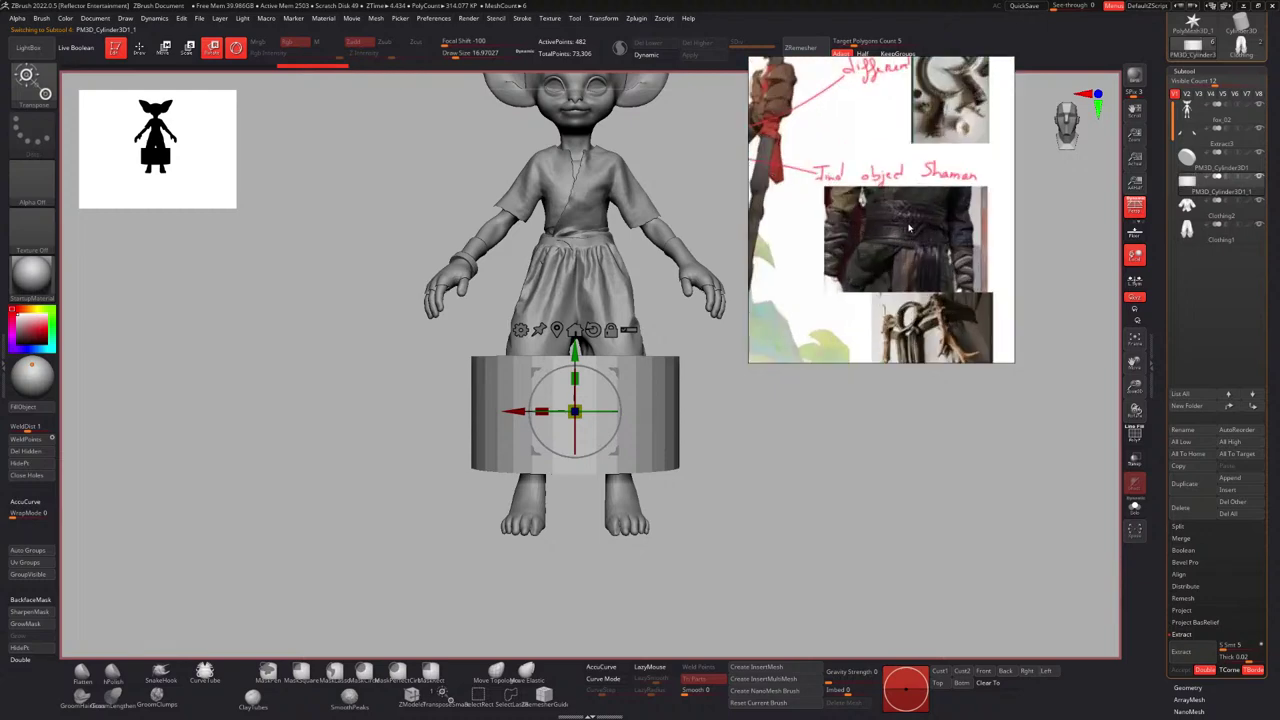
pyautogui.scroll(5, 936, 239)
pyautogui.moveTo(955, 238); pyautogui.dragTo(1062, 187, button='right')
# Raise the new cylinder to the fox's torso and scale it down uniformly to roughly waist width.
pyautogui.keyDown('alt'); pyautogui.moveTo(609, 211); pyautogui.dragTo(611, 275, button='right'); pyautogui.keyUp('alt')
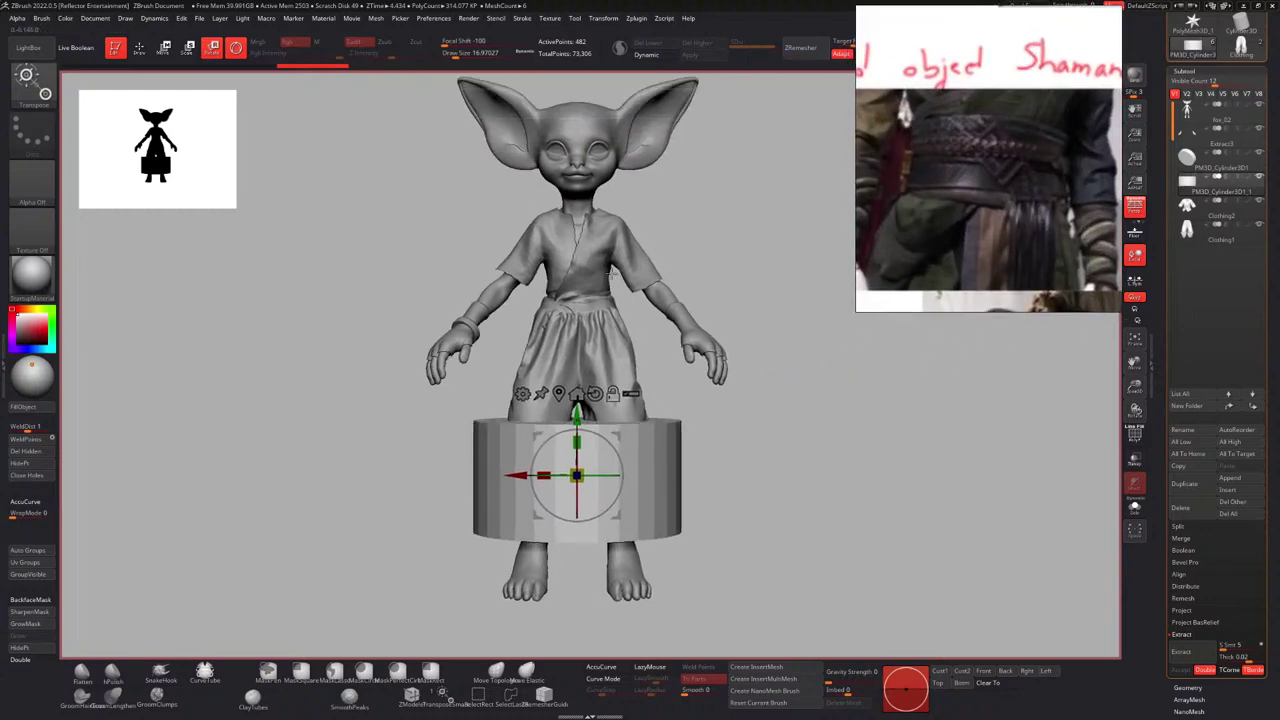
pyautogui.moveTo(577, 414); pyautogui.dragTo(577, 242)
pyautogui.keyDown('ctrl'); pyautogui.moveTo(580, 245); pyautogui.dragTo(592, 302, button='right'); pyautogui.keyUp('ctrl')
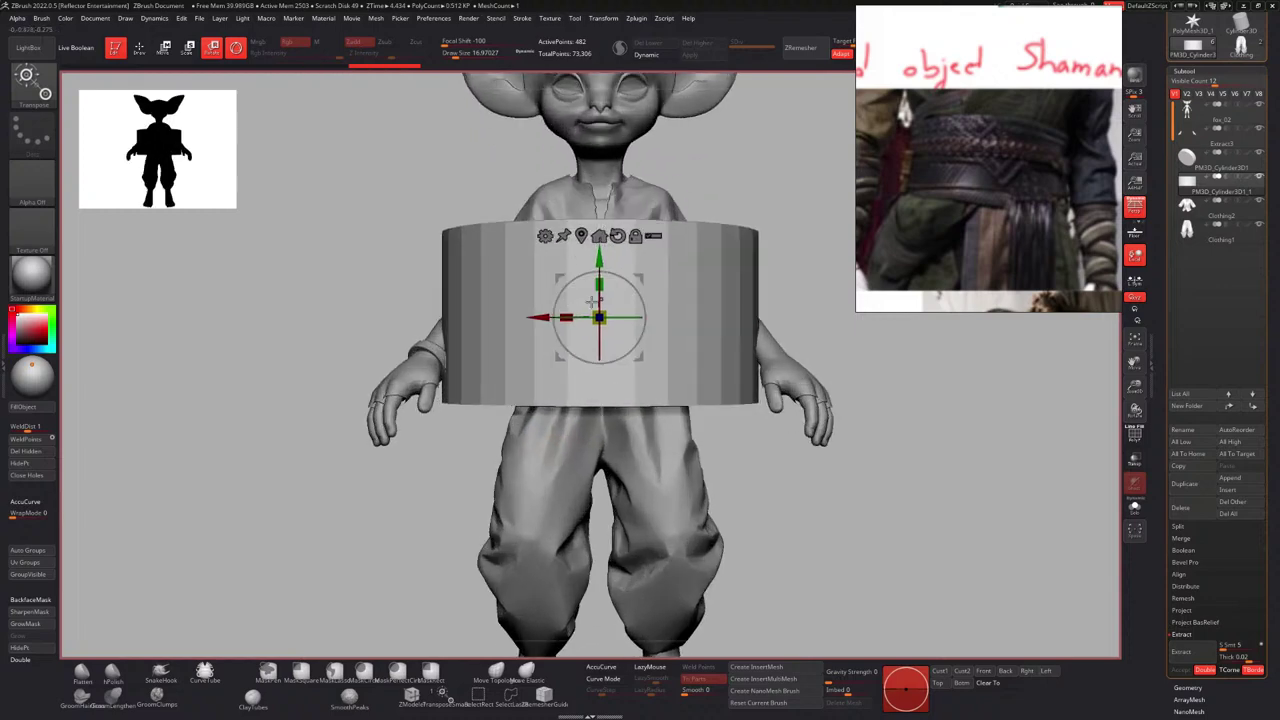
pyautogui.moveTo(607, 312); pyautogui.dragTo(494, 314)
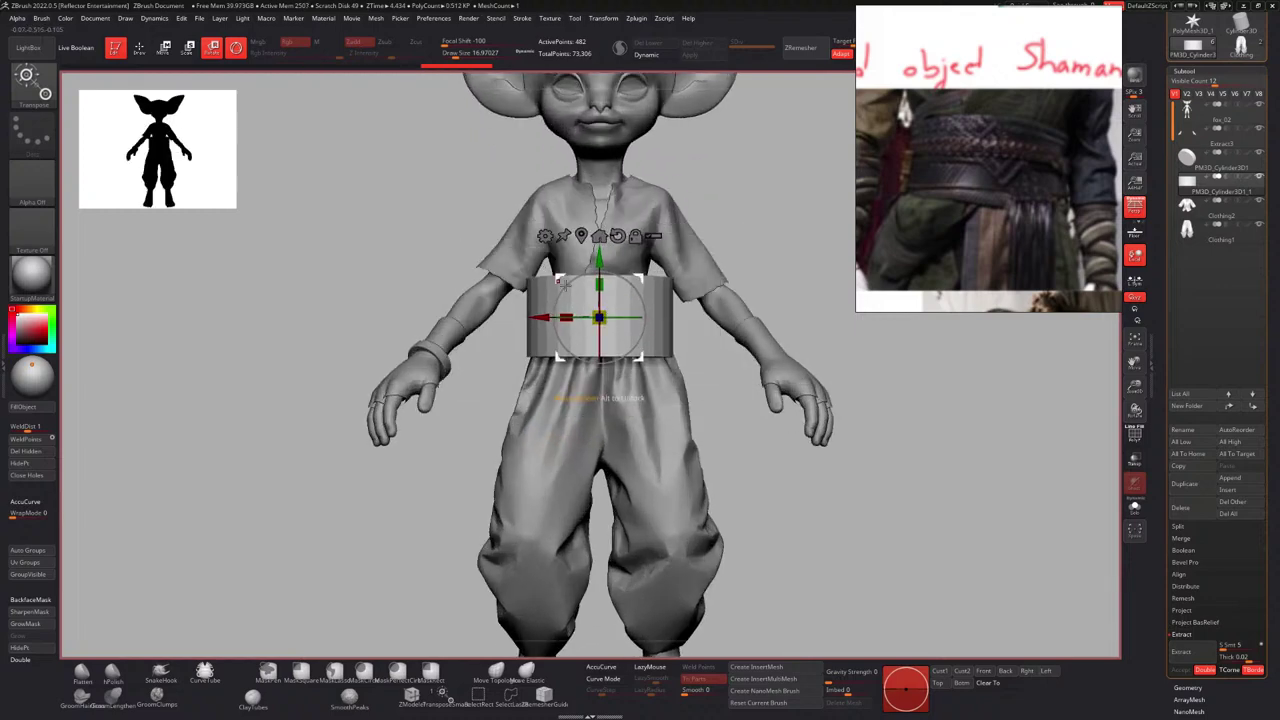
pyautogui.keyDown('alt'); pyautogui.moveTo(577, 305); pyautogui.dragTo(573, 349, button='right'); pyautogui.keyUp('alt')
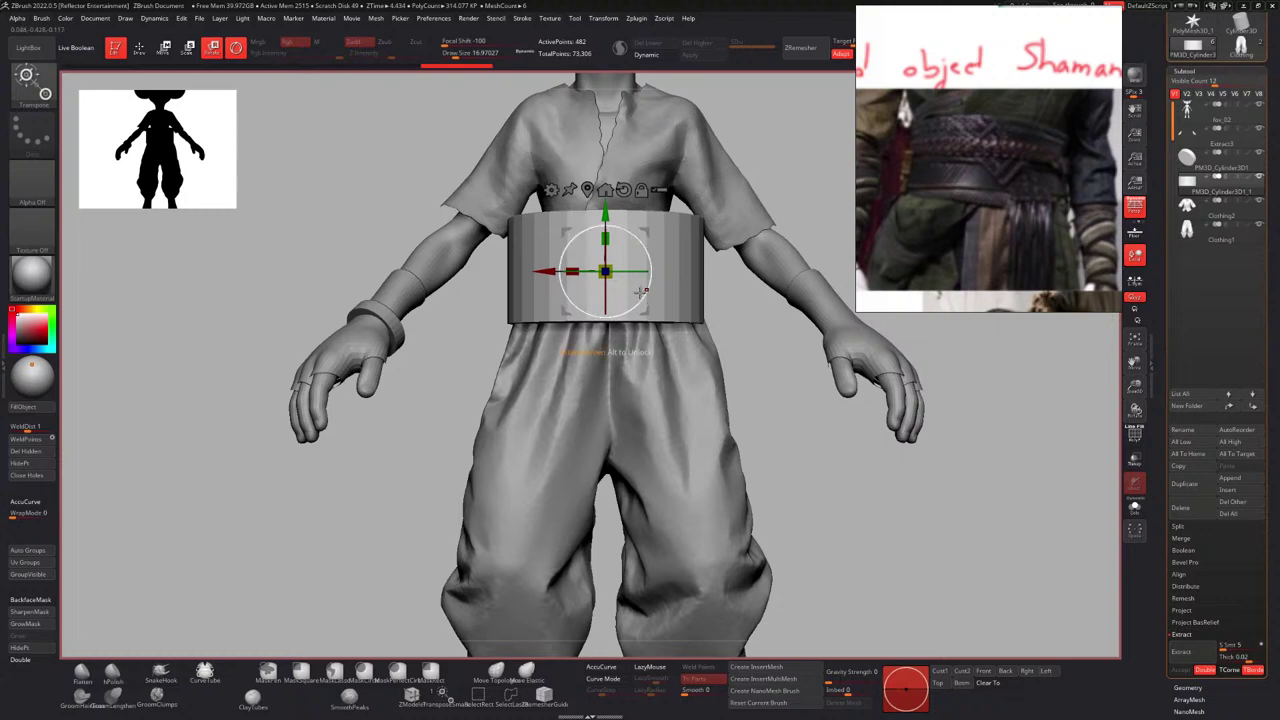
# Reduce the waist cylinder's height slightly and check its fit around the body from above.
pyautogui.moveTo(618, 265)
pyautogui.keyDown('alt'); pyautogui.mouseDown(button='right')
pyautogui.moveTo(603, 244)
pyautogui.moveTo(577, 271)
pyautogui.moveTo(606, 253)
pyautogui.mouseUp(button='right'); pyautogui.keyUp('alt')
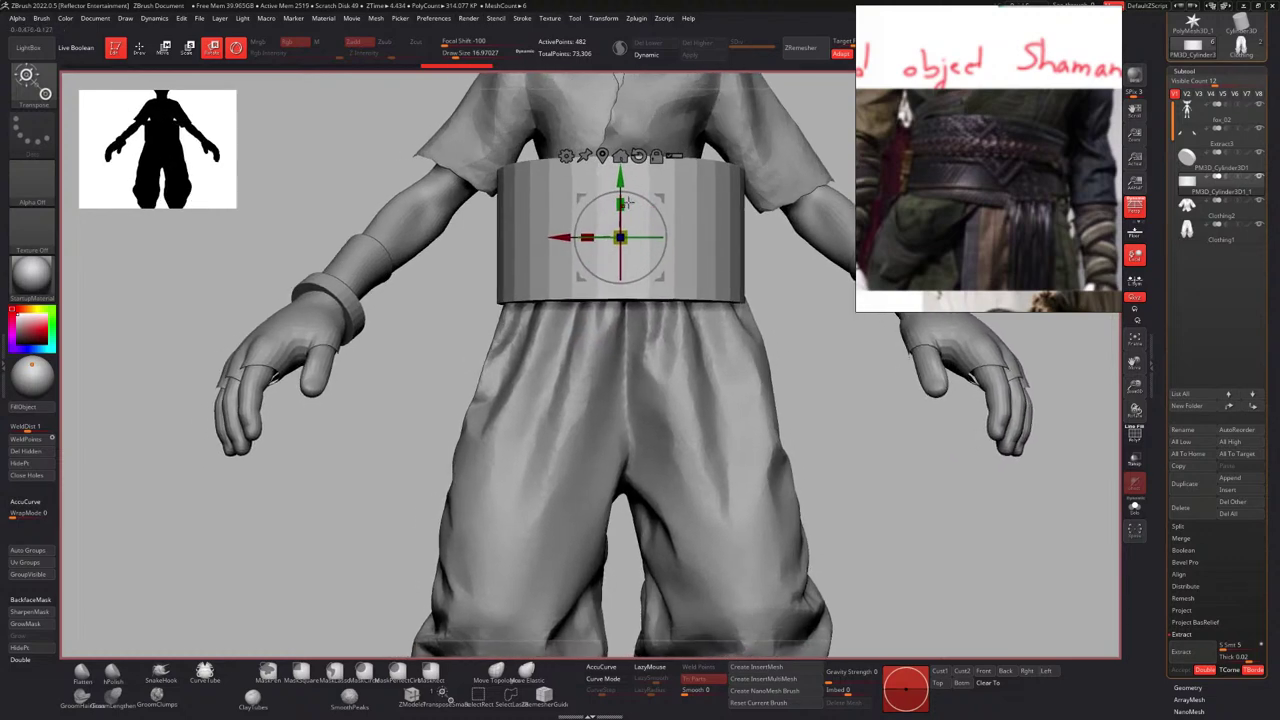
pyautogui.moveTo(628, 203); pyautogui.dragTo(625, 218)
pyautogui.keyDown('alt'); pyautogui.moveTo(625, 218); pyautogui.dragTo(582, 289, button='right'); pyautogui.keyUp('alt')
pyautogui.keyDown('ctrl'); pyautogui.moveTo(582, 289); pyautogui.dragTo(594, 222, button='right'); pyautogui.keyUp('ctrl')
pyautogui.moveTo(594, 222); pyautogui.dragTo(597, 245, button='right')
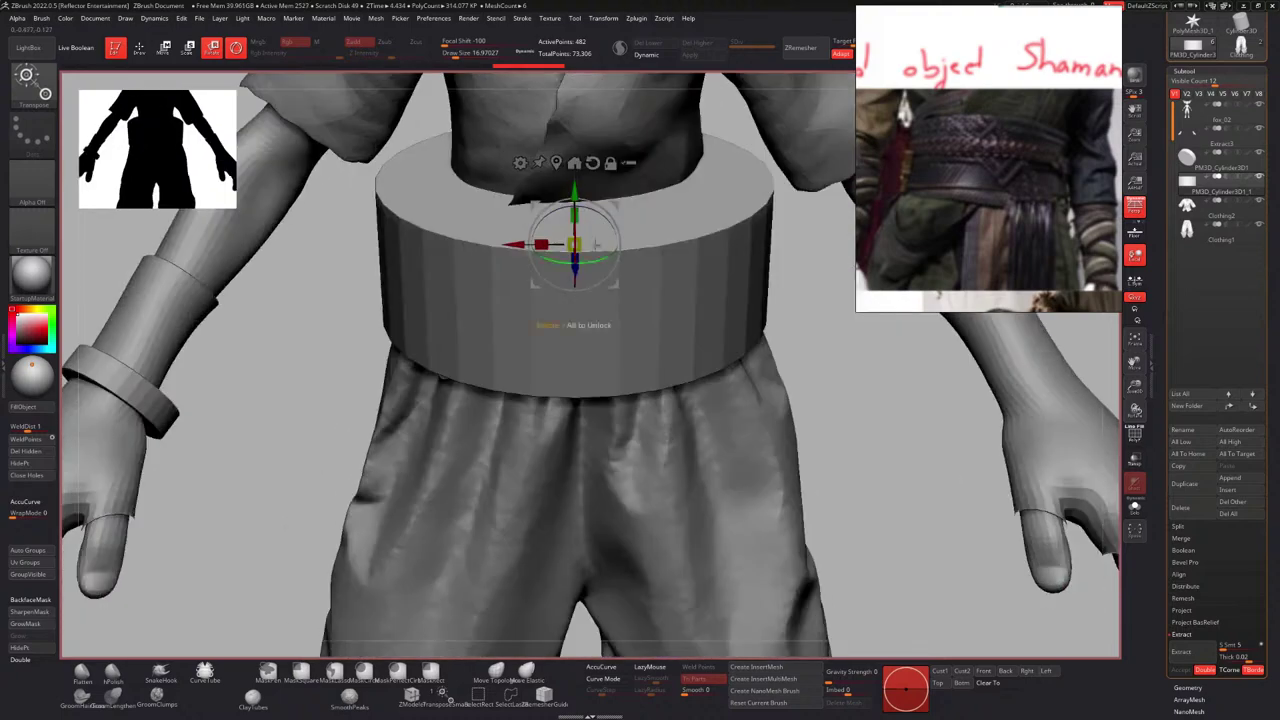
pyautogui.press('q')
pyautogui.moveTo(576, 248); pyautogui.dragTo(585, 240)
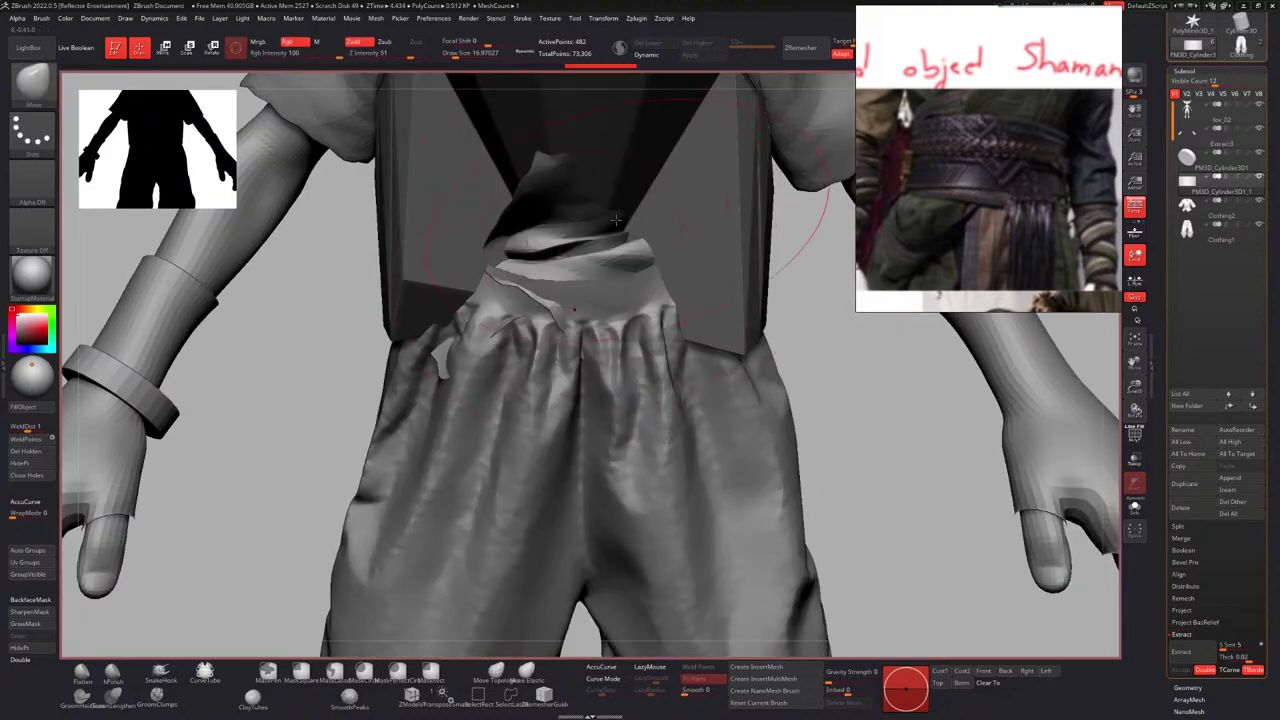
pyautogui.keyDown('alt'); pyautogui.moveTo(616, 220); pyautogui.dragTo(579, 324, button='right'); pyautogui.keyUp('alt')
pyautogui.hotkey('ctrl', 'z')
# Resize the belt cylinder to fit the waist more closely and move it above the trousers' waistband.
pyautogui.press('r')
pyautogui.moveTo(580, 380); pyautogui.dragTo(566, 396)
pyautogui.keyDown('alt'); pyautogui.moveTo(573, 375); pyautogui.dragTo(555, 391, button='right'); pyautogui.keyUp('alt')
pyautogui.moveTo(556, 344); pyautogui.dragTo(556, 293)
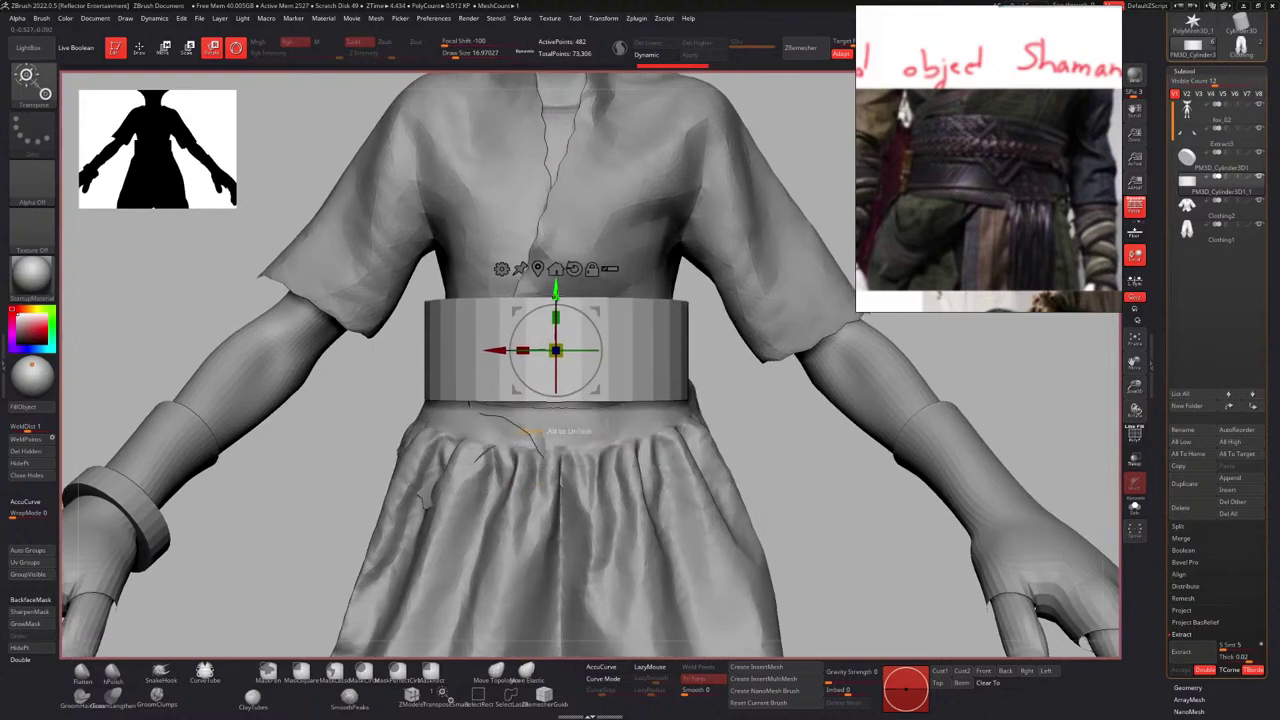
pyautogui.keyDown('alt'); pyautogui.moveTo(558, 332); pyautogui.dragTo(600, 408, button='right'); pyautogui.keyUp('alt')
pyautogui.keyDown('alt'); pyautogui.moveTo(600, 408); pyautogui.dragTo(566, 352, button='right'); pyautogui.keyUp('alt')
pyautogui.keyDown('ctrl'); pyautogui.moveTo(566, 352); pyautogui.dragTo(540, 362, button='right'); pyautogui.keyUp('ctrl')
pyautogui.moveTo(472, 360); pyautogui.dragTo(479, 360)
pyautogui.moveTo(479, 360); pyautogui.dragTo(612, 346, button='right')
pyautogui.moveTo(425, 314)
pyautogui.keyDown('alt'); pyautogui.mouseDown(button='right')
pyautogui.moveTo(498, 344)
pyautogui.moveTo(464, 318)
pyautogui.moveTo(465, 350)
pyautogui.mouseUp(button='right'); pyautogui.keyUp('alt')
pyautogui.press('q')
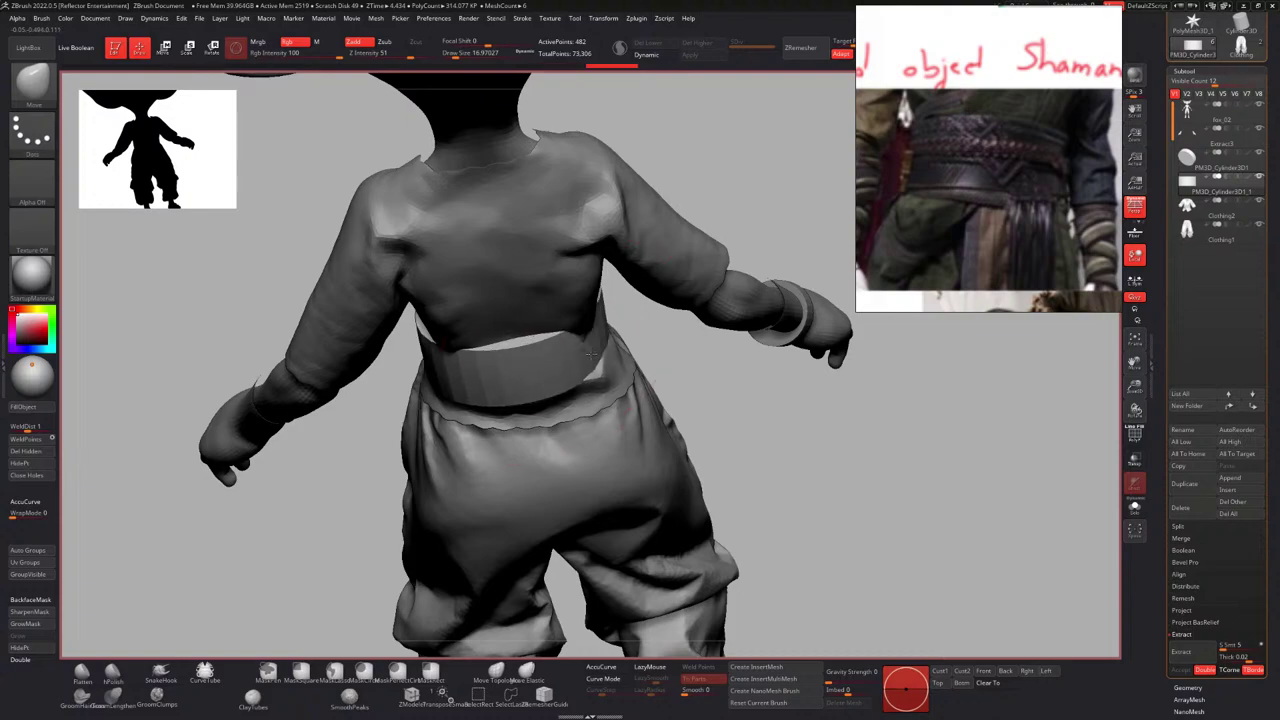
pyautogui.moveTo(576, 345); pyautogui.dragTo(506, 249, button='right')
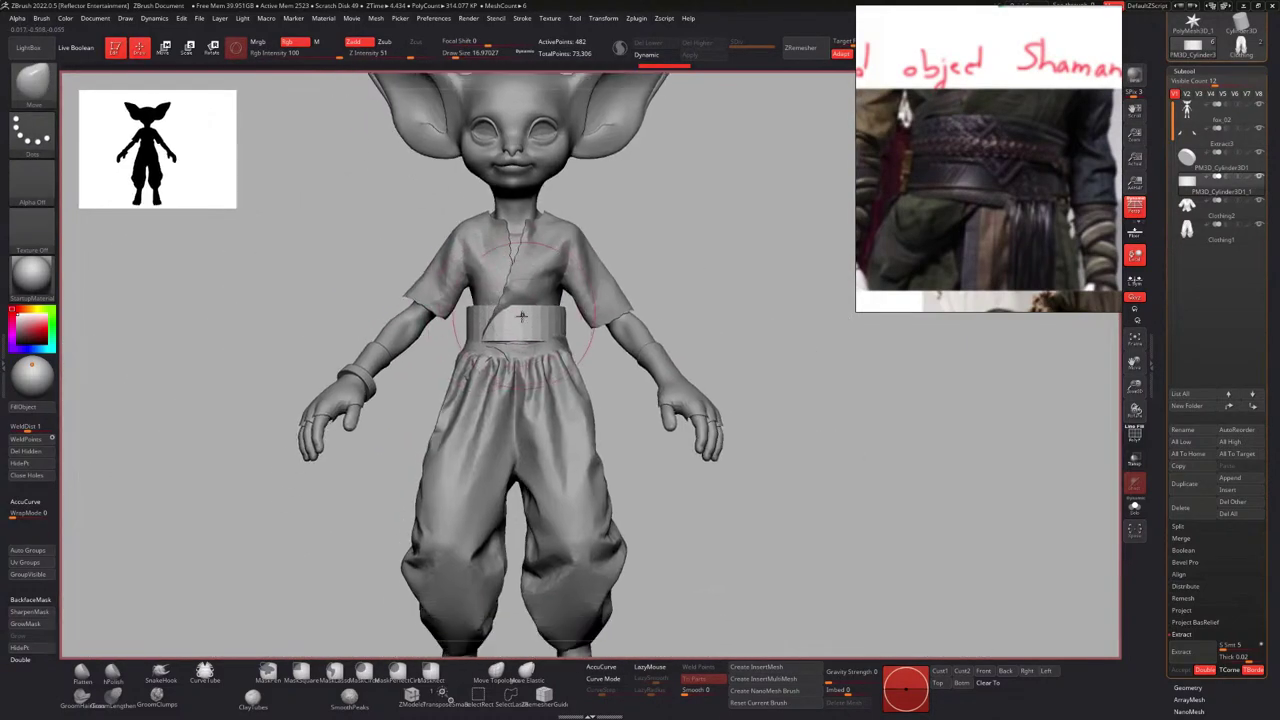
# Lower the belt cylinder so it overlaps the top of the trousers' waistband.
pyautogui.keyDown('ctrl'); pyautogui.moveTo(523, 317); pyautogui.dragTo(513, 351, button='right'); pyautogui.keyUp('ctrl')
pyautogui.keyDown('ctrl'); pyautogui.moveTo(513, 351); pyautogui.dragTo(509, 331, button='right'); pyautogui.keyUp('ctrl')
pyautogui.press('w')
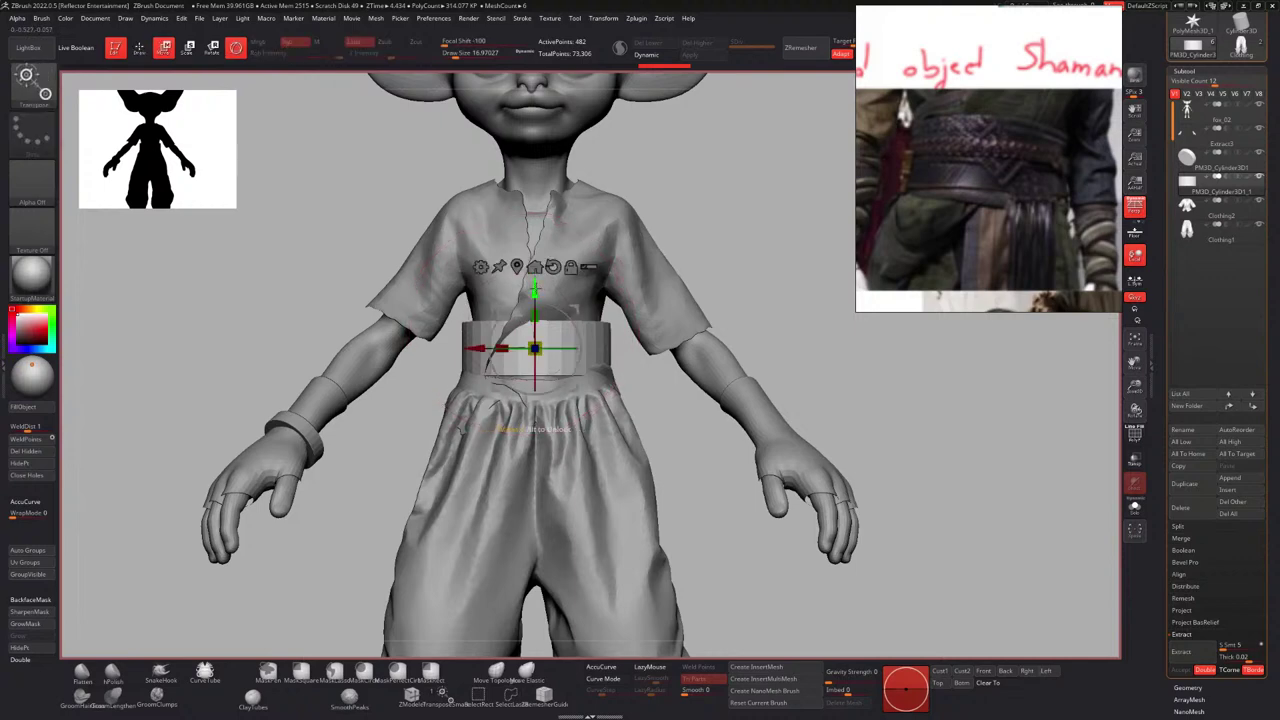
pyautogui.moveTo(535, 289); pyautogui.dragTo(535, 340)
pyautogui.press('q')
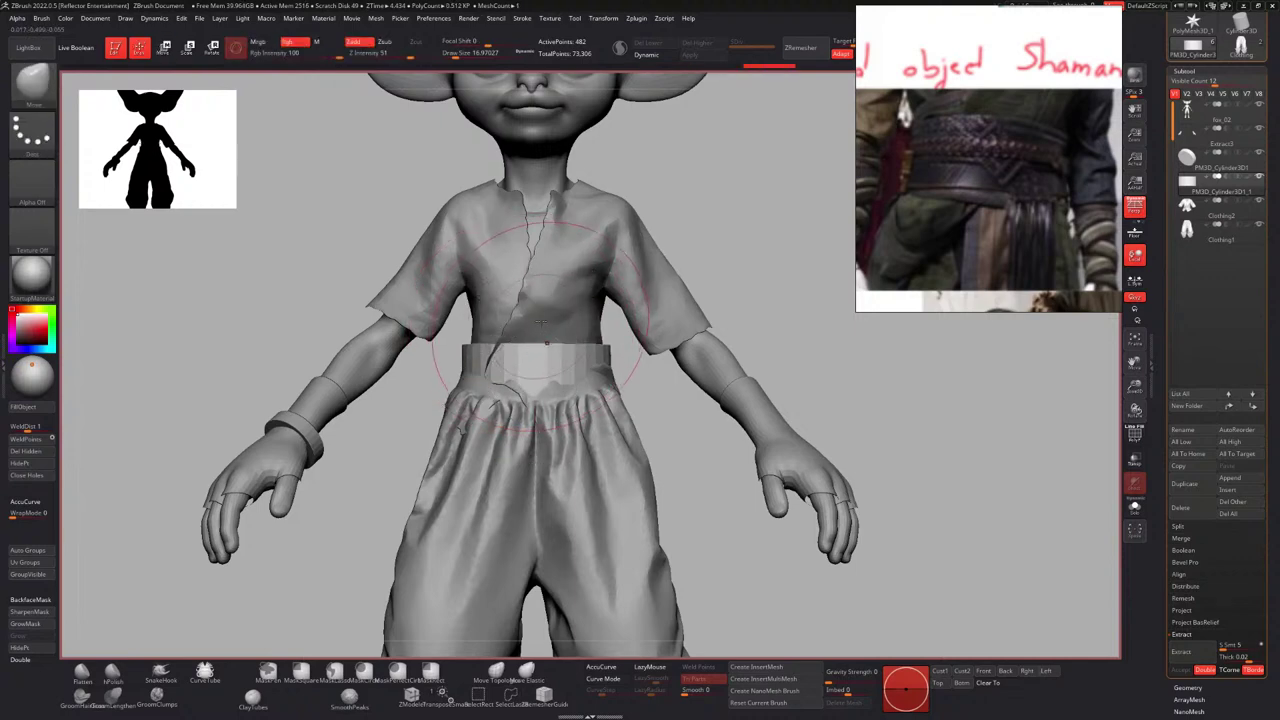
# Select the shirt and tuck its front behind the belt using the Move brush with Draw Size about 7.5.
pyautogui.moveTo(543, 352)
pyautogui.keyDown('alt'); pyautogui.mouseDown(button='right')
pyautogui.moveTo(505, 374)
pyautogui.moveTo(492, 410)
pyautogui.mouseUp(button='right'); pyautogui.keyUp('alt')
pyautogui.moveTo(492, 350); pyautogui.dragTo(473, 378, button='right')
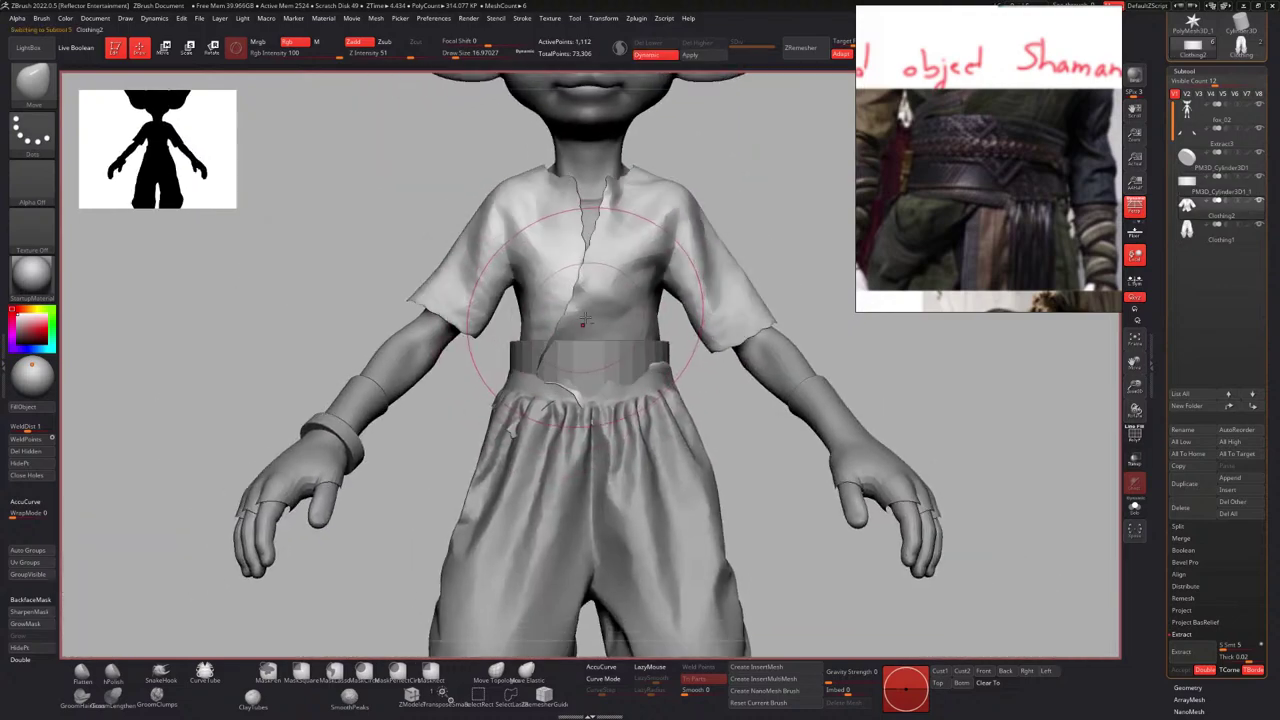
pyautogui.moveTo(586, 320)
pyautogui.mouseDown(button='right')
pyautogui.moveTo(545, 335)
pyautogui.moveTo(523, 377)
pyautogui.mouseUp(button='right')
pyautogui.press('s')
pyautogui.moveTo(537, 365); pyautogui.dragTo(527, 365)
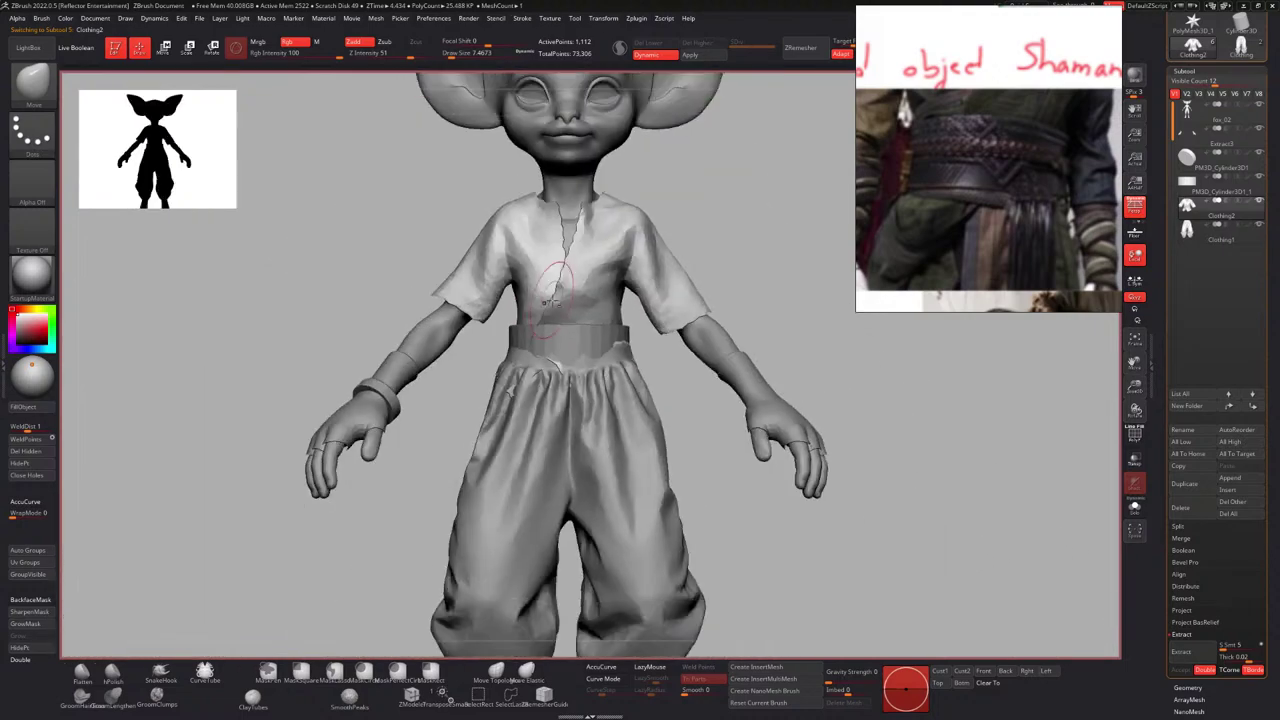
# Select the trousers and push their waistband in behind the belt with the Move brush at Draw Size about 11.6.
pyautogui.moveTo(531, 328); pyautogui.dragTo(551, 408, button='right')
pyautogui.keyDown('alt'); pyautogui.click(560, 394); pyautogui.keyUp('alt')
pyautogui.press('space')
pyautogui.moveTo(551, 408); pyautogui.dragTo(562, 408)
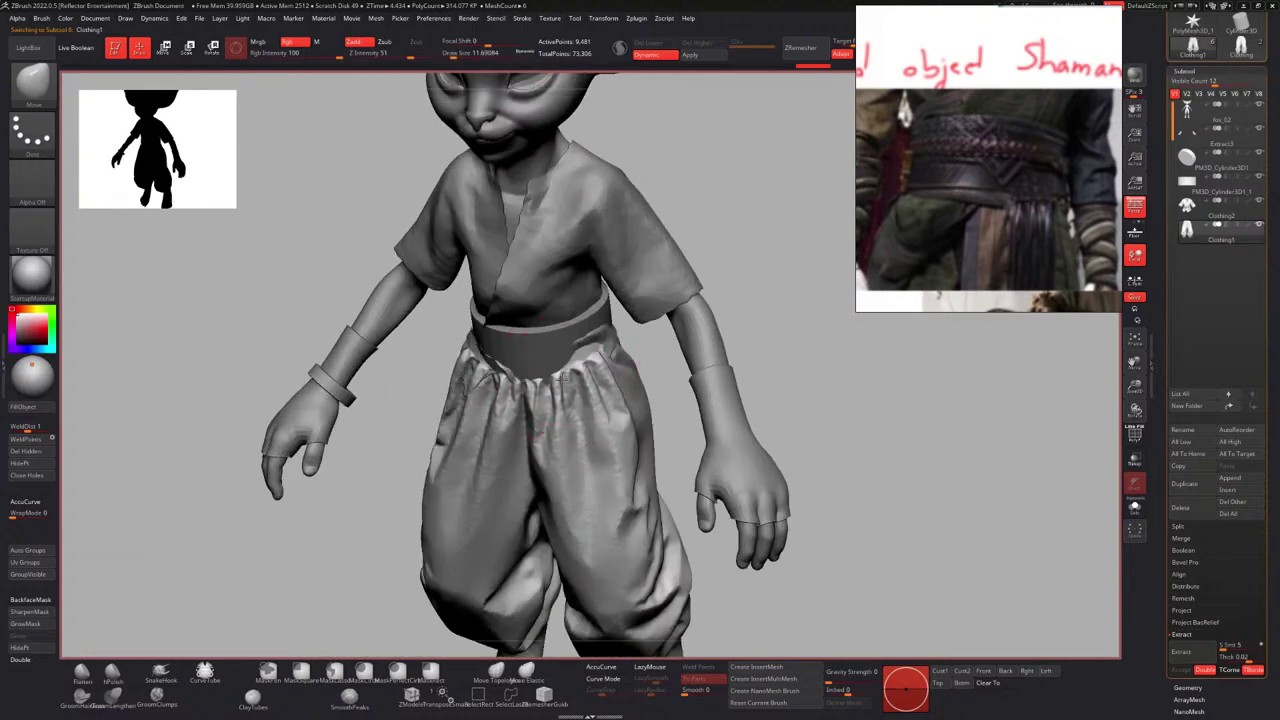
pyautogui.moveTo(587, 363)
pyautogui.mouseDown(button='right')
pyautogui.moveTo(578, 332)
pyautogui.moveTo(556, 334)
pyautogui.moveTo(576, 340)
pyautogui.moveTo(566, 372)
pyautogui.mouseUp(button='right')
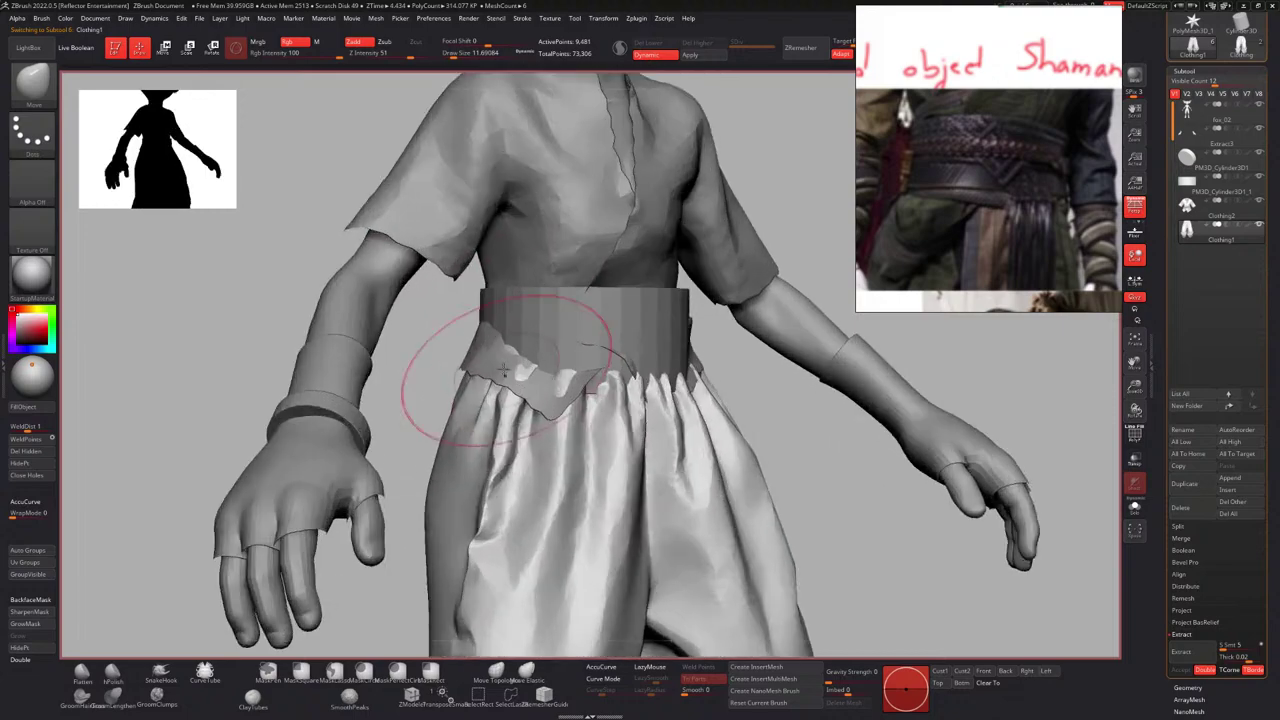
pyautogui.moveTo(468, 352); pyautogui.dragTo(426, 348, button='right')
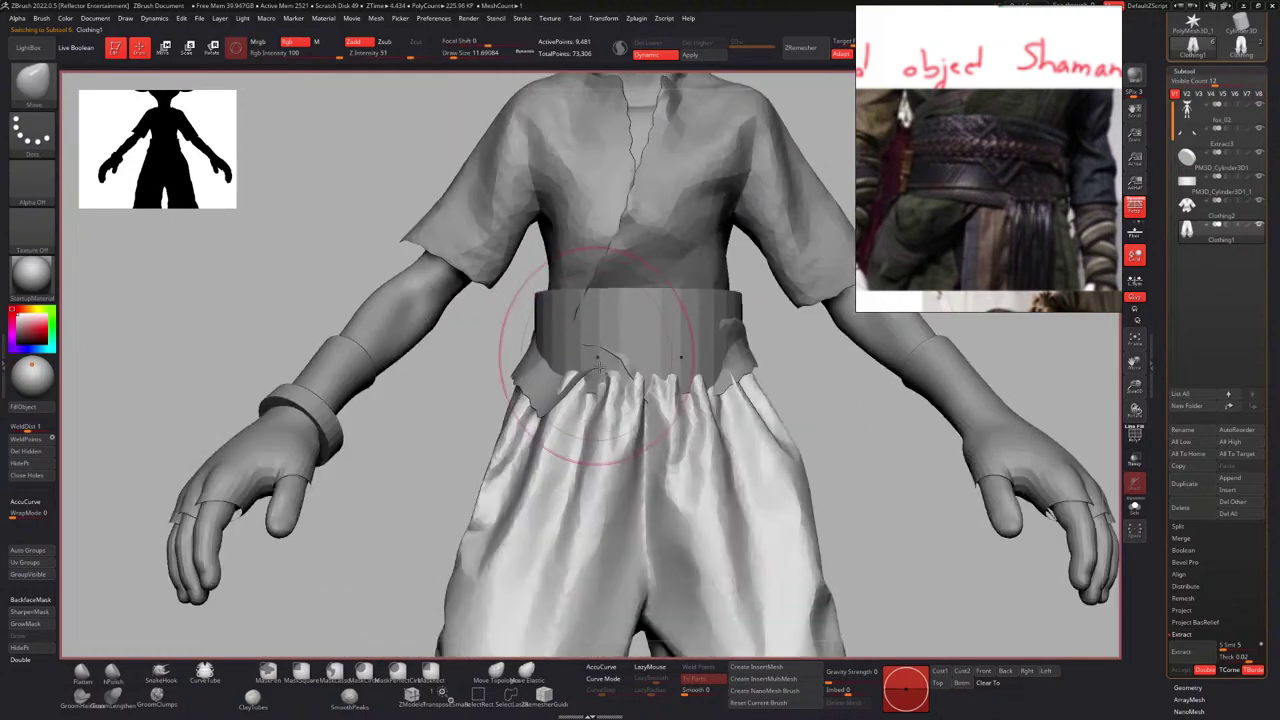
pyautogui.keyDown('ctrl'); pyautogui.moveTo(600, 352); pyautogui.dragTo(632, 352, button='right'); pyautogui.keyUp('ctrl')
# Select the shirt and push its protruding hem in beneath the belt on both sides.
pyautogui.keyDown('alt'); pyautogui.click(513, 344); pyautogui.keyUp('alt')
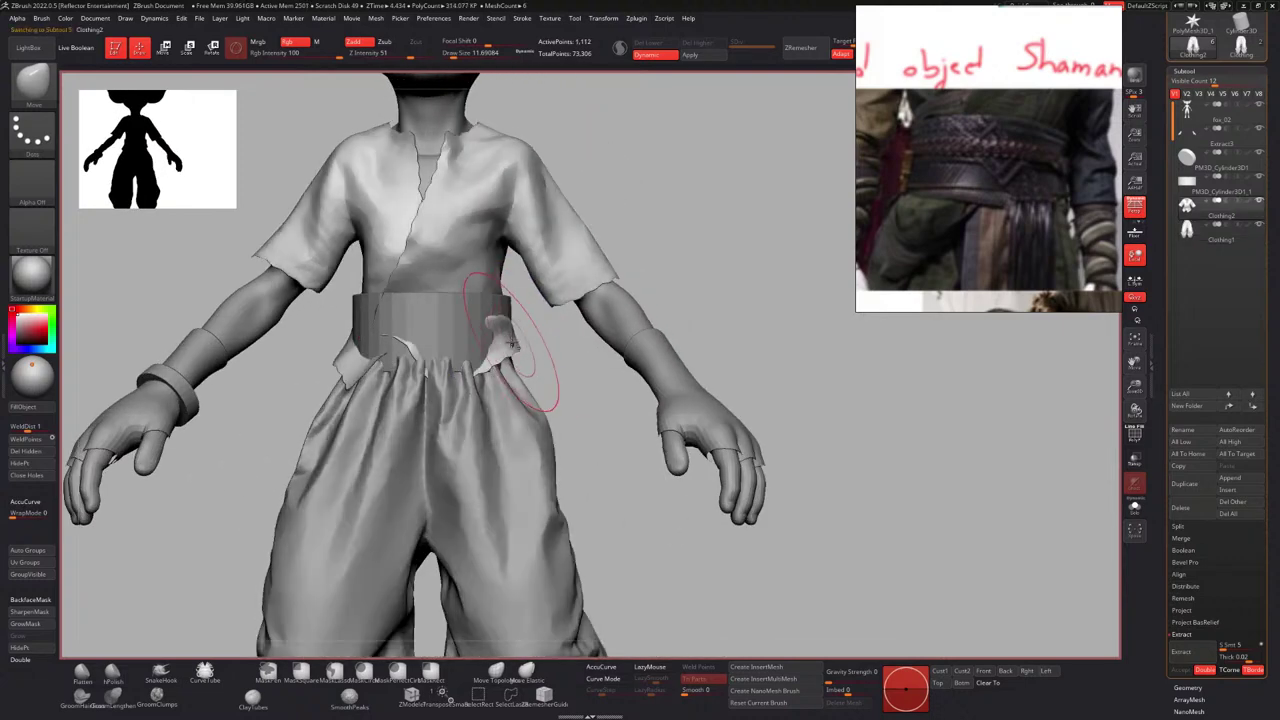
pyautogui.keyDown('alt'); pyautogui.moveTo(489, 346); pyautogui.dragTo(549, 341, button='right'); pyautogui.keyUp('alt')
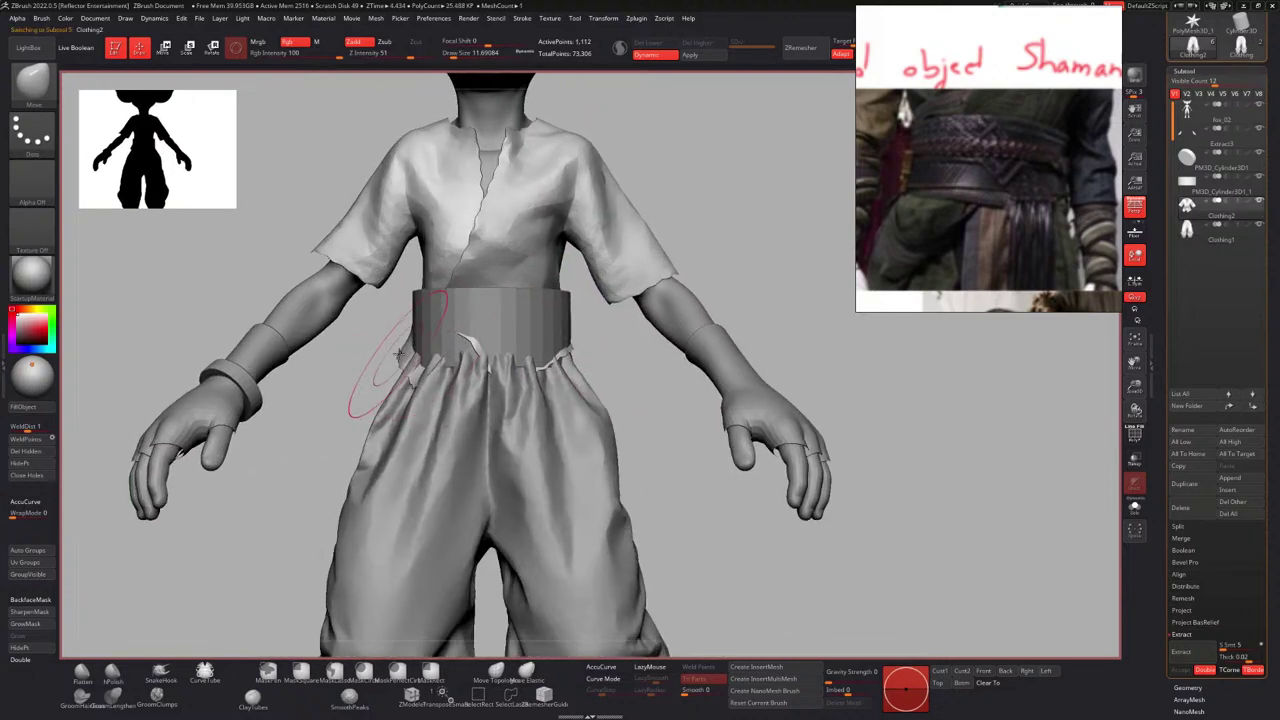
pyautogui.moveTo(399, 355); pyautogui.dragTo(423, 356, button='right')
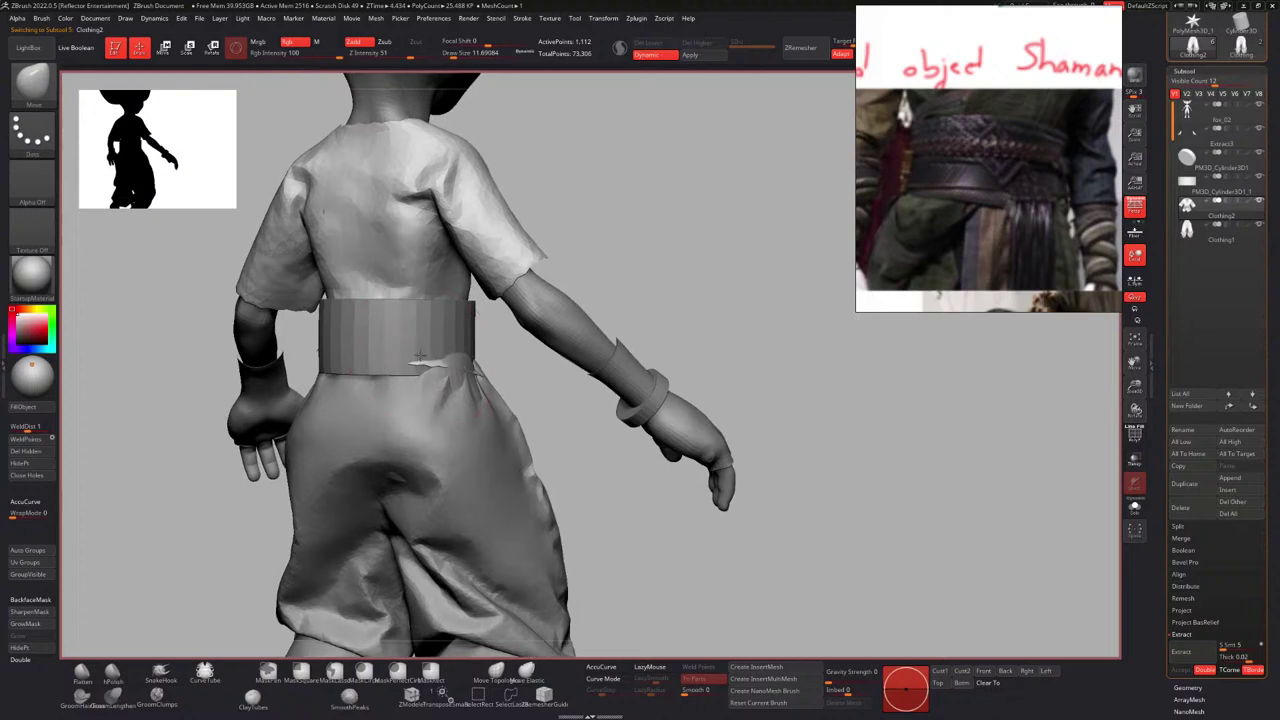
# Select the trousers and tuck their waistband up beneath the belt with the Move brush.
pyautogui.keyDown('alt'); pyautogui.click(441, 390); pyautogui.keyUp('alt')
pyautogui.keyDown('alt'); pyautogui.click(458, 366); pyautogui.keyUp('alt')
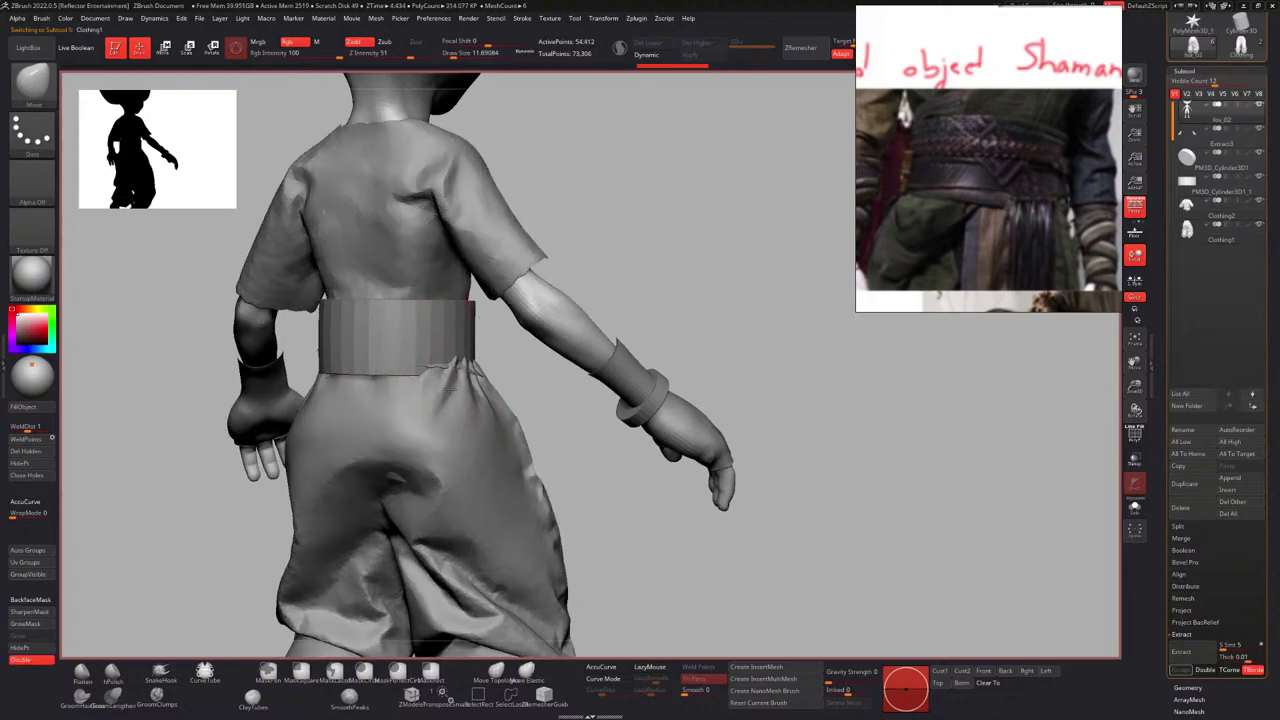
pyautogui.keyDown('alt'); pyautogui.click(457, 385); pyautogui.keyUp('alt')
pyautogui.moveTo(457, 383)
pyautogui.mouseDown(button='right')
pyautogui.moveTo(490, 380)
pyautogui.moveTo(510, 420)
pyautogui.moveTo(540, 340)
pyautogui.moveTo(390, 334)
pyautogui.moveTo(543, 306)
pyautogui.moveTo(535, 268)
pyautogui.moveTo(486, 338)
pyautogui.moveTo(508, 356)
pyautogui.mouseUp(button='right')
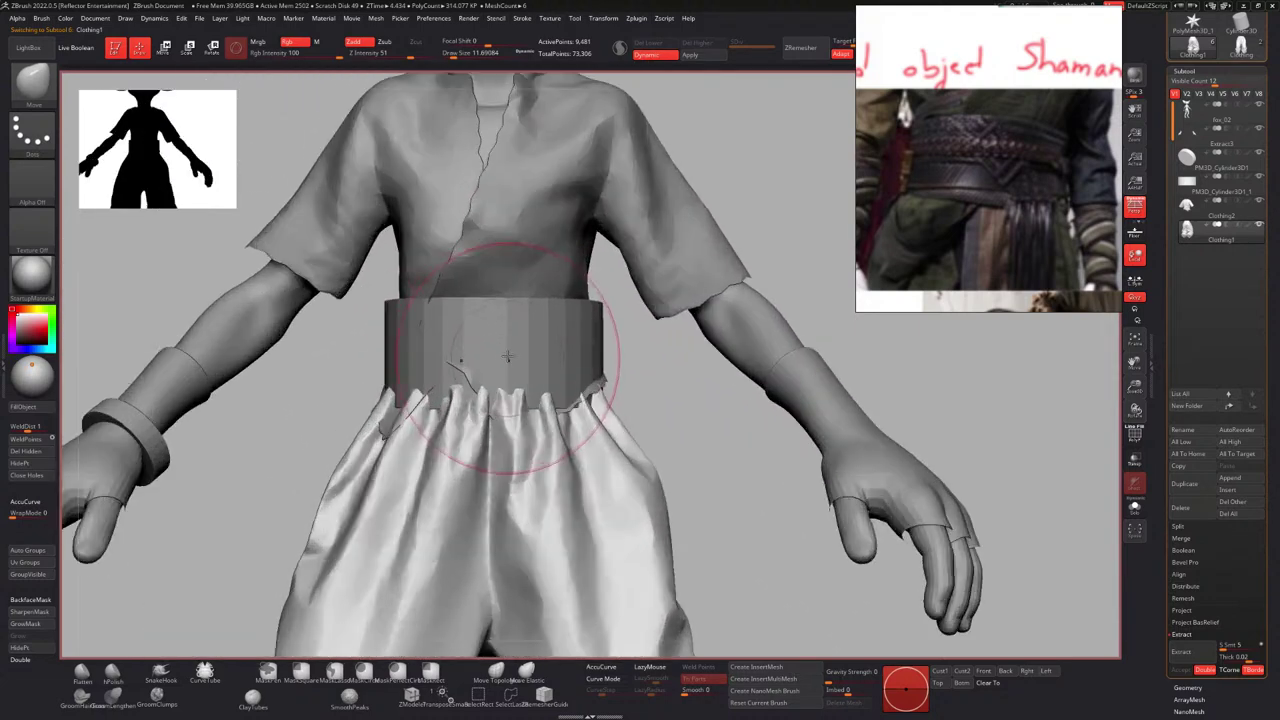
# Select the belt and pull its shape around the waist at the front and back with the Move brush.
pyautogui.keyDown('alt'); pyautogui.click(512, 330); pyautogui.keyUp('alt')
pyautogui.moveTo(447, 299)
pyautogui.keyDown('alt'); pyautogui.mouseDown(button='right')
pyautogui.moveTo(459, 331)
pyautogui.moveTo(397, 346)
pyautogui.moveTo(470, 328)
pyautogui.moveTo(355, 349)
pyautogui.mouseUp(button='right'); pyautogui.keyUp('alt')
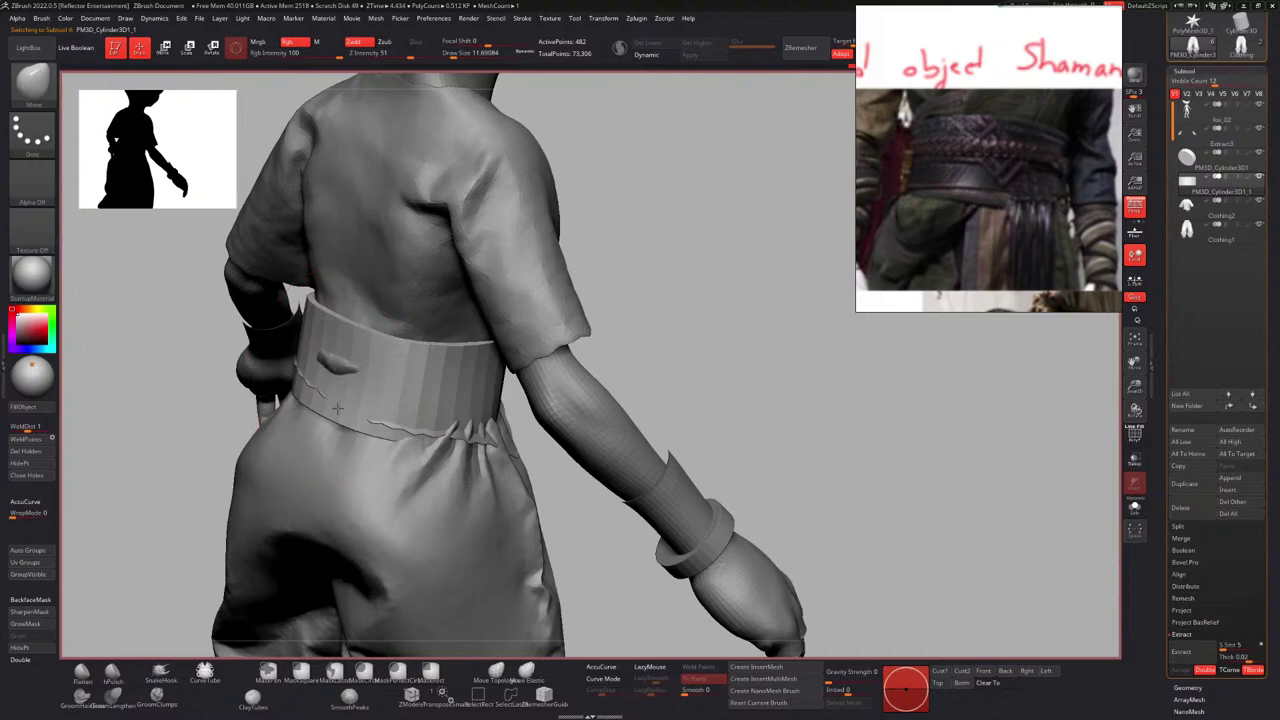
pyautogui.moveTo(468, 366); pyautogui.dragTo(536, 435, button='right')
# Select the trousers and push their gathered front waistband in under the belt's lower edge.
pyautogui.keyDown('alt'); pyautogui.click(524, 434); pyautogui.keyUp('alt')
pyautogui.moveTo(477, 402)
pyautogui.keyDown('ctrl'); pyautogui.mouseDown(button='right')
pyautogui.moveTo(486, 368)
pyautogui.moveTo(495, 406)
pyautogui.mouseUp(button='right'); pyautogui.keyUp('ctrl')
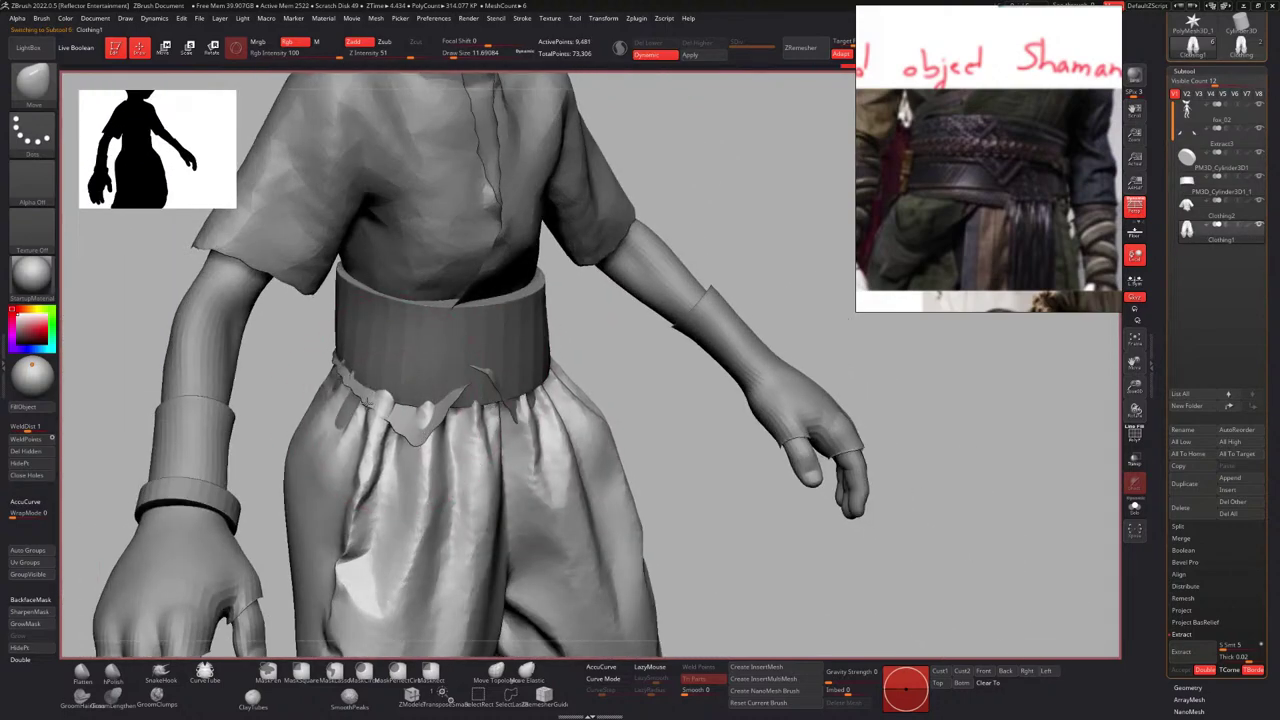
pyautogui.moveTo(405, 398)
pyautogui.mouseDown(button='right')
pyautogui.moveTo(375, 394)
pyautogui.moveTo(495, 418)
pyautogui.moveTo(482, 400)
pyautogui.mouseUp(button='right')
# Select the shirt and push its hem behind the belt at the front and side, using Move at Draw Sizes about 3.7 and 6.6.
pyautogui.keyDown('alt'); pyautogui.click(466, 388); pyautogui.keyUp('alt')
pyautogui.press('s')
pyautogui.moveTo(498, 402); pyautogui.dragTo(483, 402)
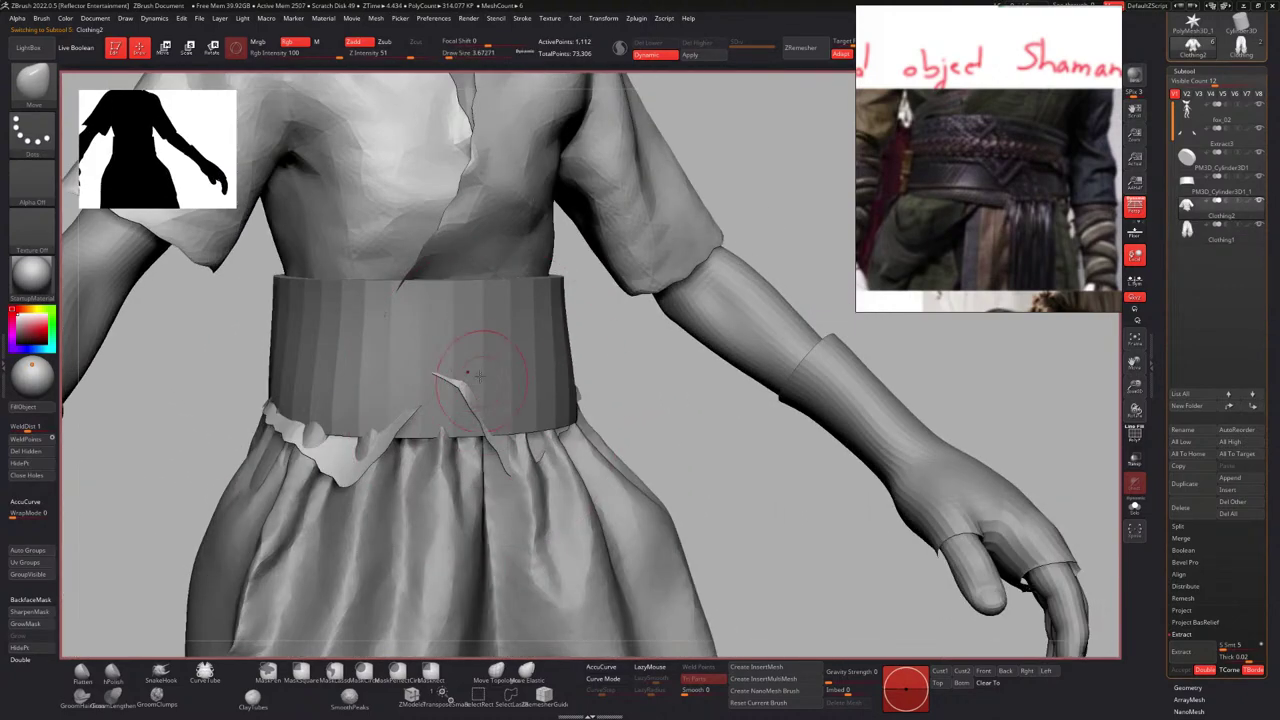
pyautogui.moveTo(480, 377); pyautogui.dragTo(476, 400, button='right')
pyautogui.press('space')
pyautogui.moveTo(474, 400); pyautogui.dragTo(484, 400)
pyautogui.moveTo(455, 412)
pyautogui.mouseDown(button='right')
pyautogui.moveTo(472, 393)
pyautogui.moveTo(382, 406)
pyautogui.moveTo(404, 412)
pyautogui.moveTo(382, 400)
pyautogui.moveTo(450, 390)
pyautogui.mouseUp(button='right')
pyautogui.moveTo(260, 368); pyautogui.dragTo(412, 374, button='right')
pyautogui.moveTo(412, 374); pyautogui.dragTo(350, 372, button='right')
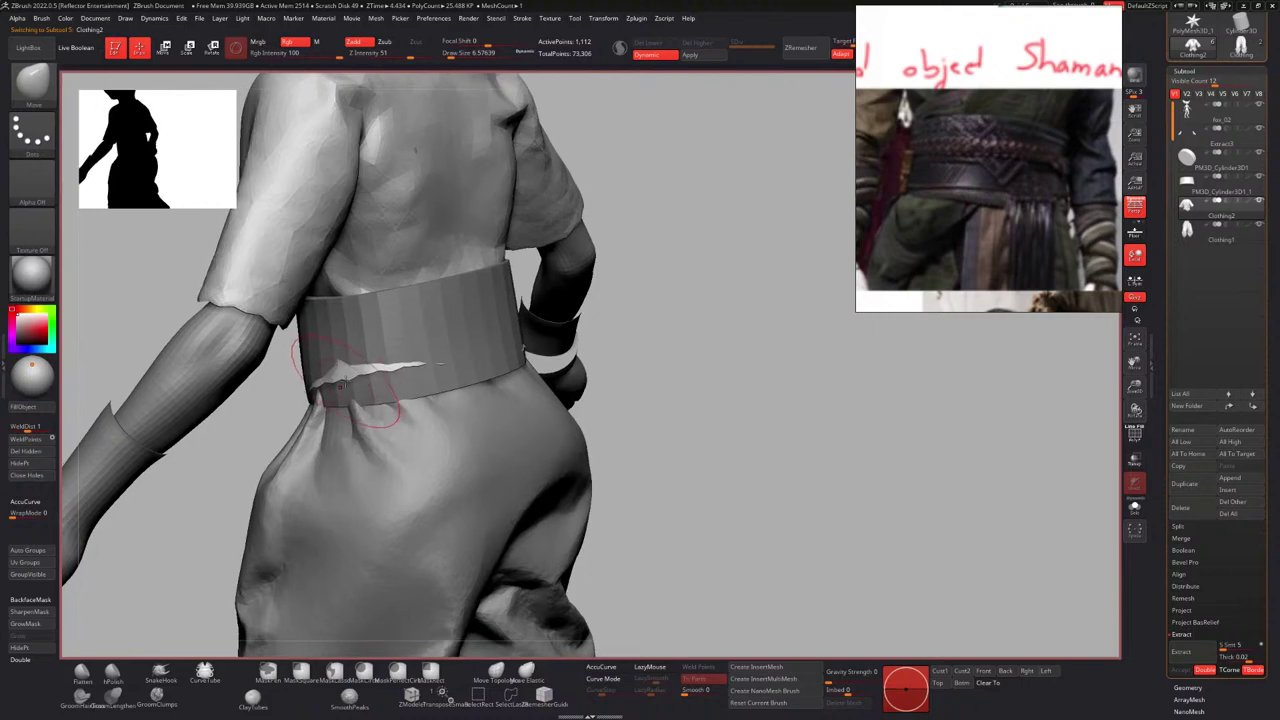
# Work the shirt's remaining hem flaps in behind the belt with the Move Topological brush at Draw Size about 8.4.
pyautogui.click(482, 670)
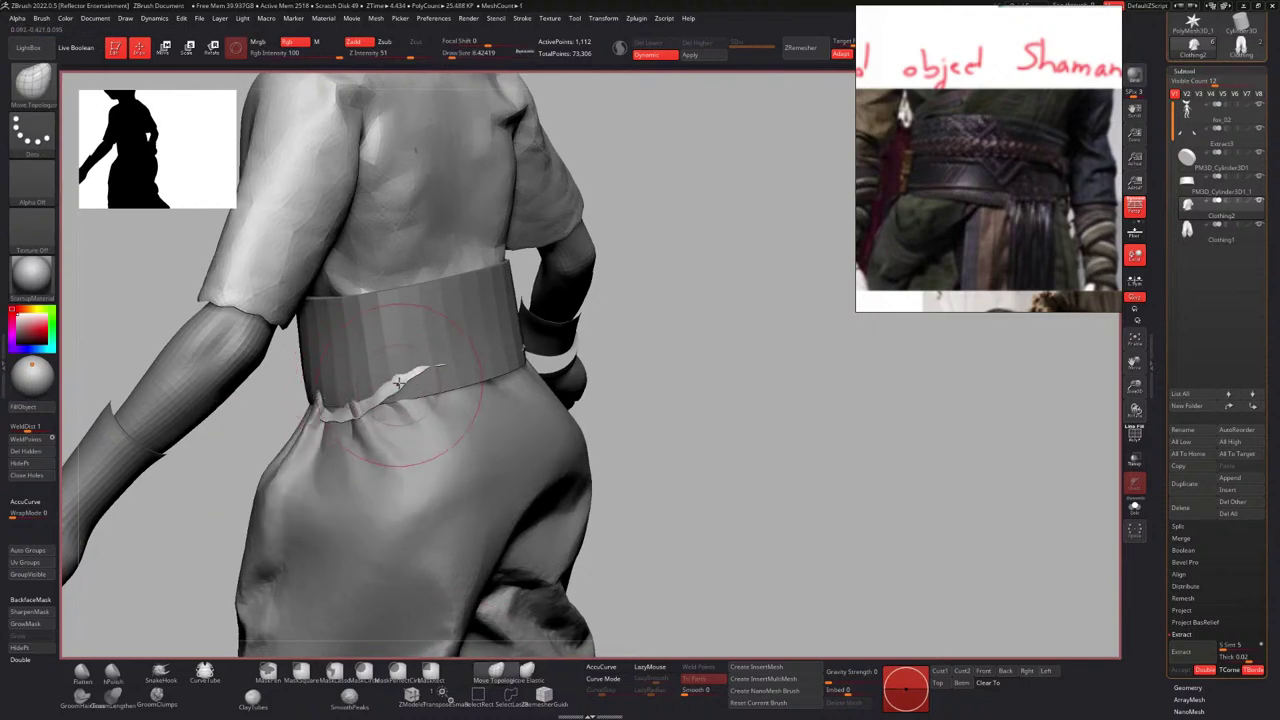
pyautogui.moveTo(397, 381); pyautogui.dragTo(325, 382, button='right')
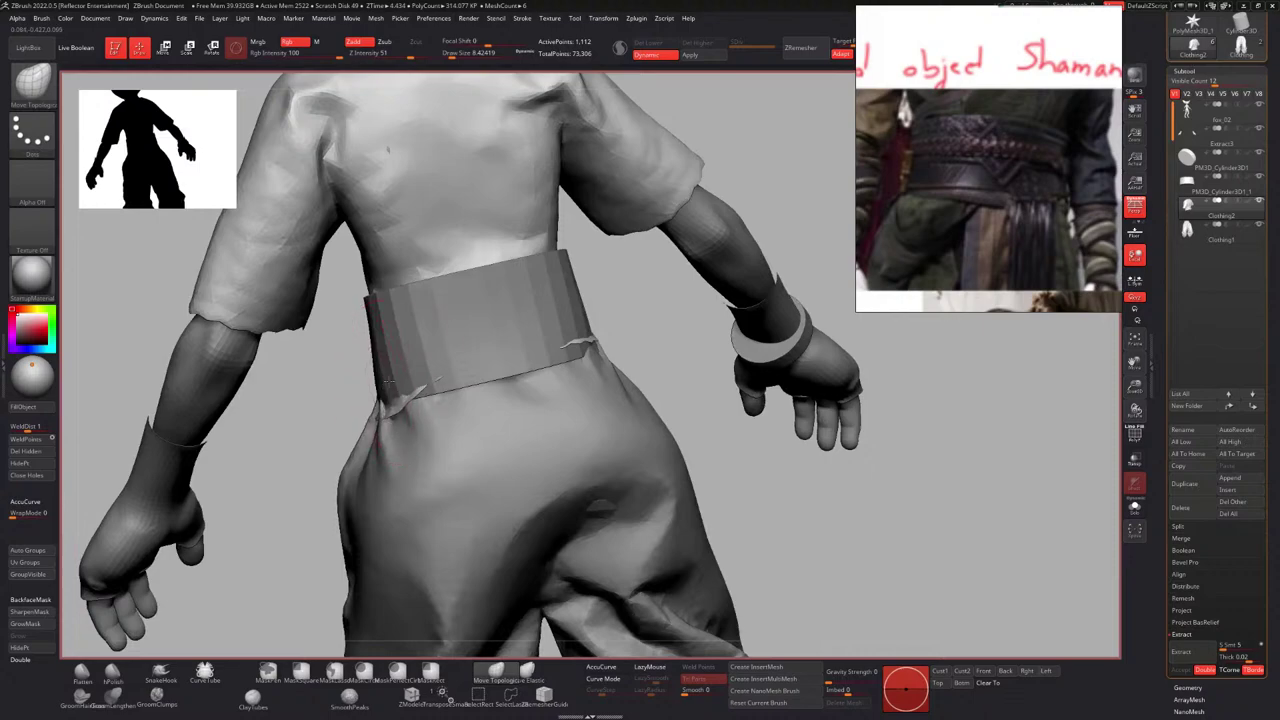
pyautogui.moveTo(433, 398); pyautogui.dragTo(436, 343, button='right')
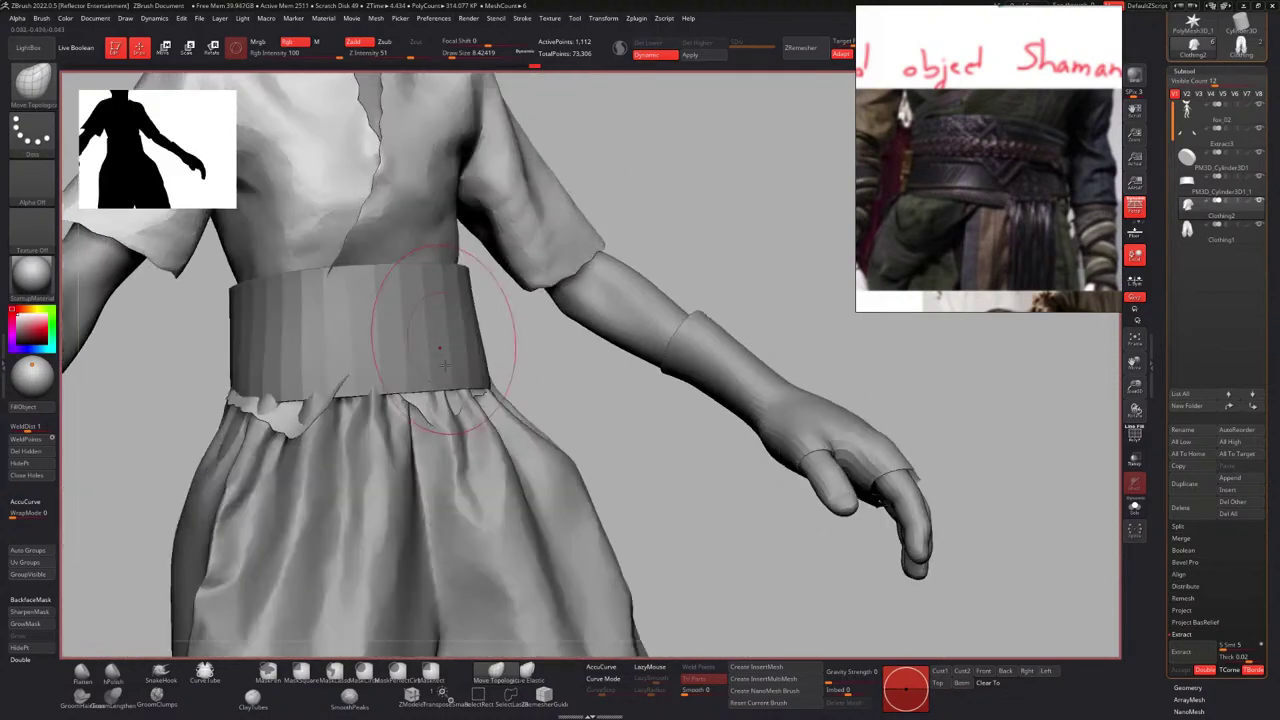
pyautogui.keyDown('ctrl'); pyautogui.moveTo(350, 337); pyautogui.dragTo(372, 322, button='right'); pyautogui.keyUp('ctrl')
pyautogui.moveTo(440, 350)
pyautogui.mouseDown(button='right')
pyautogui.moveTo(405, 352)
pyautogui.moveTo(432, 358)
pyautogui.mouseUp(button='right')
# Select the belt and examine how it sits on the body with the other parts transparent, leaving Transp and Ghost off.
pyautogui.moveTo(415, 362)
pyautogui.keyDown('ctrl'); pyautogui.mouseDown(button='right')
pyautogui.moveTo(415, 402)
pyautogui.moveTo(520, 288)
pyautogui.moveTo(556, 289)
pyautogui.moveTo(530, 284)
pyautogui.moveTo(531, 346)
pyautogui.moveTo(471, 295)
pyautogui.moveTo(547, 288)
pyautogui.mouseUp(button='right'); pyautogui.keyUp('ctrl')
pyautogui.keyDown('alt'); pyautogui.click(534, 318); pyautogui.keyUp('alt')
pyautogui.press('w')
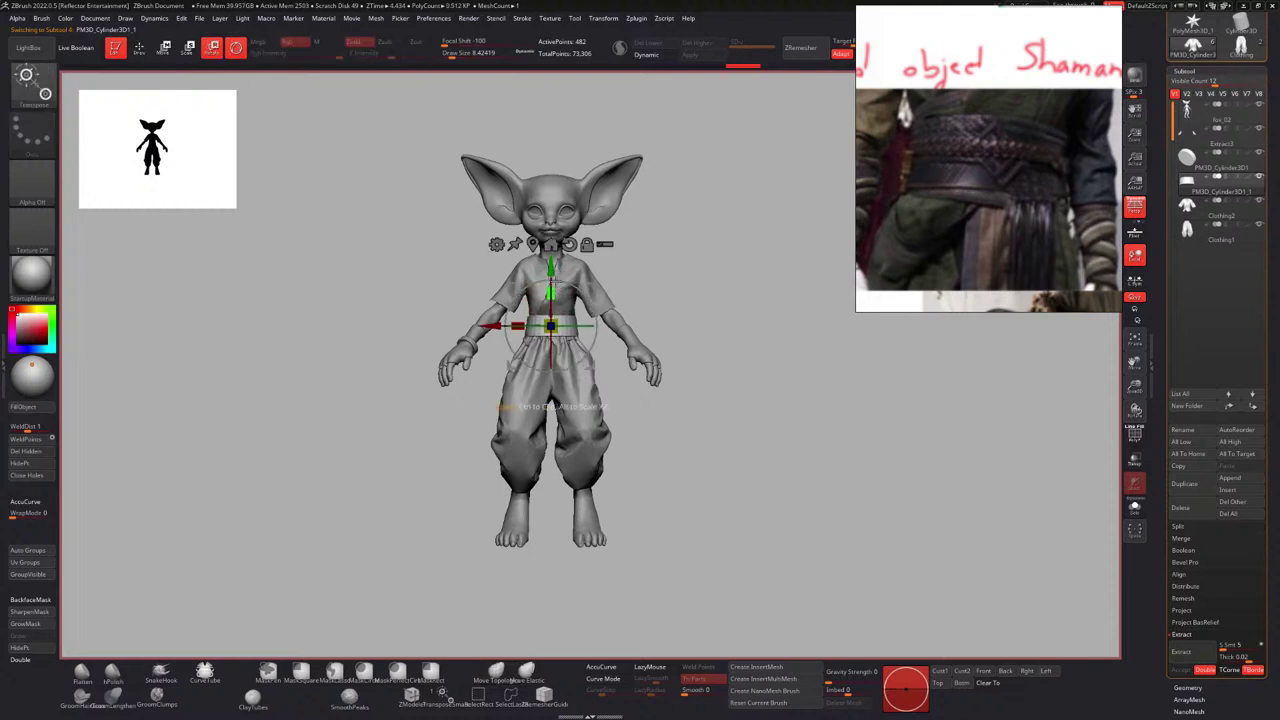
pyautogui.press('q')
pyautogui.moveTo(553, 268)
pyautogui.keyDown('alt'); pyautogui.mouseDown(button='right')
pyautogui.moveTo(523, 287)
pyautogui.moveTo(522, 332)
pyautogui.mouseUp(button='right'); pyautogui.keyUp('alt')
pyautogui.press('w')
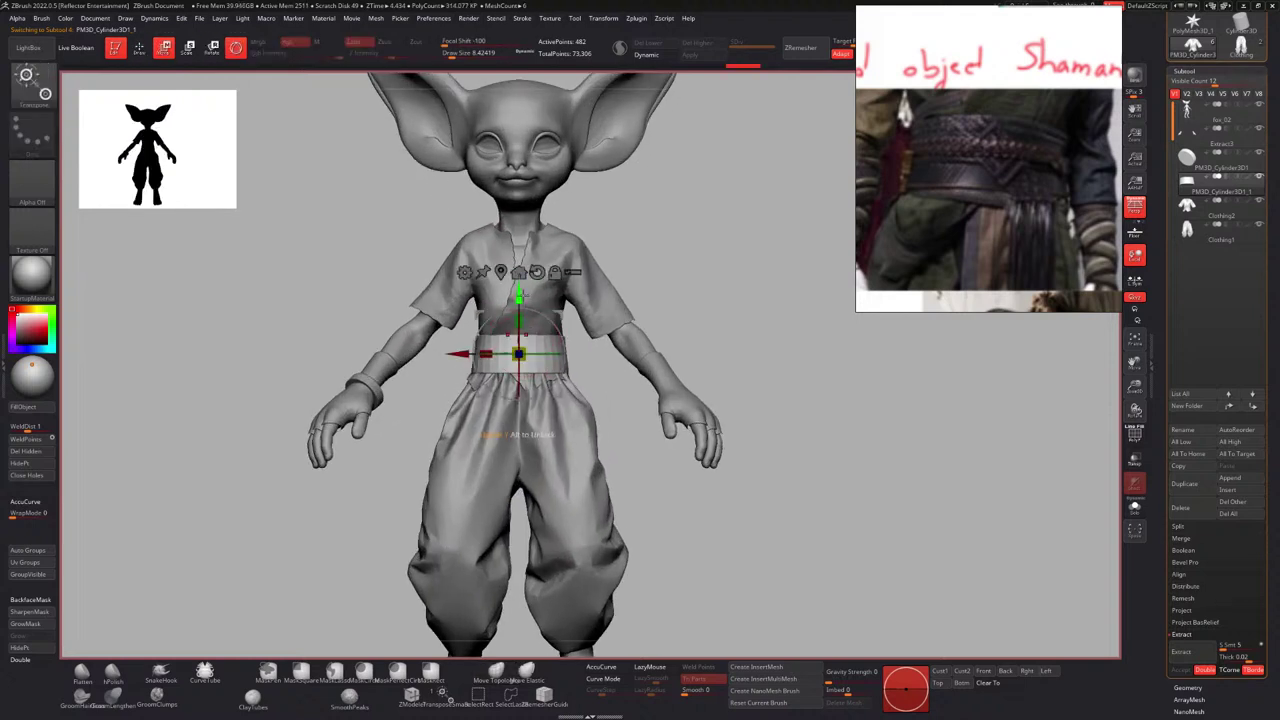
pyautogui.keyDown('ctrl'); pyautogui.moveTo(531, 288); pyautogui.dragTo(534, 239, button='right'); pyautogui.keyUp('ctrl')
pyautogui.moveTo(534, 239); pyautogui.dragTo(573, 233, button='right')
pyautogui.press('q')
pyautogui.click(1136, 460)
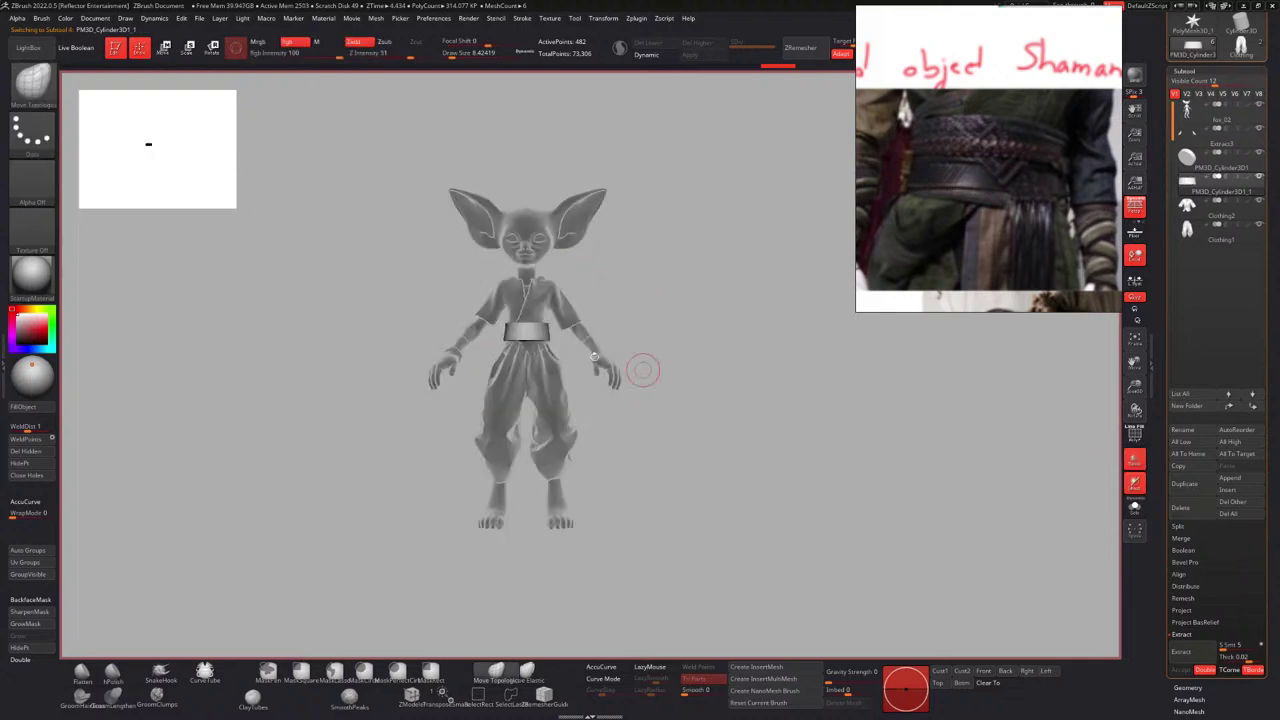
pyautogui.keyDown('ctrl'); pyautogui.moveTo(558, 300); pyautogui.dragTo(558, 350, button='right'); pyautogui.keyUp('ctrl')
pyautogui.click(1149, 461)
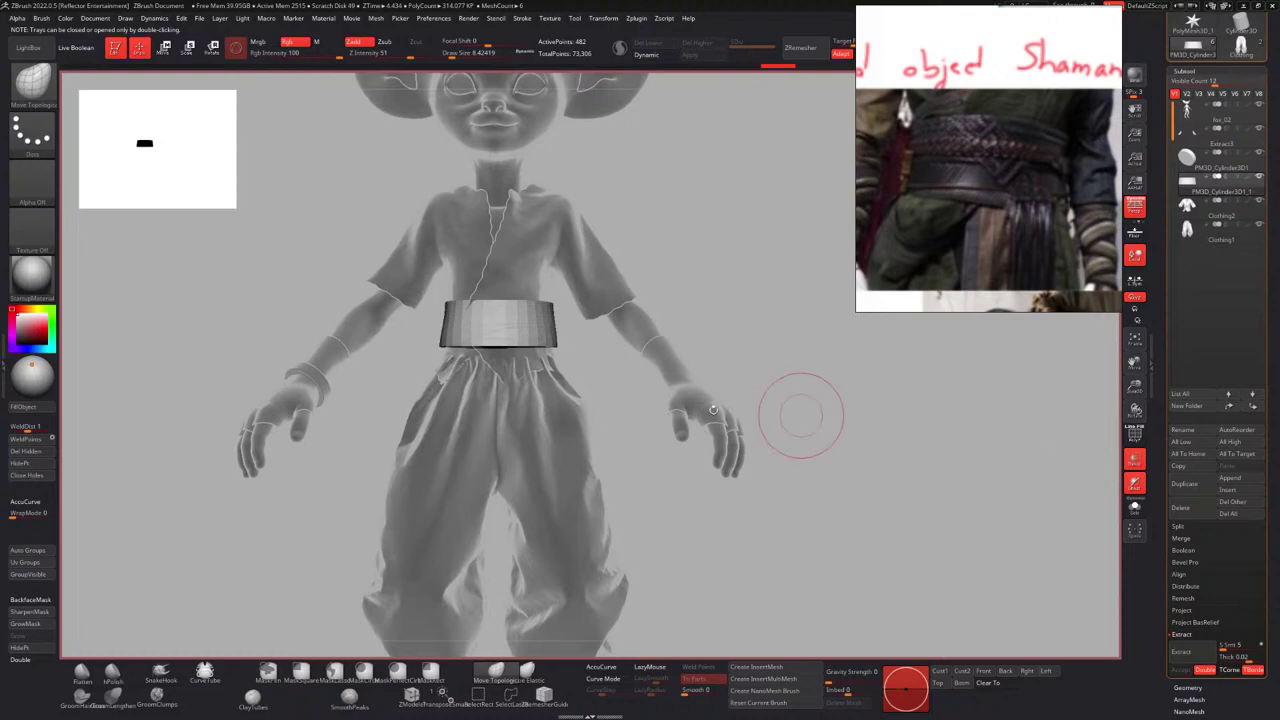
pyautogui.click(1136, 483)
pyautogui.click(1136, 460)
# Select the trousers and prepare the Move brush with Draw Size about 17 for reshaping their silhouette.
pyautogui.keyDown('ctrl'); pyautogui.moveTo(840, 430); pyautogui.dragTo(776, 322, button='right'); pyautogui.keyUp('ctrl')
pyautogui.keyDown('alt'); pyautogui.click(569, 344); pyautogui.keyUp('alt')
pyautogui.keyDown('ctrl'); pyautogui.moveTo(569, 344); pyautogui.dragTo(569, 394, button='right'); pyautogui.keyUp('ctrl')
pyautogui.press('space')
pyautogui.moveTo(580, 394); pyautogui.dragTo(608, 394)
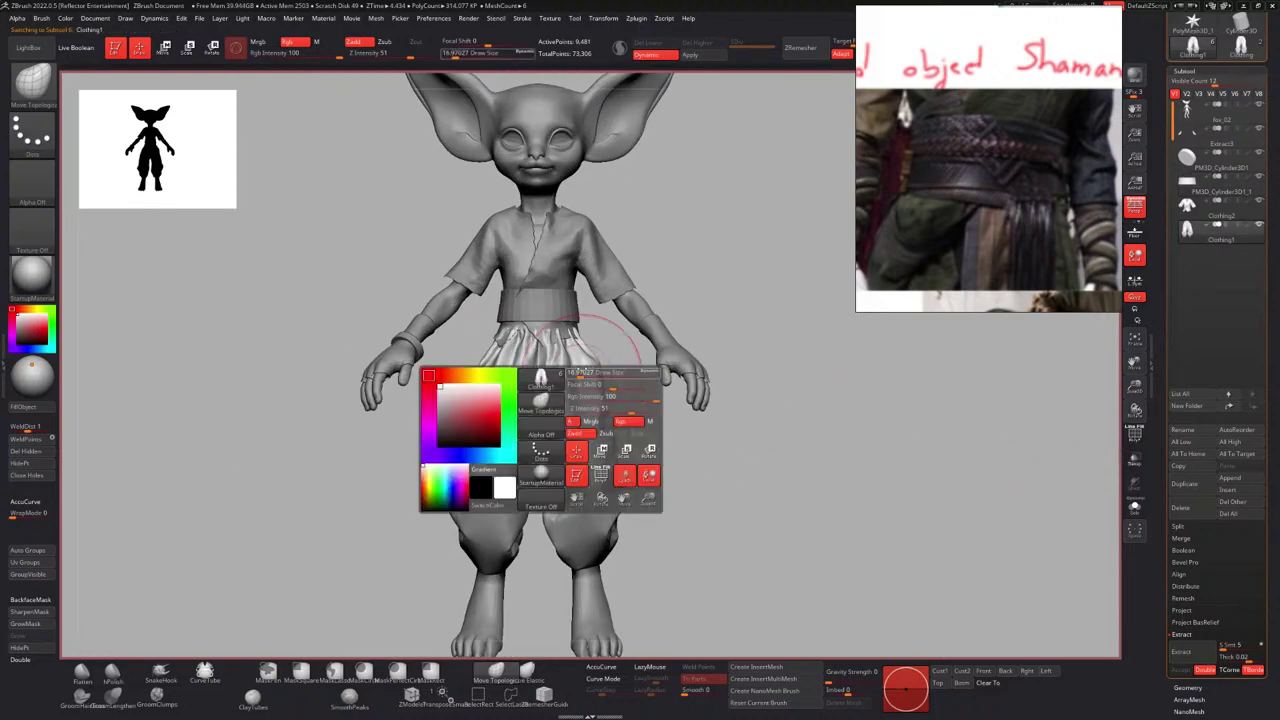
pyautogui.press('b')
pyautogui.press('m')
pyautogui.press('v')
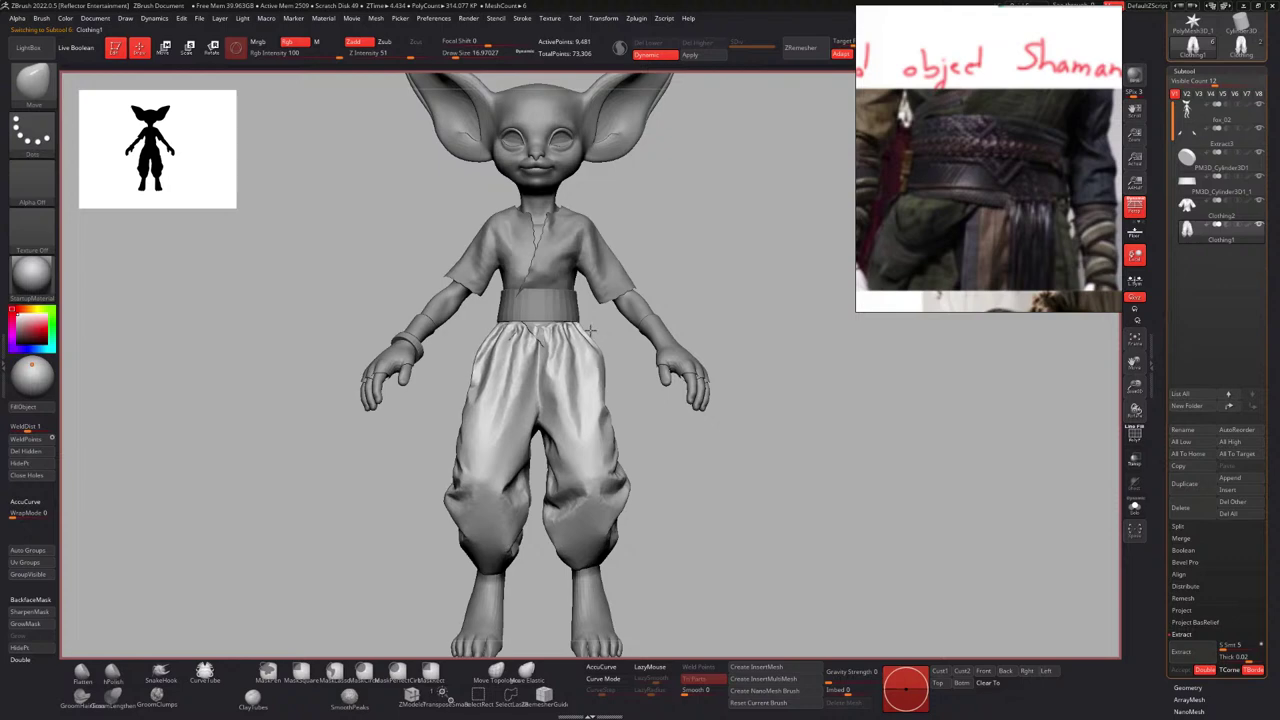
# Reshape the trousers' hips and legs with the Move brush at Draw Size about 25.
pyautogui.moveTo(552, 335)
pyautogui.keyDown('ctrl'); pyautogui.mouseDown(button='right')
pyautogui.moveTo(460, 358)
pyautogui.moveTo(549, 329)
pyautogui.moveTo(564, 299)
pyautogui.mouseUp(button='right'); pyautogui.keyUp('ctrl')
pyautogui.press('space')
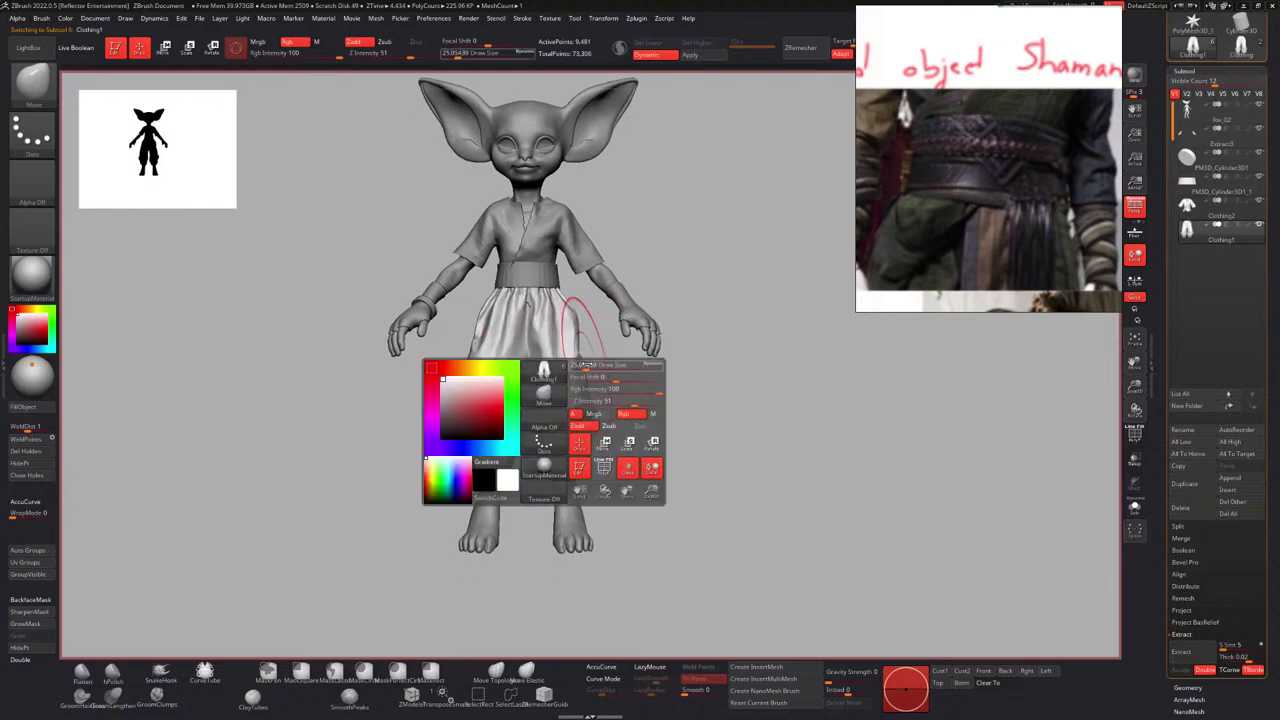
pyautogui.moveTo(567, 372); pyautogui.dragTo(584, 372)
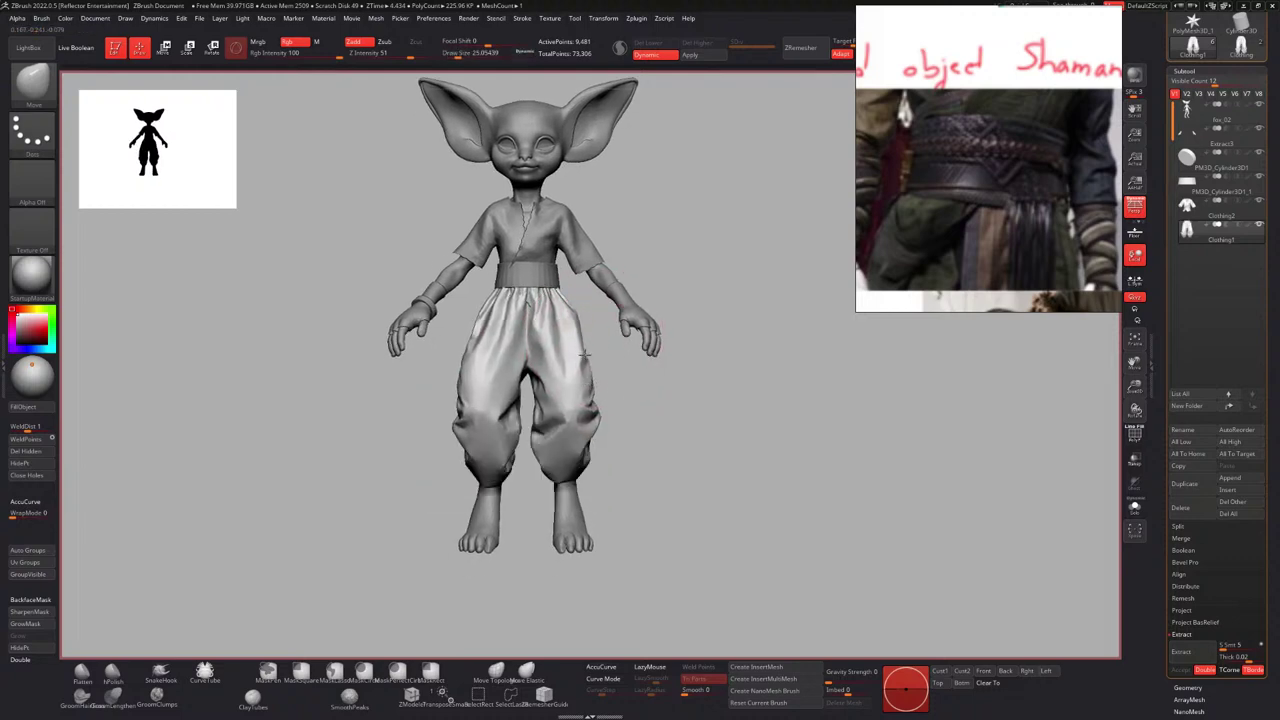
pyautogui.keyDown('ctrl'); pyautogui.moveTo(576, 319); pyautogui.dragTo(547, 325, button='right'); pyautogui.keyUp('ctrl')
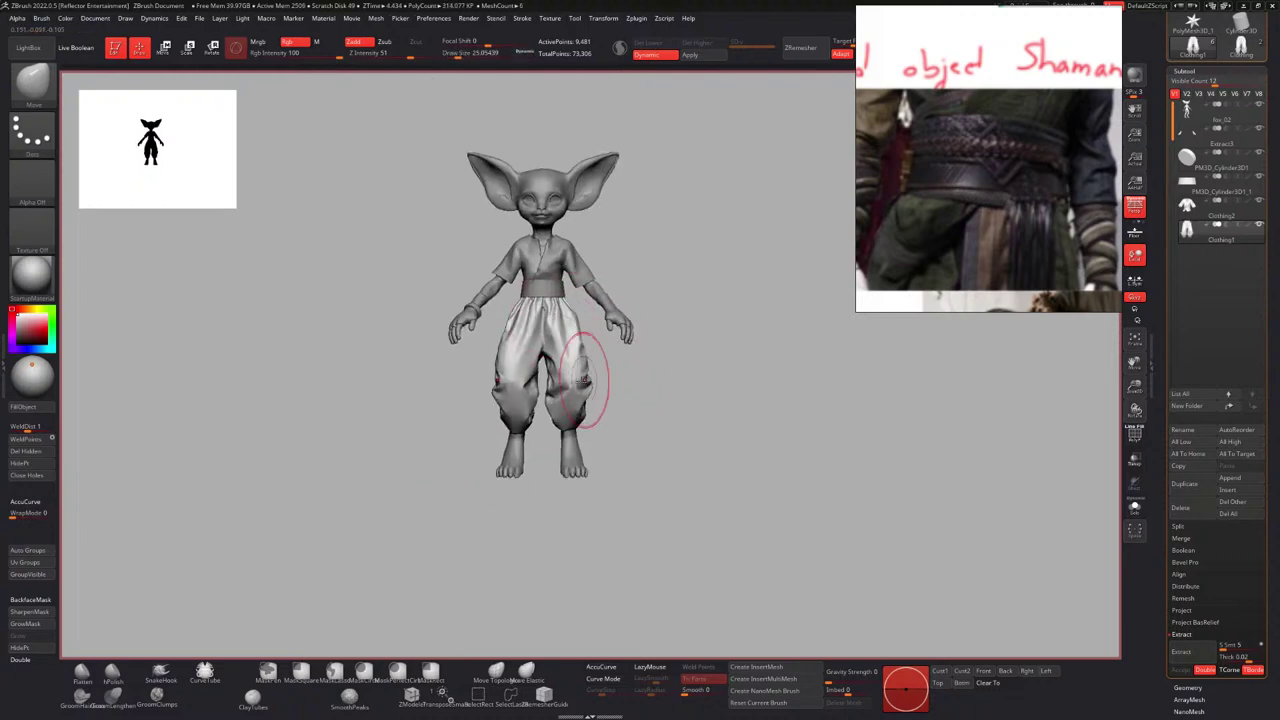
pyautogui.keyDown('ctrl'); pyautogui.moveTo(556, 372); pyautogui.dragTo(575, 385, button='right'); pyautogui.keyUp('ctrl')
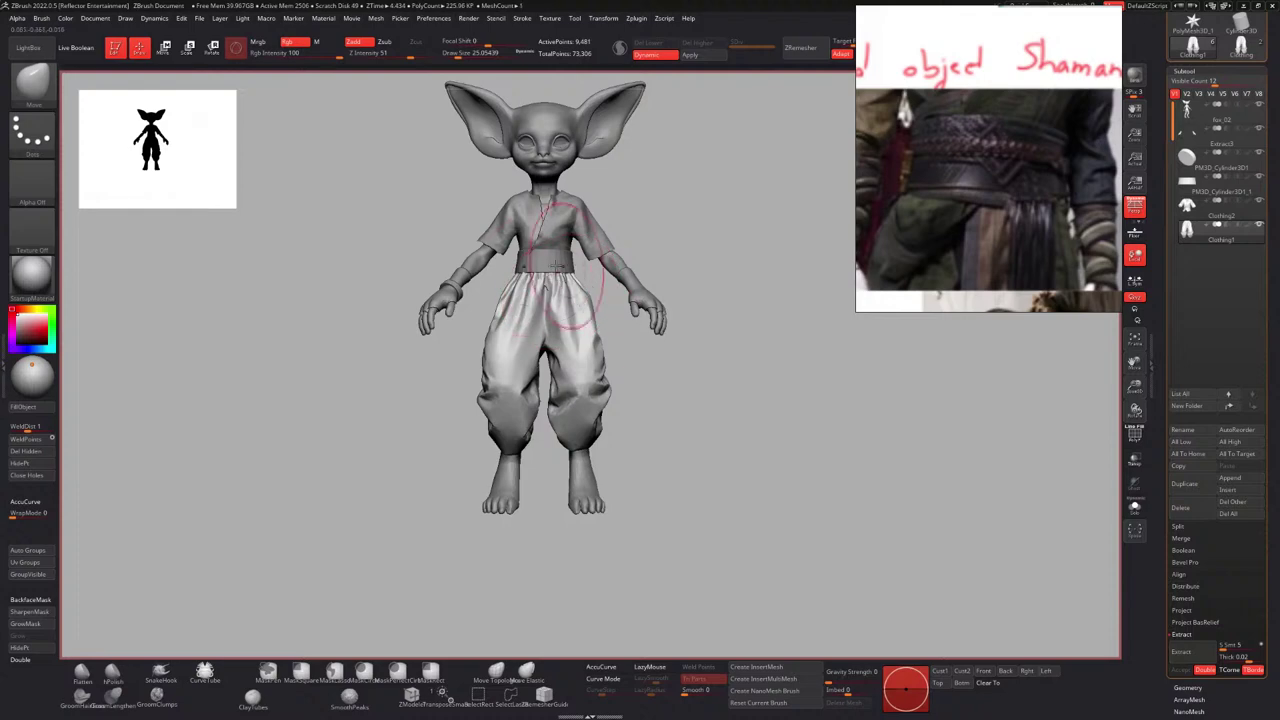
# Refine the trousers' gathers just below the belt with the Move brush at Draw Size about 15.6.
pyautogui.keyDown('alt'); pyautogui.moveTo(544, 272); pyautogui.dragTo(548, 355, button='right'); pyautogui.keyUp('alt')
pyautogui.keyDown('ctrl'); pyautogui.moveTo(548, 355); pyautogui.dragTo(570, 420, button='right'); pyautogui.keyUp('ctrl')
pyautogui.moveTo(500, 320); pyautogui.dragTo(585, 290, button='right')
pyautogui.press('s')
pyautogui.moveTo(584, 279); pyautogui.dragTo(572, 279)
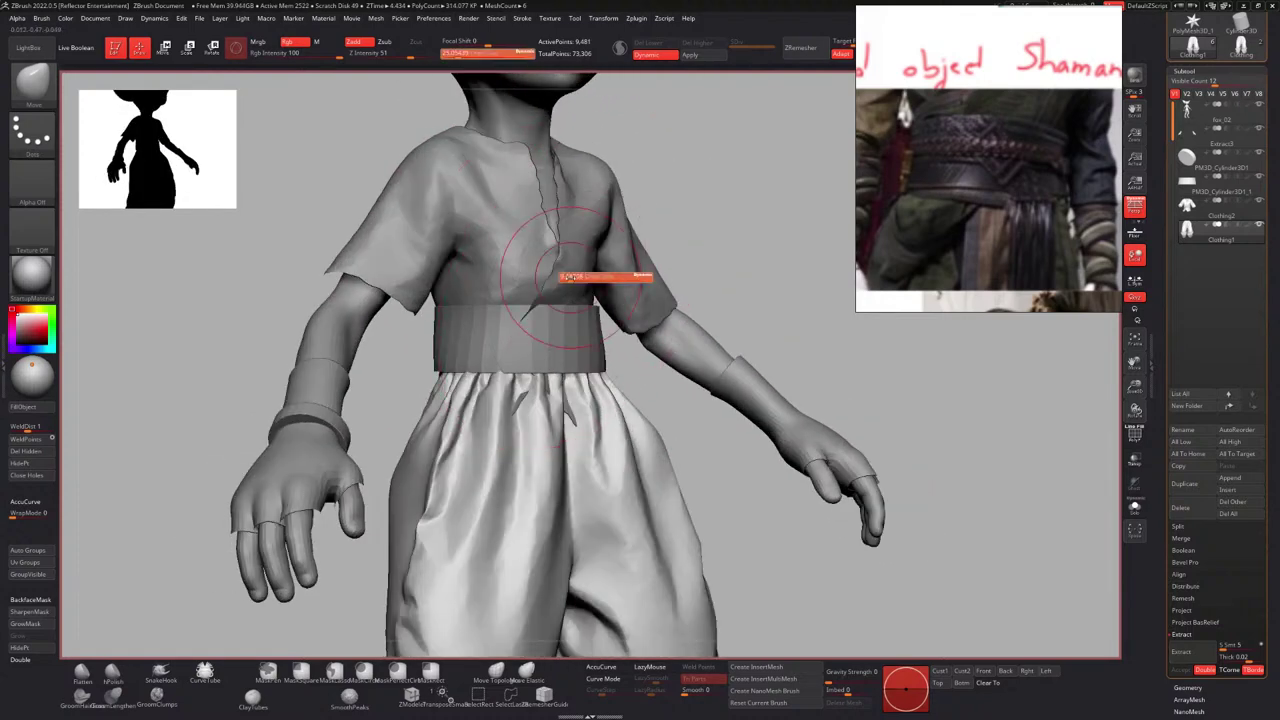
pyautogui.keyDown('alt'); pyautogui.moveTo(558, 270); pyautogui.dragTo(520, 350, button='right'); pyautogui.keyUp('alt')
pyautogui.moveTo(520, 350)
pyautogui.mouseDown(button='right')
pyautogui.moveTo(580, 350)
pyautogui.moveTo(508, 348)
pyautogui.moveTo(585, 314)
pyautogui.moveTo(480, 329)
pyautogui.moveTo(570, 325)
pyautogui.moveTo(588, 345)
pyautogui.moveTo(612, 272)
pyautogui.moveTo(621, 277)
pyautogui.moveTo(588, 292)
pyautogui.moveTo(577, 279)
pyautogui.moveTo(568, 295)
pyautogui.mouseUp(button='right')
# Select the belt and adjust its outline between the shirt and trousers in the front view.
pyautogui.keyDown('alt'); pyautogui.click(551, 348); pyautogui.keyUp('alt')
pyautogui.keyDown('alt'); pyautogui.click(586, 308); pyautogui.keyUp('alt')
pyautogui.moveTo(568, 295)
pyautogui.mouseDown(button='right')
pyautogui.moveTo(586, 283)
pyautogui.moveTo(571, 280)
pyautogui.mouseUp(button='right')
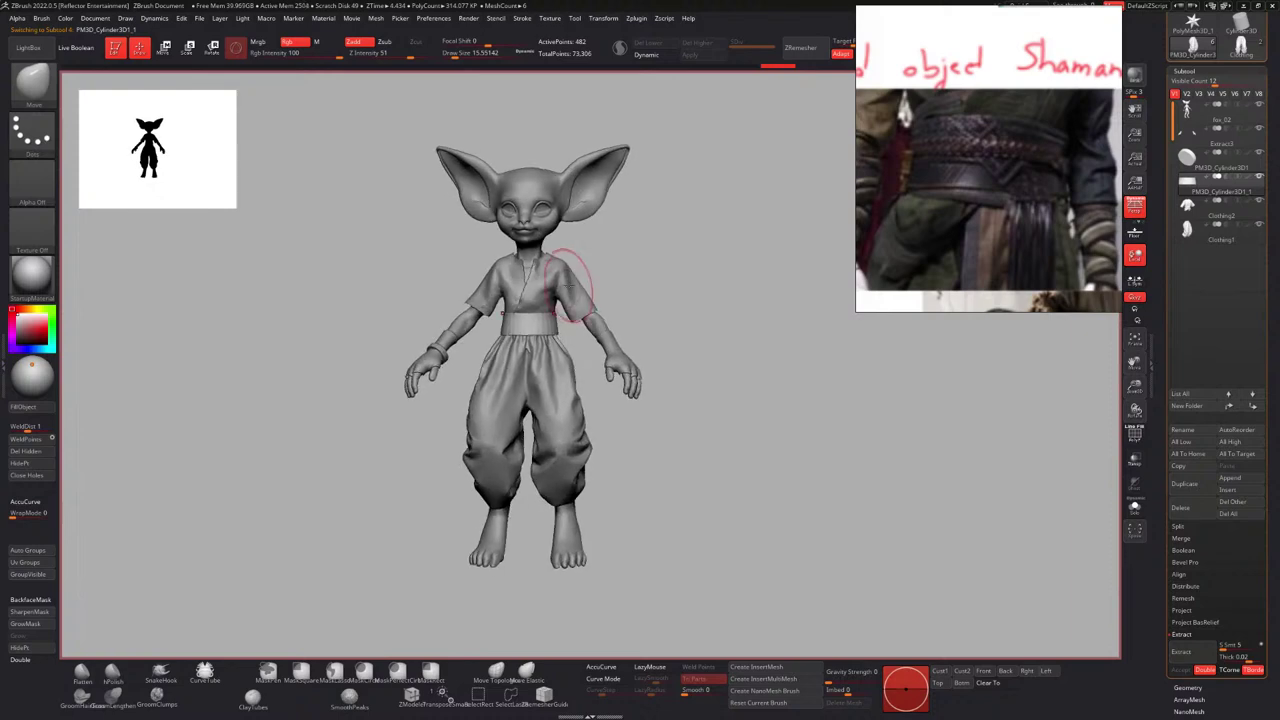
# Select the trousers and adjust the volume of their hips and upper legs.
pyautogui.keyDown('alt'); pyautogui.click(571, 367); pyautogui.keyUp('alt')
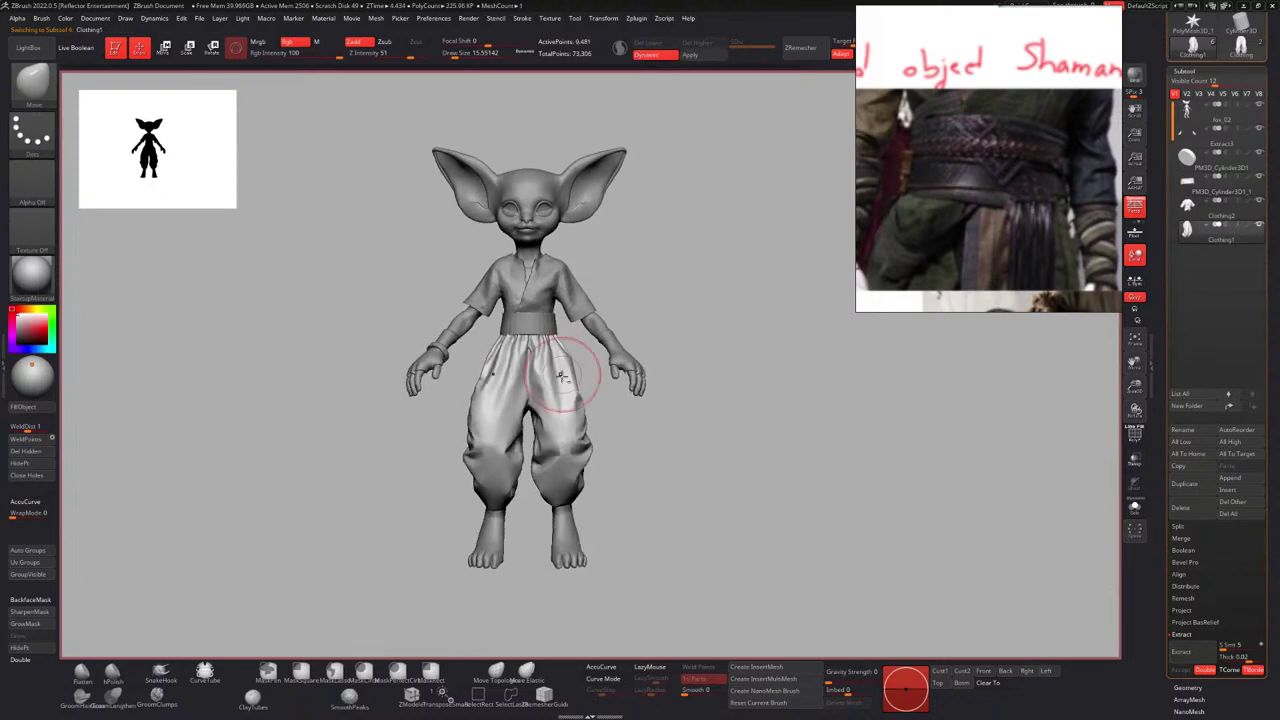
pyautogui.keyDown('alt'); pyautogui.moveTo(562, 376); pyautogui.dragTo(581, 353, button='right'); pyautogui.keyUp('alt')
pyautogui.moveTo(602, 278)
pyautogui.keyDown('ctrl'); pyautogui.mouseDown(button='right')
pyautogui.moveTo(586, 309)
pyautogui.moveTo(600, 309)
pyautogui.moveTo(511, 310)
pyautogui.moveTo(519, 352)
pyautogui.mouseUp(button='right'); pyautogui.keyUp('ctrl')
pyautogui.moveTo(519, 352)
pyautogui.keyDown('ctrl'); pyautogui.mouseDown(button='right')
pyautogui.moveTo(516, 362)
pyautogui.moveTo(531, 357)
pyautogui.mouseUp(button='right'); pyautogui.keyUp('ctrl')
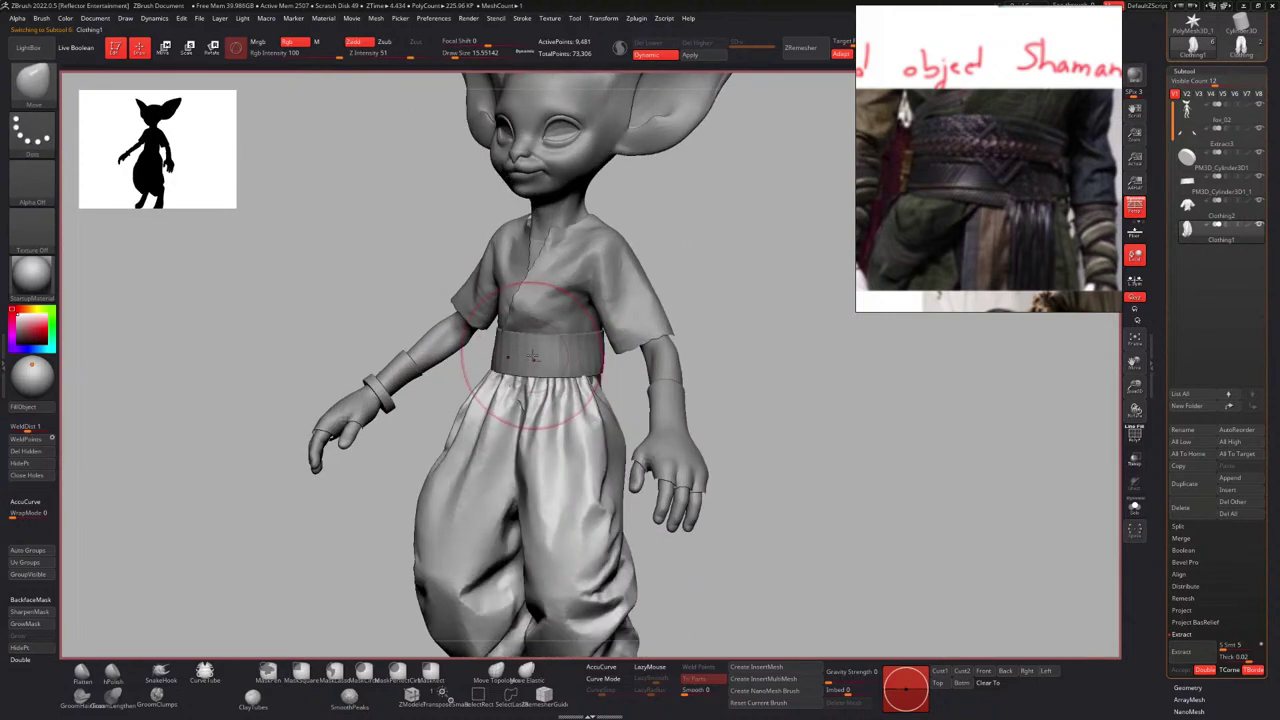
# Adjust the belt's front and the shirt's lower part so that they fit together around the waist.
pyautogui.keyDown('alt'); pyautogui.click(533, 356); pyautogui.keyUp('alt')
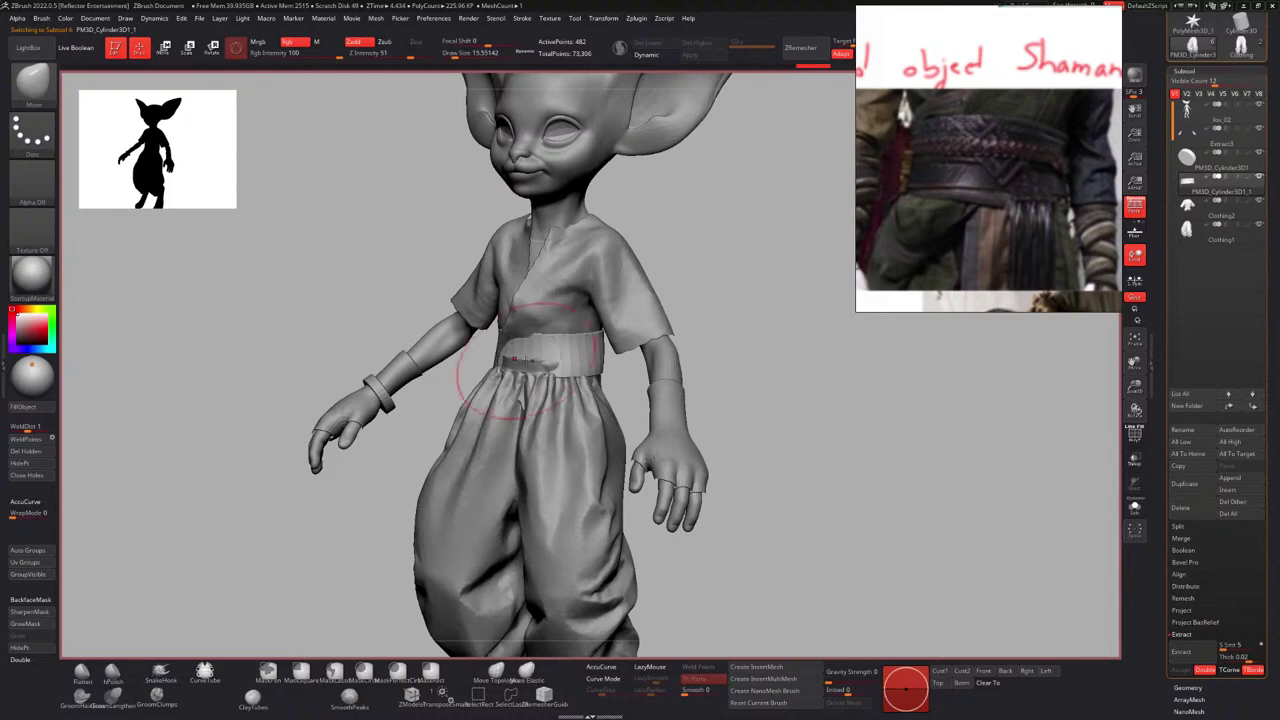
pyautogui.keyDown('alt'); pyautogui.click(521, 346); pyautogui.keyUp('alt')
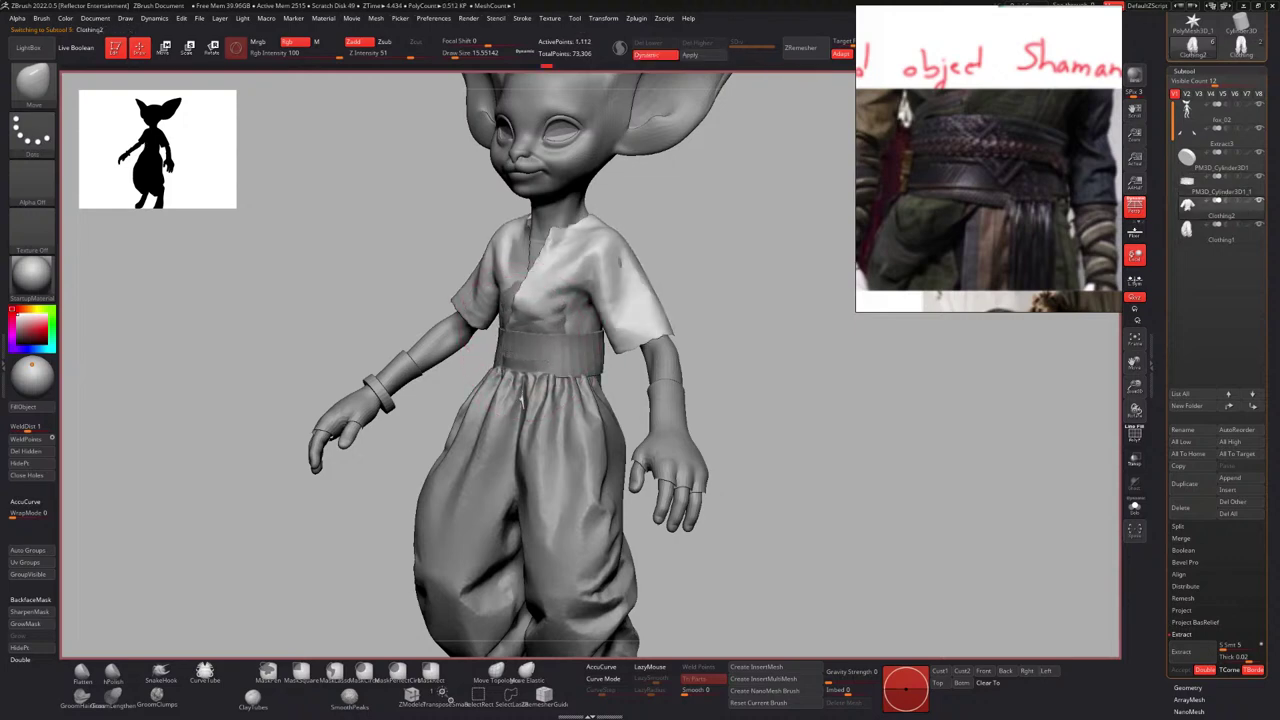
pyautogui.moveTo(521, 346); pyautogui.dragTo(508, 384, button='right')
pyautogui.keyDown('alt'); pyautogui.click(454, 348); pyautogui.keyUp('alt')
pyautogui.moveTo(508, 384); pyautogui.dragTo(588, 358, button='right')
pyautogui.keyDown('alt'); pyautogui.click(564, 356); pyautogui.keyUp('alt')
pyautogui.keyDown('ctrl'); pyautogui.moveTo(588, 358); pyautogui.dragTo(612, 338, button='right'); pyautogui.keyUp('ctrl')
pyautogui.keyDown('ctrl'); pyautogui.moveTo(612, 338); pyautogui.dragTo(540, 350, button='right'); pyautogui.keyUp('ctrl')
pyautogui.moveTo(540, 350); pyautogui.dragTo(473, 338, button='right')
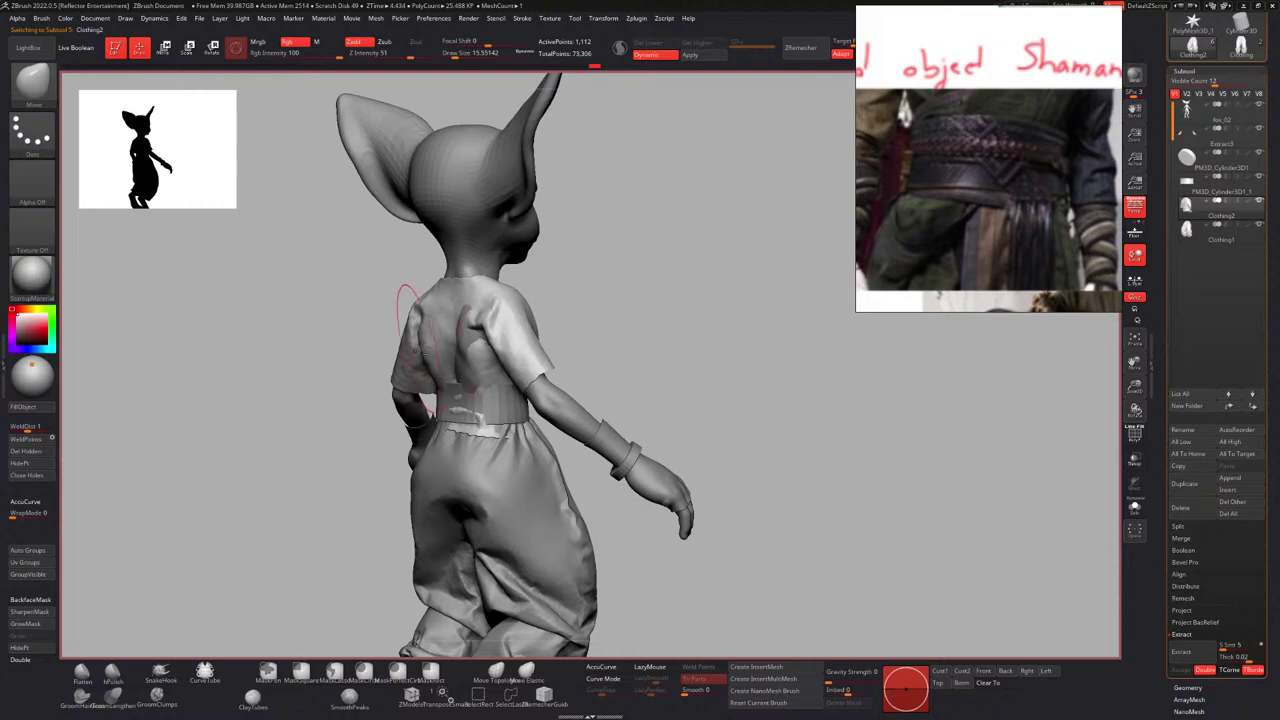
# Push the shirt's back inward toward the waist with the Move brush at Draw Size about 12.9.
pyautogui.moveTo(415, 351)
pyautogui.mouseDown(button='right')
pyautogui.moveTo(490, 330)
pyautogui.moveTo(515, 365)
pyautogui.mouseUp(button='right')
pyautogui.press('s')
pyautogui.moveTo(541, 352); pyautogui.dragTo(543, 332)
pyautogui.press('s')
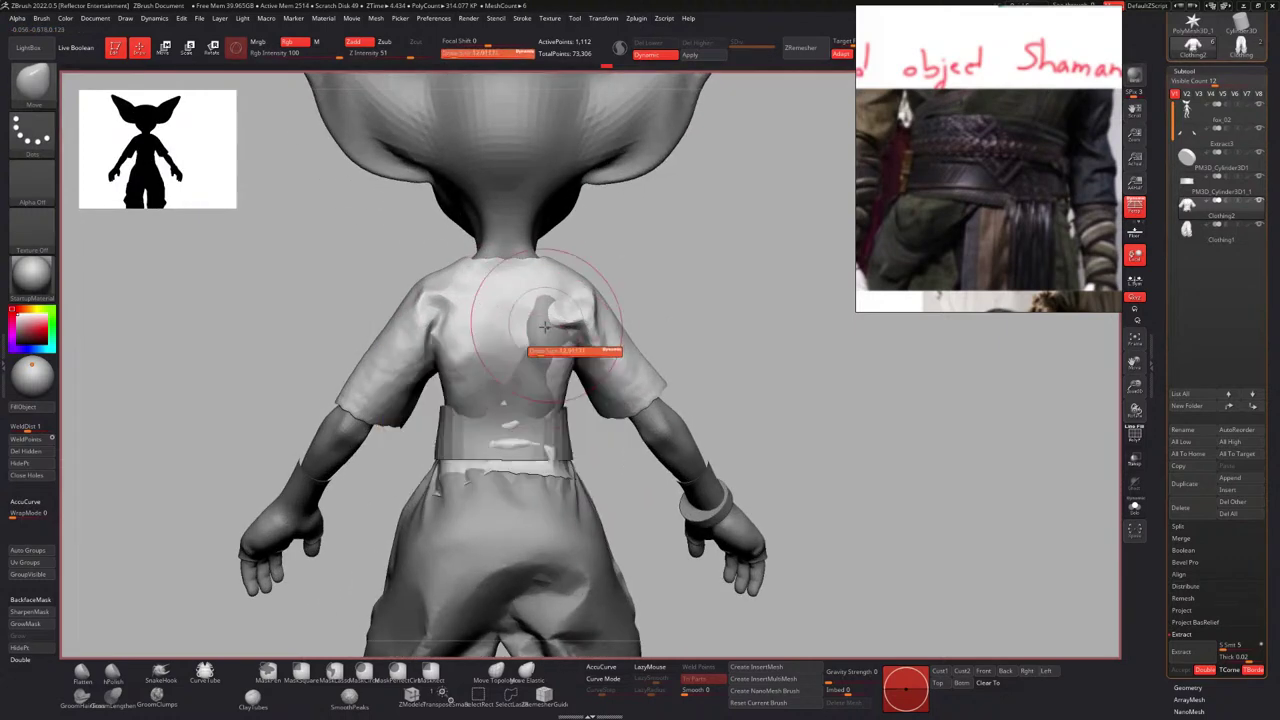
# Select the fox body and hide the torso area covered by the shirt and belt.
pyautogui.keyDown('alt'); pyautogui.click(545, 325); pyautogui.keyUp('alt')
pyautogui.keyDown('ctrl'); pyautogui.moveTo(543, 326); pyautogui.dragTo(583, 306, button='right'); pyautogui.keyUp('ctrl')
pyautogui.hotkey('ctrl', 'shift')
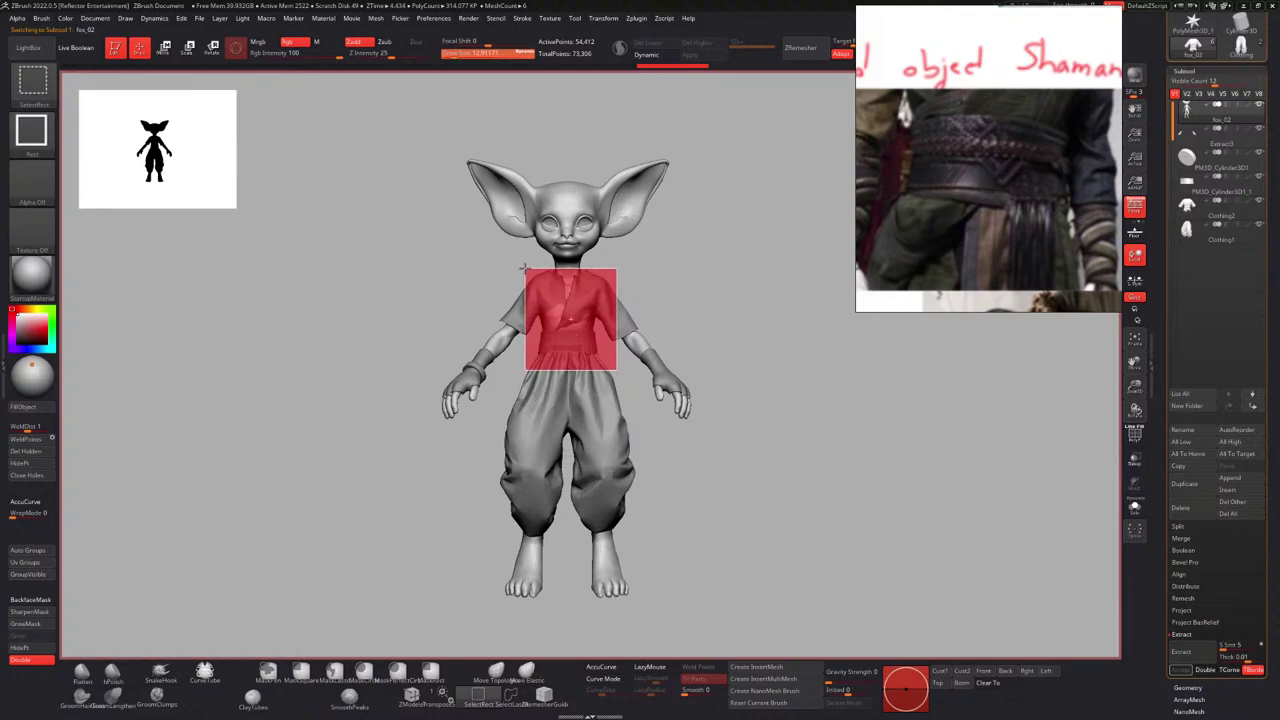
pyautogui.keyDown('ctrl'); pyautogui.keyDown('alt'); pyautogui.keyDown('shift'); pyautogui.moveTo(531, 284); pyautogui.dragTo(532, 296); pyautogui.keyUp('shift'); pyautogui.keyUp('alt'); pyautogui.keyUp('ctrl')
# Select the shirt and shape its front opening and lower edge above the belt with the Move Topological brush.
pyautogui.moveTo(555, 303)
pyautogui.keyDown('ctrl'); pyautogui.mouseDown(button='right')
pyautogui.moveTo(566, 278)
pyautogui.moveTo(566, 335)
pyautogui.mouseUp(button='right'); pyautogui.keyUp('ctrl')
pyautogui.moveTo(566, 335); pyautogui.dragTo(596, 326, button='right')
pyautogui.keyDown('ctrl'); pyautogui.moveTo(596, 326); pyautogui.dragTo(618, 352, button='right'); pyautogui.keyUp('ctrl')
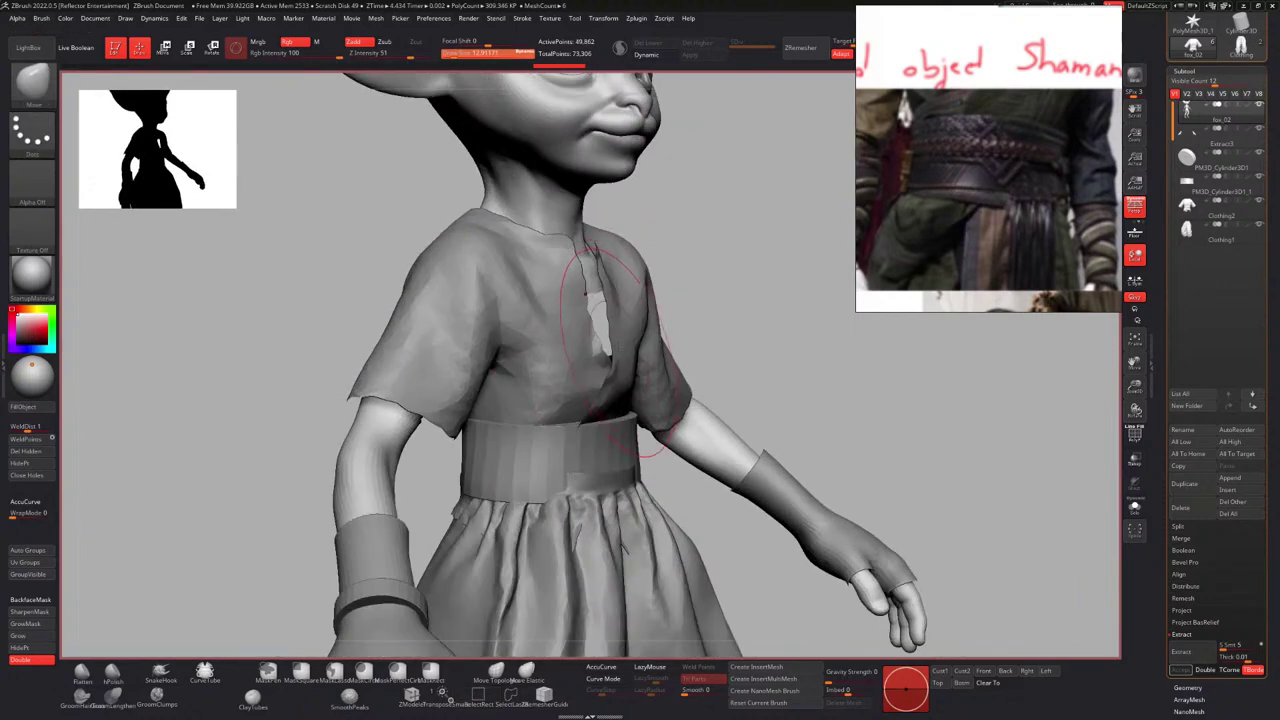
pyautogui.keyDown('alt'); pyautogui.click(618, 369); pyautogui.keyUp('alt')
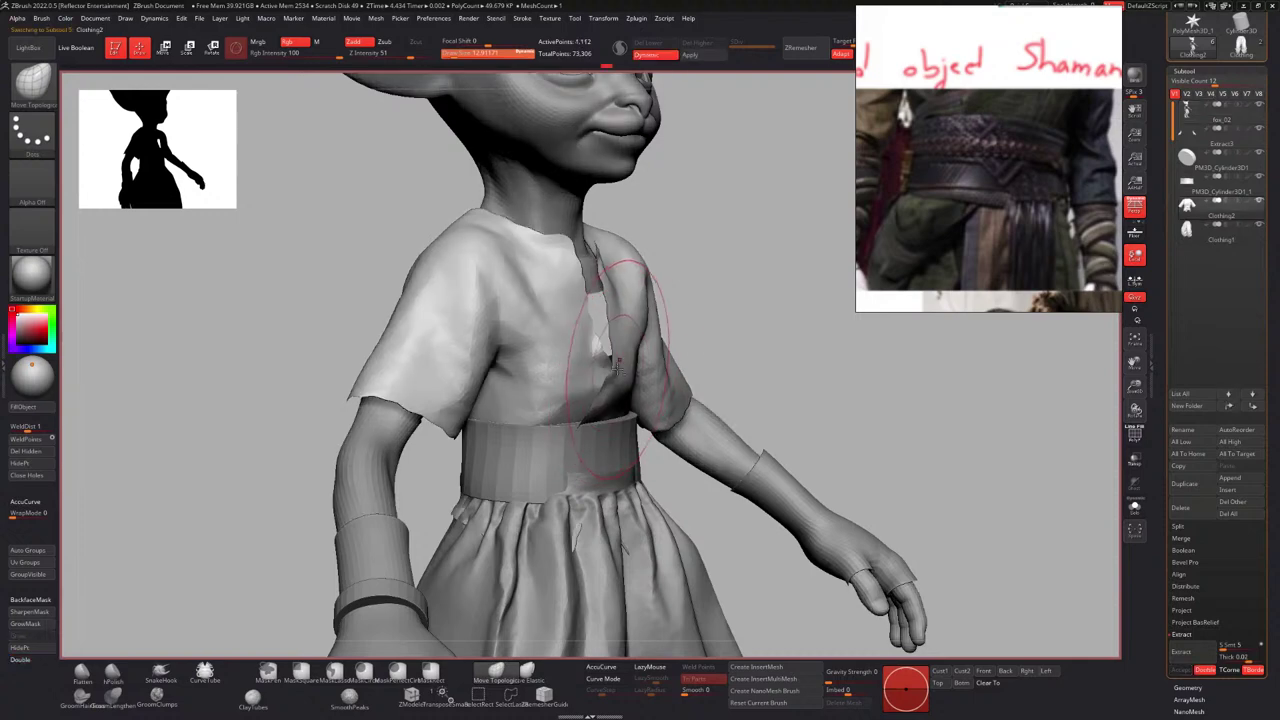
pyautogui.moveTo(585, 364)
pyautogui.keyDown('shift'); pyautogui.mouseDown(button='right')
pyautogui.moveTo(632, 378)
pyautogui.moveTo(610, 318)
pyautogui.moveTo(629, 349)
pyautogui.mouseUp(button='right'); pyautogui.keyUp('shift')
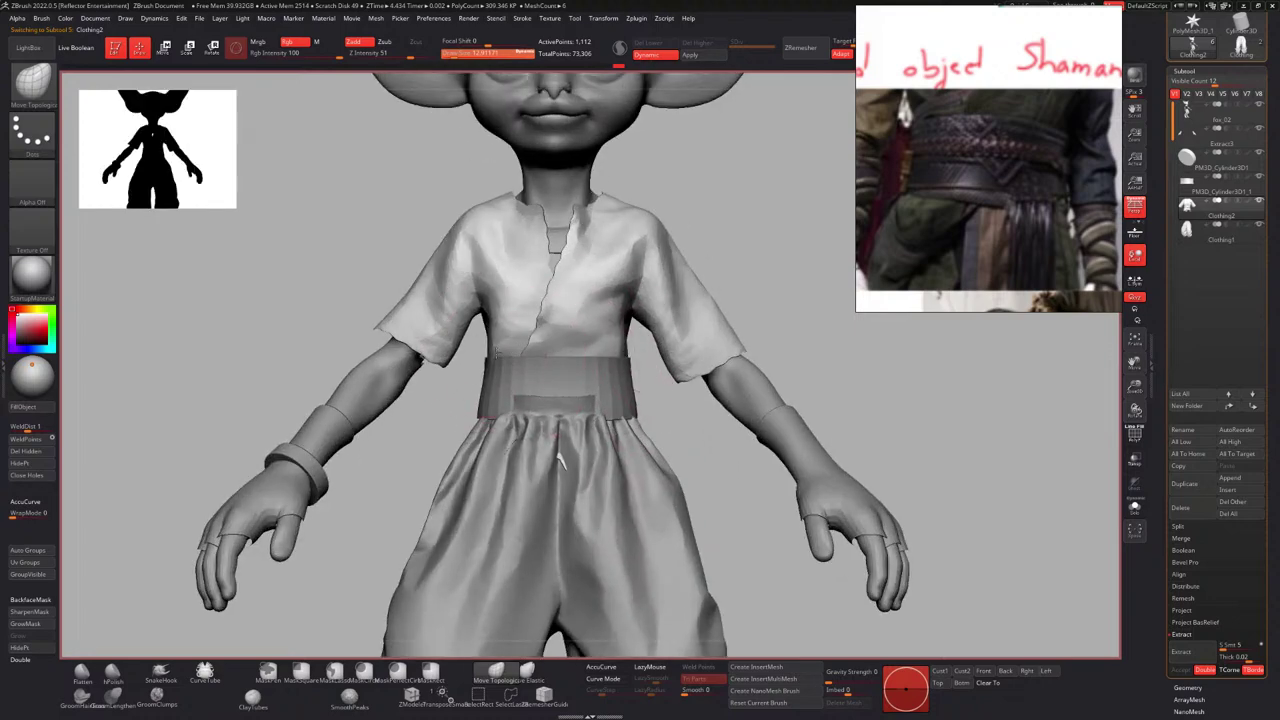
pyautogui.keyDown('ctrl'); pyautogui.moveTo(538, 343); pyautogui.dragTo(584, 328, button='right'); pyautogui.keyUp('ctrl')
pyautogui.moveTo(584, 328)
pyautogui.keyDown('alt'); pyautogui.mouseDown(button='right')
pyautogui.moveTo(578, 290)
pyautogui.moveTo(550, 336)
pyautogui.moveTo(500, 341)
pyautogui.moveTo(561, 351)
pyautogui.mouseUp(button='right'); pyautogui.keyUp('alt')
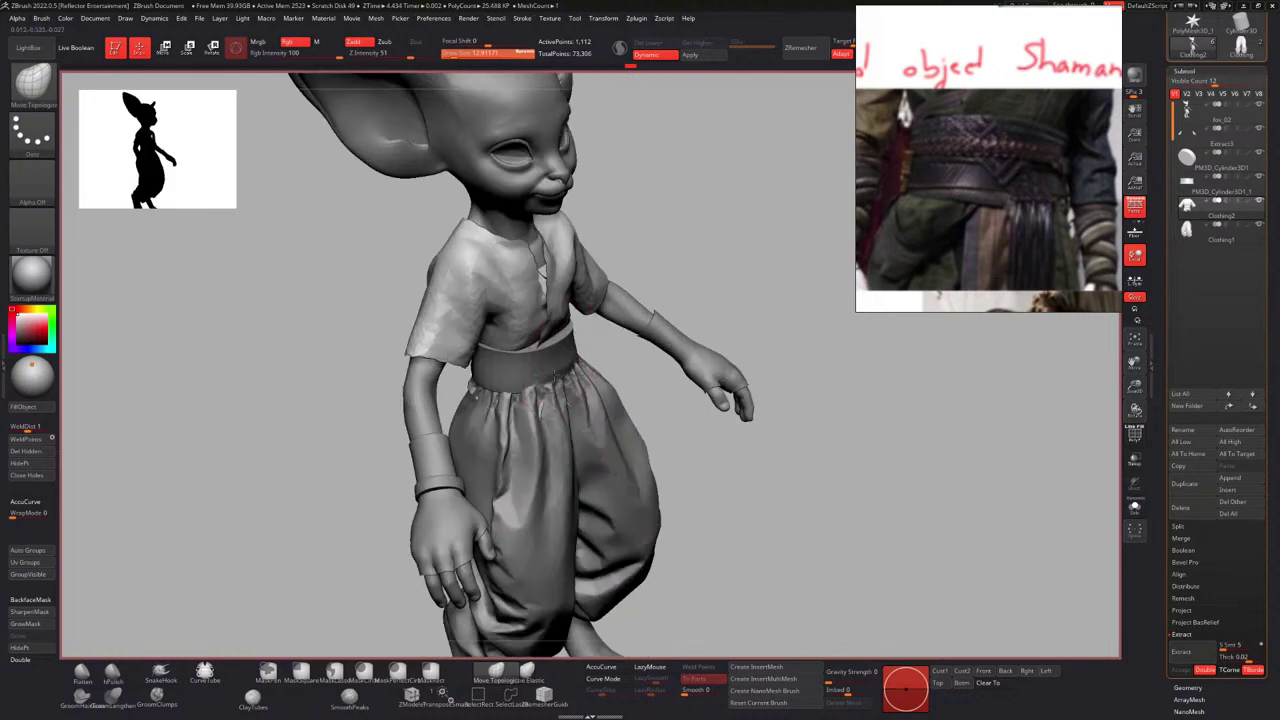
# Select the belt and refine its fit around the shirt and the trousers' waistband.
pyautogui.keyDown('alt'); pyautogui.click(563, 347); pyautogui.keyUp('alt')
pyautogui.keyDown('ctrl'); pyautogui.moveTo(552, 344); pyautogui.dragTo(556, 380, button='right'); pyautogui.keyUp('ctrl')
pyautogui.moveTo(556, 380); pyautogui.dragTo(580, 360, button='right')
# Select the trousers and fit their front waistband under the belt using Move Topological at Draw Size about 8.4.
pyautogui.keyDown('alt'); pyautogui.click(541, 398); pyautogui.keyUp('alt')
pyautogui.moveTo(580, 360); pyautogui.dragTo(560, 330, button='right')
pyautogui.moveTo(560, 330)
pyautogui.keyDown('ctrl'); pyautogui.mouseDown(button='right')
pyautogui.moveTo(533, 350)
pyautogui.moveTo(528, 386)
pyautogui.moveTo(497, 377)
pyautogui.moveTo(506, 397)
pyautogui.moveTo(495, 377)
pyautogui.moveTo(450, 371)
pyautogui.moveTo(424, 350)
pyautogui.moveTo(478, 274)
pyautogui.moveTo(481, 322)
pyautogui.moveTo(519, 316)
pyautogui.moveTo(524, 338)
pyautogui.mouseUp(button='right'); pyautogui.keyUp('ctrl')
pyautogui.press('s')
pyautogui.moveTo(526, 335); pyautogui.dragTo(519, 335)
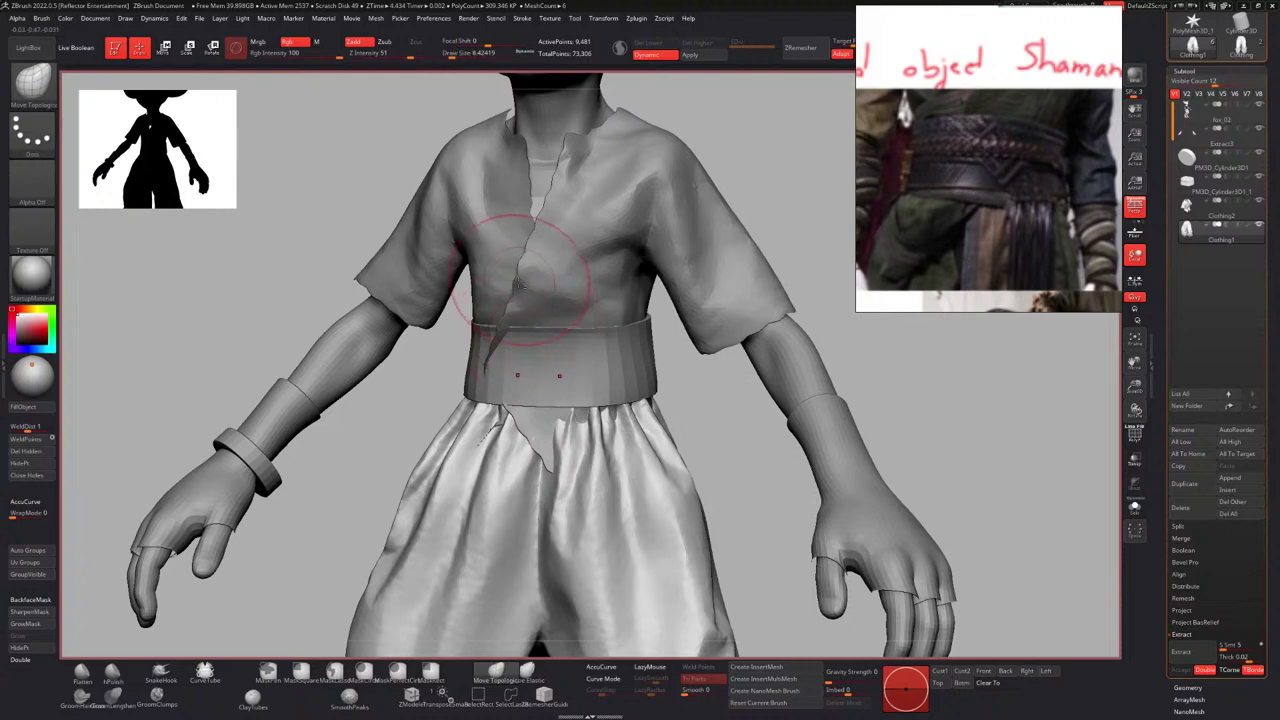
pyautogui.keyDown('alt'); pyautogui.moveTo(528, 268); pyautogui.dragTo(500, 335, button='right'); pyautogui.keyUp('alt')
pyautogui.moveTo(500, 335); pyautogui.dragTo(546, 334, button='right')
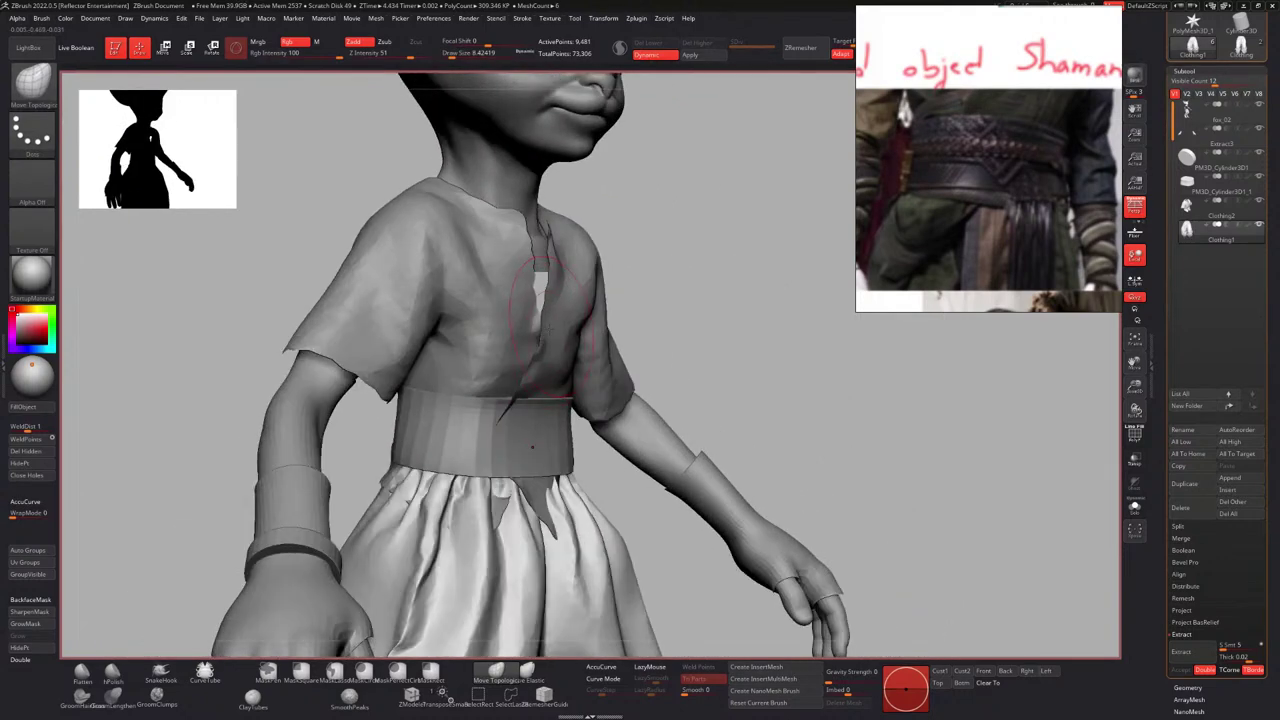
# Select the shirt and reshape its neckline and front opening with Move Topological at Draw Size about 5 to 6.6.
pyautogui.keyDown('alt'); pyautogui.click(537, 340); pyautogui.keyUp('alt')
pyautogui.moveTo(546, 343); pyautogui.dragTo(483, 432, button='right')
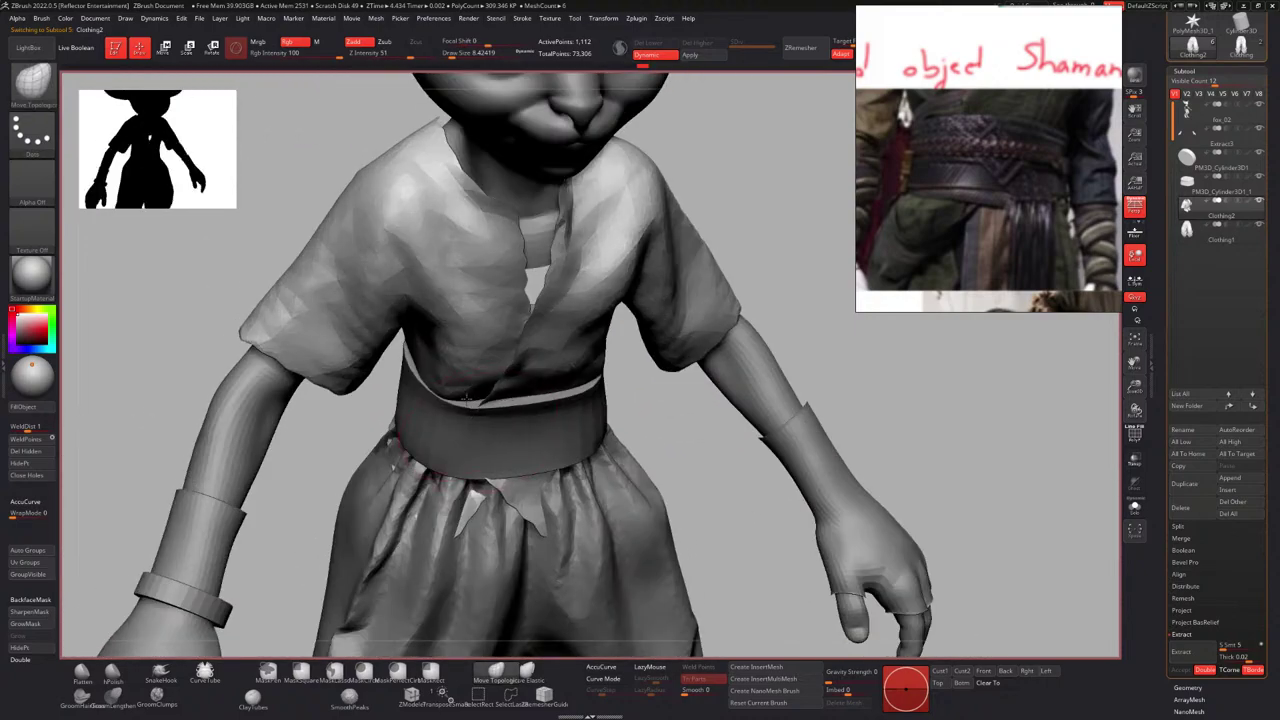
pyautogui.moveTo(478, 371)
pyautogui.mouseDown(button='right')
pyautogui.moveTo(520, 280)
pyautogui.moveTo(517, 293)
pyautogui.moveTo(589, 303)
pyautogui.moveTo(507, 275)
pyautogui.moveTo(598, 320)
pyautogui.mouseUp(button='right')
pyautogui.press('s')
pyautogui.moveTo(549, 302); pyautogui.dragTo(553, 309)
pyautogui.moveTo(575, 308)
pyautogui.mouseDown(button='right')
pyautogui.moveTo(503, 305)
pyautogui.moveTo(520, 290)
pyautogui.moveTo(506, 280)
pyautogui.mouseUp(button='right')
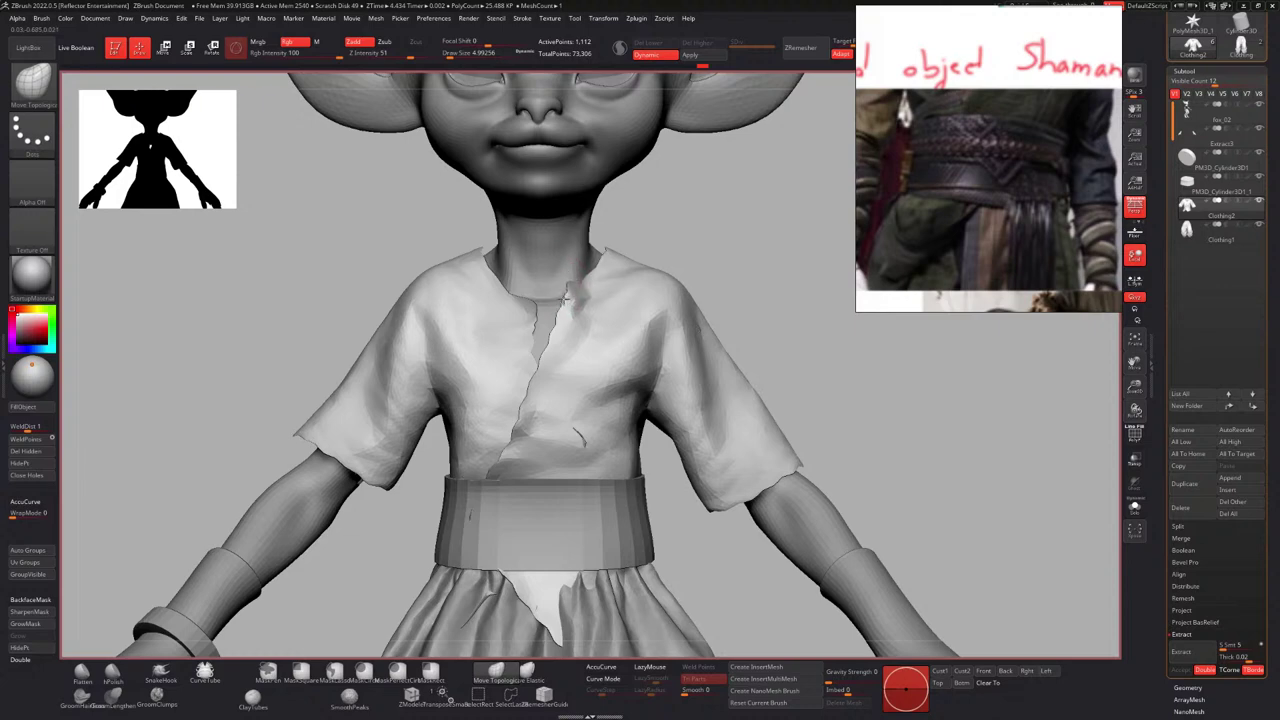
pyautogui.keyDown('shift'); pyautogui.moveTo(568, 303); pyautogui.dragTo(577, 306); pyautogui.keyUp('shift')
pyautogui.moveTo(577, 306)
pyautogui.keyDown('ctrl'); pyautogui.mouseDown(button='right')
pyautogui.moveTo(572, 328)
pyautogui.moveTo(562, 310)
pyautogui.mouseUp(button='right'); pyautogui.keyUp('ctrl')
pyautogui.press('space')
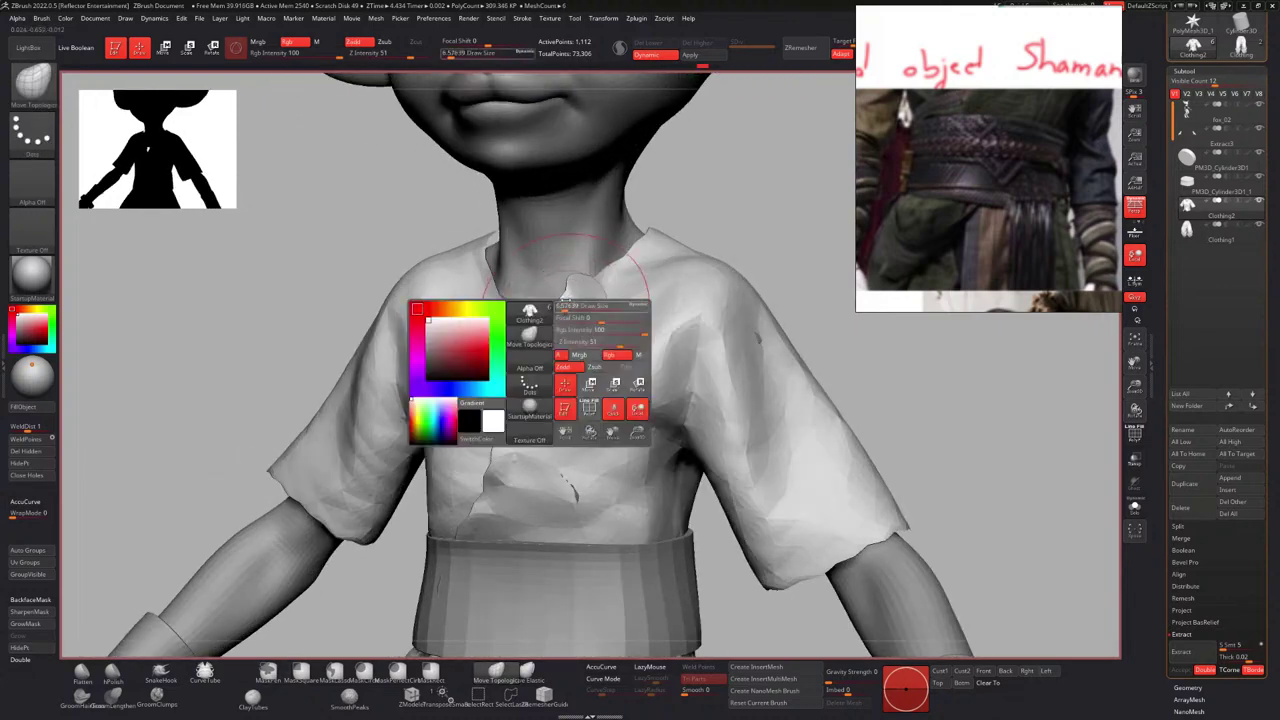
pyautogui.moveTo(563, 310); pyautogui.dragTo(610, 302)
pyautogui.moveTo(610, 302)
pyautogui.mouseDown(button='right')
pyautogui.moveTo(514, 480)
pyautogui.moveTo(555, 270)
pyautogui.moveTo(470, 338)
pyautogui.mouseUp(button='right')
# Reshape the shirt's short sleeves symmetrically with Move Topological at Draw Size about 20.
pyautogui.keyDown('alt'); pyautogui.moveTo(372, 316); pyautogui.dragTo(433, 317, button='right'); pyautogui.keyUp('alt')
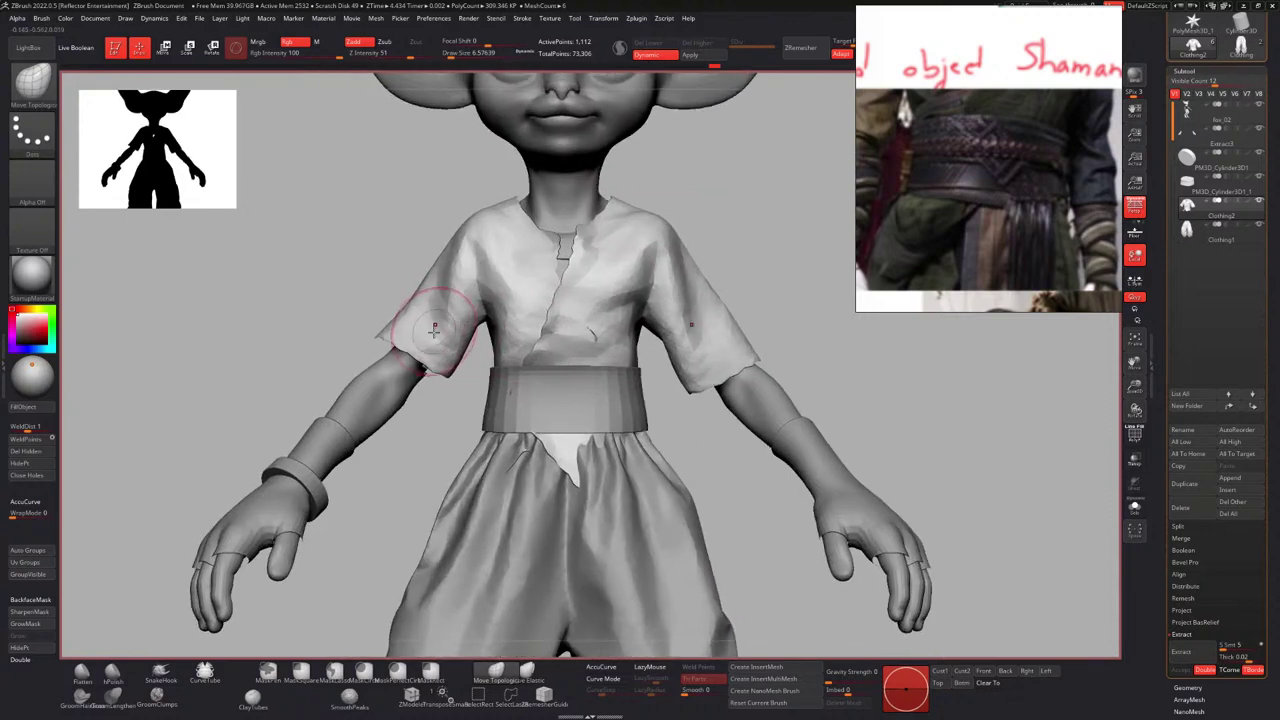
pyautogui.press('s')
pyautogui.moveTo(434, 314); pyautogui.dragTo(426, 310)
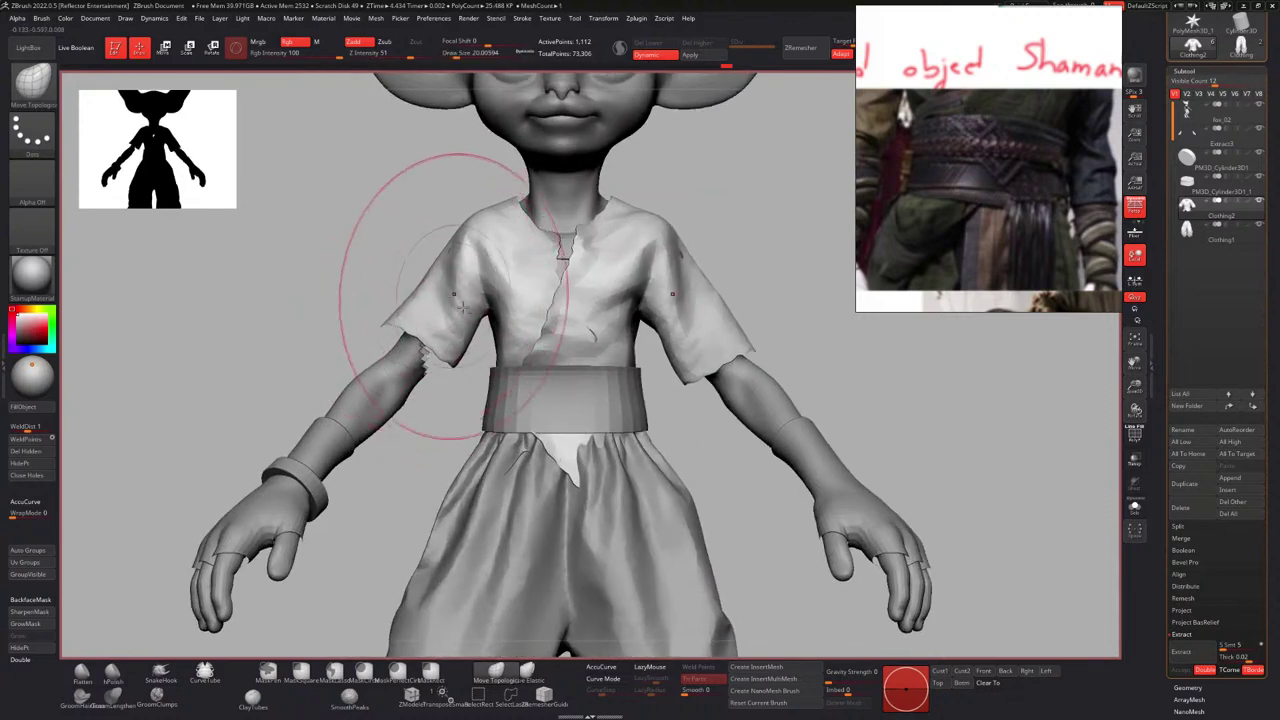
pyautogui.moveTo(443, 306)
pyautogui.keyDown('ctrl'); pyautogui.mouseDown(button='right')
pyautogui.moveTo(449, 329)
pyautogui.moveTo(443, 291)
pyautogui.mouseUp(button='right'); pyautogui.keyUp('ctrl')
pyautogui.keyDown('alt'); pyautogui.moveTo(555, 287); pyautogui.dragTo(671, 346, button='right'); pyautogui.keyUp('alt')
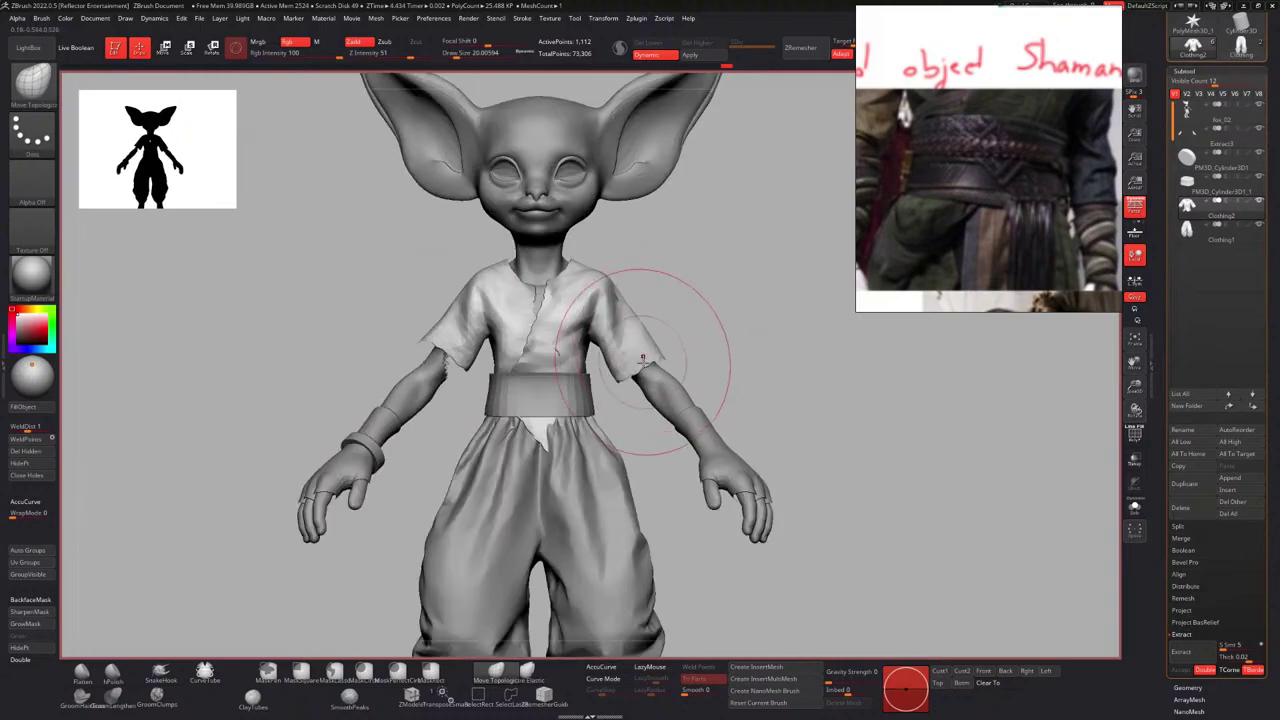
# Solo the fox body, isolate its hidden torso section and exclude the outer ends of the upper arms from it.
pyautogui.keyDown('alt'); pyautogui.click(428, 380); pyautogui.keyUp('alt')
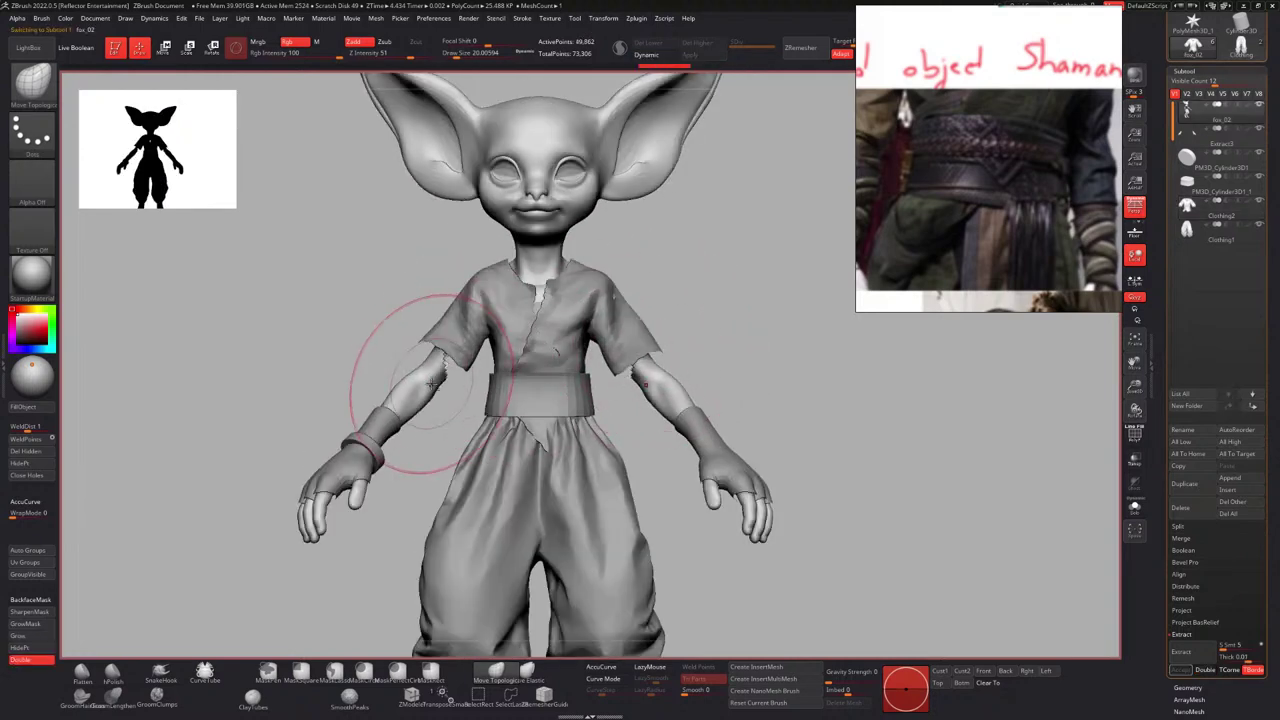
pyautogui.click(1138, 508)
pyautogui.moveTo(528, 389); pyautogui.dragTo(631, 263, button='right')
pyautogui.keyDown('ctrl'); pyautogui.keyDown('shift'); pyautogui.moveTo(625, 265); pyautogui.dragTo(590, 271); pyautogui.keyUp('shift'); pyautogui.keyUp('ctrl')
pyautogui.moveTo(590, 271)
pyautogui.mouseDown(button='right')
pyautogui.moveTo(510, 305)
pyautogui.moveTo(411, 395)
pyautogui.mouseUp(button='right')
pyautogui.moveTo(465, 408); pyautogui.dragTo(500, 457, button='right')
pyautogui.keyDown('ctrl'); pyautogui.moveTo(540, 499); pyautogui.dragTo(480, 440); pyautogui.keyUp('ctrl')
pyautogui.keyDown('ctrl'); pyautogui.click(422, 404); pyautogui.keyUp('ctrl')
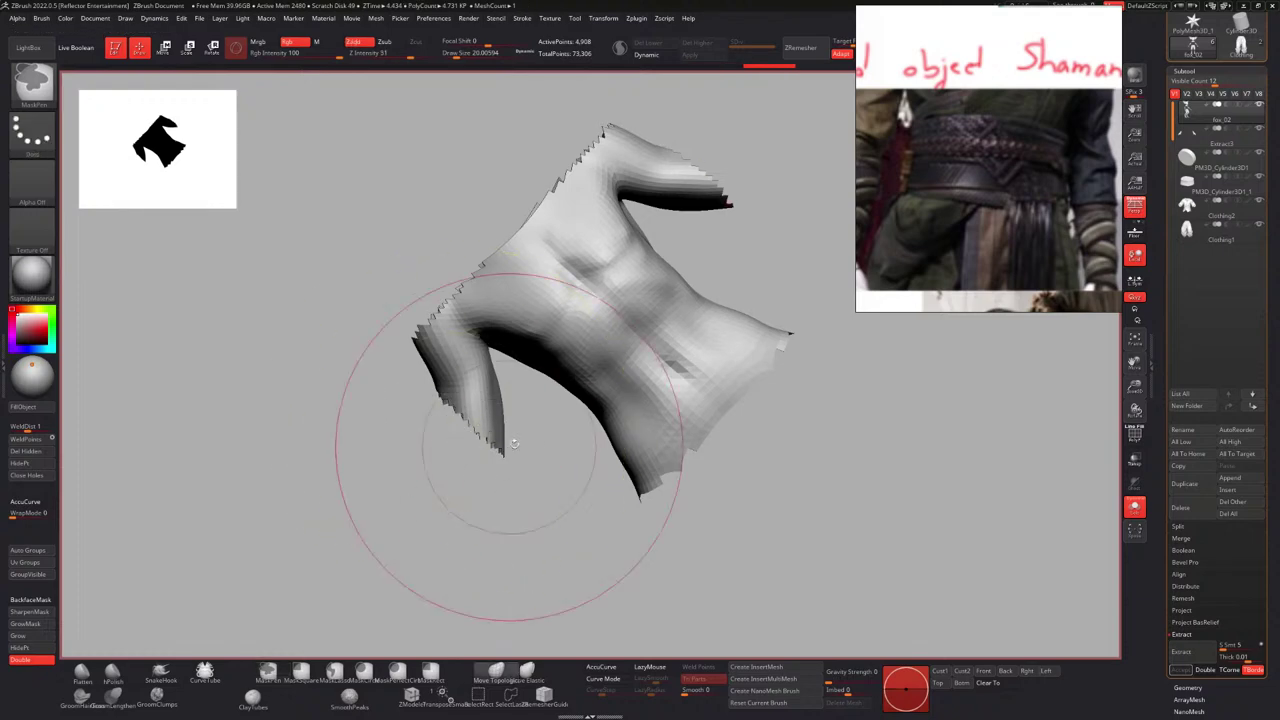
pyautogui.keyDown('ctrl'); pyautogui.keyDown('alt'); pyautogui.keyDown('shift'); pyautogui.moveTo(535, 475); pyautogui.dragTo(386, 390); pyautogui.keyUp('shift'); pyautogui.keyUp('alt'); pyautogui.keyUp('ctrl')
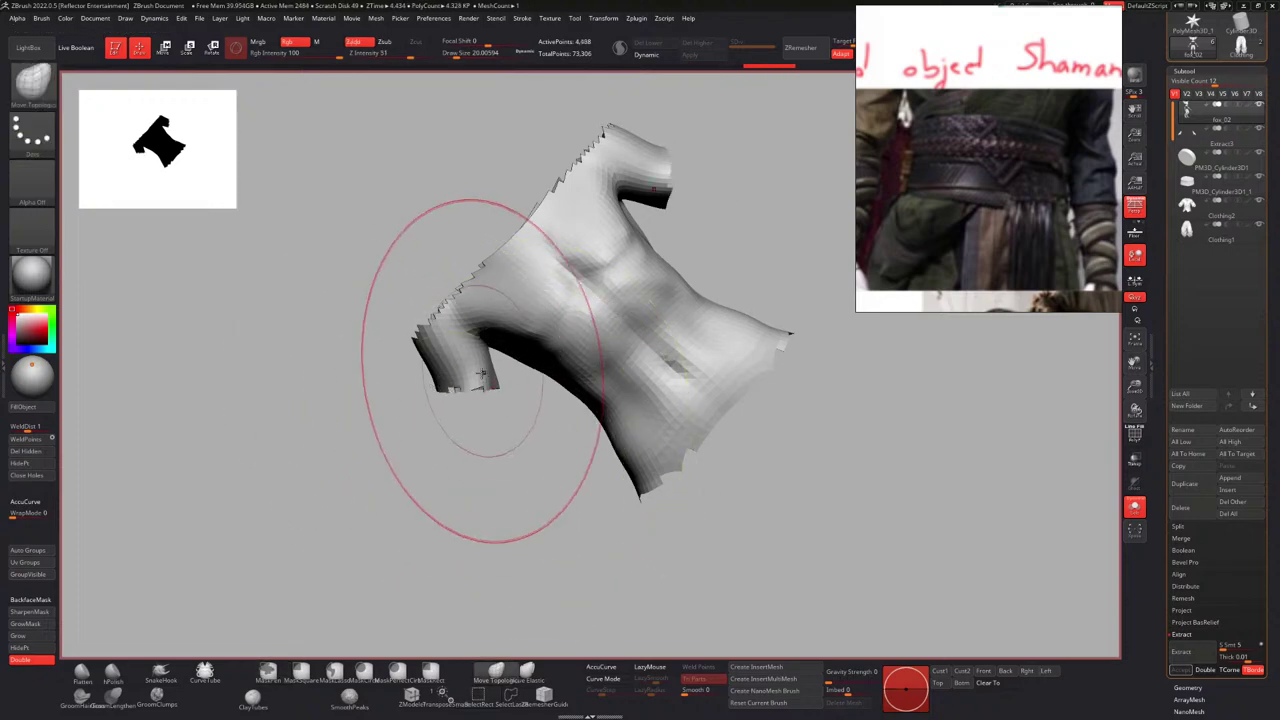
# Trim the ragged arm ends of the isolated torso section into a more even boundary.
pyautogui.moveTo(483, 411); pyautogui.dragTo(497, 363, button='right')
pyautogui.keyDown('ctrl'); pyautogui.moveTo(566, 417); pyautogui.dragTo(445, 363); pyautogui.keyUp('ctrl')
pyautogui.keyDown('ctrl'); pyautogui.click(446, 362); pyautogui.keyUp('ctrl')
pyautogui.hotkey('ctrl', 'w')
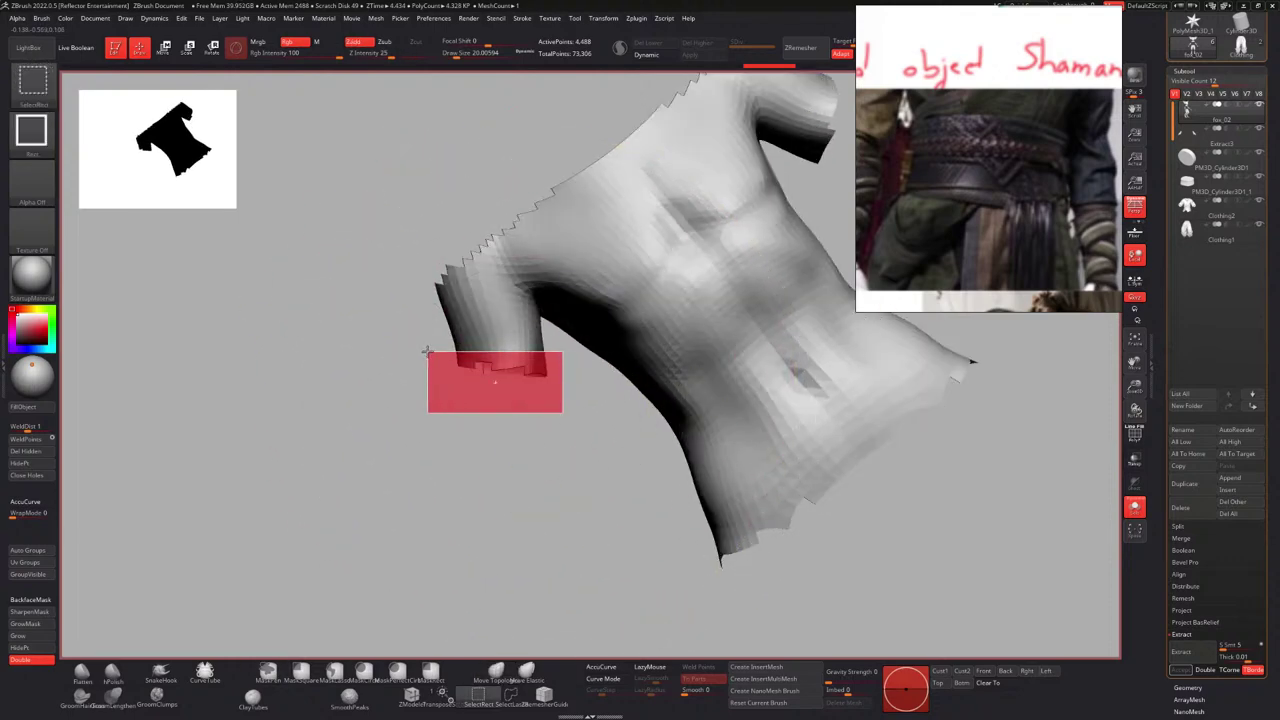
pyautogui.keyDown('ctrl'); pyautogui.keyDown('alt'); pyautogui.keyDown('shift'); pyautogui.moveTo(424, 351); pyautogui.dragTo(426, 350); pyautogui.keyUp('shift'); pyautogui.keyUp('alt'); pyautogui.keyUp('ctrl')
# Invert the fox body's visibility so the trimmed torso section is hidden, and leave Solo mode.
pyautogui.keyDown('ctrl'); pyautogui.moveTo(440, 343); pyautogui.dragTo(570, 250, button='right'); pyautogui.keyUp('ctrl')
pyautogui.keyDown('ctrl'); pyautogui.keyDown('shift'); pyautogui.click(590, 240); pyautogui.keyUp('shift'); pyautogui.keyUp('ctrl')
pyautogui.hotkey('ctrl', 'z')
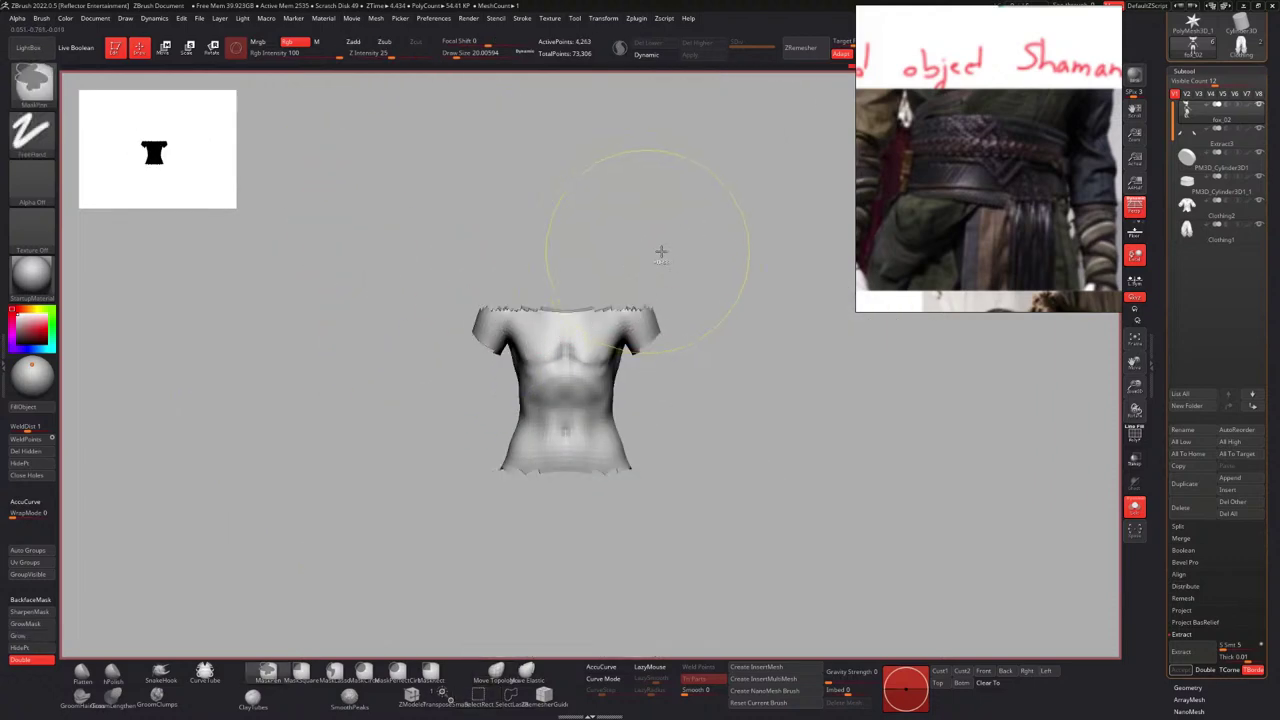
pyautogui.keyDown('ctrl'); pyautogui.keyDown('shift'); pyautogui.moveTo(736, 258); pyautogui.dragTo(698, 281); pyautogui.keyUp('shift'); pyautogui.keyUp('ctrl')
pyautogui.keyDown('ctrl'); pyautogui.keyDown('shift'); pyautogui.click(697, 281); pyautogui.keyUp('shift'); pyautogui.keyUp('ctrl')
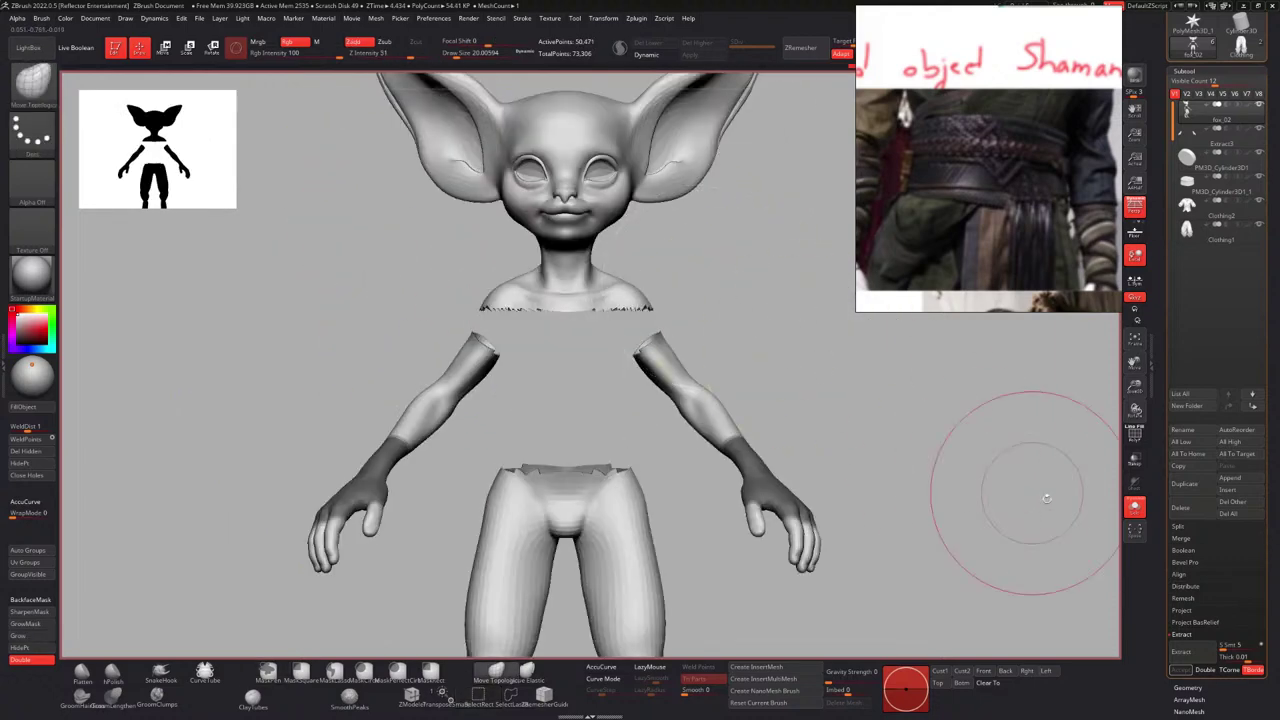
pyautogui.click(1142, 509)
# Select the shirt and adjust its overall shape around the chest with the Move brush.
pyautogui.keyDown('ctrl'); pyautogui.moveTo(663, 382); pyautogui.dragTo(625, 311, button='right'); pyautogui.keyUp('ctrl')
pyautogui.moveTo(625, 311); pyautogui.dragTo(560, 353, button='right')
pyautogui.keyDown('alt'); pyautogui.click(568, 295); pyautogui.keyUp('alt')
pyautogui.keyDown('ctrl'); pyautogui.moveTo(560, 353); pyautogui.dragTo(534, 363, button='right'); pyautogui.keyUp('ctrl')
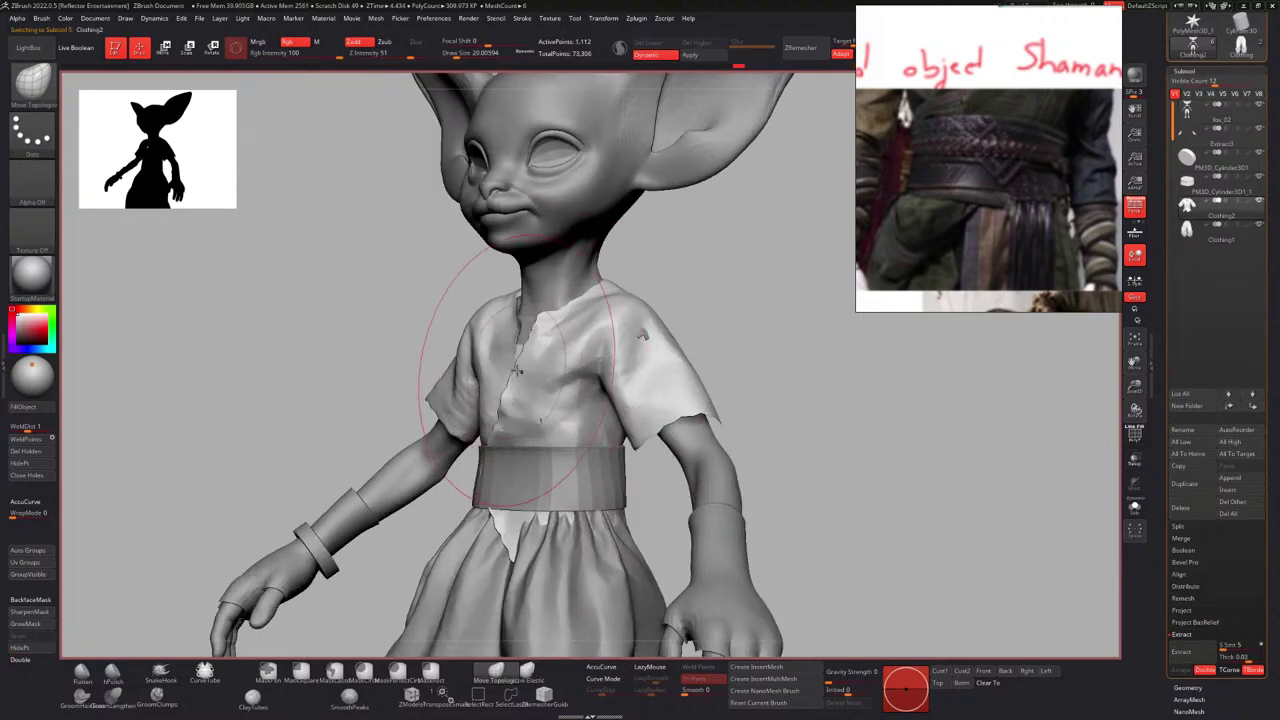
pyautogui.press('b')
pyautogui.press('m')
pyautogui.press('v')
pyautogui.moveTo(531, 347); pyautogui.dragTo(521, 352)
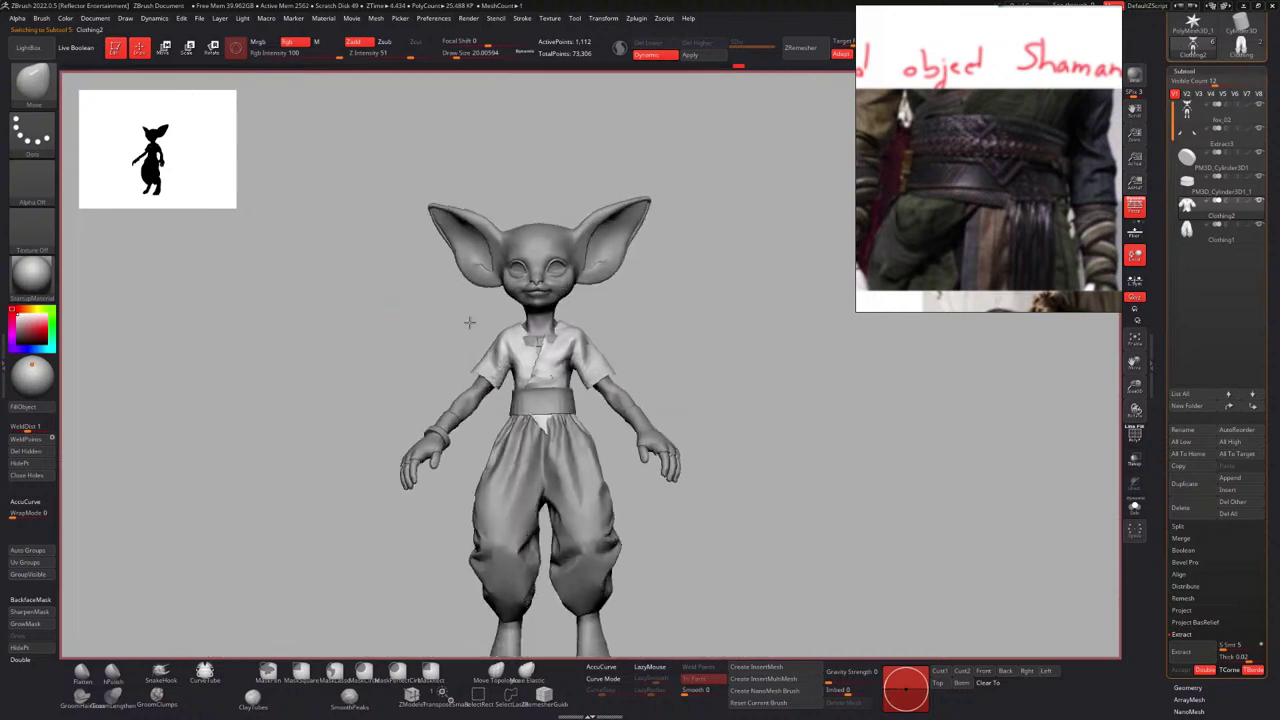
pyautogui.keyDown('ctrl'); pyautogui.moveTo(555, 335); pyautogui.dragTo(547, 244, button='right'); pyautogui.keyUp('ctrl')
pyautogui.keyDown('ctrl'); pyautogui.moveTo(558, 332); pyautogui.dragTo(564, 362, button='right'); pyautogui.keyUp('ctrl')
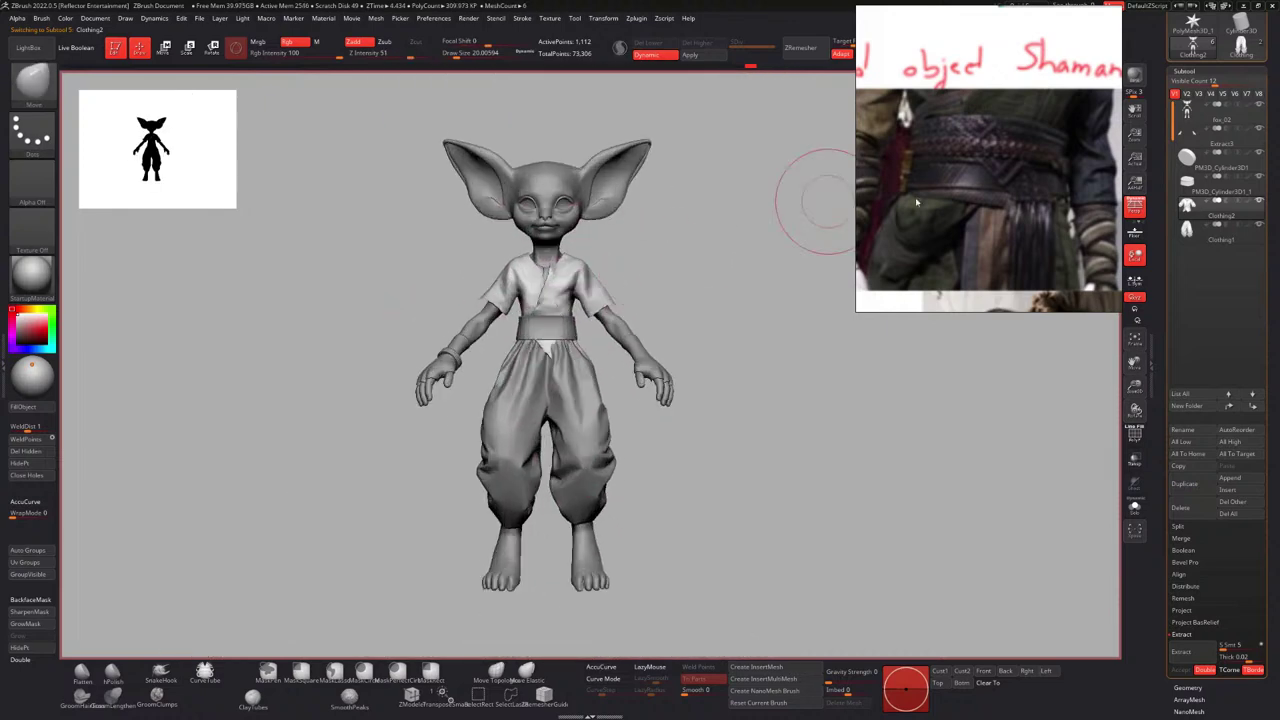
# Examine the full character concept on the reference board and move the board out of the viewport.
pyautogui.scroll(-10, 979, 186)
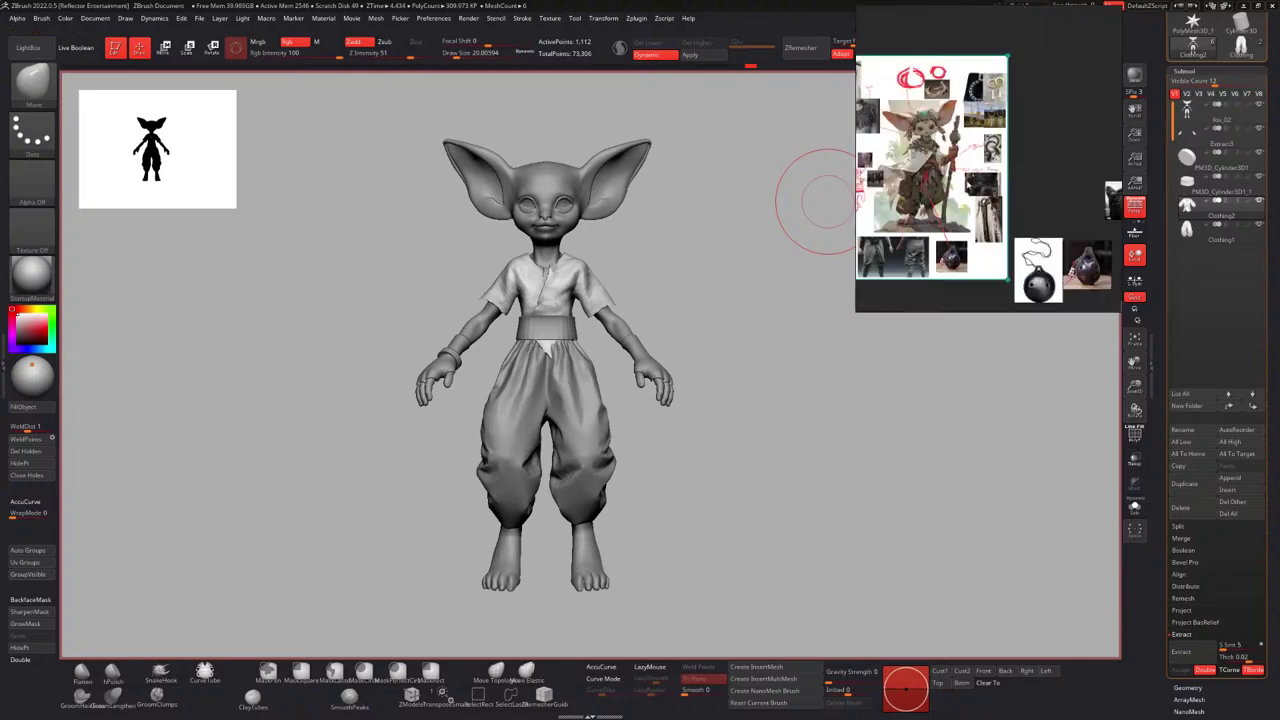
pyautogui.scroll(5, 950, 140)
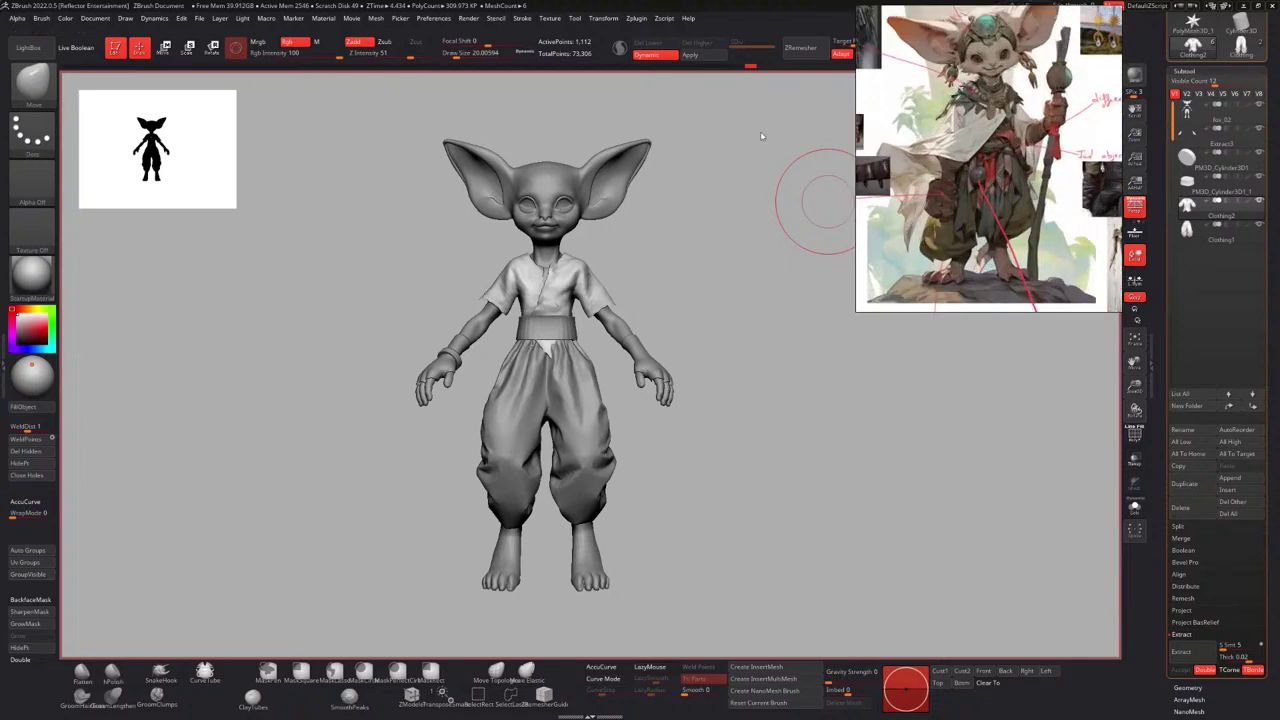
pyautogui.moveTo(968, 98); pyautogui.dragTo(1279, 230, button='right')
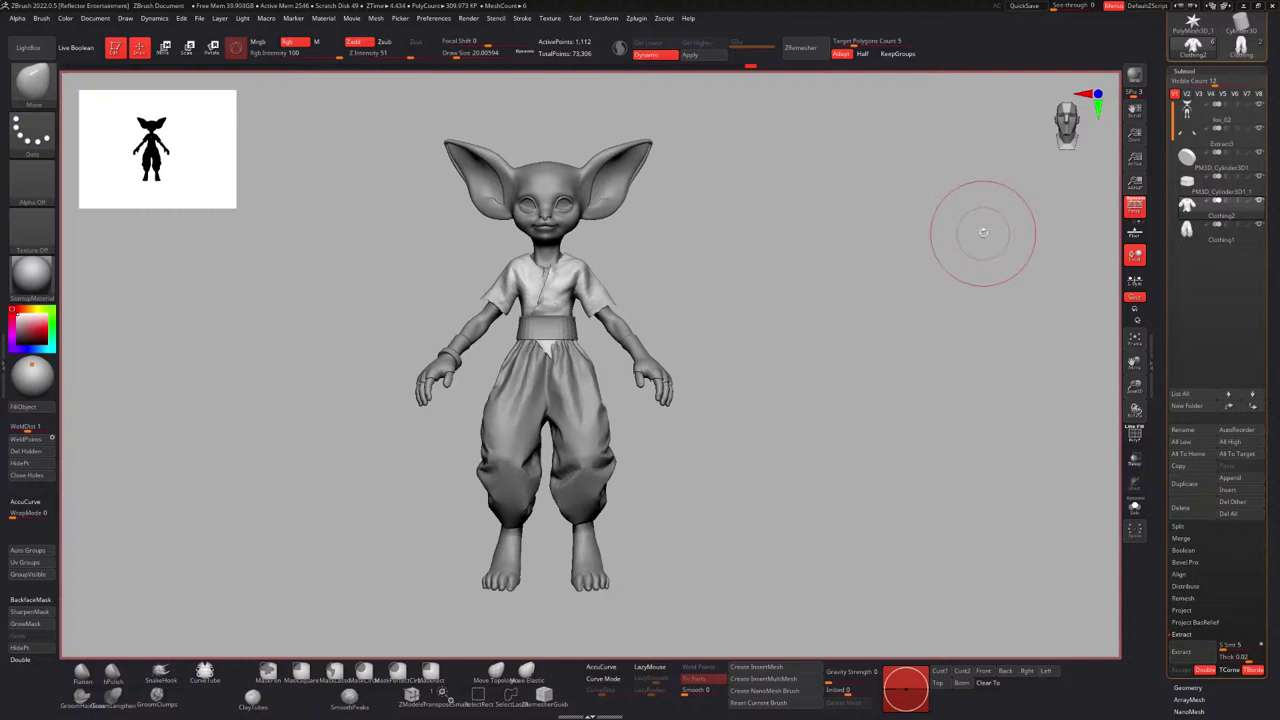
pyautogui.click(1228, 490)
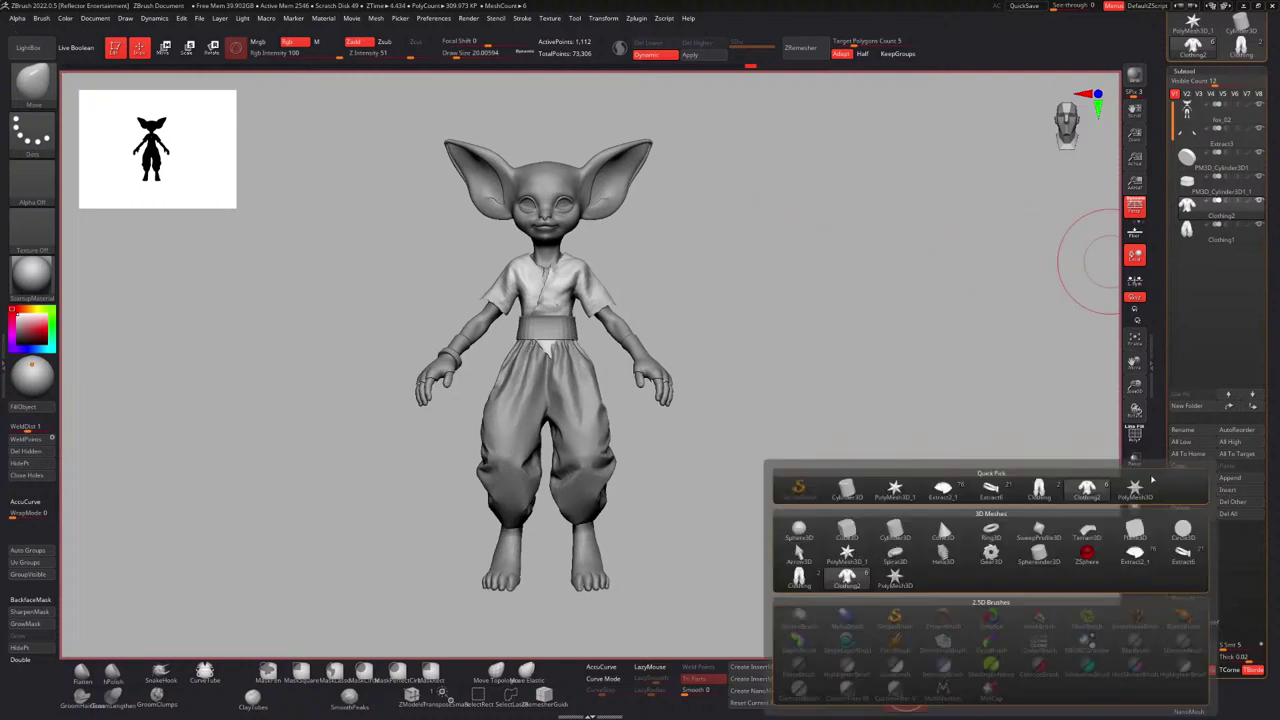
pyautogui.click(847, 530)
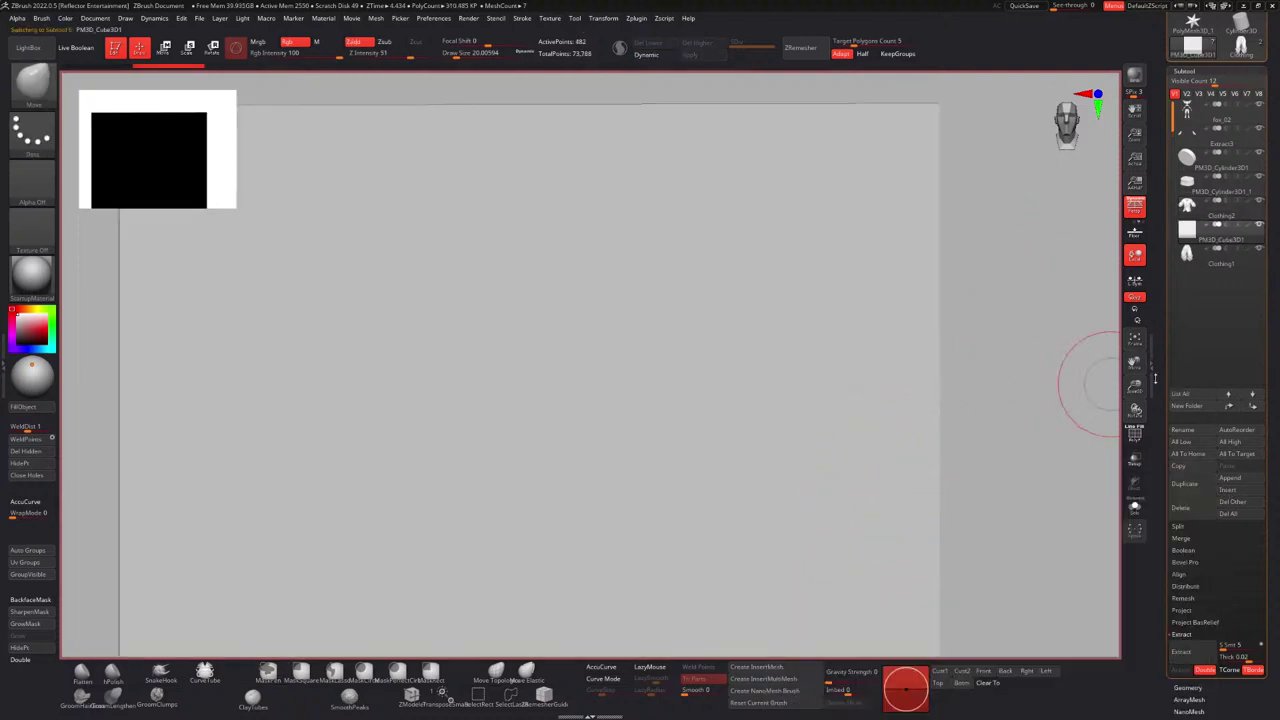
pyautogui.click(1182, 507)
pyautogui.click(1100, 528)
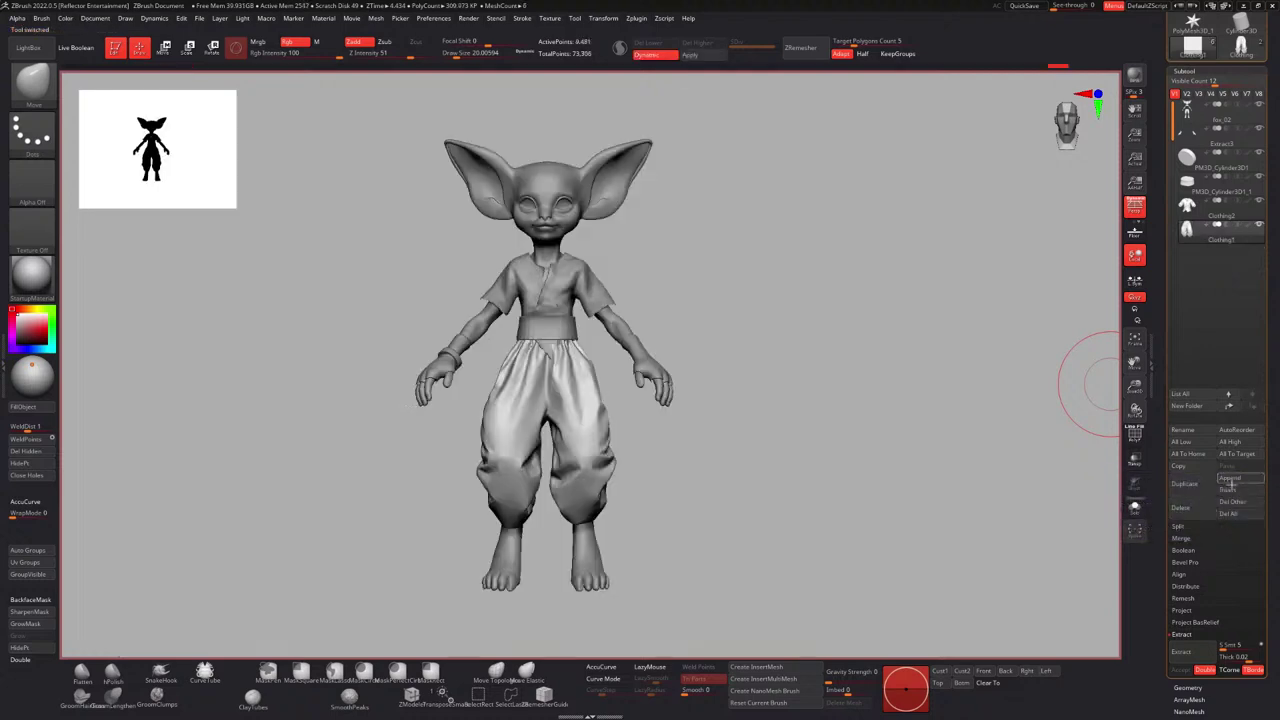
# Insert a Cylinder3D as a new subtool below the trousers and make it active.
pyautogui.click(1230, 490)
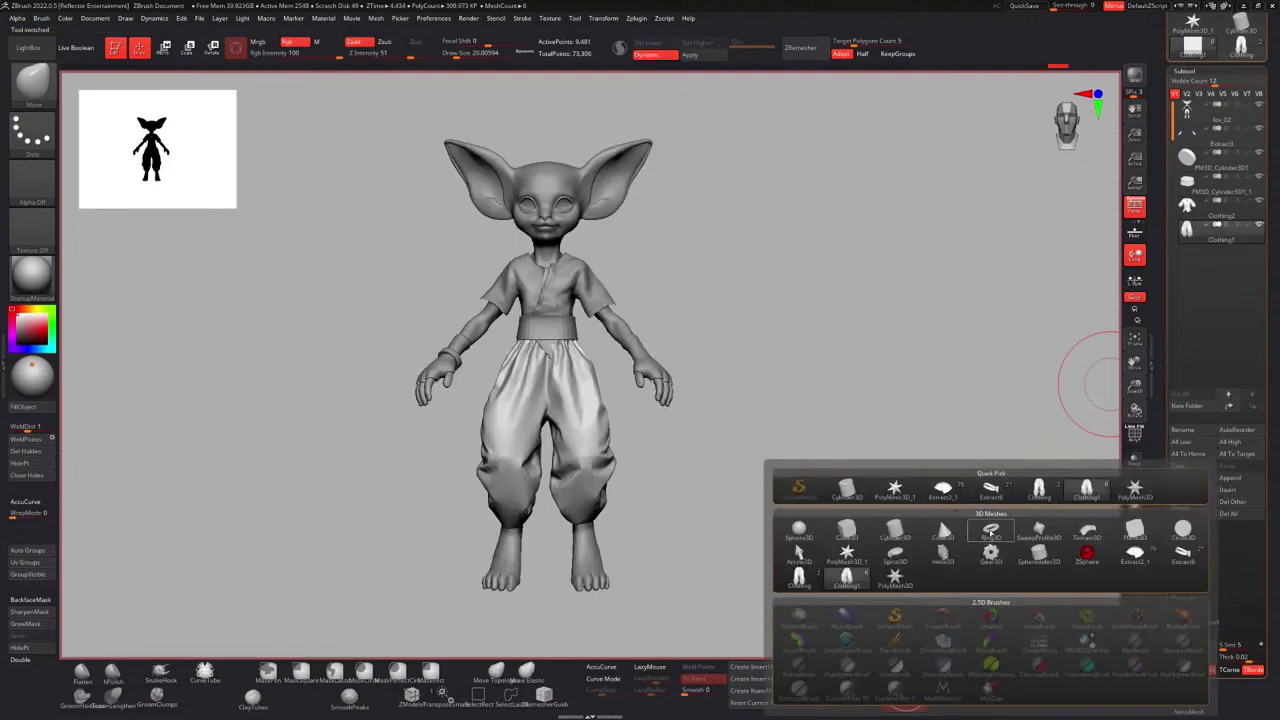
pyautogui.click(897, 526)
pyautogui.keyDown('alt'); pyautogui.click(588, 343); pyautogui.keyUp('alt')
pyautogui.keyDown('ctrl'); pyautogui.moveTo(588, 343); pyautogui.dragTo(580, 326, button='right'); pyautogui.keyUp('ctrl')
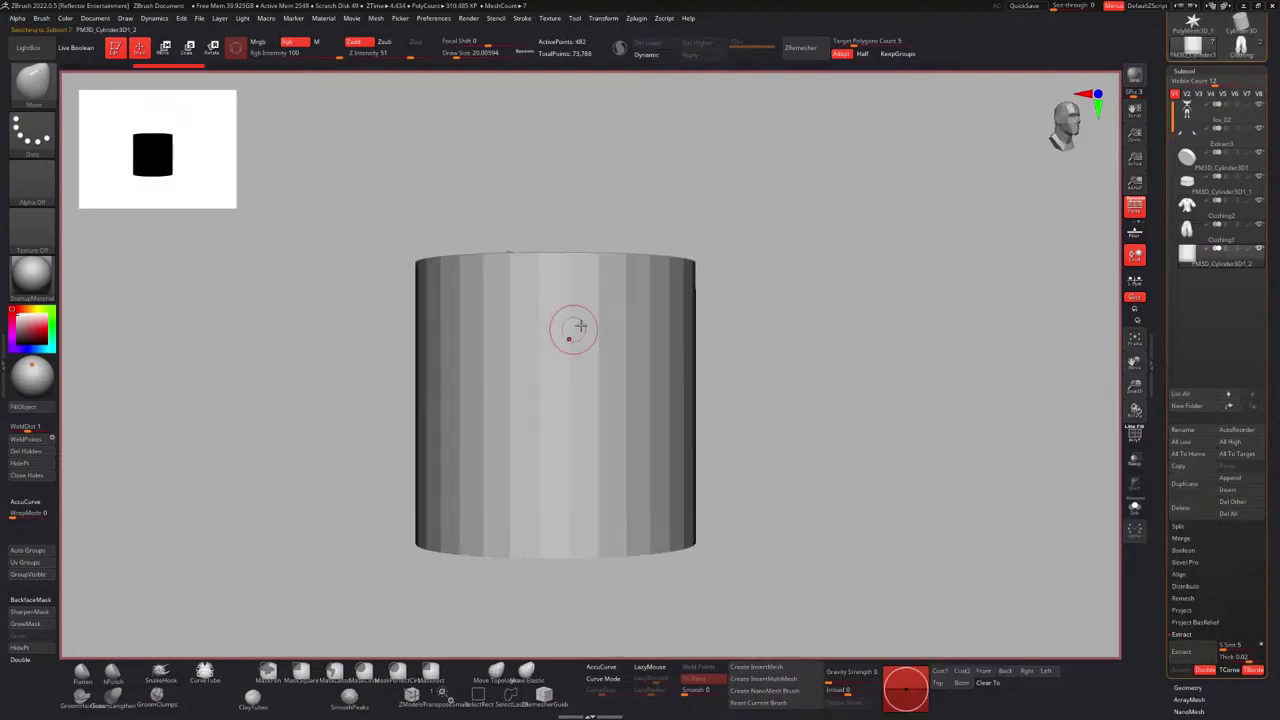
# Tilt the new cylinder, scale it down and move it up behind the fox's head.
pyautogui.press('r')
pyautogui.moveTo(574, 386); pyautogui.dragTo(590, 348)
pyautogui.moveTo(556, 401); pyautogui.dragTo(474, 400)
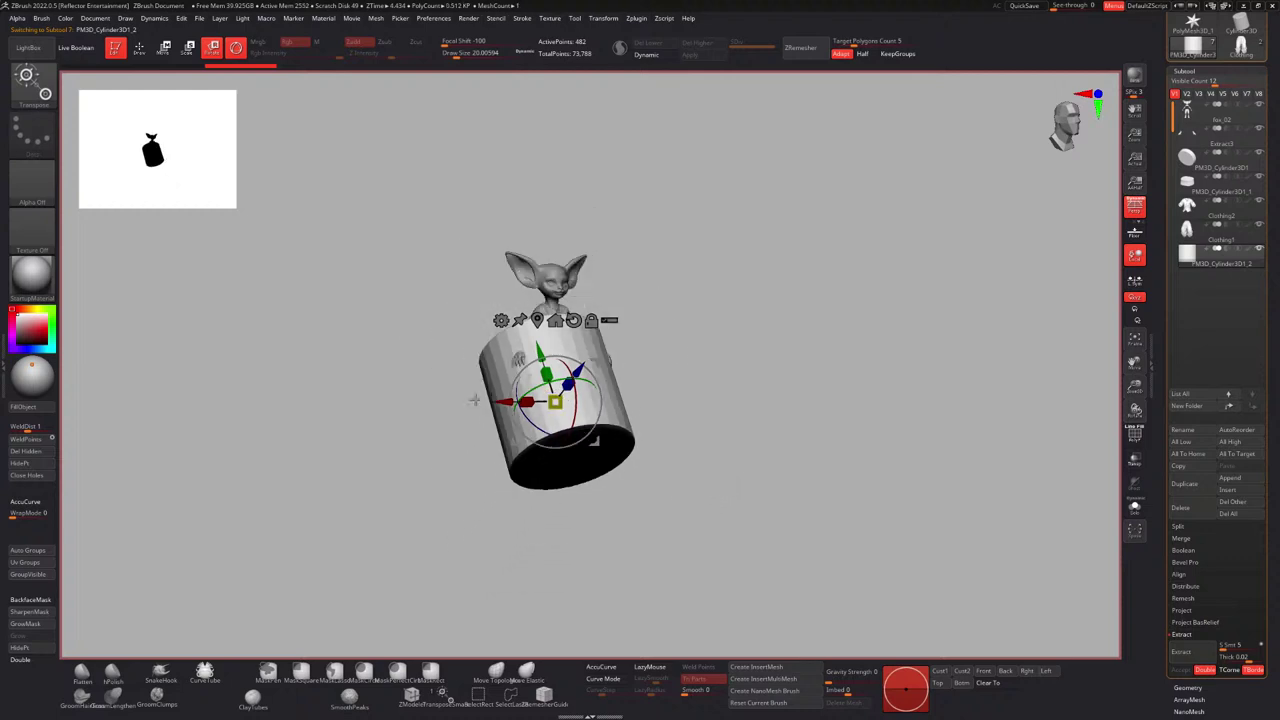
pyautogui.moveTo(595, 440); pyautogui.dragTo(554, 309)
pyautogui.keyDown('alt'); pyautogui.moveTo(554, 309); pyautogui.dragTo(558, 370, button='right'); pyautogui.keyUp('alt')
pyautogui.keyDown('ctrl'); pyautogui.moveTo(558, 370); pyautogui.dragTo(555, 433, button='right'); pyautogui.keyUp('ctrl')
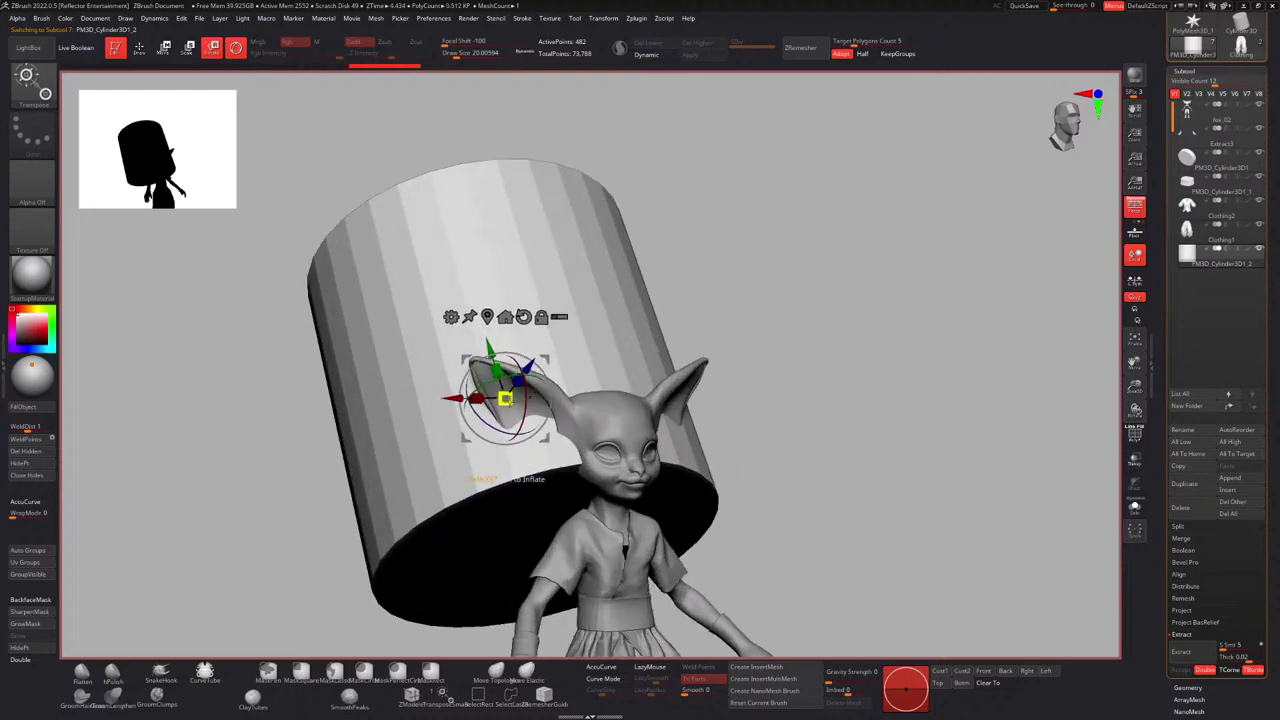
pyautogui.moveTo(505, 399); pyautogui.dragTo(400, 397)
pyautogui.moveTo(400, 390); pyautogui.dragTo(484, 362, button='right')
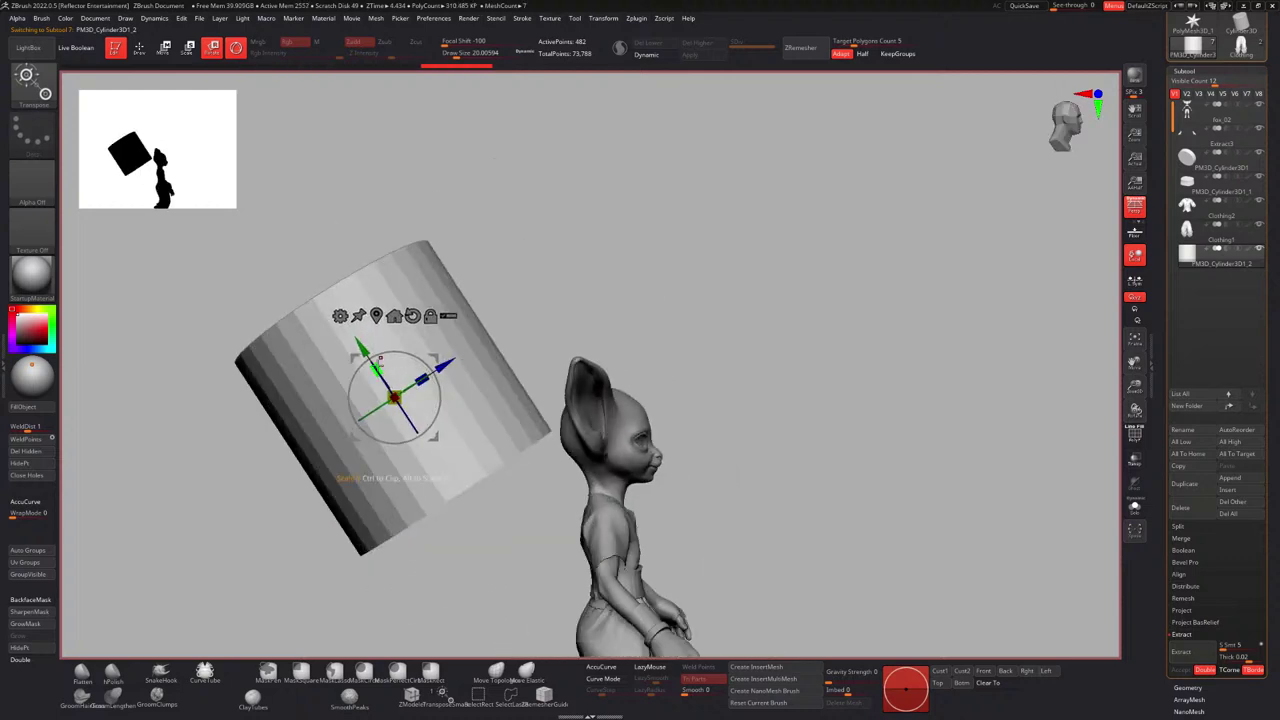
# Flatten the cylinder into a tilted band and fit it around the fox's head between the ears.
pyautogui.moveTo(377, 366); pyautogui.dragTo(614, 457)
pyautogui.keyDown('alt'); pyautogui.moveTo(664, 270); pyautogui.dragTo(565, 288, button='right'); pyautogui.keyUp('alt')
pyautogui.keyDown('ctrl'); pyautogui.moveTo(565, 288); pyautogui.dragTo(495, 311, button='right'); pyautogui.keyUp('ctrl')
pyautogui.moveTo(588, 430); pyautogui.dragTo(540, 325)
pyautogui.moveTo(540, 330); pyautogui.dragTo(578, 332, button='right')
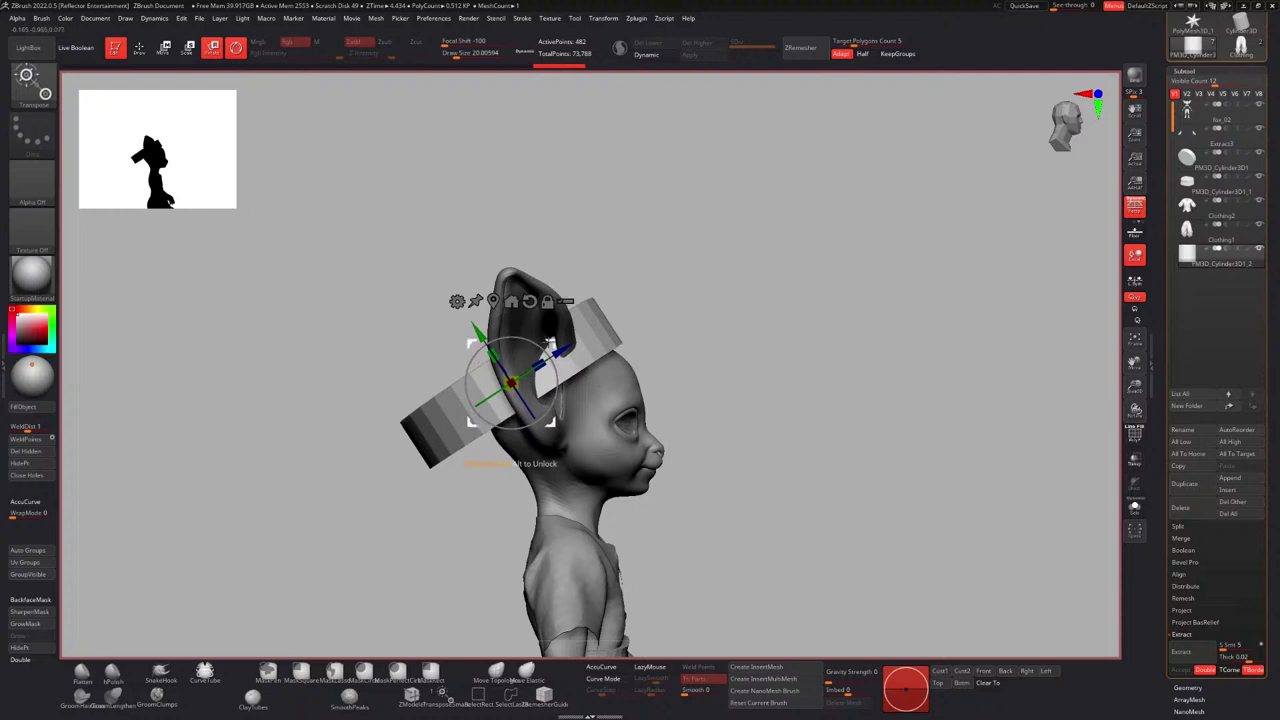
pyautogui.keyDown('shift'); pyautogui.moveTo(613, 351); pyautogui.dragTo(543, 334, button='right'); pyautogui.keyUp('shift')
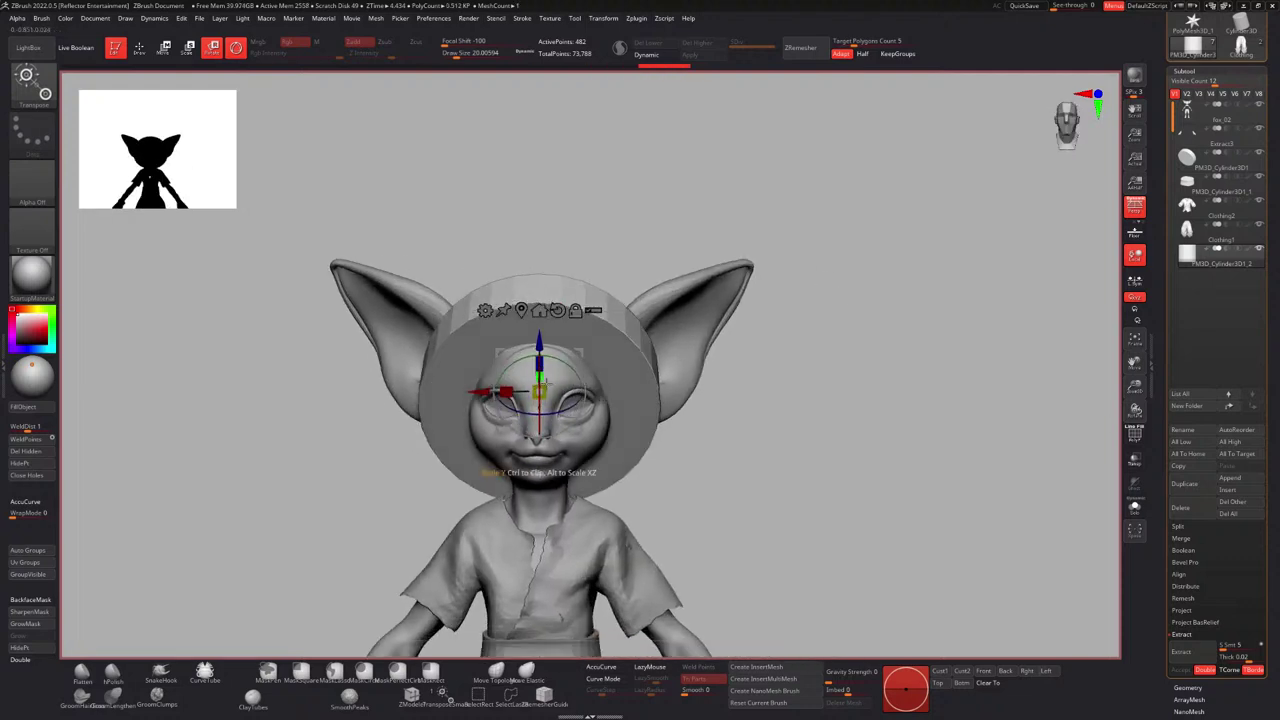
pyautogui.moveTo(538, 365)
pyautogui.mouseDown(button='right')
pyautogui.moveTo(517, 363)
pyautogui.moveTo(538, 368)
pyautogui.moveTo(541, 285)
pyautogui.moveTo(485, 294)
pyautogui.moveTo(530, 285)
pyautogui.moveTo(499, 289)
pyautogui.moveTo(553, 314)
pyautogui.moveTo(490, 295)
pyautogui.moveTo(502, 300)
pyautogui.moveTo(434, 352)
pyautogui.moveTo(466, 346)
pyautogui.moveTo(480, 294)
pyautogui.moveTo(540, 308)
pyautogui.moveTo(505, 268)
pyautogui.moveTo(618, 312)
pyautogui.mouseUp(button='right')
# Shape the headband's front and sides to hug the head with the Move brush at Draw Size about 20.
pyautogui.press('q')
pyautogui.moveTo(618, 312); pyautogui.dragTo(591, 310, button='right')
pyautogui.keyDown('alt'); pyautogui.moveTo(669, 315); pyautogui.dragTo(617, 306, button='right'); pyautogui.keyUp('alt')
pyautogui.keyDown('alt'); pyautogui.moveTo(574, 256); pyautogui.dragTo(610, 262, button='right'); pyautogui.keyUp('alt')
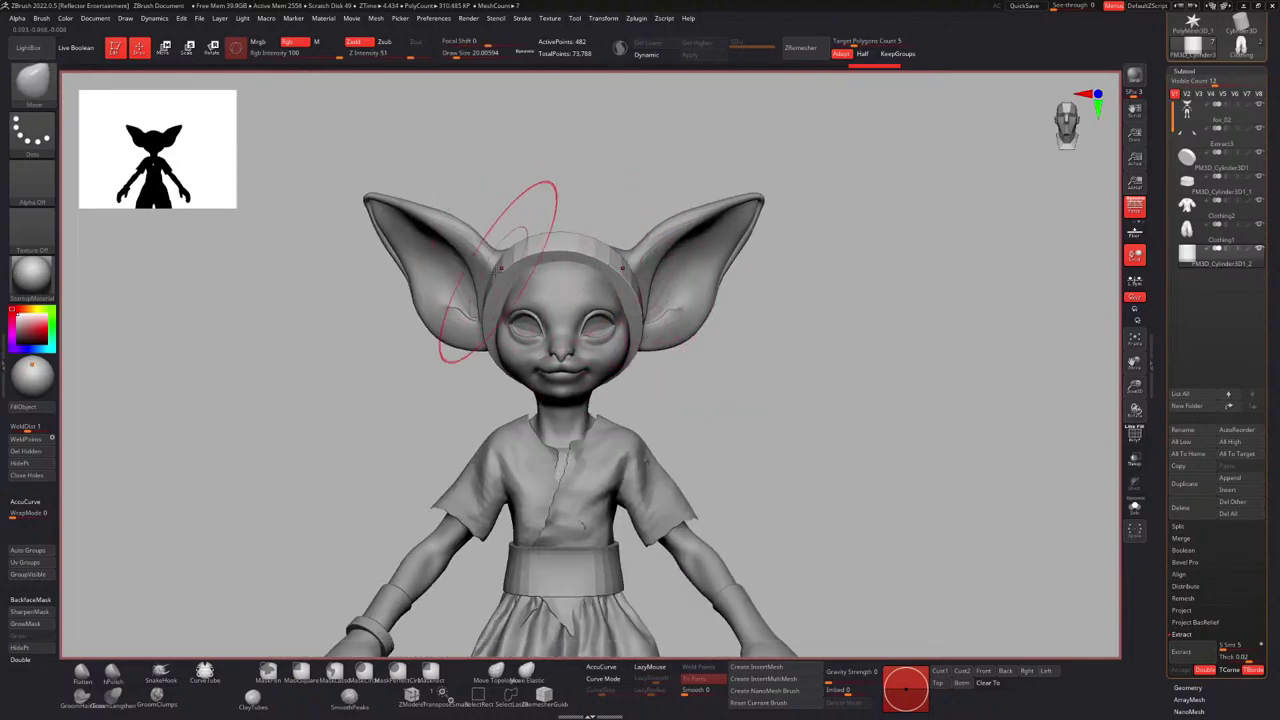
pyautogui.keyDown('ctrl'); pyautogui.moveTo(523, 277); pyautogui.dragTo(530, 305, button='right'); pyautogui.keyUp('ctrl')
pyautogui.moveTo(530, 305); pyautogui.dragTo(446, 286, button='right')
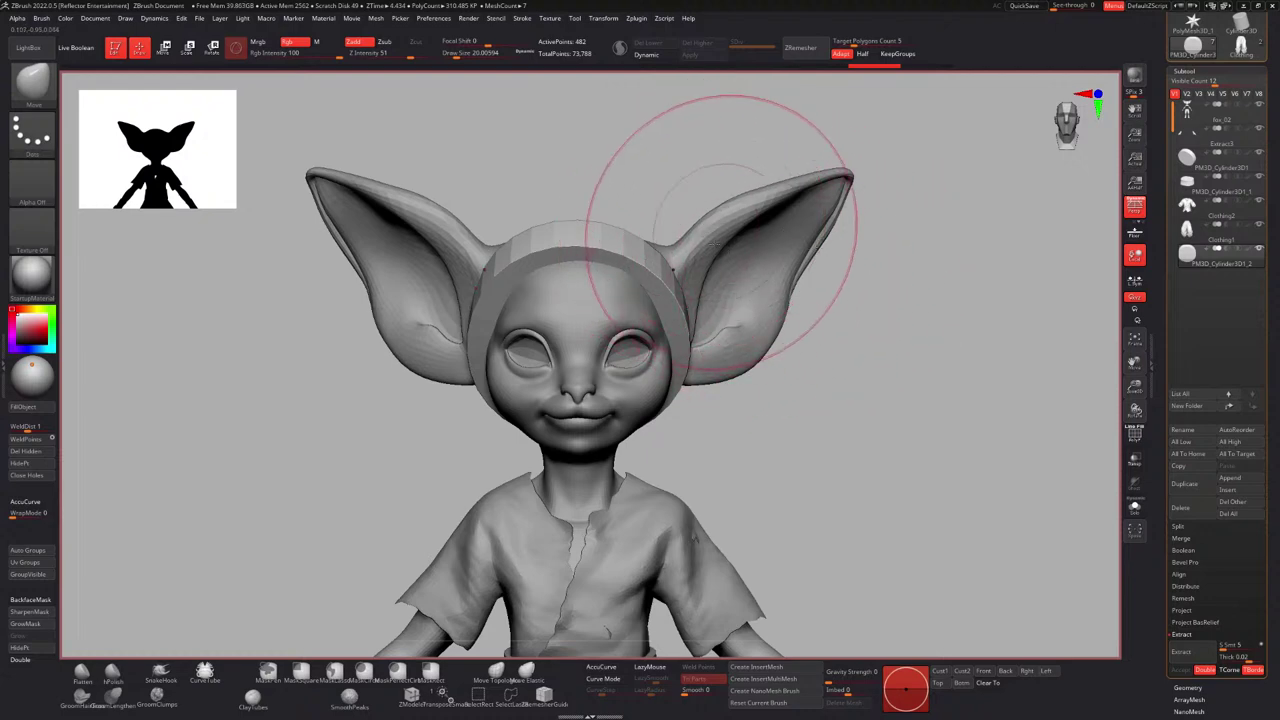
pyautogui.moveTo(473, 331); pyautogui.dragTo(512, 340, button='right')
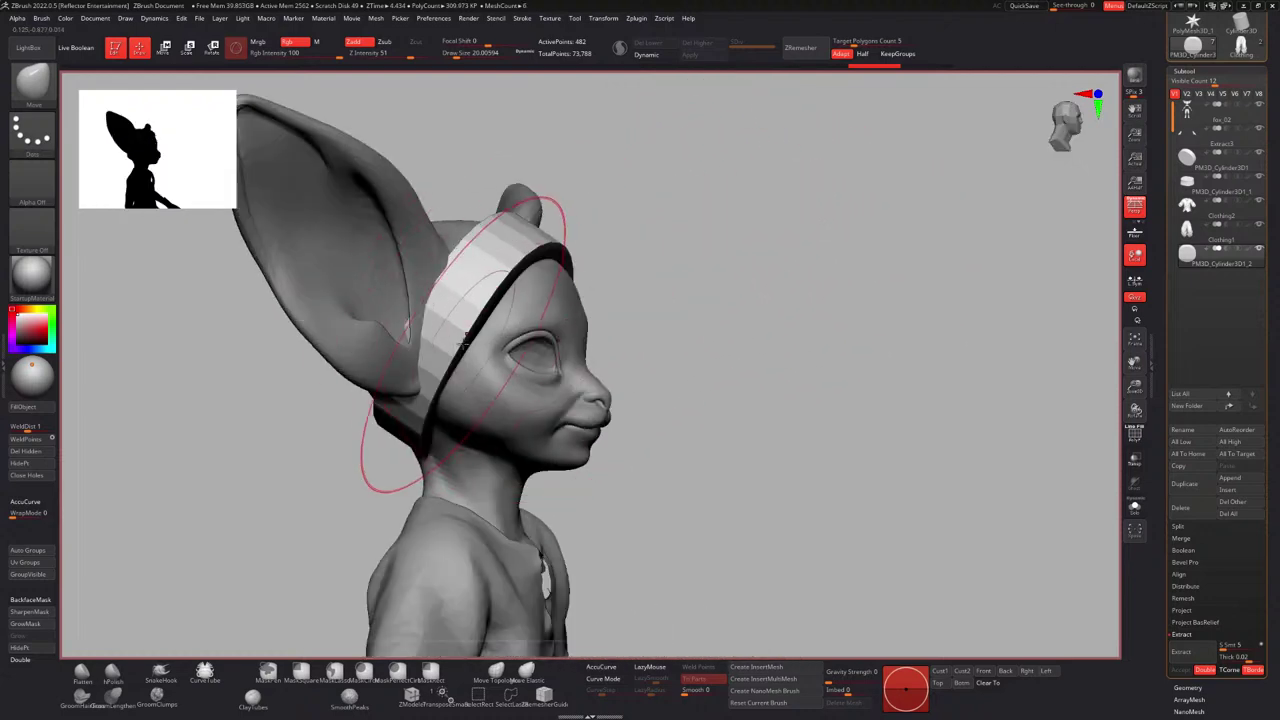
pyautogui.moveTo(526, 292)
pyautogui.mouseDown(button='right')
pyautogui.moveTo(566, 295)
pyautogui.moveTo(549, 293)
pyautogui.mouseUp(button='right')
# Shape the headband's side and lower rear around the base of the ears with the Move brush at Draw Size about 8.
pyautogui.keyDown('alt'); pyautogui.moveTo(672, 292); pyautogui.dragTo(576, 328, button='right'); pyautogui.keyUp('alt')
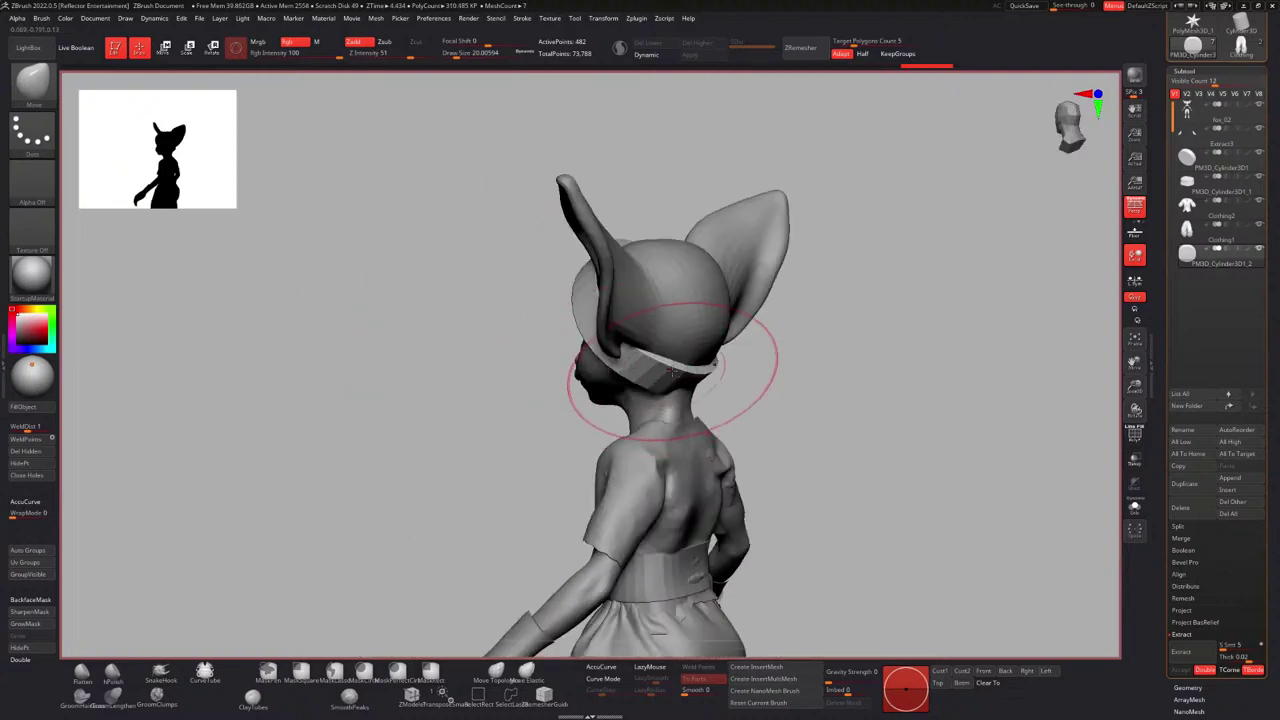
pyautogui.keyDown('alt'); pyautogui.moveTo(677, 371); pyautogui.dragTo(560, 376, button='right'); pyautogui.keyUp('alt')
pyautogui.moveTo(560, 376); pyautogui.dragTo(603, 385, button='right')
pyautogui.press('s')
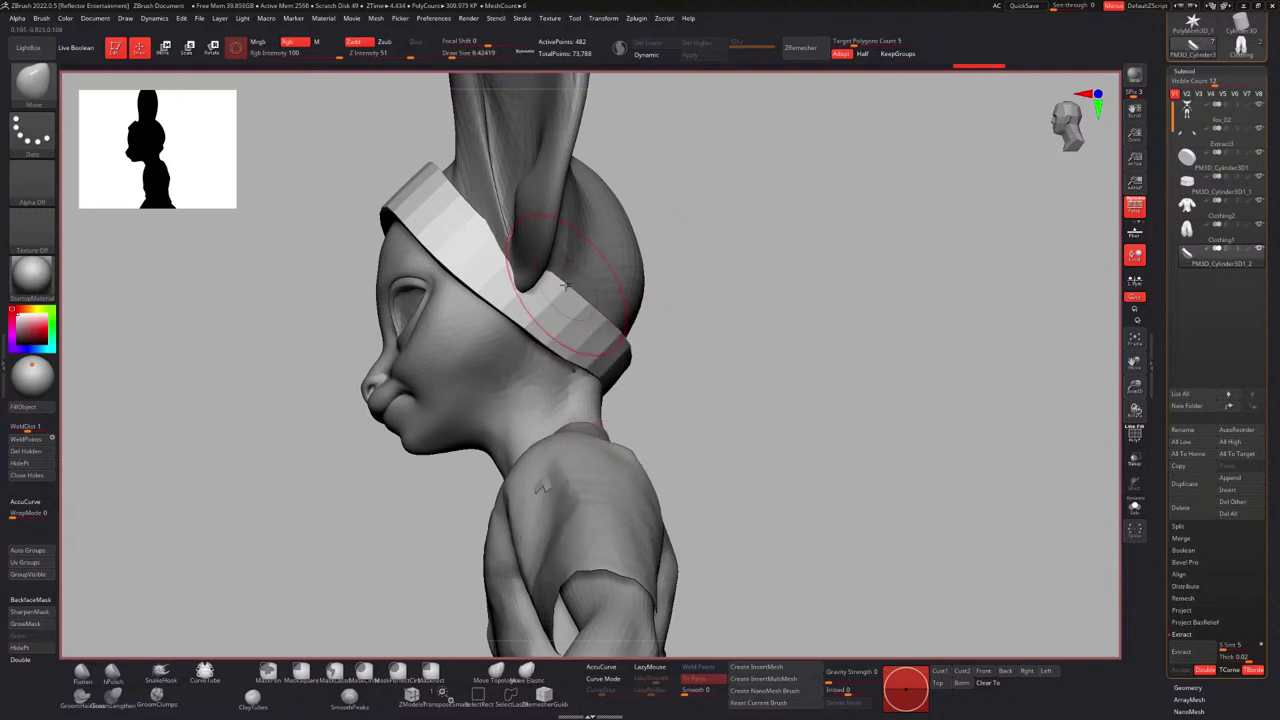
pyautogui.moveTo(549, 289)
pyautogui.mouseDown(button='right')
pyautogui.moveTo(514, 263)
pyautogui.moveTo(534, 297)
pyautogui.mouseUp(button='right')
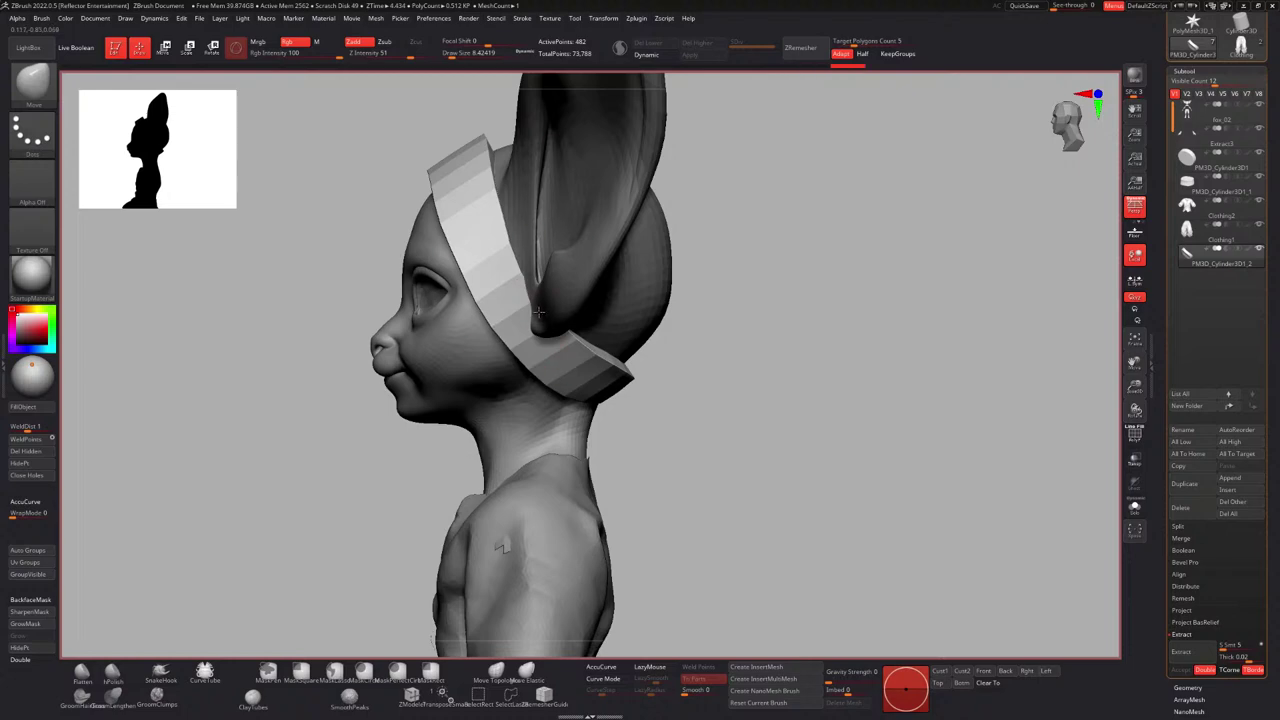
pyautogui.moveTo(634, 359)
pyautogui.mouseDown(button='right')
pyautogui.moveTo(574, 368)
pyautogui.moveTo(566, 343)
pyautogui.moveTo(547, 338)
pyautogui.mouseUp(button='right')
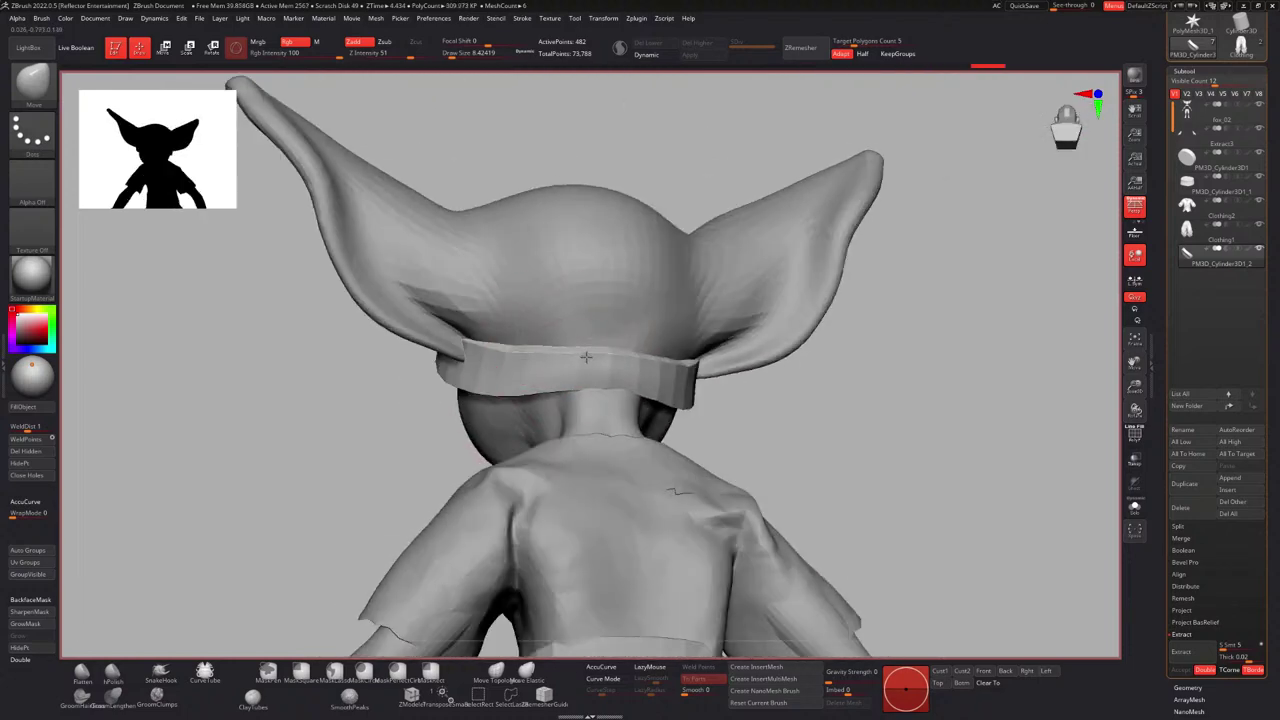
# Narrow the headband across the back of the head and fit it closely below the skull.
pyautogui.press('ctrl')
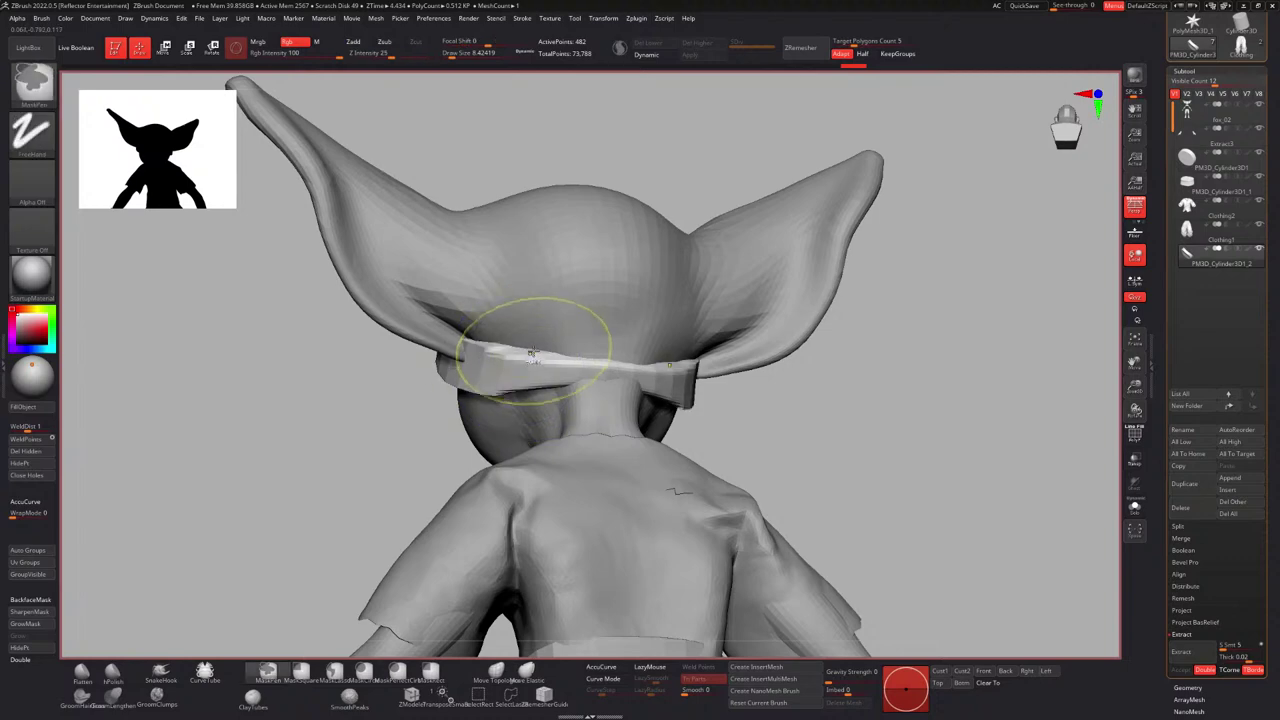
pyautogui.moveTo(548, 357)
pyautogui.mouseDown(button='right')
pyautogui.moveTo(600, 384)
pyautogui.moveTo(443, 343)
pyautogui.moveTo(480, 260)
pyautogui.moveTo(443, 320)
pyautogui.moveTo(545, 325)
pyautogui.mouseUp(button='right')
pyautogui.press('space')
pyautogui.moveTo(545, 325)
pyautogui.keyDown('ctrl'); pyautogui.mouseDown(button='right')
pyautogui.moveTo(550, 370)
pyautogui.moveTo(450, 390)
pyautogui.mouseUp(button='right'); pyautogui.keyUp('ctrl')
pyautogui.moveTo(450, 390)
pyautogui.mouseDown(button='right')
pyautogui.moveTo(475, 352)
pyautogui.moveTo(491, 268)
pyautogui.moveTo(460, 264)
pyautogui.mouseUp(button='right')
pyautogui.keyDown('ctrl'); pyautogui.moveTo(460, 264); pyautogui.dragTo(460, 235, button='right'); pyautogui.keyUp('ctrl')
pyautogui.moveTo(460, 235)
pyautogui.mouseDown(button='right')
pyautogui.moveTo(458, 300)
pyautogui.moveTo(486, 306)
pyautogui.moveTo(495, 367)
pyautogui.moveTo(461, 377)
pyautogui.mouseUp(button='right')
# Enlarge the Move brush and adjust the headband's forehead, temple and nape sections to follow the head.
pyautogui.moveTo(461, 379); pyautogui.dragTo(458, 379)
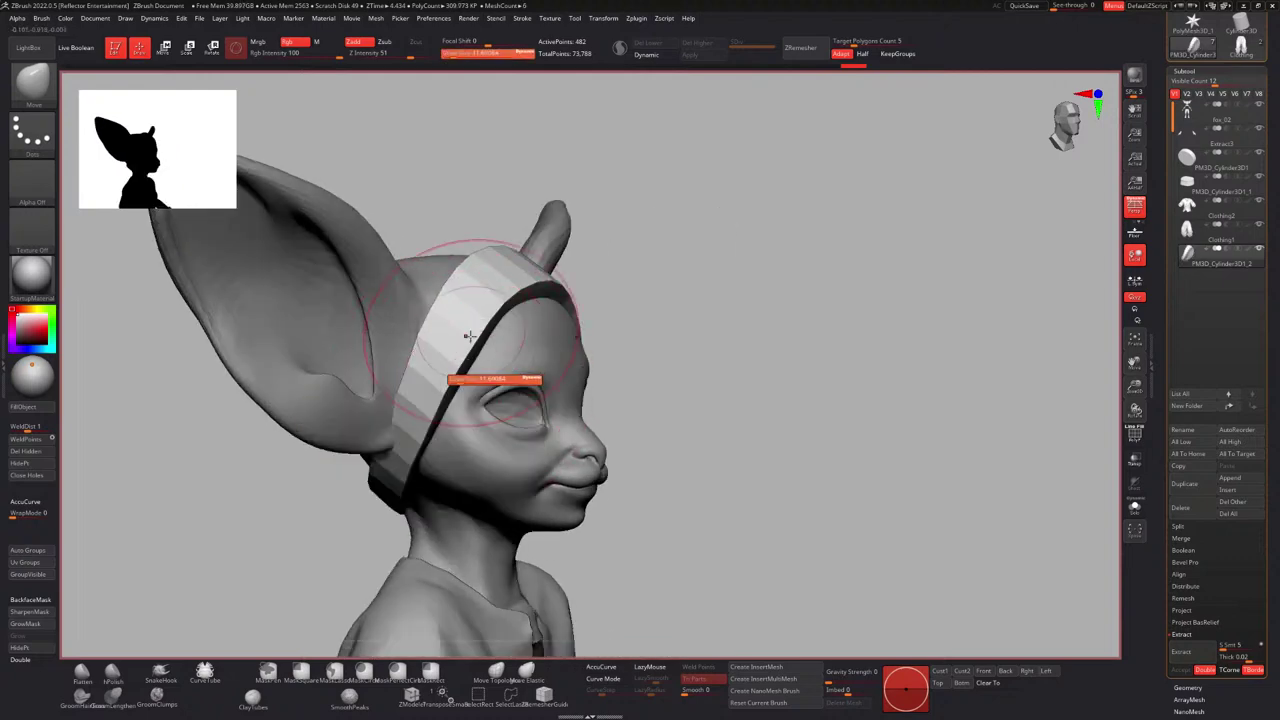
pyautogui.moveTo(467, 337); pyautogui.dragTo(455, 366, button='right')
pyautogui.moveTo(660, 328)
pyautogui.keyDown('alt'); pyautogui.mouseDown(button='right')
pyautogui.moveTo(570, 307)
pyautogui.moveTo(595, 306)
pyautogui.mouseUp(button='right'); pyautogui.keyUp('alt')
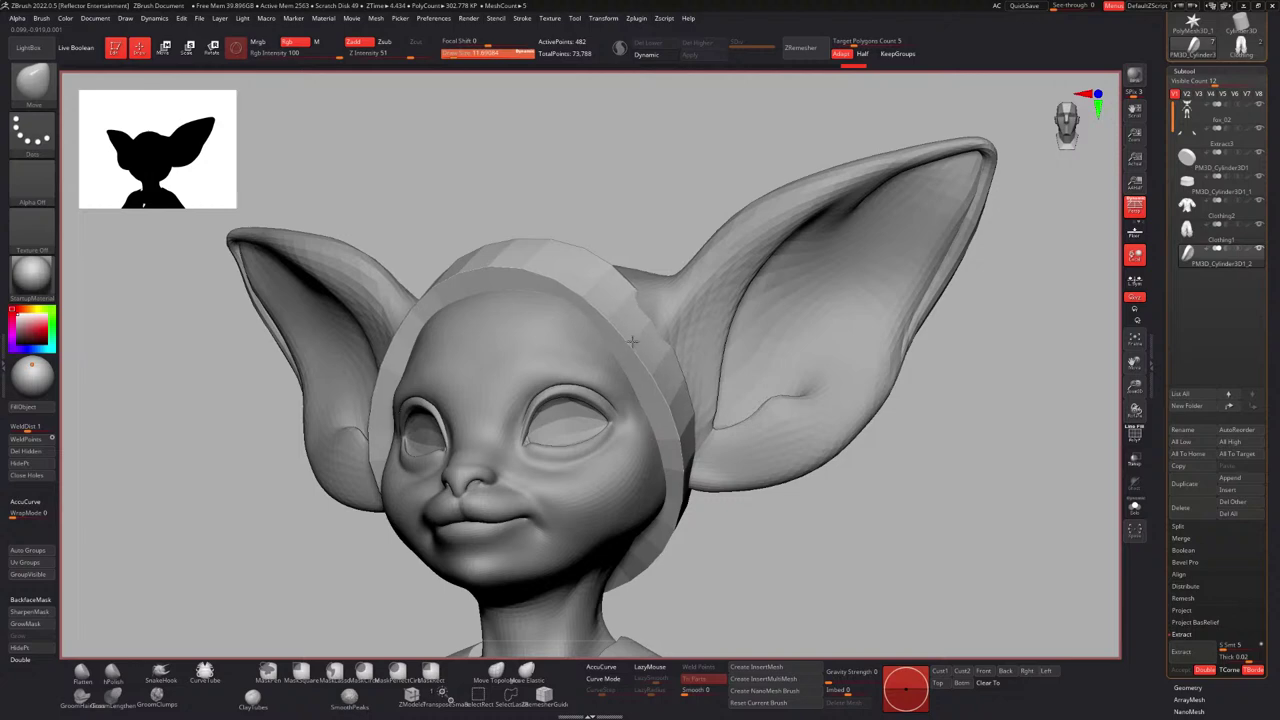
pyautogui.keyDown('ctrl'); pyautogui.moveTo(658, 305); pyautogui.dragTo(630, 300, button='right'); pyautogui.keyUp('ctrl')
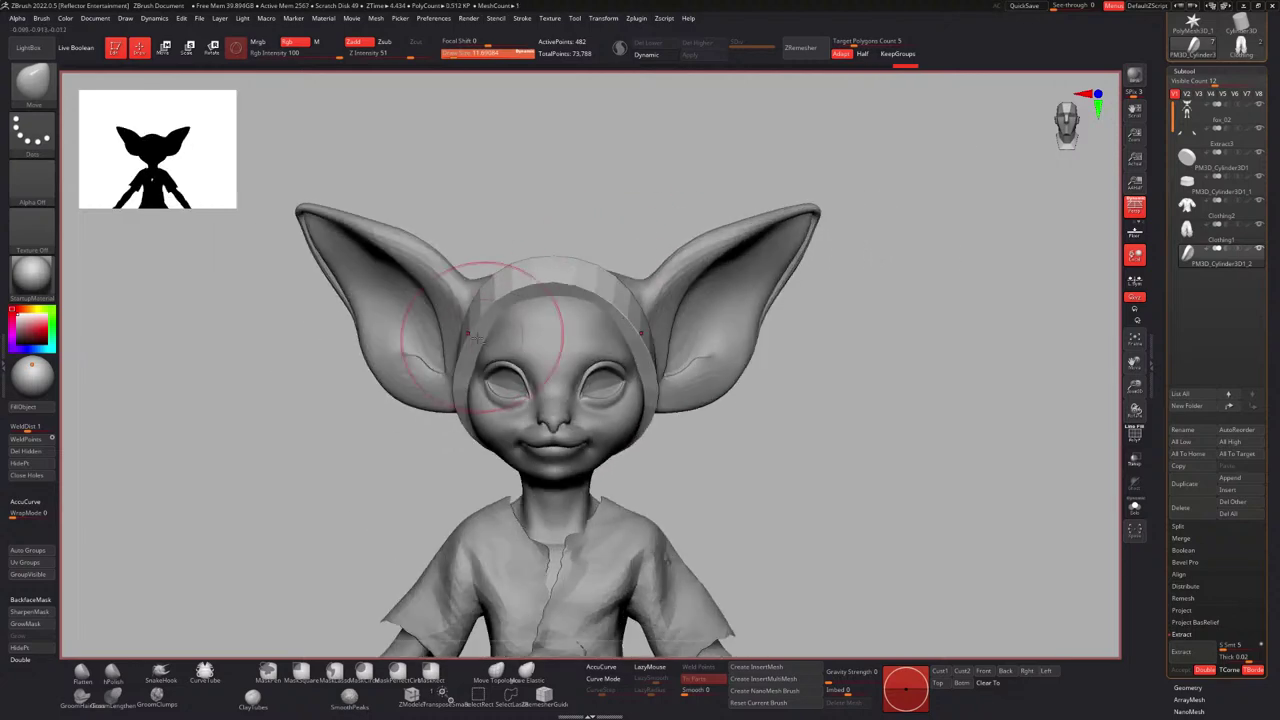
pyautogui.moveTo(483, 334); pyautogui.dragTo(520, 350, button='right')
pyautogui.moveTo(520, 350)
pyautogui.keyDown('ctrl'); pyautogui.mouseDown(button='right')
pyautogui.moveTo(453, 440)
pyautogui.moveTo(438, 403)
pyautogui.moveTo(500, 394)
pyautogui.mouseUp(button='right'); pyautogui.keyUp('ctrl')
pyautogui.keyDown('alt'); pyautogui.moveTo(390, 440); pyautogui.dragTo(530, 408, button='right'); pyautogui.keyUp('alt')
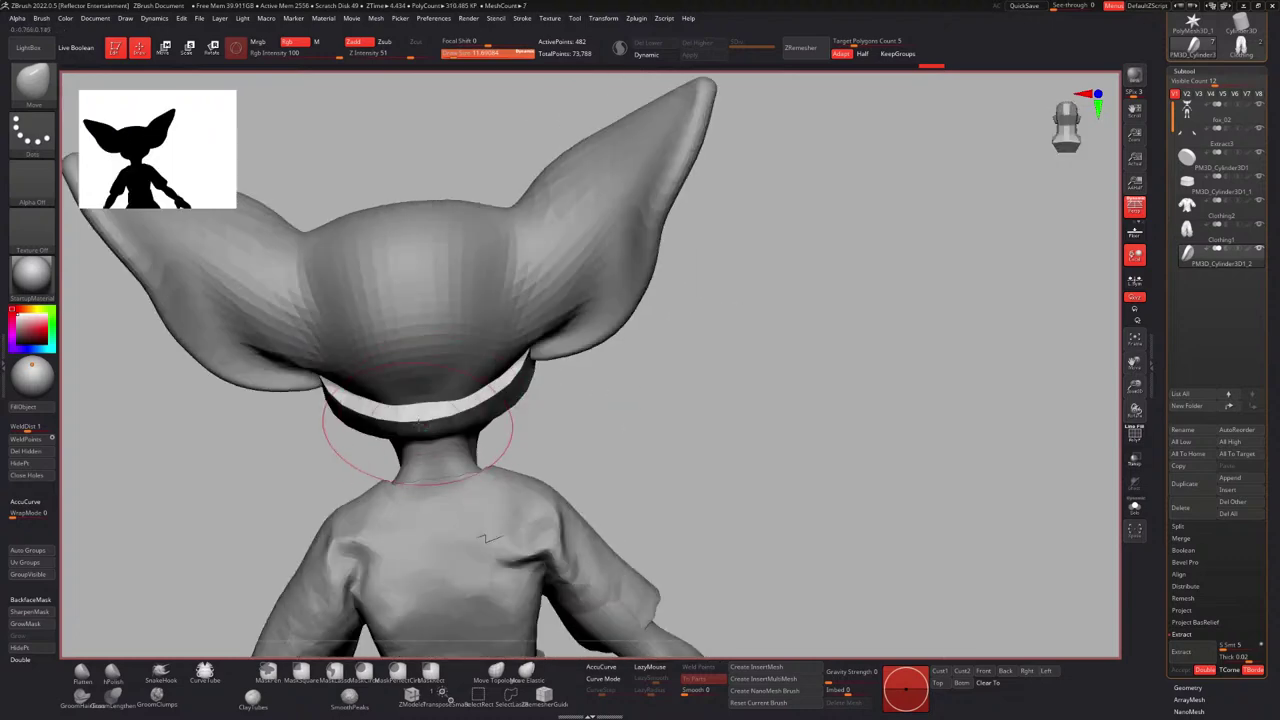
pyautogui.moveTo(445, 410); pyautogui.dragTo(500, 345, button='right')
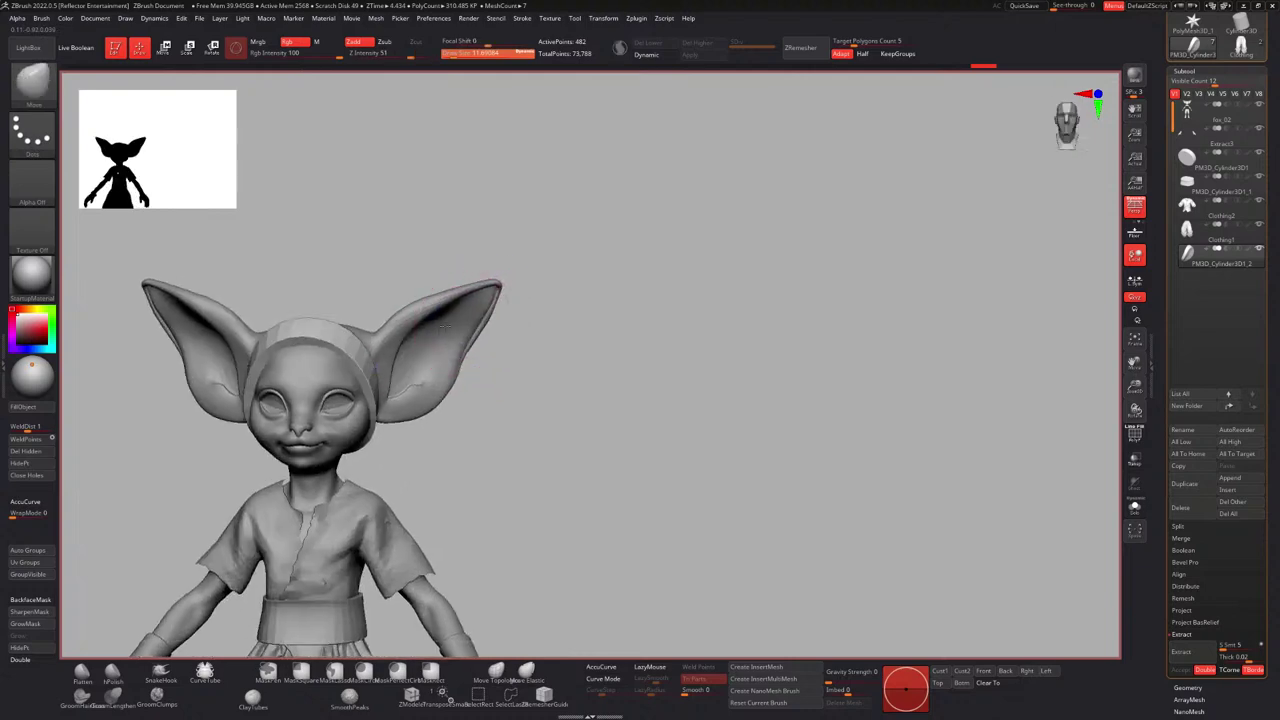
# Reshape the headband's arch above the forehead with the Move brush at Draw Size about 18.
pyautogui.keyDown('alt'); pyautogui.moveTo(420, 361); pyautogui.dragTo(585, 307, button='right'); pyautogui.keyUp('alt')
pyautogui.press(']')
pyautogui.press(']')
pyautogui.moveTo(598, 298); pyautogui.dragTo(590, 302)
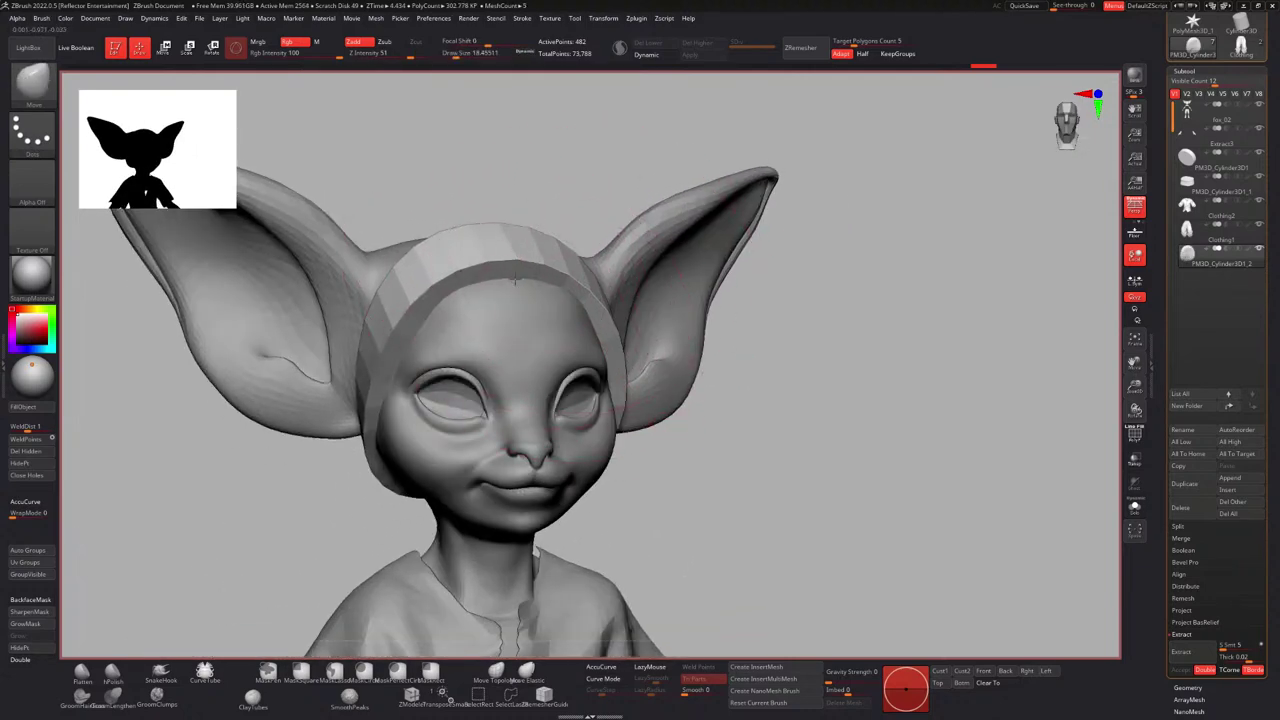
pyautogui.moveTo(530, 318); pyautogui.dragTo(451, 273, button='right')
# Refine the headband's fit along the temples and cheeks with the Move brush at Draw Size about 13.
pyautogui.press('s')
pyautogui.moveTo(445, 323); pyautogui.dragTo(441, 322)
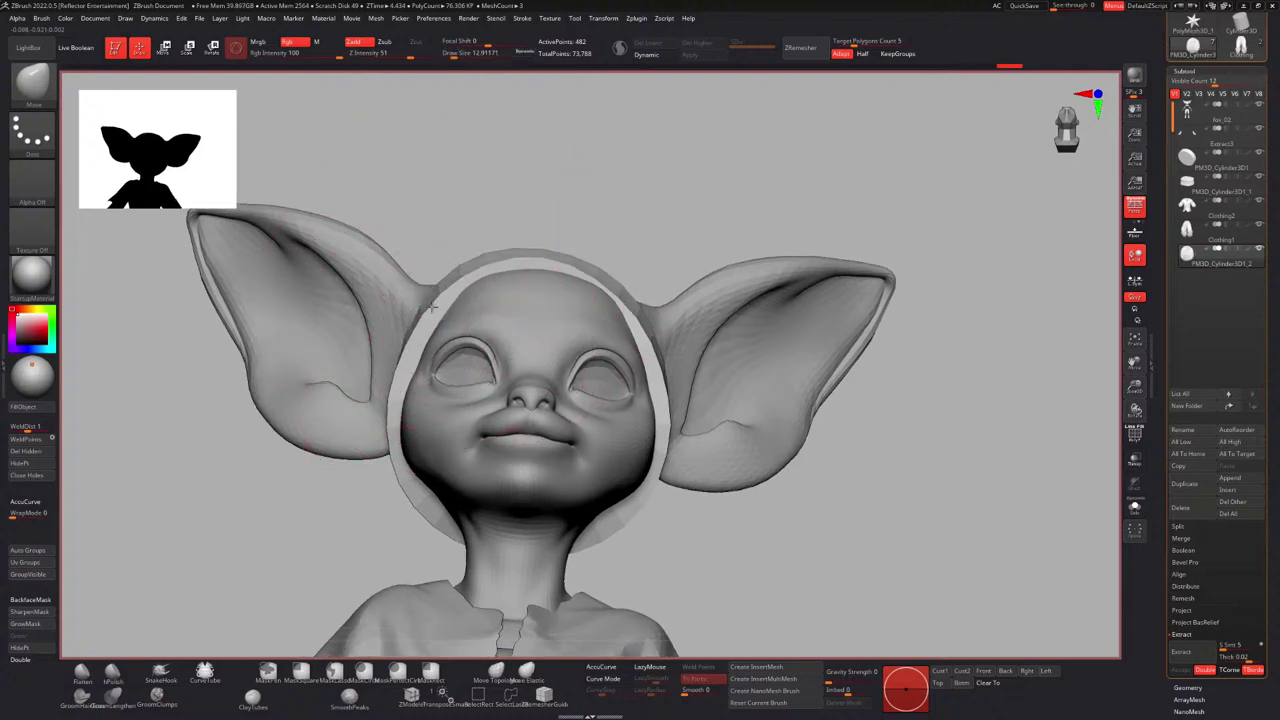
pyautogui.moveTo(433, 307); pyautogui.dragTo(489, 384, button='right')
pyautogui.keyDown('ctrl'); pyautogui.moveTo(489, 384); pyautogui.dragTo(506, 296, button='right'); pyautogui.keyUp('ctrl')
pyautogui.moveTo(506, 296); pyautogui.dragTo(473, 299, button='right')
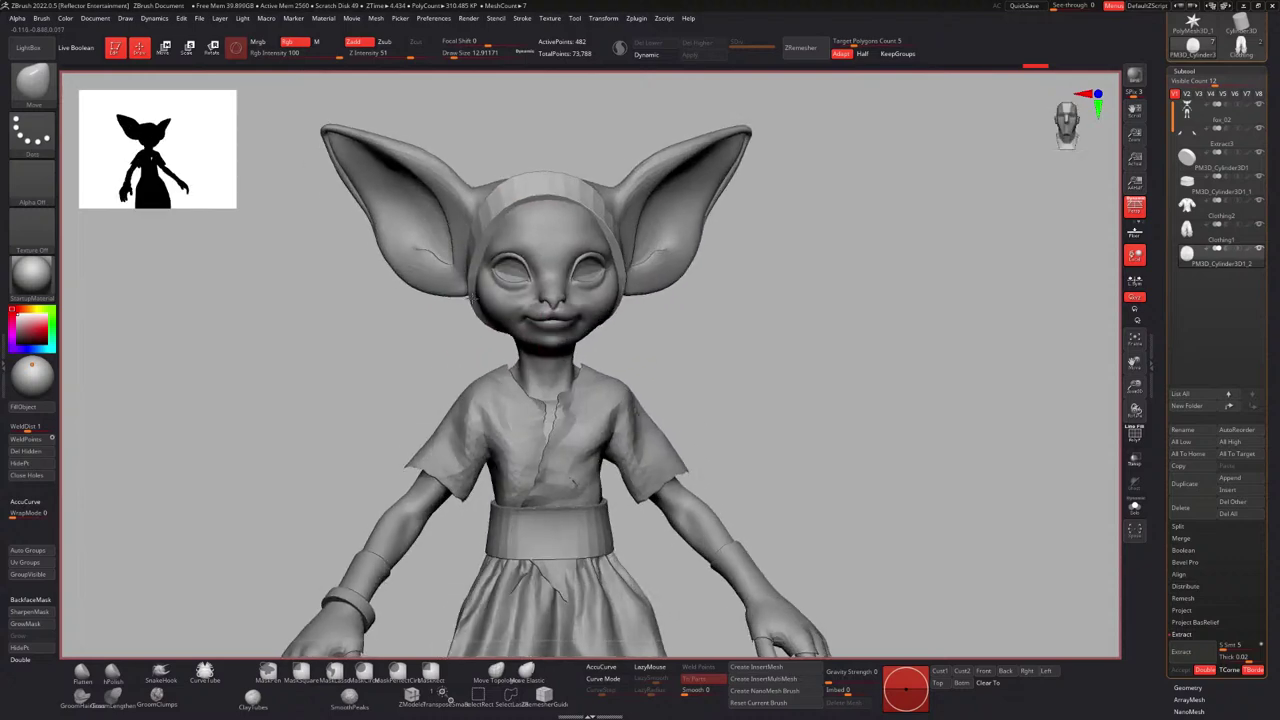
pyautogui.moveTo(508, 243)
pyautogui.keyDown('alt'); pyautogui.mouseDown(button='right')
pyautogui.moveTo(611, 279)
pyautogui.moveTo(545, 223)
pyautogui.moveTo(573, 253)
pyautogui.moveTo(523, 251)
pyautogui.moveTo(502, 267)
pyautogui.mouseUp(button='right'); pyautogui.keyUp('alt')
pyautogui.moveTo(581, 274)
pyautogui.mouseDown(button='right')
pyautogui.moveTo(643, 268)
pyautogui.moveTo(578, 284)
pyautogui.mouseUp(button='right')
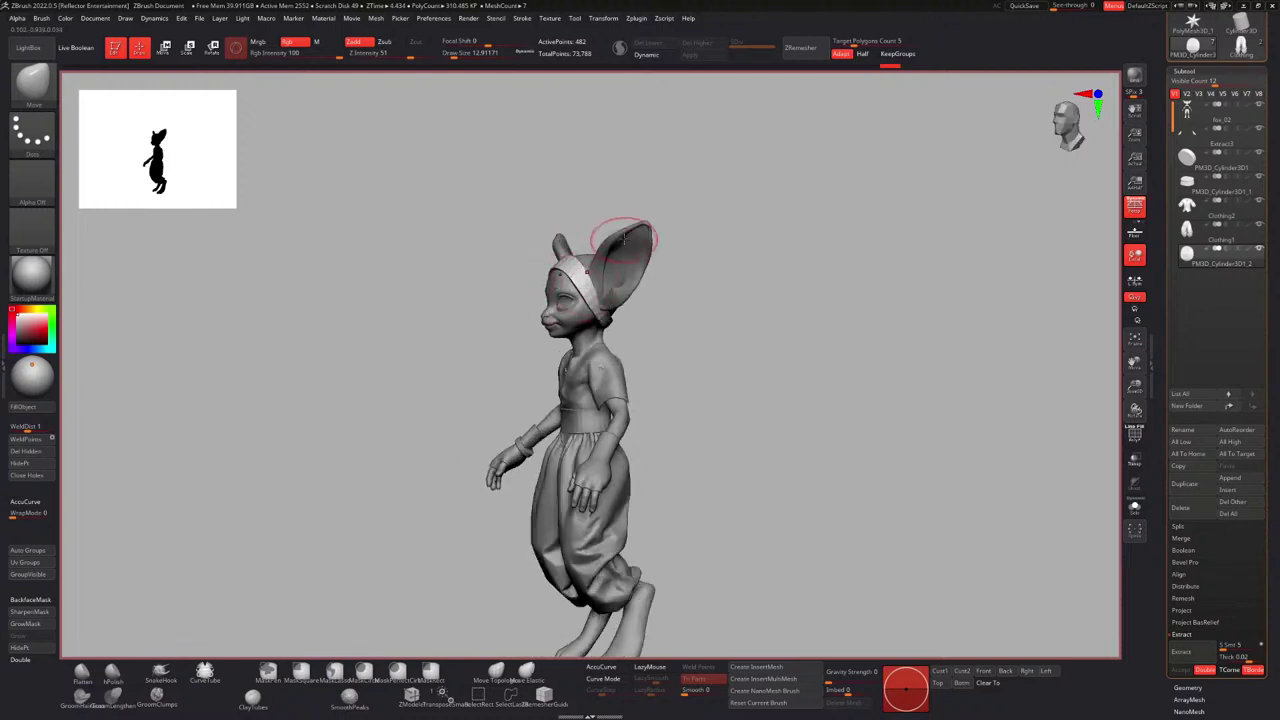
pyautogui.moveTo(583, 268)
pyautogui.mouseDown(button='right')
pyautogui.moveTo(557, 250)
pyautogui.moveTo(552, 287)
pyautogui.mouseUp(button='right')
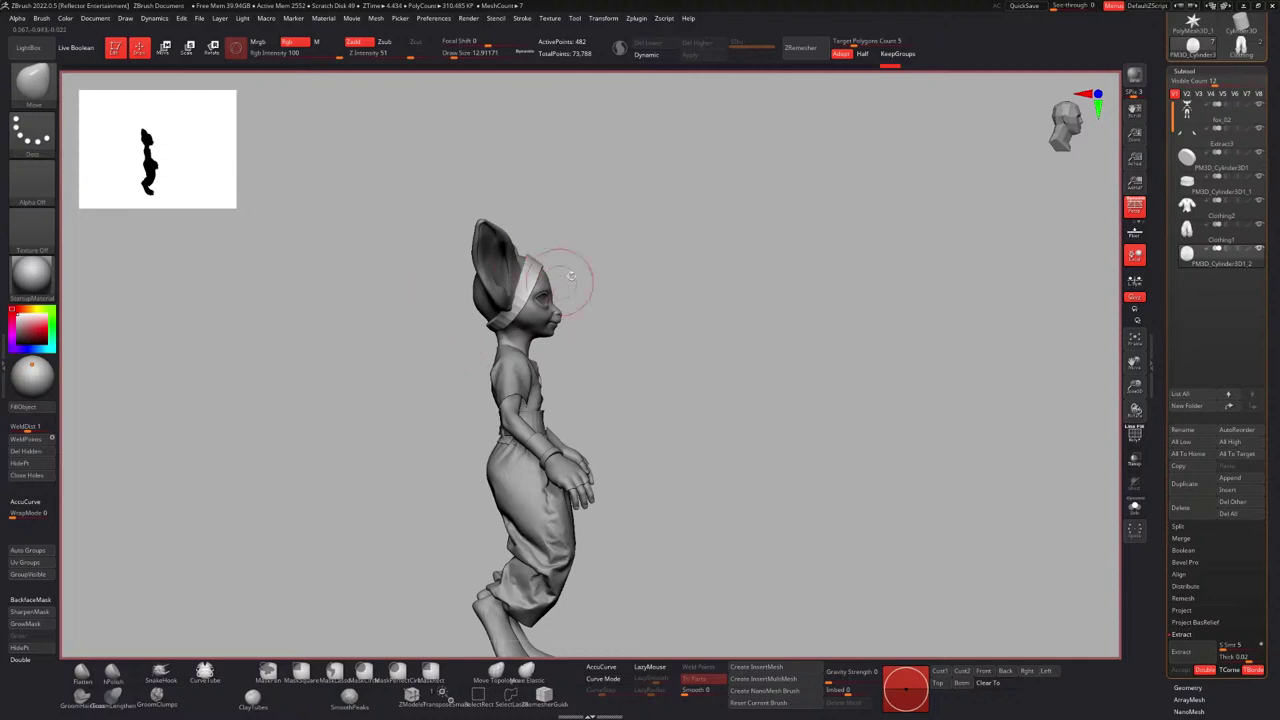
pyautogui.keyDown('shift'); pyautogui.moveTo(571, 276); pyautogui.dragTo(590, 228, button='right'); pyautogui.keyUp('shift')
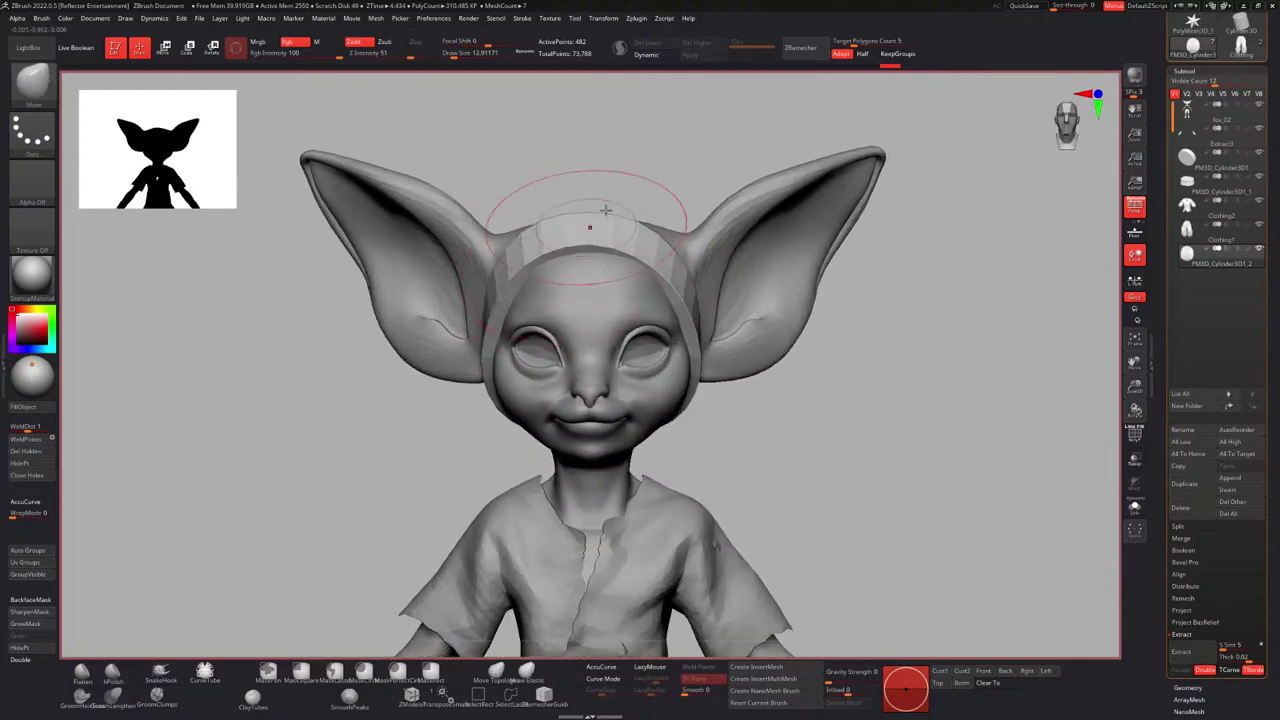
# Insert a Sphere3D as a new subtool below the headband and make it active.
pyautogui.click(1235, 490)
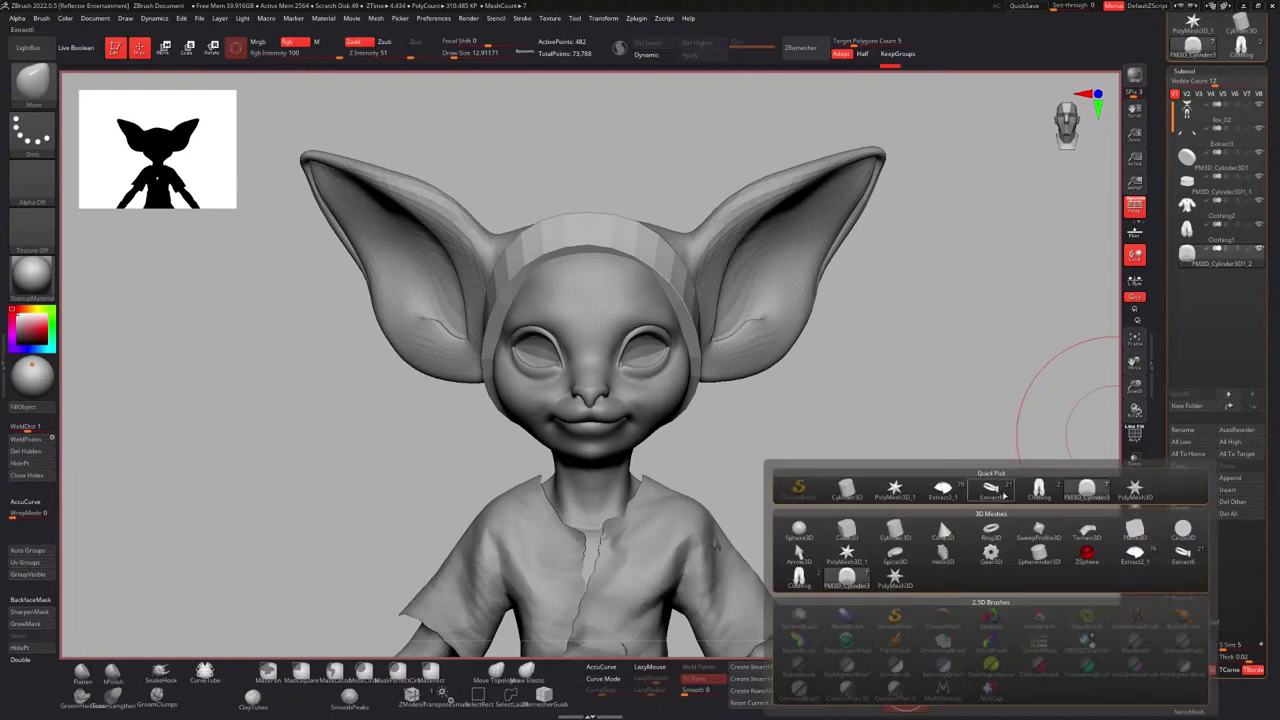
pyautogui.click(799, 533)
pyautogui.keyDown('ctrl'); pyautogui.moveTo(758, 372); pyautogui.dragTo(637, 297, button='right'); pyautogui.keyUp('ctrl')
pyautogui.press('r')
pyautogui.moveTo(634, 424); pyautogui.dragTo(597, 461)
pyautogui.keyDown('alt'); pyautogui.moveTo(608, 350); pyautogui.dragTo(595, 318, button='right'); pyautogui.keyUp('alt')
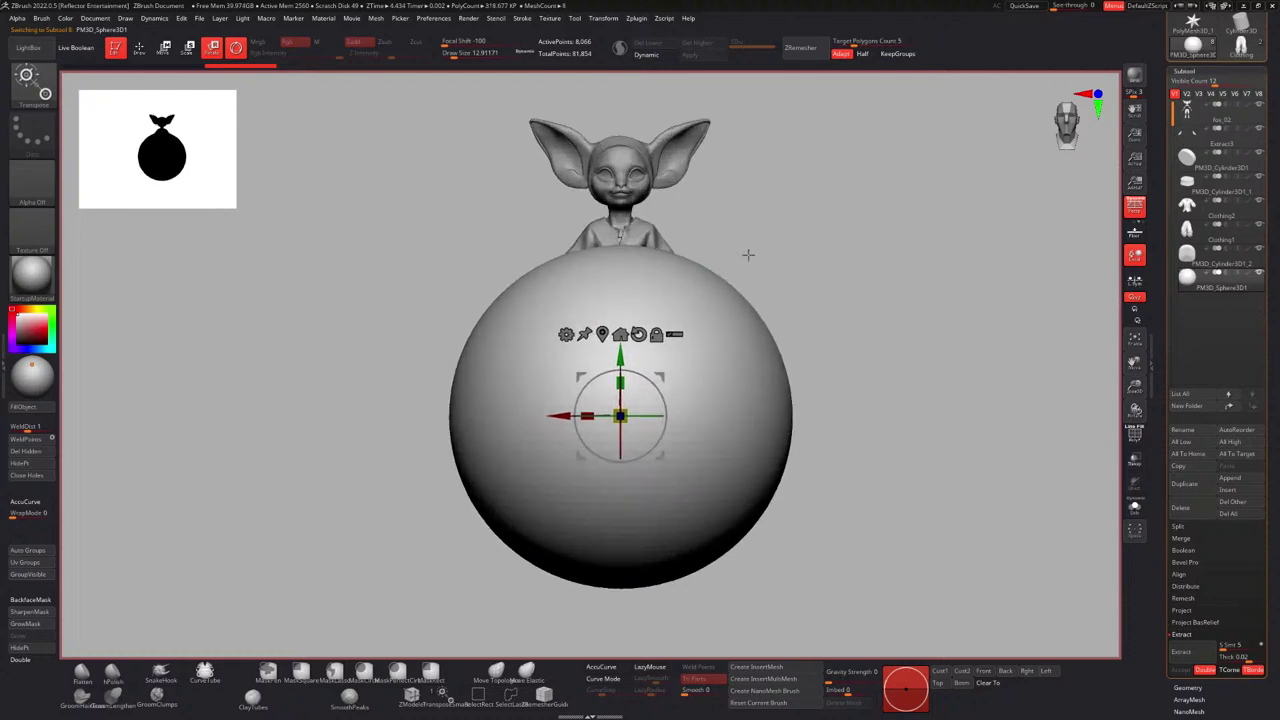
pyautogui.keyDown('alt'); pyautogui.moveTo(725, 242); pyautogui.dragTo(741, 268, button='right'); pyautogui.keyUp('alt')
# Move the sphere up to the fox's face and scale it down to about the head's size.
pyautogui.moveTo(636, 380); pyautogui.dragTo(632, 150)
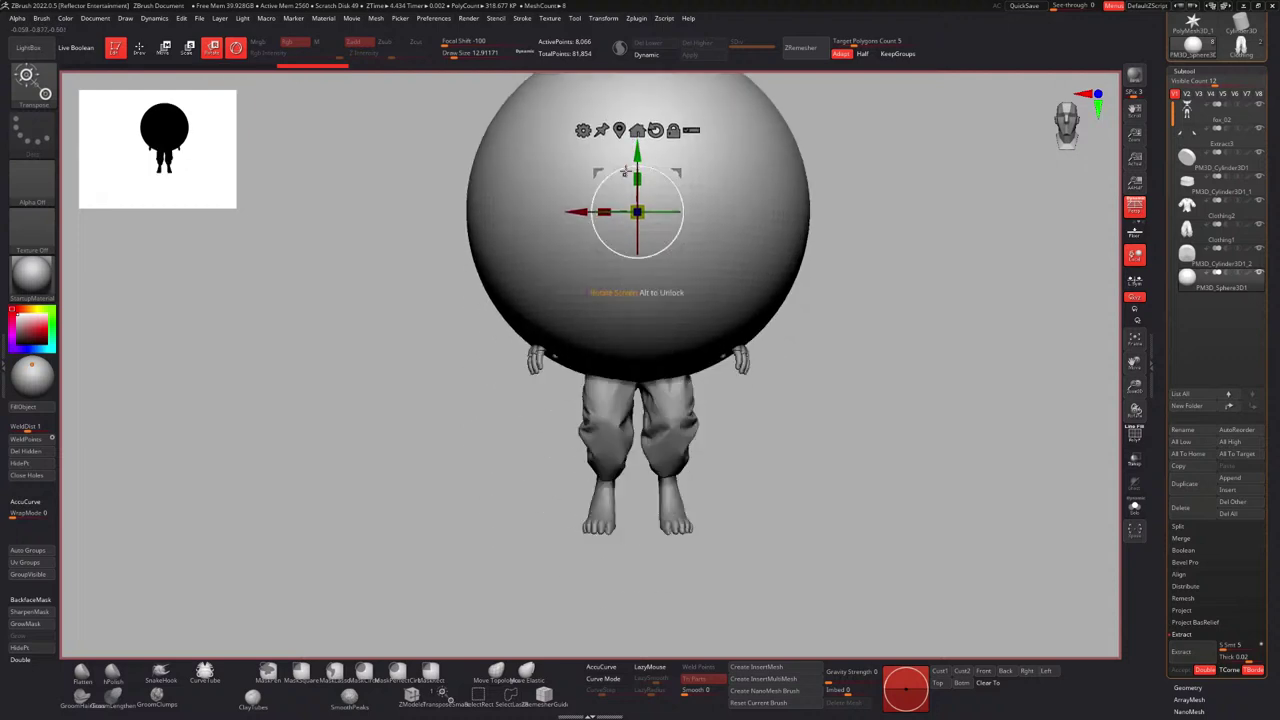
pyautogui.keyDown('alt'); pyautogui.moveTo(622, 154); pyautogui.dragTo(593, 254, button='right'); pyautogui.keyUp('alt')
pyautogui.keyDown('ctrl'); pyautogui.moveTo(593, 254); pyautogui.dragTo(626, 462, button='right'); pyautogui.keyUp('ctrl')
pyautogui.moveTo(629, 386); pyautogui.dragTo(365, 394)
pyautogui.keyDown('alt'); pyautogui.moveTo(637, 318); pyautogui.dragTo(630, 276, button='right'); pyautogui.keyUp('alt')
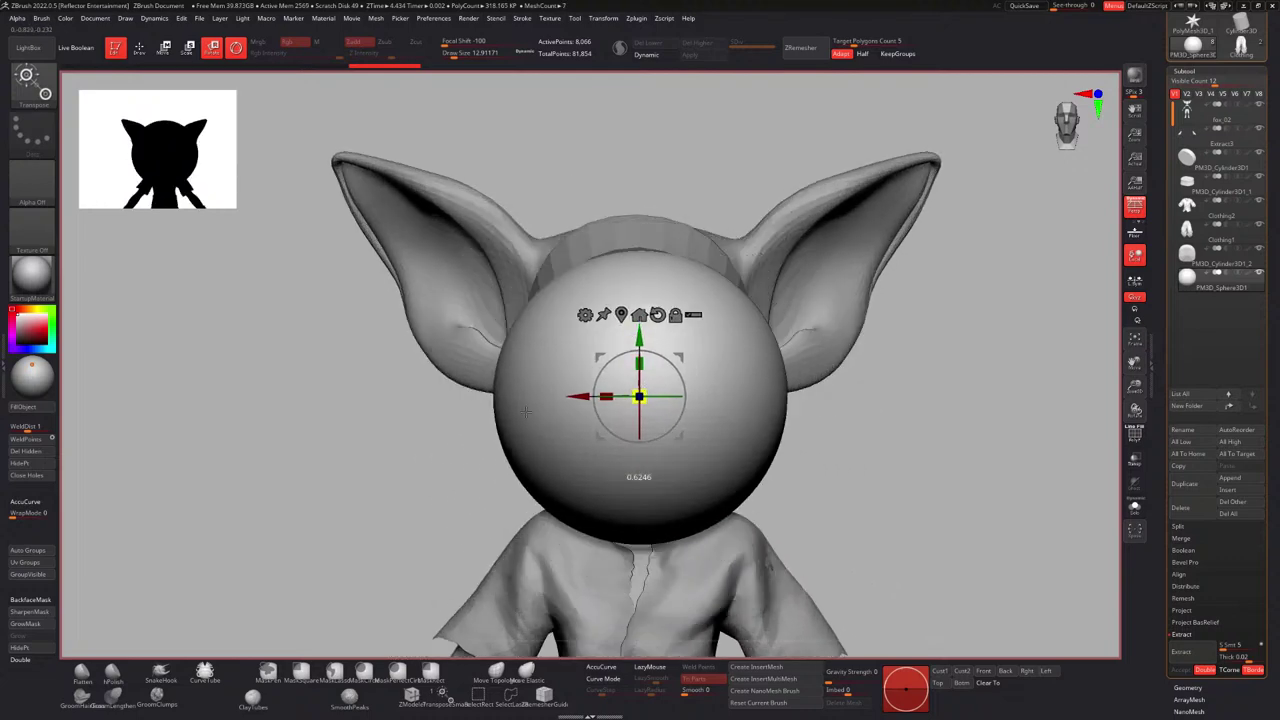
pyautogui.moveTo(526, 411); pyautogui.dragTo(521, 411)
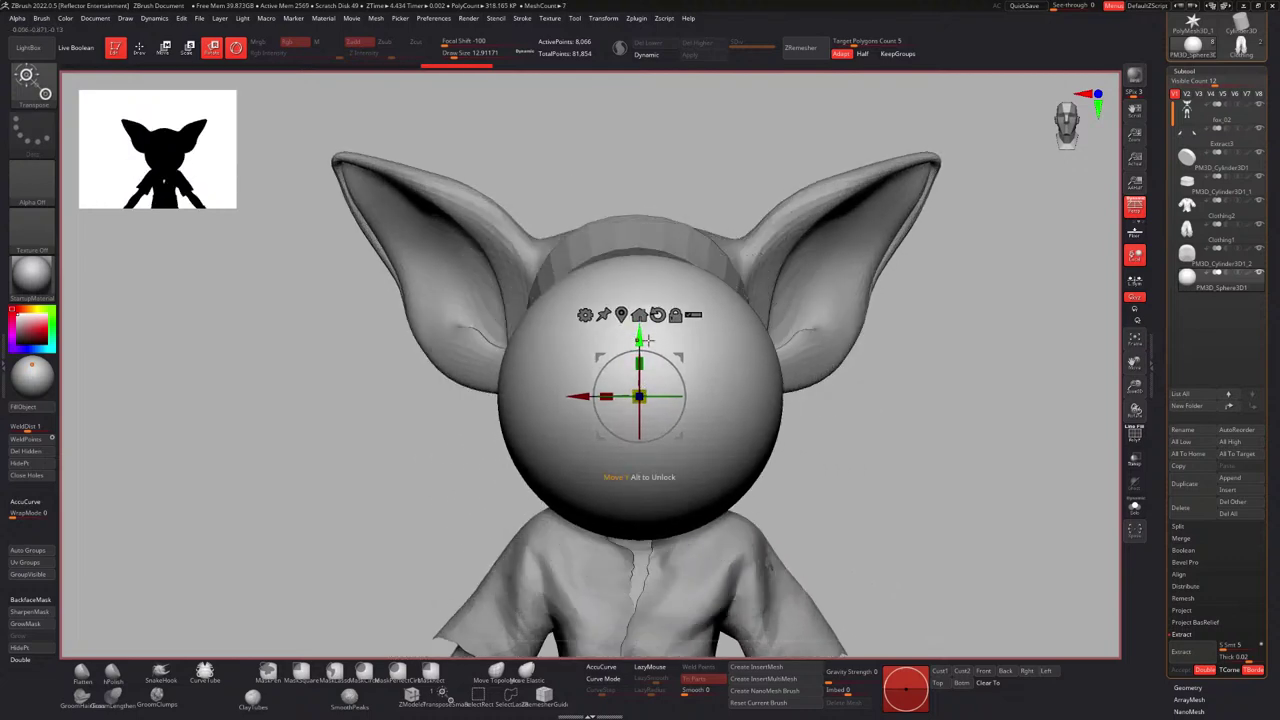
# Raise the sphere to the headband's top front, shrink it and tilt its gizmo to match the band's slope.
pyautogui.press('q')
pyautogui.moveTo(637, 317); pyautogui.dragTo(760, 373, button='right')
pyautogui.press('w')
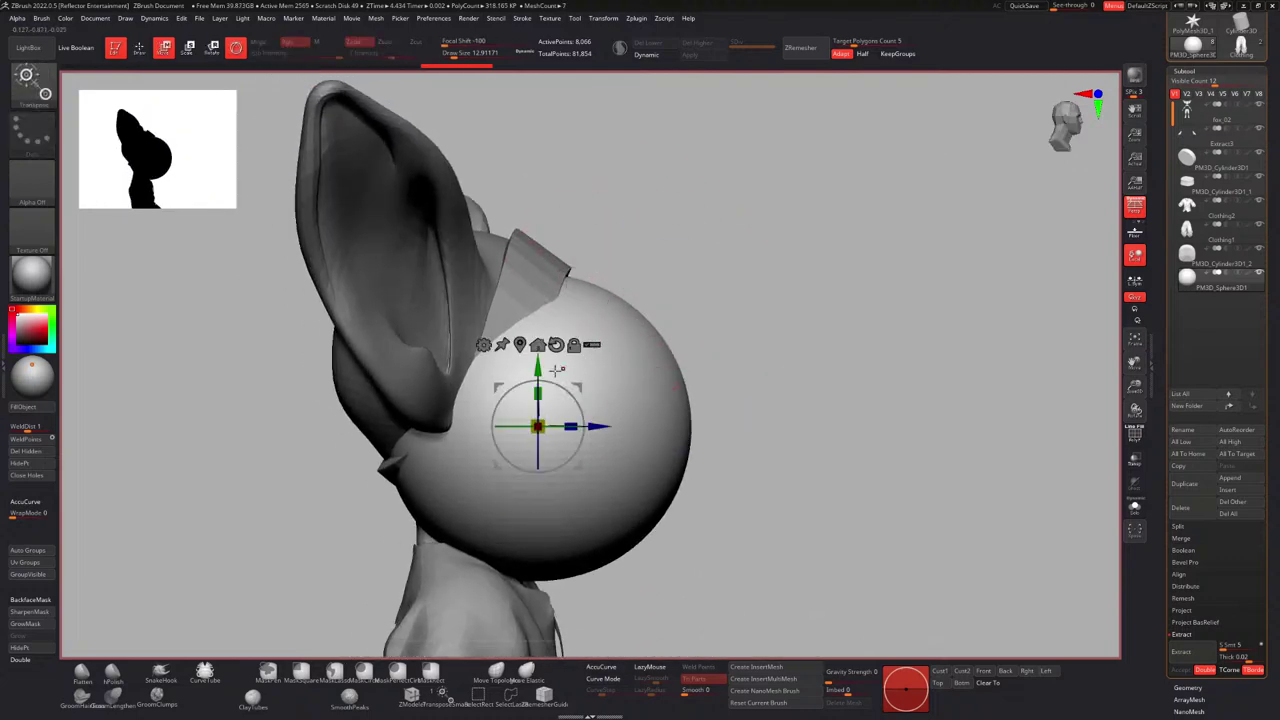
pyautogui.moveTo(540, 367); pyautogui.dragTo(545, 208)
pyautogui.keyDown('alt'); pyautogui.moveTo(547, 211); pyautogui.dragTo(559, 312, button='right'); pyautogui.keyUp('alt')
pyautogui.moveTo(556, 323); pyautogui.dragTo(547, 284)
pyautogui.keyDown('alt'); pyautogui.moveTo(540, 273); pyautogui.dragTo(596, 270, button='right'); pyautogui.keyUp('alt')
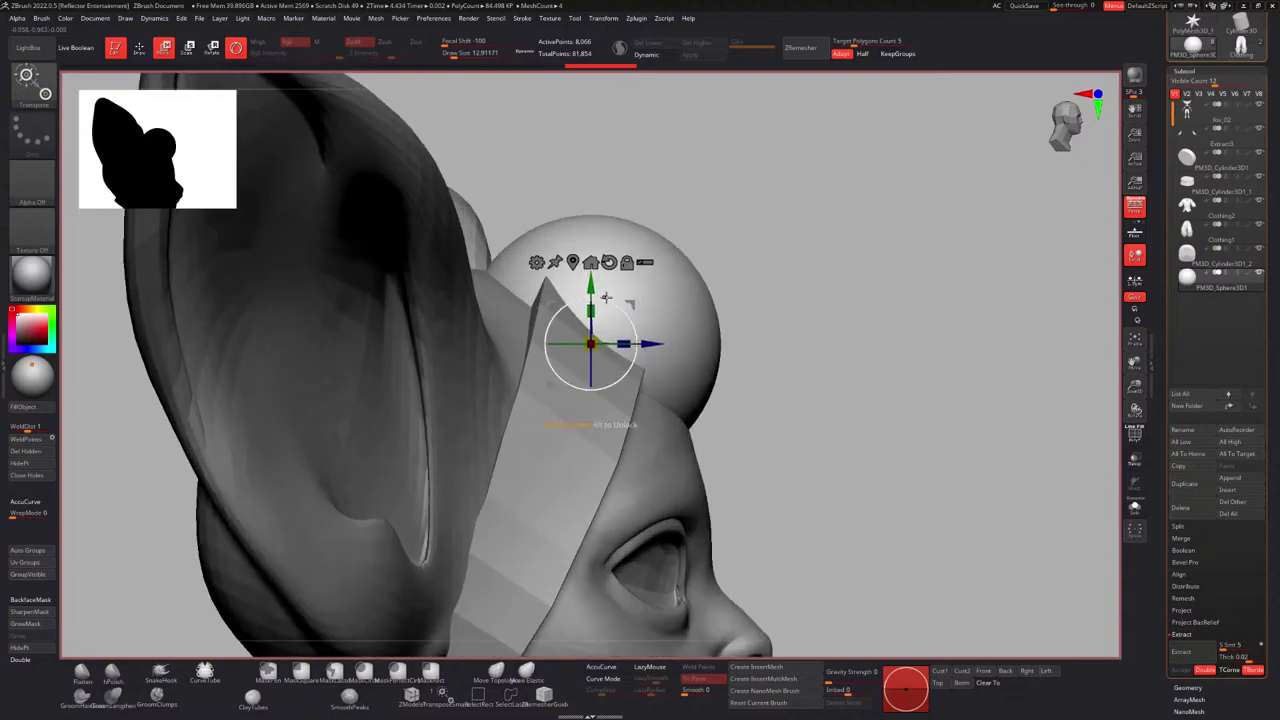
pyautogui.moveTo(607, 302); pyautogui.dragTo(625, 316)
pyautogui.keyDown('alt'); pyautogui.moveTo(625, 316); pyautogui.dragTo(582, 333, button='right'); pyautogui.keyUp('alt')
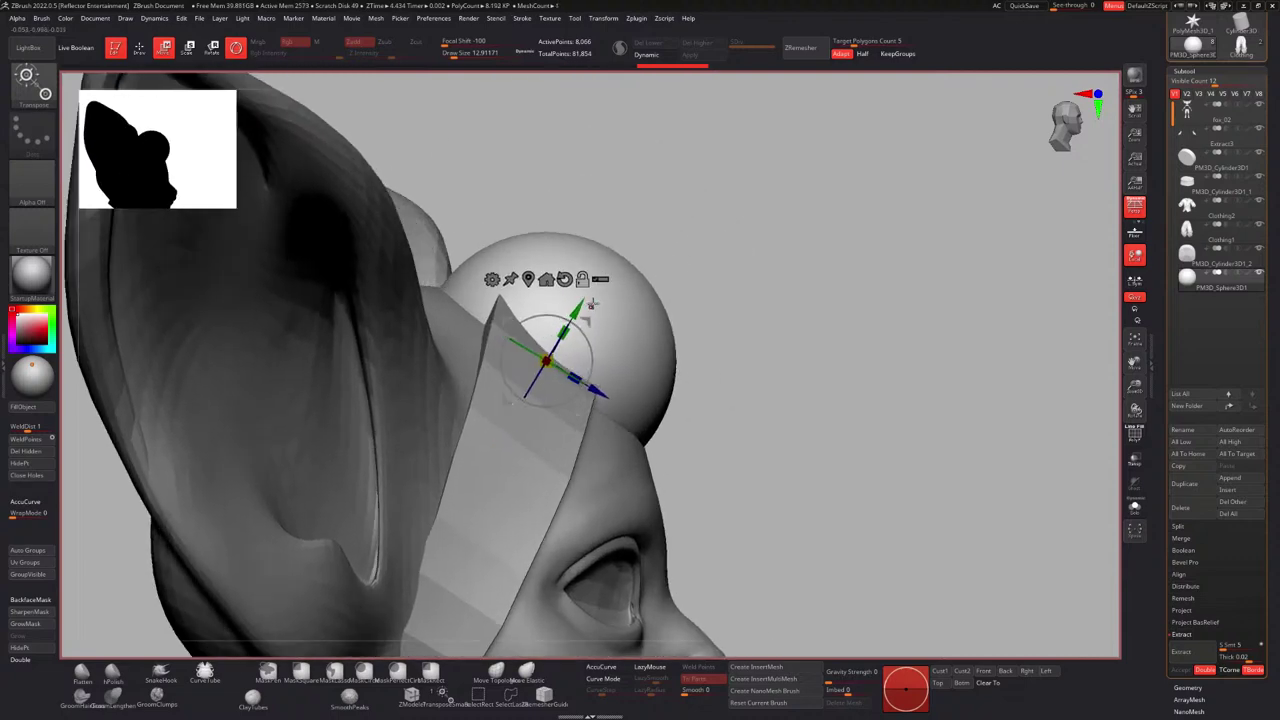
# Cut the sphere into a flat-backed dome with the Flatten deformer and return to the standard gizmo.
pyautogui.click(494, 280)
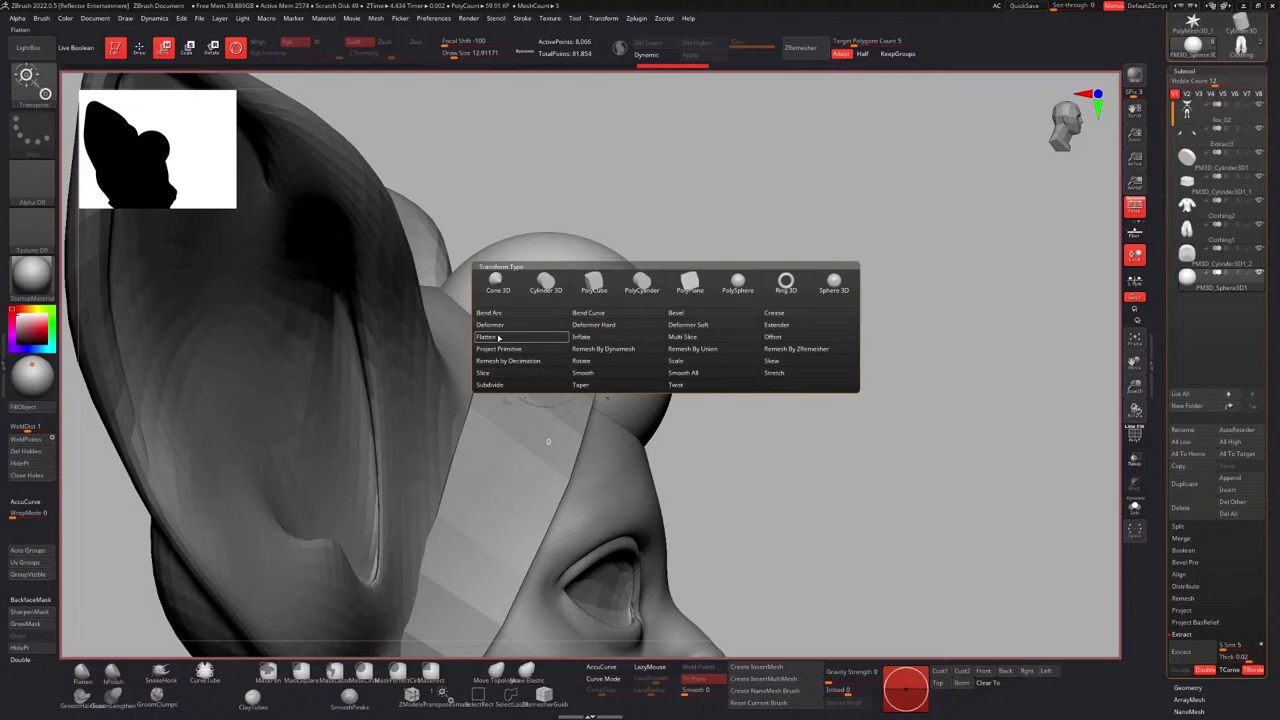
pyautogui.click(497, 337)
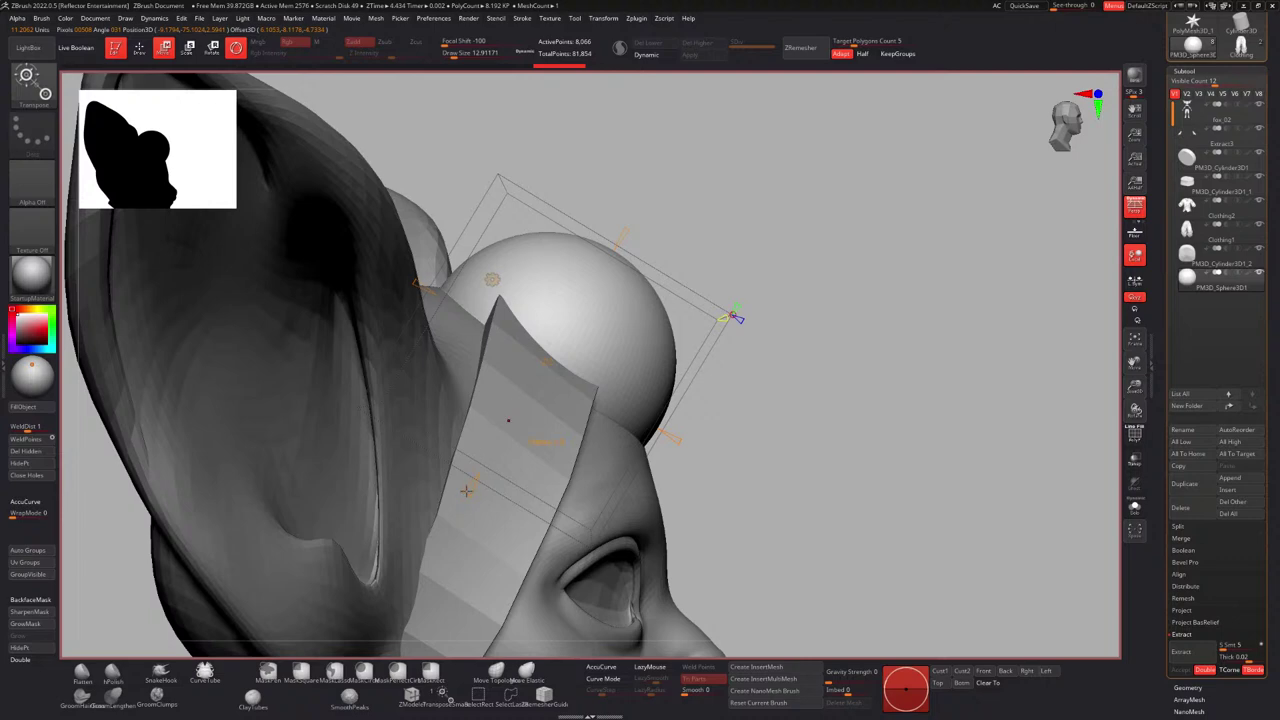
pyautogui.moveTo(473, 484); pyautogui.dragTo(551, 314)
pyautogui.moveTo(671, 289); pyautogui.dragTo(527, 242)
pyautogui.press('r')
pyautogui.click(444, 281)
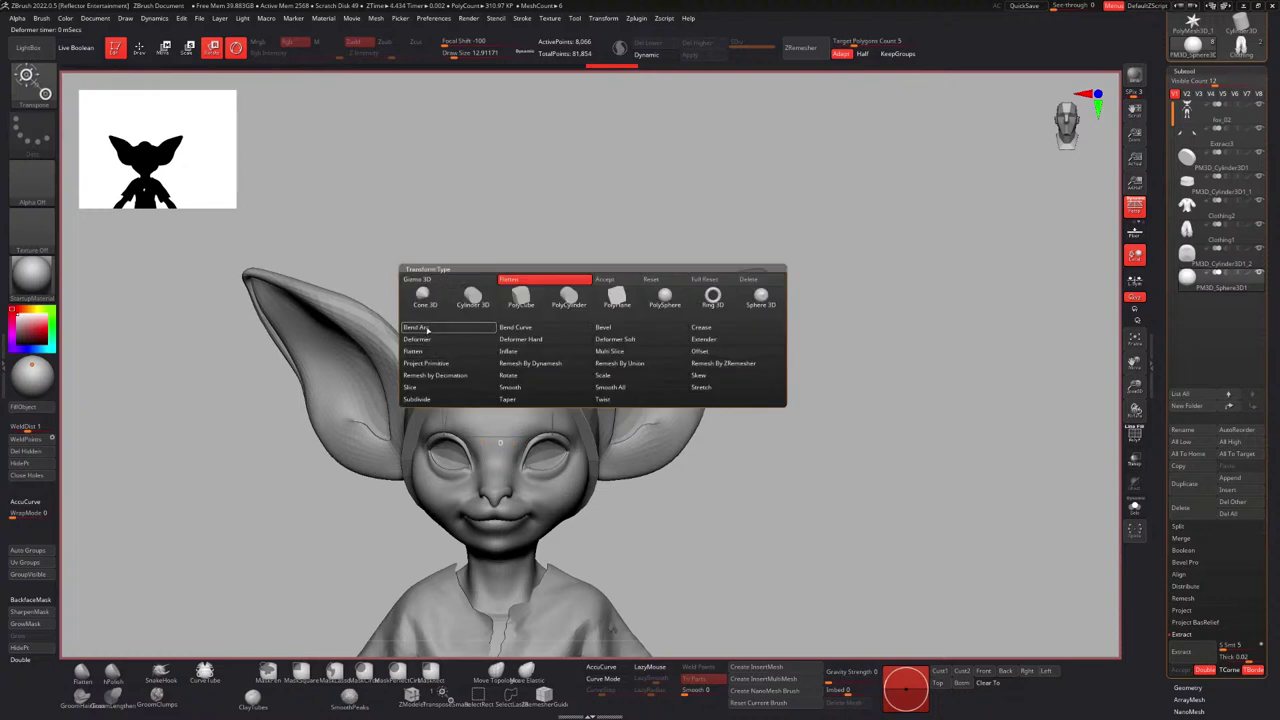
pyautogui.click(426, 328)
pyautogui.keyDown('alt'); pyautogui.moveTo(443, 286); pyautogui.dragTo(501, 352); pyautogui.keyUp('alt')
pyautogui.moveTo(501, 352); pyautogui.dragTo(446, 350, button='right')
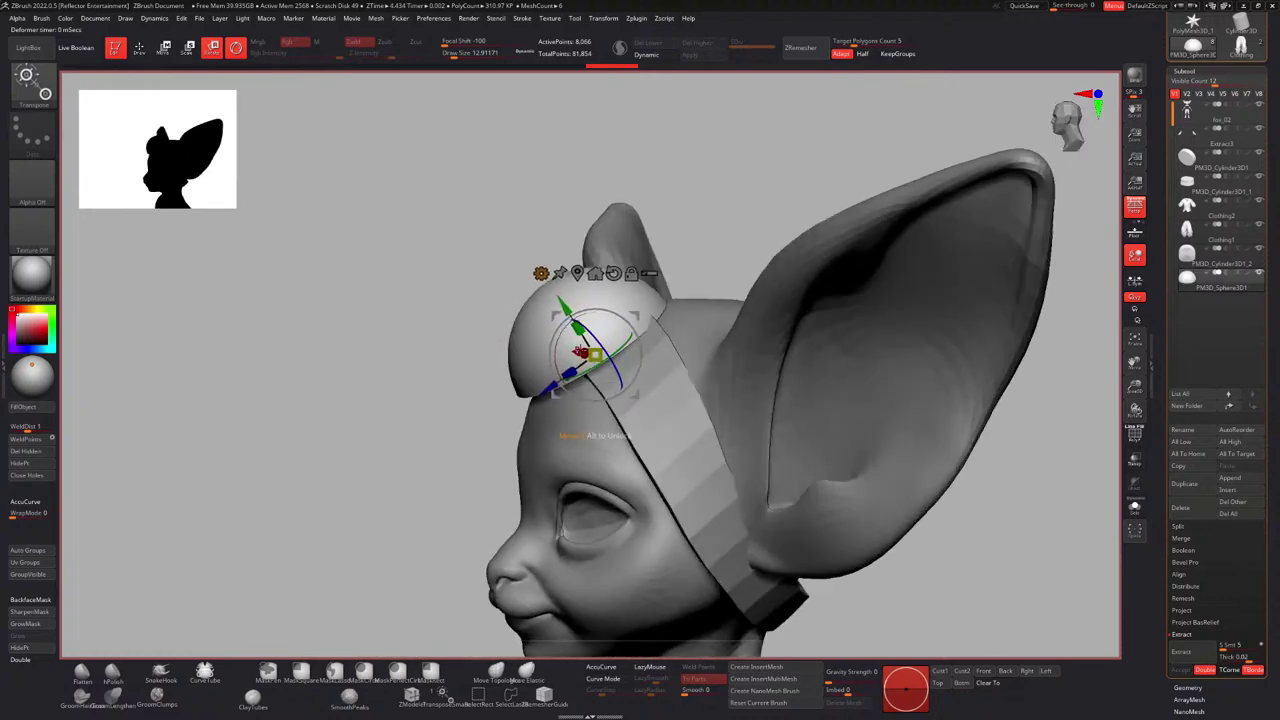
# Scale the dome down and place it against the front of the headband, above the forehead.
pyautogui.moveTo(595, 355); pyautogui.dragTo(624, 383)
pyautogui.moveTo(624, 383); pyautogui.dragTo(700, 374, button='right')
pyautogui.moveTo(547, 303)
pyautogui.mouseDown()
pyautogui.moveTo(547, 287)
pyautogui.moveTo(549, 298)
pyautogui.mouseUp()
pyautogui.moveTo(549, 304); pyautogui.dragTo(597, 332, button='right')
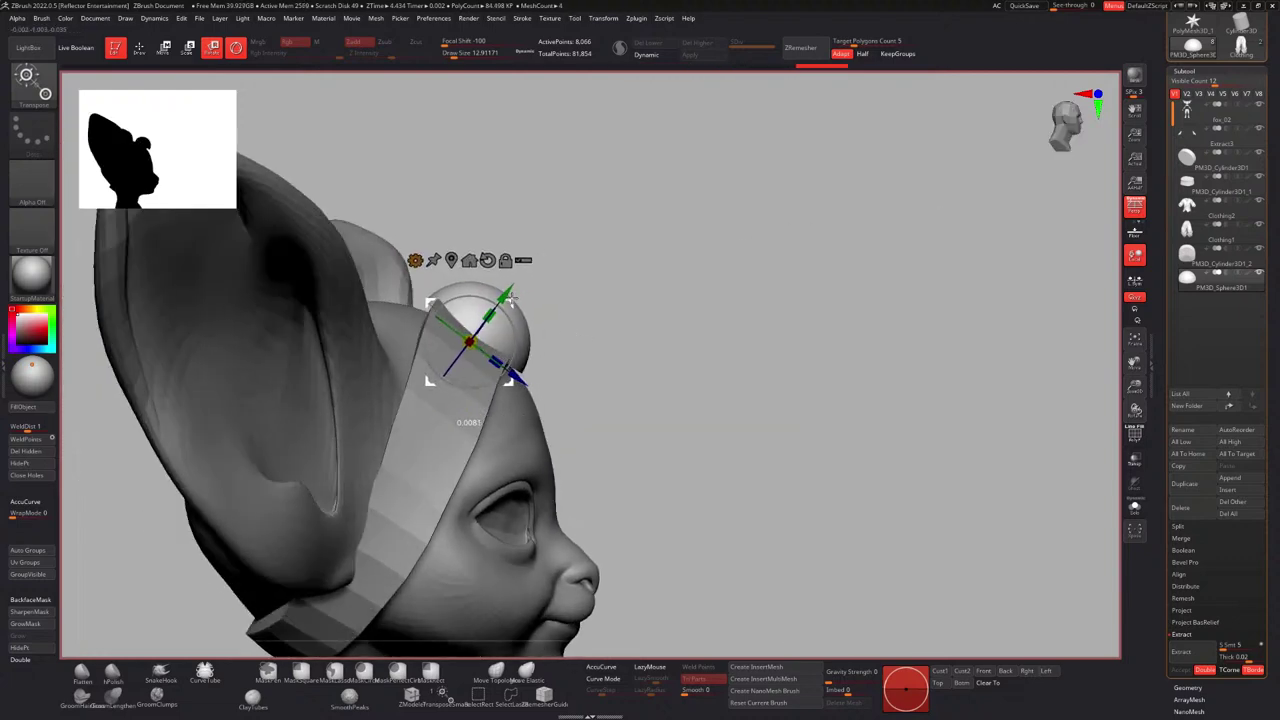
pyautogui.moveTo(511, 298); pyautogui.dragTo(513, 296)
pyautogui.moveTo(547, 323); pyautogui.dragTo(502, 323, button='right')
pyautogui.keyDown('ctrl'); pyautogui.moveTo(620, 340); pyautogui.dragTo(617, 271, button='right'); pyautogui.keyUp('ctrl')
# Enlarge the dome slightly and lower it so it sits on the headband as a gem.
pyautogui.press('q')
pyautogui.keyDown('ctrl'); pyautogui.moveTo(703, 308); pyautogui.dragTo(703, 340, button='right'); pyautogui.keyUp('ctrl')
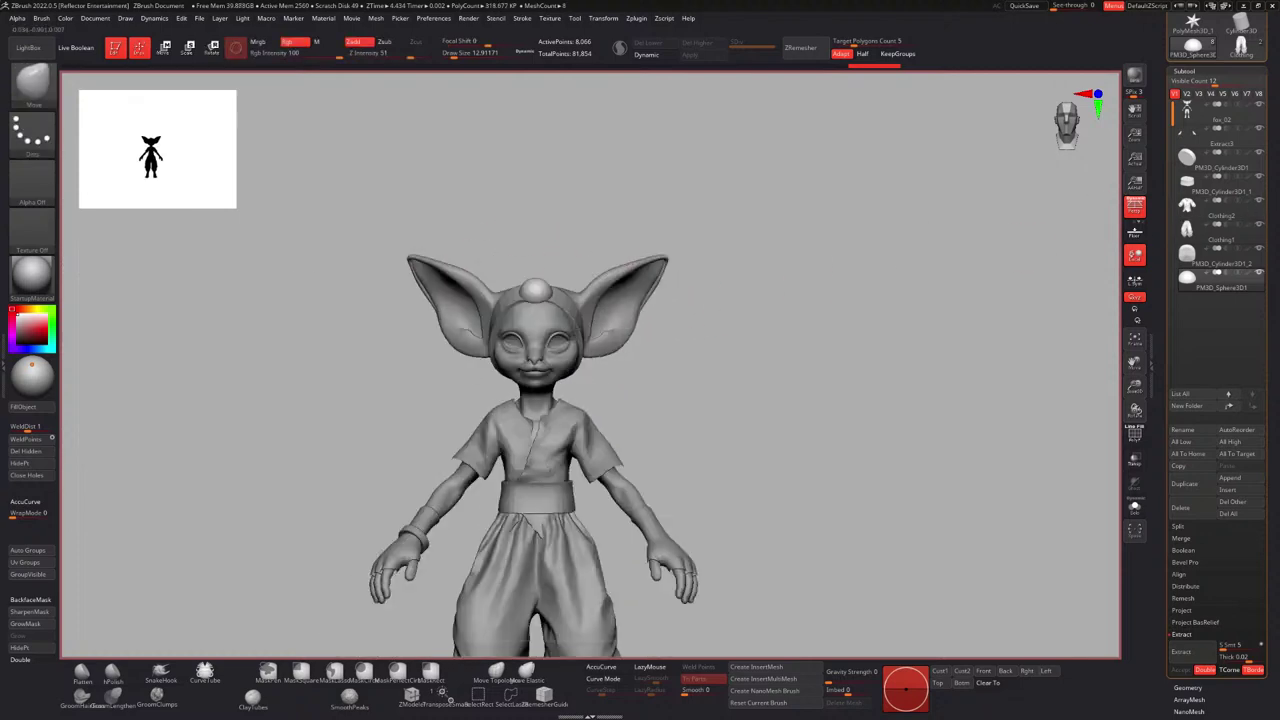
pyautogui.keyDown('ctrl'); pyautogui.moveTo(553, 285); pyautogui.dragTo(552, 321, button='right'); pyautogui.keyUp('ctrl')
pyautogui.press('r')
pyautogui.moveTo(516, 303); pyautogui.dragTo(525, 303)
pyautogui.moveTo(490, 299); pyautogui.dragTo(533, 298, button='right')
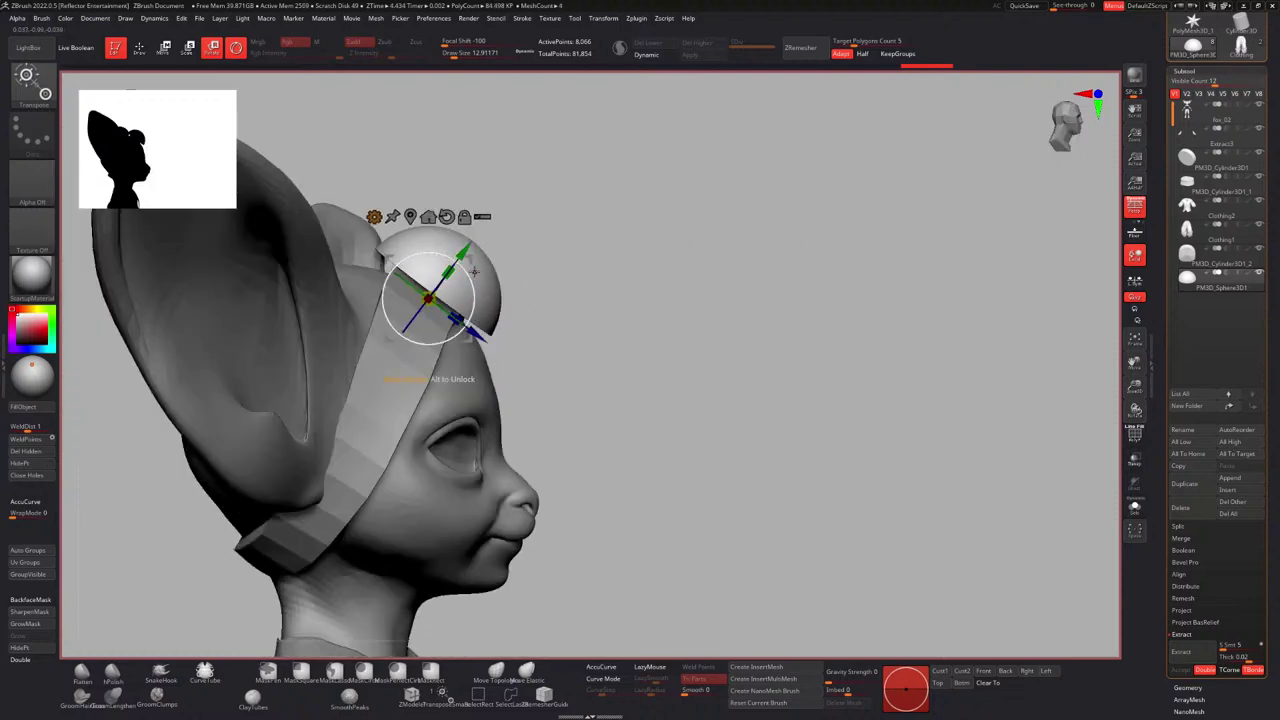
pyautogui.moveTo(473, 250); pyautogui.dragTo(471, 266)
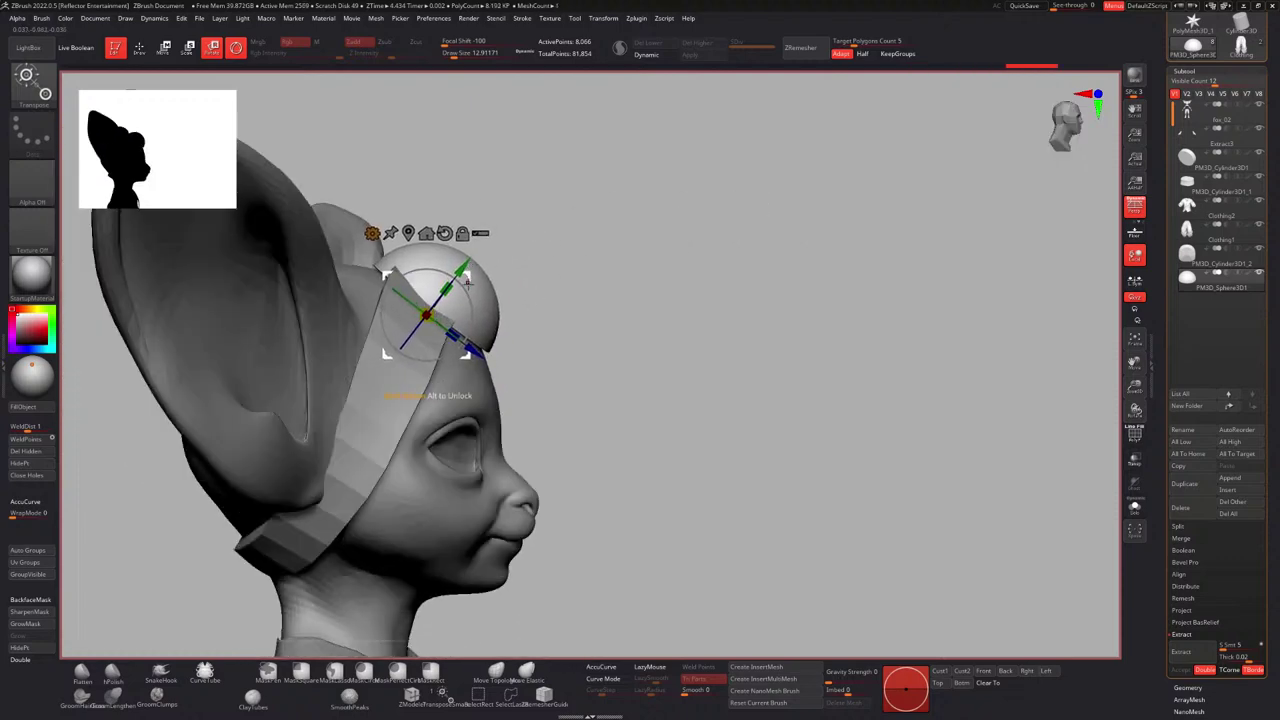
# Compare the full figure's headband and gem with the headpiece in the concept art.
pyautogui.press('q')
pyautogui.moveTo(558, 240)
pyautogui.mouseDown(button='right')
pyautogui.moveTo(495, 280)
pyautogui.moveTo(515, 280)
pyautogui.mouseUp(button='right')
pyautogui.moveTo(515, 280)
pyautogui.keyDown('ctrl'); pyautogui.mouseDown(button='right')
pyautogui.moveTo(351, 234)
pyautogui.moveTo(383, 190)
pyautogui.moveTo(613, 241)
pyautogui.moveTo(606, 266)
pyautogui.mouseUp(button='right'); pyautogui.keyUp('ctrl')
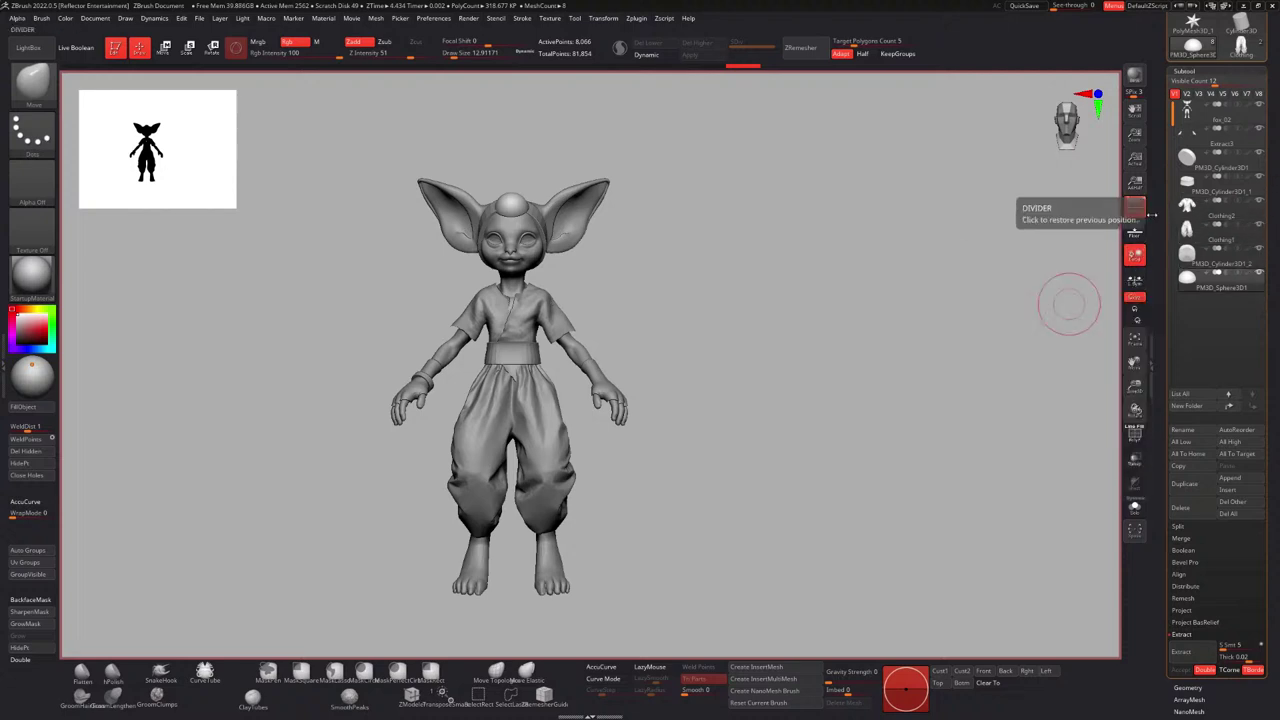
pyautogui.moveTo(1270, 228); pyautogui.dragTo(1270, 239)
pyautogui.keyDown('alt'); pyautogui.moveTo(675, 217); pyautogui.dragTo(729, 225); pyautogui.keyUp('alt')
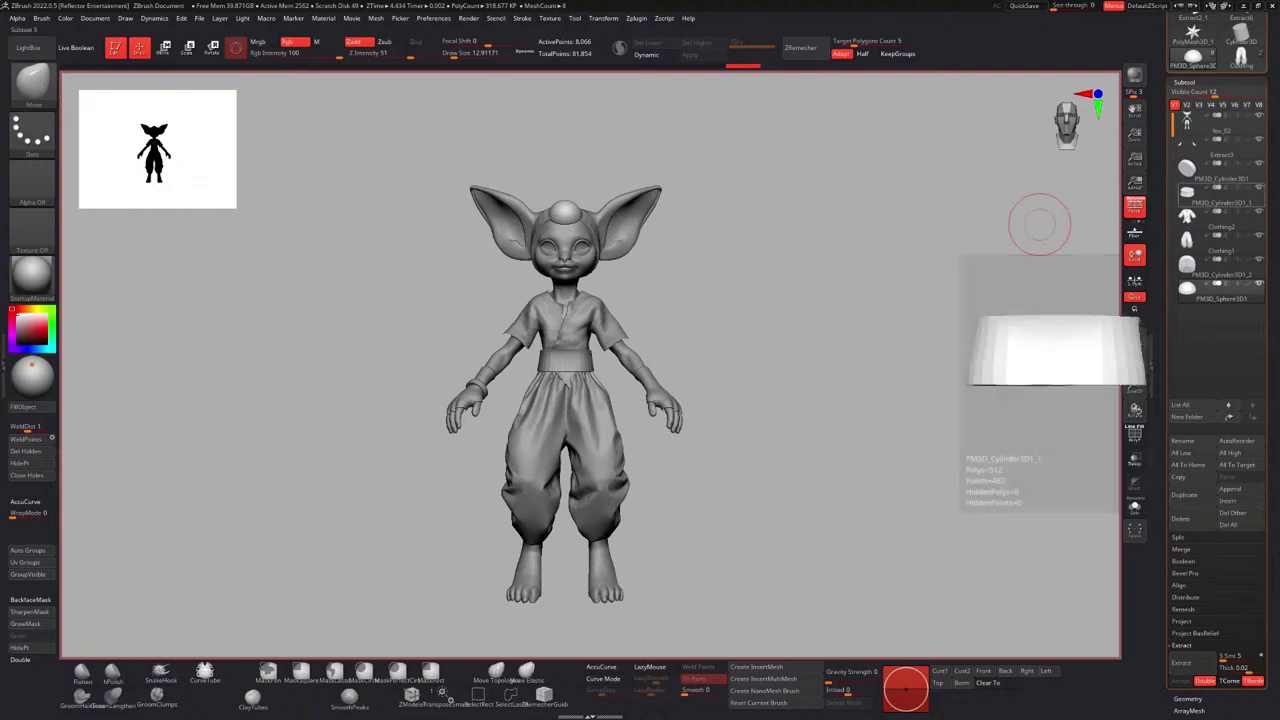
pyautogui.moveTo(1279, 185); pyautogui.dragTo(924, 172, button='right')
pyautogui.scroll(5, 922, 155)
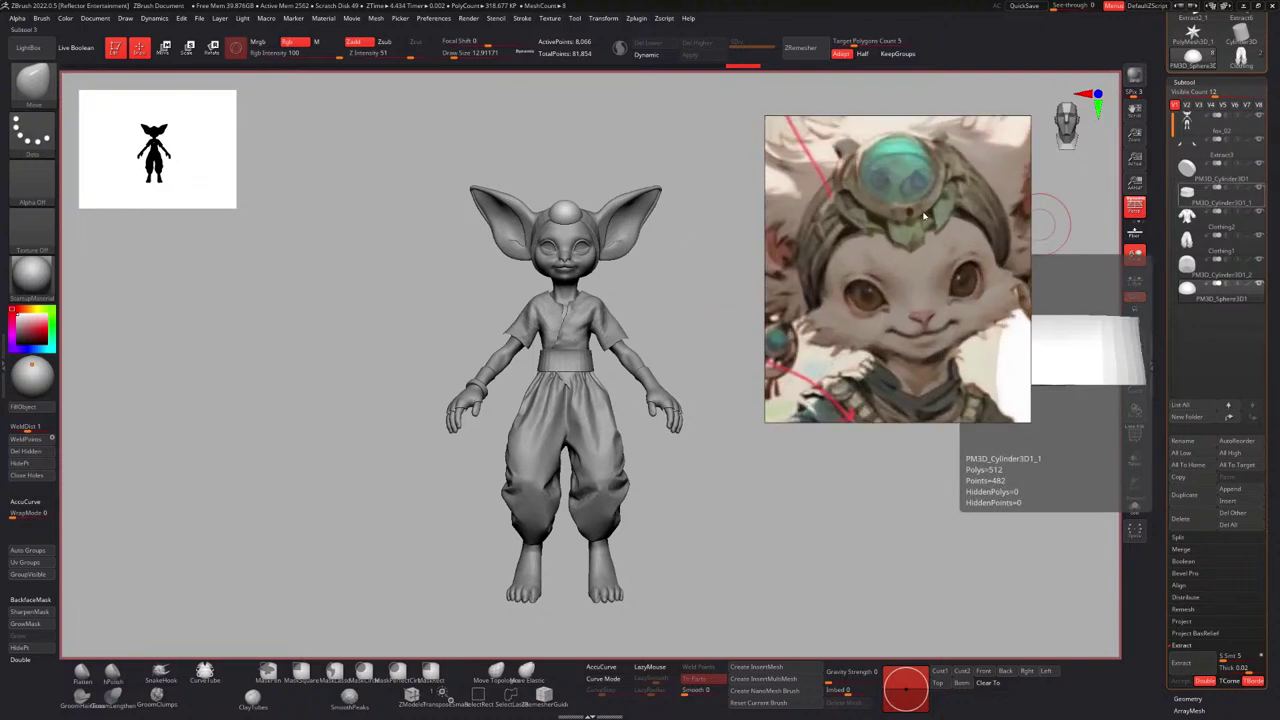
# Check the concept art, then fill the shirt subtool with a muted teal green.
pyautogui.scroll(-2, 914, 215)
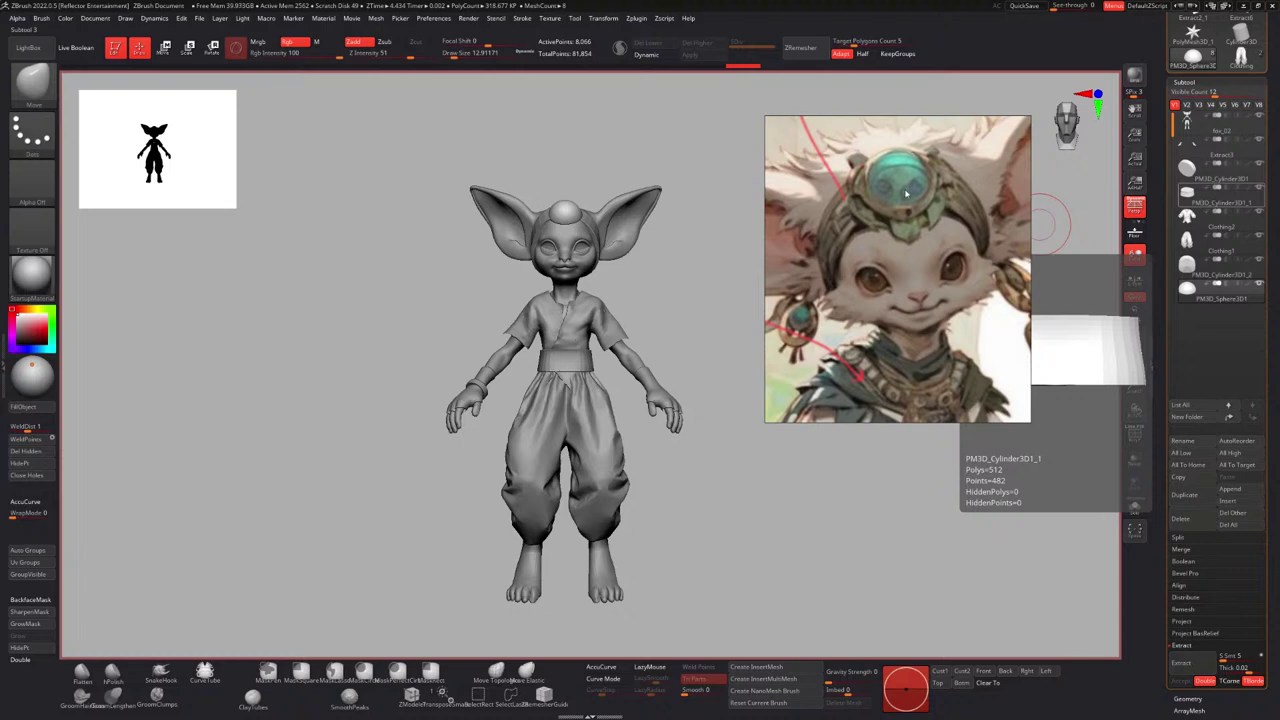
pyautogui.moveTo(906, 193); pyautogui.dragTo(1279, 310, button='right')
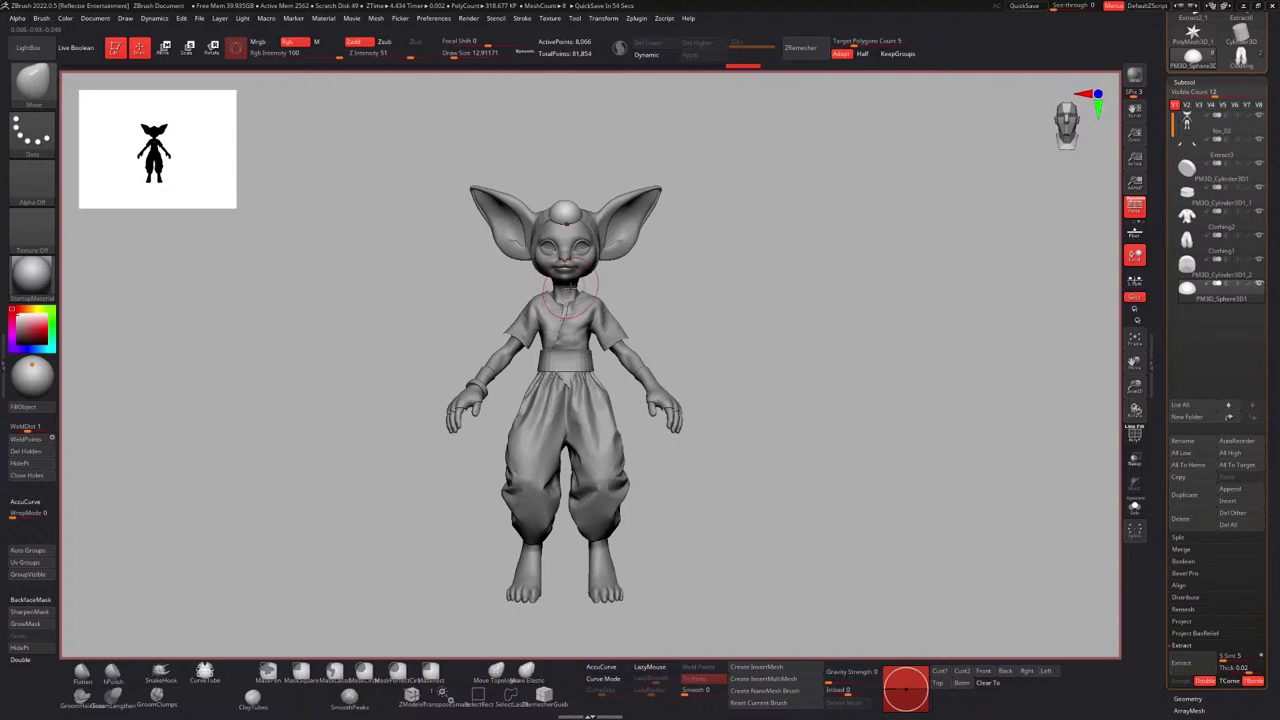
pyautogui.keyDown('ctrl'); pyautogui.moveTo(566, 302); pyautogui.dragTo(652, 396, button='right'); pyautogui.keyUp('ctrl')
pyautogui.keyDown('alt'); pyautogui.moveTo(604, 353); pyautogui.dragTo(580, 316, button='right'); pyautogui.keyUp('alt')
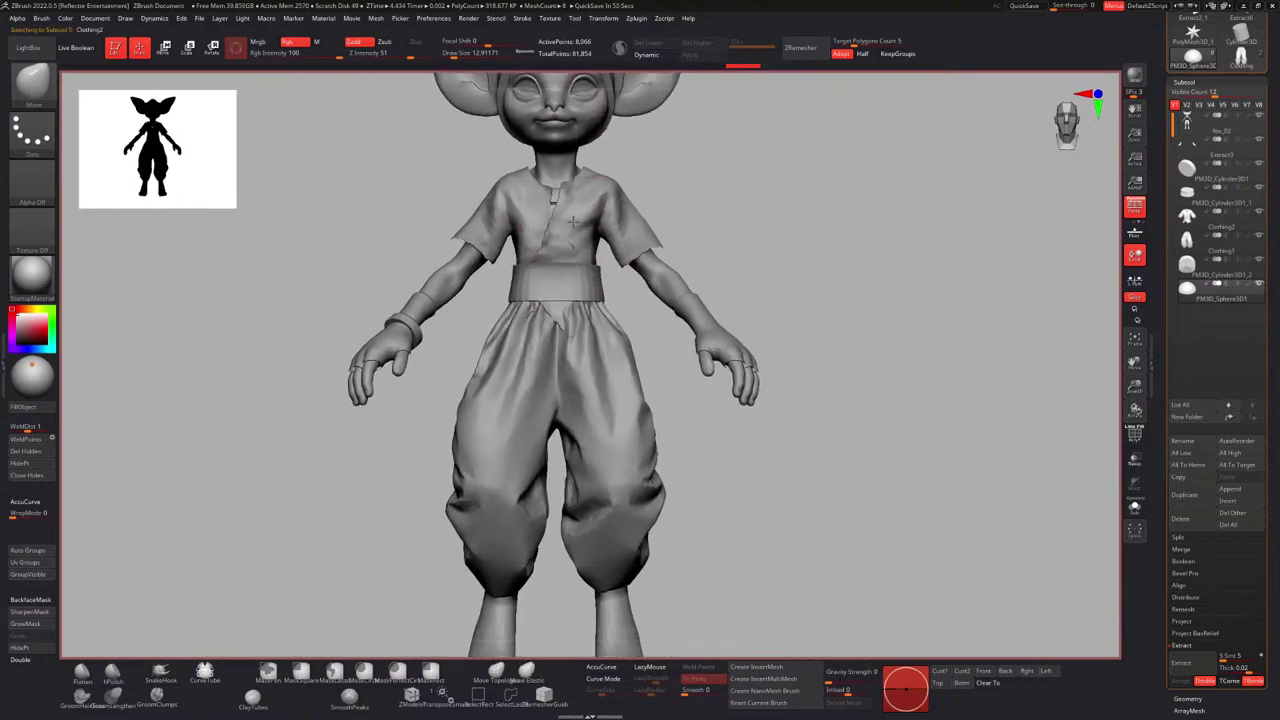
pyautogui.keyDown('alt'); pyautogui.click(560, 210); pyautogui.keyUp('alt')
pyautogui.click(53, 341)
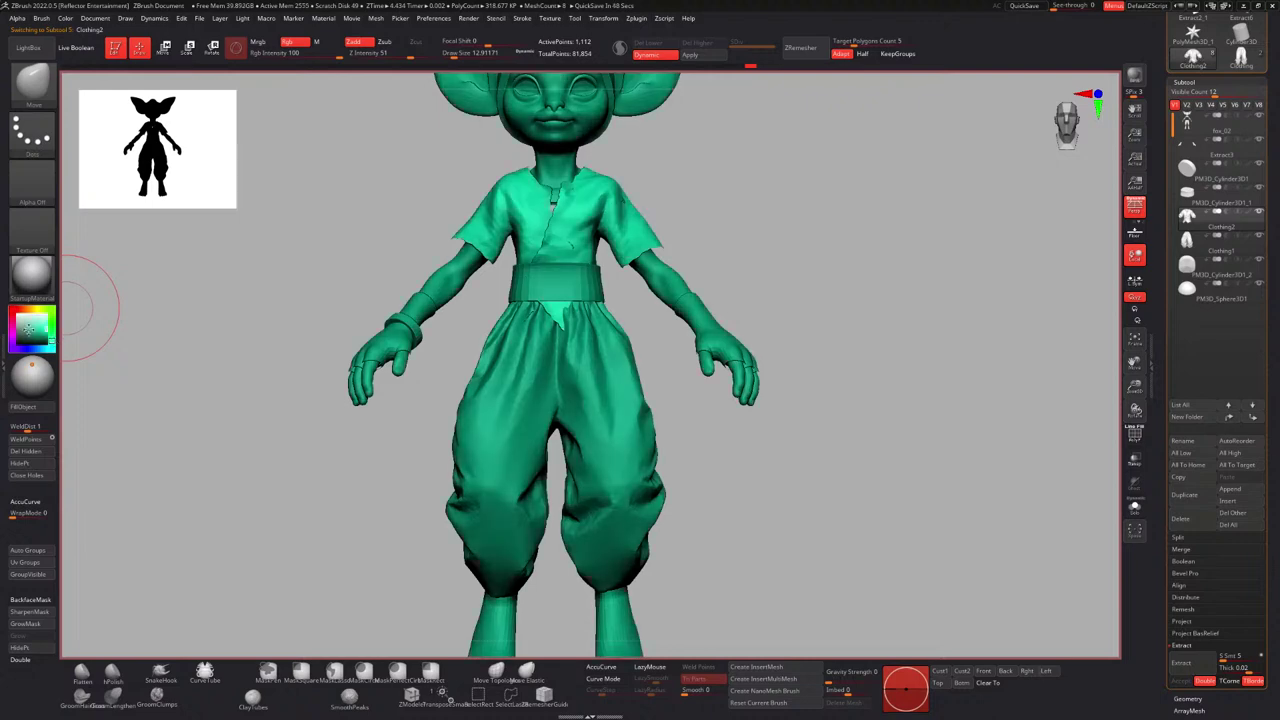
pyautogui.click(23, 329)
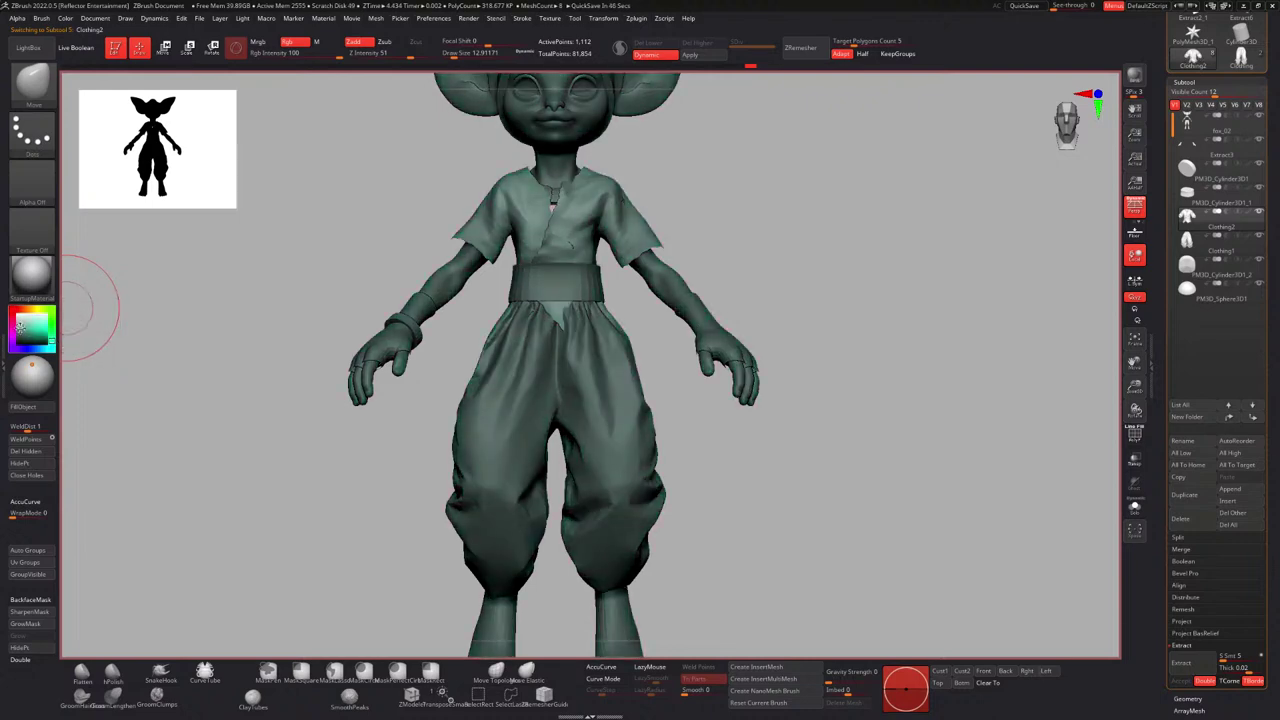
pyautogui.click(24, 407)
# Fill the trousers subtool with a dark olive green and set the active color back to white.
pyautogui.keyDown('ctrl'); pyautogui.moveTo(526, 277); pyautogui.dragTo(510, 220, button='right'); pyautogui.keyUp('ctrl')
pyautogui.moveTo(510, 220)
pyautogui.mouseDown(button='right')
pyautogui.moveTo(545, 230)
pyautogui.moveTo(525, 360)
pyautogui.mouseUp(button='right')
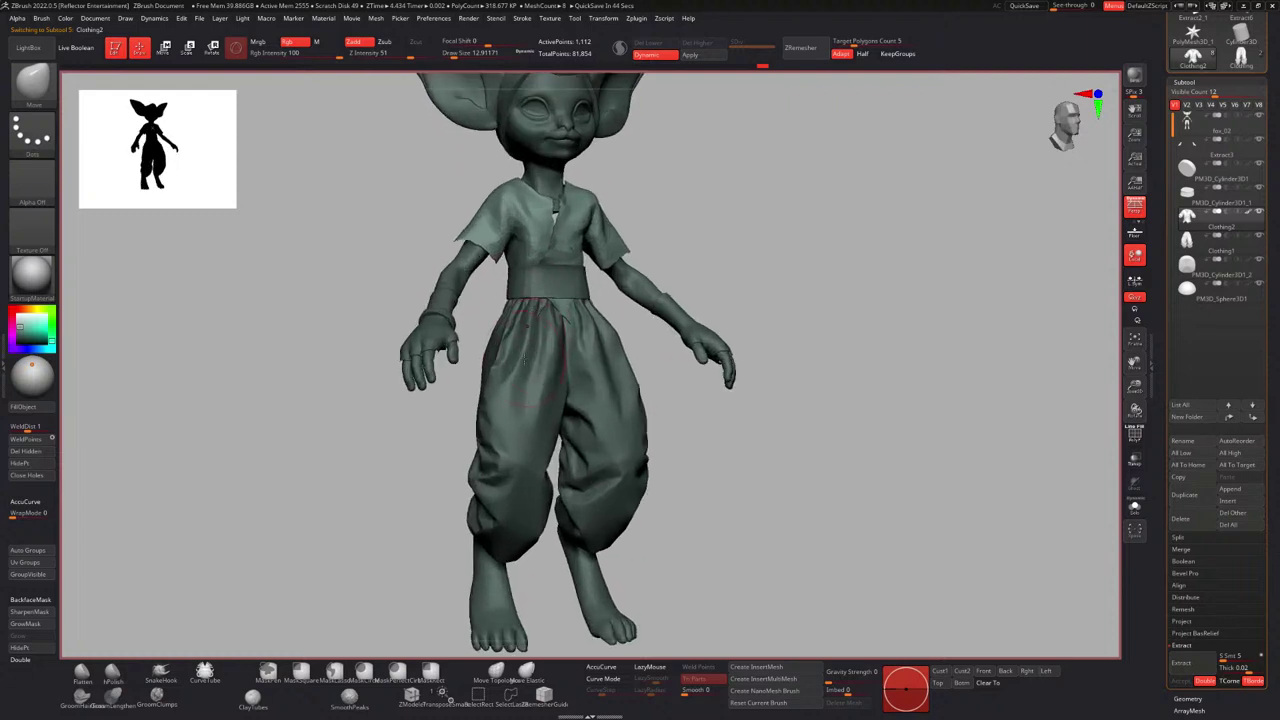
pyautogui.keyDown('alt'); pyautogui.click(530, 362); pyautogui.keyUp('alt')
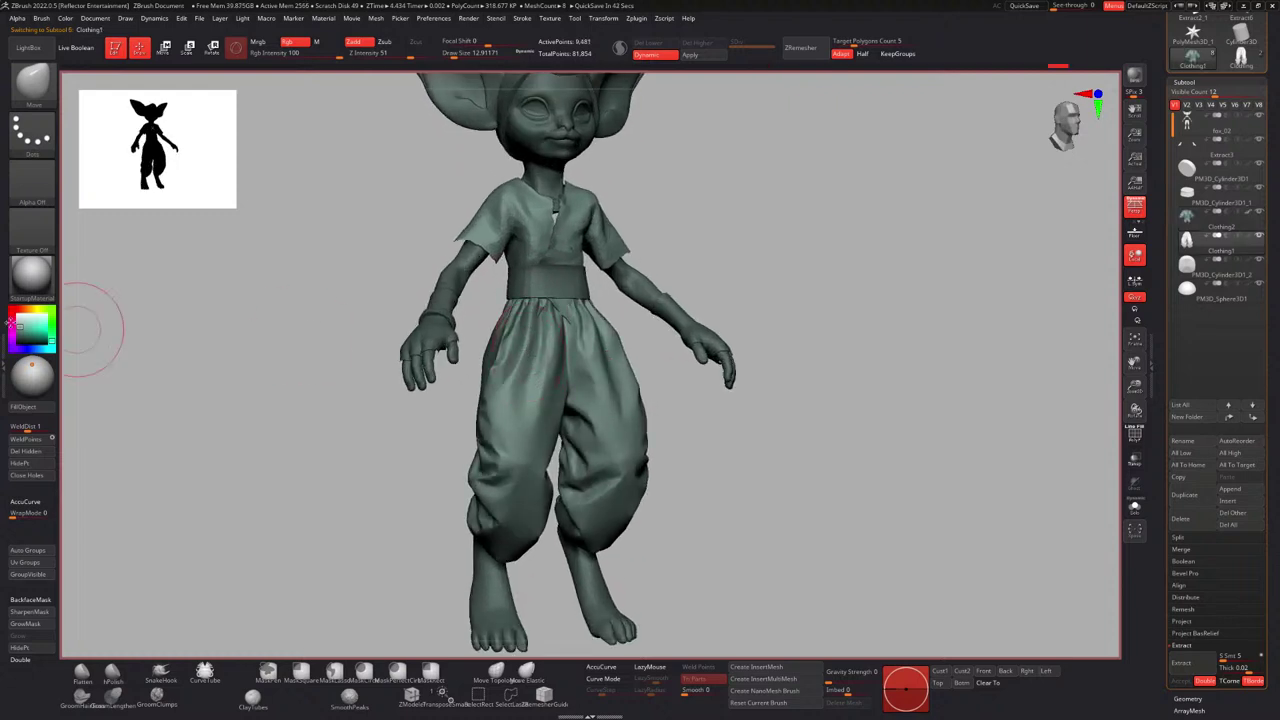
pyautogui.click(52, 314)
pyautogui.click(20, 333)
pyautogui.click(19, 335)
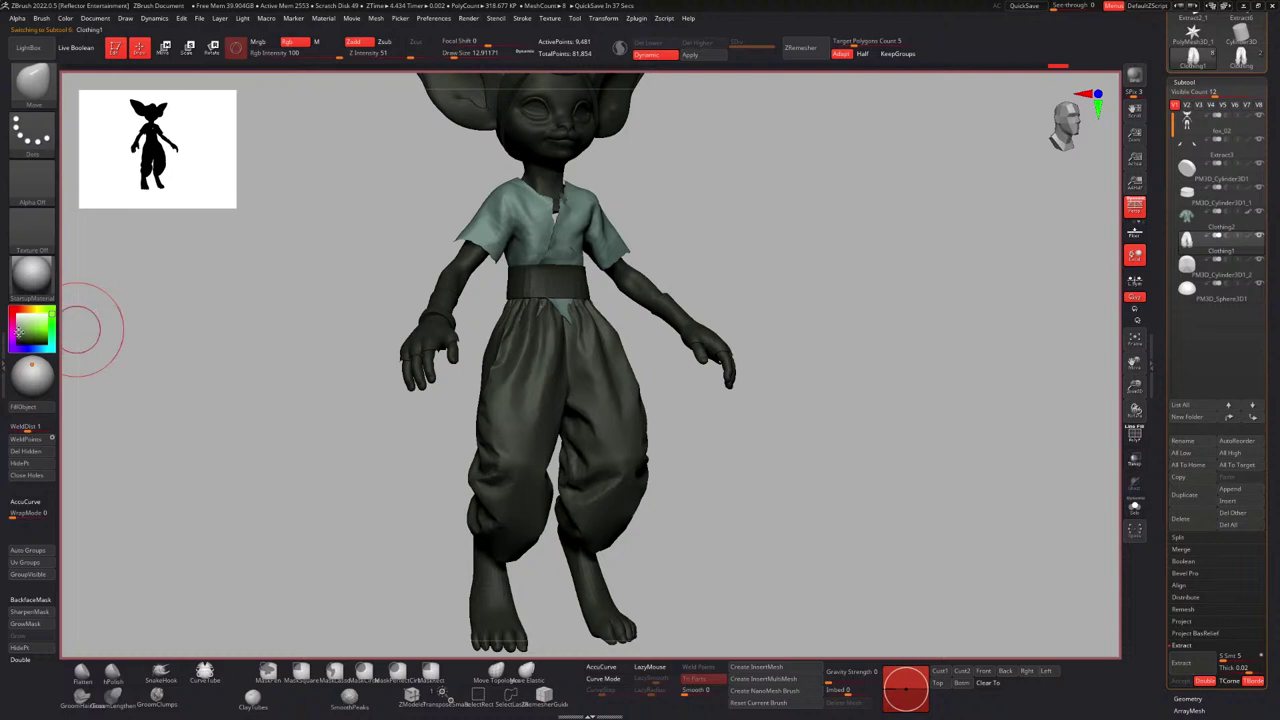
pyautogui.click(17, 403)
pyautogui.keyDown('shift'); pyautogui.moveTo(271, 349); pyautogui.dragTo(383, 357); pyautogui.keyUp('shift')
pyautogui.press('f')
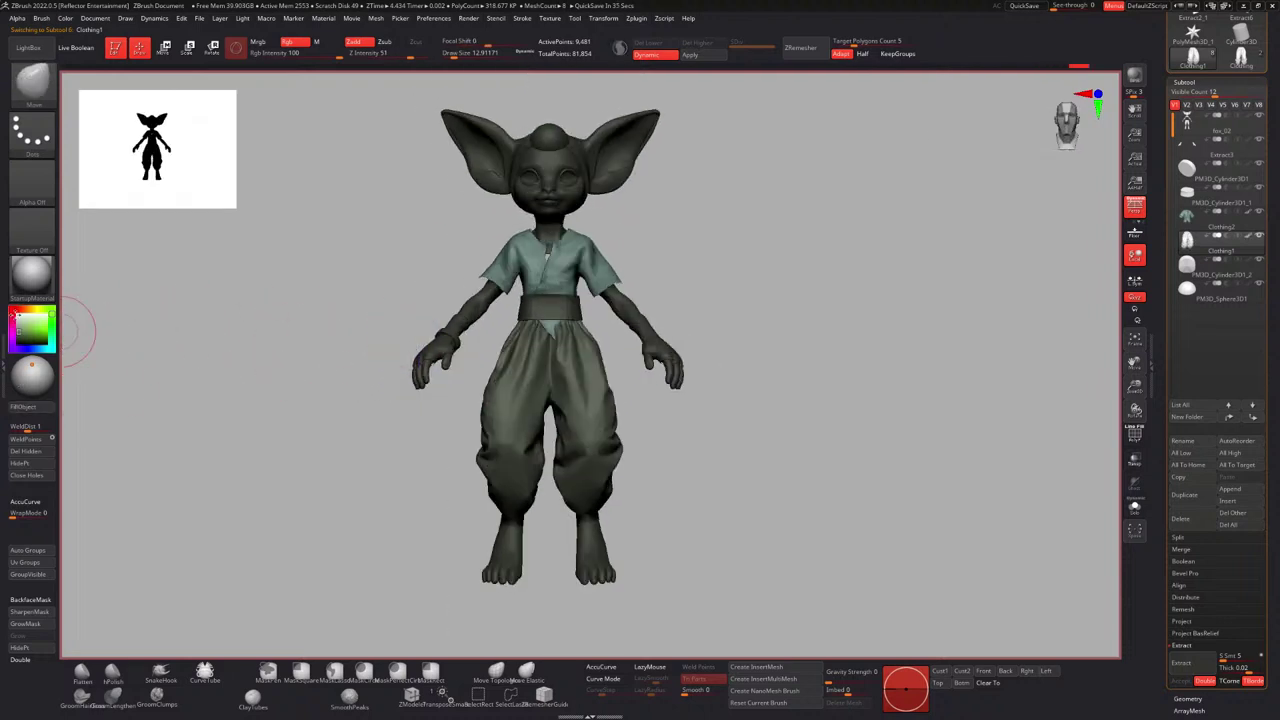
pyautogui.click(10, 309)
pyautogui.keyDown('alt'); pyautogui.moveTo(655, 235); pyautogui.dragTo(677, 237); pyautogui.keyUp('alt')
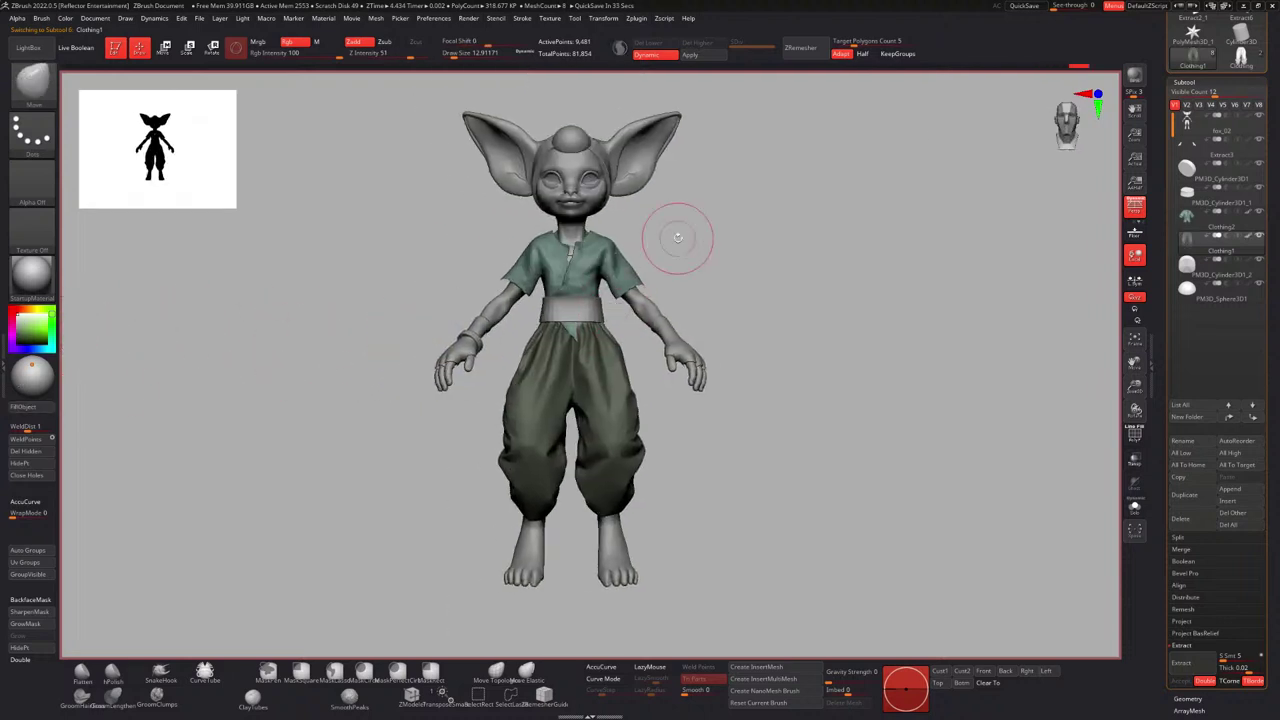
# Fill the waist belt subtool with a muted brown and set the active color back to white.
pyautogui.keyDown('alt'); pyautogui.click(590, 308); pyautogui.keyUp('alt')
pyautogui.keyDown('alt'); pyautogui.moveTo(523, 309); pyautogui.dragTo(514, 346); pyautogui.keyUp('alt')
pyautogui.moveTo(462, 326); pyautogui.dragTo(506, 328)
pyautogui.click(25, 309)
pyautogui.moveTo(46, 329); pyautogui.dragTo(33, 329)
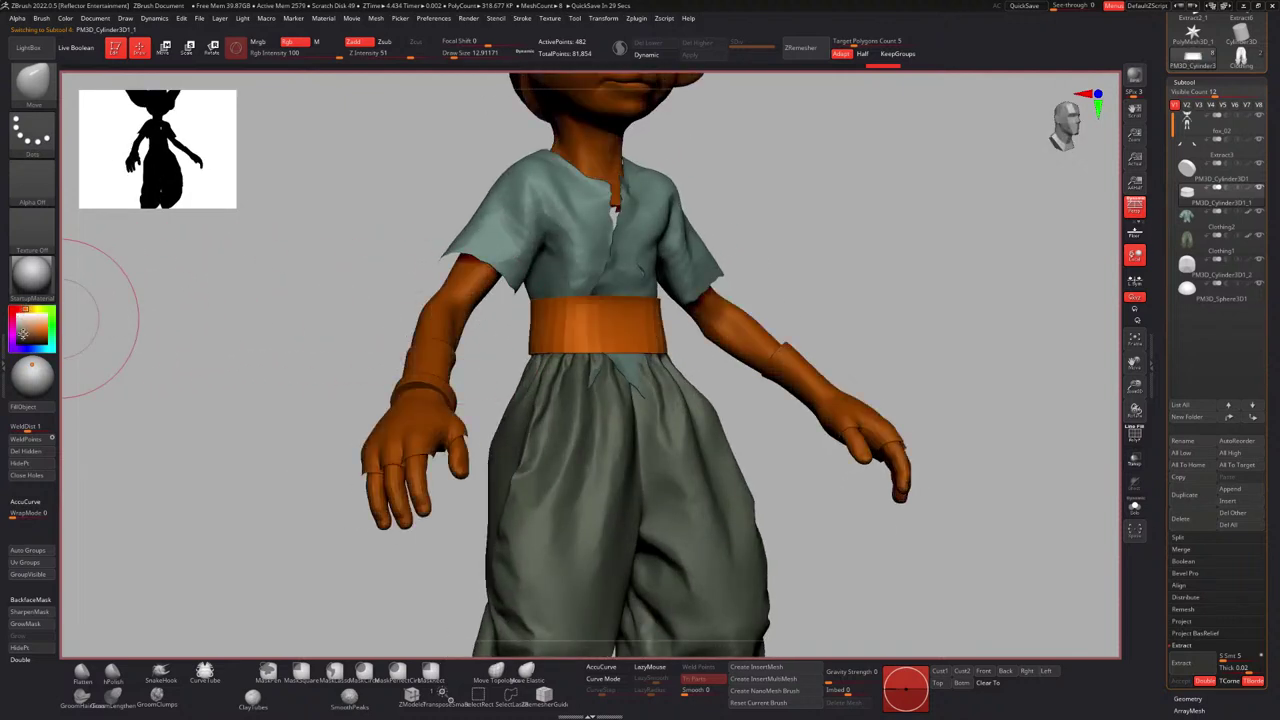
pyautogui.click(22, 333)
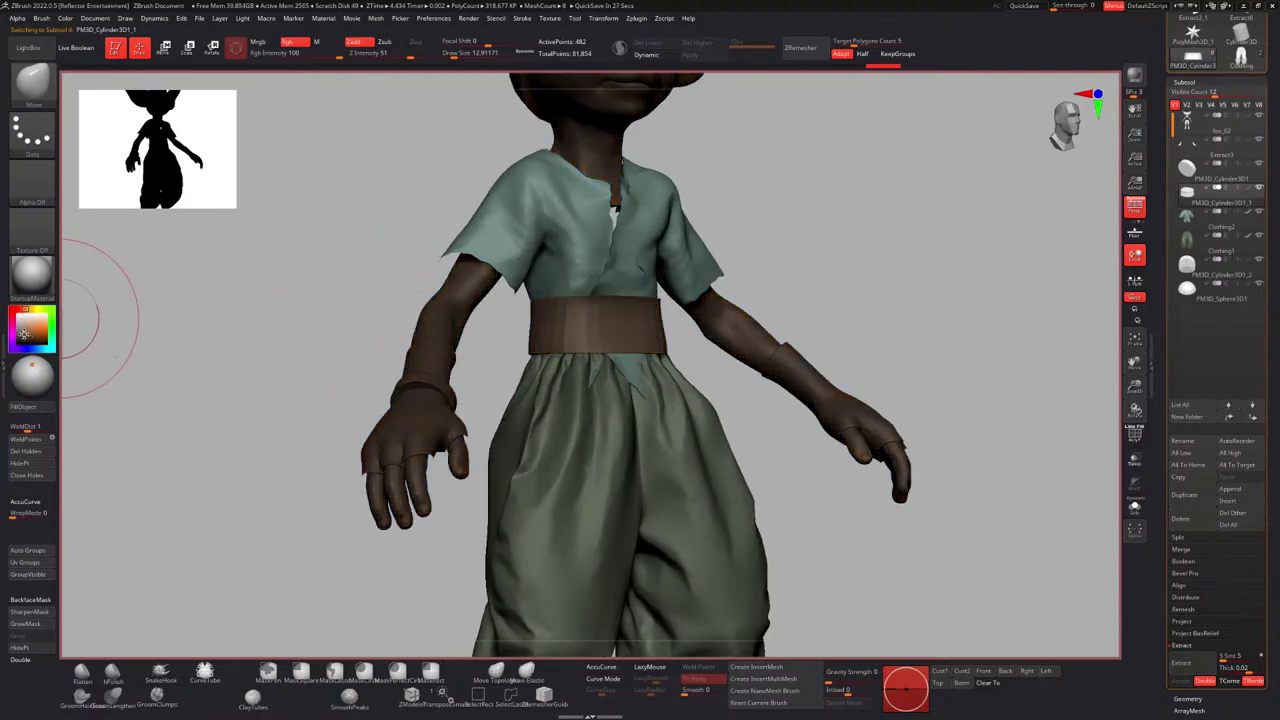
pyautogui.keyDown('shift'); pyautogui.moveTo(324, 266); pyautogui.dragTo(516, 266); pyautogui.keyUp('shift')
pyautogui.click(23, 408)
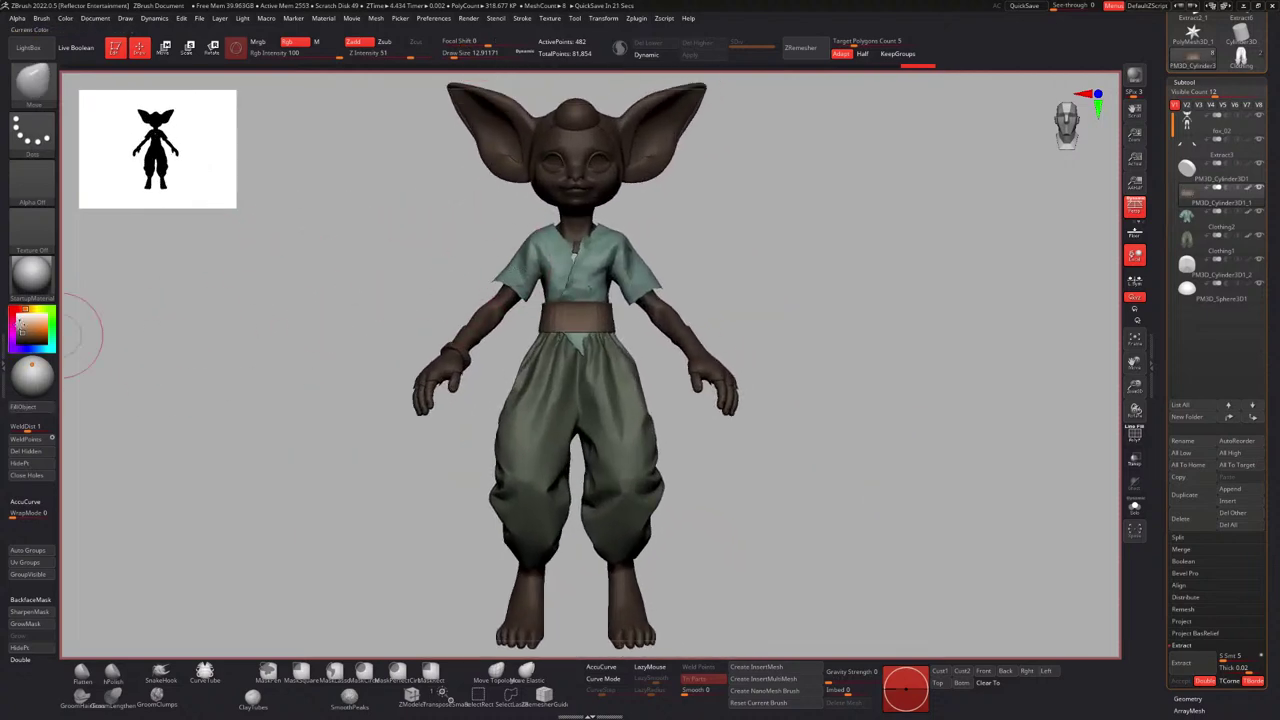
pyautogui.moveTo(19, 325); pyautogui.dragTo(9, 308)
pyautogui.moveTo(184, 281)
pyautogui.mouseDown()
pyautogui.moveTo(560, 255)
pyautogui.moveTo(603, 263)
pyautogui.moveTo(609, 284)
pyautogui.moveTo(593, 221)
pyautogui.moveTo(576, 232)
pyautogui.mouseUp()
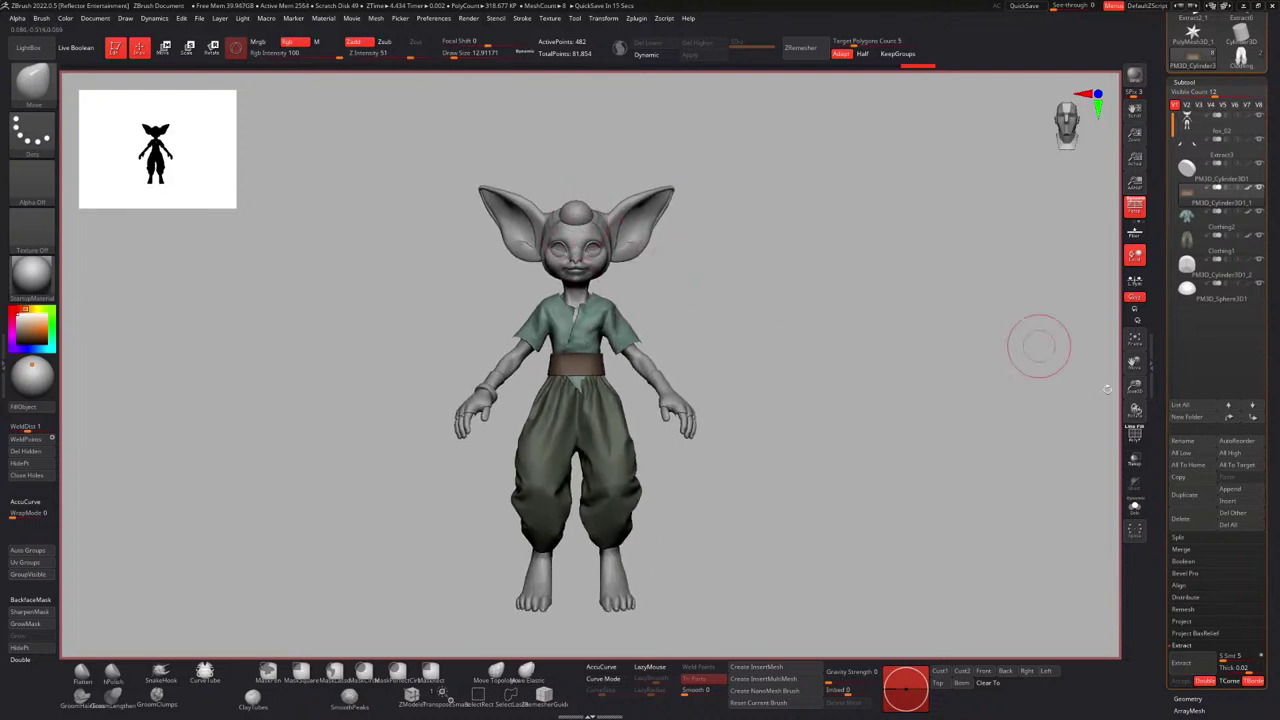
# Insert a Ring3D mesh as a new subtool of the fox model.
pyautogui.click(1232, 501)
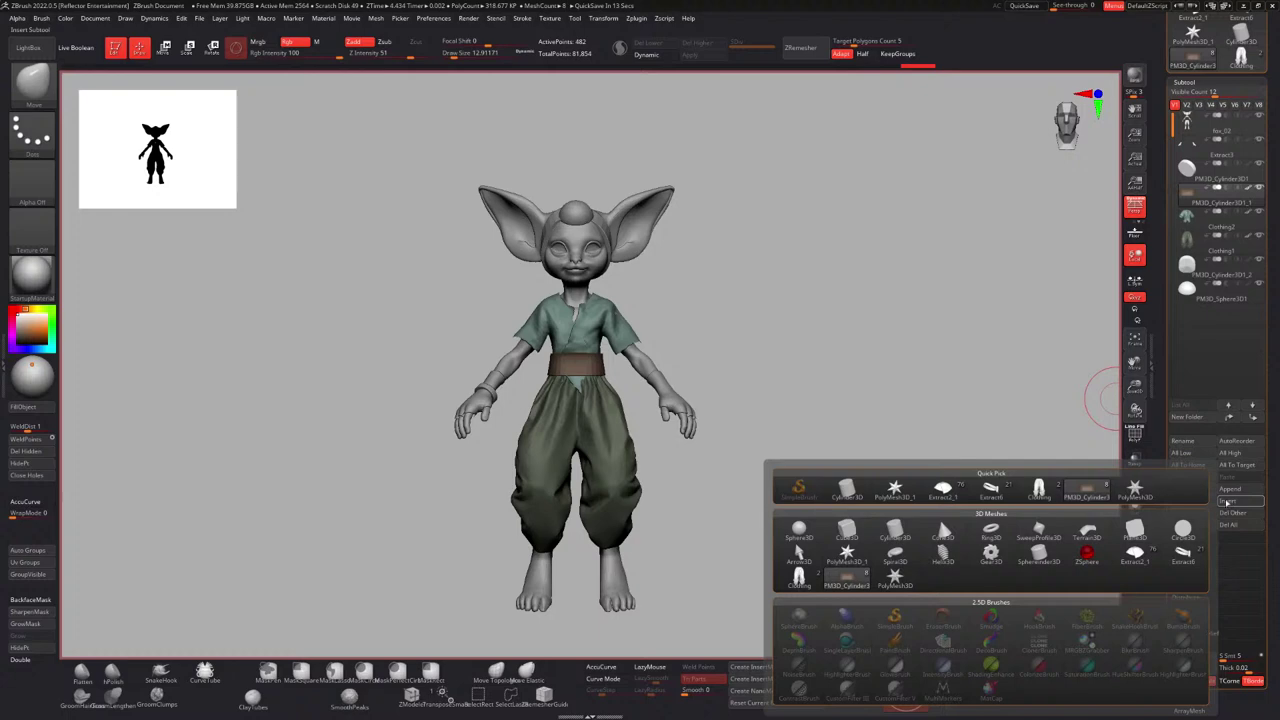
pyautogui.moveTo(1088, 528)
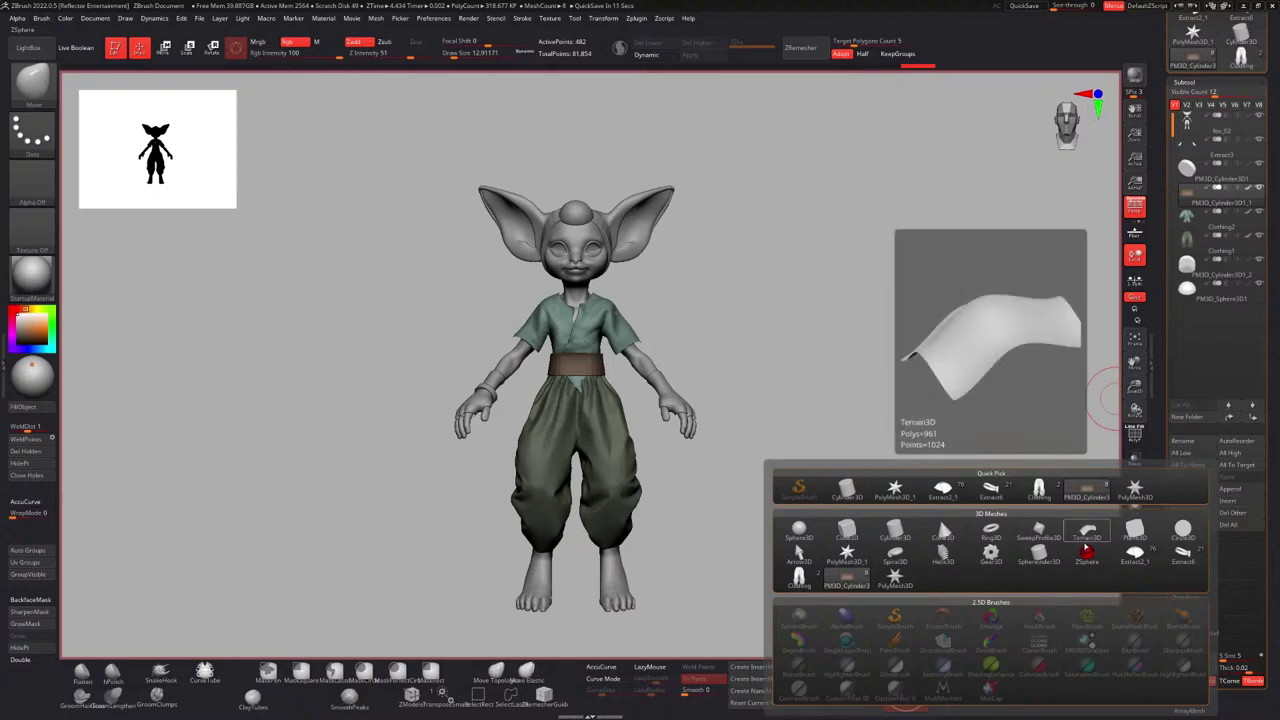
pyautogui.moveTo(1087, 551)
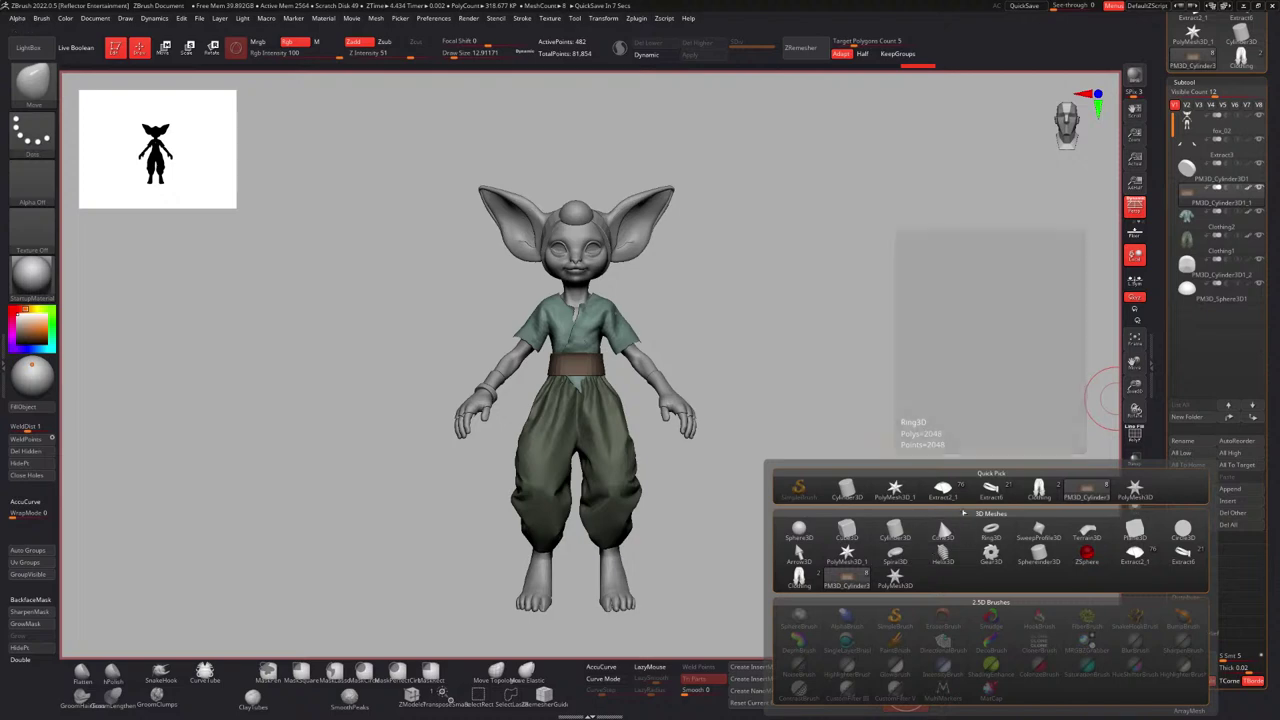
pyautogui.click(990, 528)
# Scale the ring down and move it up in front of the fox's face.
pyautogui.press('r')
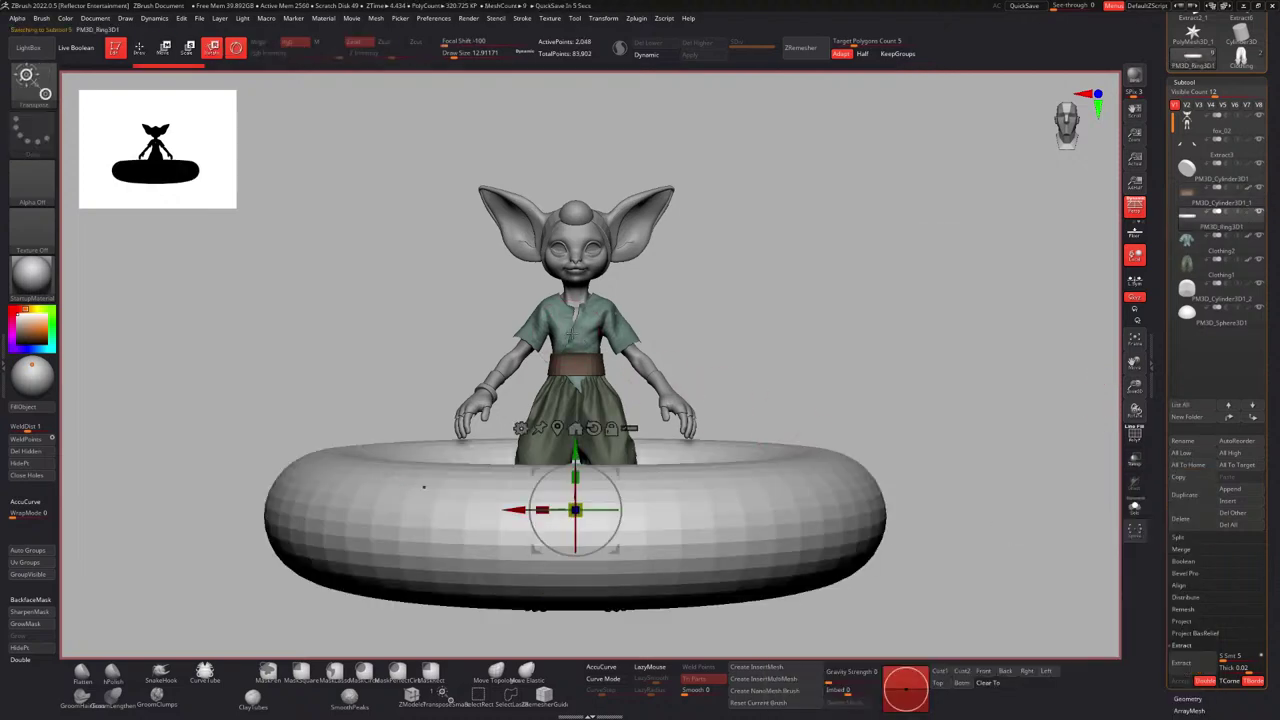
pyautogui.moveTo(575, 510); pyautogui.dragTo(569, 191)
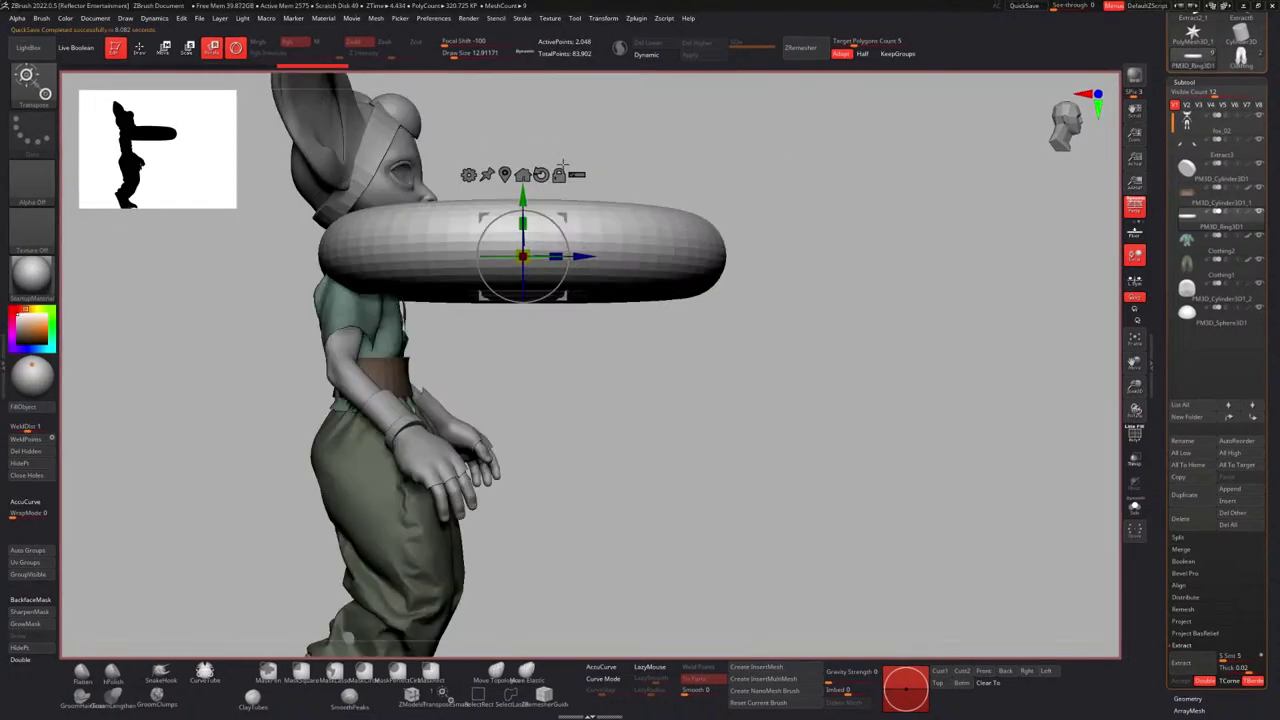
pyautogui.moveTo(790, 244)
pyautogui.mouseDown()
pyautogui.moveTo(754, 217)
pyautogui.moveTo(689, 234)
pyautogui.moveTo(765, 247)
pyautogui.mouseUp()
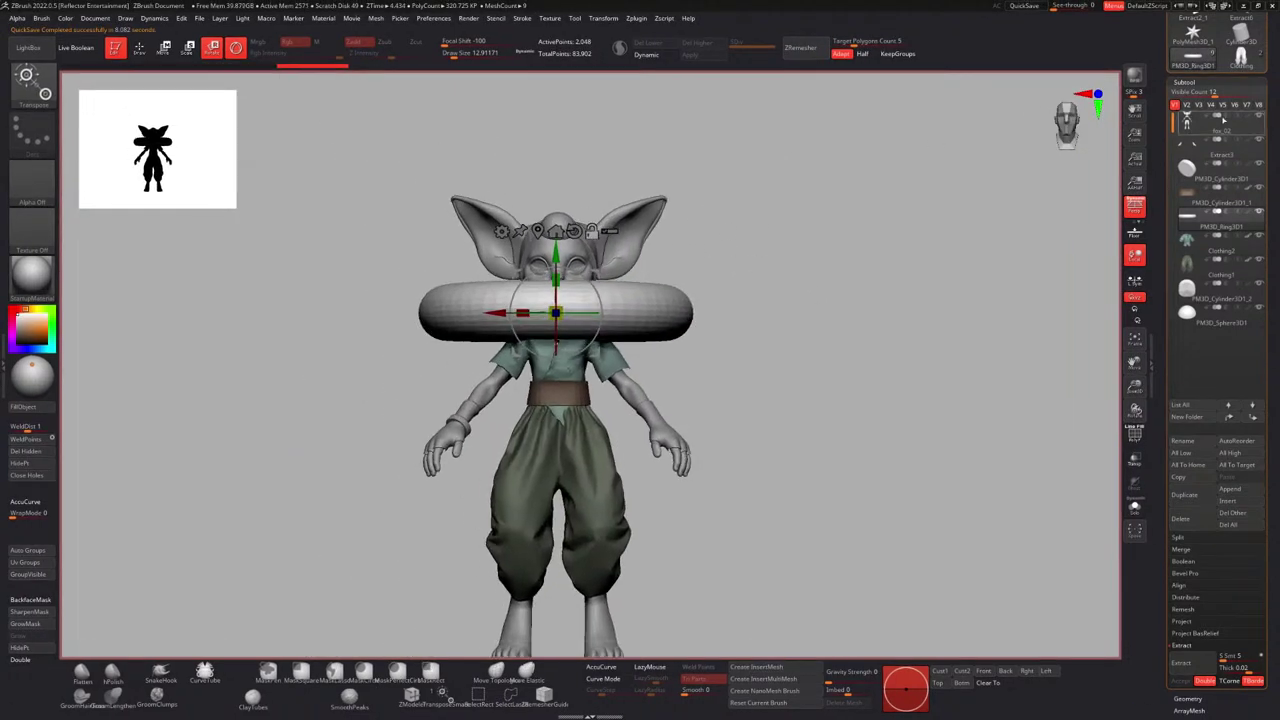
pyautogui.moveTo(1167, 103); pyautogui.dragTo(1167, 282)
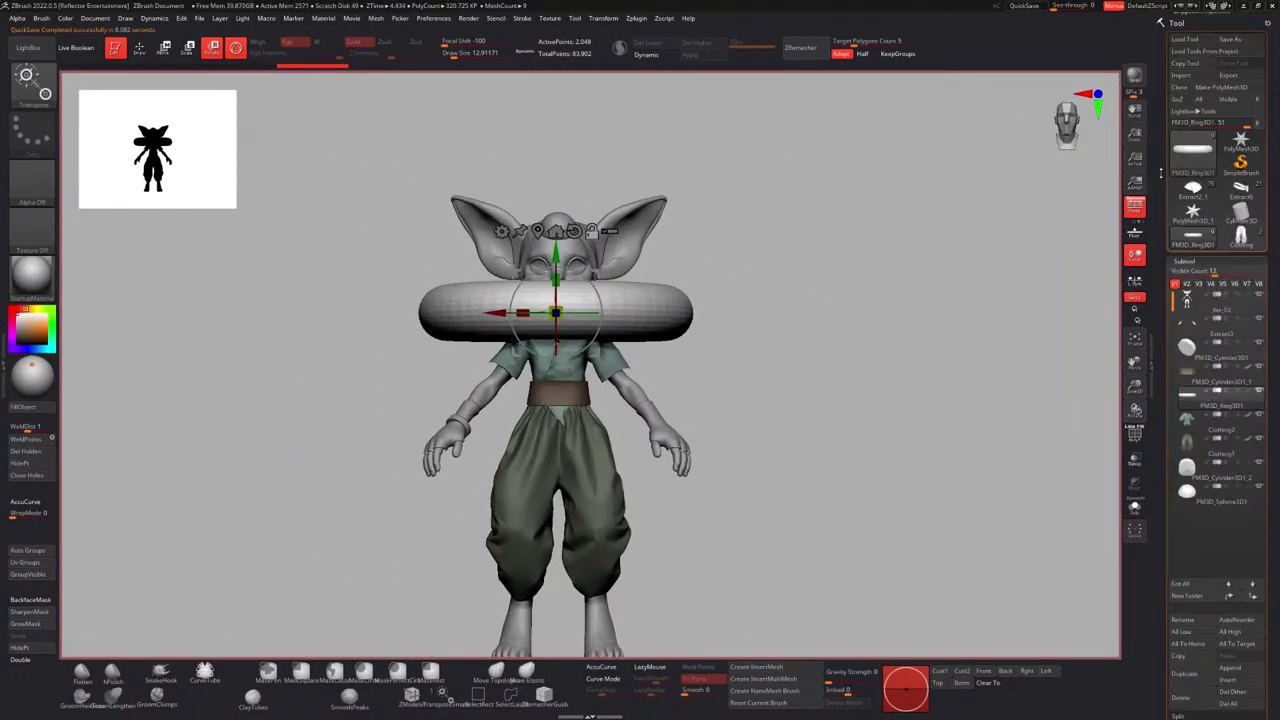
# Save the tool as a new version named fox_03 in the Fox folder.
pyautogui.click(1238, 40)
pyautogui.click(330, 85)
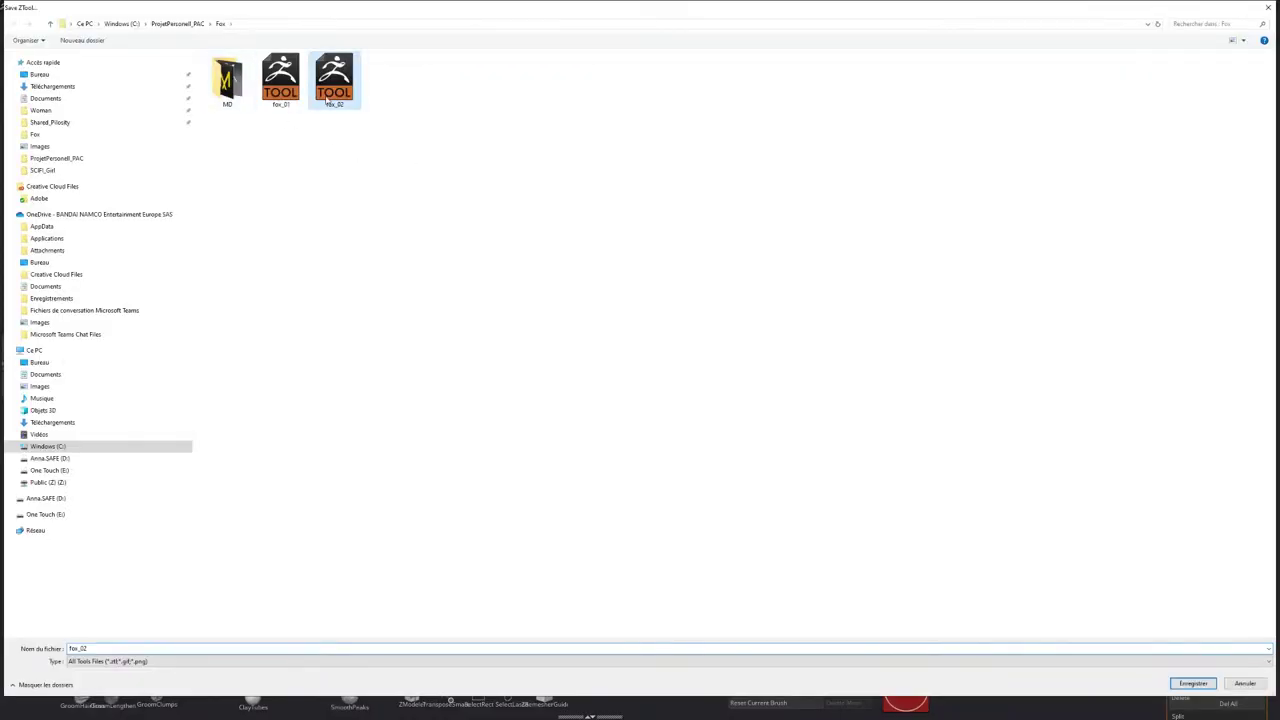
pyautogui.click(105, 648)
pyautogui.press('BackSpace')
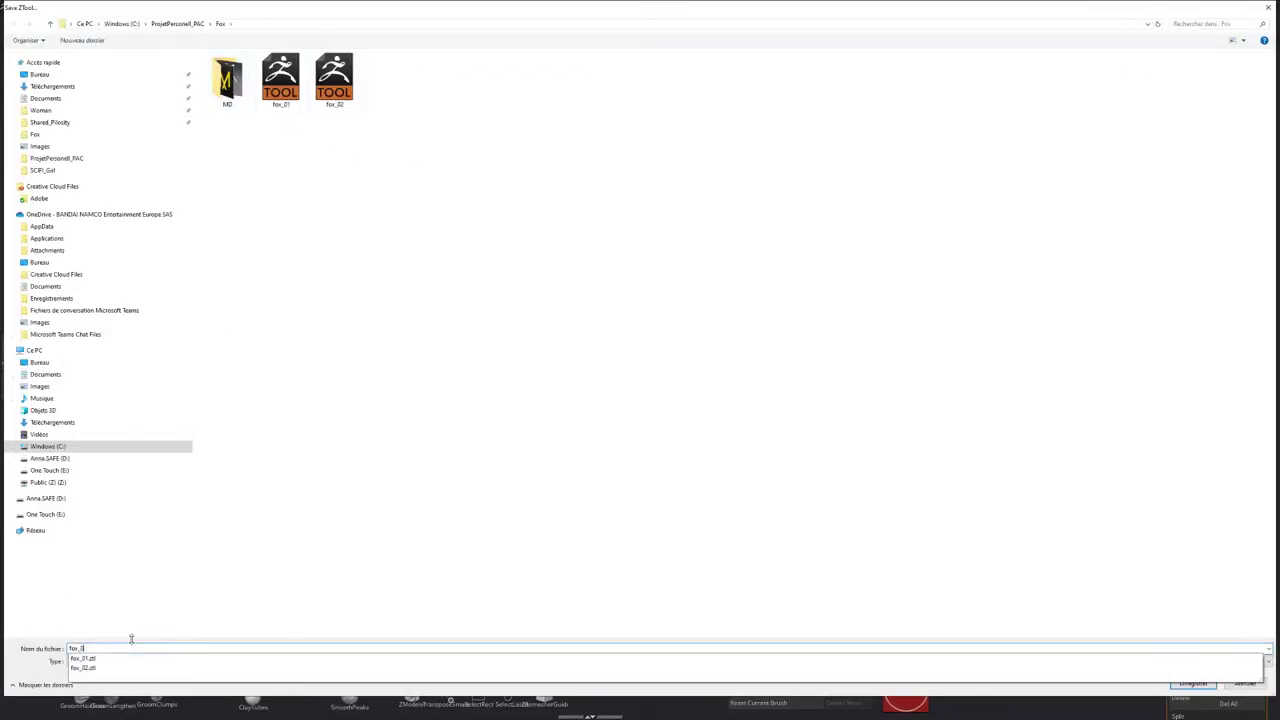
pyautogui.write('3')
pyautogui.press('Return')
# Scale down the ring around the character's neck and rotate it upright so it faces the front.
pyautogui.keyDown('alt'); pyautogui.moveTo(593, 232); pyautogui.dragTo(594, 308, button='right'); pyautogui.keyUp('alt')
pyautogui.moveTo(549, 317); pyautogui.dragTo(526, 312)
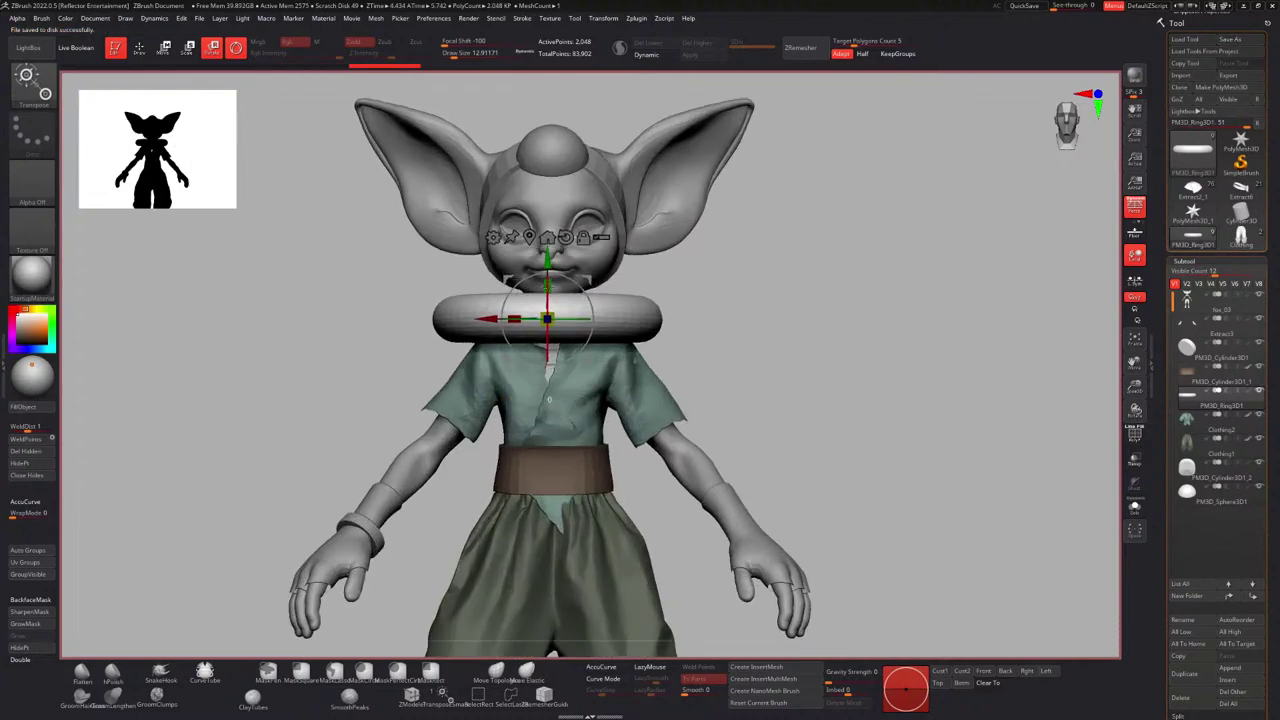
pyautogui.moveTo(528, 312); pyautogui.dragTo(608, 316, button='right')
pyautogui.moveTo(609, 314); pyautogui.dragTo(609, 365)
pyautogui.keyDown('shift'); pyautogui.moveTo(650, 330); pyautogui.dragTo(605, 326, button='right'); pyautogui.keyUp('shift')
pyautogui.keyDown('alt'); pyautogui.moveTo(652, 287); pyautogui.dragTo(551, 252, button='right'); pyautogui.keyUp('alt')
pyautogui.moveTo(502, 305); pyautogui.dragTo(682, 282)
pyautogui.keyDown('alt'); pyautogui.moveTo(678, 352); pyautogui.dragTo(576, 370, button='right'); pyautogui.keyUp('alt')
pyautogui.keyDown('alt'); pyautogui.moveTo(567, 269); pyautogui.dragTo(566, 308, button='right'); pyautogui.keyUp('alt')
pyautogui.moveTo(566, 308); pyautogui.dragTo(650, 292, button='right')
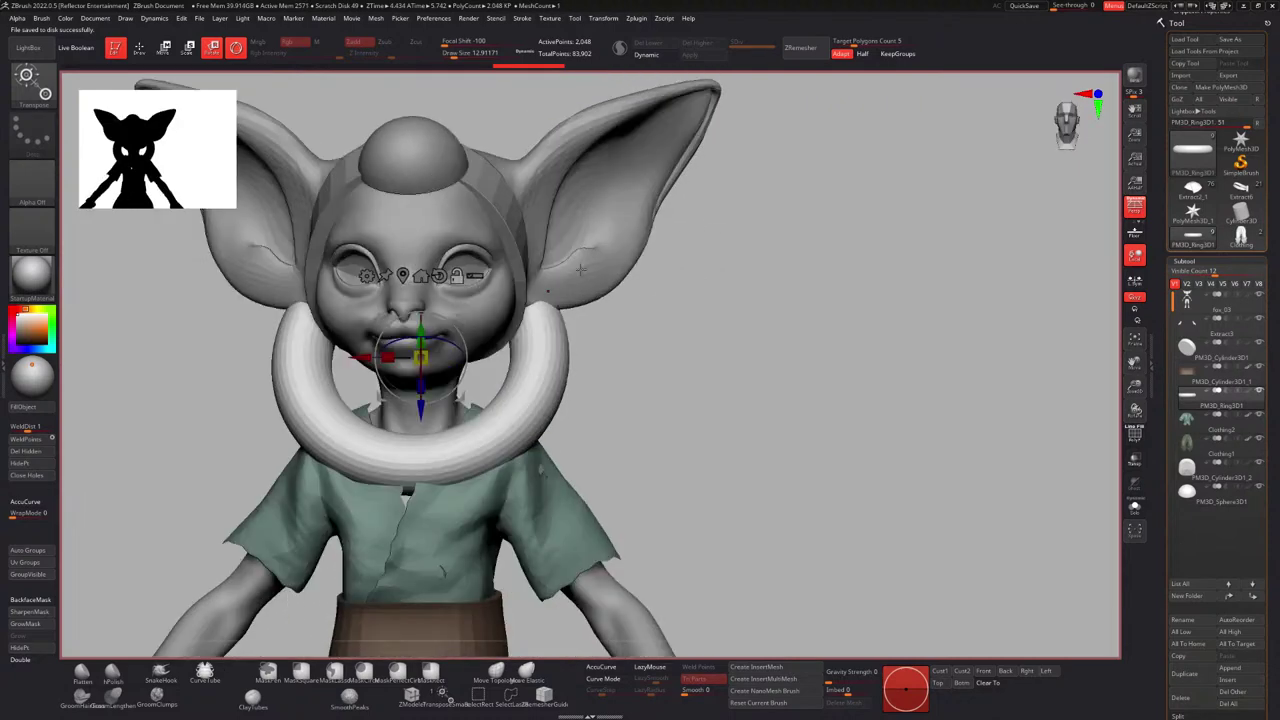
pyautogui.keyDown('alt'); pyautogui.moveTo(575, 264); pyautogui.dragTo(625, 252, button='right'); pyautogui.keyUp('alt')
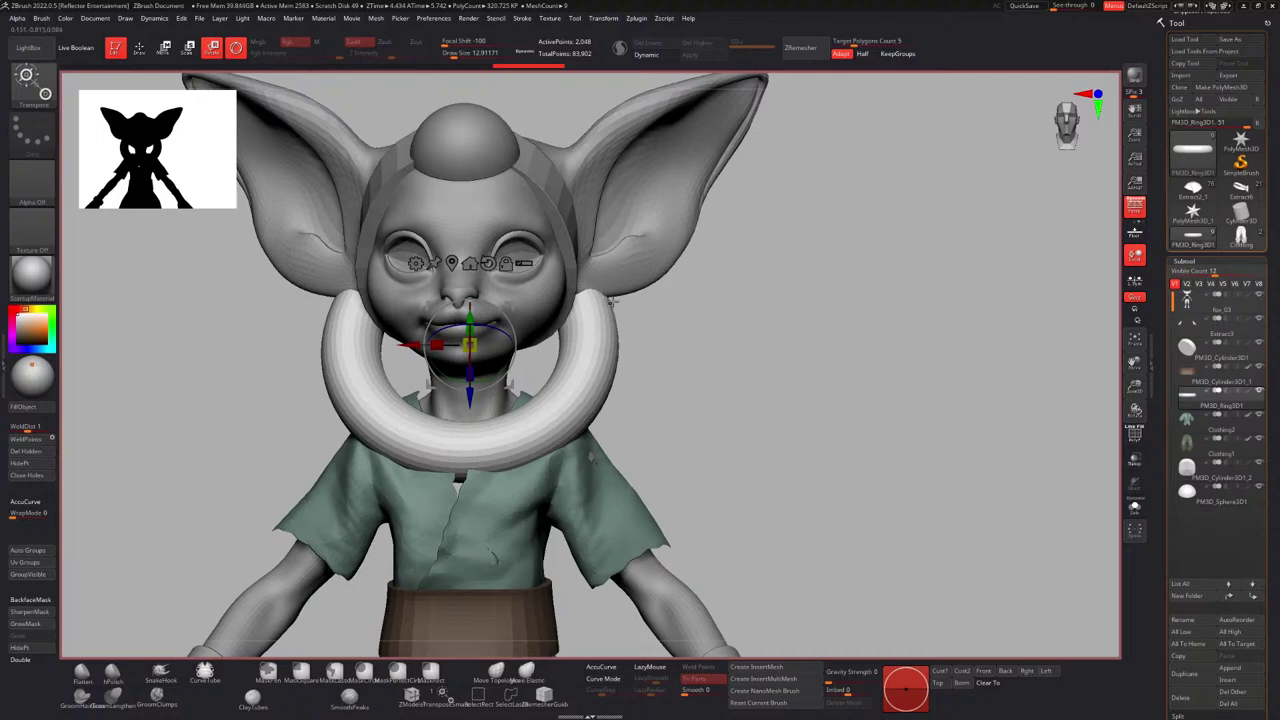
pyautogui.keyDown('alt'); pyautogui.moveTo(590, 285); pyautogui.dragTo(654, 301, button='right'); pyautogui.keyUp('alt')
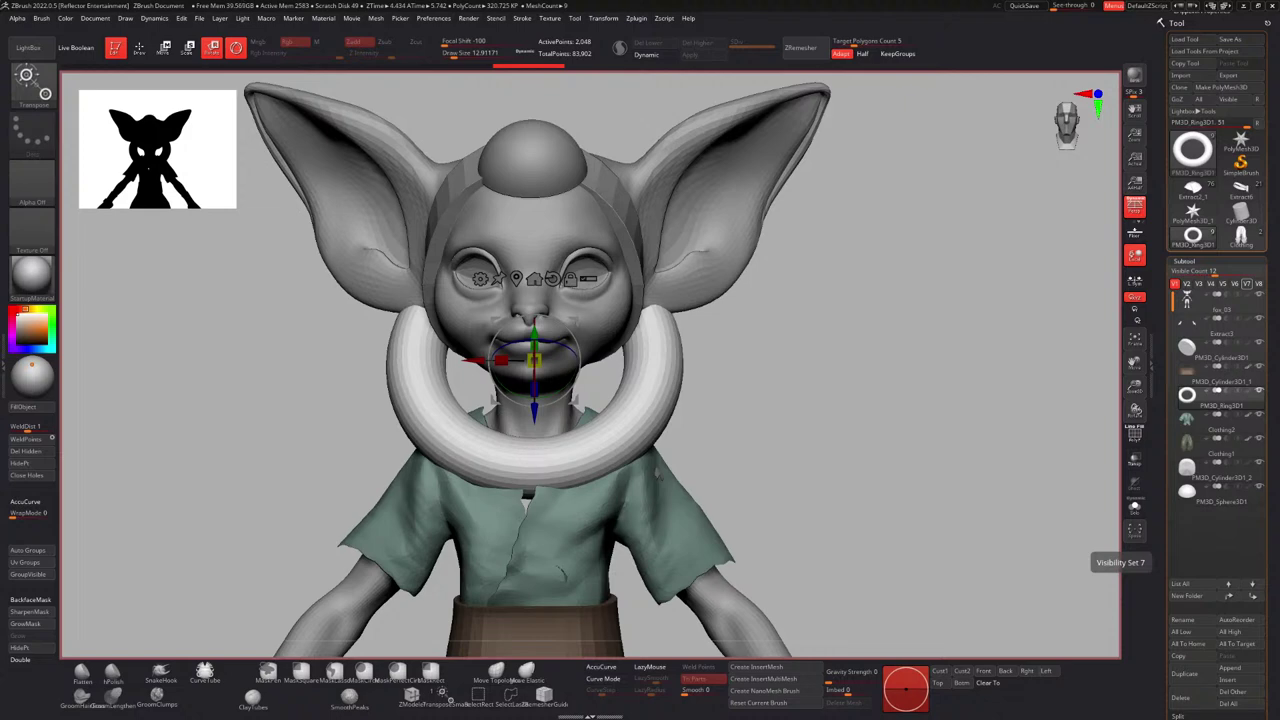
# Switch to the browser and play "Tommy Wiseau's Joker Audition Tape" on YouTube in full screen with the volume raised.
pyautogui.moveTo(1279, 330); pyautogui.dragTo(675, 123)
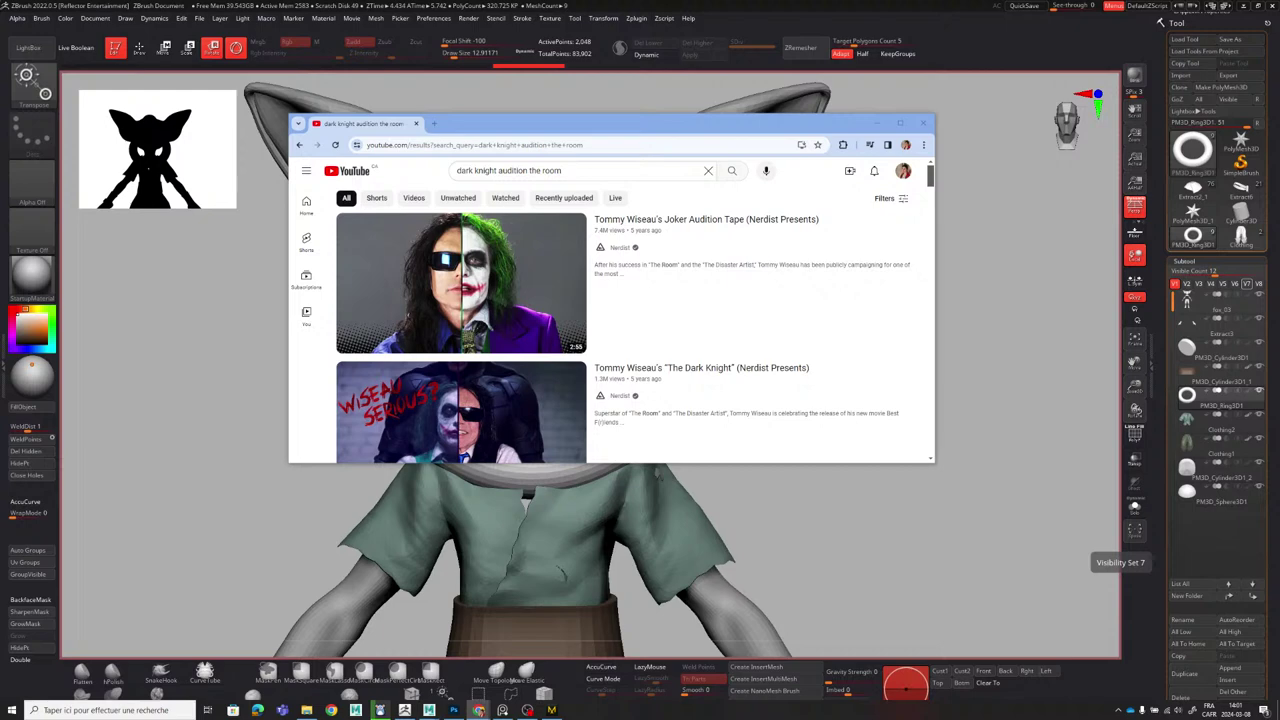
pyautogui.click(466, 300)
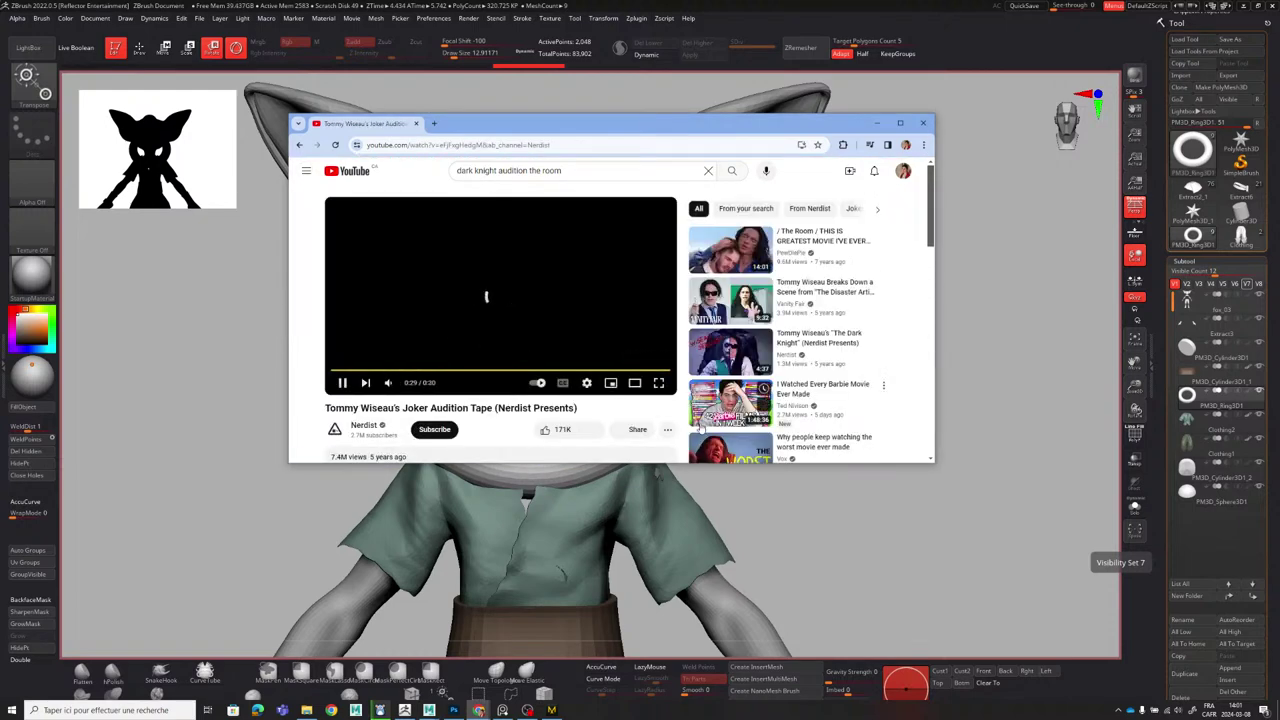
pyautogui.moveTo(671, 463); pyautogui.dragTo(660, 569)
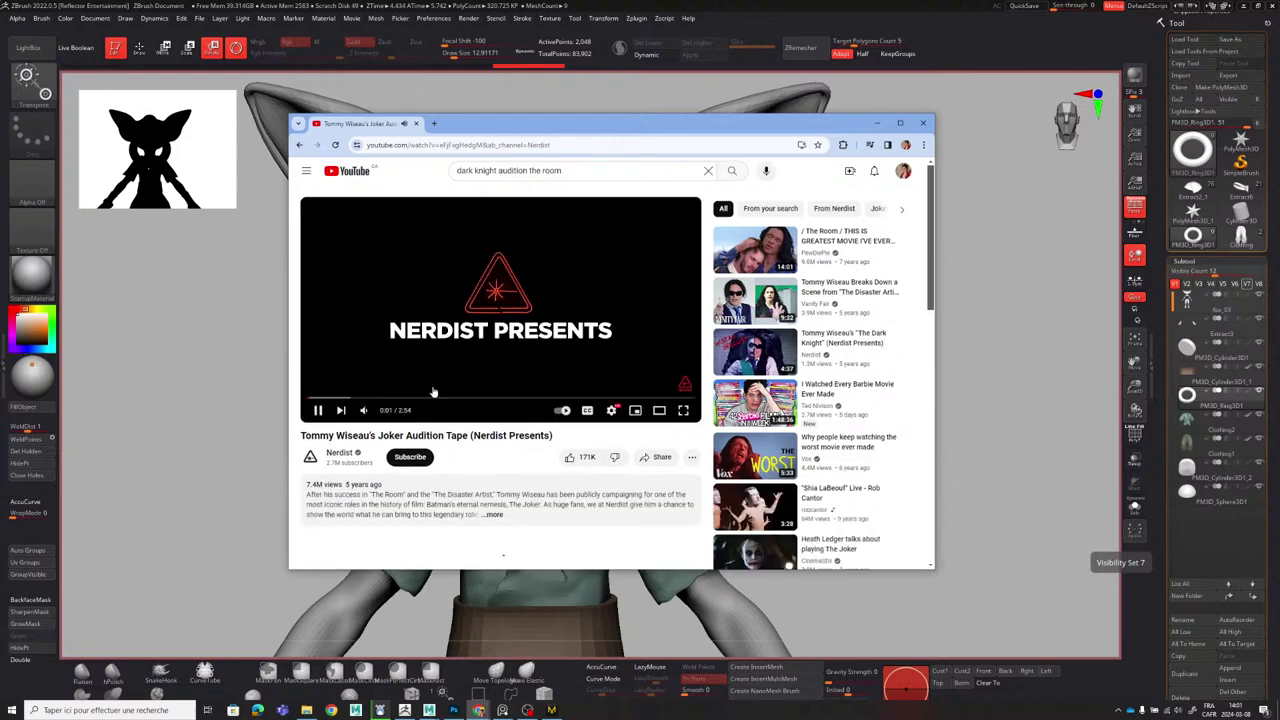
pyautogui.click(335, 398)
pyautogui.click(683, 411)
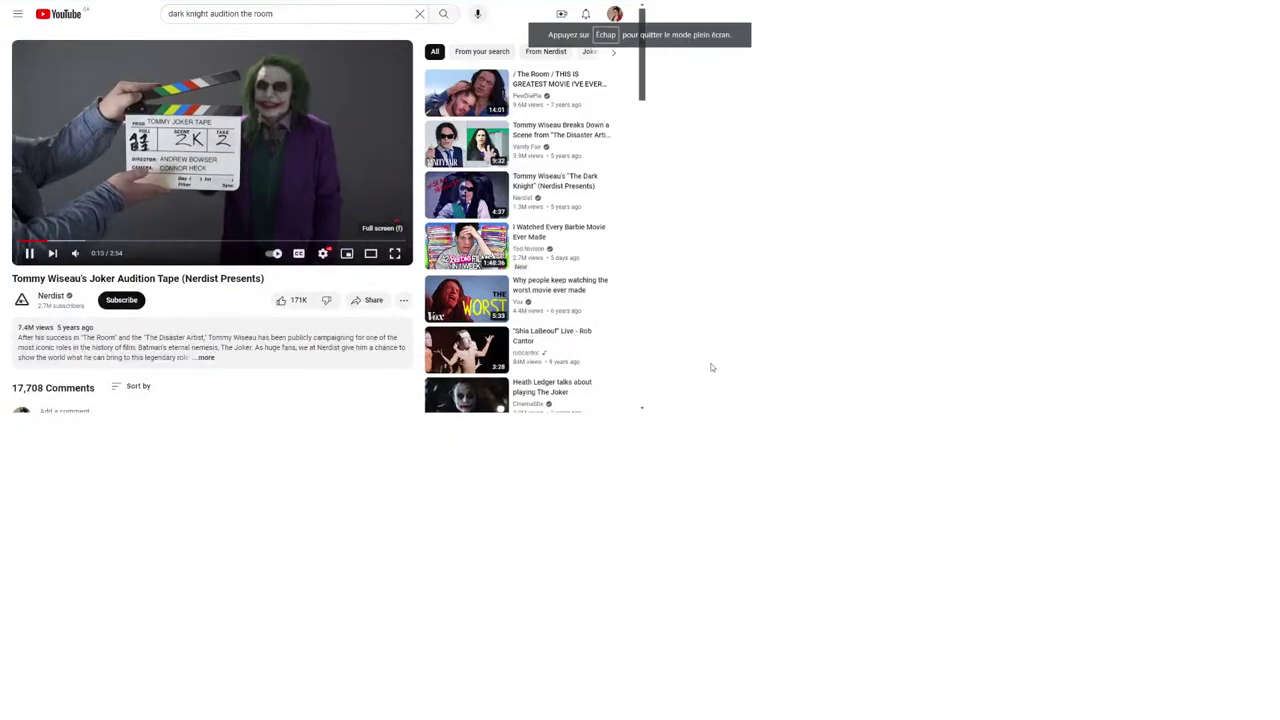
pyautogui.moveTo(93, 706)
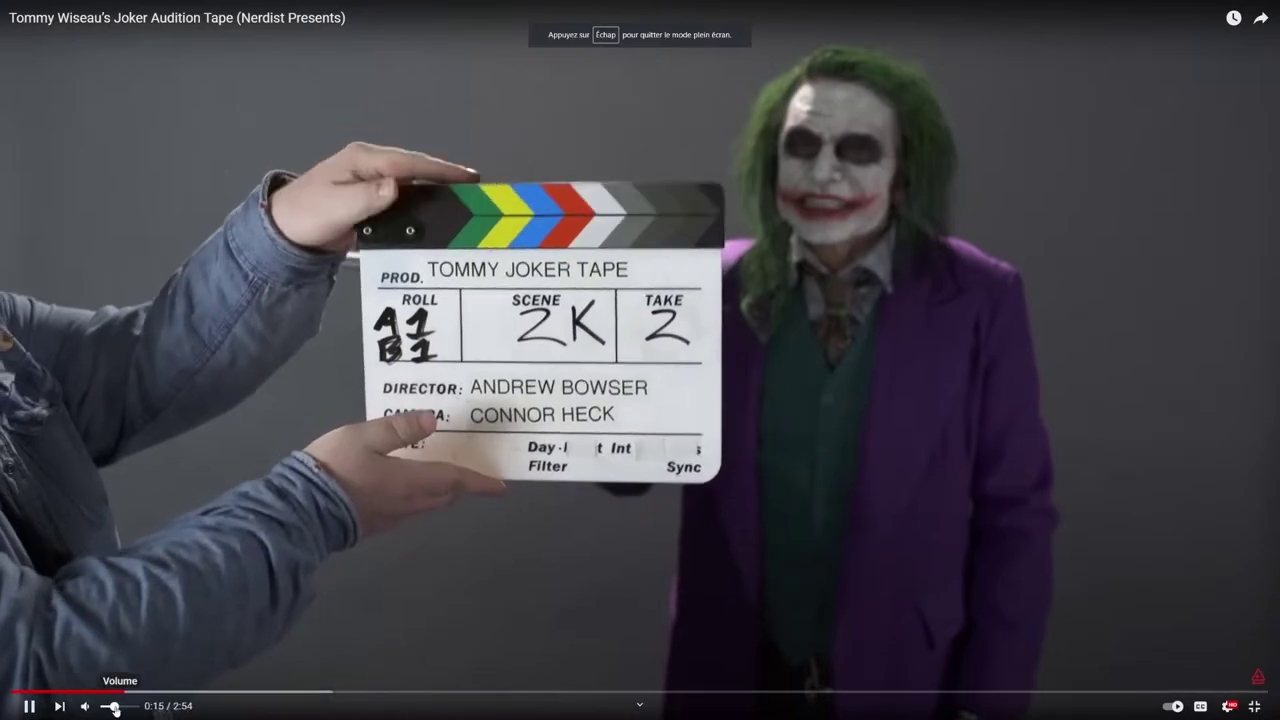
pyautogui.moveTo(113, 708); pyautogui.dragTo(131, 710)
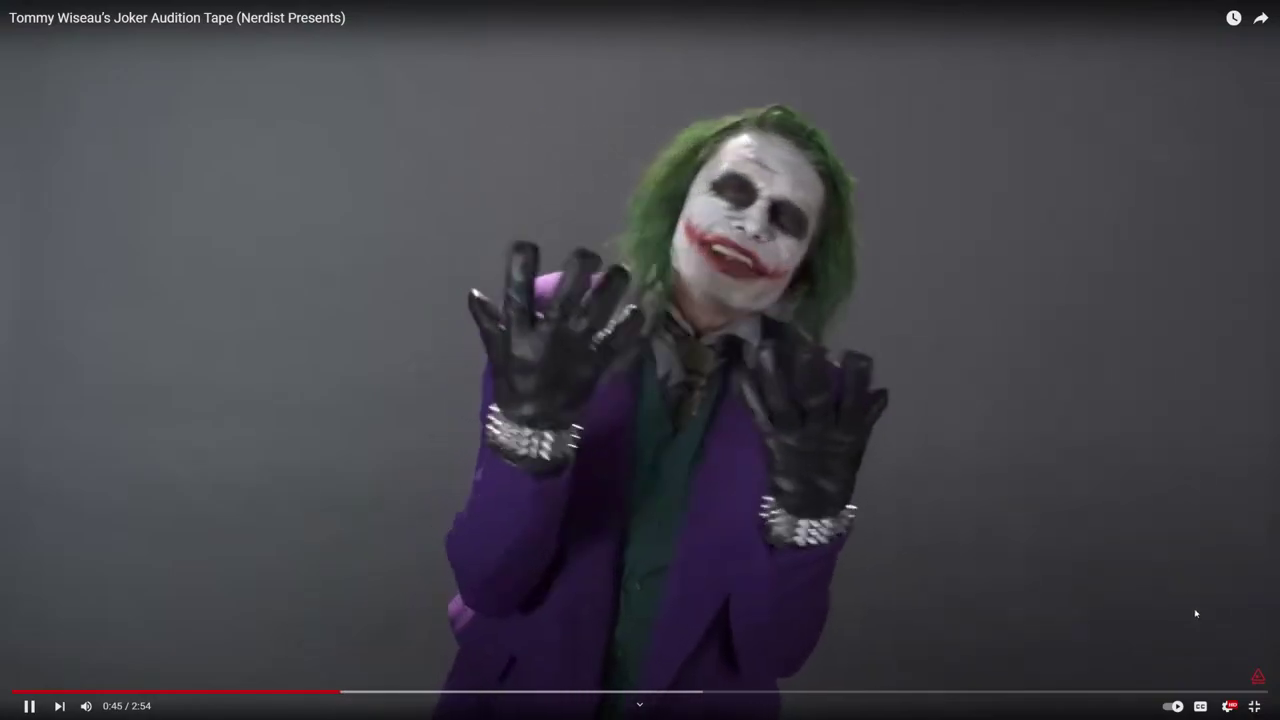
# Leave full screen, pause the video and switch back to ZBrush.
pyautogui.click(1254, 706)
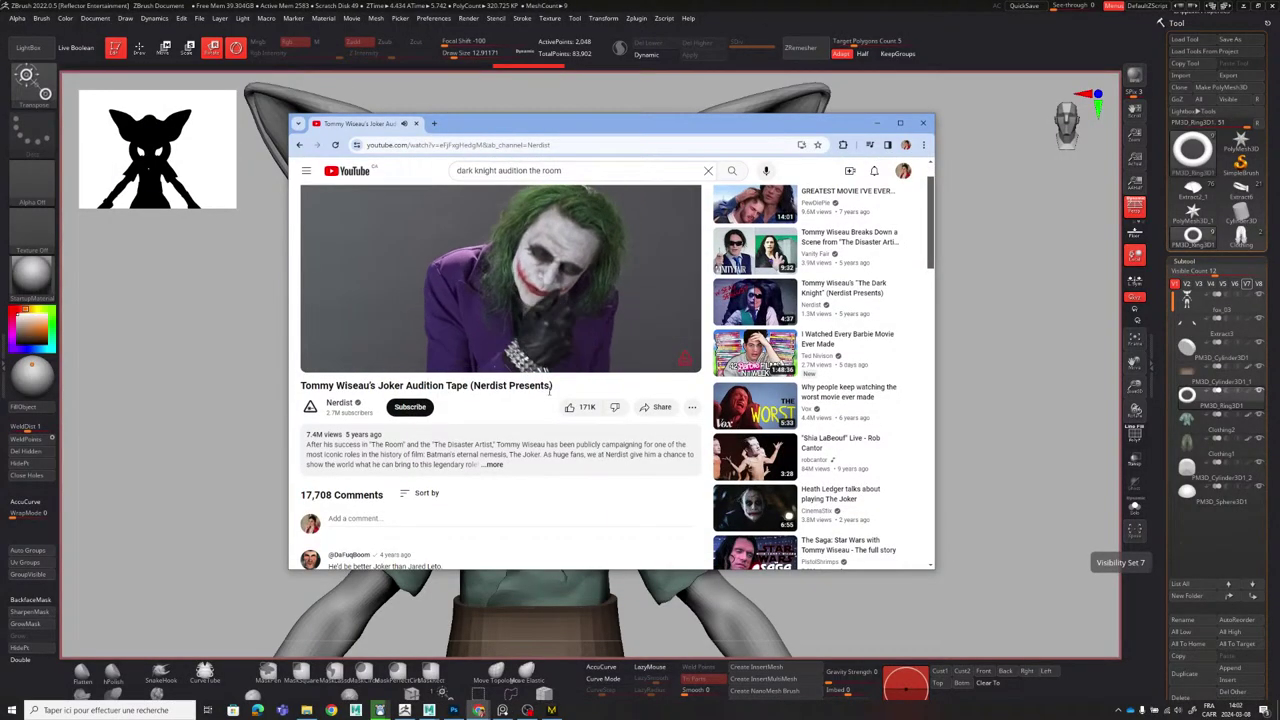
pyautogui.moveTo(621, 123); pyautogui.dragTo(680, 1)
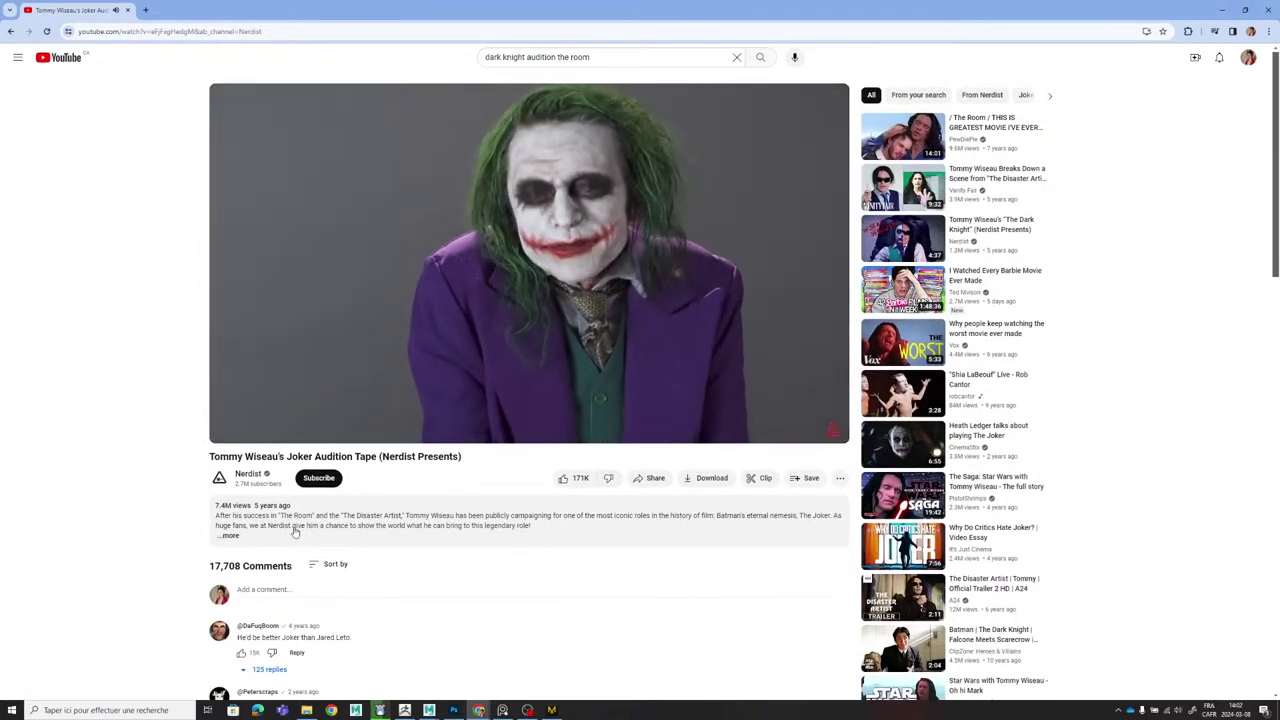
pyautogui.click(295, 532)
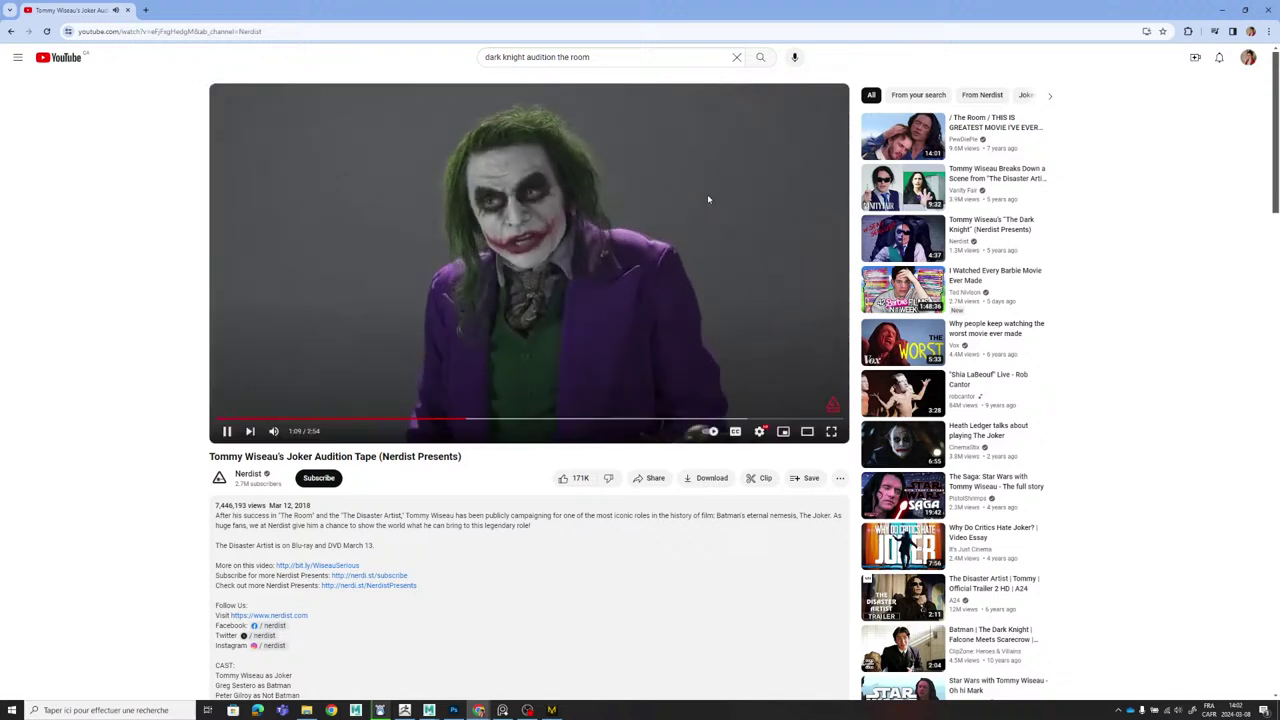
pyautogui.click(697, 199)
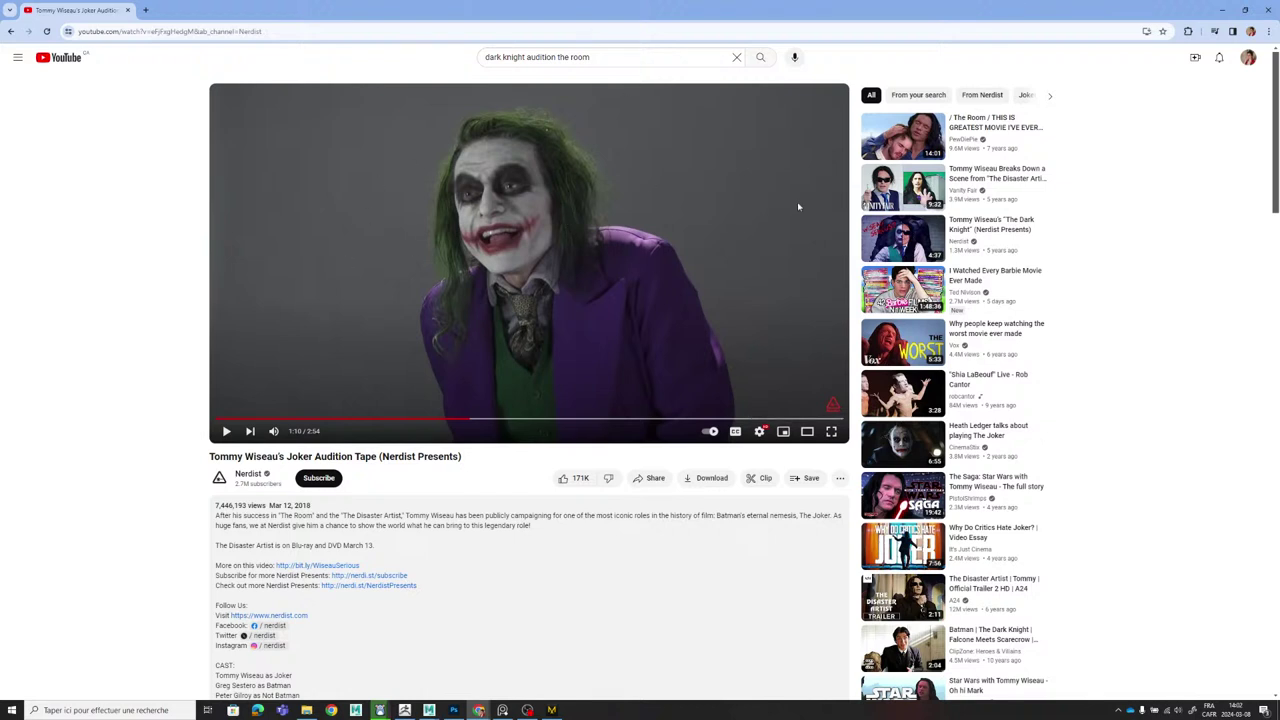
pyautogui.click(1225, 10)
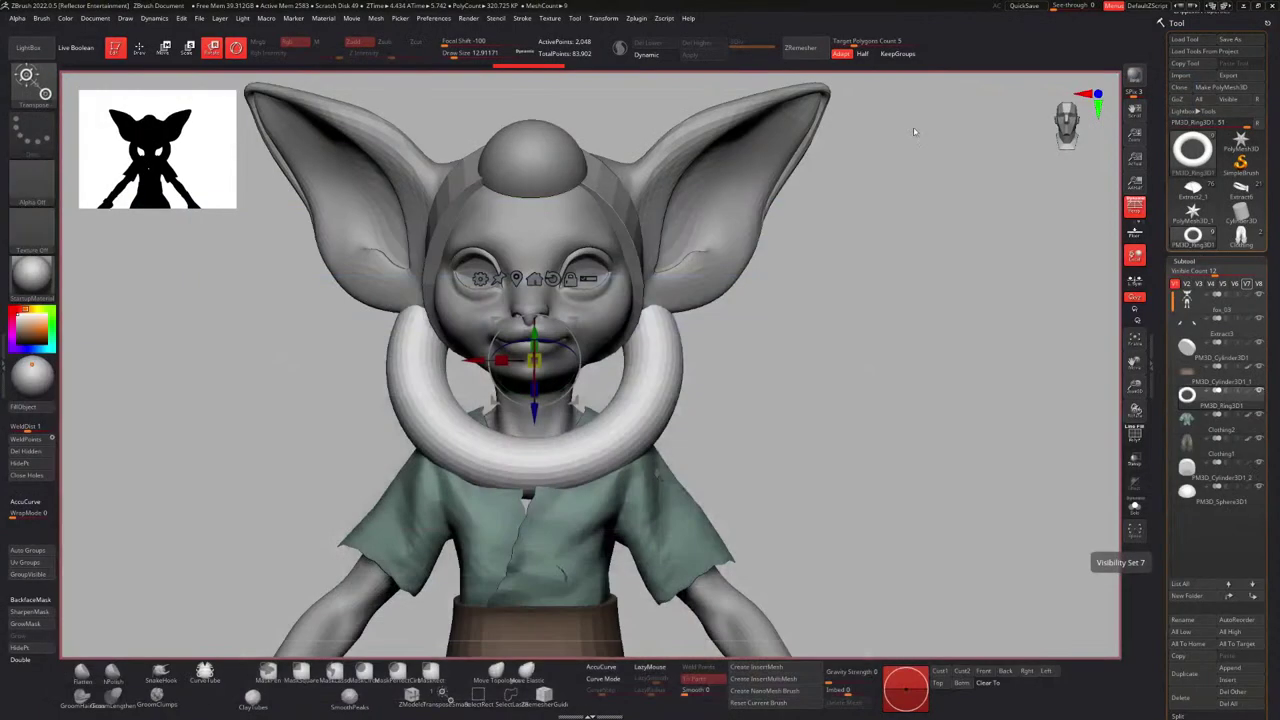
# Shrink the ring and place it side-on next to the character's left ear.
pyautogui.moveTo(708, 356); pyautogui.dragTo(755, 313)
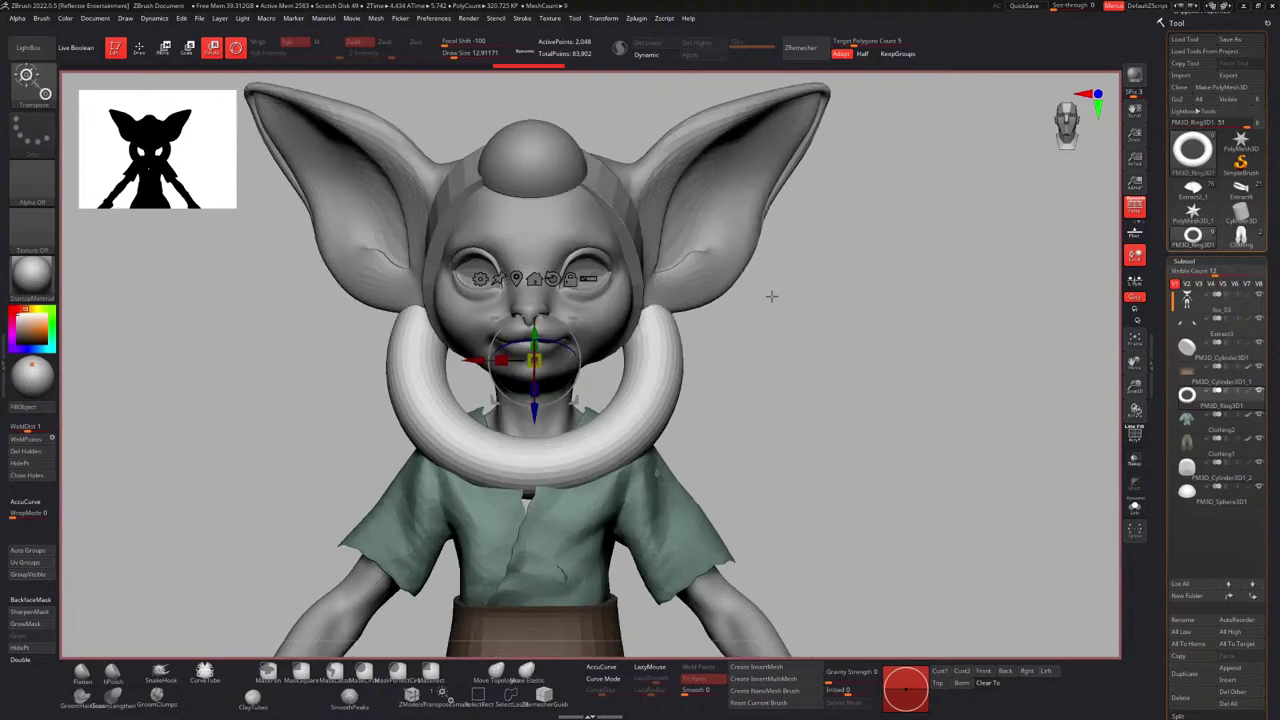
pyautogui.keyDown('alt'); pyautogui.moveTo(499, 347); pyautogui.dragTo(528, 324, button='right'); pyautogui.keyUp('alt')
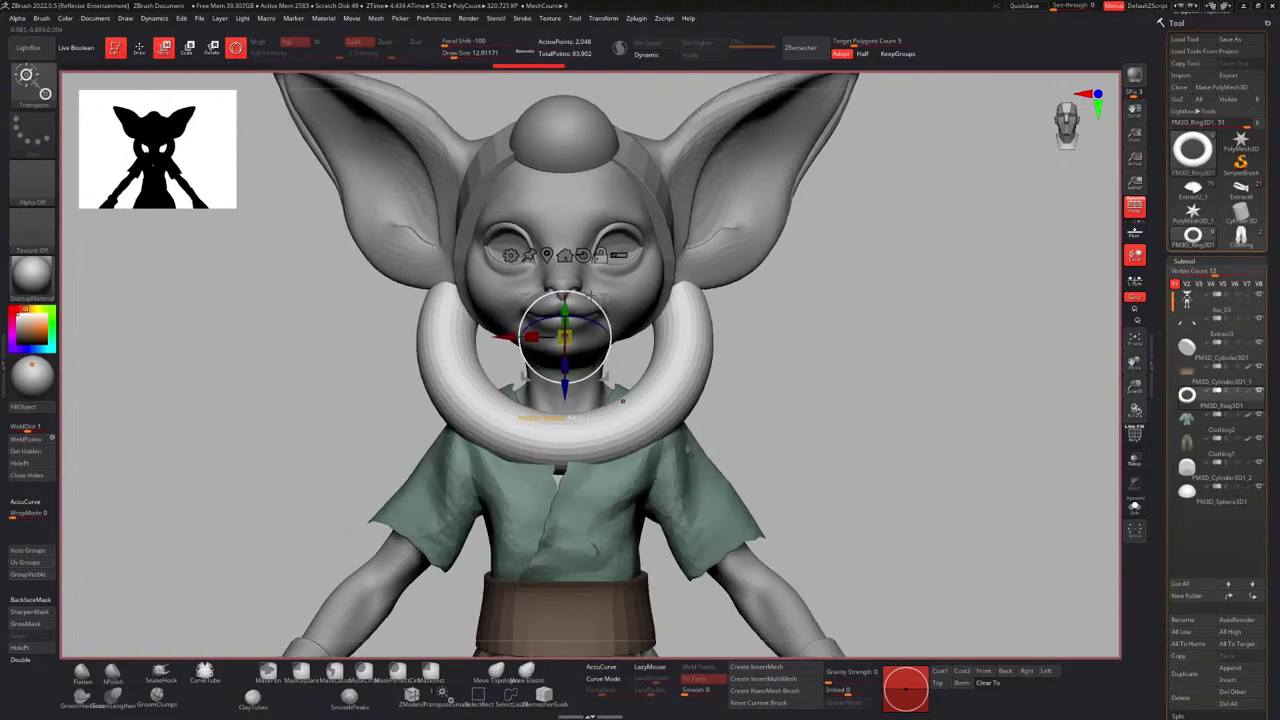
pyautogui.moveTo(605, 295); pyautogui.dragTo(759, 269)
pyautogui.keyDown('alt'); pyautogui.moveTo(739, 241); pyautogui.dragTo(661, 339, button='right'); pyautogui.keyUp('alt')
pyautogui.moveTo(661, 339); pyautogui.dragTo(530, 336, button='right')
pyautogui.keyDown('ctrl'); pyautogui.moveTo(661, 338); pyautogui.dragTo(640, 291, button='right'); pyautogui.keyUp('ctrl')
pyautogui.moveTo(628, 321); pyautogui.dragTo(475, 267)
pyautogui.moveTo(520, 256); pyautogui.dragTo(695, 244, button='right')
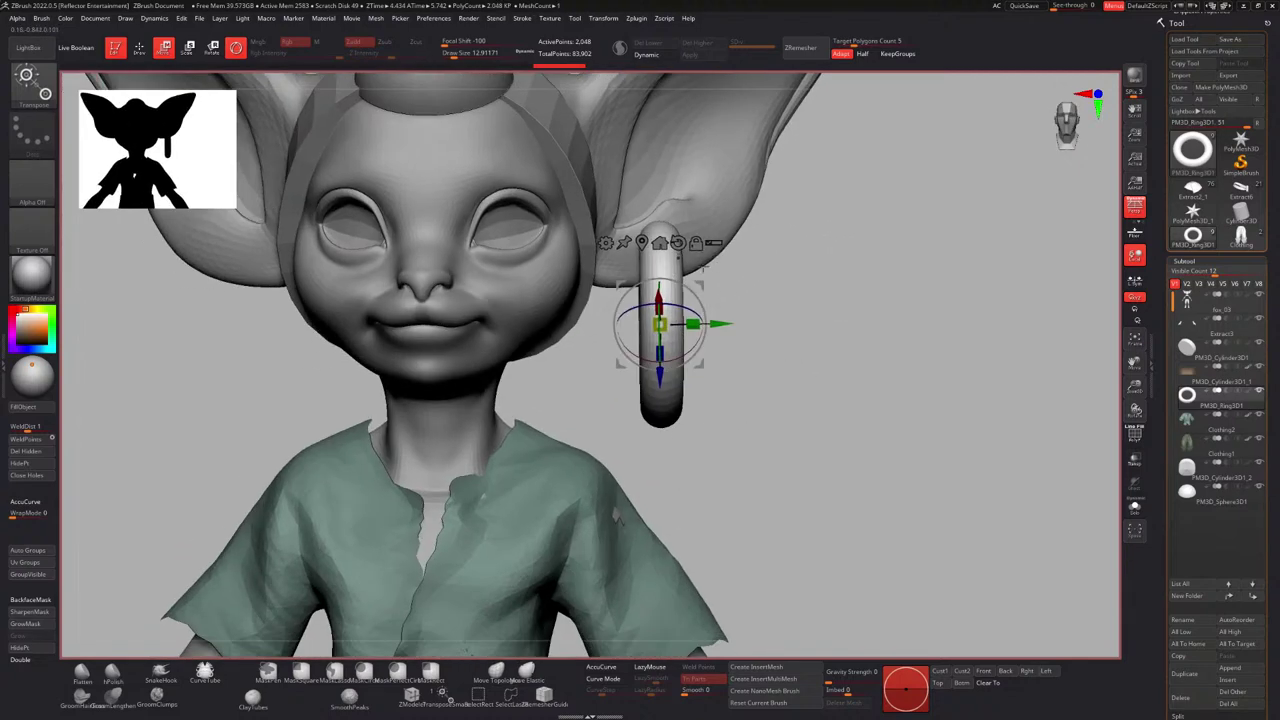
# Scale the ring down further and fit it through the left earlobe as a slightly angled hoop earring.
pyautogui.moveTo(680, 343); pyautogui.dragTo(580, 292)
pyautogui.moveTo(672, 293); pyautogui.dragTo(613, 287, button='right')
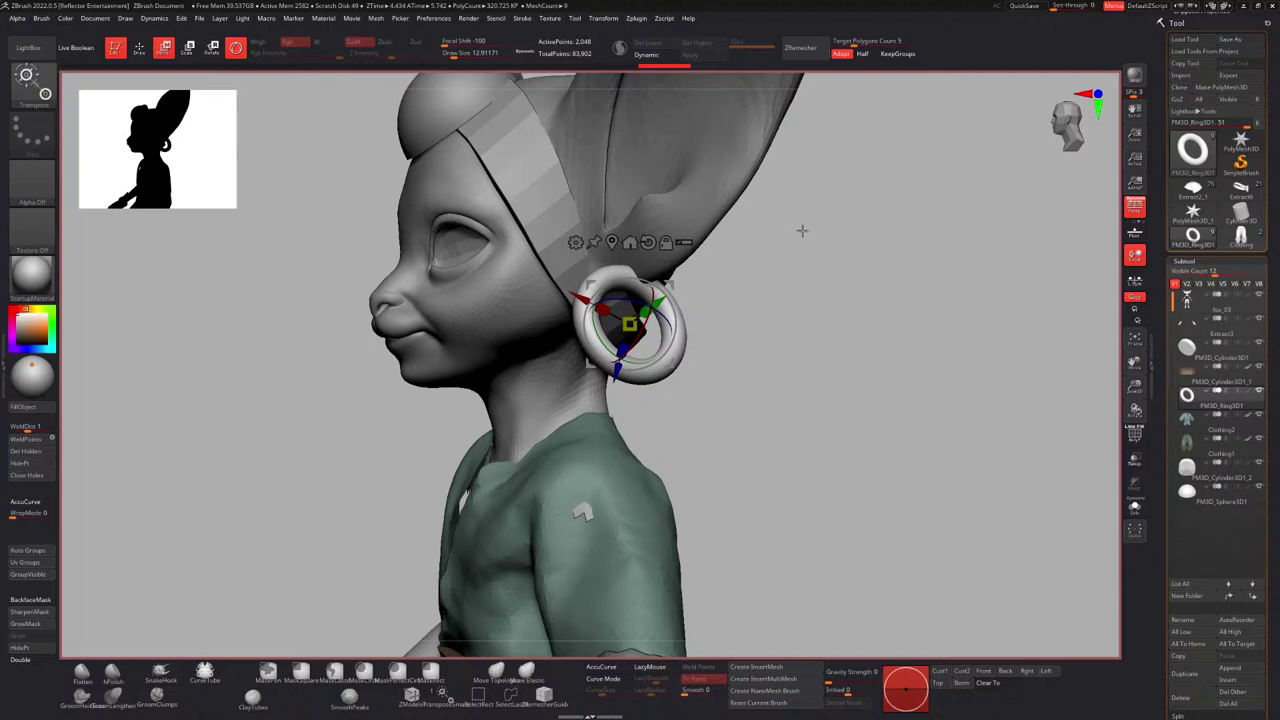
pyautogui.moveTo(807, 203); pyautogui.dragTo(855, 168)
pyautogui.moveTo(795, 207); pyautogui.dragTo(653, 233)
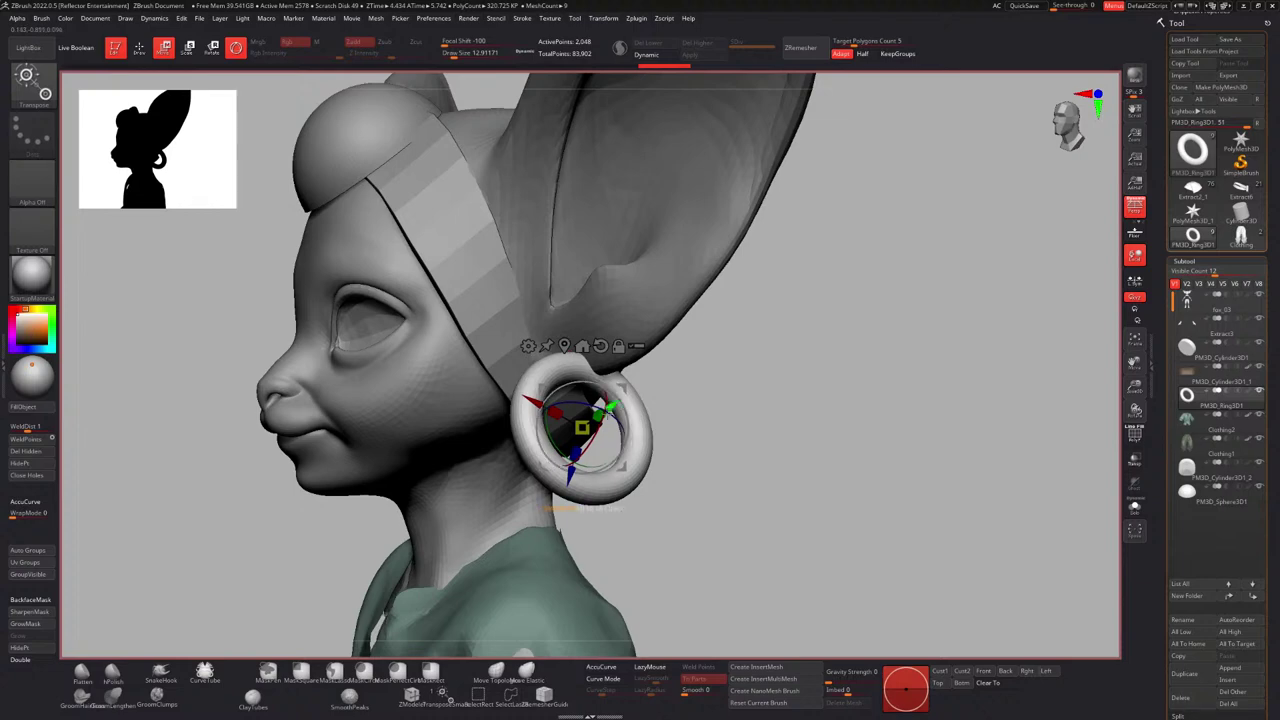
pyautogui.moveTo(574, 483); pyautogui.dragTo(580, 453)
pyautogui.moveTo(597, 512)
pyautogui.keyDown('shift'); pyautogui.mouseDown()
pyautogui.moveTo(680, 480)
pyautogui.moveTo(567, 316)
pyautogui.moveTo(605, 290)
pyautogui.moveTo(640, 316)
pyautogui.moveTo(677, 313)
pyautogui.mouseUp(); pyautogui.keyUp('shift')
pyautogui.press('q')
pyautogui.moveTo(677, 313); pyautogui.dragTo(706, 350, button='right')
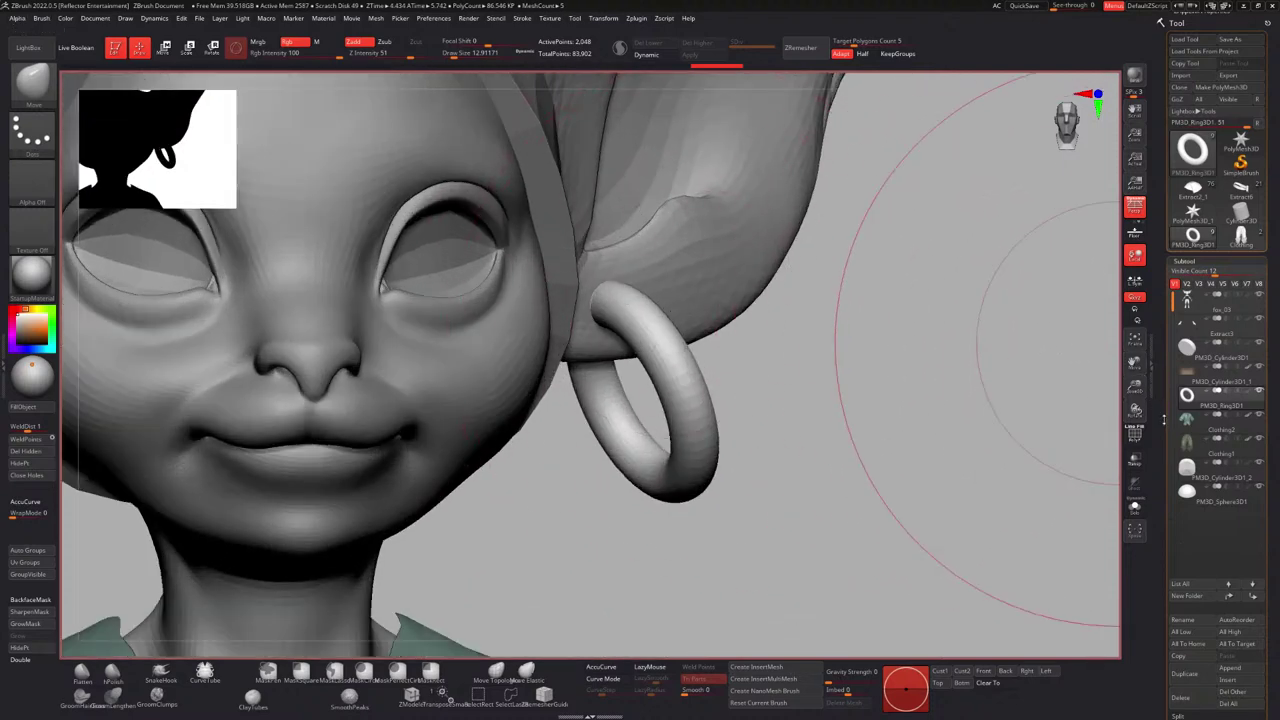
# Thin the hoop earring slightly with a small negative Inflate deformation.
pyautogui.scroll(-5, 1164, 420)
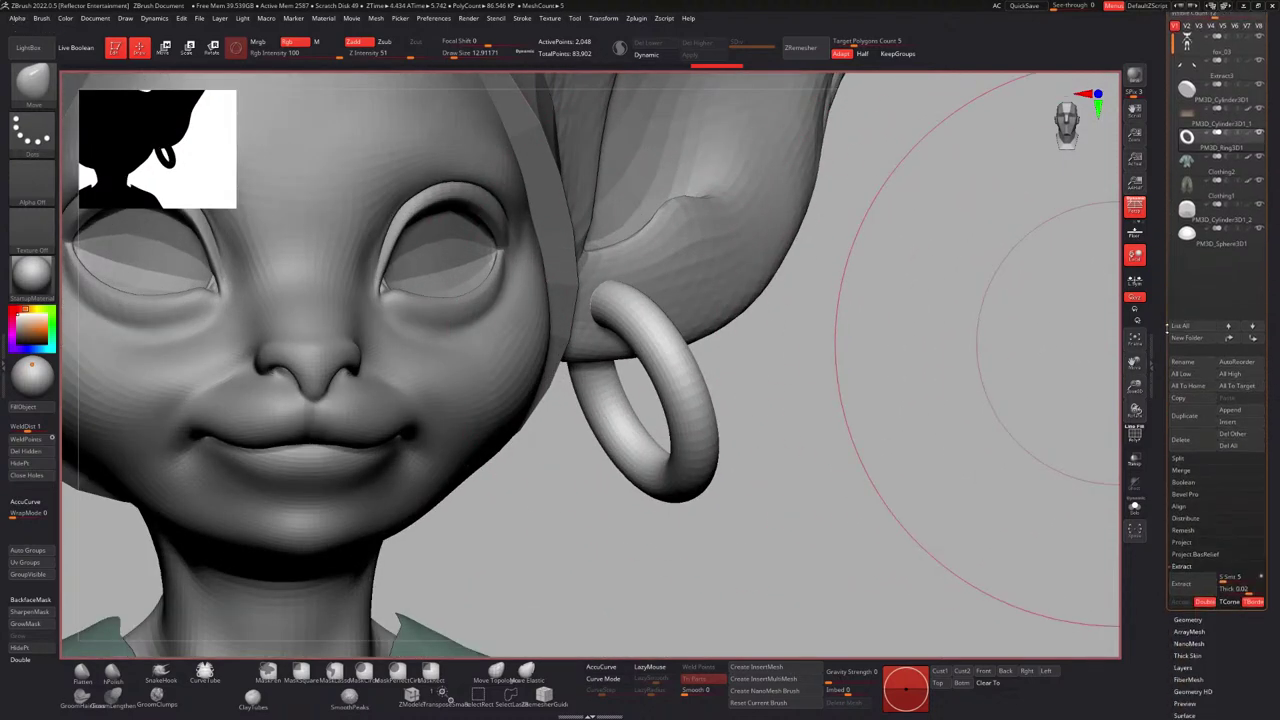
pyautogui.scroll(-7, 1190, 360)
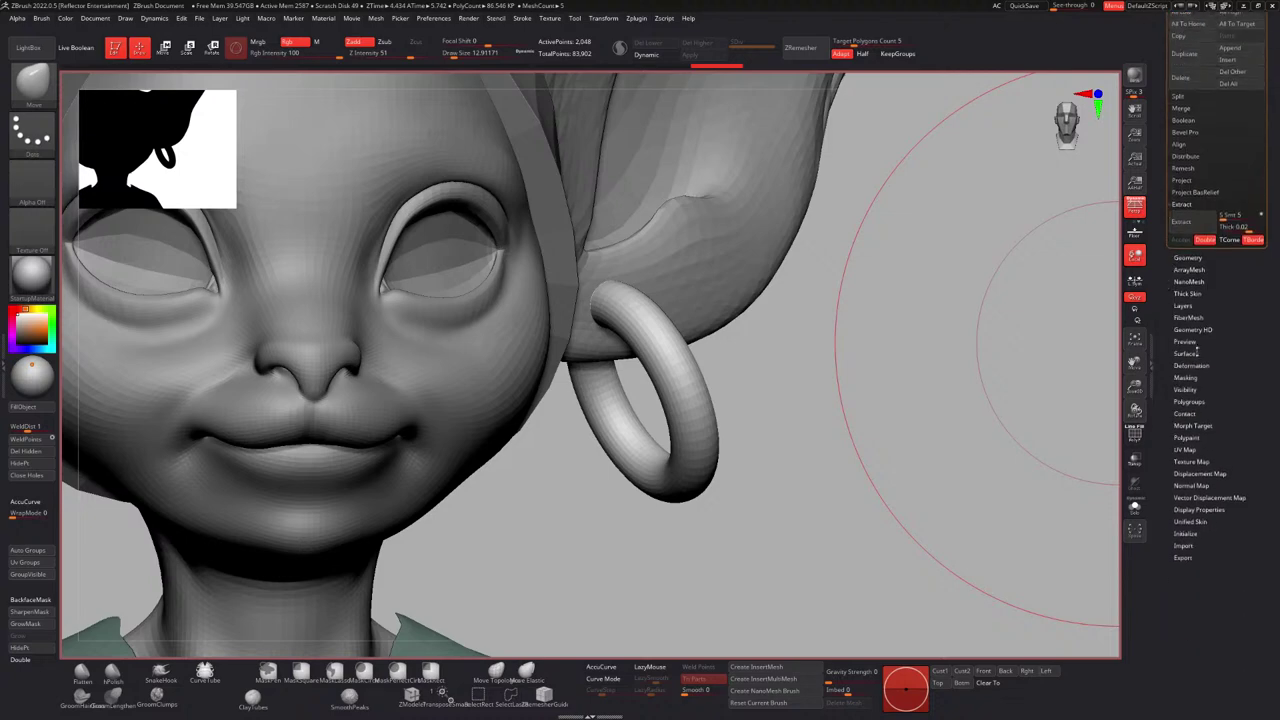
pyautogui.click(1191, 365)
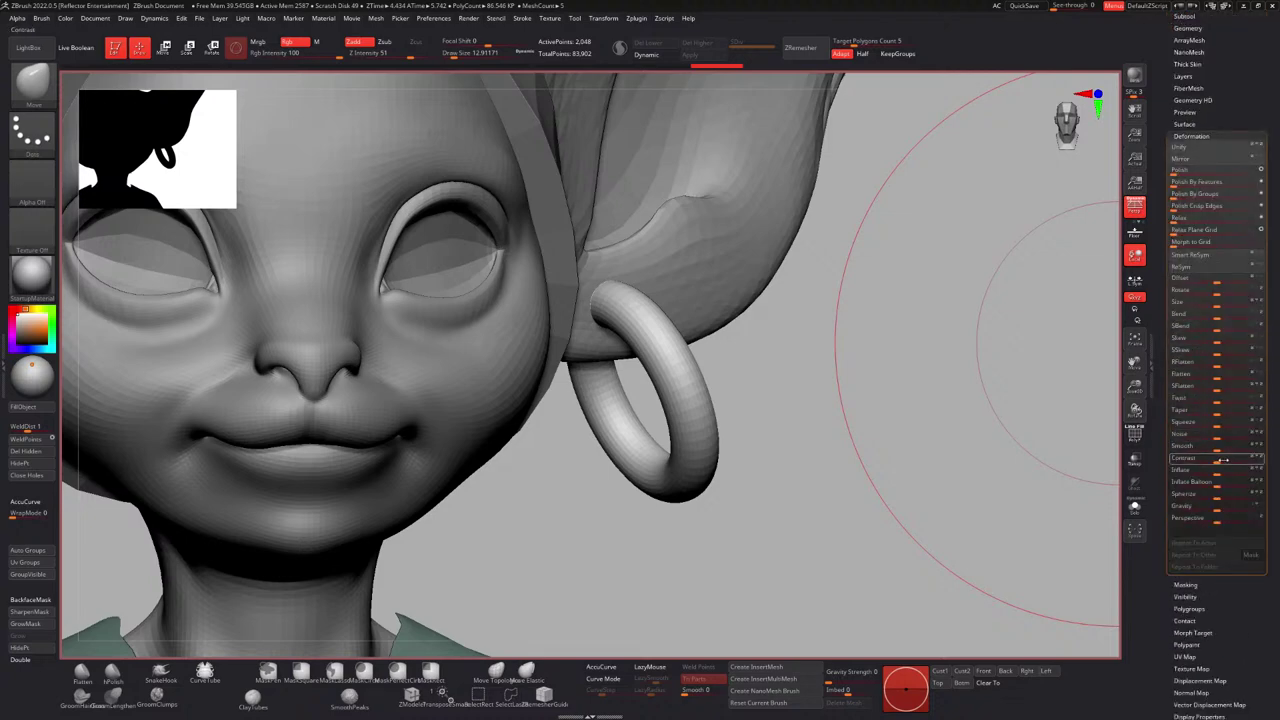
pyautogui.moveTo(1214, 471); pyautogui.dragTo(1215, 471)
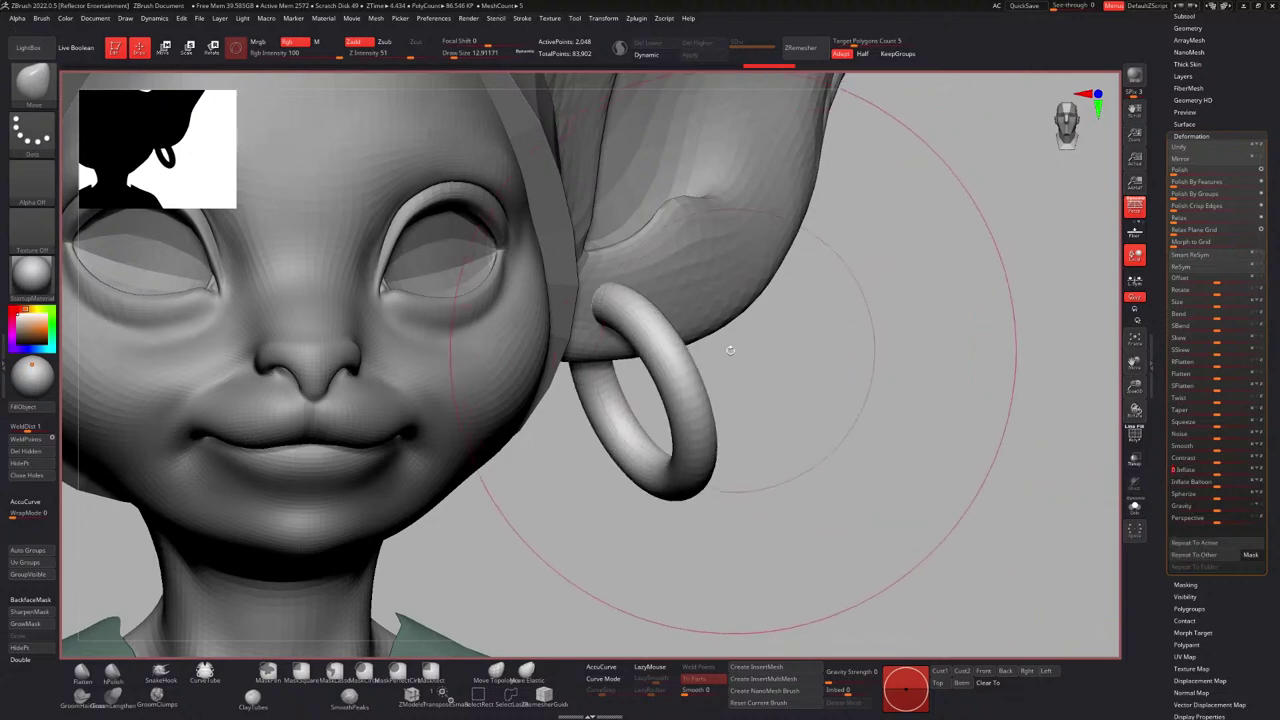
# Mirror the earring to the other ear across the X axis with SubTool Master, merging it into one SubTool.
pyautogui.moveTo(731, 350)
pyautogui.keyDown('alt'); pyautogui.mouseDown()
pyautogui.moveTo(663, 366)
pyautogui.moveTo(678, 322)
pyautogui.moveTo(651, 284)
pyautogui.moveTo(680, 286)
pyautogui.mouseUp(); pyautogui.keyUp('alt')
pyautogui.moveTo(1162, 146); pyautogui.dragTo(1162, 479)
pyautogui.click(636, 18)
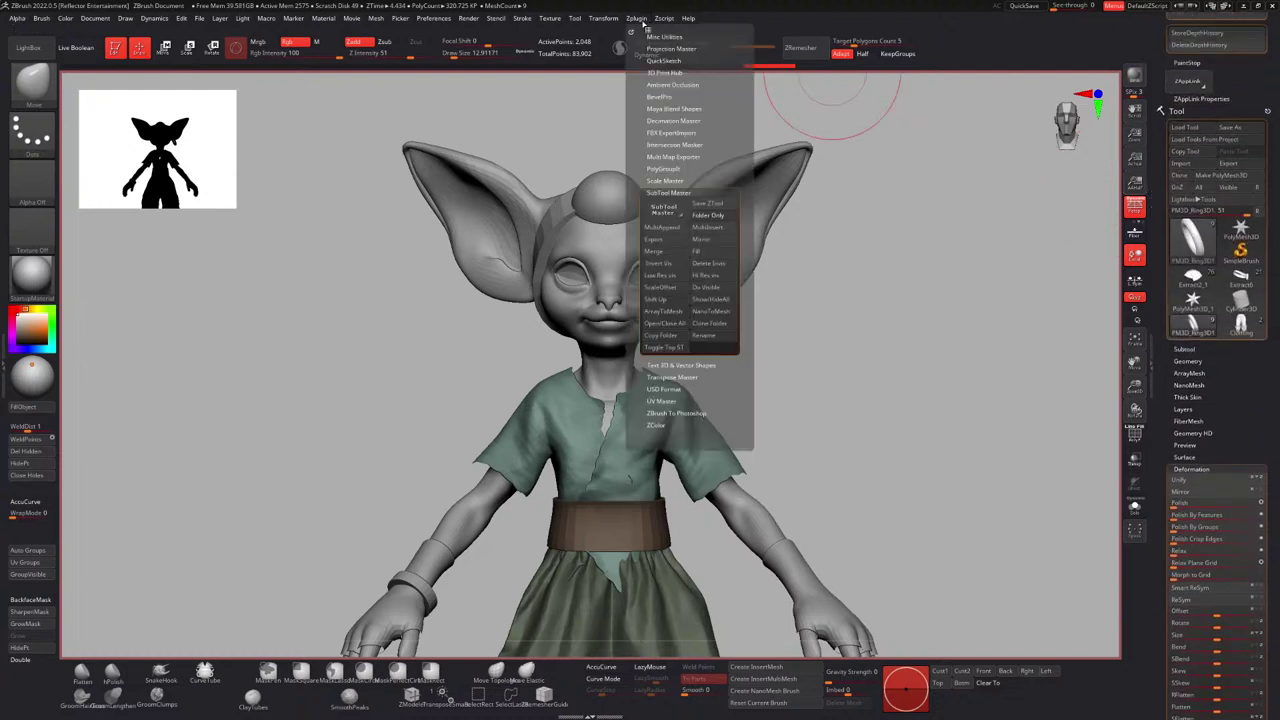
pyautogui.click(697, 244)
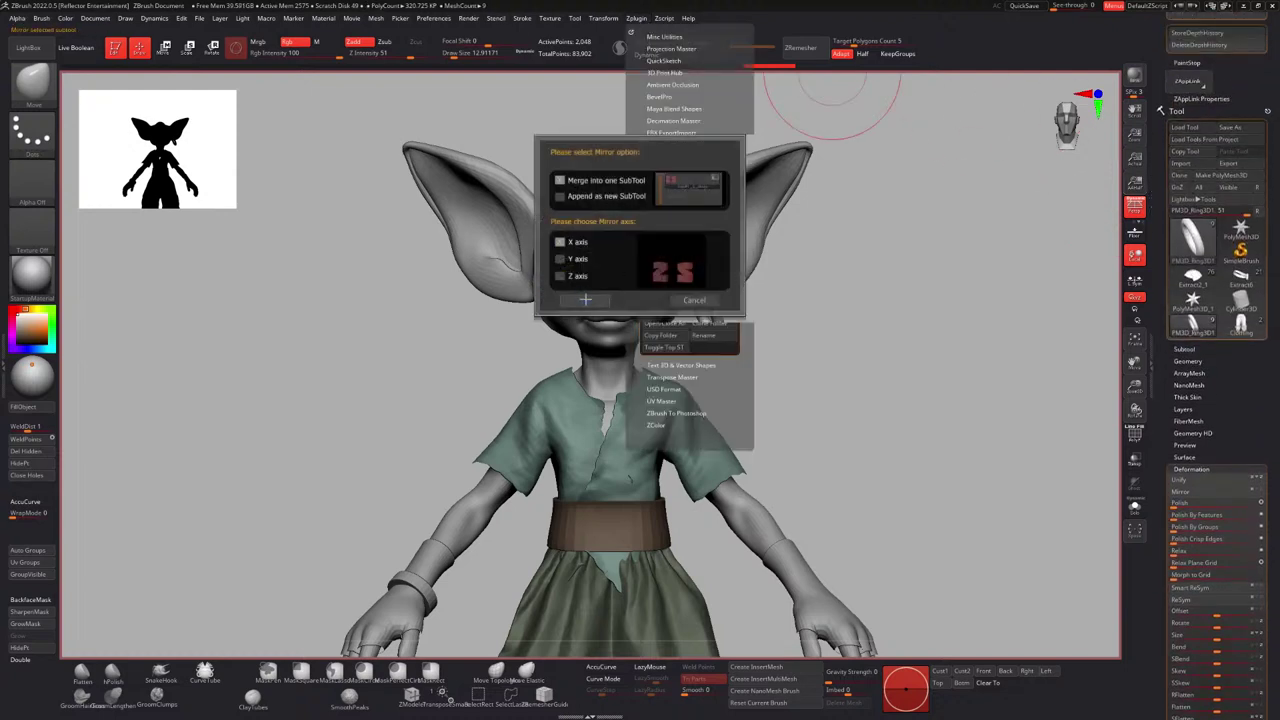
pyautogui.click(587, 300)
pyautogui.keyDown('alt'); pyautogui.moveTo(644, 246); pyautogui.dragTo(622, 220, button='right'); pyautogui.keyUp('alt')
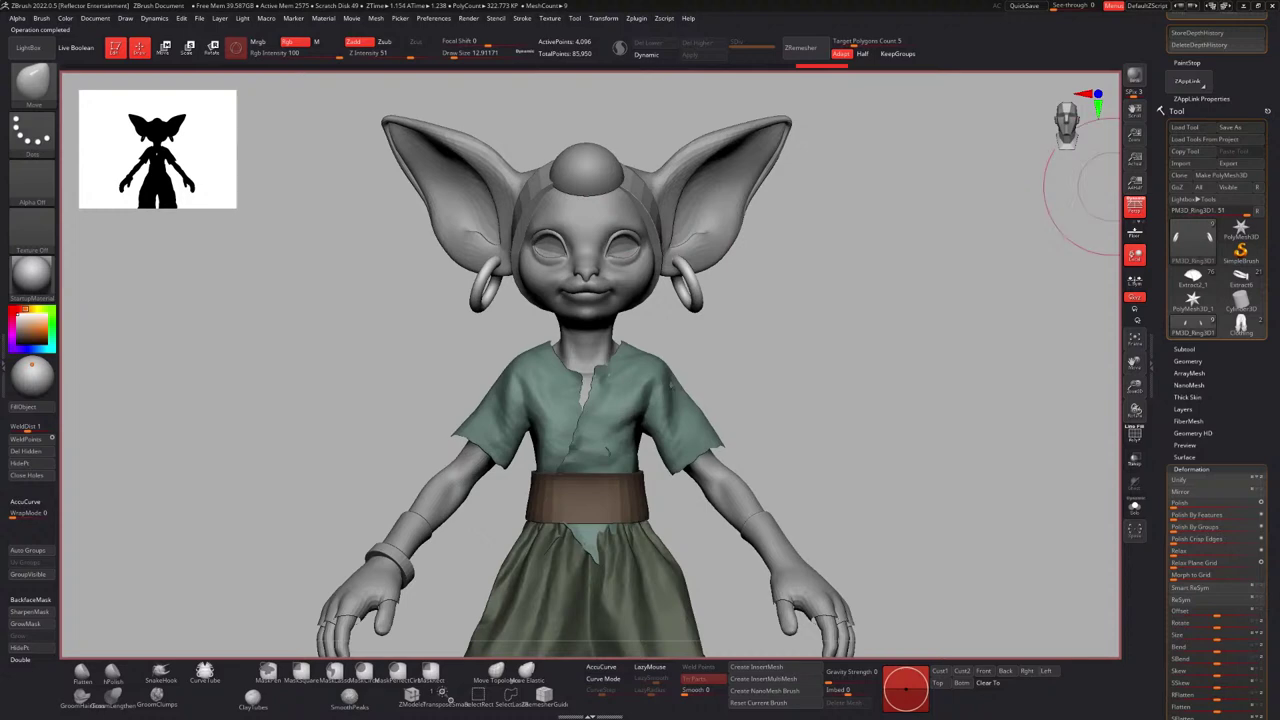
# Mask the earring on the character's left ear and center the transform gizmo on the unmasked one.
pyautogui.press('w')
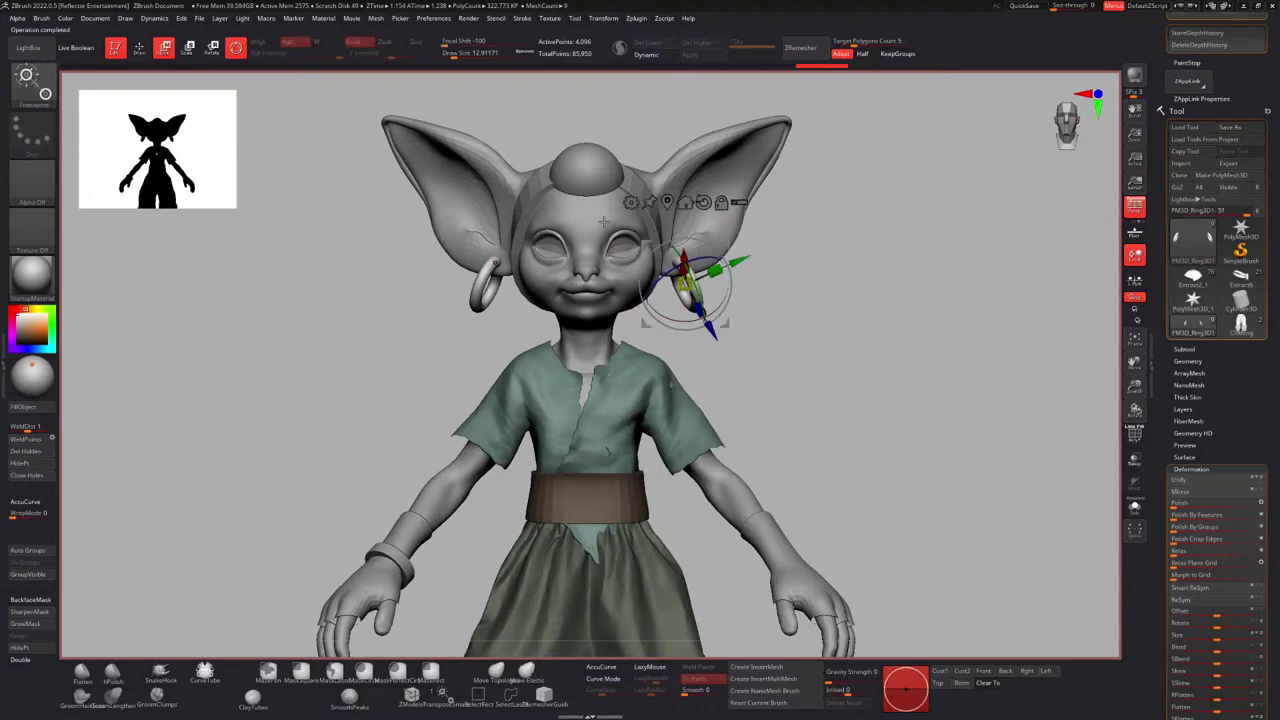
pyautogui.keyDown('ctrl'); pyautogui.moveTo(871, 179); pyautogui.dragTo(638, 344); pyautogui.keyUp('ctrl')
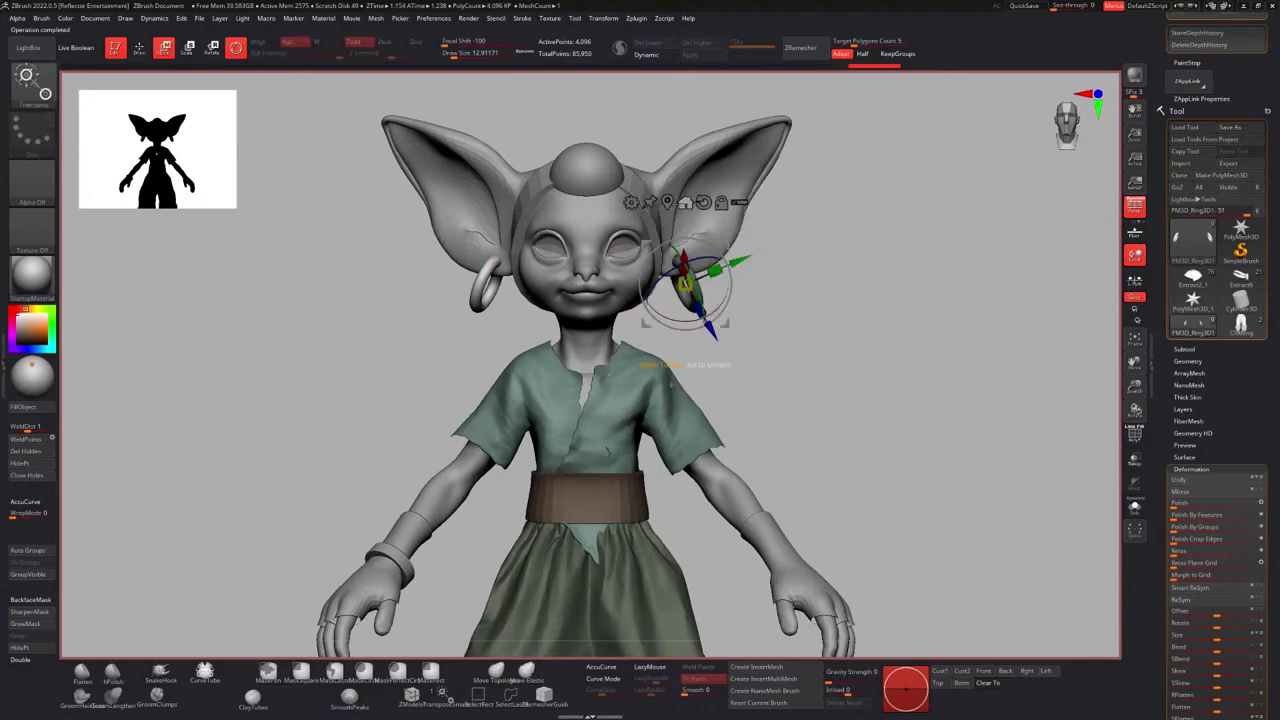
pyautogui.click(667, 202)
pyautogui.keyDown('alt'); pyautogui.moveTo(524, 203); pyautogui.dragTo(621, 271, button='right'); pyautogui.keyUp('alt')
# Try to duplicate the unmasked earring and place a smaller copy farther out on the same ear.
pyautogui.moveTo(621, 271)
pyautogui.keyDown('ctrl'); pyautogui.mouseDown()
pyautogui.moveTo(574, 262)
pyautogui.moveTo(491, 285)
pyautogui.moveTo(513, 292)
pyautogui.mouseUp(); pyautogui.keyUp('ctrl')
pyautogui.moveTo(513, 292); pyautogui.dragTo(466, 292, button='right')
pyautogui.moveTo(600, 290)
pyautogui.keyDown('ctrl'); pyautogui.mouseDown(button='right')
pyautogui.moveTo(632, 212)
pyautogui.moveTo(592, 208)
pyautogui.mouseUp(button='right'); pyautogui.keyUp('ctrl')
pyautogui.press('q')
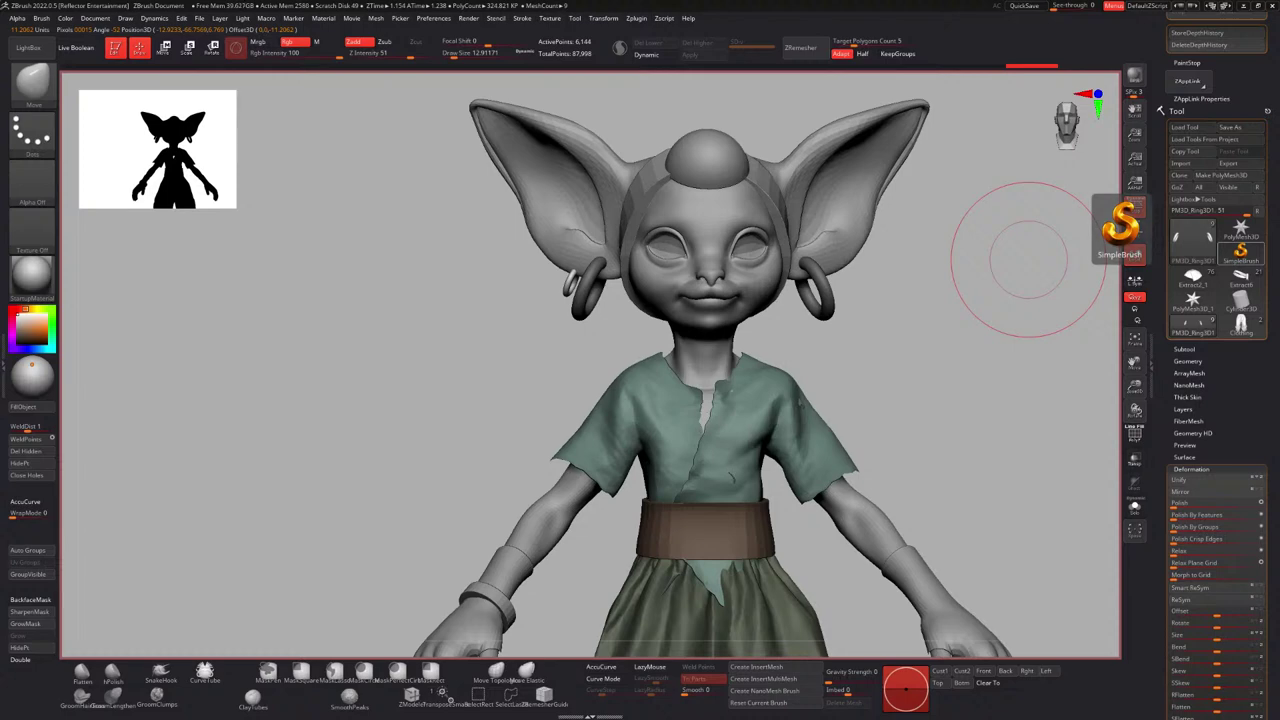
pyautogui.press('ctrl')
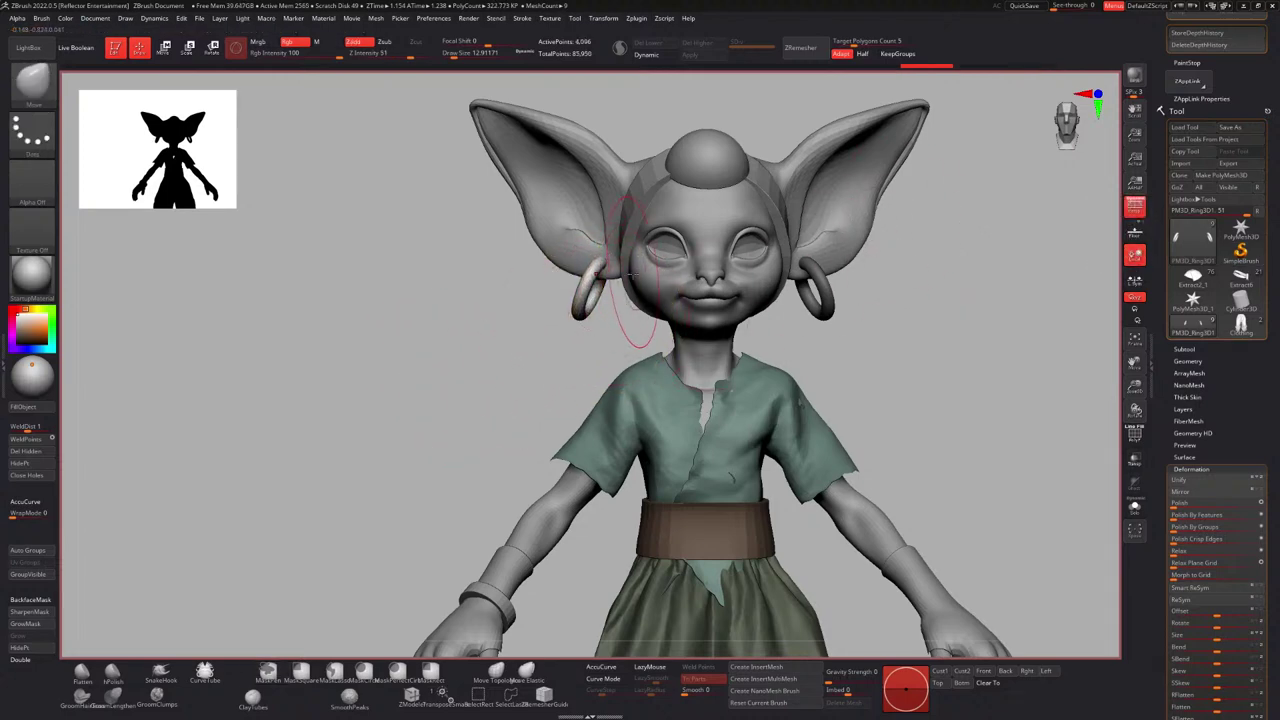
pyautogui.press('w')
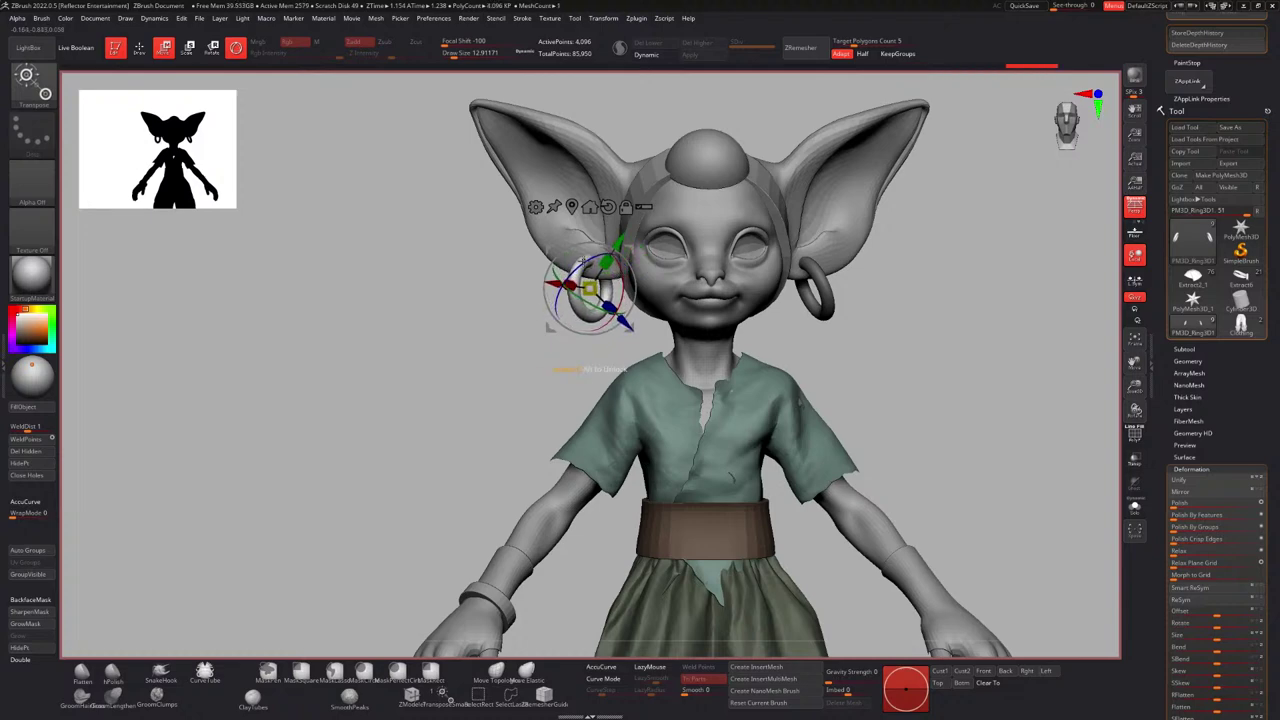
# Leave the transform gizmo and examine the hoop earrings' size and placement on the full character from the front.
pyautogui.keyDown('alt'); pyautogui.moveTo(599, 284); pyautogui.dragTo(567, 287, button='right'); pyautogui.keyUp('alt')
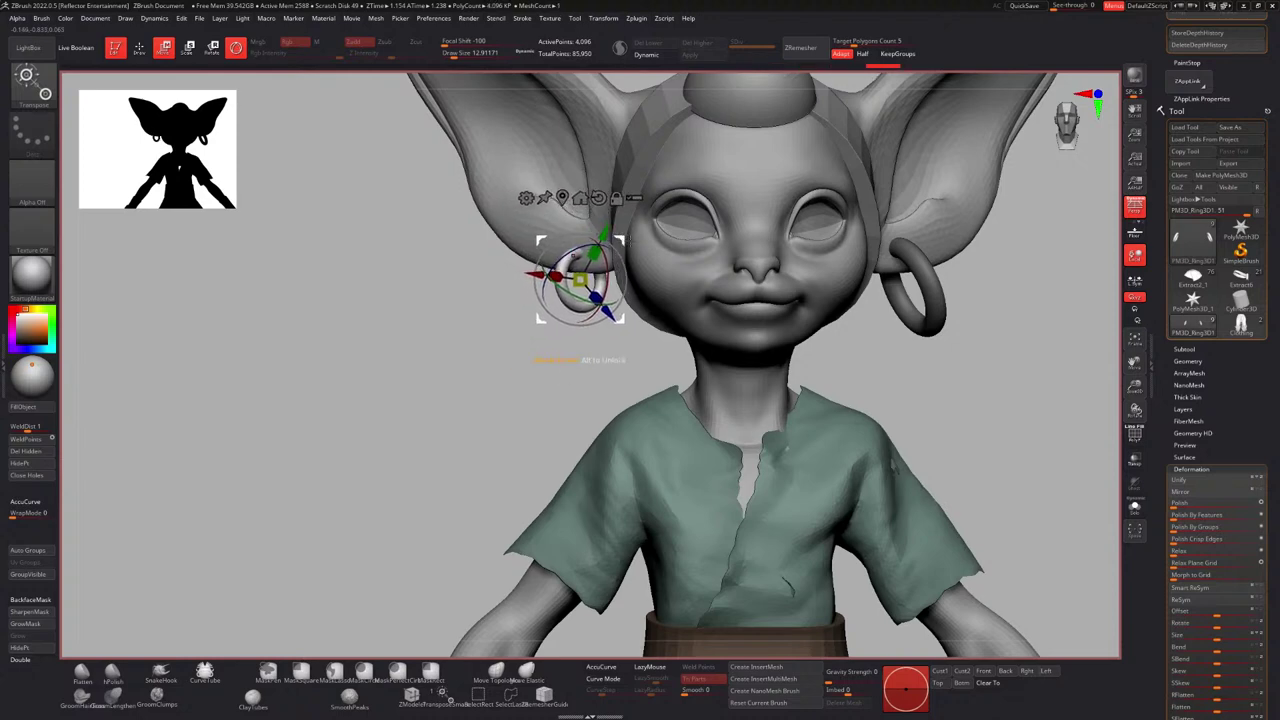
pyautogui.press('q')
pyautogui.moveTo(651, 231)
pyautogui.keyDown('alt'); pyautogui.mouseDown(button='right')
pyautogui.moveTo(652, 262)
pyautogui.moveTo(617, 256)
pyautogui.moveTo(618, 276)
pyautogui.moveTo(669, 254)
pyautogui.mouseUp(button='right'); pyautogui.keyUp('alt')
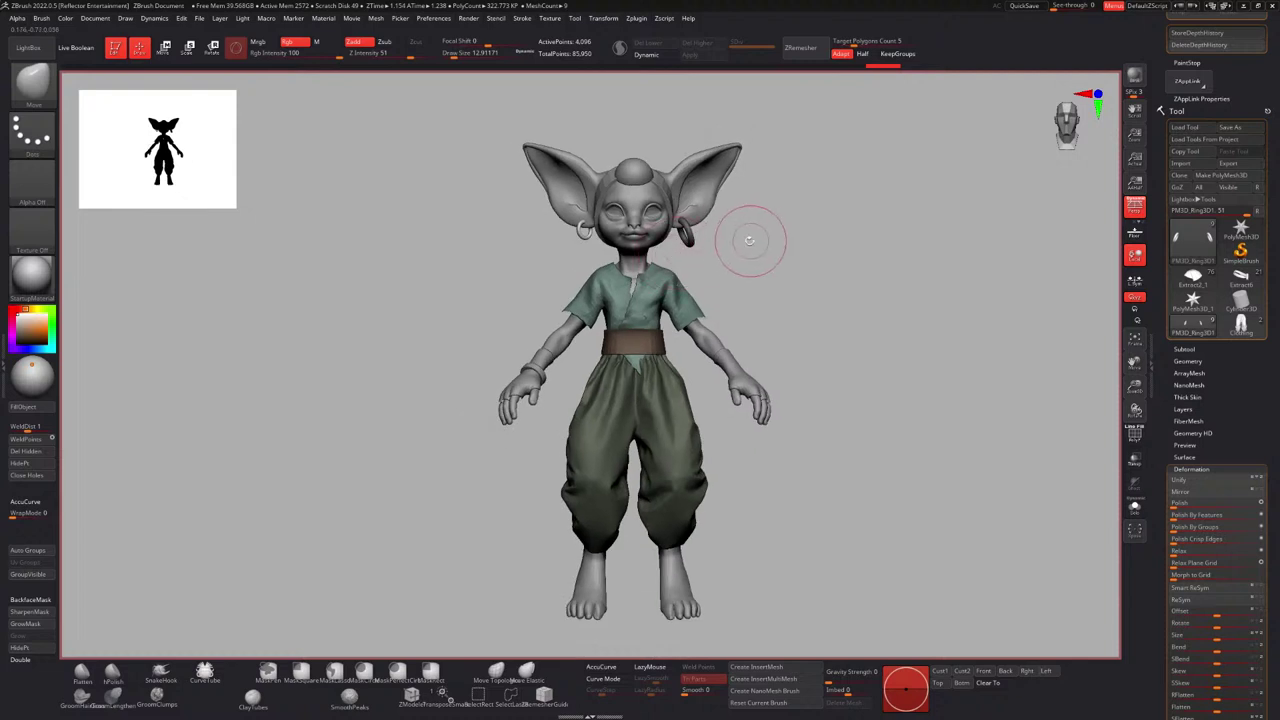
pyautogui.keyDown('alt'); pyautogui.moveTo(754, 232); pyautogui.dragTo(742, 250, button='right'); pyautogui.keyUp('alt')
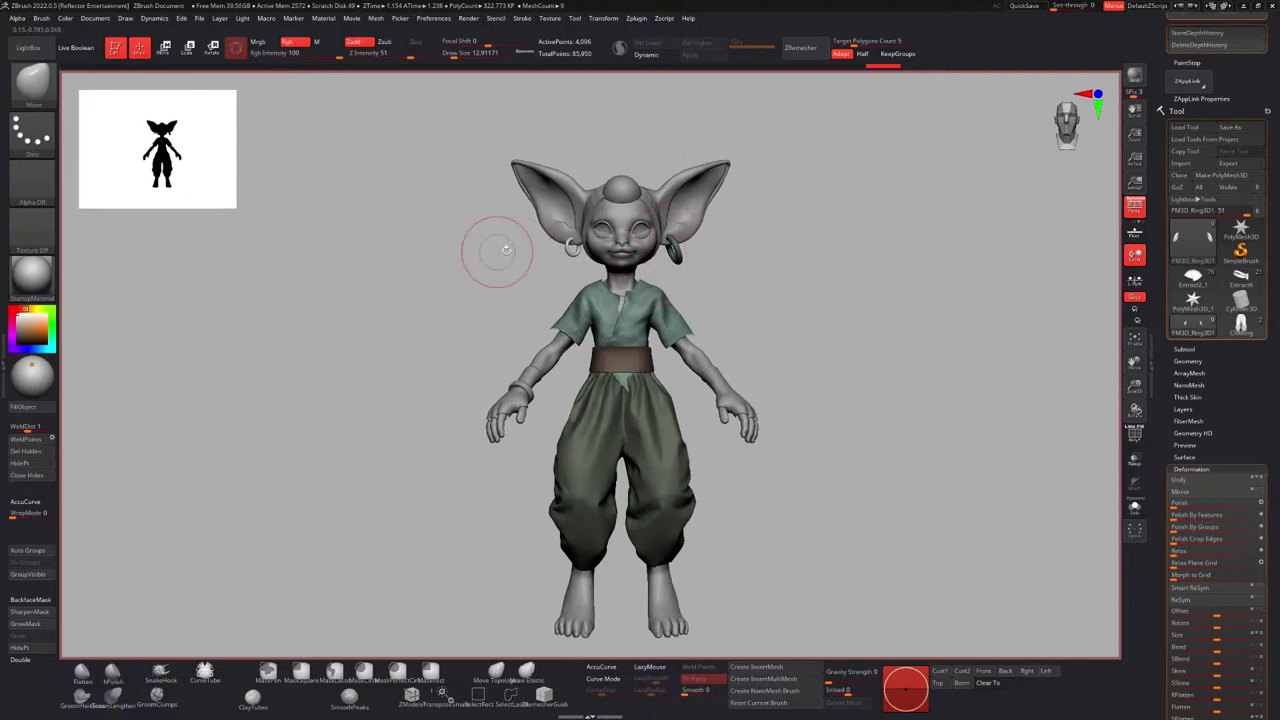
pyautogui.moveTo(506, 250)
pyautogui.keyDown('alt'); pyautogui.mouseDown(button='right')
pyautogui.moveTo(546, 268)
pyautogui.moveTo(590, 254)
pyautogui.moveTo(570, 283)
pyautogui.moveTo(666, 286)
pyautogui.moveTo(578, 284)
pyautogui.moveTo(556, 214)
pyautogui.moveTo(615, 242)
pyautogui.mouseUp(button='right'); pyautogui.keyUp('alt')
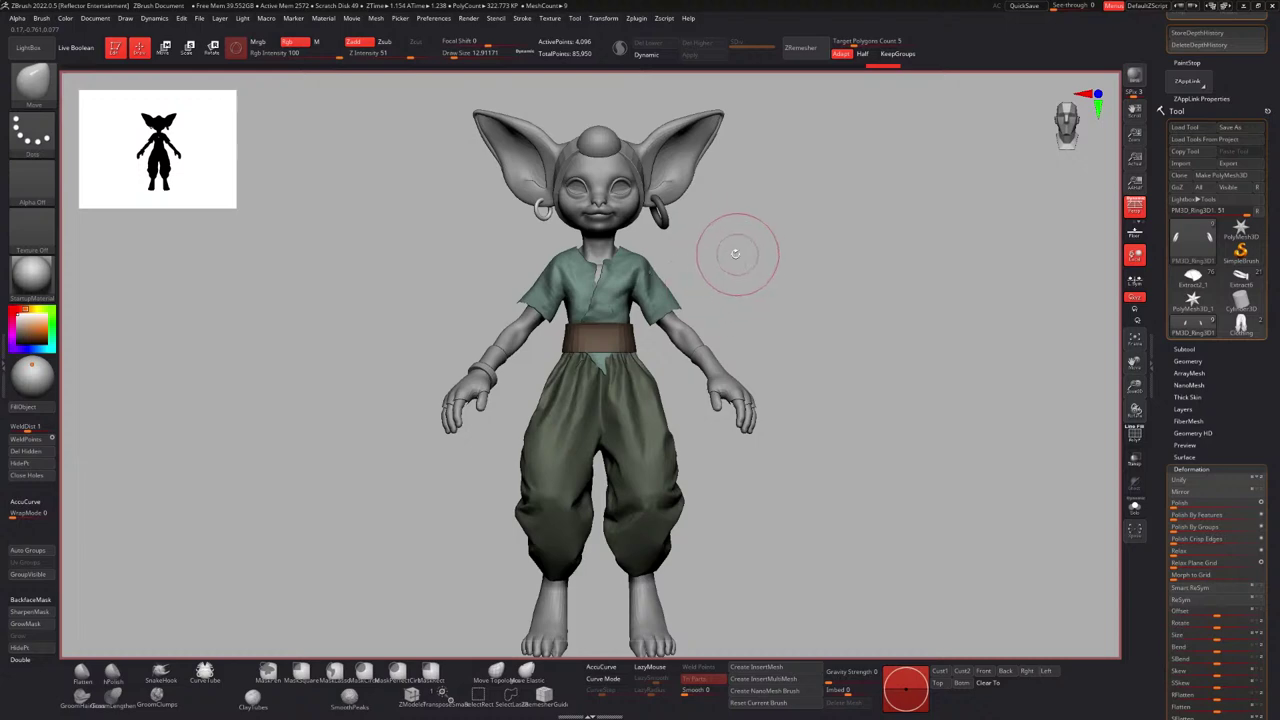
pyautogui.keyDown('ctrl'); pyautogui.moveTo(619, 271); pyautogui.dragTo(626, 272, button='right'); pyautogui.keyUp('ctrl')
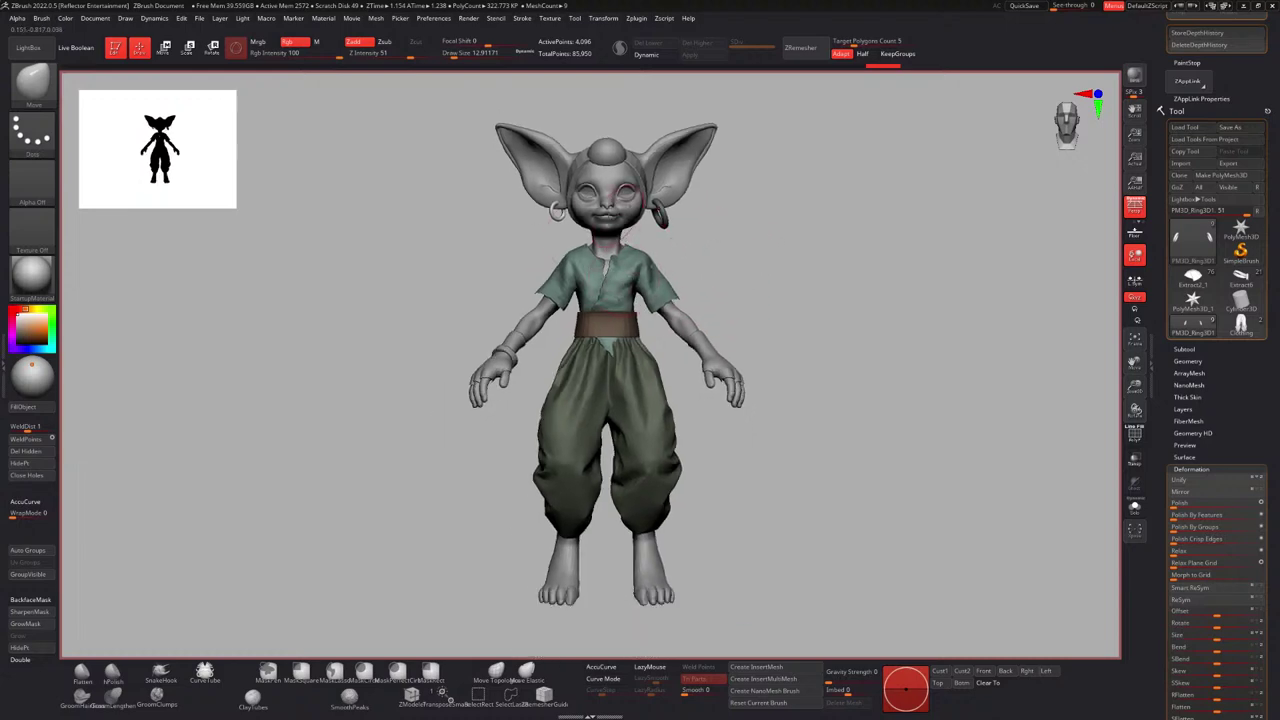
pyautogui.keyDown('ctrl'); pyautogui.moveTo(550, 212); pyautogui.dragTo(562, 205, button='right'); pyautogui.keyUp('ctrl')
pyautogui.keyDown('alt'); pyautogui.moveTo(562, 205); pyautogui.dragTo(437, 260, button='right'); pyautogui.keyUp('alt')
pyautogui.keyDown('alt'); pyautogui.moveTo(566, 323); pyautogui.dragTo(572, 243, button='right'); pyautogui.keyUp('alt')
# Select the fox body SubTool, show it alone, and mask its lower neck and shoulders.
pyautogui.click(1182, 350)
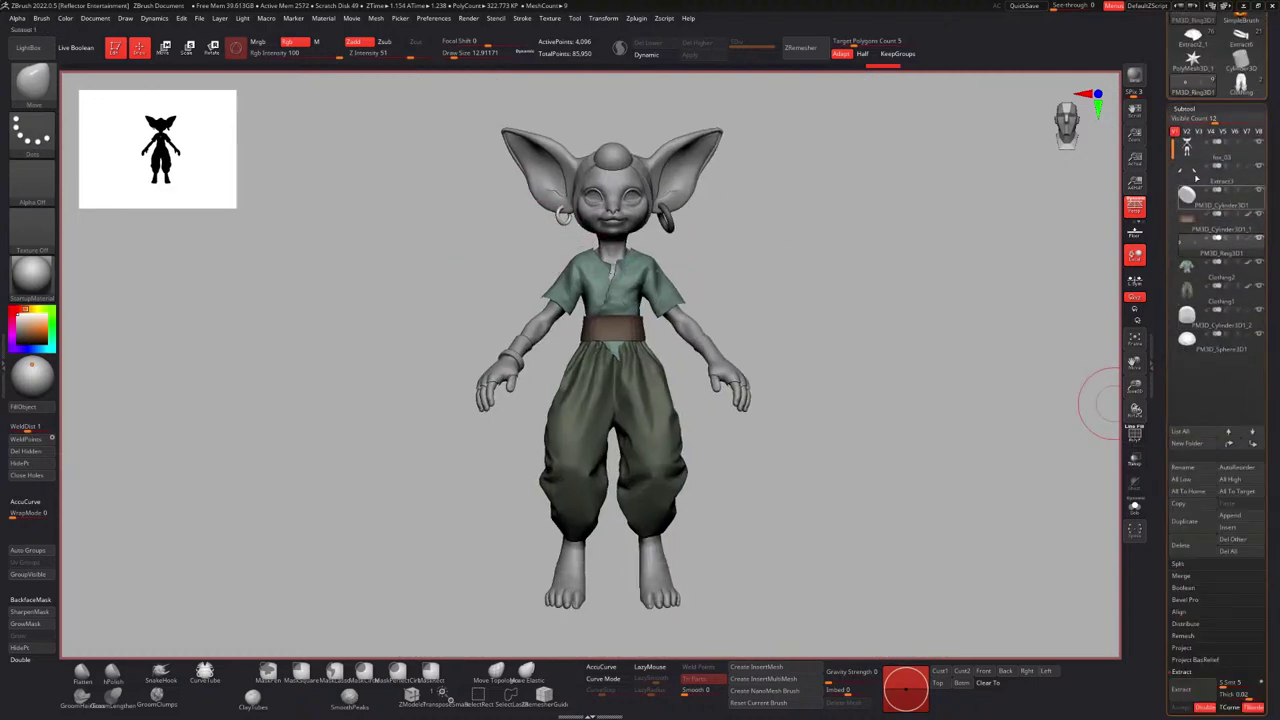
pyautogui.keyDown('alt'); pyautogui.click(612, 241); pyautogui.keyUp('alt')
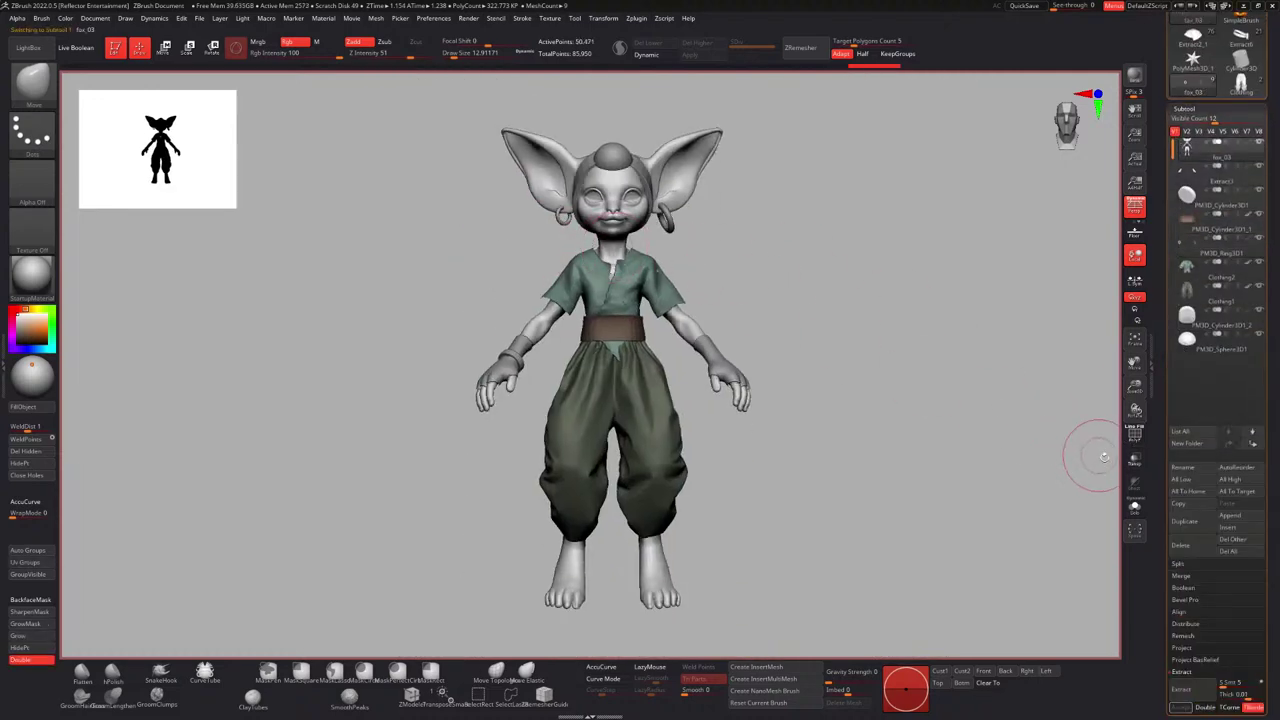
pyautogui.click(1137, 512)
pyautogui.keyDown('alt'); pyautogui.moveTo(653, 280); pyautogui.dragTo(661, 305, button='right'); pyautogui.keyUp('alt')
pyautogui.keyDown('ctrl'); pyautogui.moveTo(661, 305); pyautogui.dragTo(720, 265, button='right'); pyautogui.keyUp('ctrl')
pyautogui.keyDown('ctrl'); pyautogui.moveTo(720, 265); pyautogui.dragTo(742, 285); pyautogui.keyUp('ctrl')
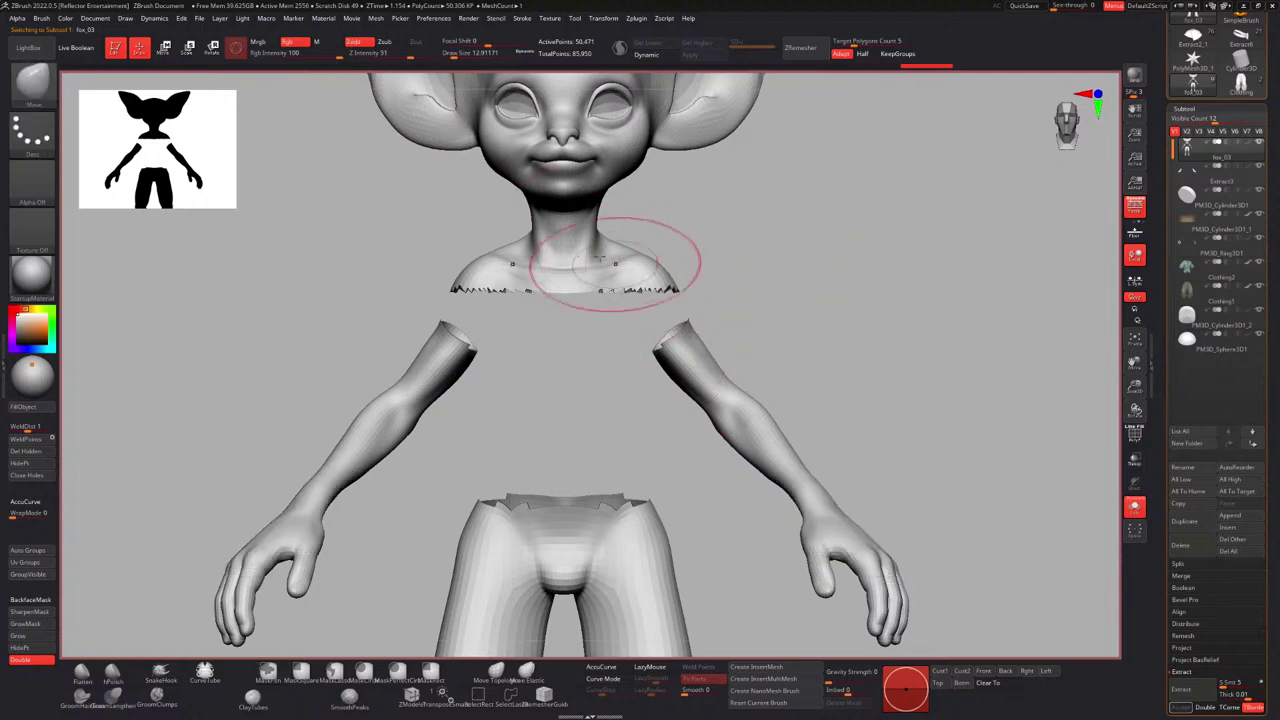
pyautogui.keyDown('ctrl'); pyautogui.moveTo(423, 222); pyautogui.dragTo(698, 302); pyautogui.keyUp('ctrl')
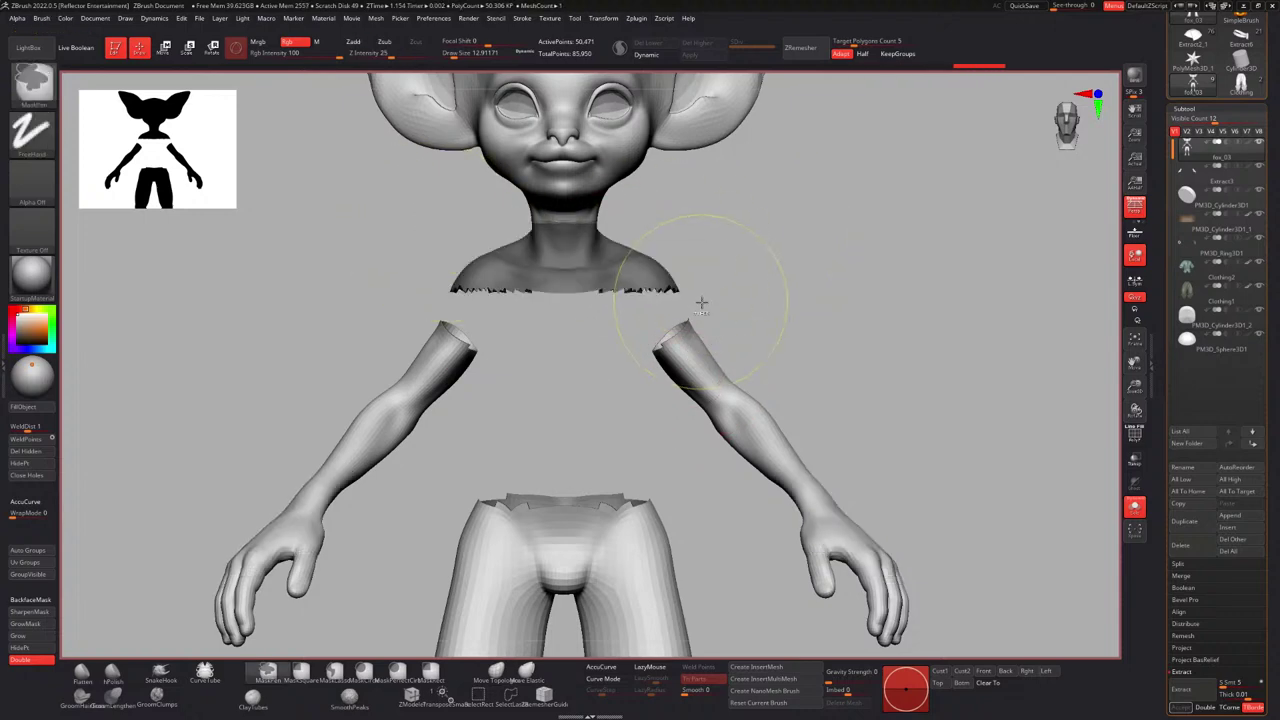
# Reduce the draw size to about 6.4 and trim the mask off the neck, keeping only the shoulders masked.
pyautogui.moveTo(700, 301)
pyautogui.keyDown('ctrl'); pyautogui.mouseDown(button='right')
pyautogui.moveTo(520, 275)
pyautogui.moveTo(648, 252)
pyautogui.moveTo(616, 268)
pyautogui.moveTo(600, 243)
pyautogui.mouseUp(button='right'); pyautogui.keyUp('ctrl')
pyautogui.press('s')
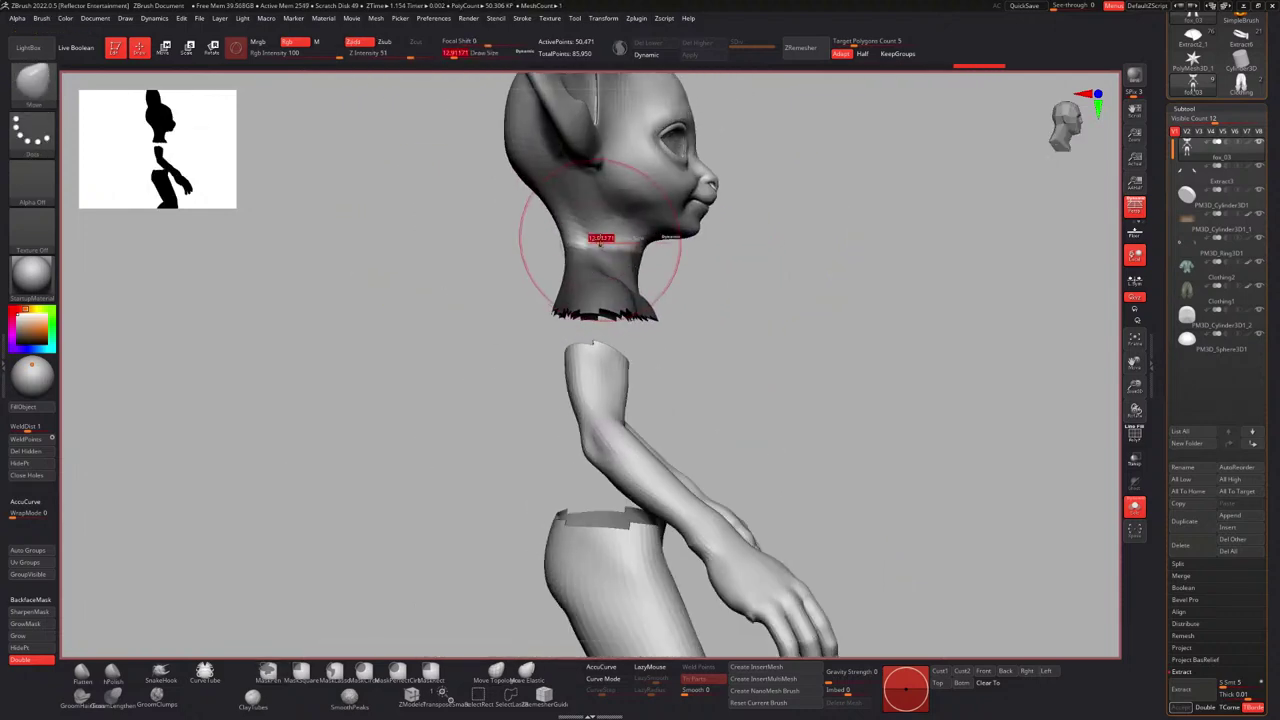
pyautogui.moveTo(598, 240); pyautogui.dragTo(596, 240)
pyautogui.moveTo(596, 240)
pyautogui.mouseDown(button='right')
pyautogui.moveTo(600, 224)
pyautogui.moveTo(641, 245)
pyautogui.moveTo(740, 238)
pyautogui.moveTo(588, 262)
pyautogui.mouseUp(button='right')
pyautogui.moveTo(643, 258)
pyautogui.keyDown('alt'); pyautogui.mouseDown(button='right')
pyautogui.moveTo(627, 250)
pyautogui.moveTo(627, 217)
pyautogui.moveTo(627, 250)
pyautogui.mouseUp(button='right'); pyautogui.keyUp('alt')
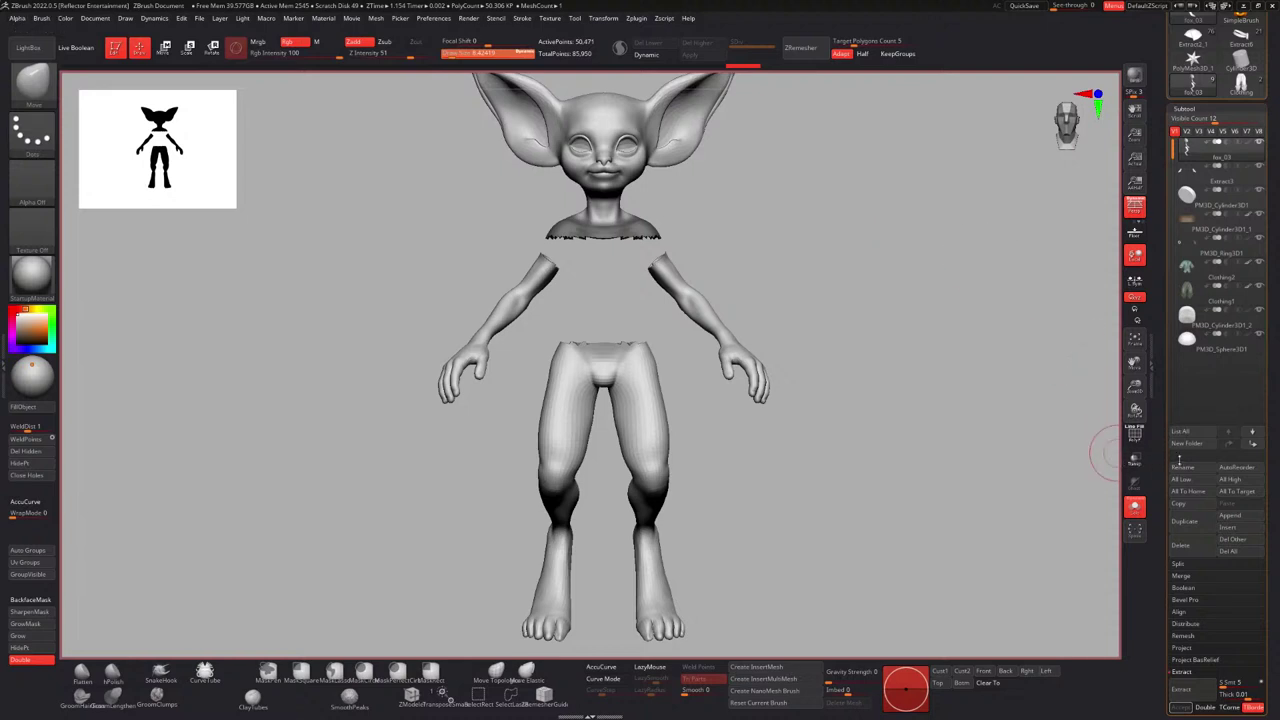
# Extract the masked shoulder area as a double-sided collar, accept it as a new SubTool and show the other SubTools again.
pyautogui.scroll(-5, 1180, 459)
pyautogui.click(1192, 450)
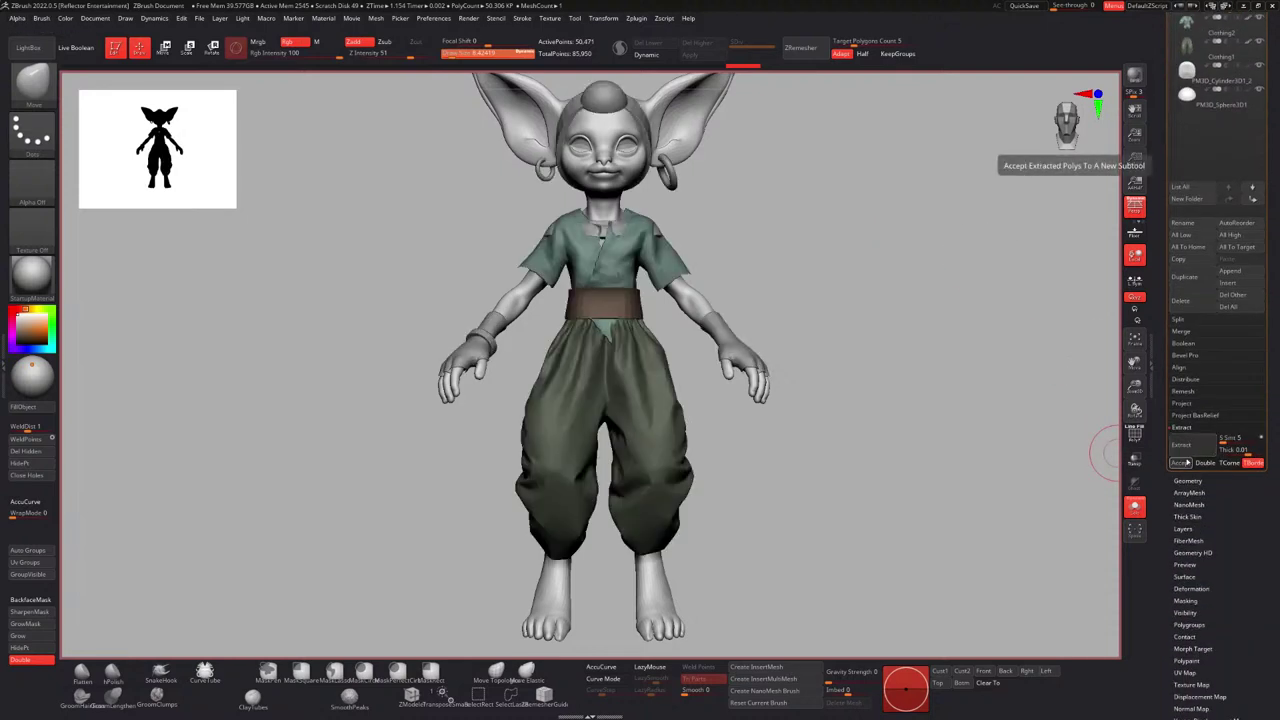
pyautogui.click(1205, 463)
pyautogui.click(1190, 447)
pyautogui.click(1182, 464)
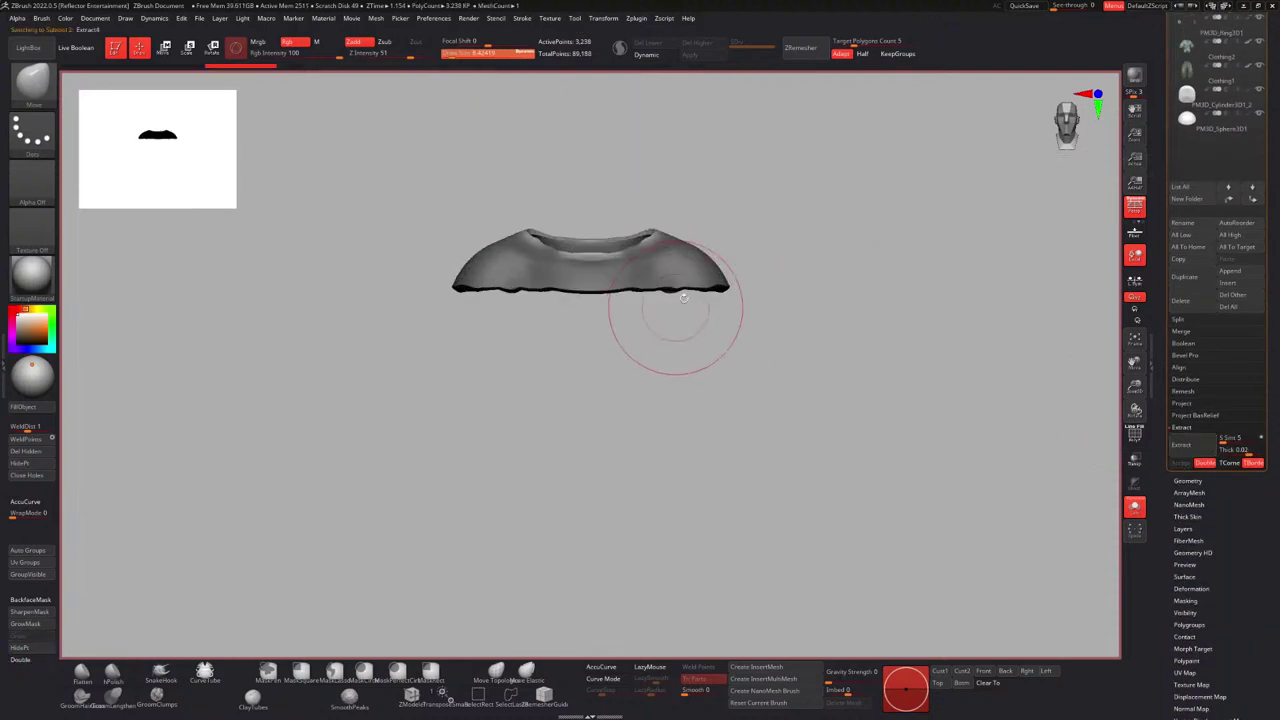
pyautogui.click(1134, 506)
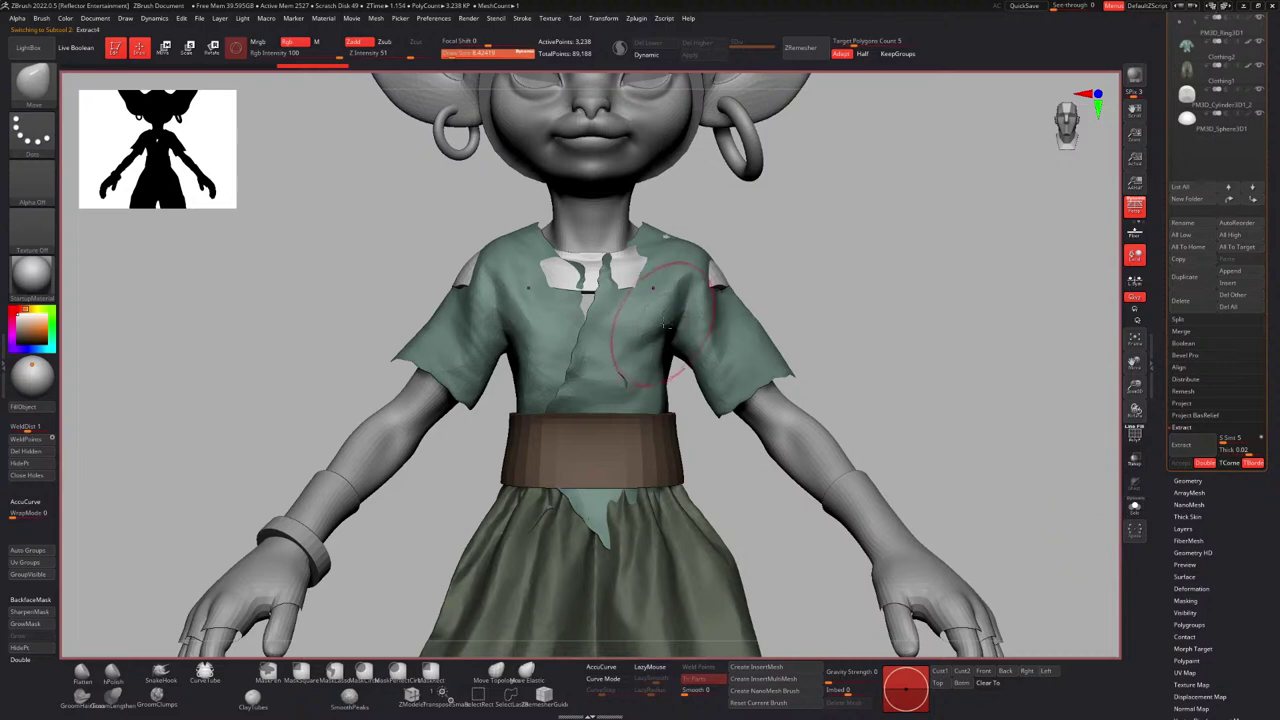
# Enlarge the Move brush to about 21.6 and pull the collar outward over the shirt's front and shoulders.
pyautogui.keyDown('ctrl'); pyautogui.moveTo(665, 323); pyautogui.dragTo(655, 292, button='right'); pyautogui.keyUp('ctrl')
pyautogui.moveTo(655, 292)
pyautogui.mouseDown(button='right')
pyautogui.moveTo(430, 284)
pyautogui.moveTo(596, 277)
pyautogui.moveTo(604, 304)
pyautogui.moveTo(606, 280)
pyautogui.moveTo(590, 284)
pyautogui.mouseUp(button='right')
pyautogui.press(']')
pyautogui.moveTo(507, 303); pyautogui.dragTo(509, 285)
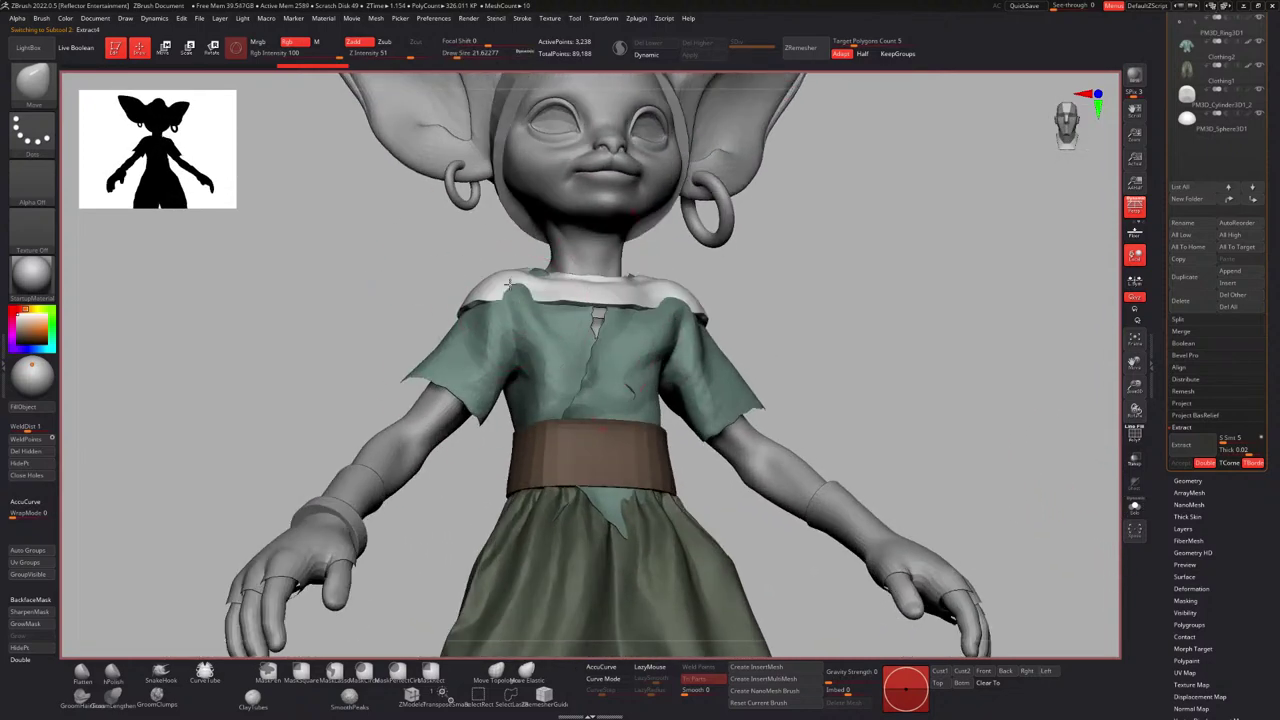
pyautogui.moveTo(554, 273); pyautogui.dragTo(551, 315, button='right')
pyautogui.press('s')
pyautogui.moveTo(554, 321); pyautogui.dragTo(548, 321)
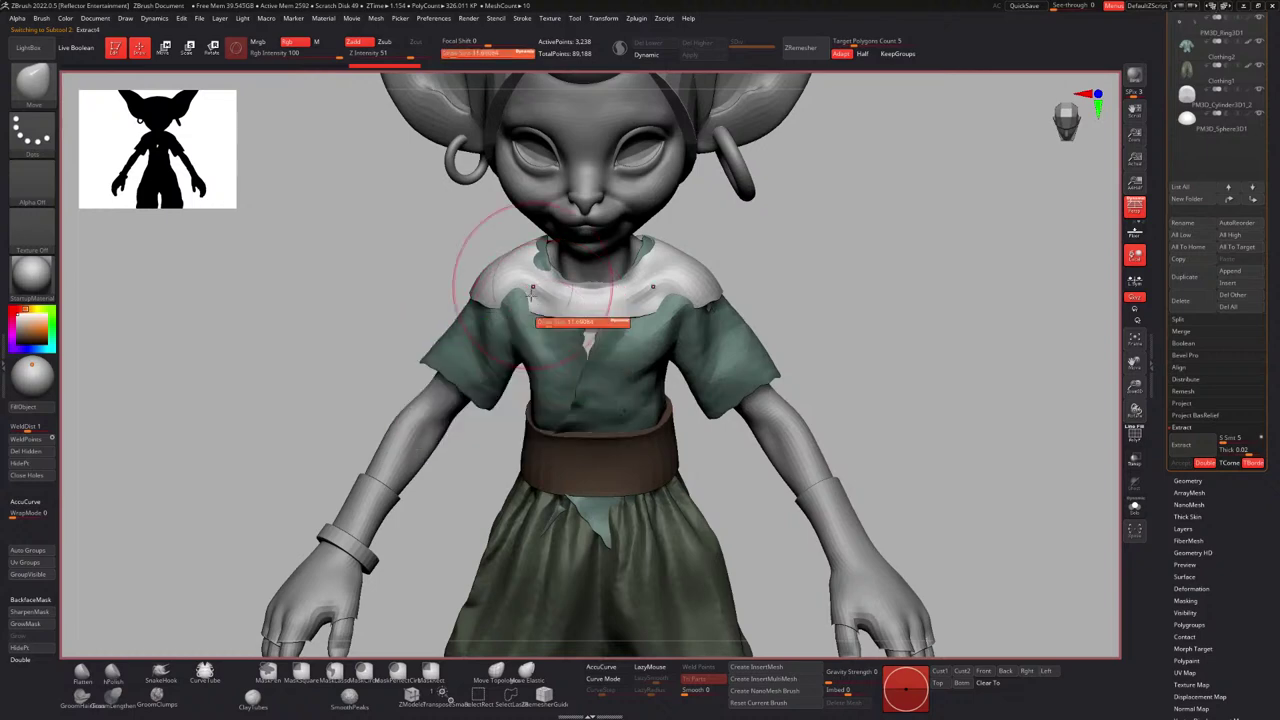
# Reduce the draw size to about 6.4 and shape the collar's front lower edge over the chest.
pyautogui.moveTo(566, 303); pyautogui.dragTo(561, 281, button='right')
pyautogui.press('s')
pyautogui.moveTo(561, 281); pyautogui.dragTo(556, 281)
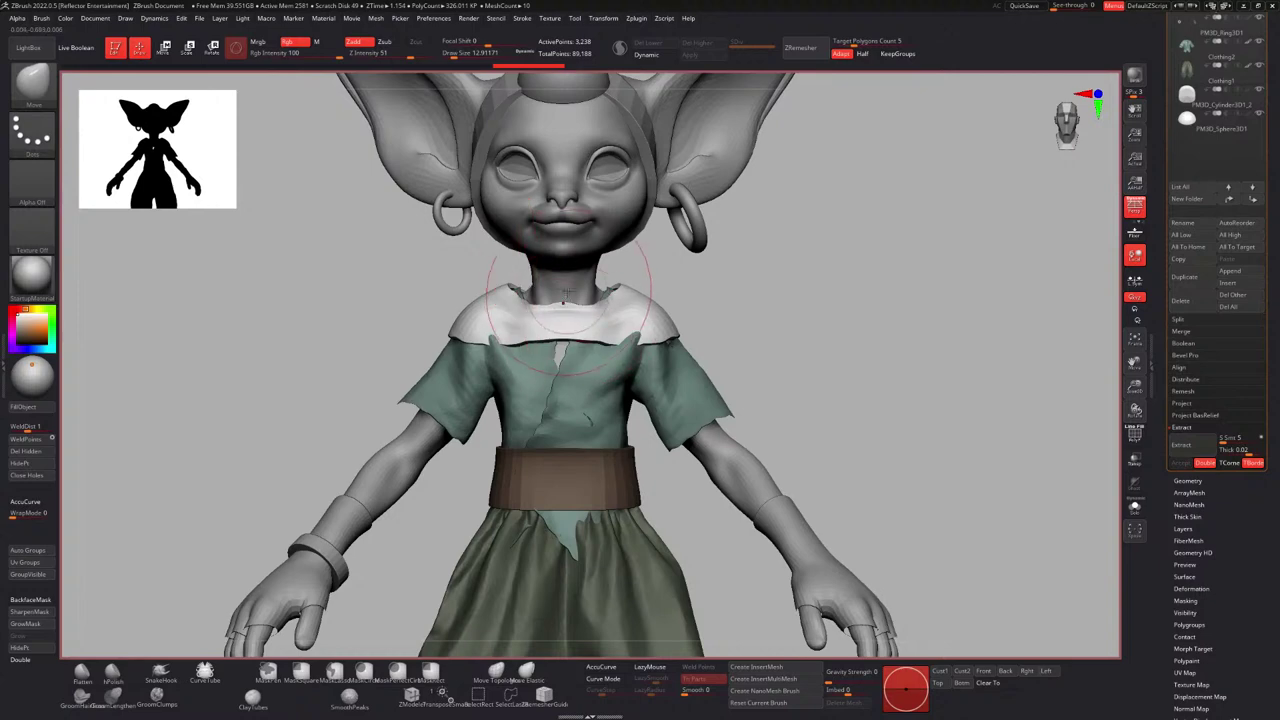
pyautogui.moveTo(517, 281)
pyautogui.keyDown('alt'); pyautogui.mouseDown(button='right')
pyautogui.moveTo(531, 260)
pyautogui.moveTo(540, 281)
pyautogui.moveTo(571, 284)
pyautogui.moveTo(592, 374)
pyautogui.mouseUp(button='right'); pyautogui.keyUp('alt')
pyautogui.press('s')
pyautogui.moveTo(627, 346); pyautogui.dragTo(615, 345)
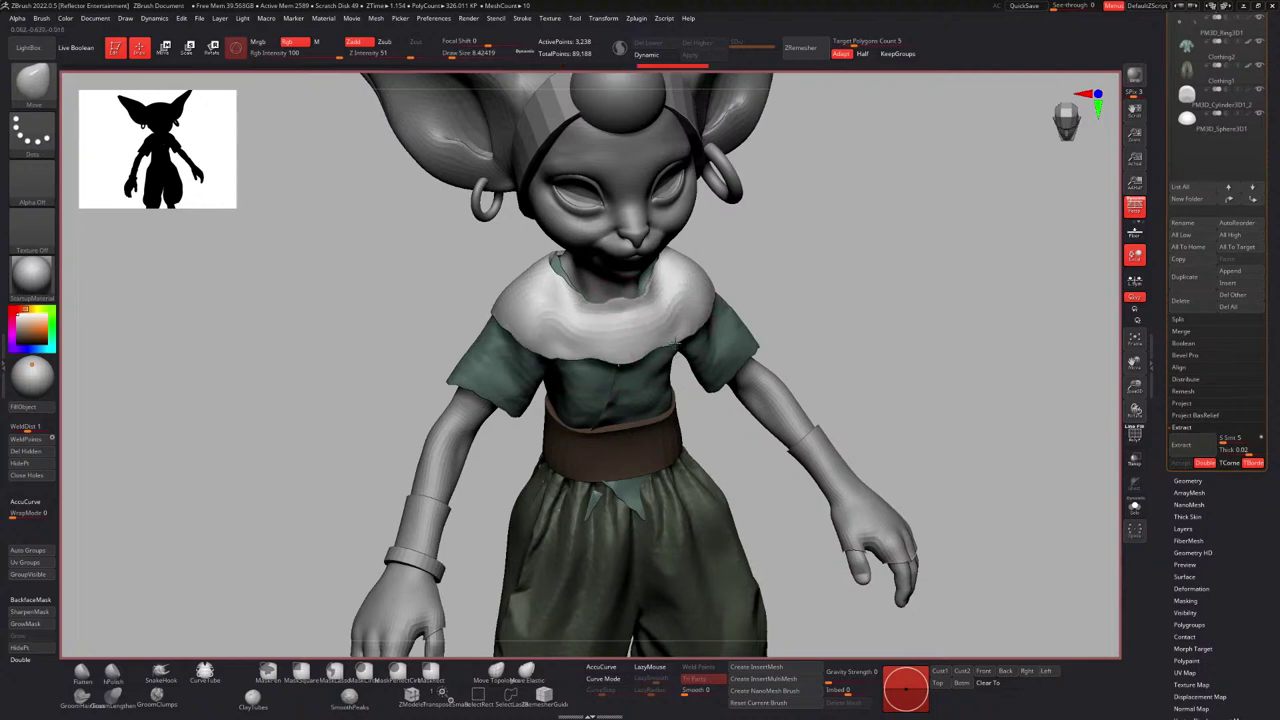
pyautogui.moveTo(676, 342); pyautogui.dragTo(652, 353)
# Pull the collar's back hem down over the shirt and smooth the back around the neckline.
pyautogui.moveTo(620, 332)
pyautogui.keyDown('shift'); pyautogui.mouseDown(button='right')
pyautogui.moveTo(596, 300)
pyautogui.moveTo(598, 330)
pyautogui.moveTo(560, 345)
pyautogui.moveTo(545, 335)
pyautogui.moveTo(569, 328)
pyautogui.moveTo(537, 330)
pyautogui.moveTo(474, 360)
pyautogui.mouseUp(button='right'); pyautogui.keyUp('shift')
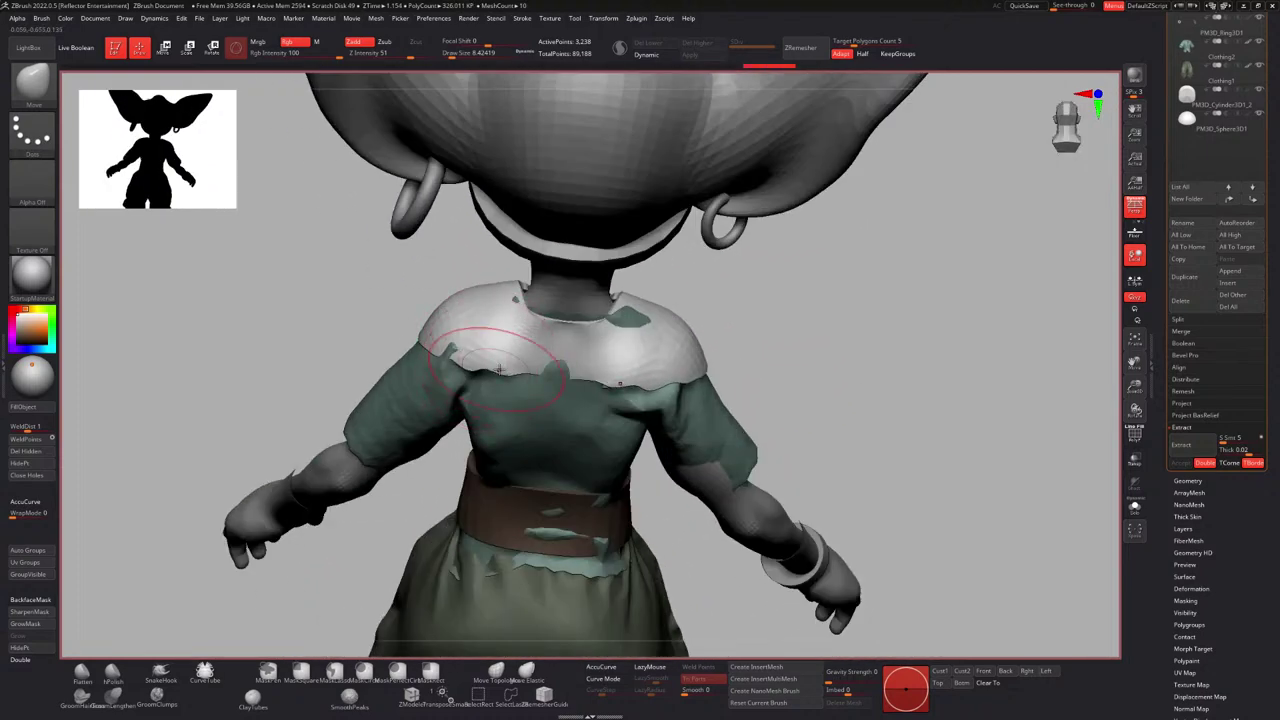
pyautogui.moveTo(566, 410); pyautogui.dragTo(566, 414)
pyautogui.moveTo(503, 380); pyautogui.dragTo(505, 386)
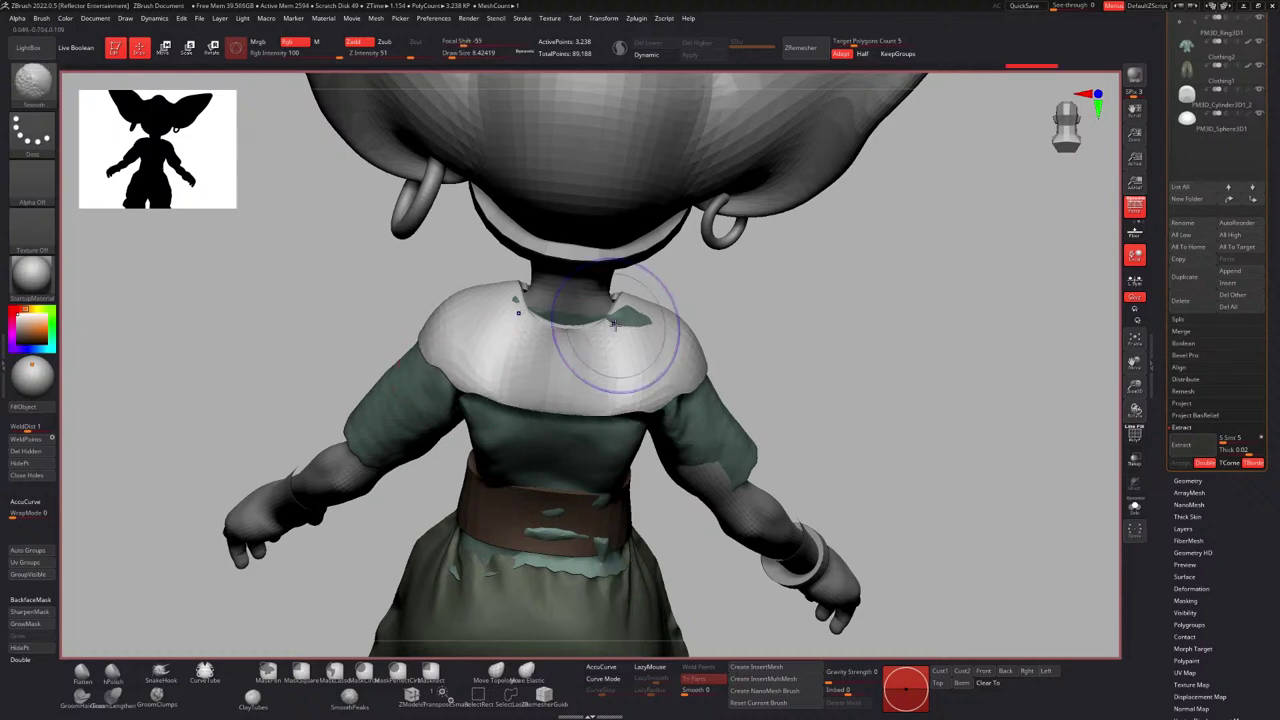
pyautogui.keyDown('shift'); pyautogui.moveTo(631, 320); pyautogui.dragTo(638, 322); pyautogui.keyUp('shift')
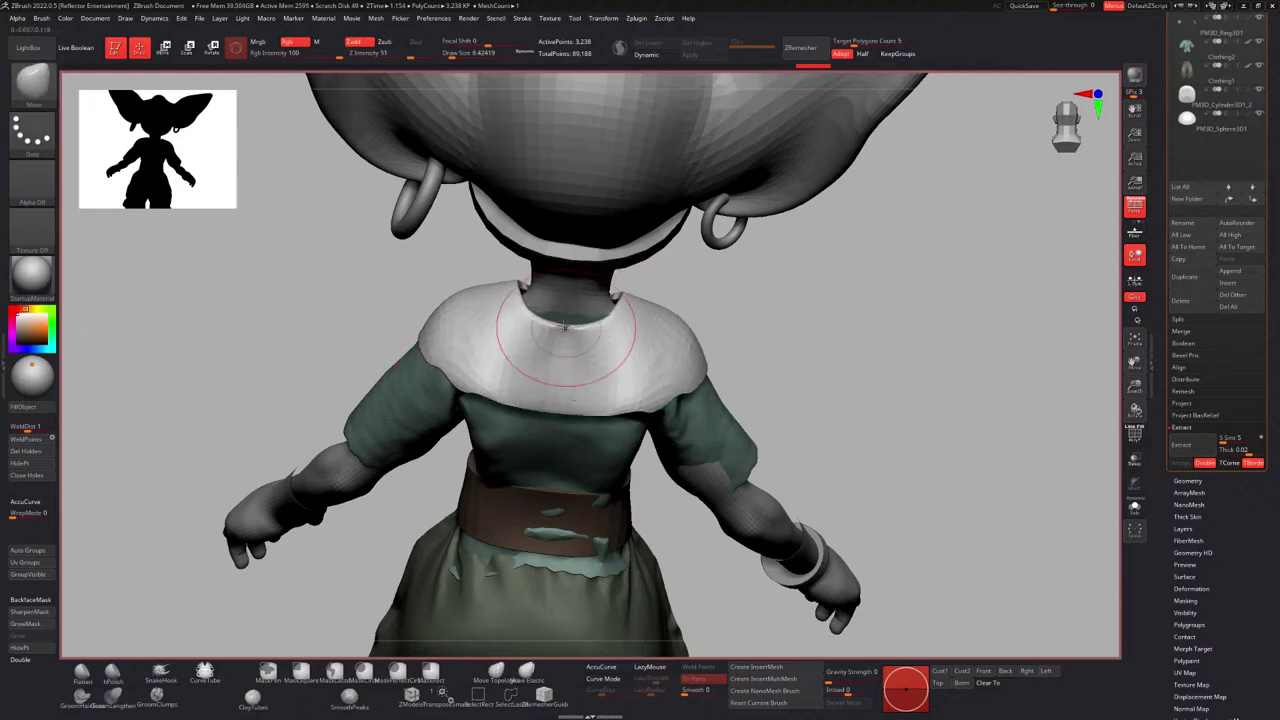
pyautogui.moveTo(565, 327)
pyautogui.mouseDown(button='right')
pyautogui.moveTo(594, 286)
pyautogui.moveTo(623, 309)
pyautogui.moveTo(585, 264)
pyautogui.moveTo(593, 334)
pyautogui.moveTo(548, 300)
pyautogui.mouseUp(button='right')
pyautogui.moveTo(548, 300); pyautogui.dragTo(568, 277, button='right')
pyautogui.keyDown('shift'); pyautogui.moveTo(620, 259); pyautogui.dragTo(623, 262); pyautogui.keyUp('shift')
# Adjust the collar's lower edge along the front and shoulder with small Move brush strokes.
pyautogui.moveTo(623, 262); pyautogui.dragTo(515, 352, button='right')
pyautogui.moveTo(515, 352); pyautogui.dragTo(533, 342, button='right')
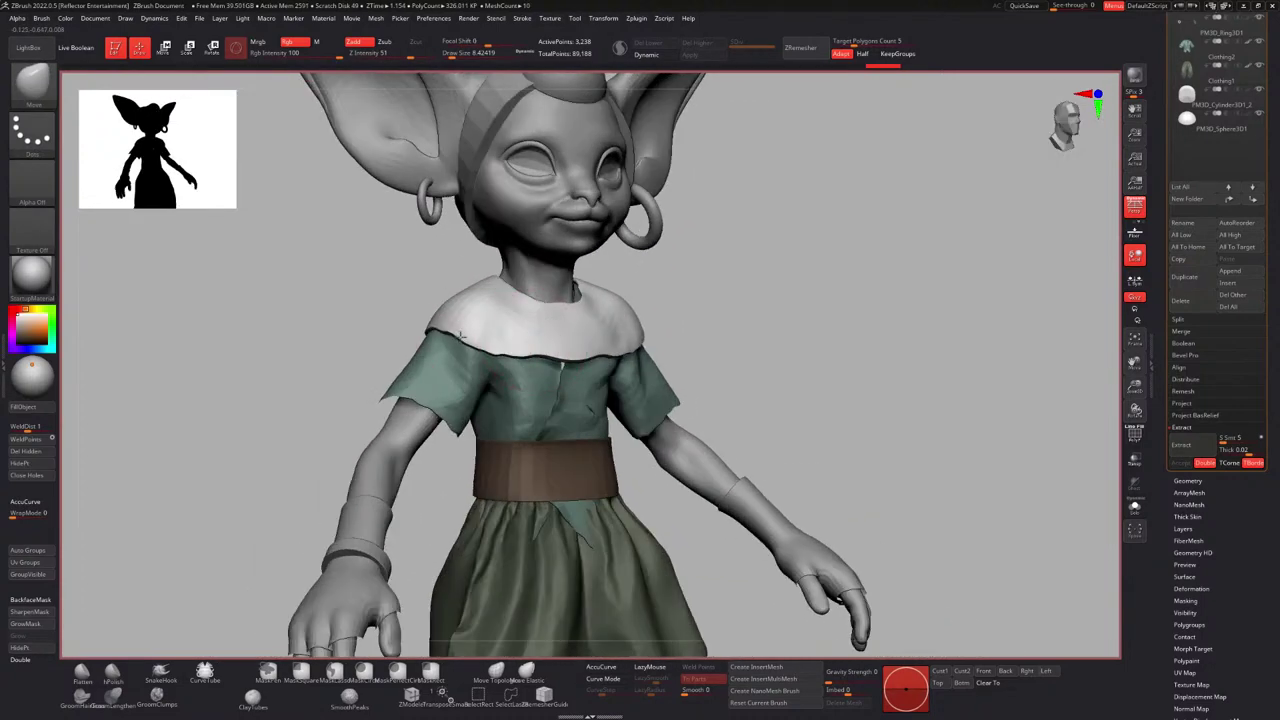
pyautogui.moveTo(538, 352); pyautogui.dragTo(541, 346)
pyautogui.moveTo(541, 346); pyautogui.dragTo(494, 338, button='right')
pyautogui.moveTo(594, 300)
pyautogui.keyDown('alt'); pyautogui.mouseDown(button='right')
pyautogui.moveTo(576, 340)
pyautogui.moveTo(602, 368)
pyautogui.mouseUp(button='right'); pyautogui.keyUp('alt')
pyautogui.moveTo(602, 335)
pyautogui.mouseDown(button='right')
pyautogui.moveTo(520, 328)
pyautogui.moveTo(540, 368)
pyautogui.moveTo(515, 358)
pyautogui.mouseUp(button='right')
pyautogui.moveTo(480, 363); pyautogui.dragTo(487, 358)
pyautogui.moveTo(487, 358)
pyautogui.mouseDown(button='right')
pyautogui.moveTo(517, 348)
pyautogui.moveTo(455, 362)
pyautogui.moveTo(547, 386)
pyautogui.moveTo(535, 335)
pyautogui.mouseUp(button='right')
pyautogui.moveTo(535, 335); pyautogui.dragTo(580, 405, button='right')
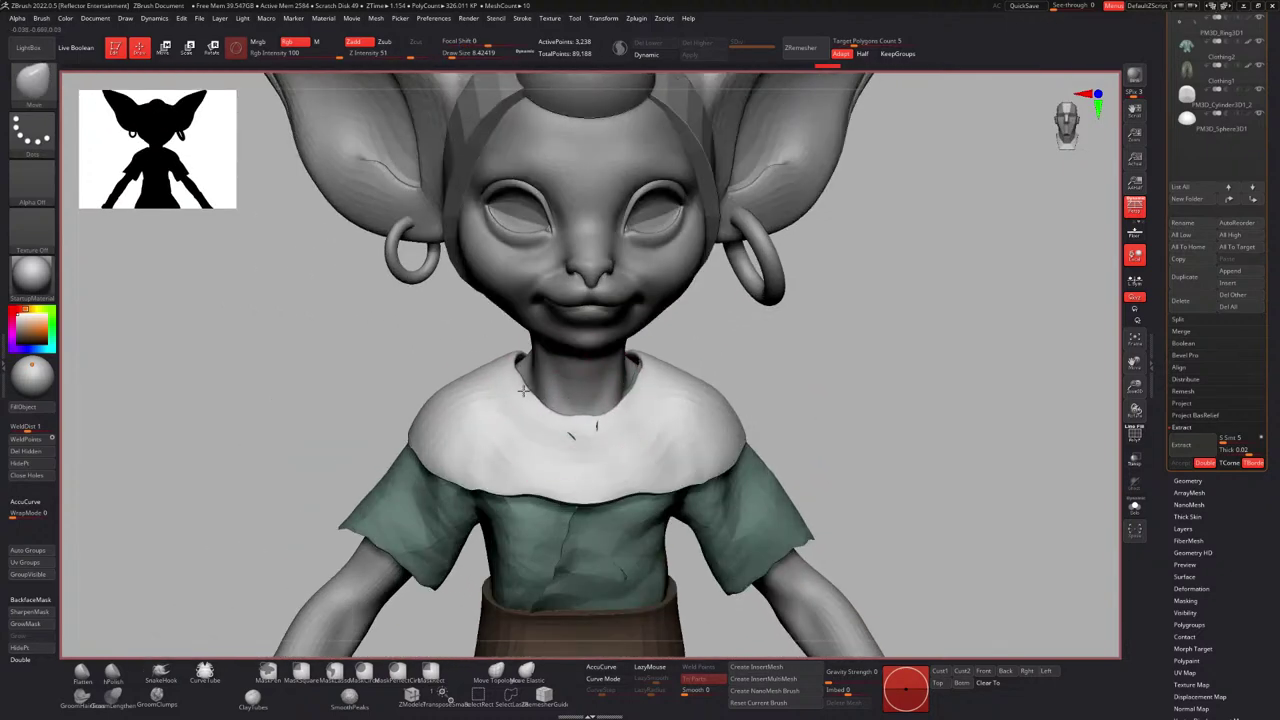
# Smooth the collar's front neckline beside the neck.
pyautogui.keyDown('shift'); pyautogui.moveTo(530, 393); pyautogui.dragTo(540, 380); pyautogui.keyUp('shift')
pyautogui.keyDown('ctrl'); pyautogui.moveTo(556, 340); pyautogui.dragTo(572, 292, button='right'); pyautogui.keyUp('ctrl')
pyautogui.keyDown('alt'); pyautogui.moveTo(580, 400); pyautogui.dragTo(586, 258, button='right'); pyautogui.keyUp('alt')
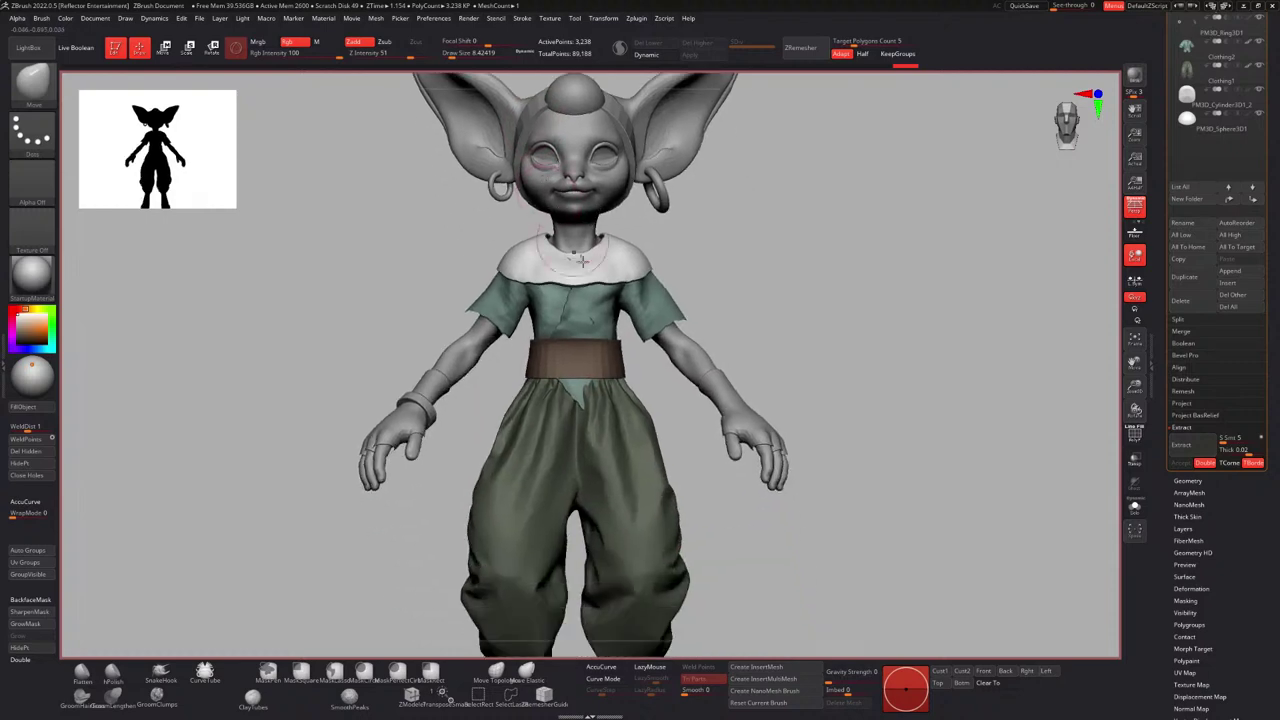
pyautogui.keyDown('ctrl'); pyautogui.moveTo(586, 320); pyautogui.dragTo(575, 288, button='right'); pyautogui.keyUp('ctrl')
# Smooth the collar's back and shoulder surface and nudge its rear hem downward.
pyautogui.moveTo(550, 288)
pyautogui.mouseDown(button='right')
pyautogui.moveTo(590, 293)
pyautogui.moveTo(588, 345)
pyautogui.moveTo(596, 315)
pyautogui.mouseUp(button='right')
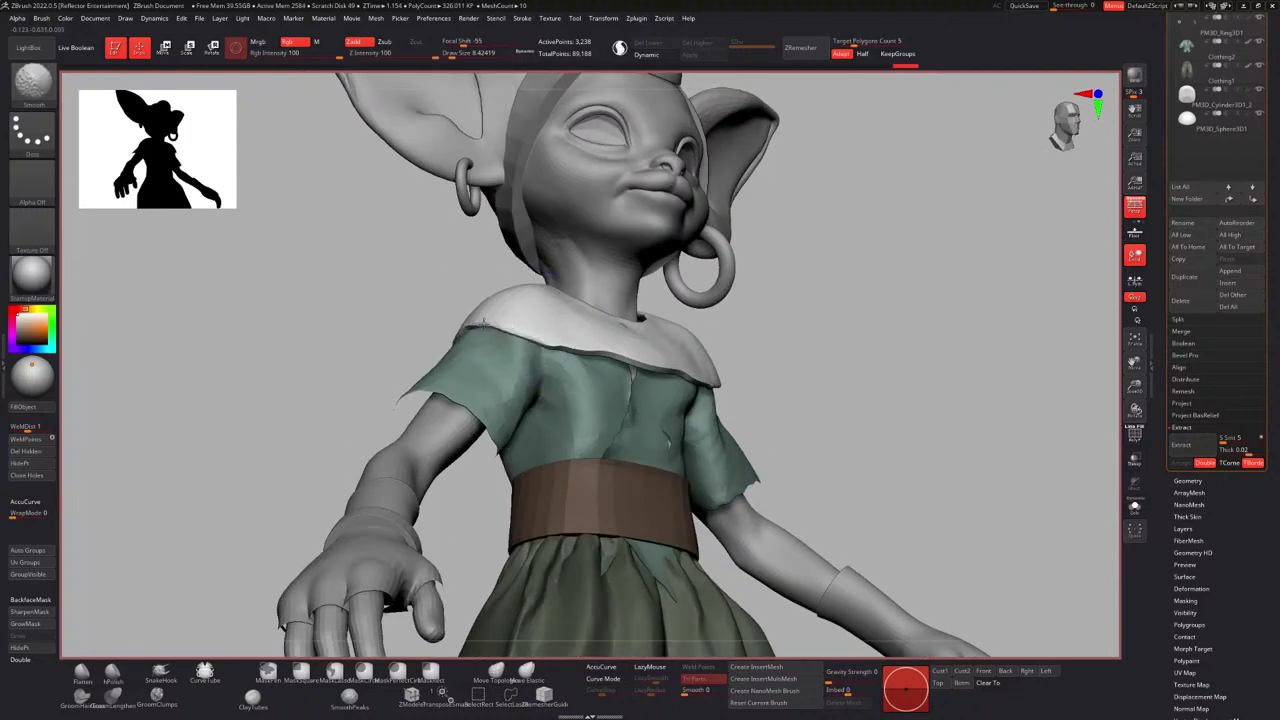
pyautogui.moveTo(715, 366); pyautogui.dragTo(640, 376, button='right')
pyautogui.moveTo(571, 349); pyautogui.dragTo(690, 345, button='right')
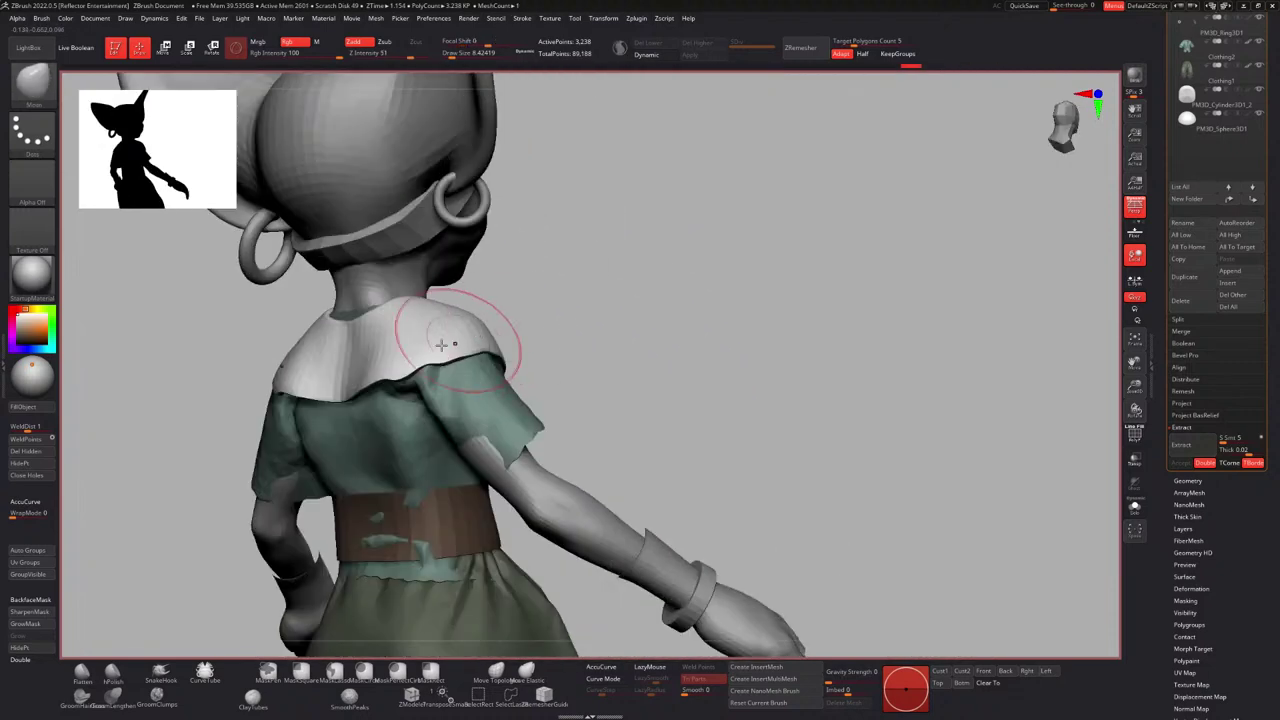
pyautogui.moveTo(443, 343); pyautogui.dragTo(490, 346, button='right')
pyautogui.moveTo(400, 372)
pyautogui.keyDown('shift'); pyautogui.mouseDown()
pyautogui.moveTo(329, 393)
pyautogui.moveTo(388, 374)
pyautogui.mouseUp(); pyautogui.keyUp('shift')
pyautogui.moveTo(300, 374); pyautogui.dragTo(345, 376, button='right')
pyautogui.moveTo(222, 380); pyautogui.dragTo(220, 394)
# Pull the collar's edge slightly lower and check its shape on the character from several angles.
pyautogui.moveTo(275, 374)
pyautogui.keyDown('ctrl'); pyautogui.mouseDown(button='right')
pyautogui.moveTo(280, 348)
pyautogui.moveTo(349, 343)
pyautogui.moveTo(469, 271)
pyautogui.moveTo(470, 256)
pyautogui.mouseUp(button='right'); pyautogui.keyUp('ctrl')
pyautogui.keyDown('alt'); pyautogui.moveTo(412, 346); pyautogui.dragTo(521, 212, button='right'); pyautogui.keyUp('alt')
pyautogui.moveTo(521, 212)
pyautogui.mouseDown(button='right')
pyautogui.moveTo(558, 212)
pyautogui.moveTo(527, 211)
pyautogui.moveTo(491, 363)
pyautogui.mouseUp(button='right')
pyautogui.moveTo(432, 335); pyautogui.dragTo(430, 358)
pyautogui.keyDown('ctrl'); pyautogui.moveTo(452, 345); pyautogui.dragTo(460, 300, button='right'); pyautogui.keyUp('ctrl')
pyautogui.moveTo(460, 300)
pyautogui.mouseDown(button='right')
pyautogui.moveTo(496, 305)
pyautogui.moveTo(462, 325)
pyautogui.moveTo(468, 300)
pyautogui.mouseUp(button='right')
pyautogui.moveTo(468, 300)
pyautogui.mouseDown(button='right')
pyautogui.moveTo(528, 288)
pyautogui.moveTo(540, 345)
pyautogui.mouseUp(button='right')
pyautogui.moveTo(540, 345); pyautogui.dragTo(603, 357, button='right')
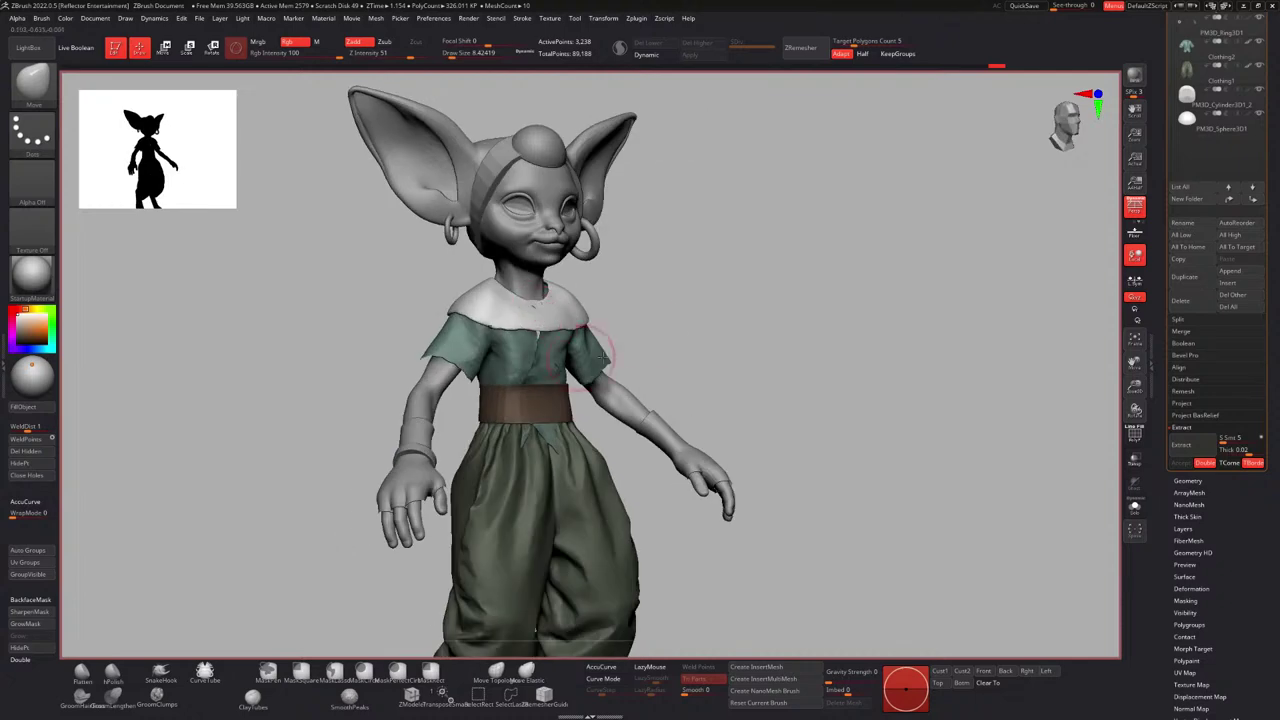
# Bring the reference board beside the character and study the fringed collar photo and the fox concept art's neckwear and clothing.
pyautogui.moveTo(1279, 268); pyautogui.dragTo(785, 213, button='right')
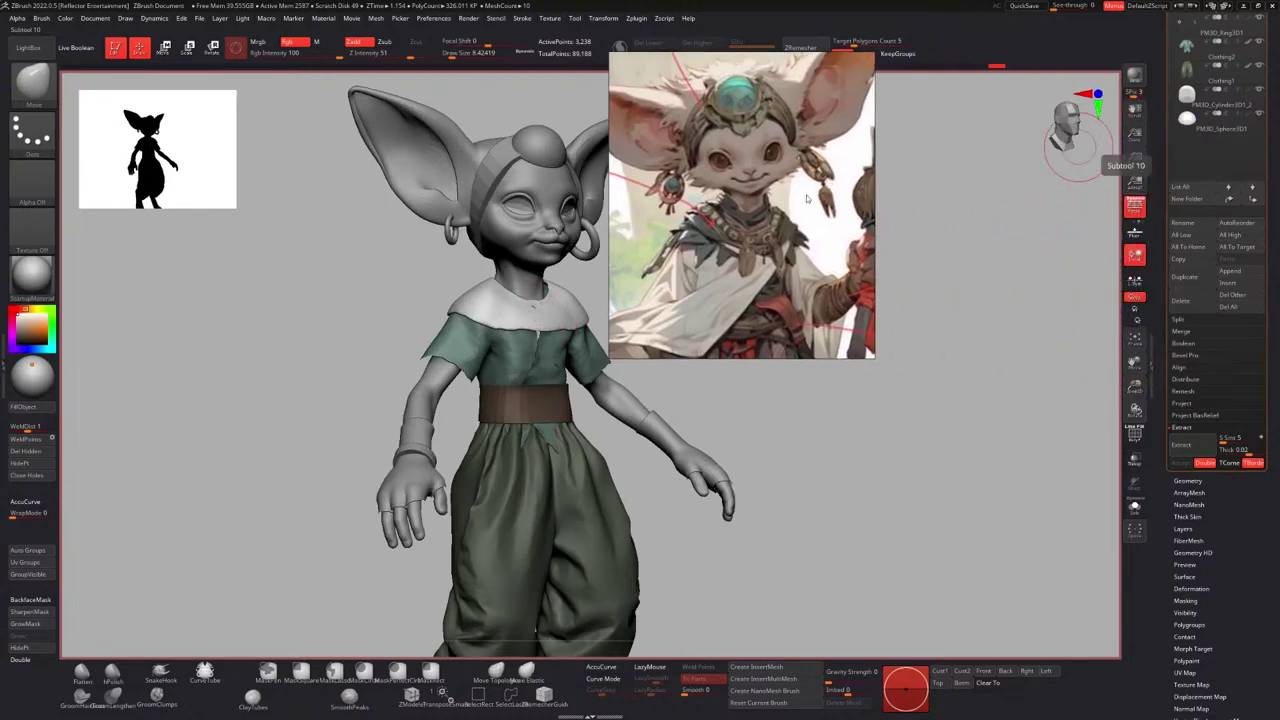
pyautogui.scroll(-5, 785, 214)
pyautogui.scroll(3, 718, 208)
pyautogui.scroll(5, 688, 160)
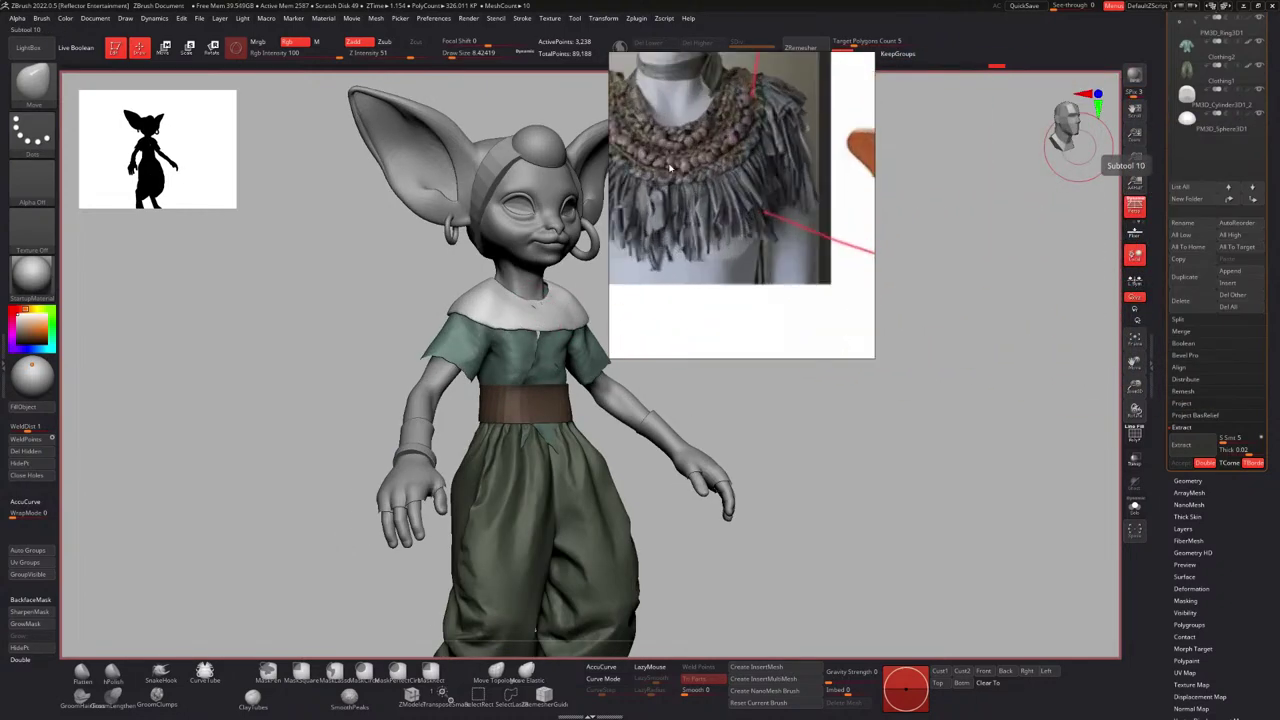
pyautogui.moveTo(640, 170); pyautogui.dragTo(680, 168, button='middle')
pyautogui.moveTo(622, 372); pyautogui.dragTo(562, 242, button='right')
pyautogui.moveTo(743, 236); pyautogui.dragTo(805, 240, button='right')
pyautogui.scroll(-4, 805, 240)
pyautogui.moveTo(885, 285); pyautogui.dragTo(742, 229, button='middle')
pyautogui.scroll(2, 862, 249)
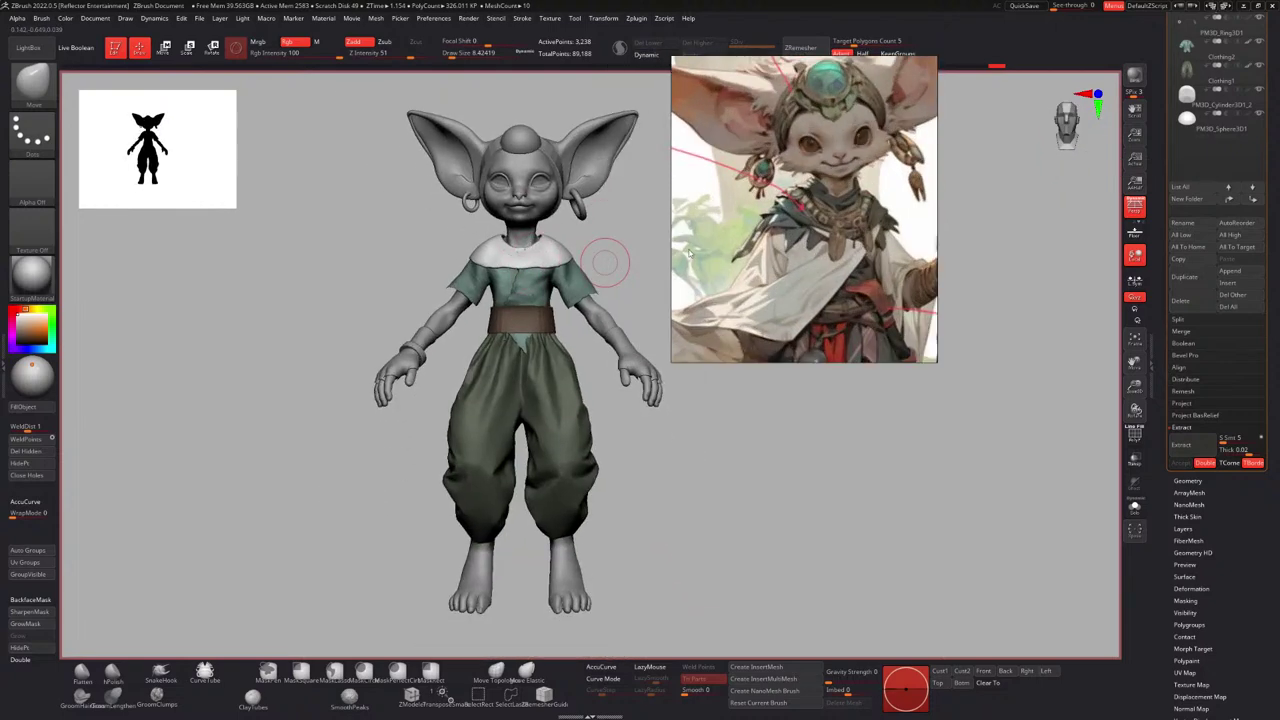
pyautogui.moveTo(767, 178); pyautogui.dragTo(796, 98, button='right')
pyautogui.scroll(-3, 796, 98)
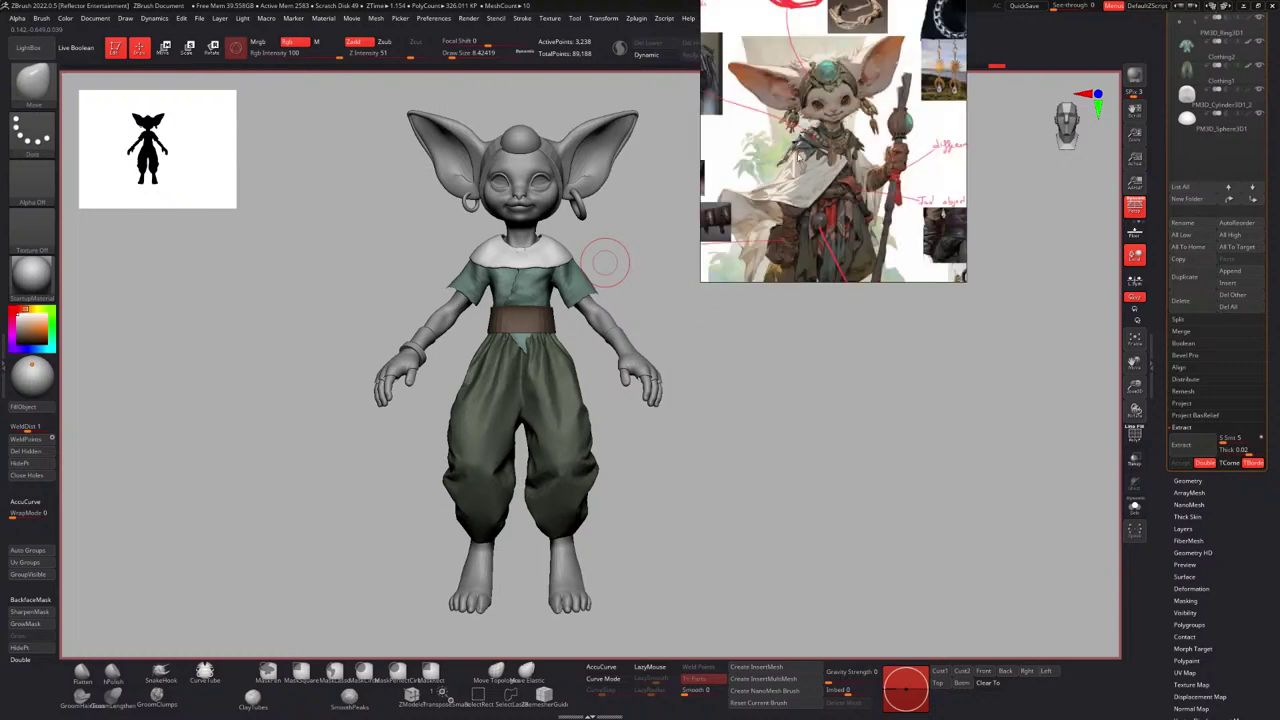
pyautogui.moveTo(790, 122); pyautogui.dragTo(825, 135, button='middle')
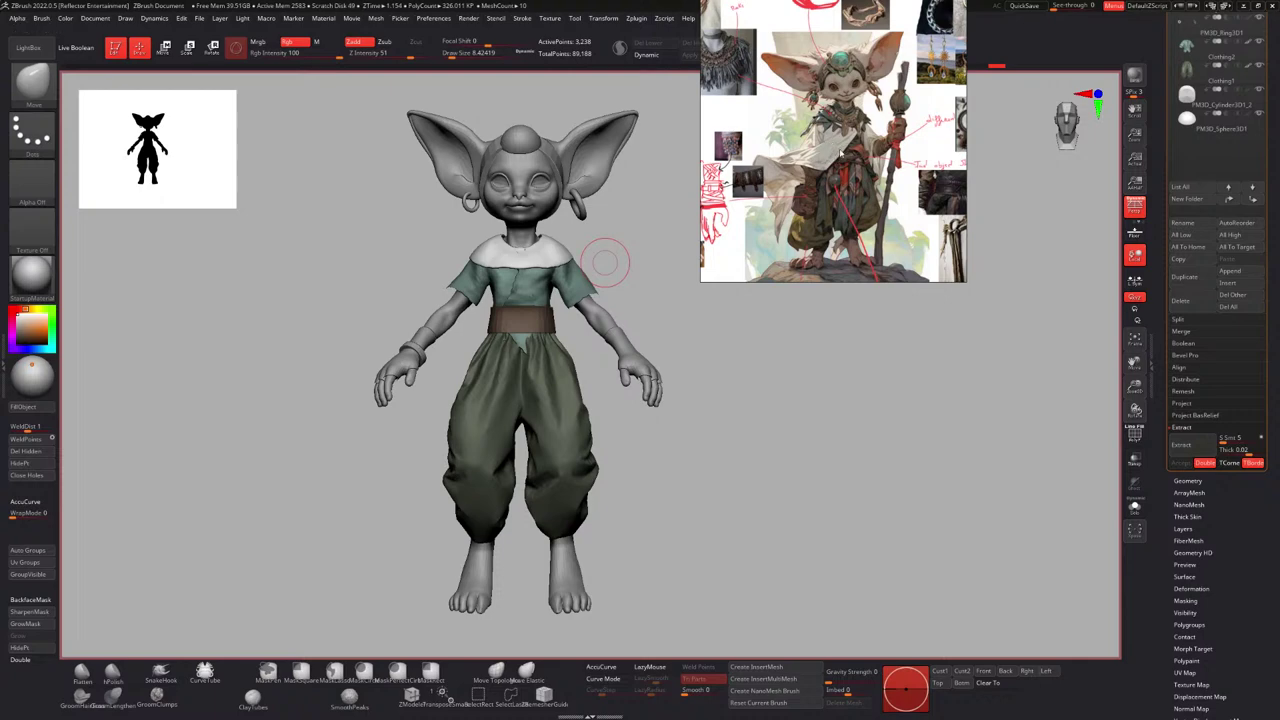
pyautogui.moveTo(842, 146); pyautogui.dragTo(1279, 229, button='right')
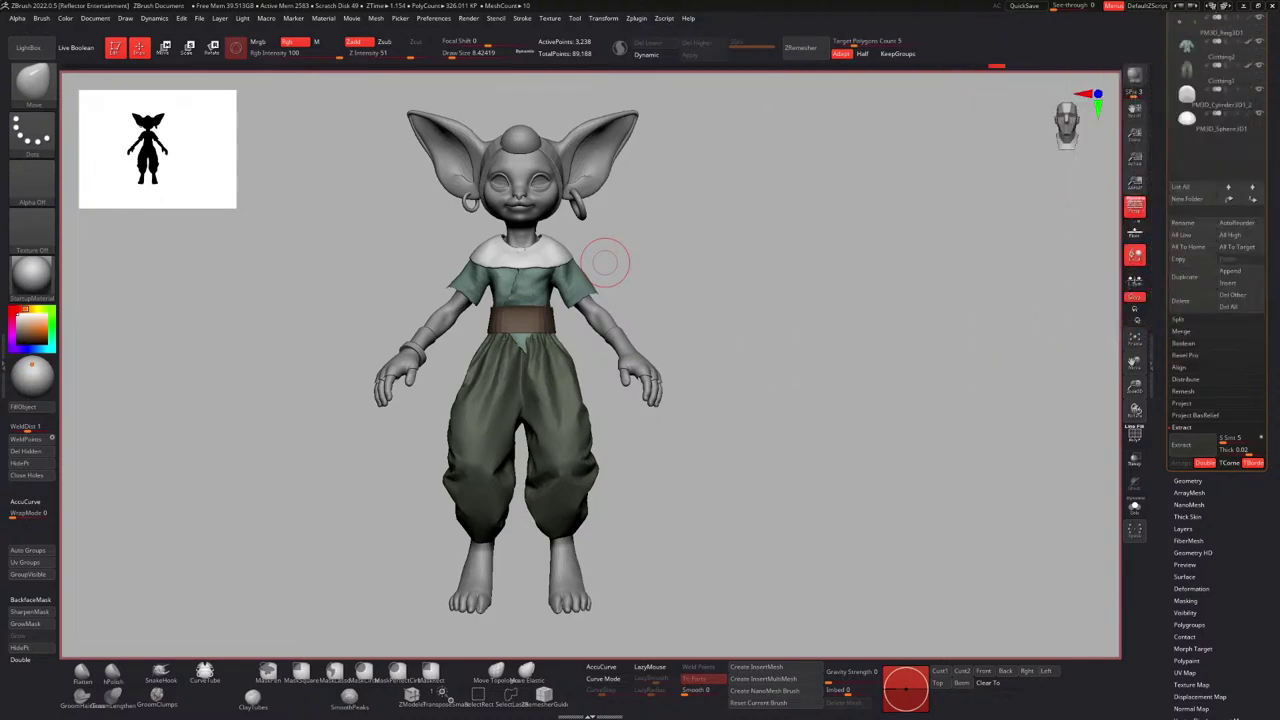
# Switch to Marvelous Designer and save the fox garment project as a new version named FOX_03.
pyautogui.press('super')
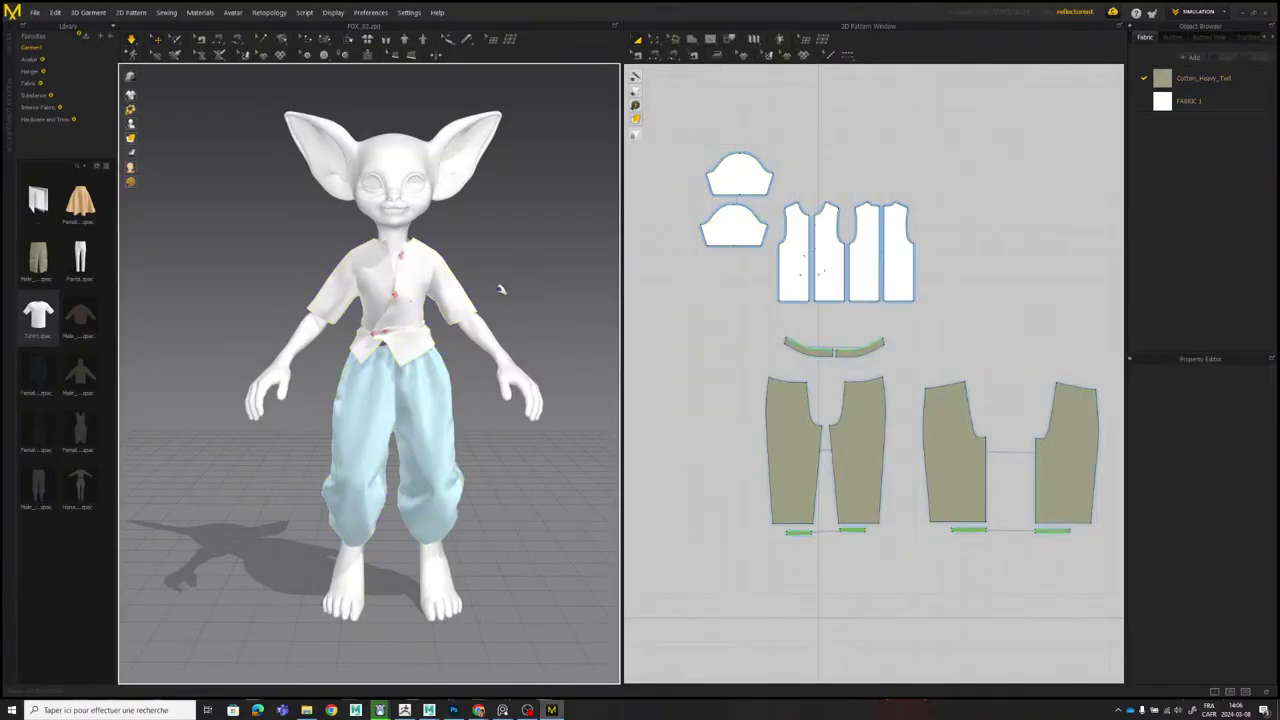
pyautogui.scroll(-3, 795, 232)
pyautogui.click(38, 17)
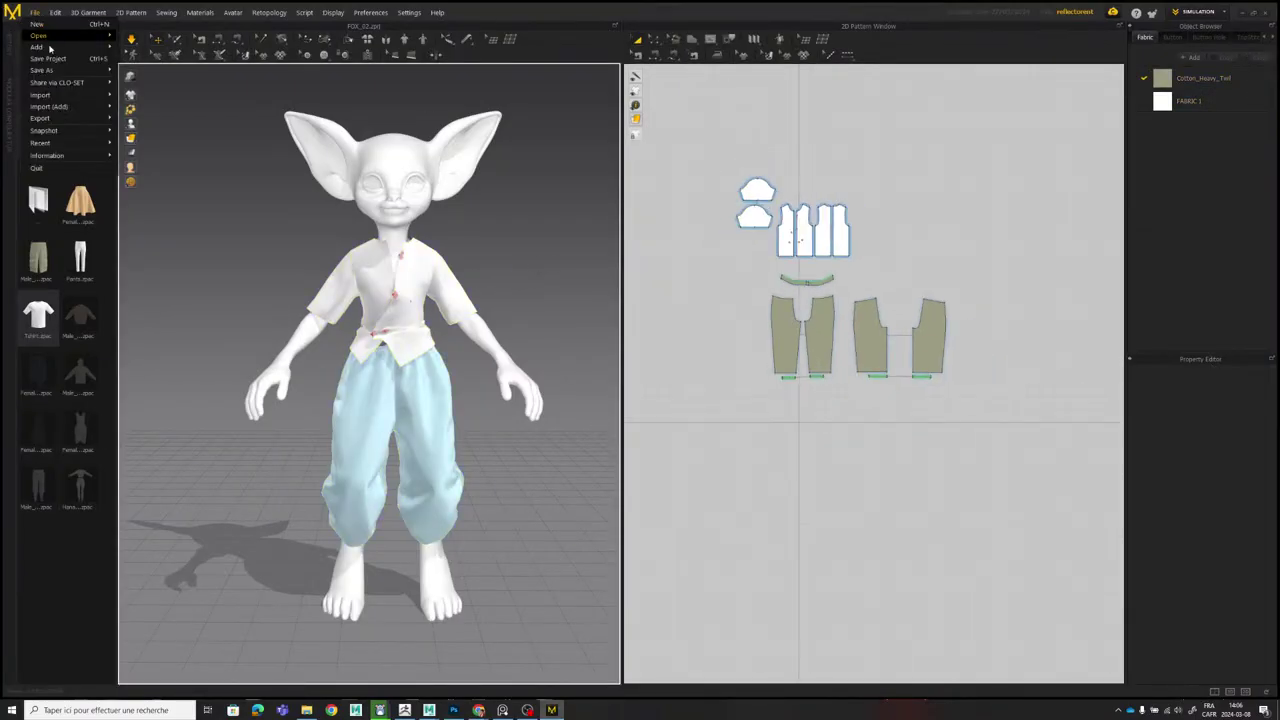
pyautogui.moveTo(87, 70)
pyautogui.click(147, 75)
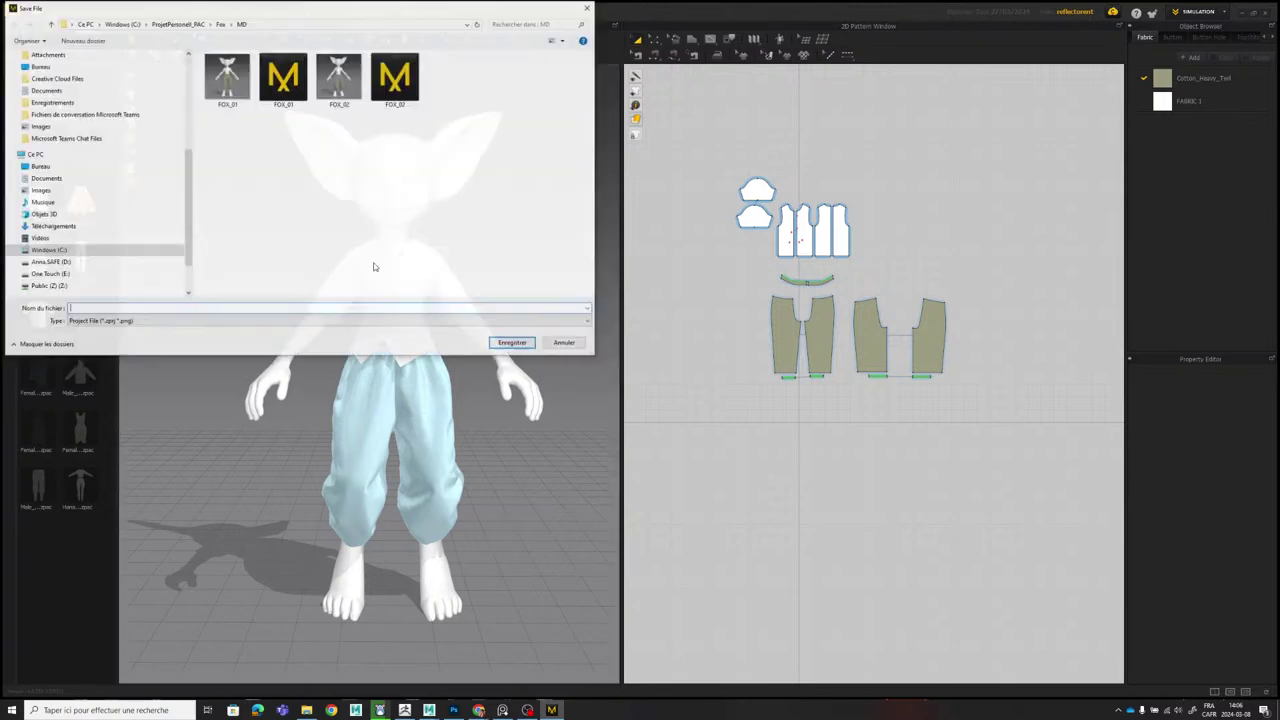
pyautogui.click(335, 86)
pyautogui.click(90, 309)
pyautogui.click(147, 310)
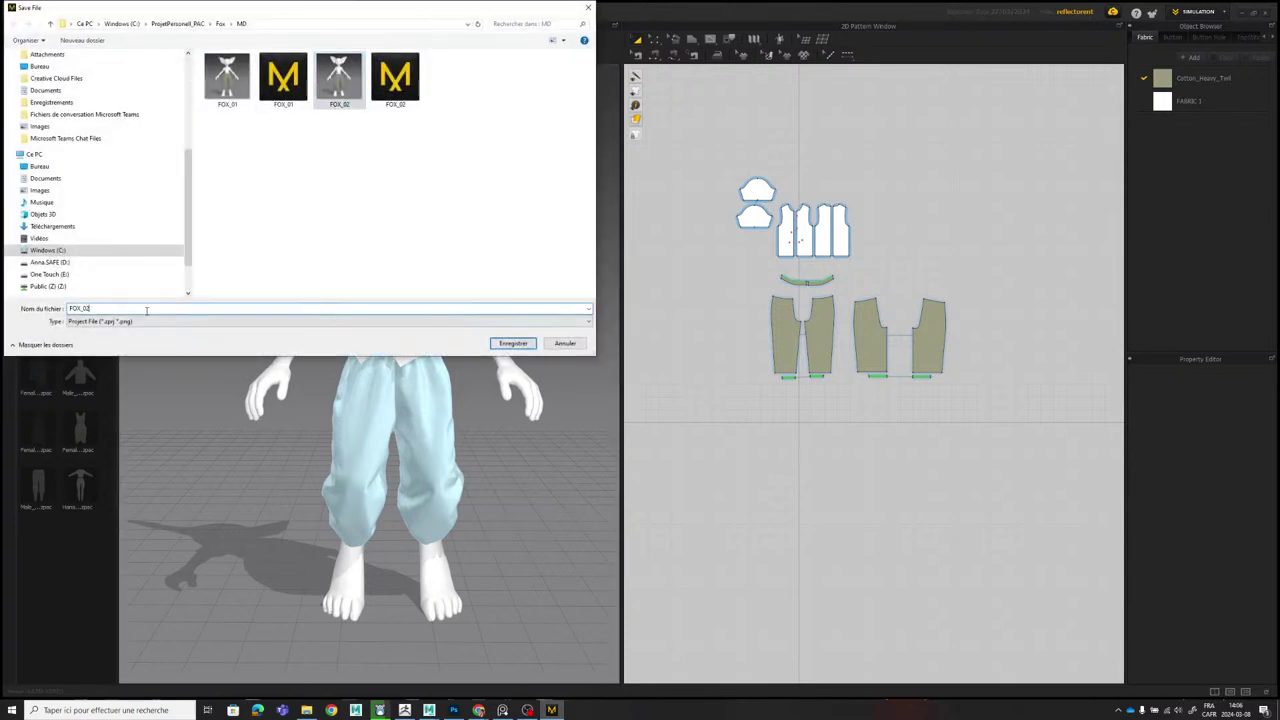
pyautogui.press('BackSpace')
pyautogui.write('3')
pyautogui.press('Return')
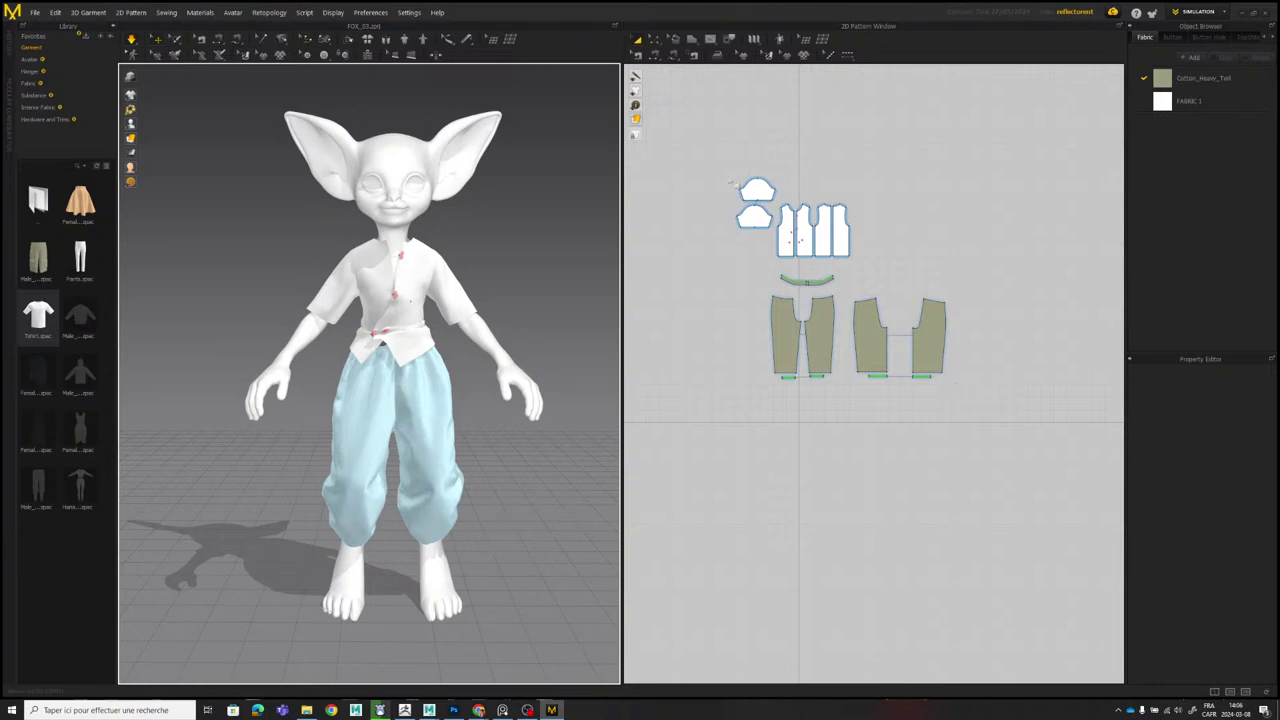
# Delete all the existing shirt and trouser pattern pieces, leaving the bare fox avatar.
pyautogui.moveTo(722, 143); pyautogui.dragTo(1003, 407)
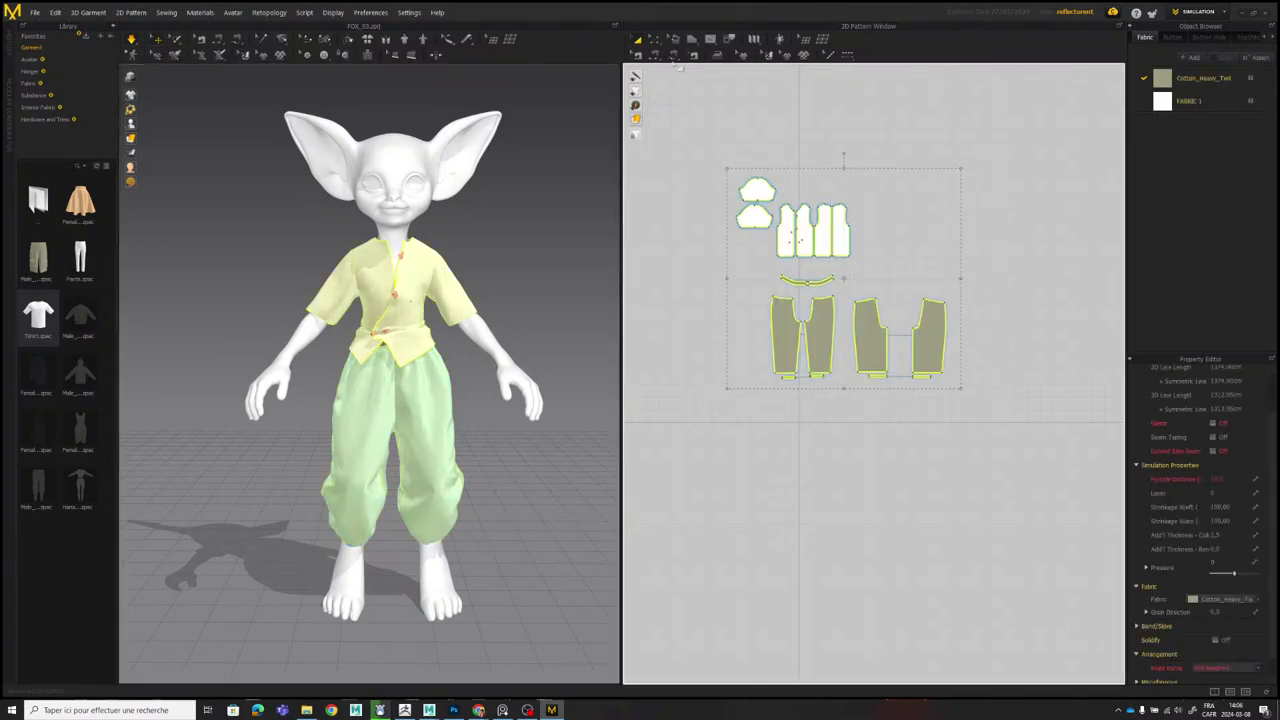
pyautogui.press('Delete')
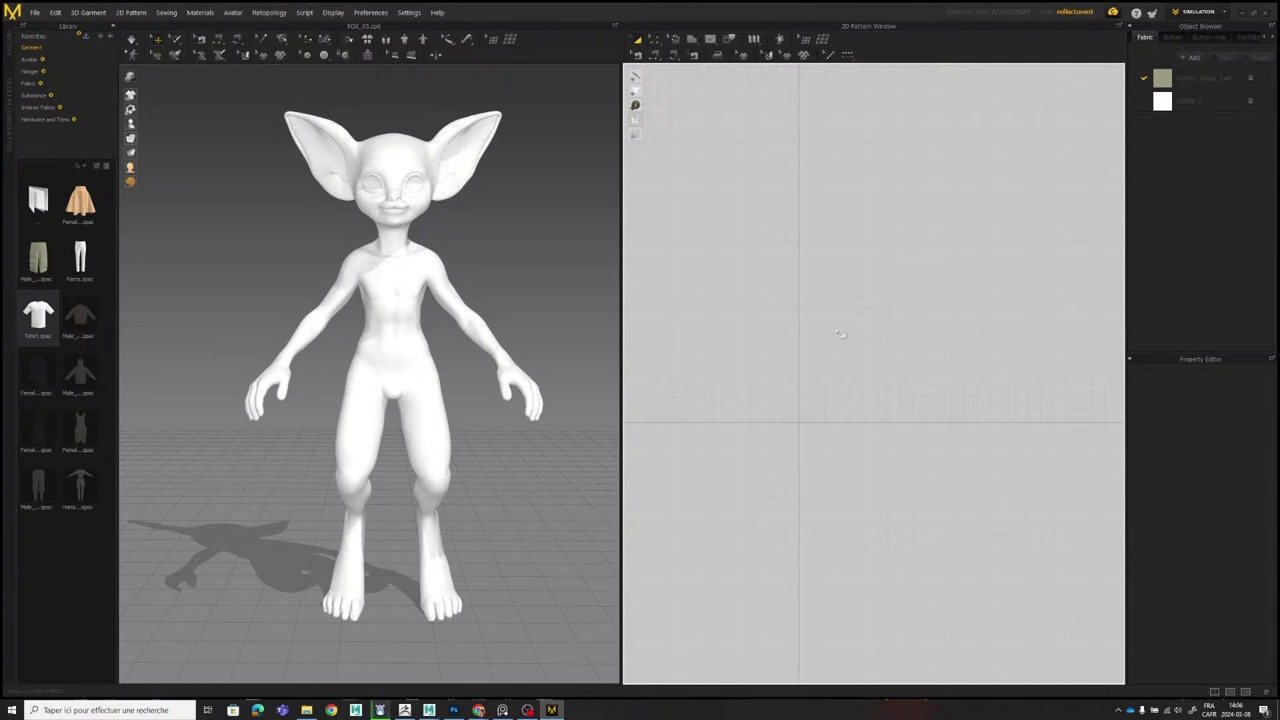
pyautogui.moveTo(438, 205); pyautogui.dragTo(467, 195, button='middle')
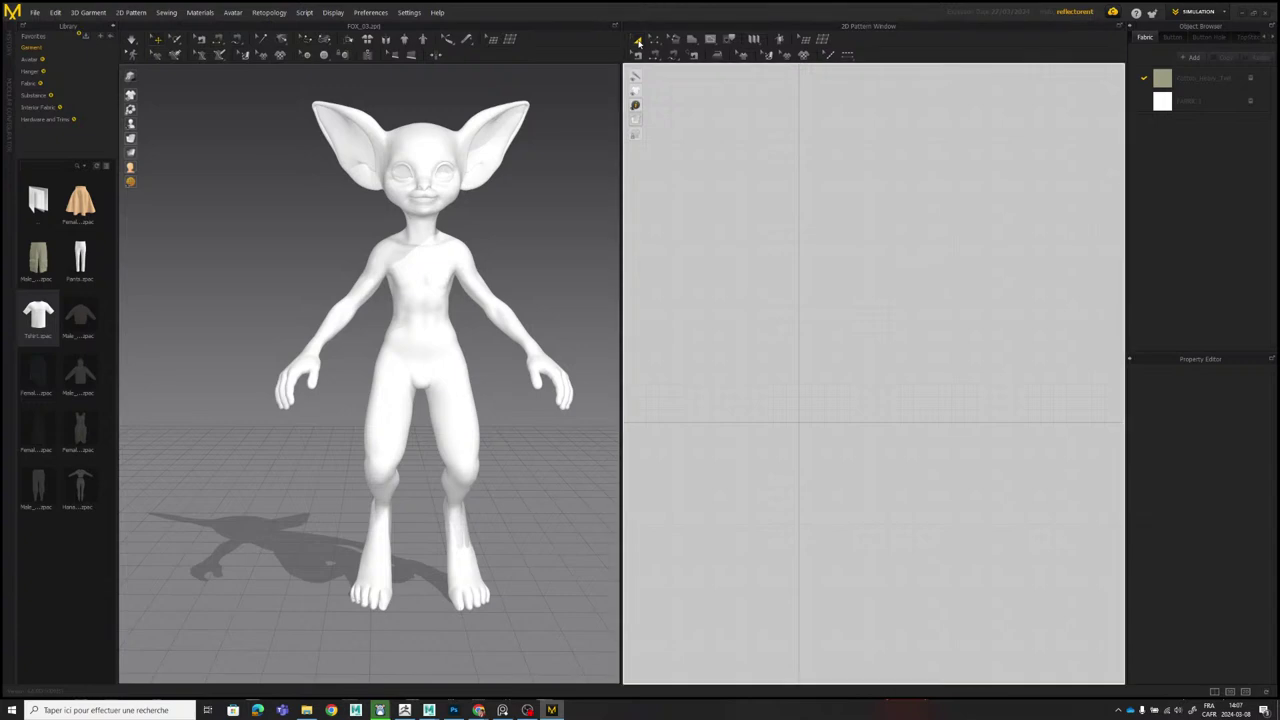
# Draw a large upright rectangular pattern piece in the empty 2D pattern area.
pyautogui.click(691, 43)
pyautogui.click(706, 66)
pyautogui.moveTo(710, 221)
pyautogui.mouseDown()
pyautogui.moveTo(849, 466)
pyautogui.moveTo(878, 476)
pyautogui.mouseUp()
pyautogui.scroll(-10, 850, 387)
pyautogui.scroll(2, 843, 366)
pyautogui.scroll(-5, 520, 294)
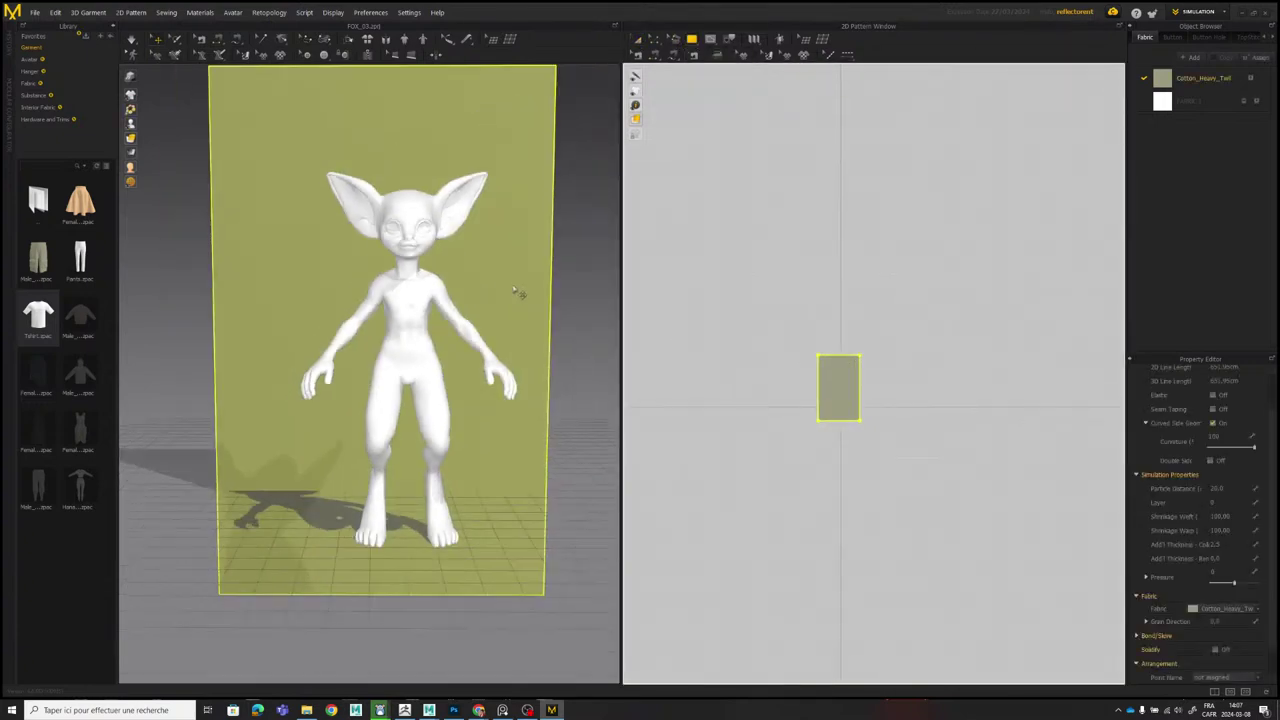
pyautogui.scroll(1, 810, 325)
pyautogui.moveTo(853, 336); pyautogui.dragTo(826, 300, button='middle')
pyautogui.scroll(3, 822, 298)
pyautogui.moveTo(751, 263); pyautogui.dragTo(800, 278, button='middle')
pyautogui.scroll(3, 740, 210)
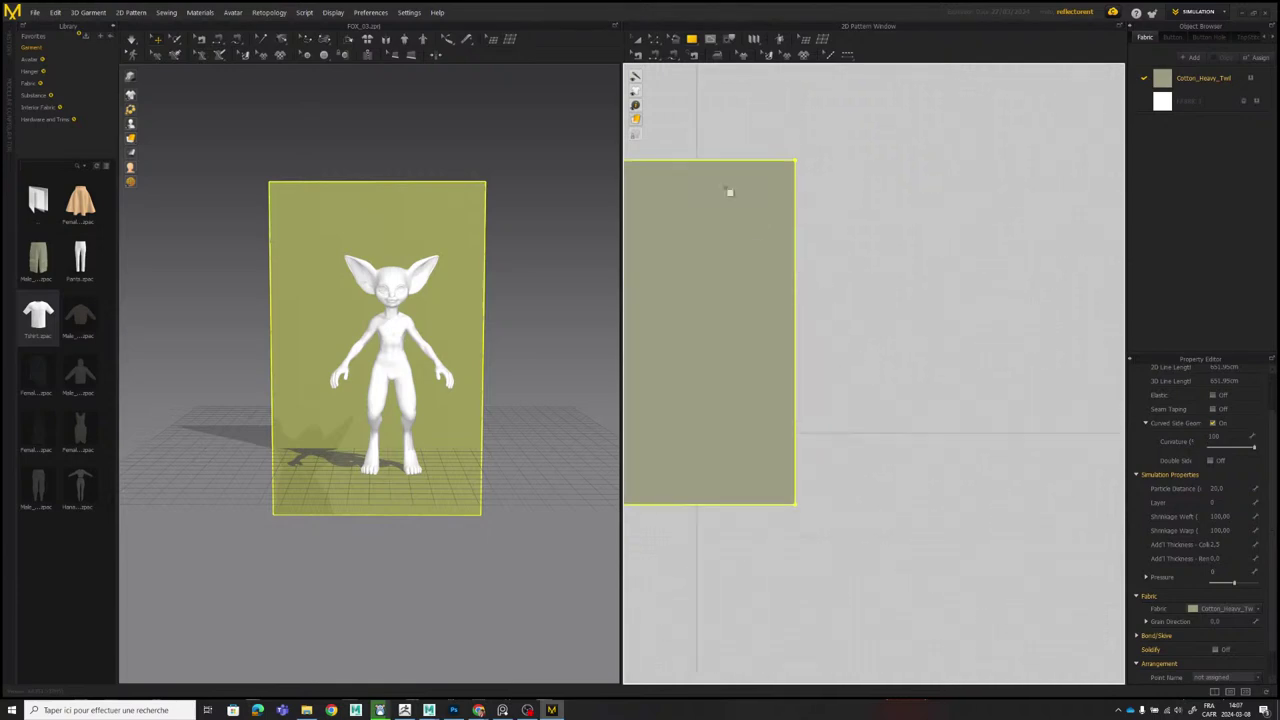
# Scale the rectangle down to a total outline length of about 465 cm and place it behind the fox.
pyautogui.click(642, 40)
pyautogui.moveTo(758, 197); pyautogui.dragTo(948, 207, button='middle')
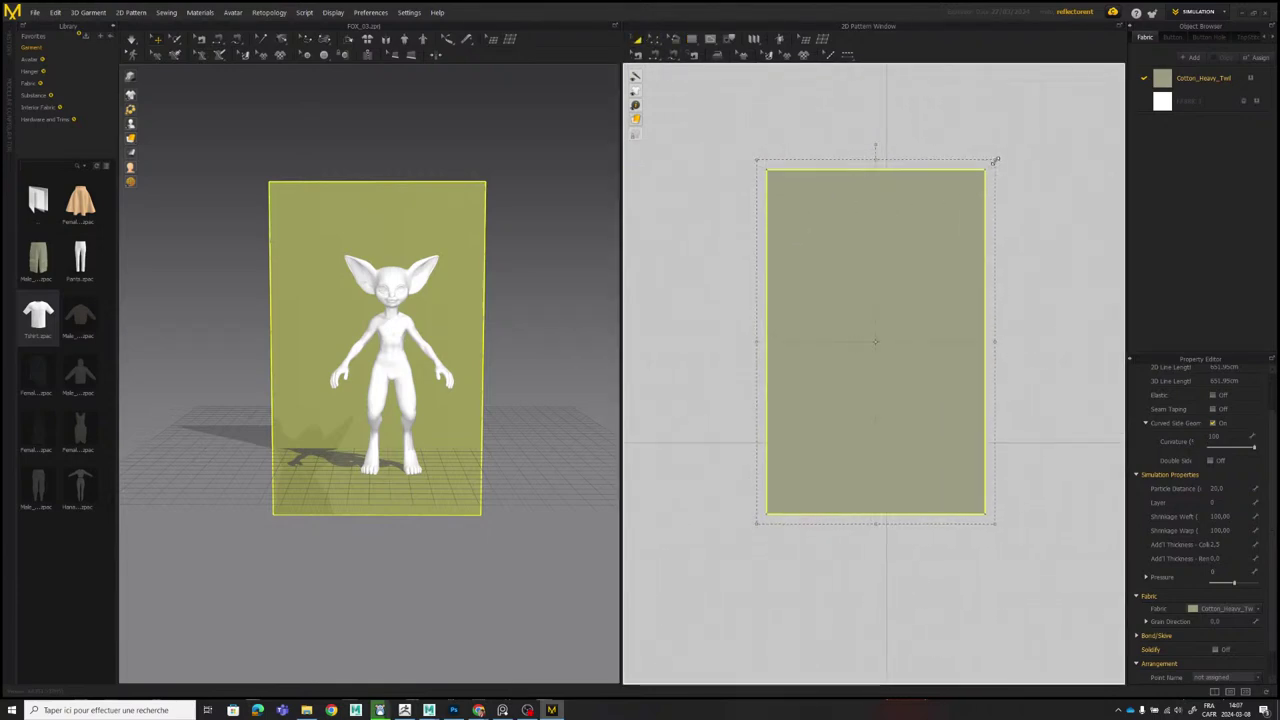
pyautogui.moveTo(995, 160); pyautogui.dragTo(931, 215)
pyautogui.moveTo(869, 334); pyautogui.dragTo(904, 298)
pyautogui.moveTo(388, 324); pyautogui.dragTo(534, 316, button='right')
pyautogui.moveTo(342, 349); pyautogui.dragTo(380, 257)
pyautogui.scroll(3, 421, 293)
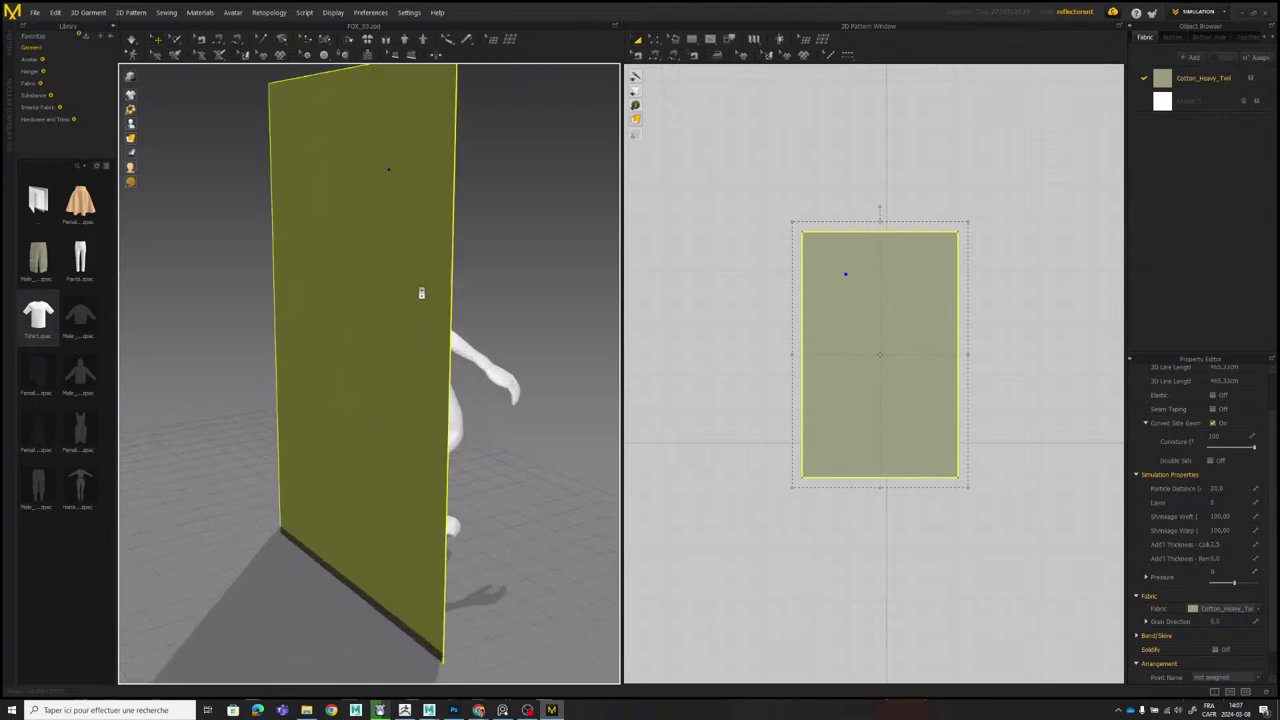
pyautogui.moveTo(421, 293); pyautogui.dragTo(332, 274, button='right')
pyautogui.scroll(-4, 443, 249)
pyautogui.moveTo(443, 249); pyautogui.dragTo(386, 255, button='middle')
pyautogui.click(803, 187)
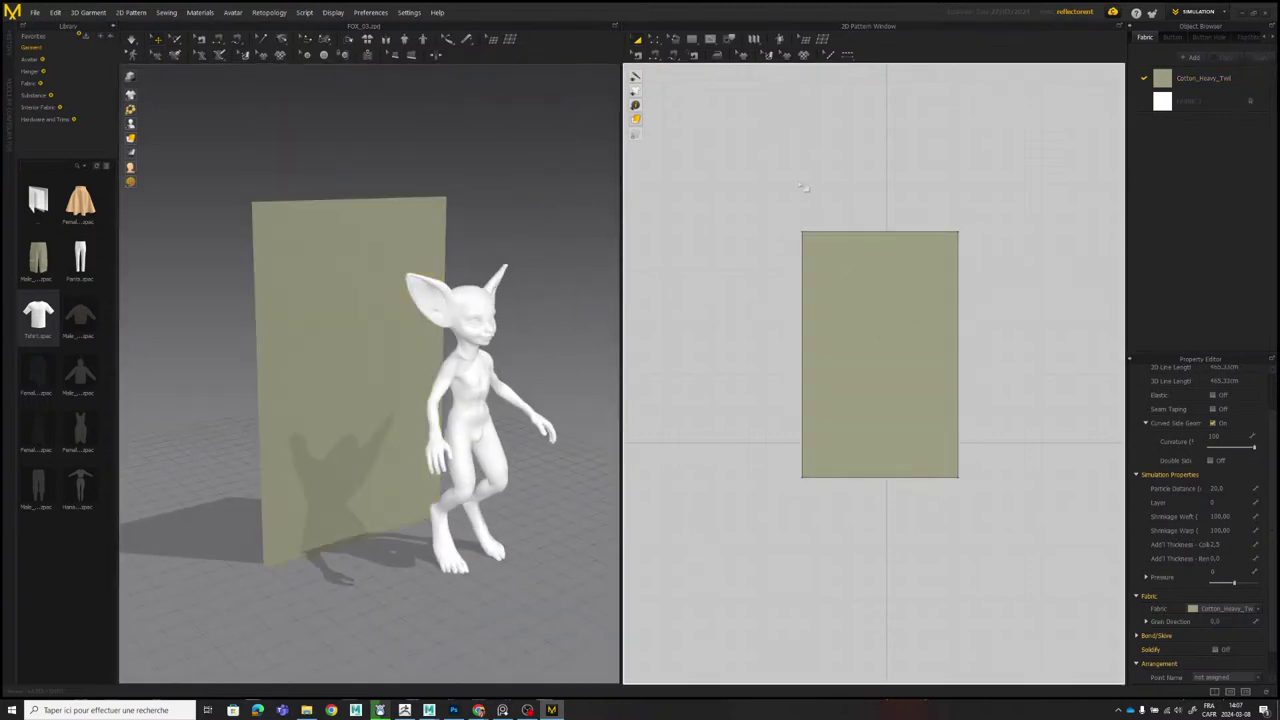
# Draw an internal circle with a circumference of about 74 cm near the rectangle's upper edge.
pyautogui.click(710, 38)
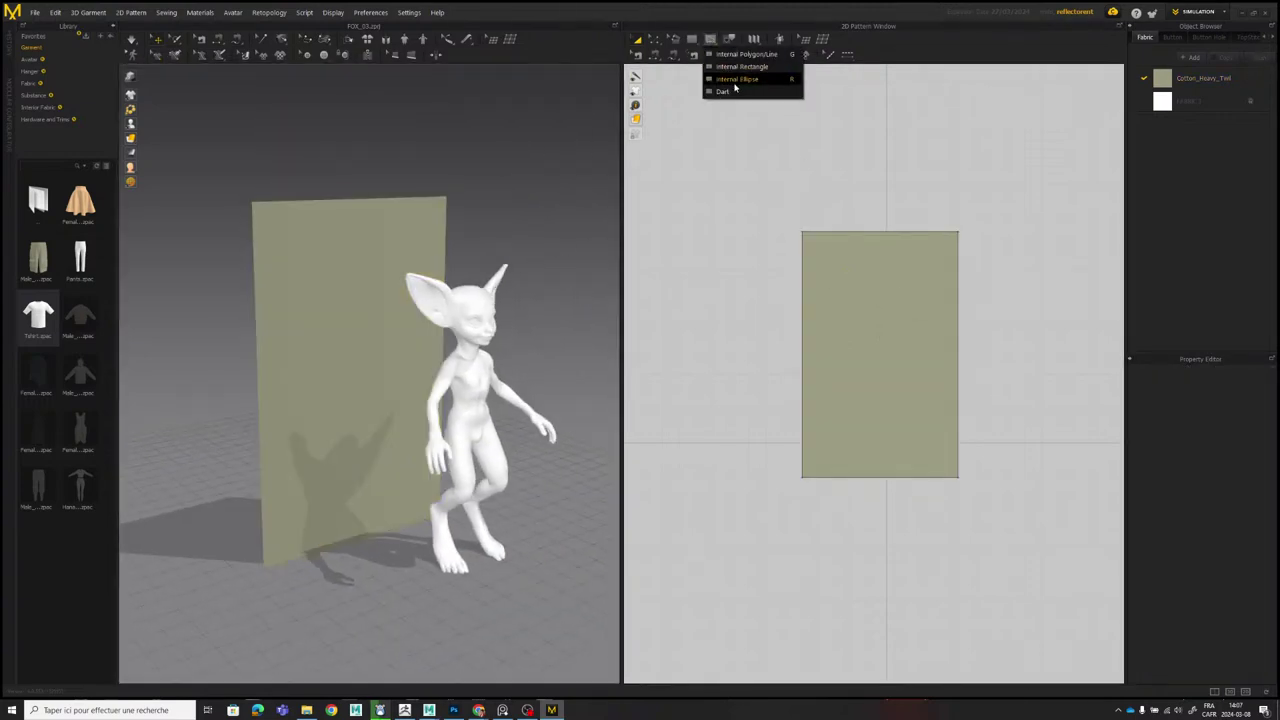
pyautogui.click(733, 82)
pyautogui.moveTo(856, 215); pyautogui.dragTo(786, 200, button='middle')
pyautogui.scroll(3, 775, 196)
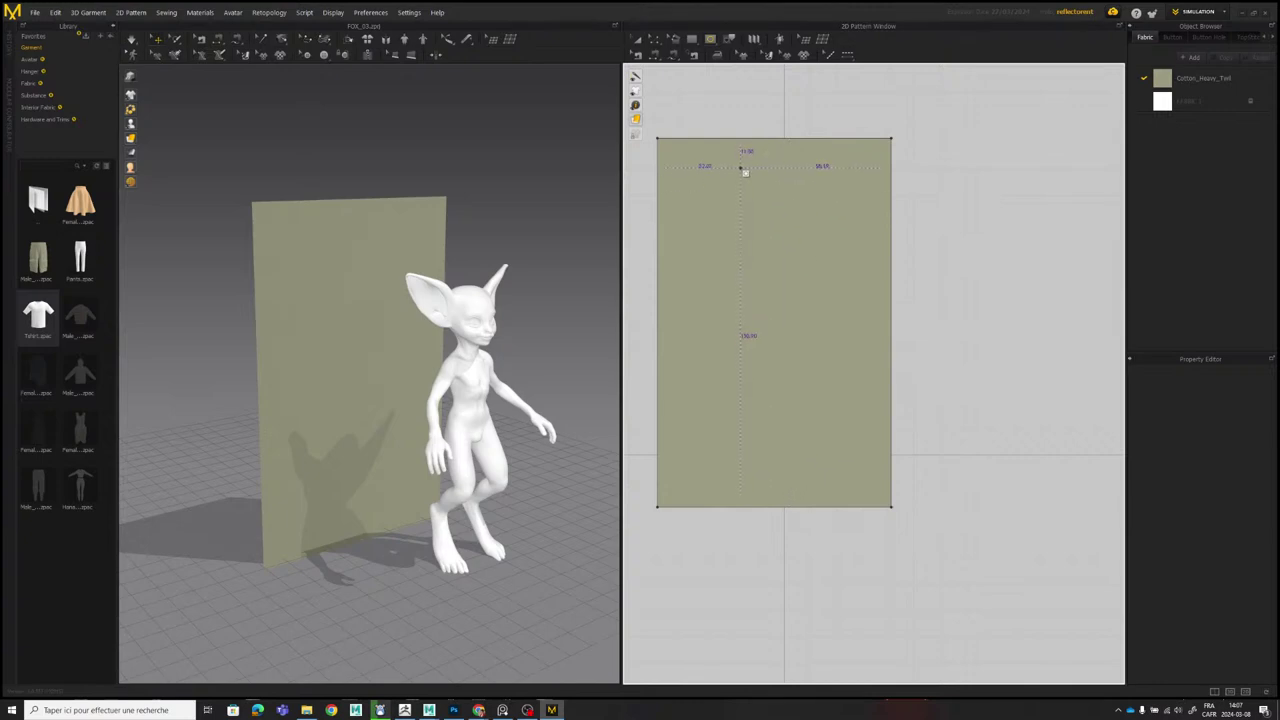
pyautogui.moveTo(745, 172); pyautogui.dragTo(802, 230)
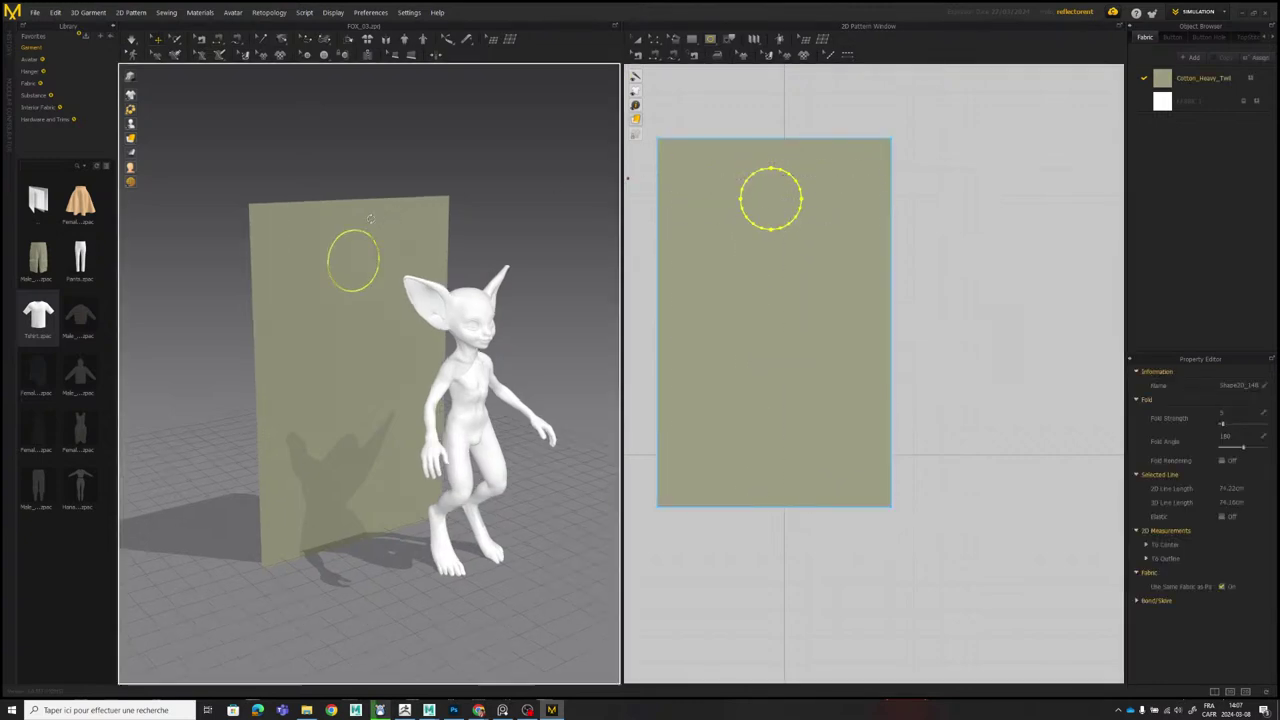
pyautogui.moveTo(370, 218); pyautogui.dragTo(347, 225, button='right')
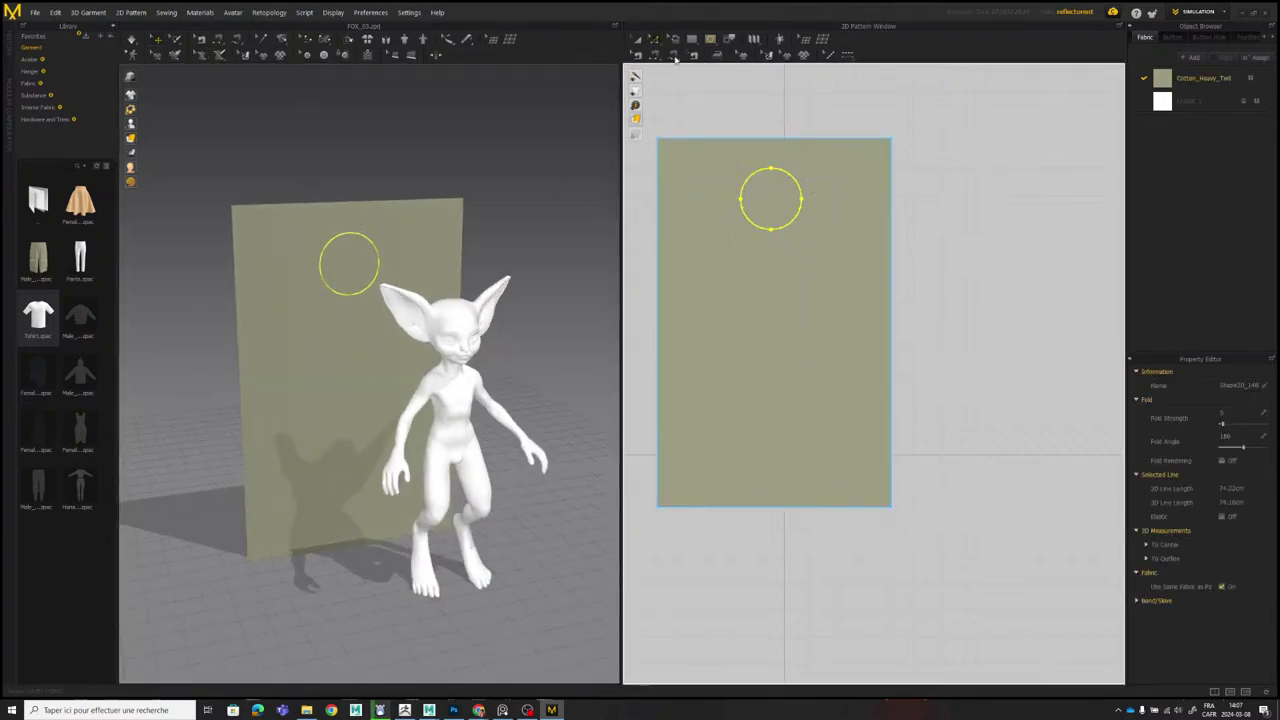
# Cut the circle out of the rectangle and delete the cut-out piece to leave a neck hole.
pyautogui.scroll(2, 791, 168)
pyautogui.rightClick(777, 170)
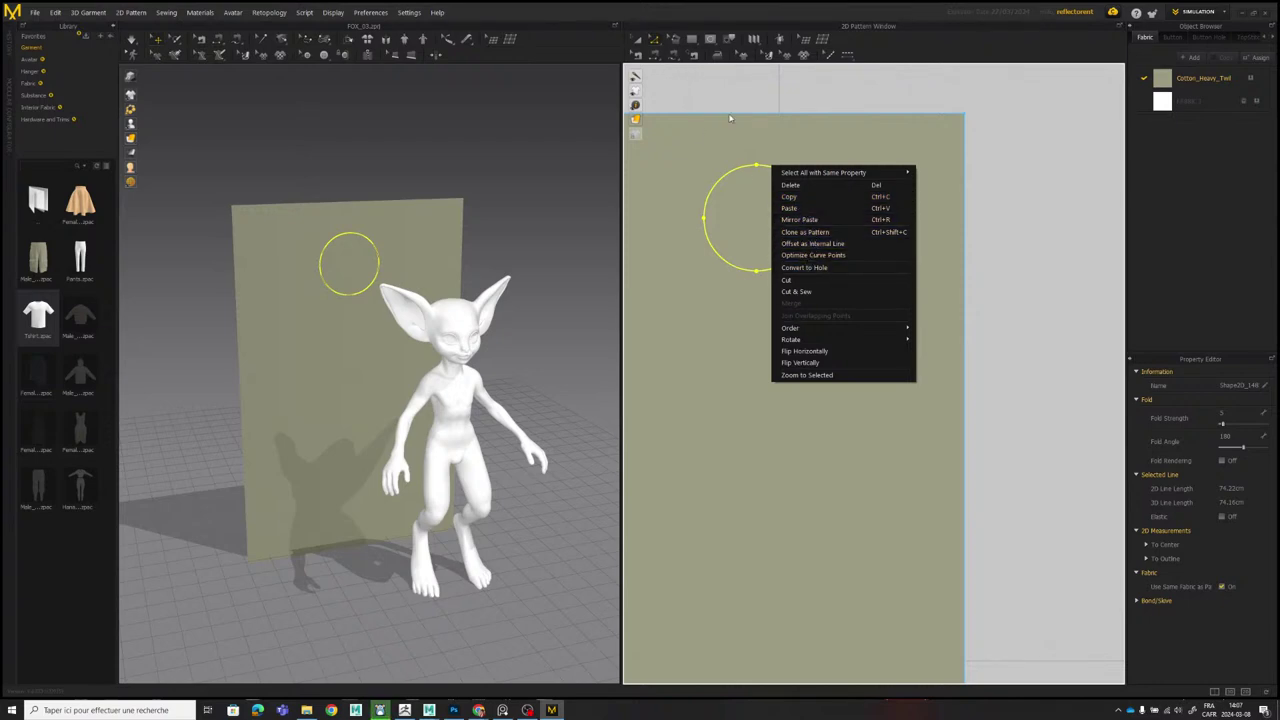
pyautogui.click(800, 296)
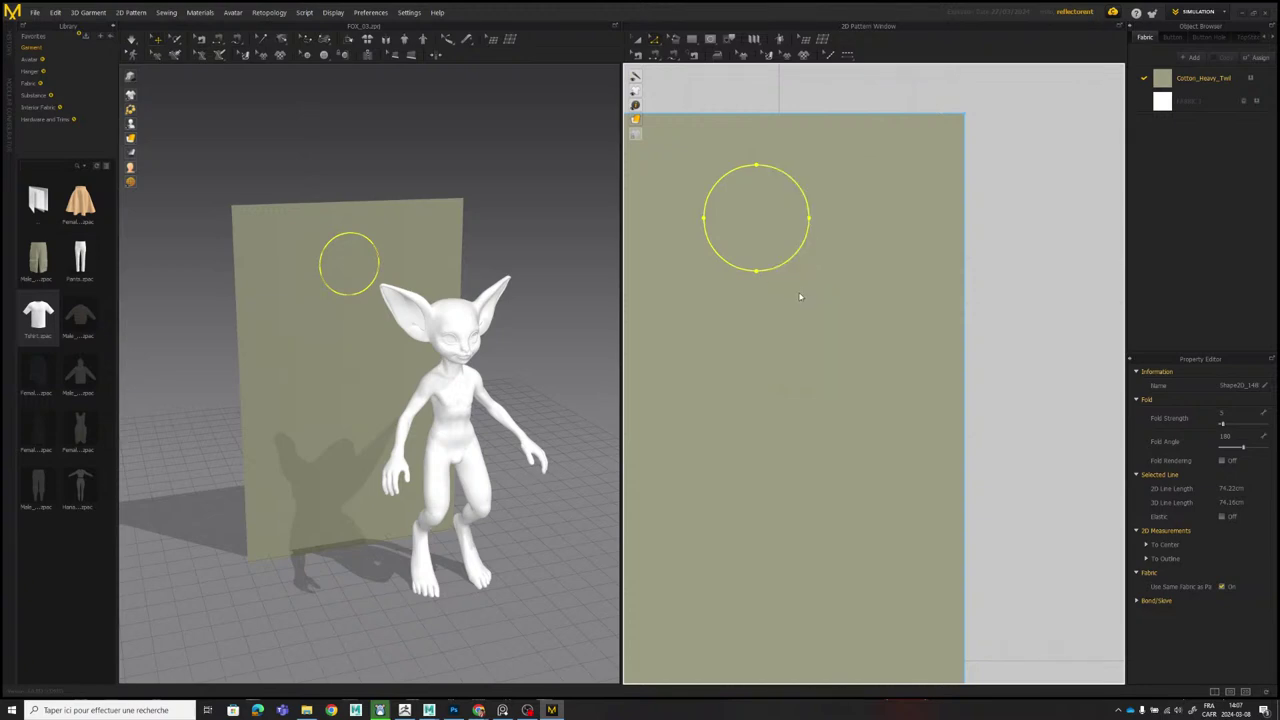
pyautogui.click(656, 42)
pyautogui.click(764, 222)
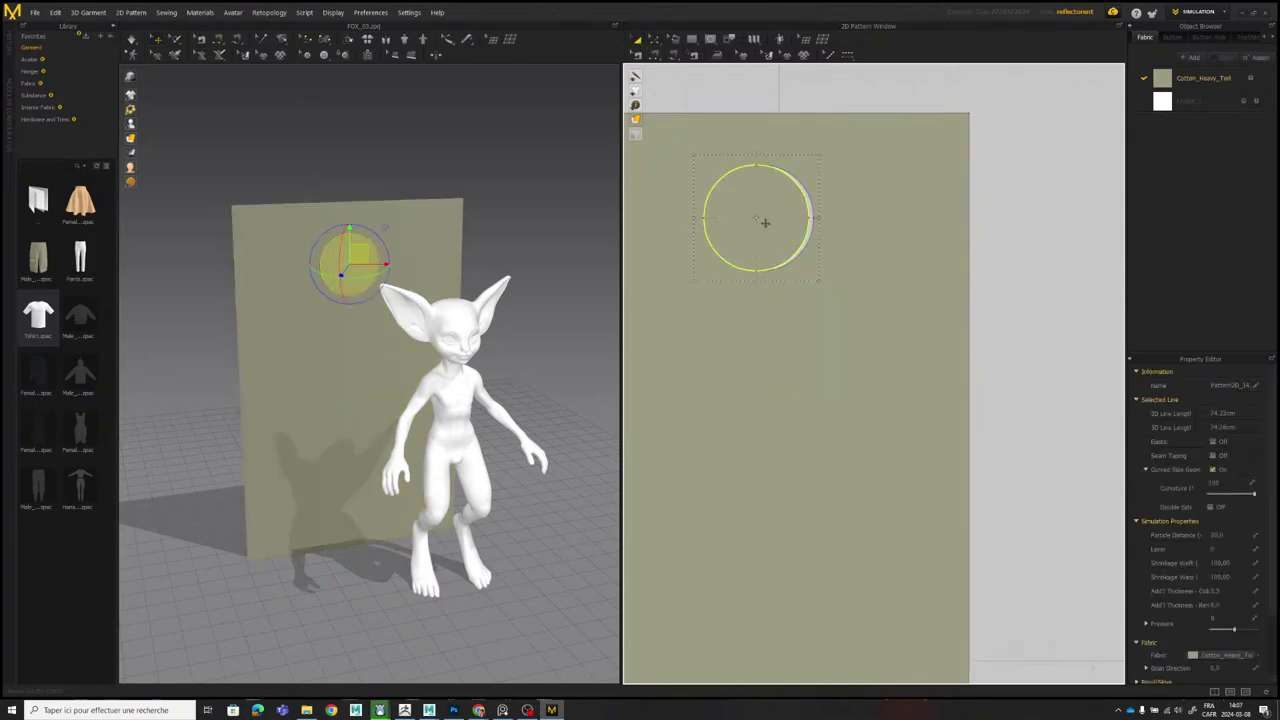
pyautogui.press('Delete')
# Rotate the cloth sheet in 3D and move it closer to the fox's back.
pyautogui.click(415, 251)
pyautogui.moveTo(354, 265); pyautogui.dragTo(528, 262, button='right')
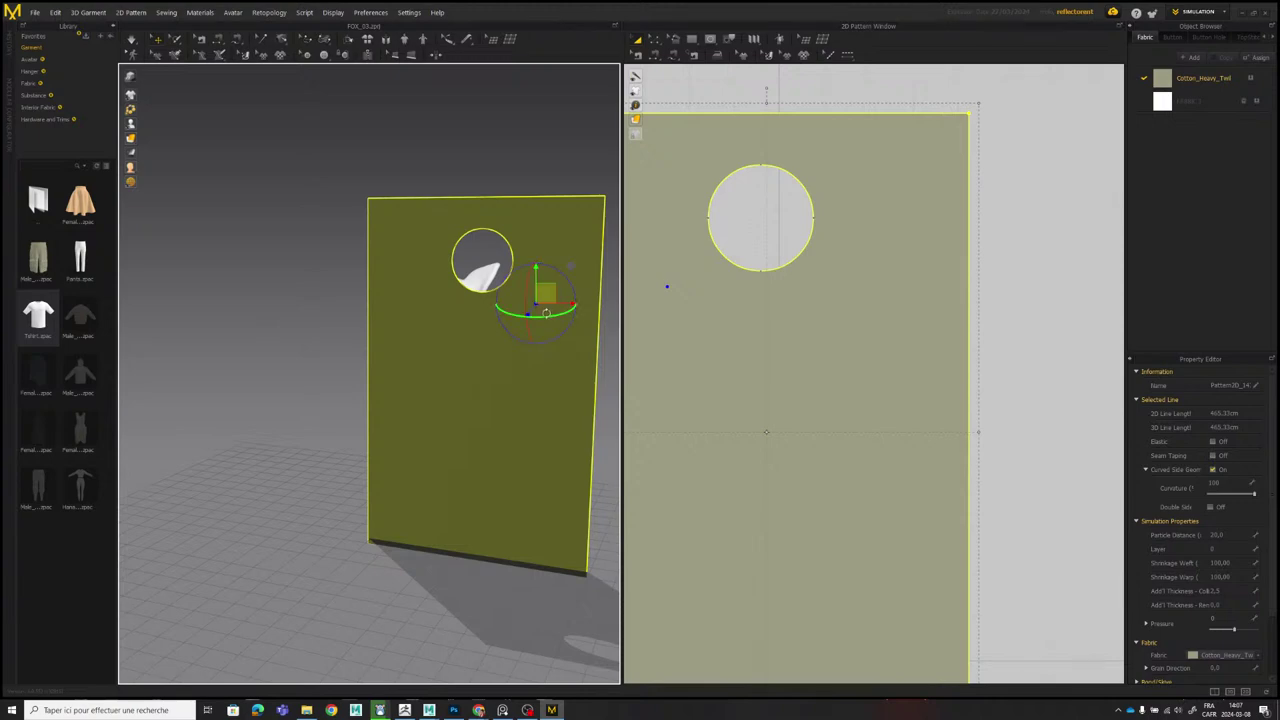
pyautogui.moveTo(546, 314); pyautogui.dragTo(310, 309)
pyautogui.moveTo(310, 309); pyautogui.dragTo(168, 349, button='middle')
pyautogui.moveTo(368, 312); pyautogui.dragTo(242, 351, button='right')
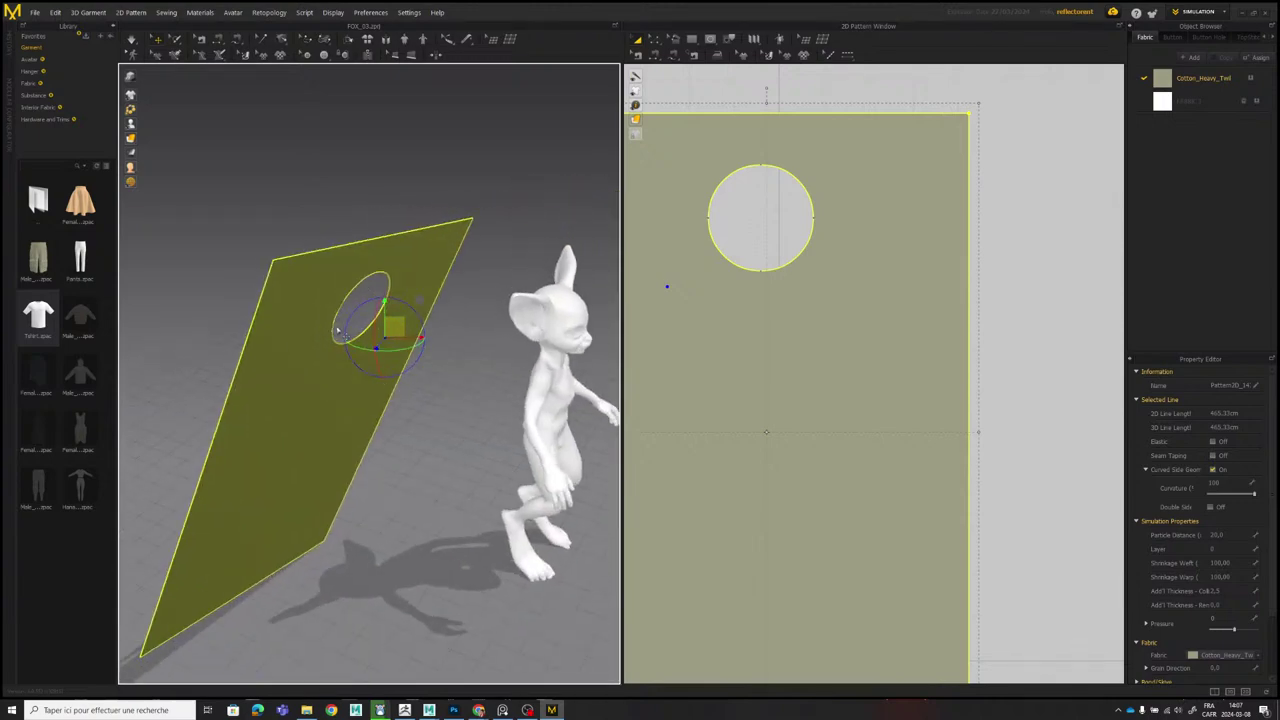
pyautogui.moveTo(388, 326); pyautogui.dragTo(511, 259)
pyautogui.moveTo(575, 257); pyautogui.dragTo(493, 267, button='right')
pyautogui.scroll(-3, 482, 256)
pyautogui.moveTo(482, 252); pyautogui.dragTo(403, 218, button='middle')
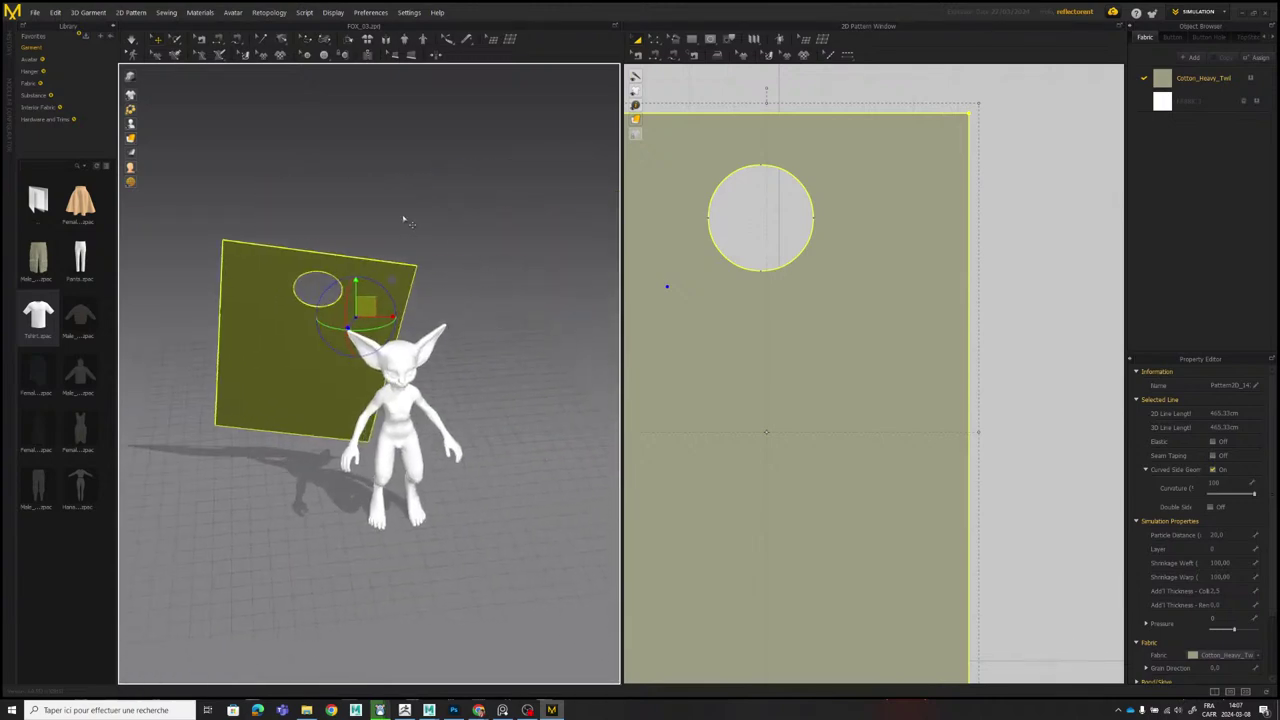
# Shift the tilted sheet over the fox and lower it toward the neck and chest.
pyautogui.scroll(3, 403, 218)
pyautogui.moveTo(364, 260); pyautogui.dragTo(478, 301)
pyautogui.moveTo(478, 301); pyautogui.dragTo(540, 282, button='right')
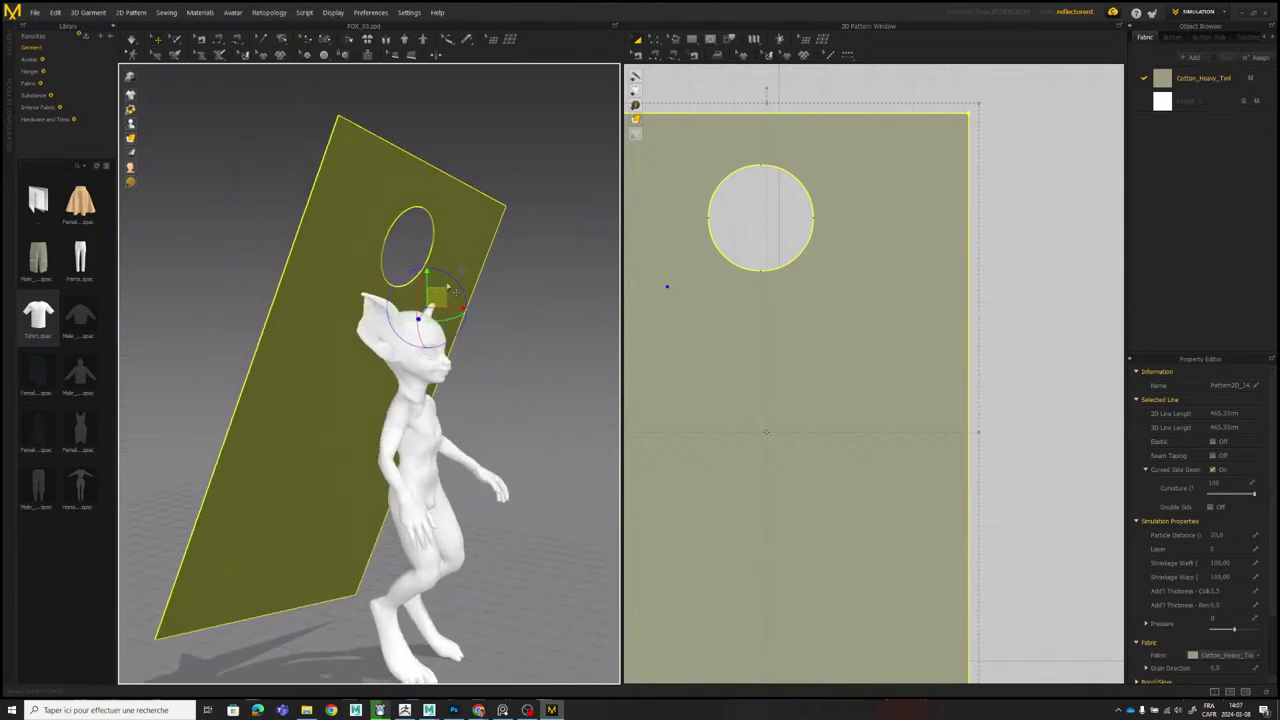
pyautogui.moveTo(435, 287); pyautogui.dragTo(437, 304, button='middle')
pyautogui.moveTo(437, 304); pyautogui.dragTo(441, 357)
pyautogui.moveTo(441, 357); pyautogui.dragTo(515, 328, button='right')
pyautogui.moveTo(415, 364); pyautogui.dragTo(409, 392)
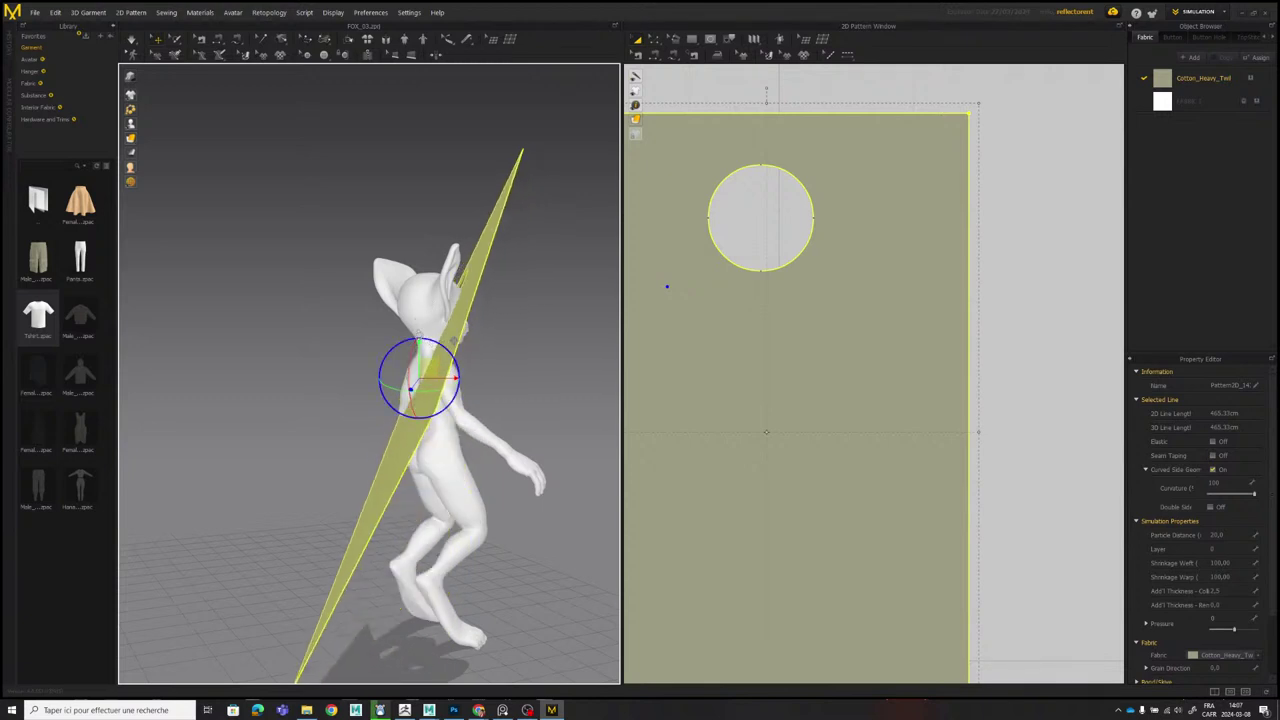
# Rotate the sheet from its steep tilt until it lies nearly horizontal.
pyautogui.moveTo(400, 393); pyautogui.dragTo(471, 389, button='right')
pyautogui.moveTo(411, 389); pyautogui.dragTo(414, 350)
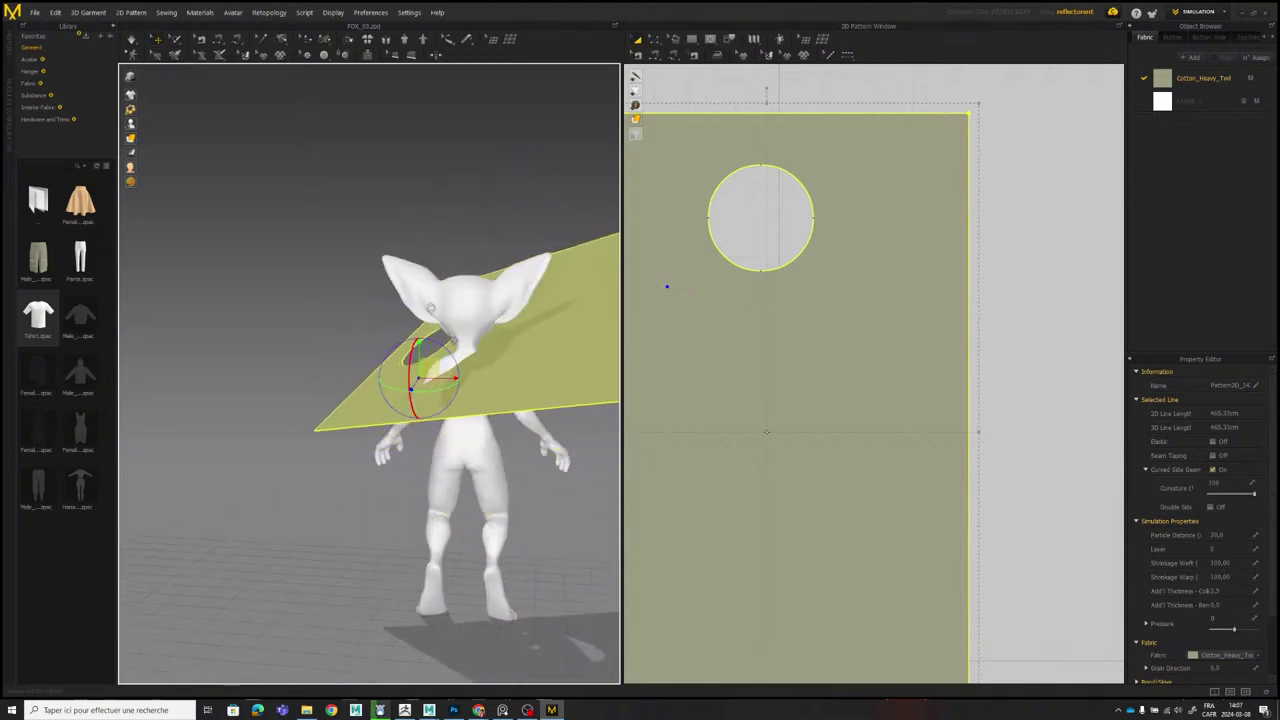
pyautogui.moveTo(443, 297); pyautogui.dragTo(391, 257, button='middle')
pyautogui.scroll(-2, 391, 257)
pyautogui.moveTo(391, 258); pyautogui.dragTo(388, 311, button='right')
pyautogui.moveTo(388, 311); pyautogui.dragTo(434, 258)
# Move the horizontal sheet so it sits at the fox's neck height with the hole around the neck.
pyautogui.moveTo(434, 258); pyautogui.dragTo(490, 285, button='right')
pyautogui.moveTo(365, 290); pyautogui.dragTo(462, 315, button='middle')
pyautogui.scroll(4, 462, 315)
pyautogui.moveTo(462, 315); pyautogui.dragTo(477, 287, button='right')
pyautogui.moveTo(505, 223); pyautogui.dragTo(519, 258)
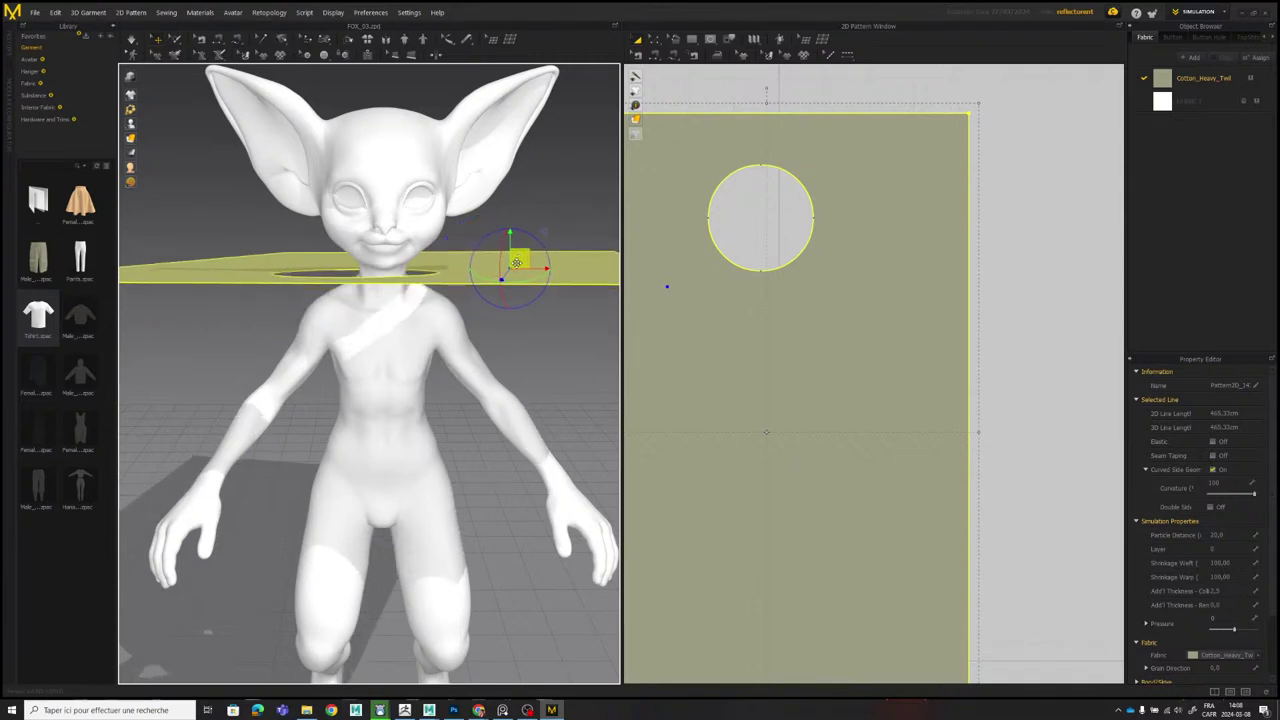
# Centre the hole around the fox's neck and fine-tune the sheet's position and rotation.
pyautogui.scroll(-4, 517, 259)
pyautogui.moveTo(512, 265); pyautogui.dragTo(449, 335, button='right')
pyautogui.moveTo(449, 335); pyautogui.dragTo(468, 335)
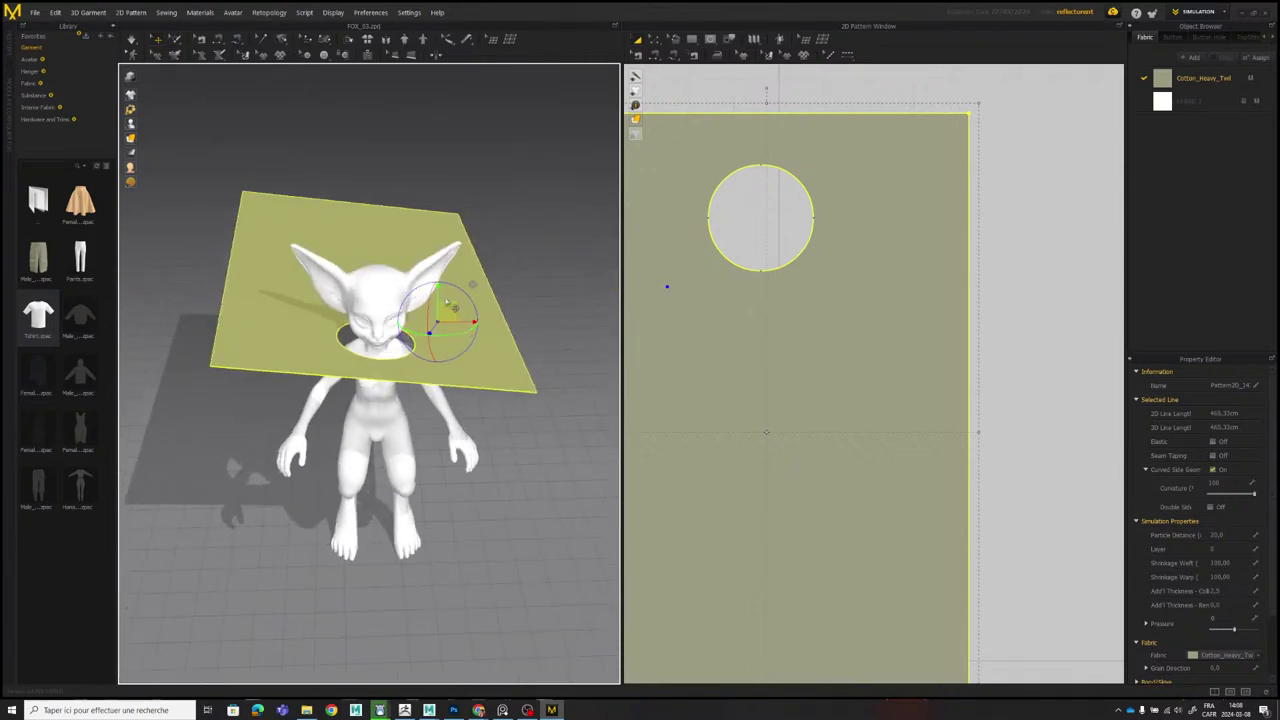
pyautogui.moveTo(429, 281); pyautogui.dragTo(422, 284)
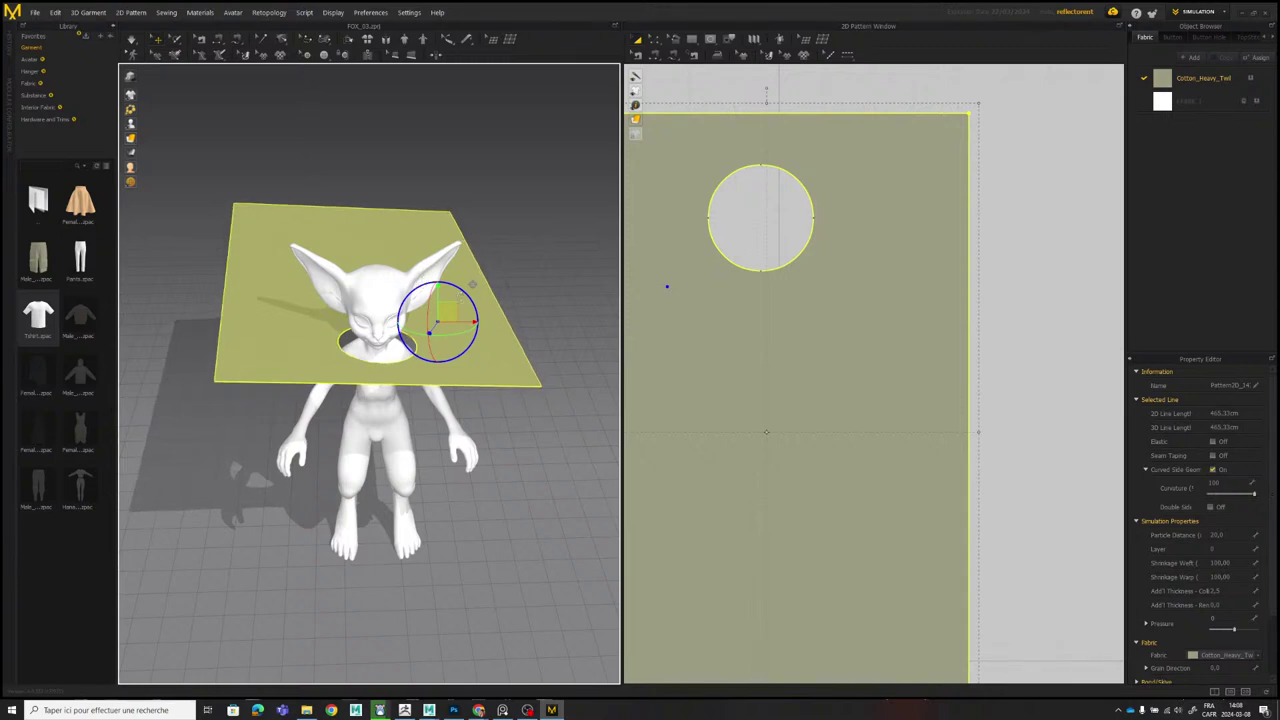
pyautogui.moveTo(440, 349); pyautogui.dragTo(397, 310, button='right')
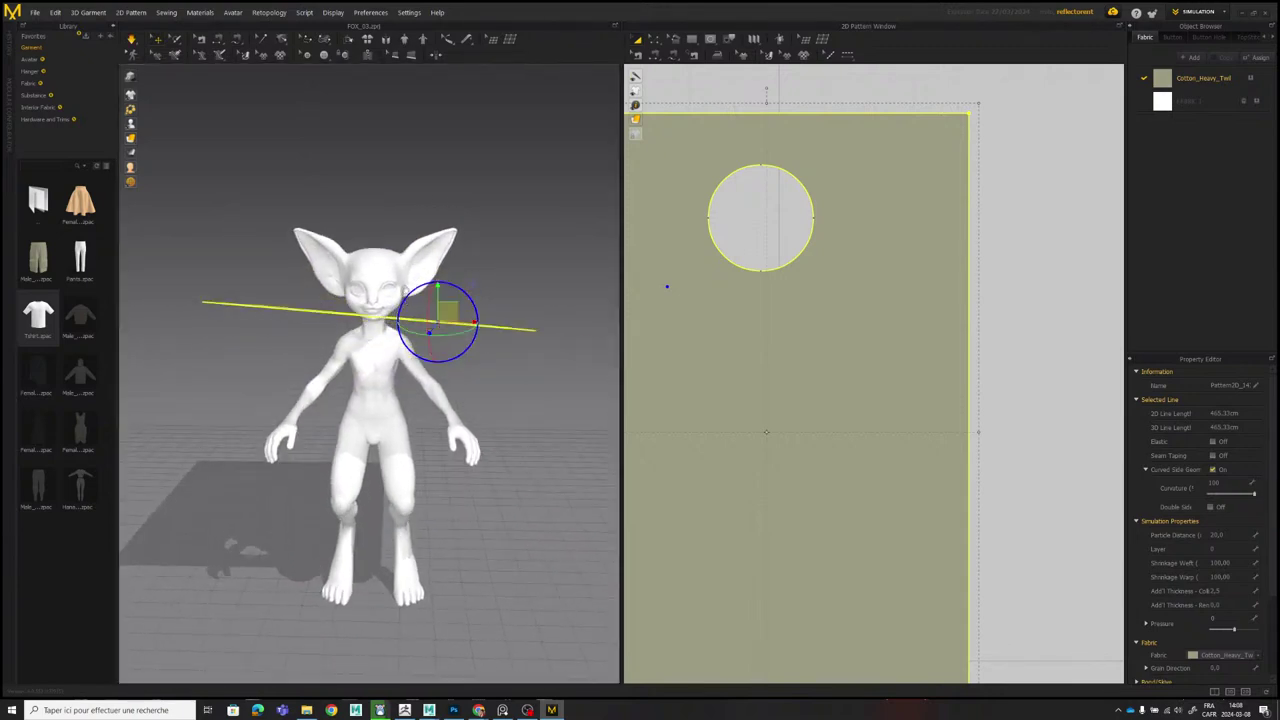
# Try simulating the sheet, undo that, and shrink the neck hole to a circumference of about 41.5 cm.
pyautogui.press('space')
pyautogui.hotkey('ctrl', 'z')
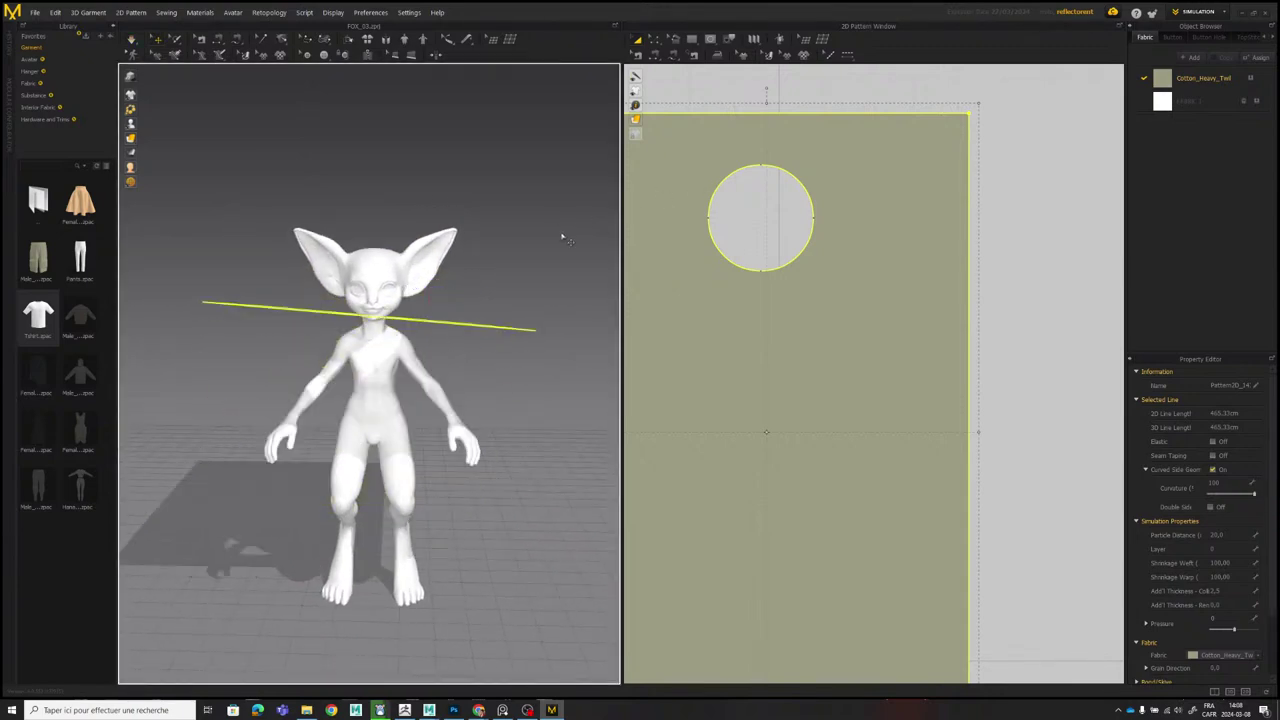
pyautogui.click(733, 171)
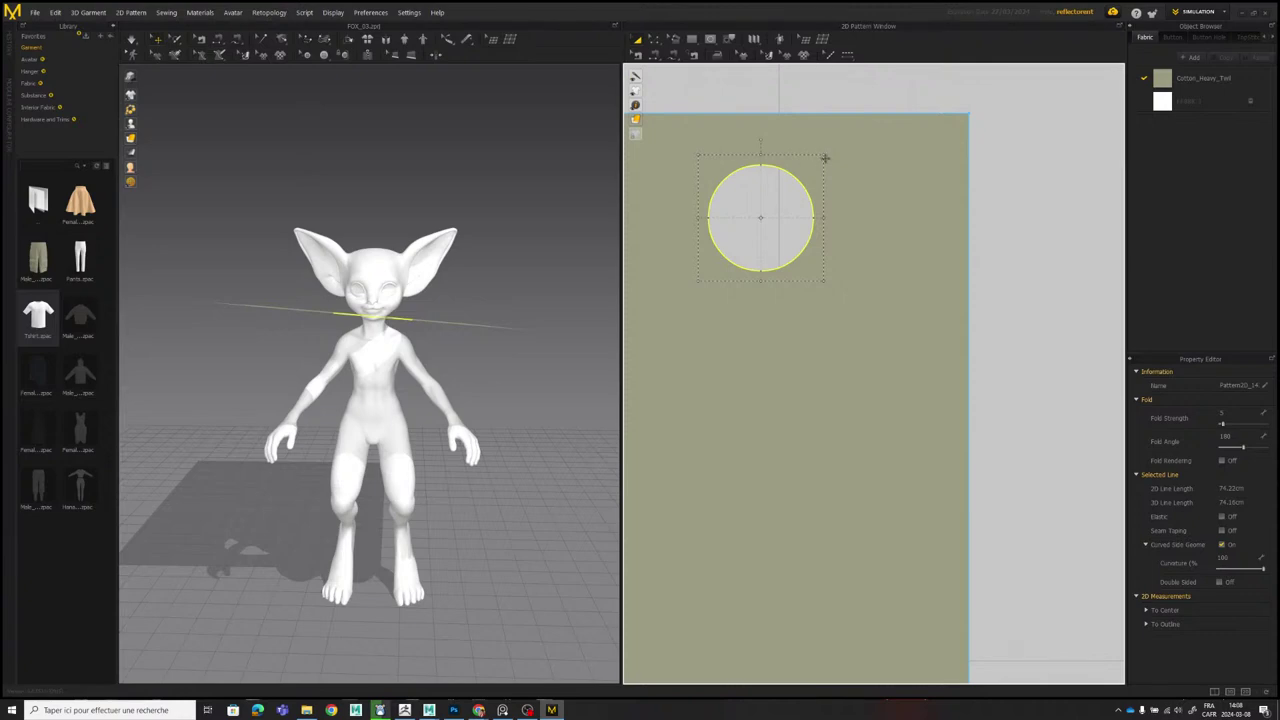
pyautogui.moveTo(825, 158); pyautogui.dragTo(761, 194)
pyautogui.moveTo(520, 268); pyautogui.dragTo(517, 326, button='right')
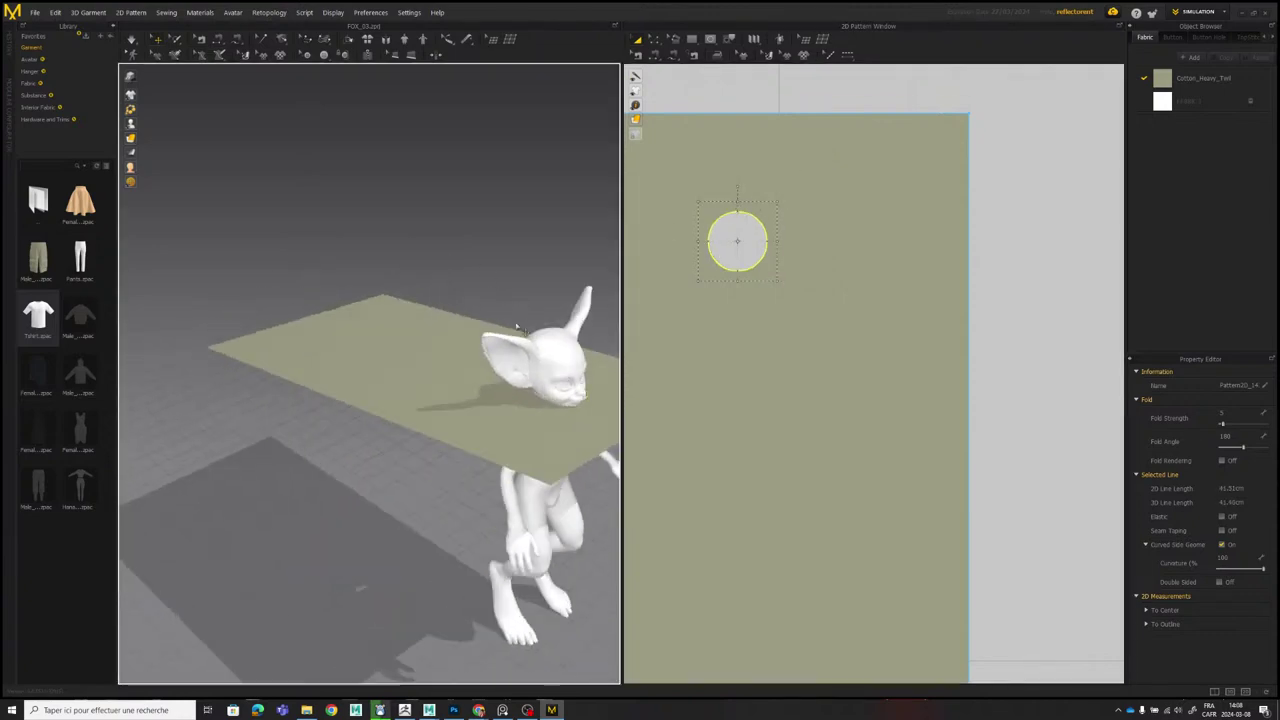
# Move the sheet so the smaller hole encircles the fox's neck.
pyautogui.click(512, 410)
pyautogui.moveTo(519, 390); pyautogui.dragTo(502, 396)
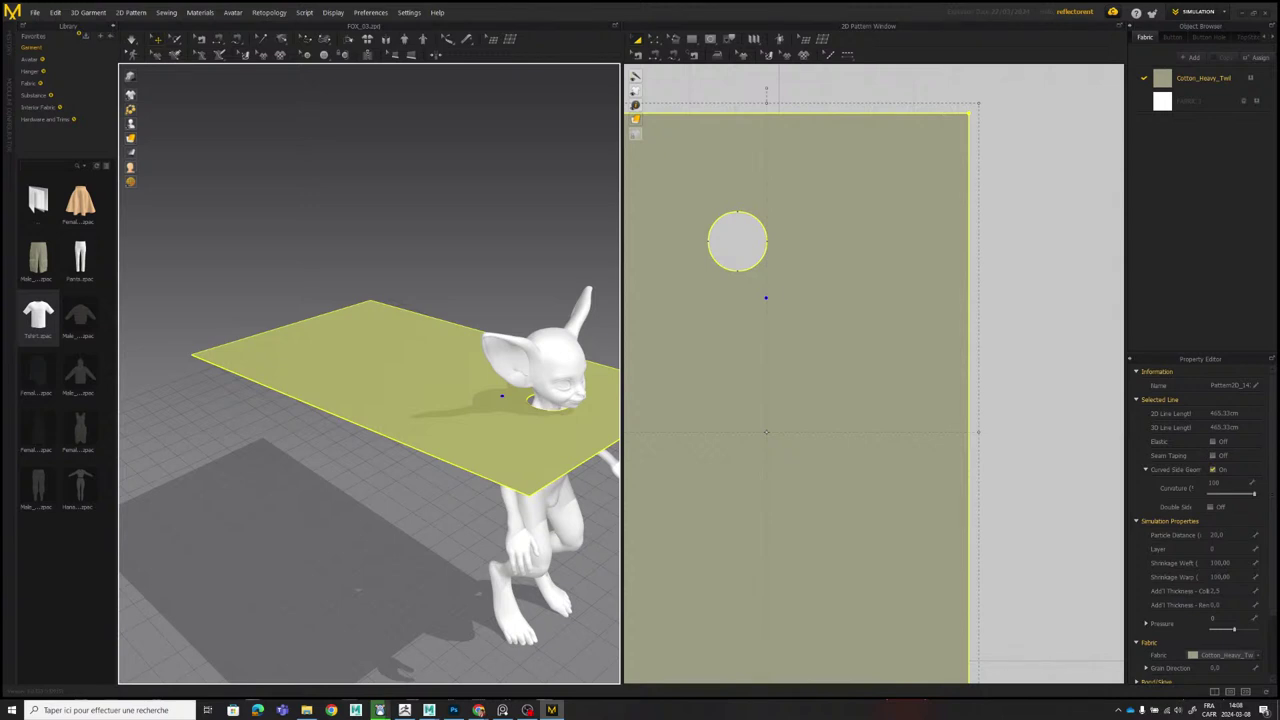
pyautogui.moveTo(564, 358); pyautogui.dragTo(543, 340, button='middle')
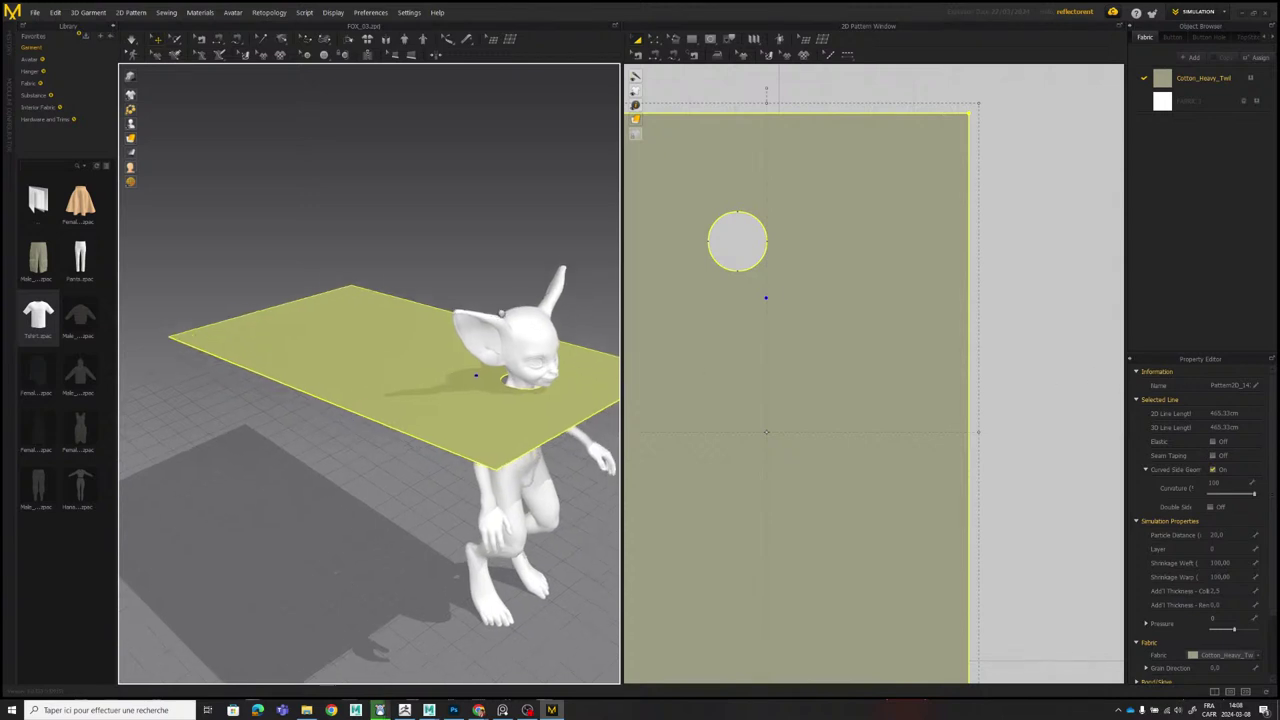
# Try scaling the sheet shorter from its lower side and undo the scaling.
pyautogui.scroll(3, 530, 335)
pyautogui.moveTo(512, 322); pyautogui.dragTo(598, 326, button='right')
pyautogui.scroll(-5, 514, 308)
pyautogui.scroll(-6, 850, 304)
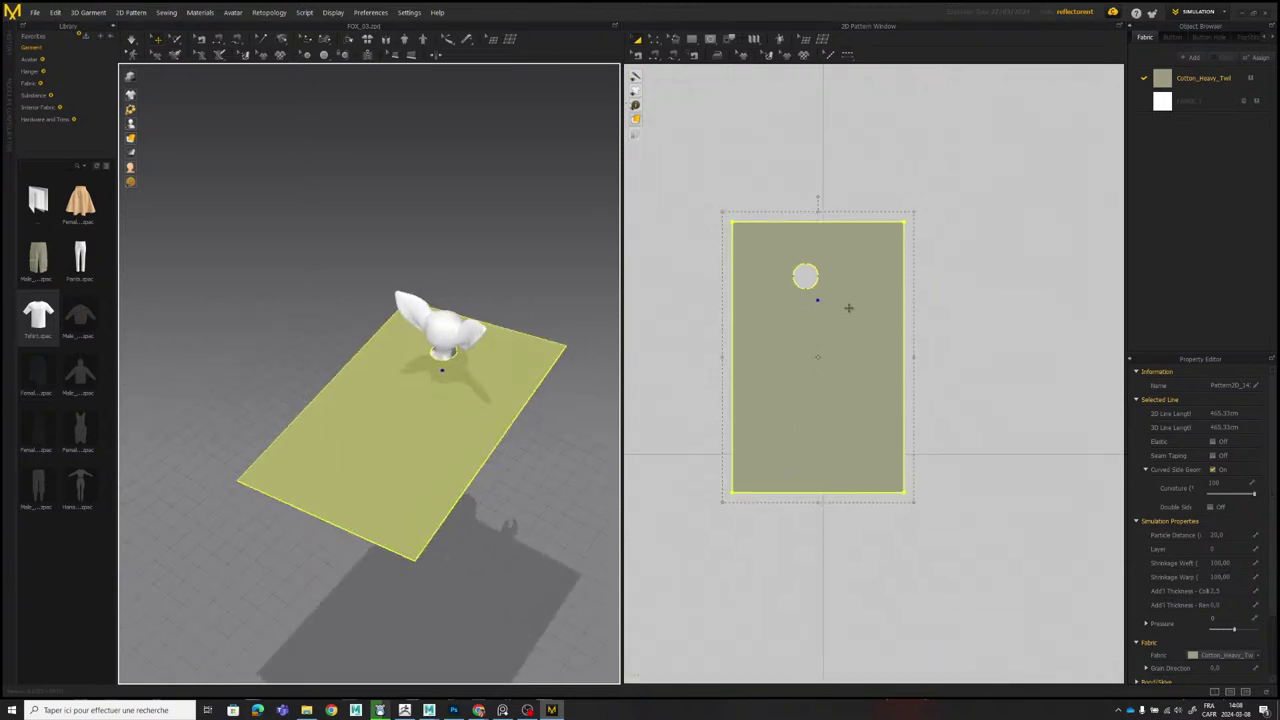
pyautogui.moveTo(809, 356); pyautogui.dragTo(817, 323, button='middle')
pyautogui.scroll(3, 830, 360)
pyautogui.click(815, 485)
pyautogui.click(813, 450)
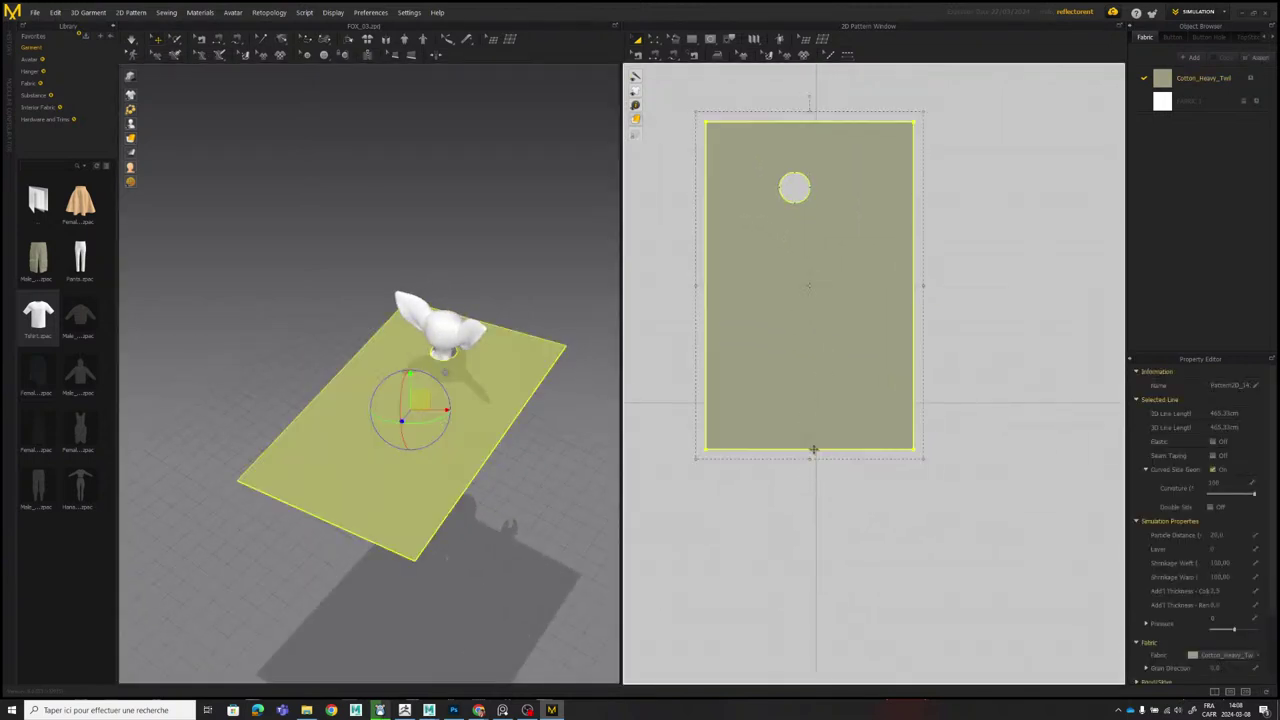
pyautogui.moveTo(810, 460); pyautogui.dragTo(817, 420)
pyautogui.hotkey('ctrl', 'z')
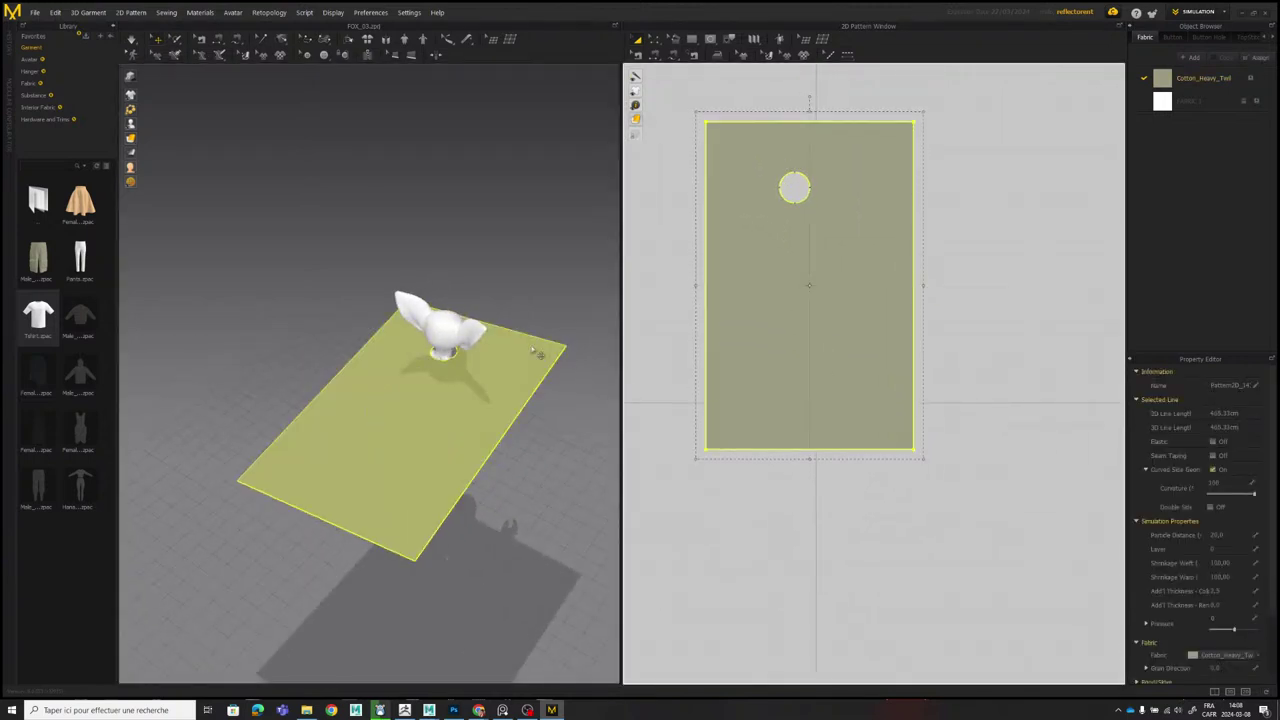
# Simulate the holed sheet so it drapes from the fox's neck over the shoulders.
pyautogui.click(131, 40)
pyautogui.moveTo(521, 298); pyautogui.dragTo(430, 321, button='right')
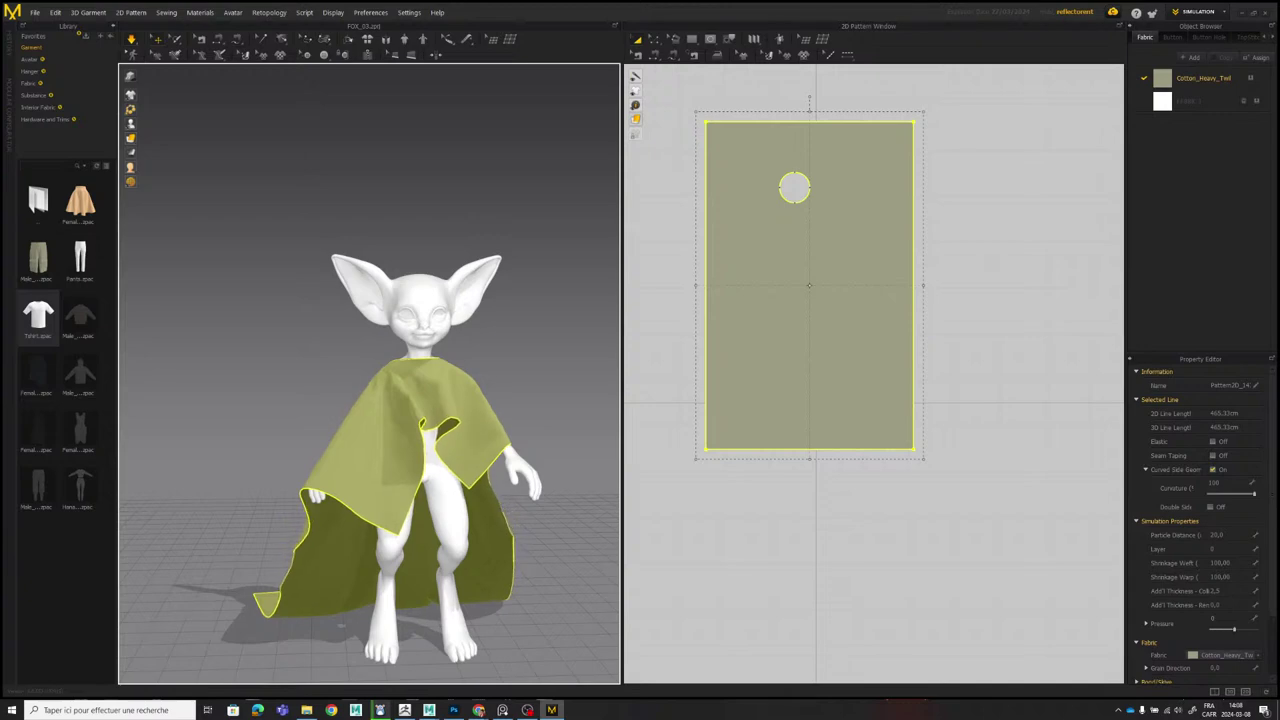
pyautogui.moveTo(432, 414); pyautogui.dragTo(398, 424, button='right')
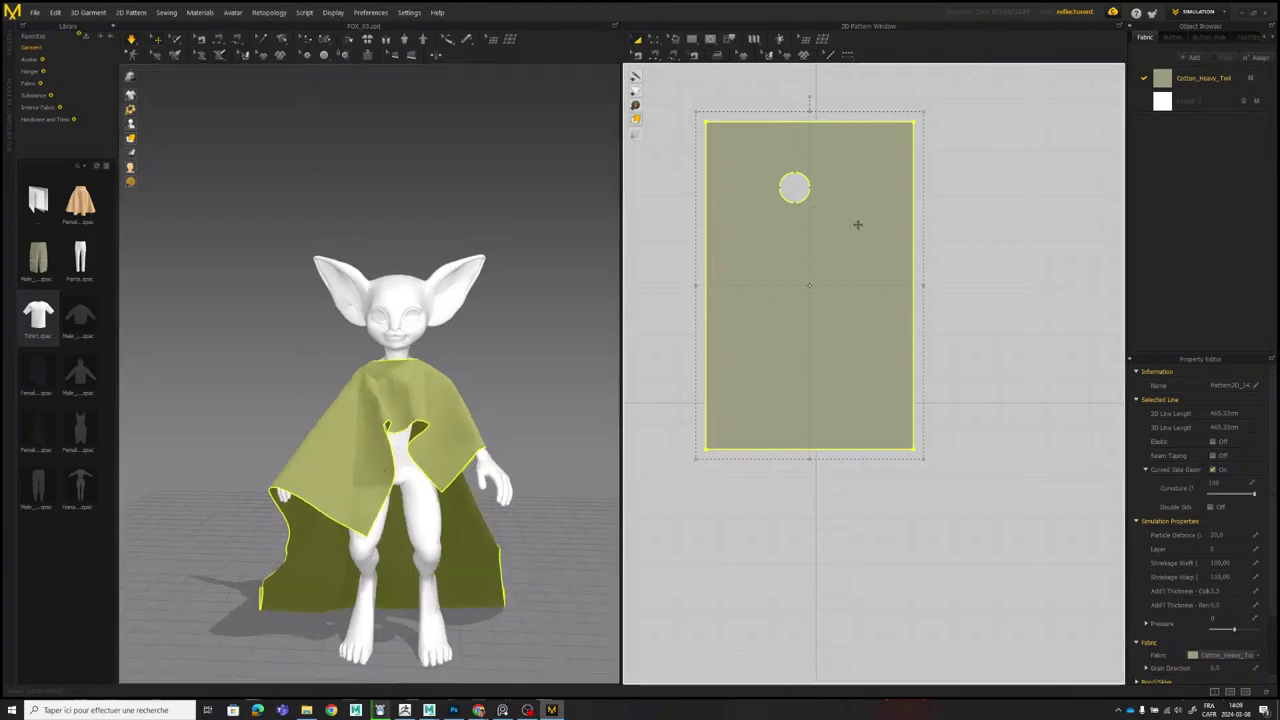
# Shorten the sheet by moving its lower edge up in the 2D pattern with Edit Pattern.
pyautogui.click(656, 41)
pyautogui.click(948, 457)
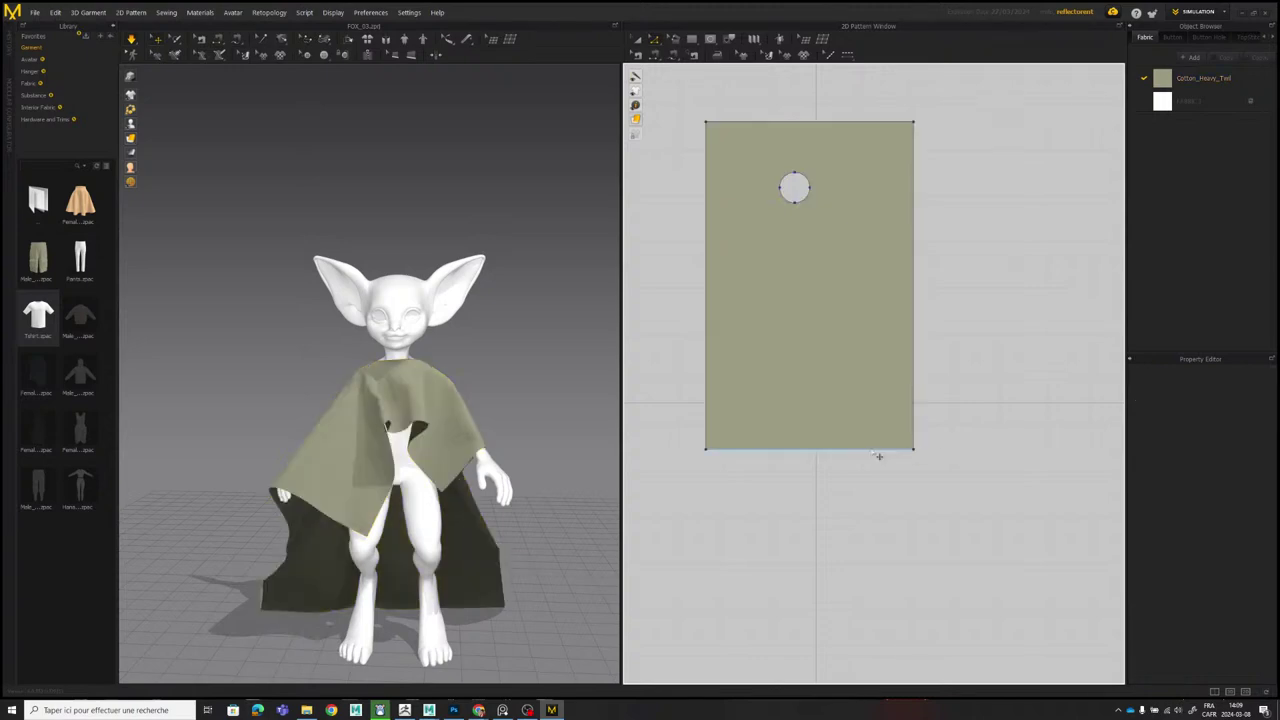
pyautogui.click(877, 452)
pyautogui.moveTo(873, 452); pyautogui.dragTo(873, 373)
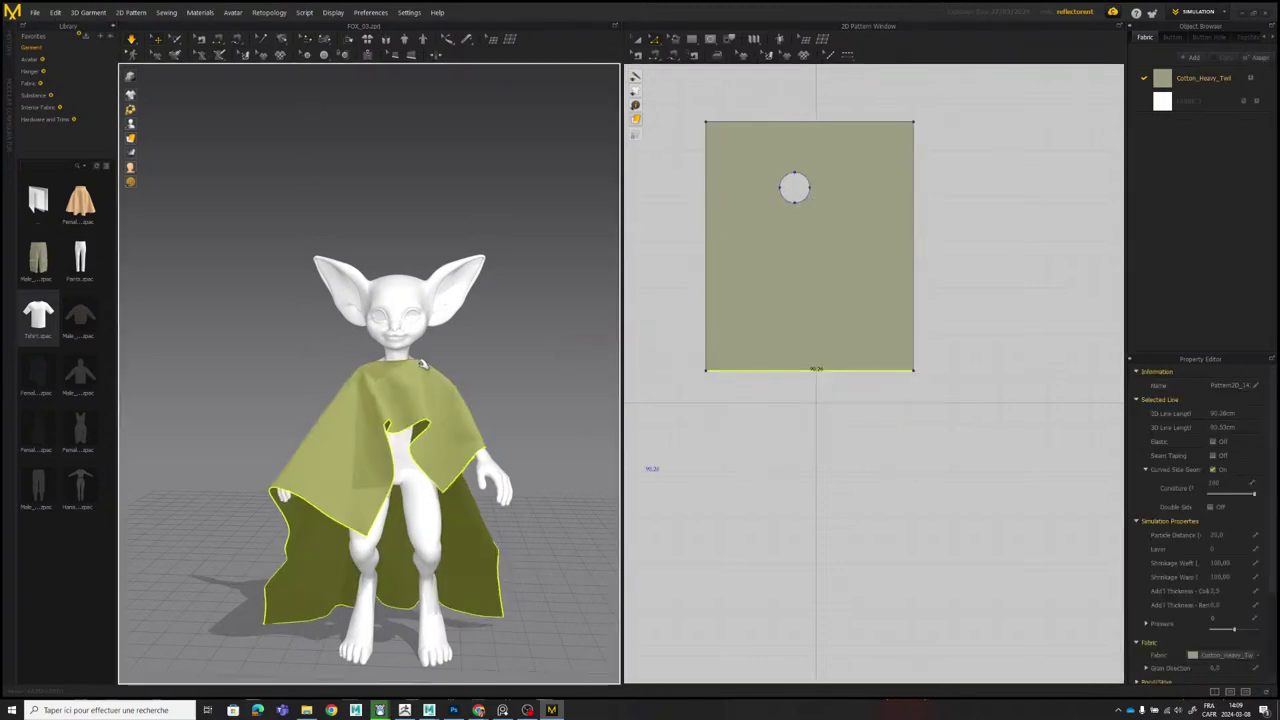
# Try moving the neck hole's outline up within the pattern and undo the move.
pyautogui.moveTo(345, 385); pyautogui.dragTo(437, 392, button='right')
pyautogui.scroll(2, 820, 170)
pyautogui.moveTo(776, 156); pyautogui.dragTo(817, 198, button='middle')
pyautogui.scroll(1, 820, 215)
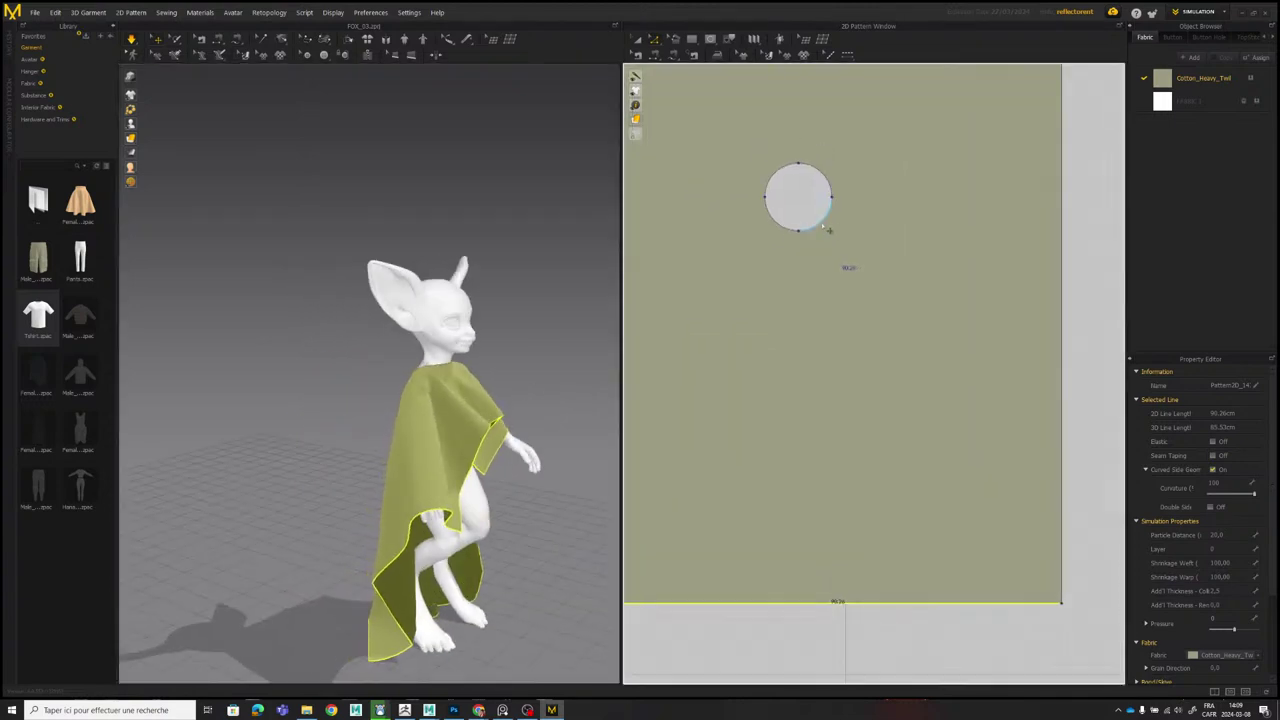
pyautogui.click(822, 223)
pyautogui.moveTo(749, 142); pyautogui.dragTo(819, 192)
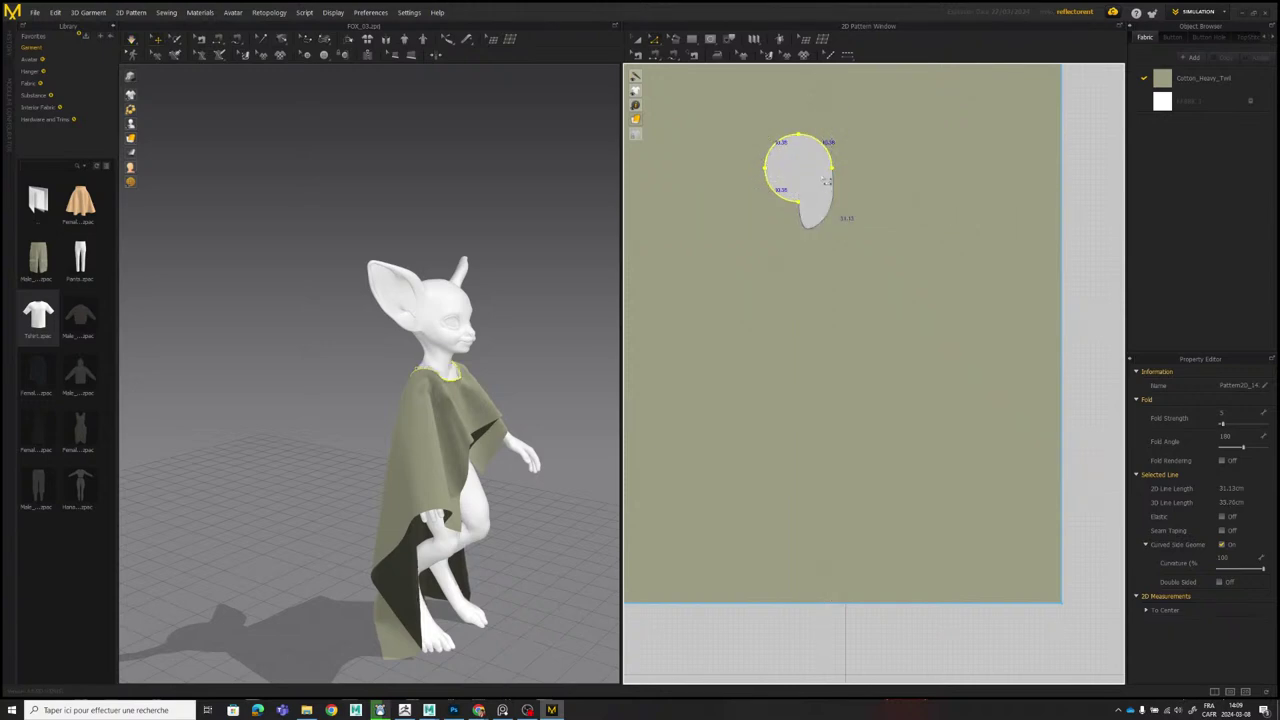
pyautogui.hotkey('ctrl', 'z')
# Shrink the whole neck hole to a circumference of about 32 cm and move it closer to the sheet's upper edge.
pyautogui.moveTo(815, 148); pyautogui.dragTo(816, 197, button='middle')
pyautogui.moveTo(751, 186); pyautogui.dragTo(855, 332)
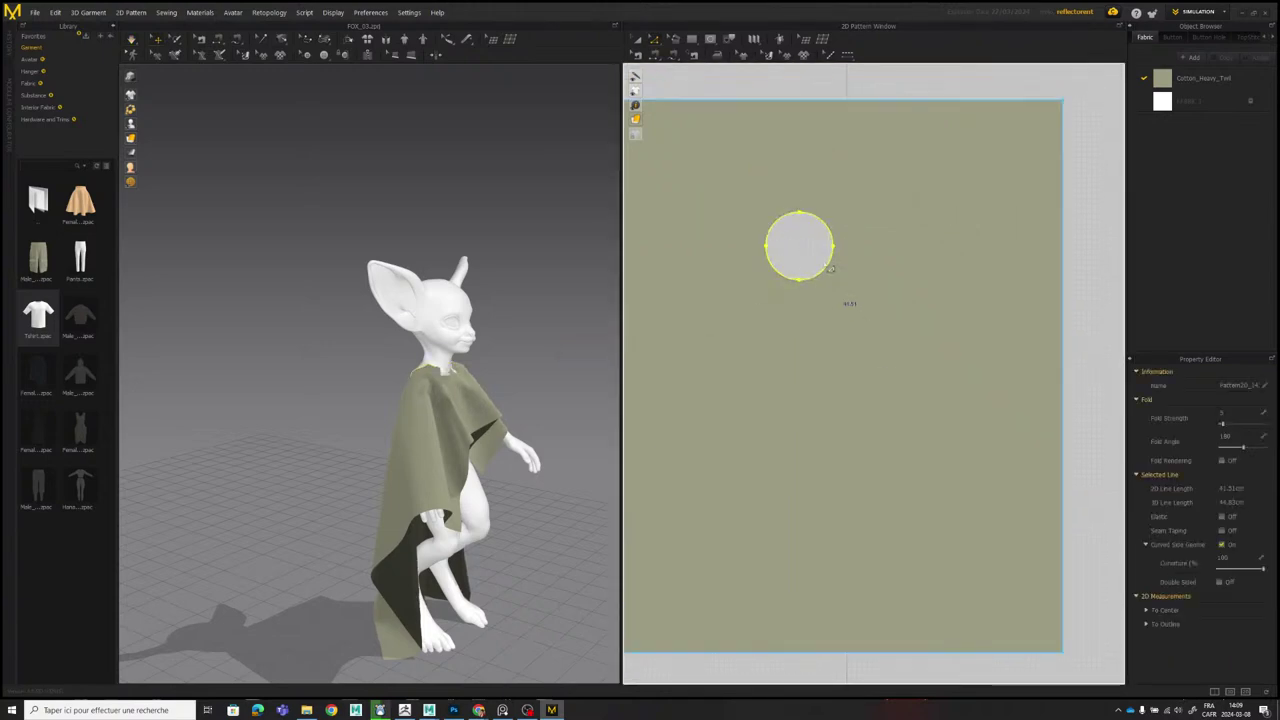
pyautogui.click(638, 41)
pyautogui.moveTo(842, 287); pyautogui.dragTo(802, 170)
pyautogui.click(801, 171)
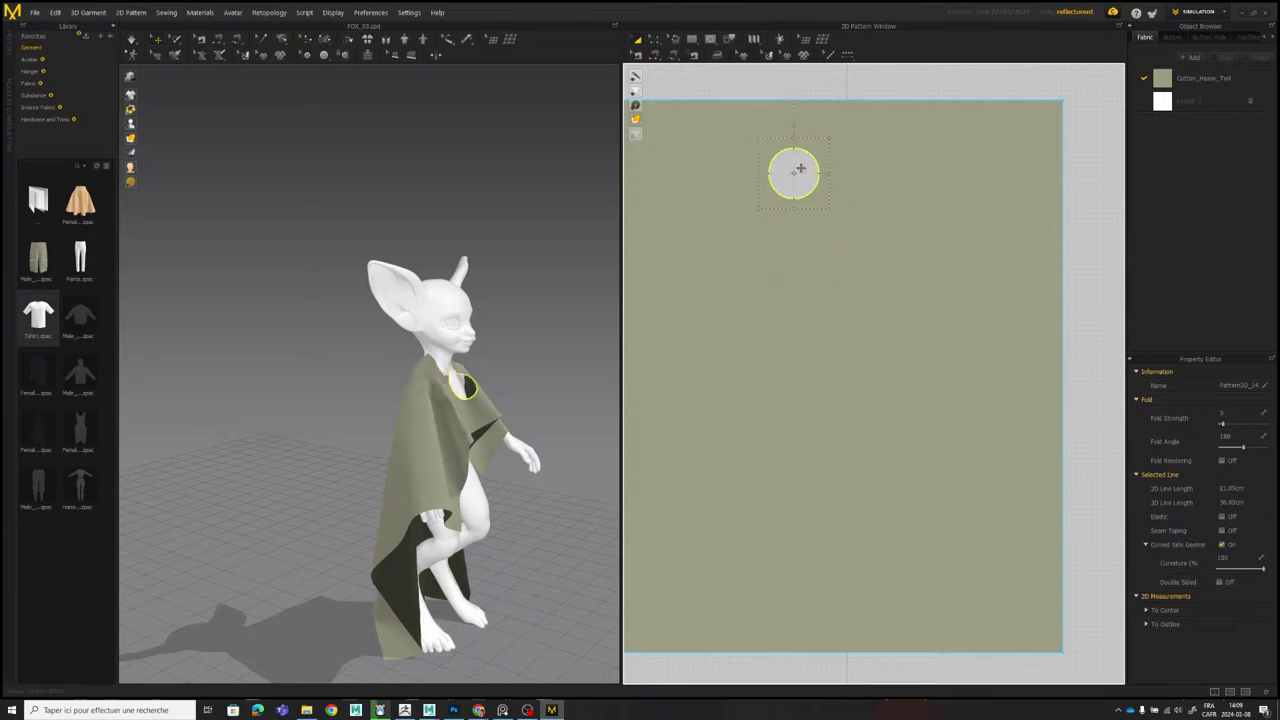
# Reposition the cape in 3D so the smaller hole surrounds the fox's neck, and simulate the drape.
pyautogui.moveTo(420, 403); pyautogui.dragTo(404, 371)
pyautogui.moveTo(404, 371); pyautogui.dragTo(492, 386, button='right')
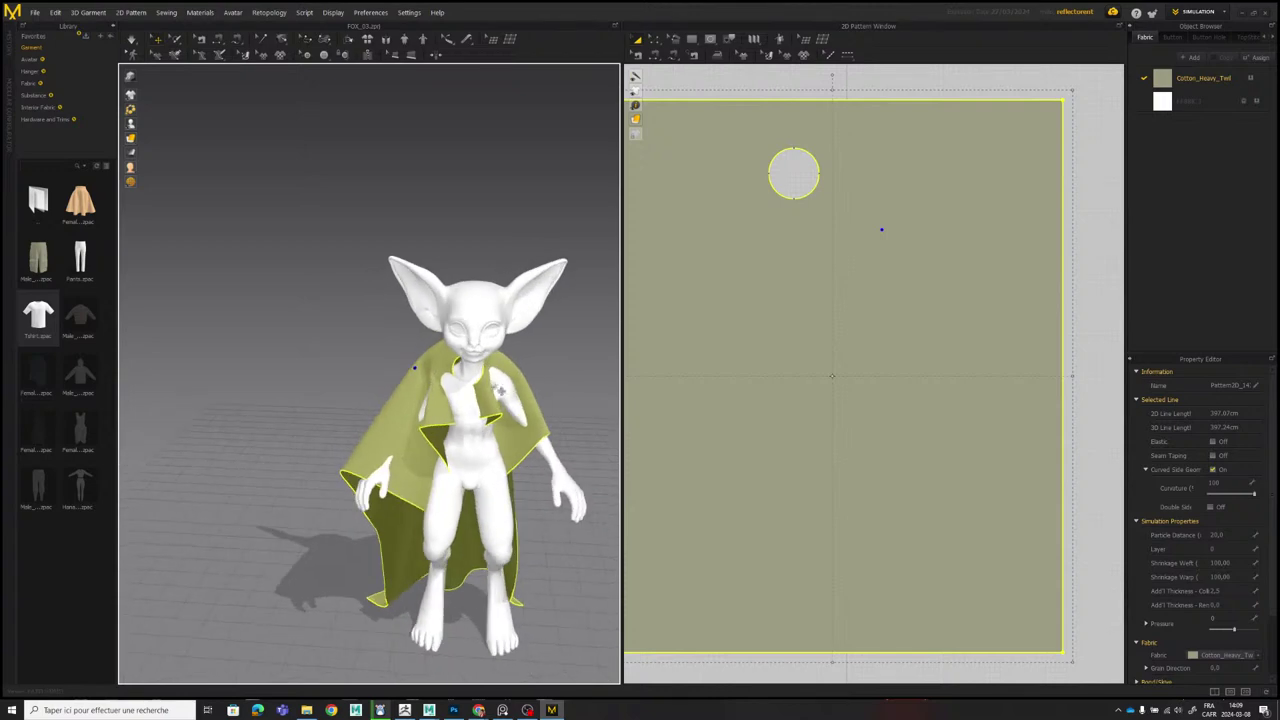
pyautogui.click(482, 387)
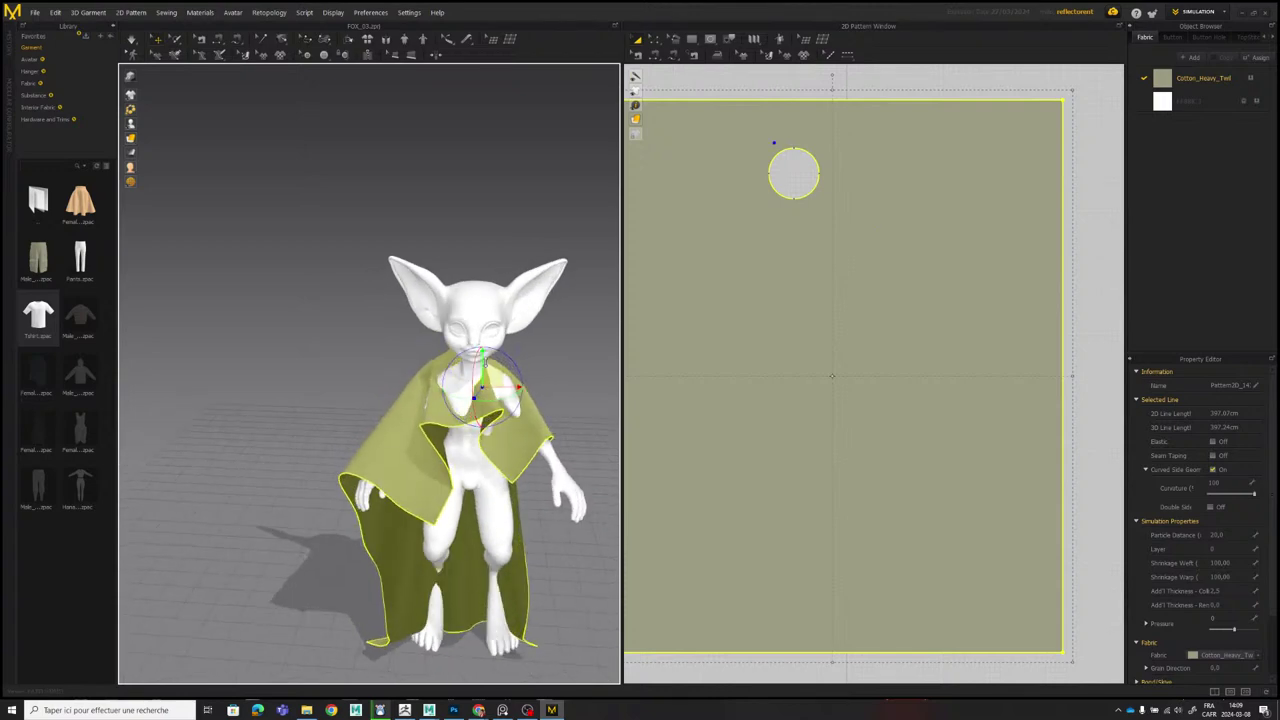
pyautogui.moveTo(506, 383); pyautogui.dragTo(559, 385, button='right')
pyautogui.scroll(3, 510, 363)
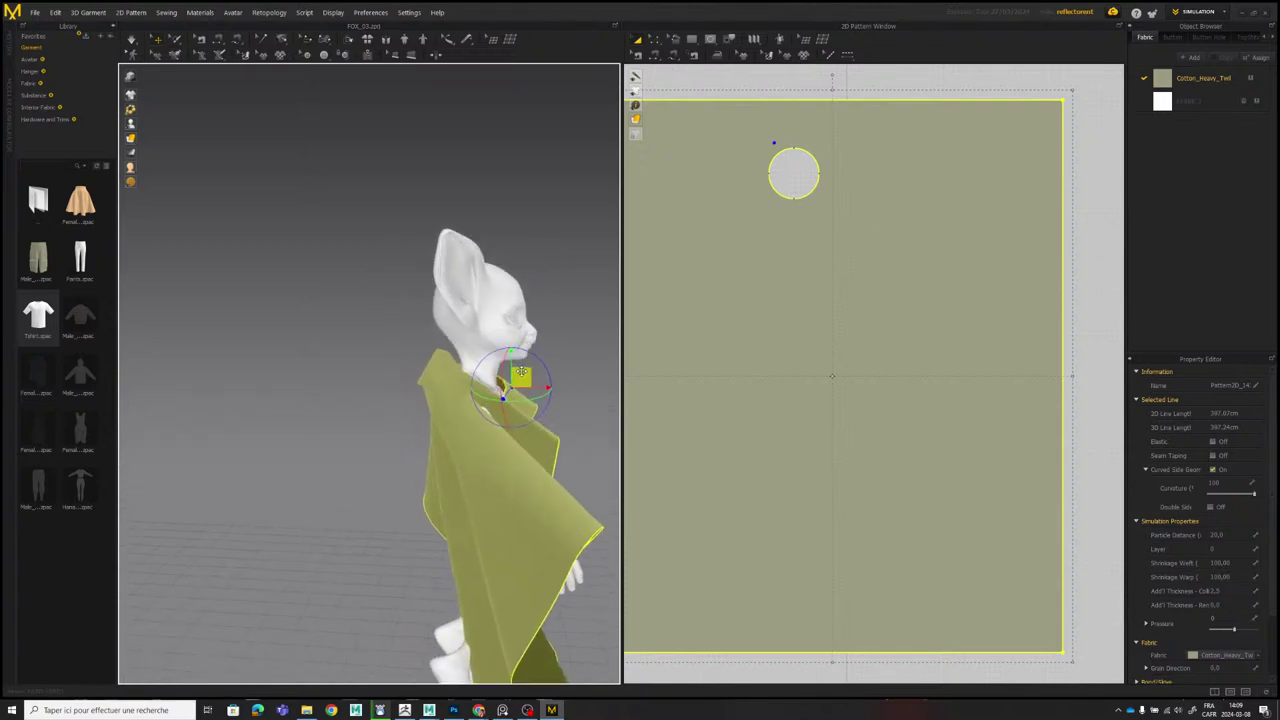
pyautogui.moveTo(521, 378); pyautogui.dragTo(518, 378)
pyautogui.press('space')
pyautogui.moveTo(541, 365); pyautogui.dragTo(478, 379, button='right')
pyautogui.scroll(-3, 484, 377)
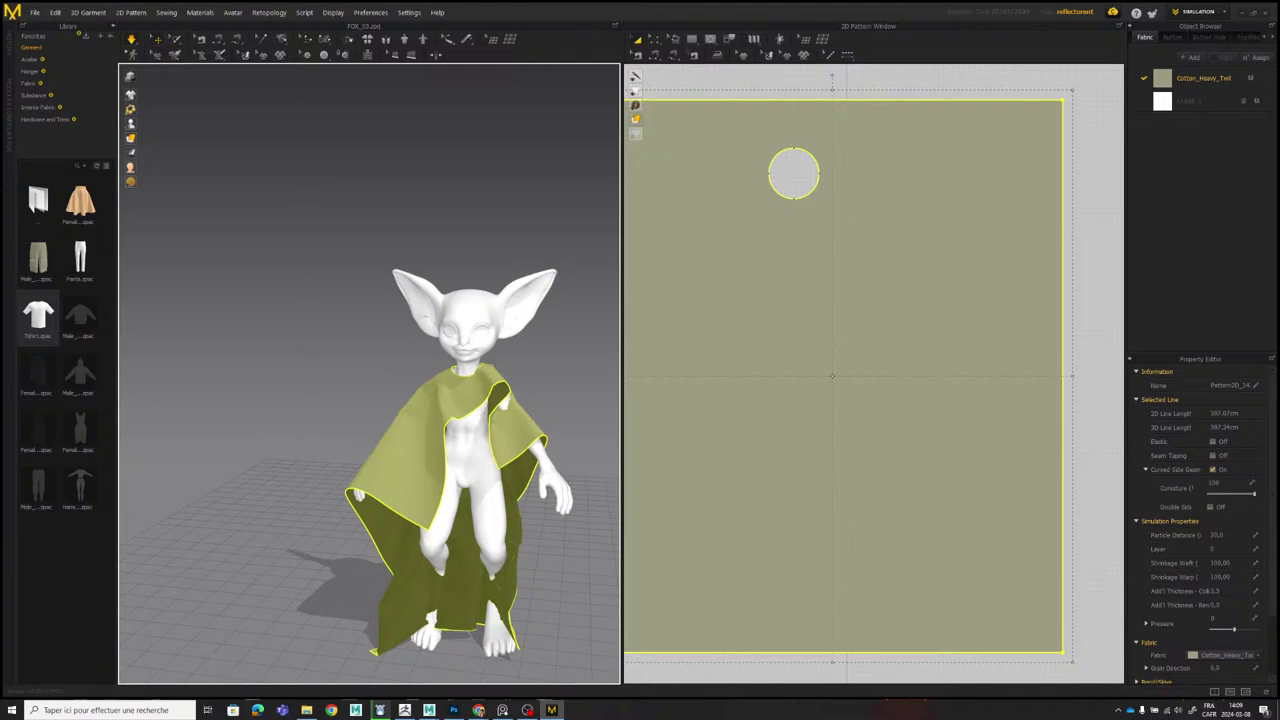
# Pull the simulated cape outward and back around both shoulders so its front opens and the cloth hangs behind the fox.
pyautogui.moveTo(579, 337); pyautogui.dragTo(566, 288, button='middle')
pyautogui.scroll(3, 560, 290)
pyautogui.moveTo(525, 300)
pyautogui.mouseDown(button='right')
pyautogui.moveTo(605, 308)
pyautogui.moveTo(518, 311)
pyautogui.mouseUp(button='right')
pyautogui.moveTo(518, 311); pyautogui.dragTo(563, 346)
pyautogui.moveTo(563, 346); pyautogui.dragTo(513, 338, button='right')
pyautogui.moveTo(513, 338); pyautogui.dragTo(574, 346)
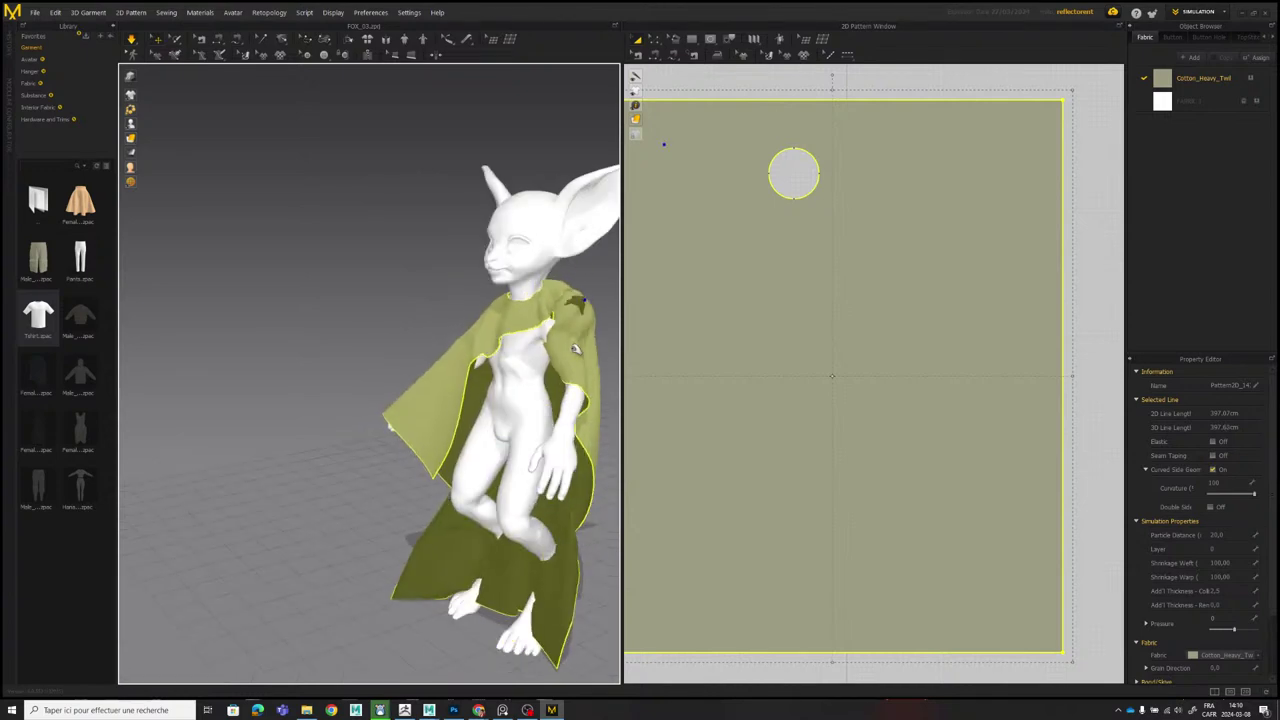
pyautogui.moveTo(574, 346); pyautogui.dragTo(520, 345, button='right')
pyautogui.moveTo(520, 345); pyautogui.dragTo(493, 377)
pyautogui.moveTo(493, 376); pyautogui.dragTo(596, 290, button='right')
pyautogui.moveTo(597, 291); pyautogui.dragTo(562, 326)
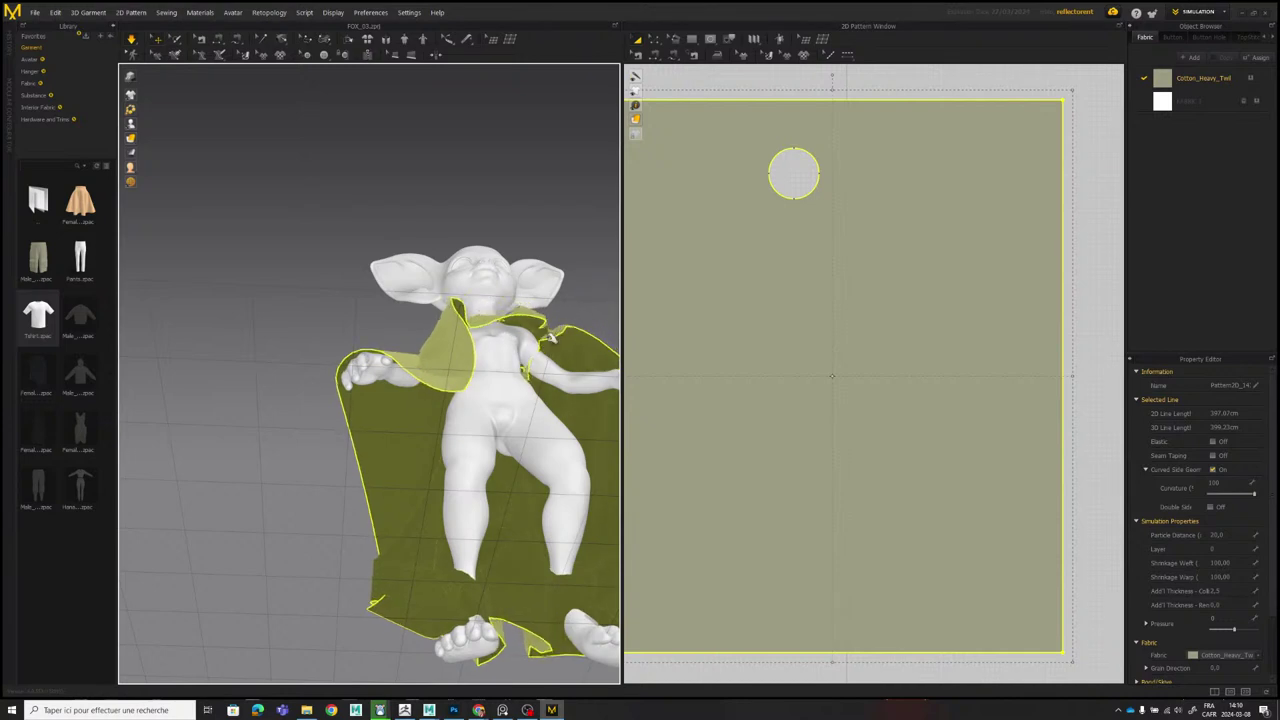
pyautogui.moveTo(562, 326); pyautogui.dragTo(425, 367, button='right')
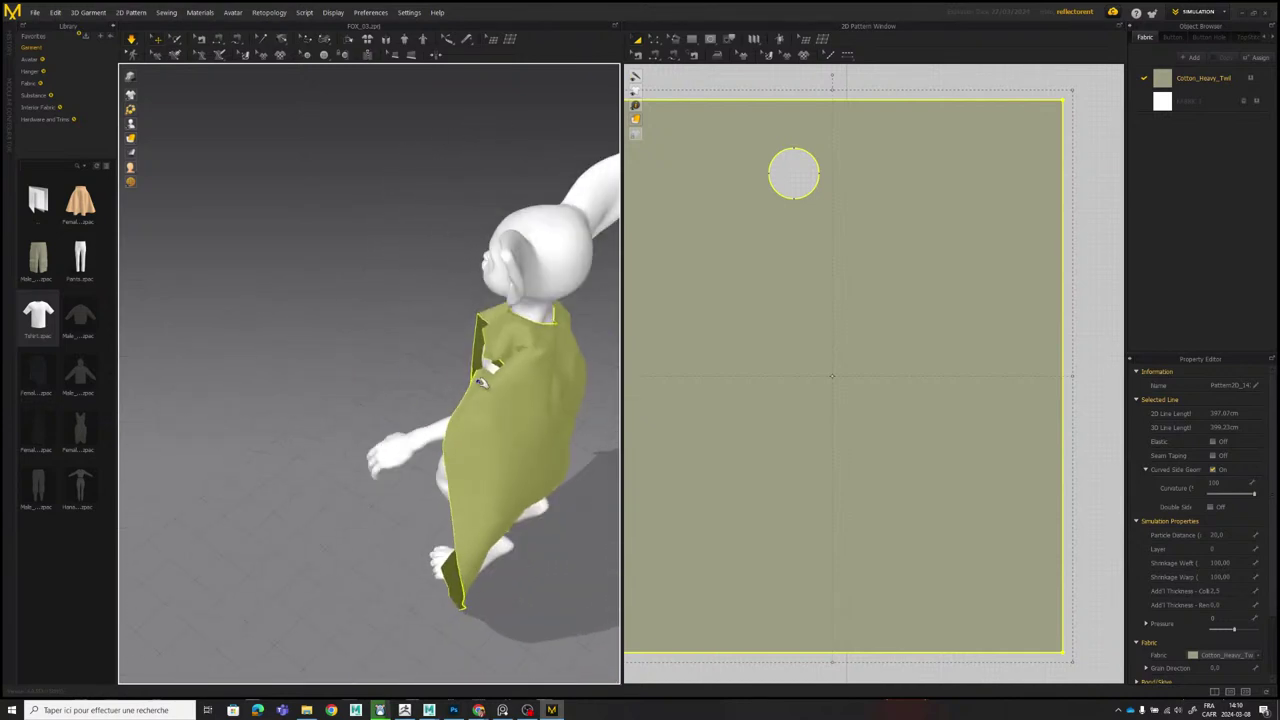
pyautogui.moveTo(480, 380); pyautogui.dragTo(353, 396)
pyautogui.moveTo(417, 369); pyautogui.dragTo(566, 337, button='right')
pyautogui.scroll(-2, 450, 376)
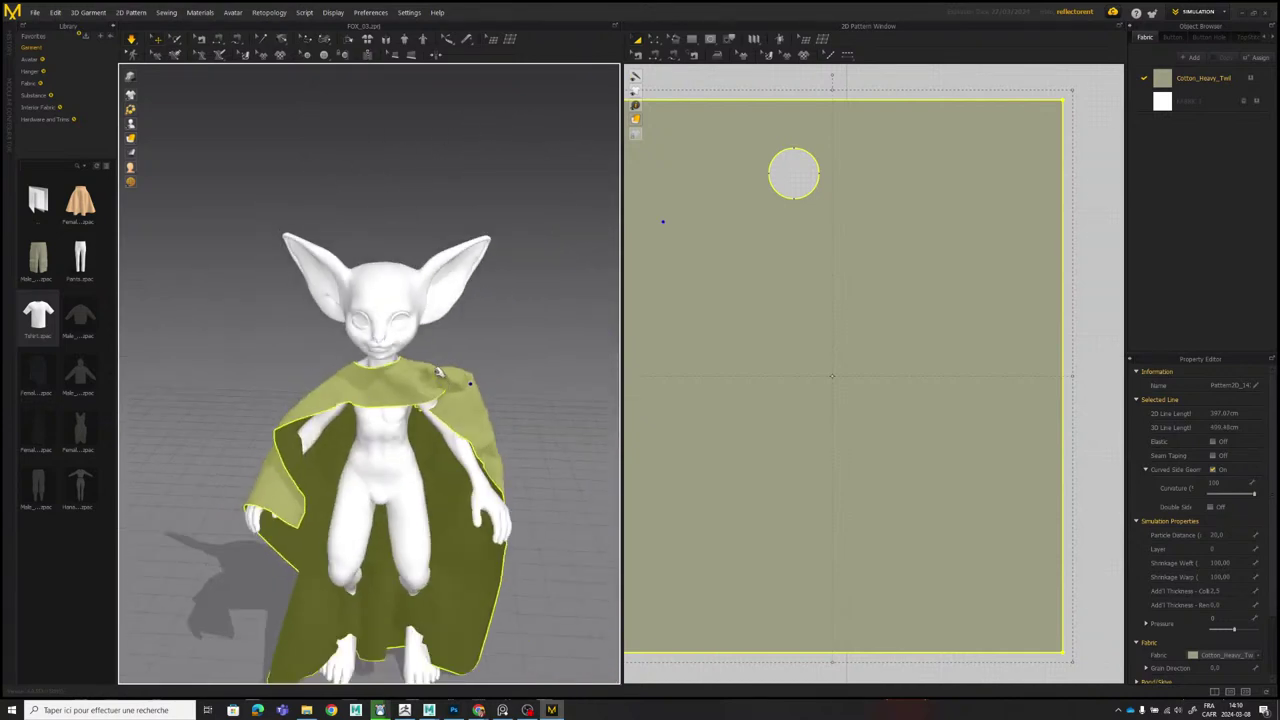
# Try selecting the neck hole with Transform Pattern and undo the accidental move of the whole sheet.
pyautogui.moveTo(440, 376); pyautogui.dragTo(575, 372, button='right')
pyautogui.moveTo(455, 414); pyautogui.dragTo(504, 403, button='right')
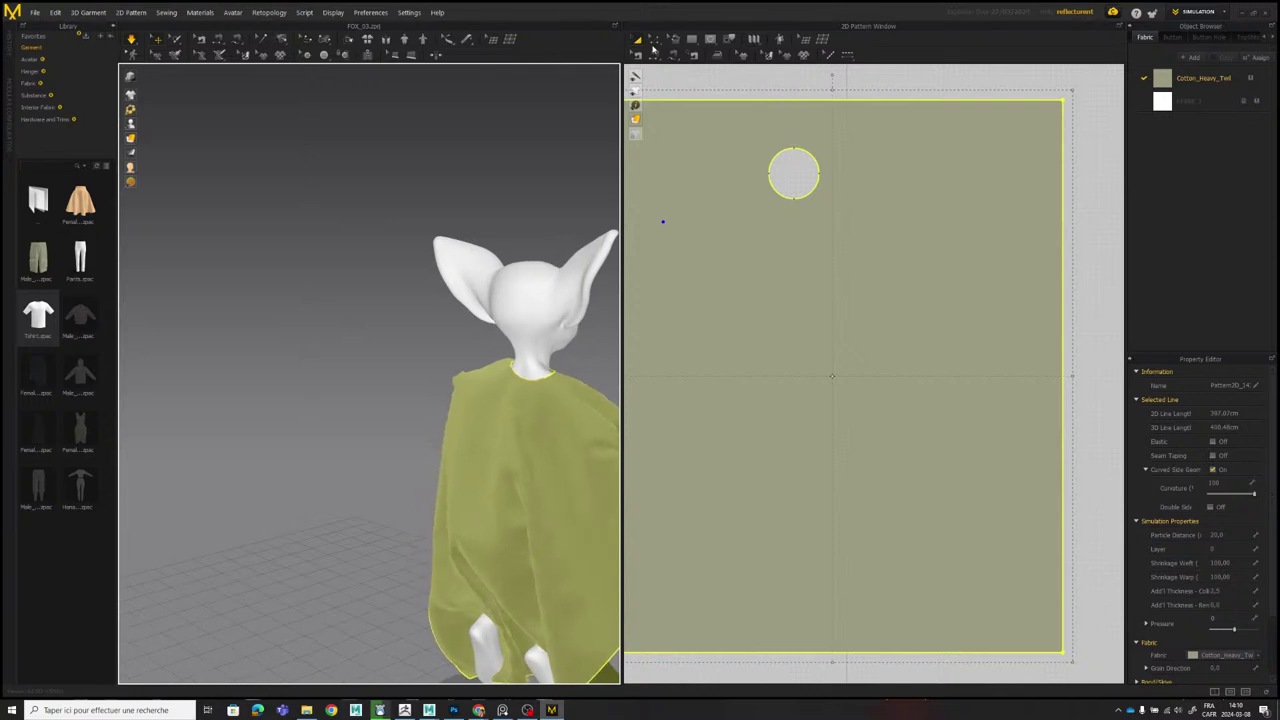
pyautogui.click(735, 79)
pyautogui.moveTo(738, 70); pyautogui.dragTo(776, 118, button='middle')
pyautogui.scroll(1, 678, 62)
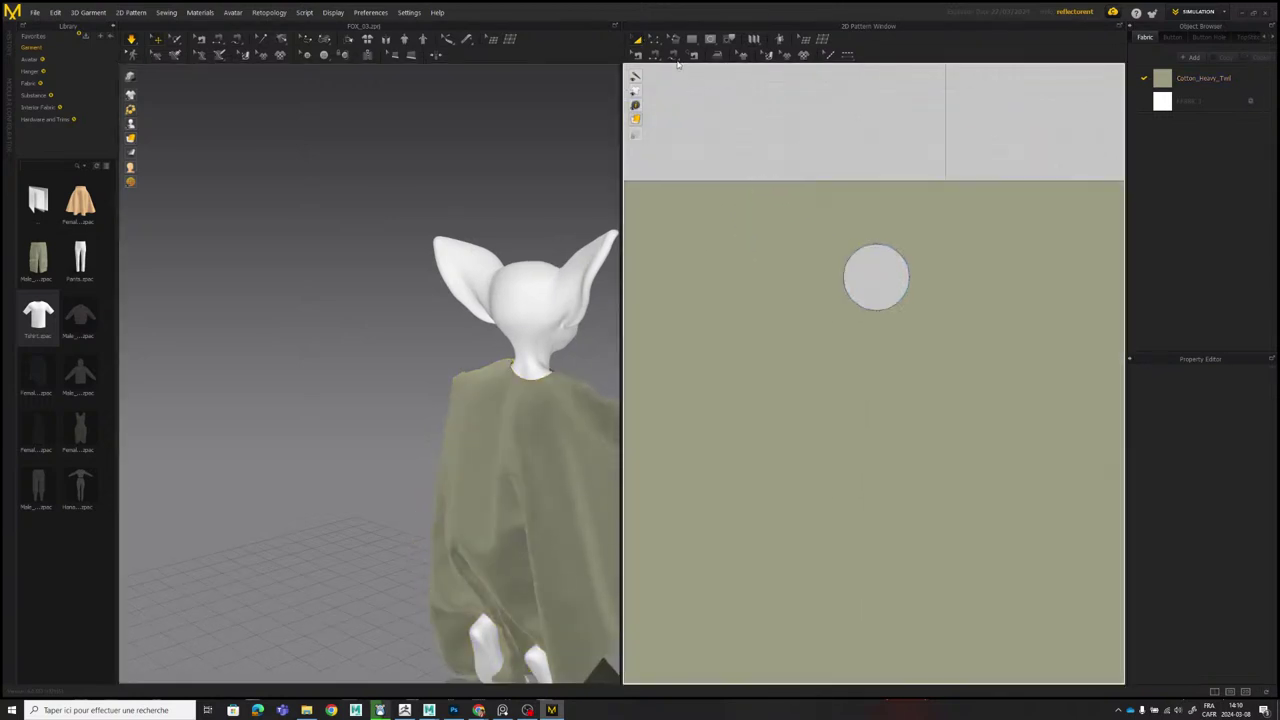
pyautogui.click(654, 42)
pyautogui.moveTo(860, 229); pyautogui.dragTo(795, 216, button='middle')
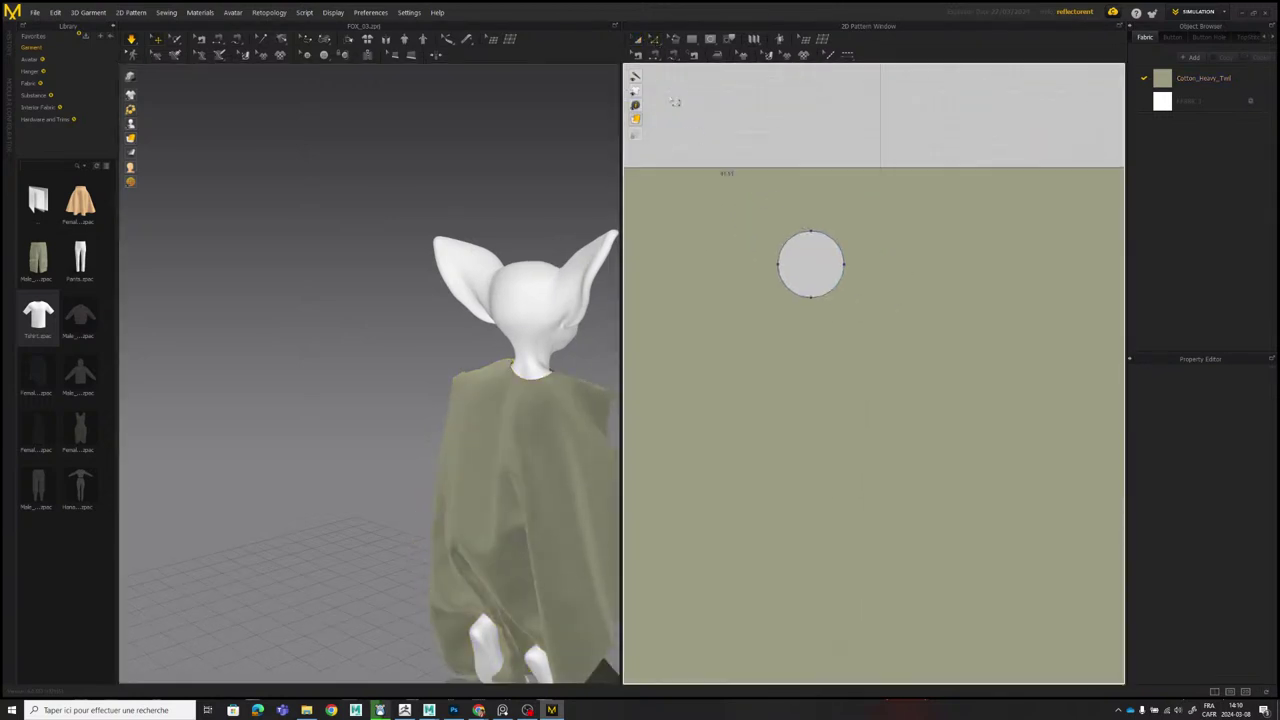
pyautogui.click(637, 41)
pyautogui.moveTo(752, 215); pyautogui.dragTo(841, 308)
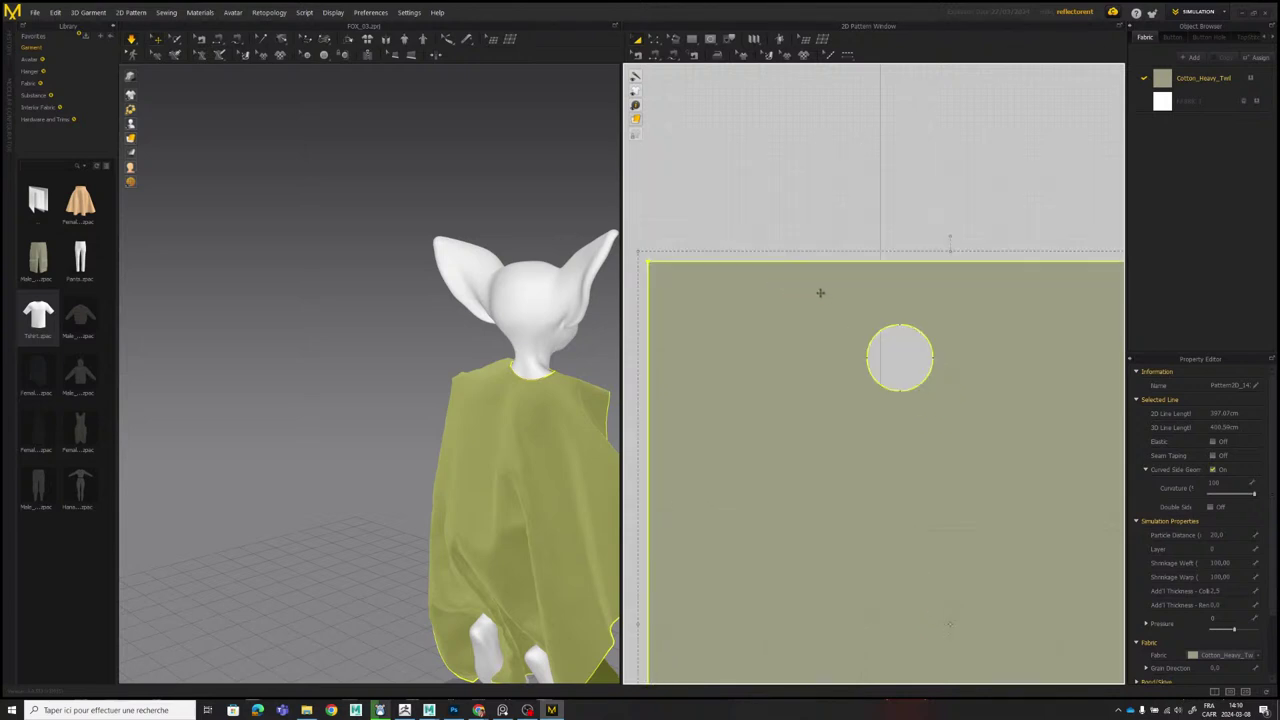
pyautogui.hotkey('ctrl', 'z')
# Reduce the neck hole to a circumference of about 28 cm and move it nearer the sheet's upper edge.
pyautogui.click(660, 43)
pyautogui.scroll(1, 777, 200)
pyautogui.scroll(2, 776, 201)
pyautogui.moveTo(712, 200); pyautogui.dragTo(937, 423)
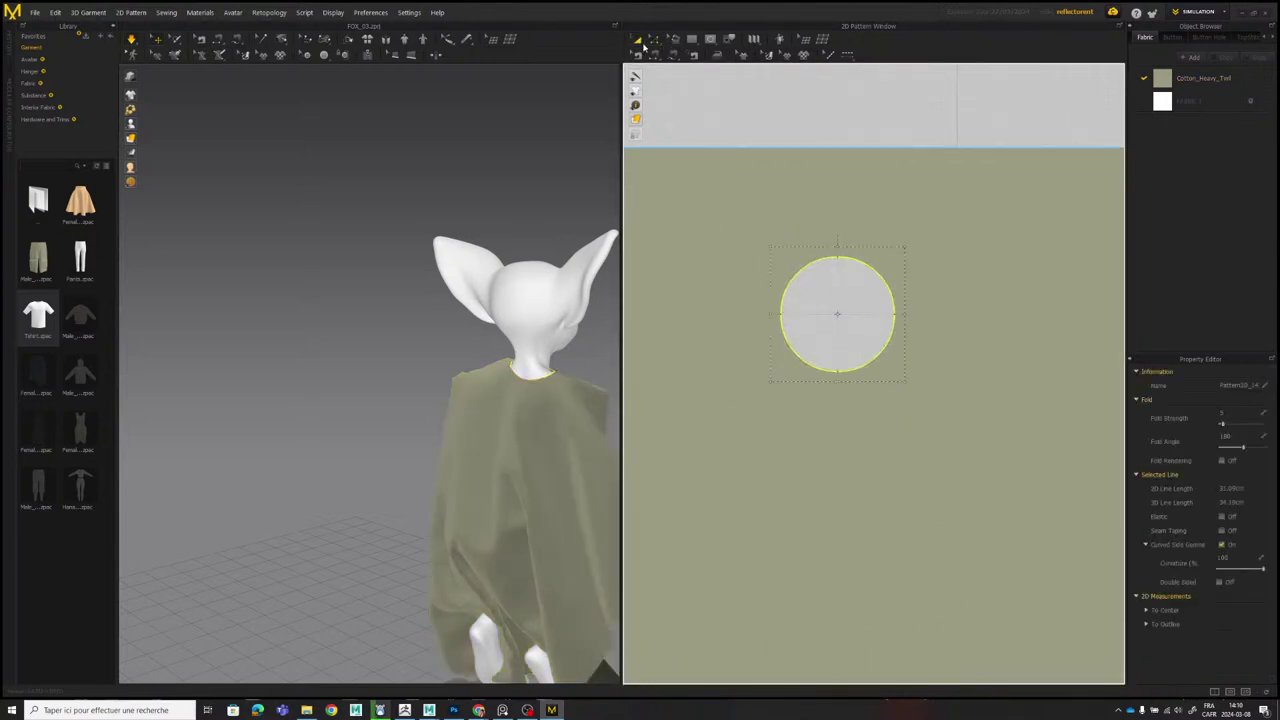
pyautogui.moveTo(904, 381); pyautogui.dragTo(888, 361)
pyautogui.moveTo(852, 316); pyautogui.dragTo(852, 256)
# Shift the cape in 3D to fit the tighter hole around the neck and rerun the drape simulation.
pyautogui.moveTo(205, 135); pyautogui.dragTo(336, 234, button='right')
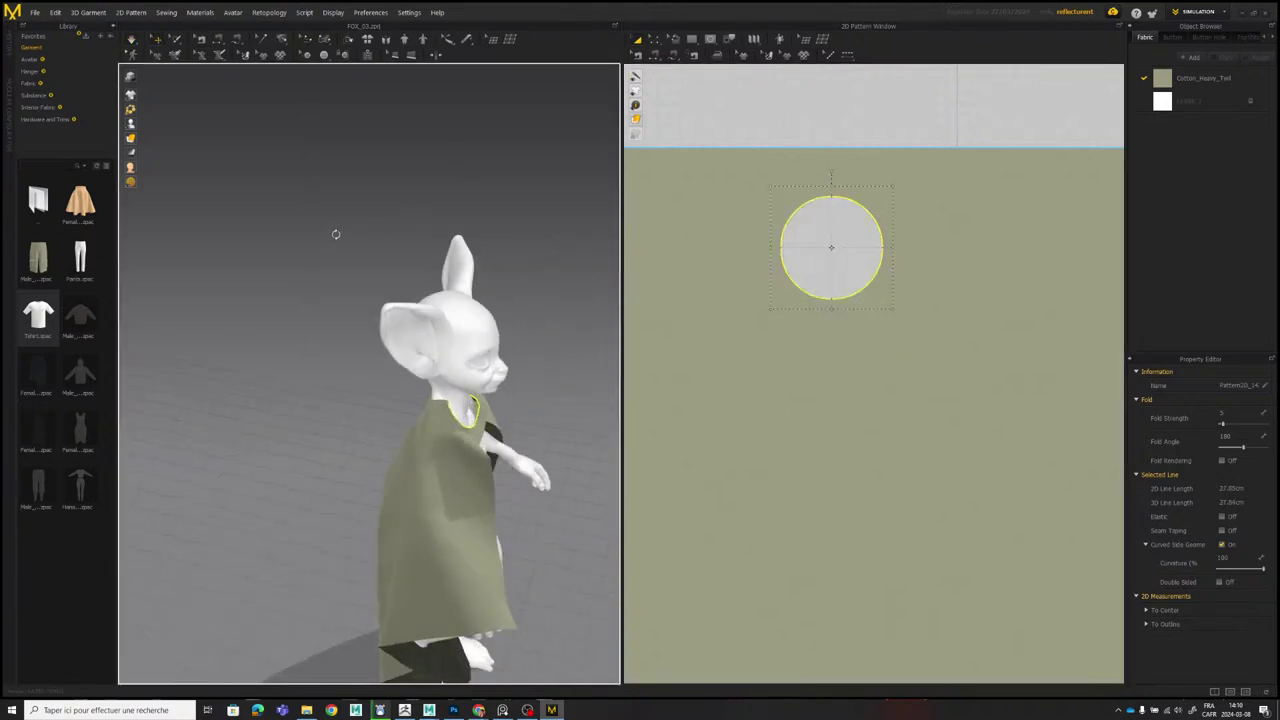
pyautogui.click(444, 444)
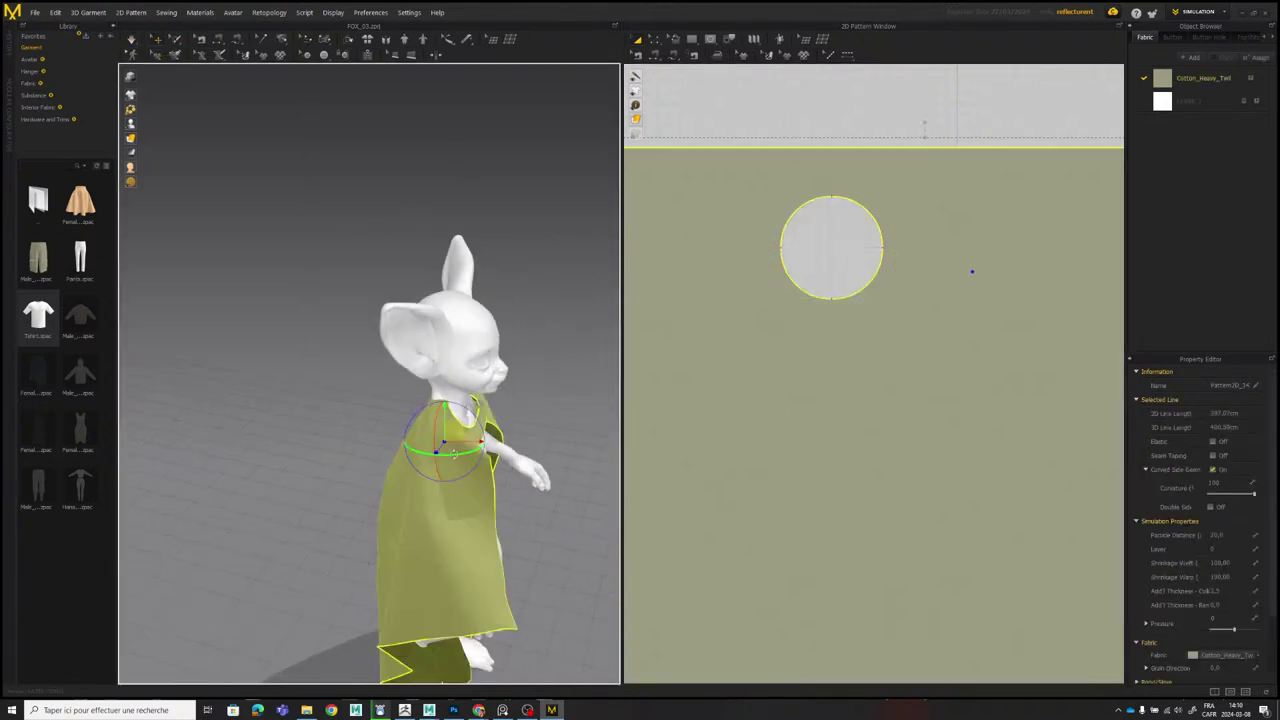
pyautogui.moveTo(457, 431); pyautogui.dragTo(446, 428)
pyautogui.moveTo(454, 428); pyautogui.dragTo(383, 357, button='right')
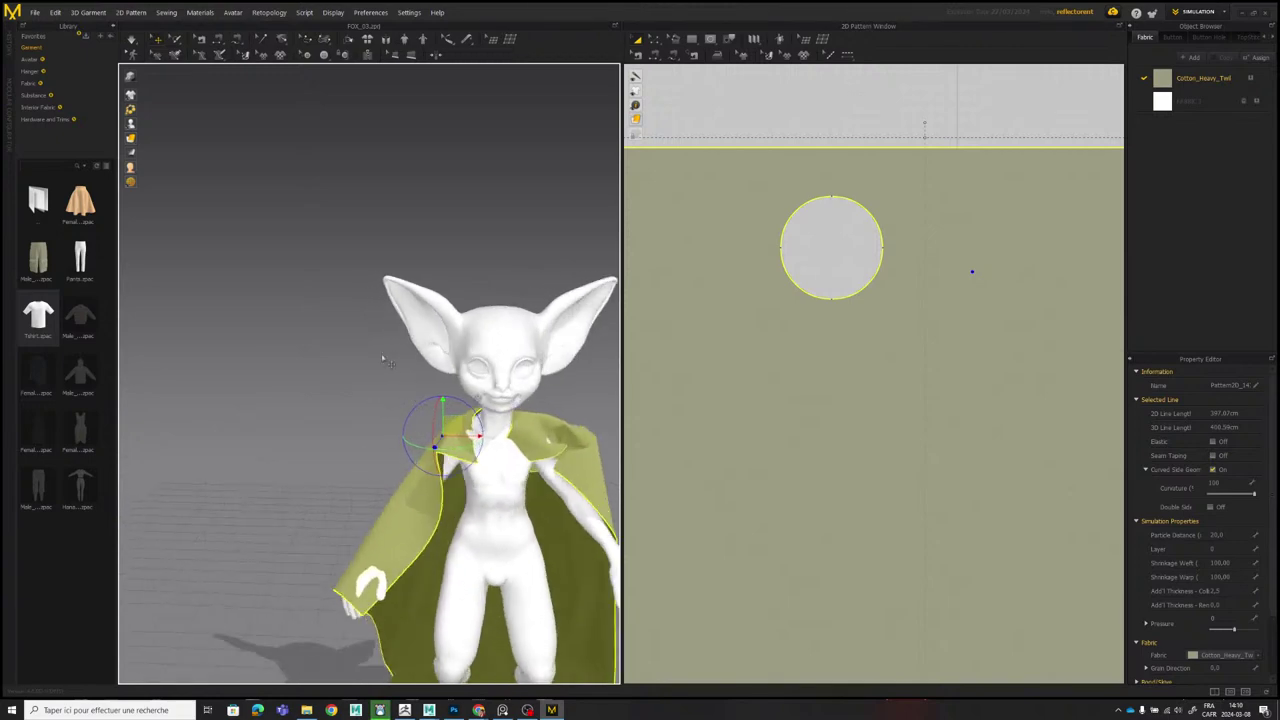
pyautogui.click(383, 357)
pyautogui.moveTo(474, 358); pyautogui.dragTo(420, 320, button='middle')
pyautogui.scroll(2, 420, 320)
pyautogui.press('space')
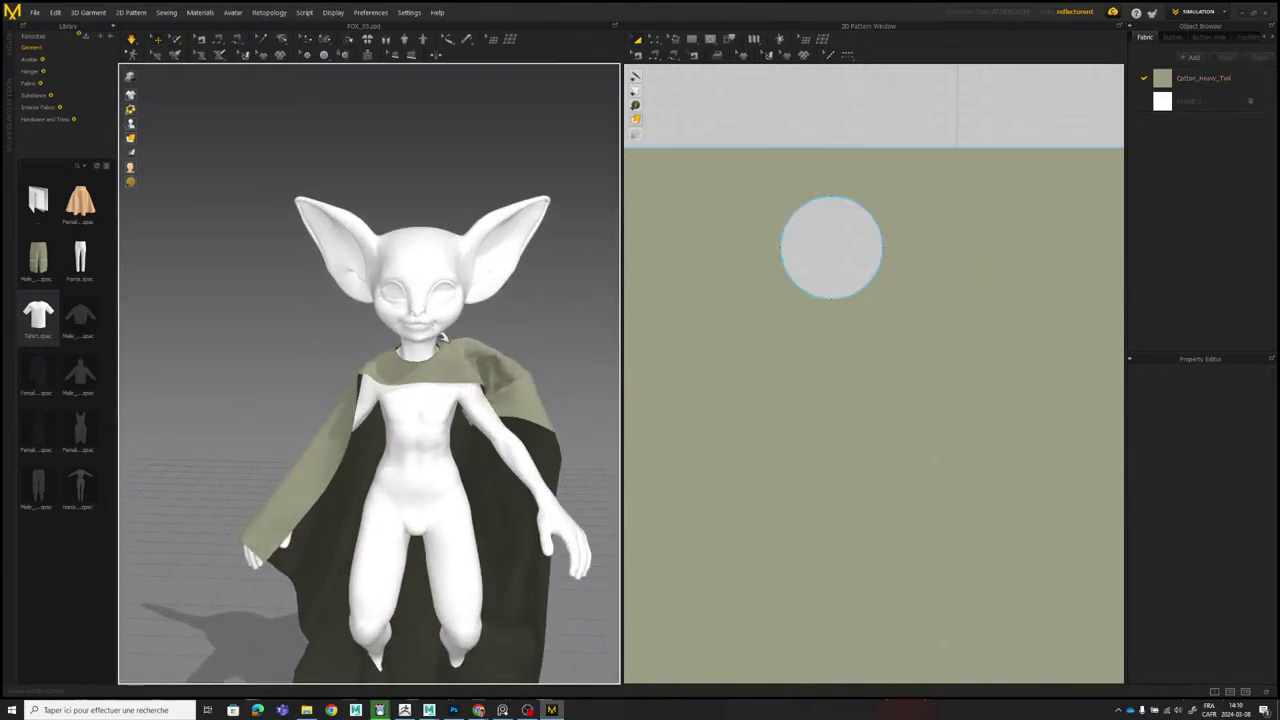
pyautogui.moveTo(436, 340)
pyautogui.mouseDown(button='right')
pyautogui.moveTo(480, 357)
pyautogui.moveTo(473, 385)
pyautogui.moveTo(451, 349)
pyautogui.mouseUp(button='right')
pyautogui.scroll(-3, 473, 385)
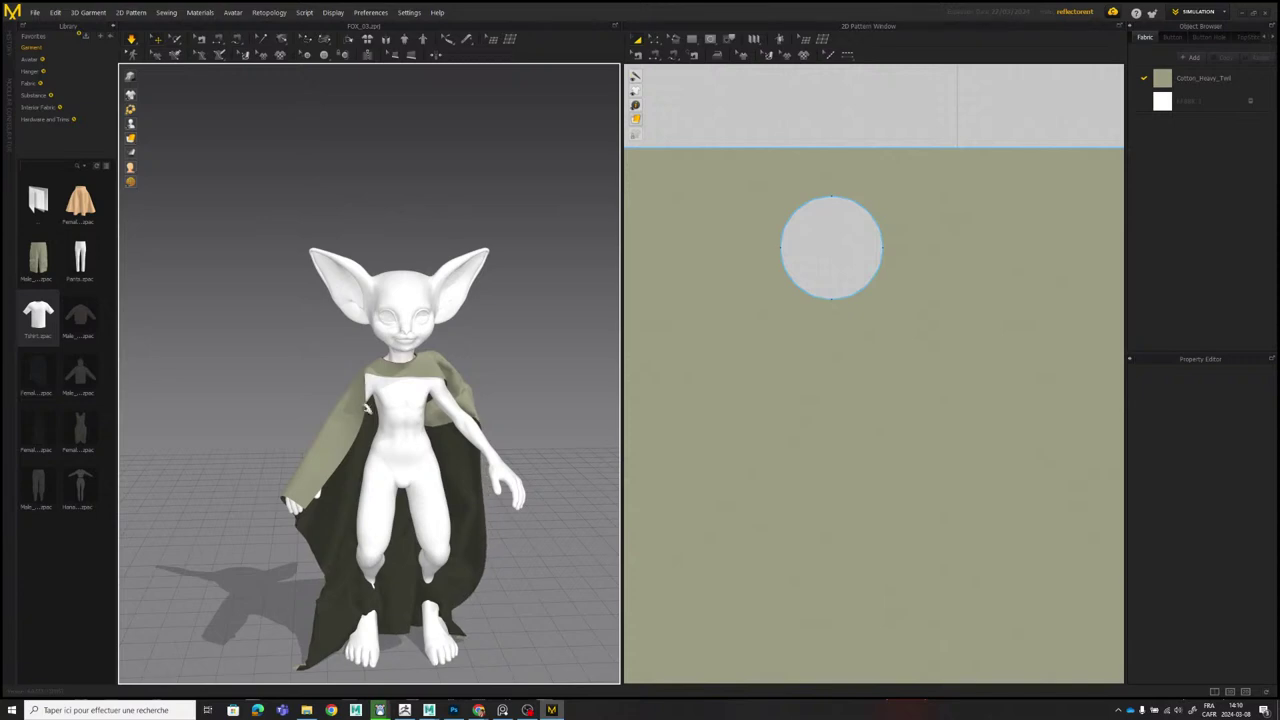
# Pull the simulated cape's side panel forward so it hangs over the fox's right arm and chest.
pyautogui.moveTo(347, 400); pyautogui.dragTo(388, 441, button='right')
pyautogui.moveTo(388, 441); pyautogui.dragTo(475, 425)
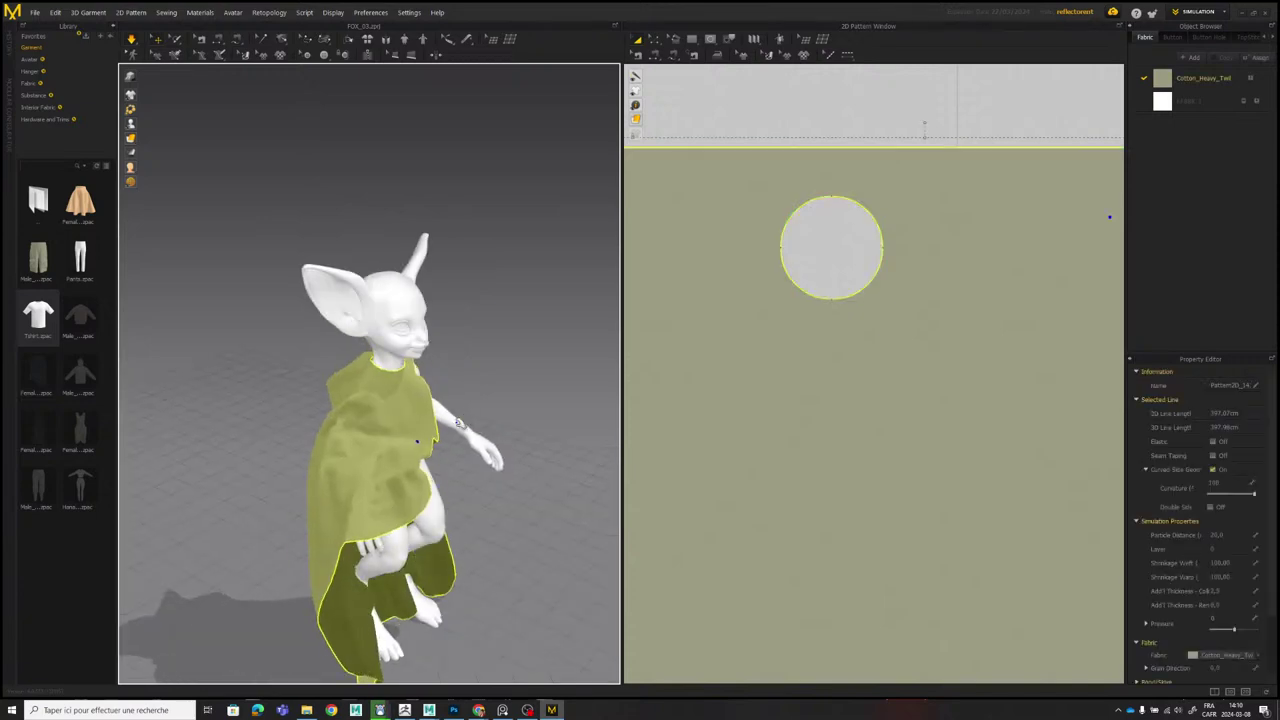
pyautogui.moveTo(474, 424); pyautogui.dragTo(409, 397, button='right')
pyautogui.moveTo(409, 397); pyautogui.dragTo(407, 342, button='middle')
pyautogui.scroll(2, 407, 342)
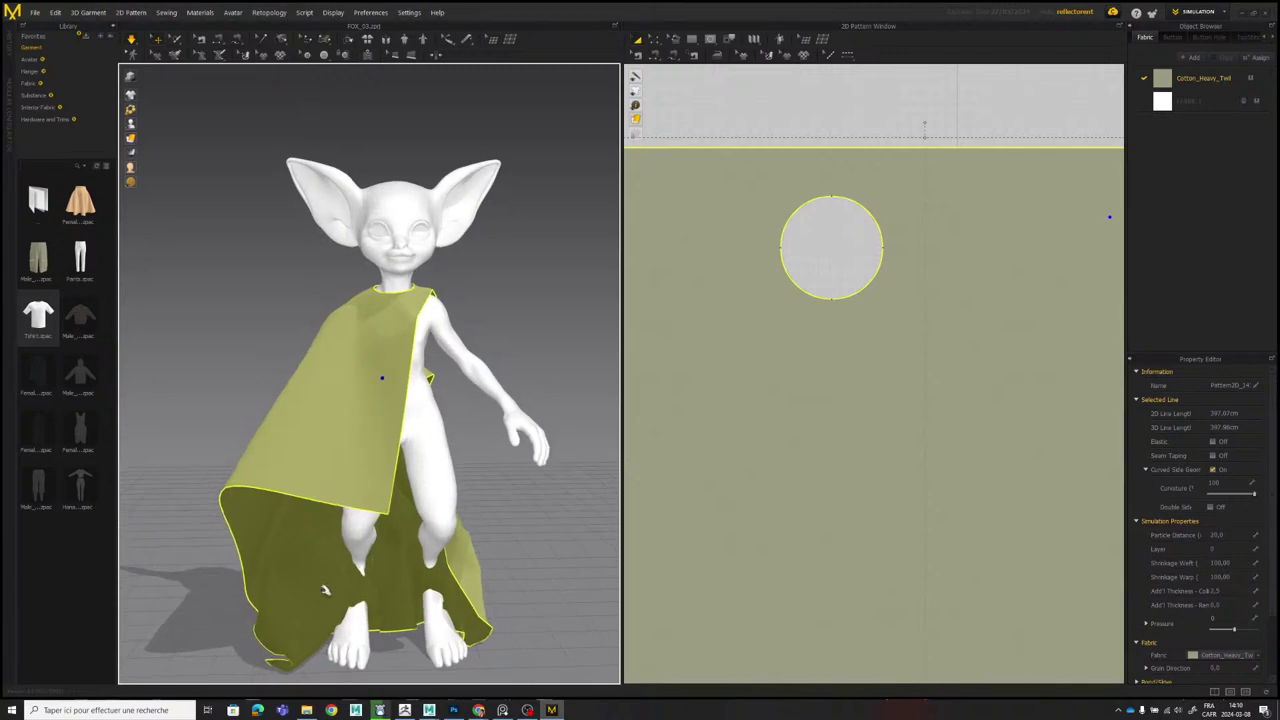
# Tug the cape's lower and rear folds upward during simulation to rearrange how the cloth falls behind the fox.
pyautogui.moveTo(323, 589); pyautogui.dragTo(443, 574, button='right')
pyautogui.scroll(-3, 325, 490)
pyautogui.moveTo(310, 484); pyautogui.dragTo(352, 441, button='middle')
pyautogui.moveTo(352, 441); pyautogui.dragTo(262, 350, button='right')
pyautogui.moveTo(352, 400); pyautogui.dragTo(328, 194)
pyautogui.moveTo(331, 197); pyautogui.dragTo(334, 335, button='right')
pyautogui.moveTo(346, 457); pyautogui.dragTo(314, 329)
pyautogui.moveTo(314, 329); pyautogui.dragTo(214, 370, button='right')
pyautogui.moveTo(214, 429); pyautogui.dragTo(276, 273)
pyautogui.moveTo(252, 396); pyautogui.dragTo(247, 363, button='right')
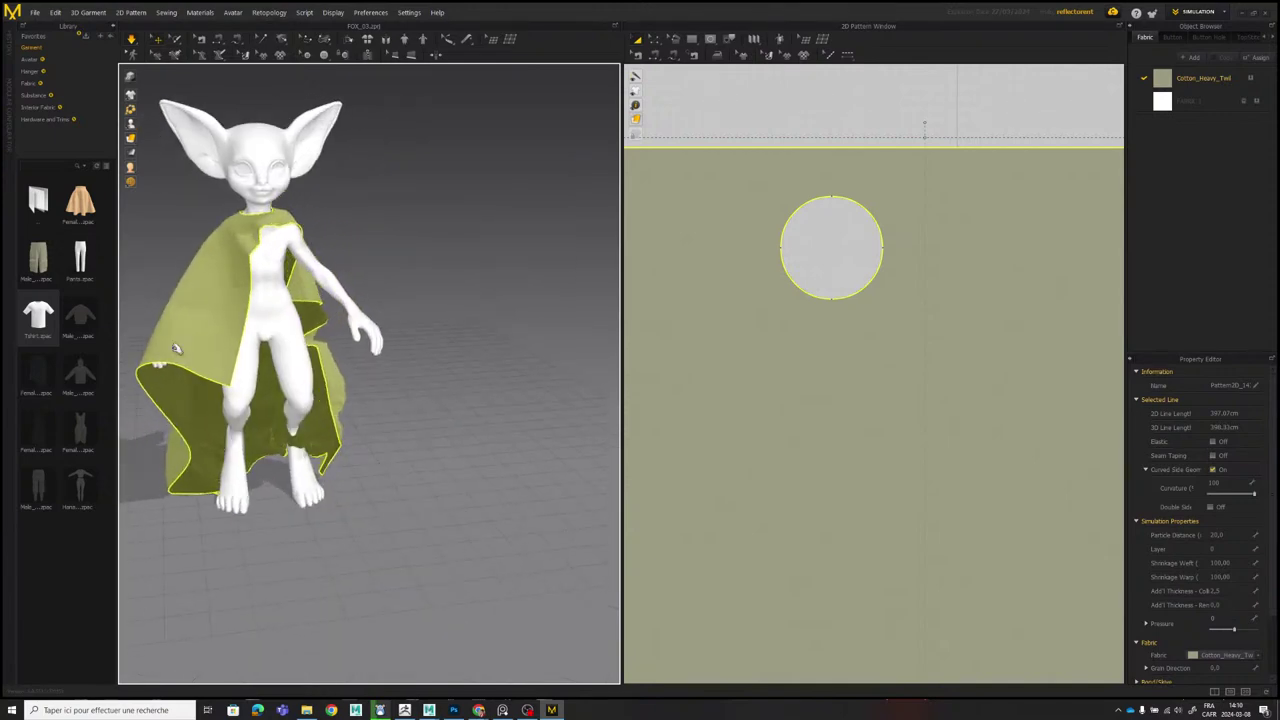
pyautogui.scroll(-5, 770, 282)
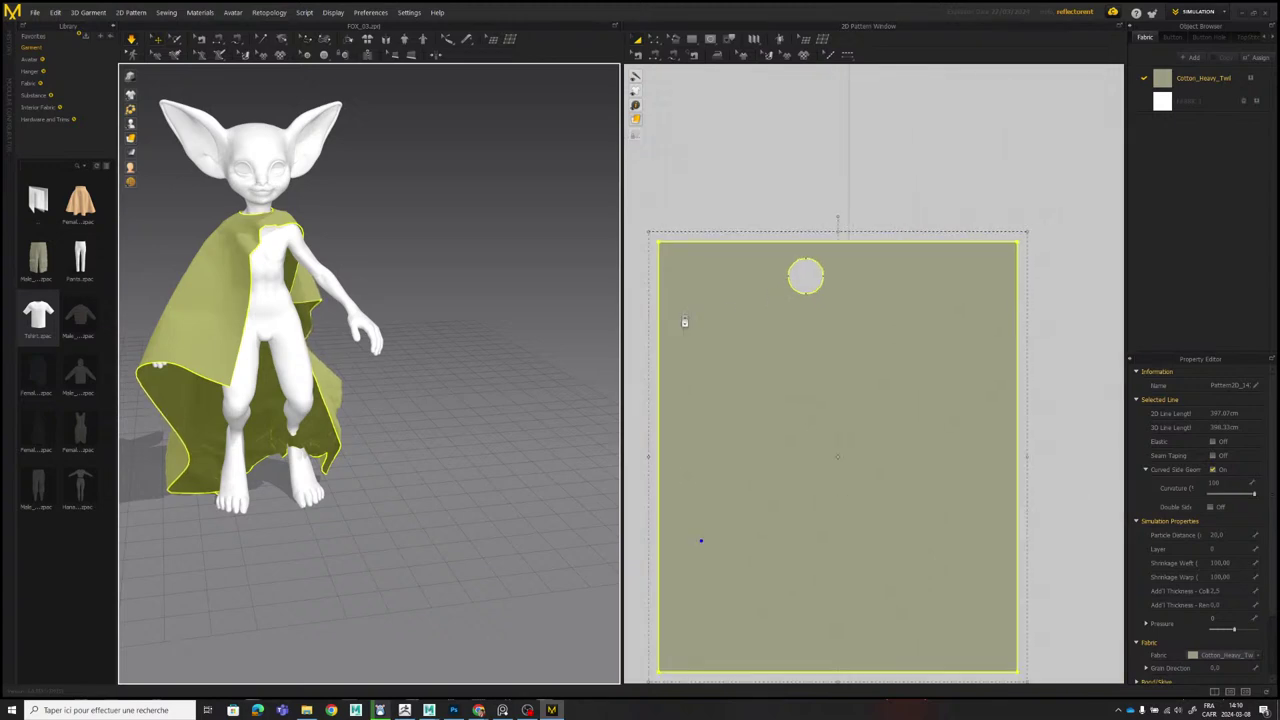
pyautogui.moveTo(284, 402); pyautogui.dragTo(391, 320, button='middle')
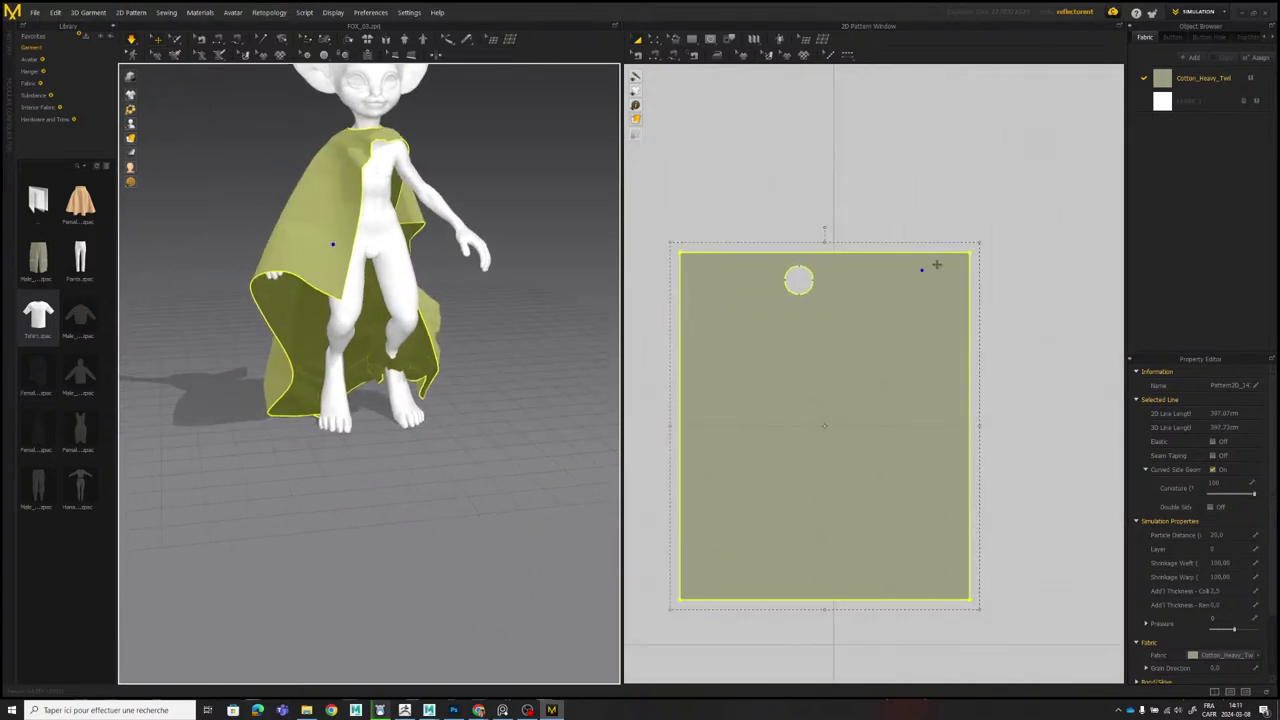
pyautogui.moveTo(334, 246); pyautogui.dragTo(369, 300, button='middle')
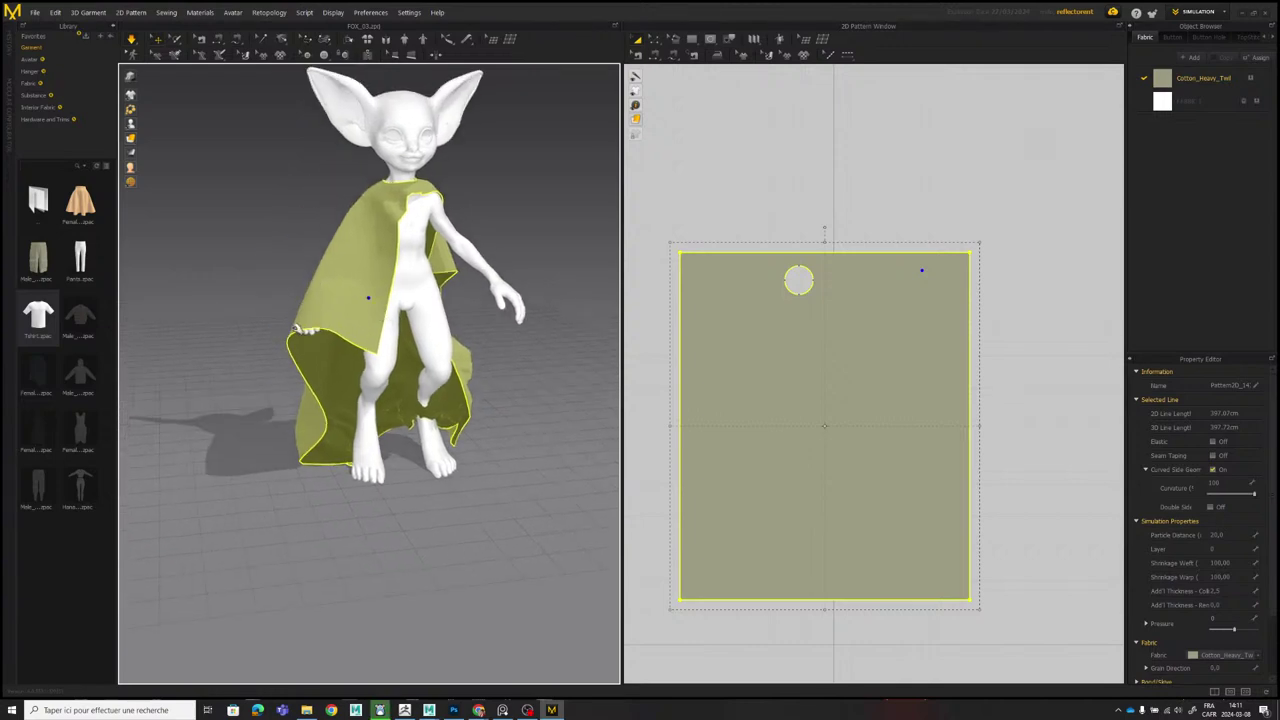
# Pull the draped cape's side and front panels forward during simulation so they cover the fox's right arm and chest.
pyautogui.moveTo(368, 298); pyautogui.dragTo(470, 352, button='right')
pyautogui.moveTo(269, 477)
pyautogui.mouseDown()
pyautogui.moveTo(166, 561)
pyautogui.moveTo(307, 458)
pyautogui.moveTo(207, 557)
pyautogui.moveTo(368, 434)
pyautogui.moveTo(279, 473)
pyautogui.mouseUp()
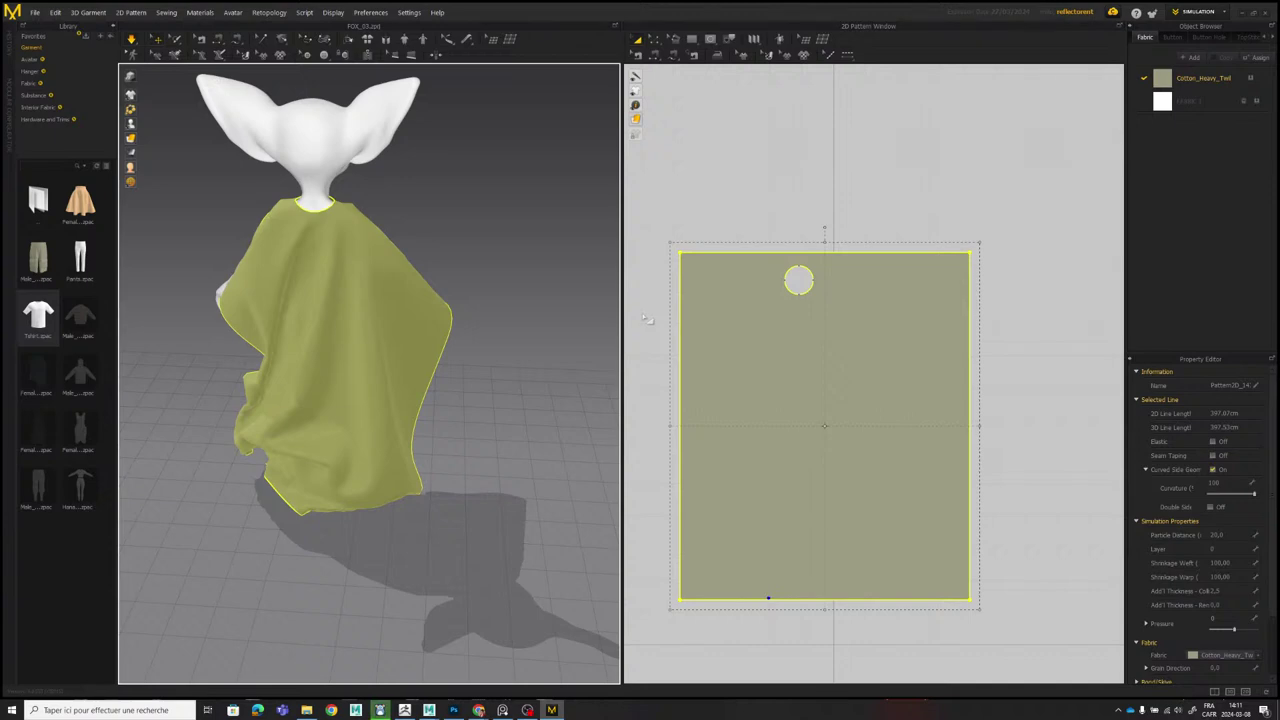
pyautogui.moveTo(285, 350); pyautogui.dragTo(463, 352, button='right')
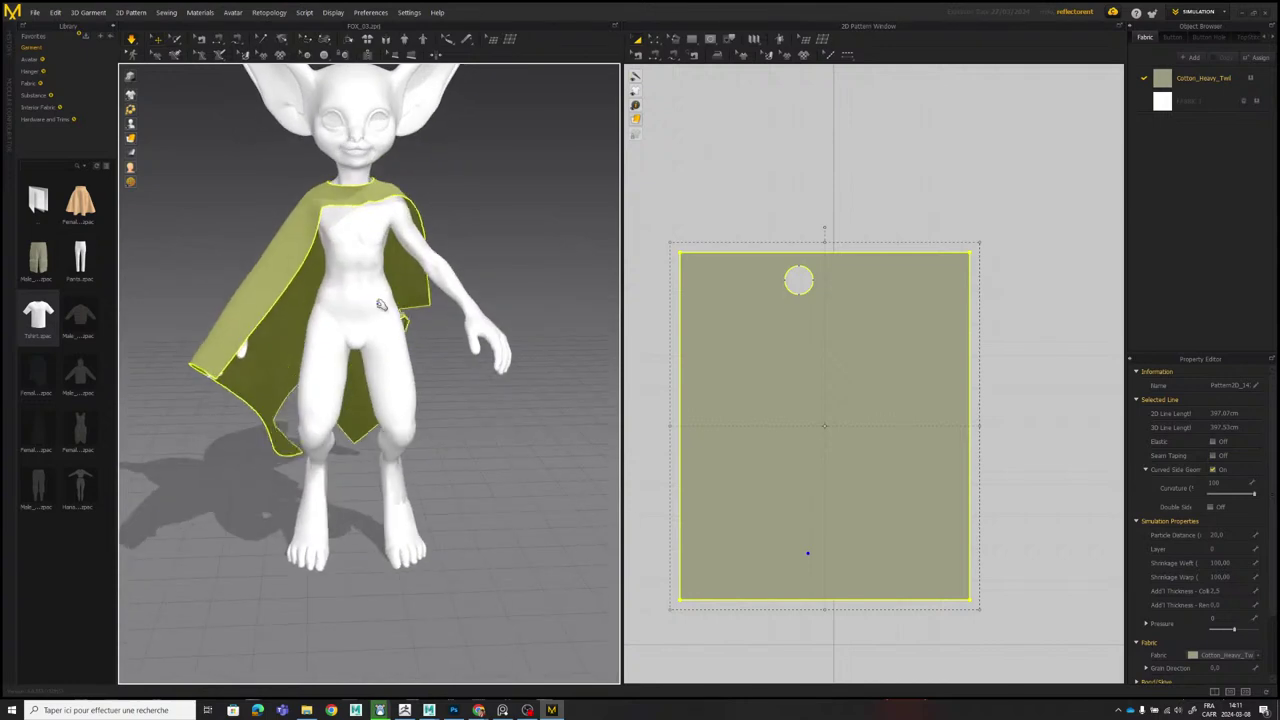
pyautogui.moveTo(299, 300)
pyautogui.mouseDown()
pyautogui.moveTo(347, 283)
pyautogui.moveTo(357, 264)
pyautogui.moveTo(326, 295)
pyautogui.mouseUp()
pyautogui.moveTo(350, 250); pyautogui.dragTo(377, 250)
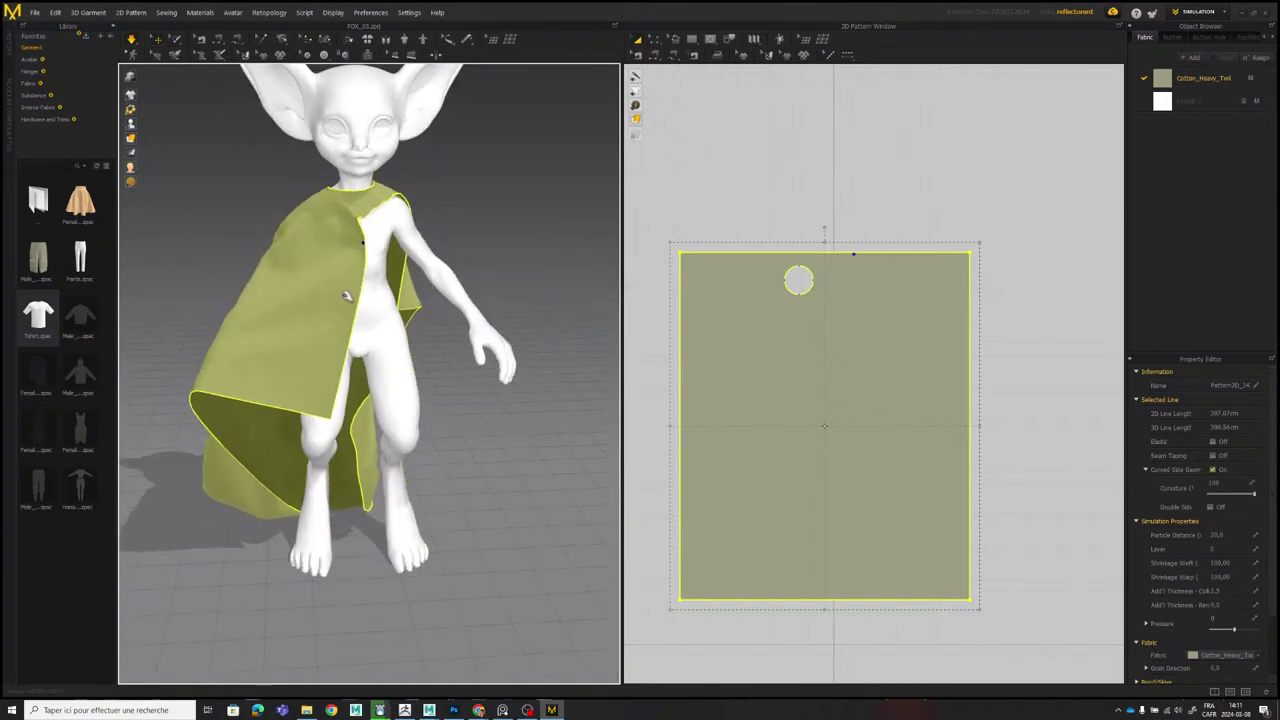
pyautogui.scroll(-2, 346, 294)
pyautogui.scroll(2, 330, 294)
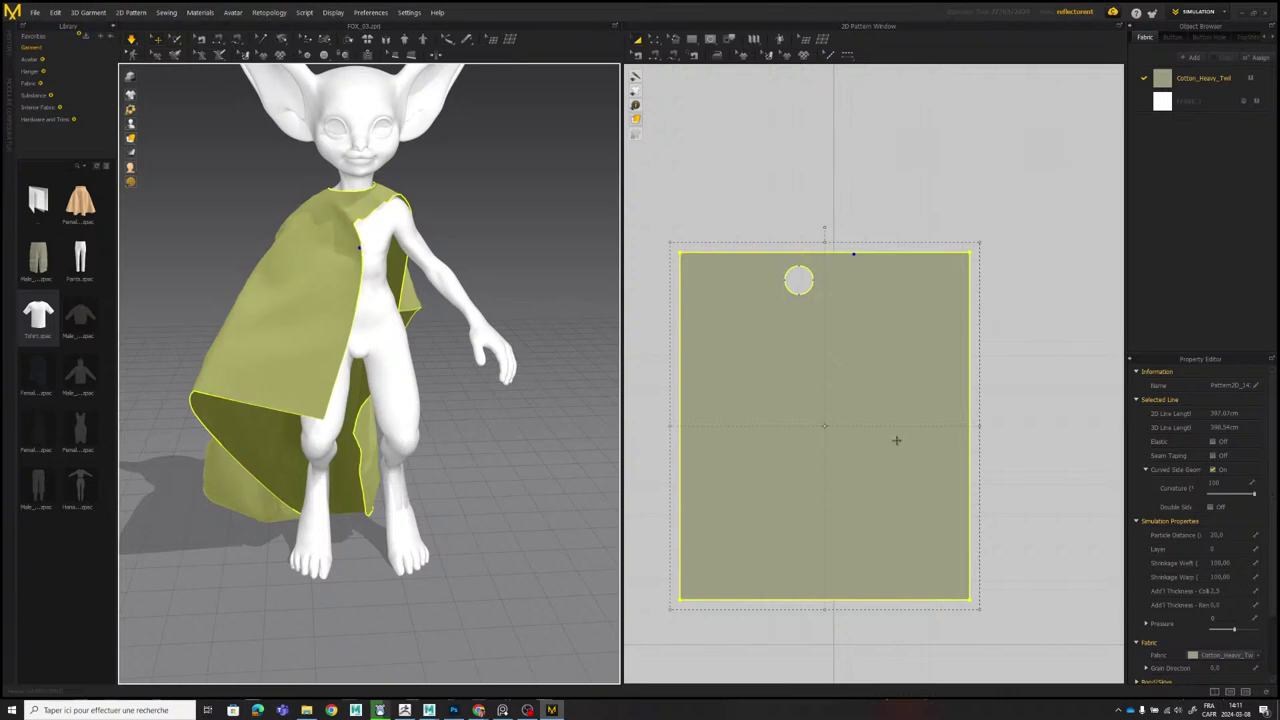
# Shorten the cape sheet to about 78 cm by raising its lower edge, and rerun the simulation.
pyautogui.click(832, 634)
pyautogui.click(832, 600)
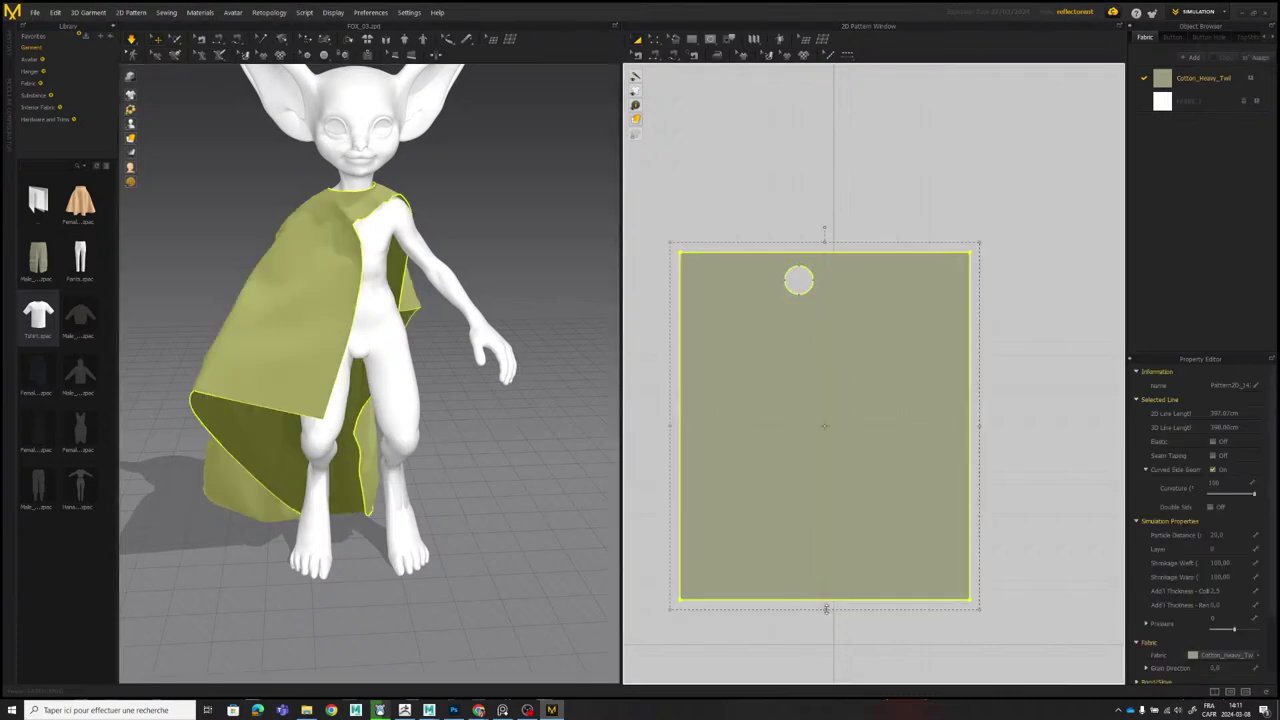
pyautogui.click(658, 41)
pyautogui.click(804, 566)
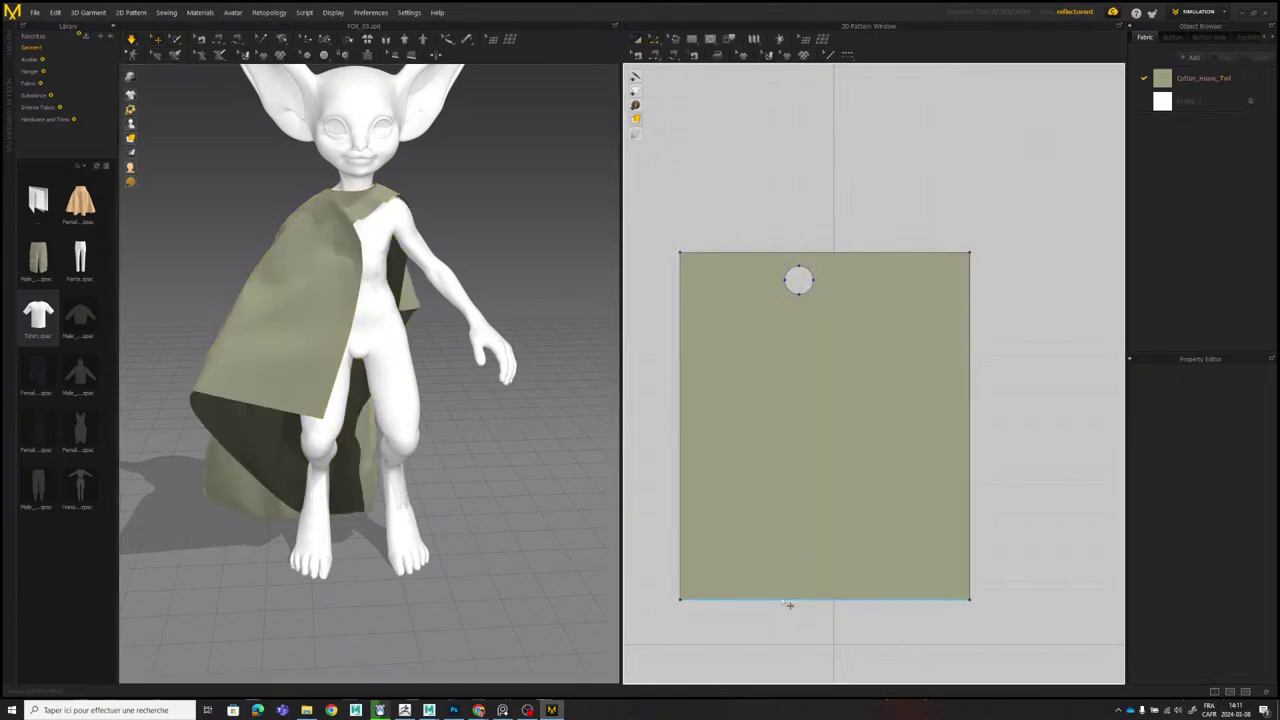
pyautogui.click(796, 601)
pyautogui.moveTo(797, 601); pyautogui.dragTo(796, 502)
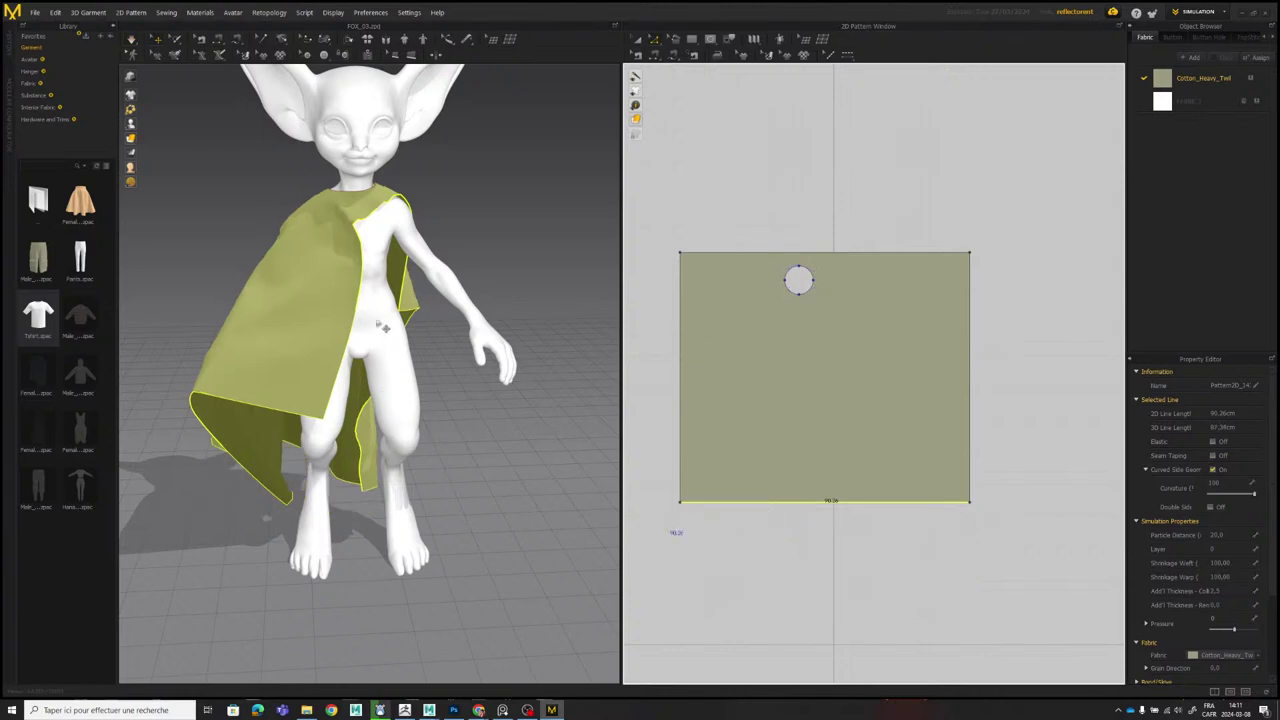
pyautogui.press('space')
pyautogui.moveTo(379, 325); pyautogui.dragTo(386, 258, button='right')
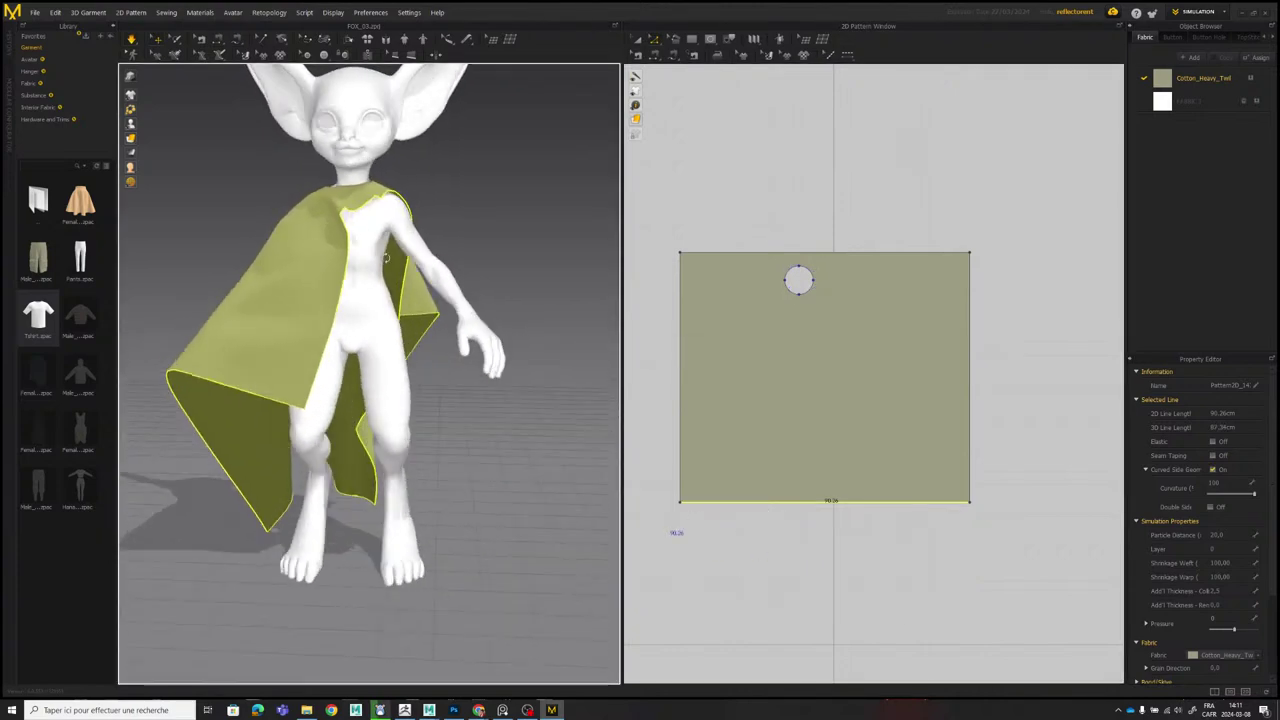
# Pull the shortened cape's side panel outward during simulation so it drapes around the fox's right hand.
pyautogui.scroll(-3, 440, 230)
pyautogui.click(452, 224)
pyautogui.moveTo(453, 226); pyautogui.dragTo(456, 252, button='right')
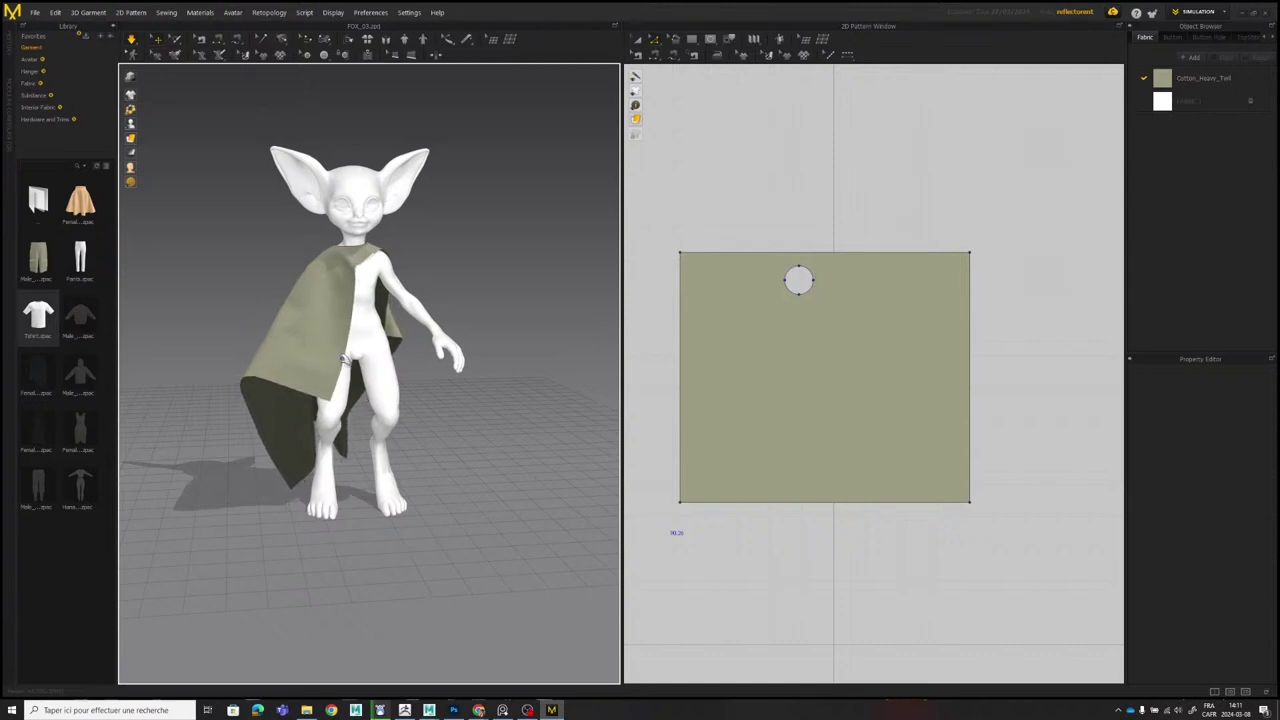
pyautogui.moveTo(234, 353); pyautogui.dragTo(358, 337, button='right')
pyautogui.click(316, 375)
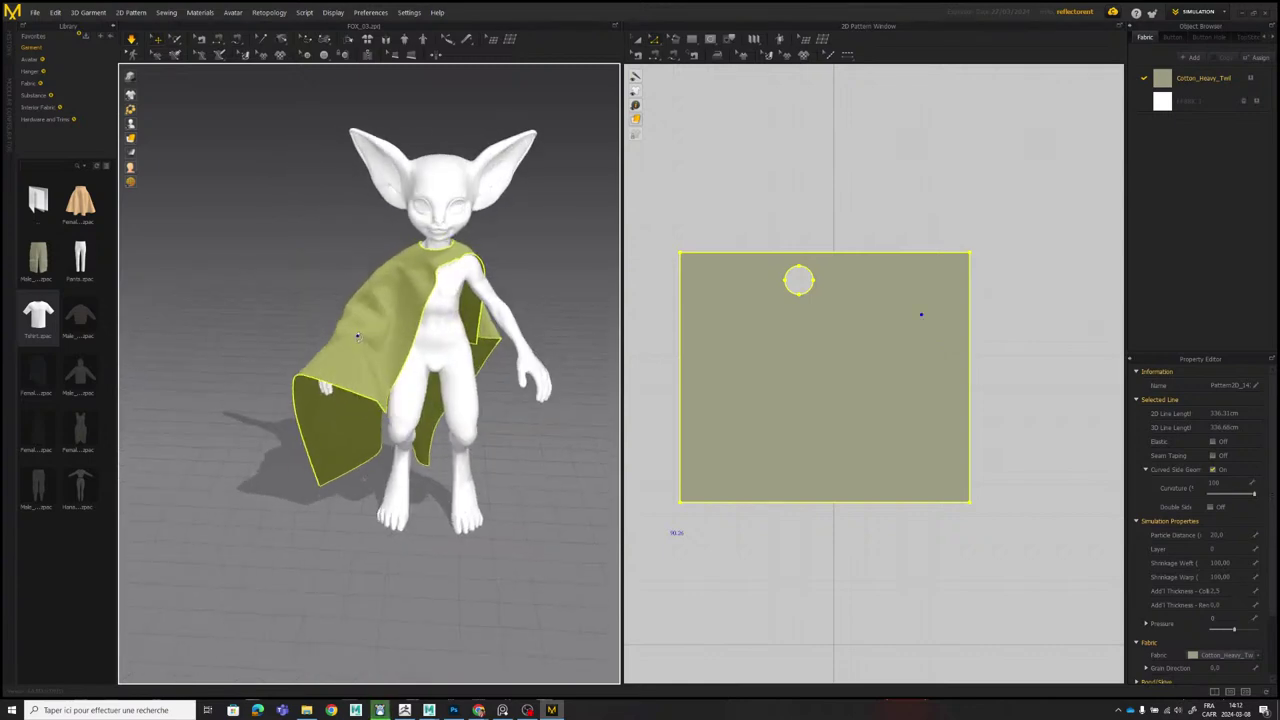
# Narrow the cape sheet by moving its right side edge inward toward the neck hole, and drape it again.
pyautogui.click(1067, 367)
pyautogui.moveTo(971, 345); pyautogui.dragTo(919, 345)
pyautogui.moveTo(437, 353); pyautogui.dragTo(407, 350, button='right')
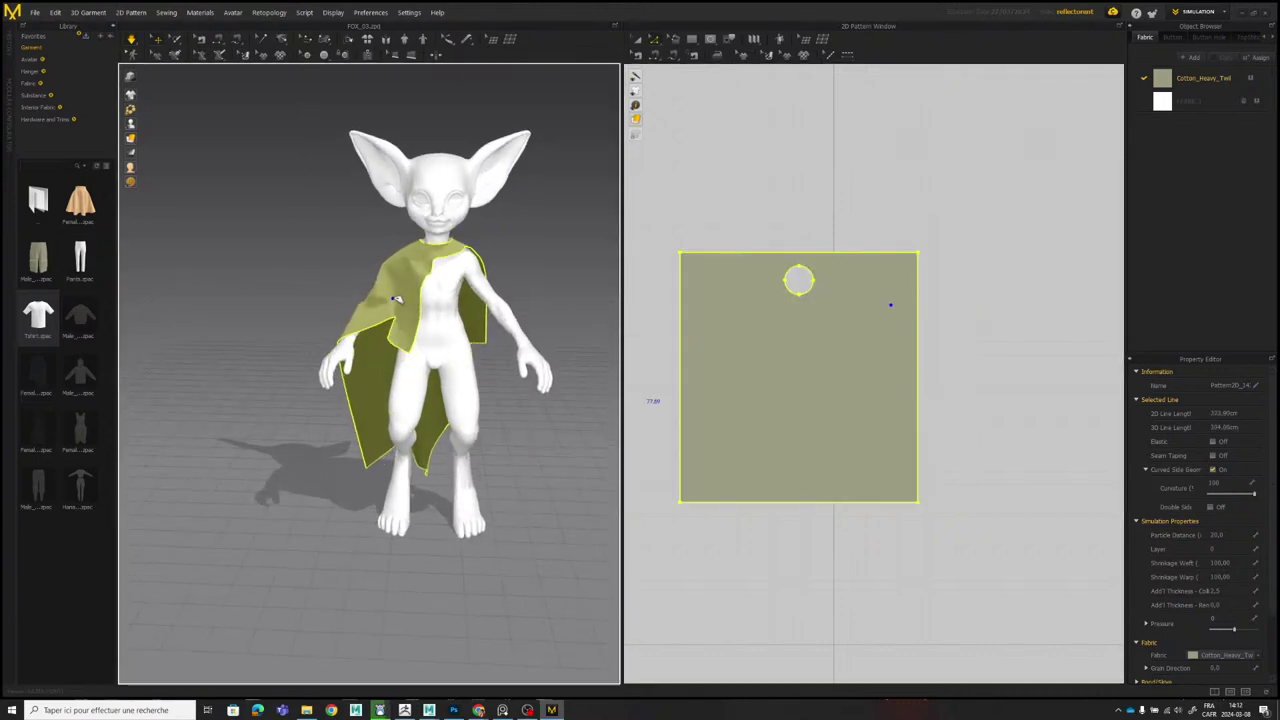
# Rearrange the narrowed cape's front panel over the fox's right arm and stop the simulation.
pyautogui.click(517, 266)
pyautogui.moveTo(541, 313); pyautogui.dragTo(164, 260, button='right')
pyautogui.click(427, 350)
pyautogui.click(360, 308)
pyautogui.moveTo(466, 274); pyautogui.dragTo(400, 279, button='middle')
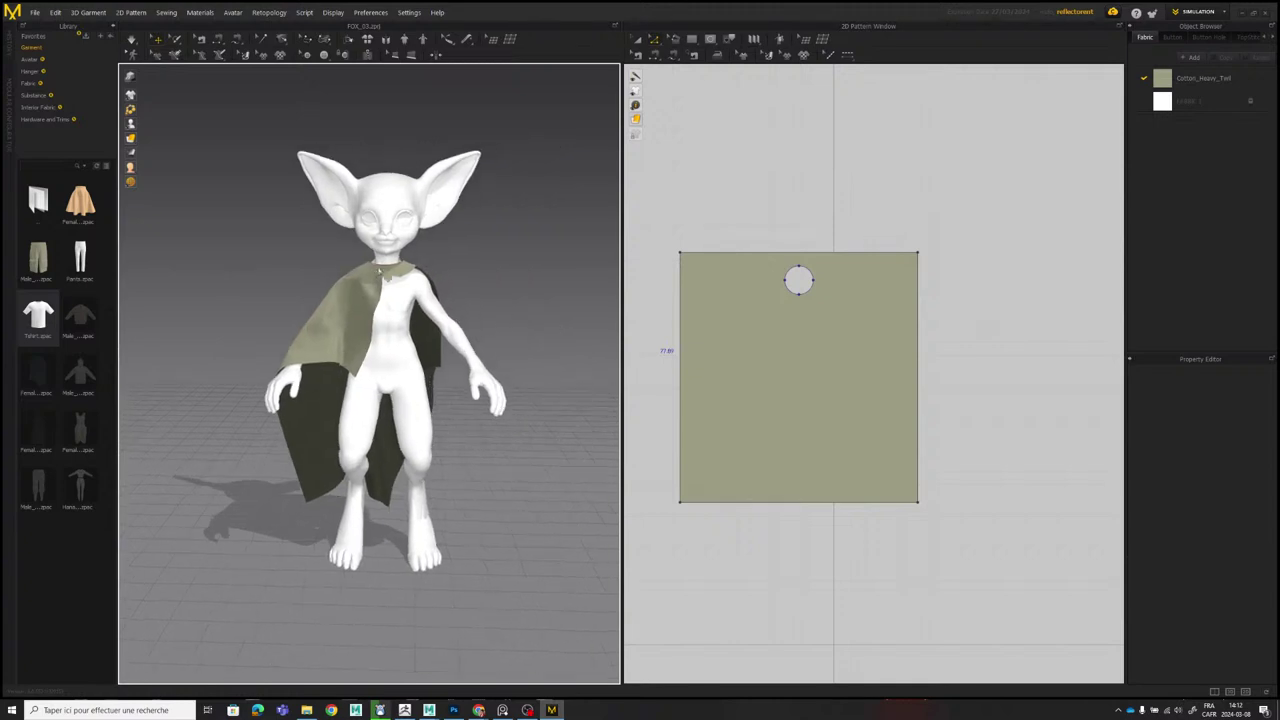
pyautogui.scroll(2, 402, 278)
pyautogui.moveTo(405, 277); pyautogui.dragTo(455, 316, button='right')
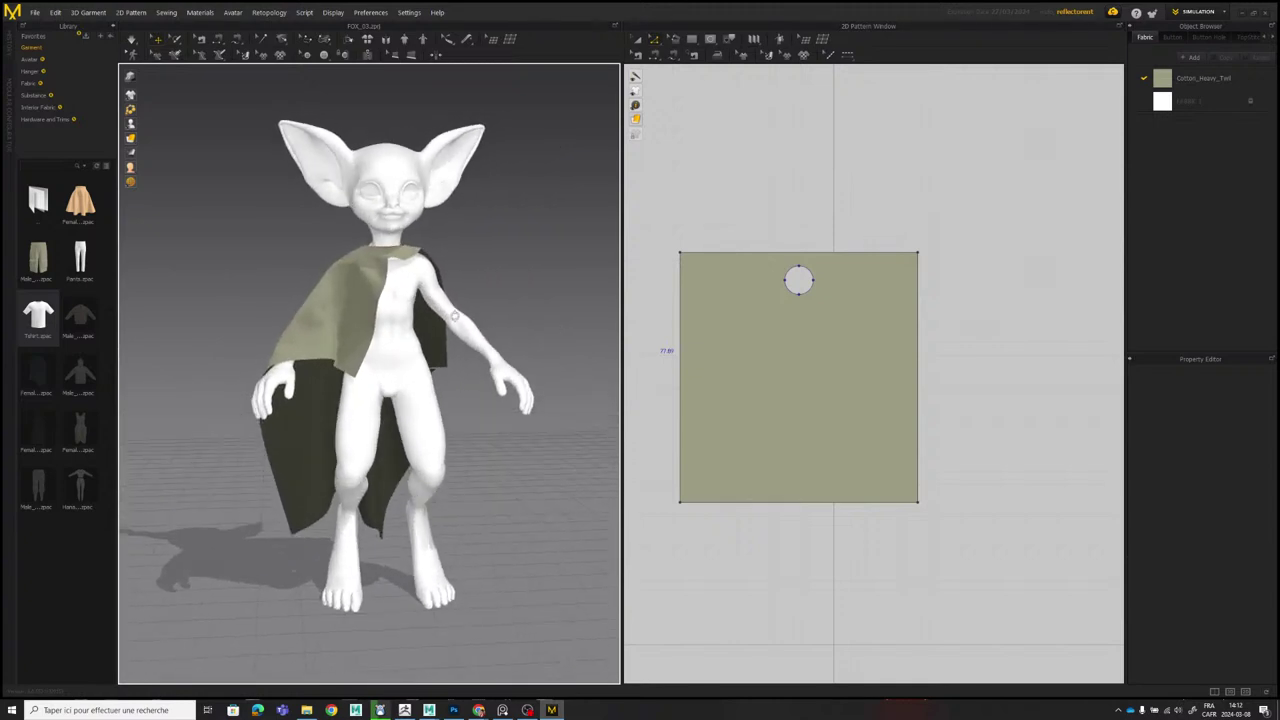
# Try to add a dart at the upper-left corner of the cape sheet.
pyautogui.click(447, 372)
pyautogui.scroll(3, 691, 266)
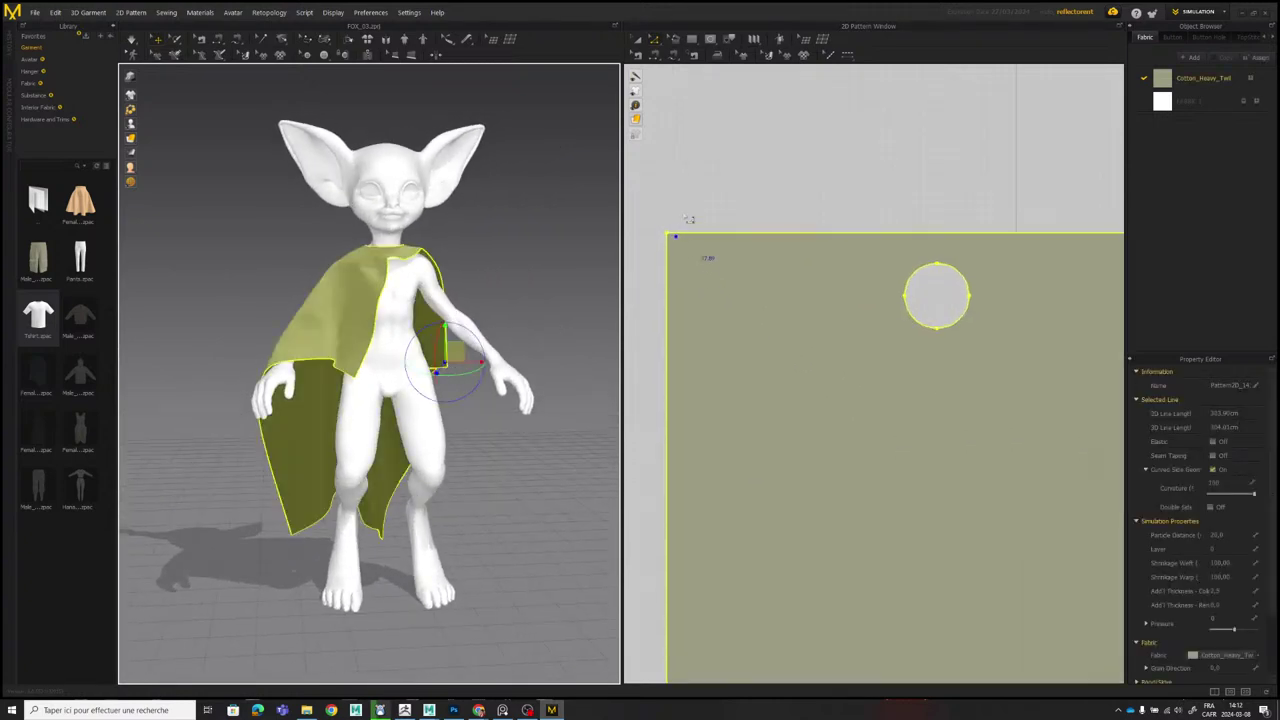
pyautogui.scroll(1, 691, 220)
pyautogui.moveTo(691, 220); pyautogui.dragTo(727, 212, button='middle')
pyautogui.click(712, 216)
pyautogui.rightClick(700, 232)
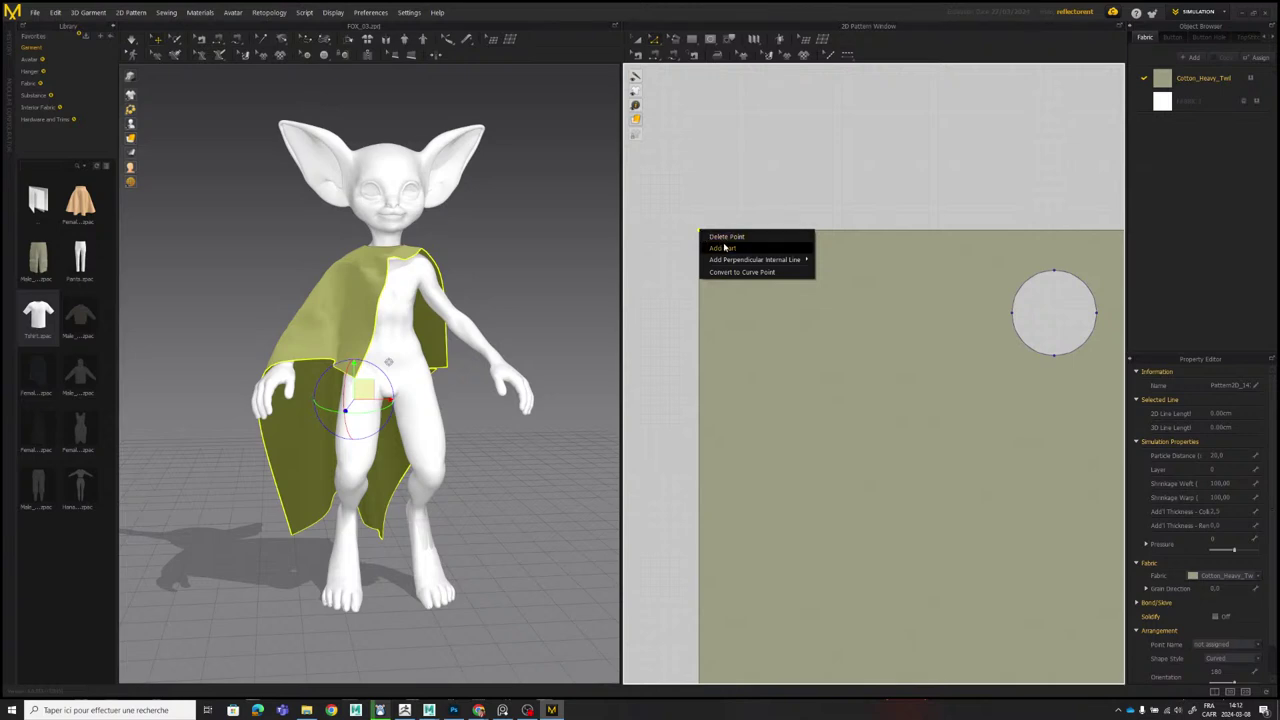
pyautogui.click(730, 241)
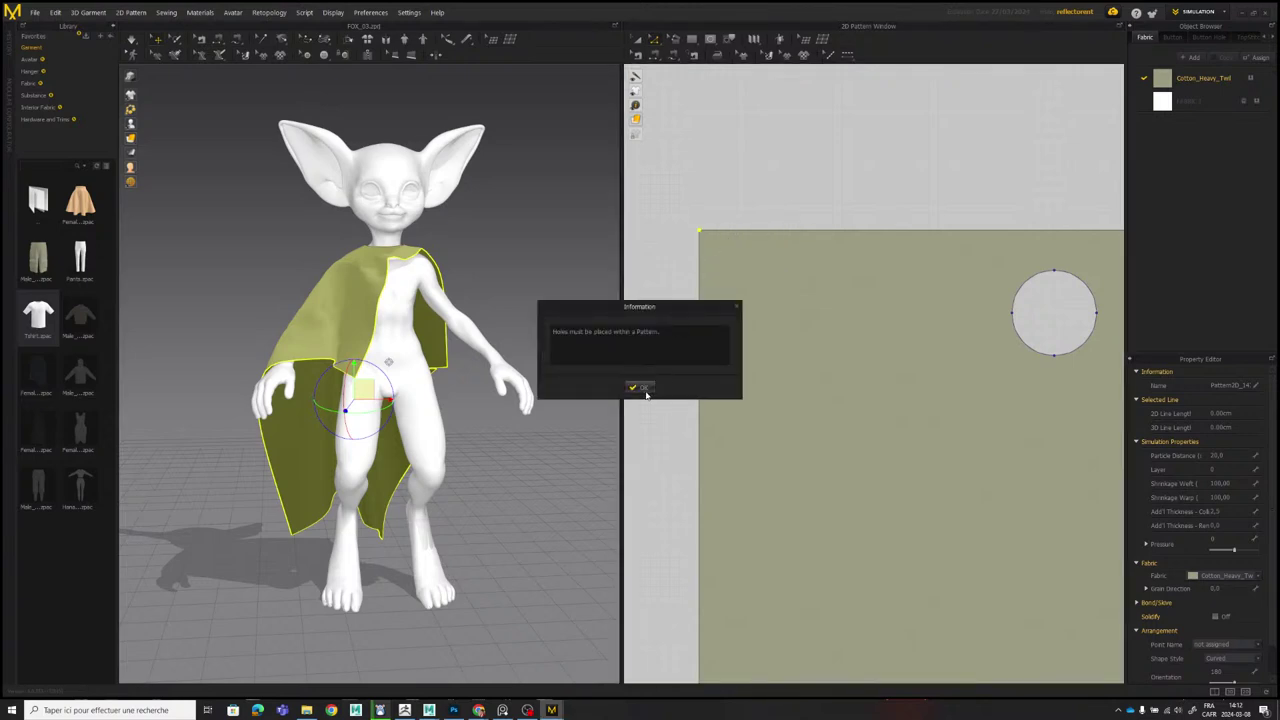
pyautogui.click(640, 387)
# Convert the cape sheet's upper-left corner to a curve point and check the garment from the side.
pyautogui.scroll(-3, 737, 306)
pyautogui.scroll(3, 808, 300)
pyautogui.rightClick(716, 255)
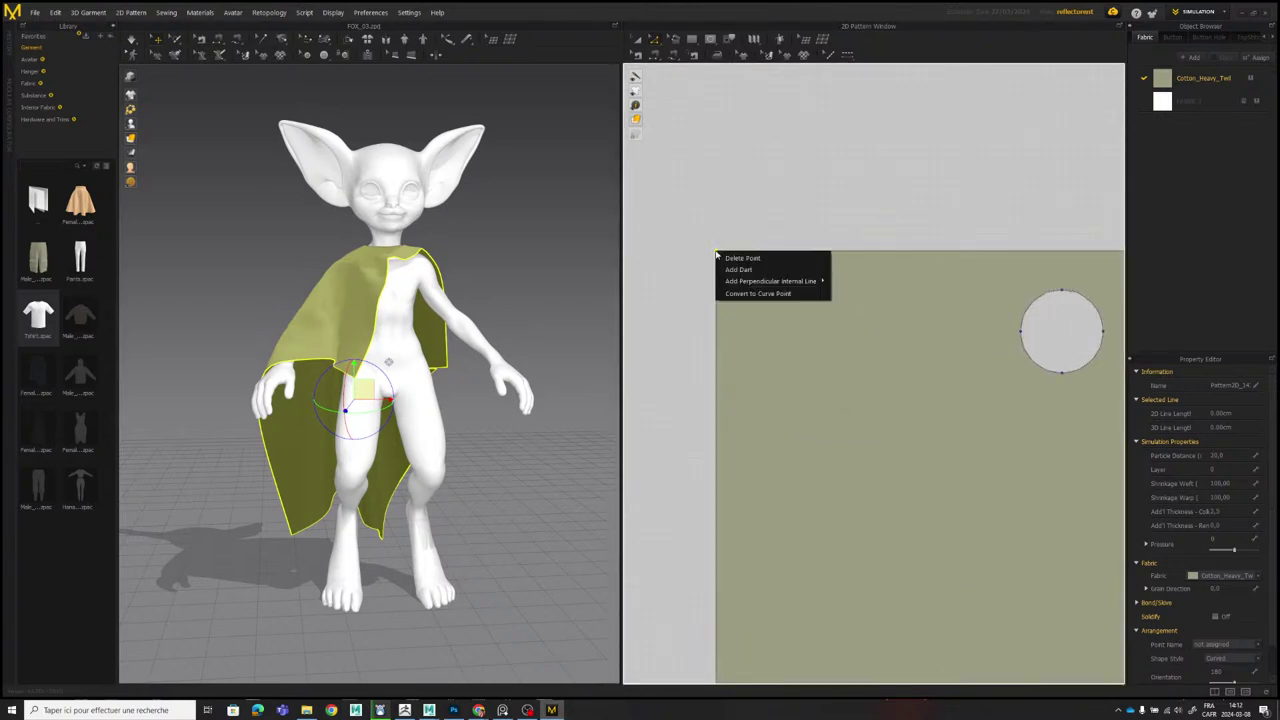
pyautogui.click(758, 293)
pyautogui.scroll(-3, 758, 268)
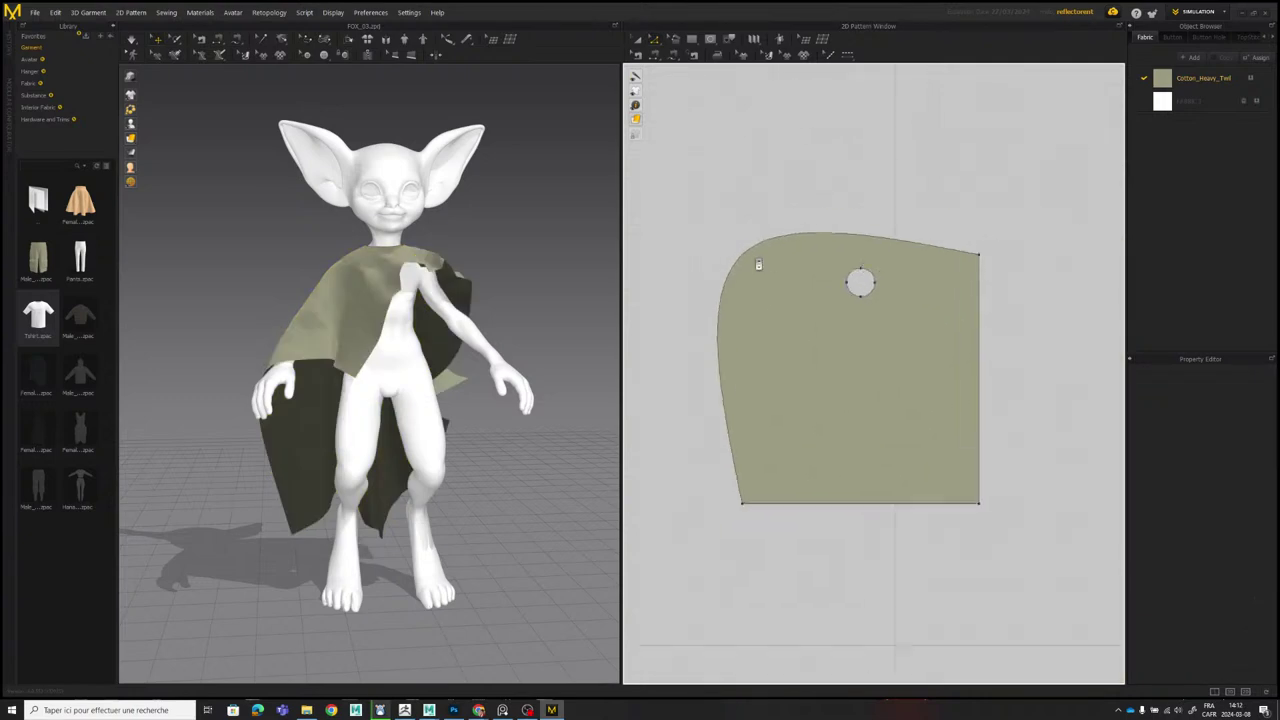
pyautogui.scroll(-4, 764, 267)
pyautogui.scroll(5, 747, 267)
pyautogui.moveTo(570, 280); pyautogui.dragTo(430, 284, button='right')
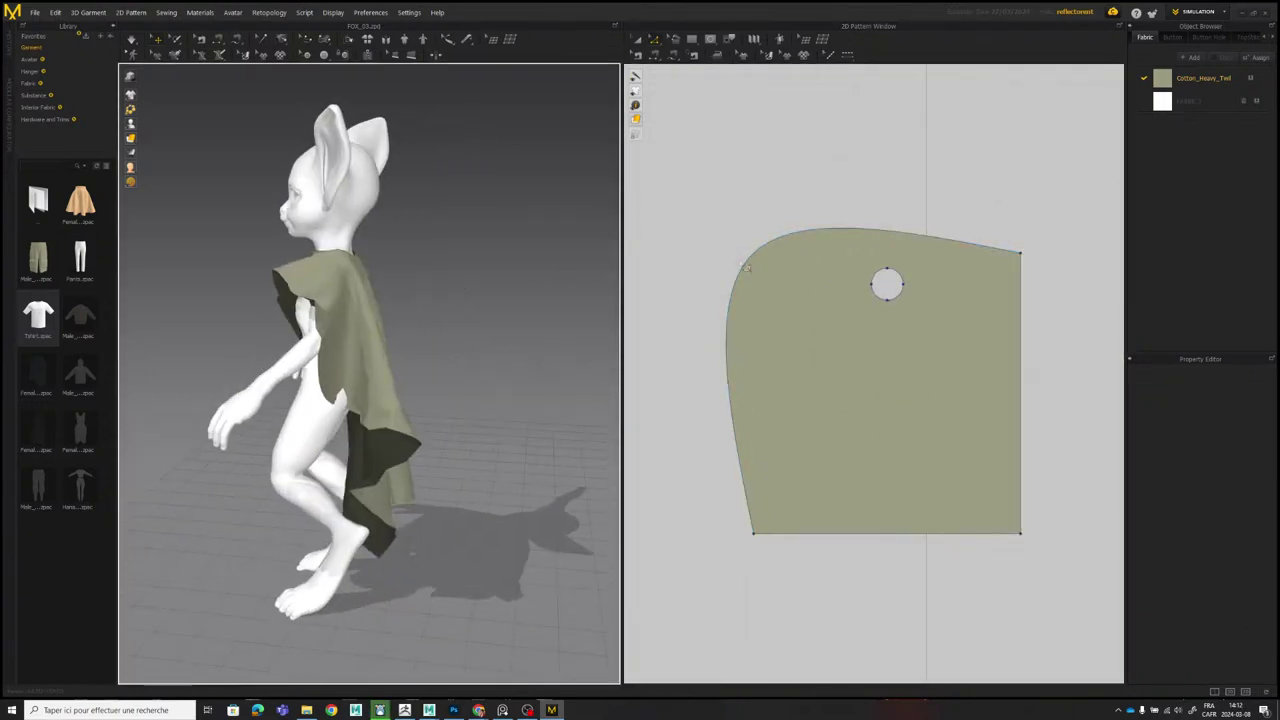
# Move the rounded corner's curve point slightly inward with Edit Curve Point, and simulate the cape's new outline.
pyautogui.click(656, 42)
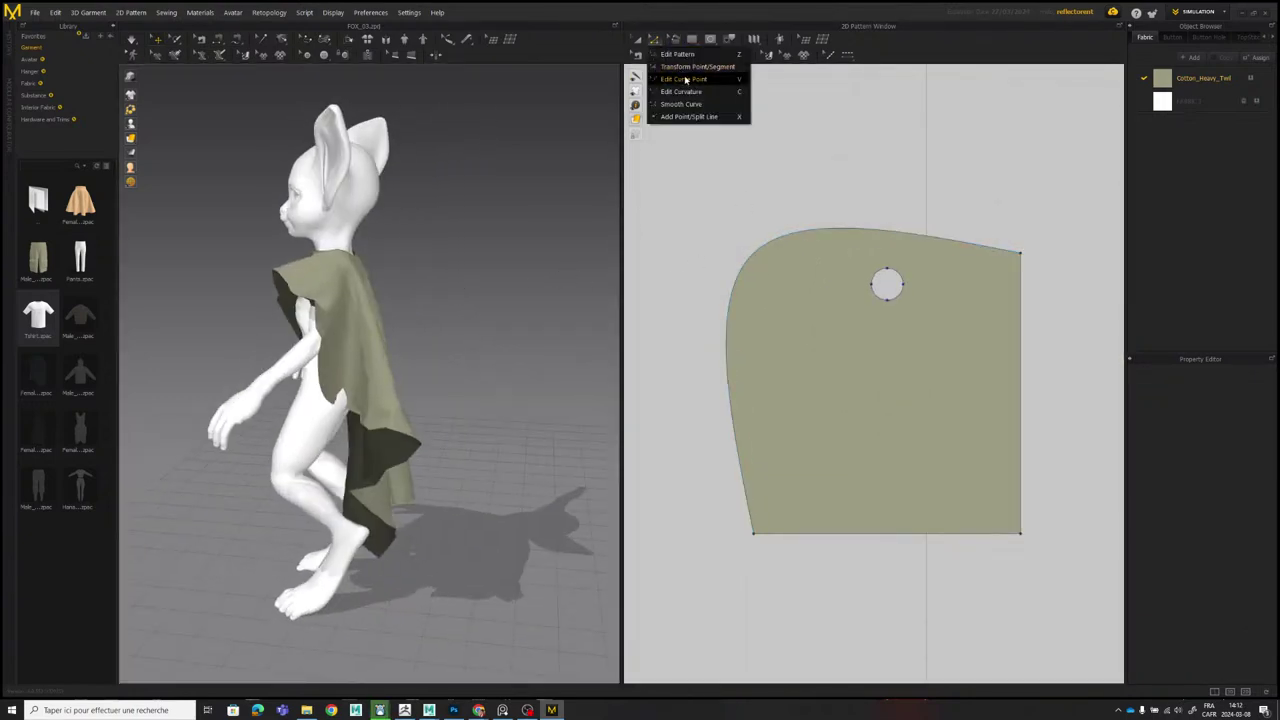
pyautogui.click(684, 79)
pyautogui.moveTo(755, 253); pyautogui.dragTo(778, 271)
pyautogui.press('space')
pyautogui.moveTo(514, 275); pyautogui.dragTo(606, 271, button='right')
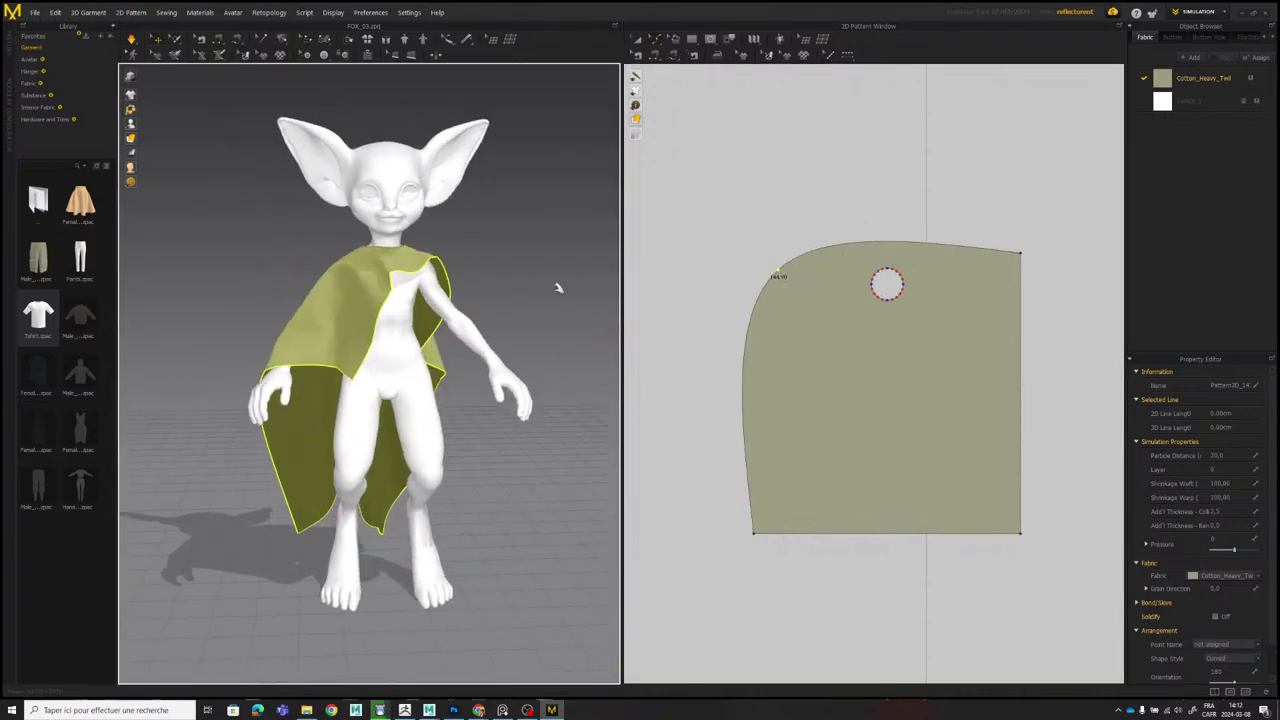
pyautogui.moveTo(708, 279); pyautogui.dragTo(709, 263, button='middle')
pyautogui.click(511, 241)
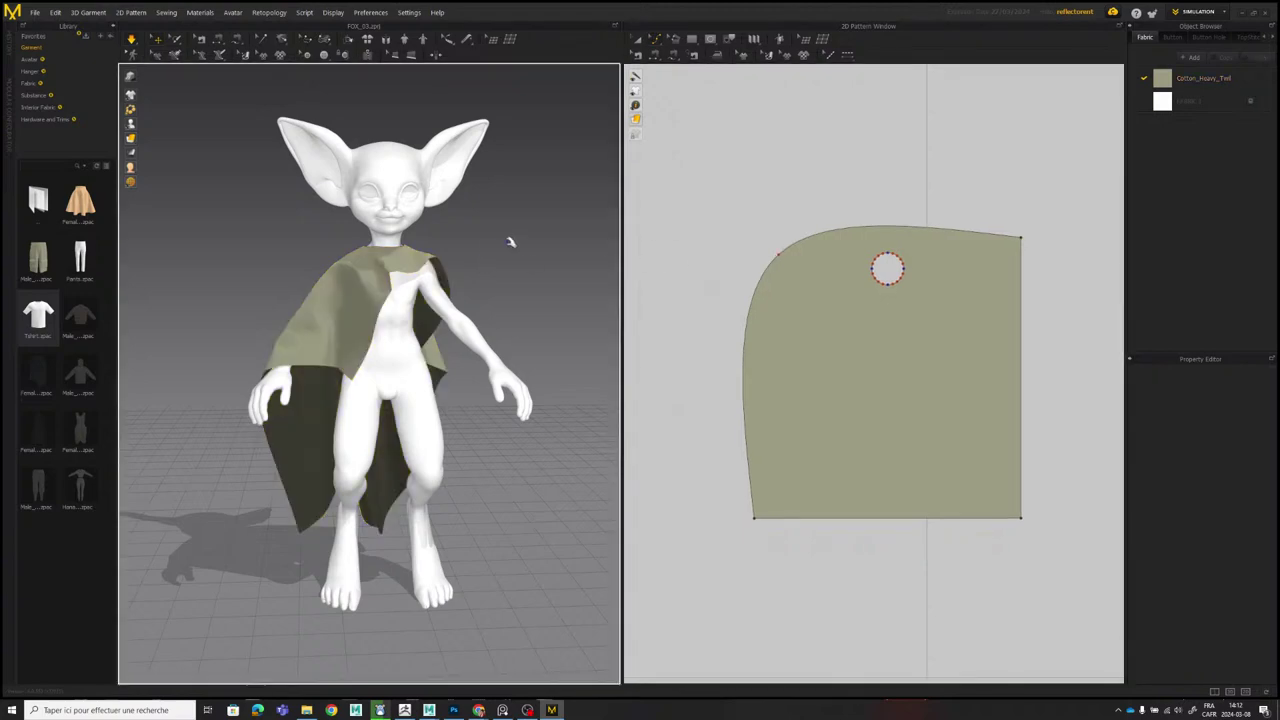
pyautogui.moveTo(524, 254)
pyautogui.mouseDown(button='right')
pyautogui.moveTo(483, 255)
pyautogui.moveTo(516, 257)
pyautogui.mouseUp(button='right')
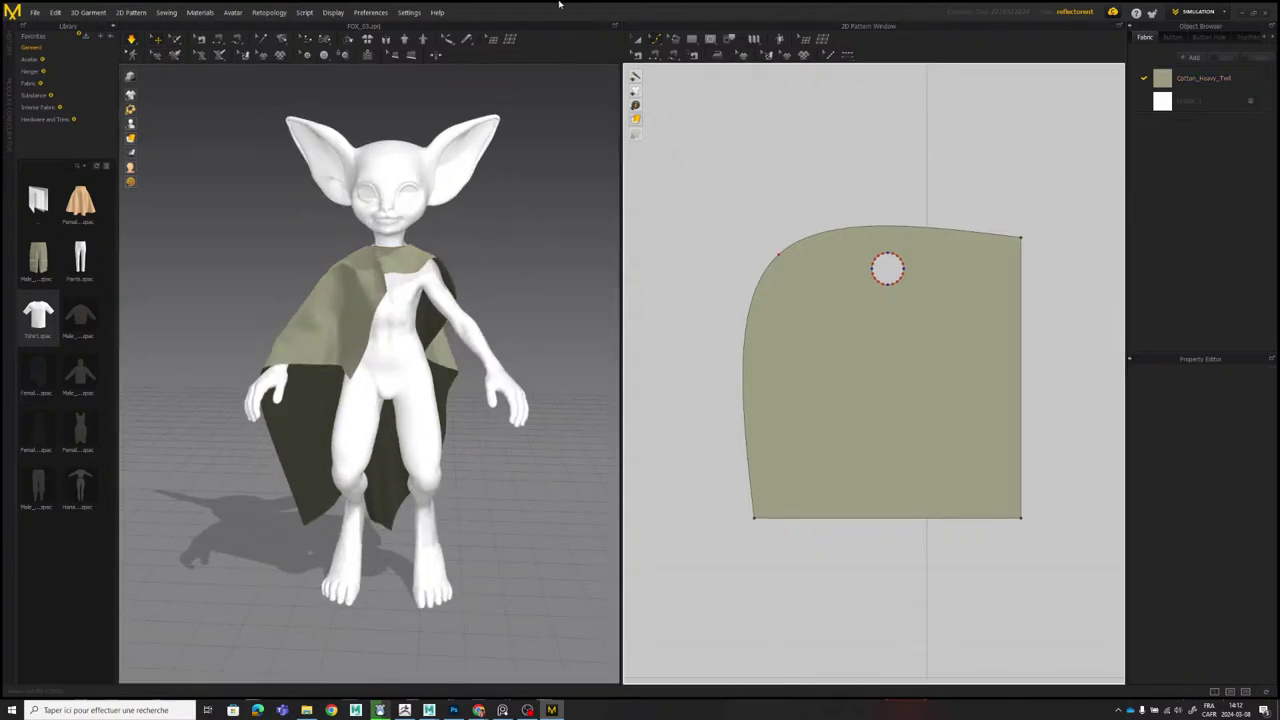
# Add a new fabric and lower the cape pattern's particle distance for a finer mesh.
pyautogui.click(864, 299)
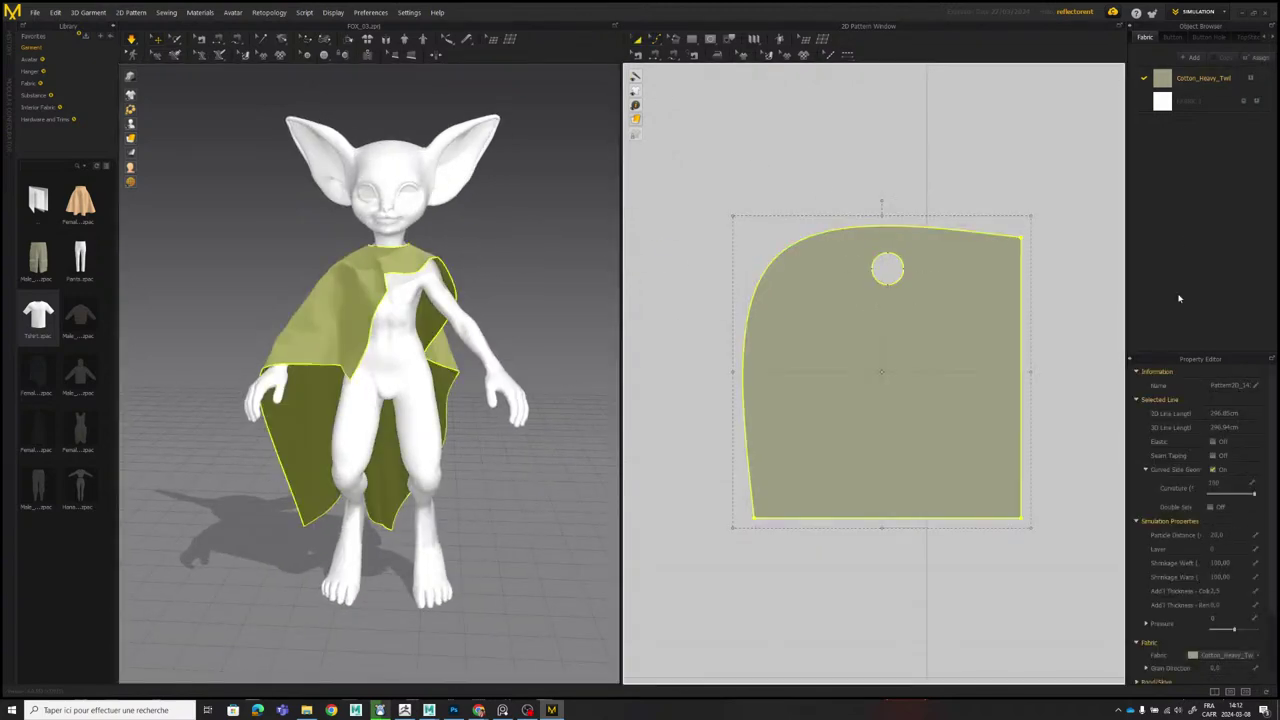
pyautogui.click(1191, 58)
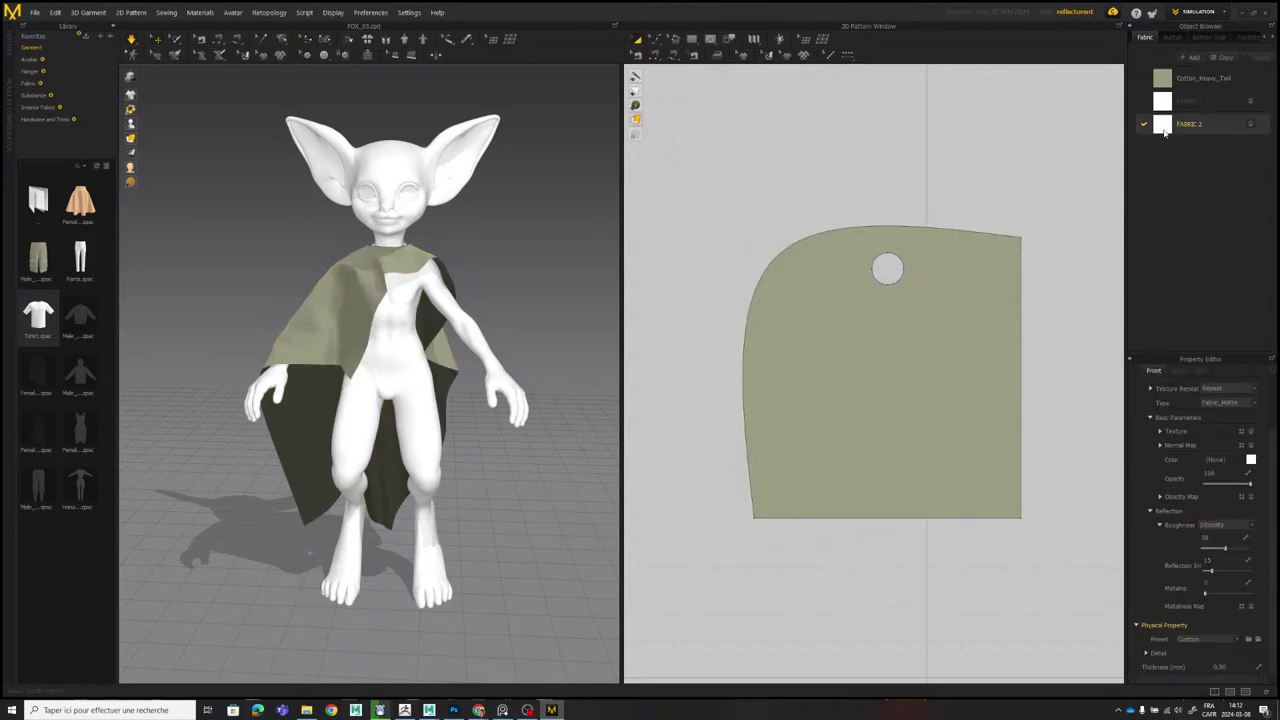
pyautogui.click(999, 241)
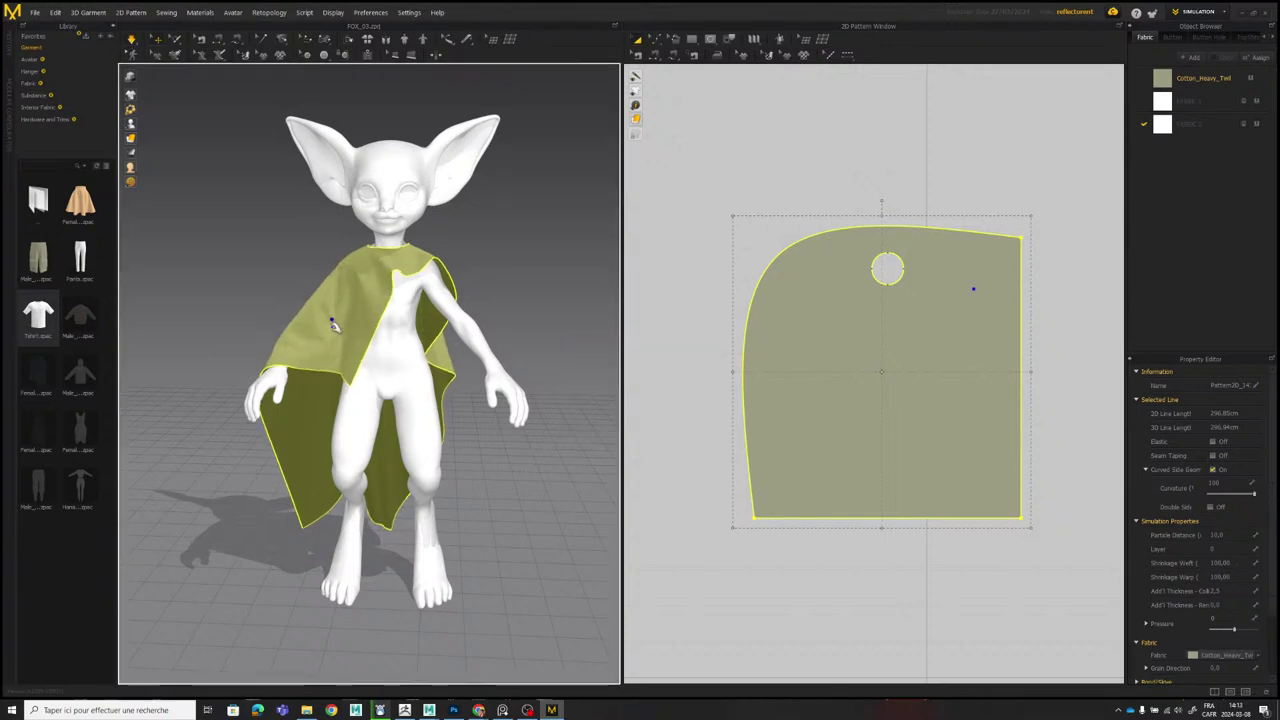
# Assign FABRIC 2 to the cape and let the cloth settle over the fox's shoulders and arm.
pyautogui.click(300, 250)
pyautogui.moveTo(300, 250)
pyautogui.mouseDown(button='right')
pyautogui.moveTo(507, 256)
pyautogui.moveTo(308, 262)
pyautogui.mouseUp(button='right')
pyautogui.click(365, 289)
pyautogui.scroll(-3, 1230, 648)
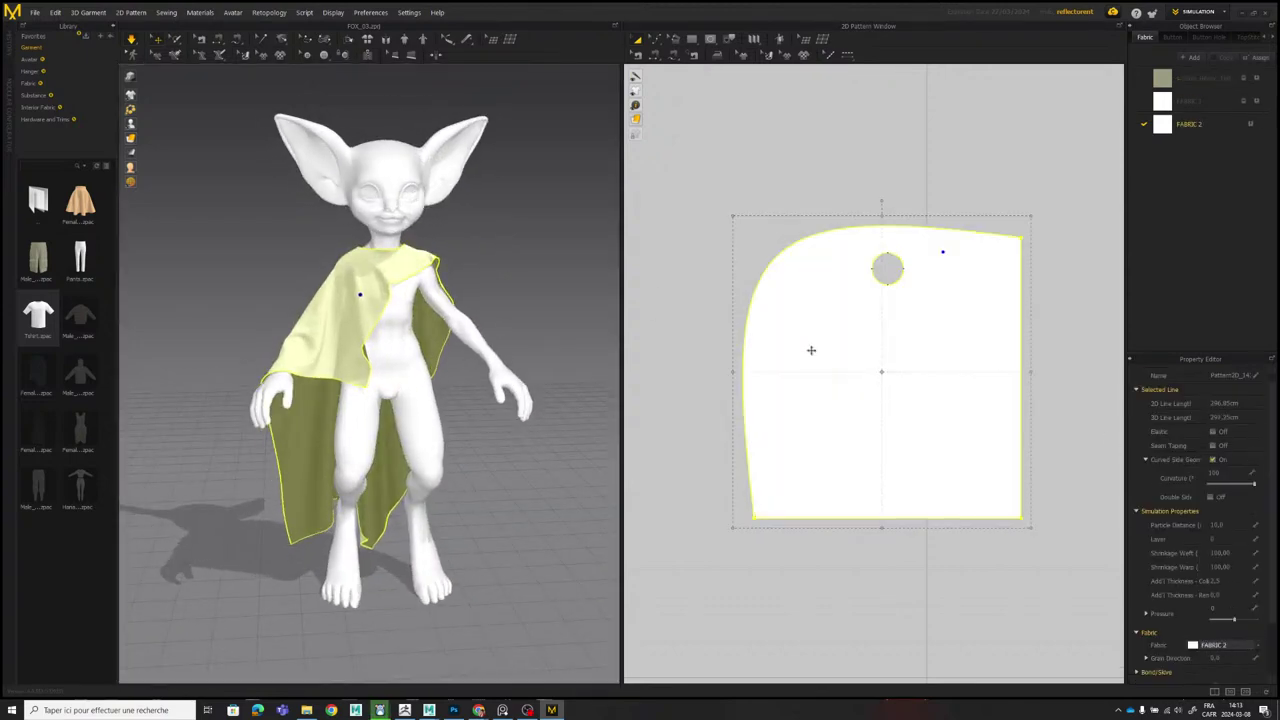
pyautogui.click(514, 234)
pyautogui.moveTo(521, 227)
pyautogui.mouseDown(button='right')
pyautogui.moveTo(494, 229)
pyautogui.moveTo(740, 243)
pyautogui.moveTo(510, 225)
pyautogui.mouseUp(button='right')
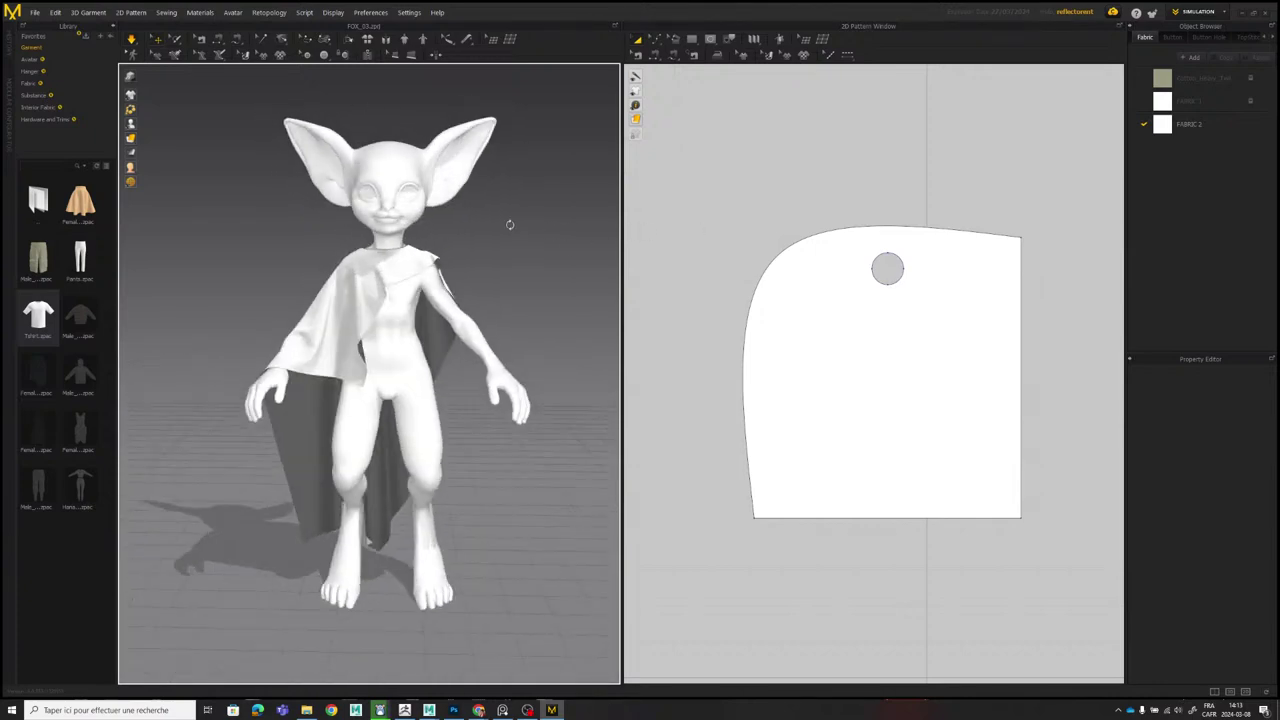
# Export the cape as an OBJ named CapeTest01 in the Objets 3D folder, with all patterns as multiple thin objects.
pyautogui.click(989, 334)
pyautogui.click(34, 12)
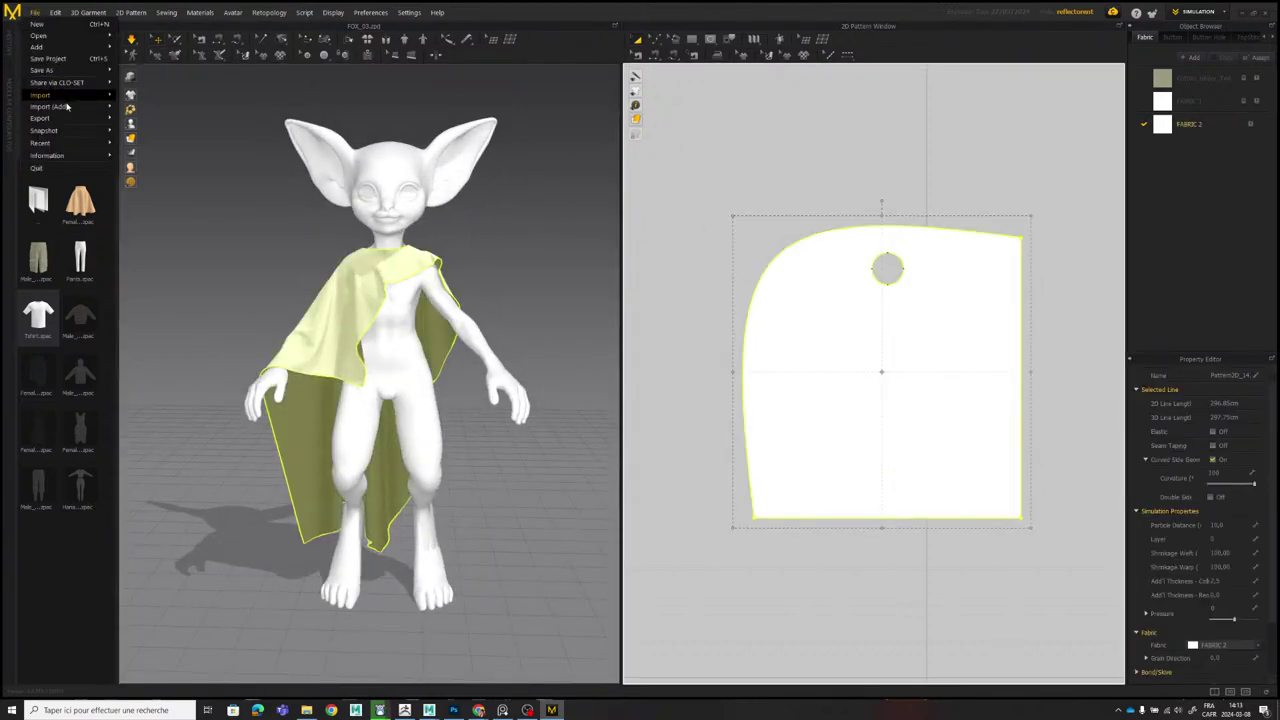
pyautogui.click(140, 120)
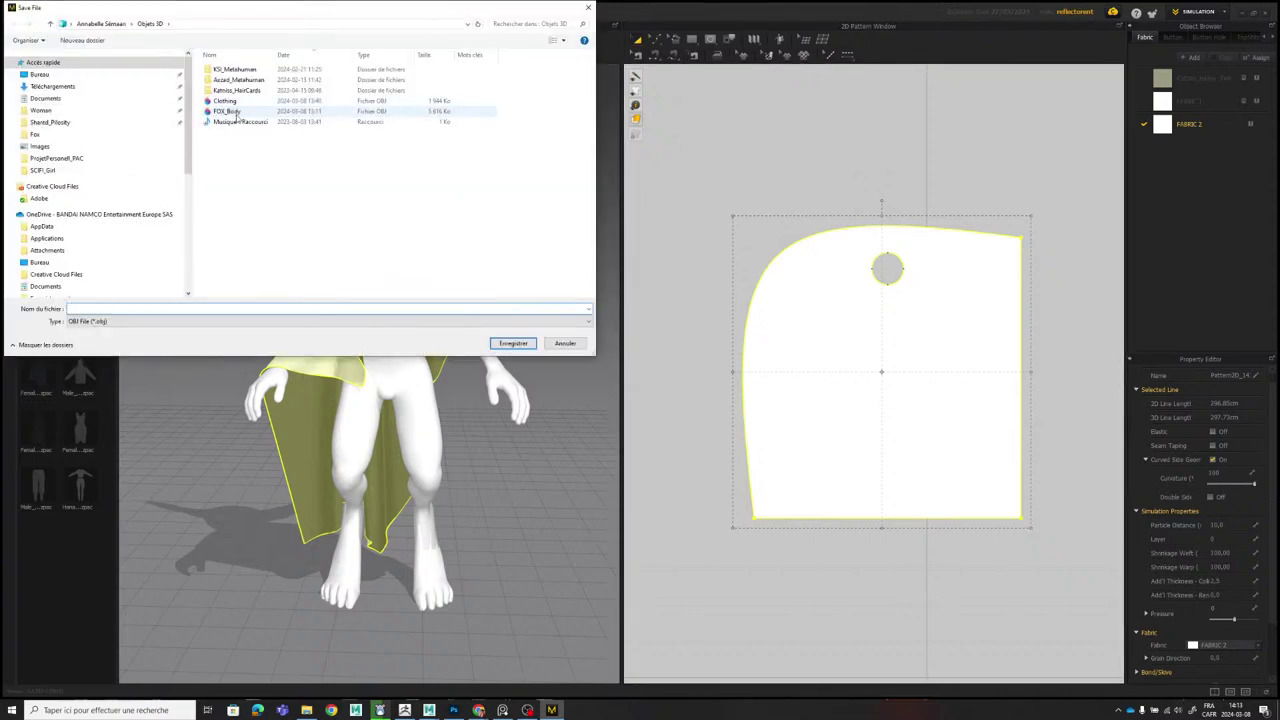
pyautogui.click(236, 113)
pyautogui.click(231, 103)
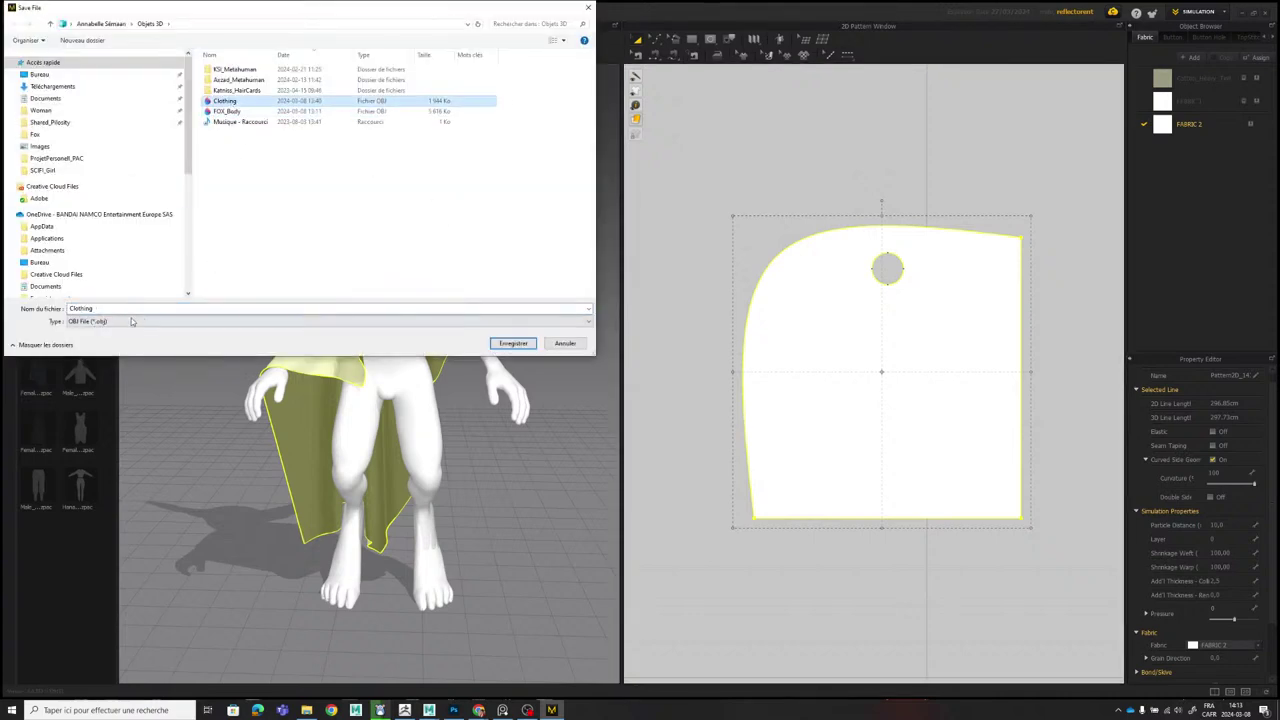
pyautogui.click(124, 308)
pyautogui.write('Cape')
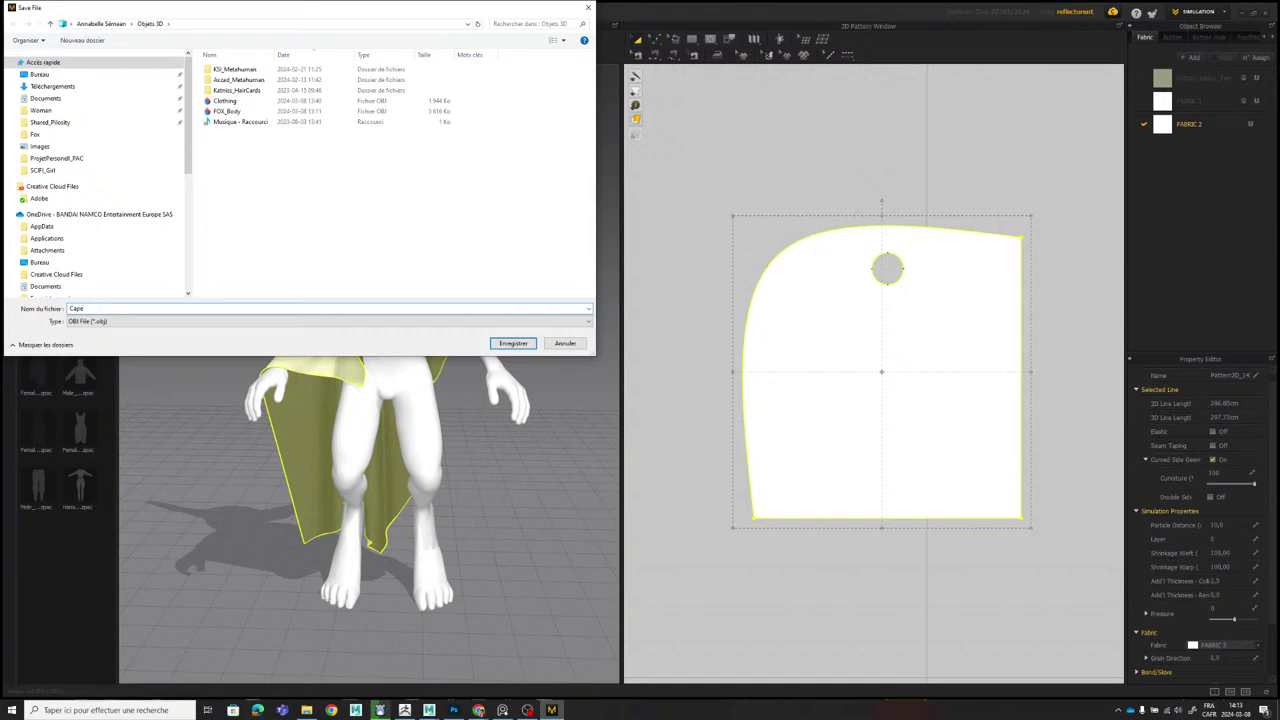
pyautogui.write('Test01')
pyautogui.press('Return')
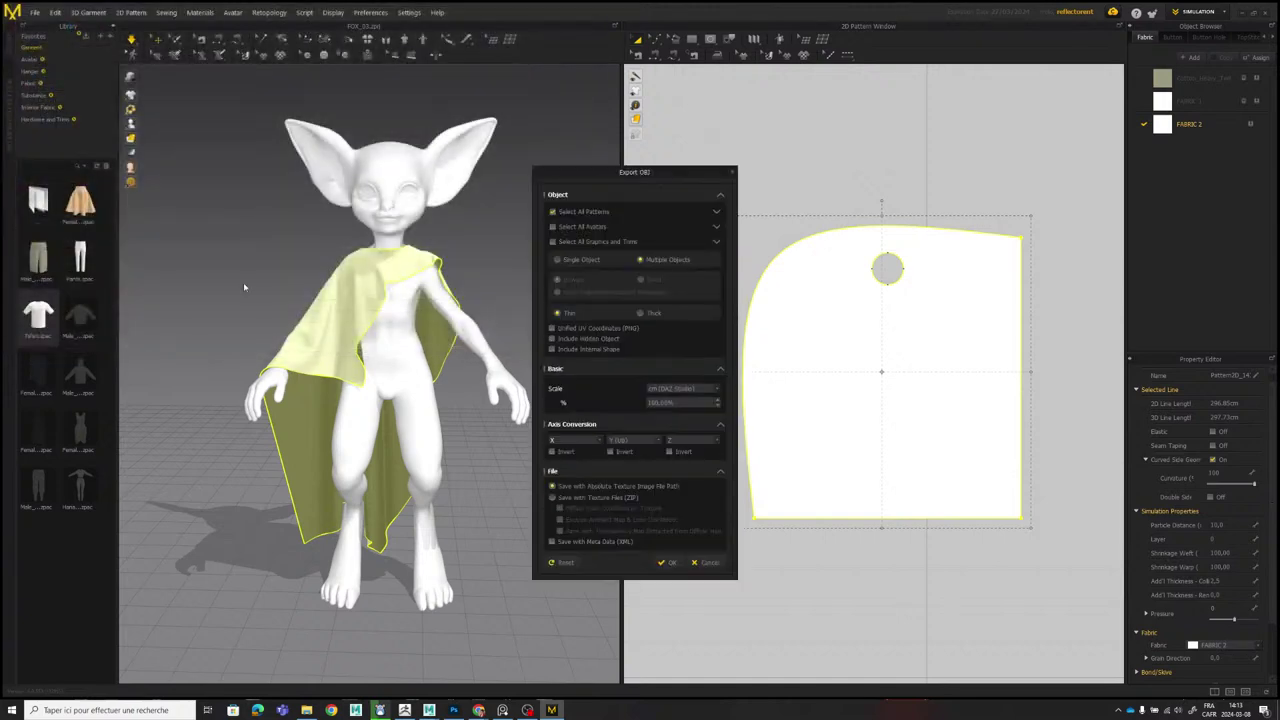
pyautogui.click(666, 562)
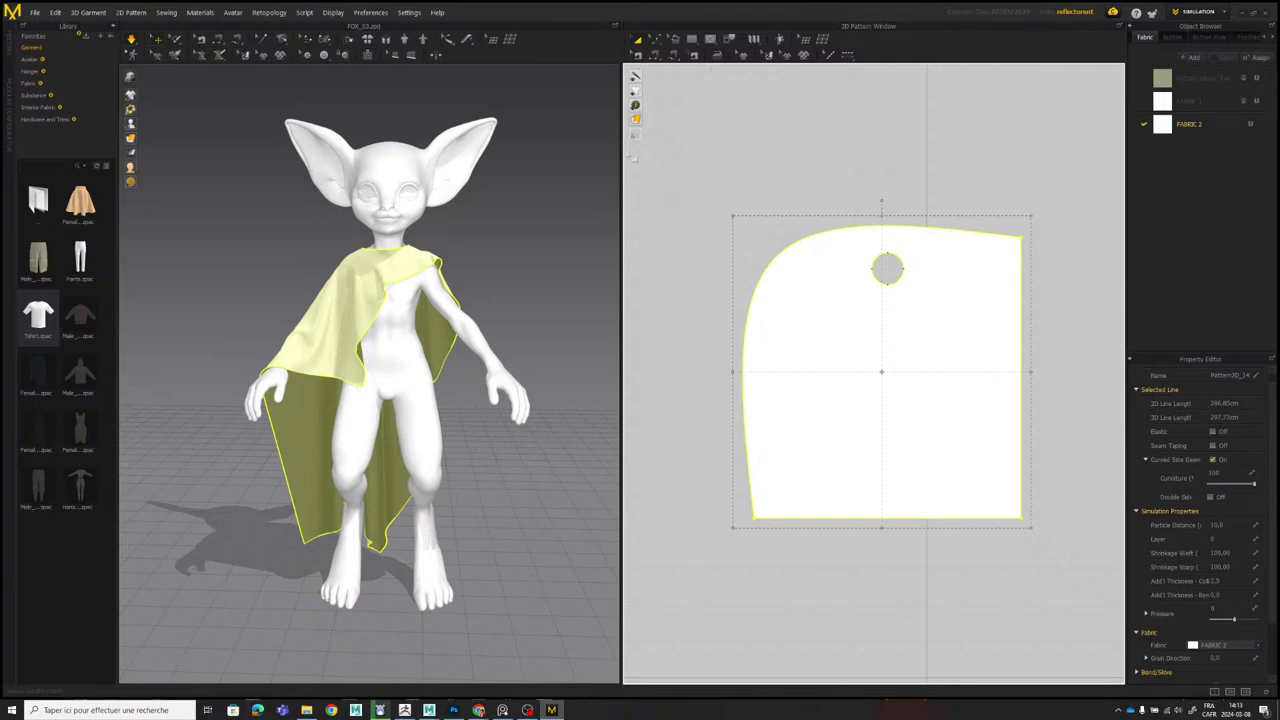
pyautogui.scroll(-4, 577, 300)
pyautogui.scroll(2, 486, 309)
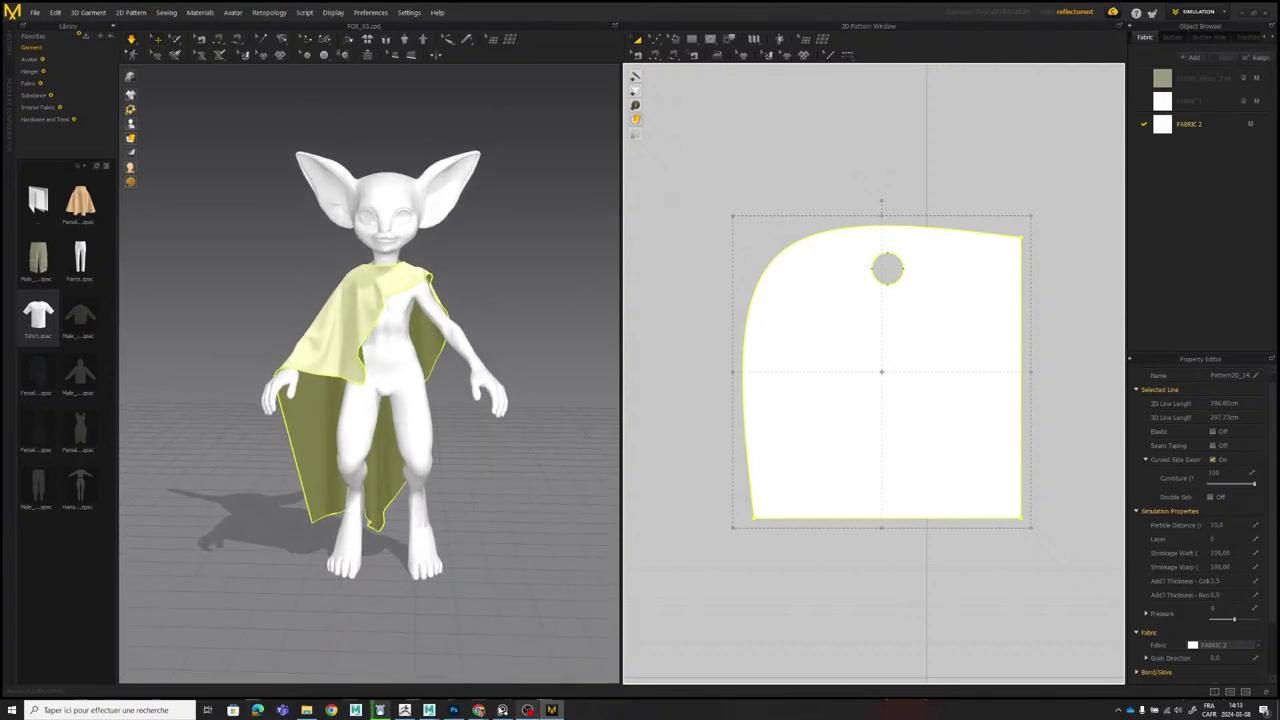
# Switch to ZBrush and import the CapeTest01 OBJ from the Objets 3D folder as a new tool.
pyautogui.click(406, 710)
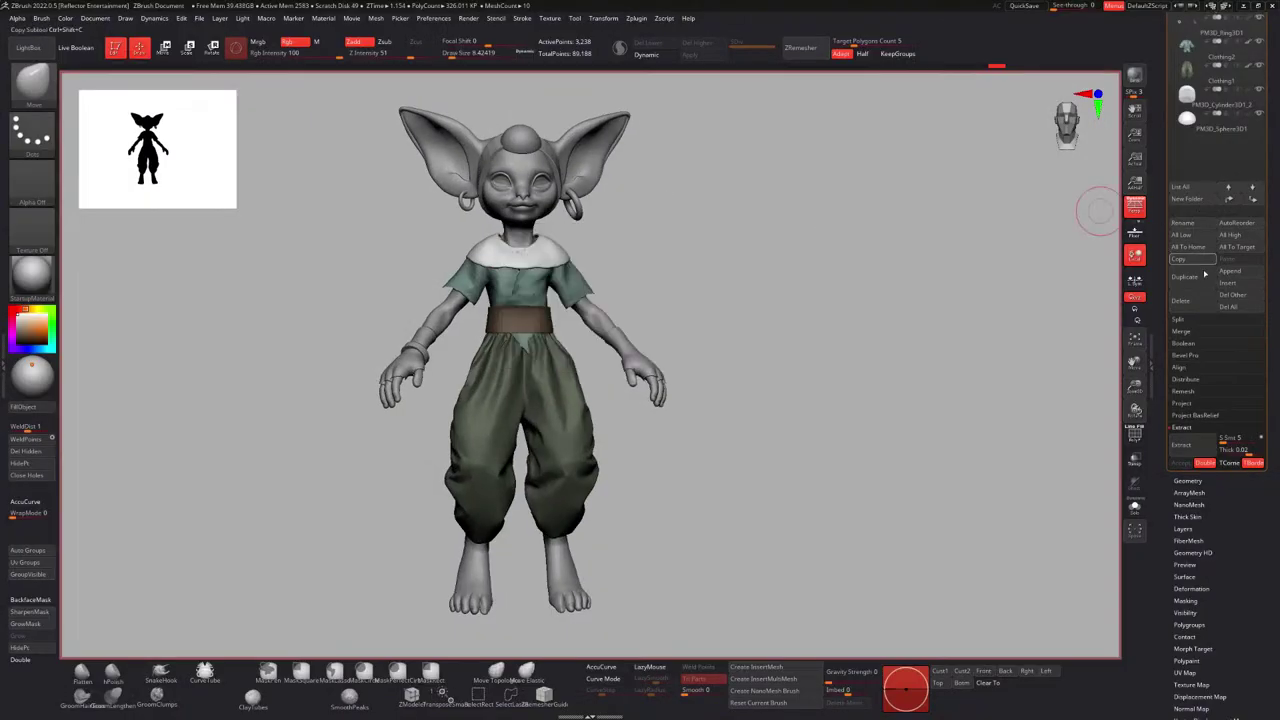
pyautogui.moveTo(1160, 178); pyautogui.dragTo(1158, 282)
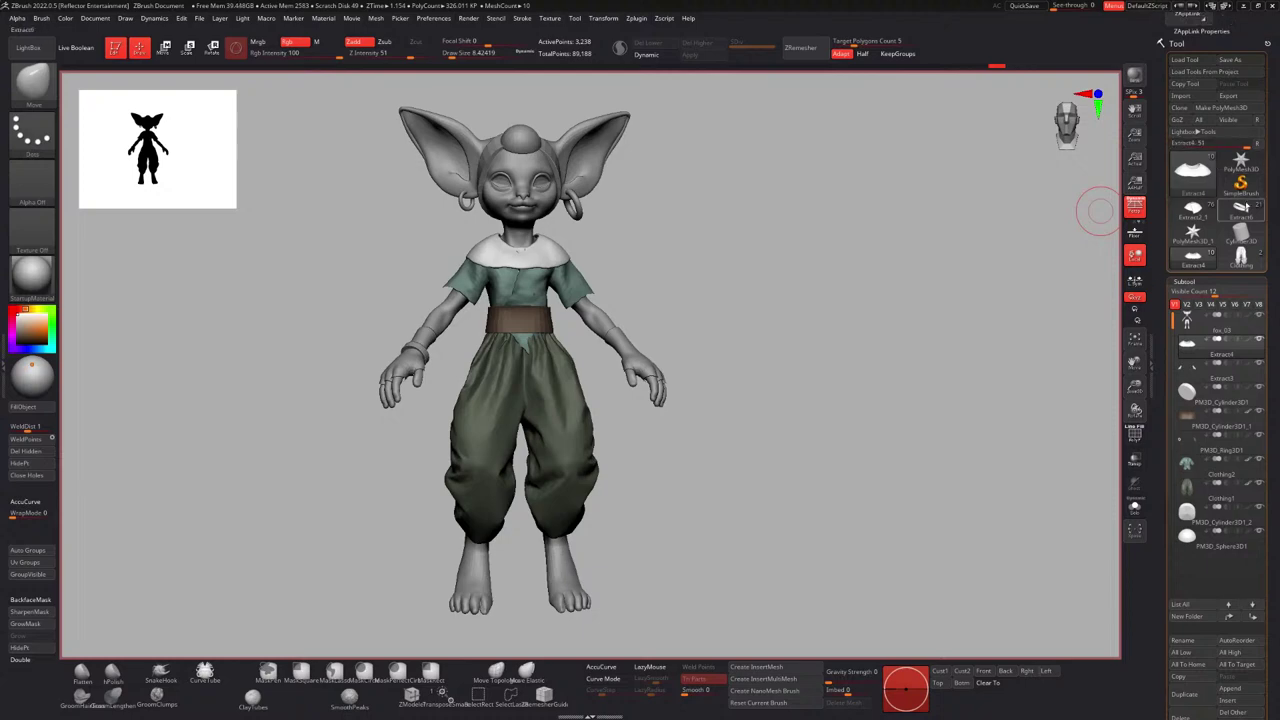
pyautogui.click(1241, 162)
pyautogui.click(1190, 96)
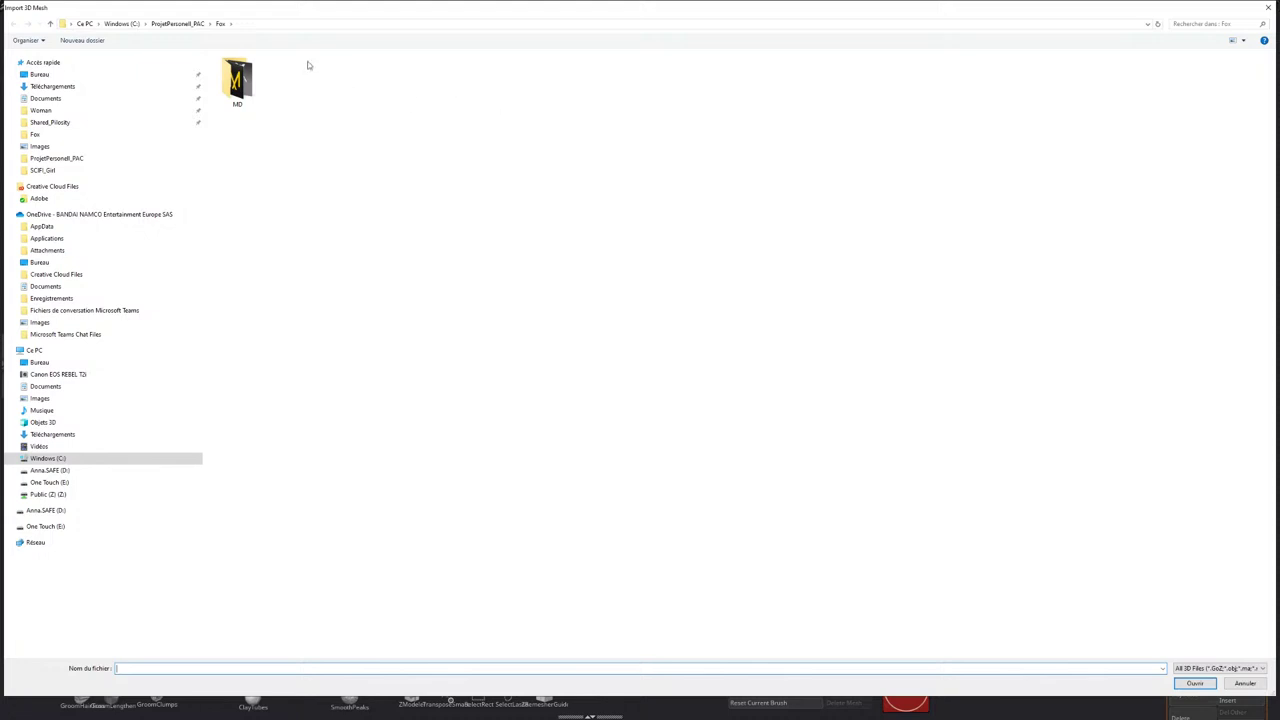
pyautogui.click(45, 422)
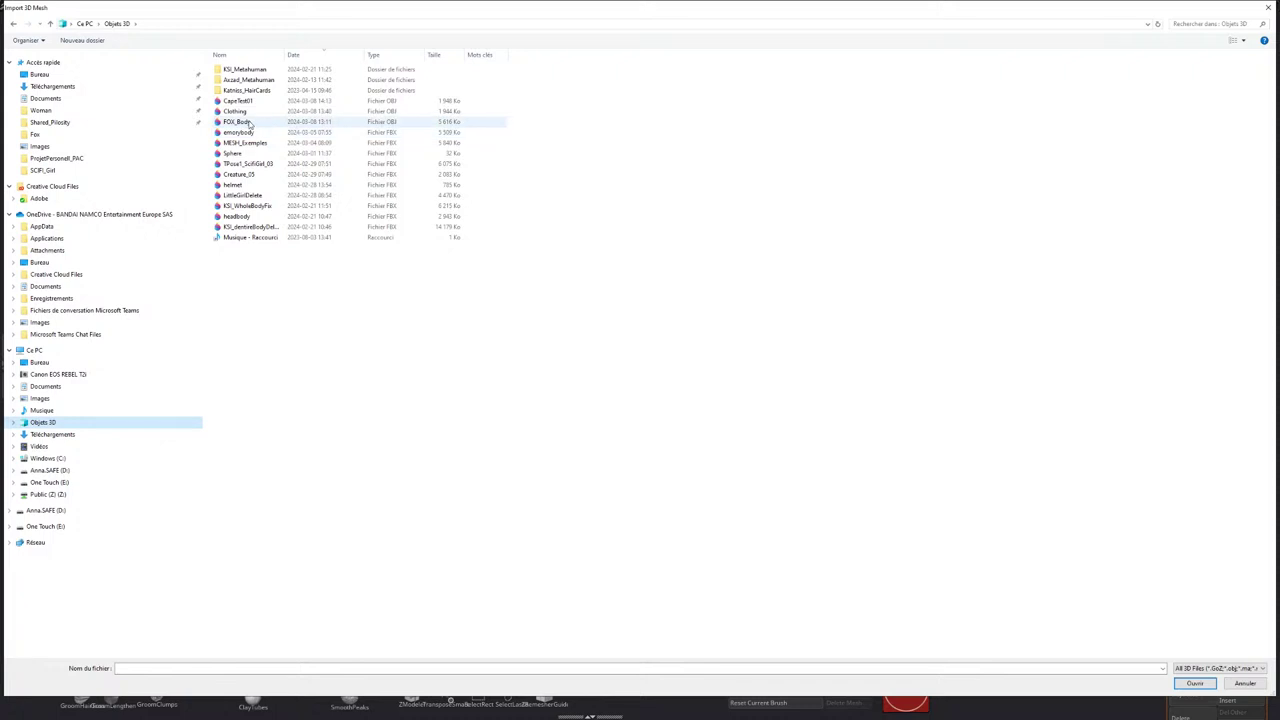
pyautogui.click(249, 122)
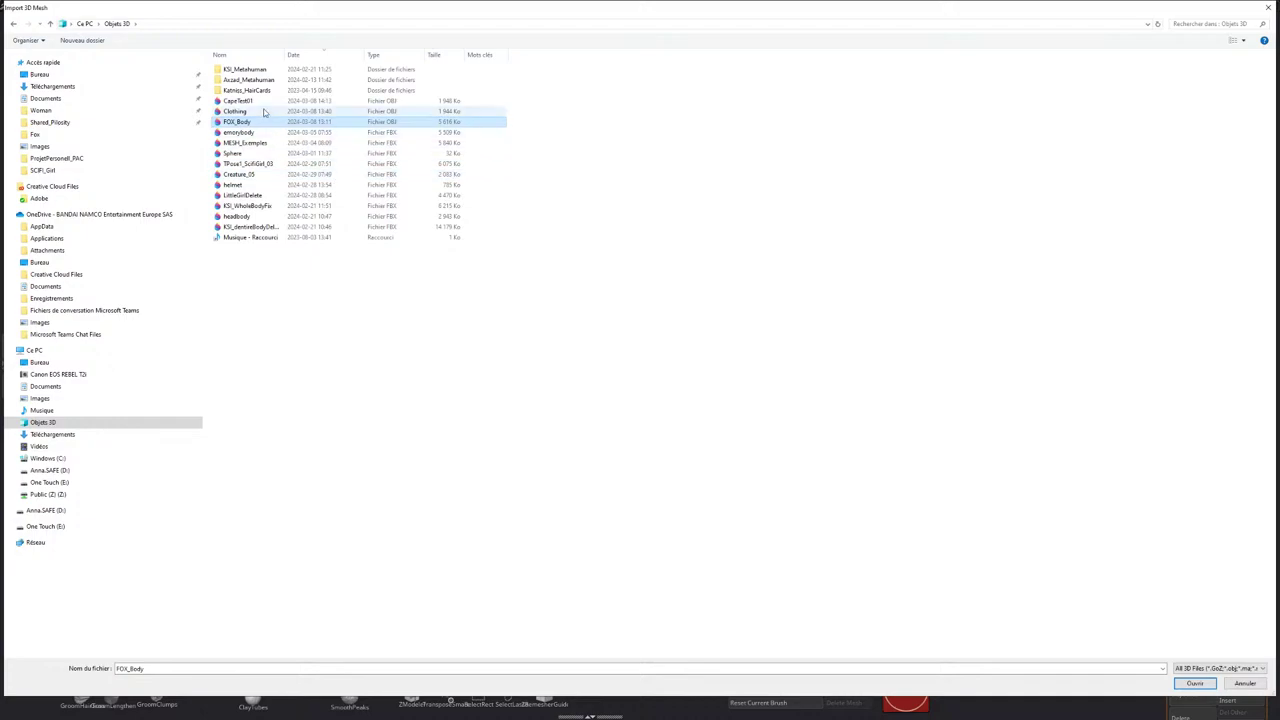
pyautogui.doubleClick(296, 102)
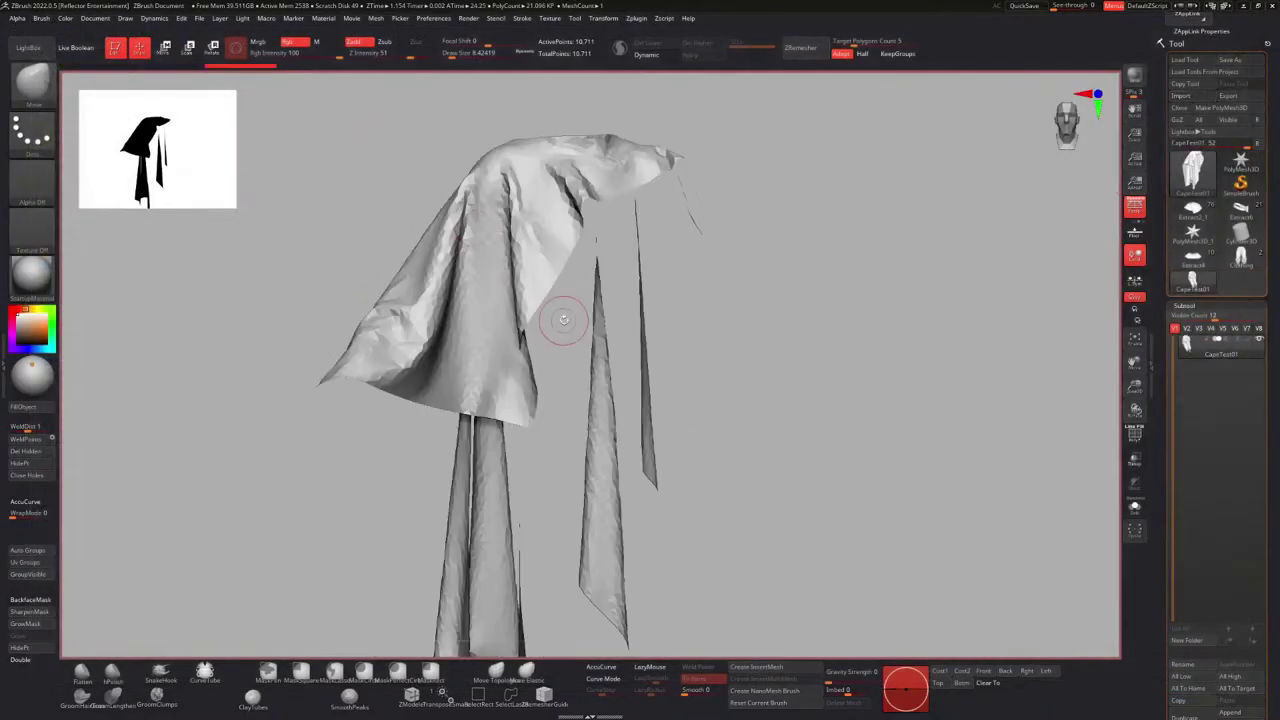
pyautogui.moveTo(613, 278)
pyautogui.keyDown('alt'); pyautogui.mouseDown()
pyautogui.moveTo(549, 260)
pyautogui.moveTo(600, 274)
pyautogui.moveTo(565, 312)
pyautogui.moveTo(546, 219)
pyautogui.mouseUp(); pyautogui.keyUp('alt')
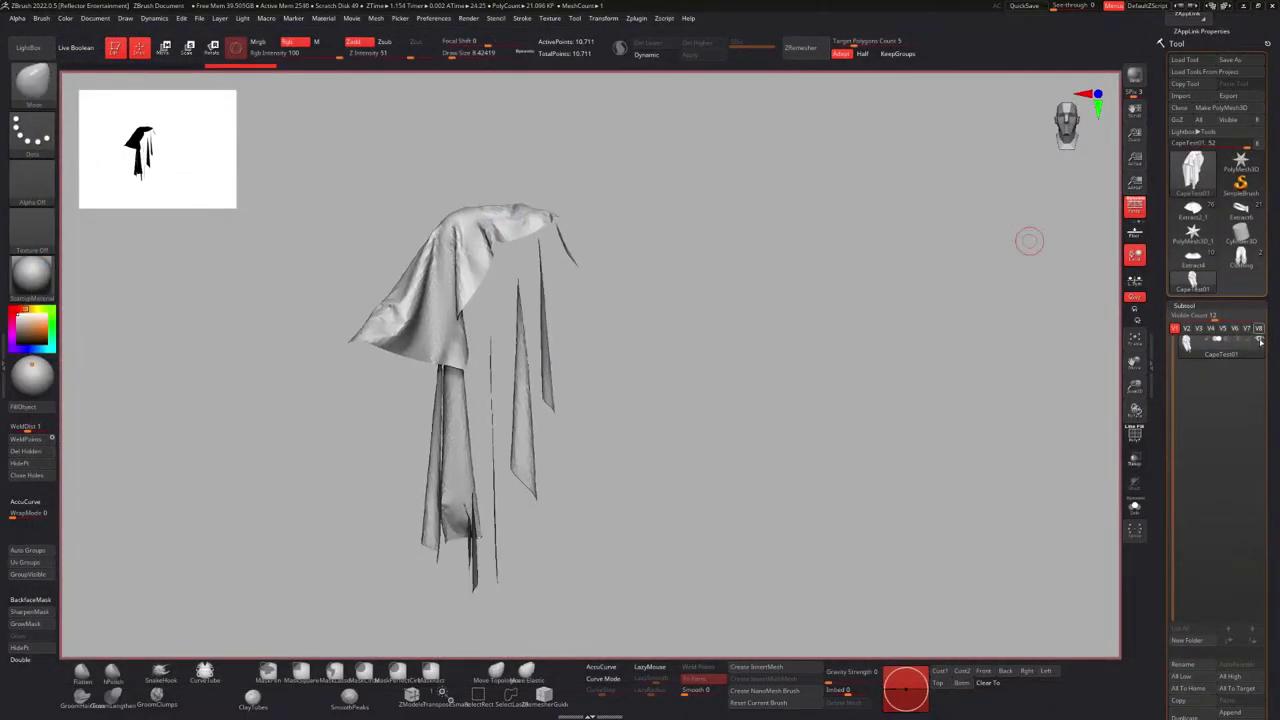
# Return to the fox character's tool and insert CapeTest01 as a new subtool beneath the collar.
pyautogui.moveTo(1172, 354); pyautogui.dragTo(1171, 199)
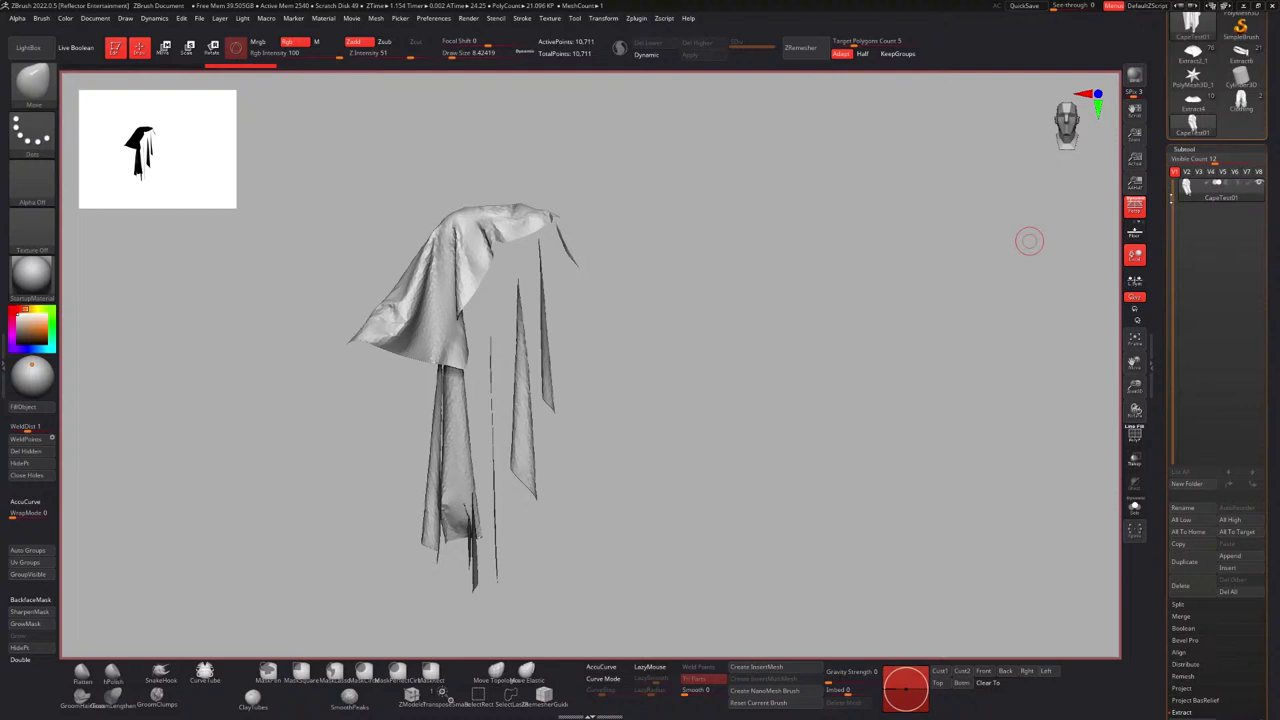
pyautogui.click(1213, 108)
pyautogui.keyDown('alt'); pyautogui.moveTo(538, 226); pyautogui.dragTo(812, 290); pyautogui.keyUp('alt')
pyautogui.keyDown('alt'); pyautogui.moveTo(812, 290); pyautogui.dragTo(774, 264); pyautogui.keyUp('alt')
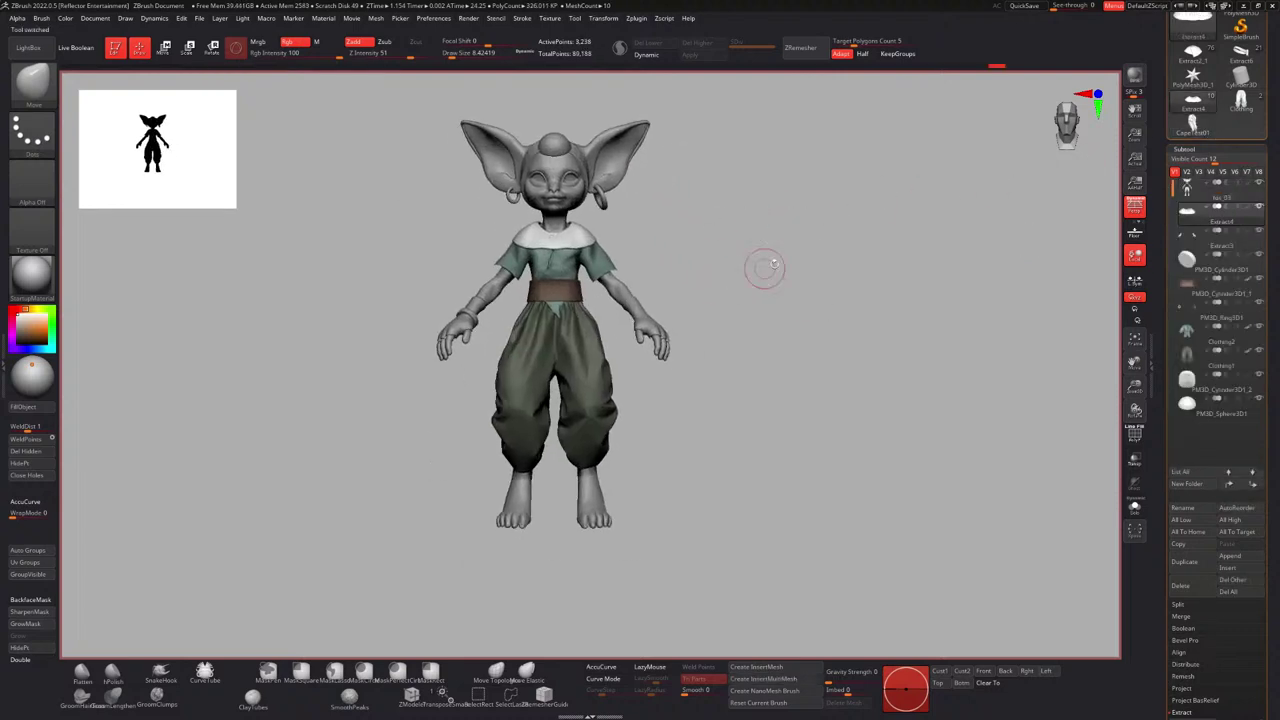
pyautogui.moveTo(1170, 422); pyautogui.dragTo(1170, 238)
pyautogui.click(1233, 386)
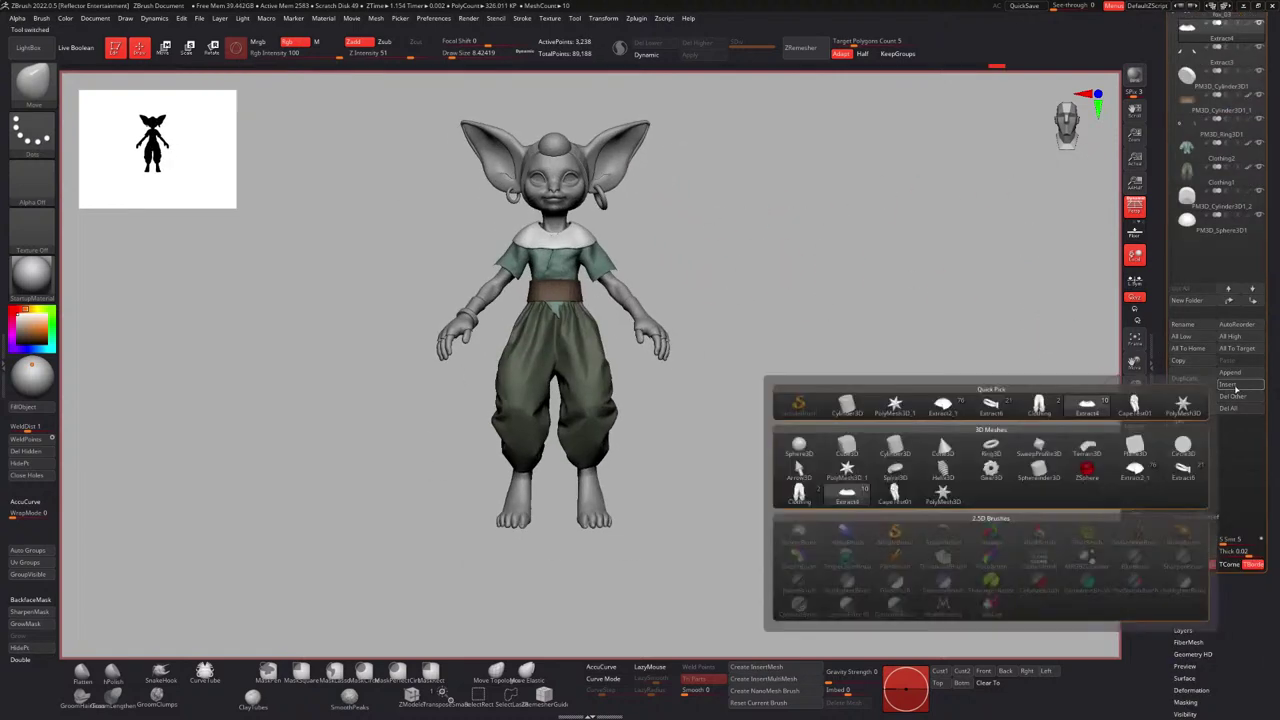
pyautogui.click(1133, 405)
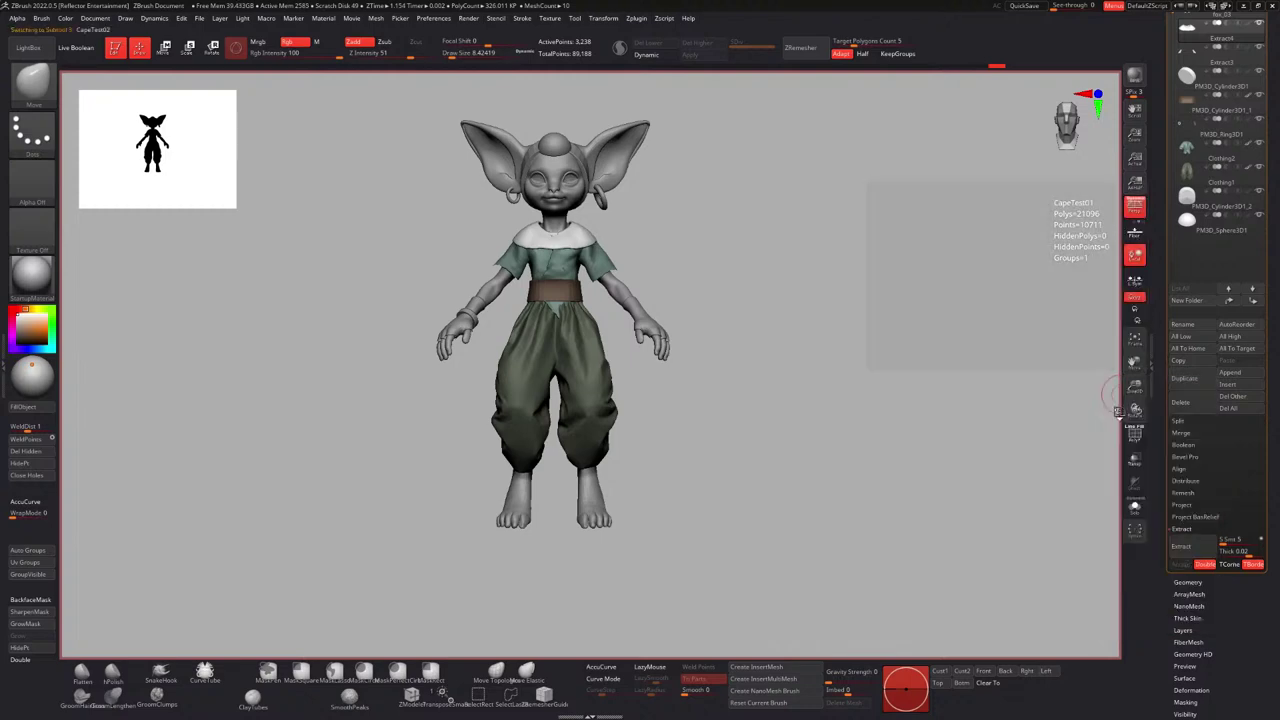
pyautogui.keyDown('alt'); pyautogui.moveTo(685, 239); pyautogui.dragTo(700, 264); pyautogui.keyUp('alt')
# Center and realign the Gizmo on the cape, and lower the cape from head height onto the fox's shoulders, slightly forward.
pyautogui.press('w')
pyautogui.click(553, 374)
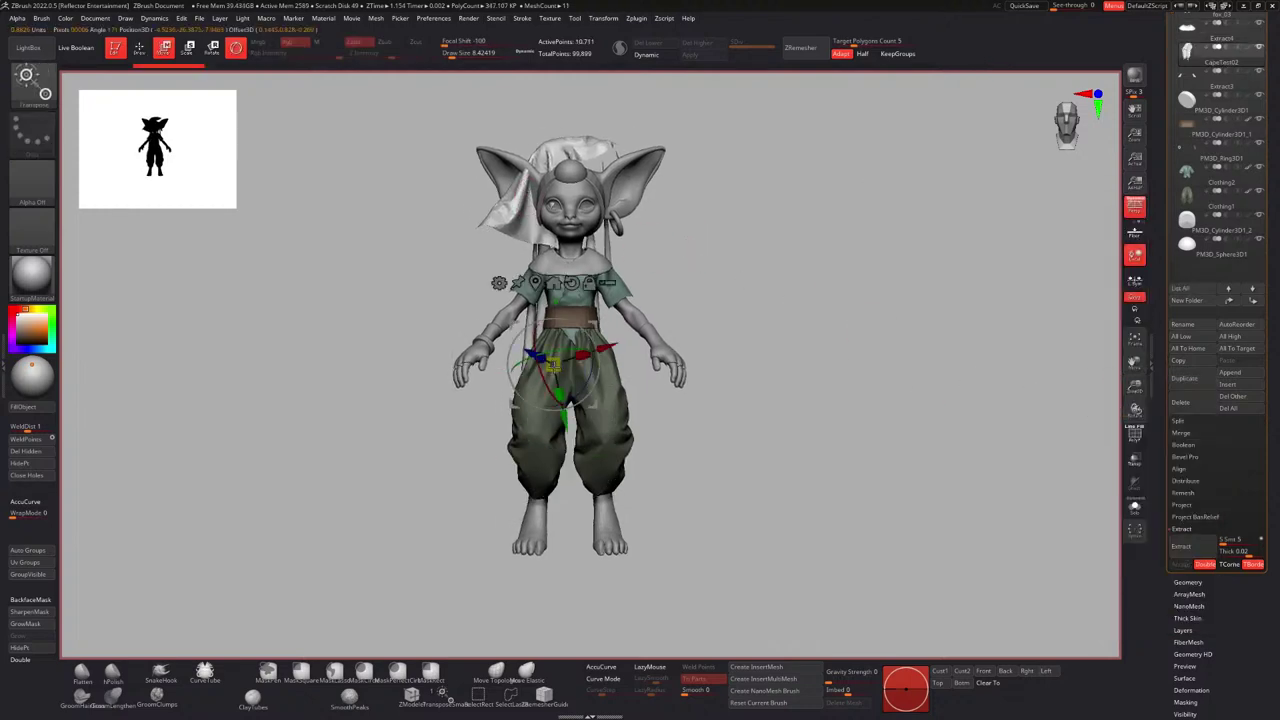
pyautogui.click(572, 284)
pyautogui.click(536, 283)
pyautogui.moveTo(567, 182); pyautogui.dragTo(622, 169, button='right')
pyautogui.click(537, 190)
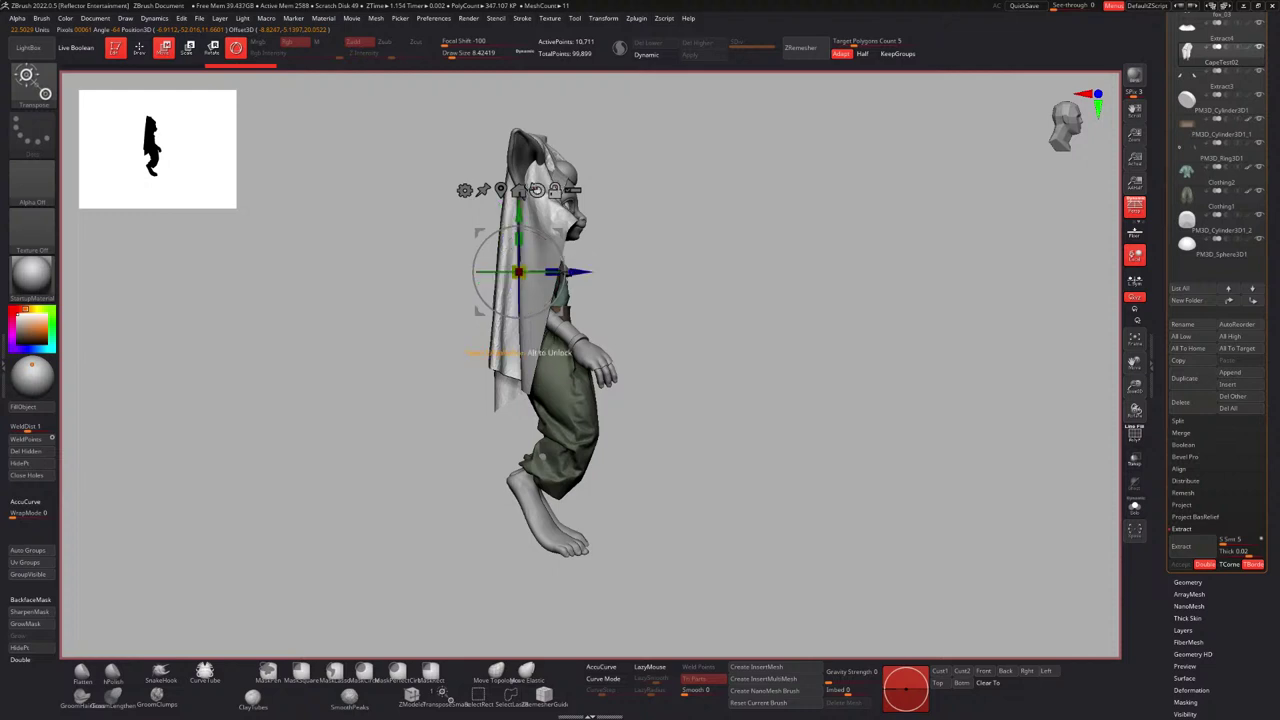
pyautogui.moveTo(519, 211); pyautogui.dragTo(519, 315)
pyautogui.moveTo(576, 374); pyautogui.dragTo(585, 375)
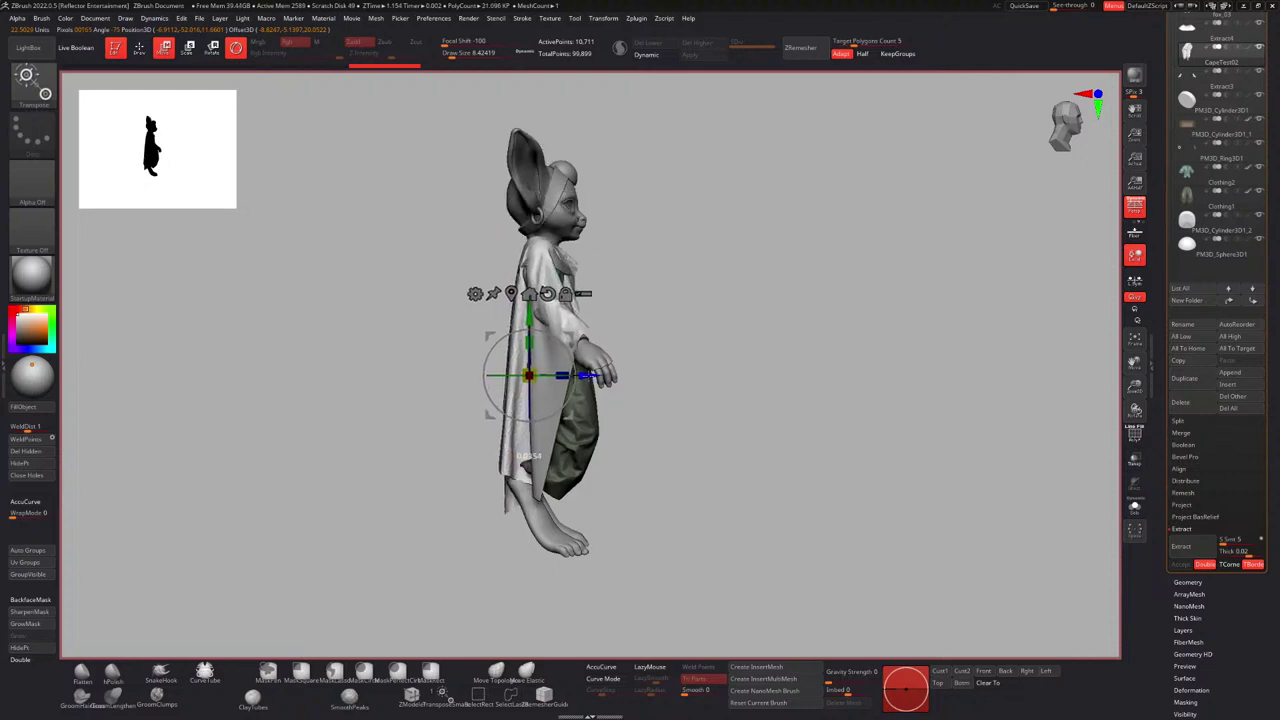
pyautogui.moveTo(598, 352); pyautogui.dragTo(539, 349, button='right')
pyautogui.keyDown('alt'); pyautogui.moveTo(766, 226); pyautogui.dragTo(664, 217, button='right'); pyautogui.keyUp('alt')
pyautogui.press('q')
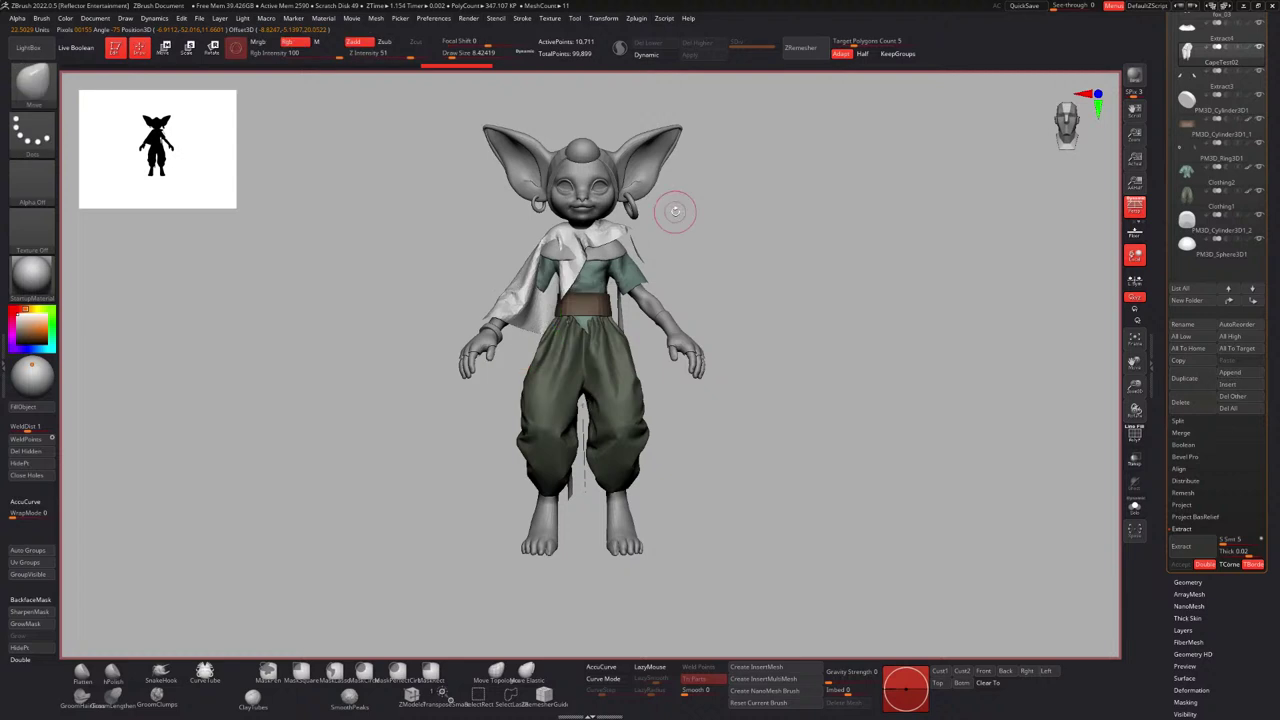
# Turn on double-sided display for the cape and nudge its placement on the body with the Gizmo in side view.
pyautogui.scroll(-5, 1226, 650)
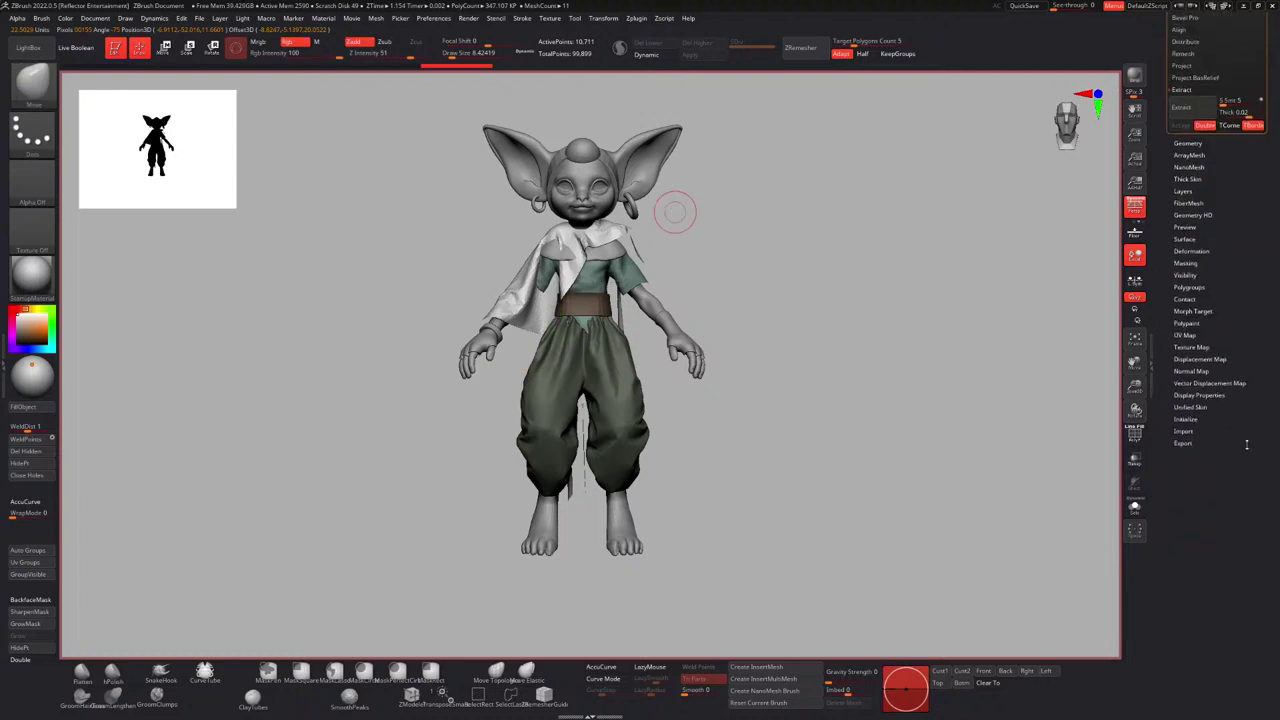
pyautogui.click(1199, 395)
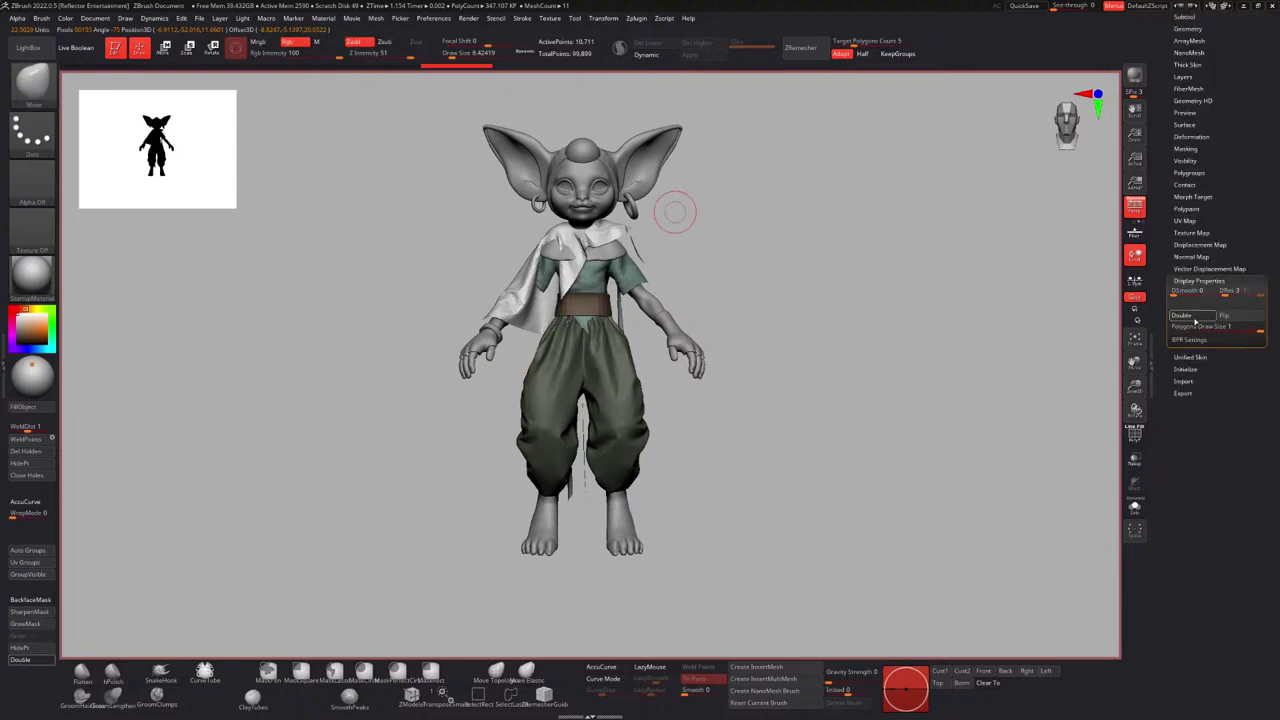
pyautogui.click(1195, 320)
pyautogui.moveTo(572, 266); pyautogui.dragTo(662, 259, button='right')
pyautogui.press('w')
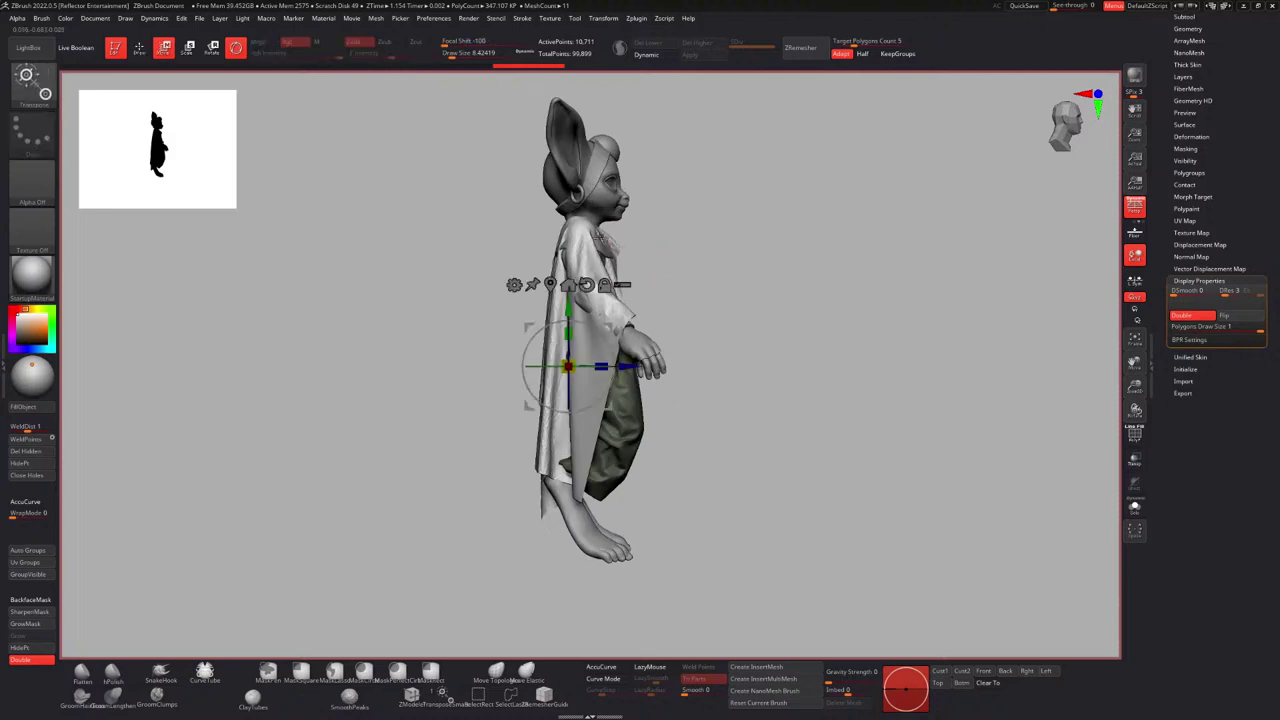
pyautogui.moveTo(602, 338); pyautogui.dragTo(609, 352)
pyautogui.moveTo(735, 226)
pyautogui.mouseDown(button='right')
pyautogui.moveTo(647, 222)
pyautogui.moveTo(619, 280)
pyautogui.moveTo(560, 283)
pyautogui.mouseUp(button='right')
pyautogui.press('q')
# Pull the cape's front drape around the shoulder and chest with the Move brush at a draw size of 28.75.
pyautogui.press('s')
pyautogui.moveTo(544, 288); pyautogui.dragTo(521, 293)
pyautogui.moveTo(523, 292); pyautogui.dragTo(571, 289, button='right')
pyautogui.press('s')
pyautogui.moveTo(571, 289); pyautogui.dragTo(565, 289)
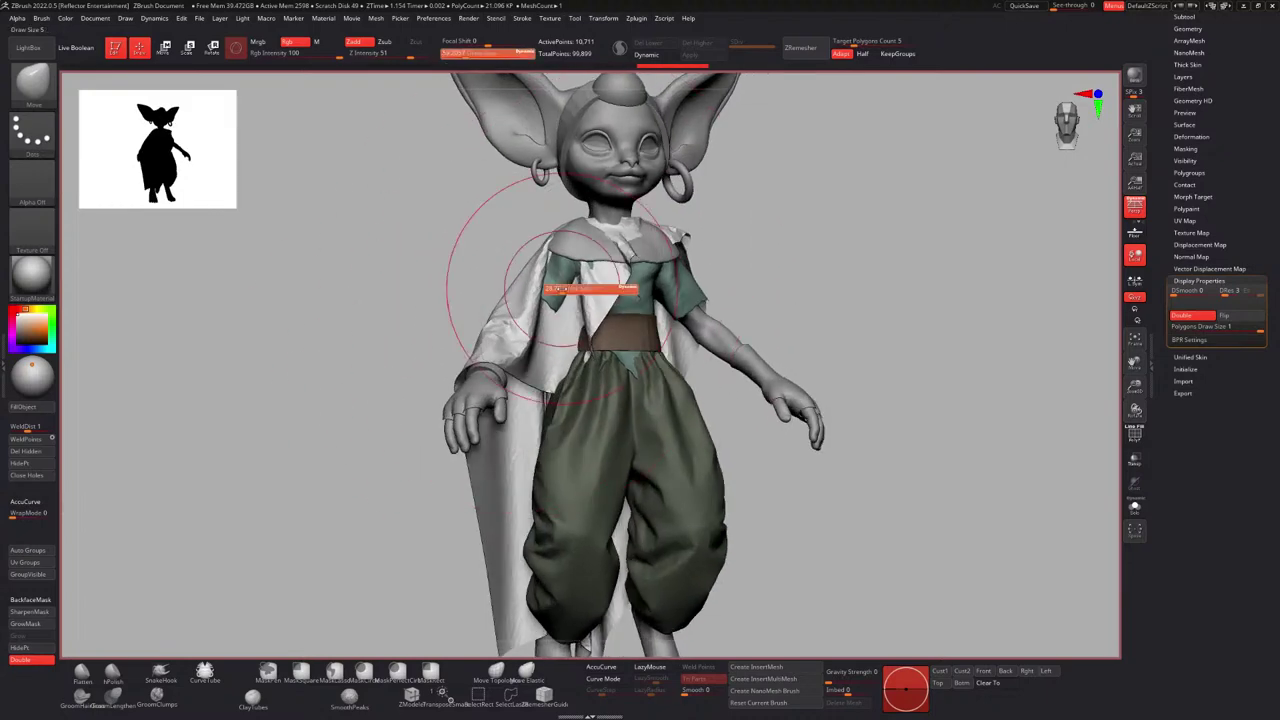
pyautogui.moveTo(540, 303); pyautogui.dragTo(569, 278, button='right')
pyautogui.moveTo(569, 278); pyautogui.dragTo(564, 338)
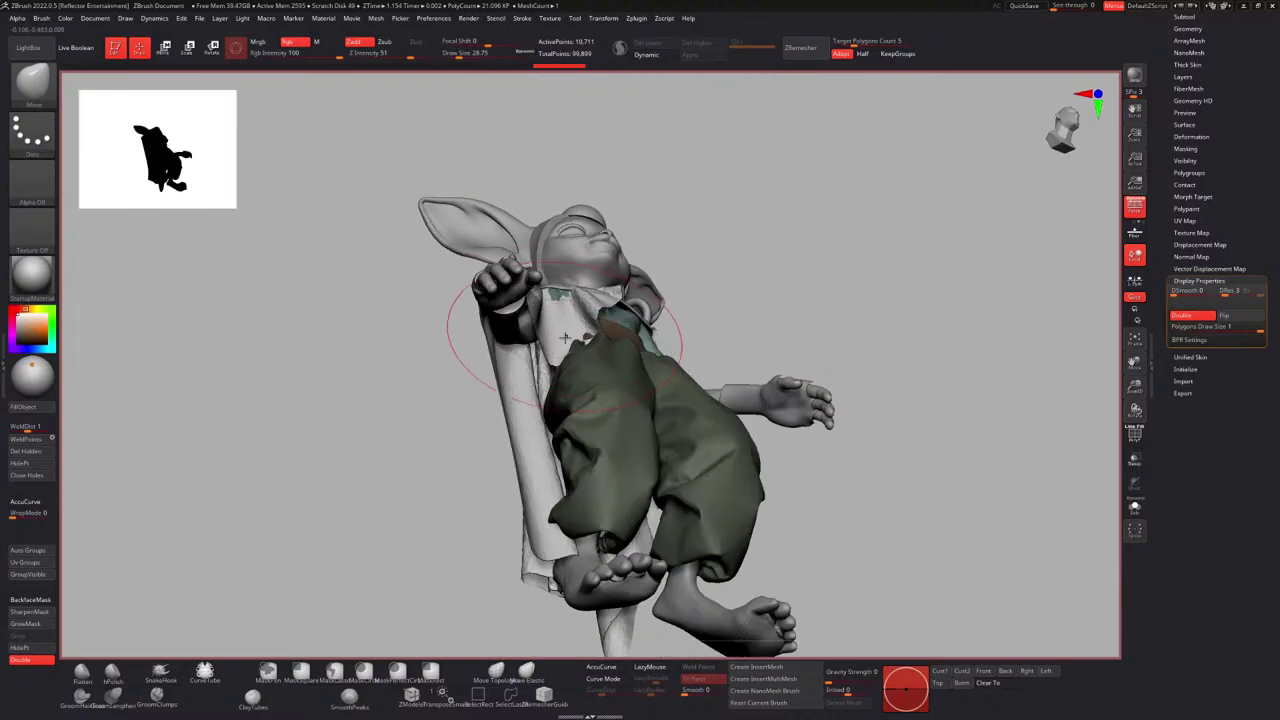
pyautogui.moveTo(577, 313); pyautogui.dragTo(556, 285, button='right')
pyautogui.keyDown('alt'); pyautogui.moveTo(562, 410); pyautogui.dragTo(590, 308, button='right'); pyautogui.keyUp('alt')
pyautogui.moveTo(590, 308); pyautogui.dragTo(576, 286, button='right')
pyautogui.keyDown('alt'); pyautogui.moveTo(576, 286); pyautogui.dragTo(534, 314, button='right'); pyautogui.keyUp('alt')
# Reshape the cape's upper edge around the neck and both shoulders with the Move brush so it tucks beneath the collar.
pyautogui.press('s')
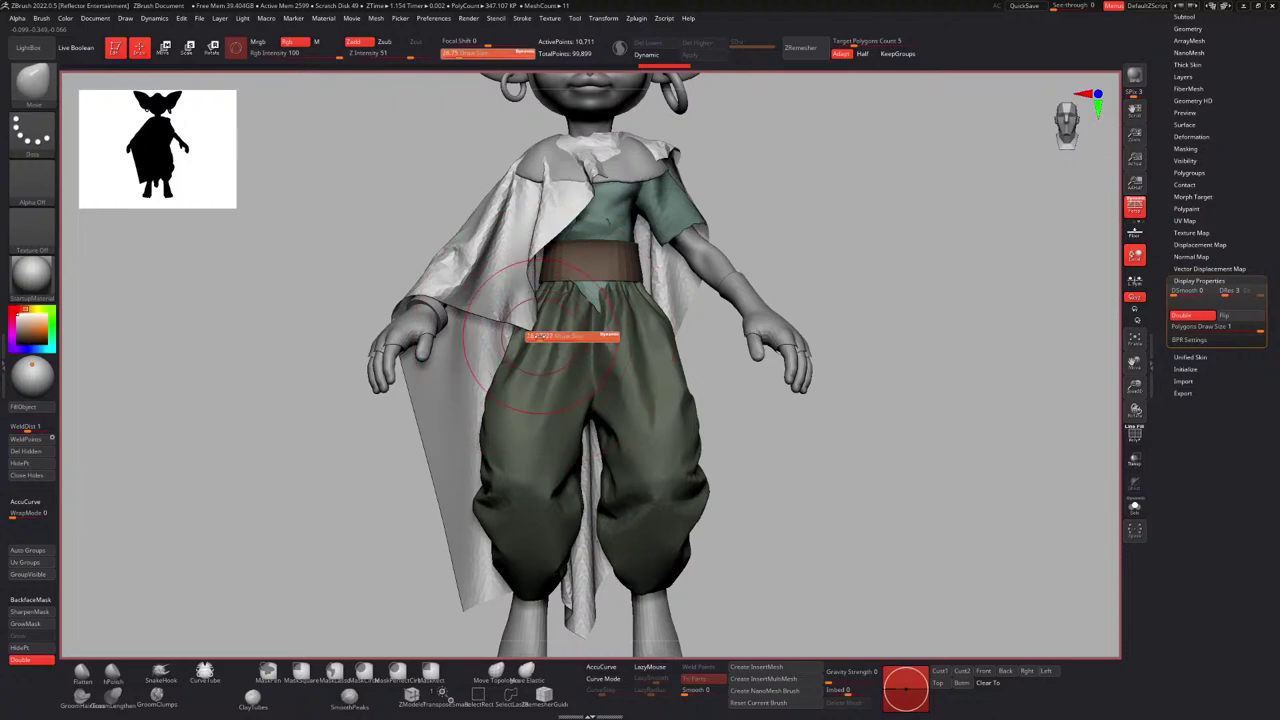
pyautogui.moveTo(540, 336); pyautogui.dragTo(536, 336)
pyautogui.moveTo(536, 328)
pyautogui.mouseDown(button='right')
pyautogui.moveTo(522, 338)
pyautogui.moveTo(586, 290)
pyautogui.moveTo(588, 260)
pyautogui.mouseUp(button='right')
pyautogui.keyDown('alt'); pyautogui.moveTo(588, 260); pyautogui.dragTo(552, 302, button='right'); pyautogui.keyUp('alt')
pyautogui.keyDown('ctrl'); pyautogui.moveTo(552, 302); pyautogui.dragTo(555, 320, button='right'); pyautogui.keyUp('ctrl')
pyautogui.moveTo(524, 252); pyautogui.dragTo(529, 252)
pyautogui.moveTo(529, 252); pyautogui.dragTo(610, 246, button='right')
pyautogui.moveTo(530, 243); pyautogui.dragTo(508, 274, button='right')
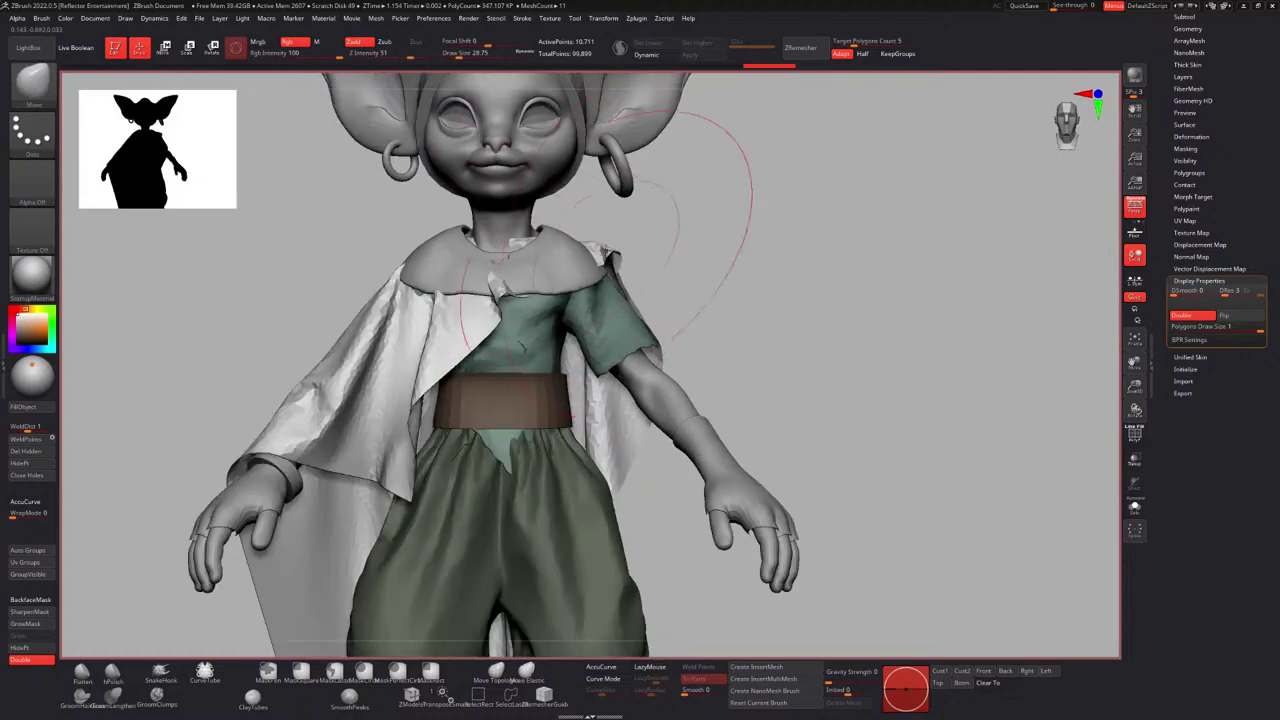
pyautogui.moveTo(606, 238); pyautogui.dragTo(516, 271, button='right')
pyautogui.moveTo(651, 277); pyautogui.dragTo(590, 275, button='right')
pyautogui.moveTo(590, 275)
pyautogui.keyDown('ctrl'); pyautogui.mouseDown(button='right')
pyautogui.moveTo(551, 277)
pyautogui.moveTo(480, 170)
pyautogui.moveTo(540, 300)
pyautogui.mouseUp(button='right'); pyautogui.keyUp('ctrl')
# Enlarge the Move brush and pull the cape's back folds outward from the body.
pyautogui.press('s')
pyautogui.moveTo(547, 311); pyautogui.dragTo(562, 386)
pyautogui.moveTo(561, 388); pyautogui.dragTo(567, 311, button='right')
pyautogui.moveTo(567, 311); pyautogui.dragTo(585, 295)
pyautogui.moveTo(583, 300)
pyautogui.mouseDown(button='right')
pyautogui.moveTo(562, 398)
pyautogui.moveTo(640, 290)
pyautogui.moveTo(640, 370)
pyautogui.mouseUp(button='right')
pyautogui.press('s')
pyautogui.moveTo(577, 323); pyautogui.dragTo(572, 323)
pyautogui.moveTo(572, 323); pyautogui.dragTo(575, 347, button='right')
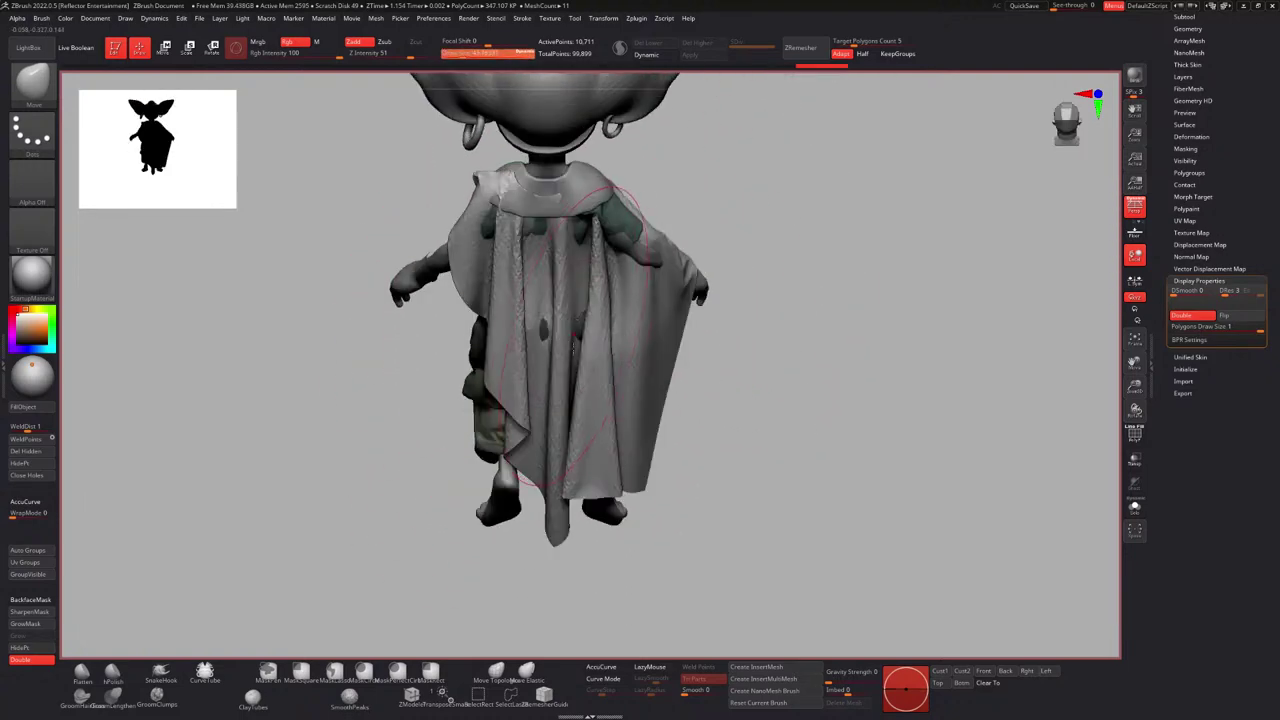
# Push the cape's back and hem clear of the torso and legs with the Move brush at a draw size of about 54.
pyautogui.moveTo(582, 283)
pyautogui.mouseDown(button='right')
pyautogui.moveTo(514, 271)
pyautogui.moveTo(547, 233)
pyautogui.moveTo(585, 284)
pyautogui.moveTo(562, 298)
pyautogui.mouseUp(button='right')
pyautogui.press('s')
pyautogui.moveTo(562, 298); pyautogui.dragTo(559, 298)
pyautogui.moveTo(559, 298); pyautogui.dragTo(563, 277, button='right')
pyautogui.press('s')
pyautogui.moveTo(563, 277); pyautogui.dragTo(560, 277)
pyautogui.moveTo(560, 277)
pyautogui.mouseDown(button='right')
pyautogui.moveTo(556, 293)
pyautogui.moveTo(584, 272)
pyautogui.moveTo(582, 293)
pyautogui.moveTo(572, 268)
pyautogui.moveTo(580, 311)
pyautogui.moveTo(561, 309)
pyautogui.mouseUp(button='right')
pyautogui.hotkey('ctrl', 'i')
pyautogui.press('space')
pyautogui.moveTo(561, 309); pyautogui.dragTo(575, 306)
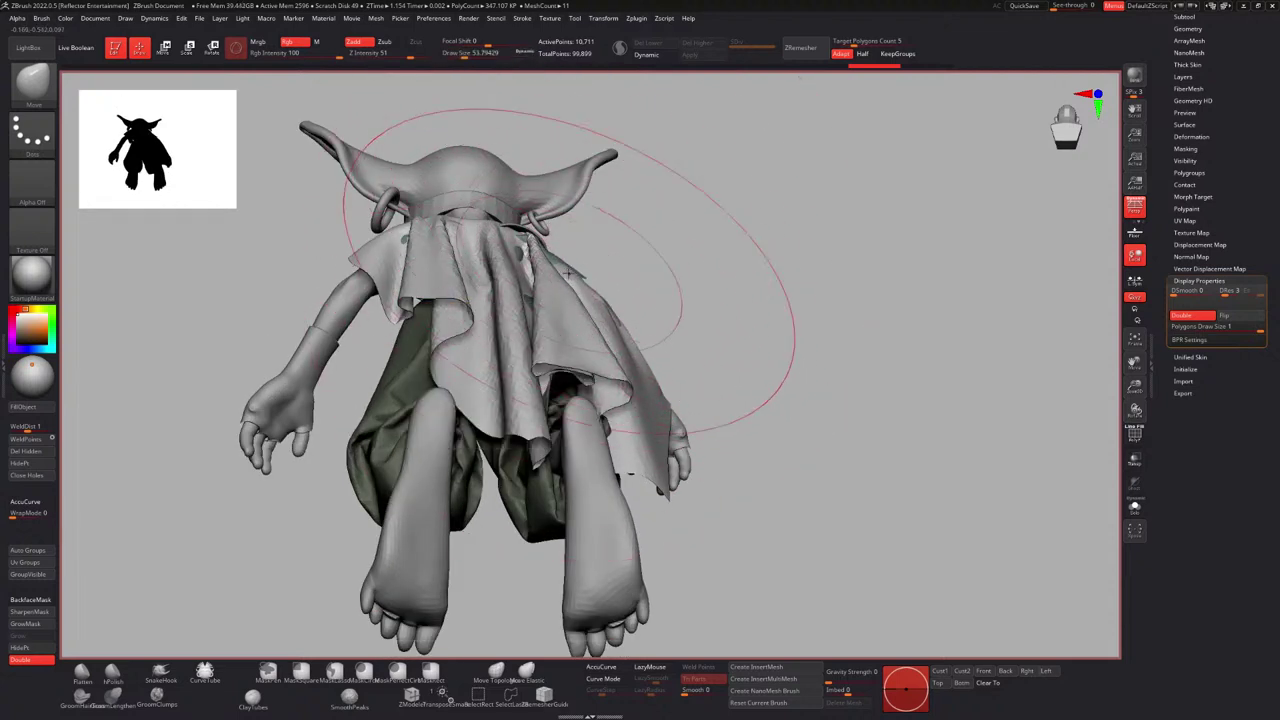
pyautogui.keyDown('alt'); pyautogui.moveTo(552, 273); pyautogui.dragTo(555, 241, button='right'); pyautogui.keyUp('alt')
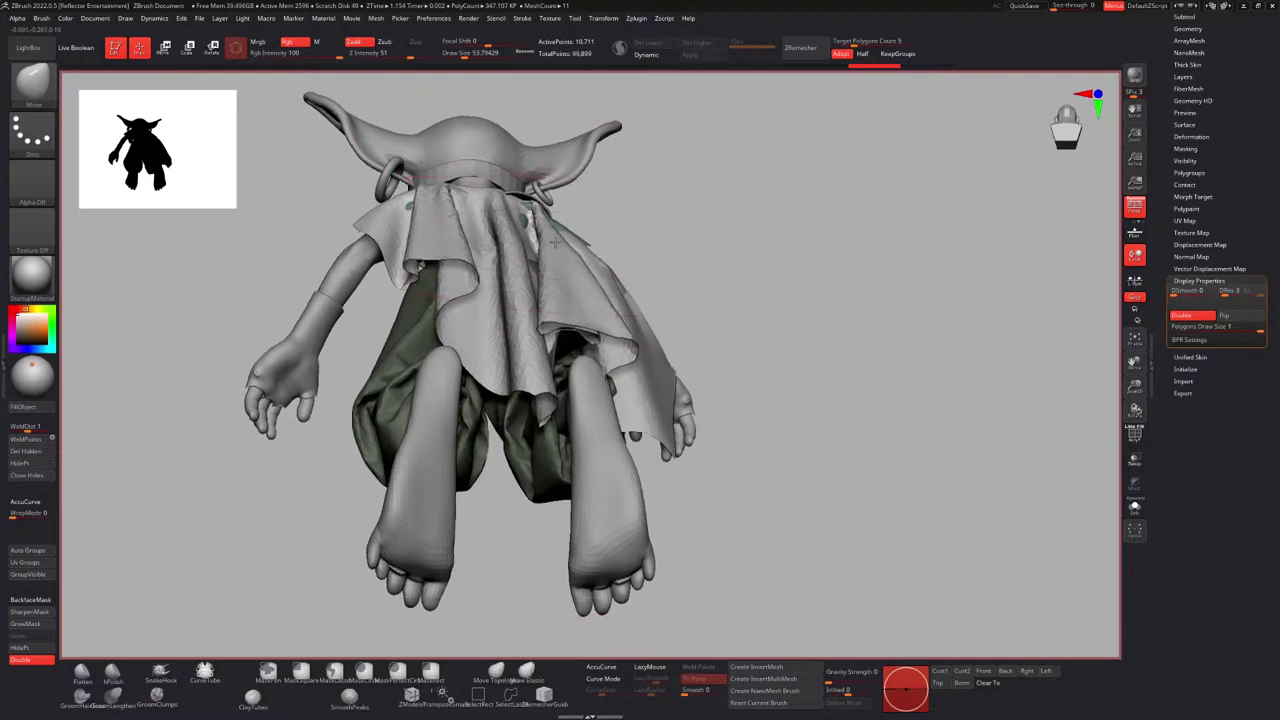
pyautogui.moveTo(549, 308); pyautogui.dragTo(549, 257, button='right')
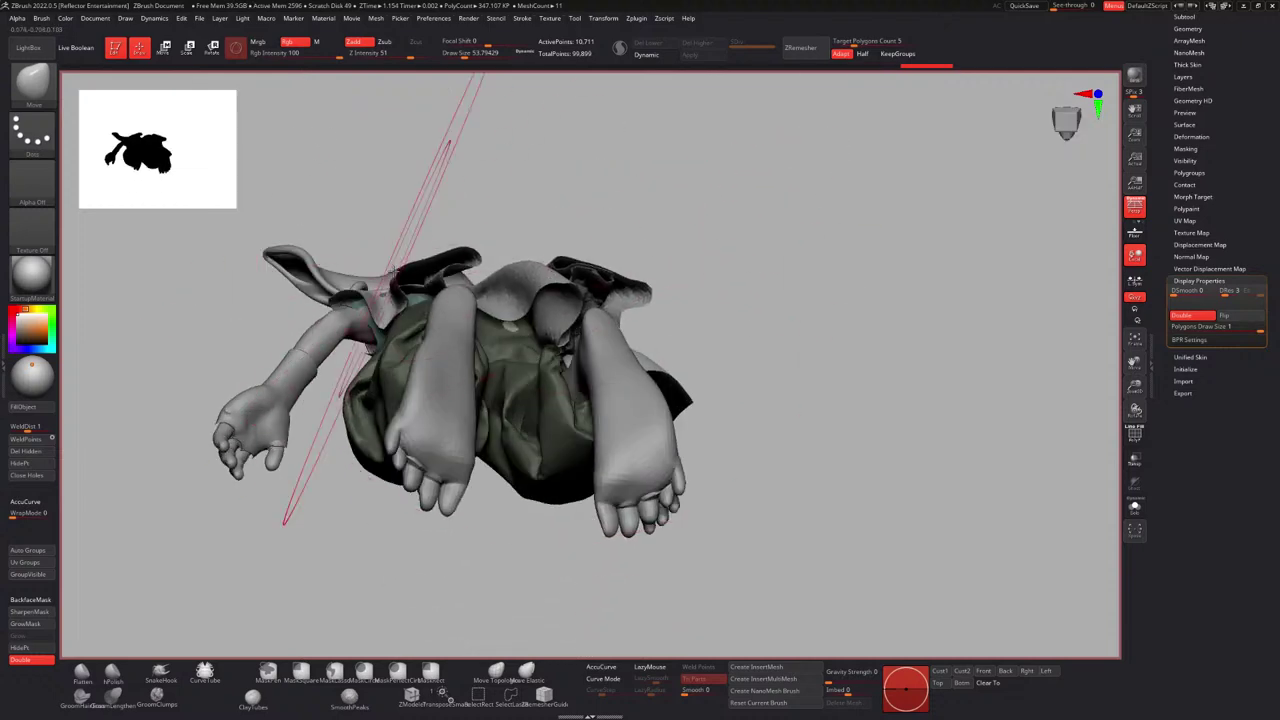
# Pull the cape's back out over the covered shoulder and sleeve with the Move brush at a draw size of 28.75.
pyautogui.moveTo(393, 271); pyautogui.dragTo(452, 310, button='right')
pyautogui.press('s')
pyautogui.moveTo(457, 305); pyautogui.dragTo(430, 305)
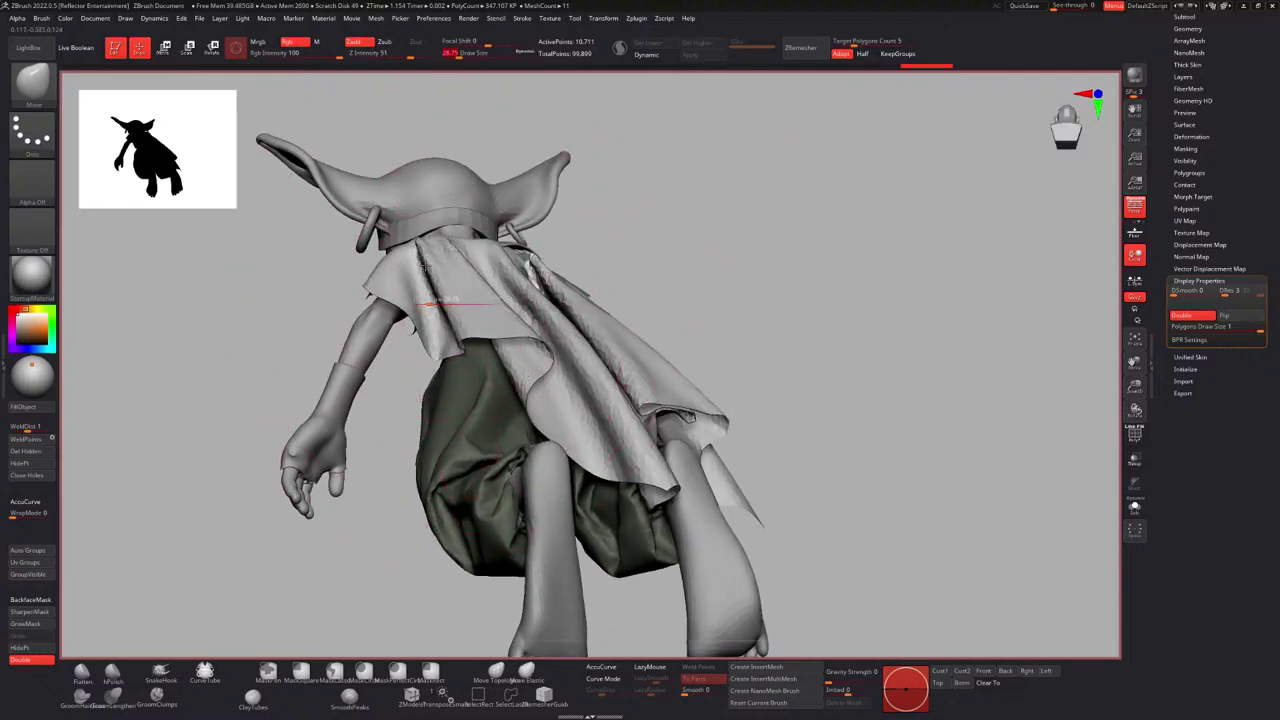
pyautogui.moveTo(424, 266)
pyautogui.mouseDown(button='right')
pyautogui.moveTo(531, 288)
pyautogui.moveTo(555, 308)
pyautogui.mouseUp(button='right')
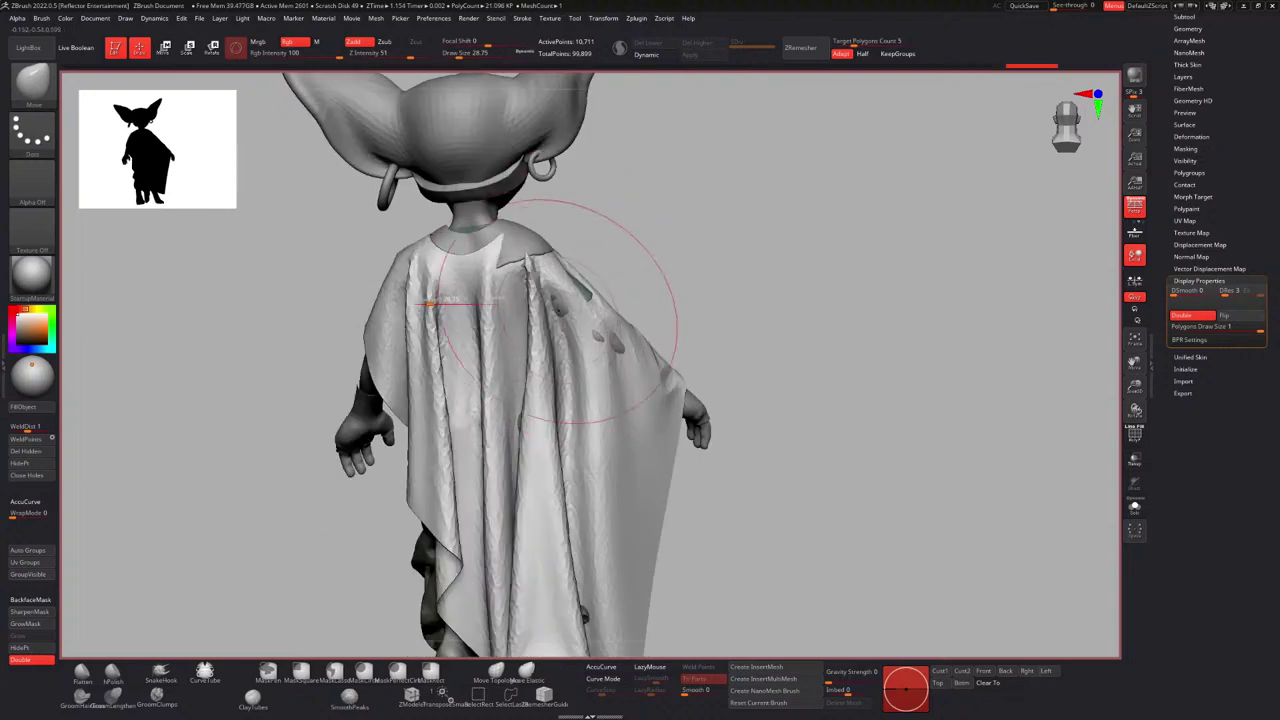
pyautogui.moveTo(492, 300); pyautogui.dragTo(489, 308)
pyautogui.moveTo(495, 300)
pyautogui.mouseDown(button='right')
pyautogui.moveTo(588, 308)
pyautogui.moveTo(567, 321)
pyautogui.mouseUp(button='right')
pyautogui.moveTo(562, 328); pyautogui.dragTo(561, 323)
pyautogui.moveTo(561, 323); pyautogui.dragTo(545, 284, button='right')
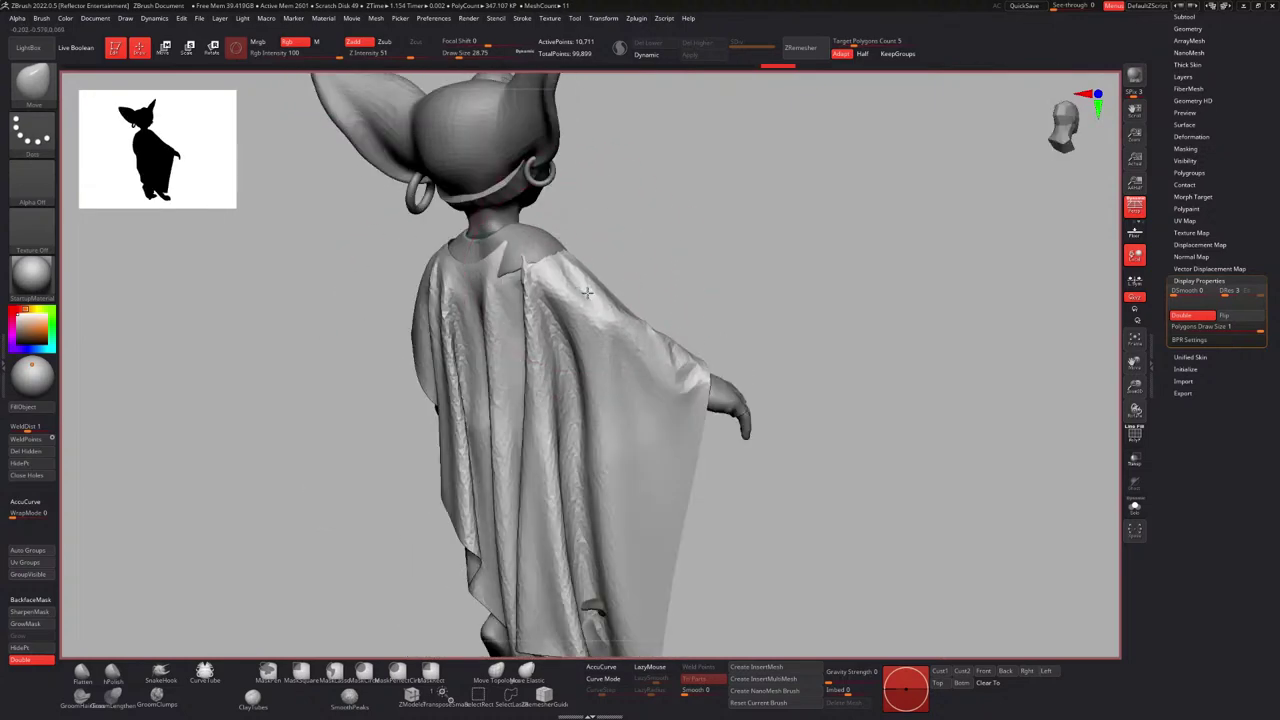
pyautogui.moveTo(542, 282); pyautogui.dragTo(548, 270)
pyautogui.keyDown('ctrl'); pyautogui.moveTo(550, 270); pyautogui.dragTo(560, 262, button='right'); pyautogui.keyUp('ctrl')
pyautogui.moveTo(560, 262)
pyautogui.mouseDown(button='right')
pyautogui.moveTo(626, 268)
pyautogui.moveTo(580, 338)
pyautogui.moveTo(530, 278)
pyautogui.moveTo(553, 265)
pyautogui.moveTo(552, 292)
pyautogui.moveTo(535, 275)
pyautogui.moveTo(542, 285)
pyautogui.moveTo(584, 260)
pyautogui.moveTo(568, 245)
pyautogui.mouseUp(button='right')
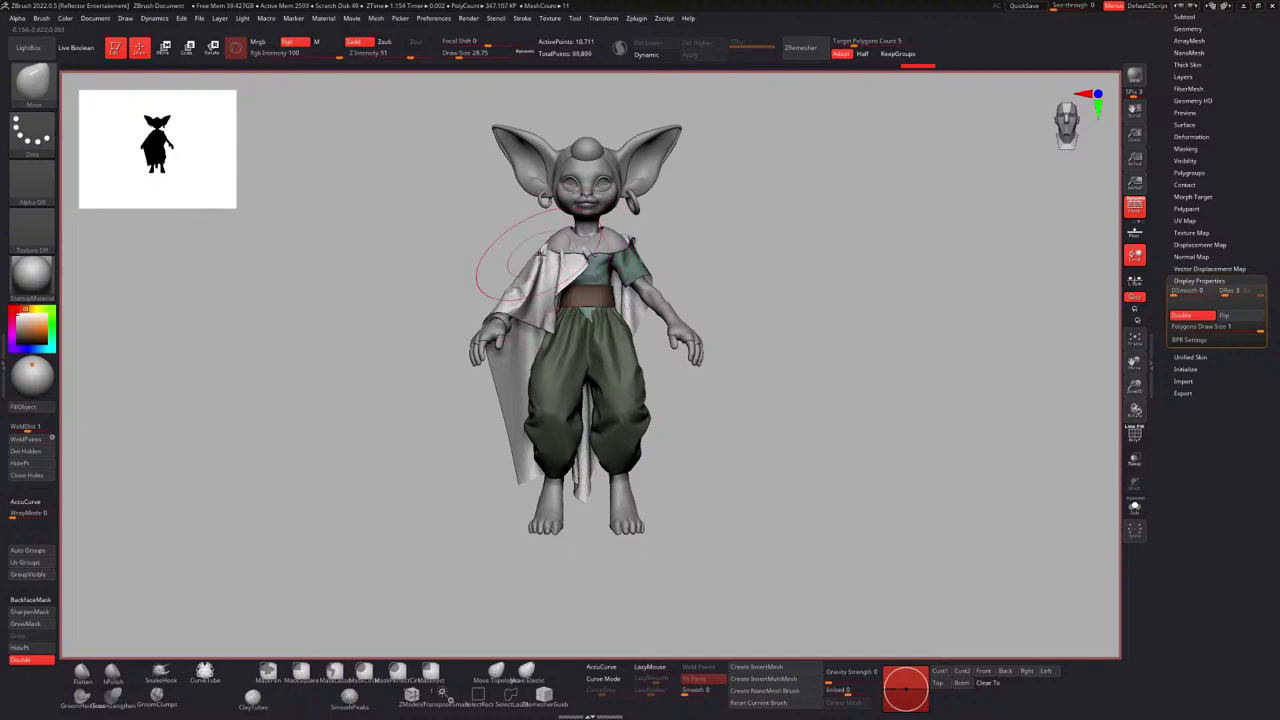
# Select the collar and widen its outer edge over both shoulders with the Move brush at a draw size of about 11.7.
pyautogui.moveTo(547, 250)
pyautogui.keyDown('alt'); pyautogui.mouseDown(button='right')
pyautogui.moveTo(551, 289)
pyautogui.moveTo(518, 303)
pyautogui.mouseUp(button='right'); pyautogui.keyUp('alt')
pyautogui.press('s')
pyautogui.moveTo(522, 306); pyautogui.dragTo(512, 309)
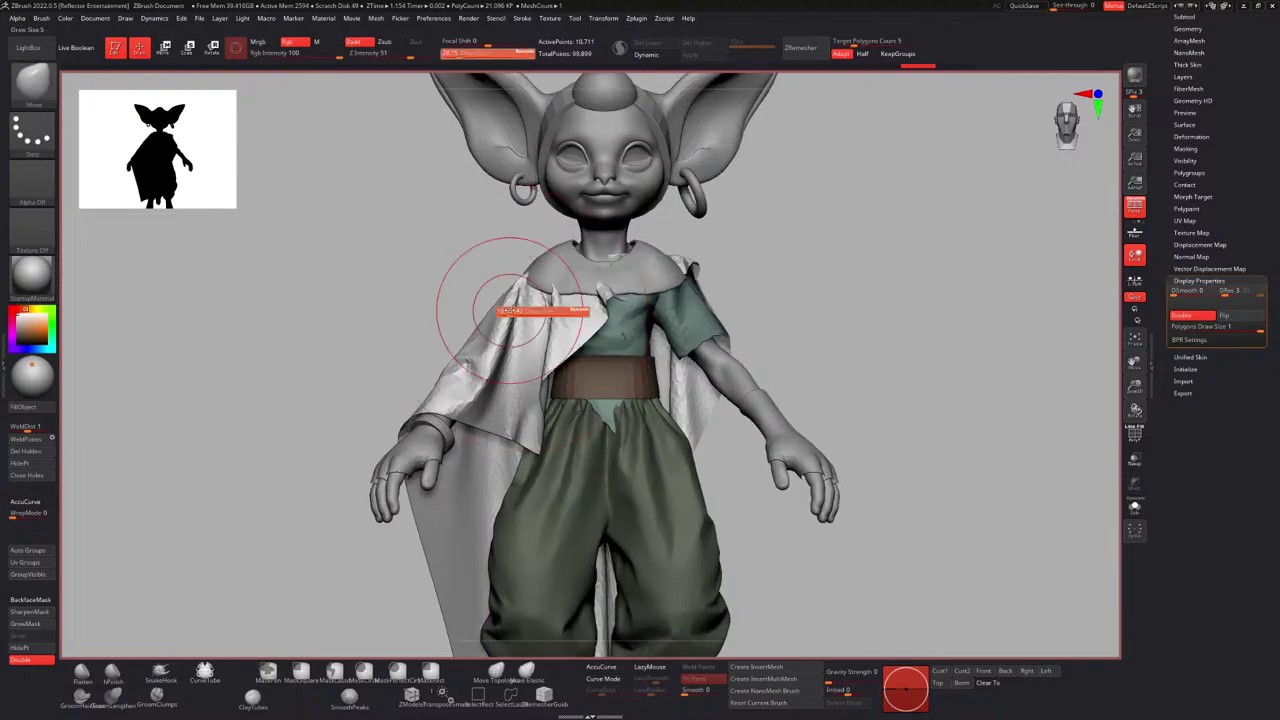
pyautogui.keyDown('alt'); pyautogui.click(552, 261); pyautogui.keyUp('alt')
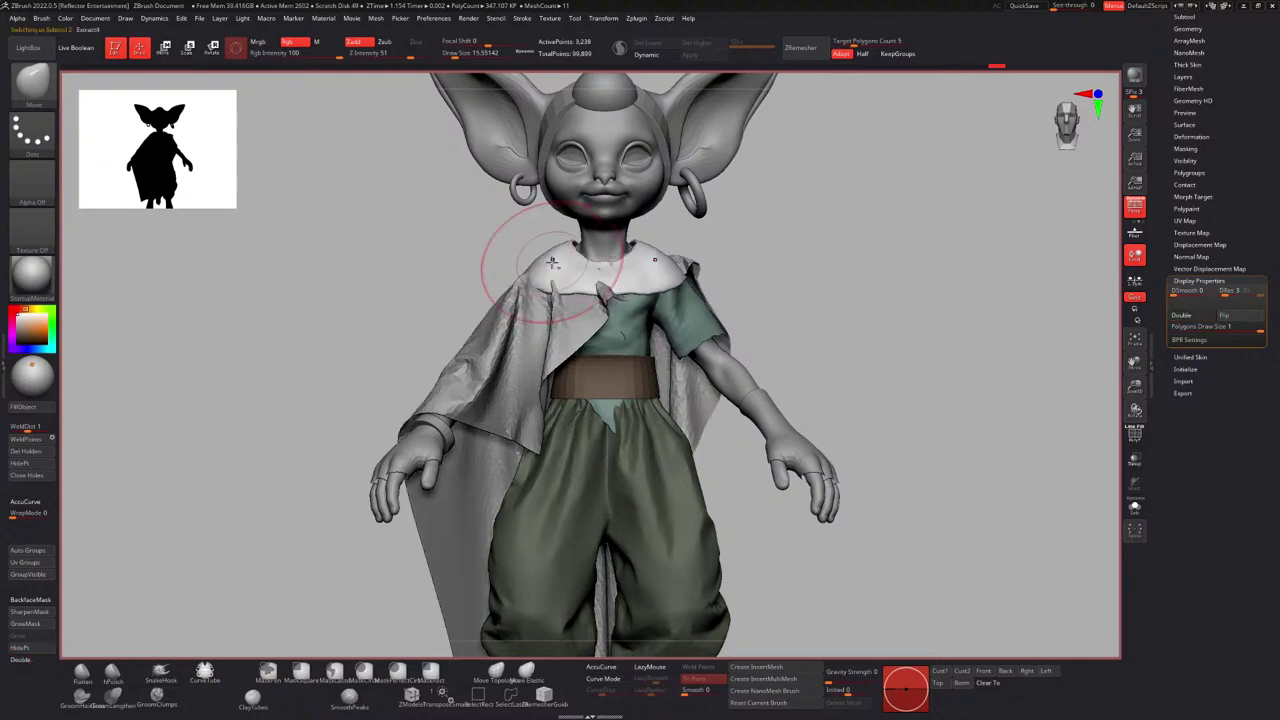
pyautogui.moveTo(525, 270)
pyautogui.mouseDown(button='right')
pyautogui.moveTo(595, 293)
pyautogui.moveTo(528, 263)
pyautogui.mouseUp(button='right')
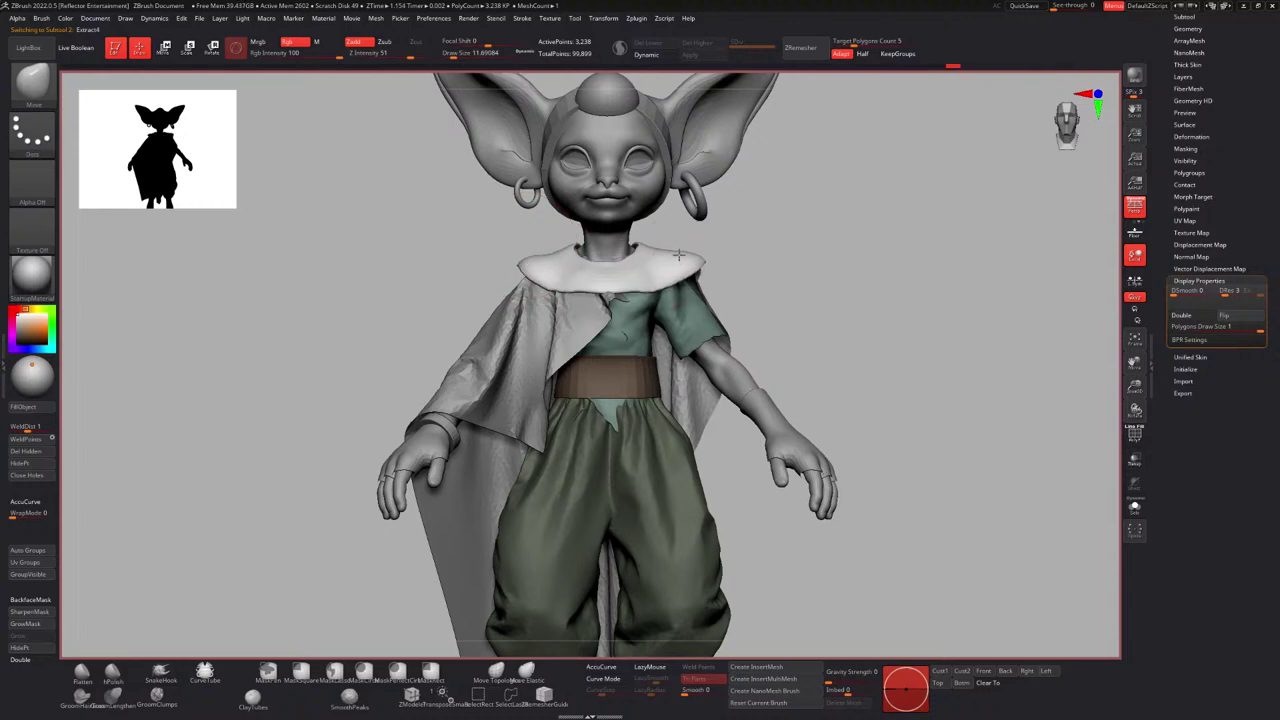
pyautogui.moveTo(523, 260); pyautogui.dragTo(546, 251)
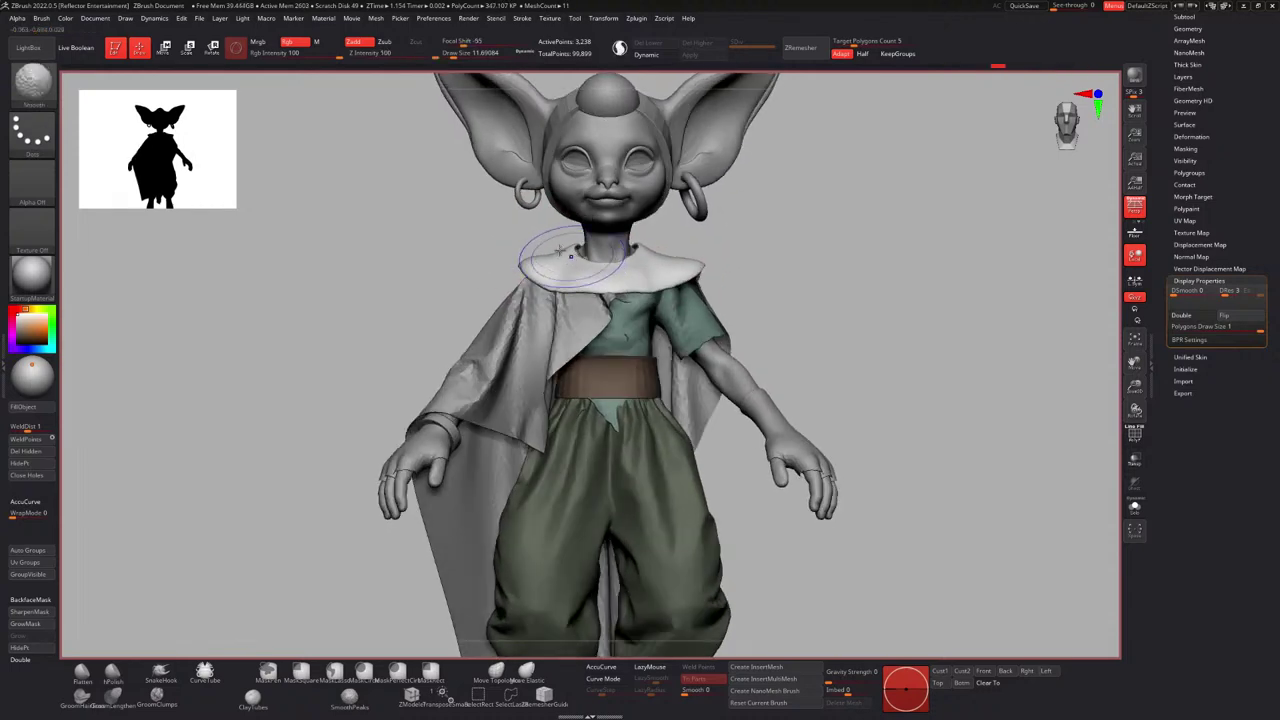
# Reshape the collar's front and shoulder edges with the Move brush at a draw size of about 14.2.
pyautogui.press('f')
pyautogui.moveTo(546, 255)
pyautogui.mouseDown(button='right')
pyautogui.moveTo(603, 281)
pyautogui.moveTo(558, 292)
pyautogui.moveTo(598, 298)
pyautogui.mouseUp(button='right')
pyautogui.press('s')
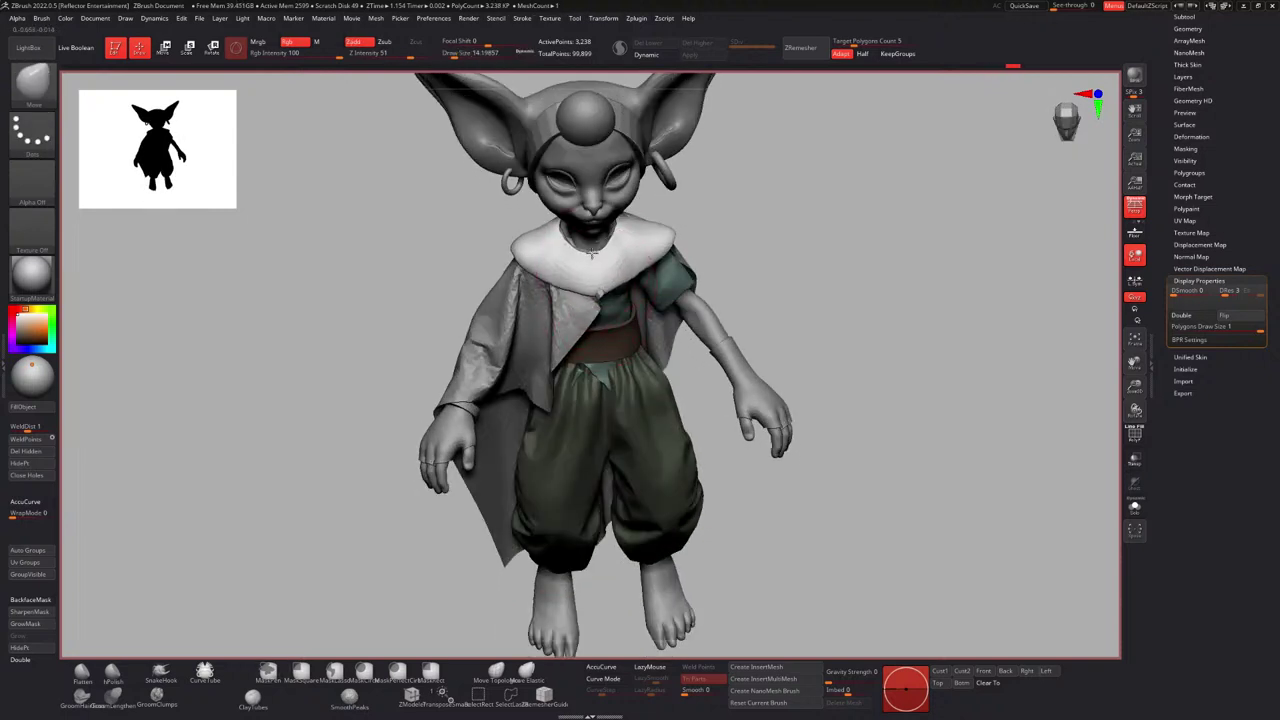
pyautogui.moveTo(622, 289); pyautogui.dragTo(622, 285)
pyautogui.moveTo(622, 285)
pyautogui.mouseDown(button='right')
pyautogui.moveTo(610, 256)
pyautogui.moveTo(606, 278)
pyautogui.moveTo(557, 277)
pyautogui.moveTo(668, 280)
pyautogui.moveTo(749, 229)
pyautogui.moveTo(591, 248)
pyautogui.mouseUp(button='right')
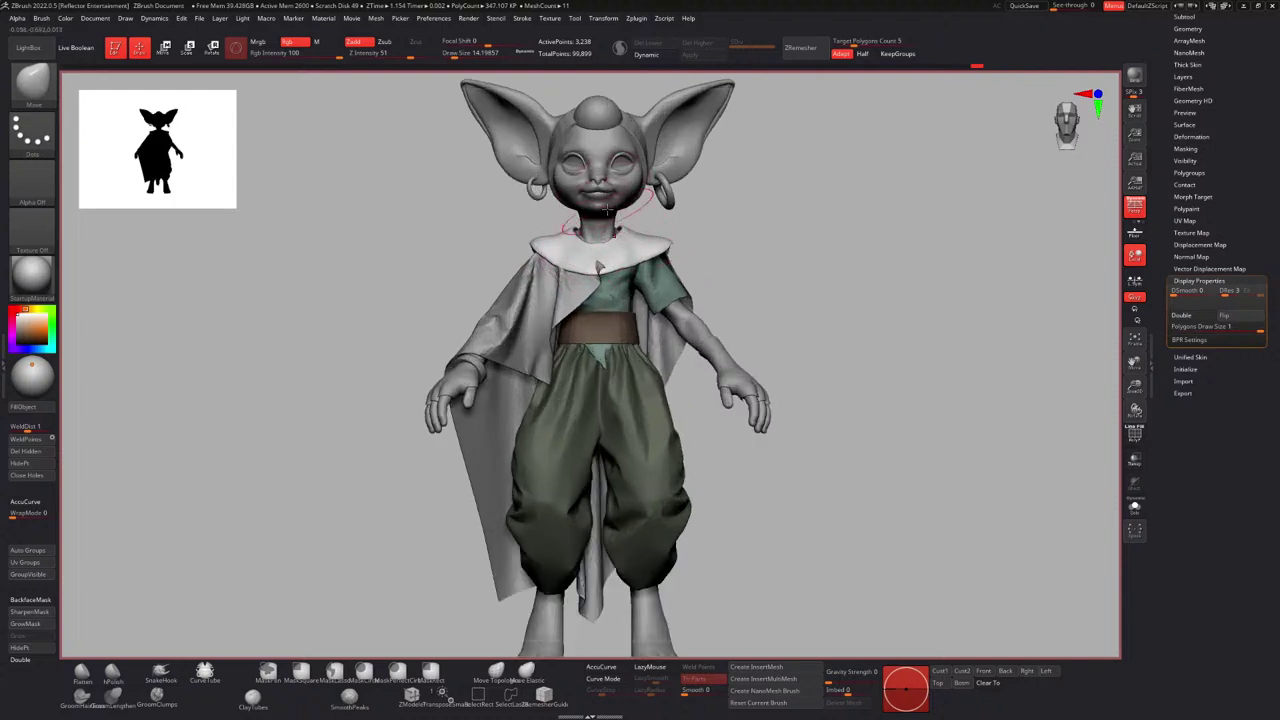
# Refine the collar's neck opening with the Move brush at draw sizes of about 10.5 and 7.5, smoothing its inner edge.
pyautogui.moveTo(600, 267)
pyautogui.keyDown('alt'); pyautogui.mouseDown(button='right')
pyautogui.moveTo(586, 293)
pyautogui.moveTo(556, 294)
pyautogui.mouseUp(button='right'); pyautogui.keyUp('alt')
pyautogui.press('s')
pyautogui.moveTo(559, 276); pyautogui.dragTo(557, 276)
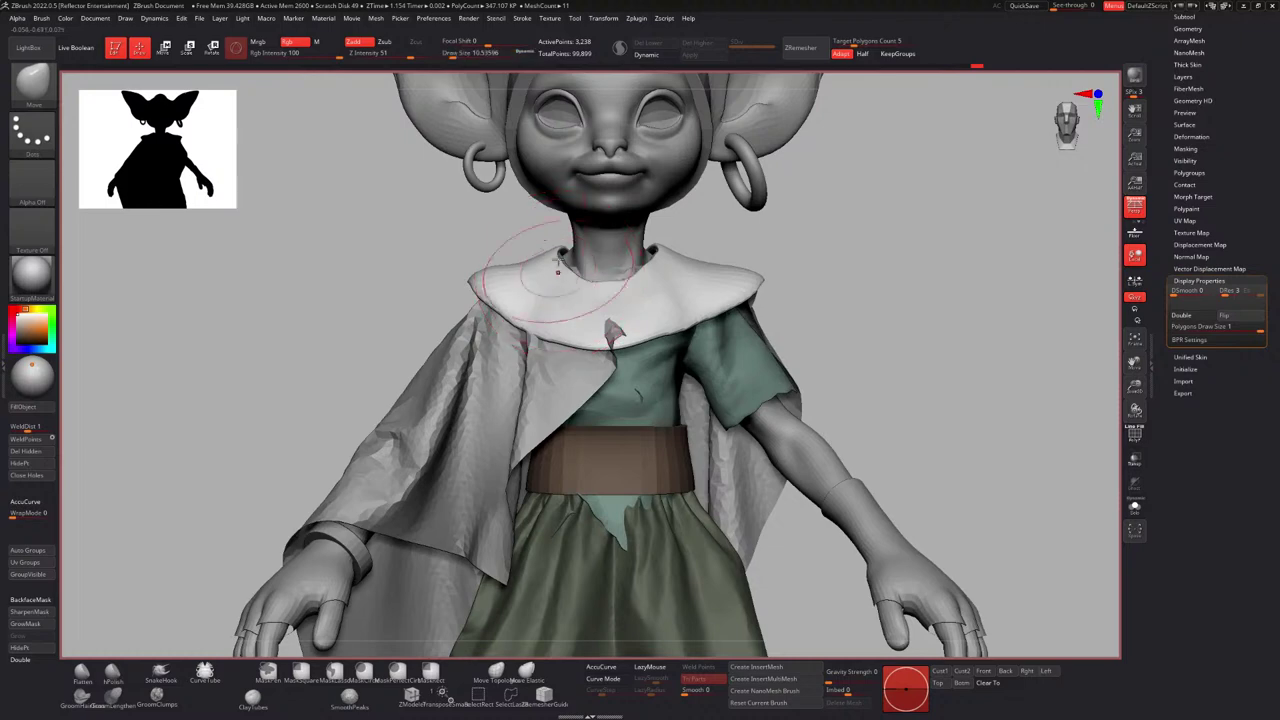
pyautogui.moveTo(655, 249)
pyautogui.keyDown('alt'); pyautogui.mouseDown(button='right')
pyautogui.moveTo(610, 276)
pyautogui.moveTo(606, 306)
pyautogui.mouseUp(button='right'); pyautogui.keyUp('alt')
pyautogui.keyDown('ctrl'); pyautogui.moveTo(606, 306); pyautogui.dragTo(608, 290, button='right'); pyautogui.keyUp('ctrl')
pyautogui.press('s')
pyautogui.moveTo(612, 285); pyautogui.dragTo(604, 278)
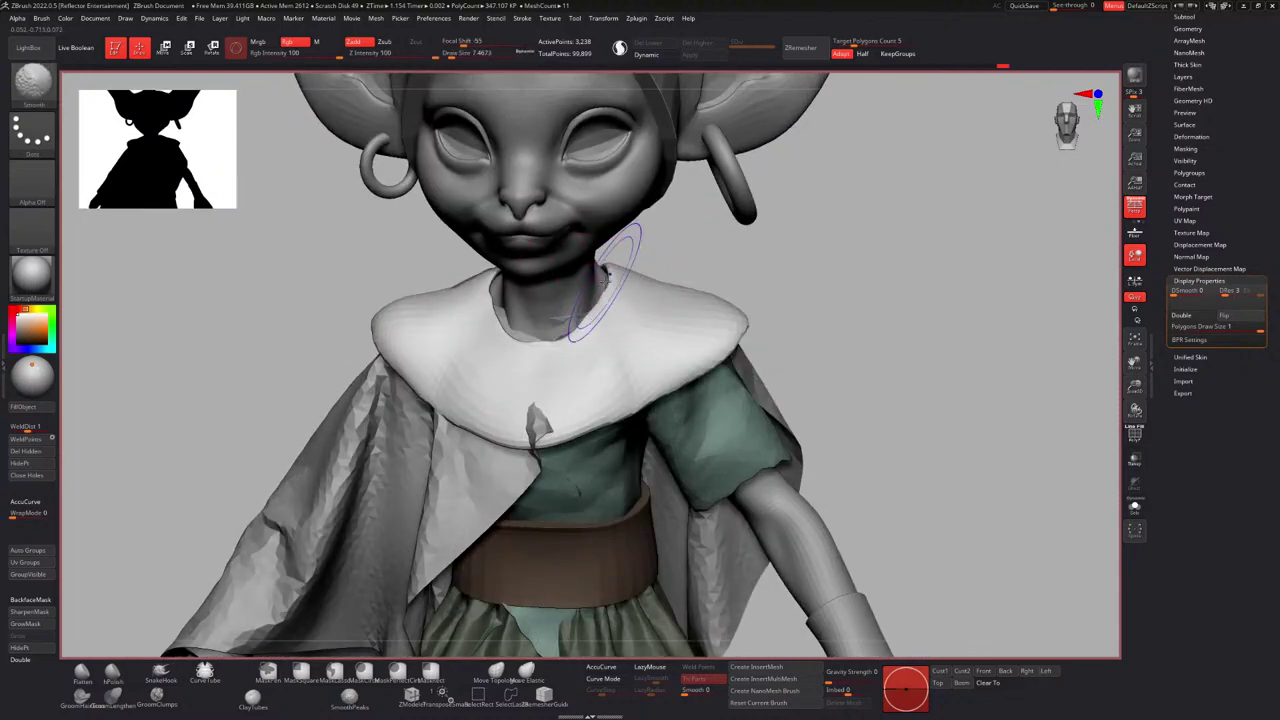
pyautogui.keyDown('shift'); pyautogui.moveTo(490, 311); pyautogui.dragTo(598, 302); pyautogui.keyUp('shift')
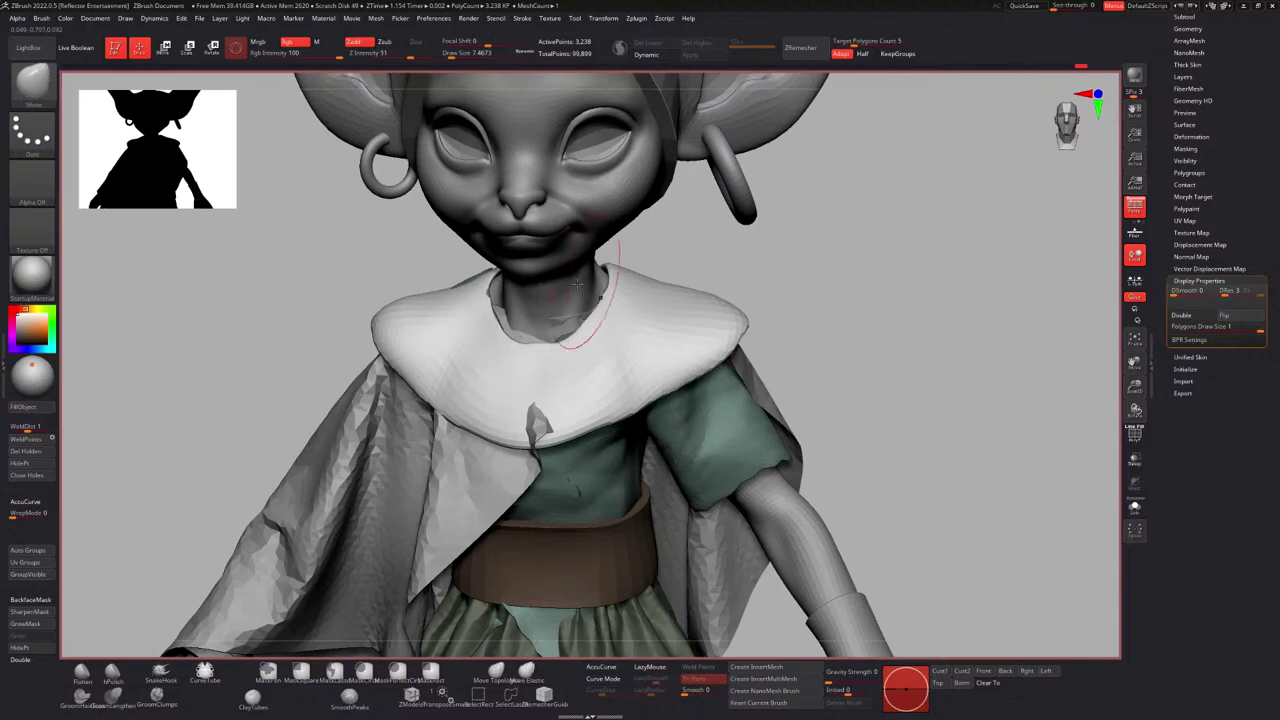
# Adjust the collar's inner edge around the sides and back of the neck with the Move brush at a draw size of about 7.5.
pyautogui.moveTo(600, 300); pyautogui.dragTo(628, 284, button='right')
pyautogui.moveTo(497, 276); pyautogui.dragTo(790, 290, button='right')
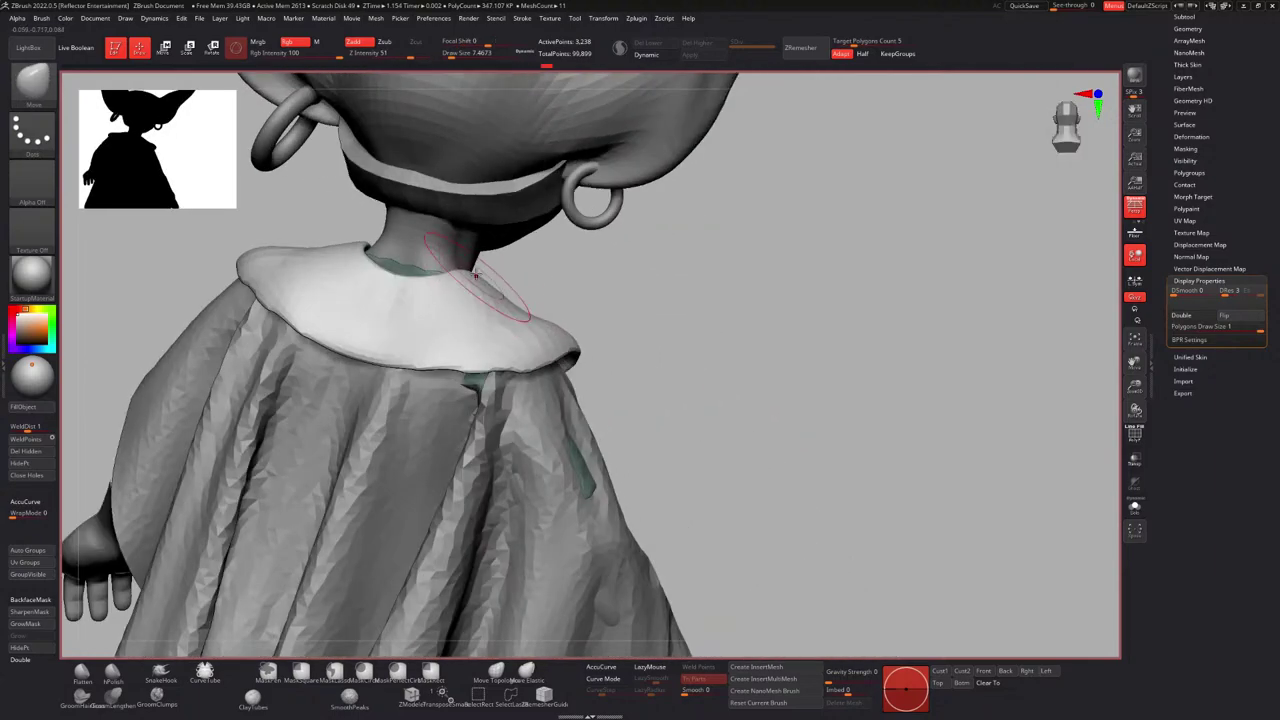
pyautogui.keyDown('ctrl'); pyautogui.moveTo(476, 274); pyautogui.dragTo(530, 279, button='right'); pyautogui.keyUp('ctrl')
pyautogui.keyDown('ctrl'); pyautogui.moveTo(428, 283); pyautogui.dragTo(520, 282, button='right'); pyautogui.keyUp('ctrl')
pyautogui.moveTo(520, 282); pyautogui.dragTo(585, 308, button='right')
# Select the cape and pull it out over the shirt showing through at the upper arm, using a Move brush size of about 20.
pyautogui.press('s')
pyautogui.moveTo(552, 320); pyautogui.dragTo(543, 321)
pyautogui.keyDown('alt'); pyautogui.click(527, 338); pyautogui.keyUp('alt')
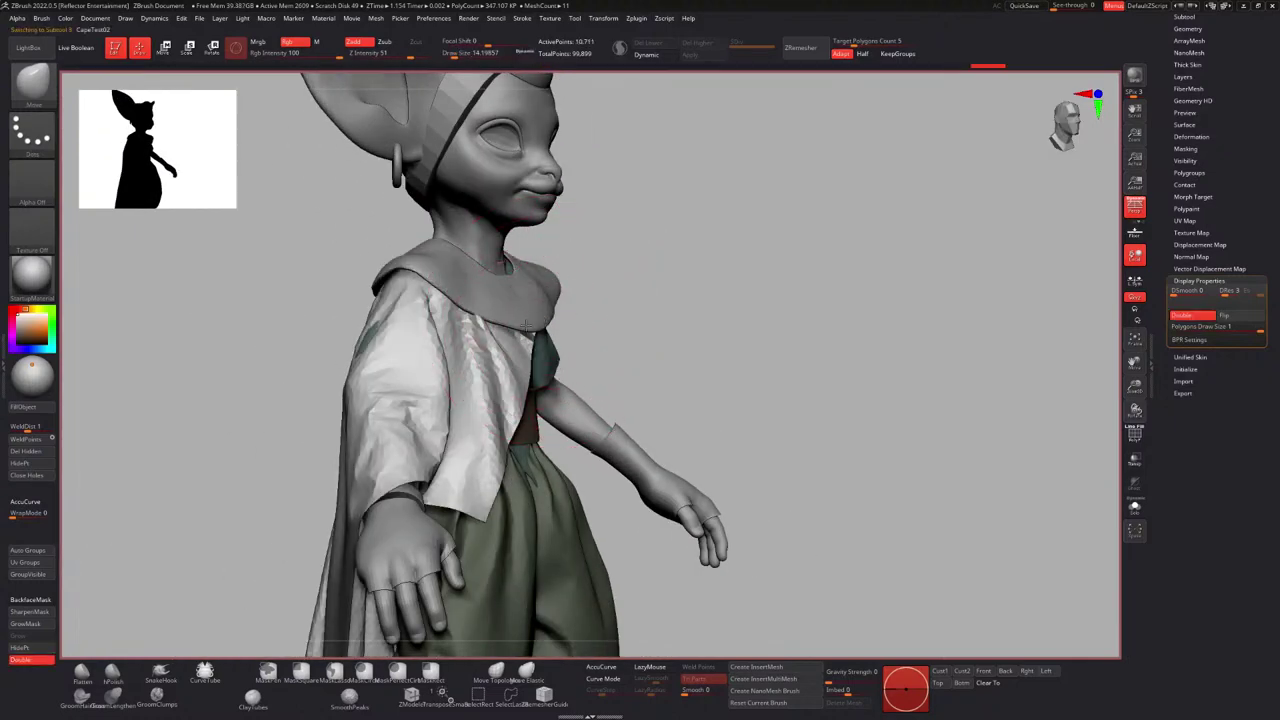
pyautogui.moveTo(526, 325)
pyautogui.mouseDown(button='right')
pyautogui.moveTo(472, 322)
pyautogui.moveTo(585, 318)
pyautogui.moveTo(580, 328)
pyautogui.mouseUp(button='right')
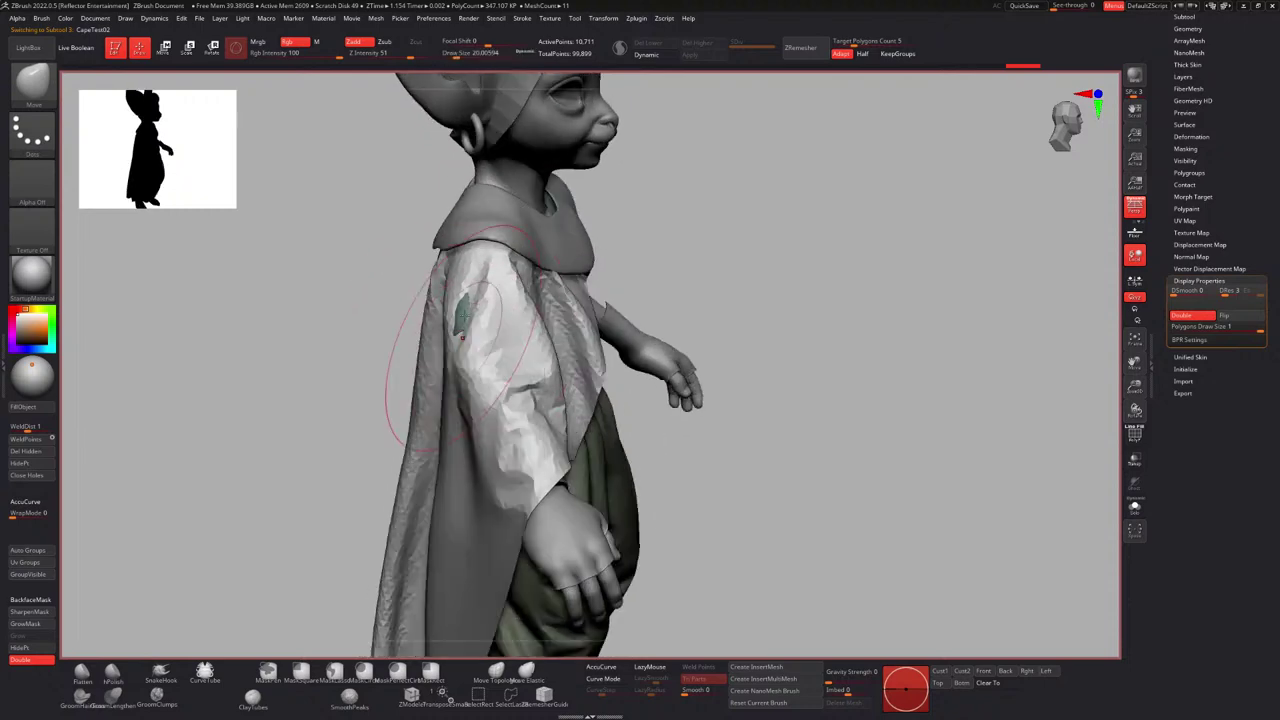
pyautogui.moveTo(464, 317)
pyautogui.mouseDown(button='right')
pyautogui.moveTo(466, 340)
pyautogui.moveTo(362, 260)
pyautogui.moveTo(477, 271)
pyautogui.moveTo(436, 295)
pyautogui.mouseUp(button='right')
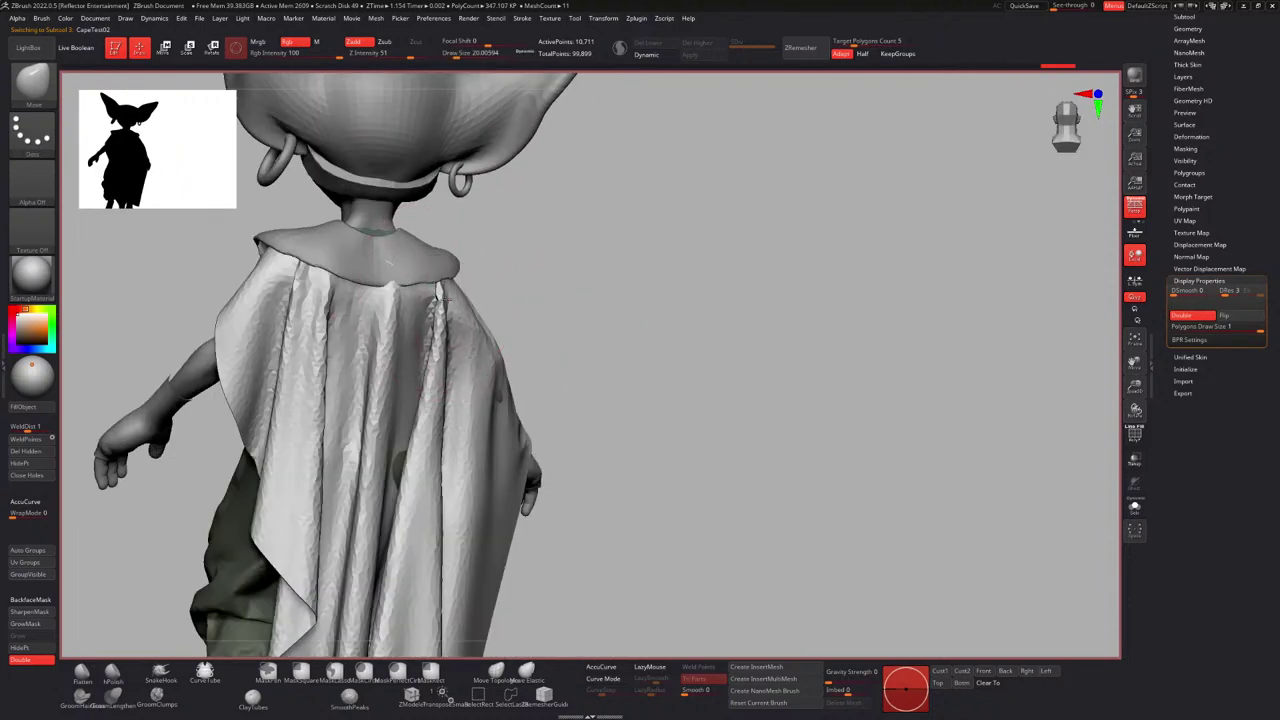
pyautogui.keyDown('alt'); pyautogui.moveTo(396, 362); pyautogui.dragTo(436, 347, button='right'); pyautogui.keyUp('alt')
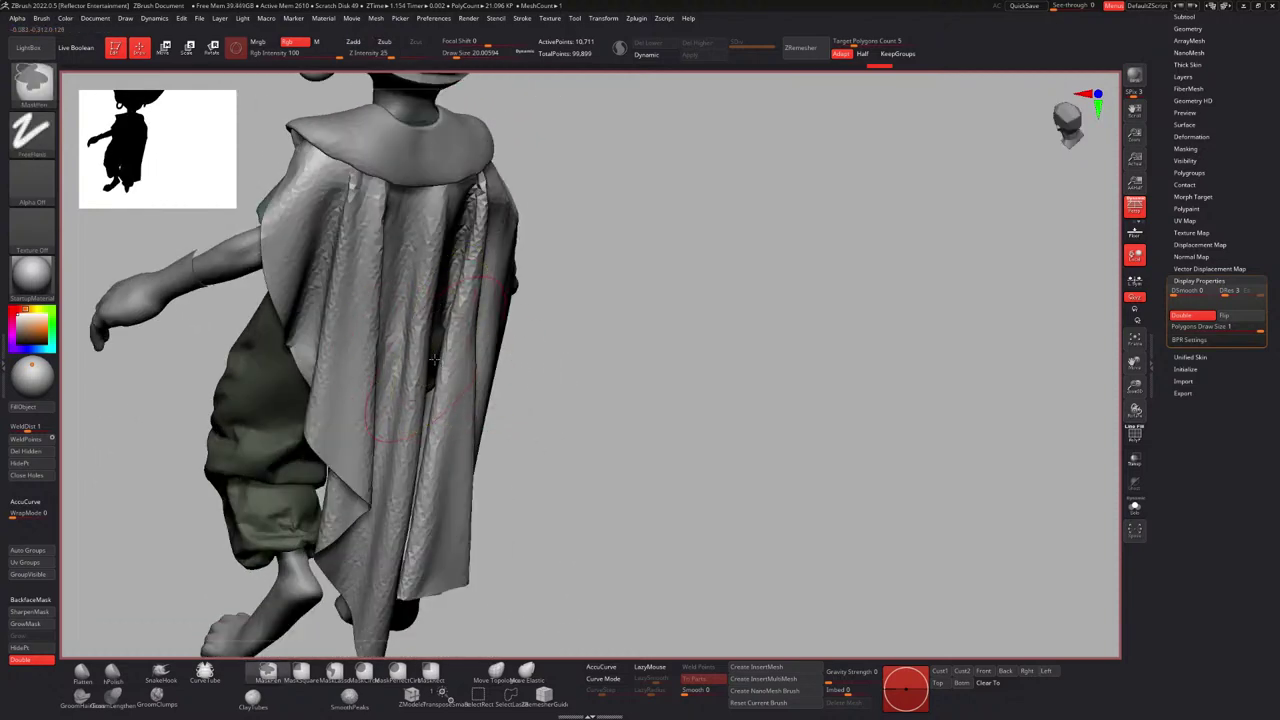
# Isolate the cape and reshape its folds below the neck opening with the Move Topological brush at a draw size of about 25.
pyautogui.moveTo(702, 376); pyautogui.dragTo(676, 302, button='right')
pyautogui.click(1134, 507)
pyautogui.moveTo(510, 392)
pyautogui.mouseDown(button='right')
pyautogui.moveTo(463, 368)
pyautogui.moveTo(527, 347)
pyautogui.moveTo(514, 317)
pyautogui.moveTo(526, 292)
pyautogui.moveTo(522, 349)
pyautogui.moveTo(513, 291)
pyautogui.moveTo(511, 332)
pyautogui.mouseUp(button='right')
pyautogui.press(']')
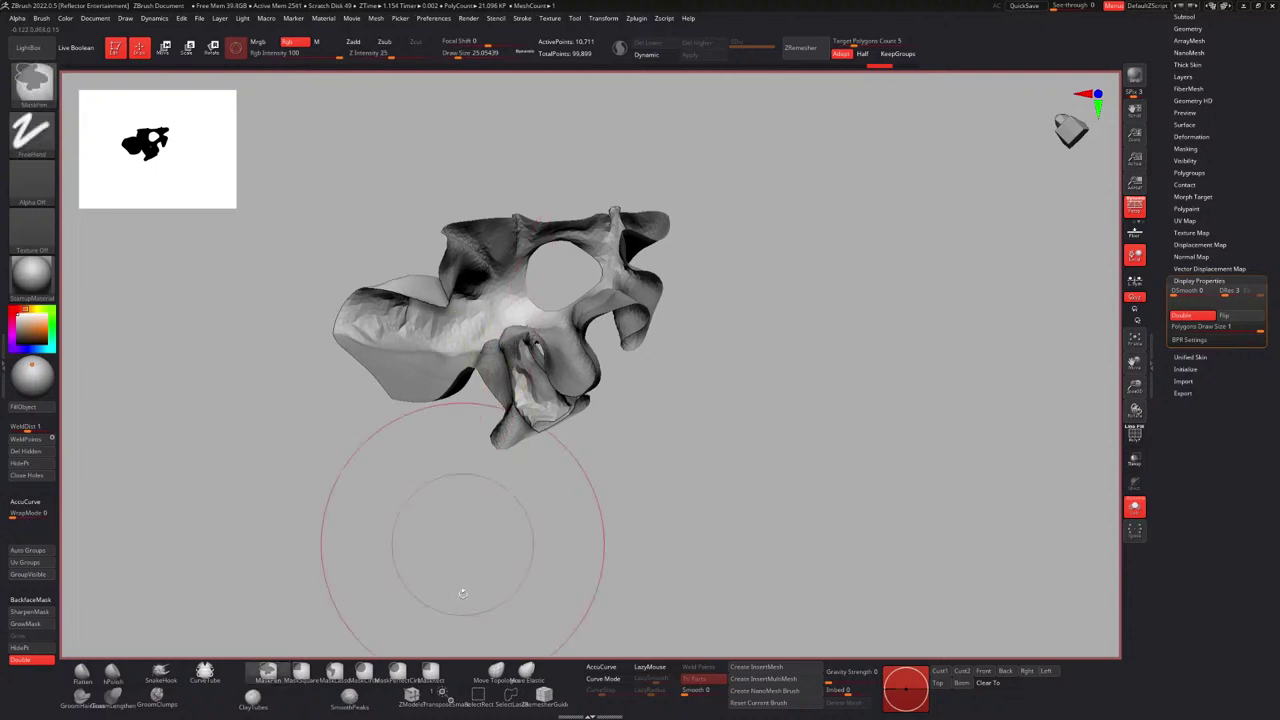
pyautogui.click(495, 672)
pyautogui.moveTo(508, 396); pyautogui.dragTo(515, 349, button='right')
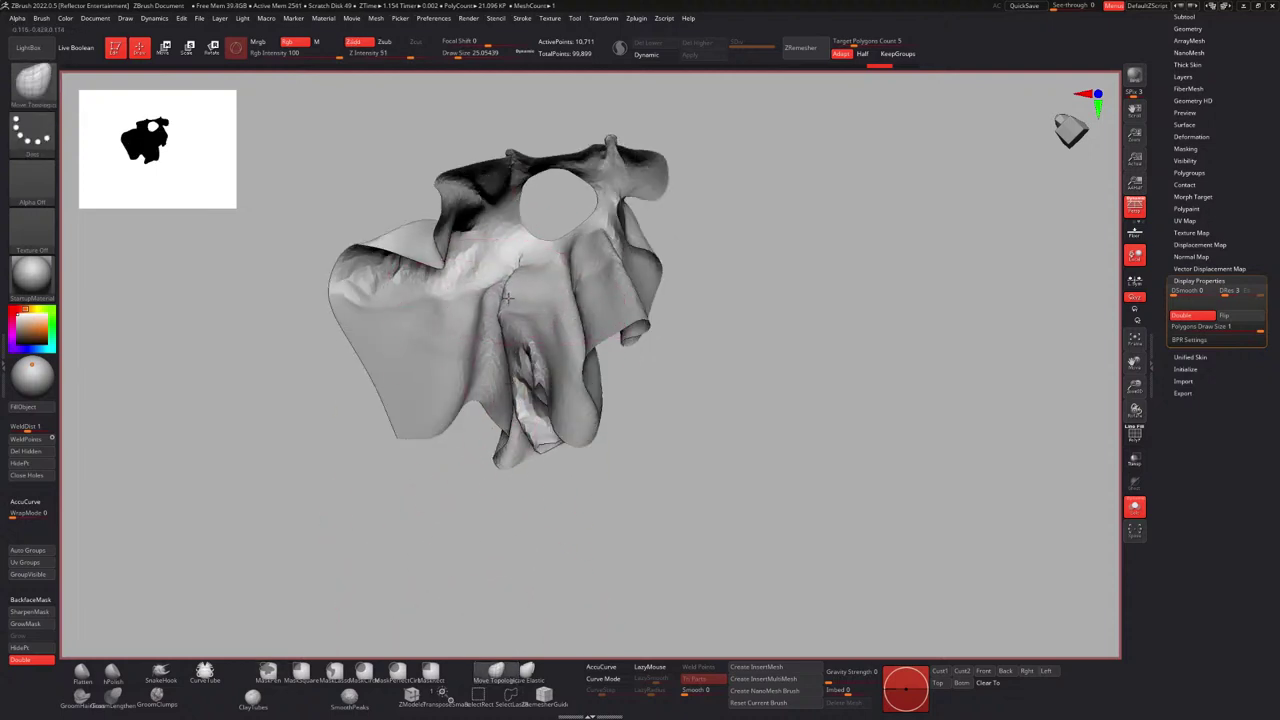
pyautogui.moveTo(508, 298); pyautogui.dragTo(506, 293)
pyautogui.keyDown('alt'); pyautogui.moveTo(510, 317); pyautogui.dragTo(592, 305, button='right'); pyautogui.keyUp('alt')
pyautogui.keyDown('ctrl'); pyautogui.moveTo(614, 206); pyautogui.dragTo(609, 328, button='right'); pyautogui.keyUp('ctrl')
pyautogui.click(1134, 507)
pyautogui.keyDown('alt'); pyautogui.moveTo(690, 384); pyautogui.dragTo(654, 370, button='right'); pyautogui.keyUp('alt')
pyautogui.keyDown('ctrl'); pyautogui.moveTo(654, 370); pyautogui.dragTo(589, 354, button='right'); pyautogui.keyUp('ctrl')
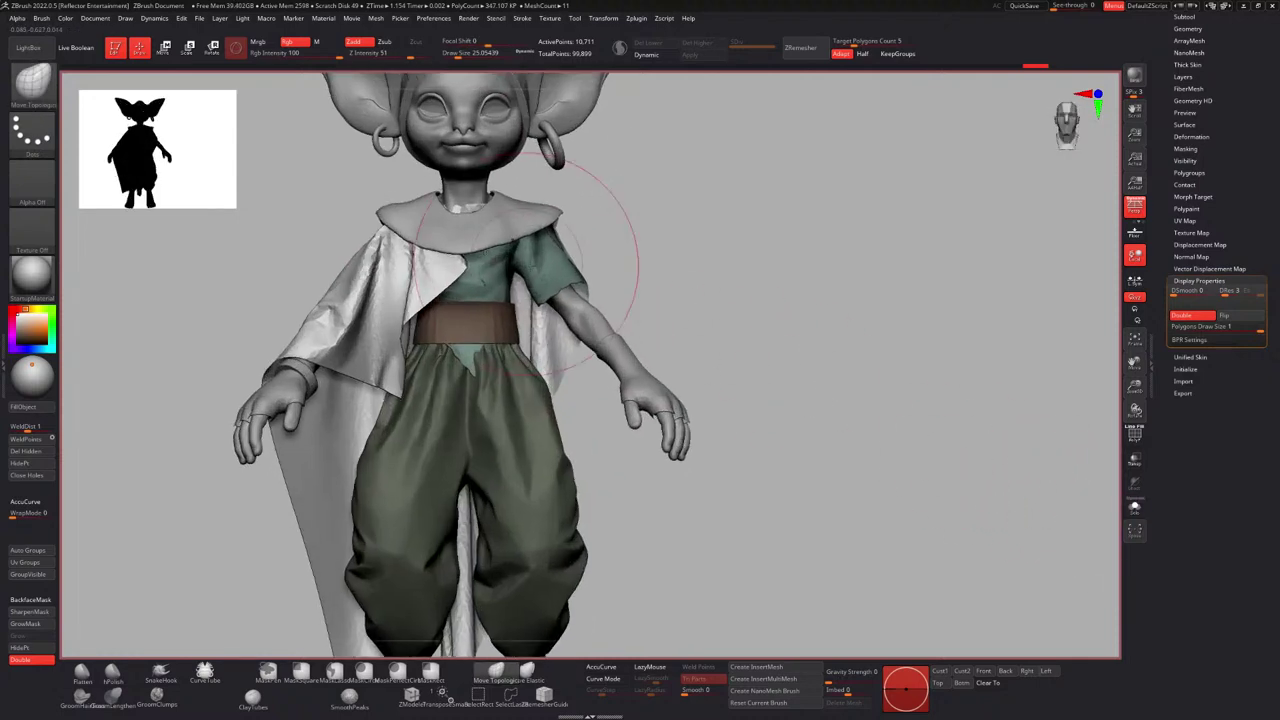
# Adjust the cape's lower front corner and tuck its chest corner toward the collar with Move Topological at draw sizes of about 14.2 and 21.6.
pyautogui.keyDown('ctrl'); pyautogui.moveTo(507, 221); pyautogui.dragTo(510, 181, button='right'); pyautogui.keyUp('ctrl')
pyautogui.moveTo(510, 181); pyautogui.dragTo(655, 233, button='right')
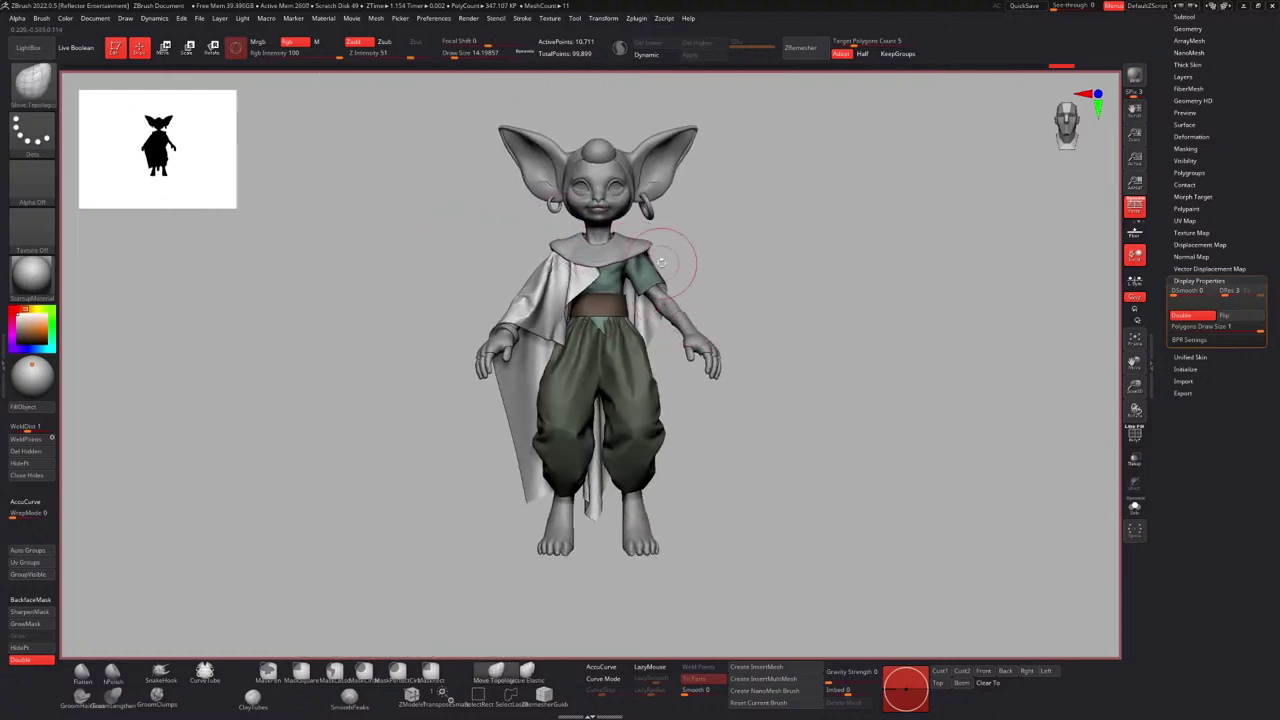
pyautogui.keyDown('ctrl'); pyautogui.moveTo(537, 227); pyautogui.dragTo(572, 287, button='right'); pyautogui.keyUp('ctrl')
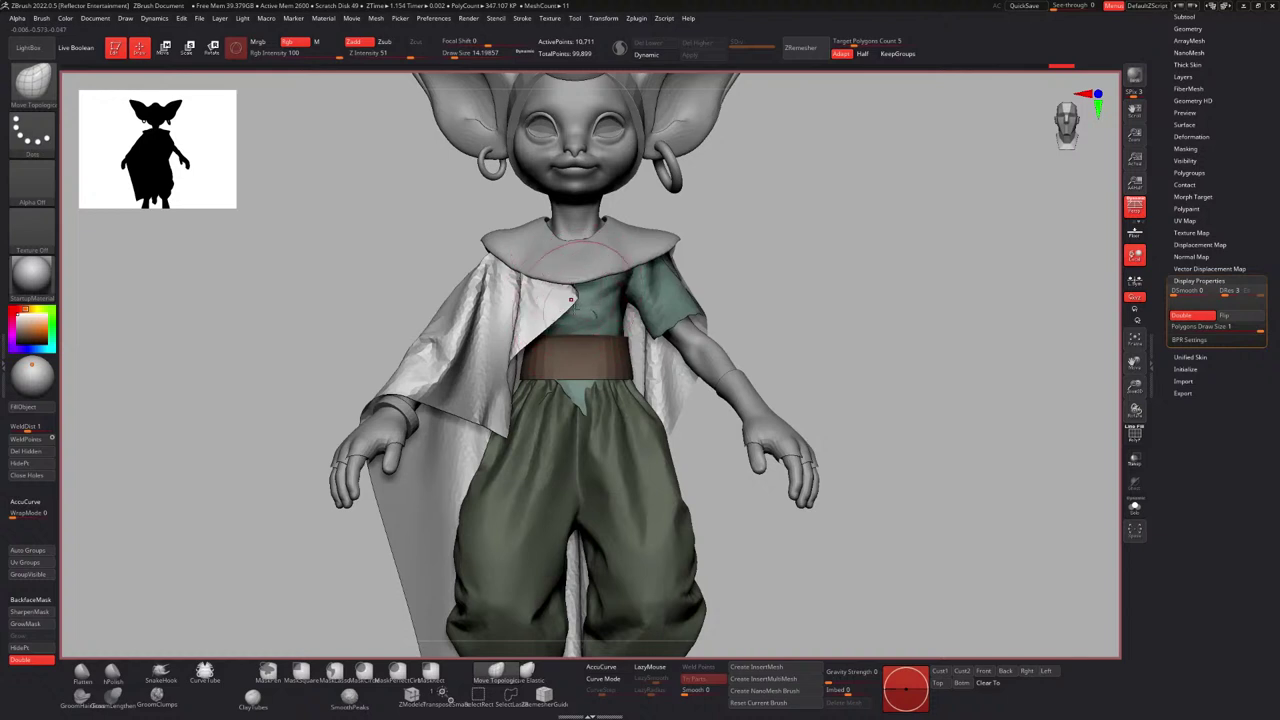
pyautogui.moveTo(527, 363)
pyautogui.keyDown('ctrl'); pyautogui.mouseDown(button='right')
pyautogui.moveTo(526, 302)
pyautogui.moveTo(519, 338)
pyautogui.mouseUp(button='right'); pyautogui.keyUp('ctrl')
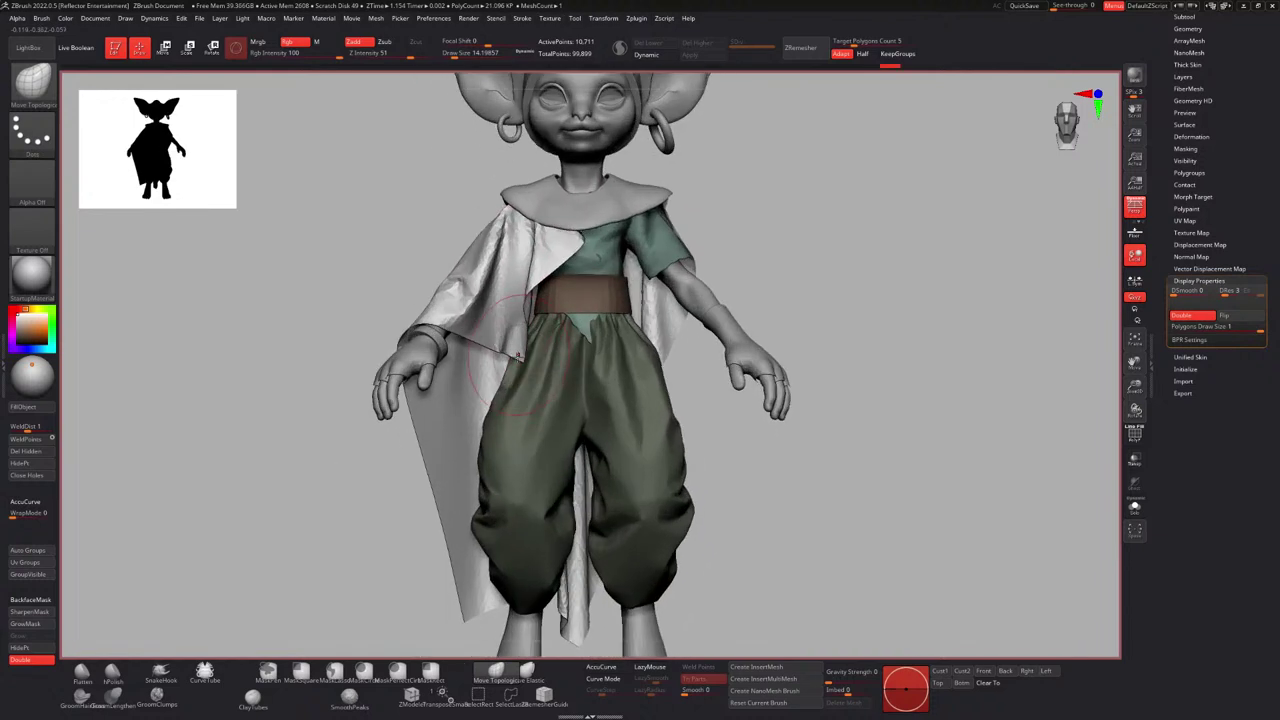
pyautogui.press(']')
pyautogui.moveTo(577, 244); pyautogui.dragTo(590, 216)
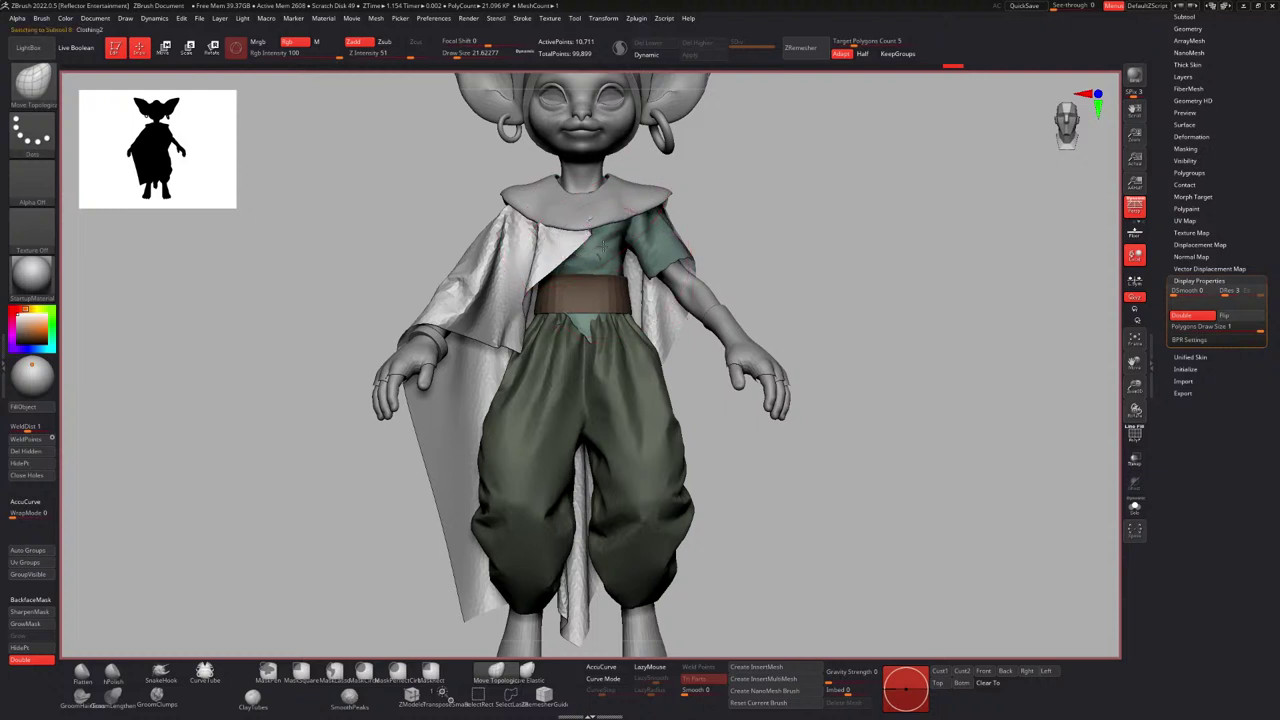
# Select the shirt, check it in isolation, and pull its front hem out below the belt with Move Topological at a draw size of about 21.6.
pyautogui.keyDown('alt'); pyautogui.click(585, 214); pyautogui.keyUp('alt')
pyautogui.click(1134, 507)
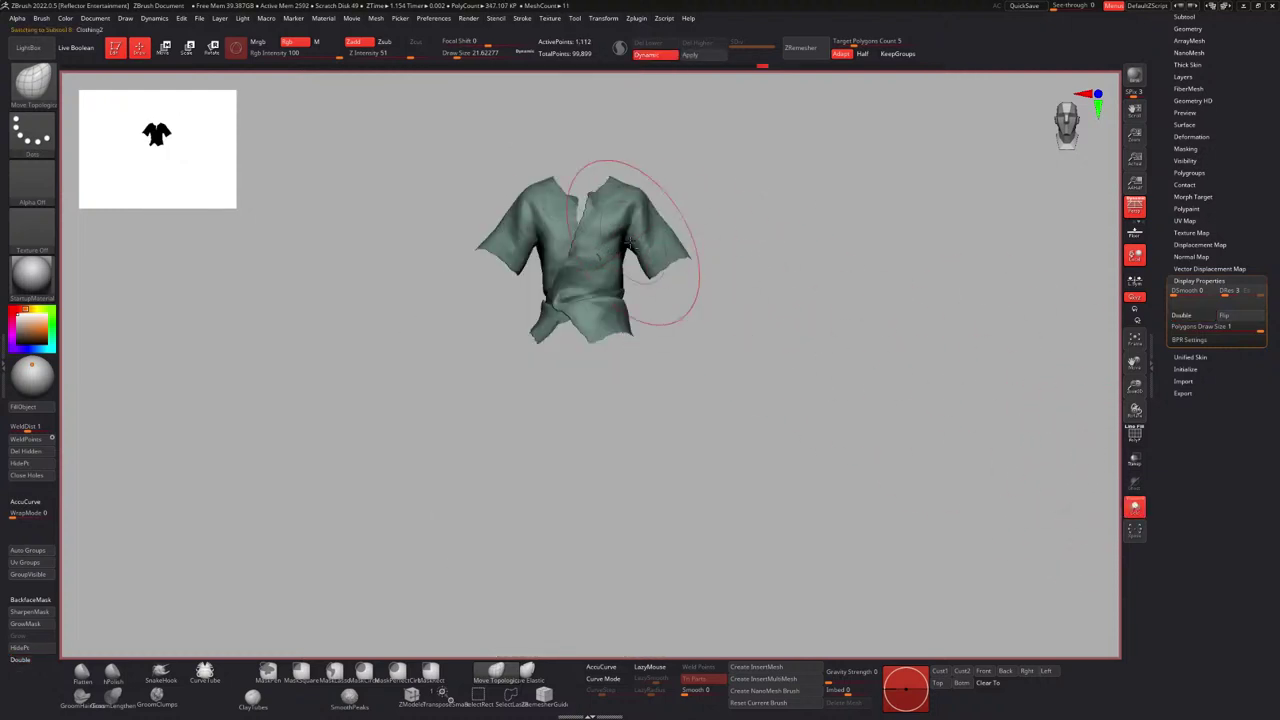
pyautogui.keyDown('alt'); pyautogui.moveTo(640, 243); pyautogui.dragTo(638, 286, button='right'); pyautogui.keyUp('alt')
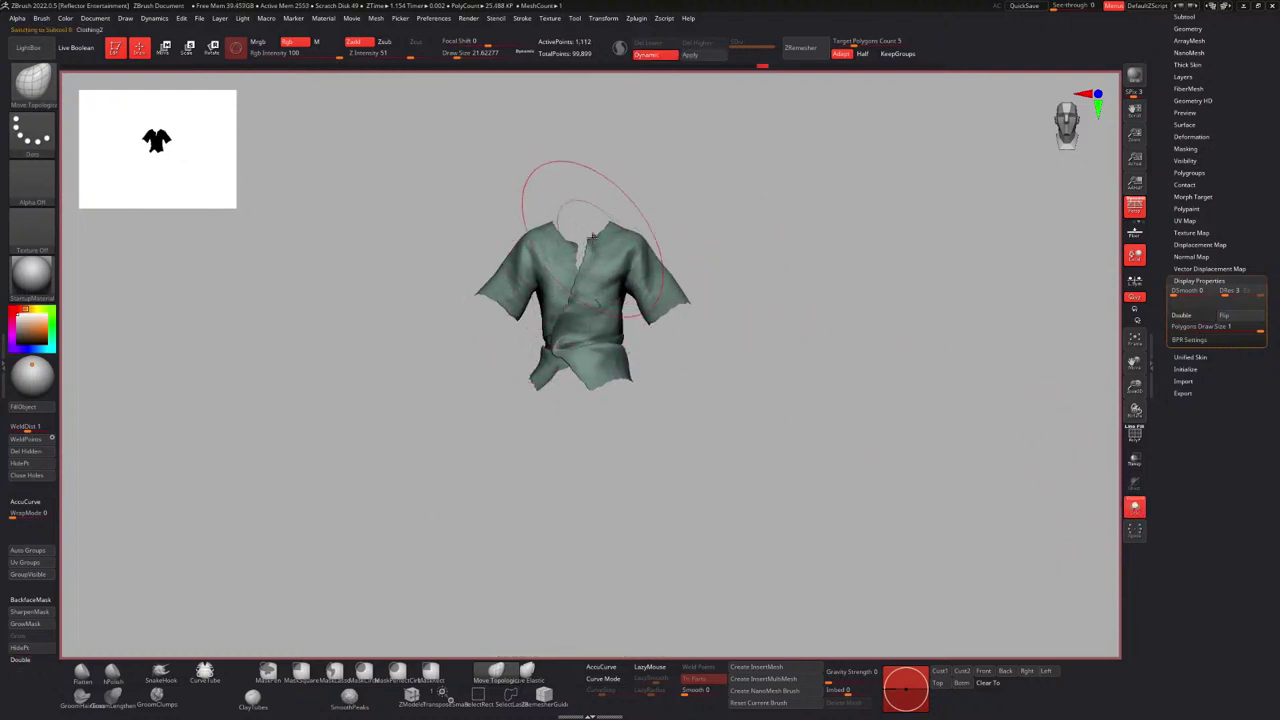
pyautogui.click(1134, 507)
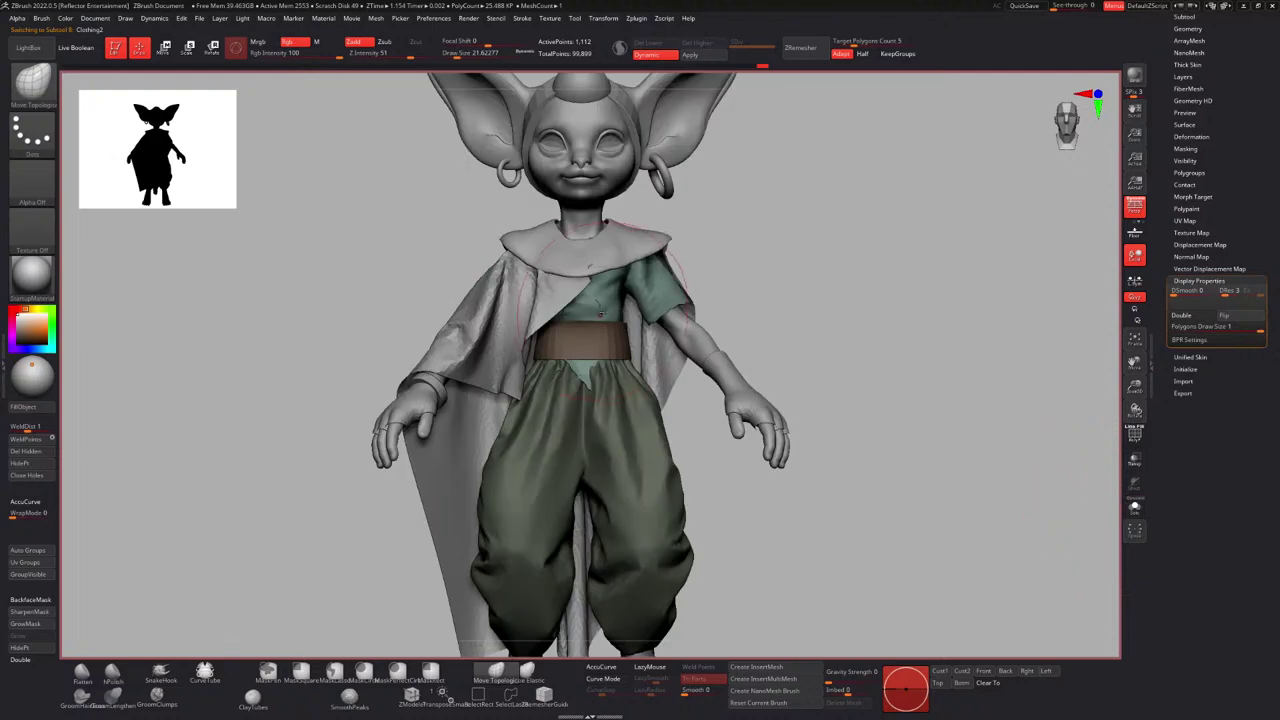
pyautogui.keyDown('ctrl'); pyautogui.moveTo(588, 284); pyautogui.dragTo(602, 314, button='right'); pyautogui.keyUp('ctrl')
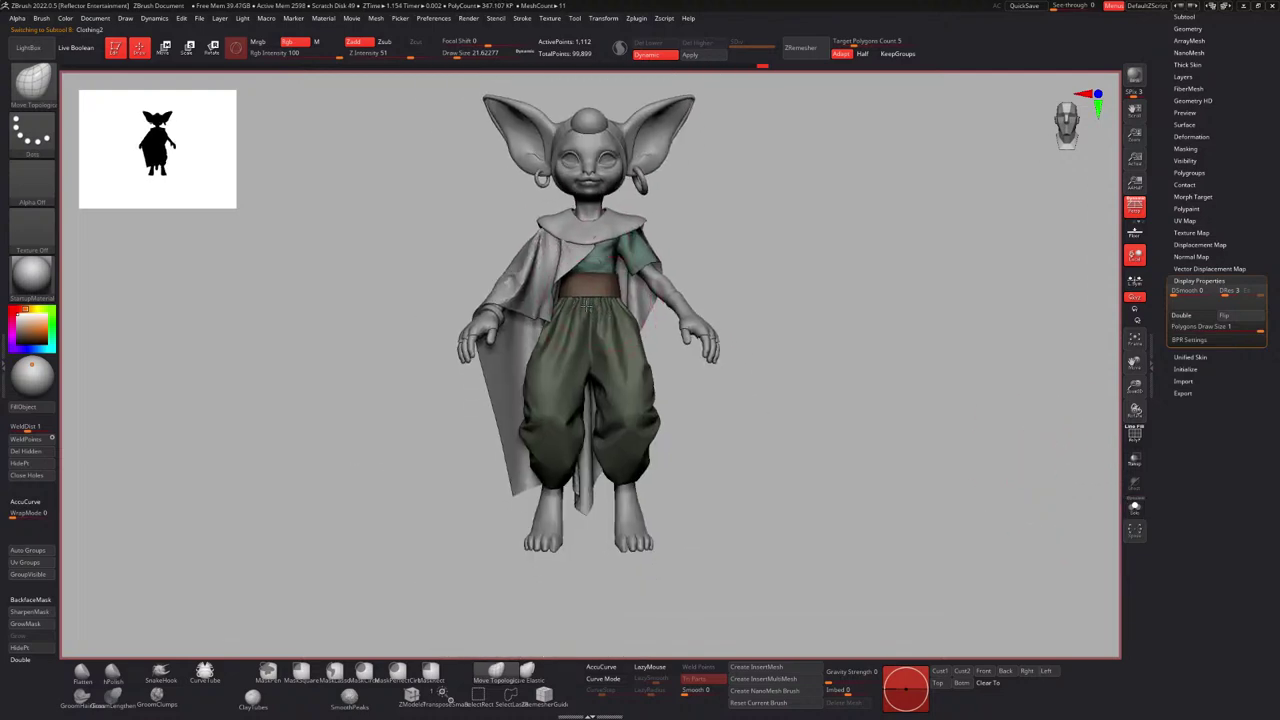
pyautogui.moveTo(587, 307); pyautogui.dragTo(594, 306)
pyautogui.keyDown('ctrl'); pyautogui.moveTo(596, 300); pyautogui.dragTo(590, 218, button='right'); pyautogui.keyUp('ctrl')
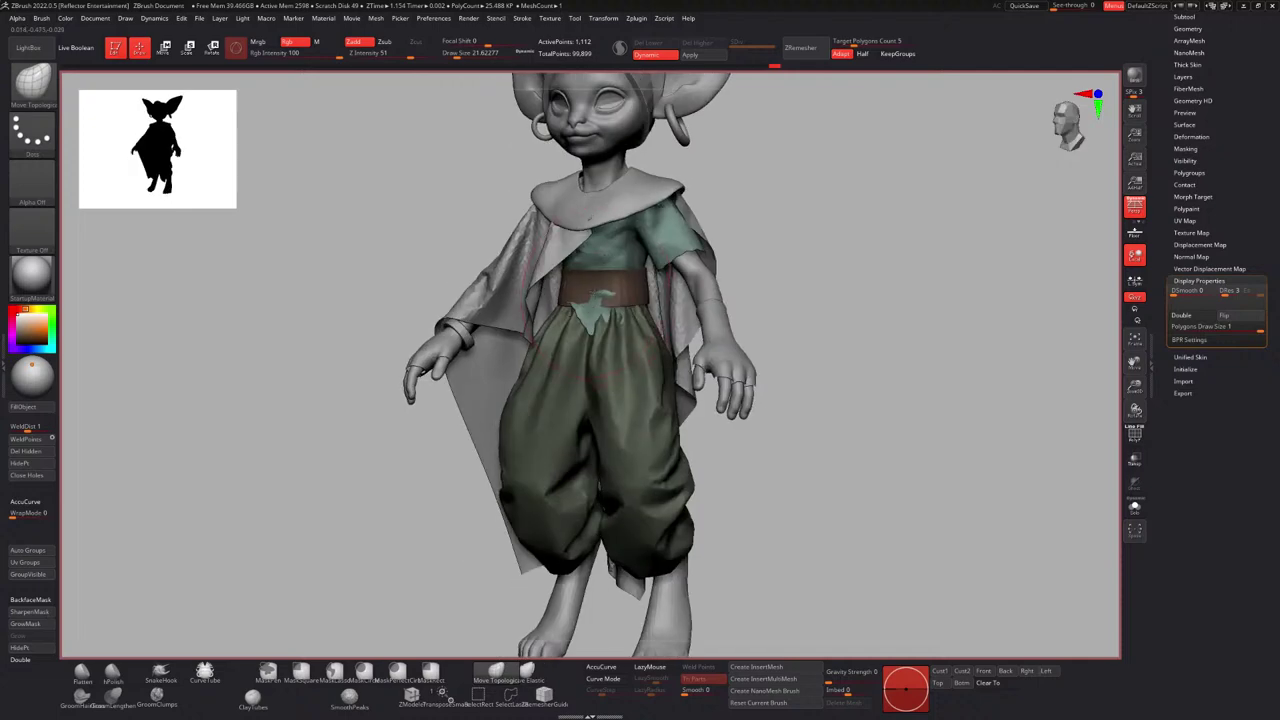
pyautogui.moveTo(600, 300); pyautogui.dragTo(606, 328)
pyautogui.moveTo(604, 338); pyautogui.dragTo(681, 356, button='right')
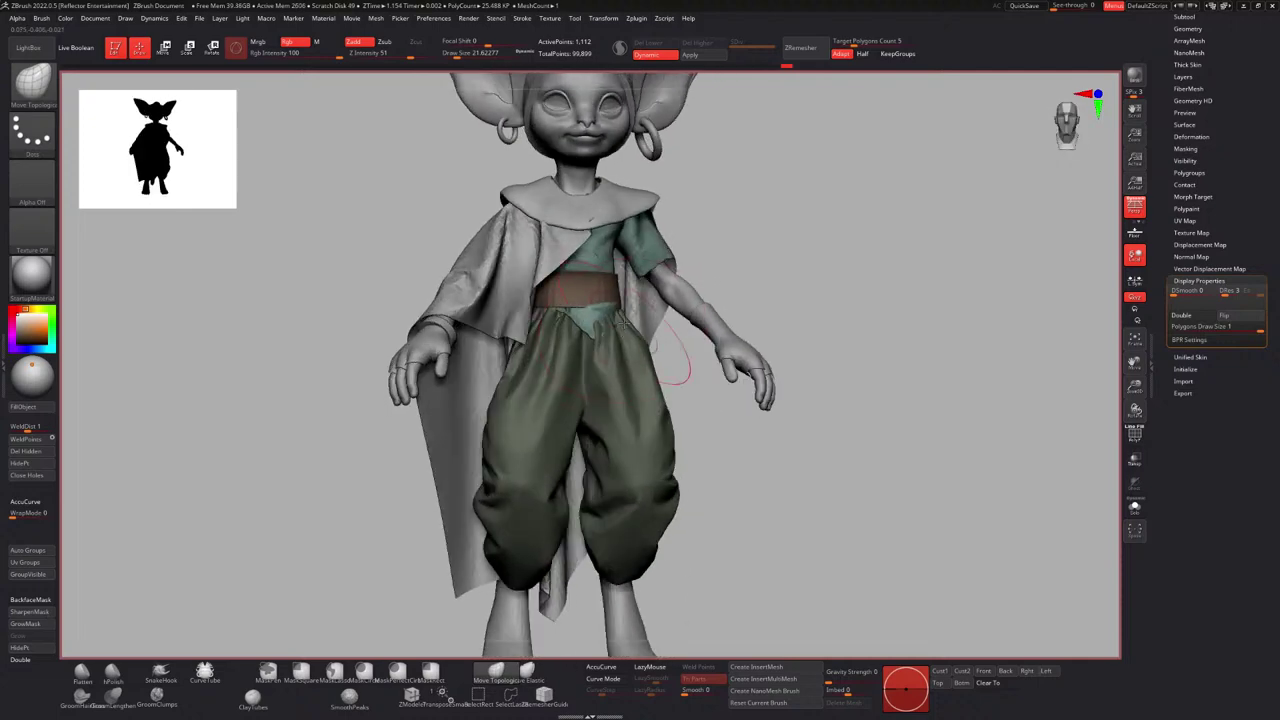
# Extend the shirt's hem around the hip beneath the belt with the Move Topological brush at a draw size of about 11.7.
pyautogui.press('[')
pyautogui.moveTo(630, 338); pyautogui.dragTo(635, 327)
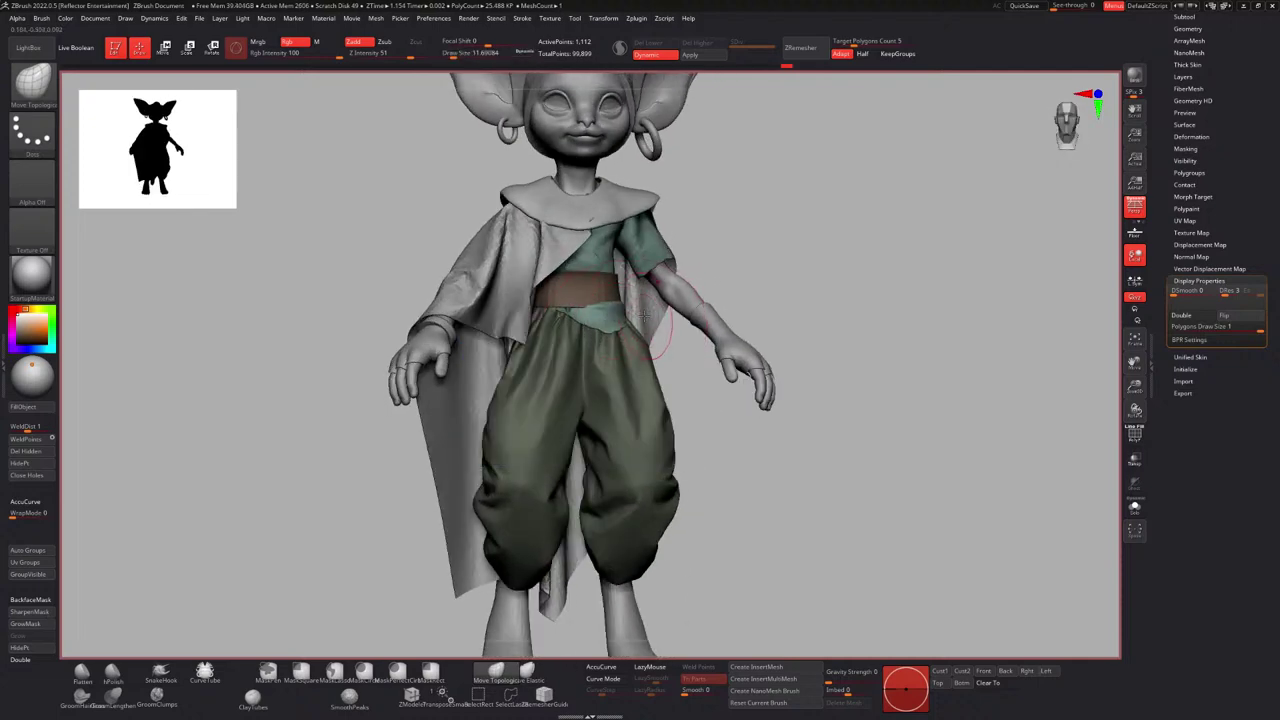
pyautogui.moveTo(645, 316)
pyautogui.mouseDown(button='right')
pyautogui.moveTo(617, 330)
pyautogui.moveTo(640, 335)
pyautogui.mouseUp(button='right')
pyautogui.keyDown('ctrl'); pyautogui.moveTo(640, 335); pyautogui.dragTo(559, 358, button='right'); pyautogui.keyUp('ctrl')
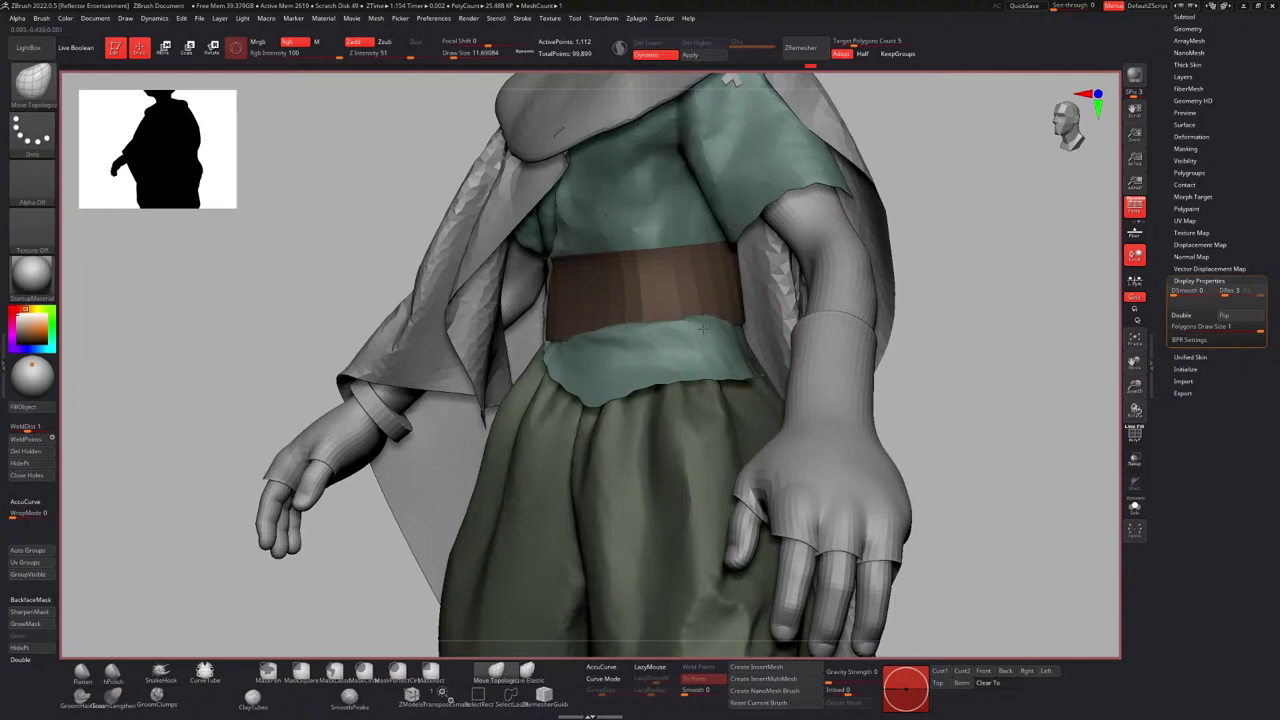
pyautogui.moveTo(751, 354); pyautogui.dragTo(743, 345)
pyautogui.keyDown('ctrl'); pyautogui.moveTo(757, 350); pyautogui.dragTo(738, 310, button='right'); pyautogui.keyUp('ctrl')
pyautogui.moveTo(640, 335)
pyautogui.mouseDown(button='right')
pyautogui.moveTo(674, 340)
pyautogui.moveTo(637, 302)
pyautogui.moveTo(657, 331)
pyautogui.moveTo(684, 304)
pyautogui.moveTo(706, 346)
pyautogui.moveTo(679, 346)
pyautogui.mouseUp(button='right')
pyautogui.moveTo(590, 370); pyautogui.dragTo(592, 290, button='right')
pyautogui.keyDown('ctrl'); pyautogui.moveTo(594, 195); pyautogui.dragTo(607, 215, button='right'); pyautogui.keyUp('ctrl')
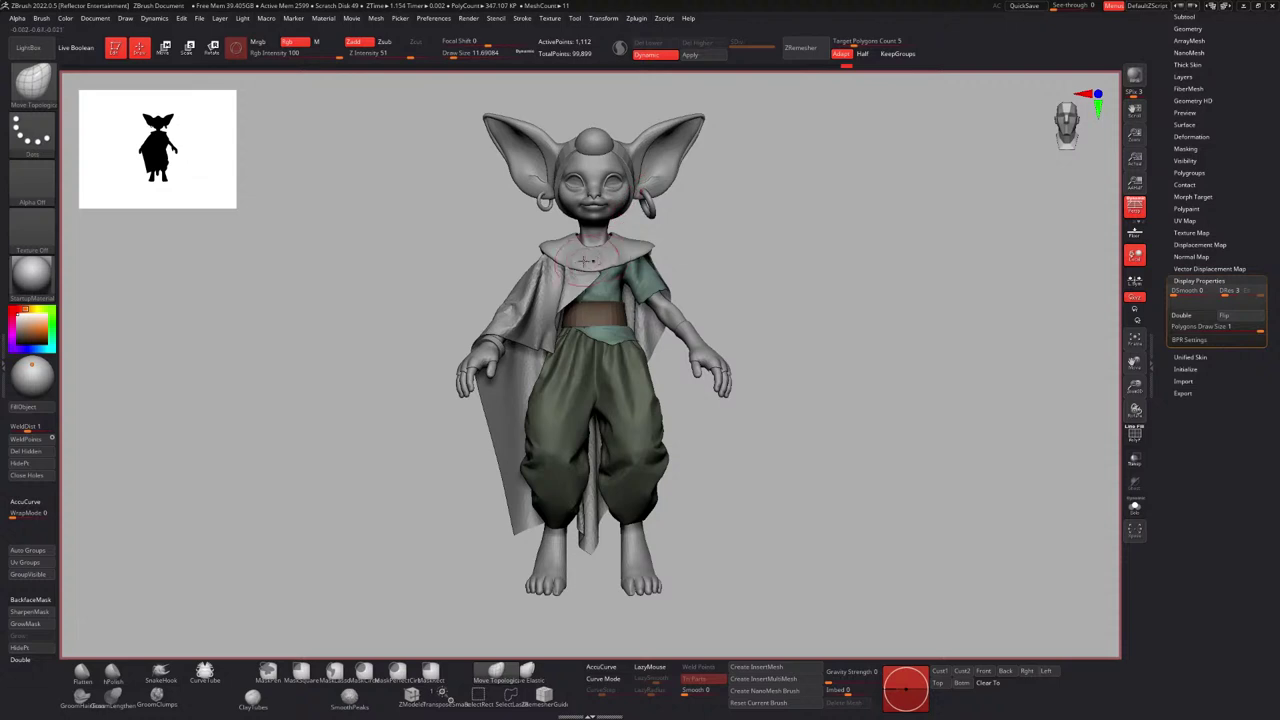
# Review the outfit on the character and examine the braided belt and tassel photos on the reference board.
pyautogui.moveTo(584, 261); pyautogui.dragTo(680, 260, button='right')
pyautogui.moveTo(538, 233); pyautogui.dragTo(666, 248, button='right')
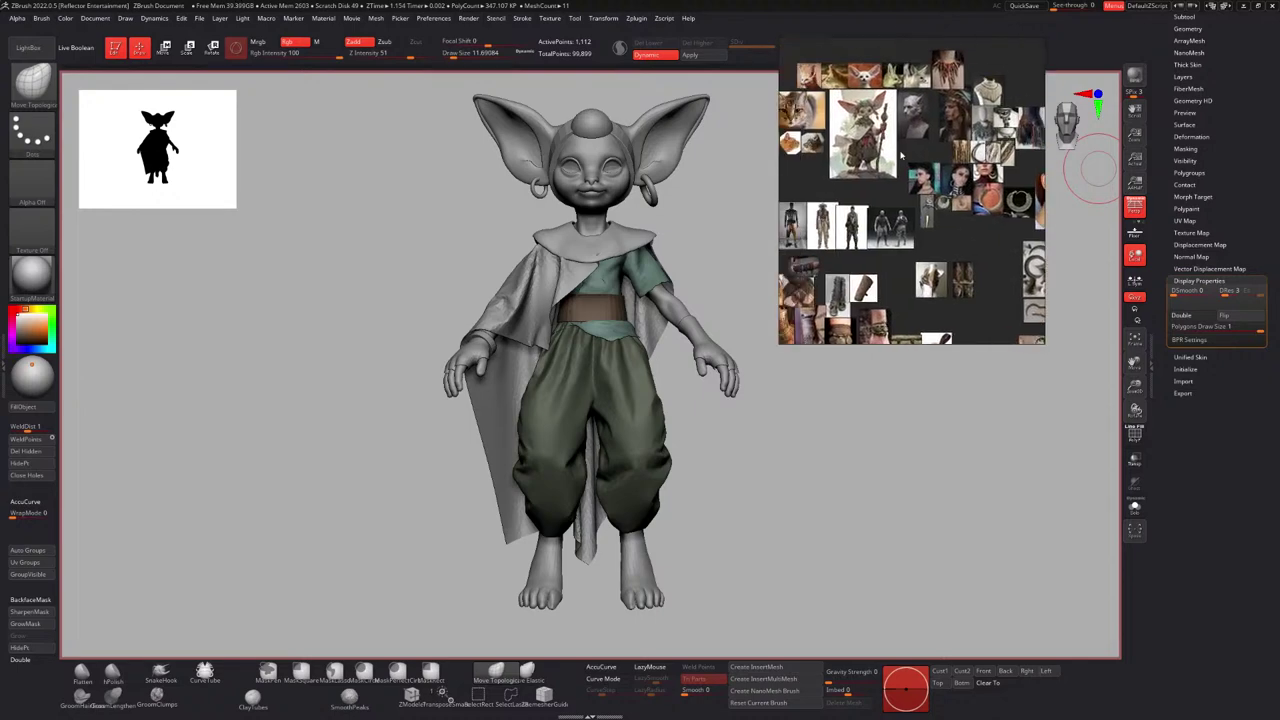
pyautogui.scroll(9, 918, 94)
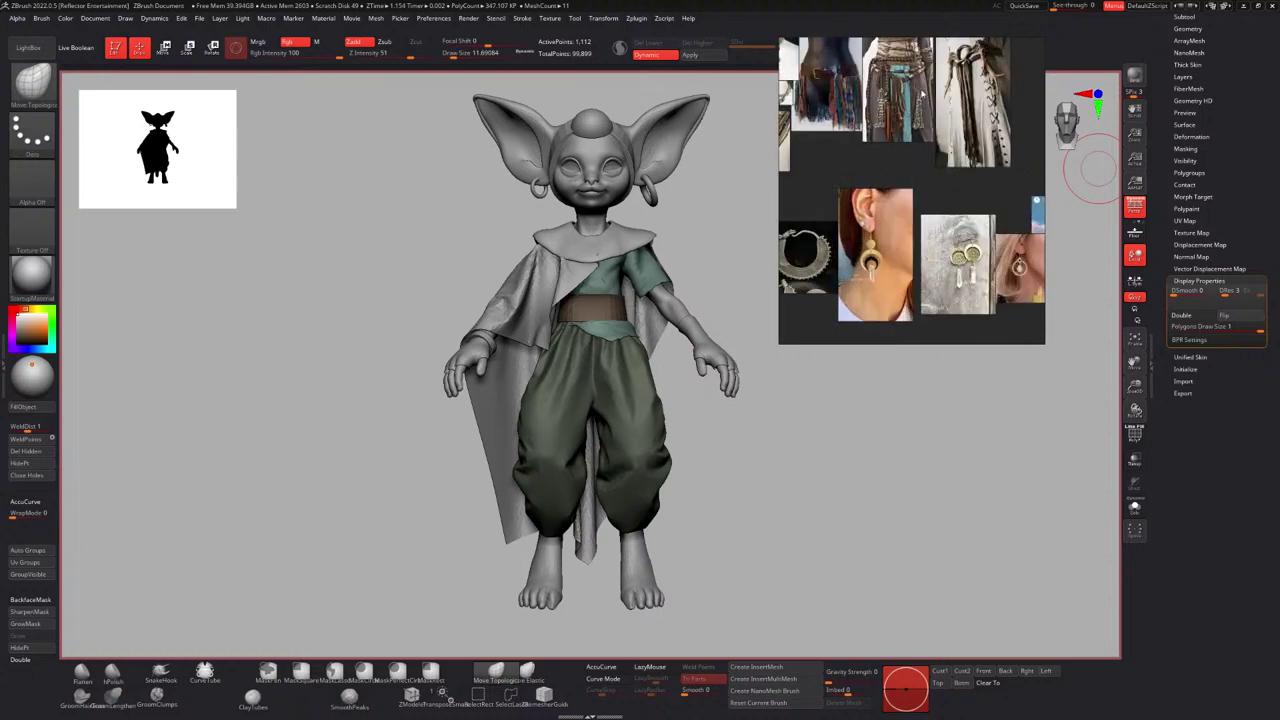
pyautogui.moveTo(902, 93); pyautogui.dragTo(907, 121, button='middle')
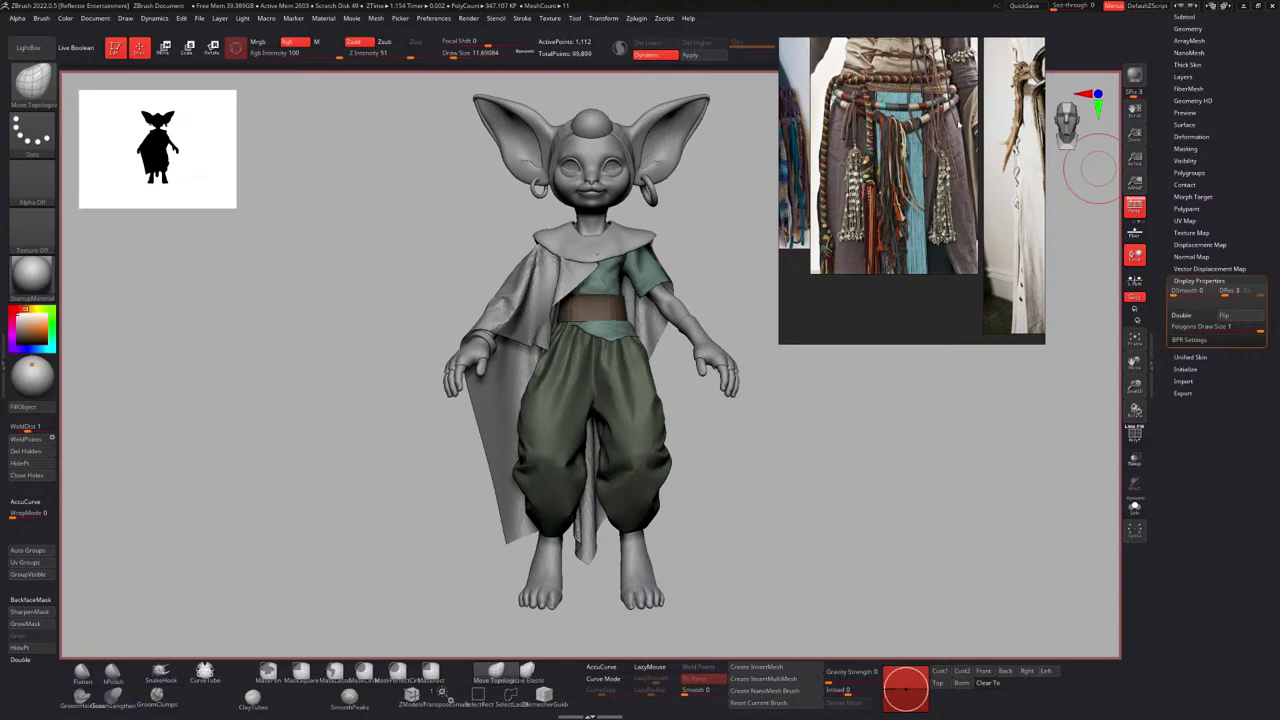
pyautogui.moveTo(883, 124); pyautogui.dragTo(1279, 220, button='right')
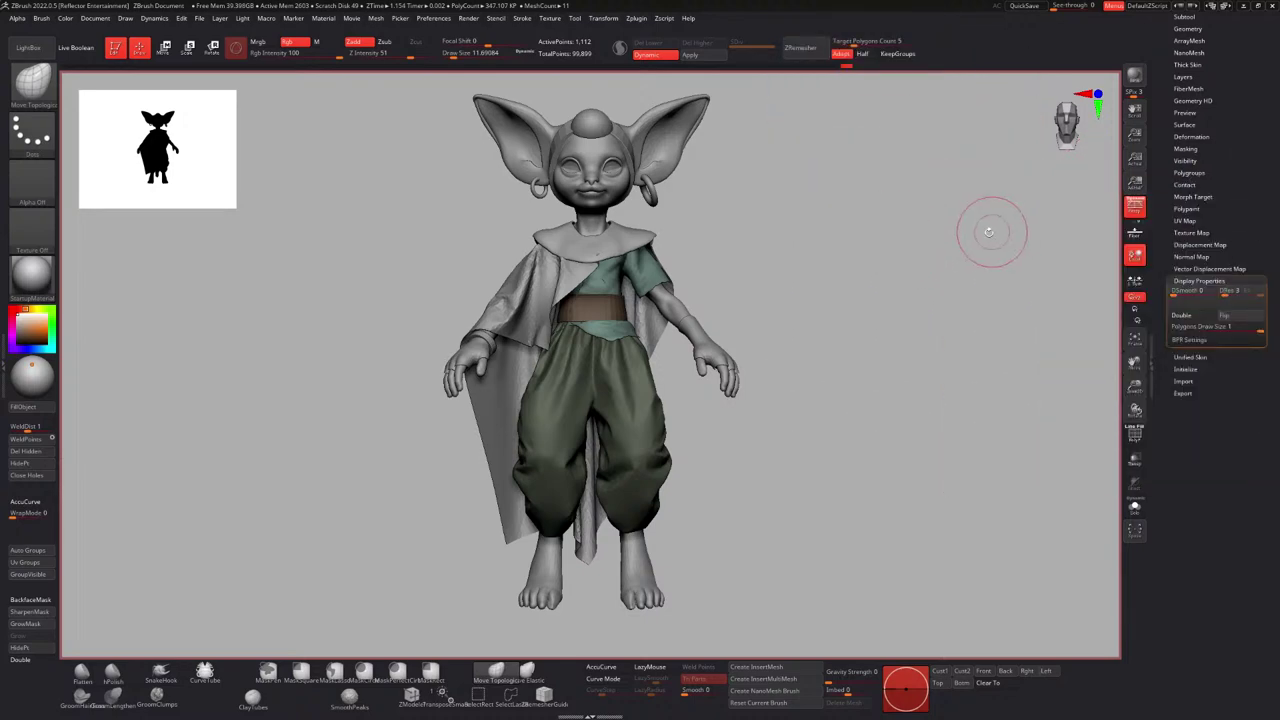
pyautogui.keyDown('alt'); pyautogui.moveTo(711, 212); pyautogui.dragTo(800, 220); pyautogui.keyUp('alt')
pyautogui.moveTo(1212, 159); pyautogui.dragTo(1208, 194)
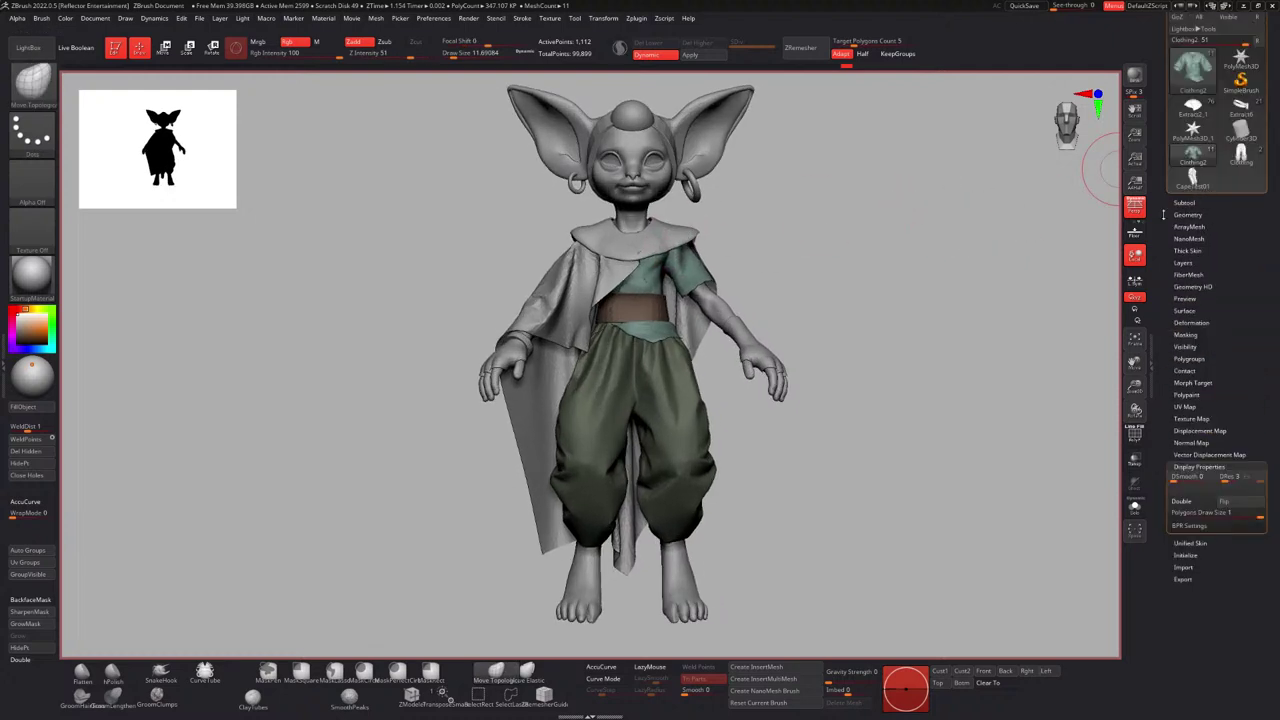
# Insert a cylinder as a new subtool after the shirt in the character's subtool list.
pyautogui.press('b')
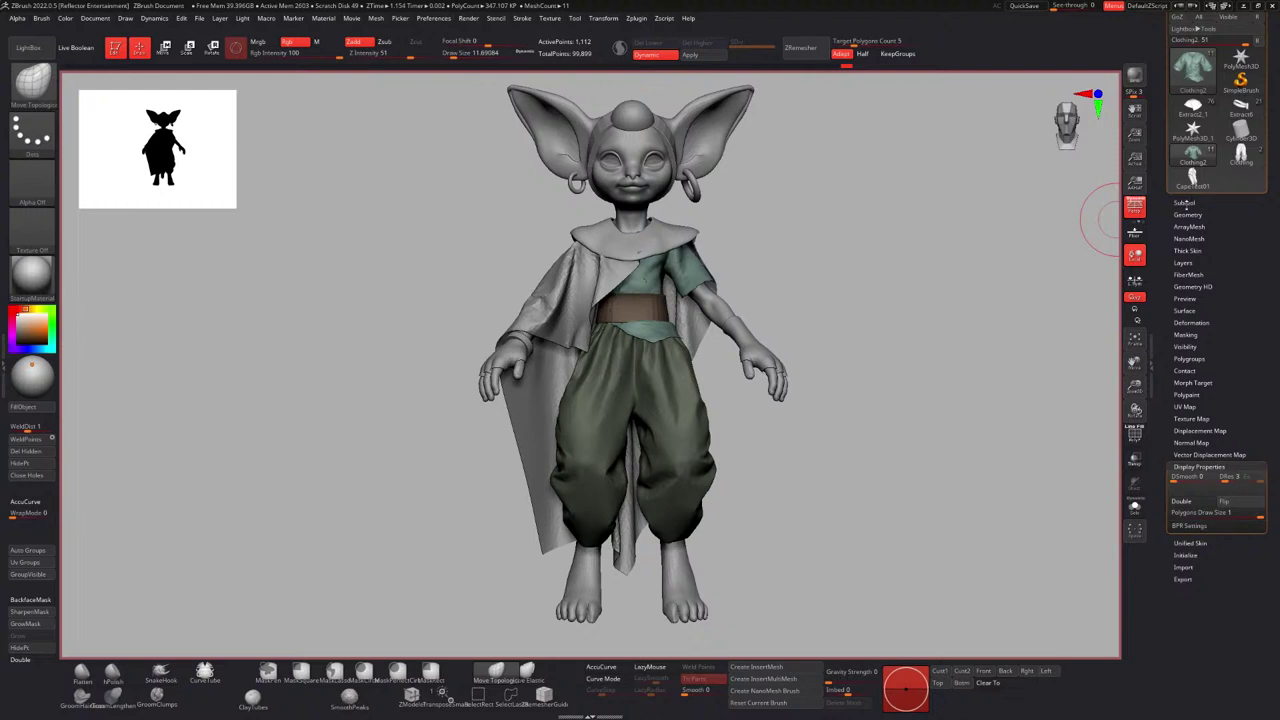
pyautogui.click(1184, 203)
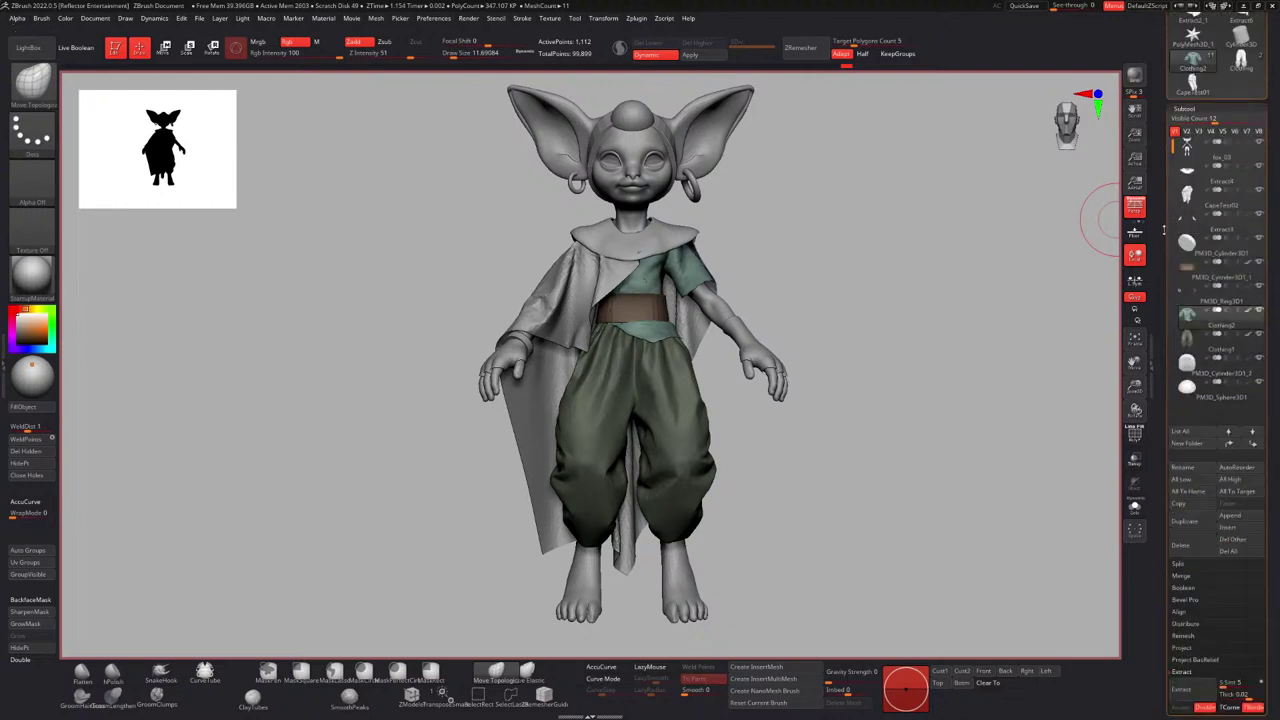
pyautogui.click(1234, 529)
pyautogui.click(1234, 530)
pyautogui.click(848, 488)
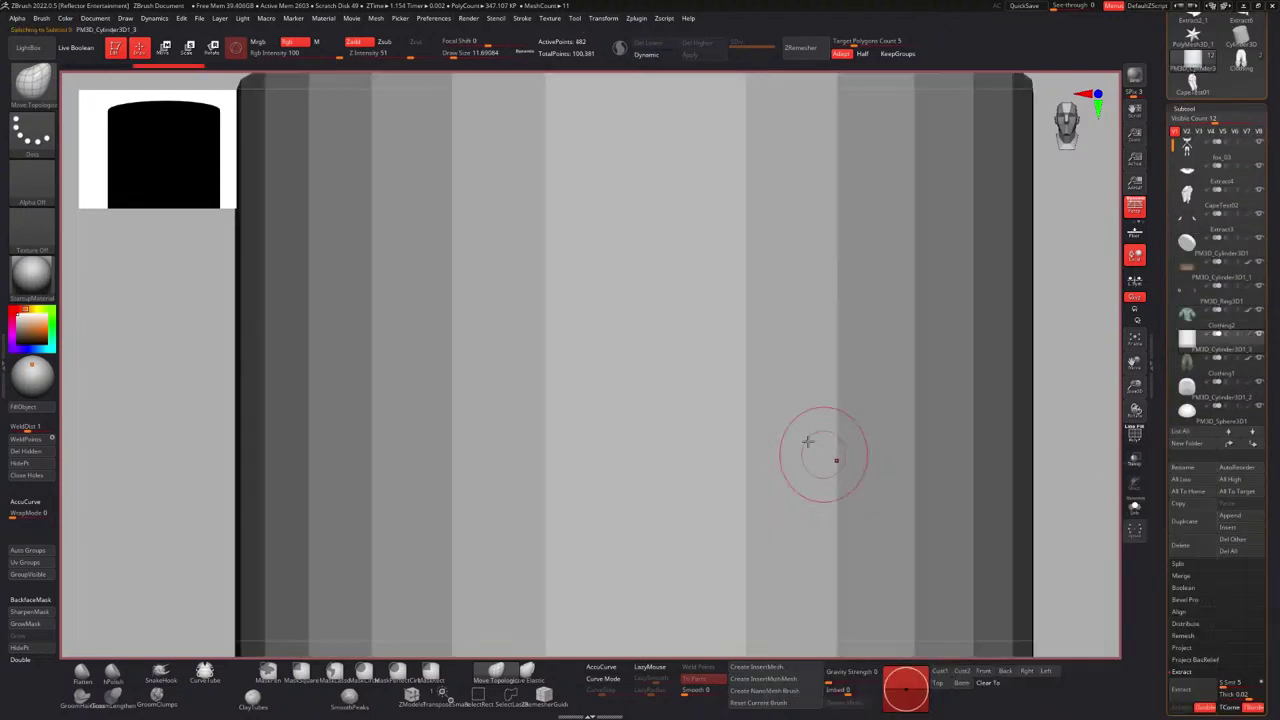
pyautogui.keyDown('ctrl'); pyautogui.moveTo(717, 323); pyautogui.dragTo(678, 335, button='right'); pyautogui.keyUp('ctrl')
# Scale the oversized cylinder down and move it over the character's torso.
pyautogui.press('w')
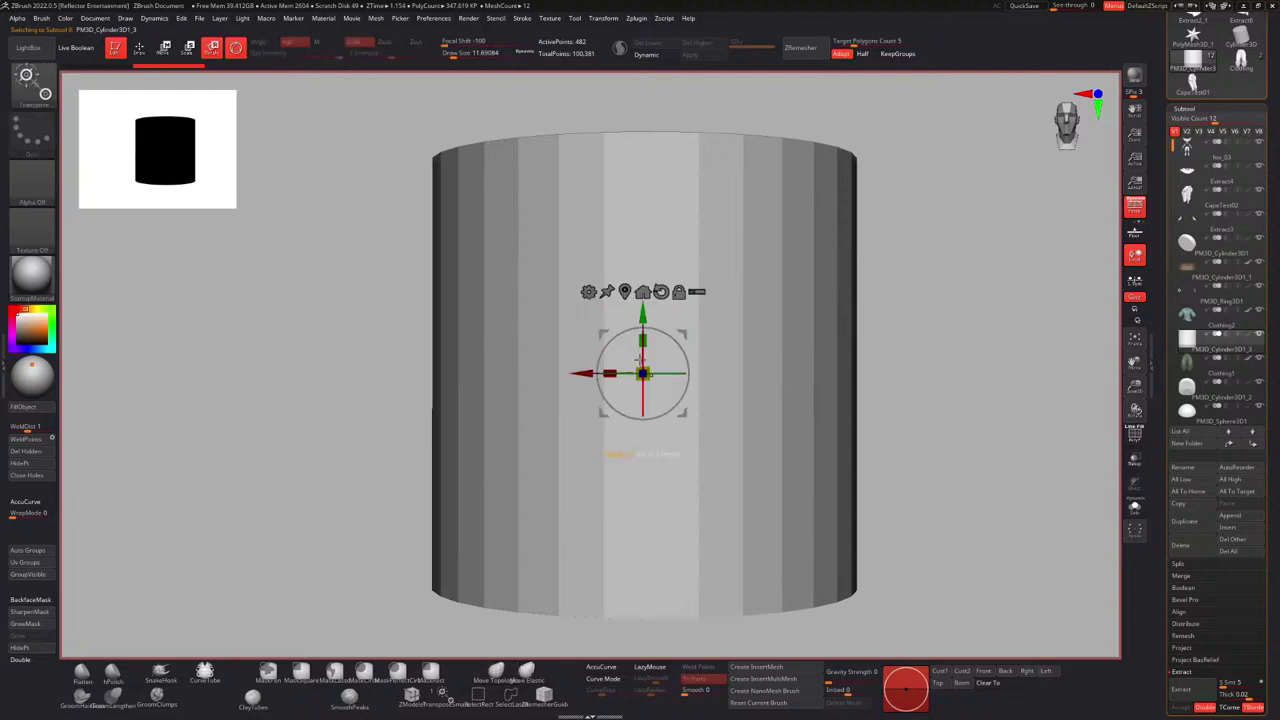
pyautogui.moveTo(657, 370); pyautogui.dragTo(322, 328)
pyautogui.moveTo(646, 369); pyautogui.dragTo(185, 308)
pyautogui.press('f')
pyautogui.moveTo(635, 388); pyautogui.dragTo(637, 450)
pyautogui.moveTo(635, 360); pyautogui.dragTo(637, 248)
pyautogui.keyDown('alt'); pyautogui.moveTo(637, 256); pyautogui.dragTo(620, 378, button='right'); pyautogui.keyUp('alt')
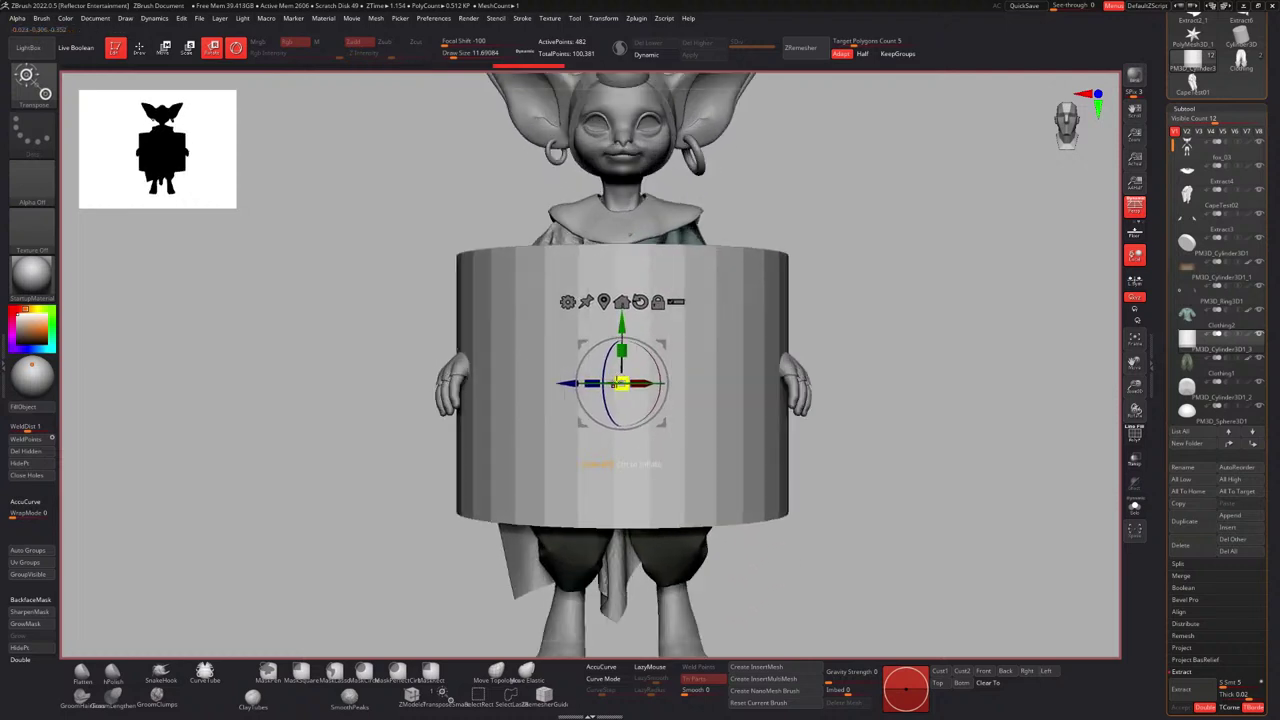
# Shrink the cylinder to about hip width, place it just below the brown belt and tilt it slightly.
pyautogui.moveTo(621, 383); pyautogui.dragTo(276, 407)
pyautogui.keyDown('alt'); pyautogui.moveTo(666, 354); pyautogui.dragTo(653, 305, button='right'); pyautogui.keyUp('alt')
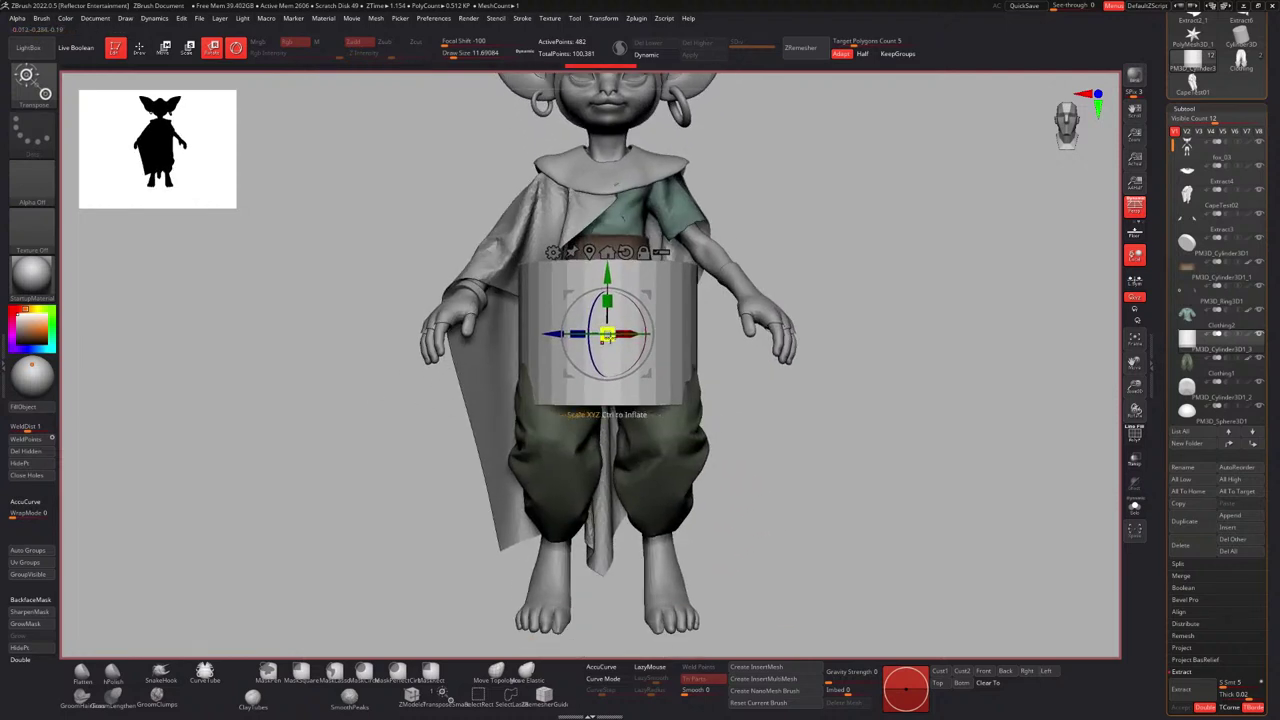
pyautogui.moveTo(608, 334); pyautogui.dragTo(510, 334)
pyautogui.keyDown('alt'); pyautogui.moveTo(644, 291); pyautogui.dragTo(658, 313, button='right'); pyautogui.keyUp('alt')
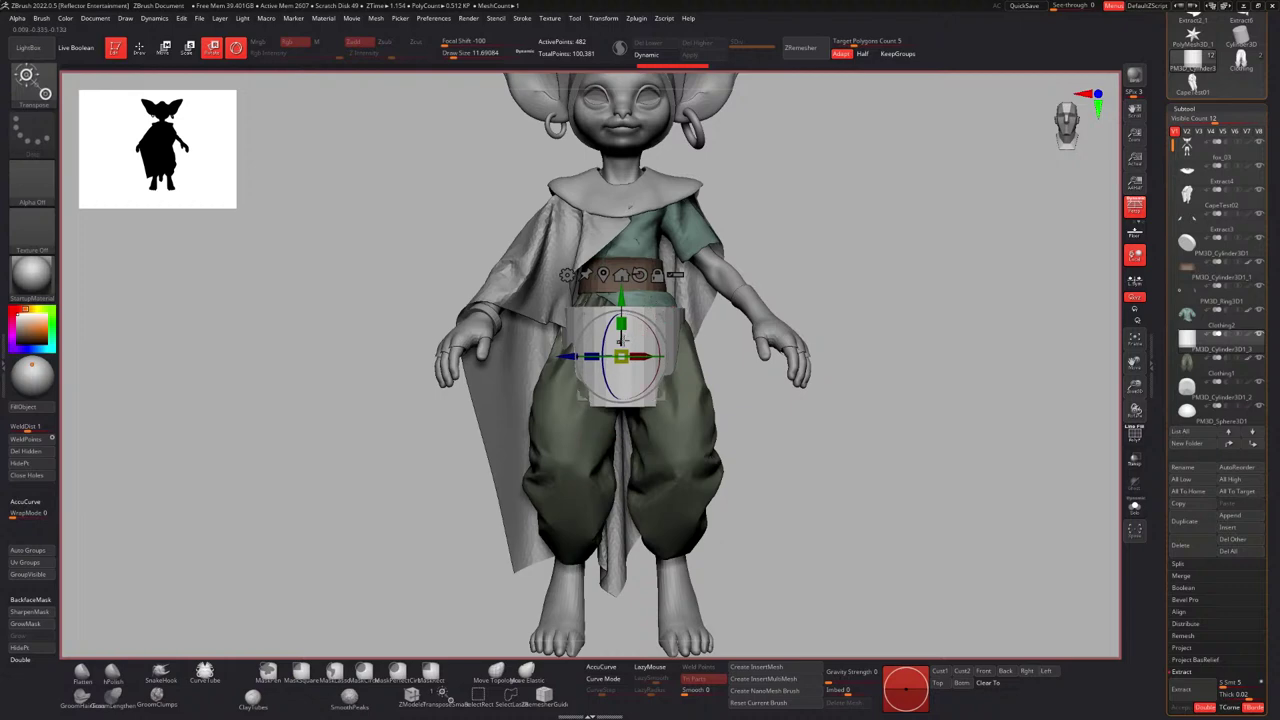
pyautogui.moveTo(648, 319); pyautogui.dragTo(643, 312)
pyautogui.press('q')
pyautogui.keyDown('alt'); pyautogui.moveTo(687, 306); pyautogui.dragTo(677, 303, button='right'); pyautogui.keyUp('alt')
# Isolate the cylinder, show its wireframe, and reduce it to a single horizontal polygon loop using the SelectLasso brush.
pyautogui.click(1143, 509)
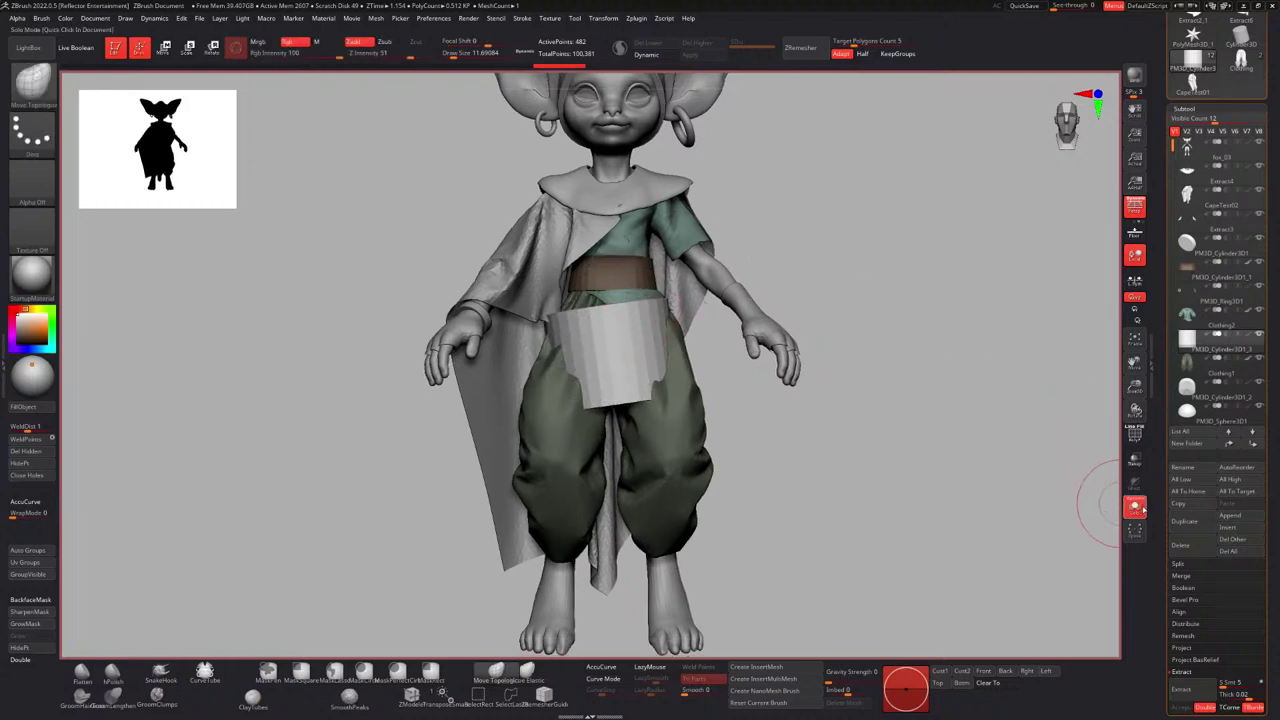
pyautogui.click(1136, 507)
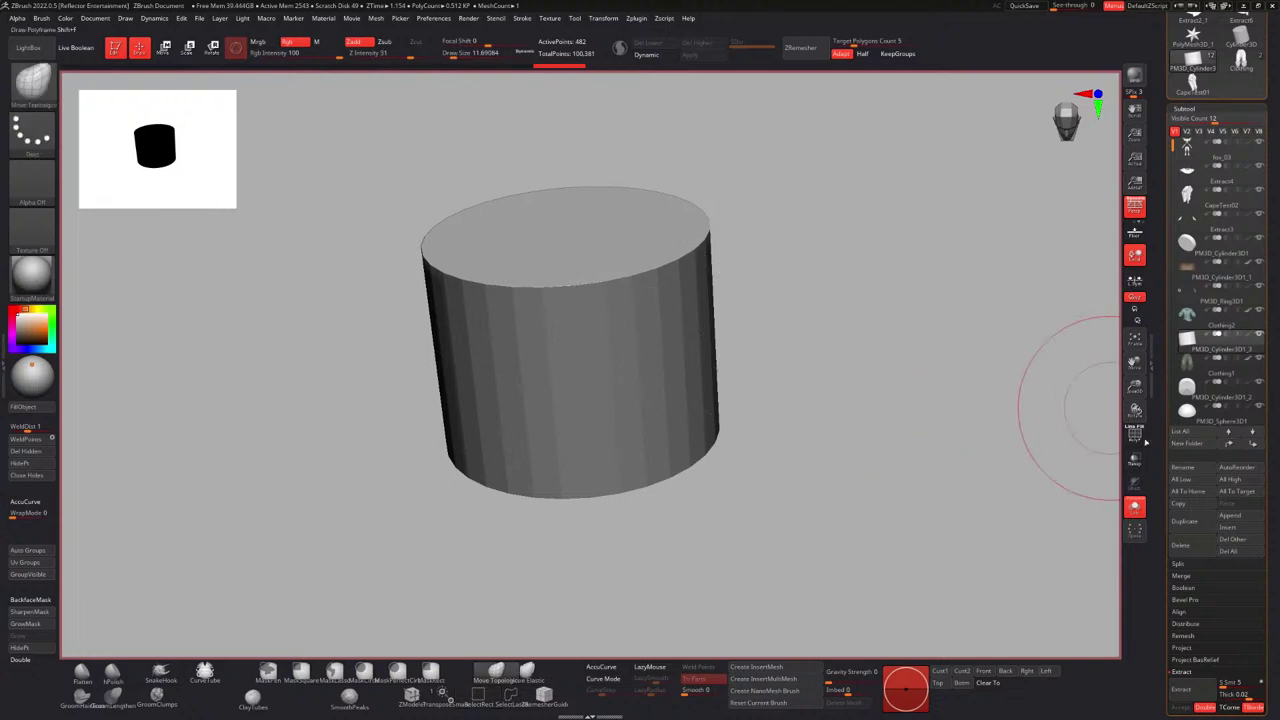
pyautogui.click(1141, 437)
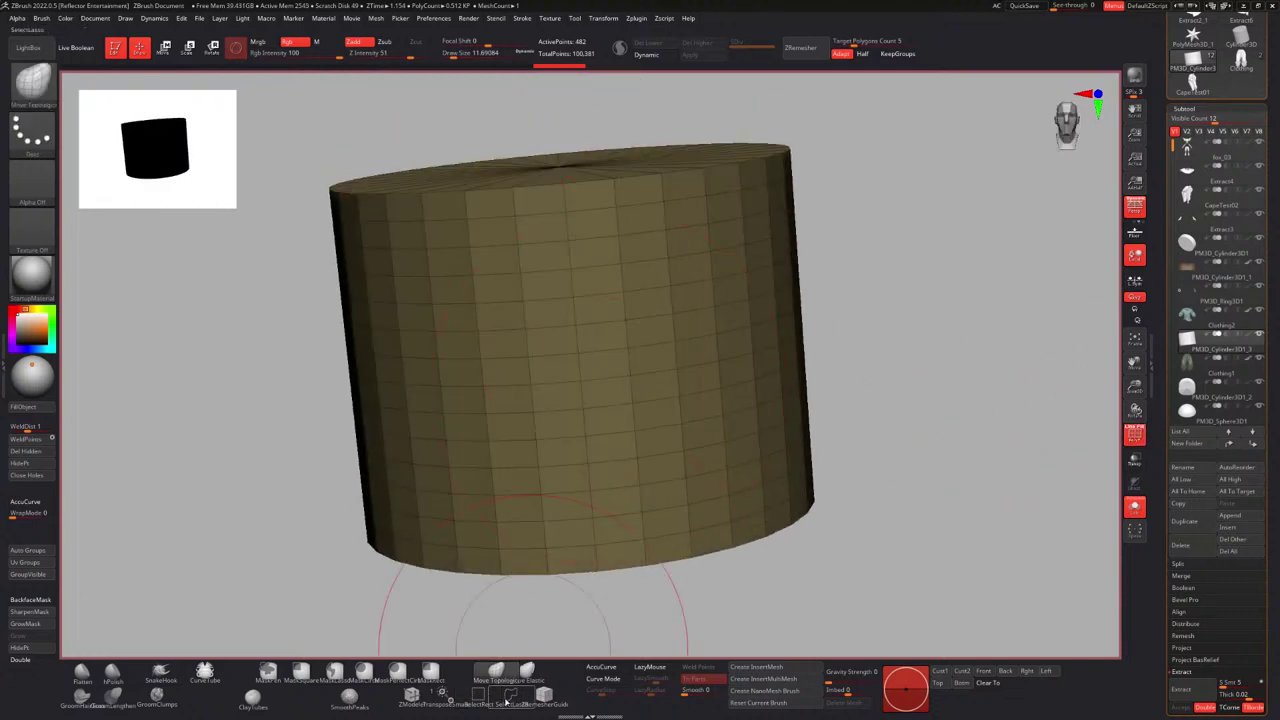
pyautogui.click(508, 693)
pyautogui.click(473, 706)
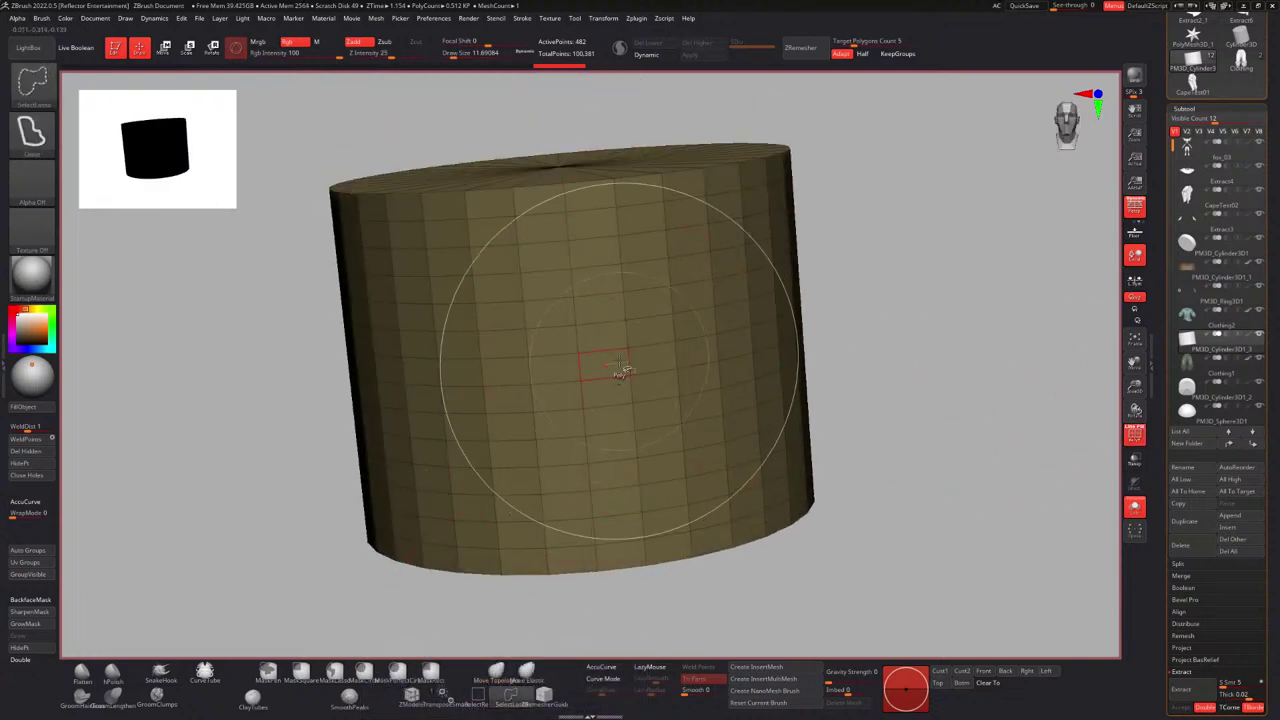
pyautogui.keyDown('ctrl'); pyautogui.keyDown('shift'); pyautogui.click(626, 361); pyautogui.keyUp('shift'); pyautogui.keyUp('ctrl')
pyautogui.keyDown('ctrl'); pyautogui.keyDown('shift'); pyautogui.moveTo(821, 290); pyautogui.dragTo(842, 286); pyautogui.keyUp('shift'); pyautogui.keyUp('ctrl')
pyautogui.moveTo(852, 283)
pyautogui.keyDown('ctrl'); pyautogui.mouseDown(button='right')
pyautogui.moveTo(735, 288)
pyautogui.moveTo(768, 305)
pyautogui.mouseUp(button='right'); pyautogui.keyUp('ctrl')
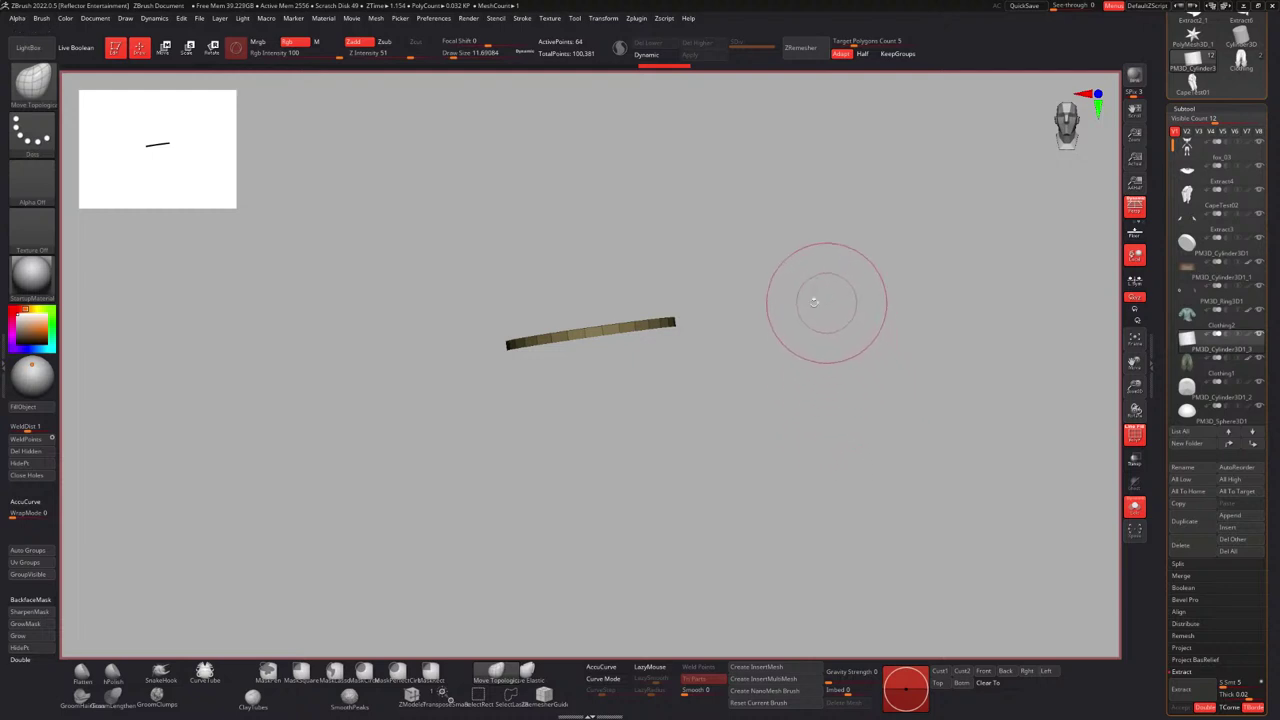
# Show the whole character again and pull the thin ring into place around the hips below the belt.
pyautogui.keyDown('ctrl'); pyautogui.moveTo(562, 304); pyautogui.dragTo(596, 343, button='right'); pyautogui.keyUp('ctrl')
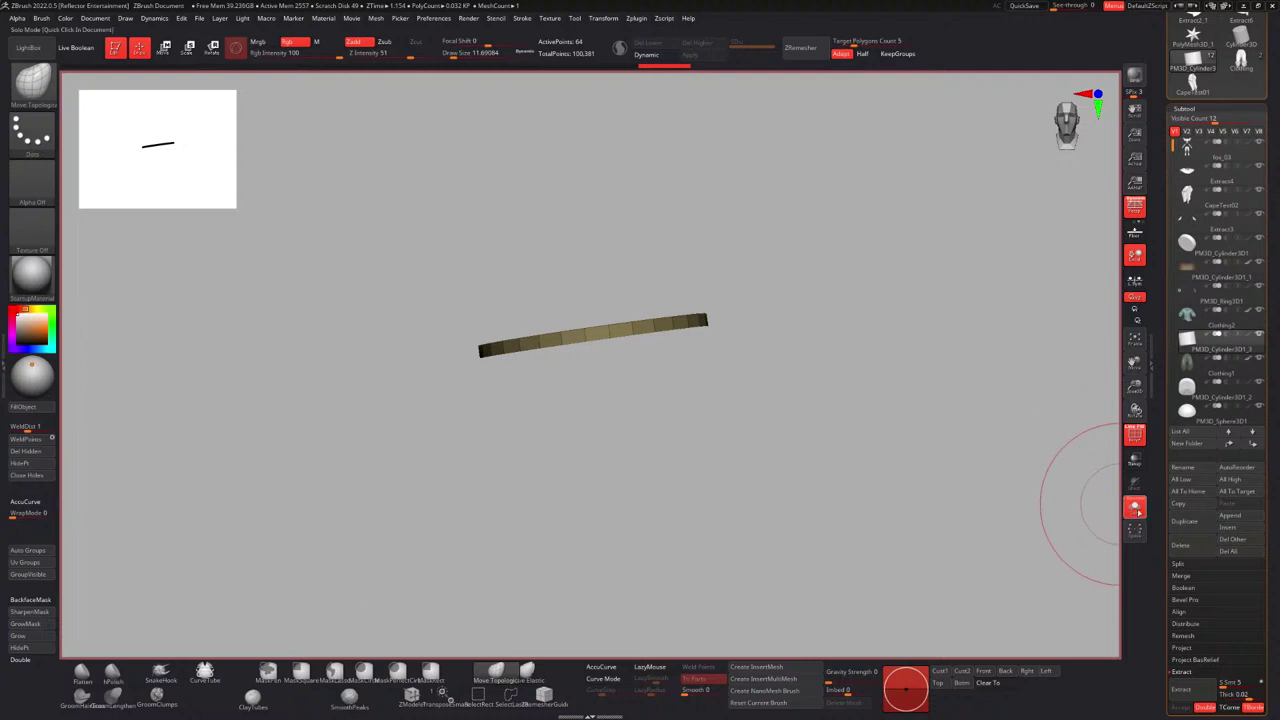
pyautogui.click(1137, 508)
pyautogui.moveTo(688, 328); pyautogui.dragTo(643, 342, button='right')
pyautogui.press('f')
pyautogui.press('s')
pyautogui.moveTo(712, 365)
pyautogui.mouseDown()
pyautogui.moveTo(730, 365)
pyautogui.moveTo(682, 293)
pyautogui.mouseUp()
pyautogui.moveTo(608, 361)
pyautogui.mouseDown()
pyautogui.moveTo(607, 283)
pyautogui.moveTo(630, 284)
pyautogui.mouseUp()
pyautogui.keyDown('ctrl'); pyautogui.moveTo(668, 288); pyautogui.dragTo(681, 341, button='right'); pyautogui.keyUp('ctrl')
# Wrap the ring around the hips over the shirt hem with Move Topological at a draw size of about 26.9.
pyautogui.press('s')
pyautogui.moveTo(664, 342); pyautogui.dragTo(653, 341)
pyautogui.moveTo(660, 345); pyautogui.dragTo(600, 322, button='right')
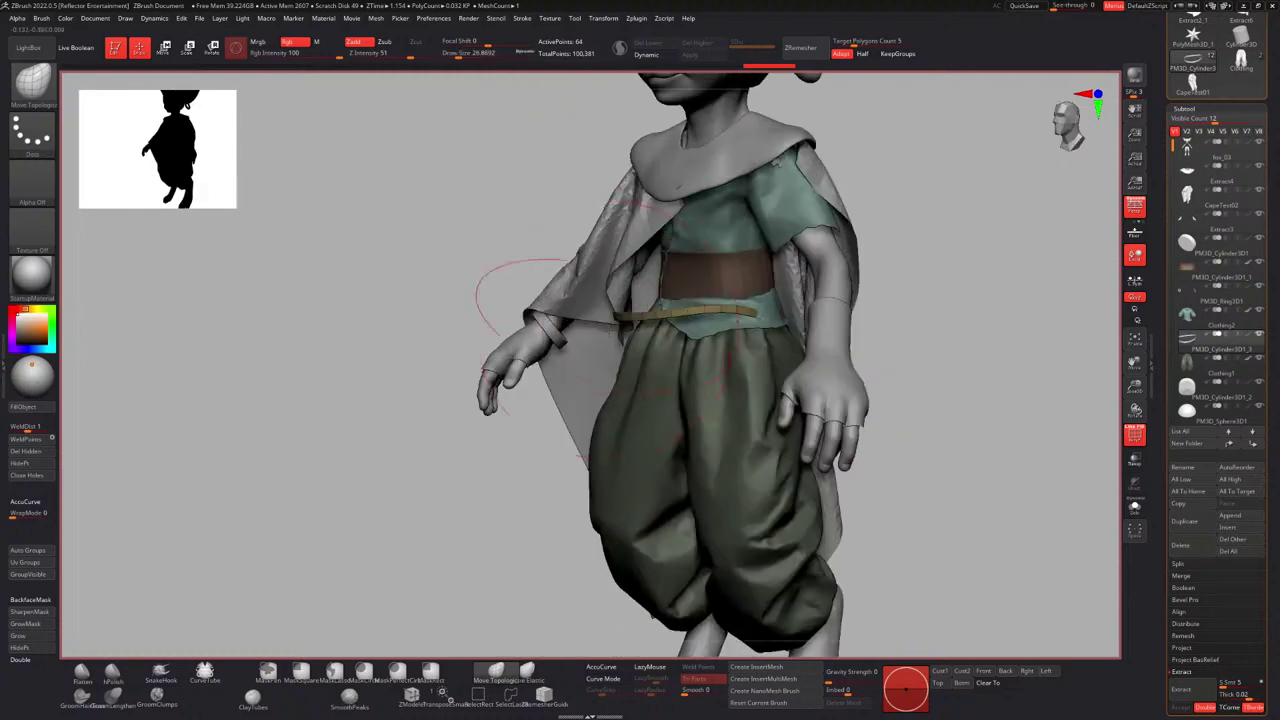
pyautogui.moveTo(612, 315); pyautogui.dragTo(674, 376)
pyautogui.keyDown('alt'); pyautogui.moveTo(689, 294); pyautogui.dragTo(606, 356, button='right'); pyautogui.keyUp('alt')
pyautogui.keyDown('alt'); pyautogui.moveTo(604, 262); pyautogui.dragTo(588, 290, button='right'); pyautogui.keyUp('alt')
# Turn on double-sided display for the hip ring.
pyautogui.scroll(-6, 1192, 400)
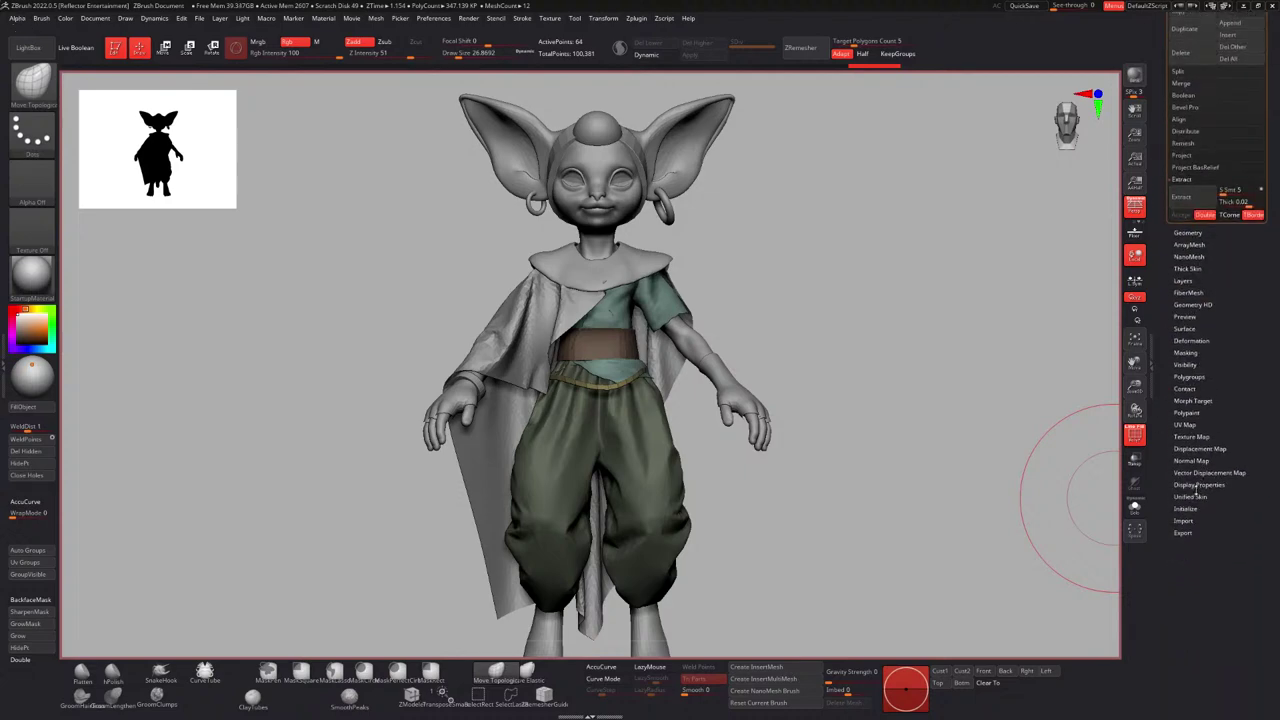
pyautogui.click(1196, 486)
pyautogui.click(1194, 316)
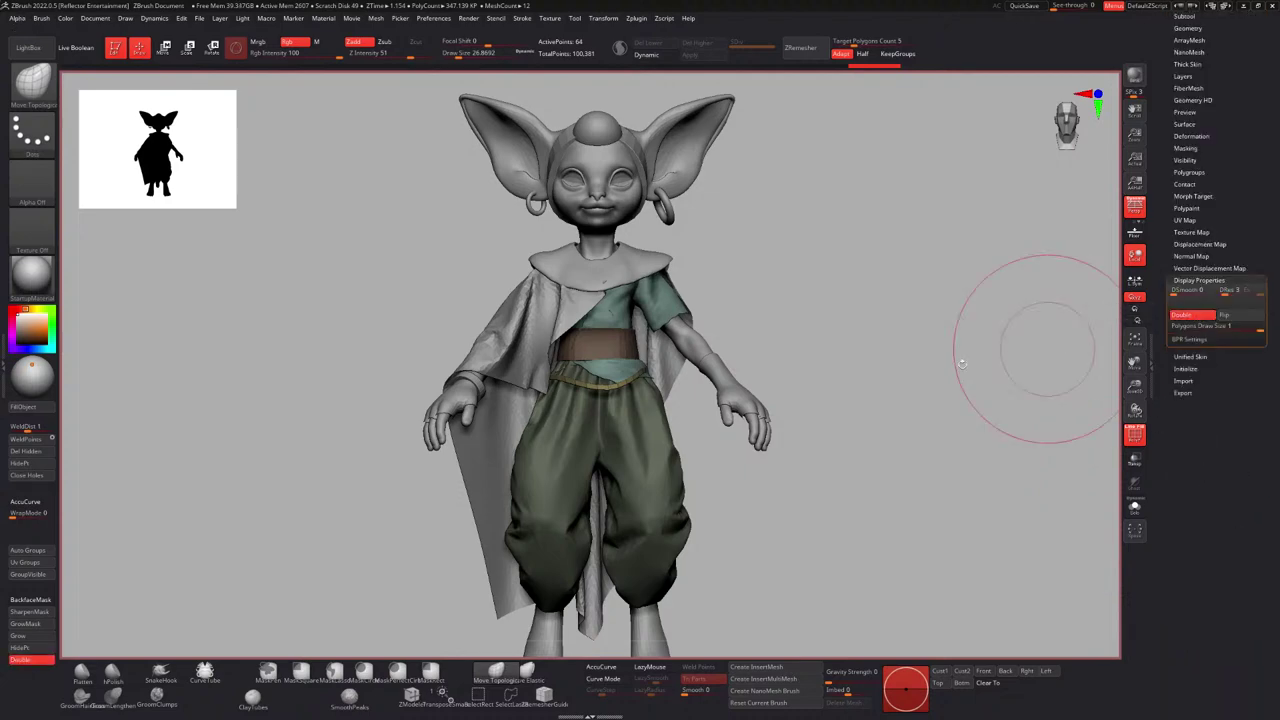
# Make the ring sag at the front and rise at the sides with Move Topological at draw sizes of about 26.9 and 21.6.
pyautogui.keyDown('alt'); pyautogui.moveTo(650, 412); pyautogui.dragTo(567, 385, button='right'); pyautogui.keyUp('alt')
pyautogui.moveTo(571, 388); pyautogui.dragTo(590, 365)
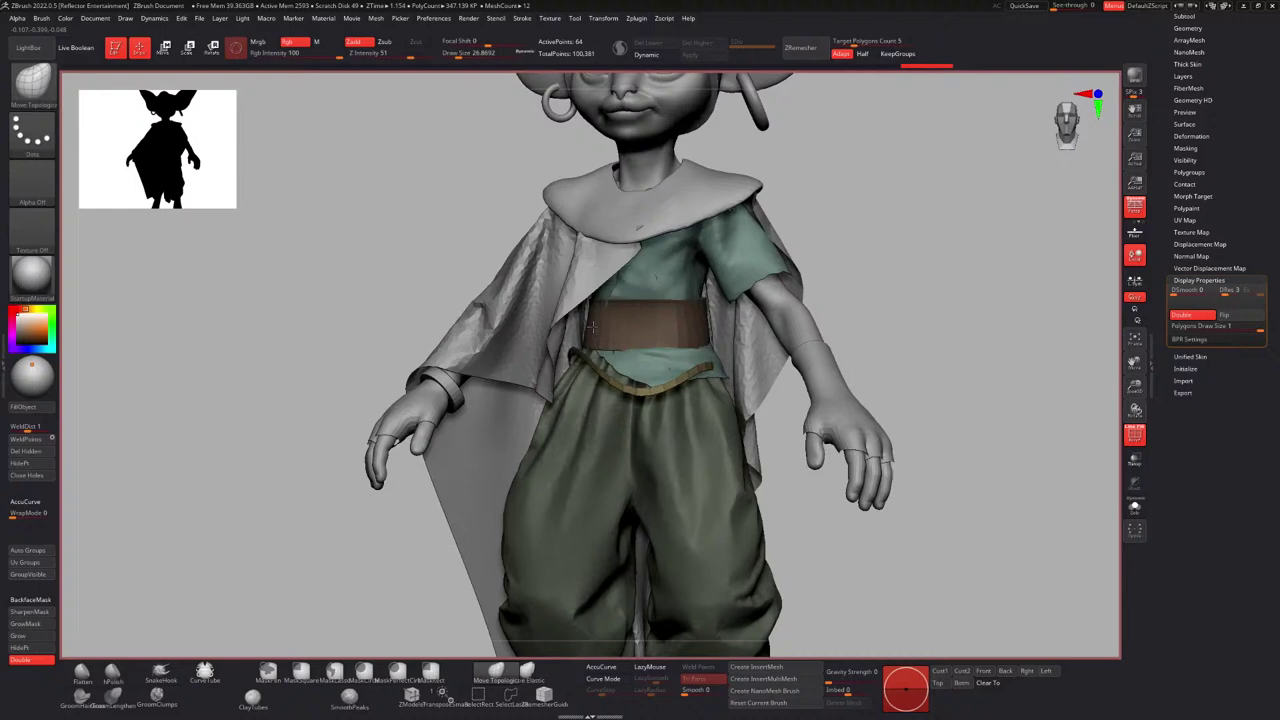
pyautogui.moveTo(592, 365)
pyautogui.mouseDown(button='right')
pyautogui.moveTo(628, 372)
pyautogui.moveTo(635, 357)
pyautogui.moveTo(599, 341)
pyautogui.moveTo(608, 364)
pyautogui.mouseUp(button='right')
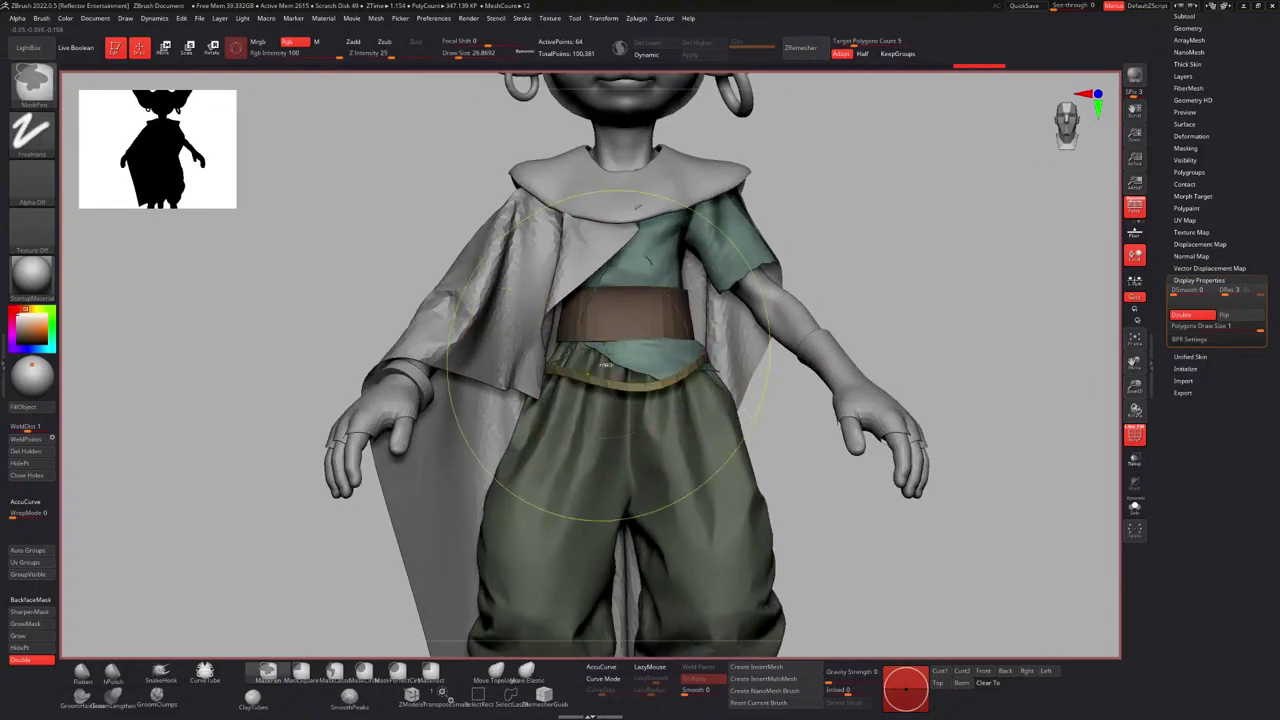
pyautogui.press('s')
pyautogui.moveTo(597, 371); pyautogui.dragTo(612, 402)
pyautogui.moveTo(666, 402); pyautogui.dragTo(625, 396, button='right')
pyautogui.moveTo(708, 361); pyautogui.dragTo(689, 363)
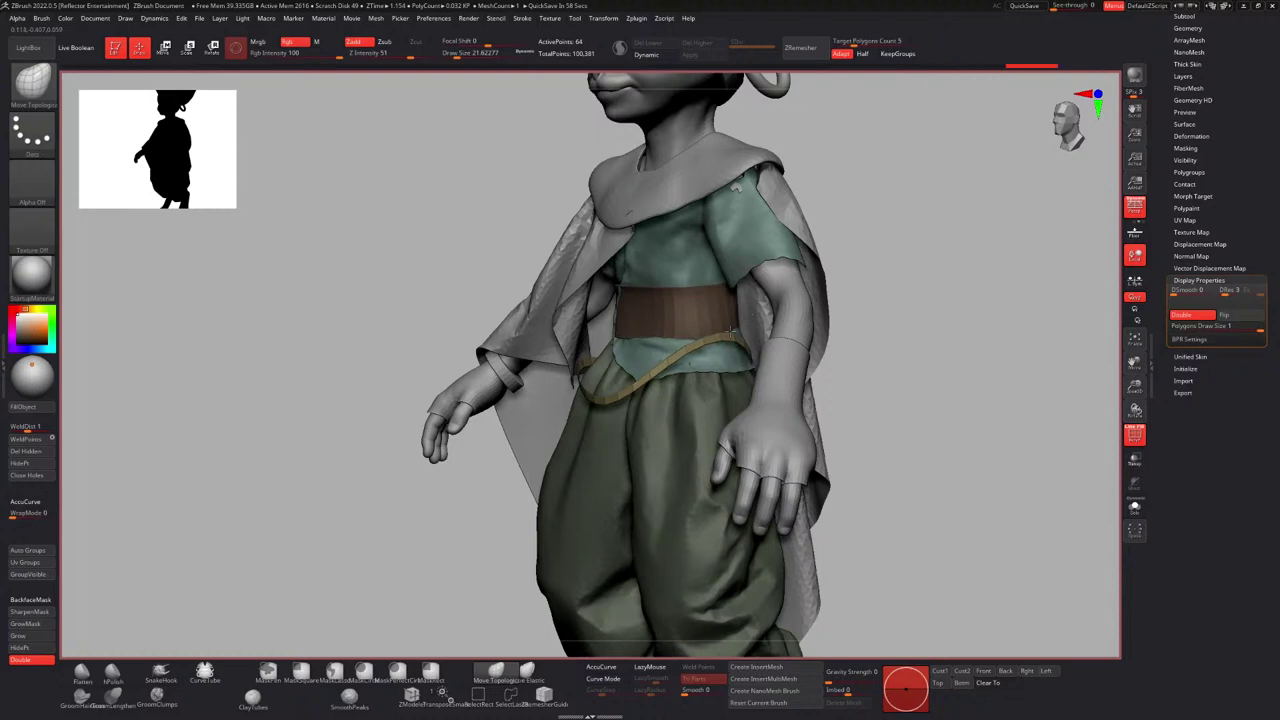
pyautogui.moveTo(730, 331); pyautogui.dragTo(742, 335, button='right')
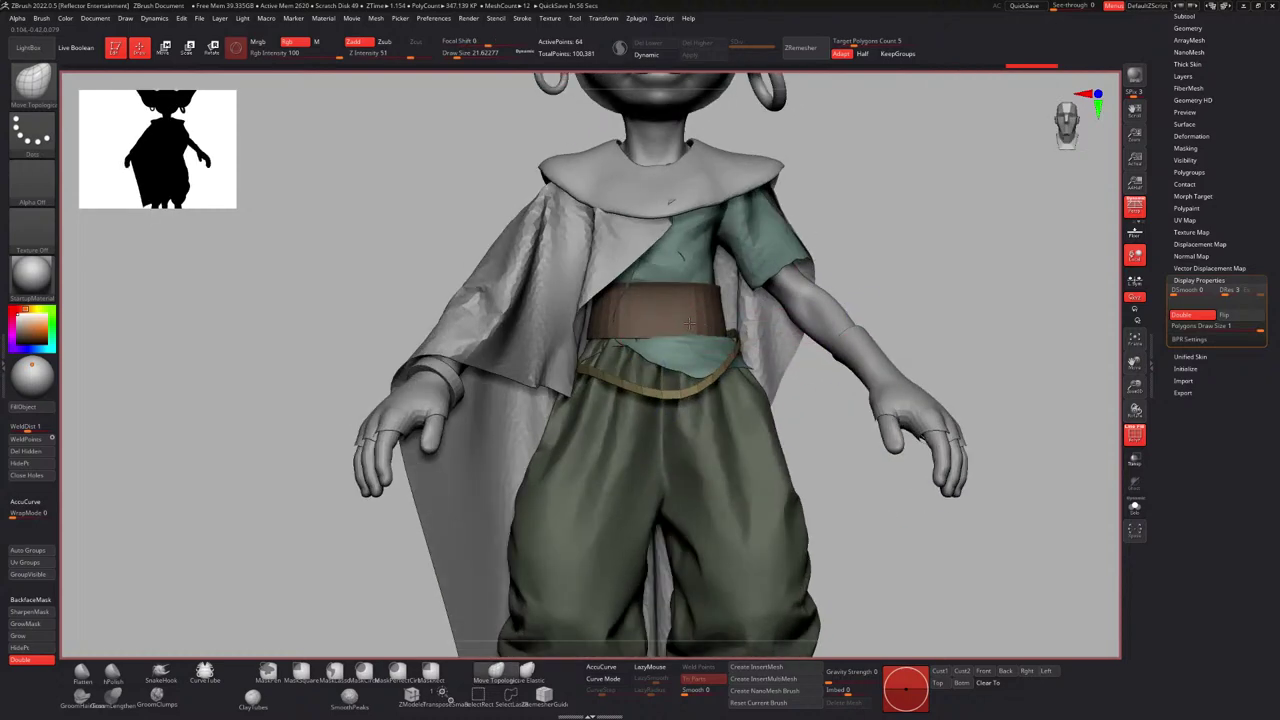
# Refine how the ring hangs around the front and side of the hips with Move Topological at draw sizes of about 43.8 and 21.6.
pyautogui.keyDown('ctrl'); pyautogui.moveTo(748, 278); pyautogui.dragTo(620, 325, button='right'); pyautogui.keyUp('ctrl')
pyautogui.moveTo(620, 325); pyautogui.dragTo(604, 419, button='right')
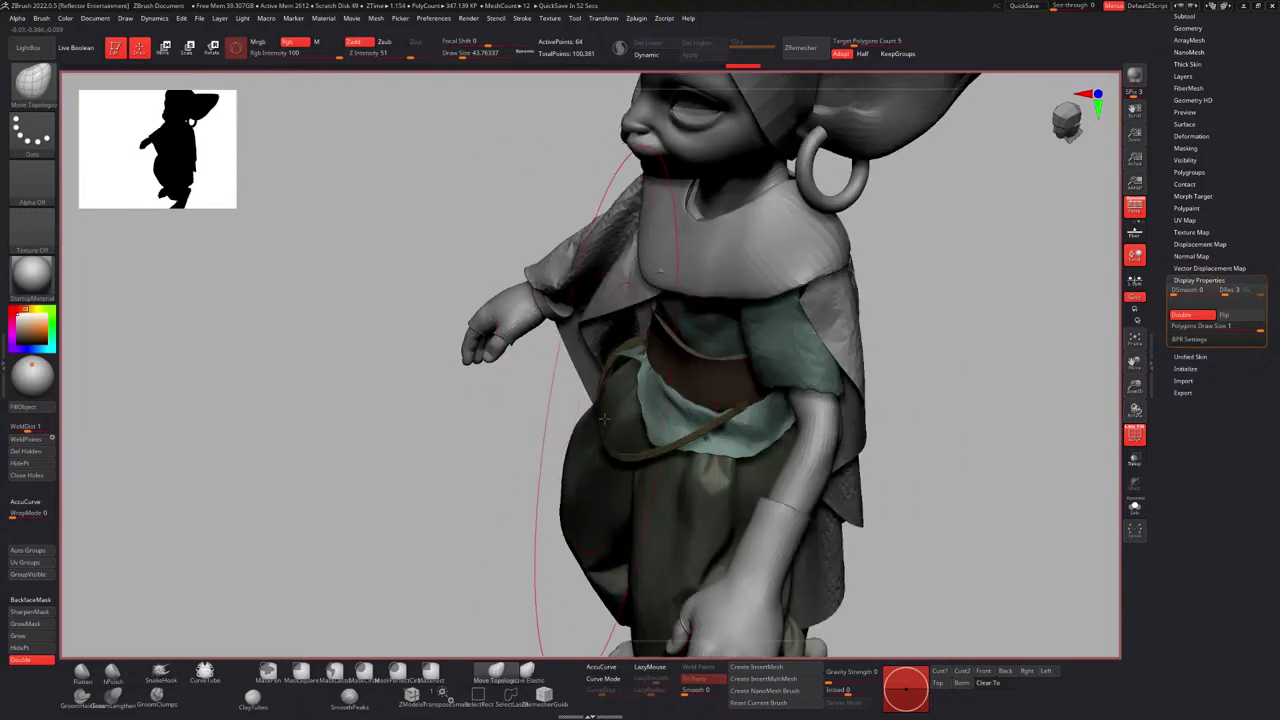
pyautogui.press('s')
pyautogui.moveTo(604, 419); pyautogui.dragTo(598, 420)
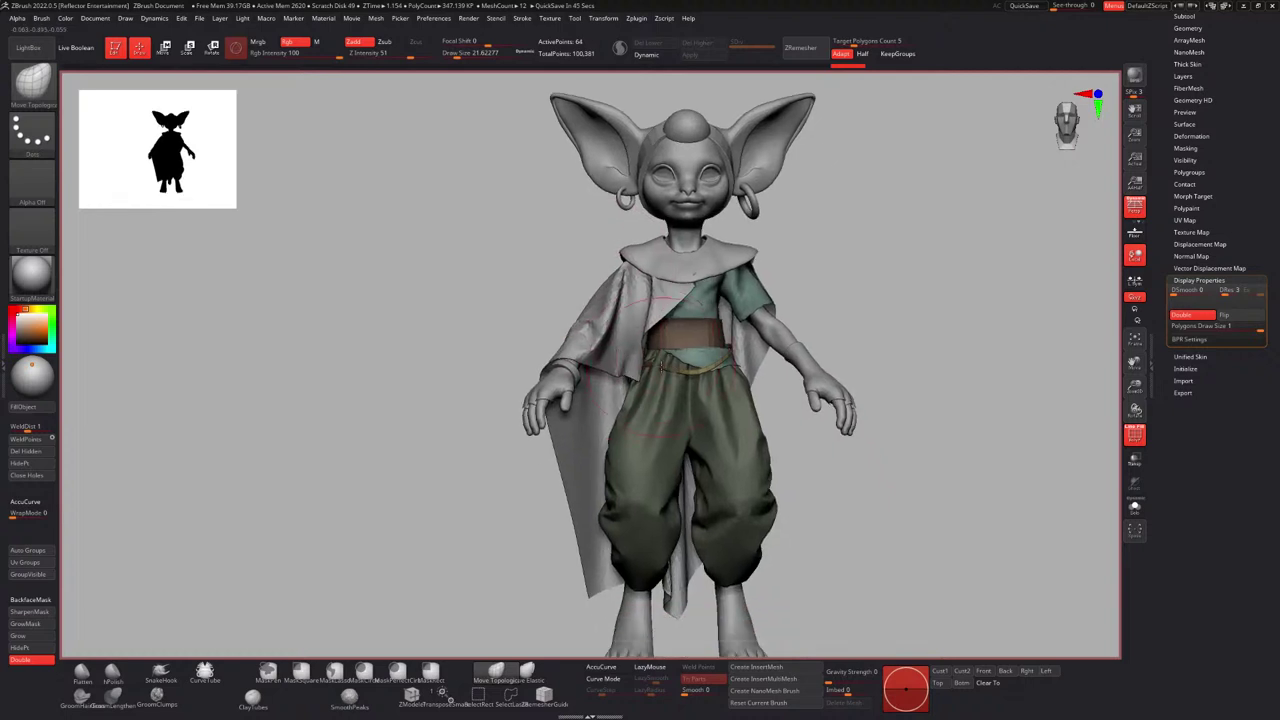
pyautogui.moveTo(632, 372)
pyautogui.keyDown('ctrl'); pyautogui.mouseDown(button='right')
pyautogui.moveTo(660, 342)
pyautogui.moveTo(626, 324)
pyautogui.moveTo(626, 357)
pyautogui.mouseUp(button='right'); pyautogui.keyUp('ctrl')
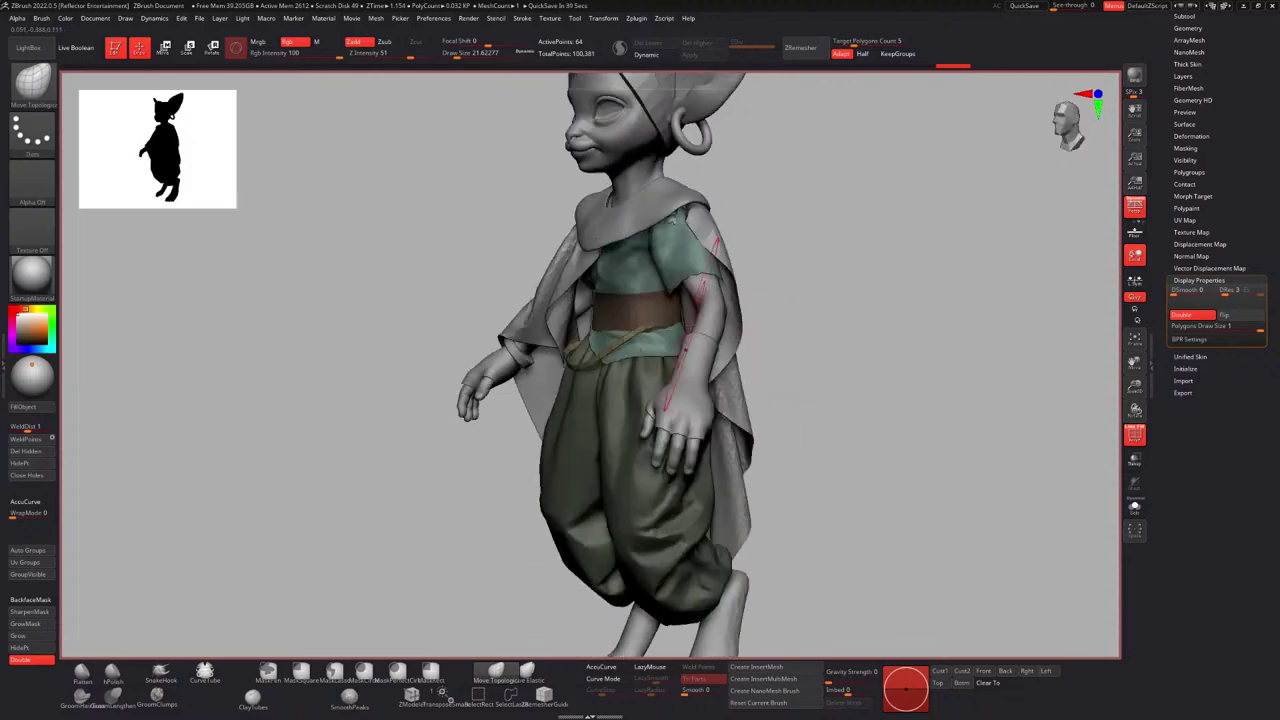
pyautogui.moveTo(692, 326); pyautogui.dragTo(720, 300, button='right')
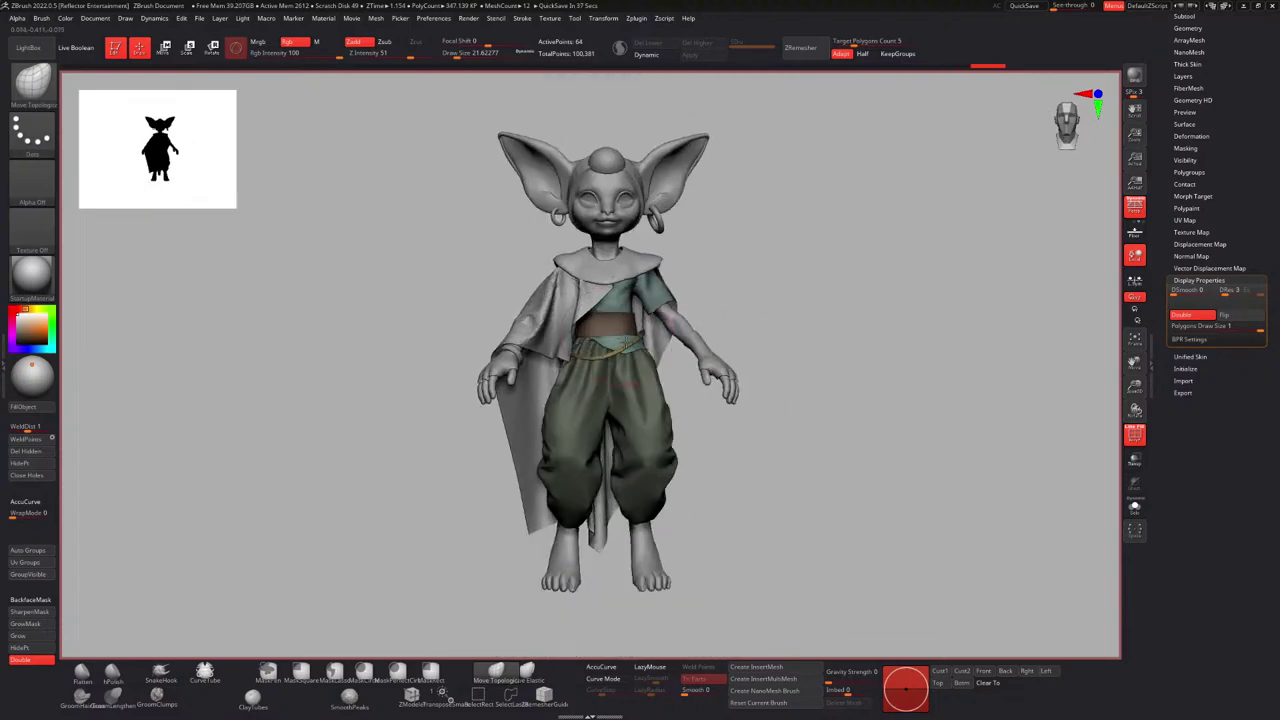
pyautogui.moveTo(640, 320); pyautogui.dragTo(655, 322, button='right')
pyautogui.moveTo(655, 322)
pyautogui.keyDown('ctrl'); pyautogui.mouseDown(button='right')
pyautogui.moveTo(652, 356)
pyautogui.moveTo(646, 328)
pyautogui.moveTo(602, 324)
pyautogui.moveTo(645, 296)
pyautogui.moveTo(650, 308)
pyautogui.mouseUp(button='right'); pyautogui.keyUp('ctrl')
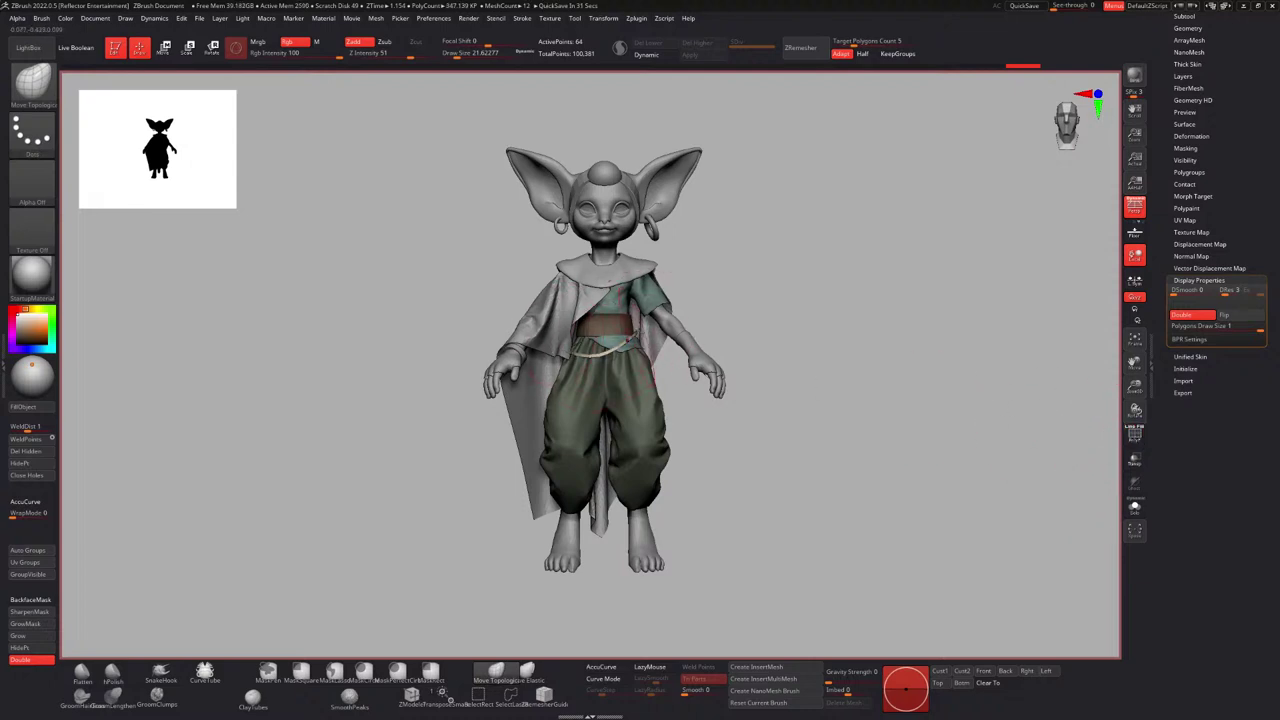
# Select the collar, fill it with a dark teal colour, and set the current colour back to near white.
pyautogui.keyDown('alt'); pyautogui.click(628, 268); pyautogui.keyUp('alt')
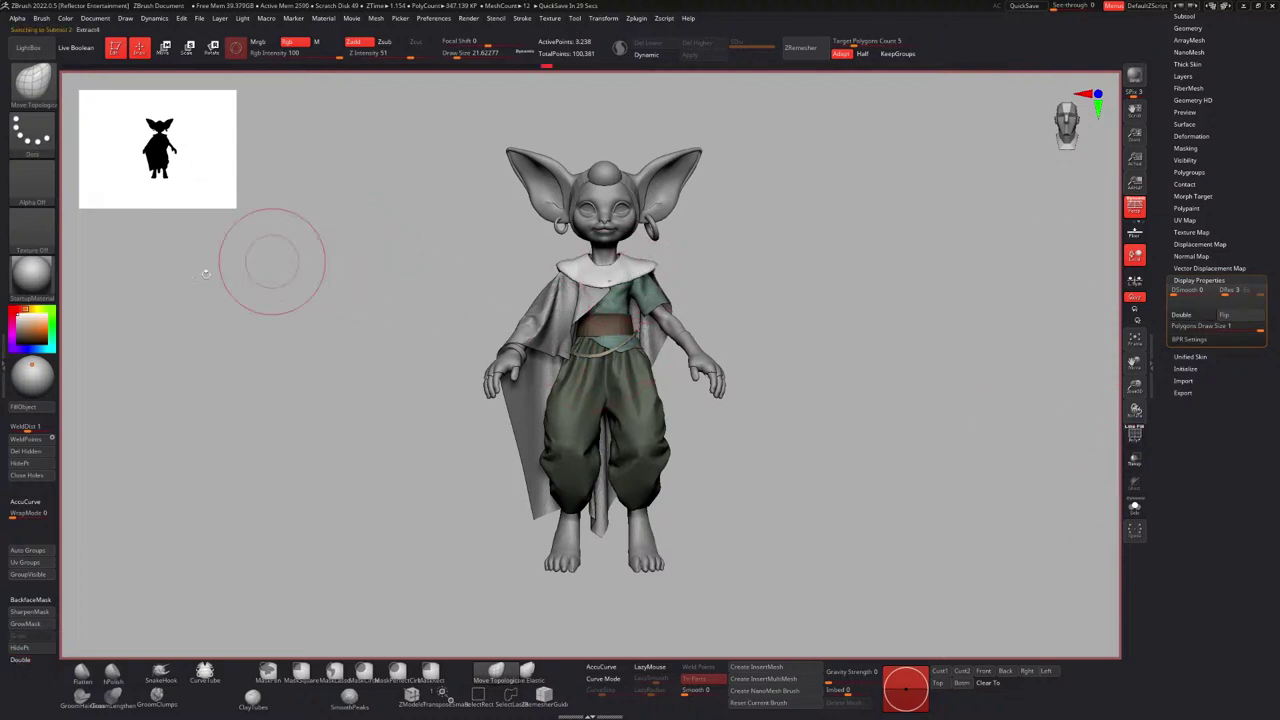
pyautogui.click(50, 349)
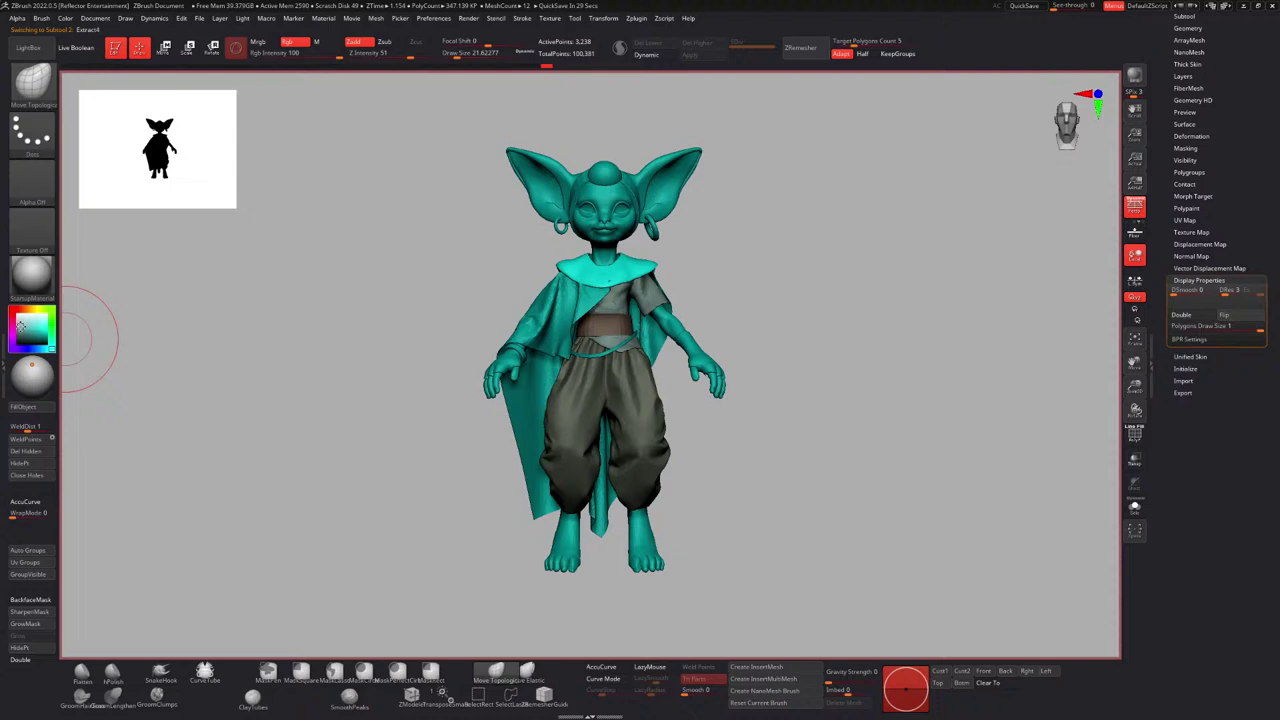
pyautogui.click(20, 326)
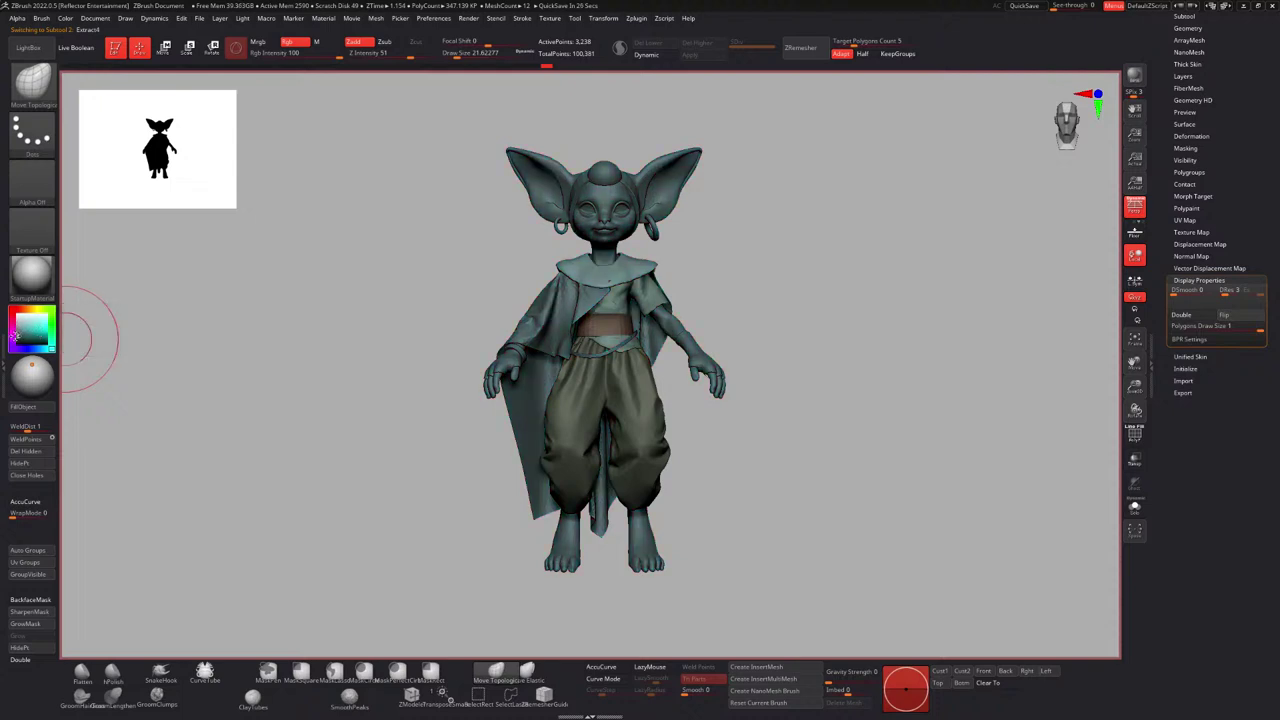
pyautogui.click(16, 336)
pyautogui.click(21, 333)
pyautogui.click(18, 332)
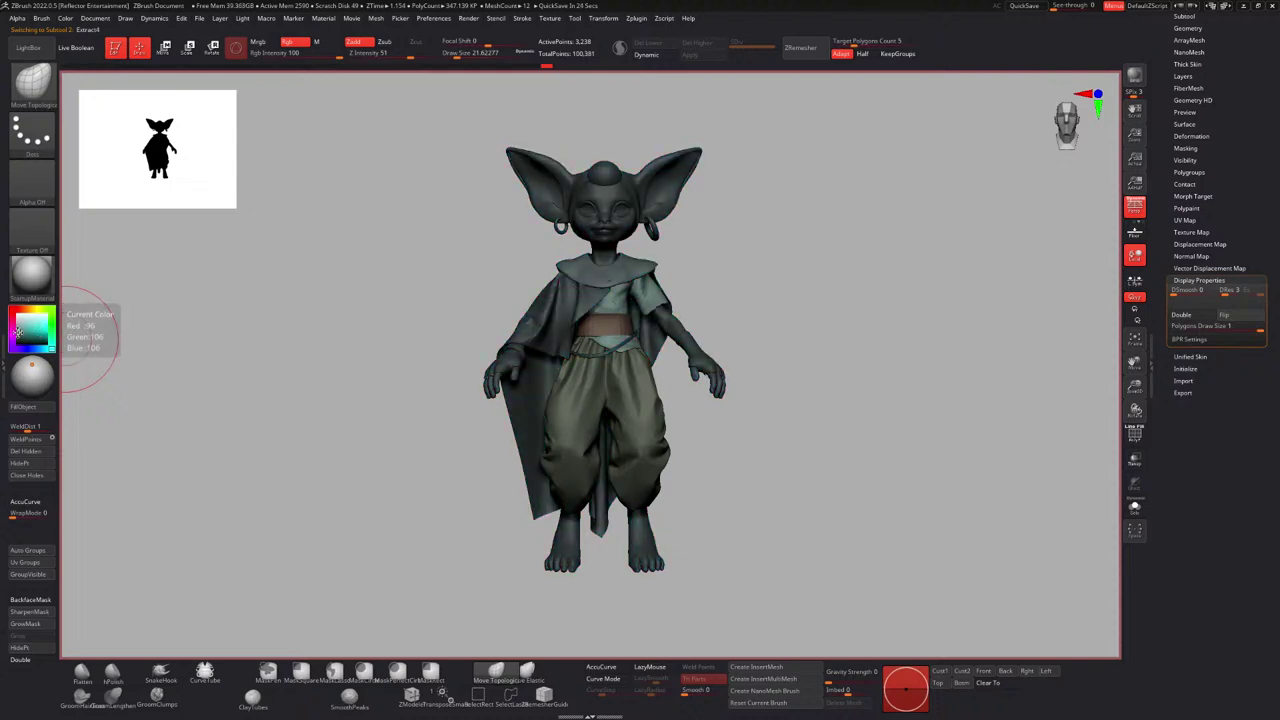
pyautogui.click(20, 334)
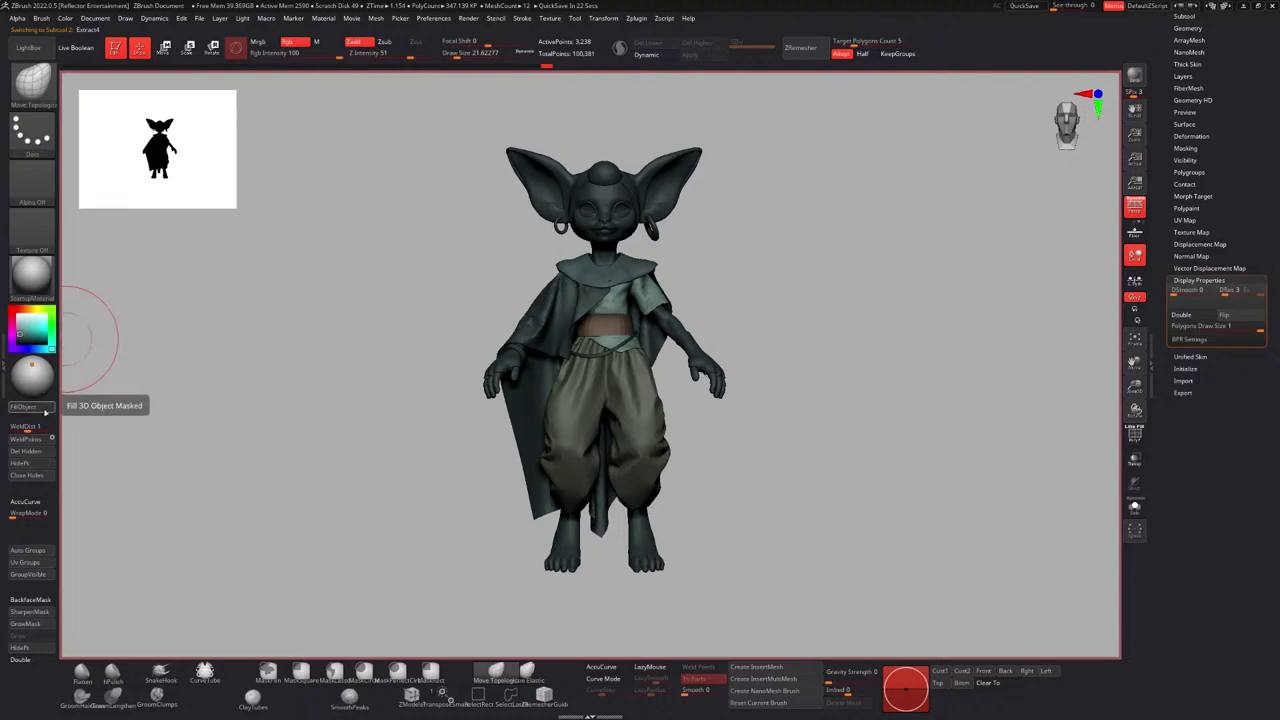
pyautogui.click(45, 412)
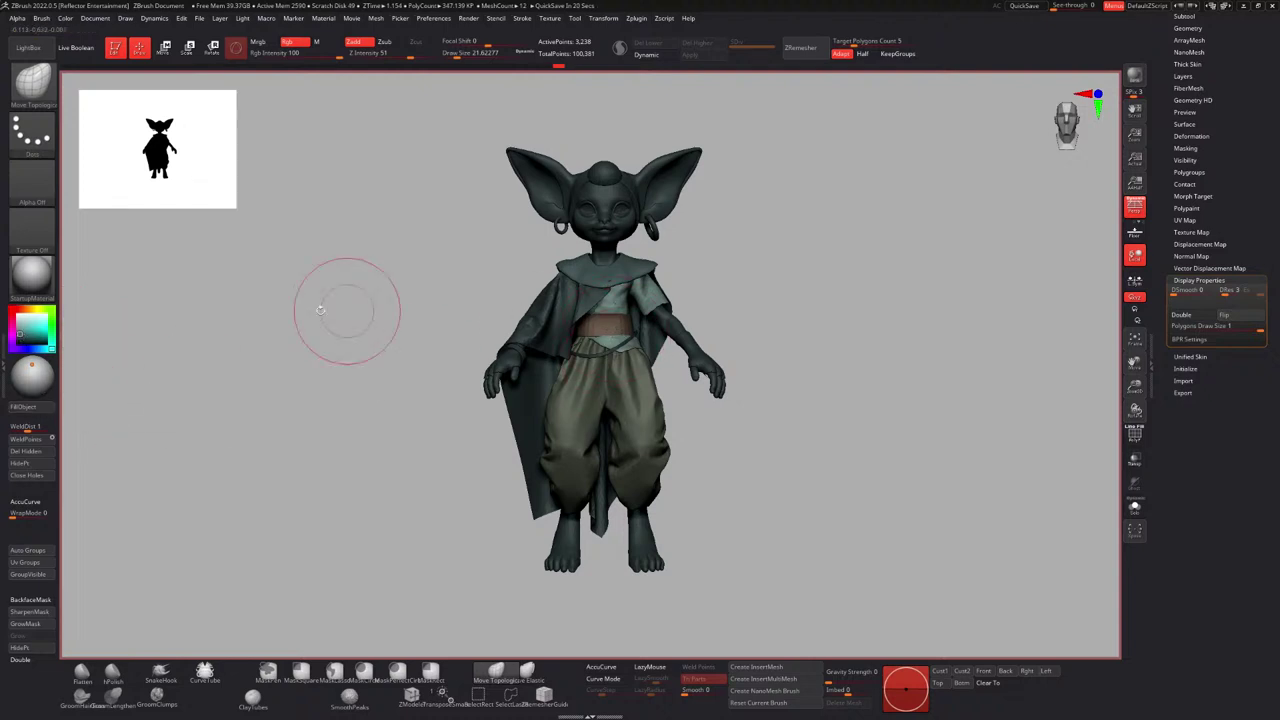
pyautogui.click(17, 315)
pyautogui.keyDown('ctrl'); pyautogui.moveTo(669, 289); pyautogui.dragTo(620, 277, button='right'); pyautogui.keyUp('ctrl')
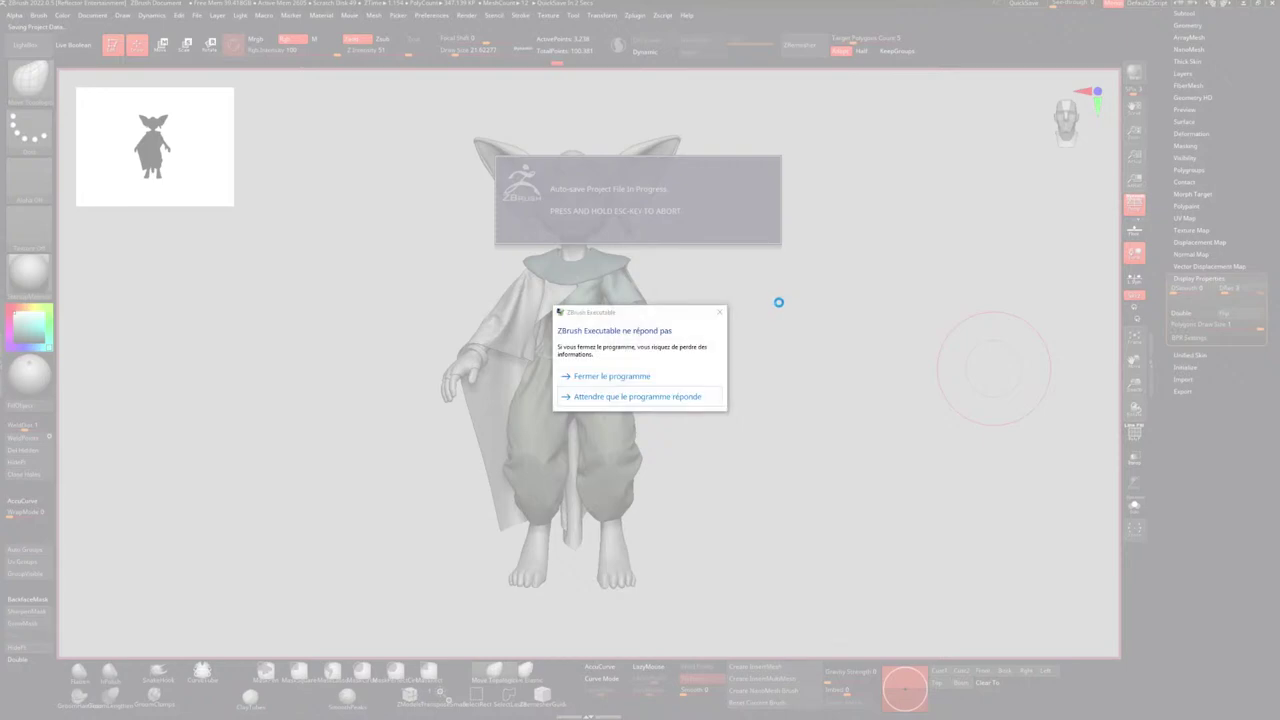
# Dismiss the not-responding message and save the tool as fox_04 in the Fox folder.
pyautogui.click(717, 313)
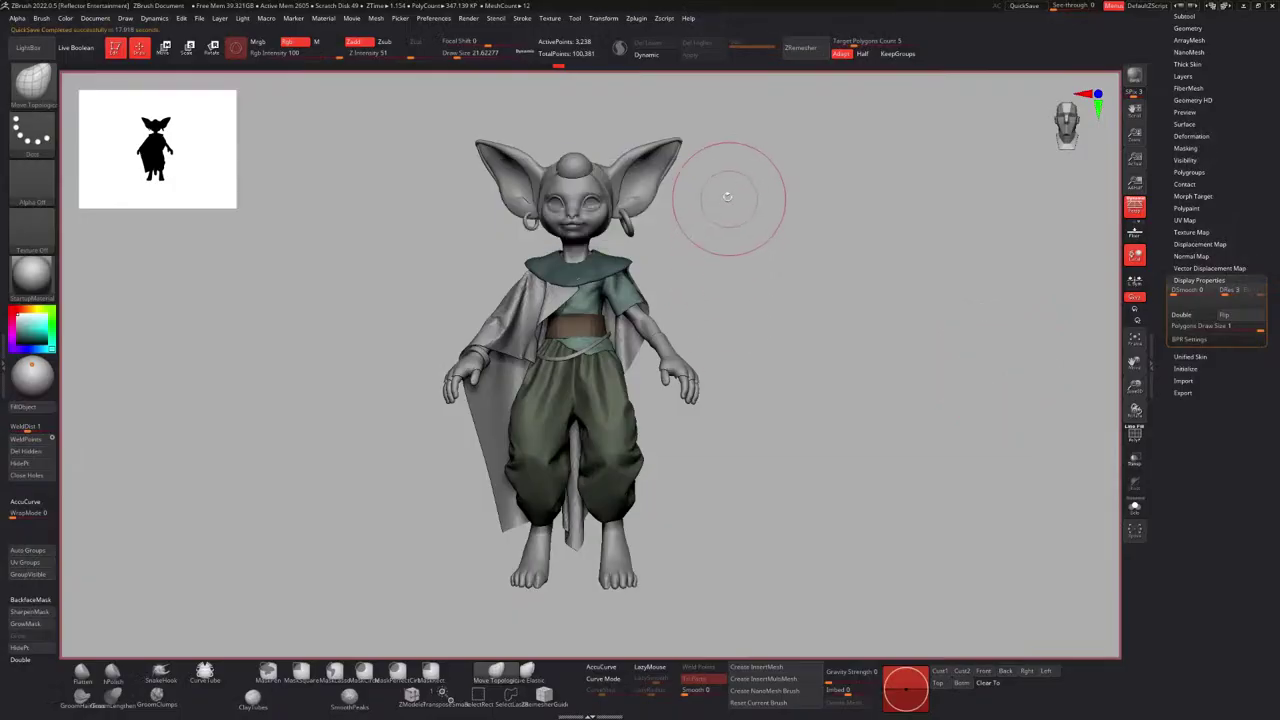
pyautogui.moveTo(1203, 114); pyautogui.dragTo(1203, 349)
pyautogui.moveTo(1157, 57); pyautogui.dragTo(1157, 262)
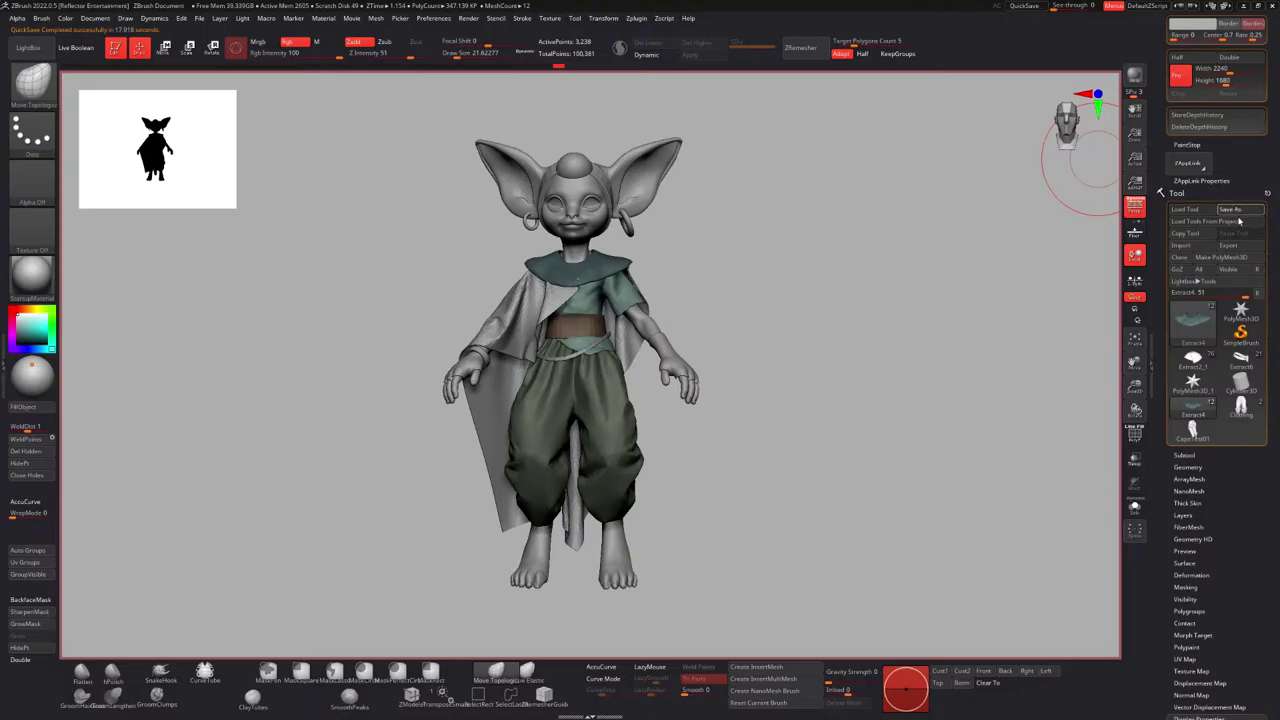
pyautogui.click(1231, 209)
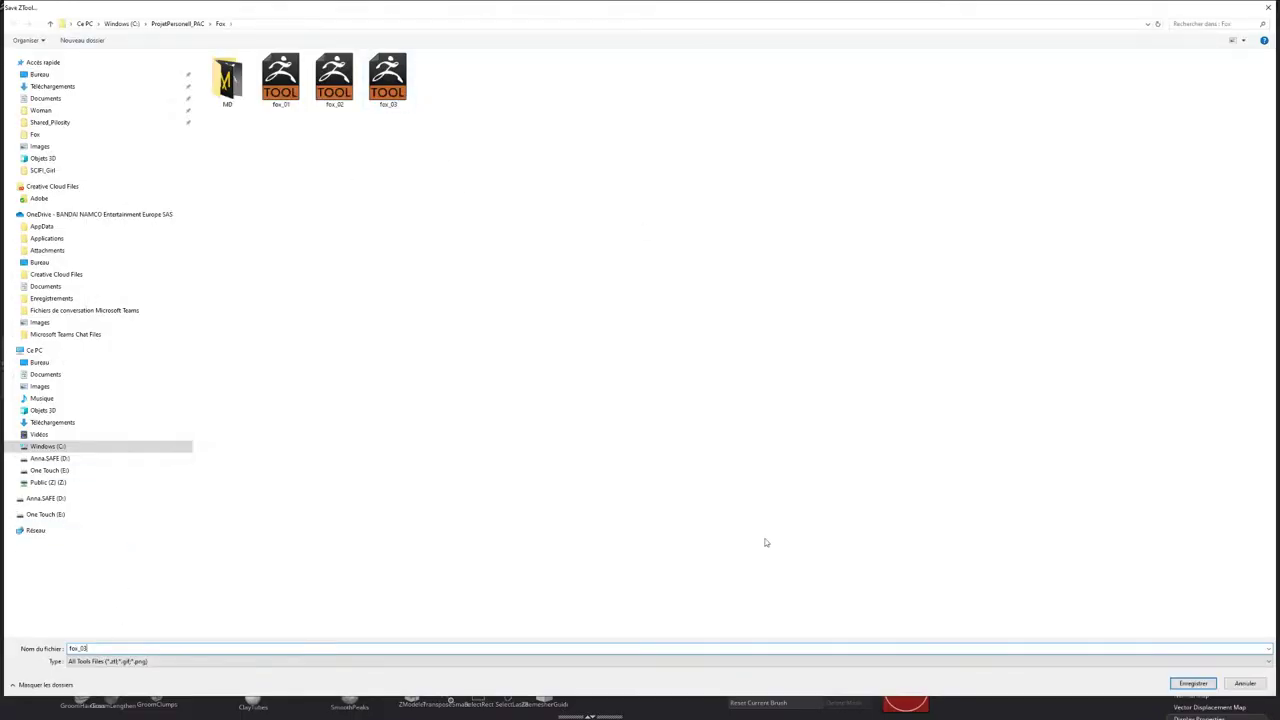
pyautogui.press('BackSpace')
pyautogui.write('4')
pyautogui.press('Return')
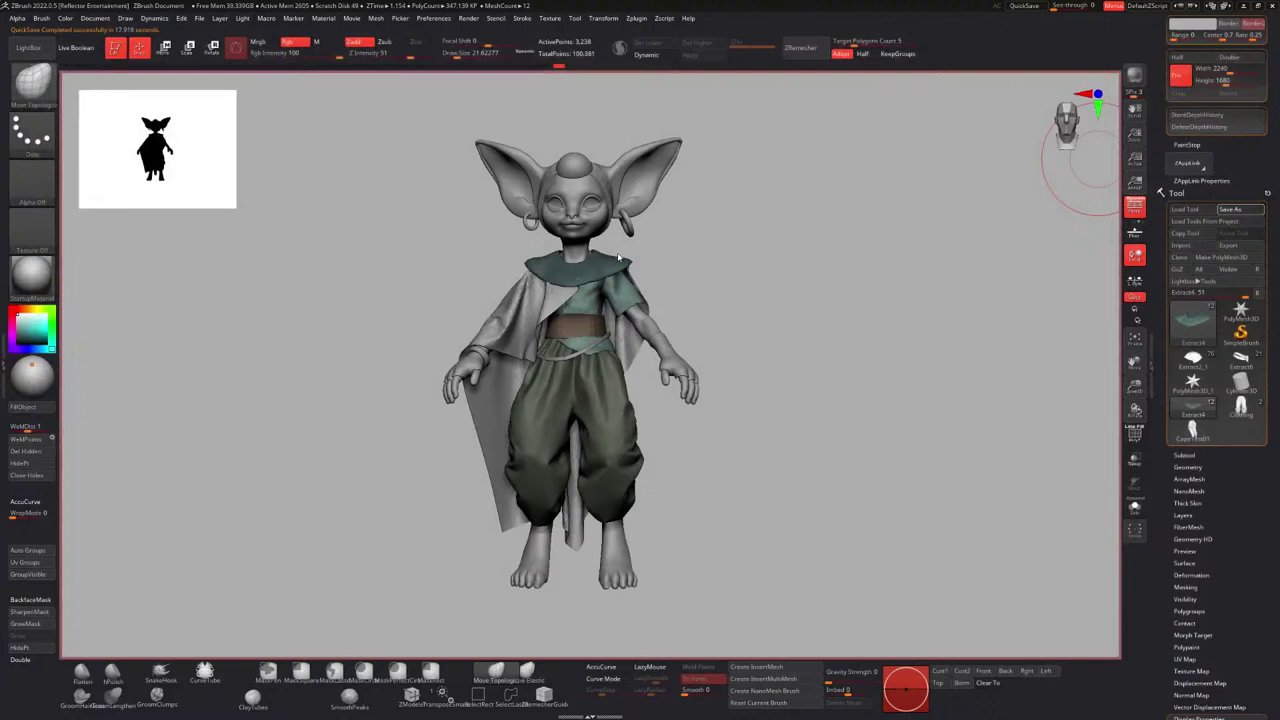
# Select the thin hanging belt and adjust its front curve with the Move brush, reducing the draw size to about 15.6.
pyautogui.moveTo(714, 262); pyautogui.dragTo(577, 437)
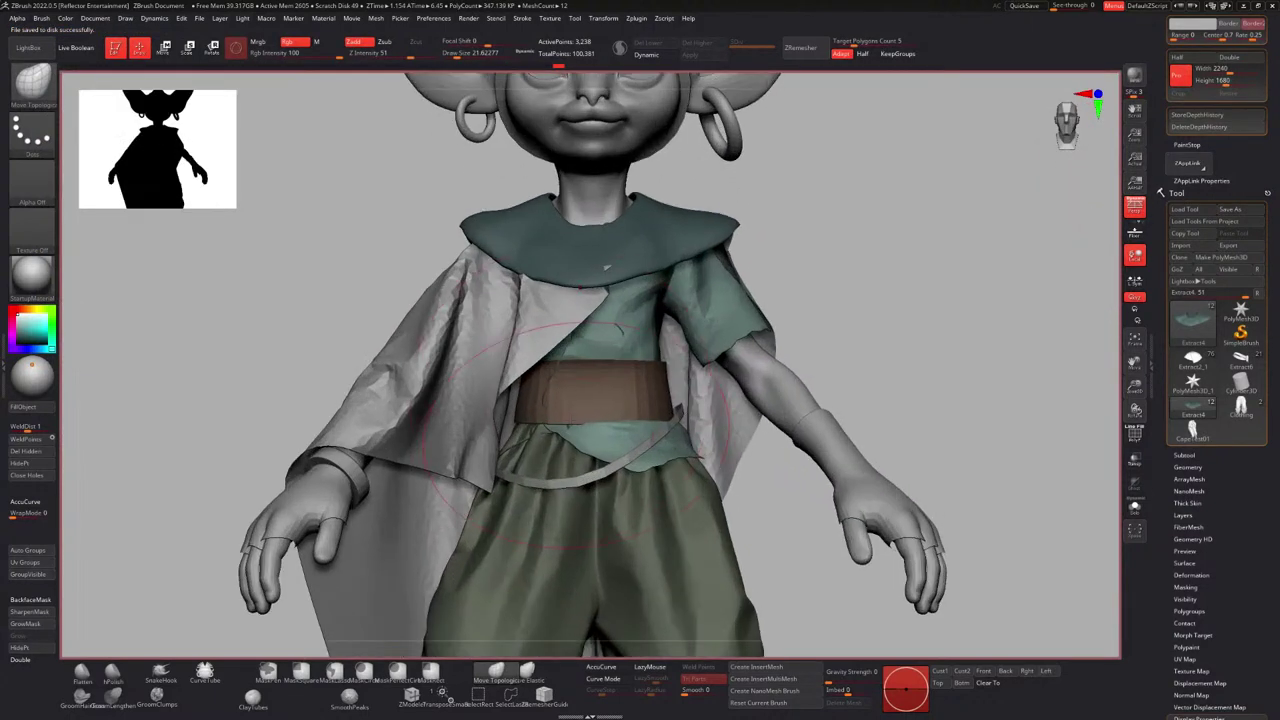
pyautogui.press('b')
pyautogui.press('m')
pyautogui.press('v')
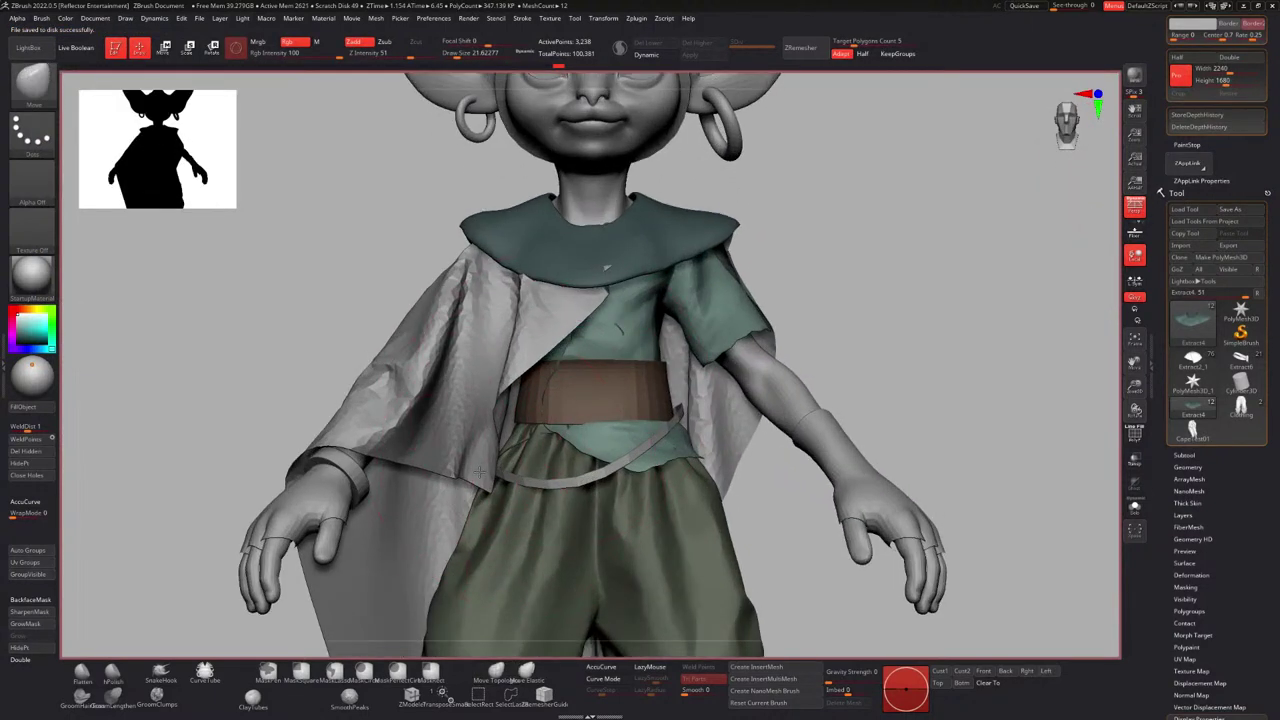
pyautogui.keyDown('alt'); pyautogui.click(543, 488); pyautogui.keyUp('alt')
pyautogui.moveTo(530, 482); pyautogui.dragTo(524, 493)
pyautogui.moveTo(524, 493)
pyautogui.keyDown('ctrl'); pyautogui.mouseDown(button='right')
pyautogui.moveTo(501, 414)
pyautogui.moveTo(520, 268)
pyautogui.moveTo(534, 361)
pyautogui.mouseUp(button='right'); pyautogui.keyUp('ctrl')
pyautogui.press('s')
pyautogui.moveTo(534, 361); pyautogui.dragTo(529, 361)
pyautogui.moveTo(522, 332); pyautogui.dragTo(516, 353, button='right')
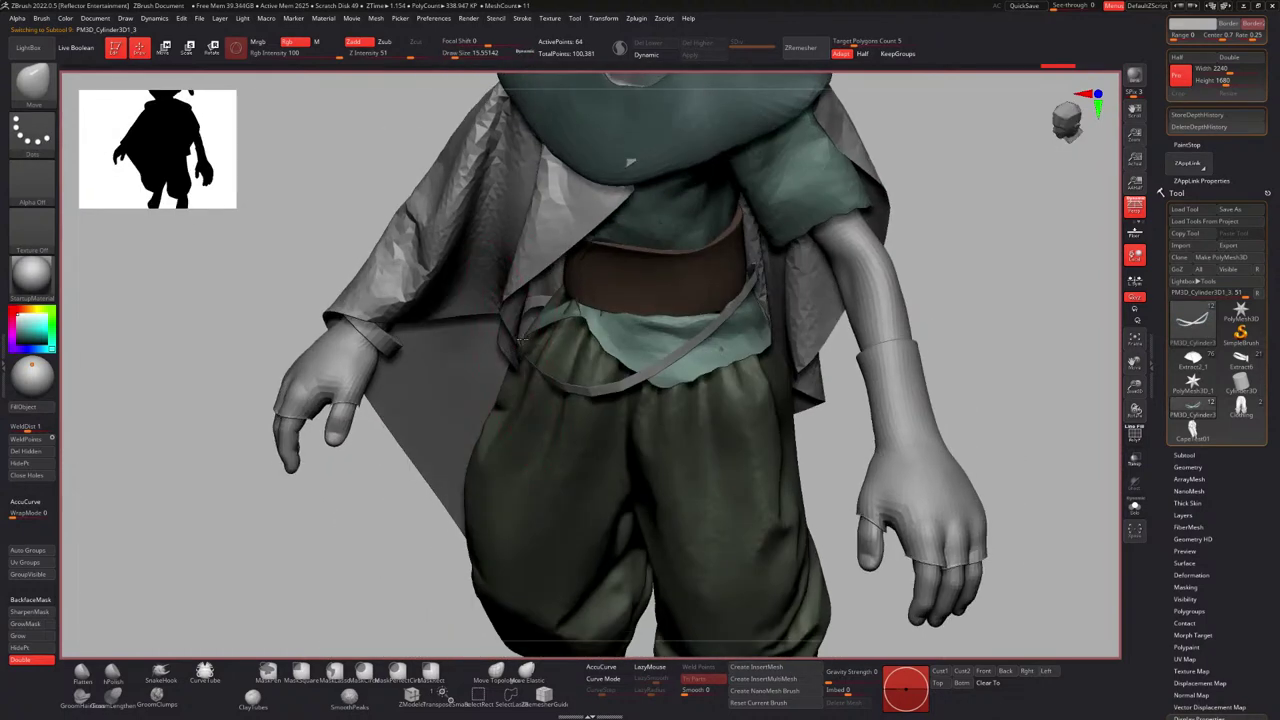
# Reduce the Move brush's draw size to about 3.7 and check the thin belt's fit around the hips from several angles.
pyautogui.moveTo(530, 310)
pyautogui.mouseDown(button='right')
pyautogui.moveTo(548, 262)
pyautogui.moveTo(582, 326)
pyautogui.moveTo(576, 270)
pyautogui.moveTo(562, 357)
pyautogui.moveTo(585, 335)
pyautogui.moveTo(601, 379)
pyautogui.mouseUp(button='right')
pyautogui.press('s')
pyautogui.click(560, 357)
pyautogui.press('s')
pyautogui.press('s')
pyautogui.click(597, 380)
pyautogui.moveTo(589, 333); pyautogui.dragTo(605, 377, button='right')
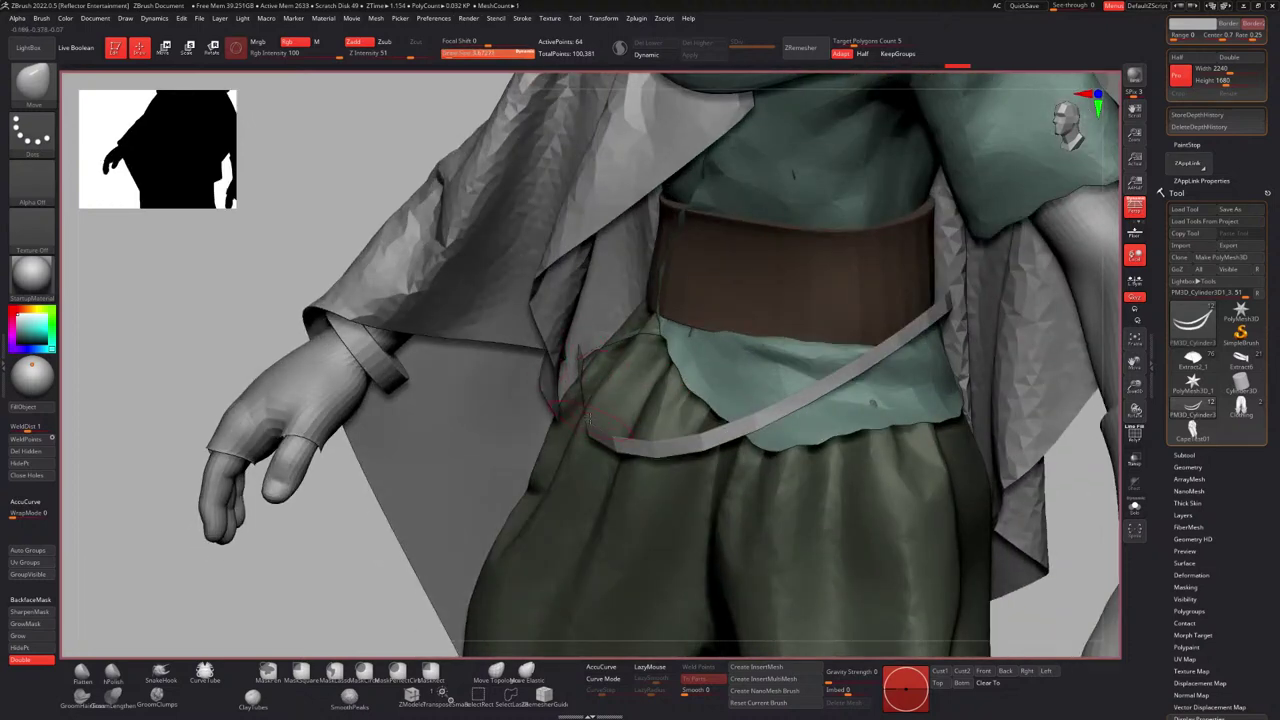
pyautogui.moveTo(606, 391)
pyautogui.mouseDown(button='right')
pyautogui.moveTo(606, 345)
pyautogui.moveTo(608, 425)
pyautogui.moveTo(608, 403)
pyautogui.mouseUp(button='right')
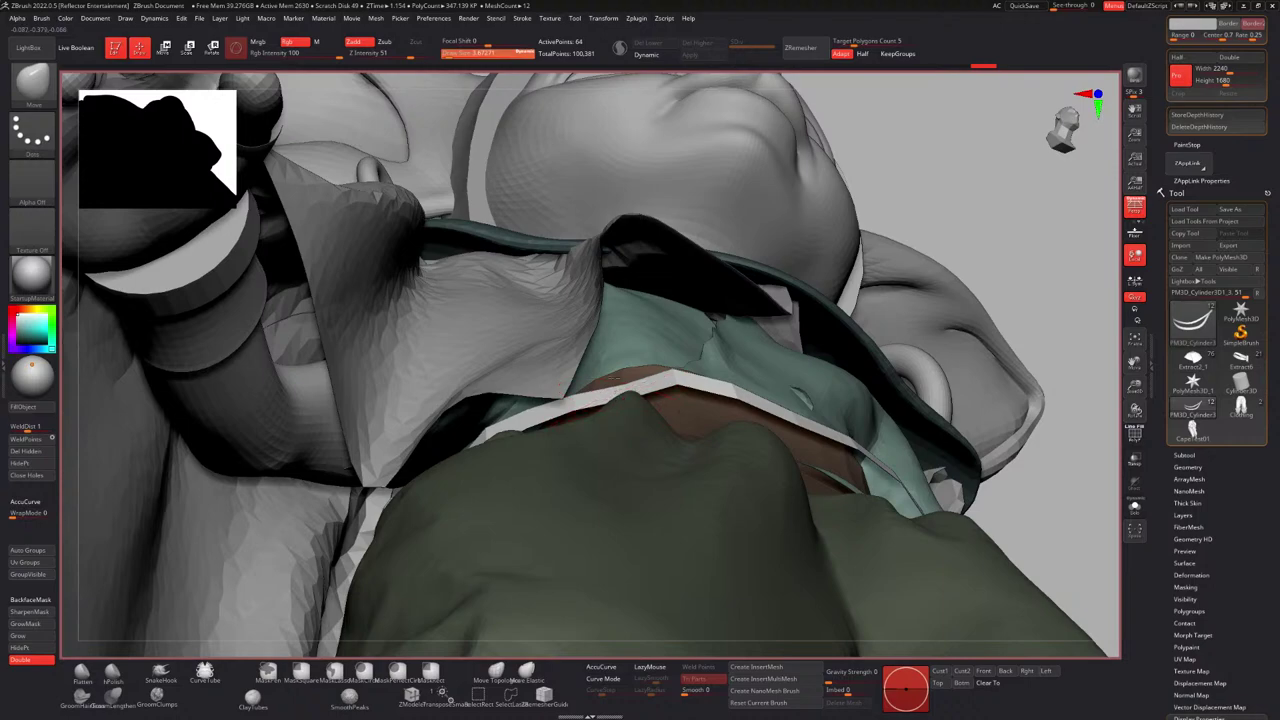
pyautogui.keyDown('ctrl'); pyautogui.moveTo(615, 380); pyautogui.dragTo(532, 445, button='right'); pyautogui.keyUp('ctrl')
pyautogui.moveTo(525, 370); pyautogui.dragTo(428, 309, button='right')
pyautogui.keyDown('ctrl'); pyautogui.moveTo(562, 395); pyautogui.dragTo(580, 361, button='right'); pyautogui.keyUp('ctrl')
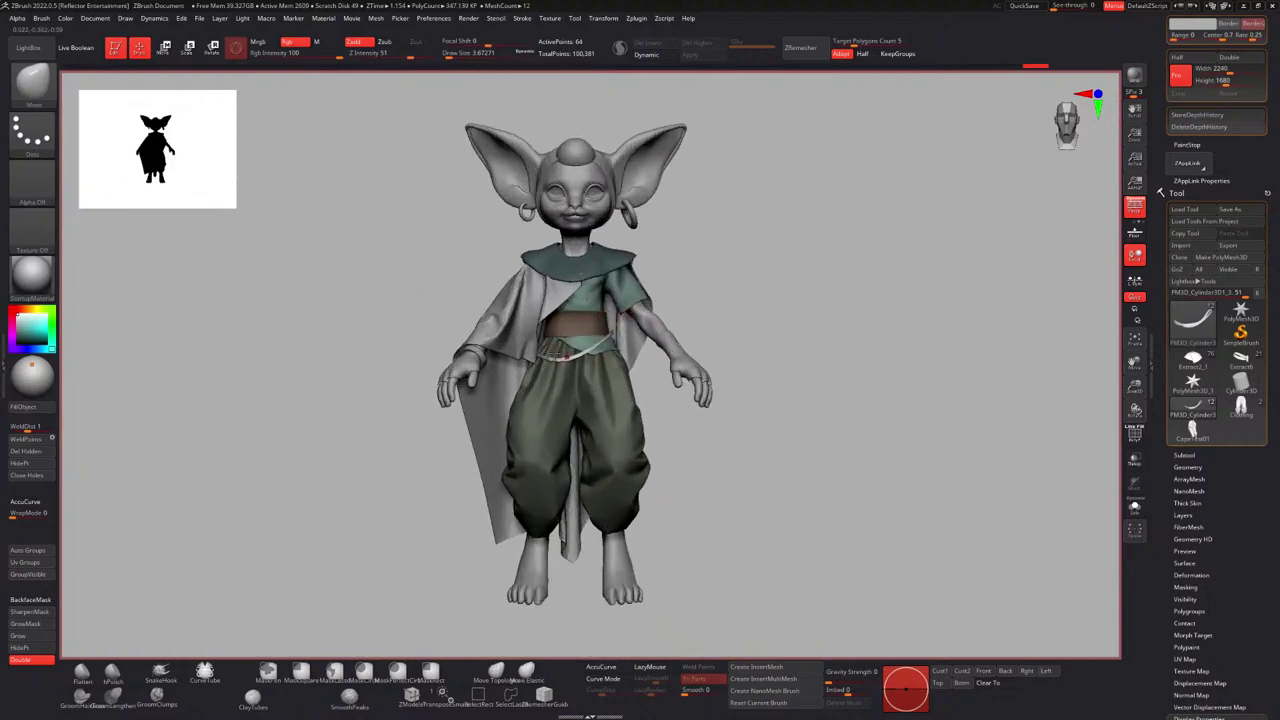
pyautogui.keyDown('alt'); pyautogui.moveTo(650, 313); pyautogui.dragTo(653, 342, button='right'); pyautogui.keyUp('alt')
pyautogui.keyDown('alt'); pyautogui.moveTo(586, 289); pyautogui.dragTo(612, 270, button='right'); pyautogui.keyUp('alt')
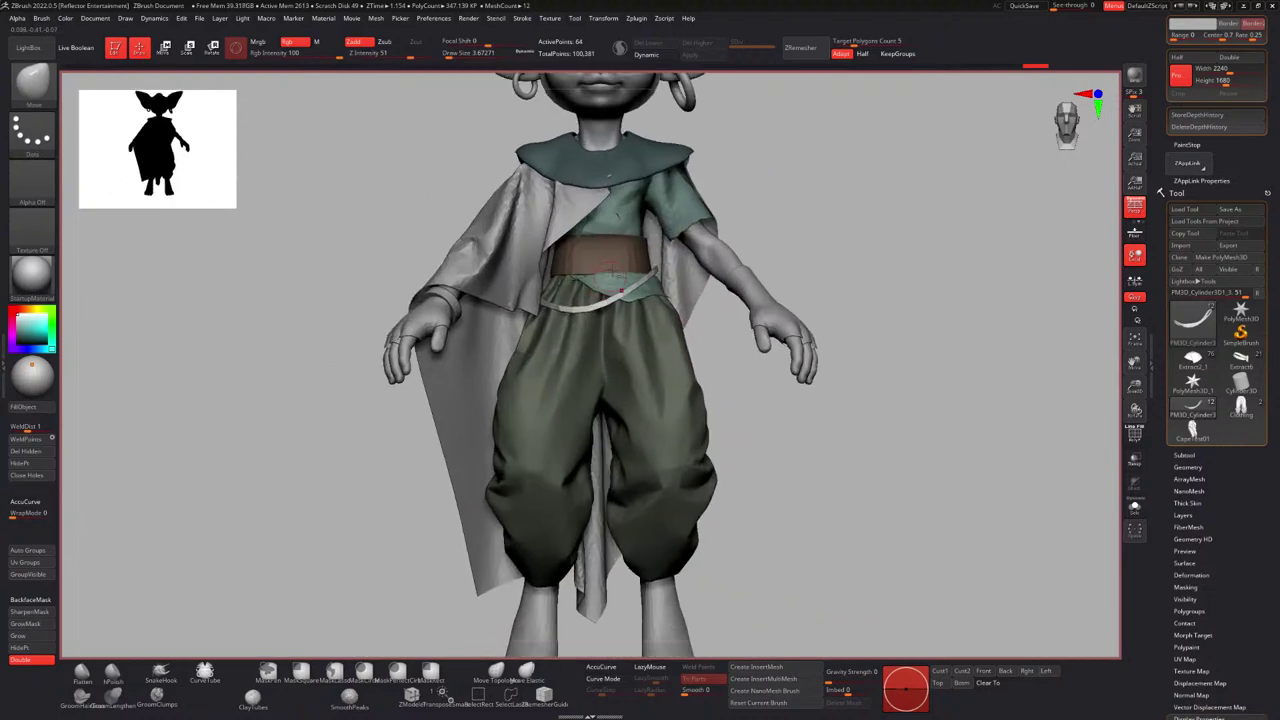
# Examine the waist details in the fox concept art and the accessory references, and look through the subtool list.
pyautogui.click(1189, 456)
pyautogui.keyDown('ctrl'); pyautogui.moveTo(732, 345); pyautogui.dragTo(725, 297, button='right'); pyautogui.keyUp('ctrl')
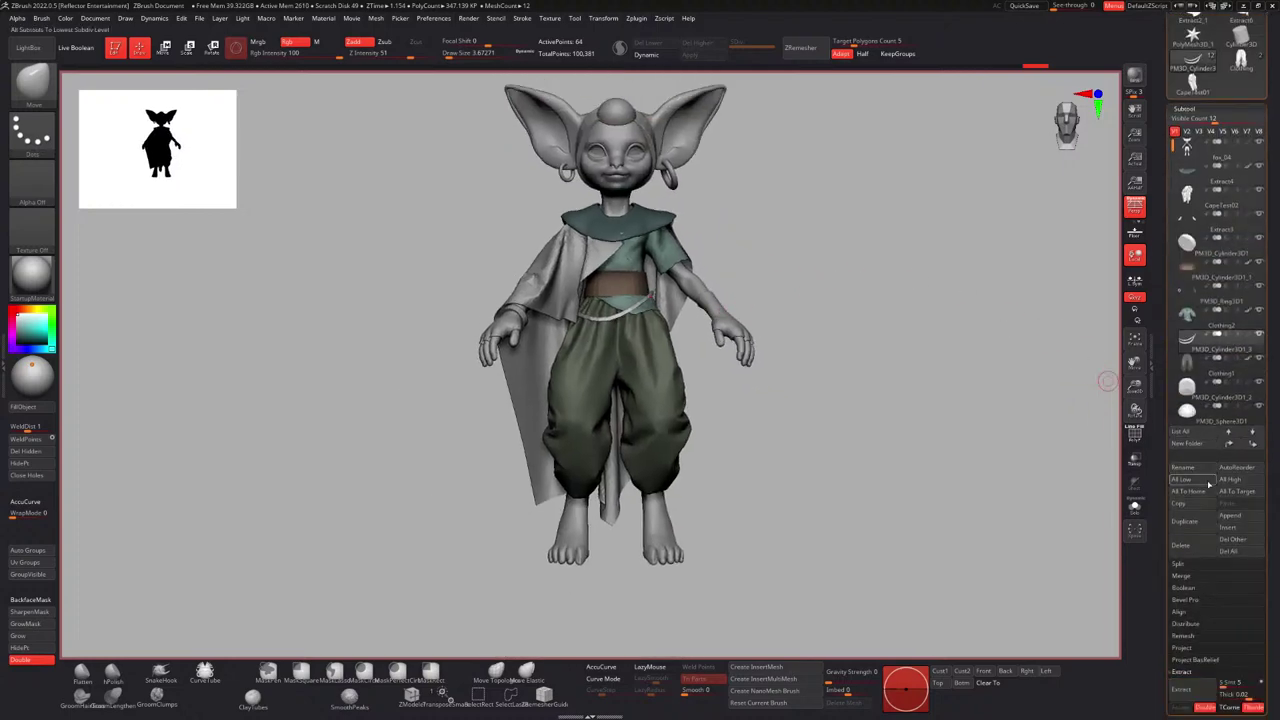
pyautogui.click(1226, 527)
pyautogui.moveTo(1279, 254); pyautogui.dragTo(905, 212, button='right')
pyautogui.scroll(-5, 905, 212)
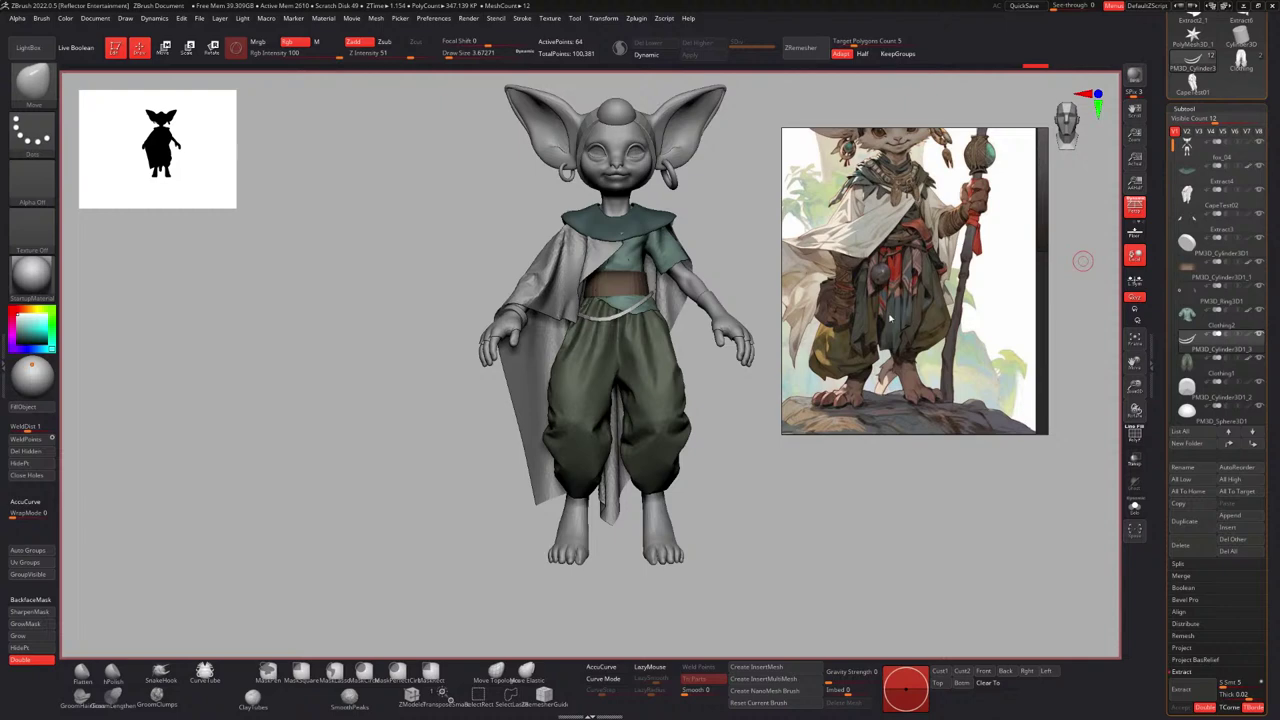
pyautogui.moveTo(634, 250)
pyautogui.mouseDown(button='right')
pyautogui.moveTo(545, 250)
pyautogui.moveTo(600, 252)
pyautogui.mouseUp(button='right')
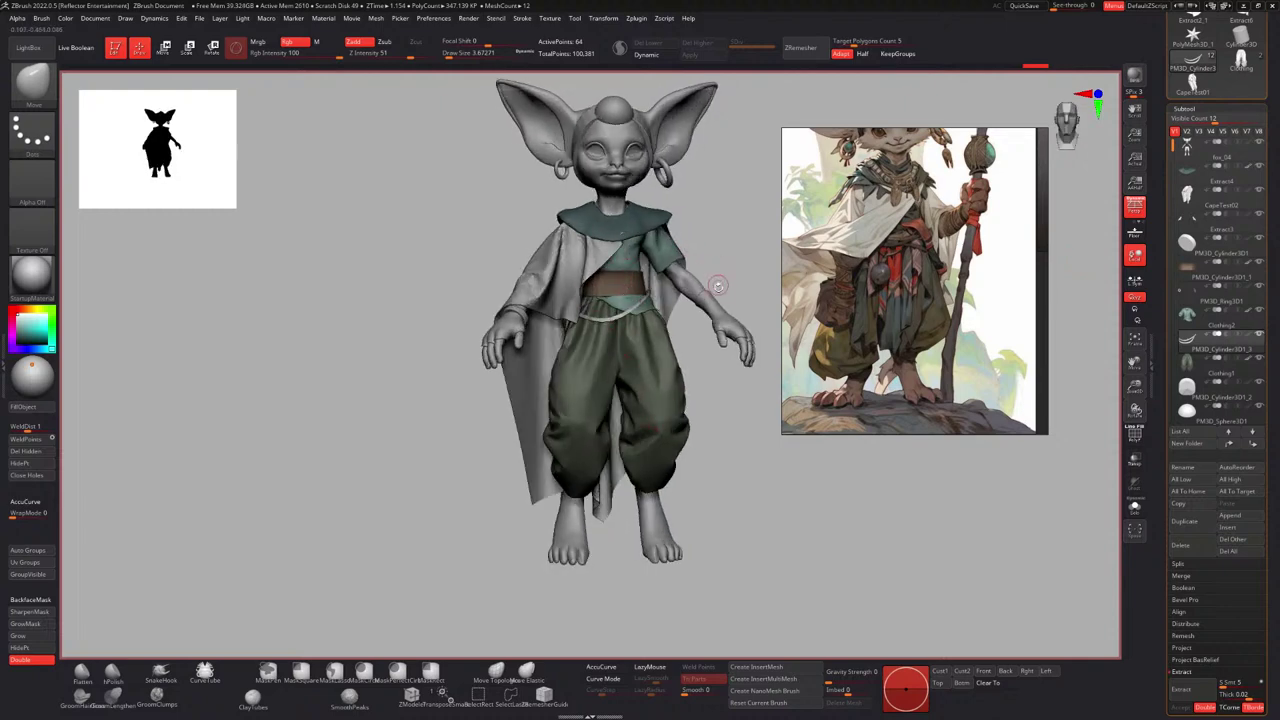
pyautogui.moveTo(718, 286)
pyautogui.mouseDown(button='right')
pyautogui.moveTo(655, 288)
pyautogui.moveTo(719, 293)
pyautogui.mouseUp(button='right')
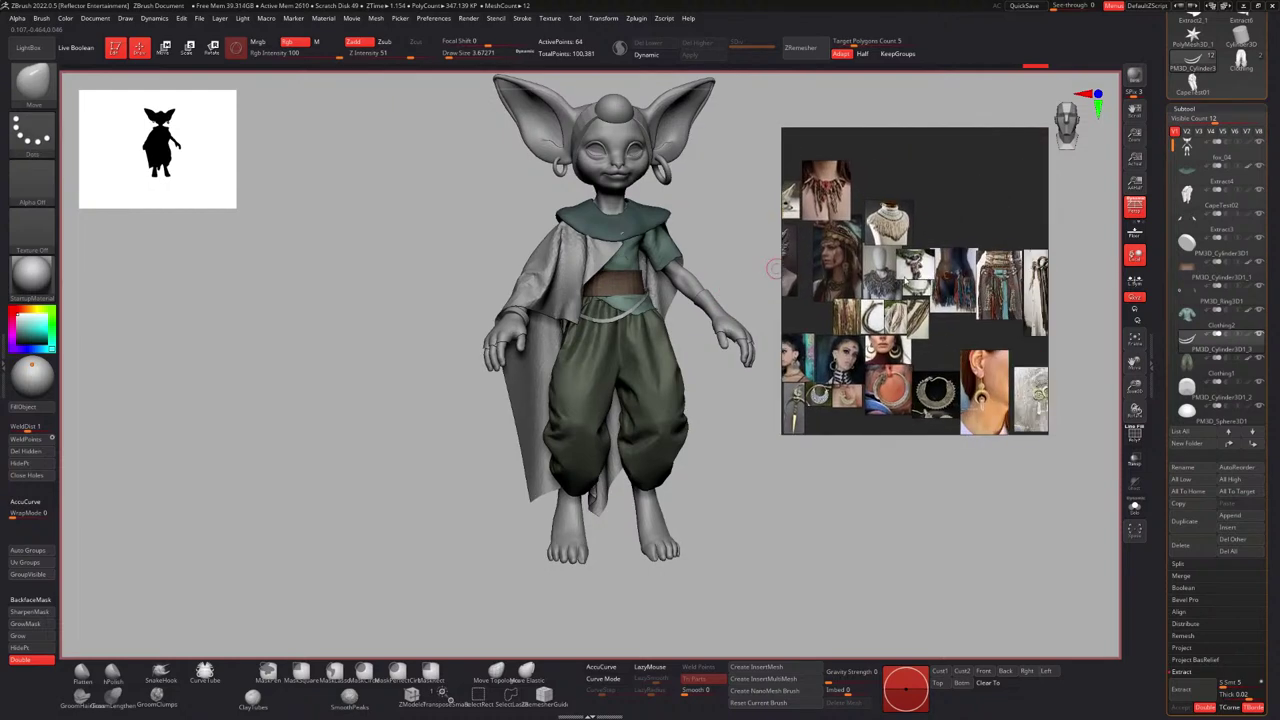
pyautogui.scroll(3, 898, 248)
pyautogui.moveTo(883, 318); pyautogui.dragTo(871, 248, button='middle')
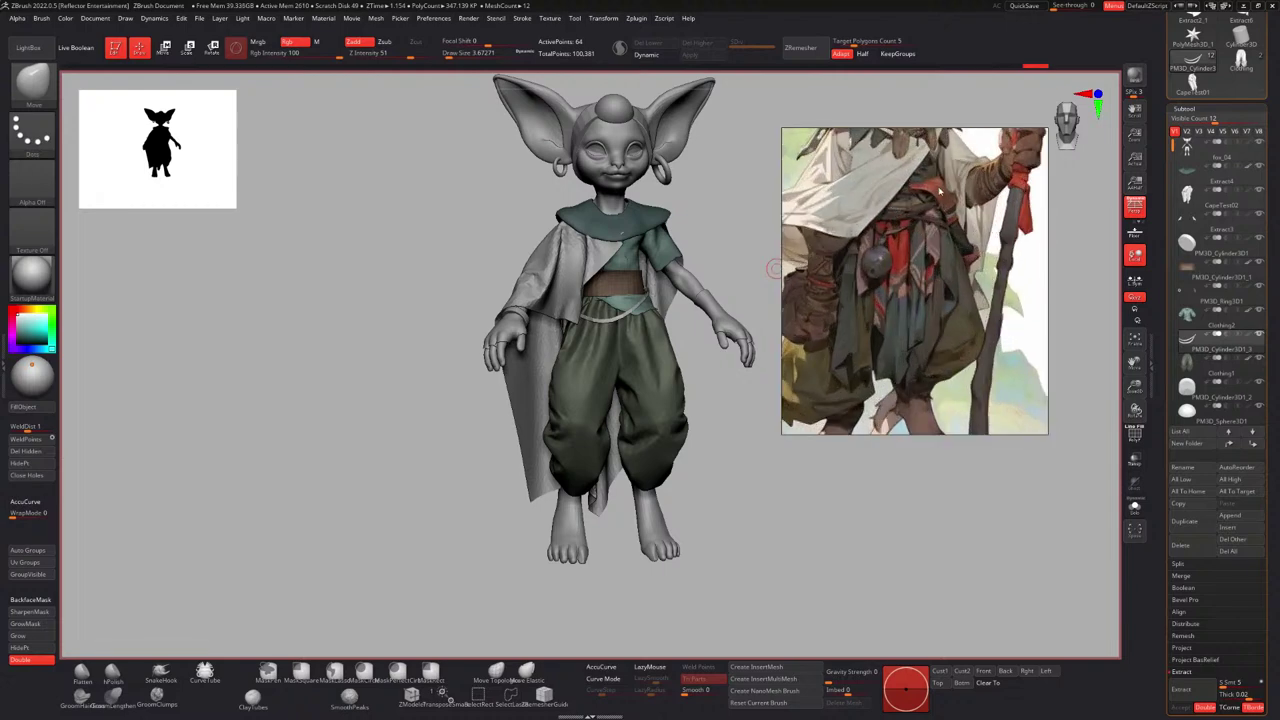
pyautogui.moveTo(879, 286); pyautogui.dragTo(900, 224, button='middle')
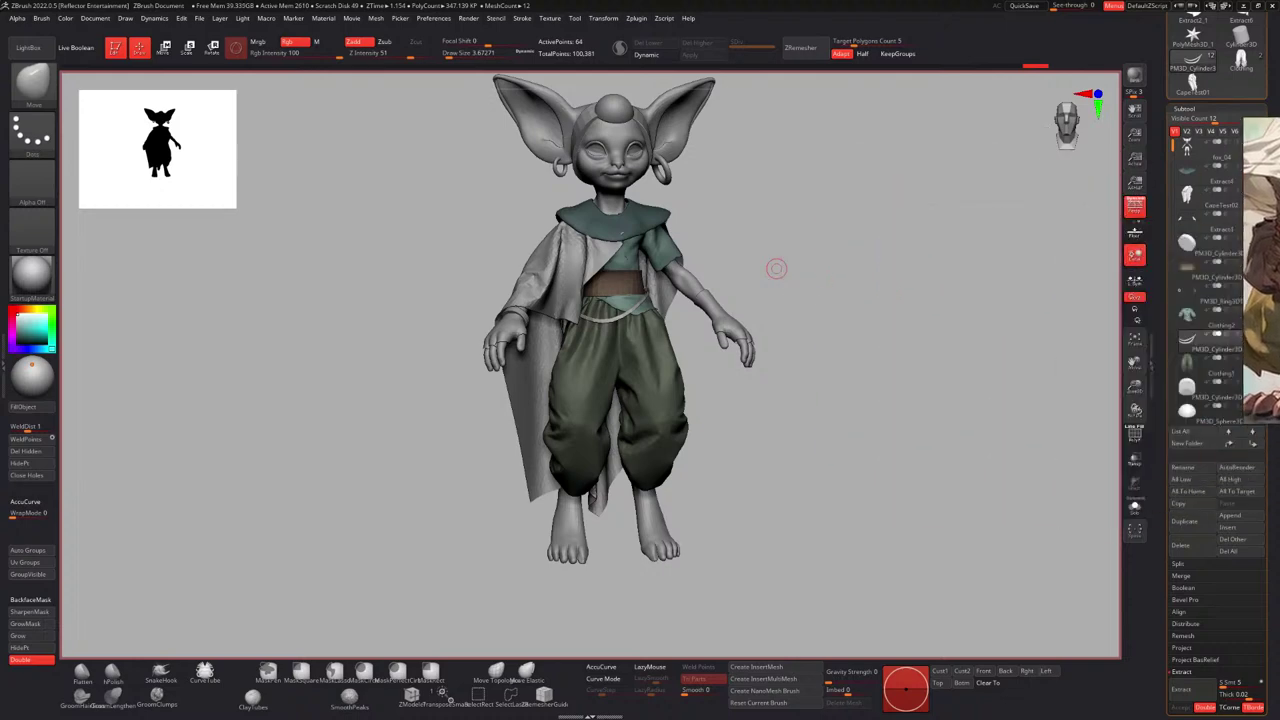
pyautogui.moveTo(719, 276); pyautogui.dragTo(694, 255)
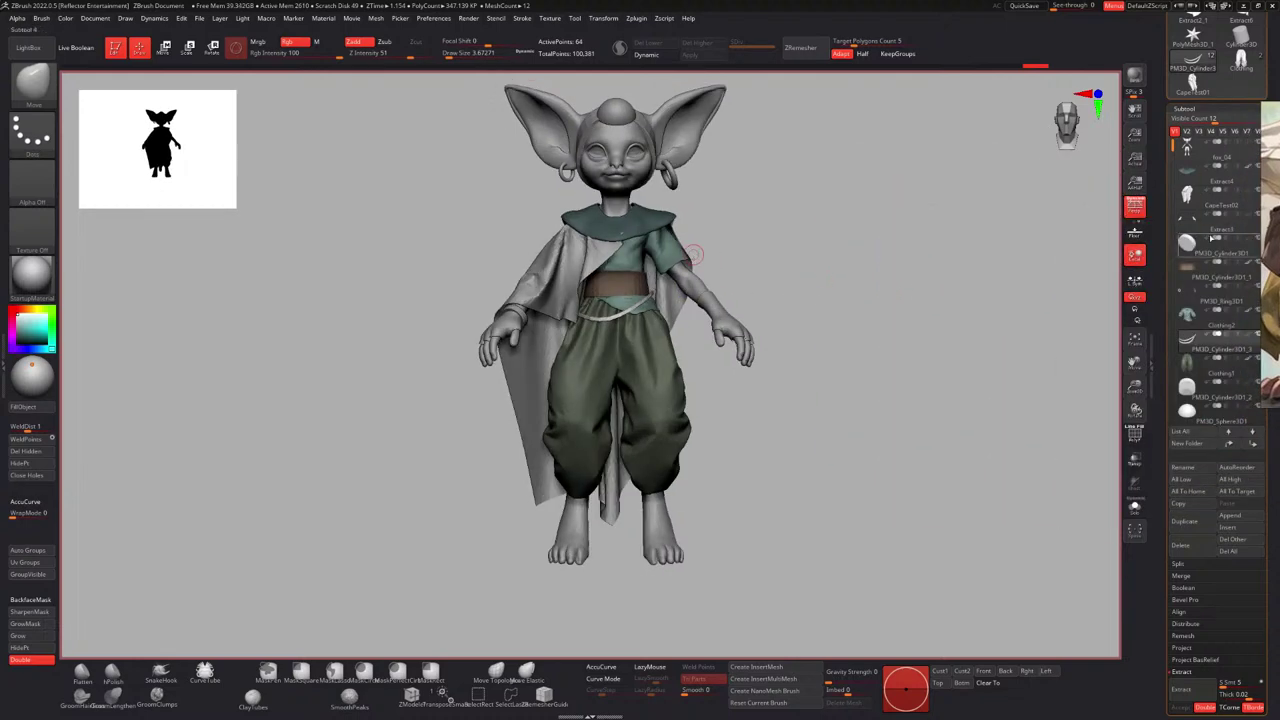
pyautogui.moveTo(1214, 204)
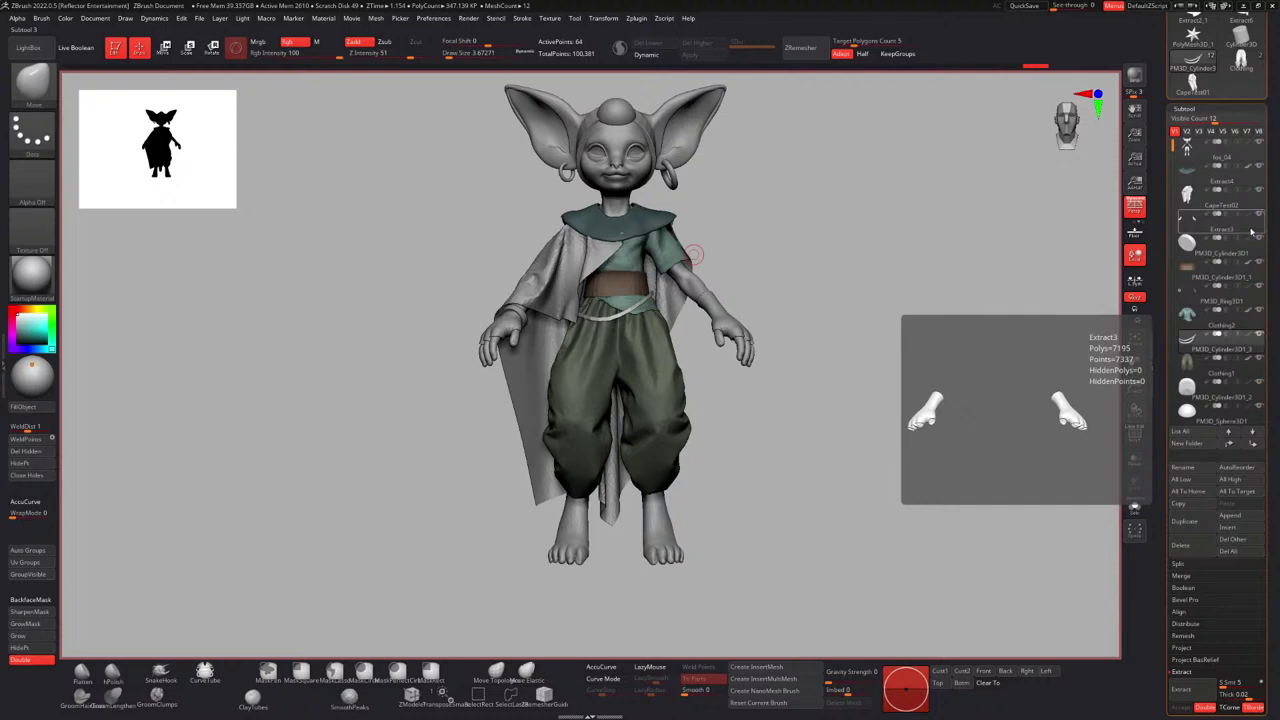
pyautogui.moveTo(1168, 208)
pyautogui.mouseDown()
pyautogui.moveTo(1168, 191)
pyautogui.moveTo(1168, 206)
pyautogui.mouseUp()
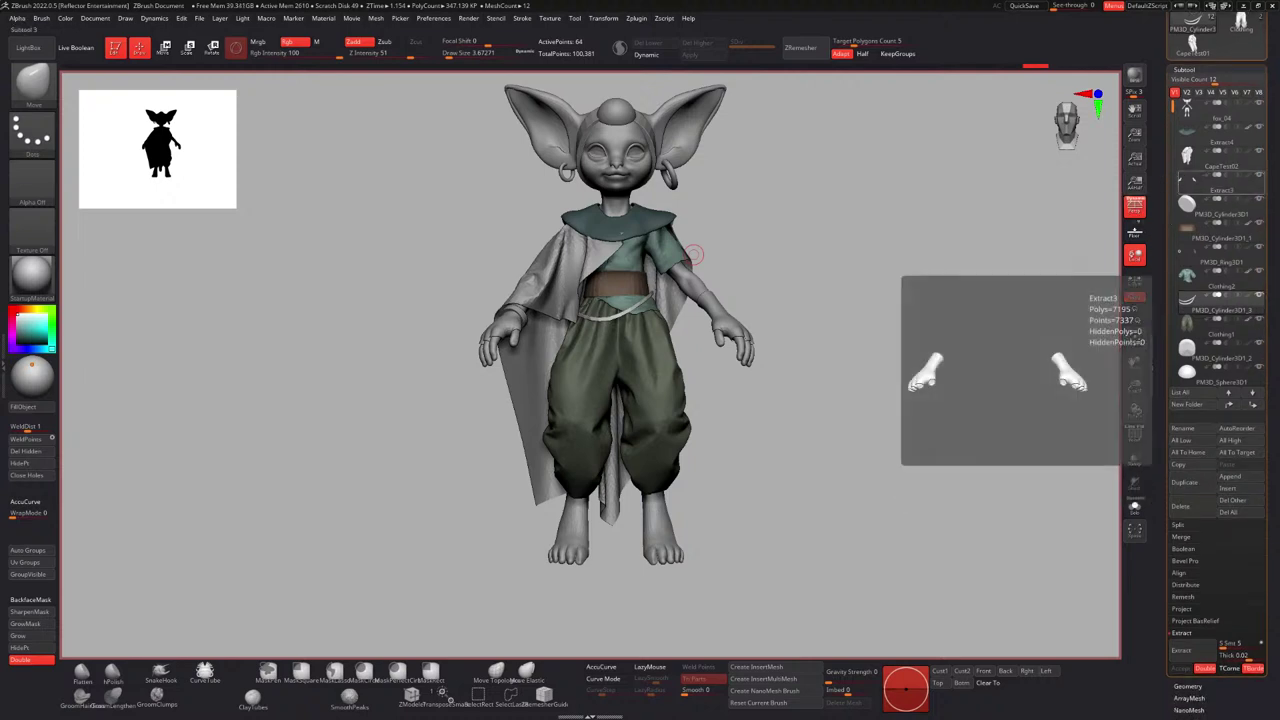
pyautogui.moveTo(1166, 313); pyautogui.dragTo(1166, 284)
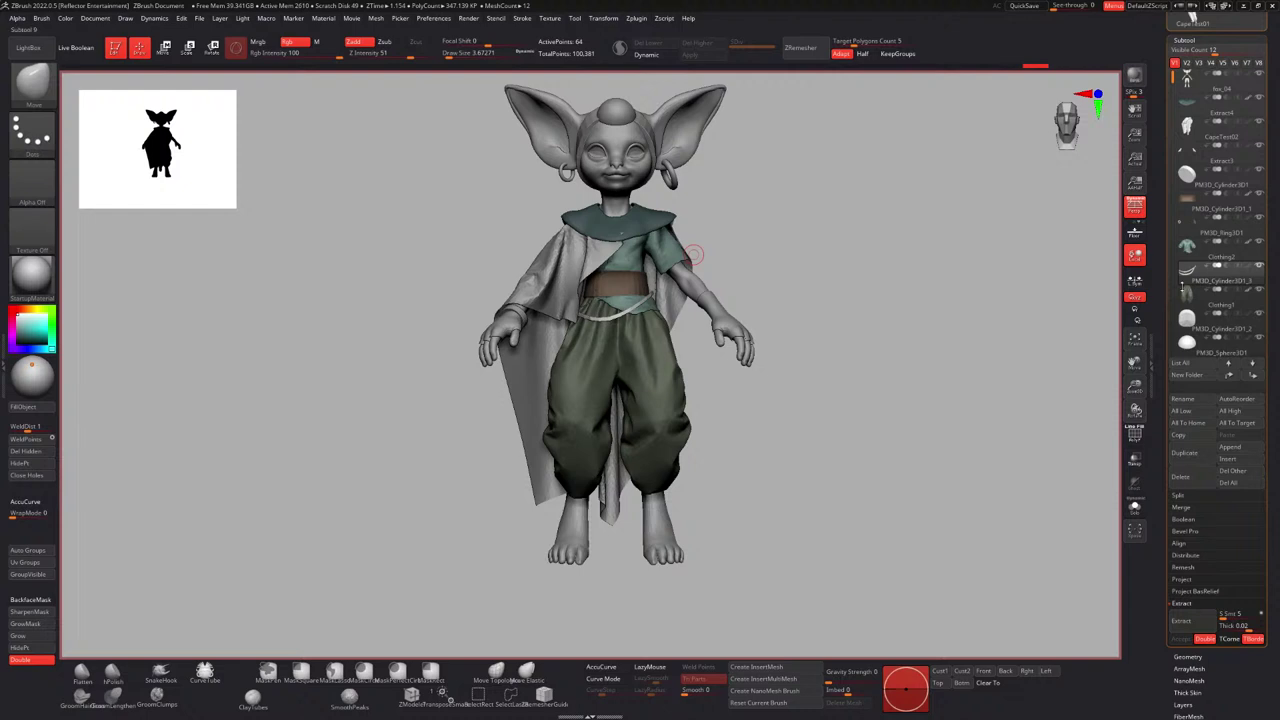
# Insert a Sphere3D as a new subtool and scale it down.
pyautogui.click(1230, 459)
pyautogui.click(1089, 487)
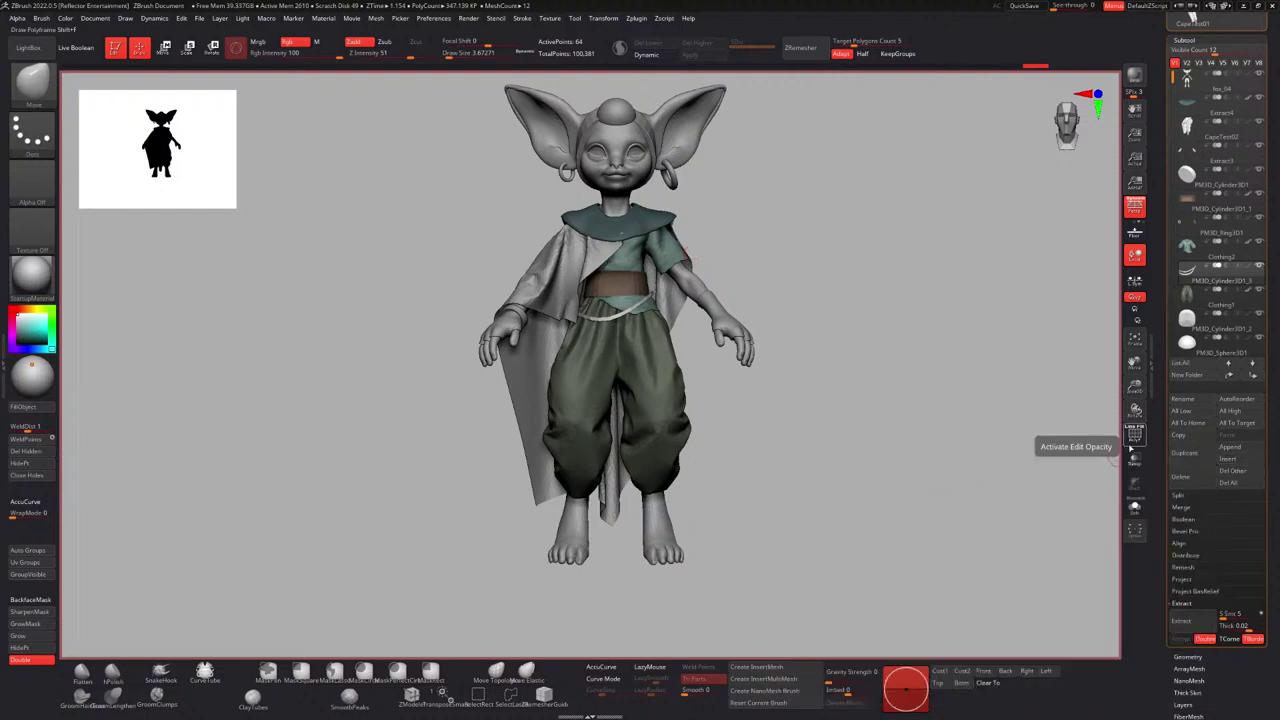
pyautogui.click(1230, 459)
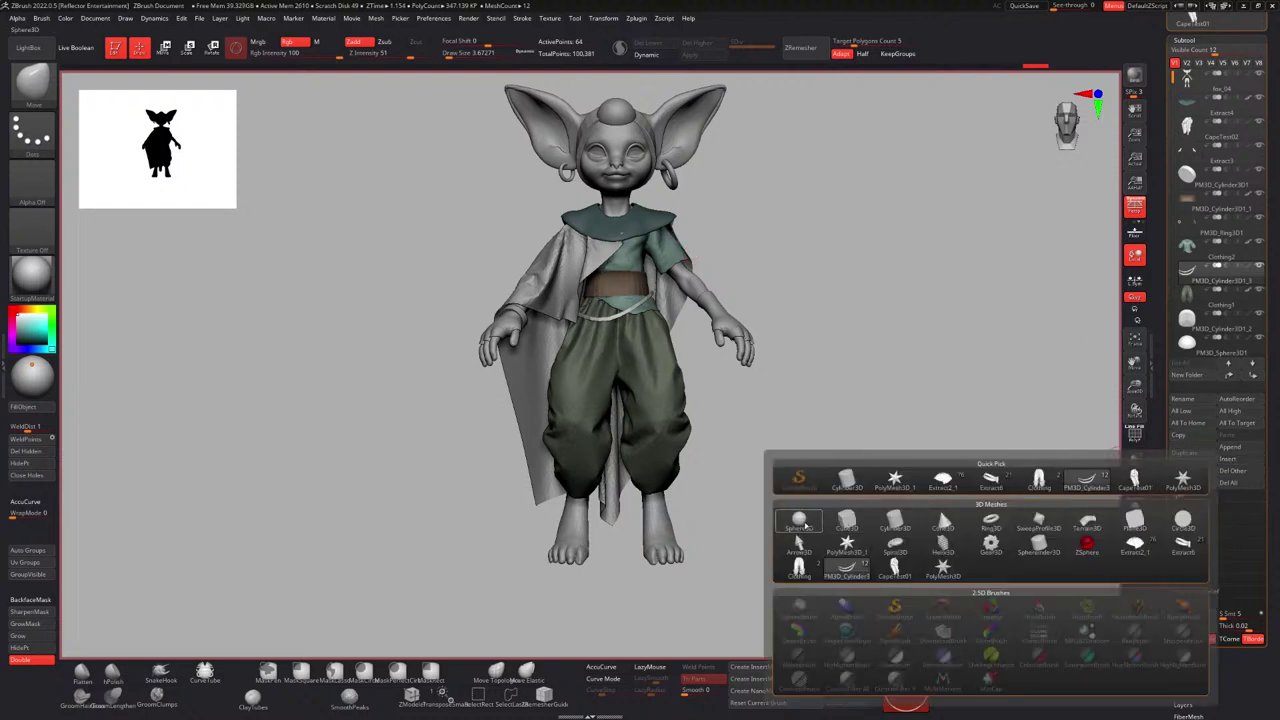
pyautogui.click(799, 521)
pyautogui.keyDown('ctrl'); pyautogui.moveTo(697, 343); pyautogui.dragTo(730, 376, button='right'); pyautogui.keyUp('ctrl')
pyautogui.press('r')
pyautogui.moveTo(705, 405); pyautogui.dragTo(541, 380)
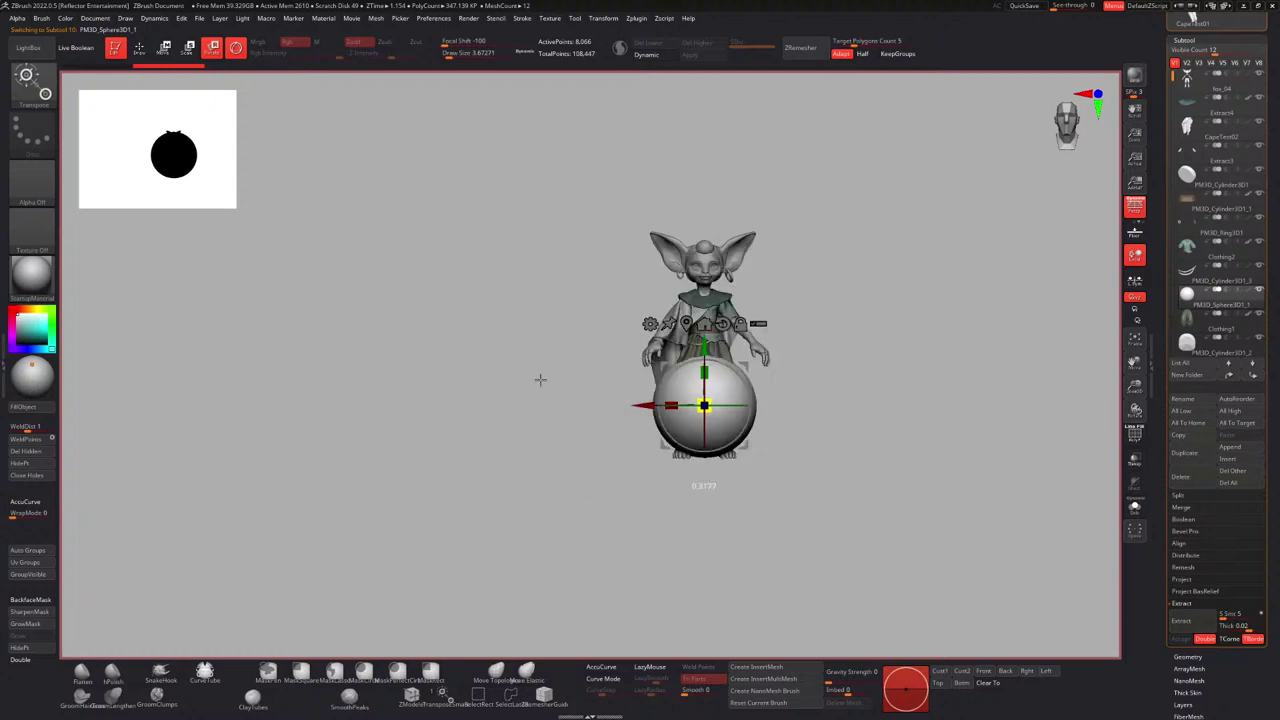
# Raise the sphere to hip height, reduce its size, and tilt it in front of the trousers below the waistband.
pyautogui.moveTo(700, 382)
pyautogui.keyDown('alt'); pyautogui.mouseDown(button='right')
pyautogui.moveTo(642, 351)
pyautogui.moveTo(662, 408)
pyautogui.moveTo(706, 406)
pyautogui.mouseUp(button='right'); pyautogui.keyUp('alt')
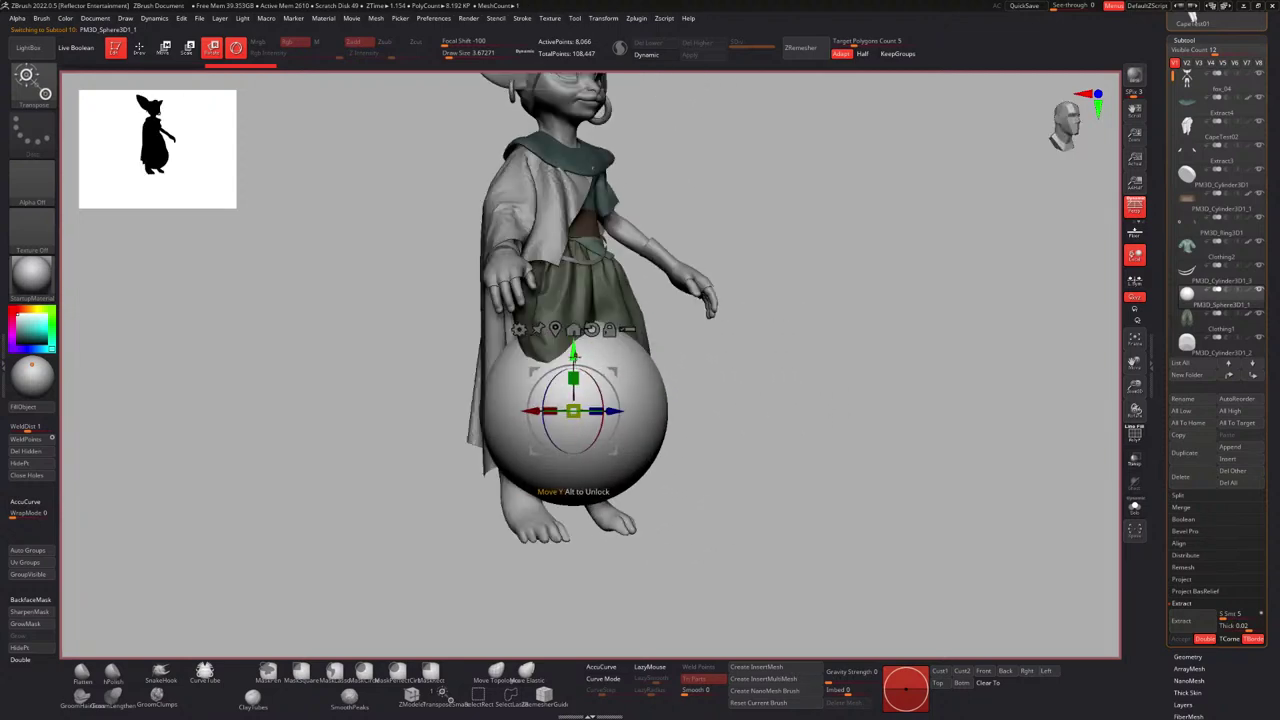
pyautogui.moveTo(575, 352); pyautogui.dragTo(575, 237)
pyautogui.keyDown('shift'); pyautogui.moveTo(616, 284); pyautogui.dragTo(589, 318, button='right'); pyautogui.keyUp('shift')
pyautogui.keyDown('ctrl'); pyautogui.moveTo(589, 318); pyautogui.dragTo(622, 365, button='right'); pyautogui.keyUp('ctrl')
pyautogui.moveTo(701, 283); pyautogui.dragTo(560, 286)
pyautogui.moveTo(630, 290); pyautogui.dragTo(574, 295, button='right')
pyautogui.moveTo(609, 337); pyautogui.dragTo(531, 350)
pyautogui.keyDown('shift'); pyautogui.moveTo(544, 322); pyautogui.dragTo(585, 318, button='right'); pyautogui.keyUp('shift')
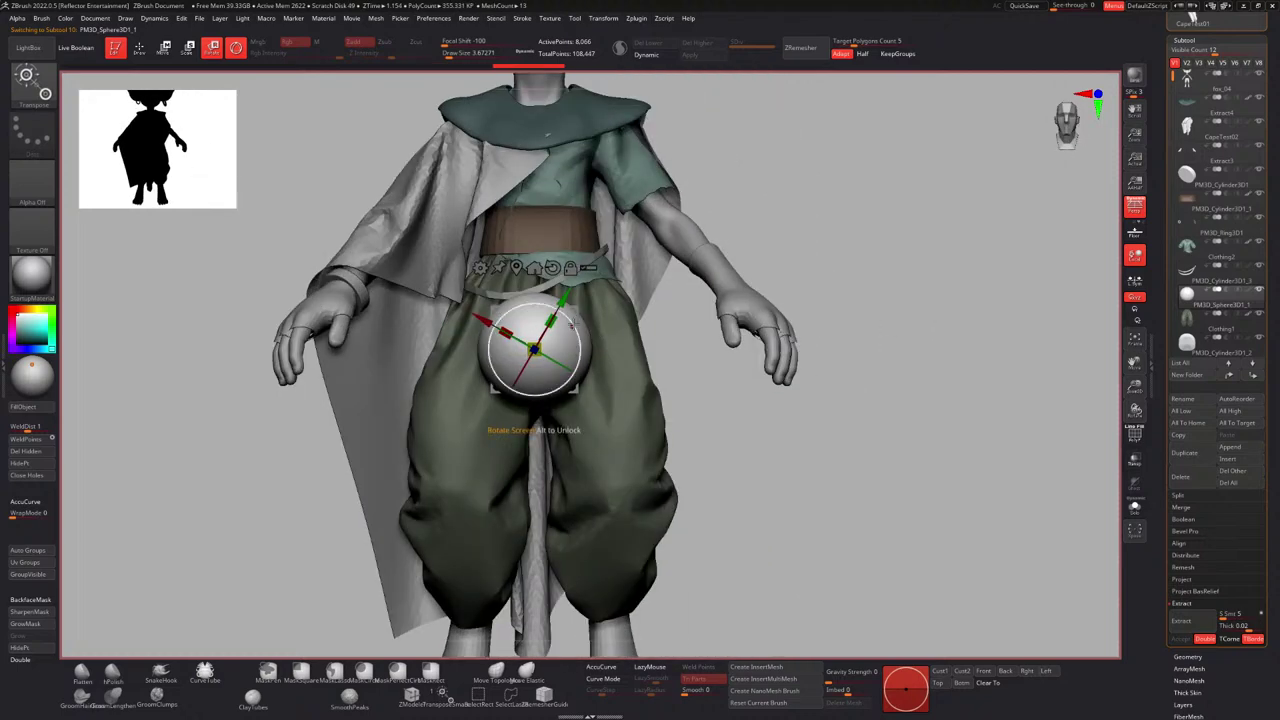
# Shift the sphere along its tilted axis towards the cape side and scale it down to pouch size under the thin belt.
pyautogui.moveTo(484, 317); pyautogui.dragTo(450, 300)
pyautogui.moveTo(530, 278); pyautogui.dragTo(537, 267)
pyautogui.moveTo(537, 270); pyautogui.dragTo(562, 345, button='right')
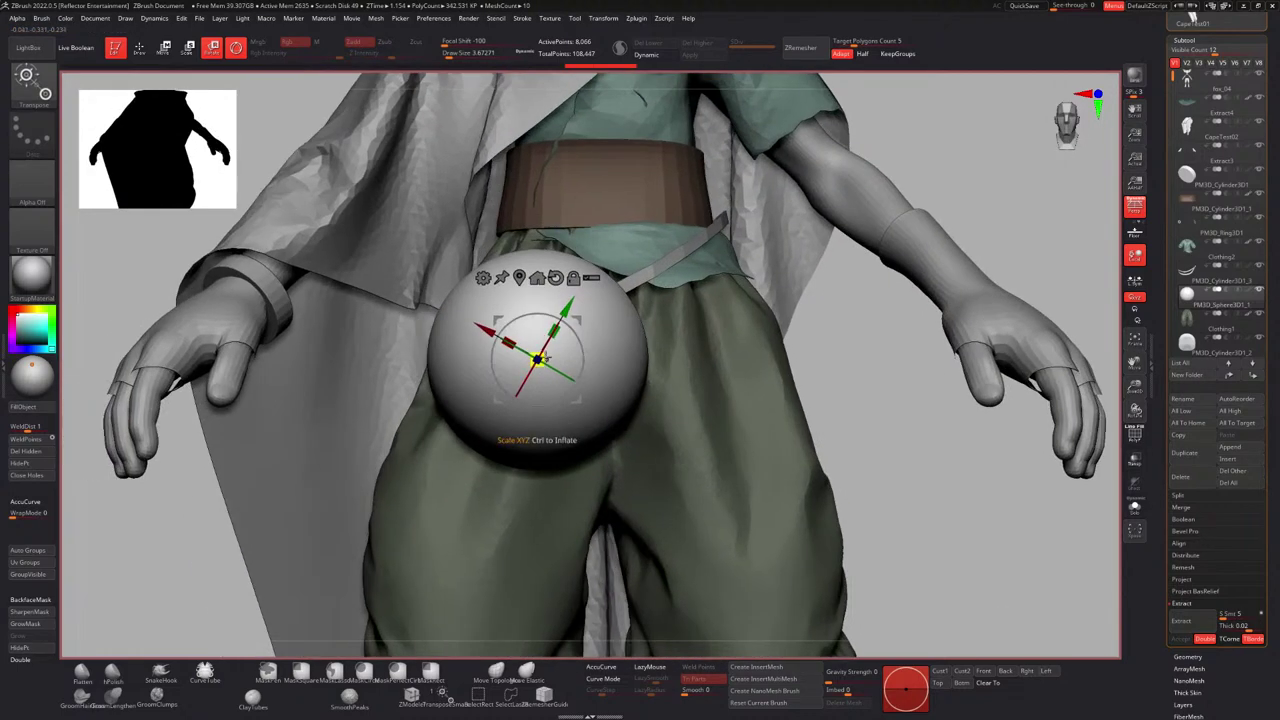
pyautogui.moveTo(539, 357); pyautogui.dragTo(490, 347)
pyautogui.keyDown('alt'); pyautogui.moveTo(563, 304); pyautogui.dragTo(630, 286, button='right'); pyautogui.keyUp('alt')
# Apply a Taper deformer to the sphere to narrow its upper end into a pouch shape, and accept the deformation.
pyautogui.click(553, 259)
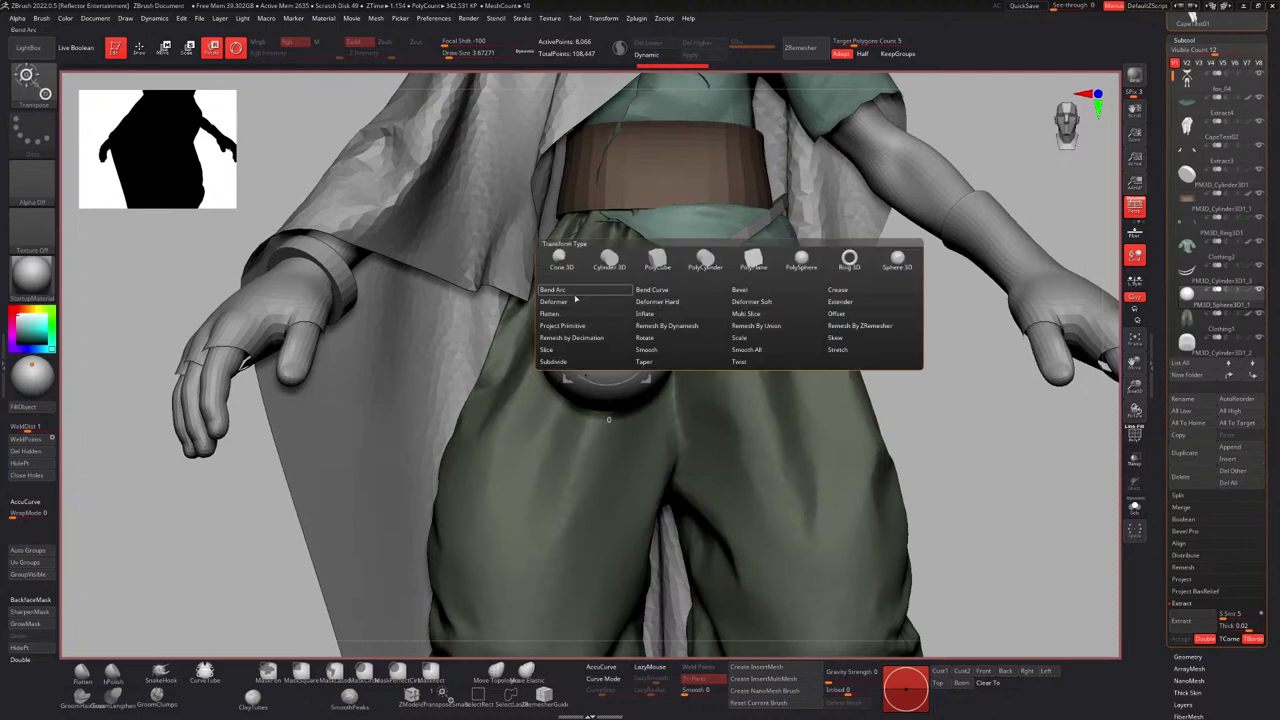
pyautogui.click(645, 362)
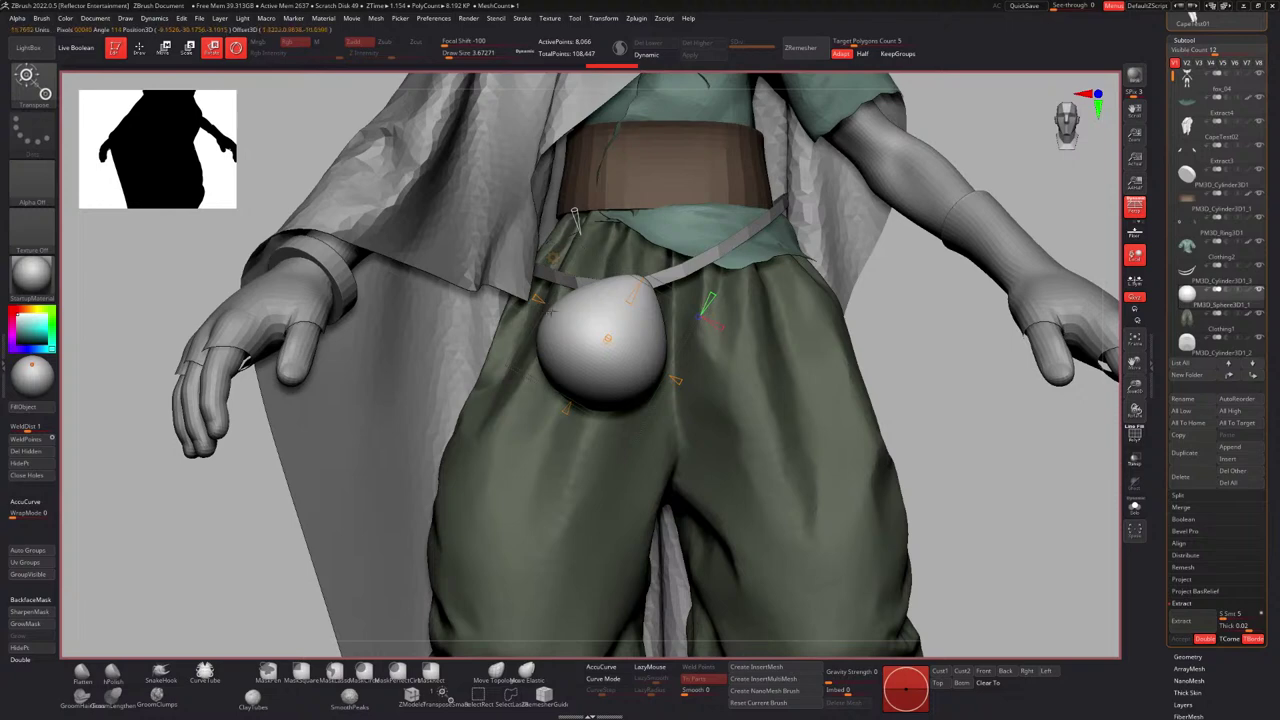
pyautogui.moveTo(566, 408)
pyautogui.mouseDown()
pyautogui.moveTo(574, 398)
pyautogui.moveTo(565, 408)
pyautogui.mouseUp()
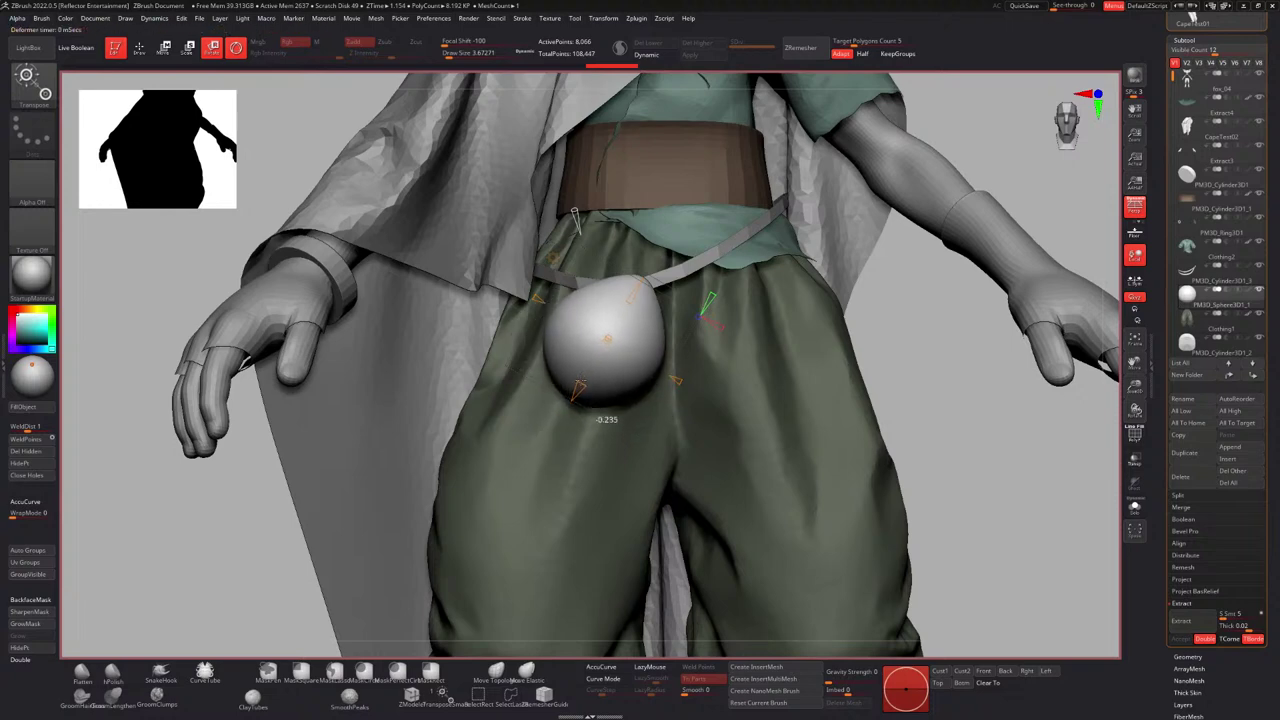
pyautogui.moveTo(650, 323); pyautogui.dragTo(592, 300, button='right')
pyautogui.press('w')
pyautogui.press('r')
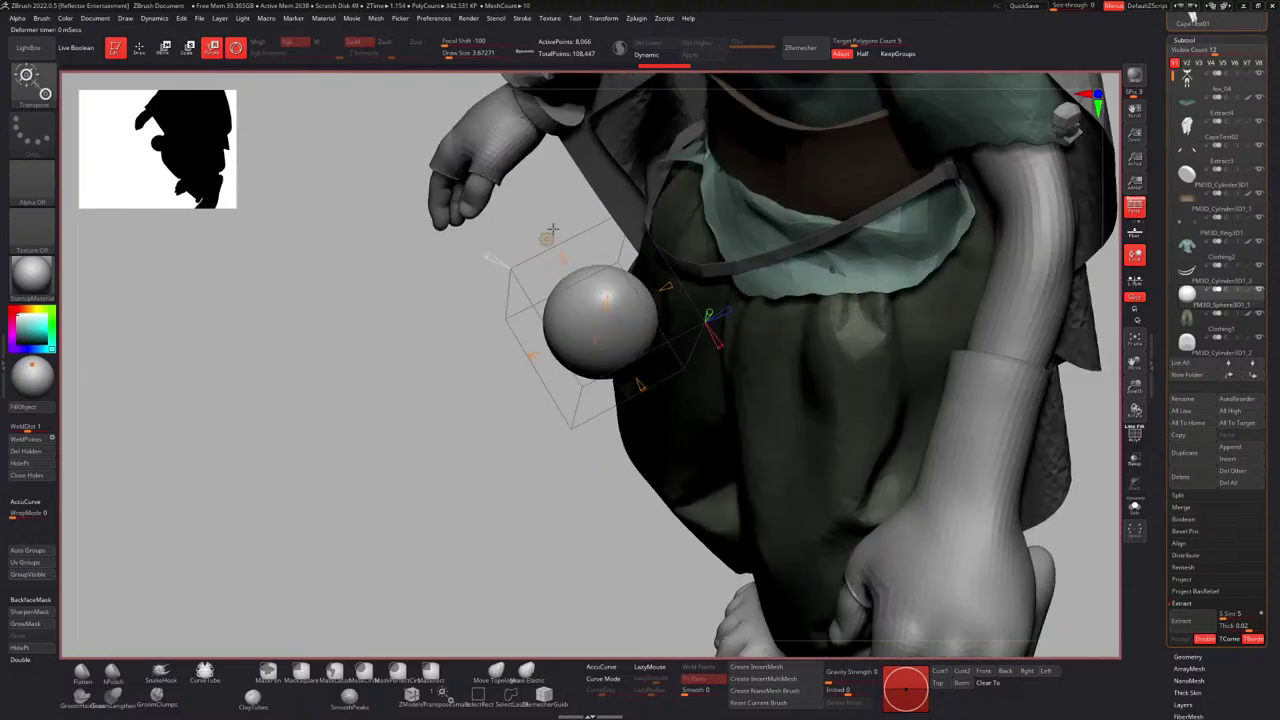
pyautogui.click(552, 235)
pyautogui.click(553, 239)
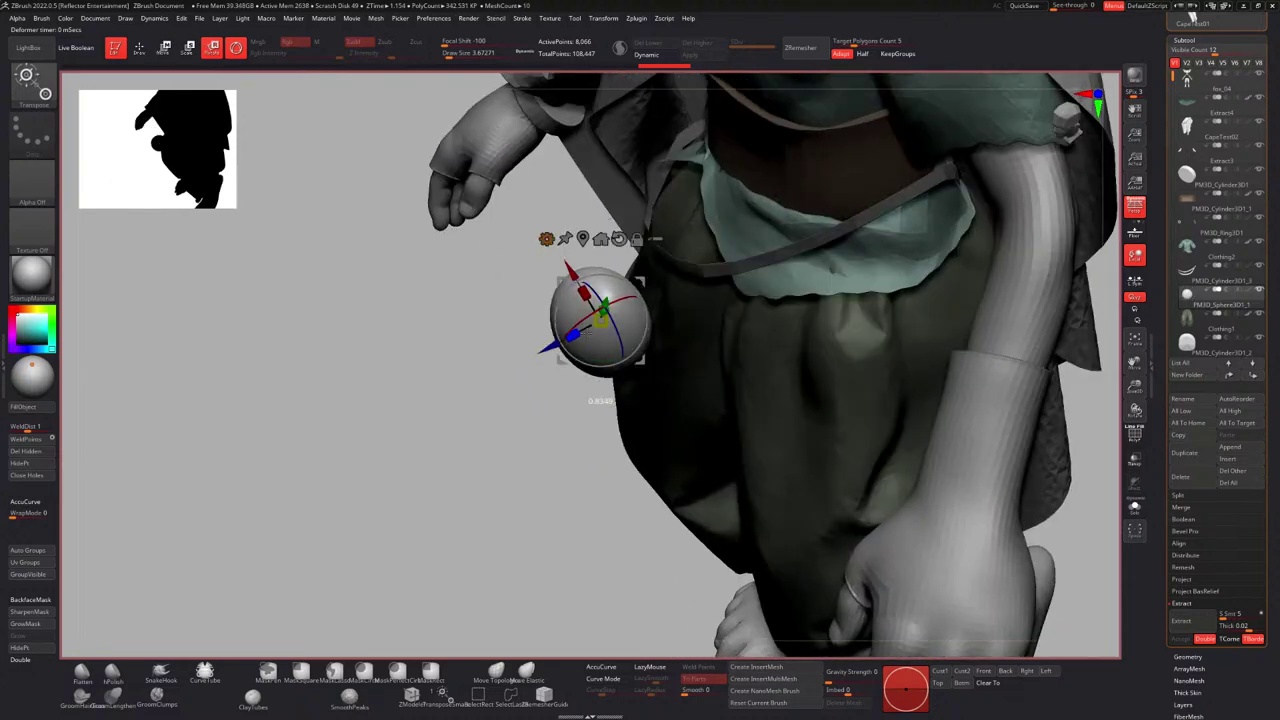
# Slim the pouch slightly and move it back and up against the trousers beneath the thin belt.
pyautogui.moveTo(588, 332); pyautogui.dragTo(586, 334)
pyautogui.moveTo(515, 400)
pyautogui.mouseDown(button='right')
pyautogui.moveTo(571, 423)
pyautogui.moveTo(580, 450)
pyautogui.mouseUp(button='right')
pyautogui.press('q')
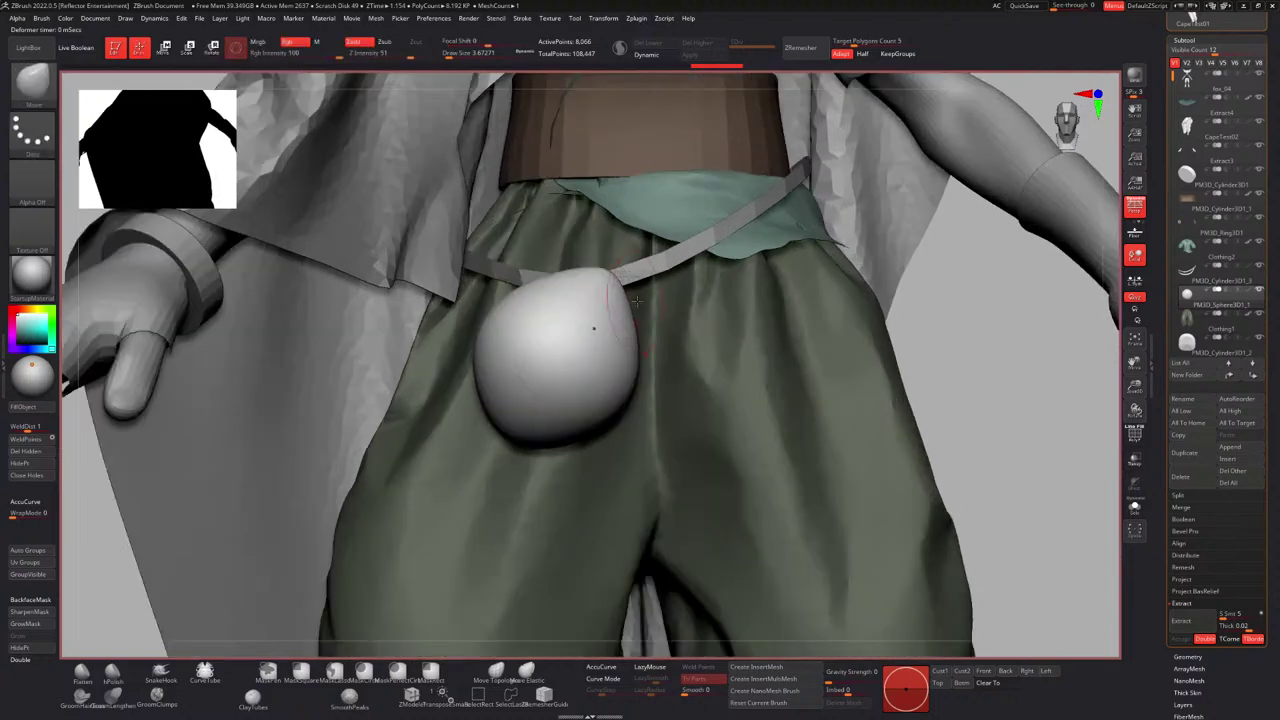
pyautogui.moveTo(594, 326)
pyautogui.keyDown('ctrl'); pyautogui.mouseDown(button='right')
pyautogui.moveTo(547, 268)
pyautogui.moveTo(540, 318)
pyautogui.moveTo(606, 336)
pyautogui.mouseUp(button='right'); pyautogui.keyUp('ctrl')
pyautogui.press('w')
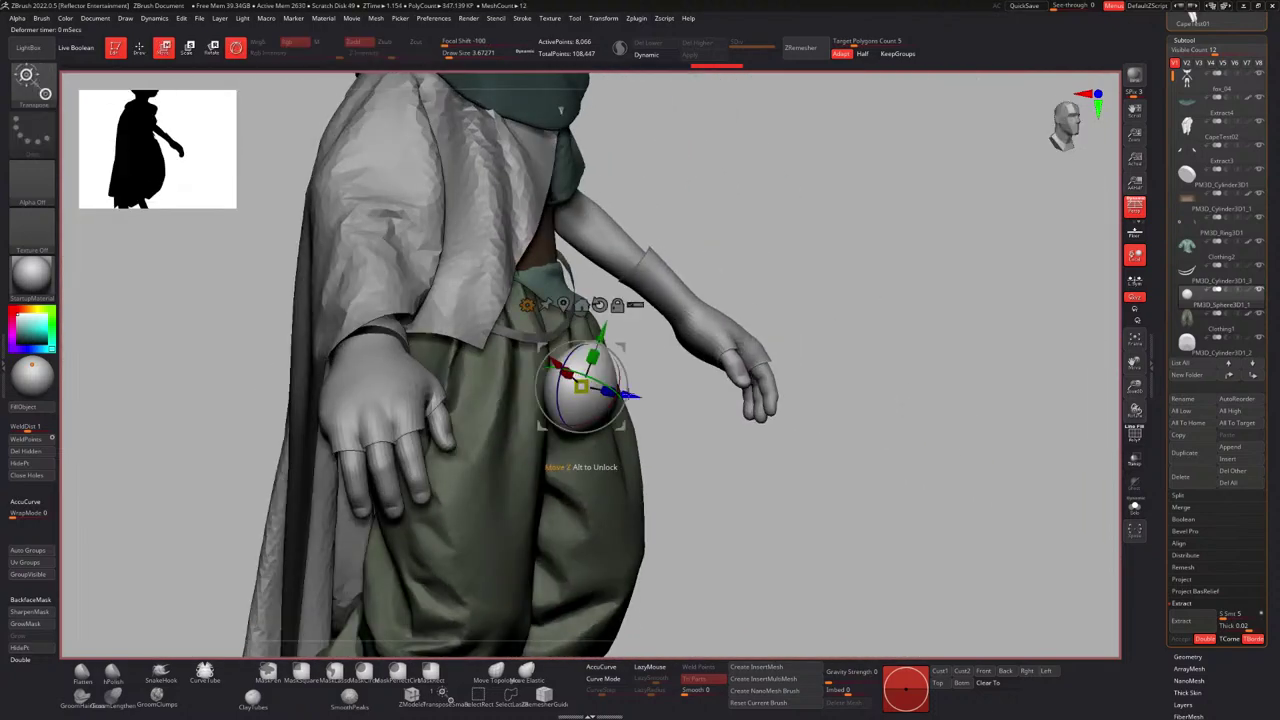
pyautogui.moveTo(629, 396); pyautogui.dragTo(583, 388)
pyautogui.moveTo(557, 327); pyautogui.dragTo(567, 296)
pyautogui.moveTo(590, 304); pyautogui.dragTo(539, 322, button='right')
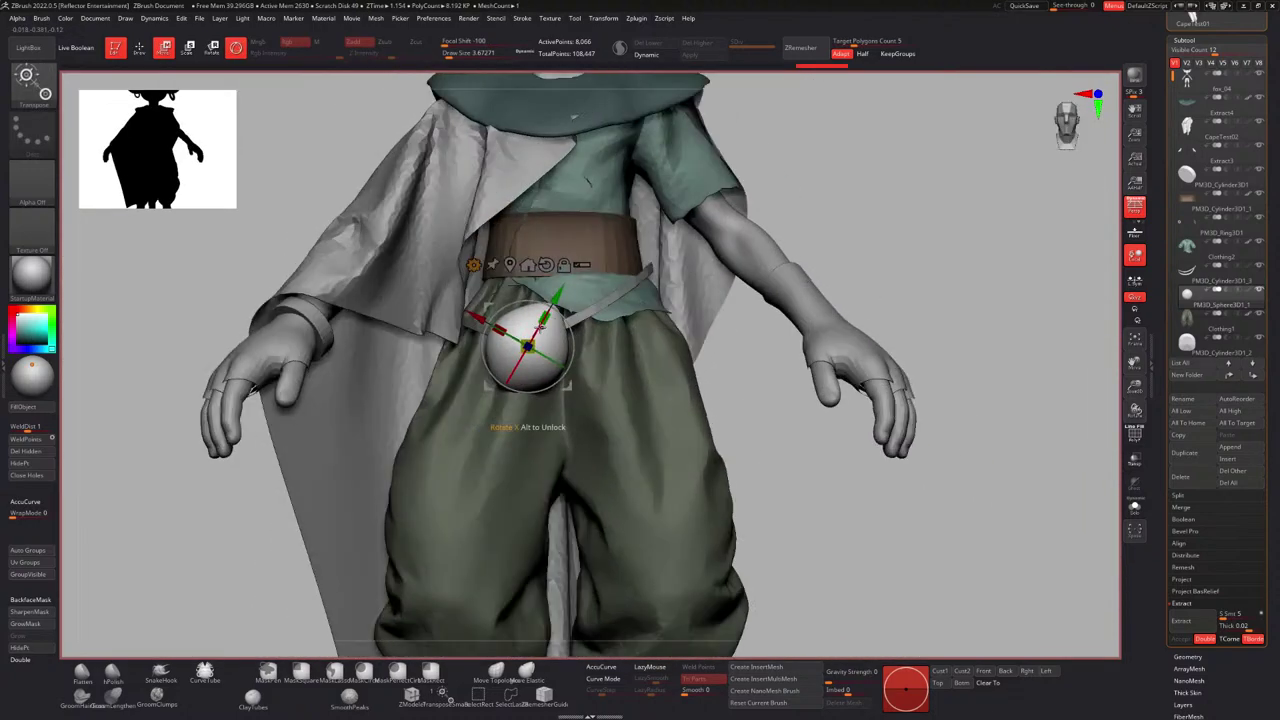
# Shift the pouch towards the cape side of the trousers and scale it down uniformly.
pyautogui.moveTo(567, 305); pyautogui.dragTo(536, 303)
pyautogui.press('q')
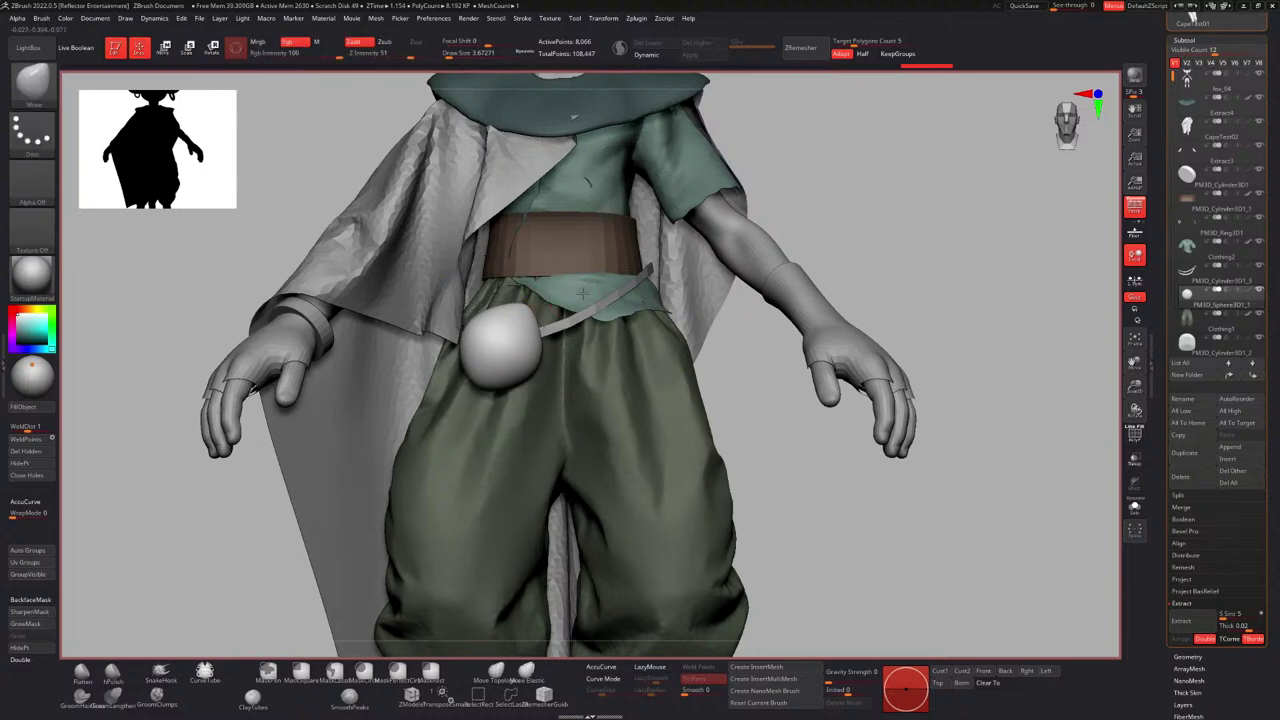
pyautogui.moveTo(535, 322)
pyautogui.keyDown('ctrl'); pyautogui.mouseDown(button='right')
pyautogui.moveTo(496, 268)
pyautogui.moveTo(557, 306)
pyautogui.moveTo(528, 300)
pyautogui.moveTo(574, 386)
pyautogui.mouseUp(button='right'); pyautogui.keyUp('ctrl')
pyautogui.press('w')
pyautogui.press('r')
pyautogui.moveTo(537, 348); pyautogui.dragTo(541, 352)
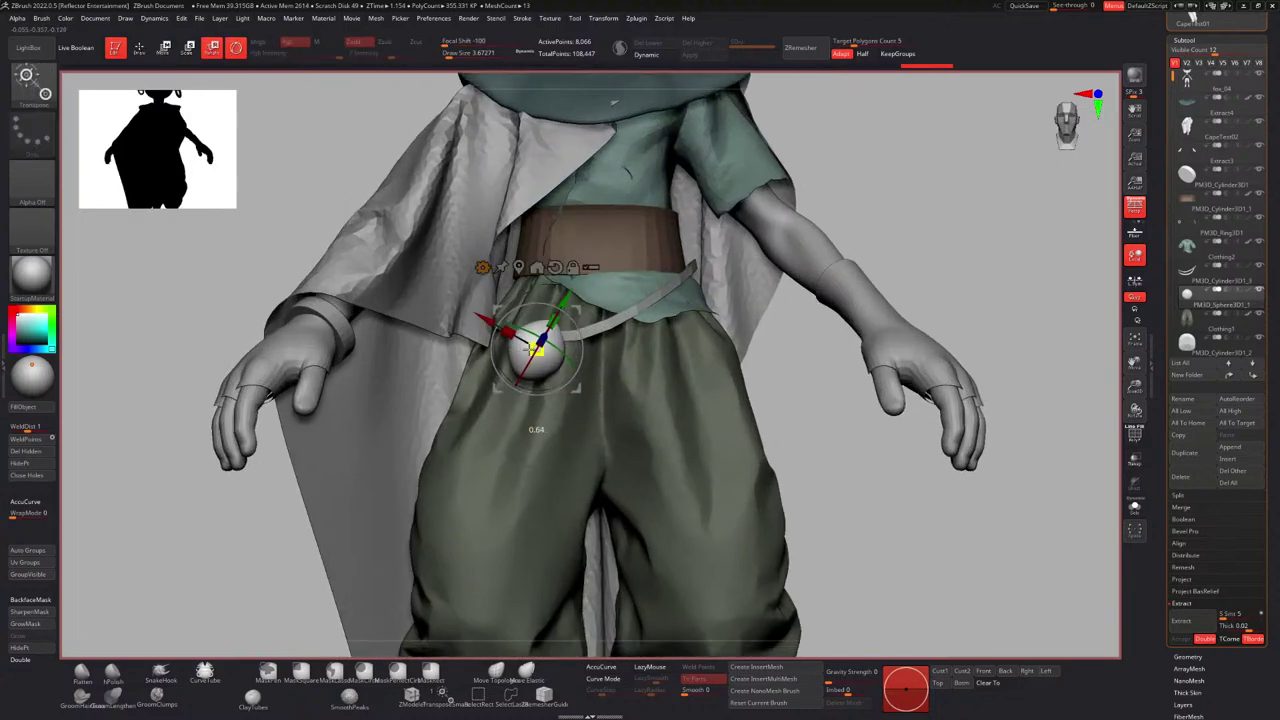
pyautogui.press('q')
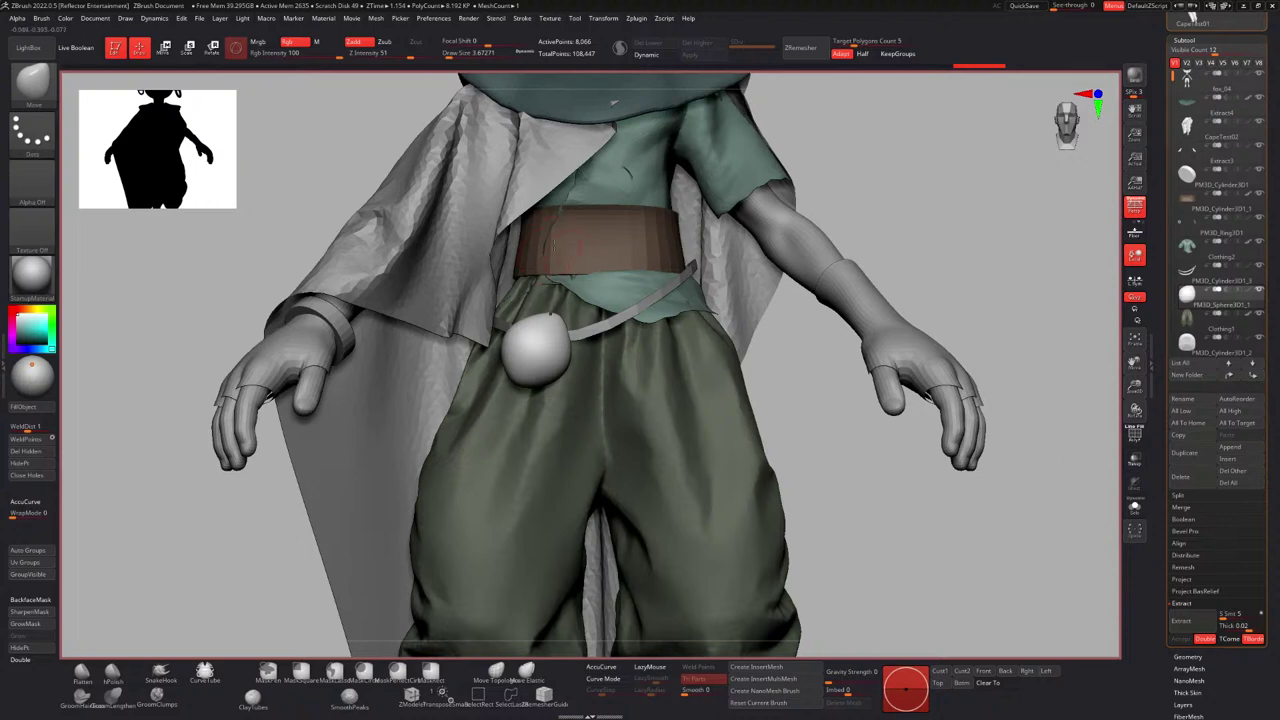
# Push several small hollows into the pouch's front surface with a very small Move brush at focal shift -21.
pyautogui.keyDown('ctrl'); pyautogui.moveTo(540, 366); pyautogui.dragTo(566, 348, button='right'); pyautogui.keyUp('ctrl')
pyautogui.moveTo(569, 300)
pyautogui.keyDown('alt'); pyautogui.mouseDown(button='right')
pyautogui.moveTo(571, 283)
pyautogui.moveTo(563, 297)
pyautogui.moveTo(588, 362)
pyautogui.mouseUp(button='right'); pyautogui.keyUp('alt')
pyautogui.press('s')
pyautogui.moveTo(591, 329); pyautogui.dragTo(583, 329)
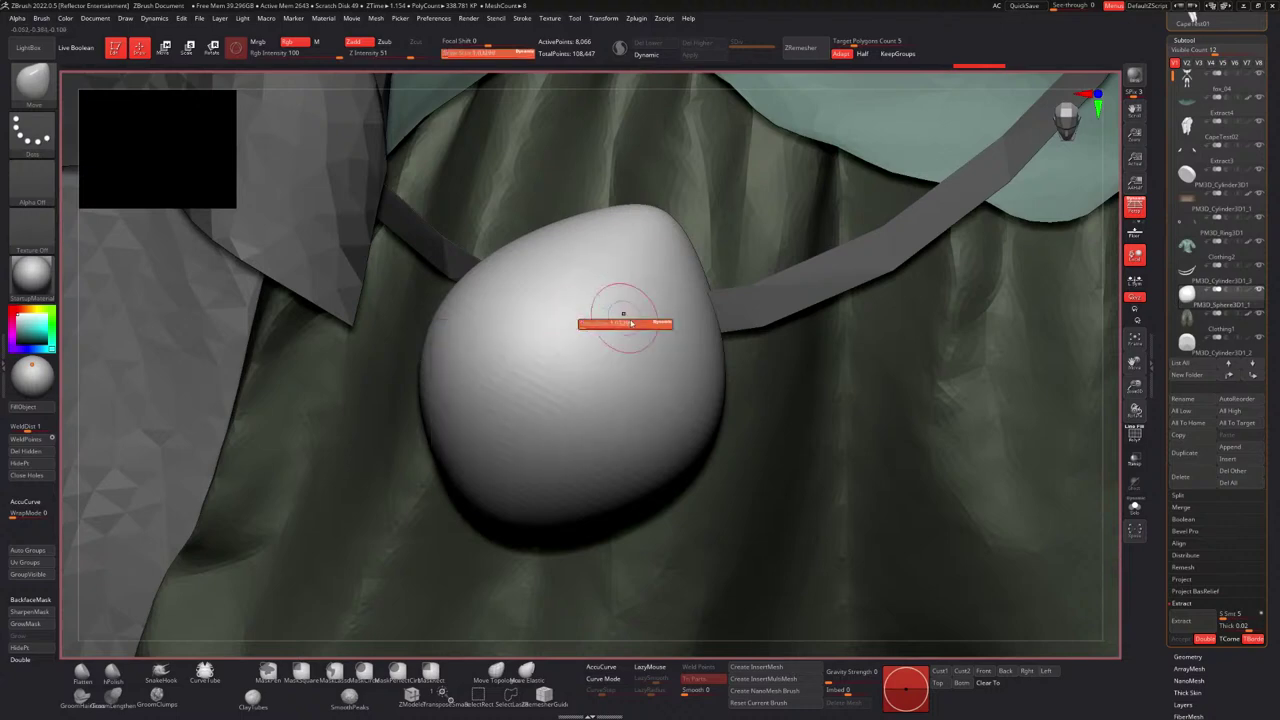
pyautogui.press('space')
pyautogui.click(673, 298)
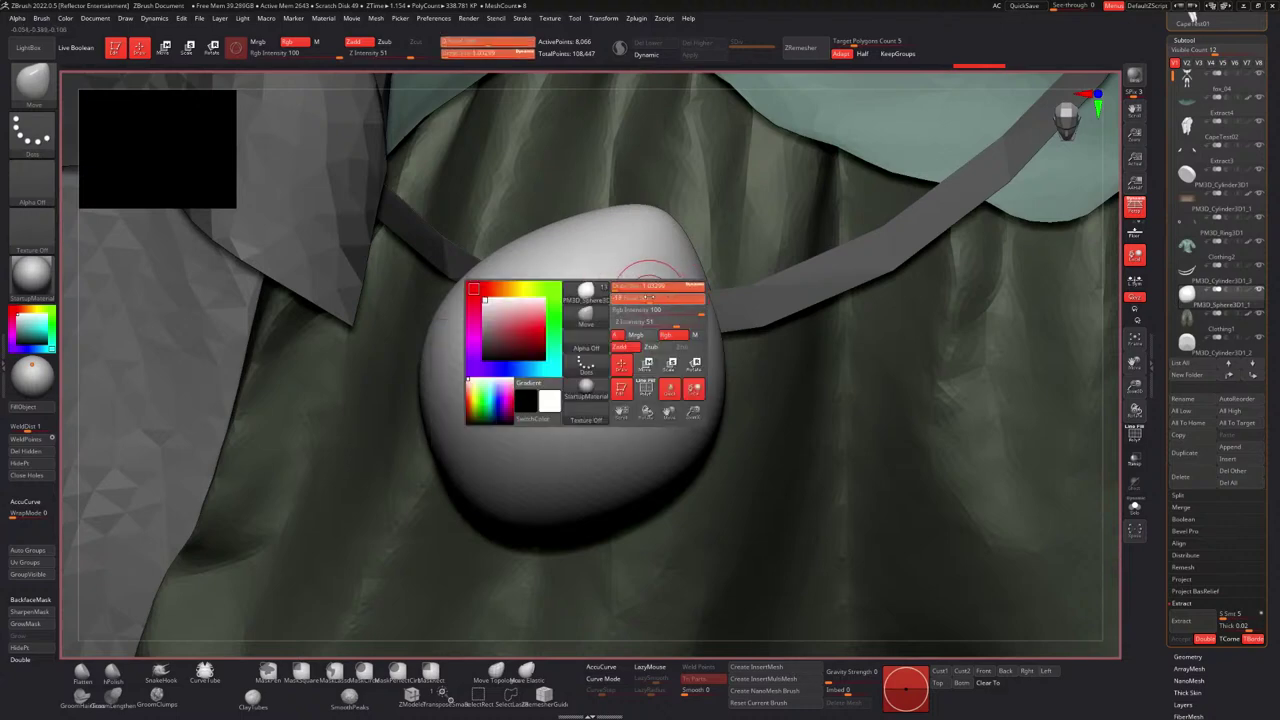
pyautogui.moveTo(649, 297); pyautogui.dragTo(646, 297)
pyautogui.moveTo(600, 301); pyautogui.dragTo(617, 288, button='right')
pyautogui.moveTo(628, 286); pyautogui.dragTo(586, 290)
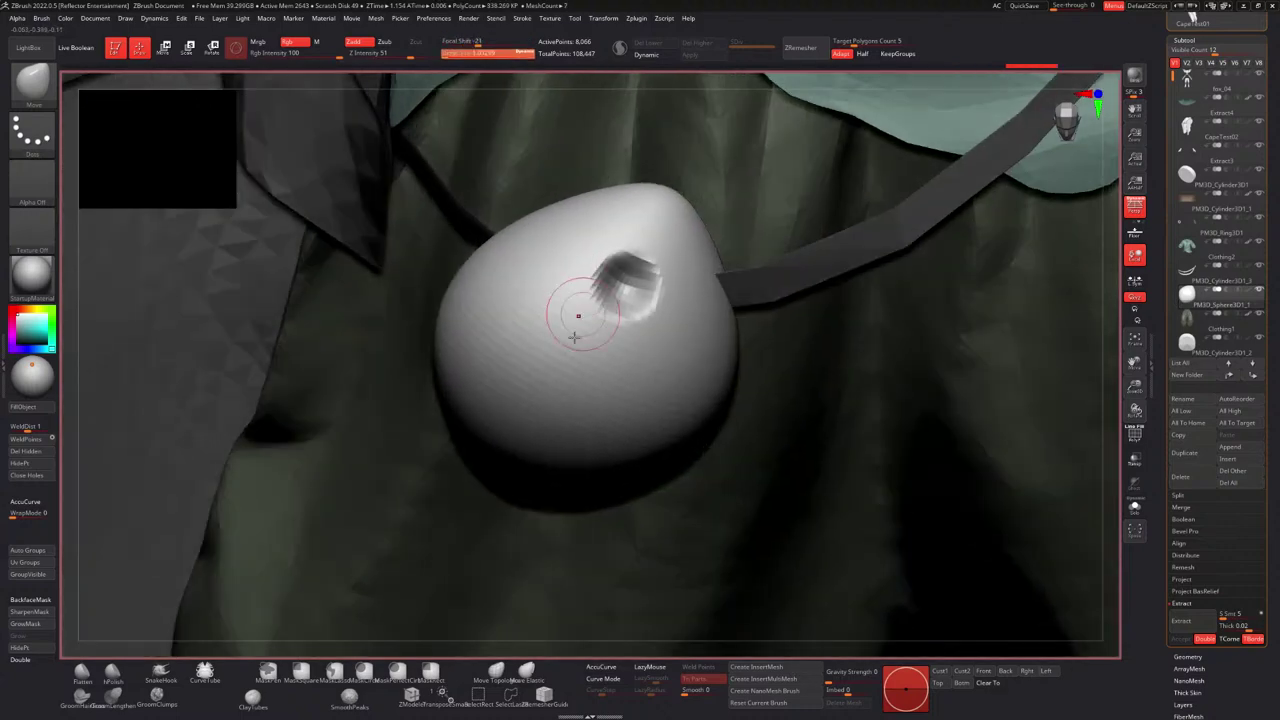
pyautogui.moveTo(574, 338); pyautogui.dragTo(566, 295, button='right')
pyautogui.moveTo(543, 364); pyautogui.dragTo(483, 360)
pyautogui.moveTo(619, 458); pyautogui.dragTo(540, 446)
# Compare the whole character with the costume accessories in the reference artwork.
pyautogui.keyDown('ctrl'); pyautogui.moveTo(506, 337); pyautogui.dragTo(444, 275, button='right'); pyautogui.keyUp('ctrl')
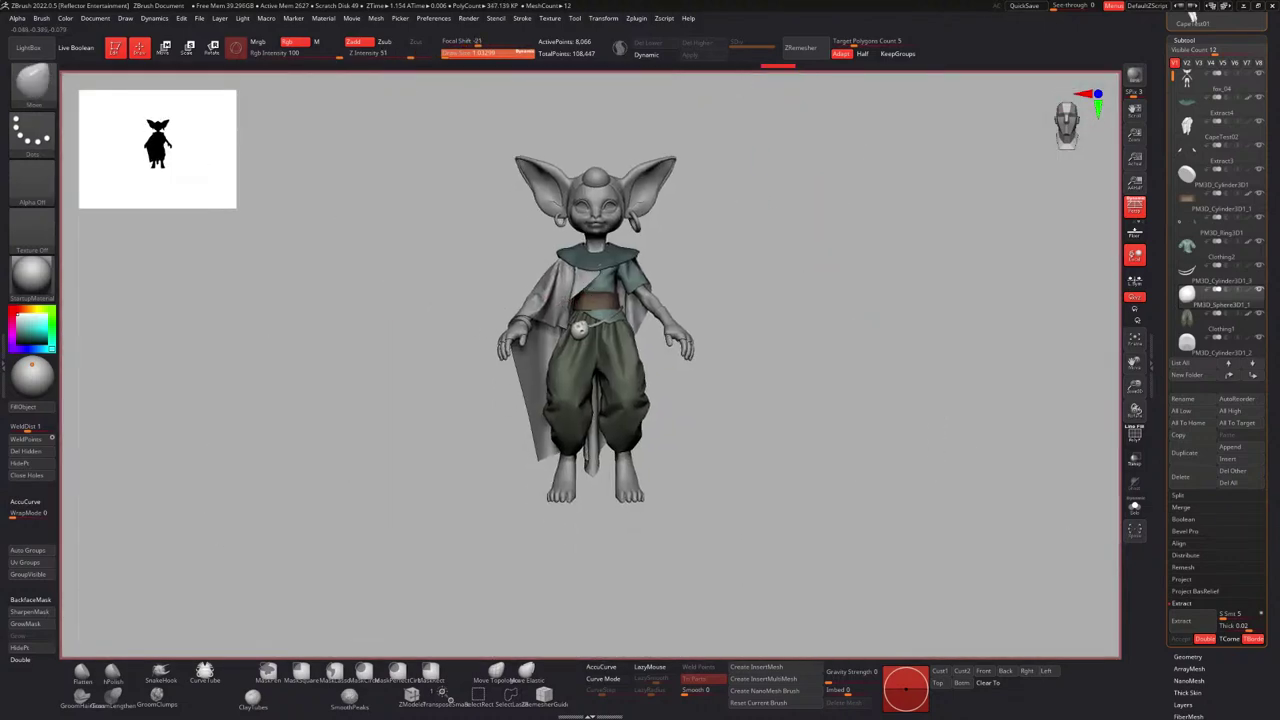
pyautogui.keyDown('ctrl'); pyautogui.moveTo(600, 265); pyautogui.dragTo(640, 270, button='right'); pyautogui.keyUp('ctrl')
pyautogui.moveTo(640, 270); pyautogui.dragTo(676, 274, button='right')
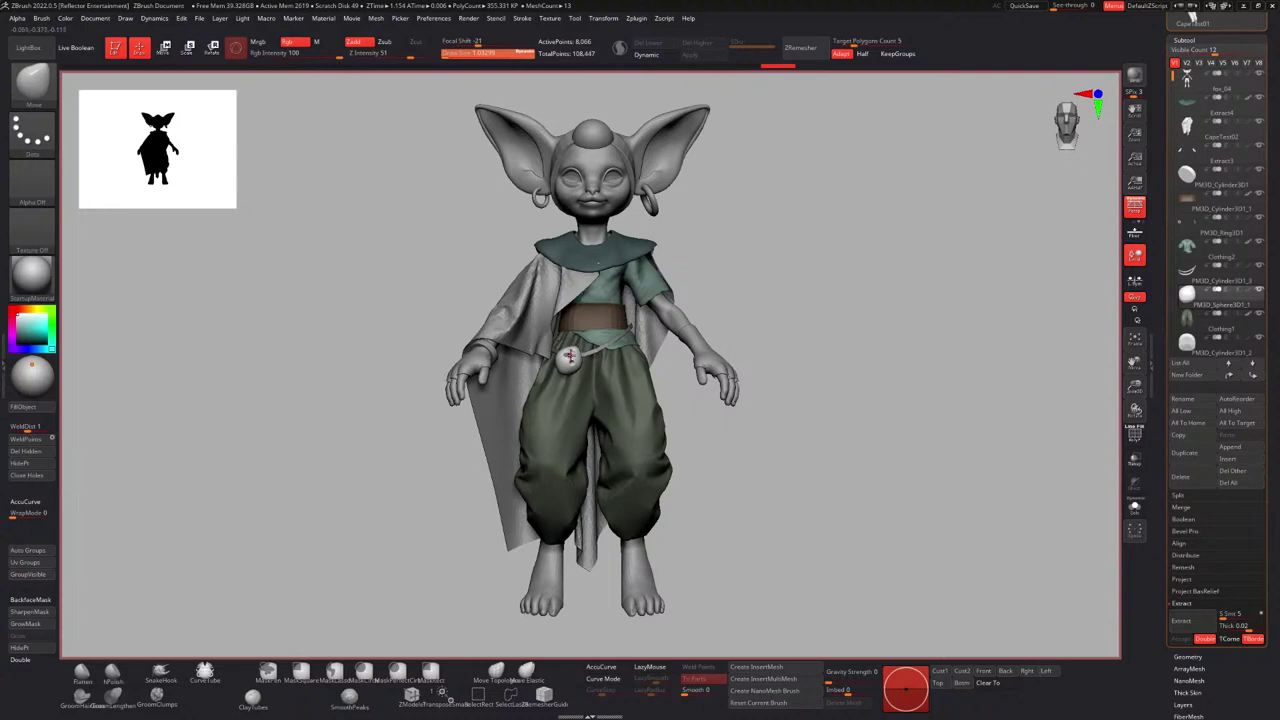
pyautogui.moveTo(1279, 304); pyautogui.dragTo(839, 218, button='right')
pyautogui.scroll(-5, 839, 218)
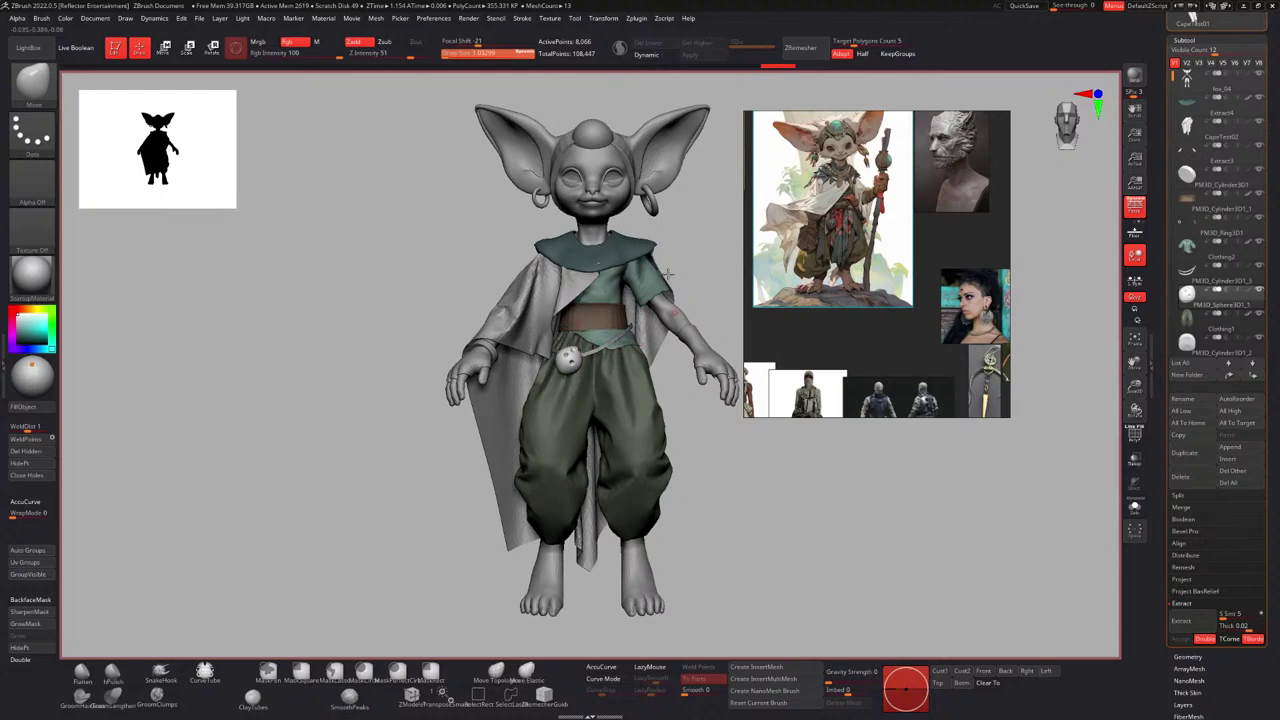
pyautogui.click(742, 231)
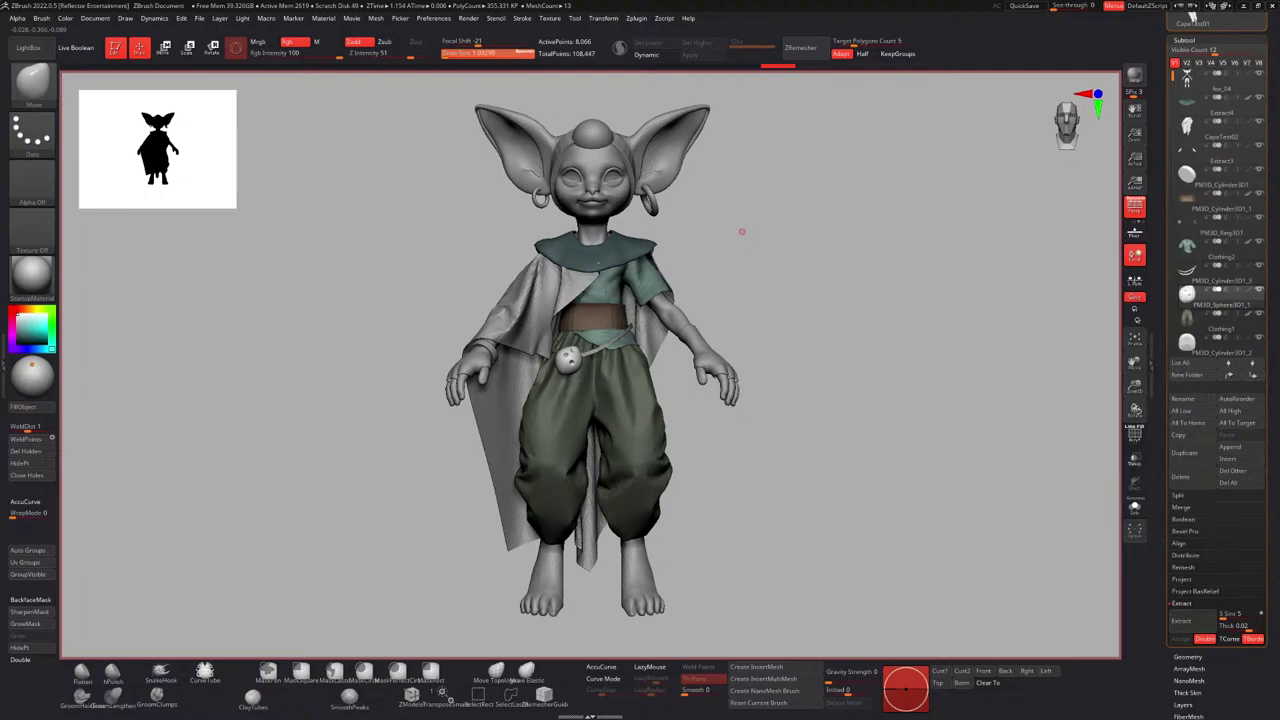
# Move the pouch across to the opposite hip from the cape side and tilt it against the trousers at the thin belt.
pyautogui.moveTo(573, 308); pyautogui.dragTo(570, 382, button='right')
pyautogui.press('w')
pyautogui.moveTo(604, 412); pyautogui.dragTo(716, 390)
pyautogui.moveTo(716, 390); pyautogui.dragTo(660, 345, button='right')
pyautogui.keyDown('ctrl'); pyautogui.moveTo(660, 345); pyautogui.dragTo(688, 408, button='right'); pyautogui.keyUp('ctrl')
pyautogui.moveTo(684, 382); pyautogui.dragTo(684, 356)
pyautogui.moveTo(733, 310); pyautogui.dragTo(722, 314)
pyautogui.keyDown('shift'); pyautogui.moveTo(668, 345); pyautogui.dragTo(700, 318, button='right'); pyautogui.keyUp('shift')
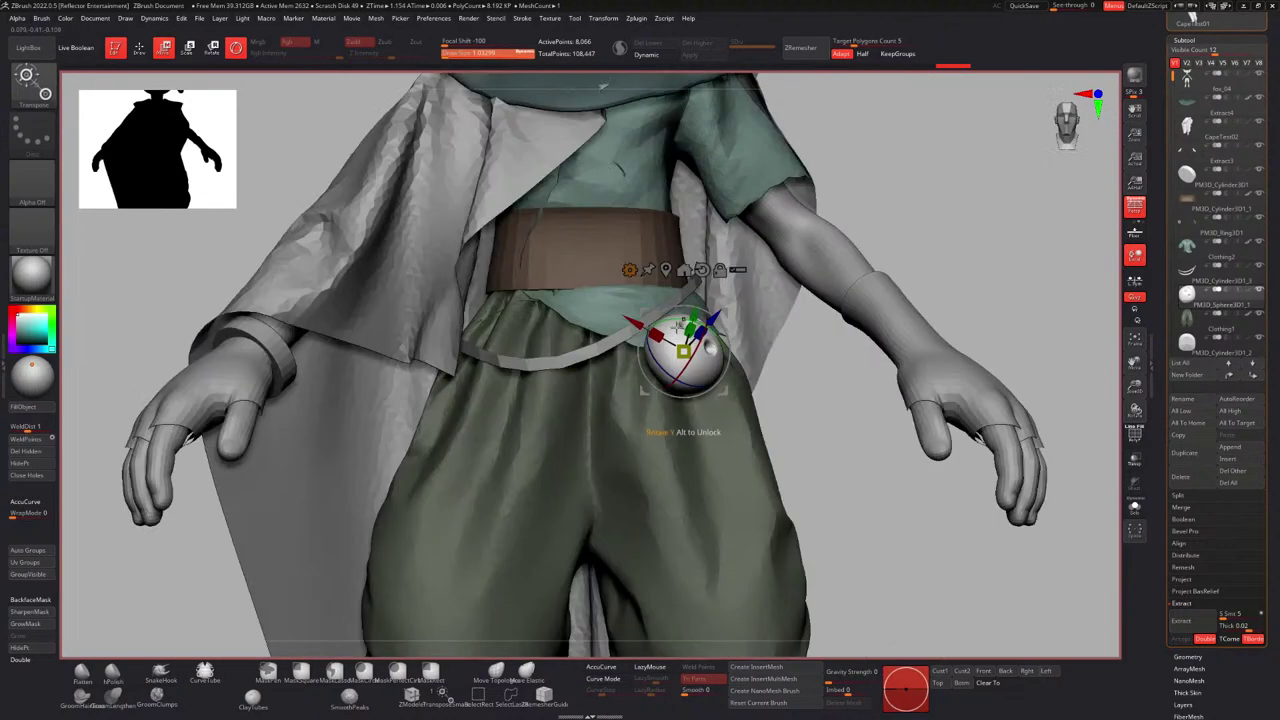
pyautogui.moveTo(665, 311); pyautogui.dragTo(706, 366)
pyautogui.moveTo(731, 307); pyautogui.dragTo(721, 299)
pyautogui.press('q')
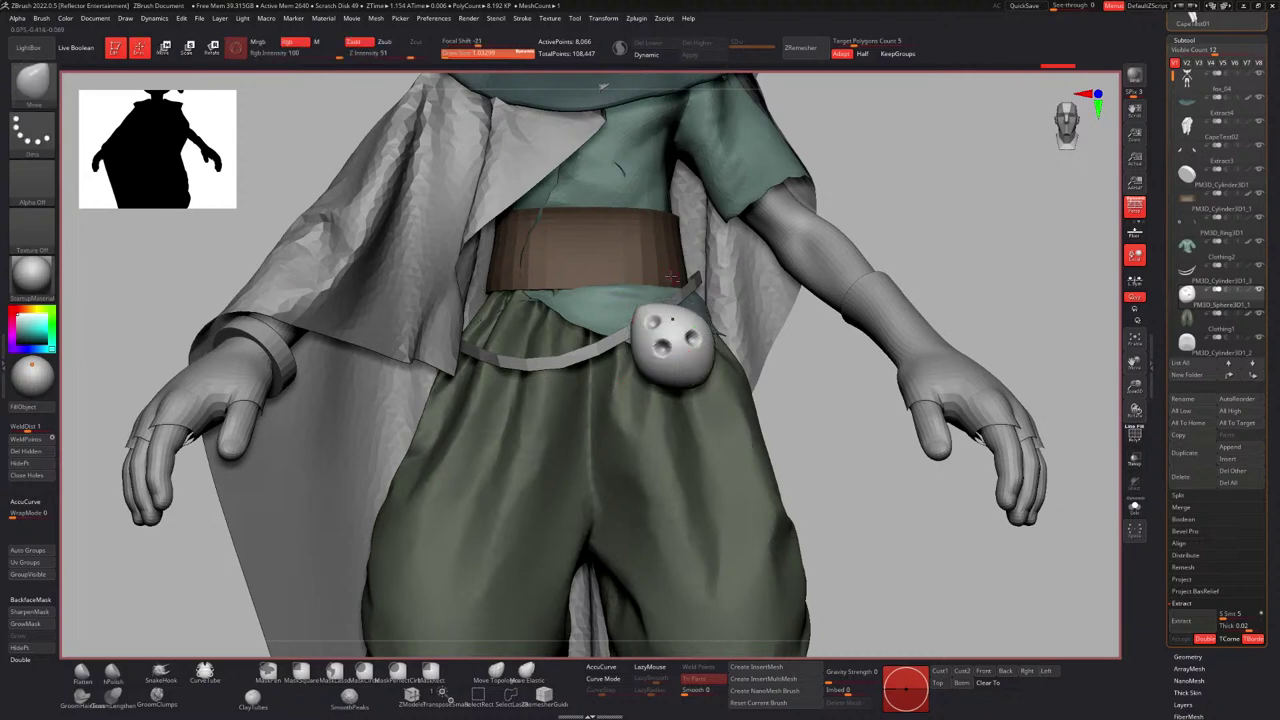
# Insert a Cylinder3D mesh as a new subtool directly below the pouch.
pyautogui.keyDown('ctrl'); pyautogui.moveTo(306, 276); pyautogui.dragTo(459, 241, button='right'); pyautogui.keyUp('ctrl')
pyautogui.keyDown('ctrl'); pyautogui.moveTo(656, 275); pyautogui.dragTo(716, 263, button='right'); pyautogui.keyUp('ctrl')
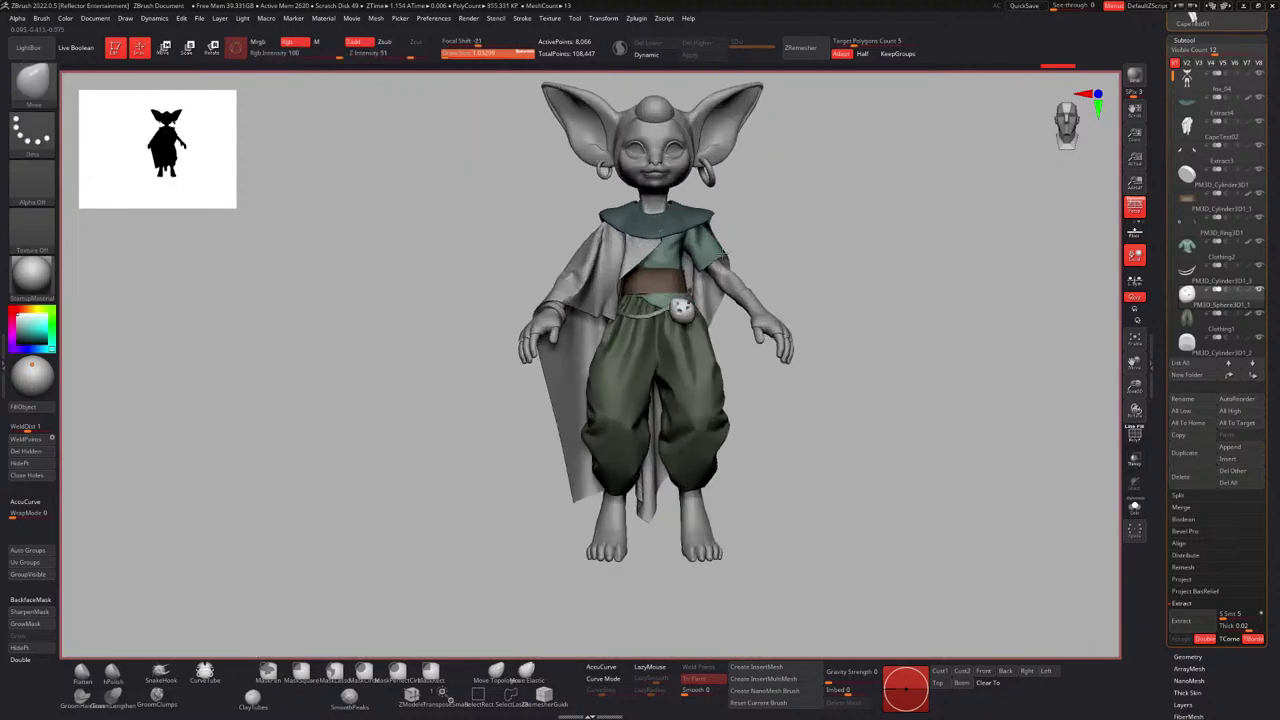
pyautogui.keyDown('alt'); pyautogui.moveTo(745, 221); pyautogui.dragTo(761, 262, button='right'); pyautogui.keyUp('alt')
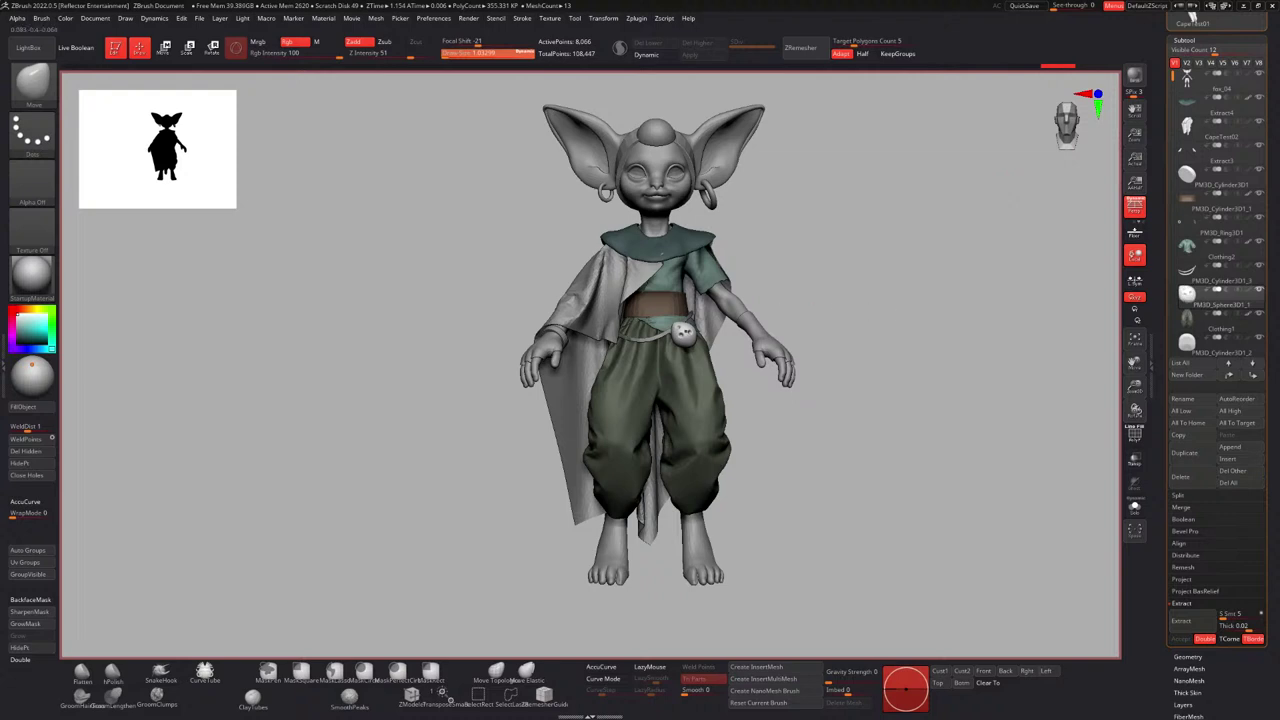
pyautogui.moveTo(1200, 226)
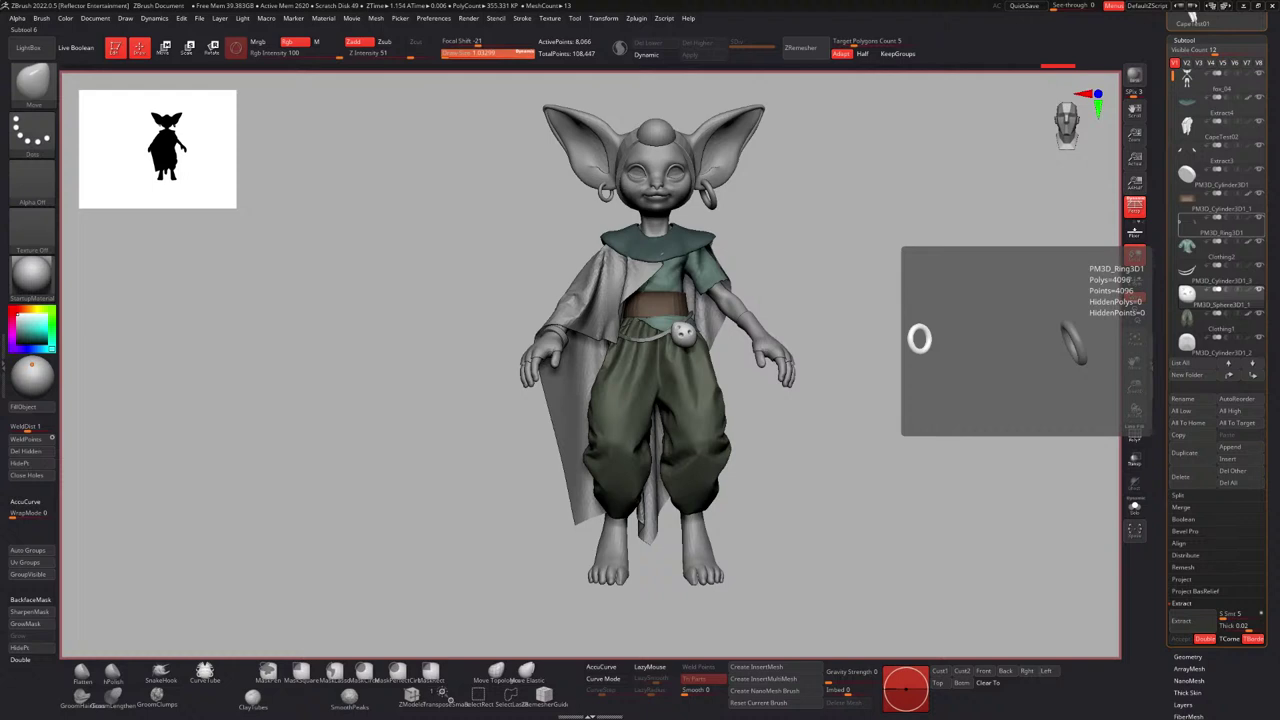
pyautogui.moveTo(860, 234); pyautogui.dragTo(803, 287)
pyautogui.click(1227, 461)
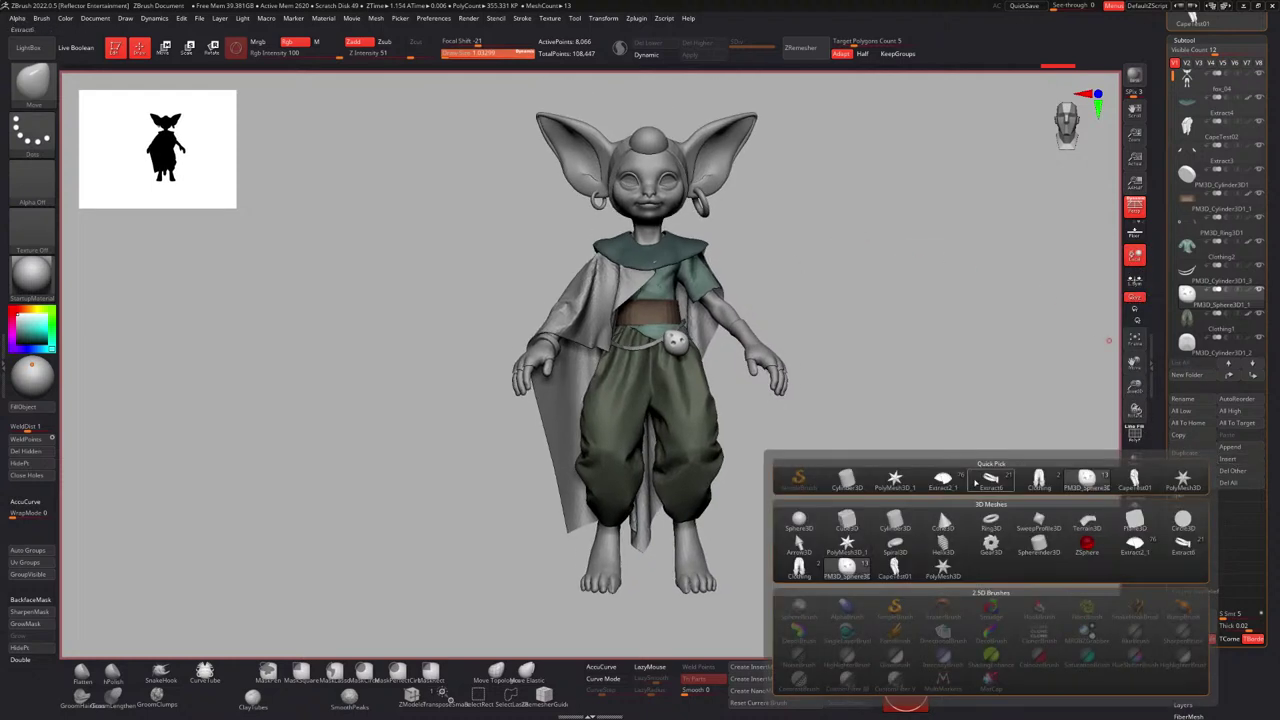
pyautogui.moveTo(1003, 519)
pyautogui.click(895, 521)
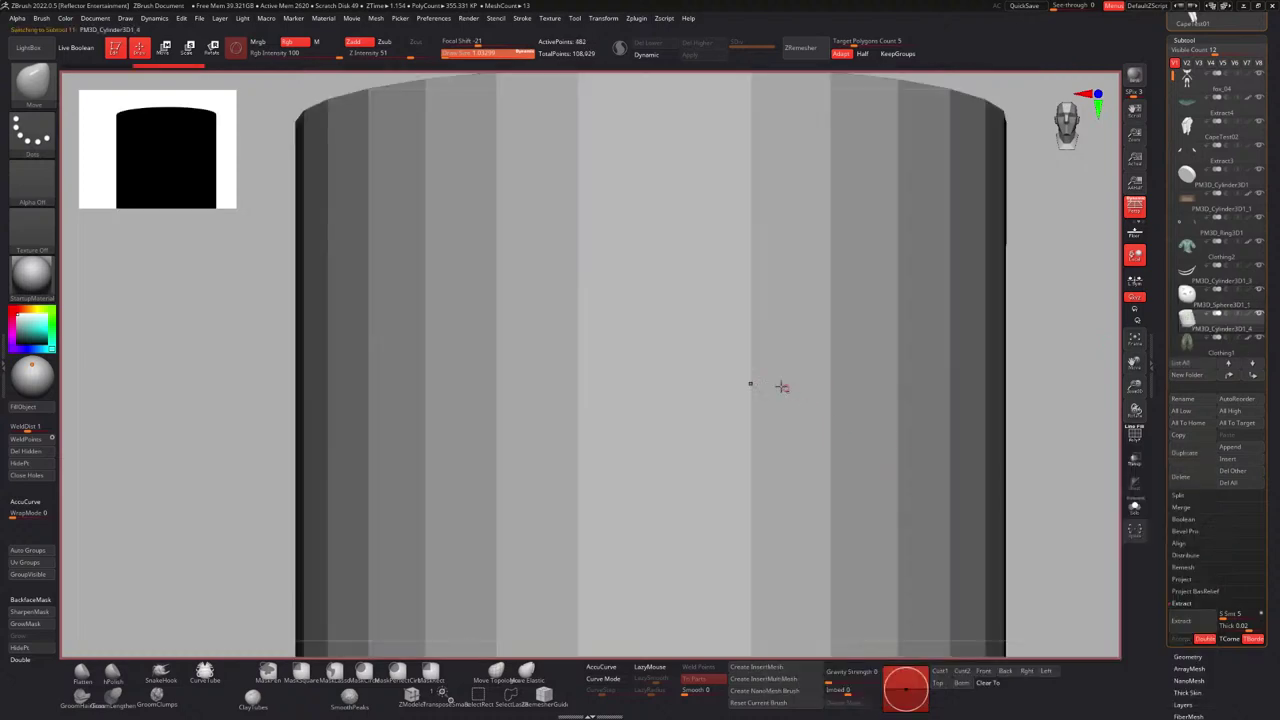
# Scale the oversized cylinder down and bring it forward so it stands between the character's lower trouser legs.
pyautogui.keyDown('alt'); pyautogui.moveTo(780, 386); pyautogui.dragTo(733, 348, button='right'); pyautogui.keyUp('alt')
pyautogui.press('w')
pyautogui.press('r')
pyautogui.moveTo(752, 367); pyautogui.dragTo(578, 375)
pyautogui.keyDown('alt'); pyautogui.moveTo(750, 350); pyautogui.dragTo(657, 368, button='right'); pyautogui.keyUp('alt')
pyautogui.moveTo(652, 382); pyautogui.dragTo(692, 382)
pyautogui.keyDown('ctrl'); pyautogui.moveTo(690, 383); pyautogui.dragTo(688, 440, button='right'); pyautogui.keyUp('ctrl')
pyautogui.moveTo(634, 382); pyautogui.dragTo(639, 275)
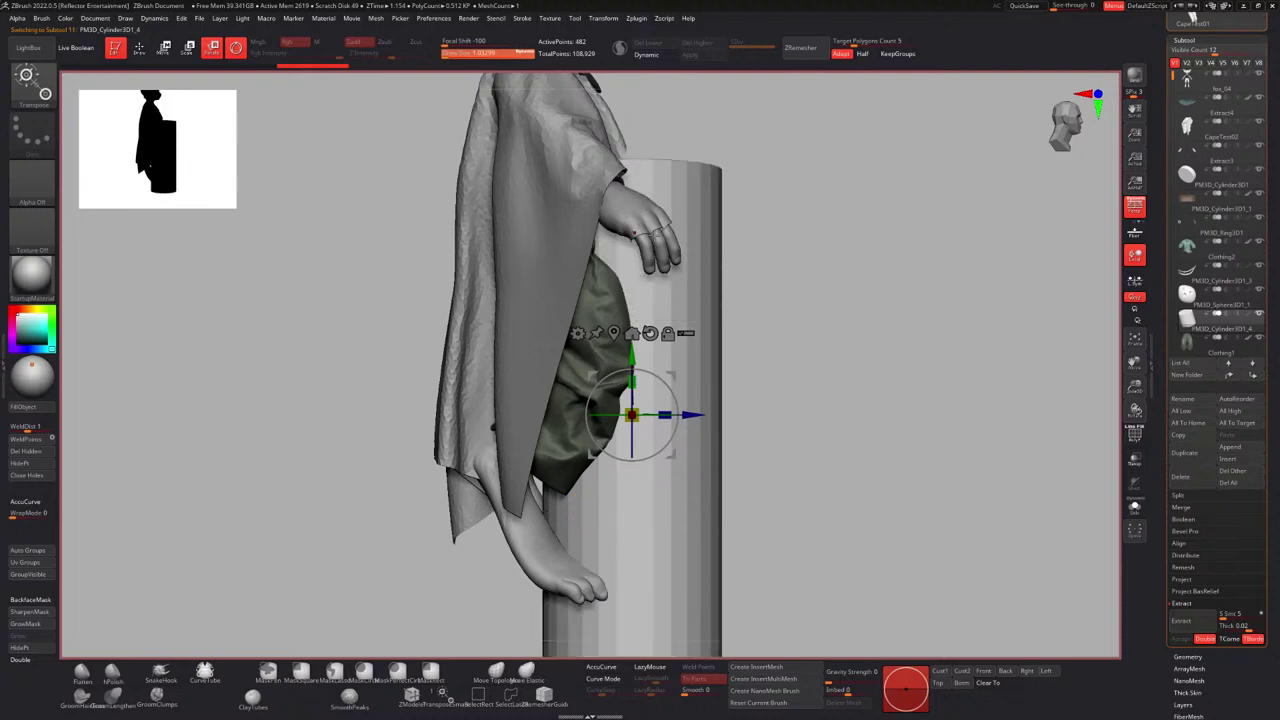
pyautogui.keyDown('shift'); pyautogui.moveTo(930, 400); pyautogui.dragTo(612, 379, button='right'); pyautogui.keyUp('shift')
pyautogui.moveTo(567, 376); pyautogui.dragTo(565, 315)
pyautogui.keyDown('alt'); pyautogui.moveTo(565, 315); pyautogui.dragTo(585, 363, button='right'); pyautogui.keyUp('alt')
pyautogui.keyDown('ctrl'); pyautogui.moveTo(585, 363); pyautogui.dragTo(586, 394, button='right'); pyautogui.keyUp('ctrl')
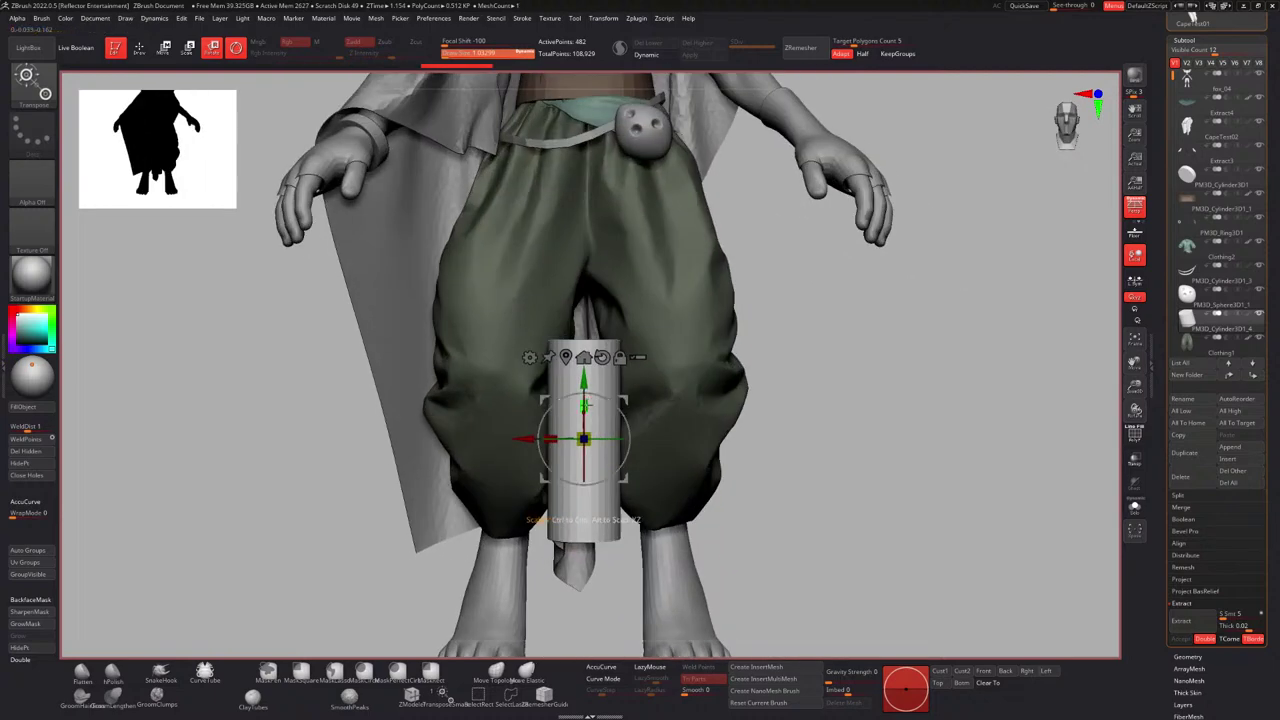
# Raise the cylinder to the waistband in front of the trousers, narrowing and stretching it into a long vertical rod.
pyautogui.moveTo(585, 406); pyautogui.dragTo(586, 355)
pyautogui.keyDown('alt'); pyautogui.moveTo(586, 355); pyautogui.dragTo(579, 385, button='right'); pyautogui.keyUp('alt')
pyautogui.moveTo(577, 408); pyautogui.dragTo(577, 202)
pyautogui.keyDown('alt'); pyautogui.moveTo(577, 202); pyautogui.dragTo(529, 301, button='right'); pyautogui.keyUp('alt')
pyautogui.moveTo(529, 301); pyautogui.dragTo(670, 300, button='right')
pyautogui.moveTo(566, 320); pyautogui.dragTo(538, 314)
pyautogui.moveTo(521, 357); pyautogui.dragTo(505, 368)
pyautogui.keyDown('shift'); pyautogui.moveTo(640, 256); pyautogui.dragTo(552, 341, button='right'); pyautogui.keyUp('shift')
pyautogui.moveTo(542, 407); pyautogui.dragTo(535, 350)
pyautogui.moveTo(535, 350)
pyautogui.mouseDown(button='right')
pyautogui.moveTo(574, 350)
pyautogui.moveTo(530, 337)
pyautogui.mouseUp(button='right')
pyautogui.keyDown('alt'); pyautogui.moveTo(530, 337); pyautogui.dragTo(535, 277, button='right'); pyautogui.keyUp('alt')
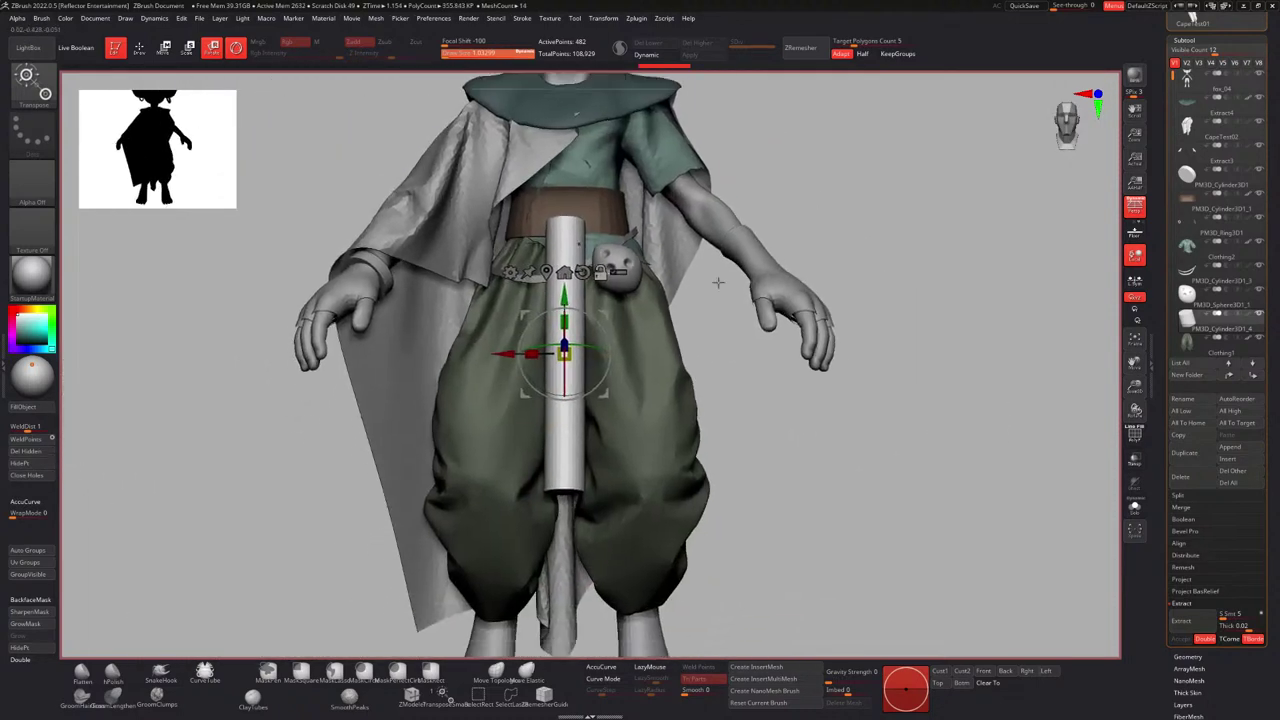
# Apply a negative Inflate deformation to thin the cylinder into a slender rod.
pyautogui.moveTo(1160, 450); pyautogui.dragTo(1160, 339)
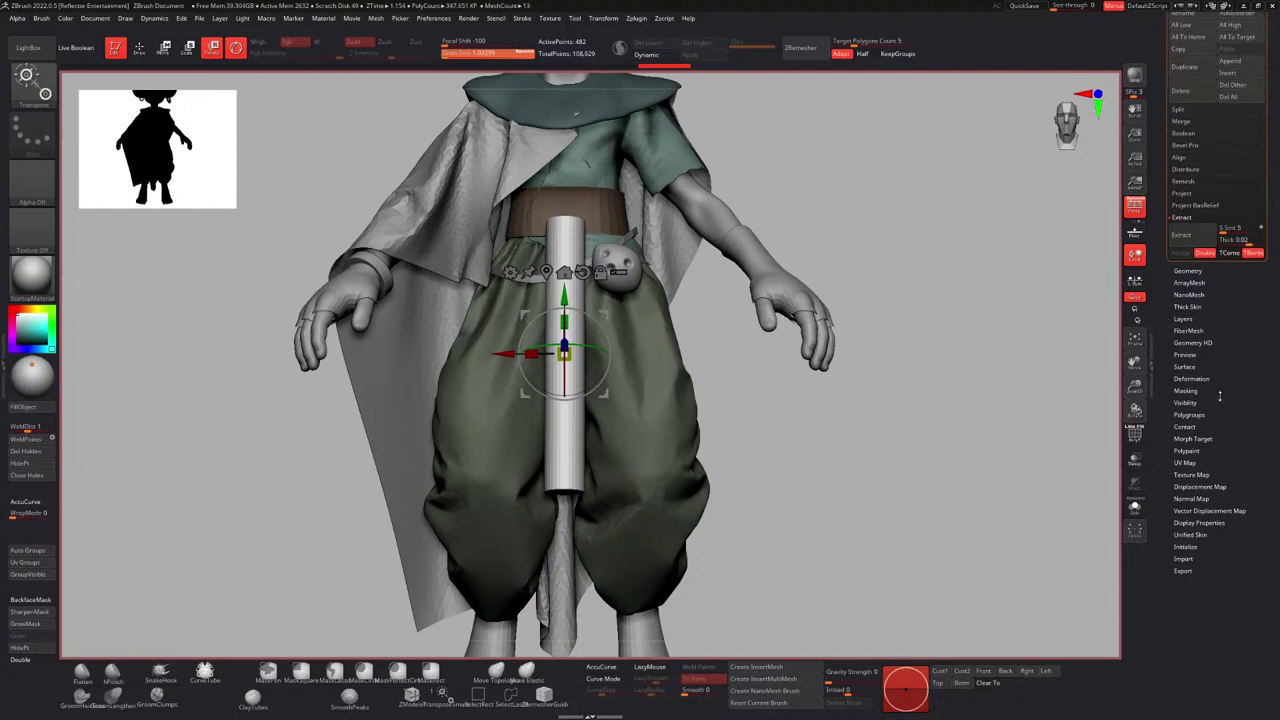
pyautogui.moveTo(1203, 379); pyautogui.dragTo(1203, 381)
pyautogui.click(1191, 381)
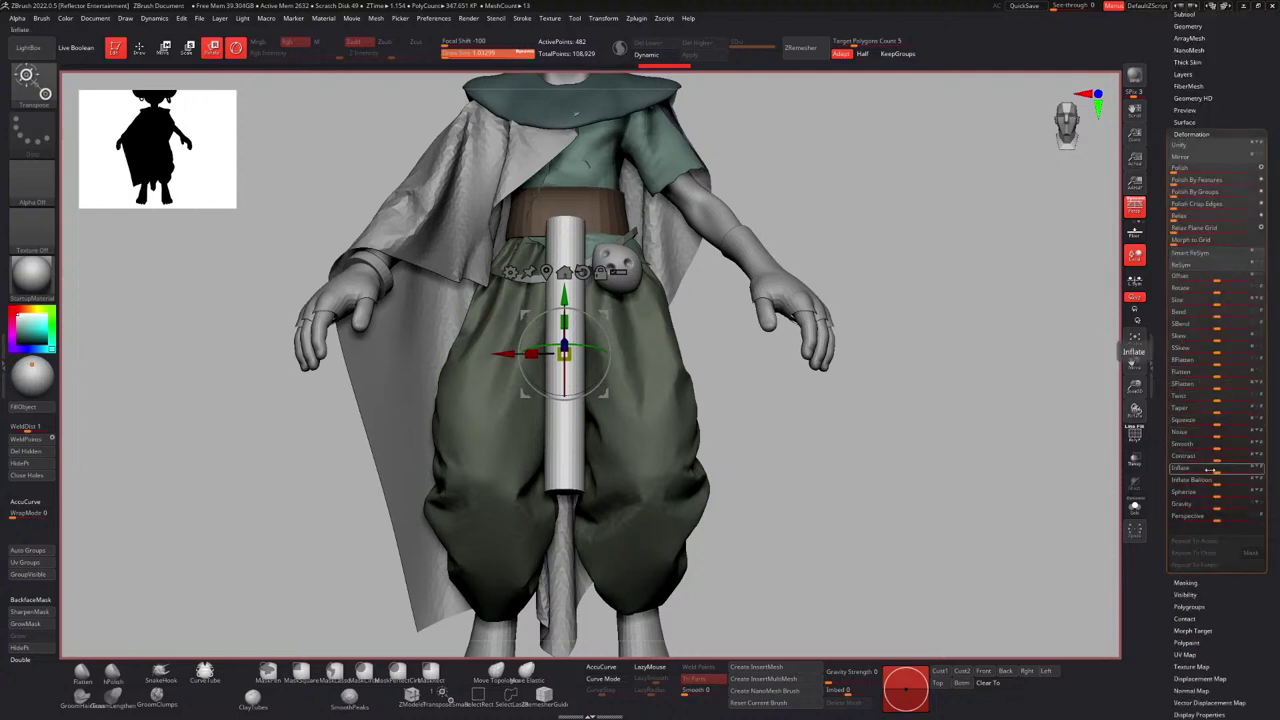
pyautogui.moveTo(1206, 467); pyautogui.dragTo(1208, 468)
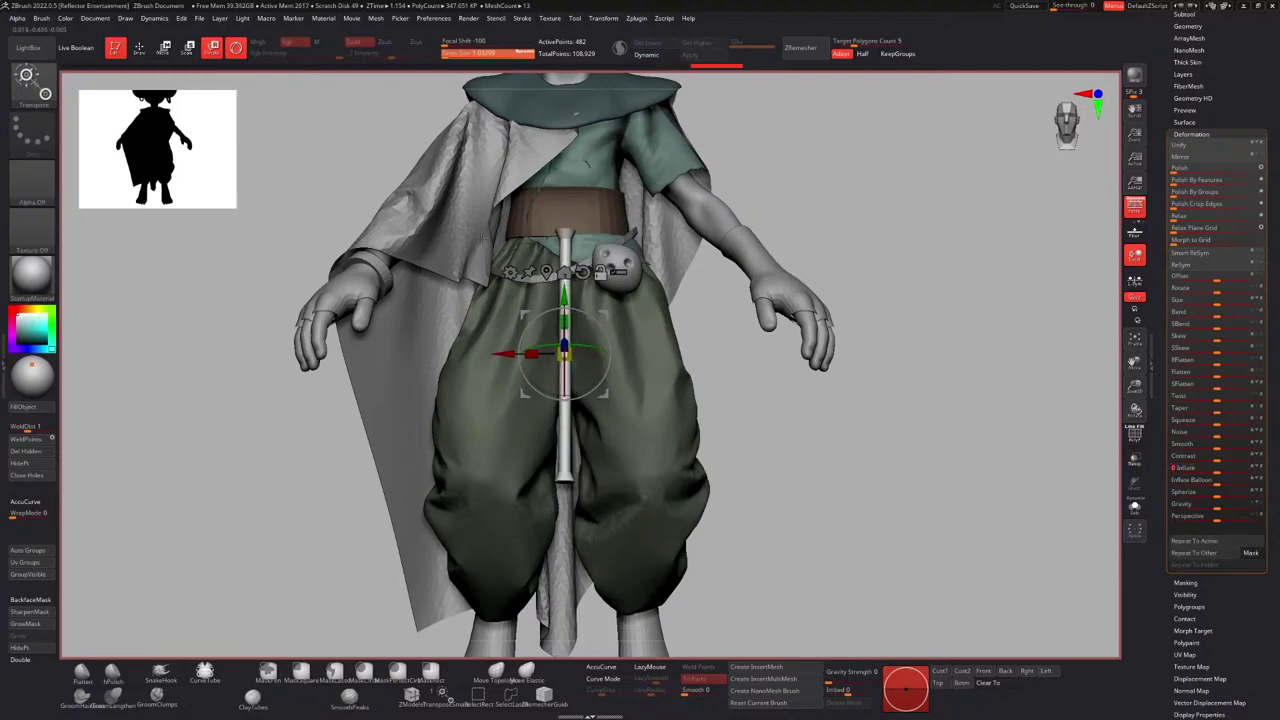
# Smooth away the flared upper and lower ends of the rod, enlarging the brush to about 9.4.
pyautogui.keyDown('alt'); pyautogui.moveTo(800, 400); pyautogui.dragTo(810, 480, button='right'); pyautogui.keyUp('alt')
pyautogui.press('q')
pyautogui.moveTo(700, 330); pyautogui.dragTo(712, 322, button='right')
pyautogui.press('space')
pyautogui.keyDown('shift'); pyautogui.moveTo(580, 234); pyautogui.dragTo(572, 262); pyautogui.keyUp('shift')
pyautogui.keyDown('alt'); pyautogui.moveTo(585, 616); pyautogui.dragTo(540, 345, button='right'); pyautogui.keyUp('alt')
pyautogui.press('s')
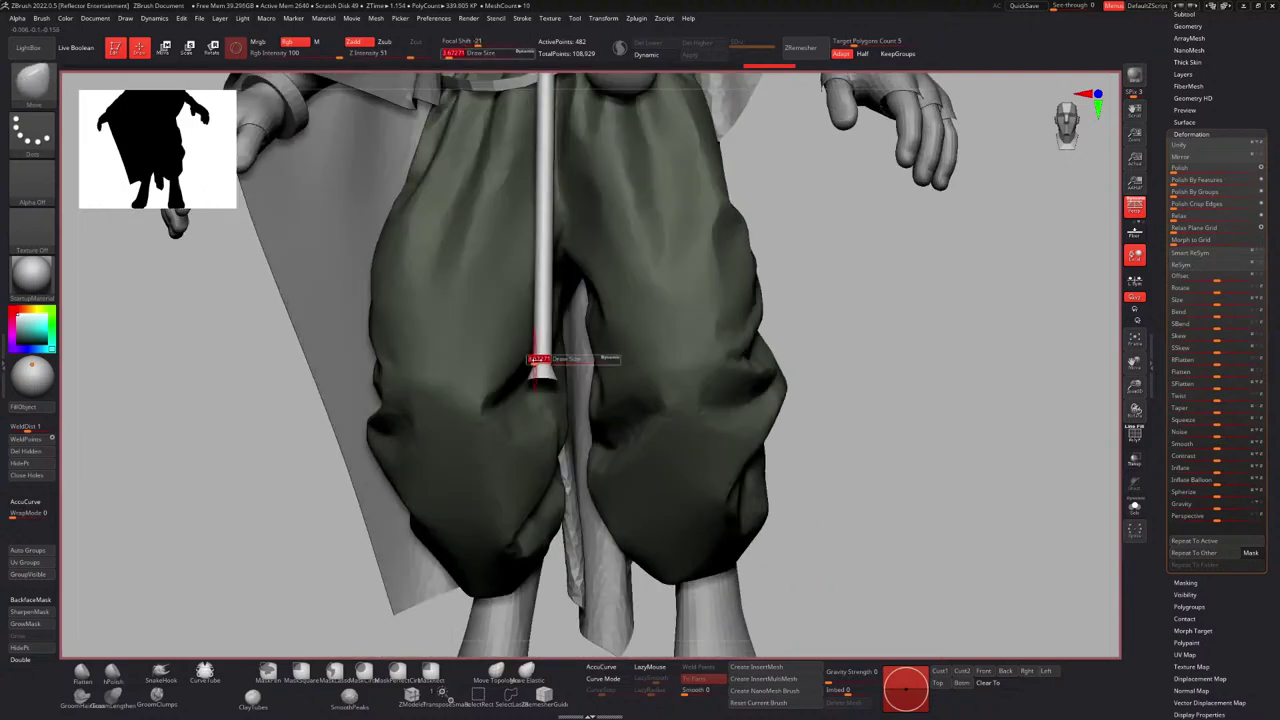
pyautogui.moveTo(537, 361); pyautogui.dragTo(542, 412)
pyautogui.moveTo(543, 405)
pyautogui.keyDown('ctrl'); pyautogui.mouseDown(button='right')
pyautogui.moveTo(545, 225)
pyautogui.moveTo(549, 382)
pyautogui.mouseUp(button='right'); pyautogui.keyUp('ctrl')
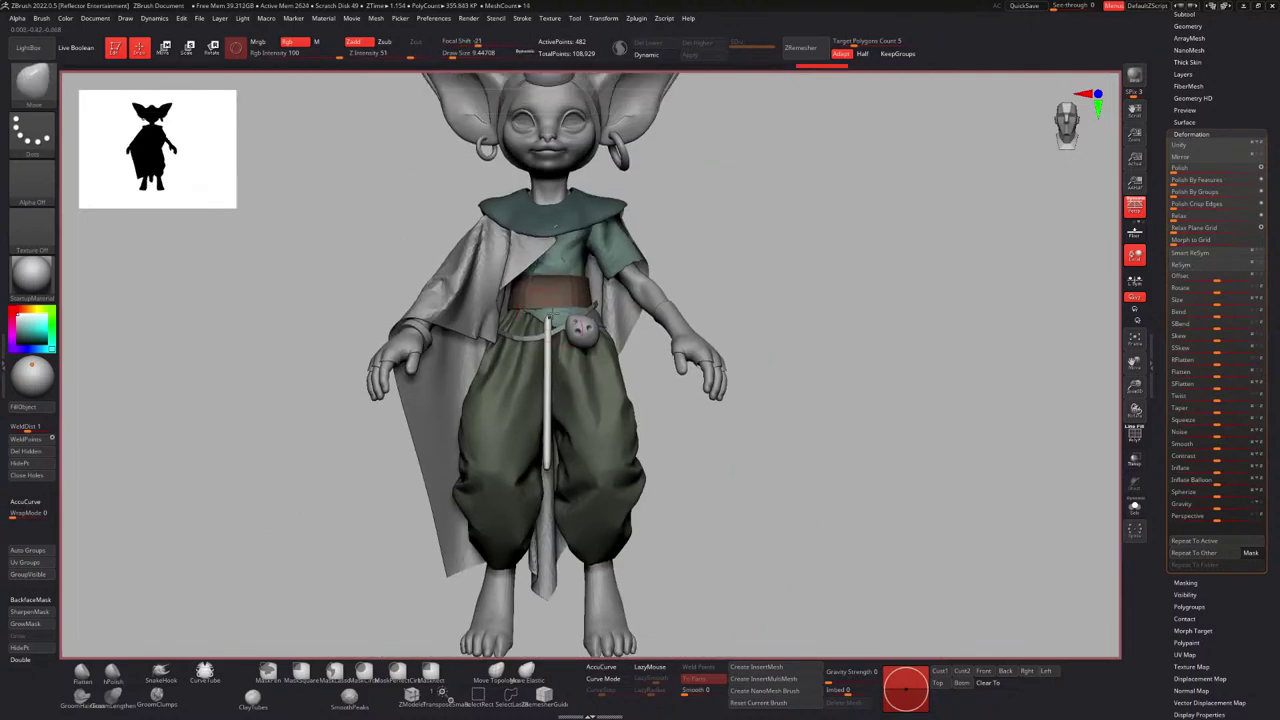
# Reshape the rod's upper part around the thin belt using the Move brush at a draw size of about 20.
pyautogui.keyDown('ctrl'); pyautogui.moveTo(510, 150); pyautogui.dragTo(510, 205, button='right'); pyautogui.keyUp('ctrl')
pyautogui.moveTo(510, 205); pyautogui.dragTo(548, 192, button='right')
pyautogui.moveTo(585, 330); pyautogui.dragTo(597, 344, button='right')
pyautogui.press('space')
pyautogui.moveTo(570, 344); pyautogui.dragTo(577, 344)
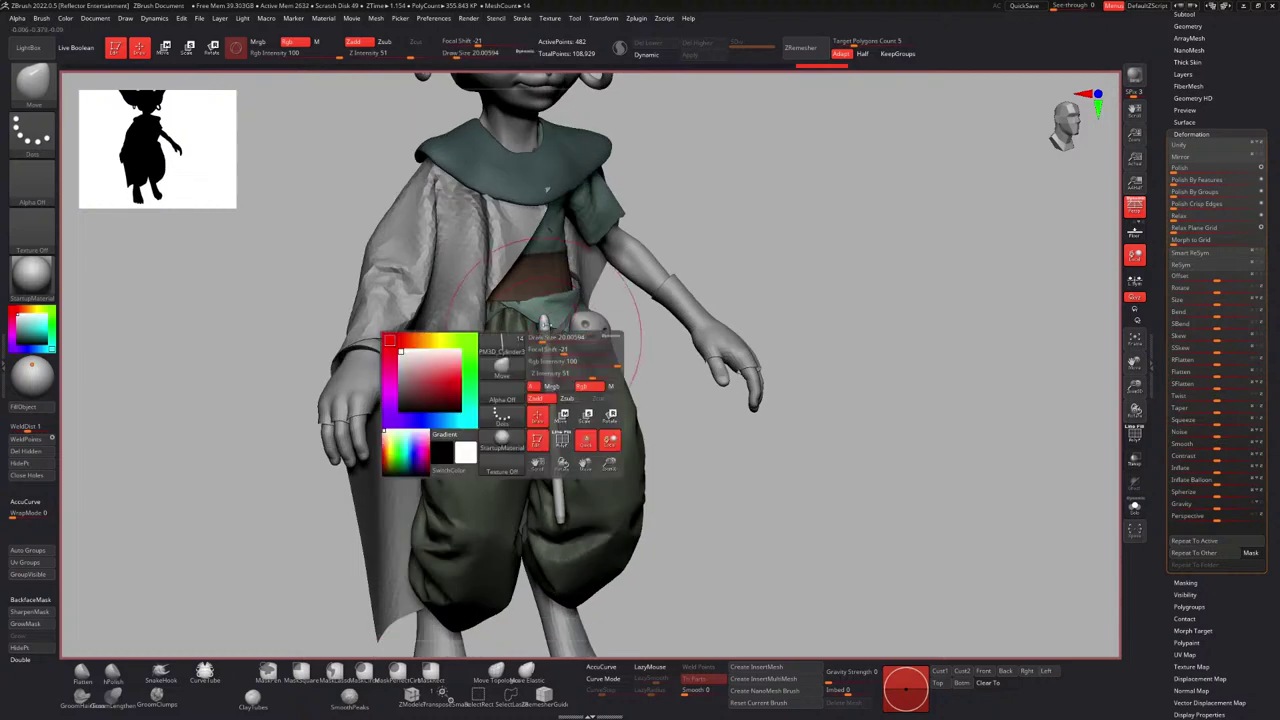
pyautogui.moveTo(630, 300); pyautogui.dragTo(519, 324, button='right')
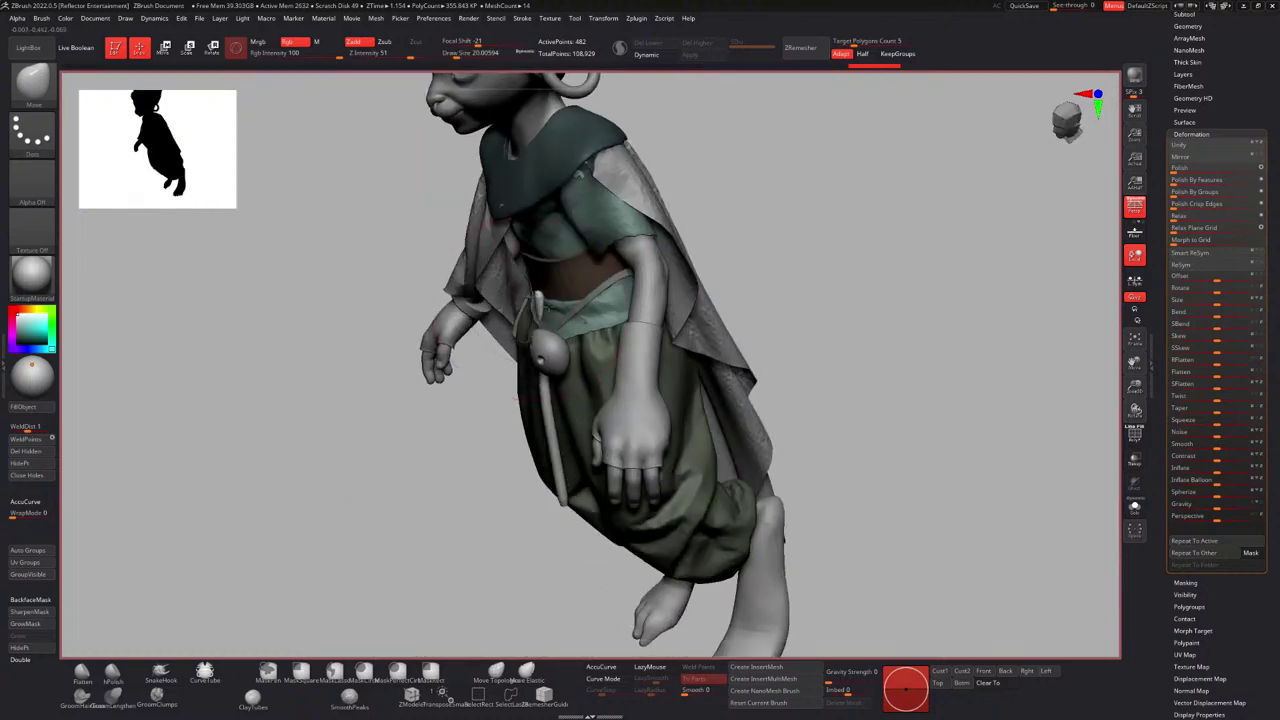
pyautogui.moveTo(535, 322); pyautogui.dragTo(522, 320)
pyautogui.moveTo(500, 328); pyautogui.dragTo(604, 322, button='right')
pyautogui.moveTo(549, 320); pyautogui.dragTo(564, 318)
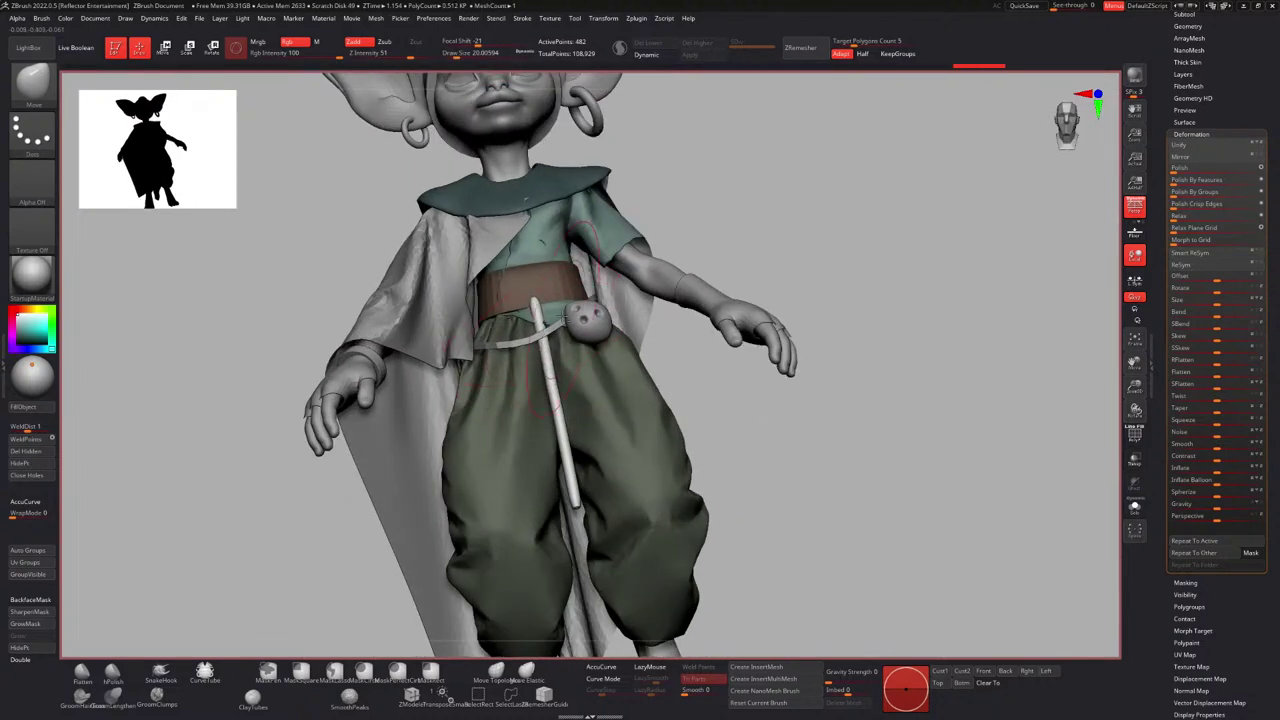
pyautogui.moveTo(565, 319)
pyautogui.mouseDown(button='right')
pyautogui.moveTo(600, 350)
pyautogui.moveTo(600, 400)
pyautogui.mouseUp(button='right')
# Reduce the draw size to about 6.4 and adjust the rod's upper end at the waist.
pyautogui.press('s')
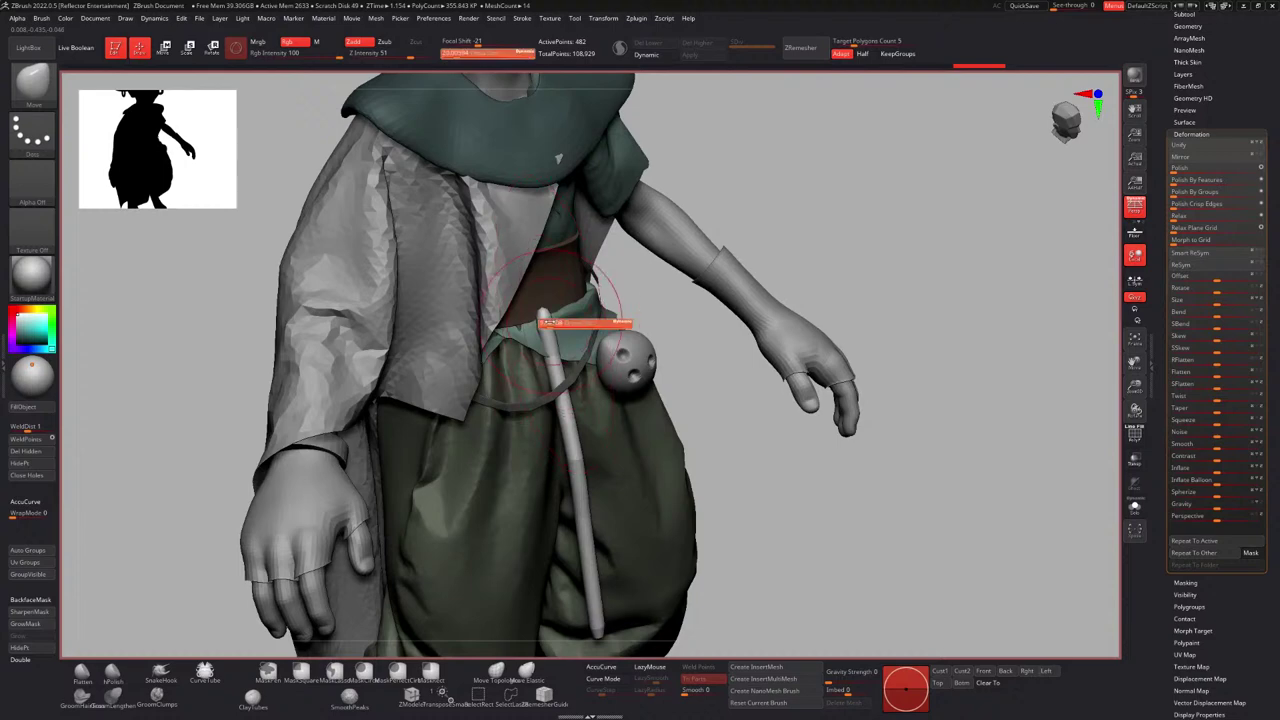
pyautogui.moveTo(550, 322); pyautogui.dragTo(538, 313)
pyautogui.moveTo(590, 345); pyautogui.dragTo(566, 308, button='right')
pyautogui.keyDown('ctrl'); pyautogui.moveTo(582, 357); pyautogui.dragTo(571, 314, button='right'); pyautogui.keyUp('ctrl')
pyautogui.moveTo(571, 314); pyautogui.dragTo(567, 295)
# Duplicate the rod into several hanging strands along the thin belt, moving the gizmo pivot to the strands' upper end.
pyautogui.press('w')
pyautogui.moveTo(567, 297)
pyautogui.keyDown('ctrl'); pyautogui.mouseDown(button='right')
pyautogui.moveTo(570, 334)
pyautogui.moveTo(572, 303)
pyautogui.mouseUp(button='right'); pyautogui.keyUp('ctrl')
pyautogui.keyDown('ctrl'); pyautogui.moveTo(588, 331); pyautogui.dragTo(588, 329); pyautogui.keyUp('ctrl')
pyautogui.moveTo(588, 329); pyautogui.dragTo(581, 357, button='right')
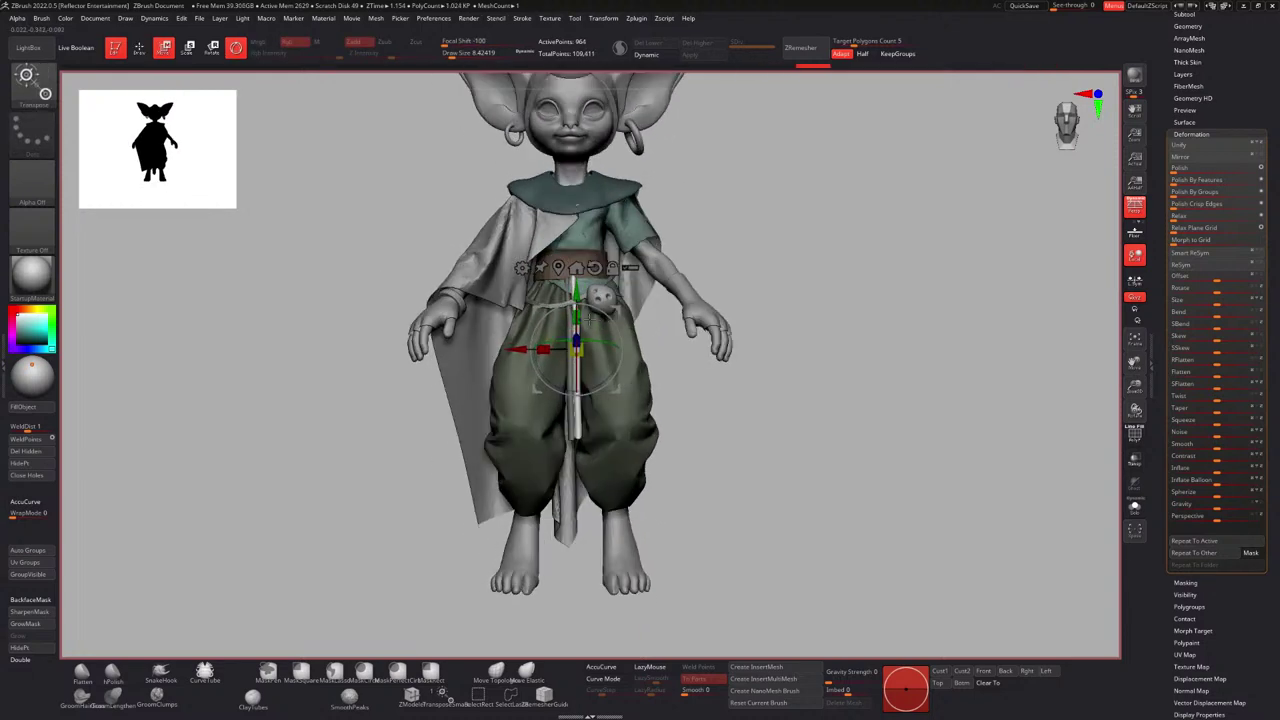
pyautogui.click(613, 270)
pyautogui.moveTo(577, 289); pyautogui.dragTo(588, 242)
pyautogui.click(613, 196)
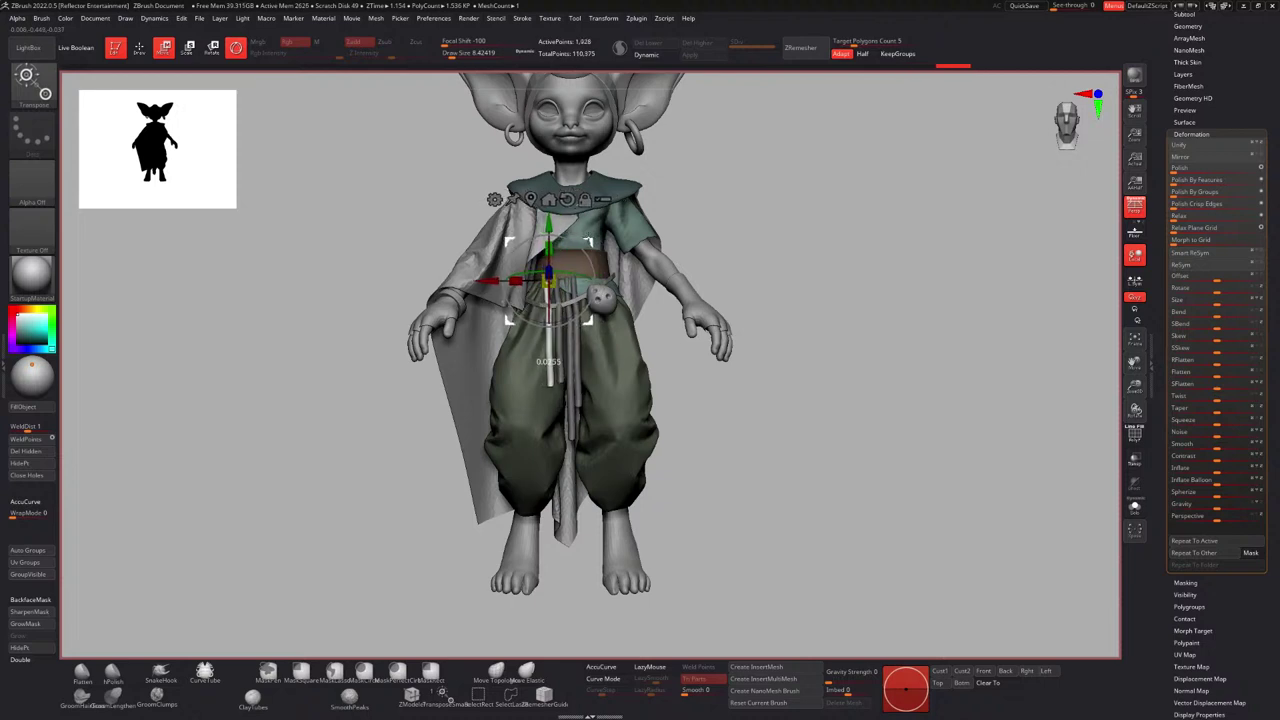
pyautogui.press('q')
# Compare the hanging strands with the cords and tassels on the belt in the reference photo.
pyautogui.keyDown('ctrl'); pyautogui.moveTo(609, 265); pyautogui.dragTo(608, 299, button='right'); pyautogui.keyUp('ctrl')
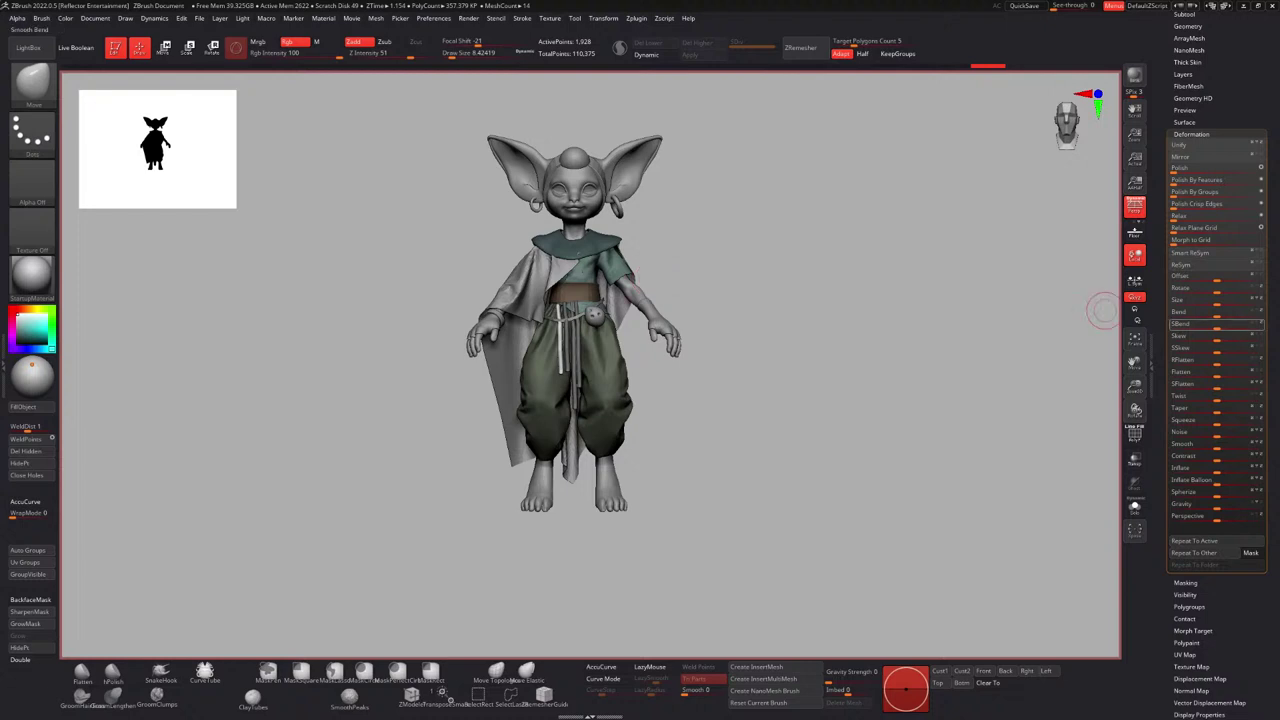
pyautogui.moveTo(1279, 330); pyautogui.dragTo(763, 205, button='right')
pyautogui.scroll(-5, 763, 205)
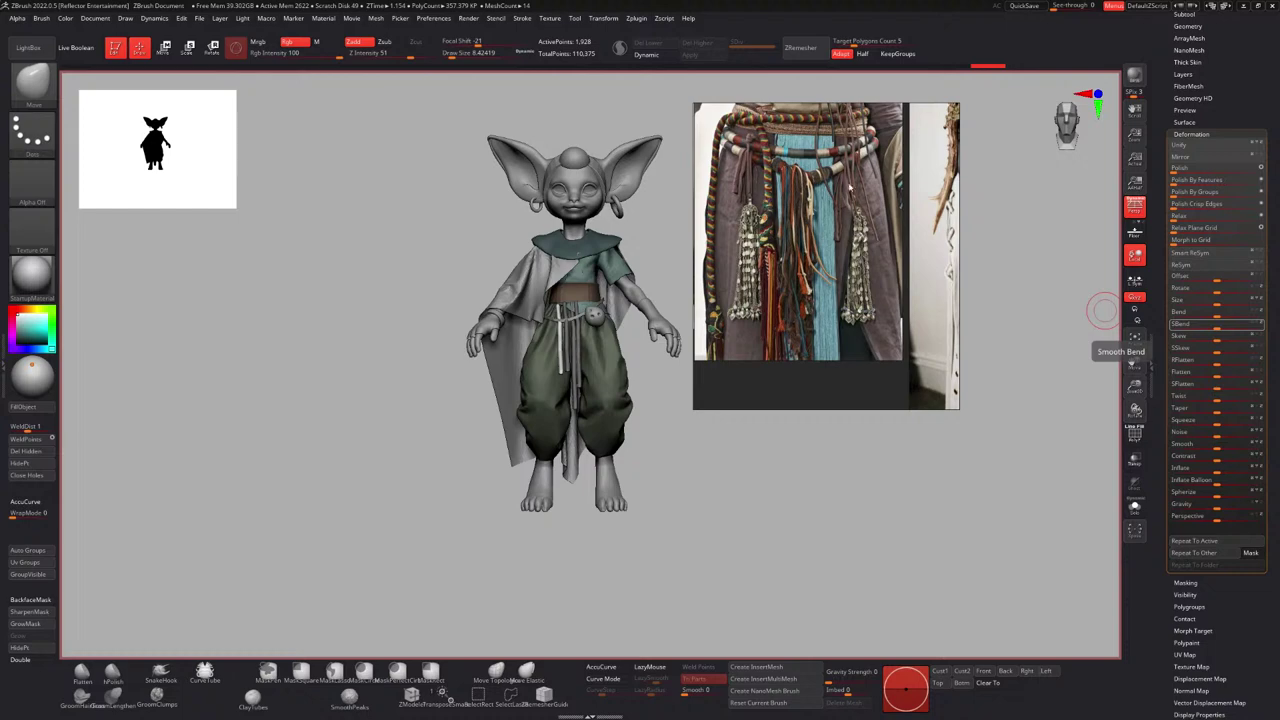
pyautogui.moveTo(860, 192); pyautogui.dragTo(1279, 245, button='right')
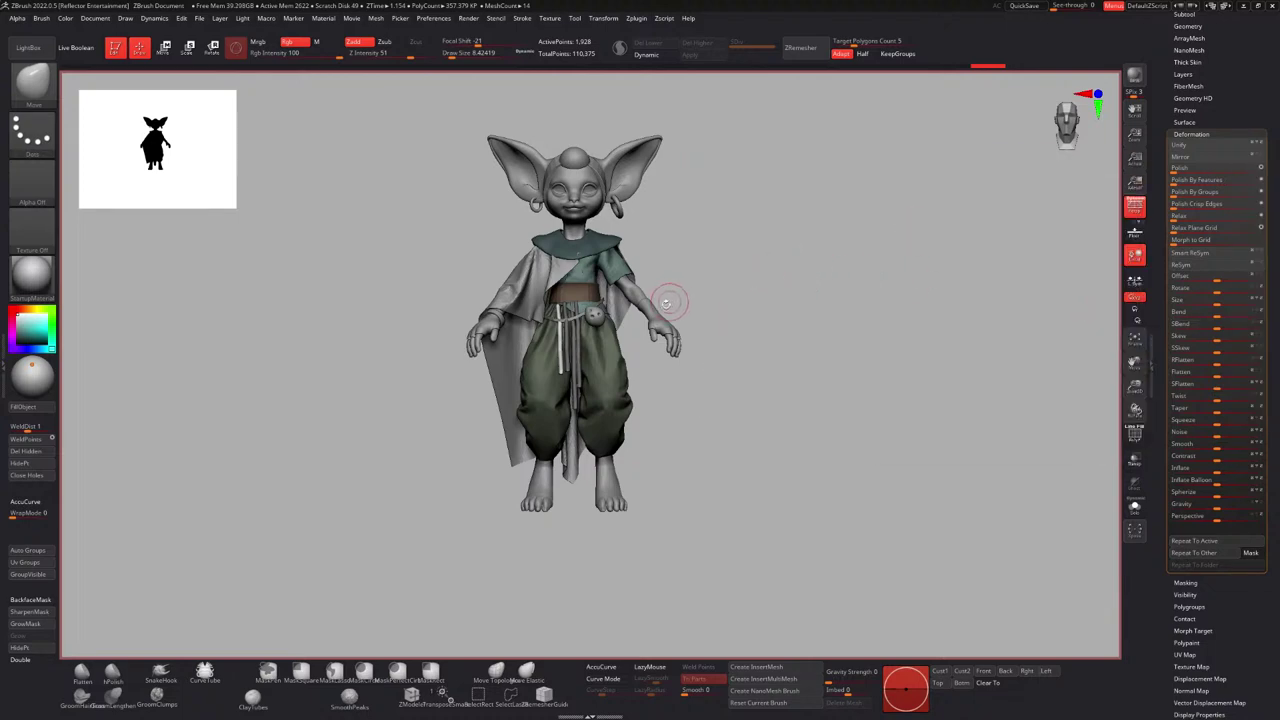
pyautogui.keyDown('alt'); pyautogui.moveTo(657, 296); pyautogui.dragTo(697, 275, button='right'); pyautogui.keyUp('alt')
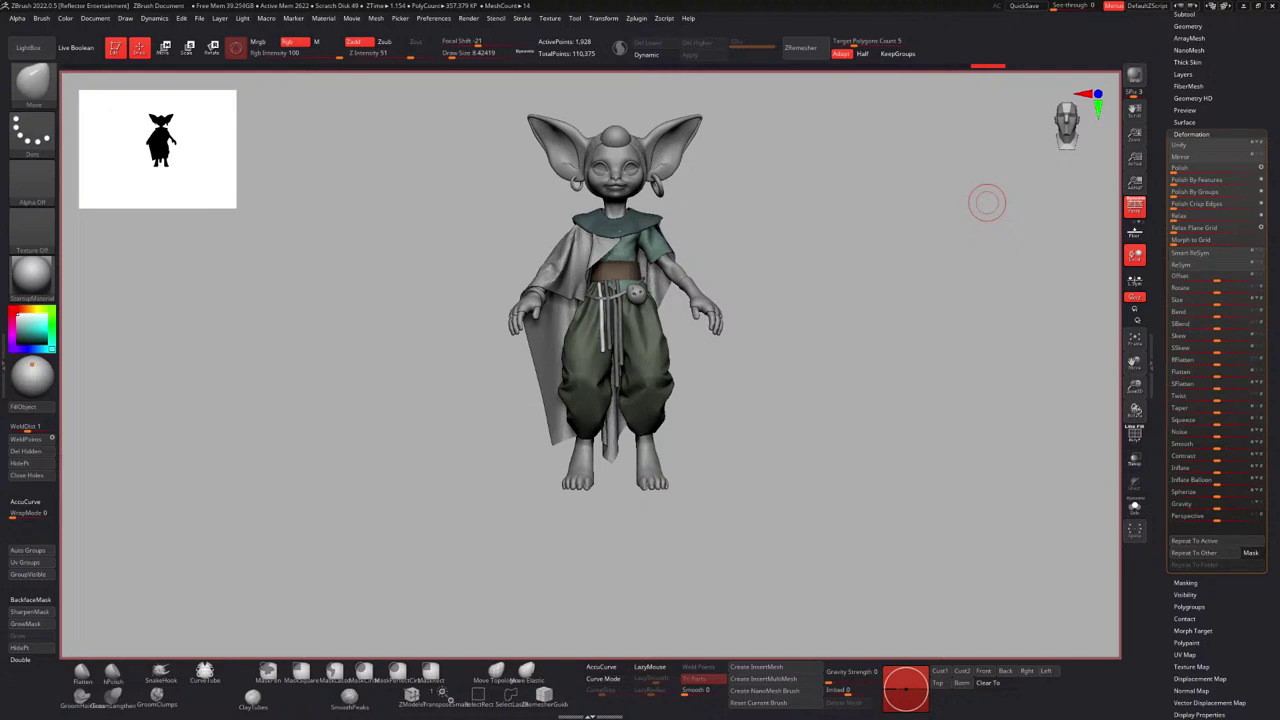
# Switch to the browser and examine the Google image results for "zeb sw rebels" as character reference, and return to ZBrush.
pyautogui.moveTo(0, 210); pyautogui.dragTo(1279, 196)
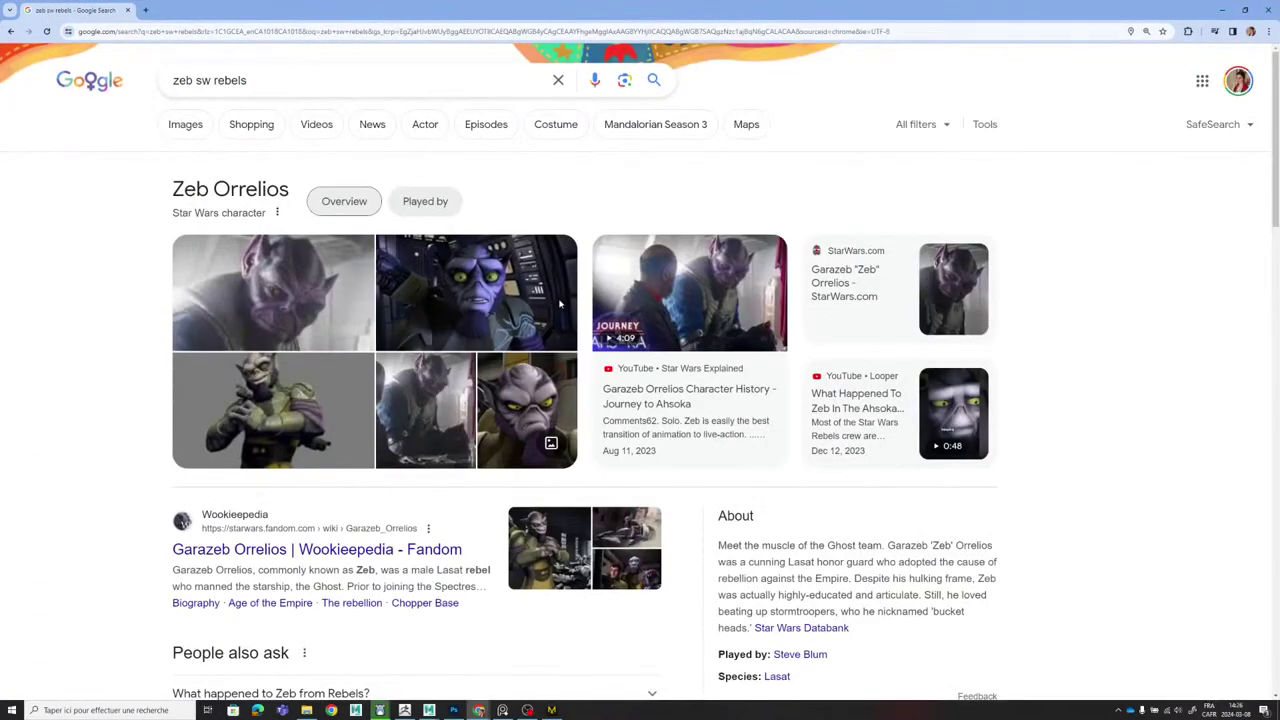
pyautogui.click(188, 125)
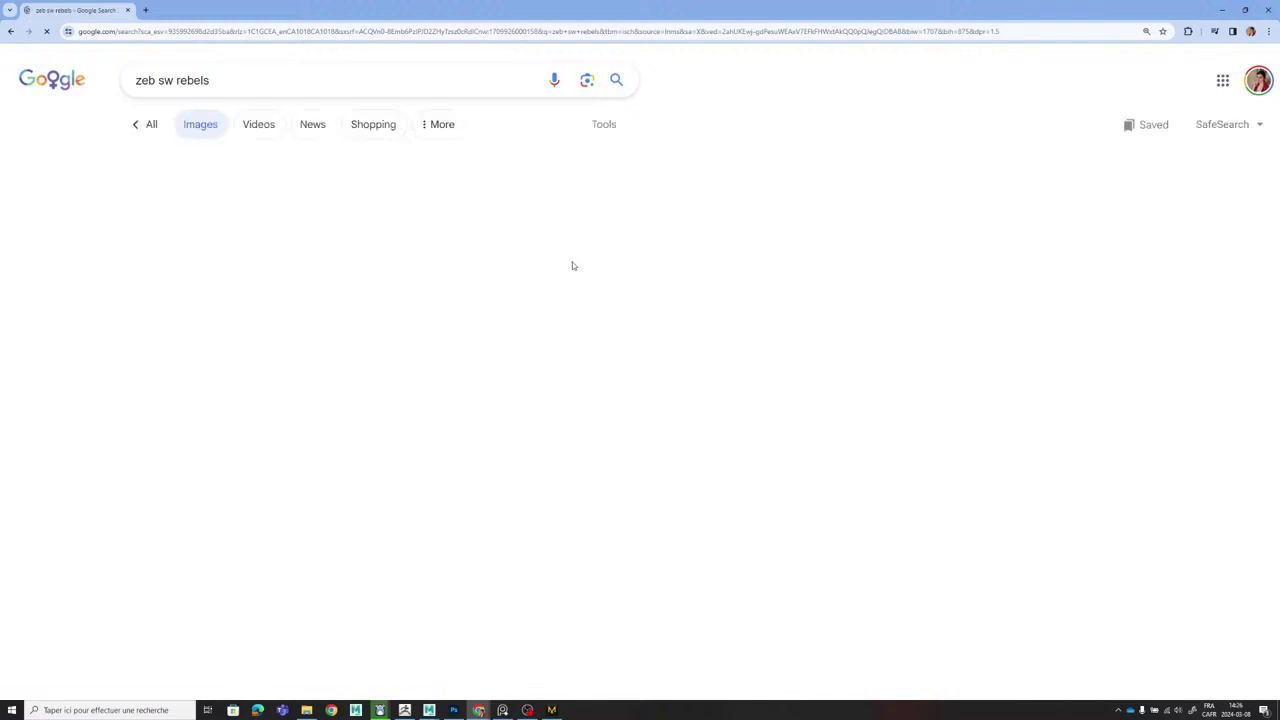
pyautogui.scroll(-1, 511, 249)
pyautogui.scroll(-1, 218, 268)
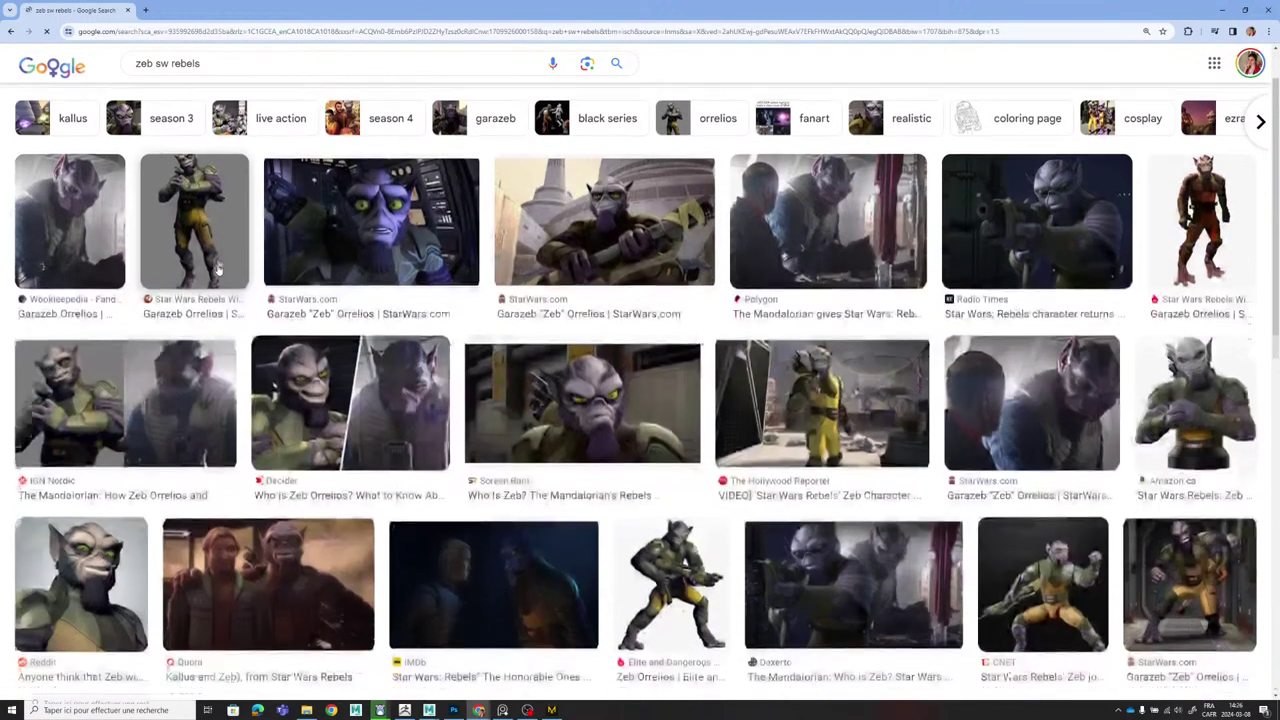
pyautogui.scroll(-1, 340, 286)
pyautogui.scroll(2, 320, 270)
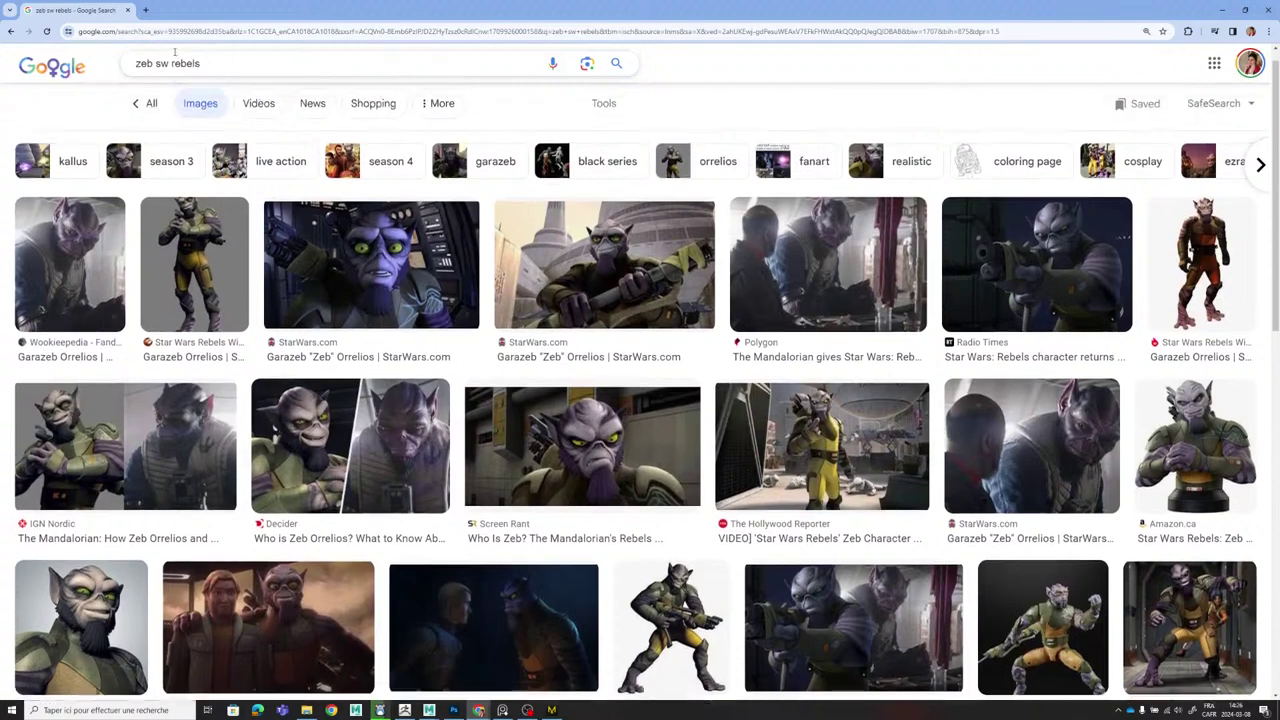
pyautogui.click(168, 80)
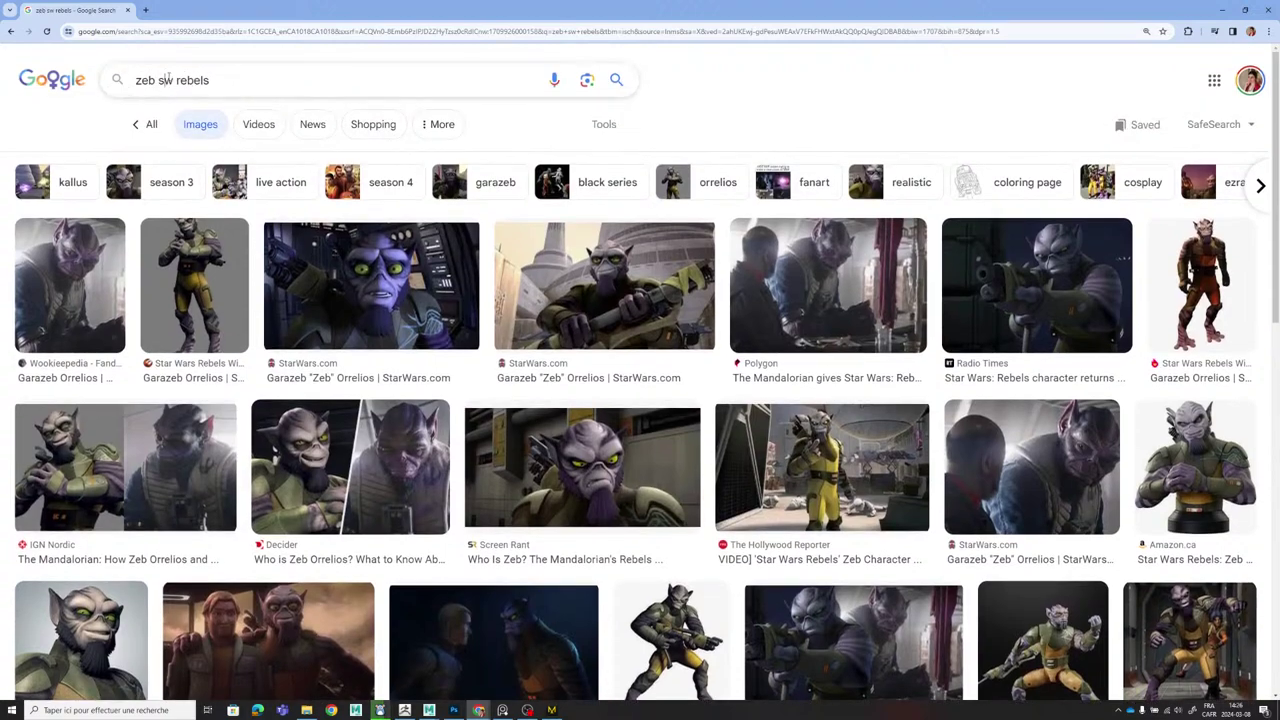
pyautogui.scroll(-4, 398, 222)
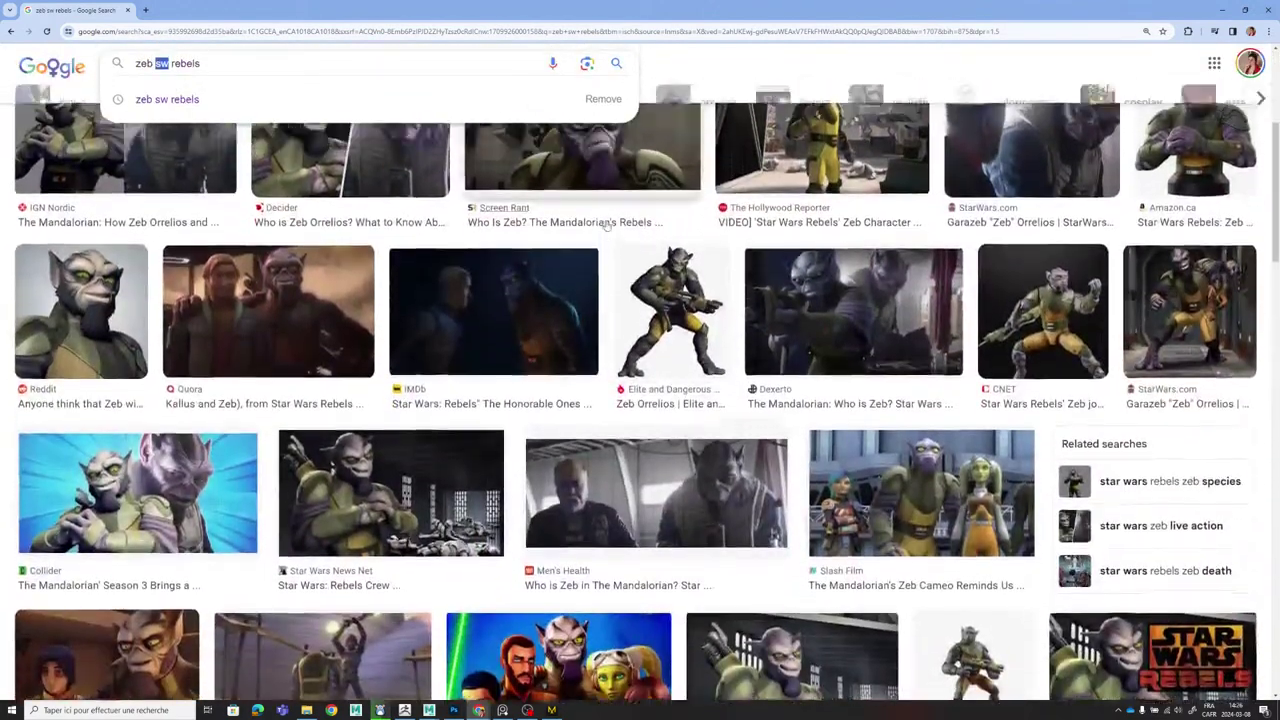
pyautogui.scroll(1, 620, 240)
pyautogui.scroll(-4, 640, 300)
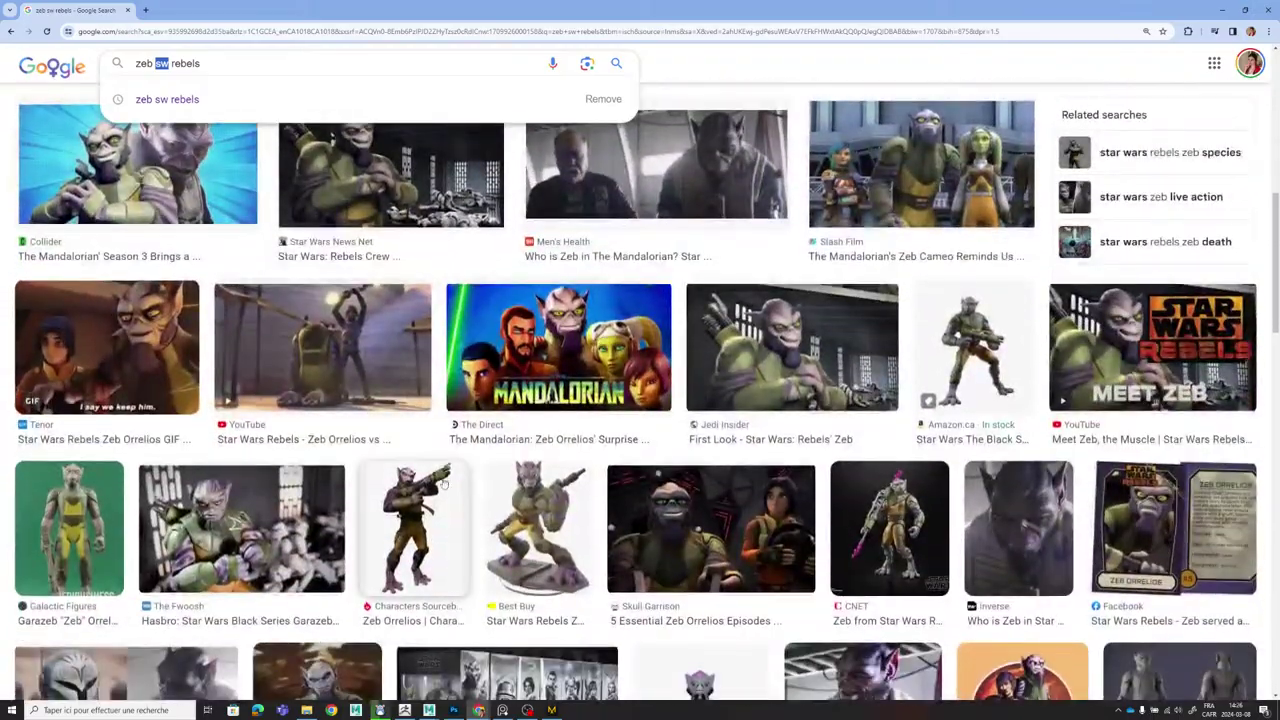
pyautogui.scroll(-3, 687, 339)
pyautogui.scroll(8, 870, 210)
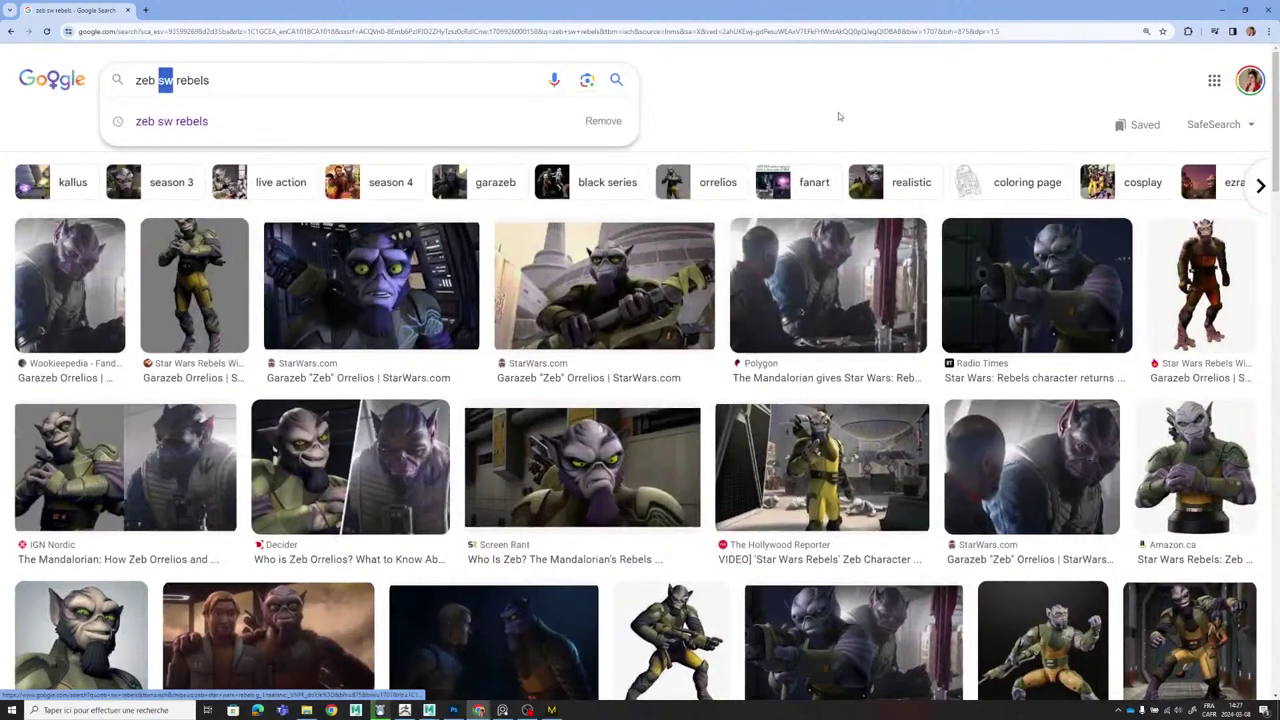
pyautogui.click(839, 112)
pyautogui.click(1221, 8)
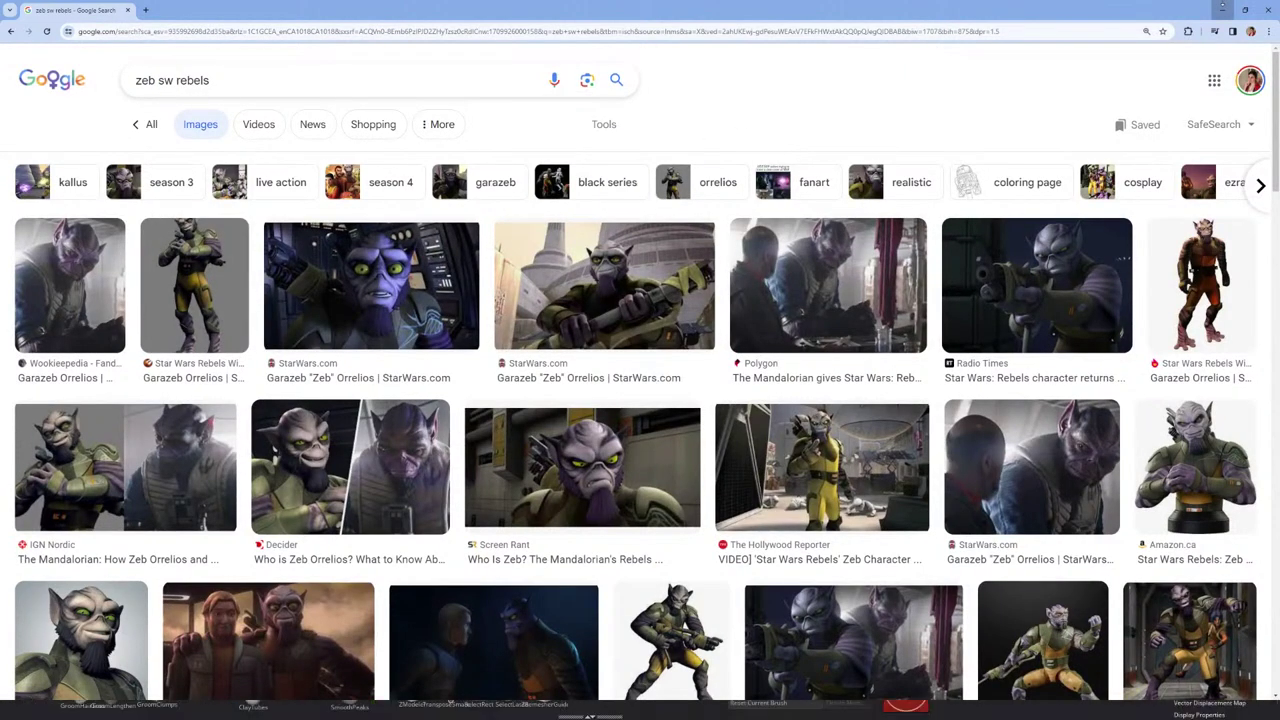
# Clear the strands' mask and shift the upper ends of the cape-side strands with the Move Topological brush at a draw size of about 10.5.
pyautogui.moveTo(987, 203)
pyautogui.mouseDown()
pyautogui.moveTo(945, 220)
pyautogui.moveTo(980, 206)
pyautogui.moveTo(980, 270)
pyautogui.mouseUp()
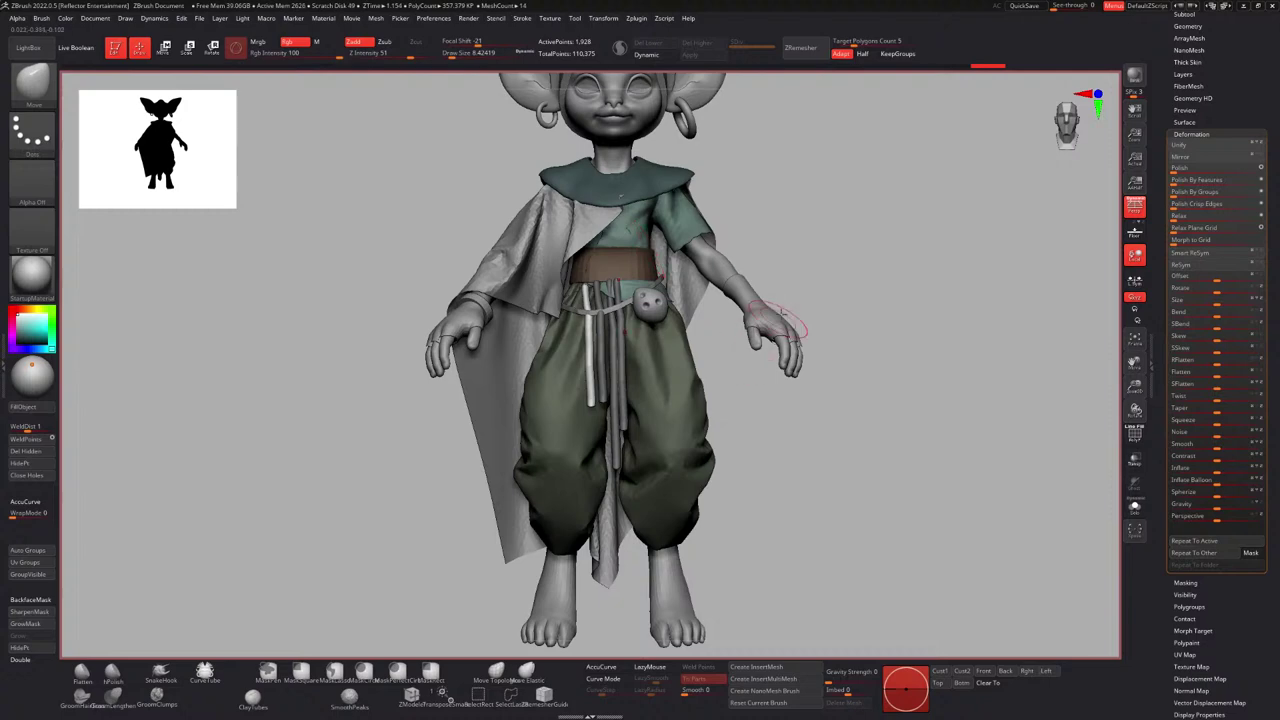
pyautogui.keyDown('ctrl'); pyautogui.moveTo(856, 210); pyautogui.dragTo(876, 223); pyautogui.keyUp('ctrl')
pyautogui.click(494, 672)
pyautogui.keyDown('ctrl'); pyautogui.moveTo(559, 310); pyautogui.dragTo(565, 380, button='right'); pyautogui.keyUp('ctrl')
pyautogui.press('space')
pyautogui.moveTo(612, 328); pyautogui.dragTo(617, 328)
pyautogui.scroll(4, 609, 265)
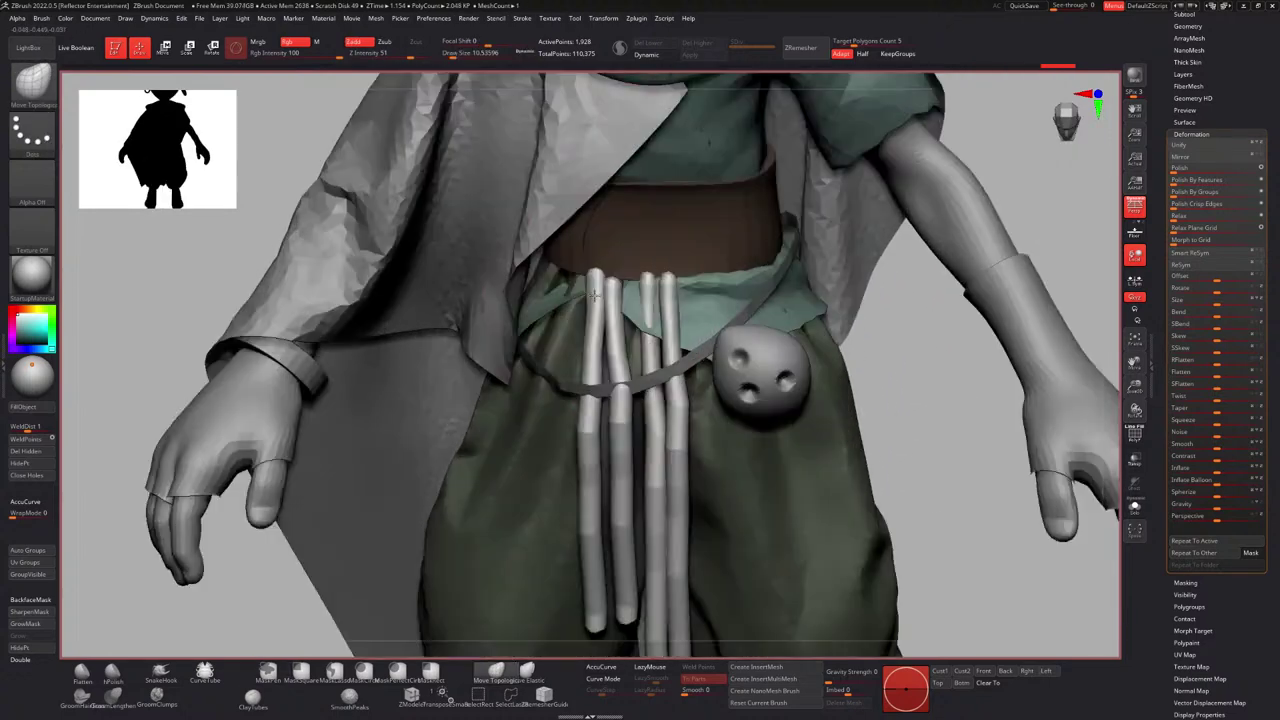
pyautogui.moveTo(599, 284); pyautogui.dragTo(634, 283, button='right')
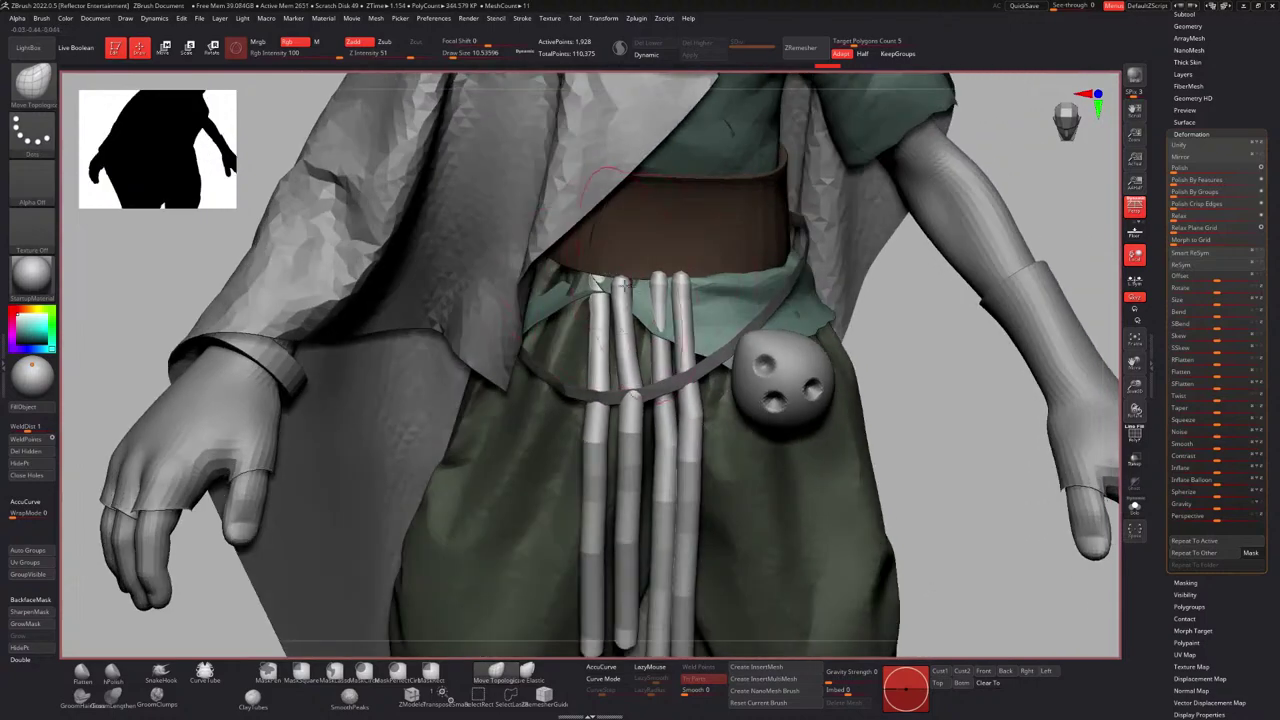
pyautogui.moveTo(619, 281); pyautogui.dragTo(607, 285)
pyautogui.moveTo(630, 286); pyautogui.dragTo(630, 260, button='right')
pyautogui.moveTo(627, 277); pyautogui.dragTo(615, 278)
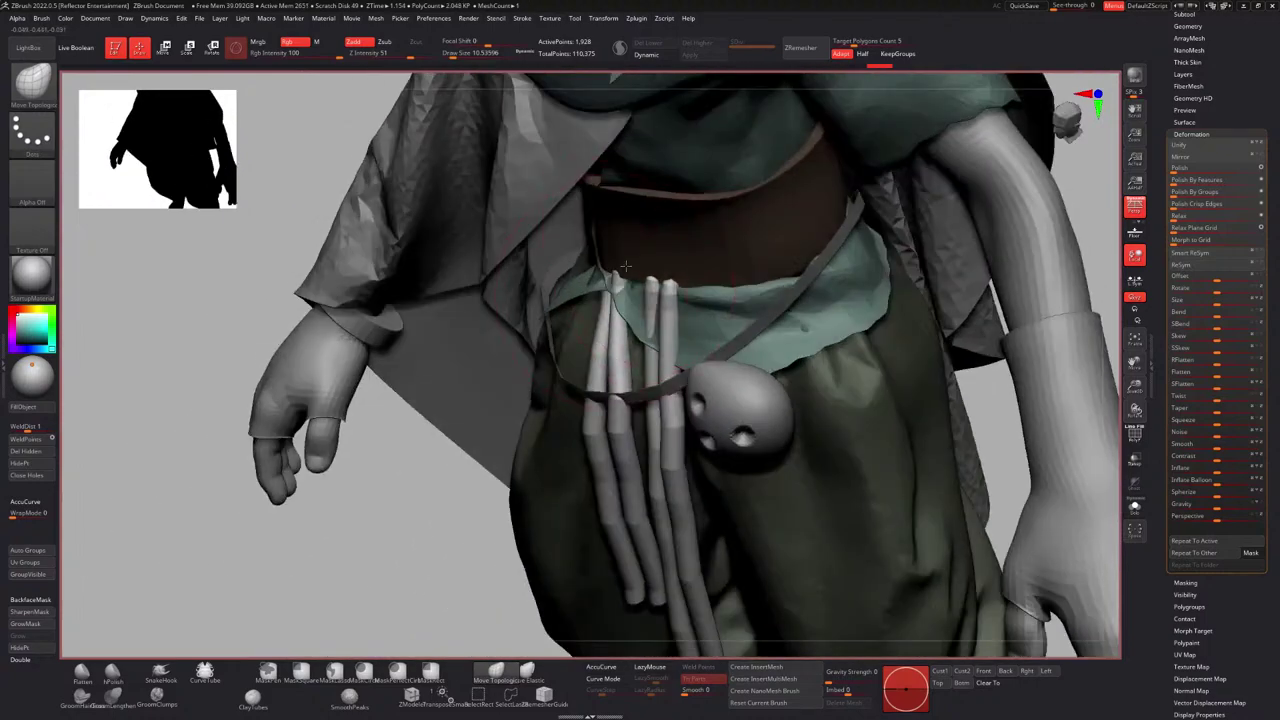
# Pull the upper ends of the pouch-side strands toward the others so they converge beneath the brown waistband.
pyautogui.moveTo(615, 278); pyautogui.dragTo(640, 277, button='right')
pyautogui.moveTo(666, 273); pyautogui.dragTo(638, 273)
pyautogui.moveTo(640, 274); pyautogui.dragTo(678, 280, button='right')
pyautogui.moveTo(664, 280); pyautogui.dragTo(641, 281)
pyautogui.moveTo(678, 283)
pyautogui.mouseDown(button='right')
pyautogui.moveTo(638, 276)
pyautogui.moveTo(620, 300)
pyautogui.moveTo(658, 297)
pyautogui.mouseUp(button='right')
pyautogui.moveTo(659, 296); pyautogui.dragTo(661, 338)
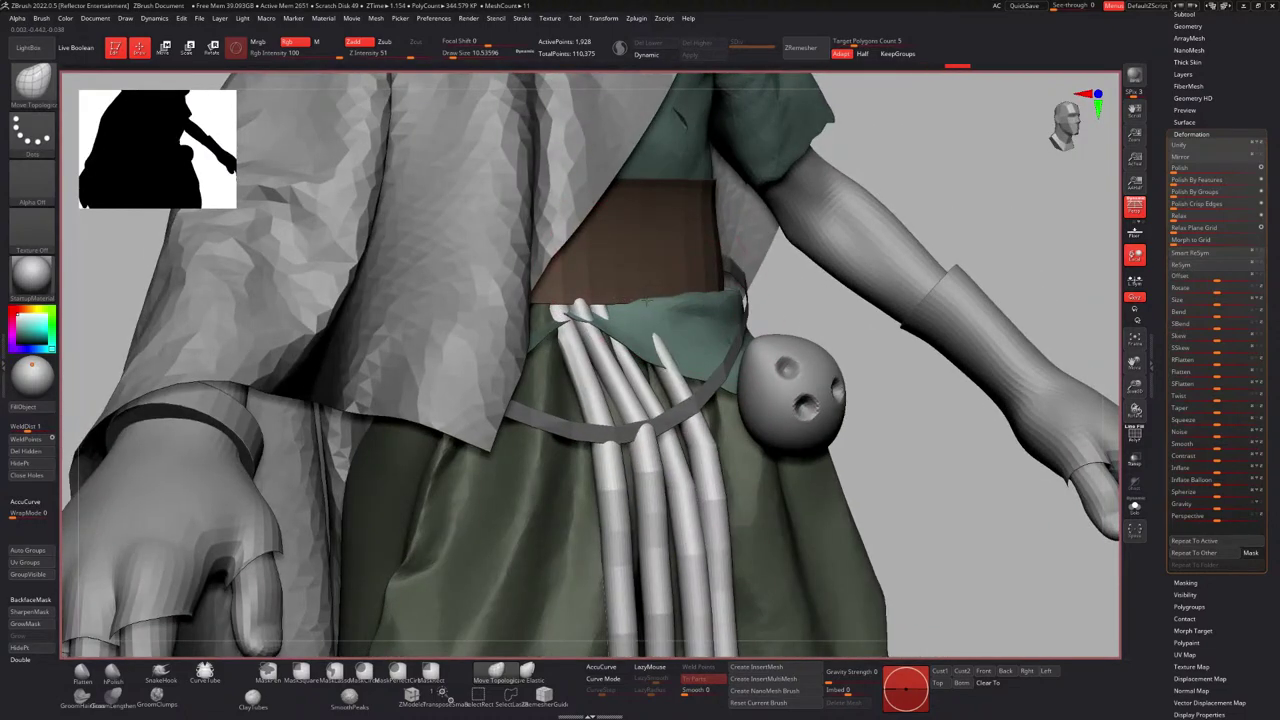
# Refine the spacing and slant of the strands' upper sections between the waistband and the thin belt with the Move Topological brush.
pyautogui.moveTo(661, 338); pyautogui.dragTo(572, 290, button='right')
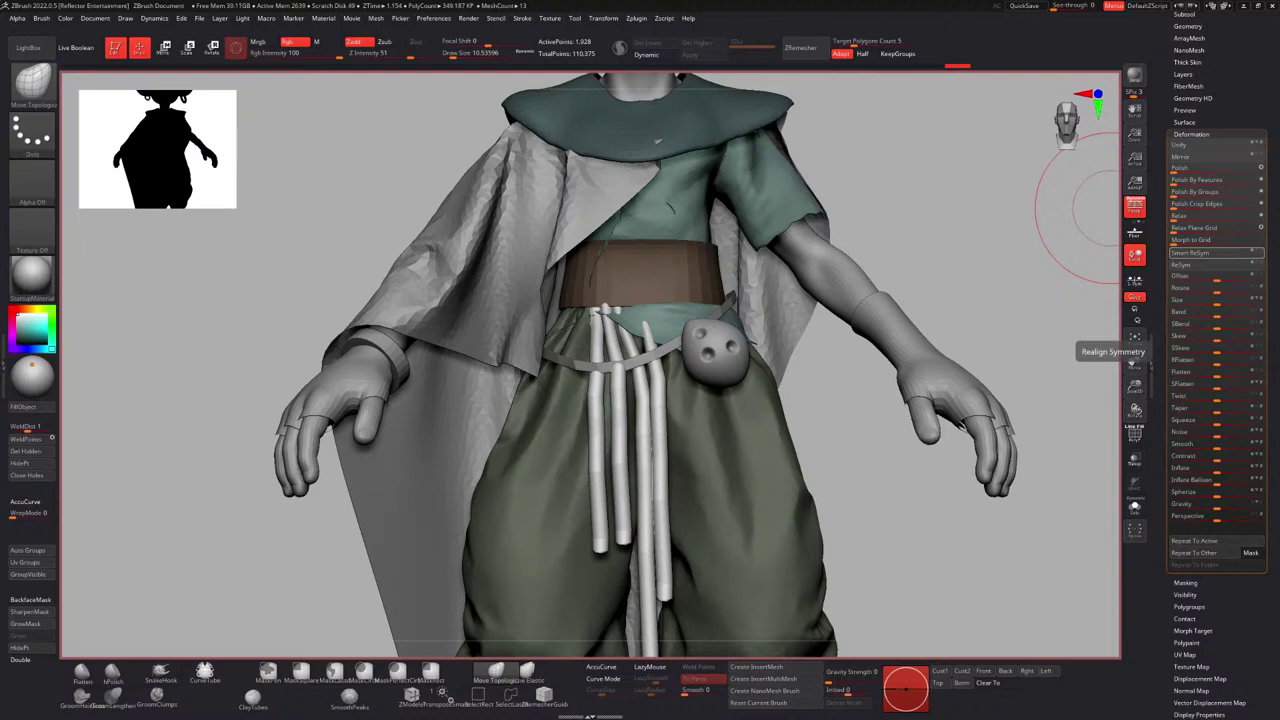
pyautogui.keyDown('ctrl'); pyautogui.moveTo(660, 290); pyautogui.dragTo(675, 334, button='right'); pyautogui.keyUp('ctrl')
pyautogui.moveTo(675, 336); pyautogui.dragTo(643, 326)
pyautogui.moveTo(645, 330); pyautogui.dragTo(600, 332, button='right')
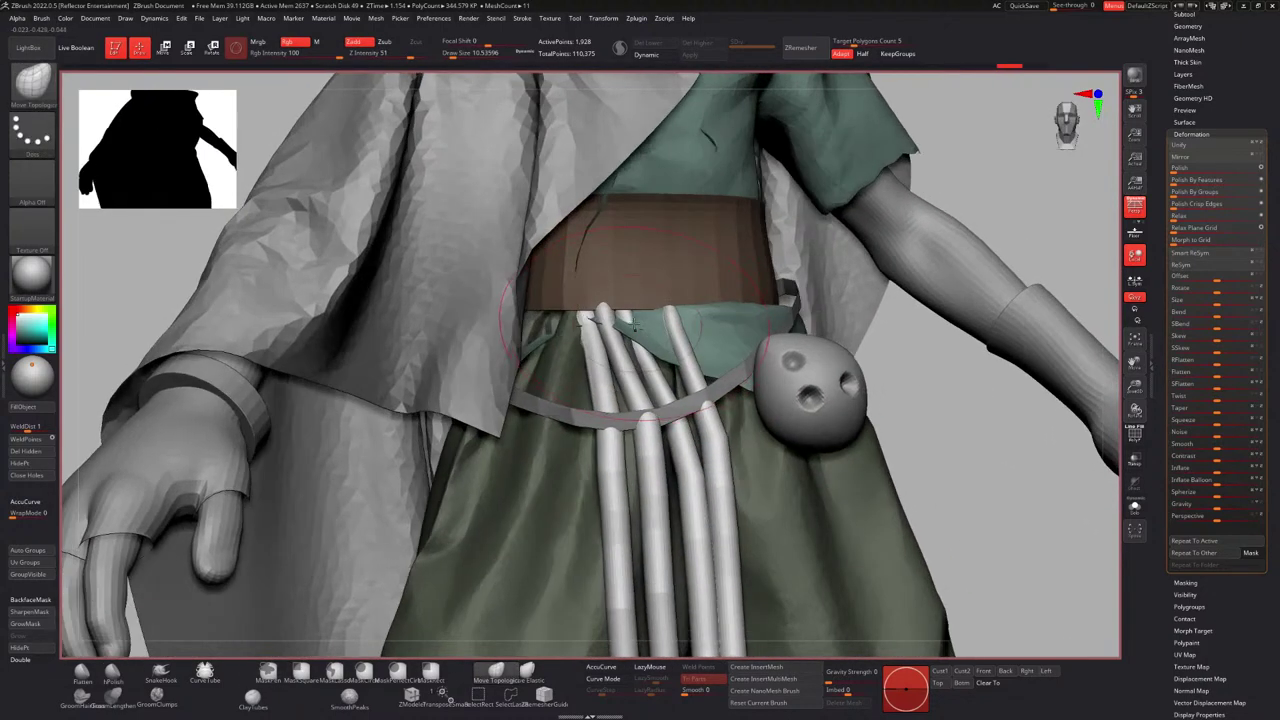
pyautogui.moveTo(650, 344); pyautogui.dragTo(645, 334)
pyautogui.moveTo(645, 334)
pyautogui.mouseDown(button='right')
pyautogui.moveTo(610, 340)
pyautogui.moveTo(635, 354)
pyautogui.moveTo(640, 338)
pyautogui.mouseUp(button='right')
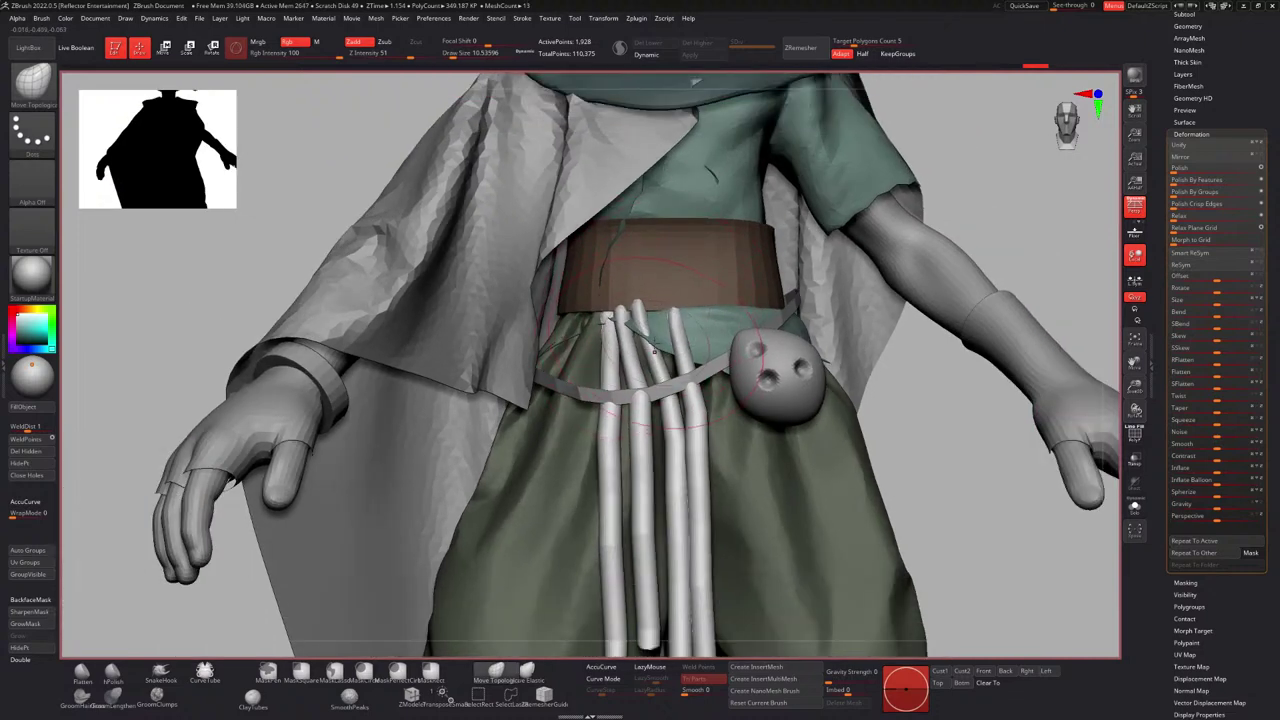
pyautogui.keyDown('ctrl'); pyautogui.moveTo(648, 327); pyautogui.dragTo(652, 343, button='right'); pyautogui.keyUp('ctrl')
pyautogui.moveTo(654, 343); pyautogui.dragTo(646, 340)
pyautogui.keyDown('ctrl'); pyautogui.moveTo(746, 288); pyautogui.dragTo(695, 264, button='right'); pyautogui.keyUp('ctrl')
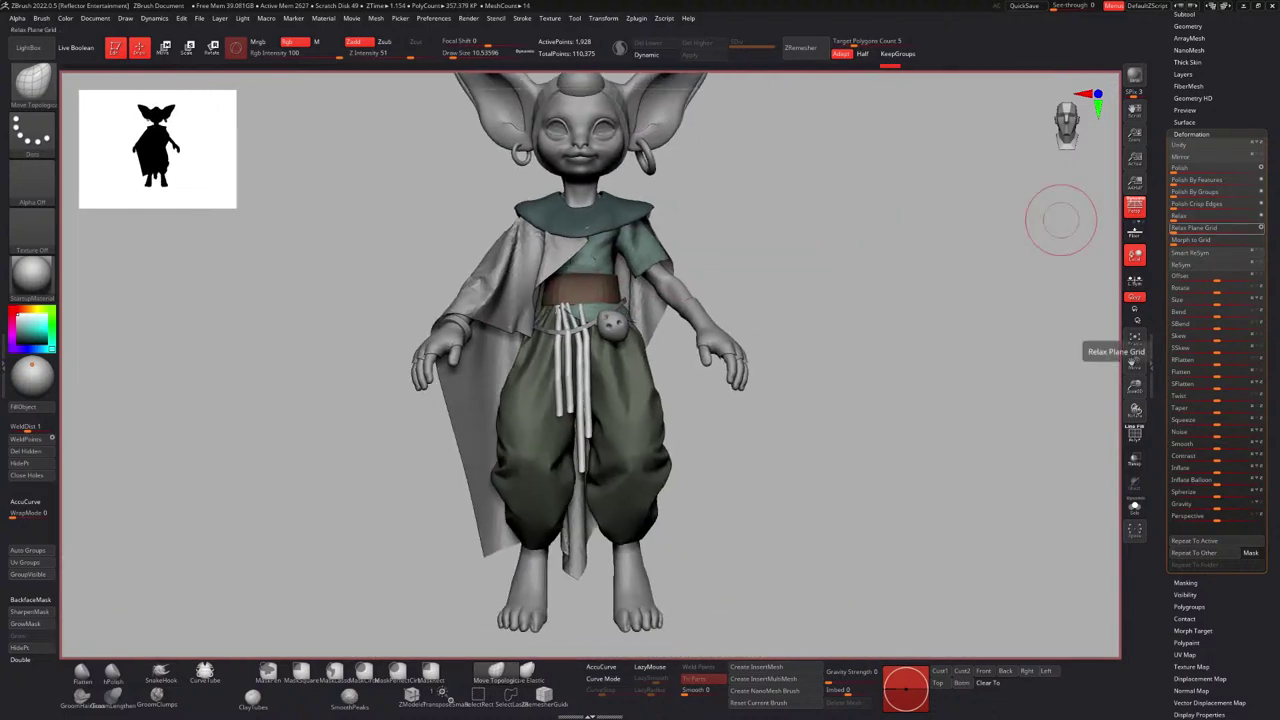